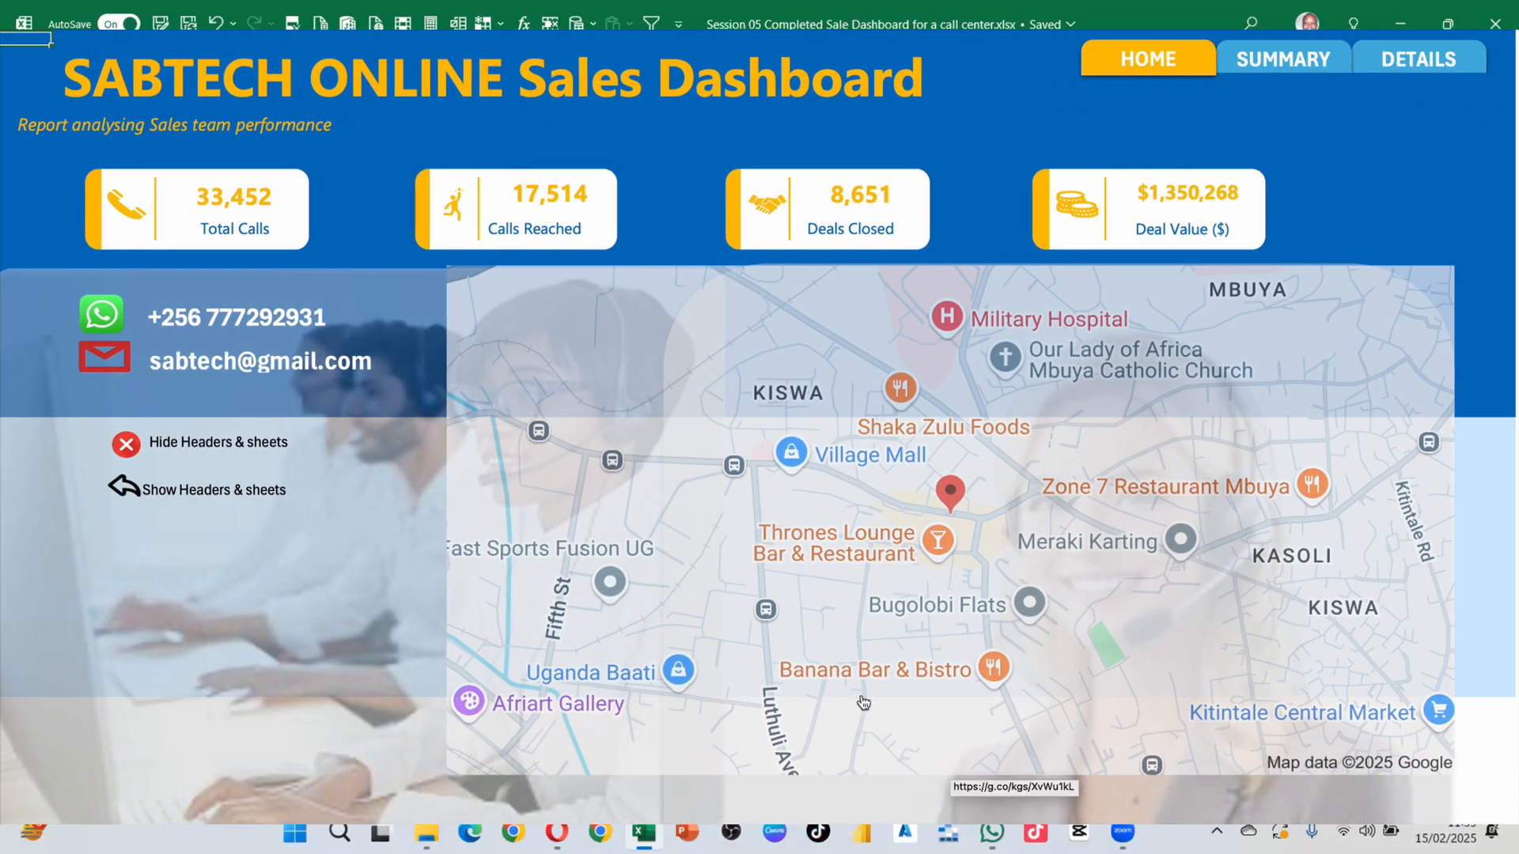
Step: Flip through the finished dashboard's Summary, Home and Details pages
click(1283, 49)
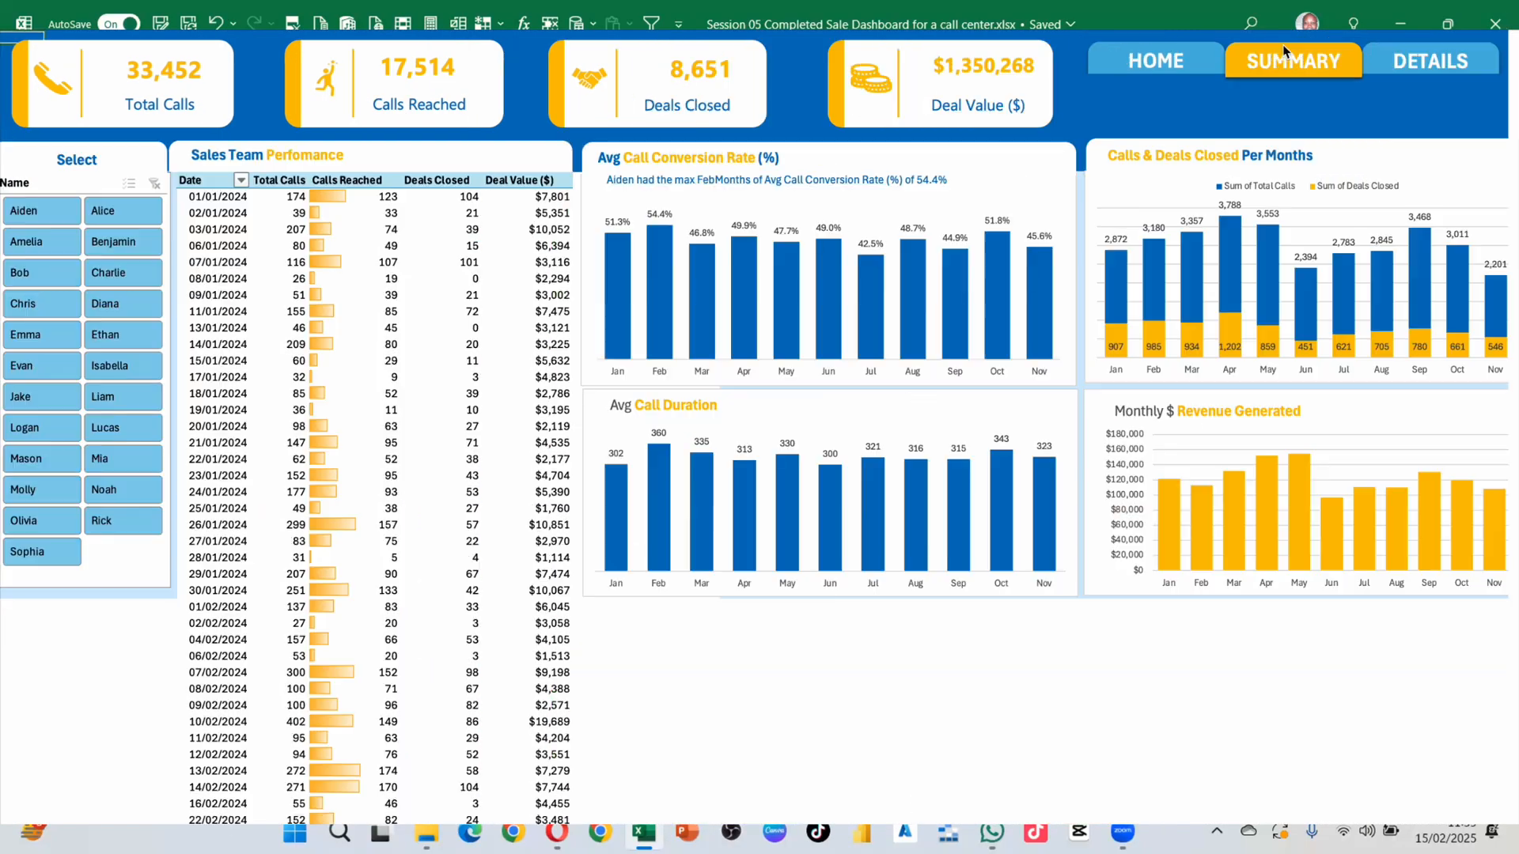
click(1159, 63)
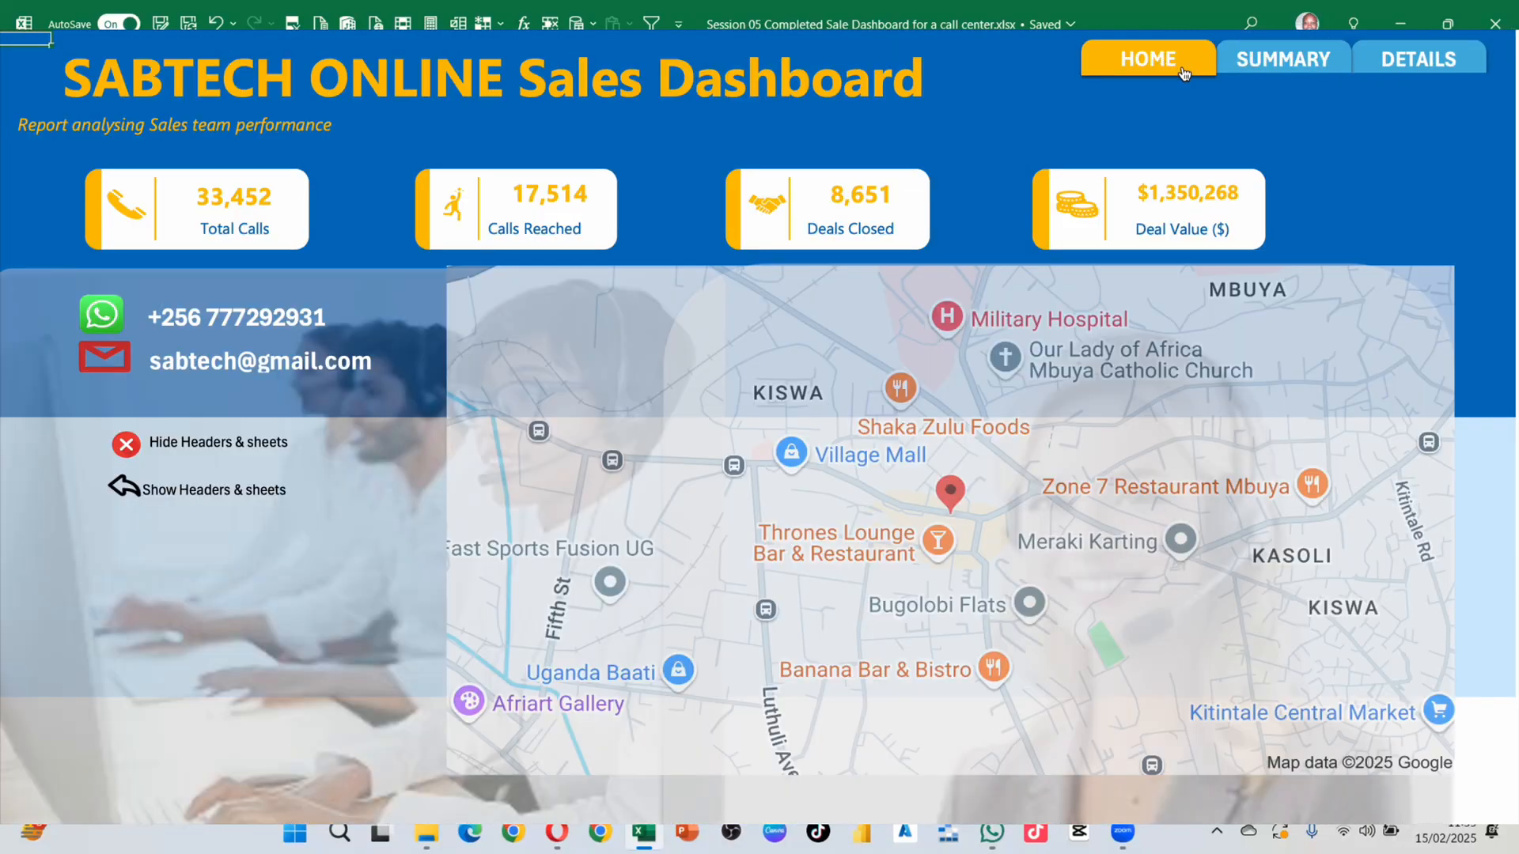
click(1260, 61)
click(1407, 63)
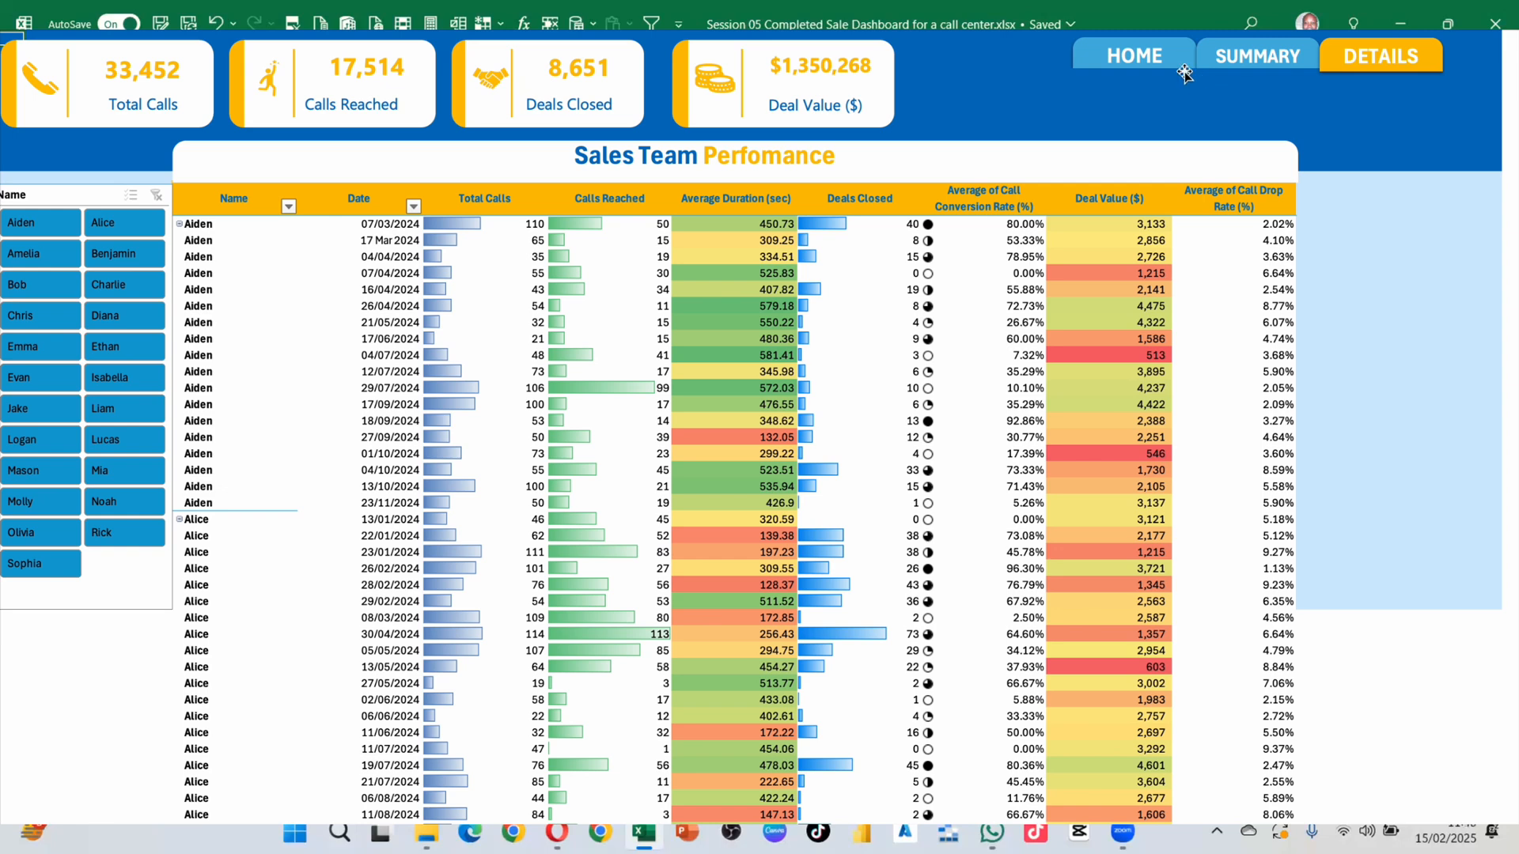
Step: From the Home page, open the NSSF Office, Kampala map link, then return to the Excel workbook
click(1160, 65)
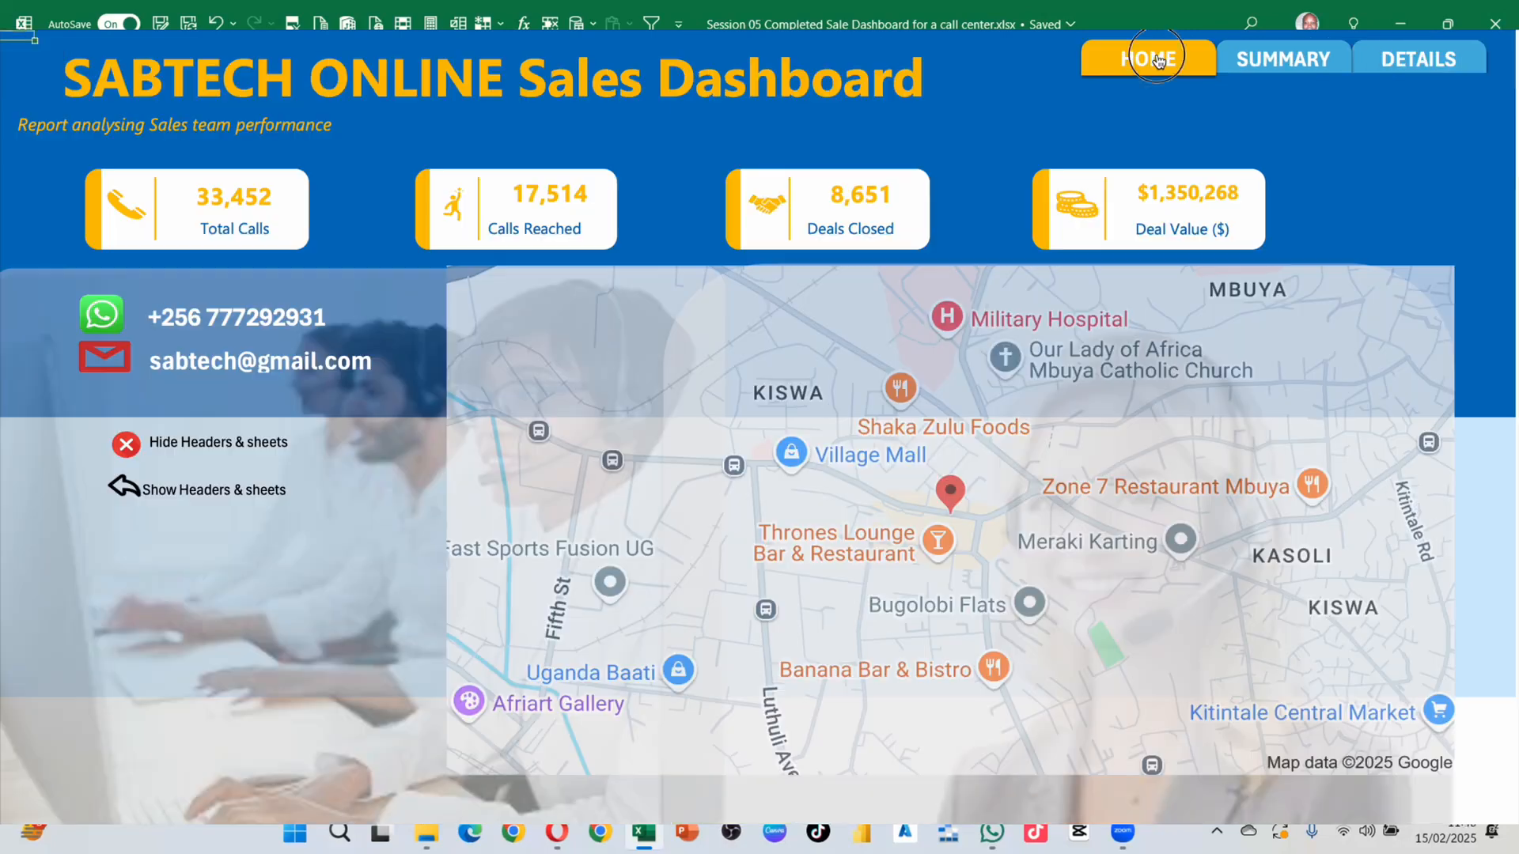
click(1008, 413)
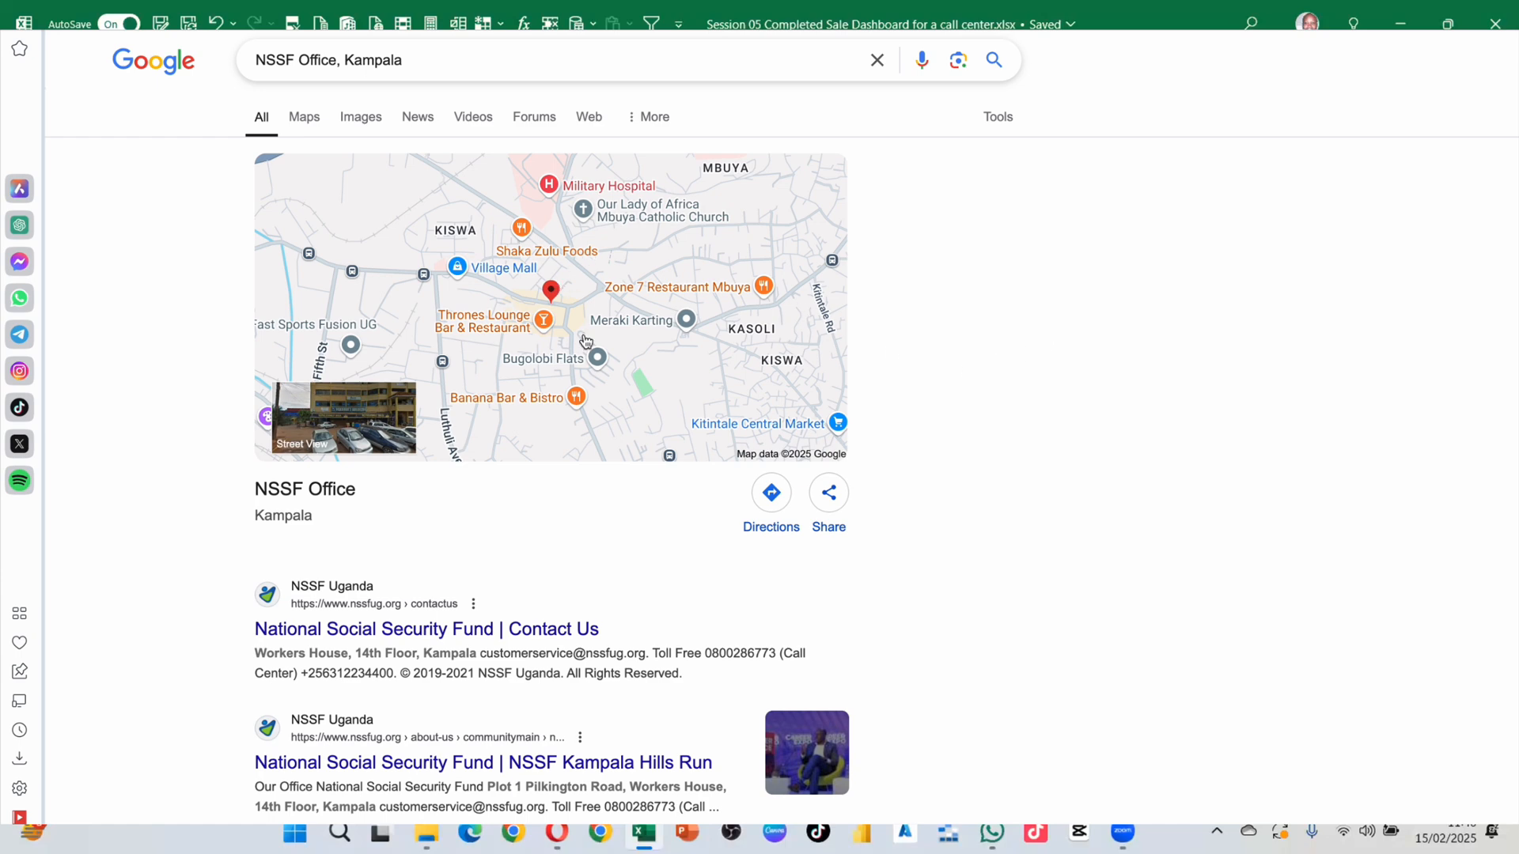
key(ctrl+Right)
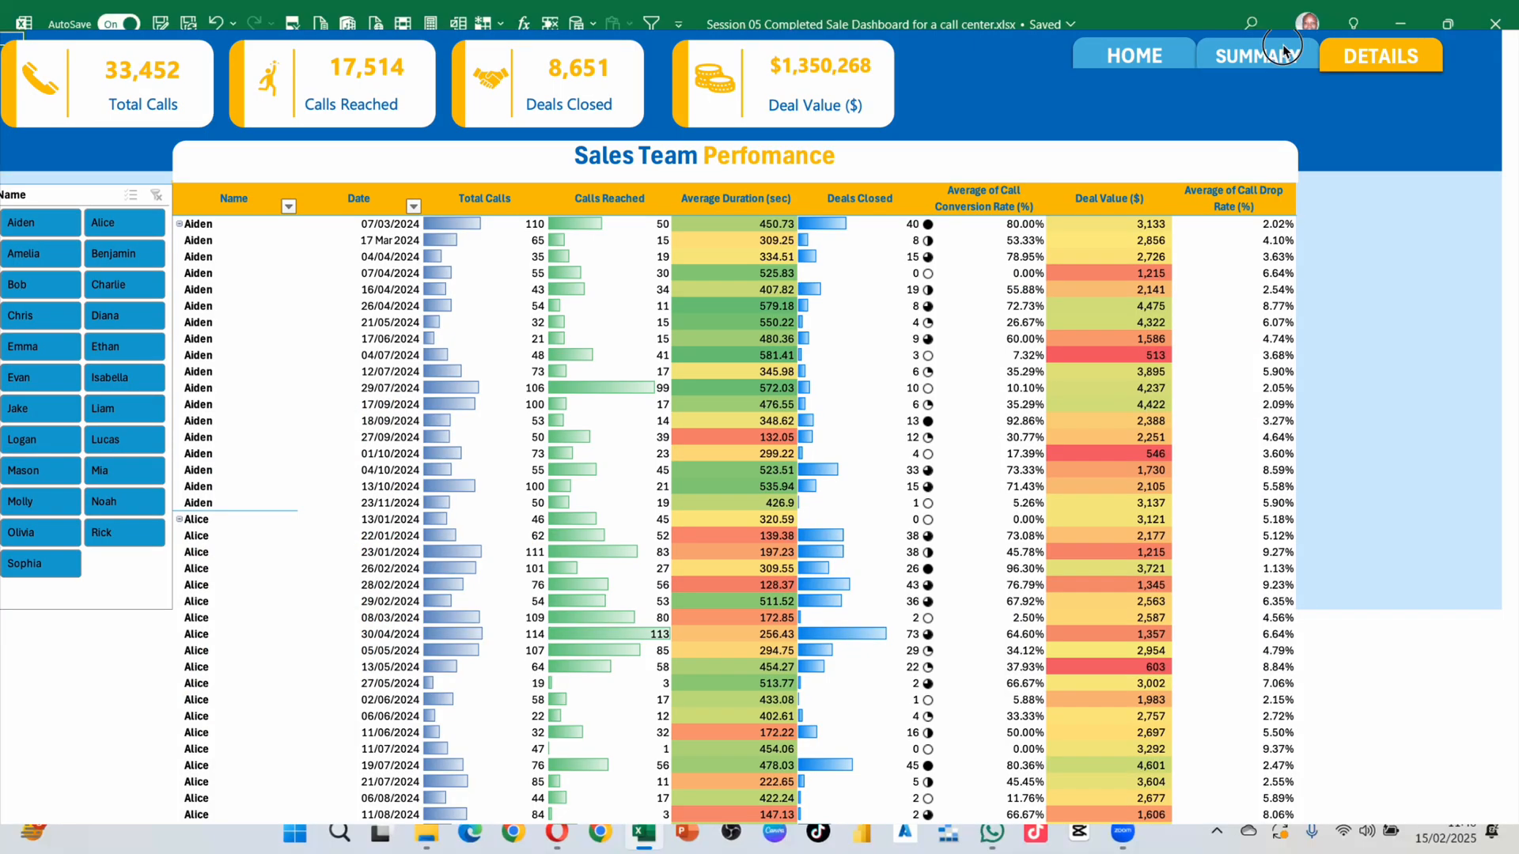
Step: Review the finished dashboard's Summary and Home pages
click(1282, 57)
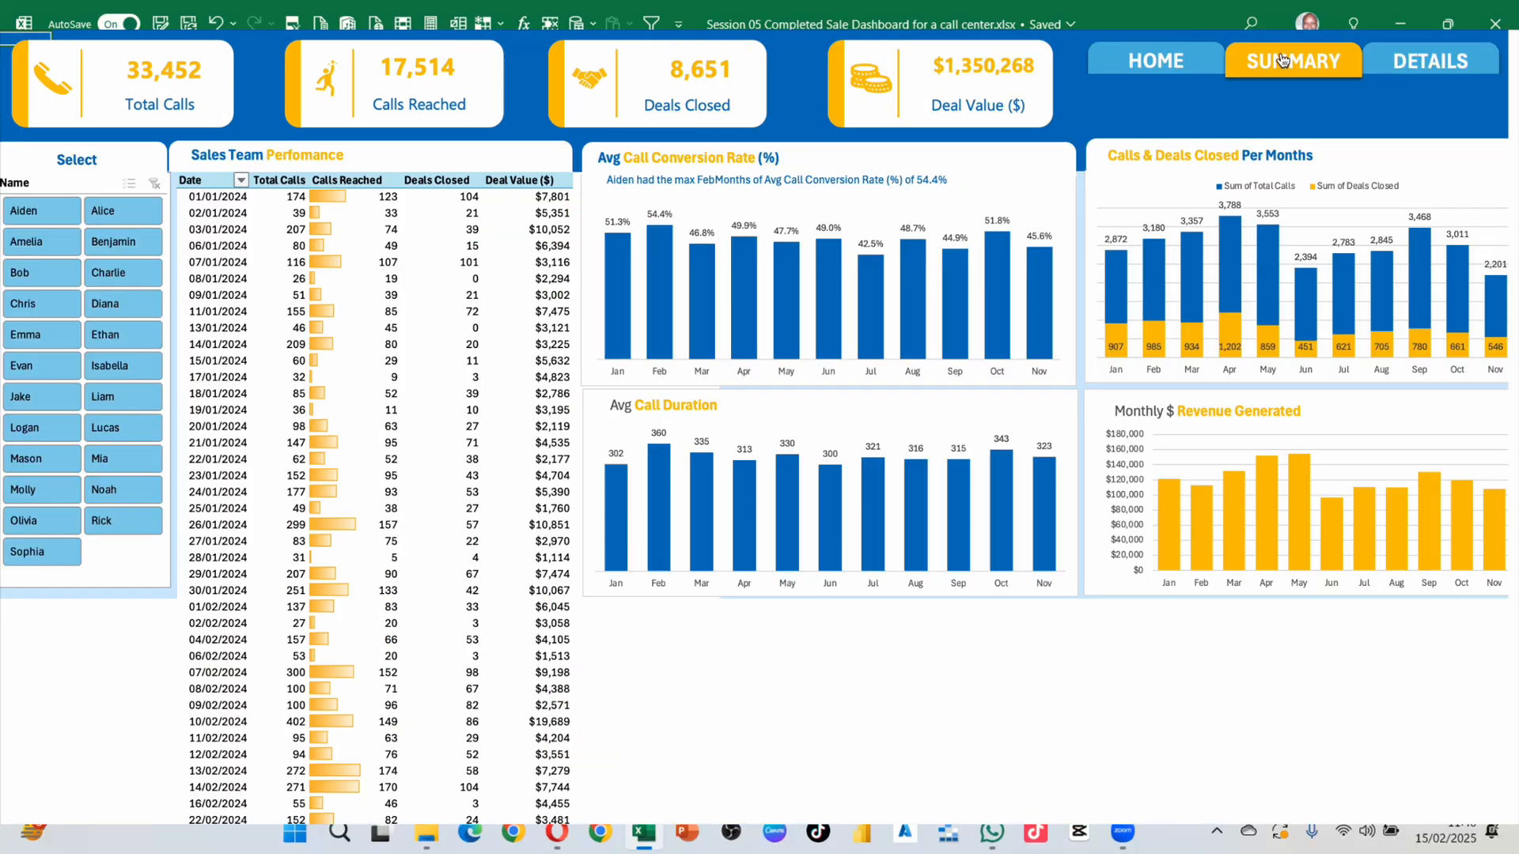
click(1163, 65)
click(1259, 63)
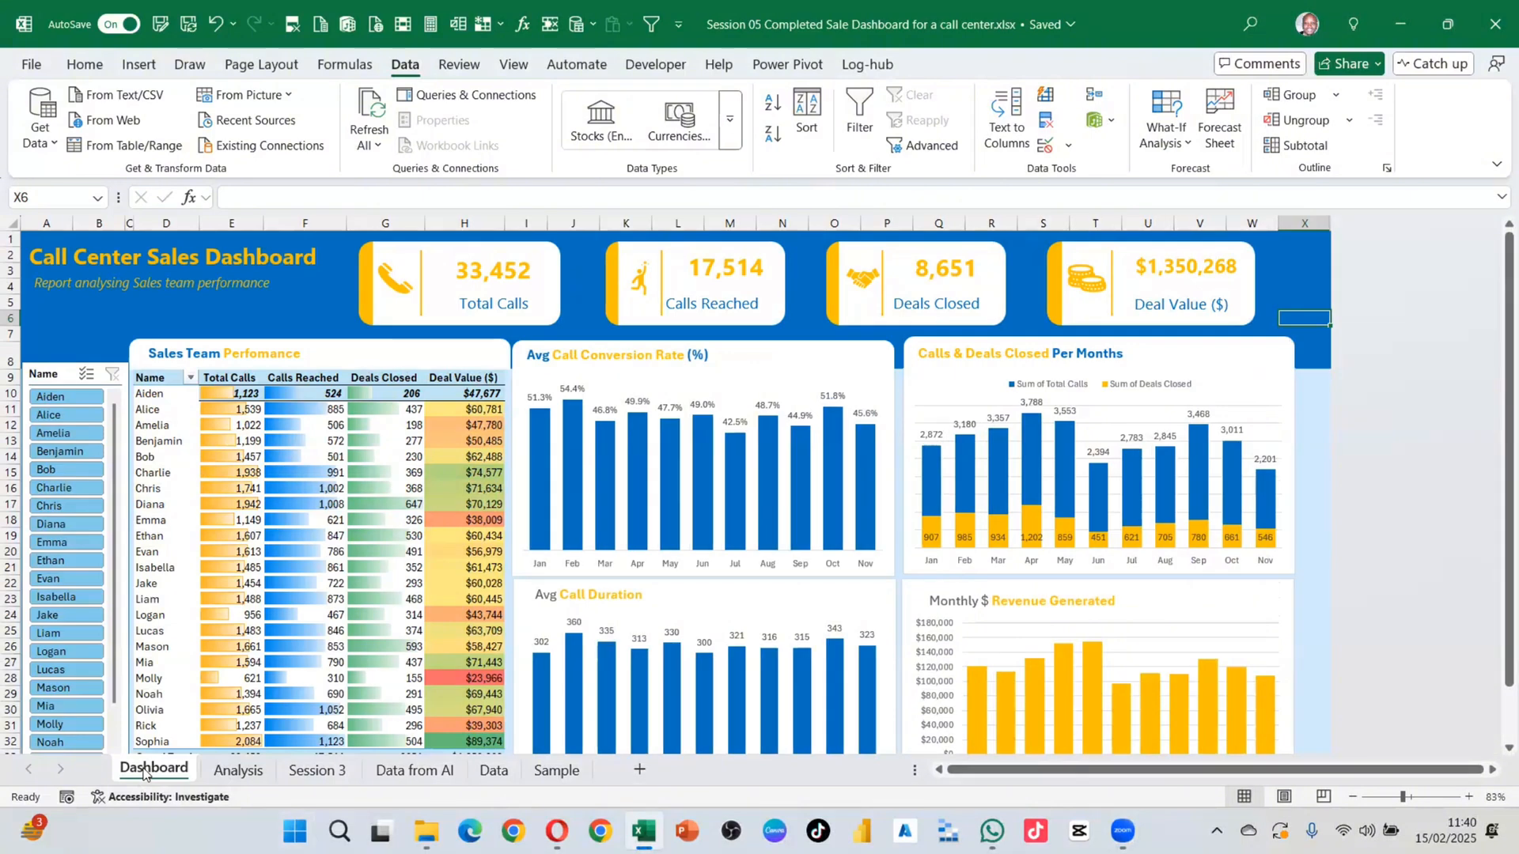
Step: Rename the Dashboard sheet tab to 'Summary'
double_click(145, 771)
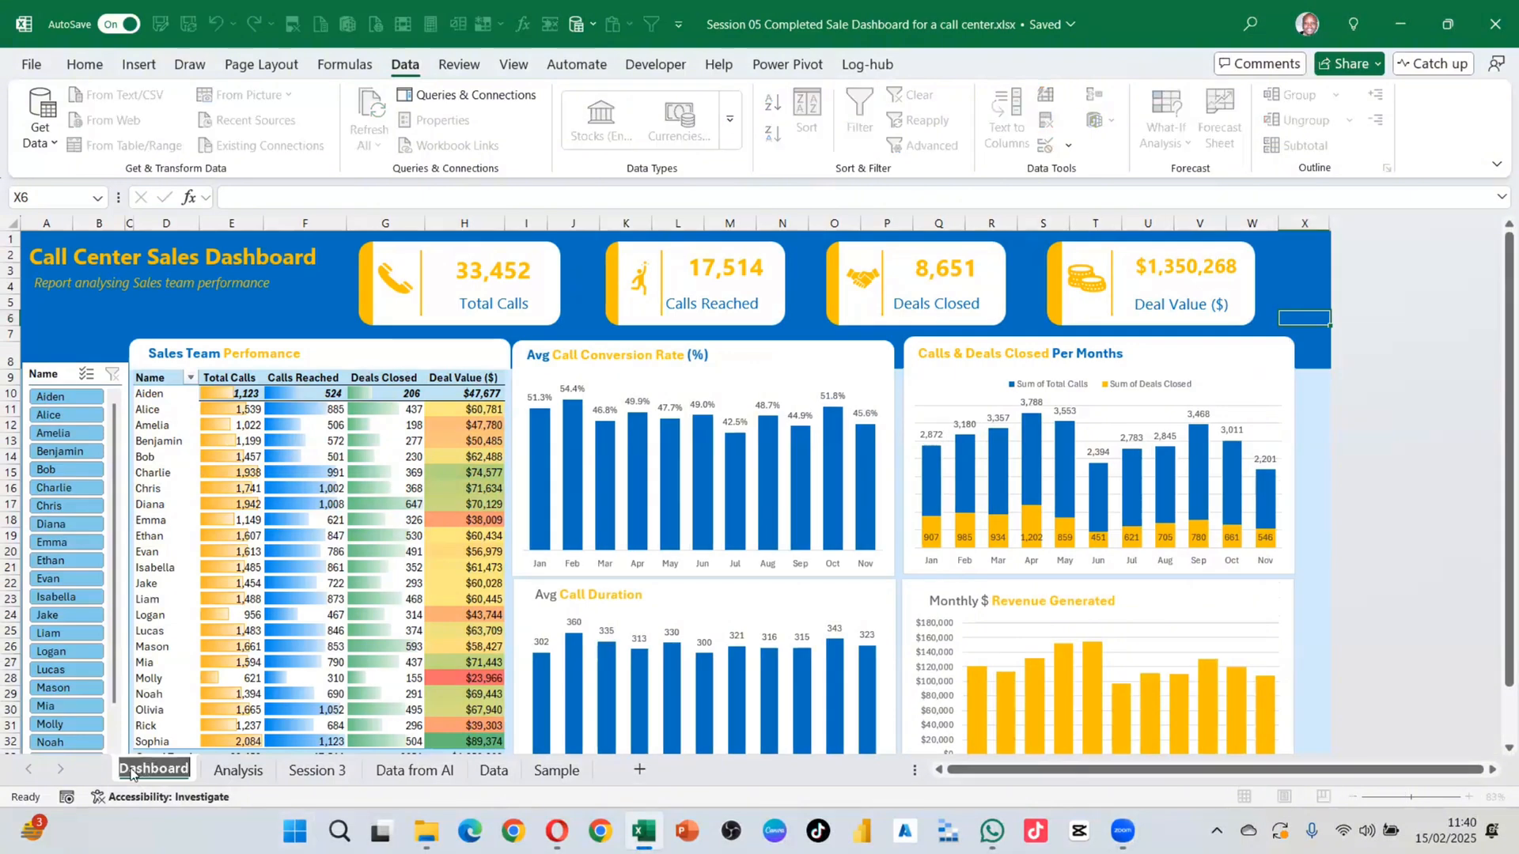
key(BackSpace)
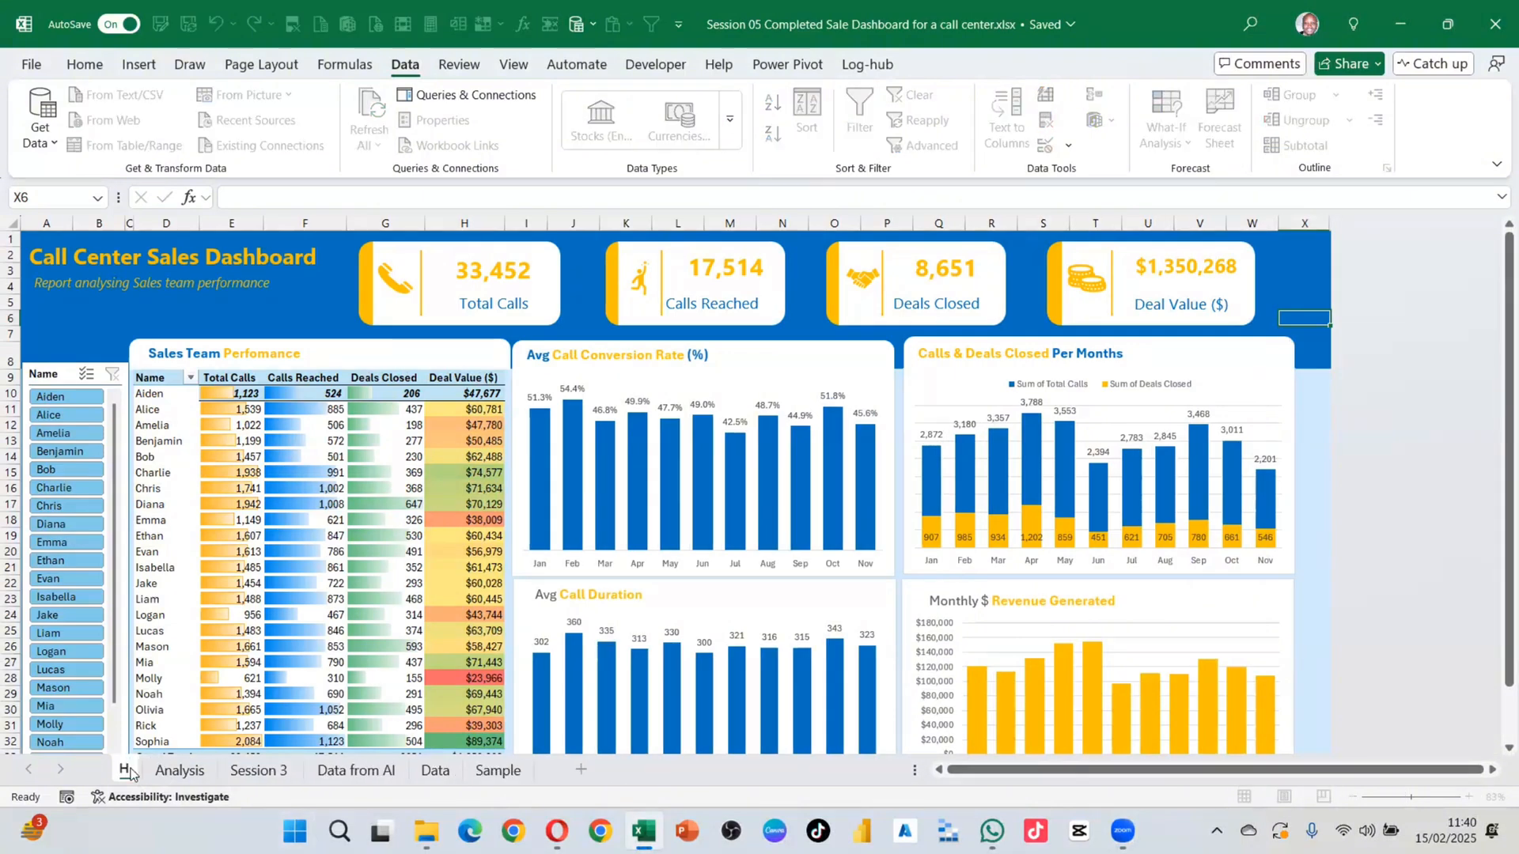
text(Summa)
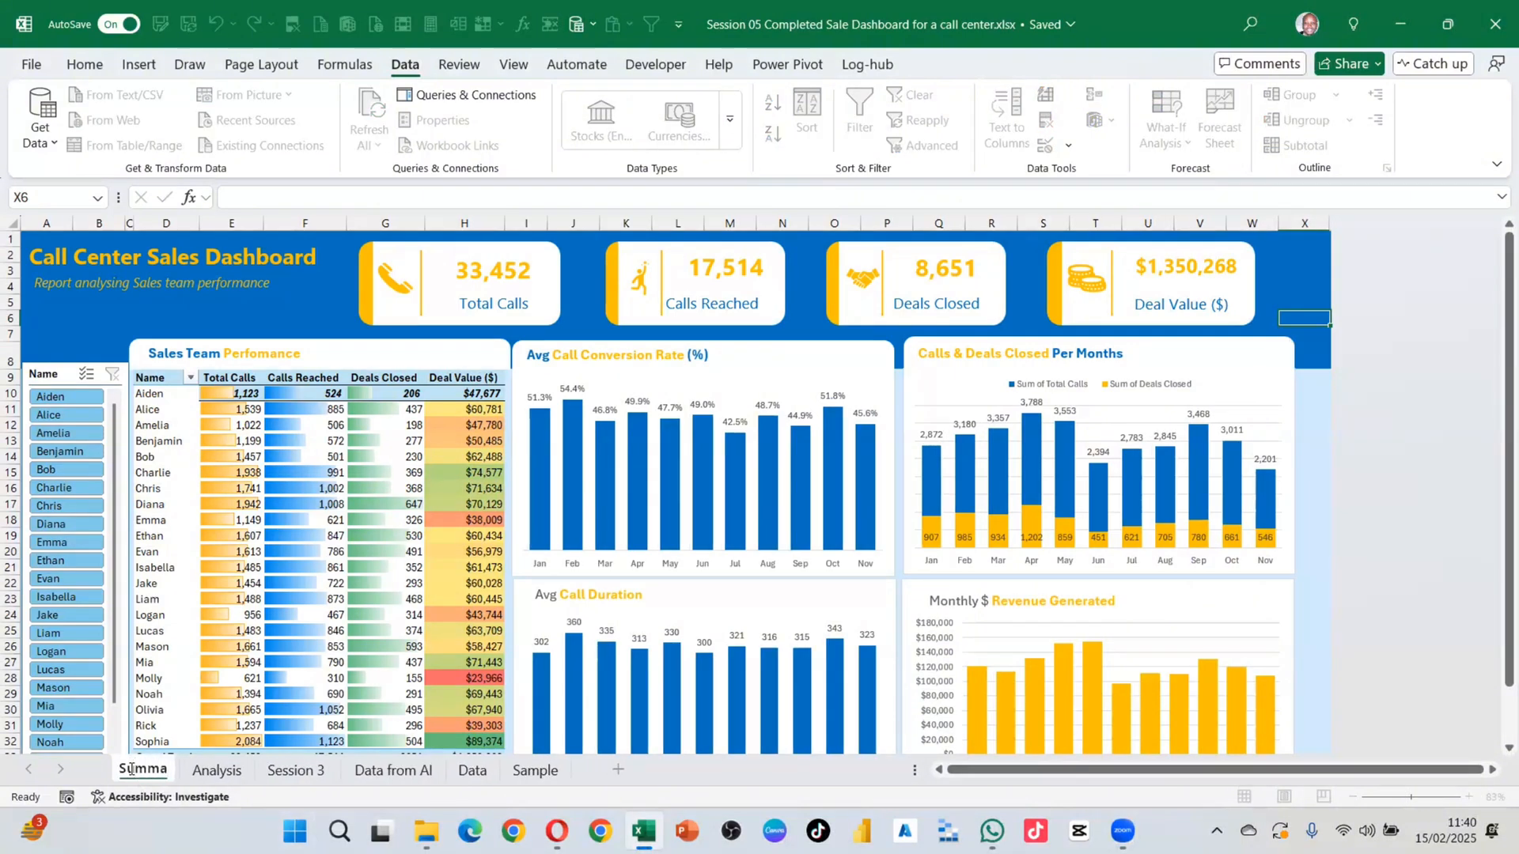
text(ry)
key(Return)
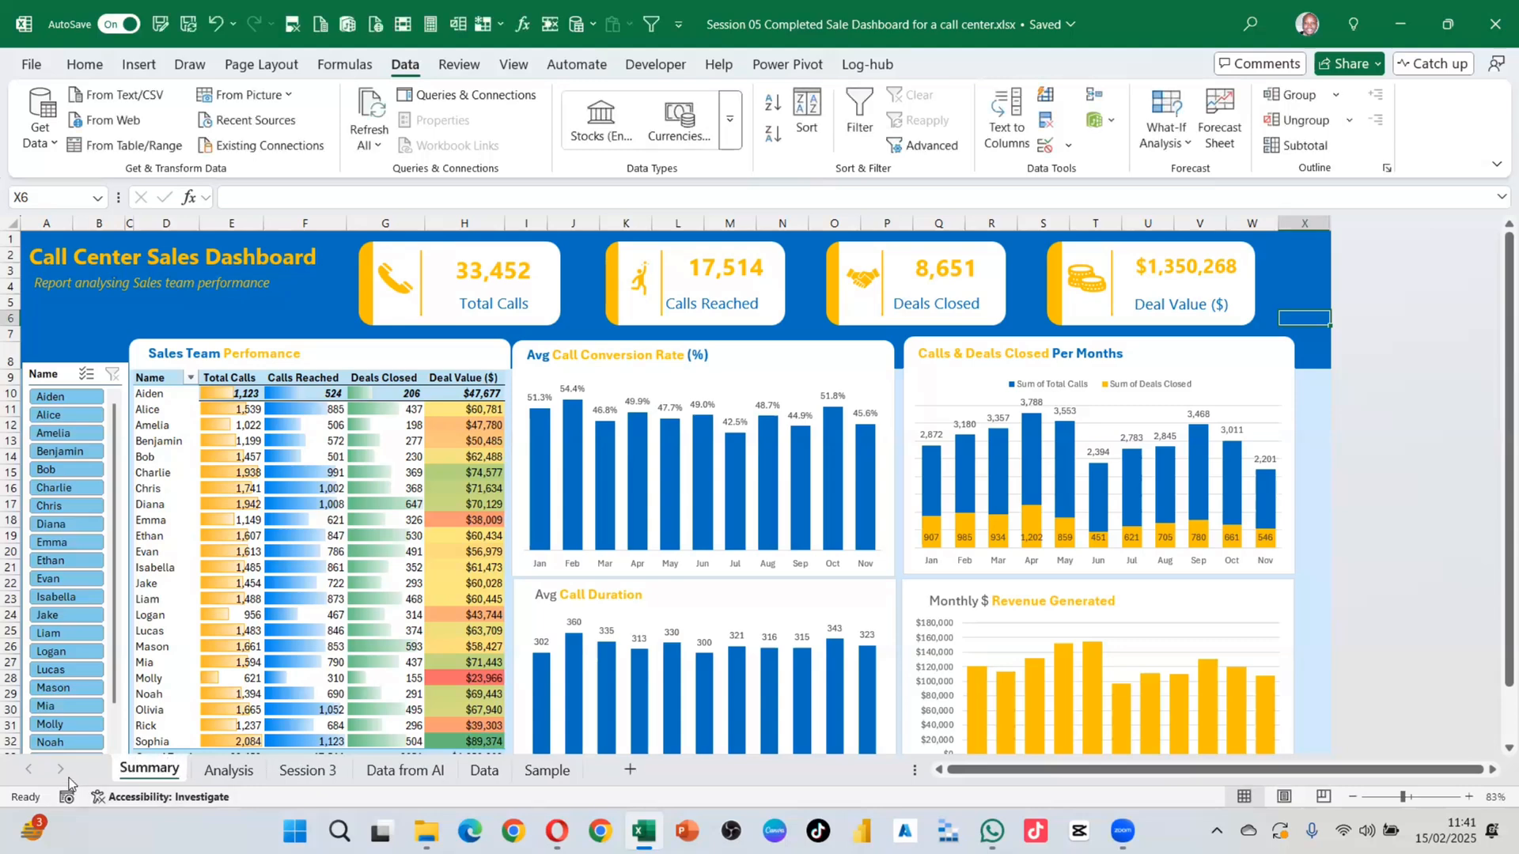
Step: Duplicate the Summary sheet within this workbook using Move or Copy with Create a copy ticked
right_click(159, 774)
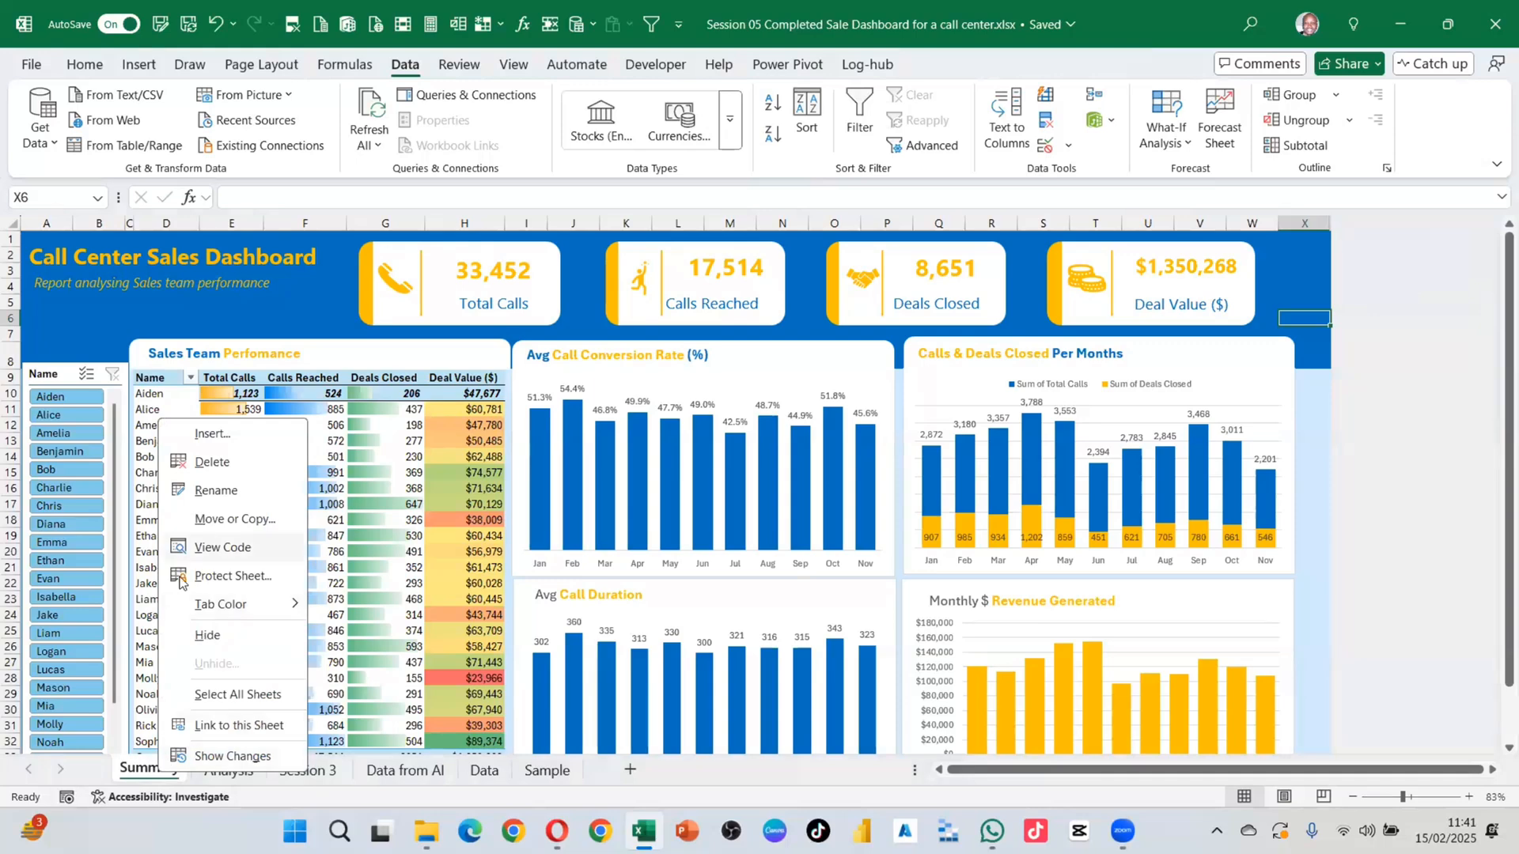
click(628, 769)
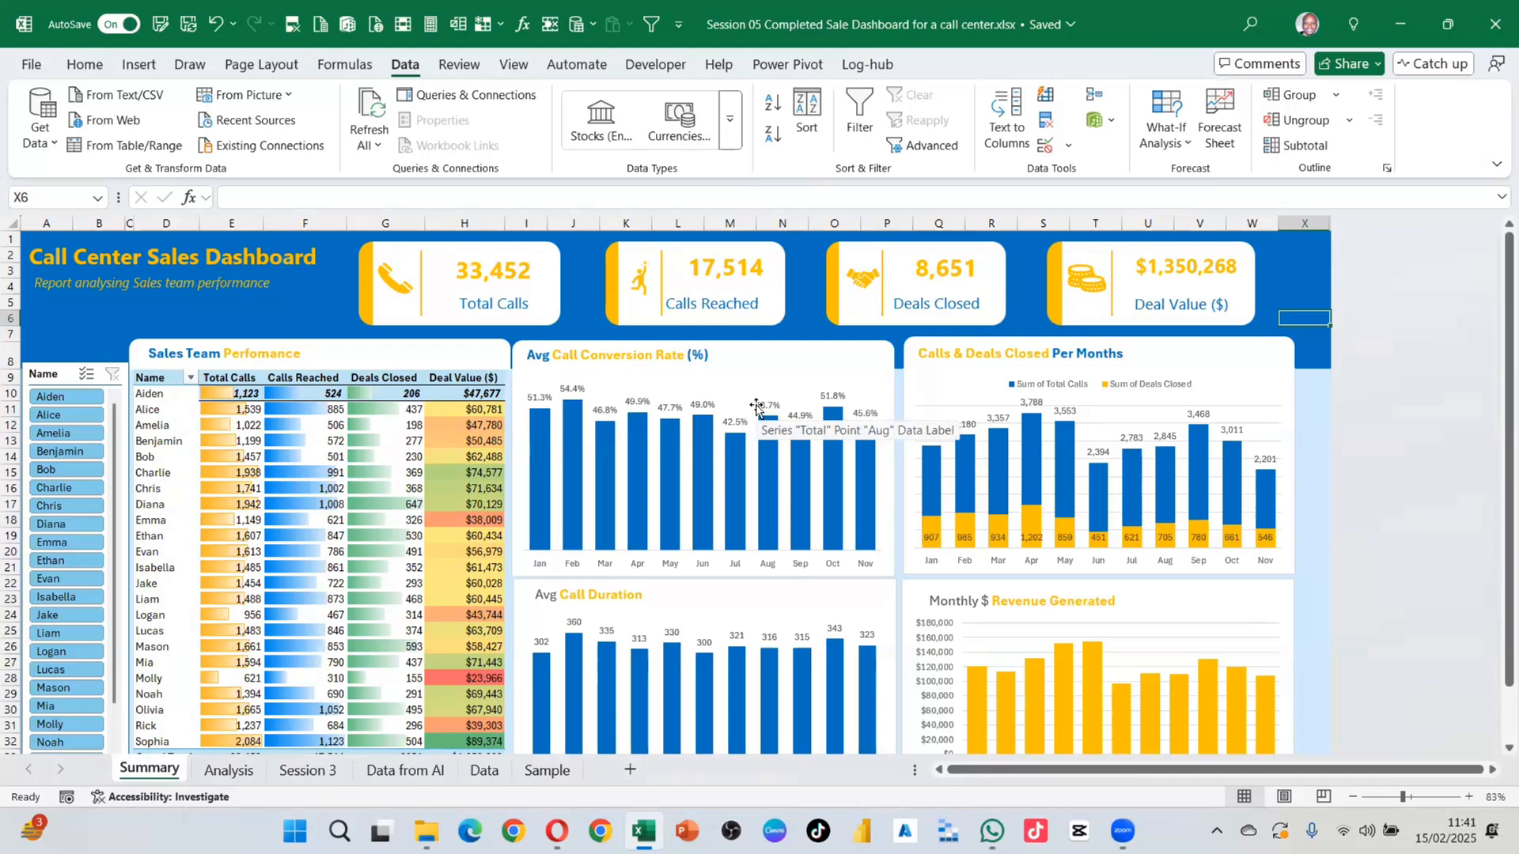
mouse_move(720, 437)
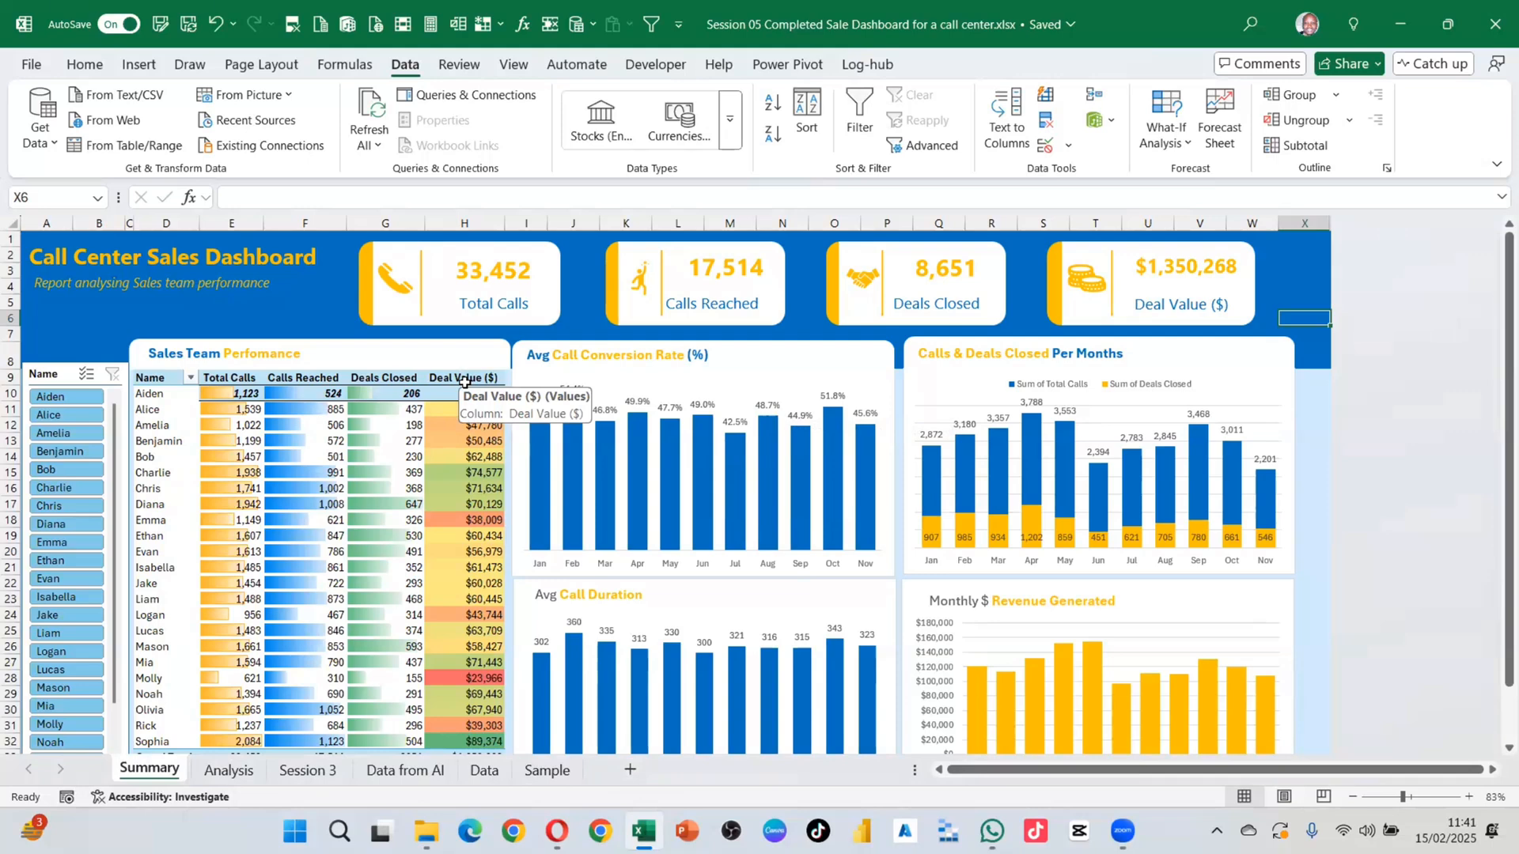
right_click(136, 774)
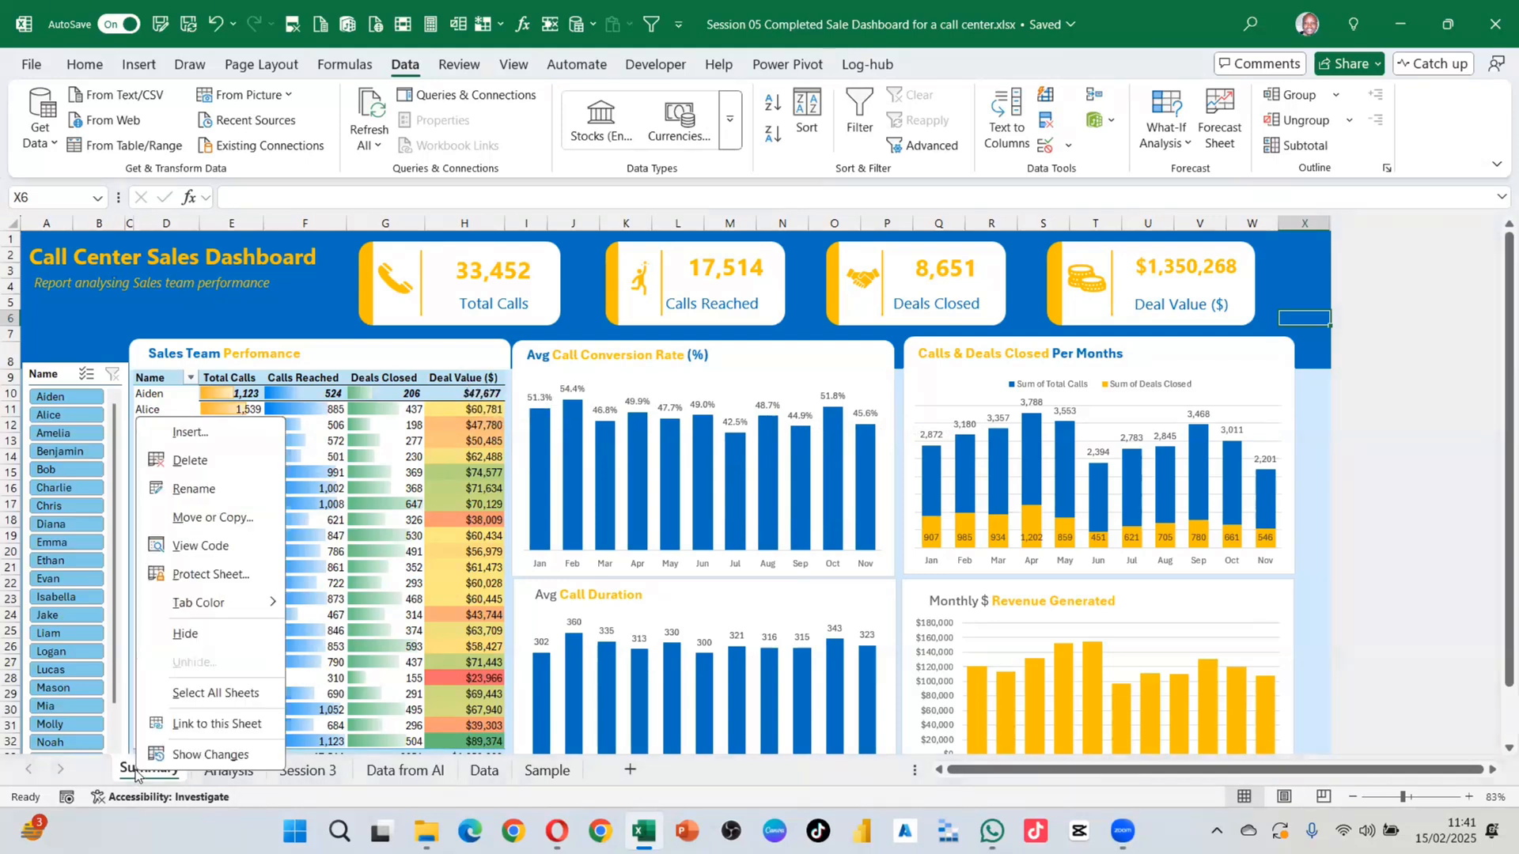
click(211, 519)
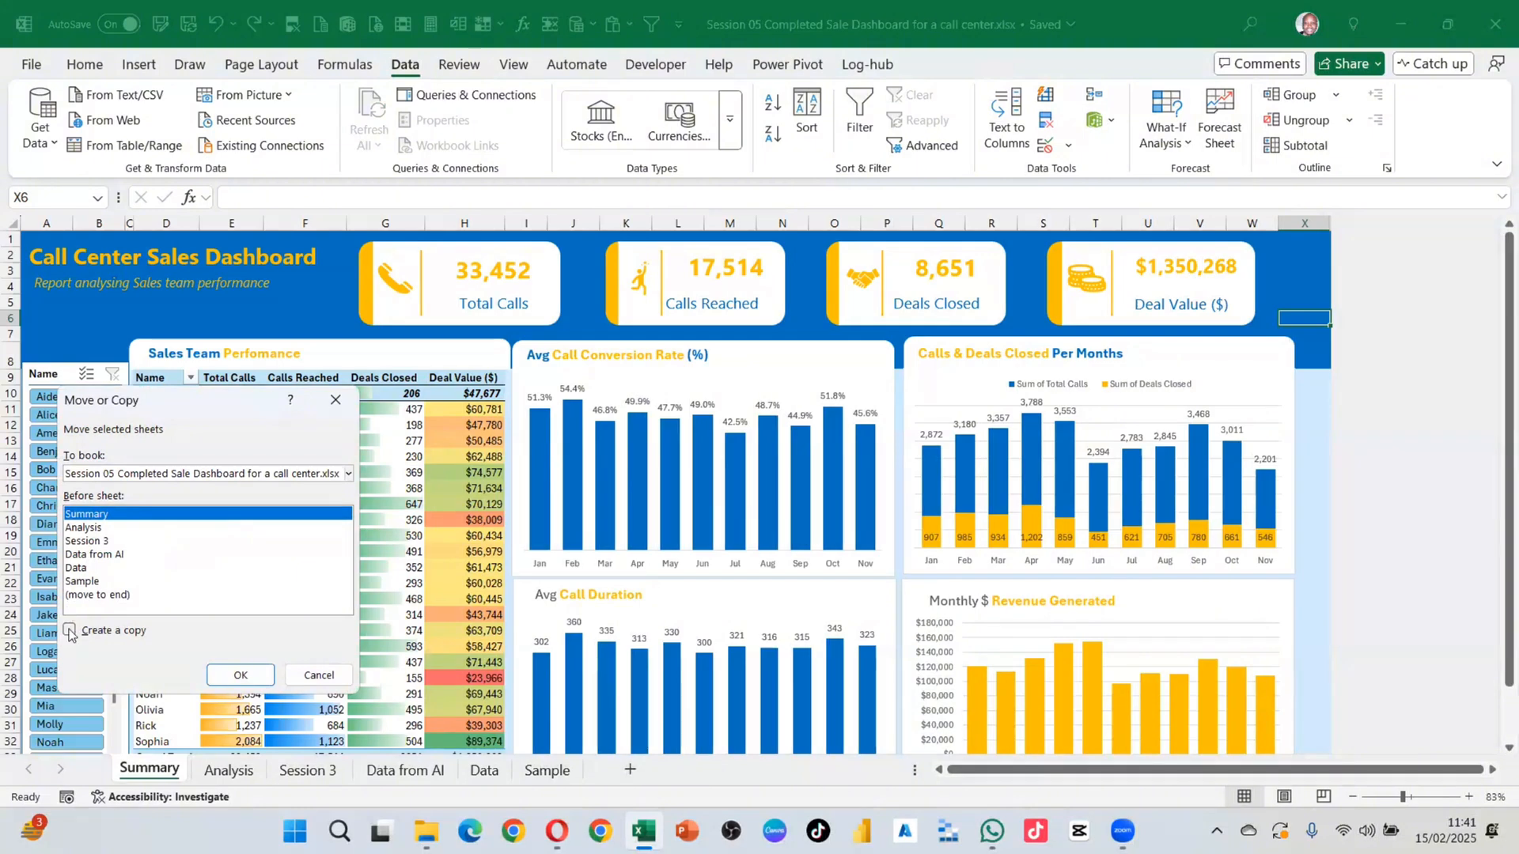
click(117, 479)
click(117, 477)
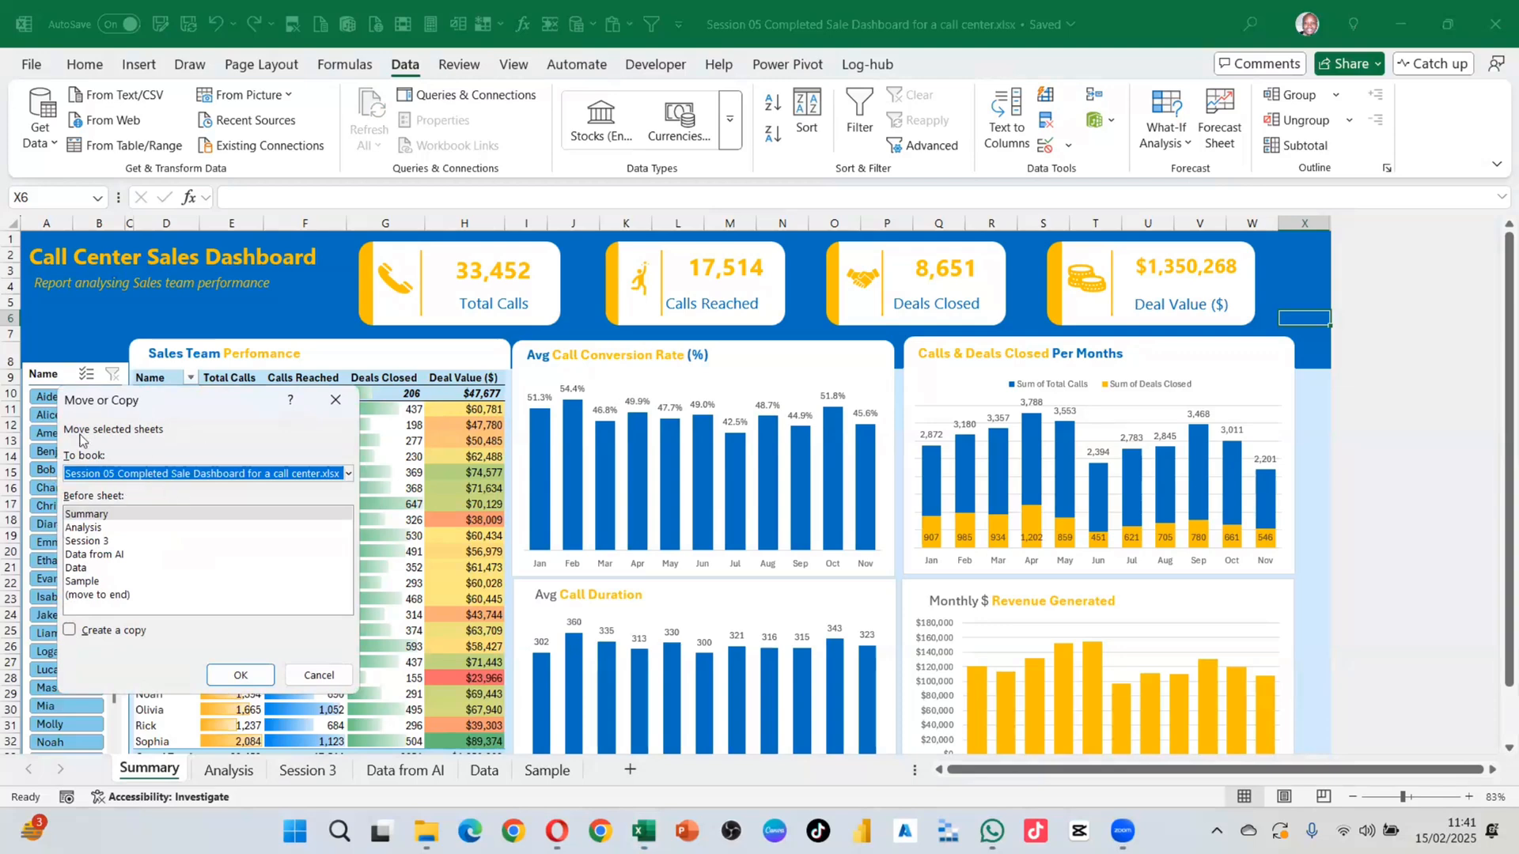
click(119, 474)
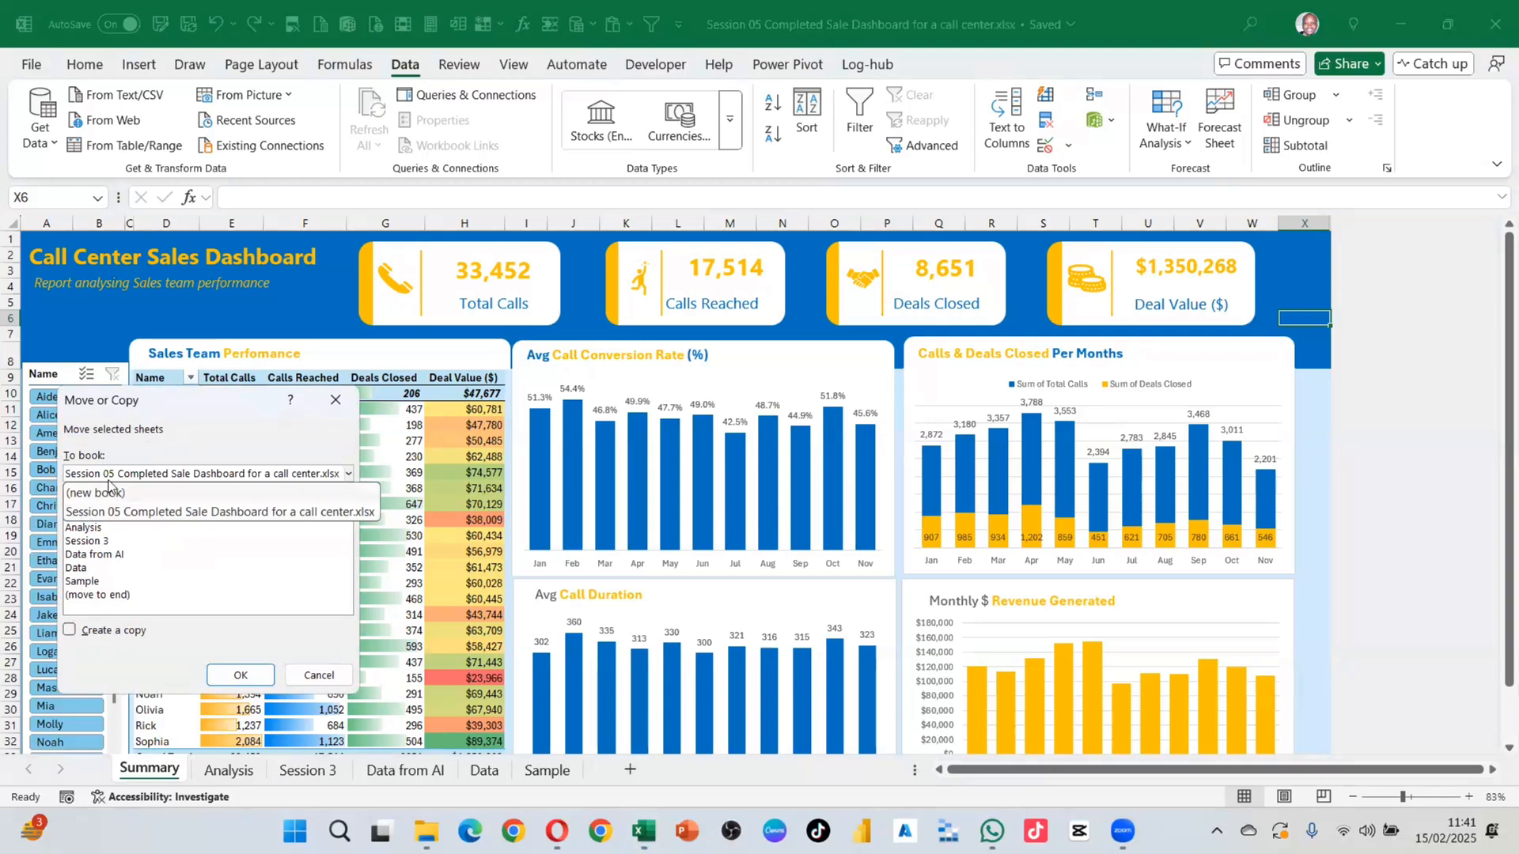
click(201, 448)
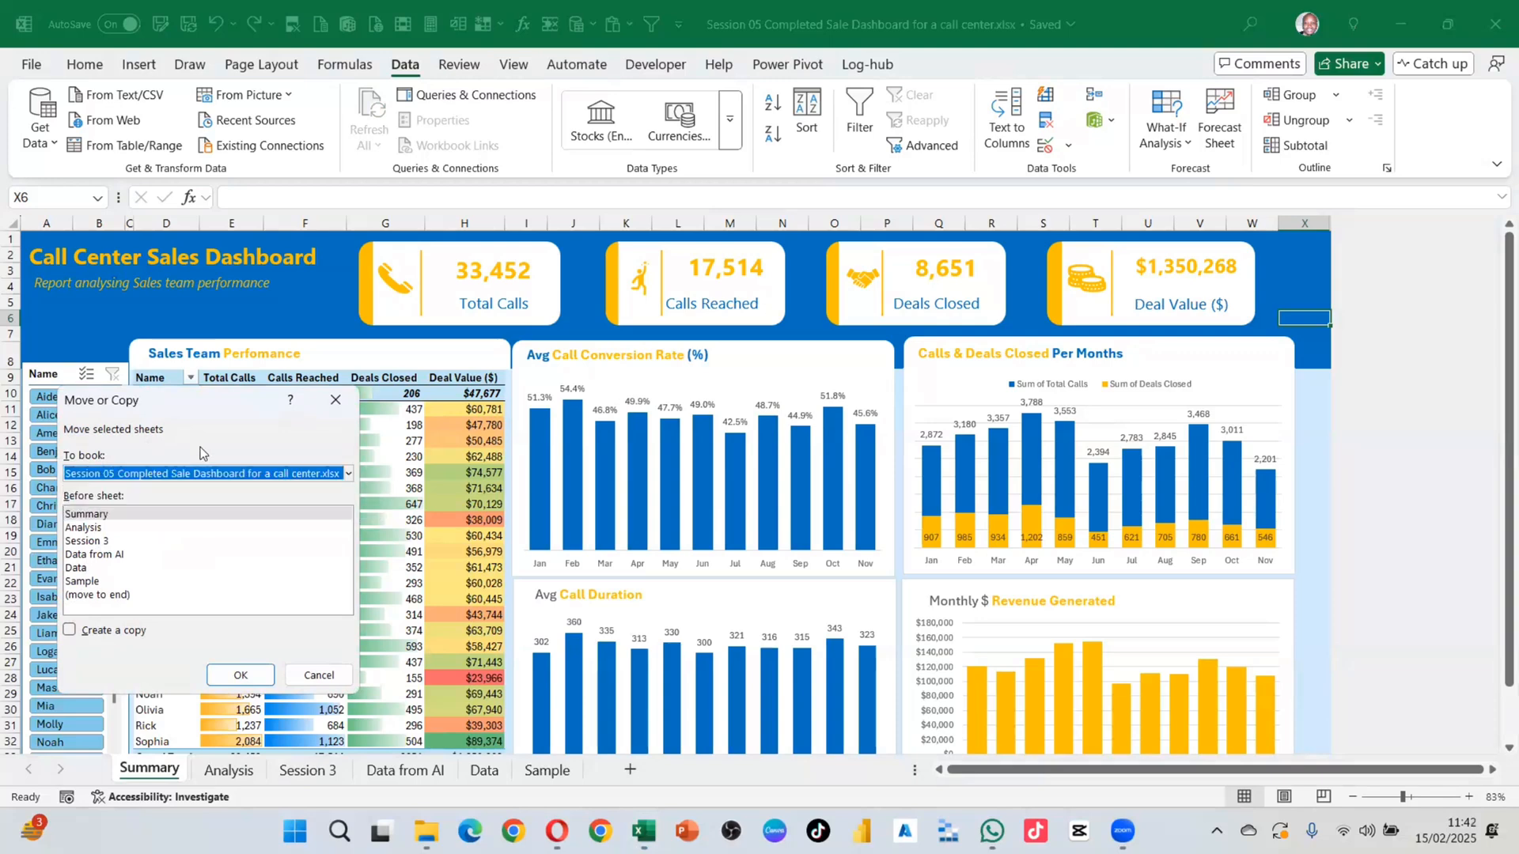
click(70, 630)
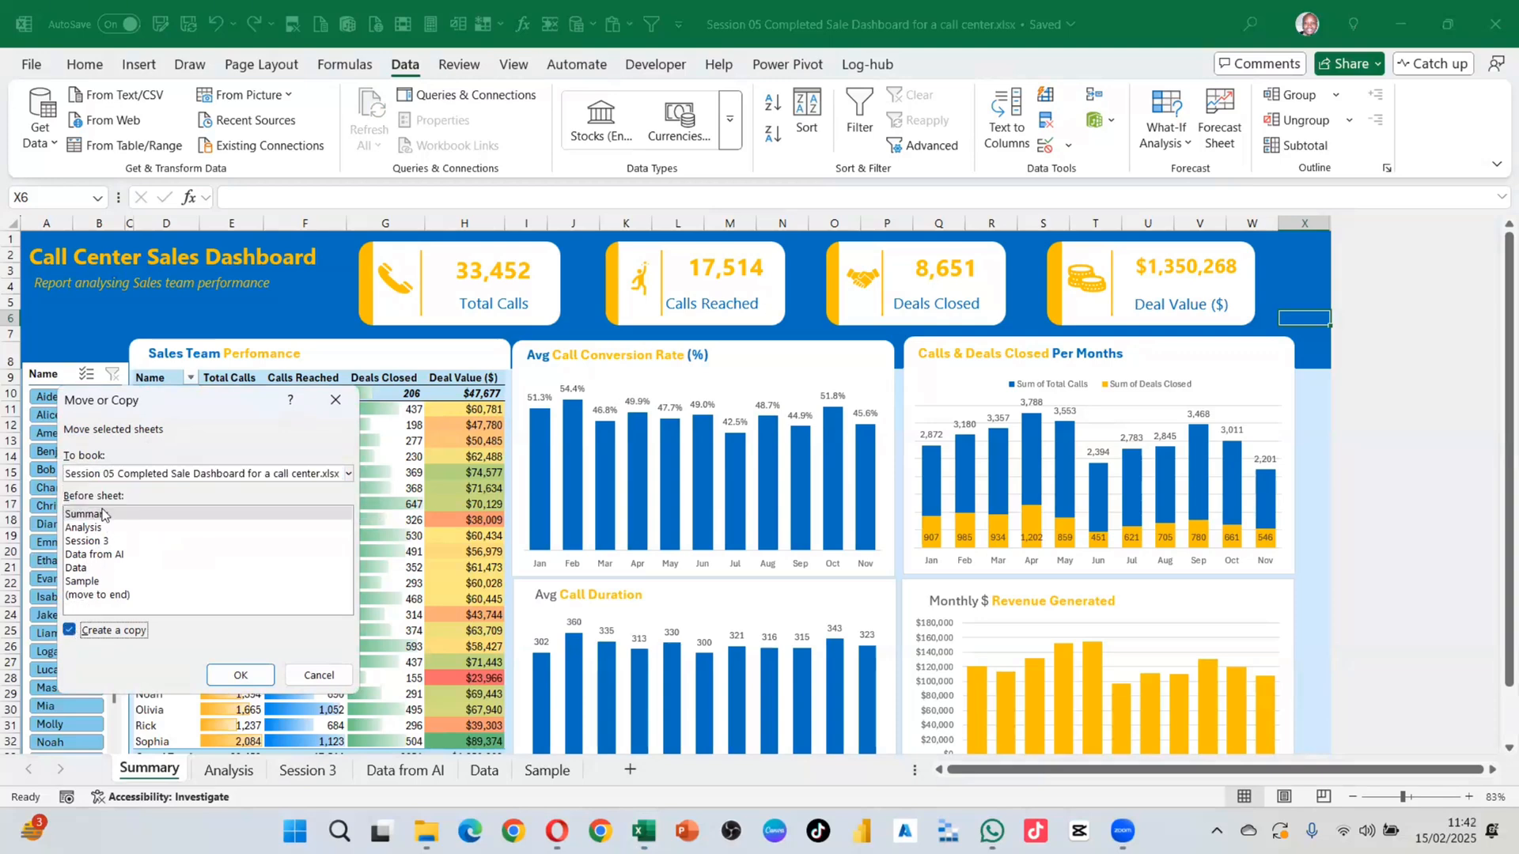
click(252, 676)
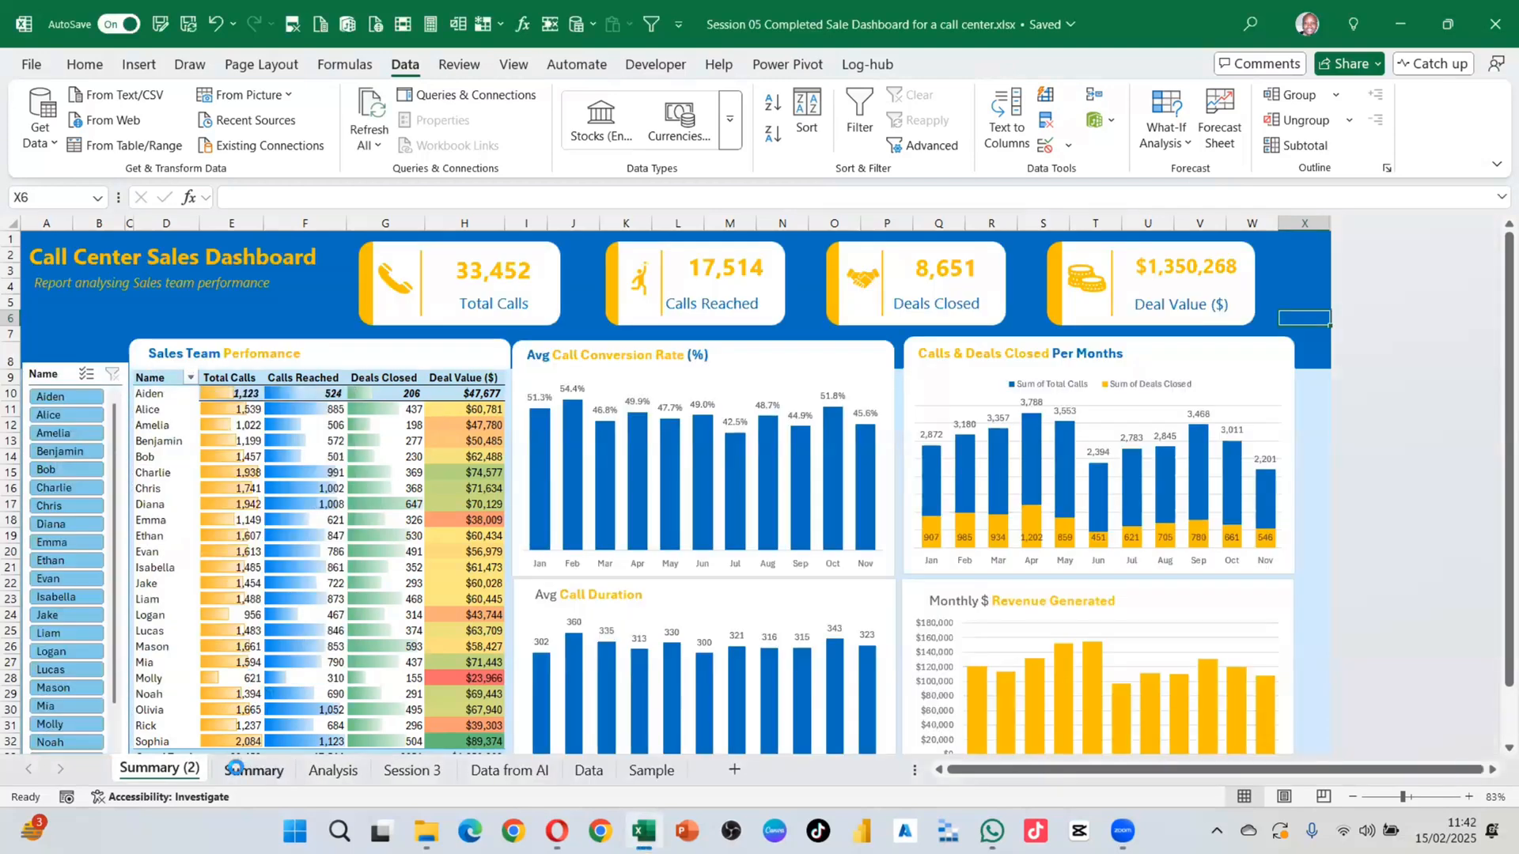
right_click(169, 772)
click(210, 465)
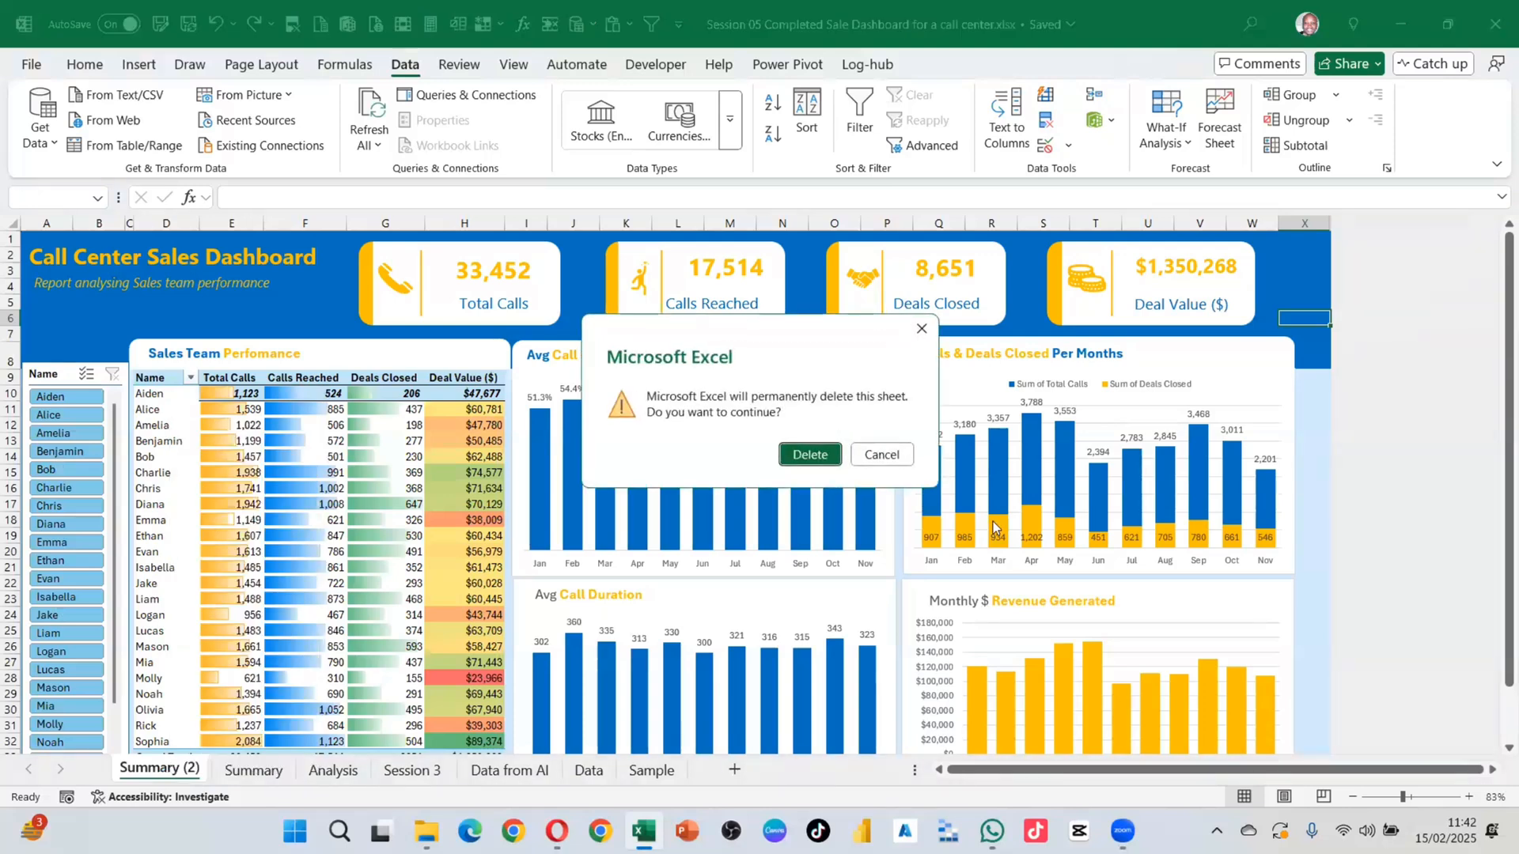
click(808, 453)
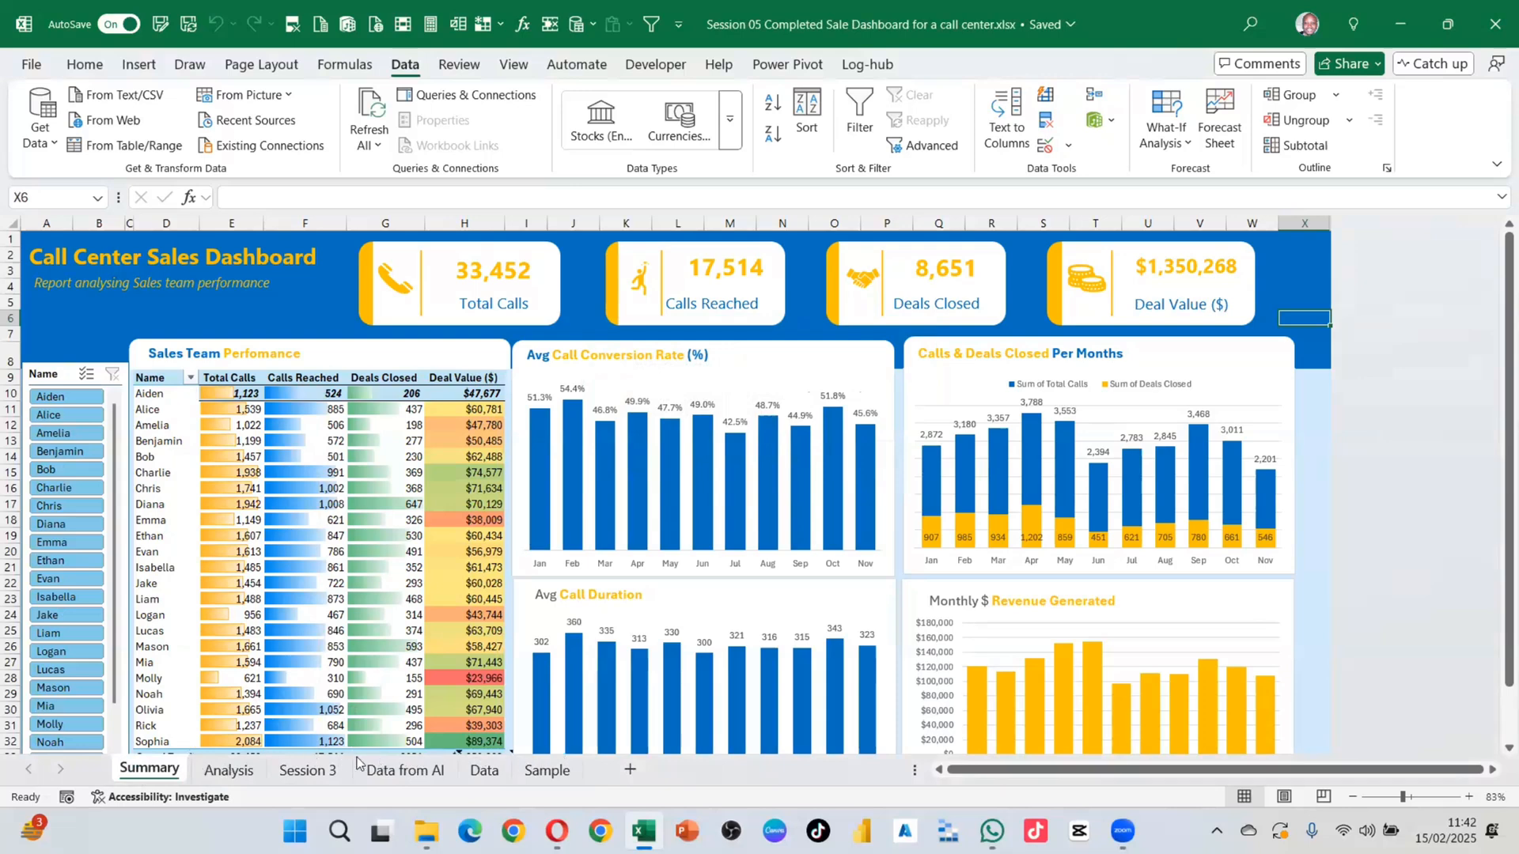
drag(218, 775, 217, 770)
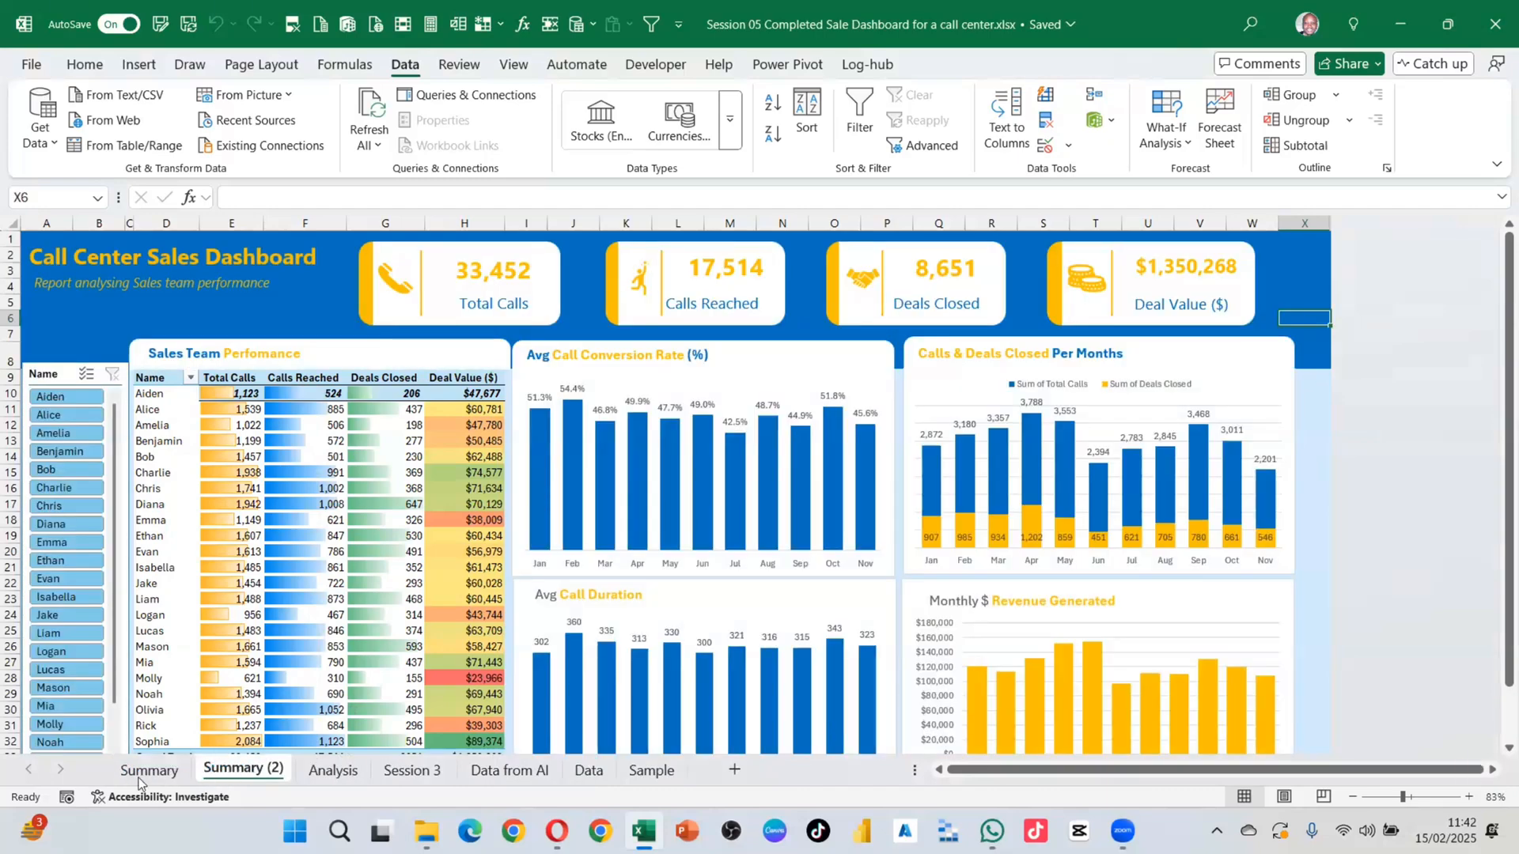
click(135, 776)
drag(234, 767, 123, 783)
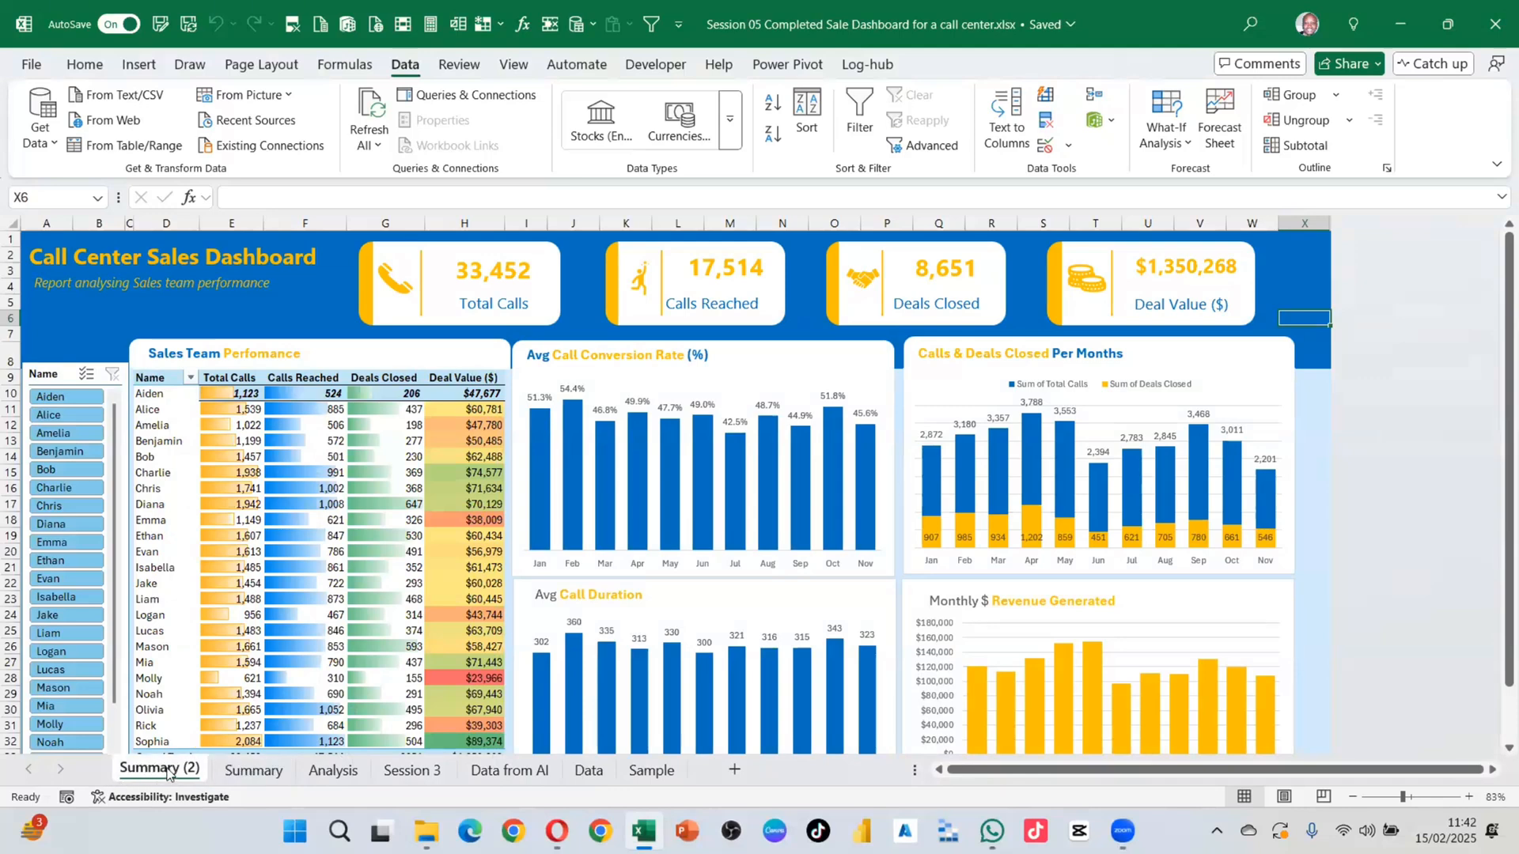
Step: Rename the Summary (2) sheet to 'Home'
double_click(173, 771)
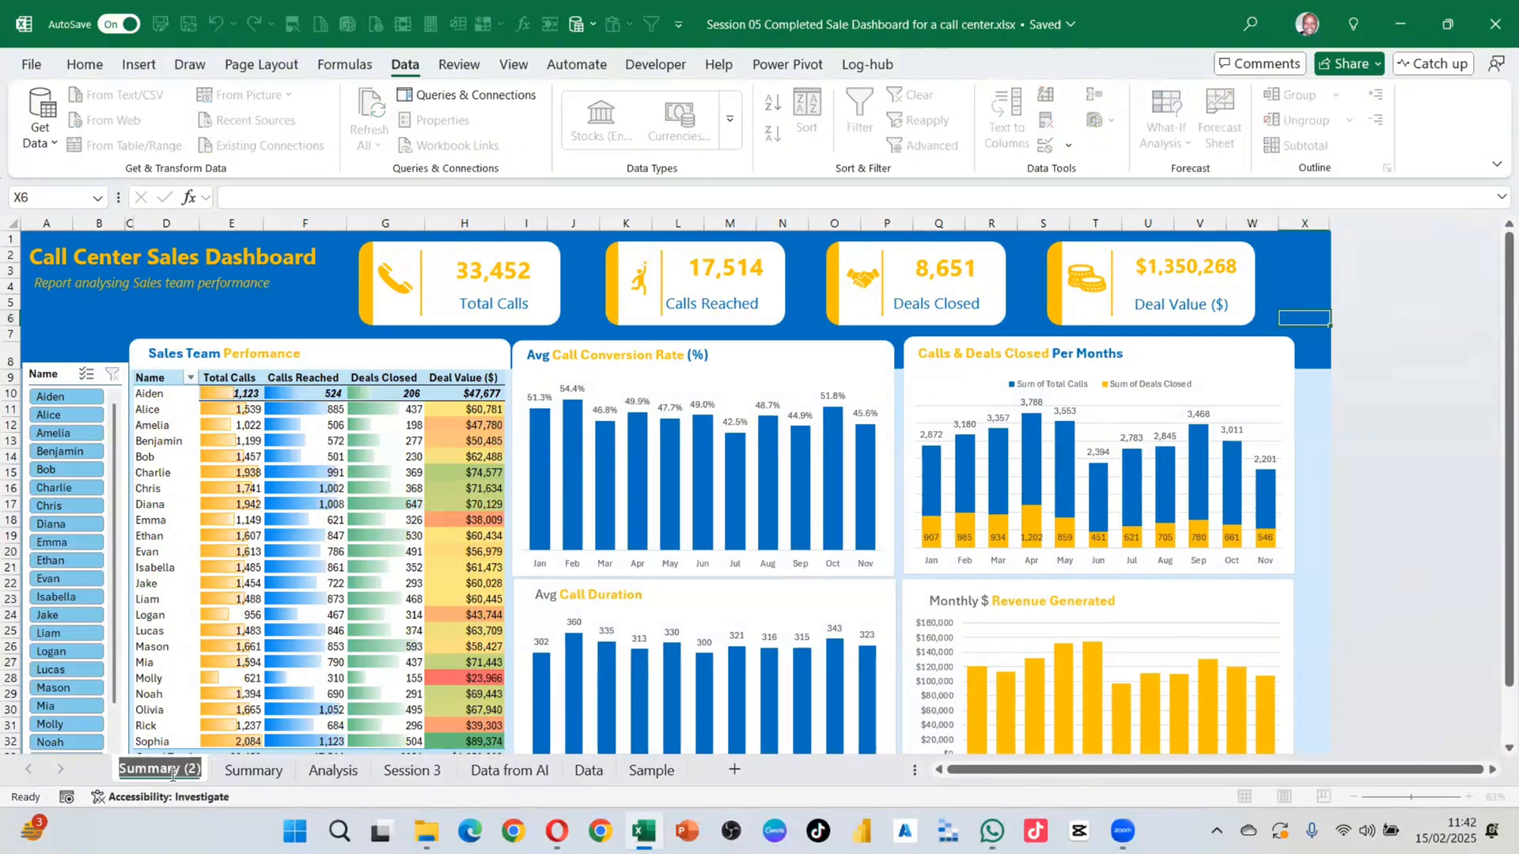
text(Home)
key(Return)
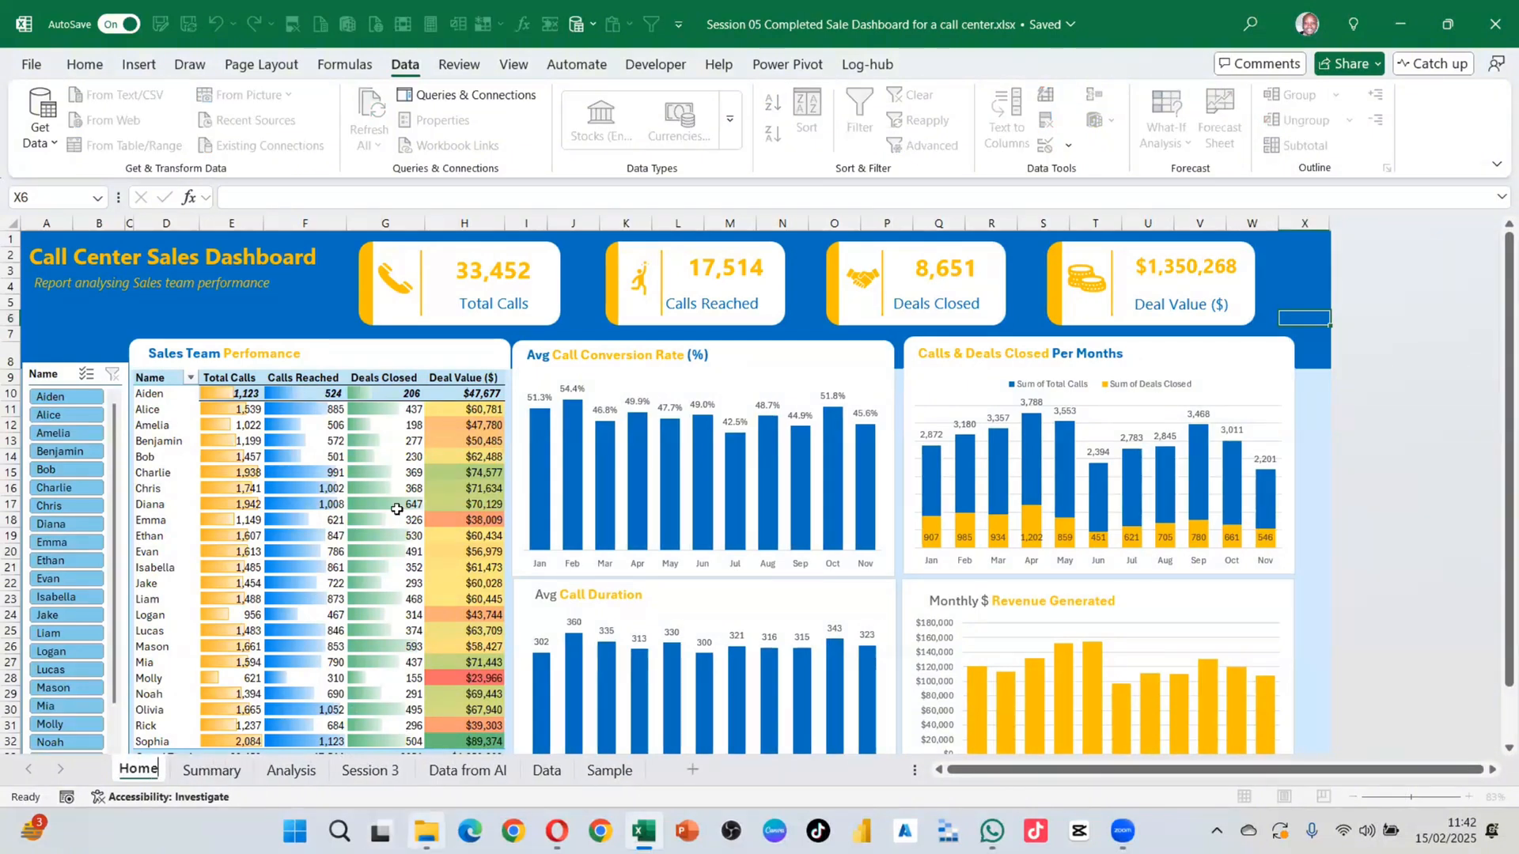
Step: Inspect the title and Avg Call Conversion Rate shapes, then bring up the Summary sheet's tab menu
click(177, 315)
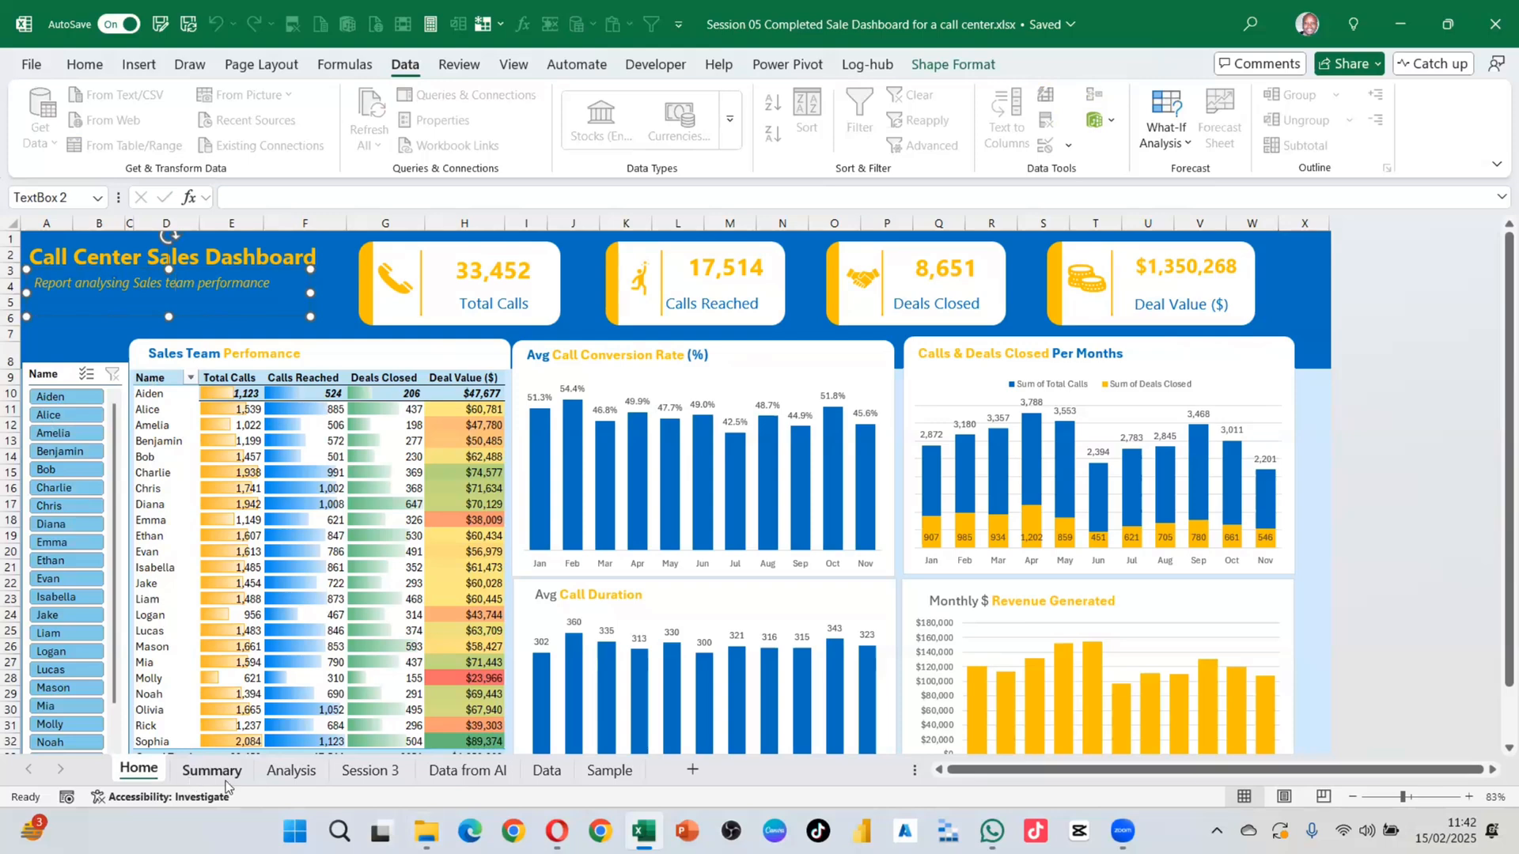
click(805, 358)
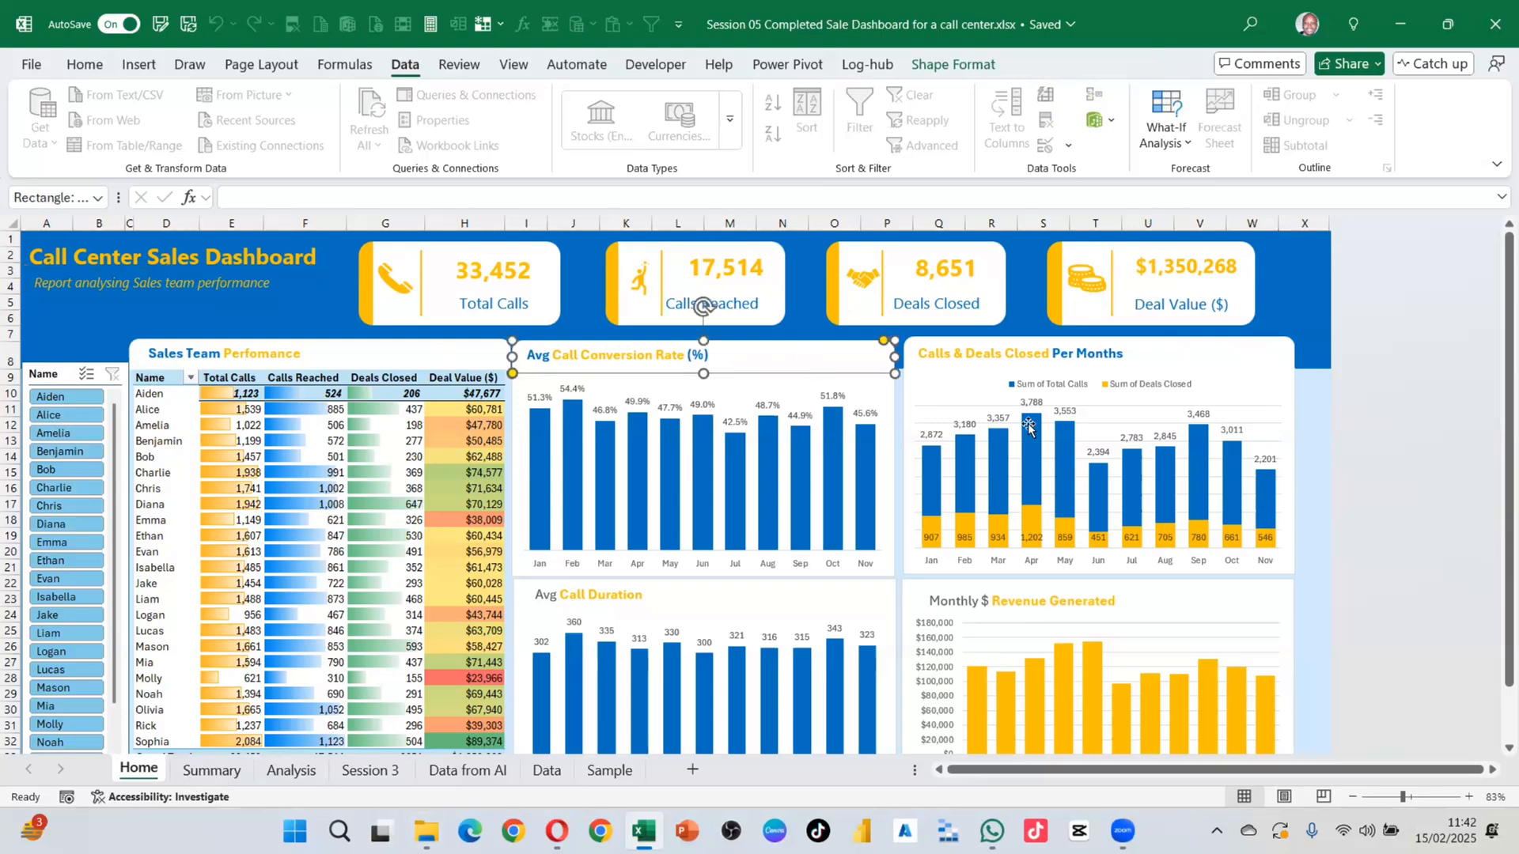
click(825, 393)
click(821, 363)
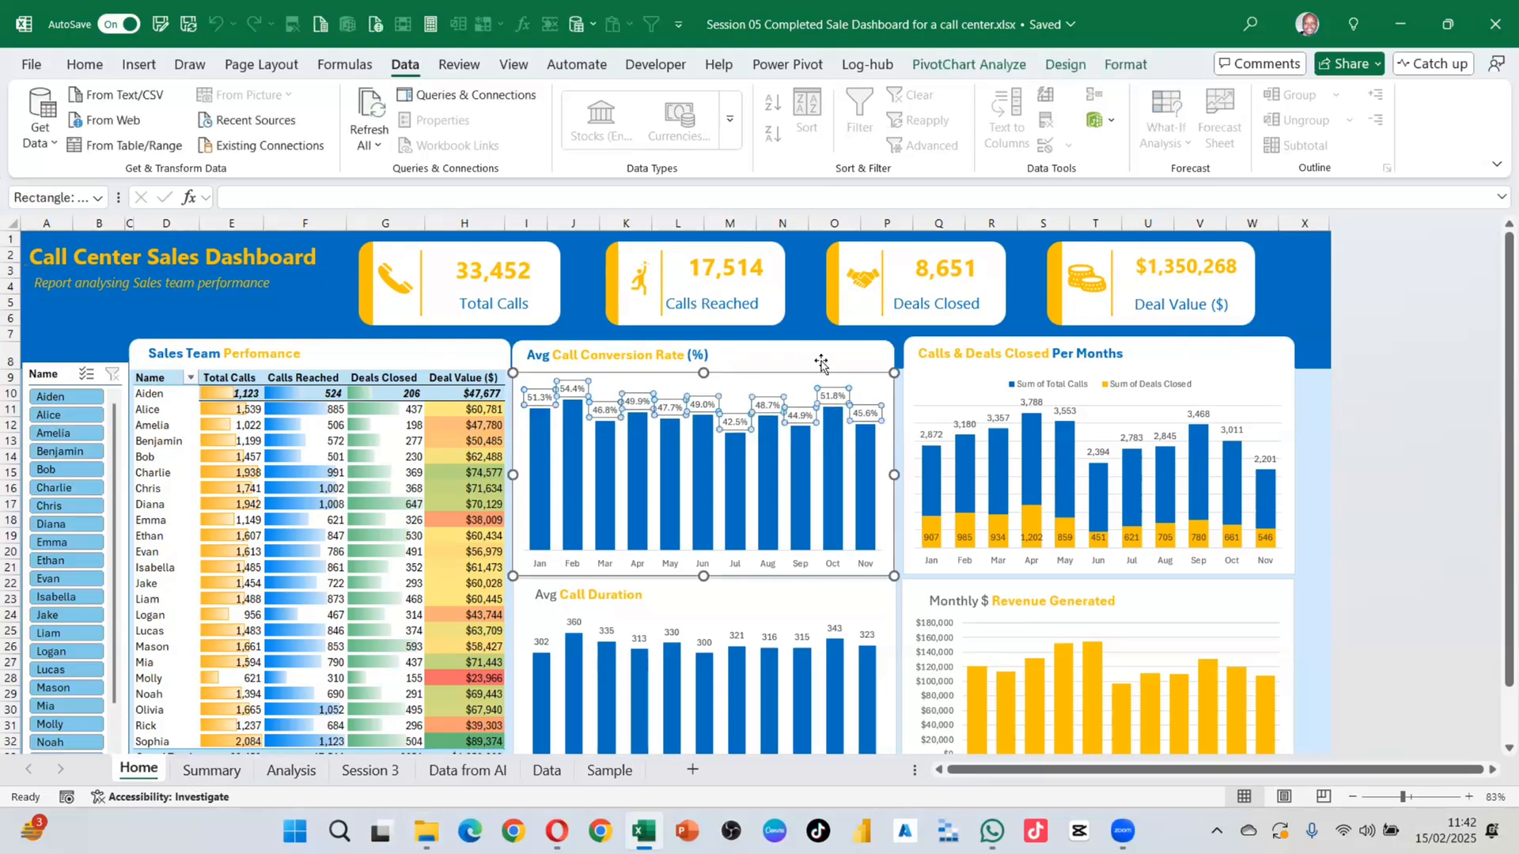
click(212, 770)
right_click(219, 773)
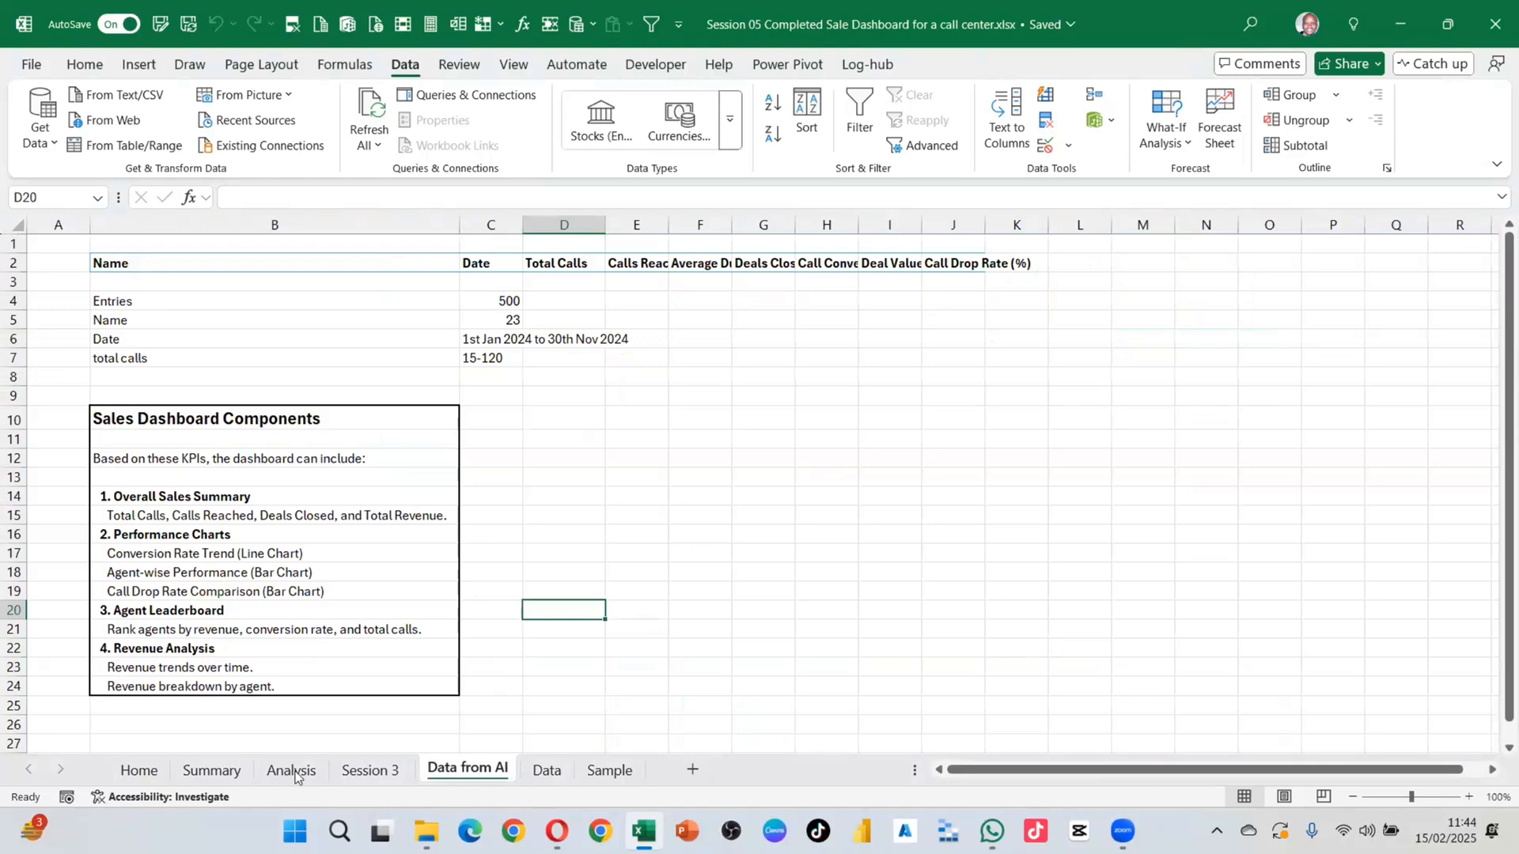
Step: Review the Session 3 and Analysis sheets, ending on the Summary dashboard
click(362, 770)
click(287, 772)
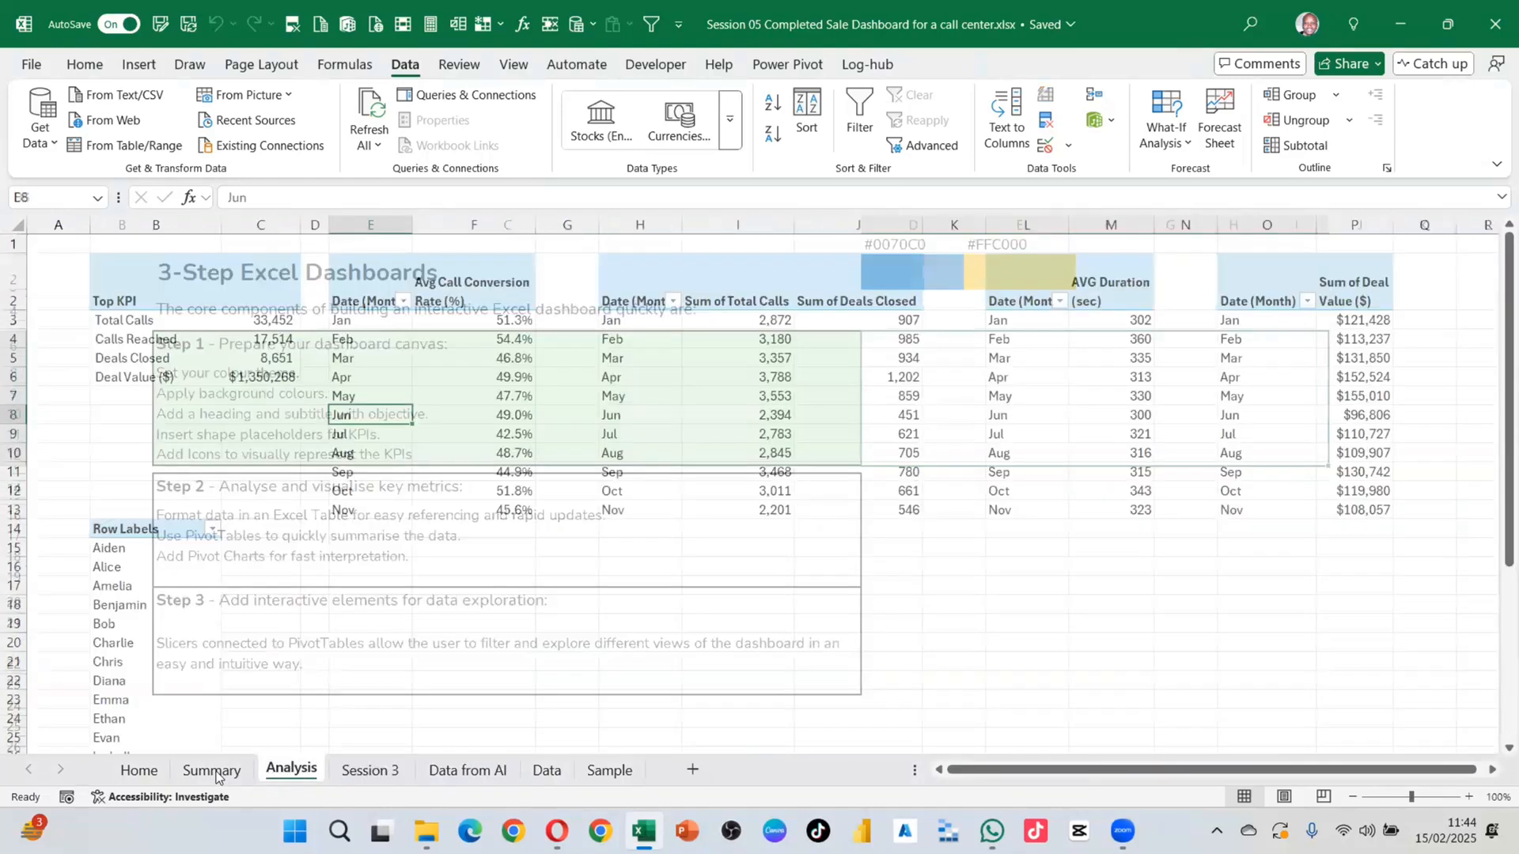
click(216, 774)
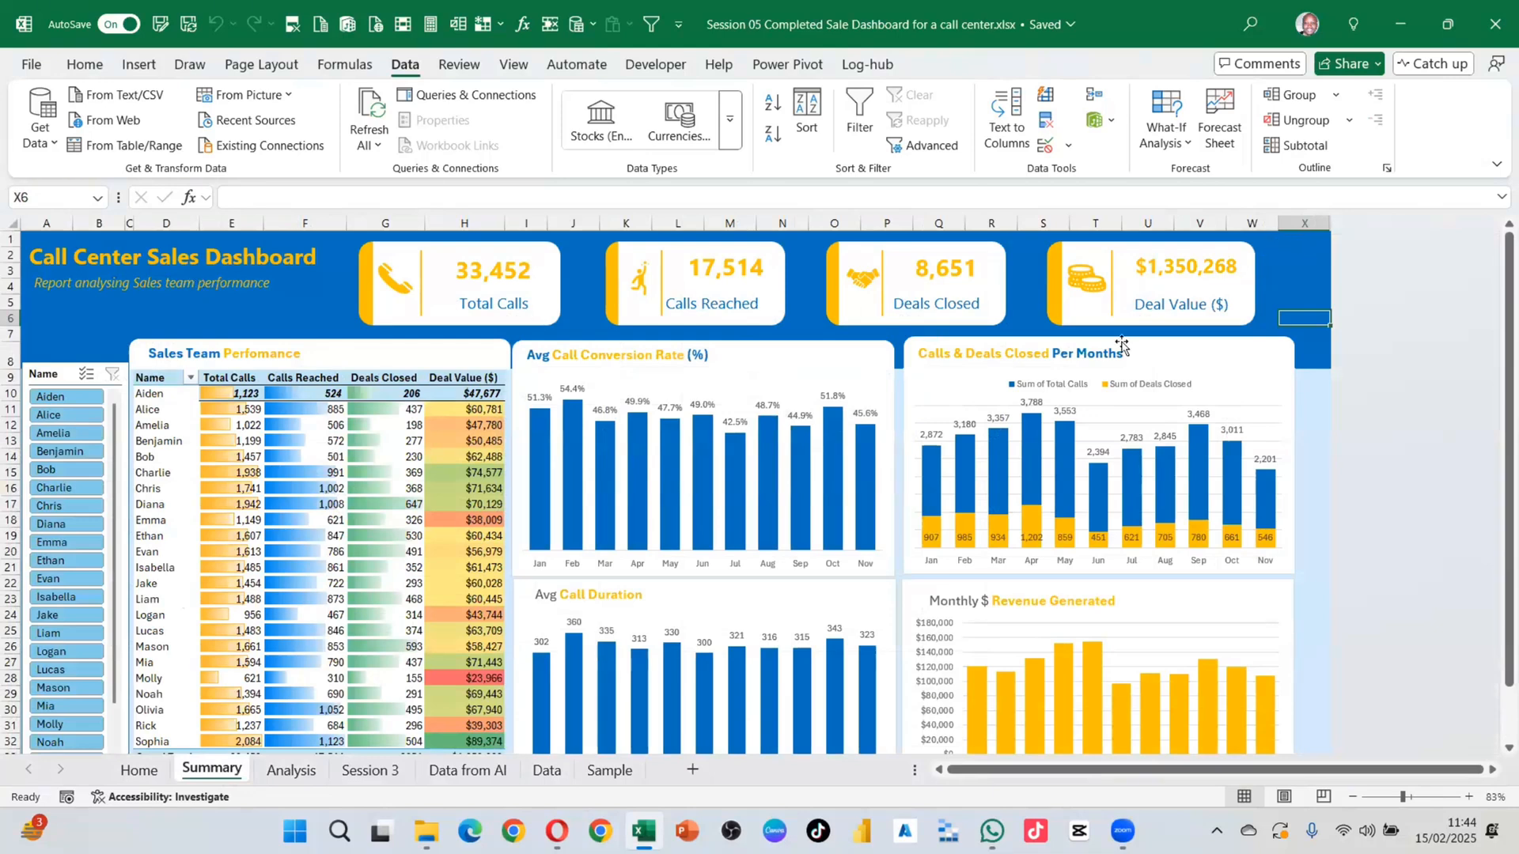
scroll(1321, 455, down, 3)
scroll(1313, 472, up, 3)
mouse_move(231, 496)
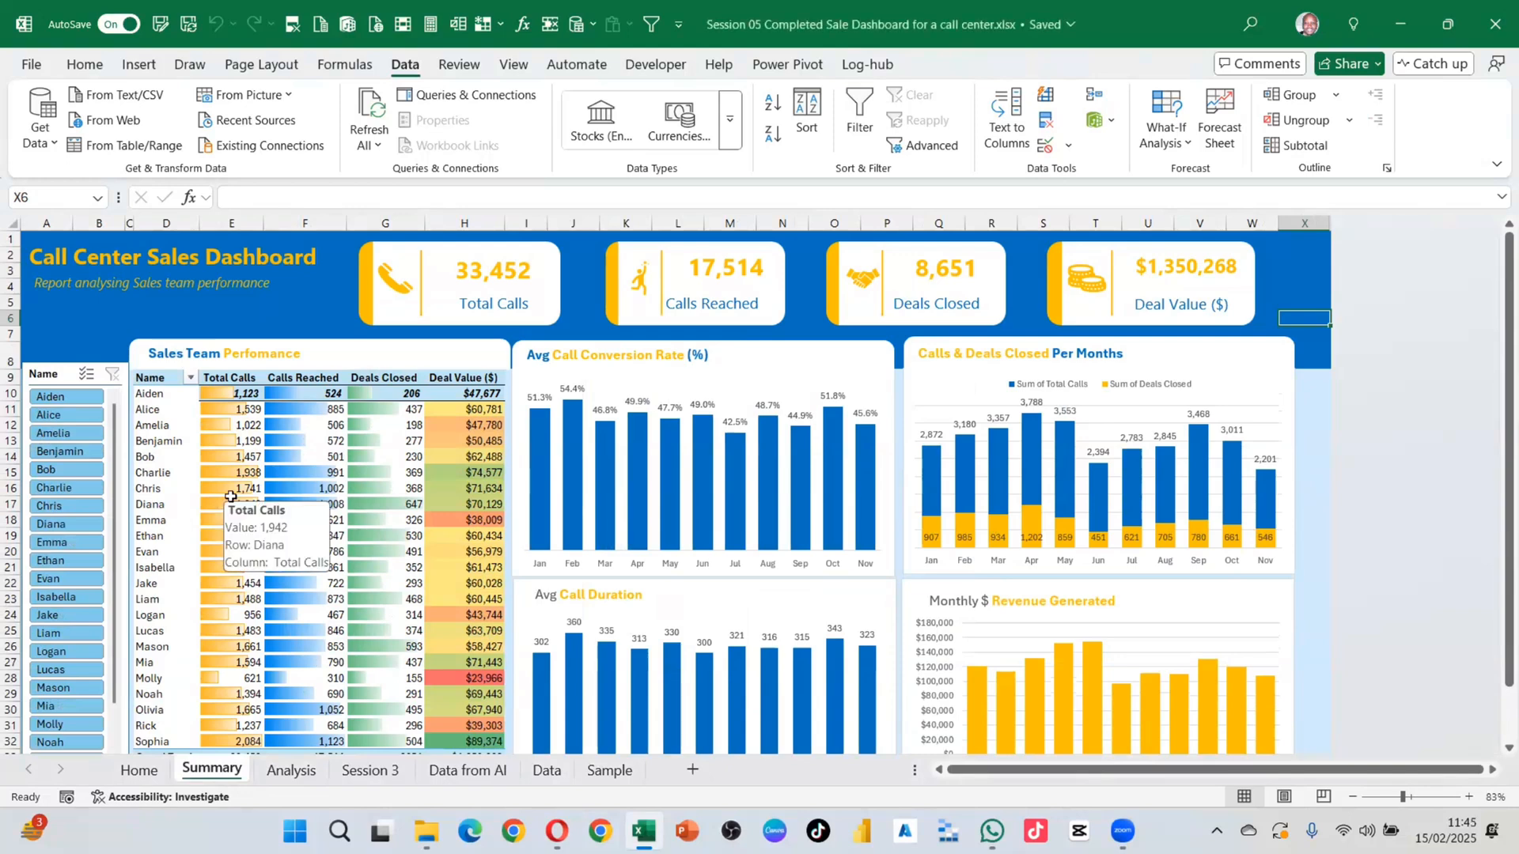
Step: On the Home sheet, delete the Name slicer from the dashboard's left side
right_click(204, 774)
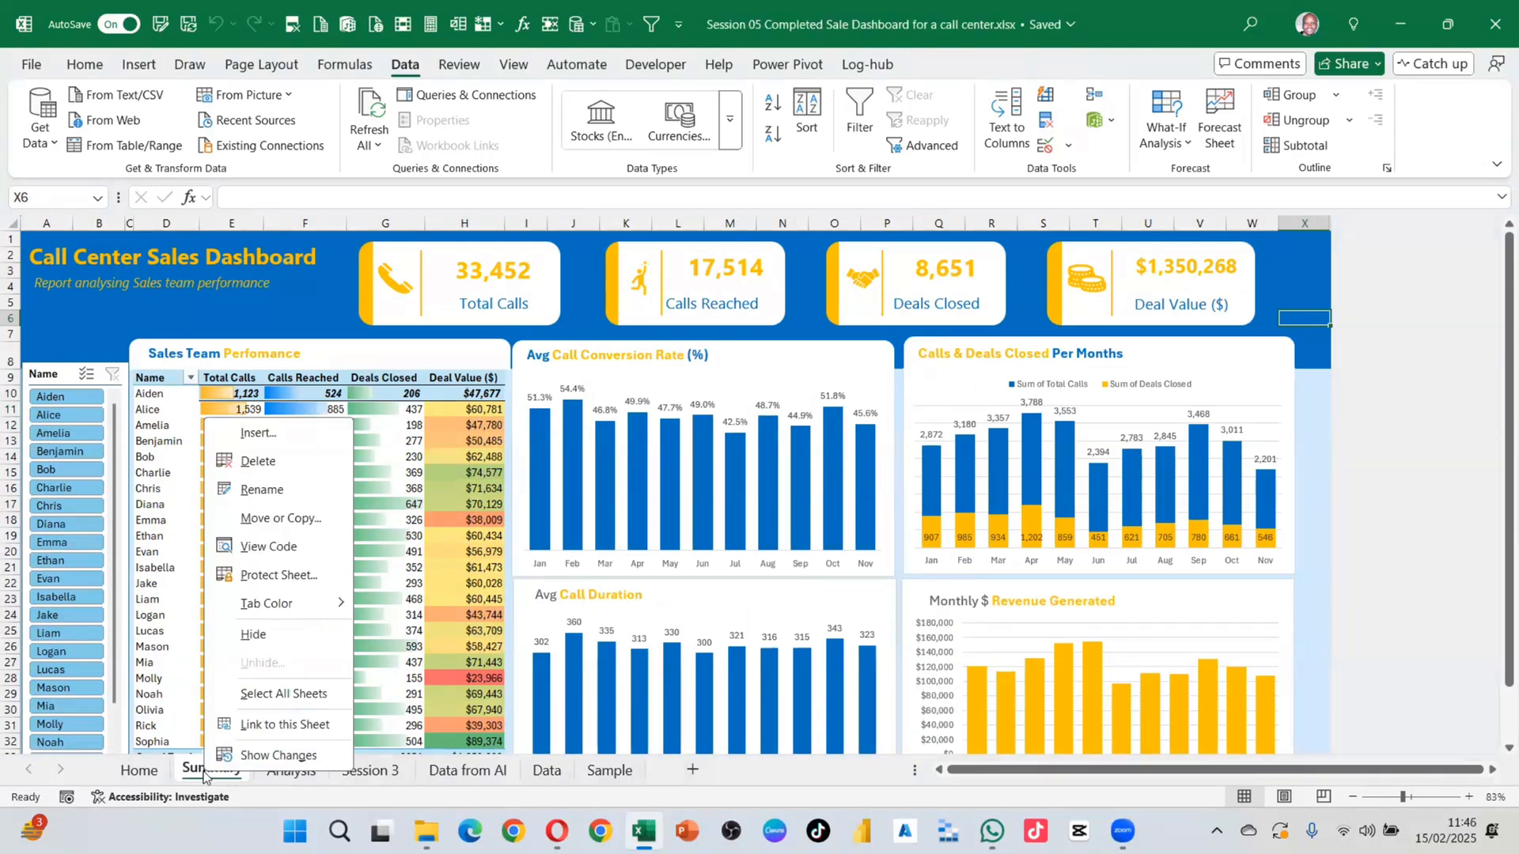
click(137, 773)
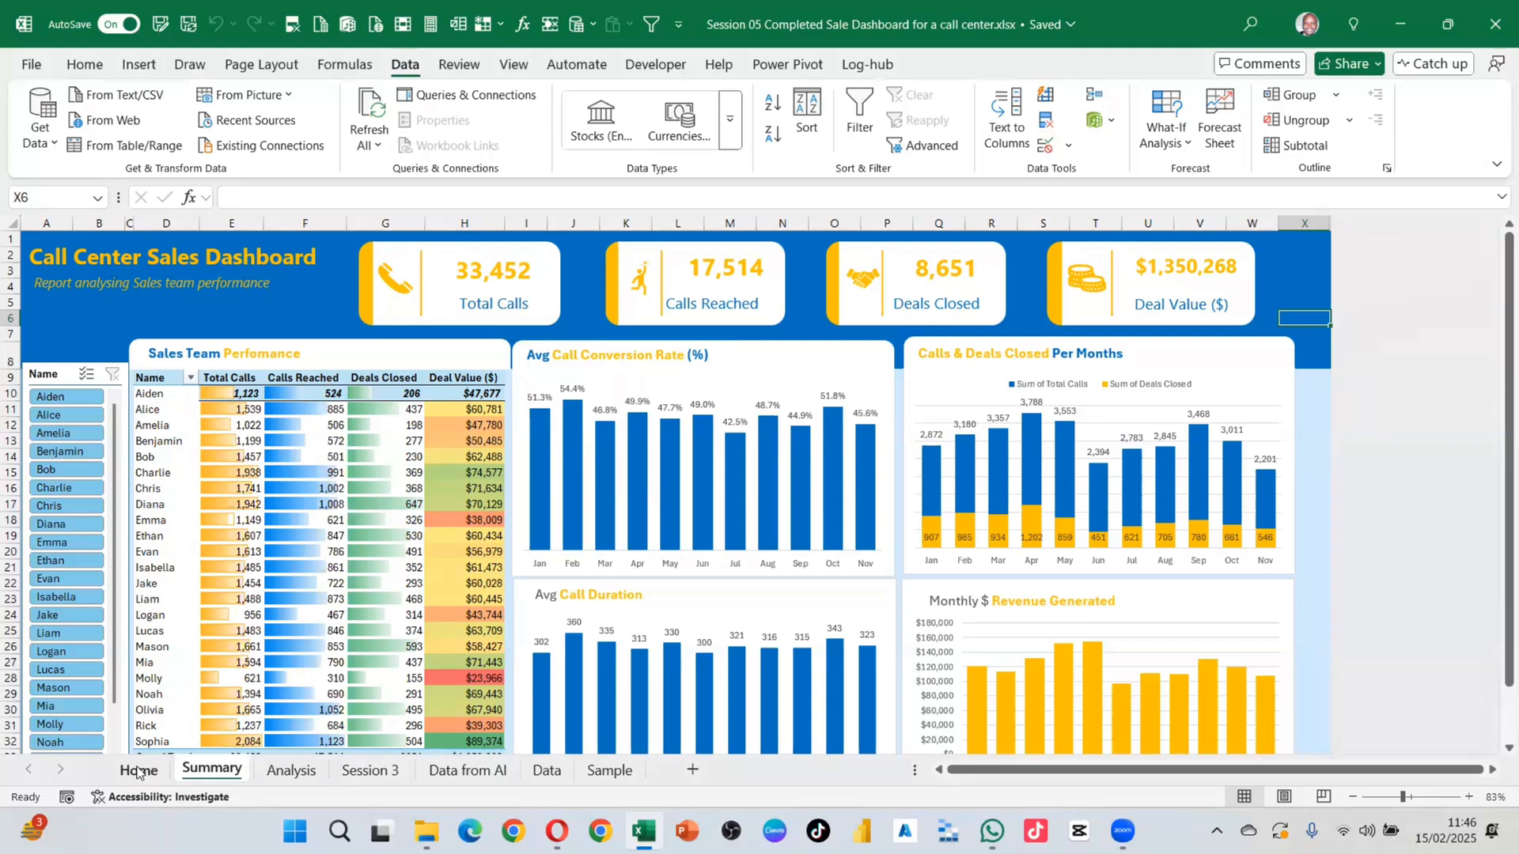
click(137, 771)
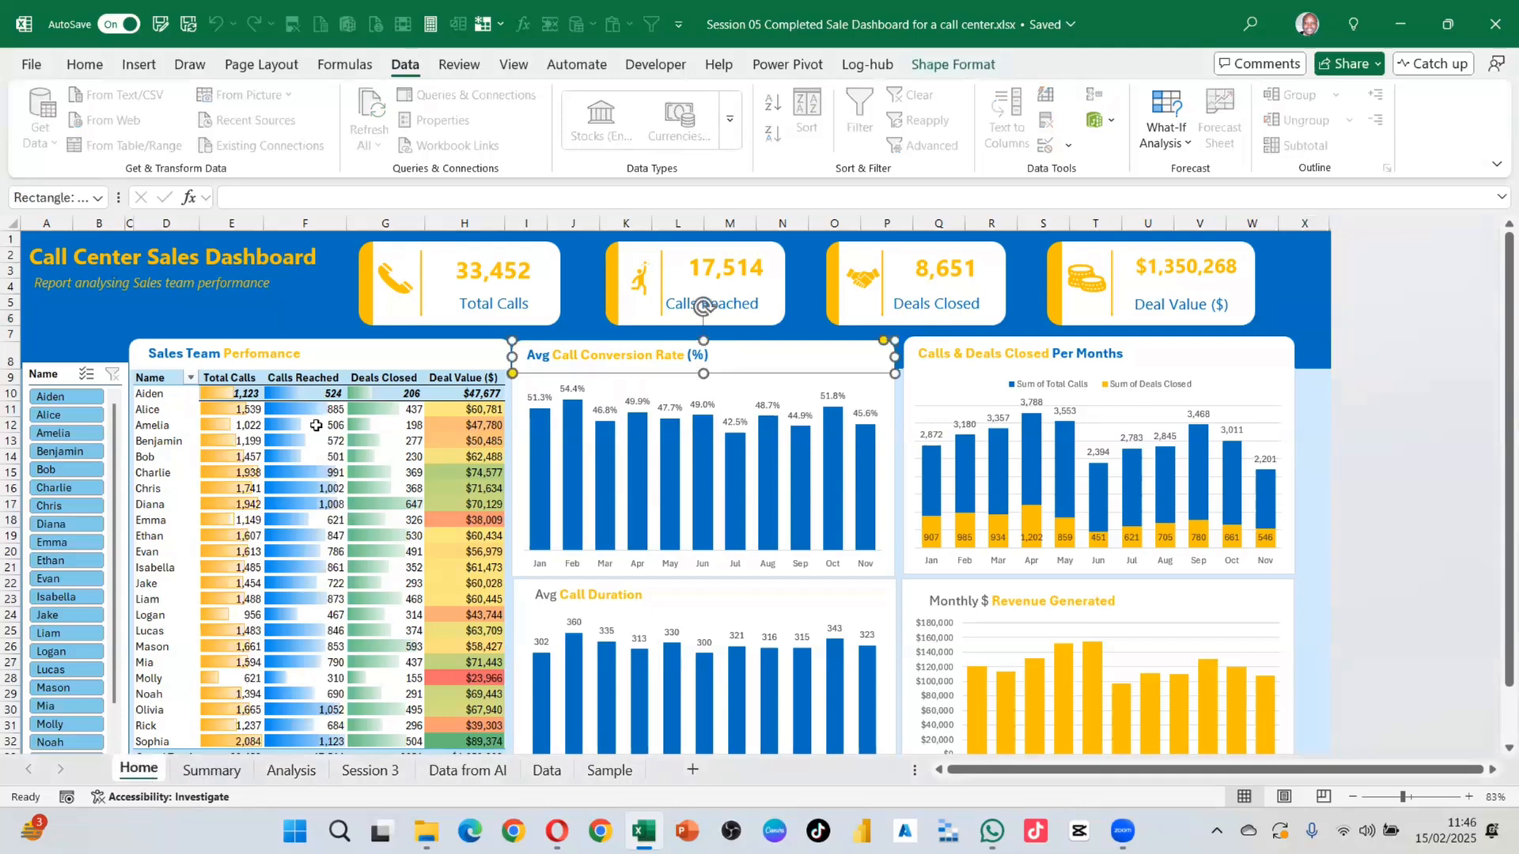
click(64, 317)
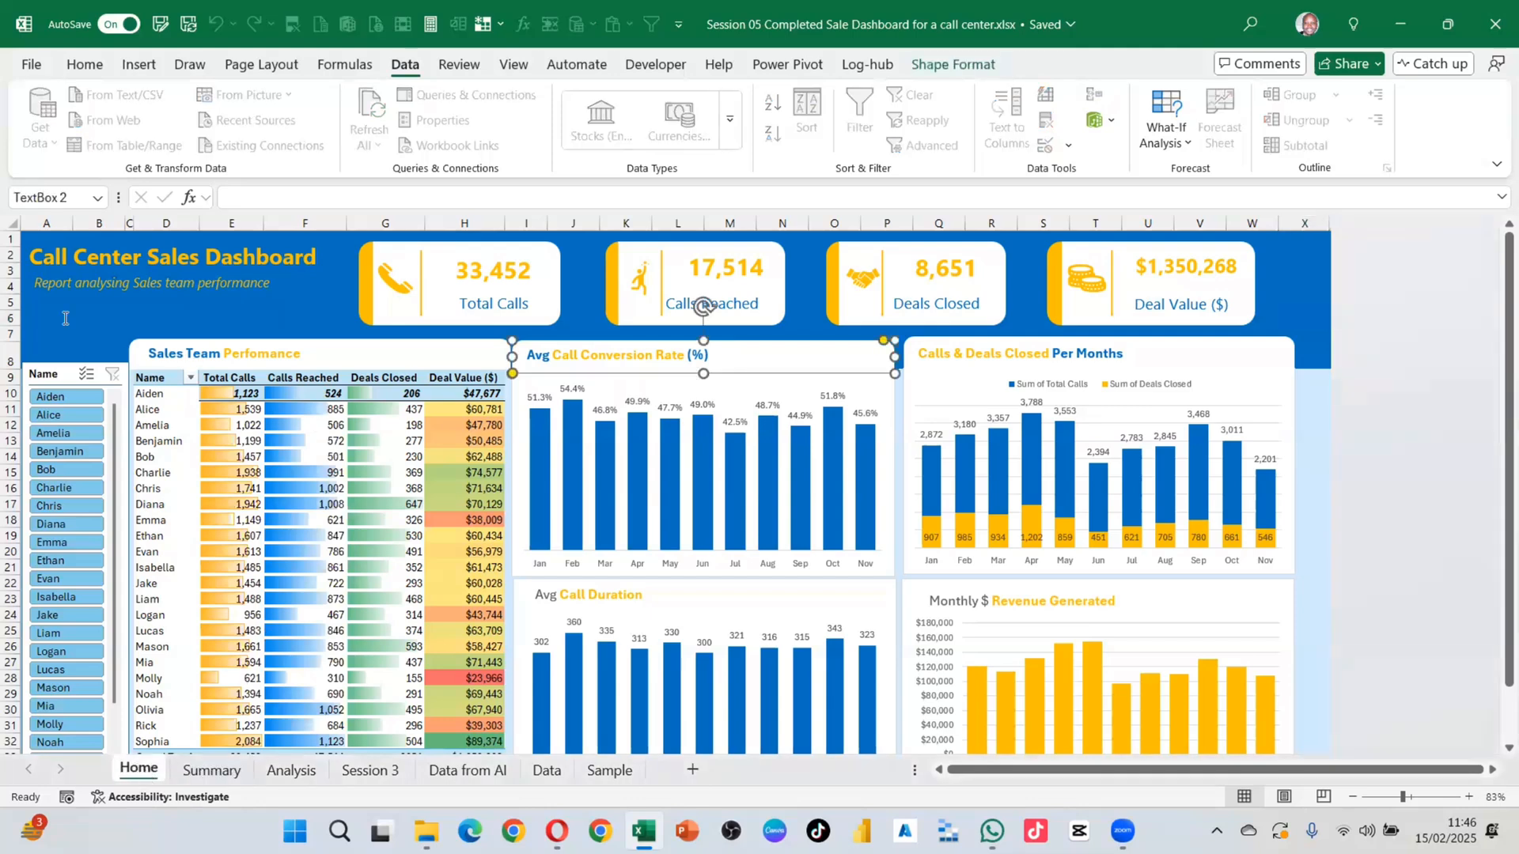
click(53, 374)
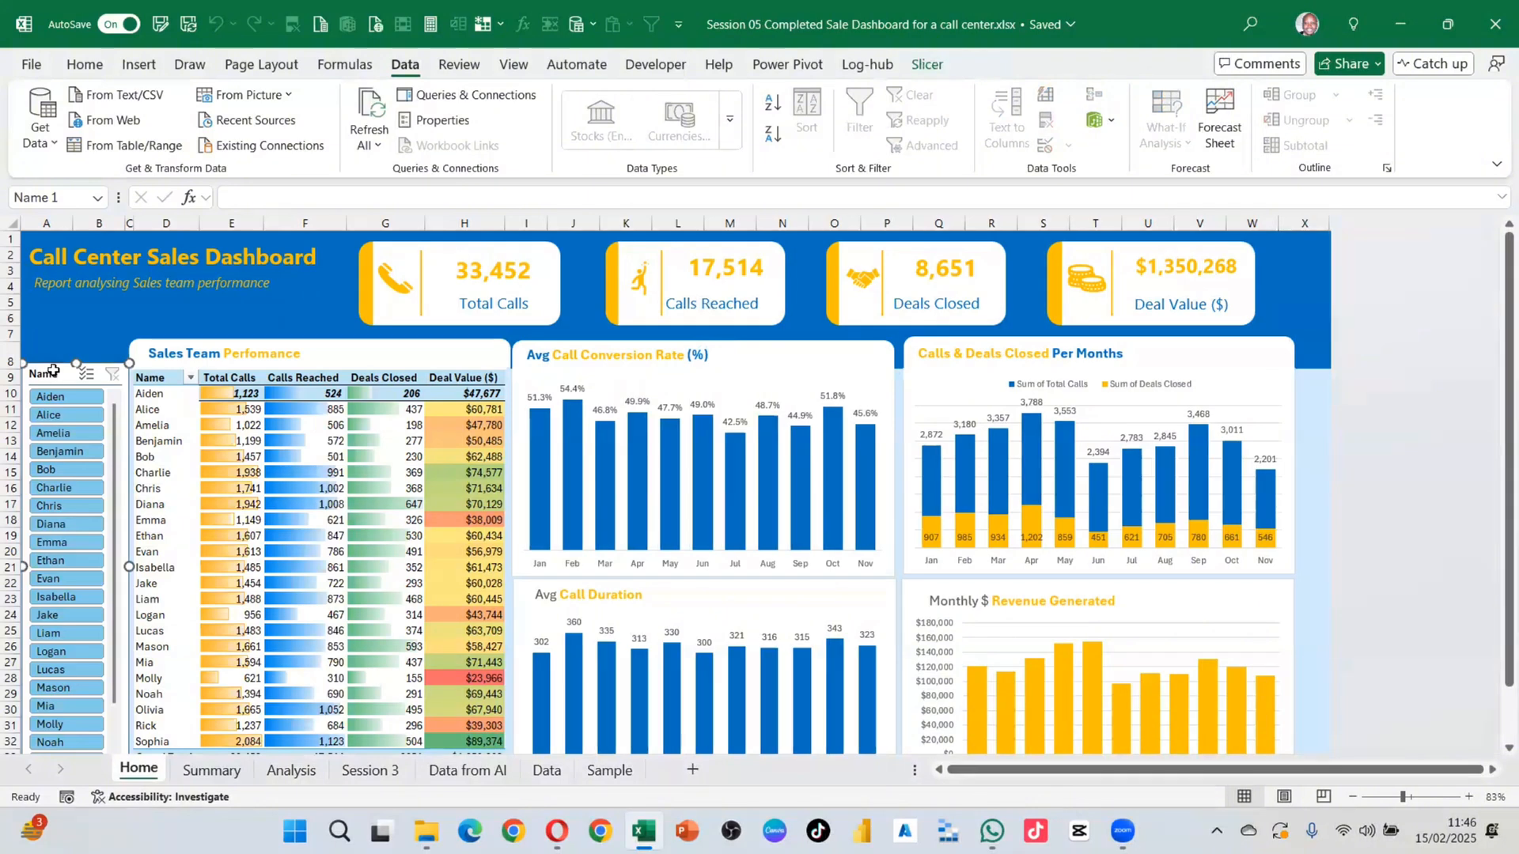
key(Delete)
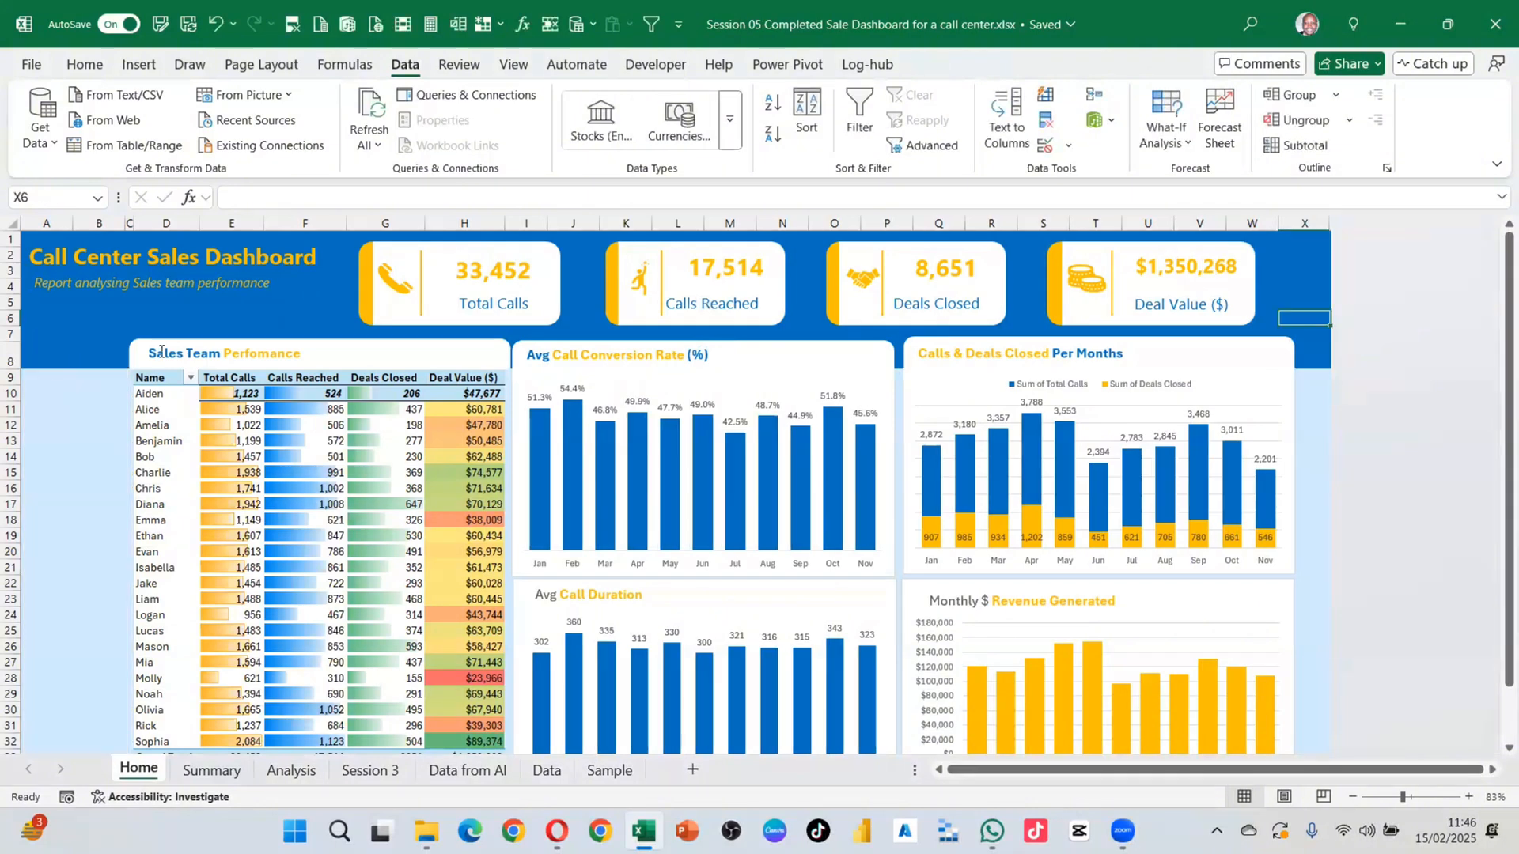
Step: Select the sales team performance and Avg Call Conversion Rate (%) titles, then open Find & Select
click(195, 348)
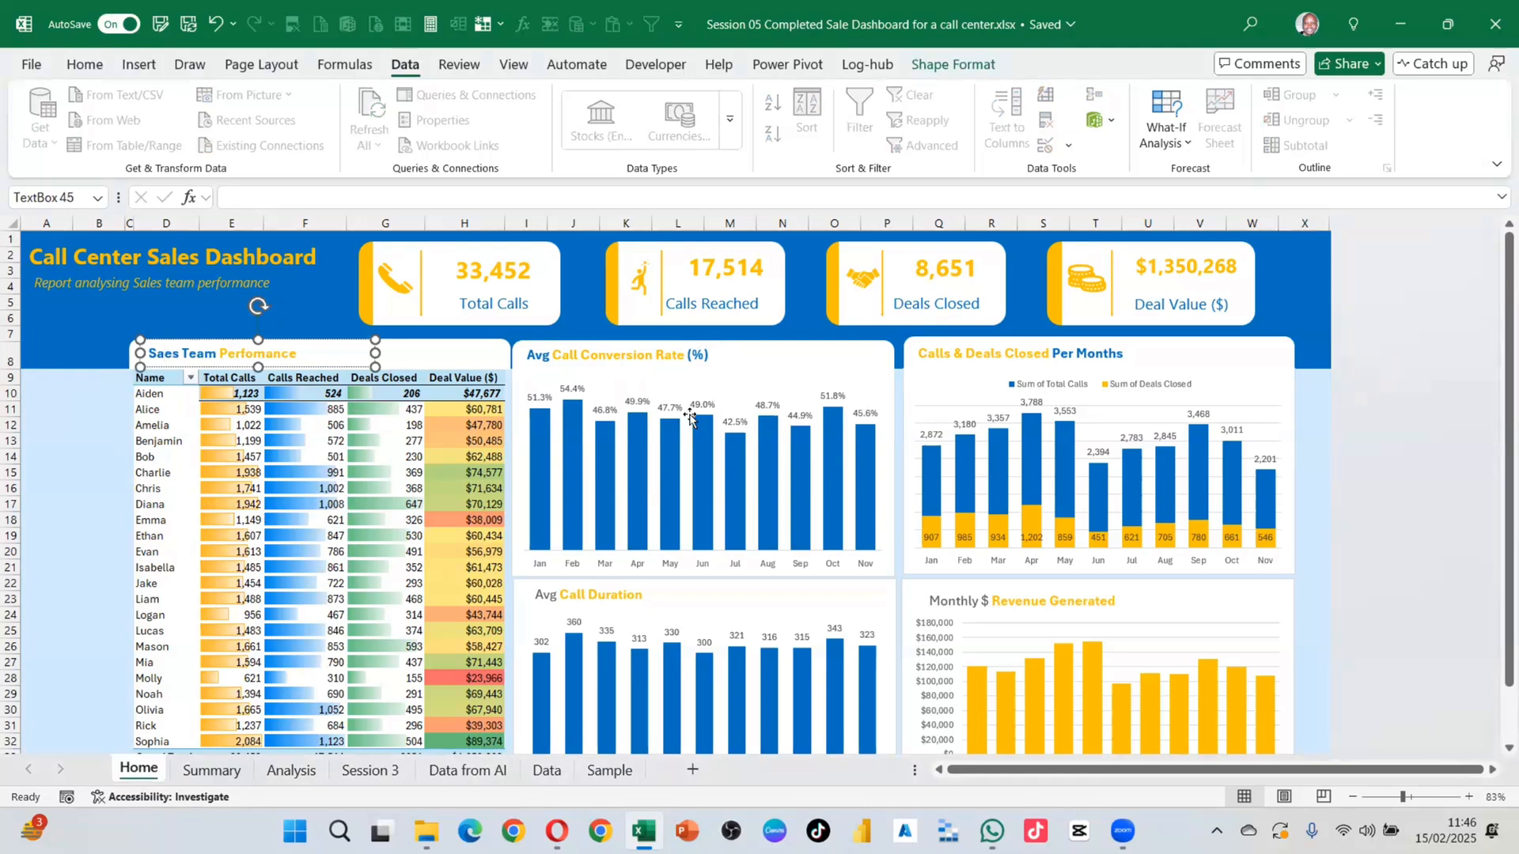
click(734, 349)
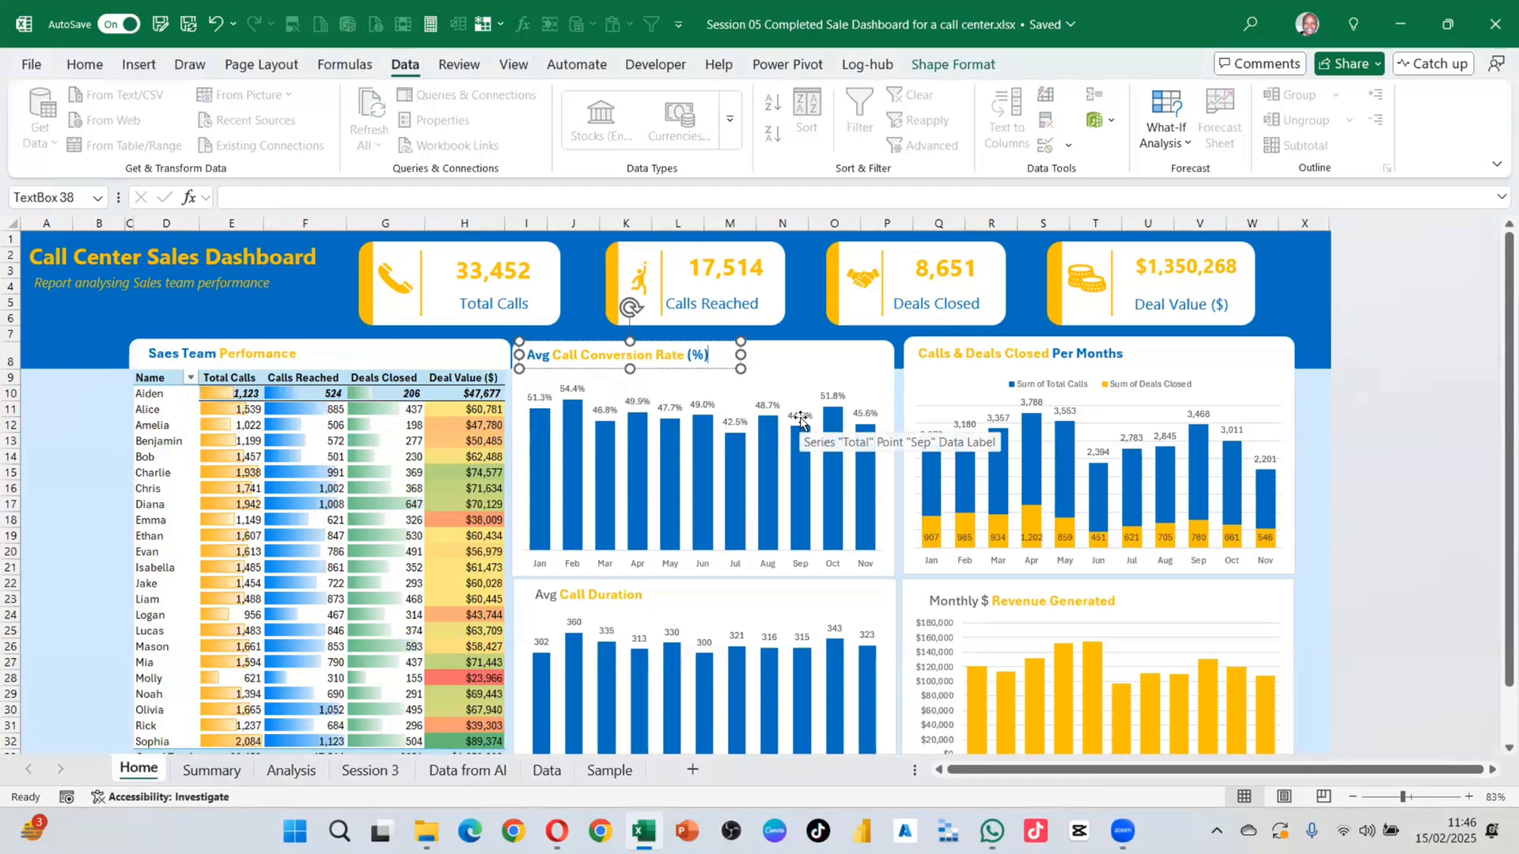
click(340, 356)
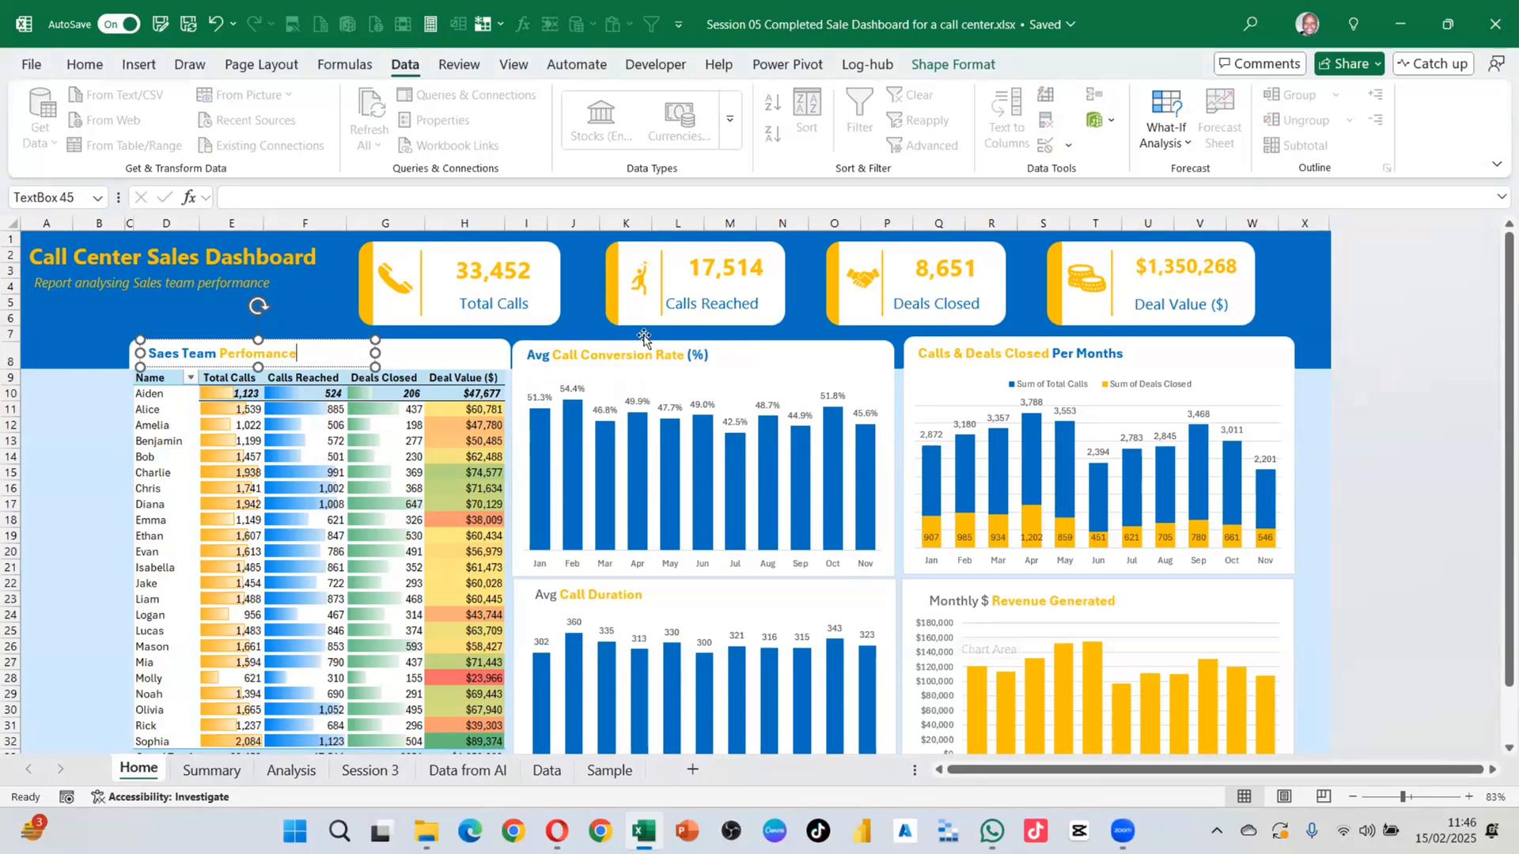
click(85, 67)
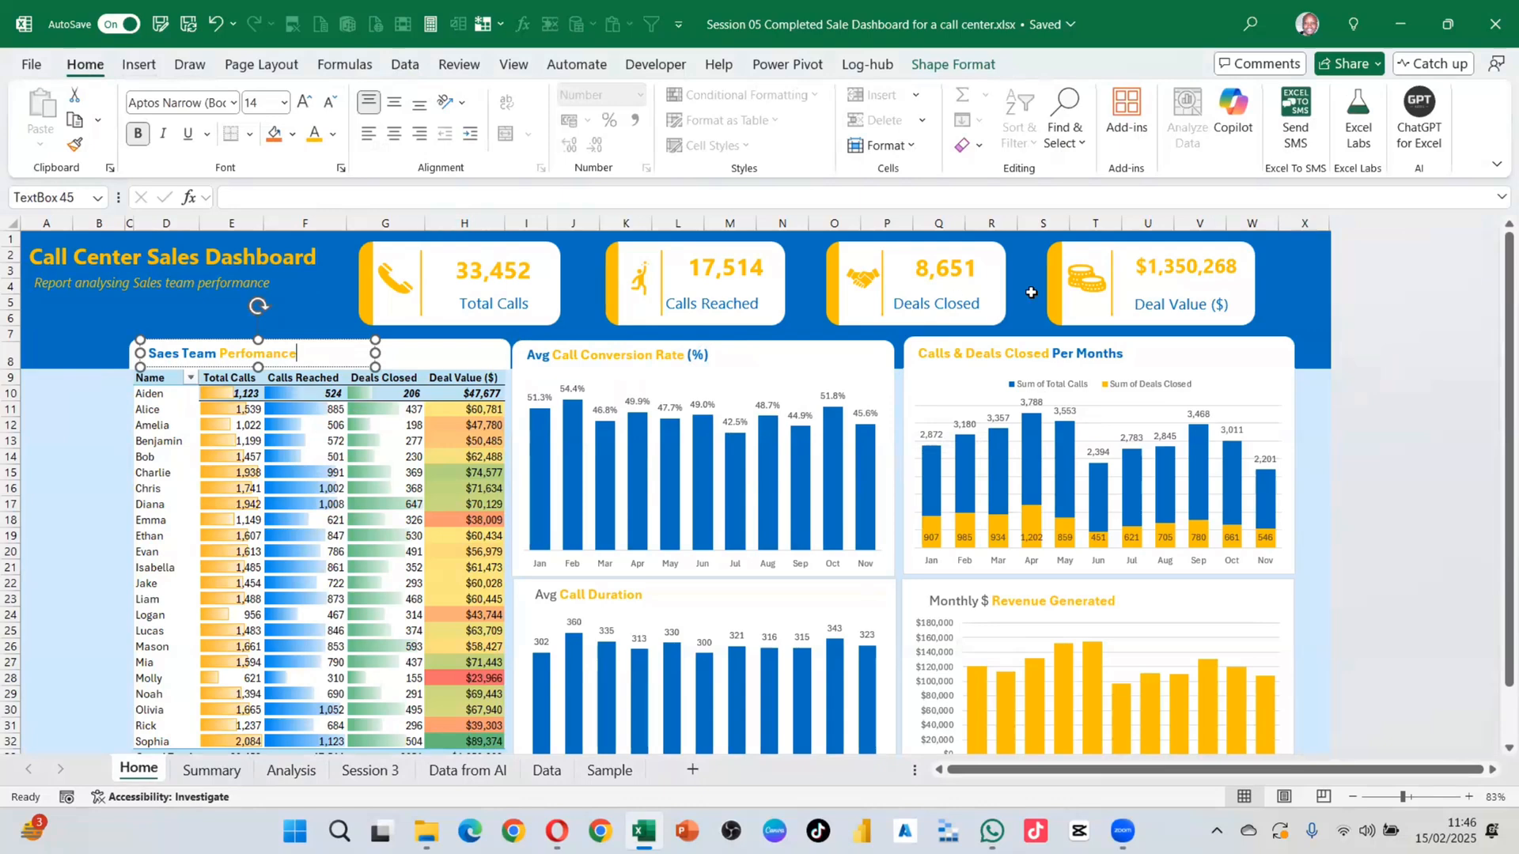
click(1077, 145)
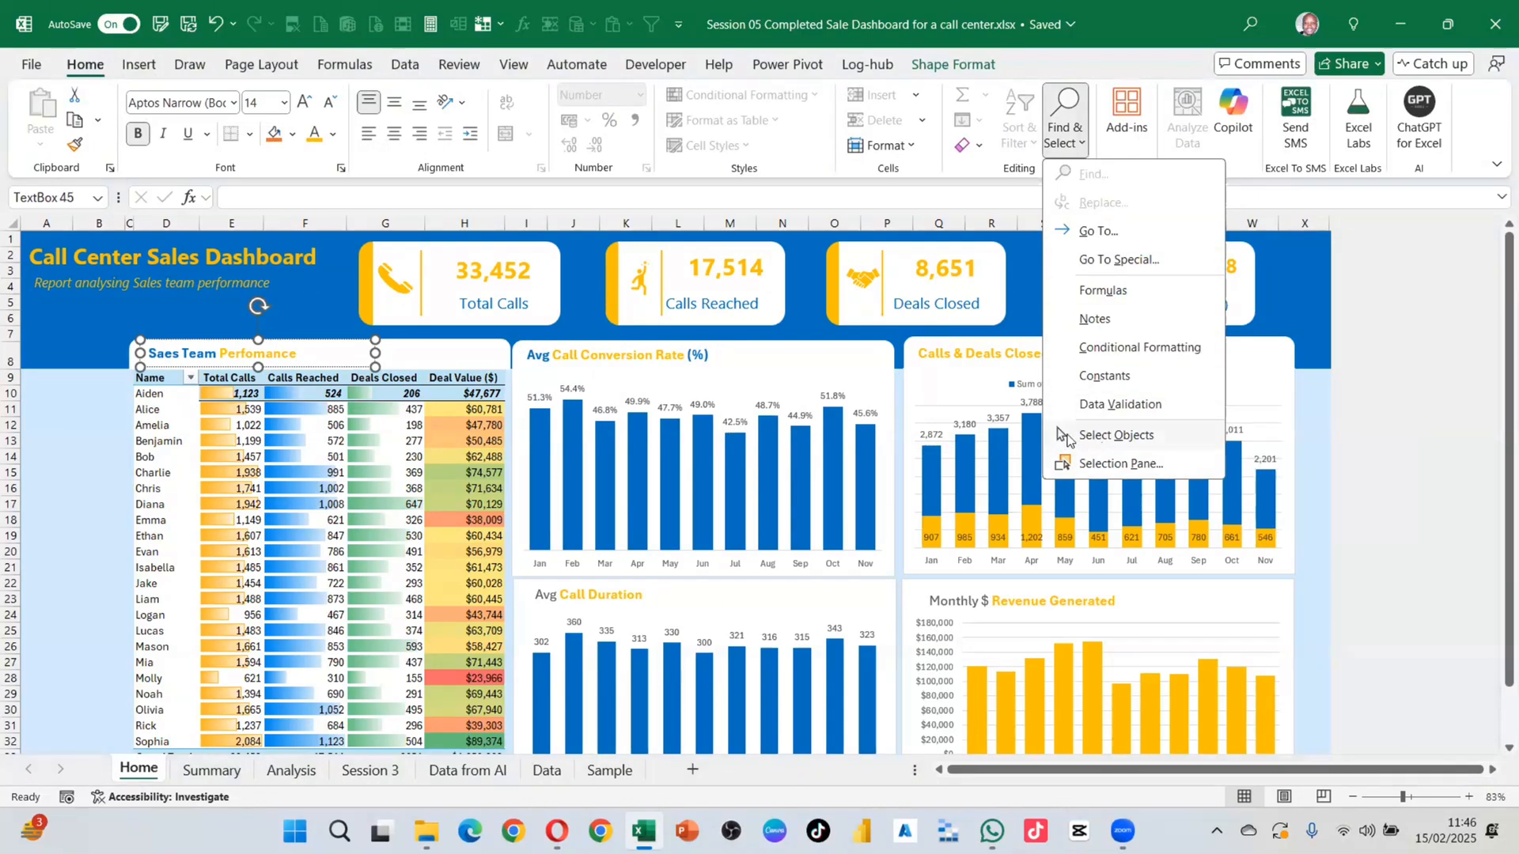
Step: Open the Selection Pane and pick out Chart 43, Chart 42 and the Calls & Deals Closed rectangle
click(1116, 467)
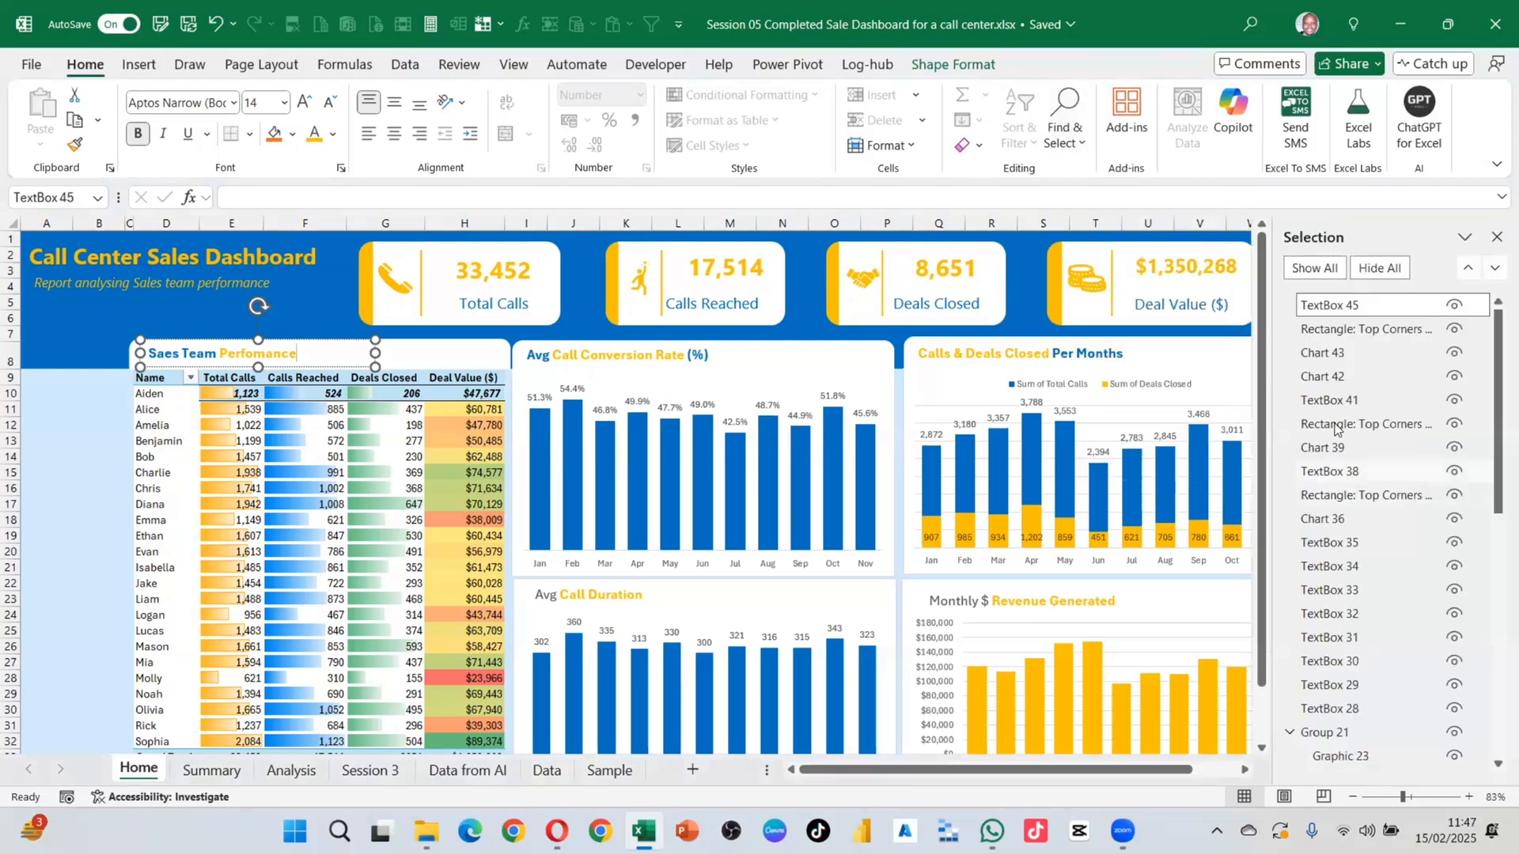
scroll(1372, 428, down, 10)
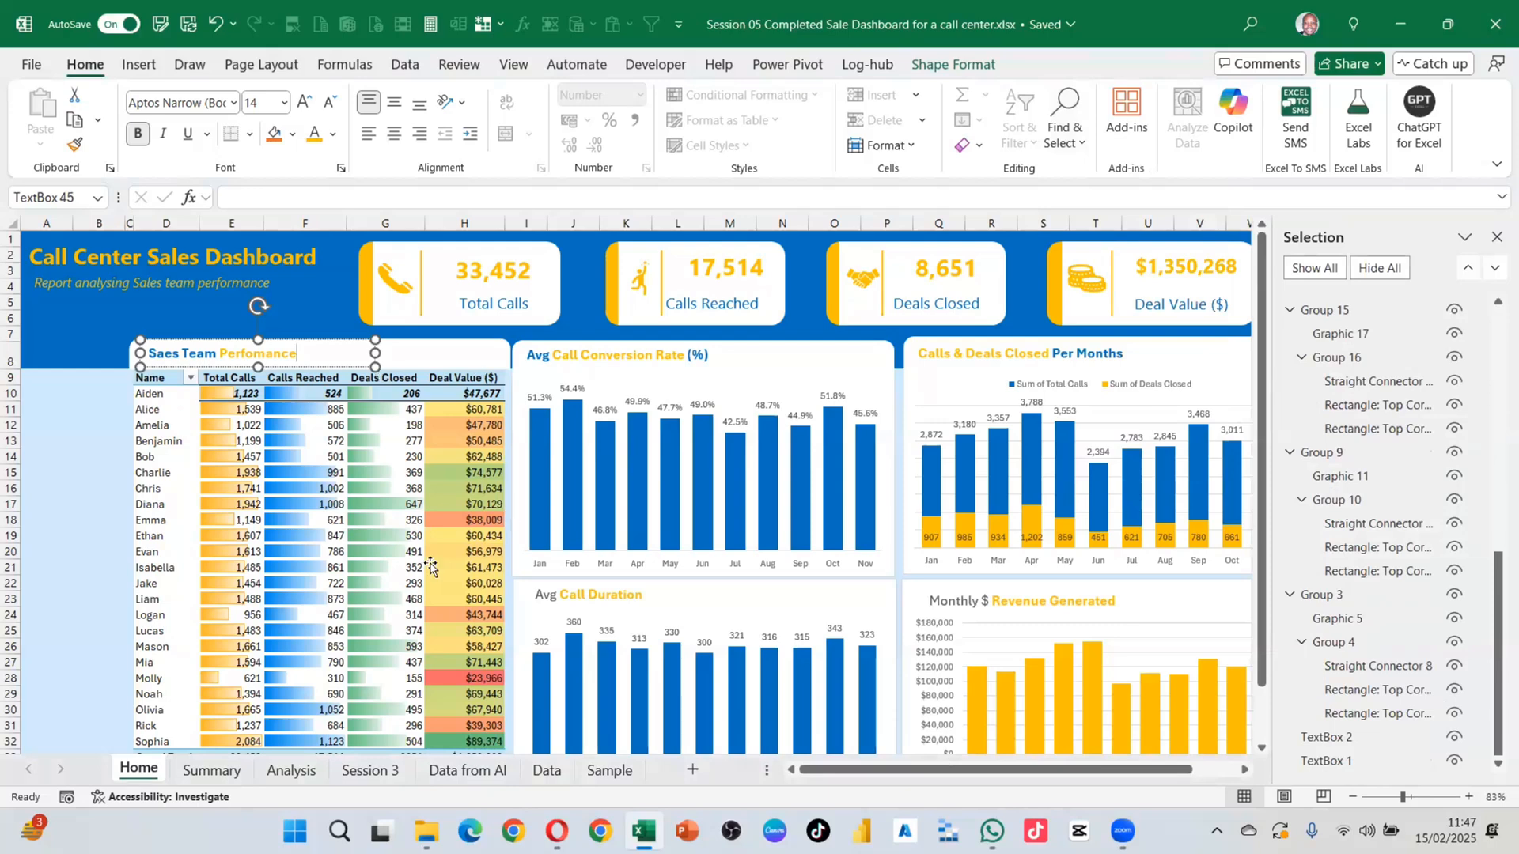
scroll(1345, 502, up, 10)
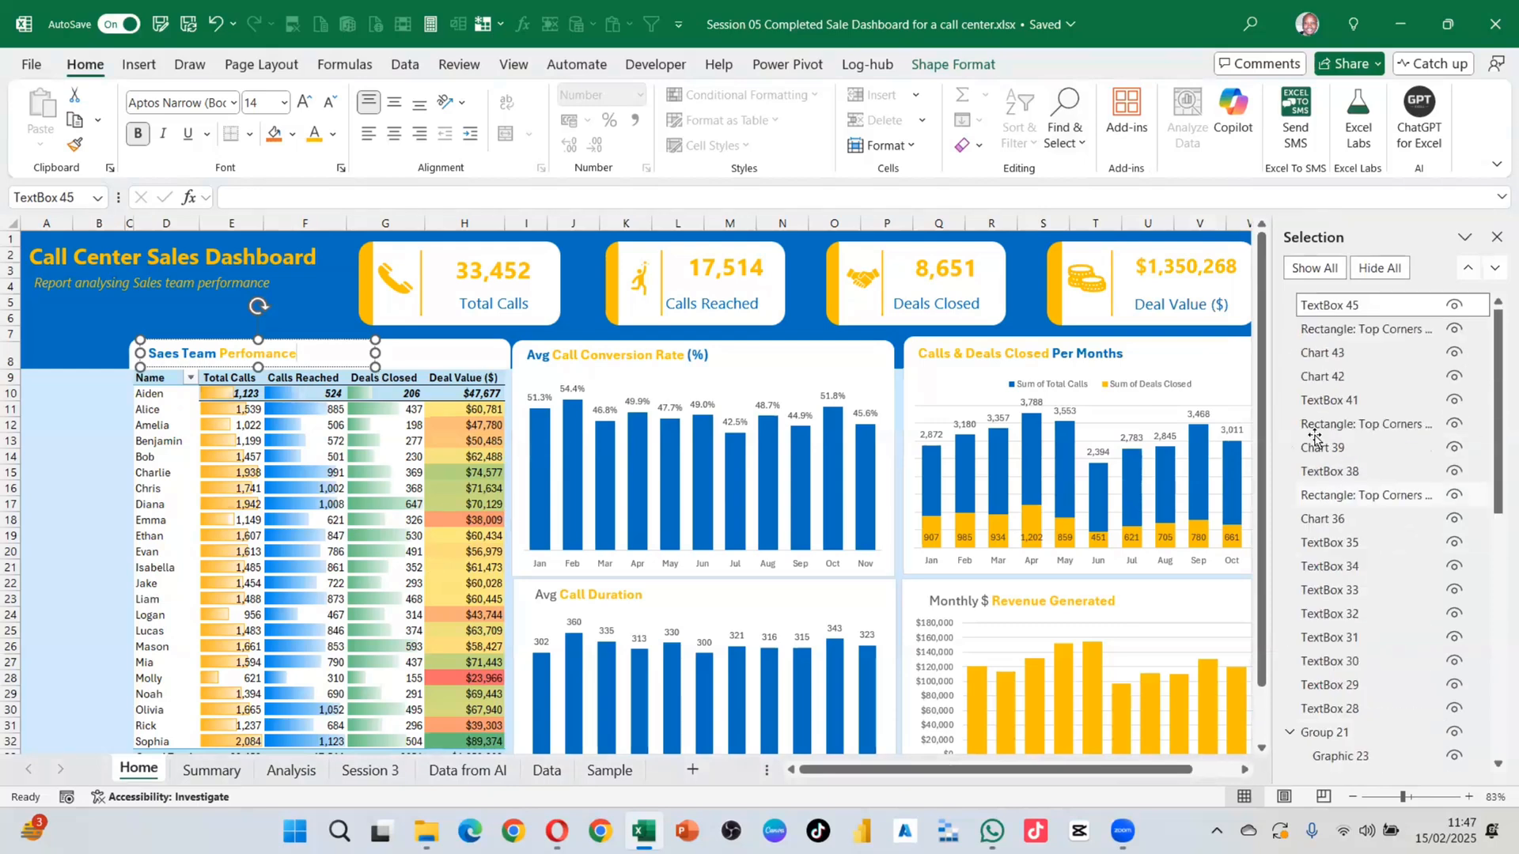
click(1345, 356)
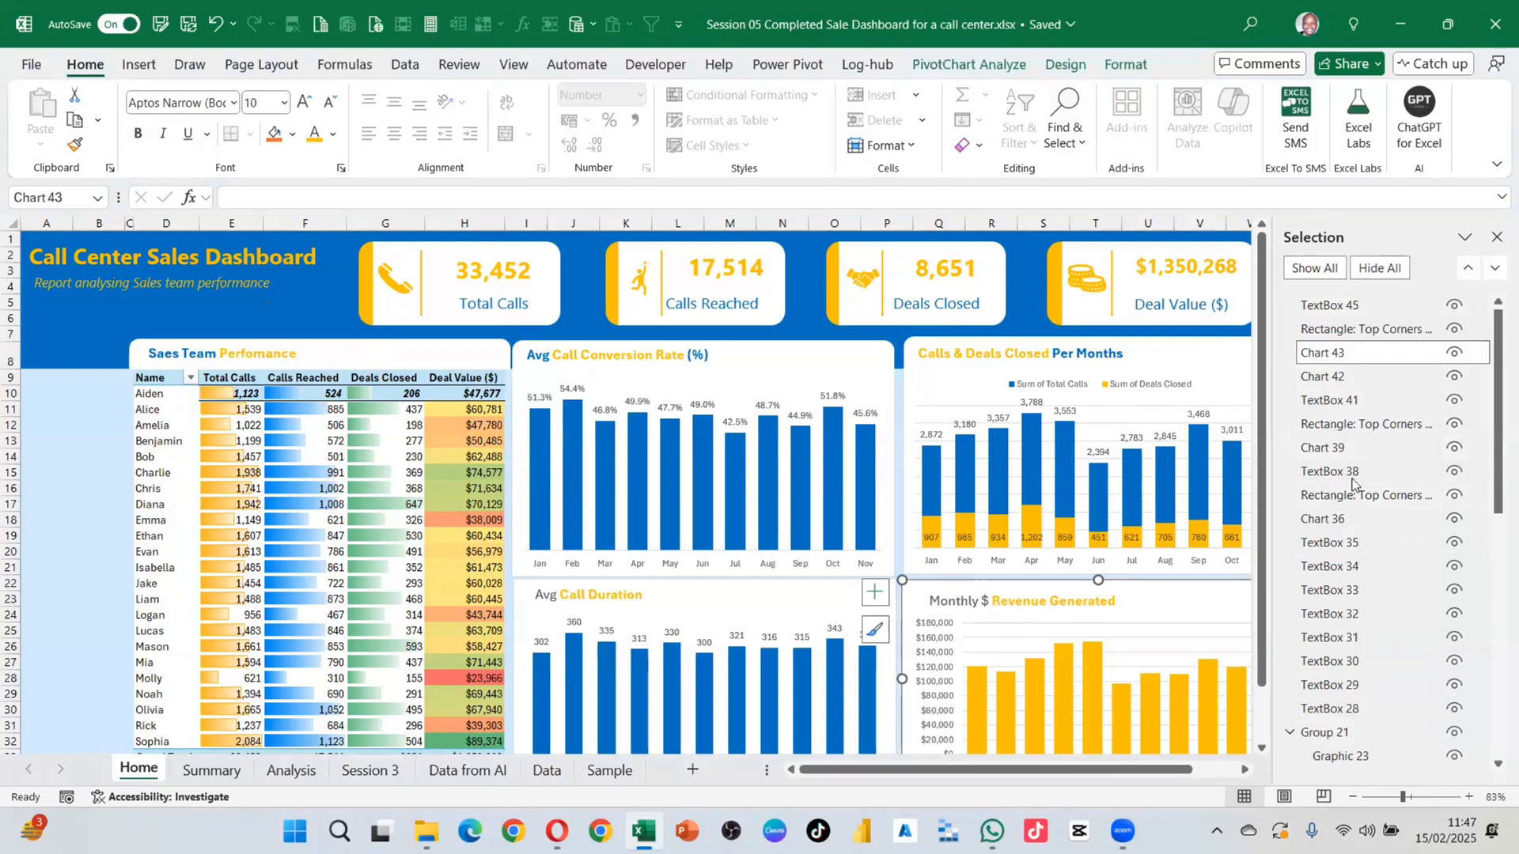
click(1335, 378)
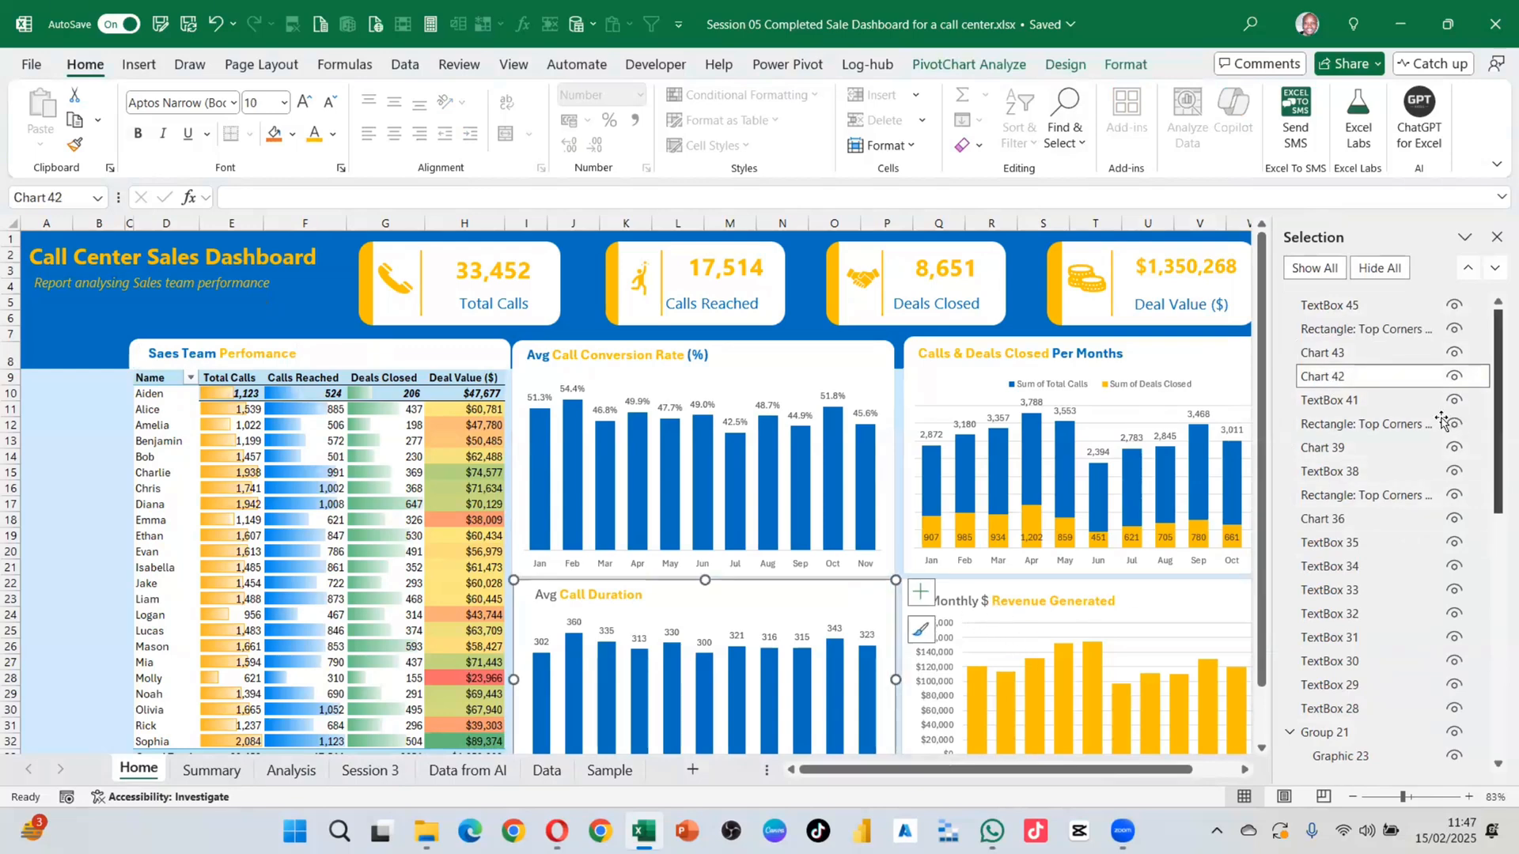
click(1345, 426)
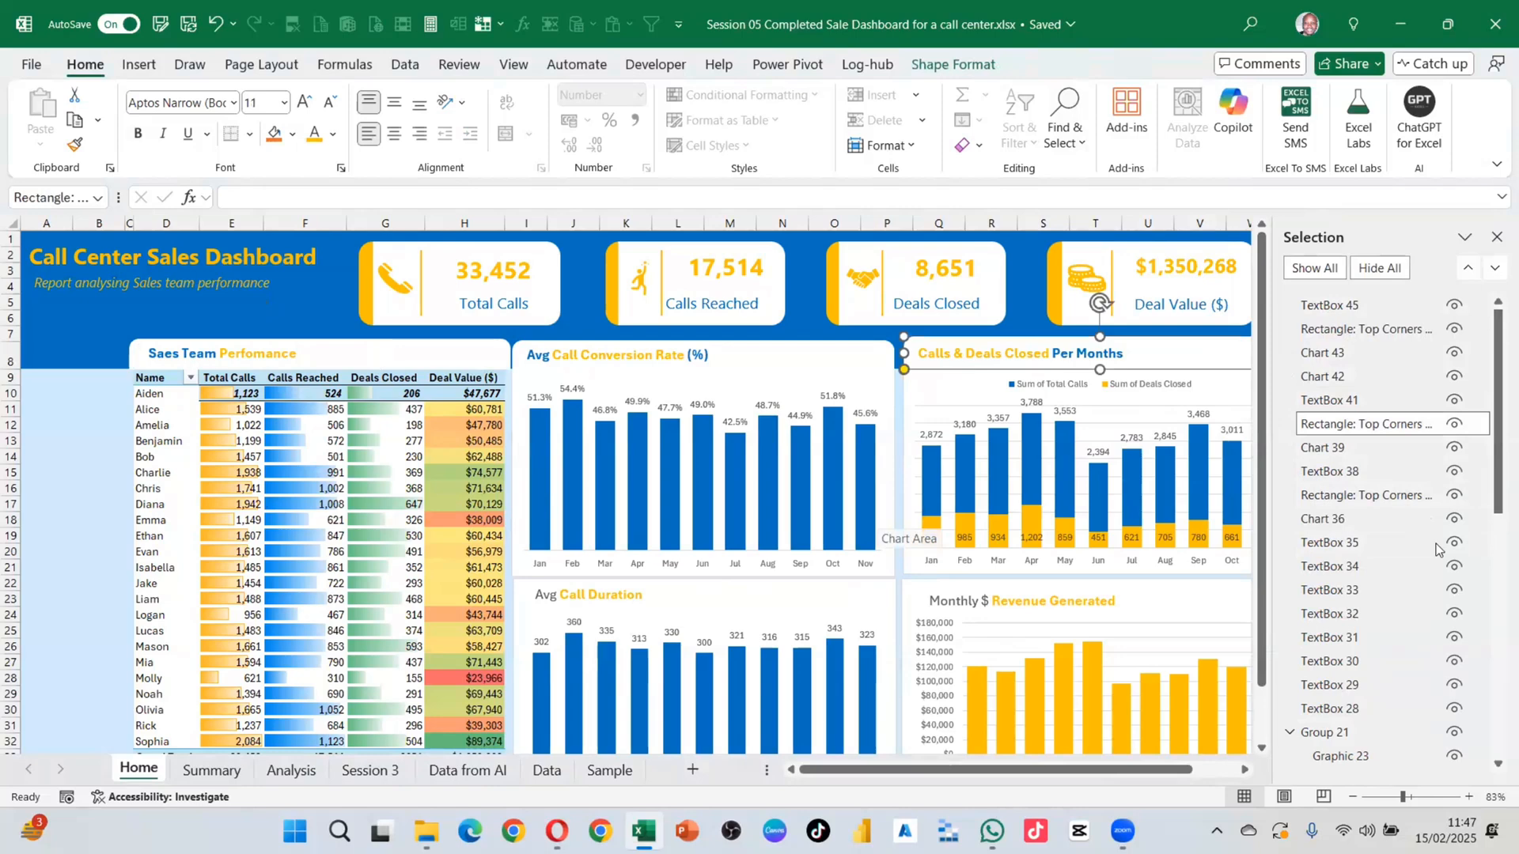
Step: Select Group 15, the Calls Reached card, and start renaming it
scroll(1335, 411, down, 5)
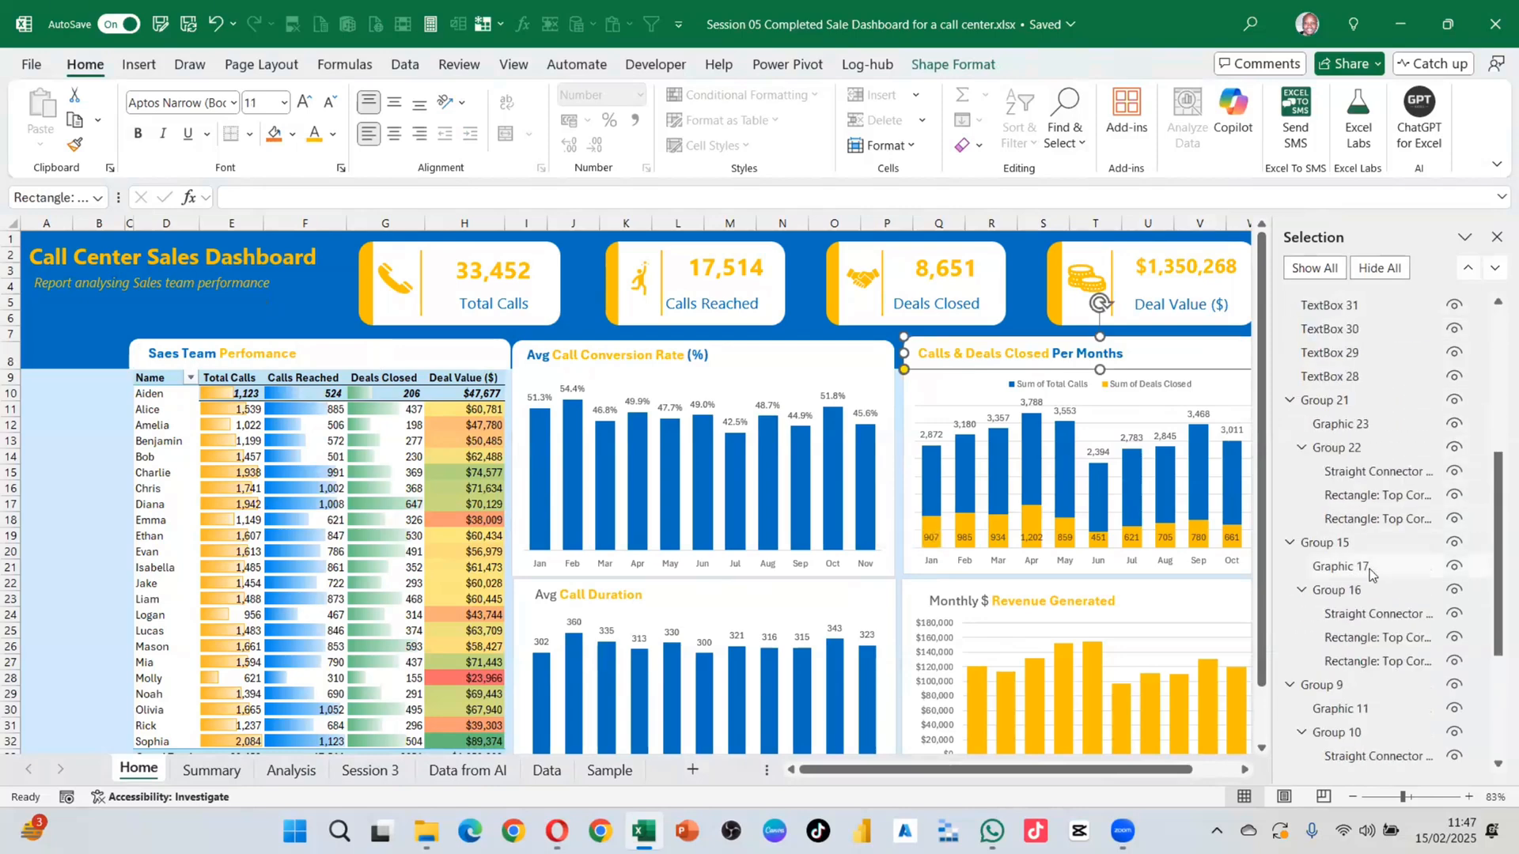
click(1330, 544)
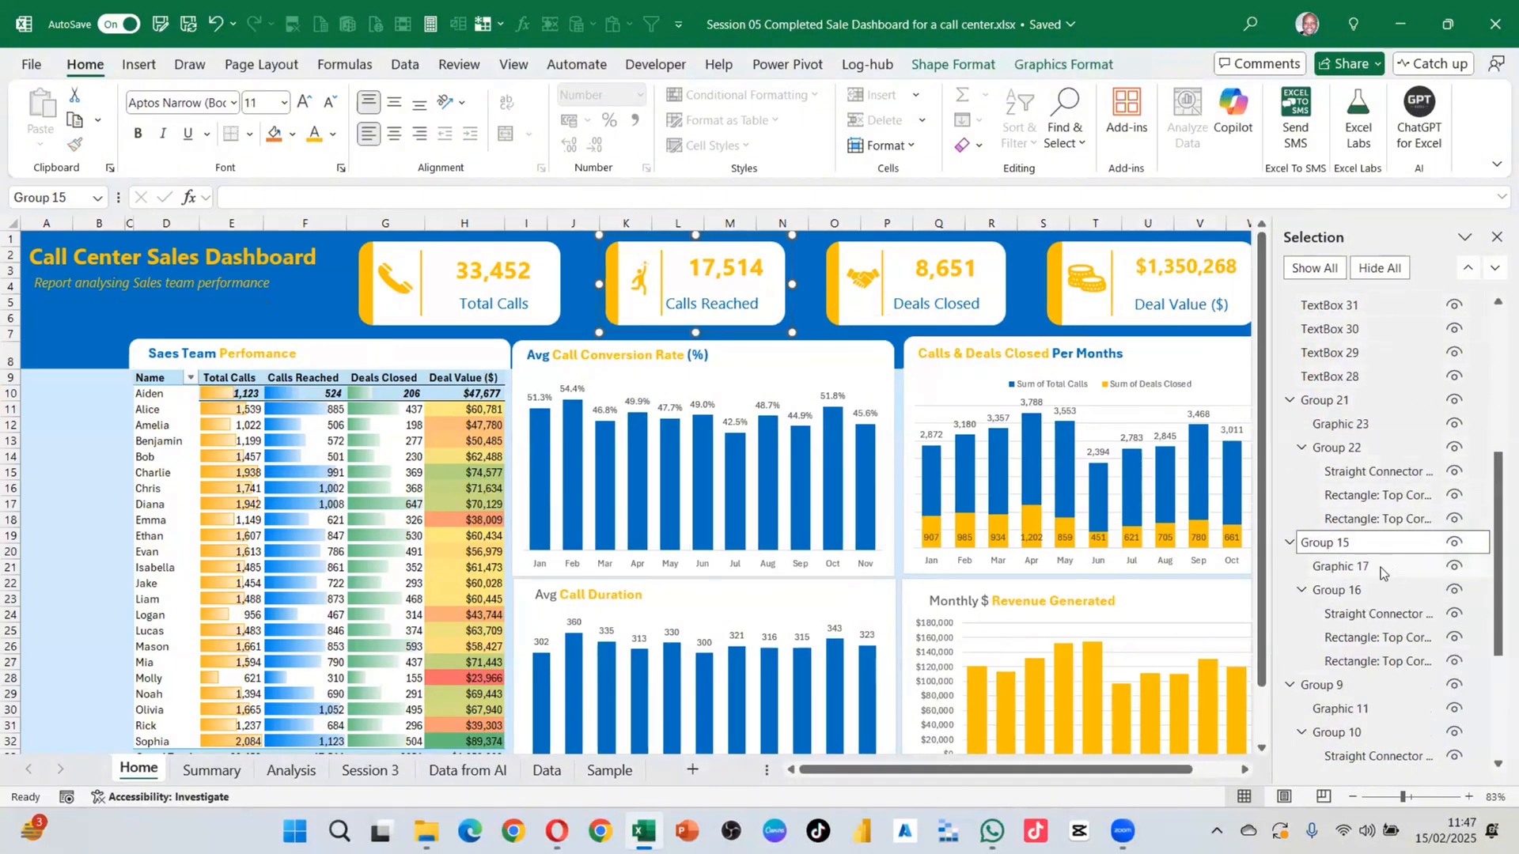
scroll(1379, 577, up, 3)
scroll(1378, 581, down, 2)
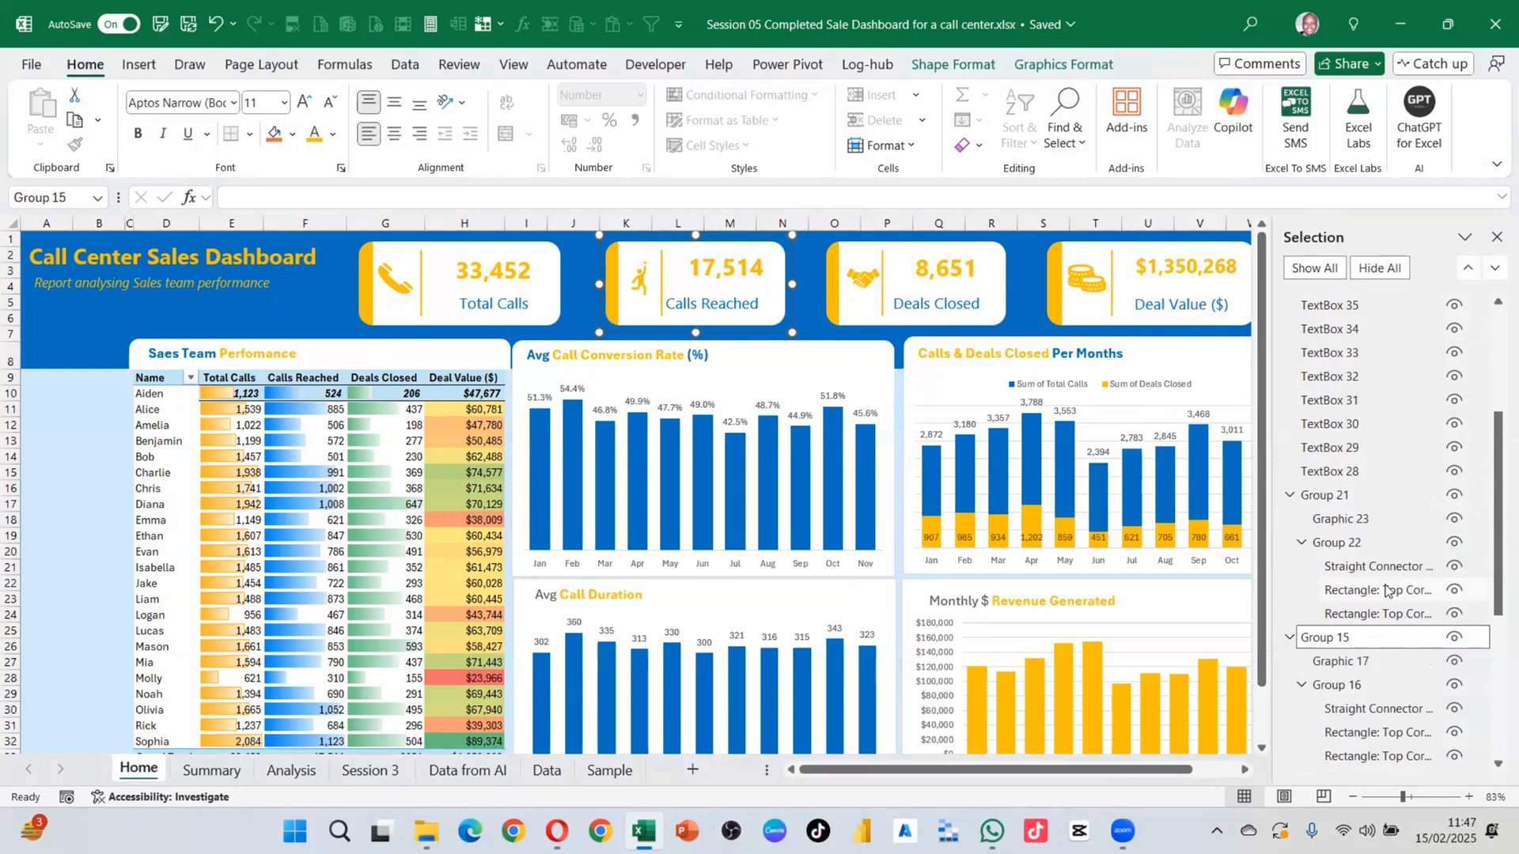
click(1332, 638)
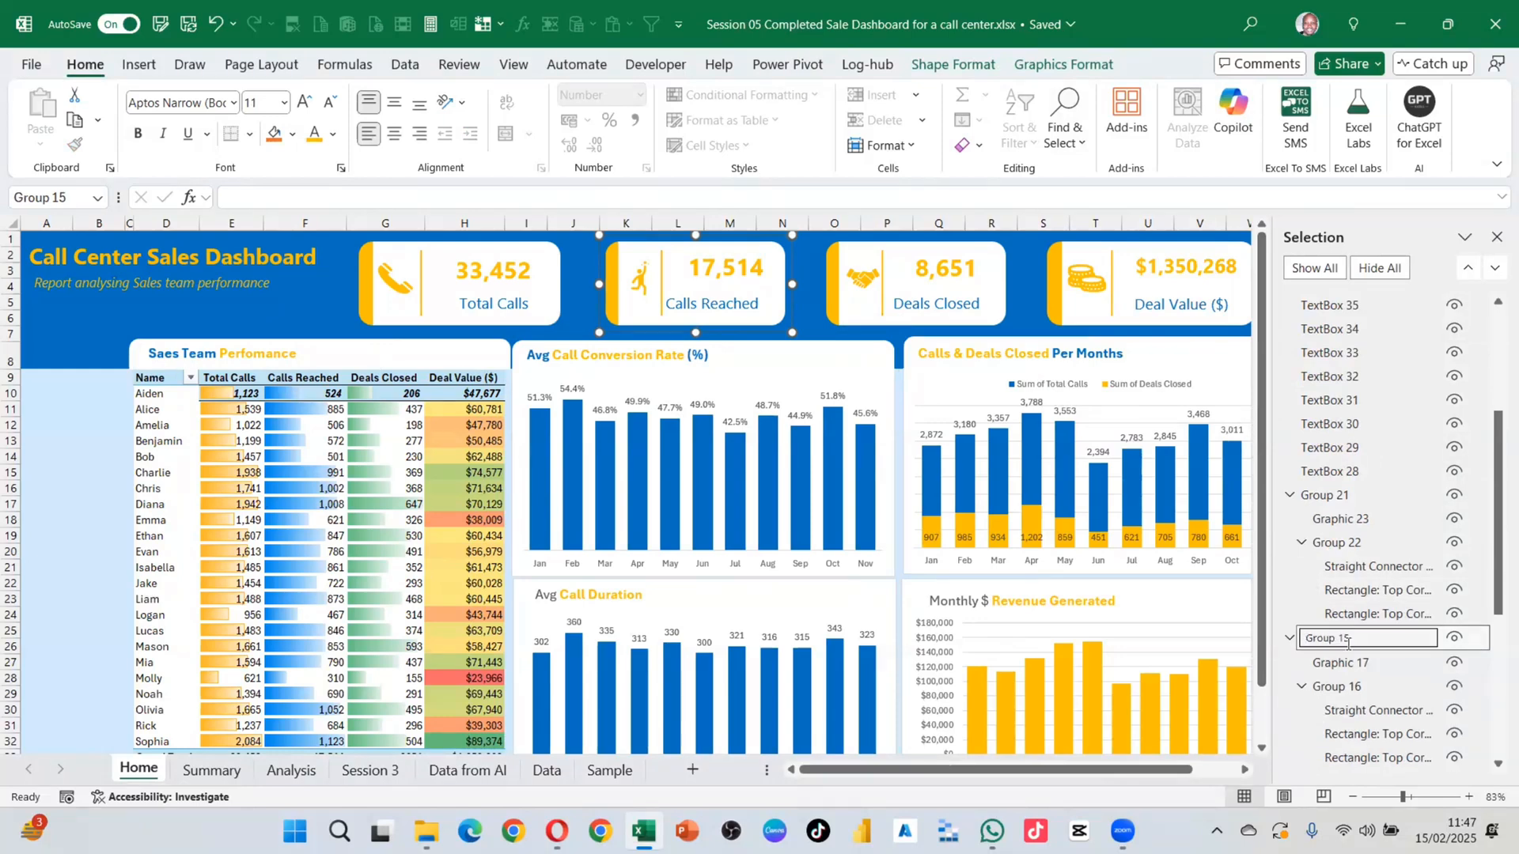
drag(1349, 636, 1299, 639)
text(Calls Reached scorecard)
key(Return)
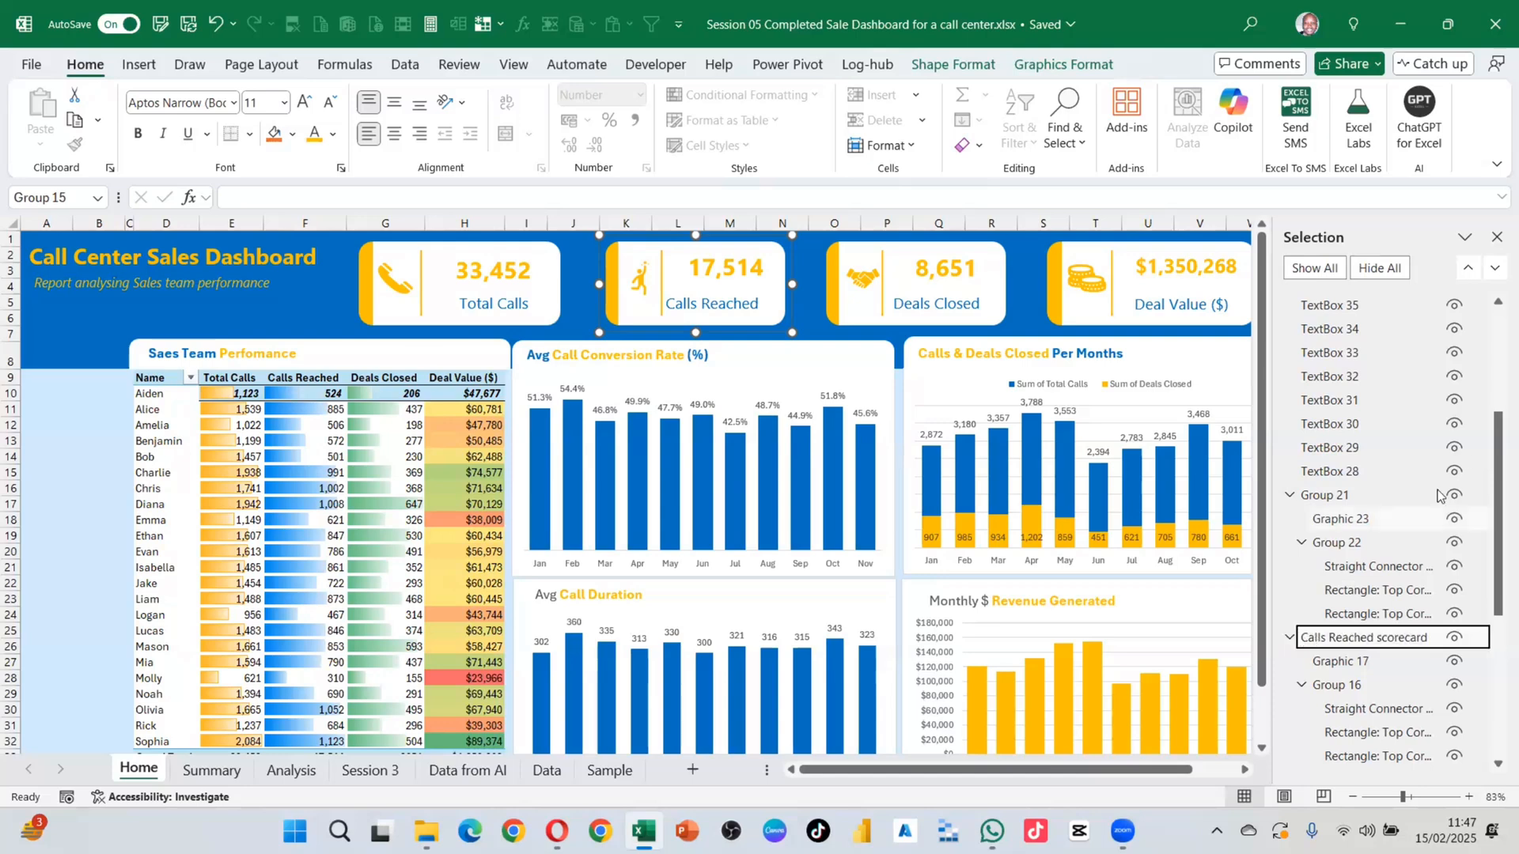
click(1392, 566)
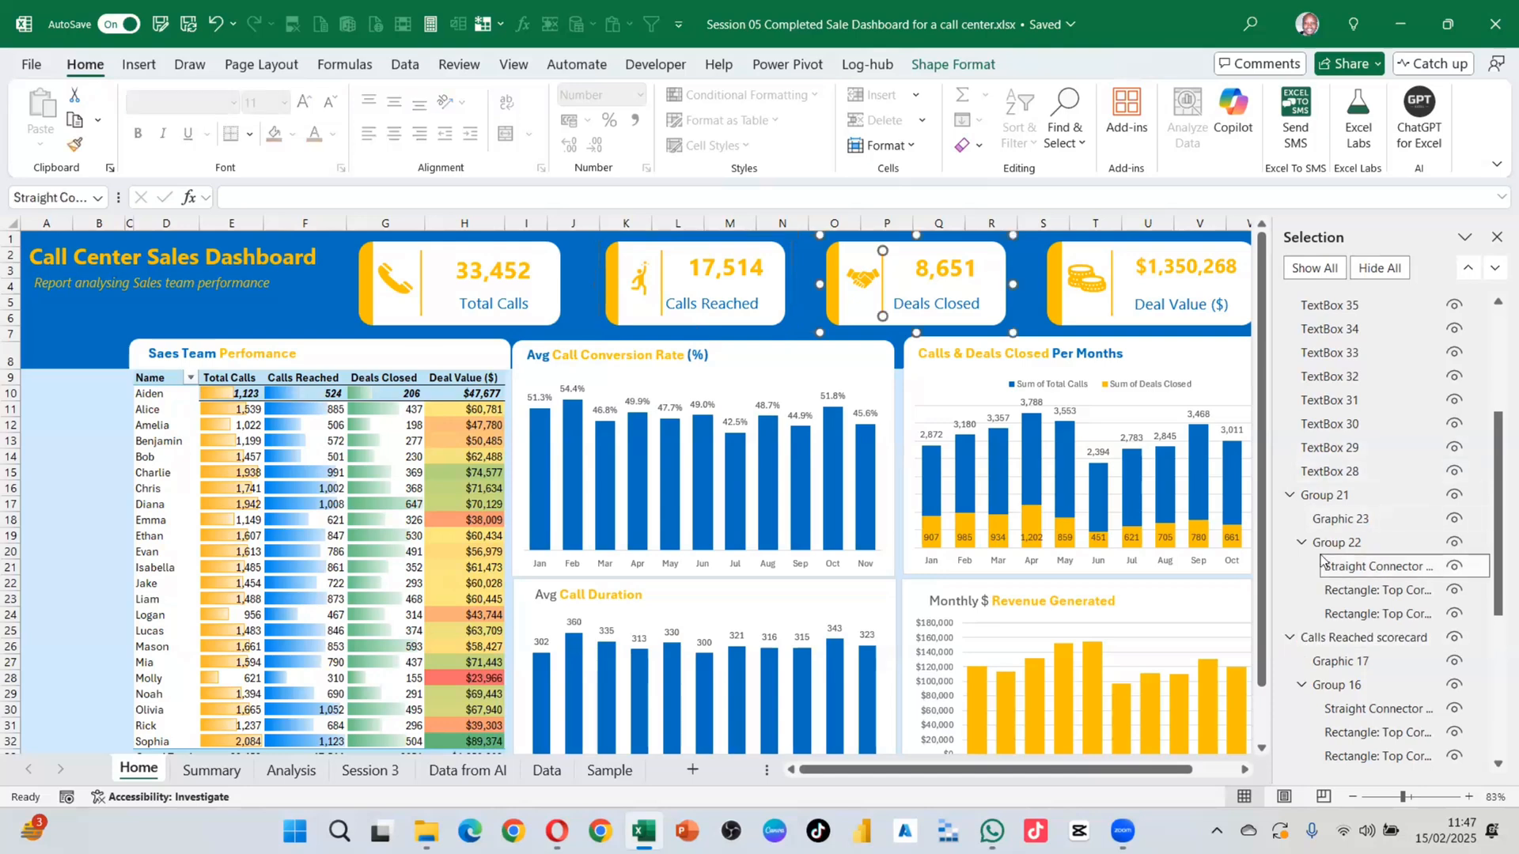
click(1289, 637)
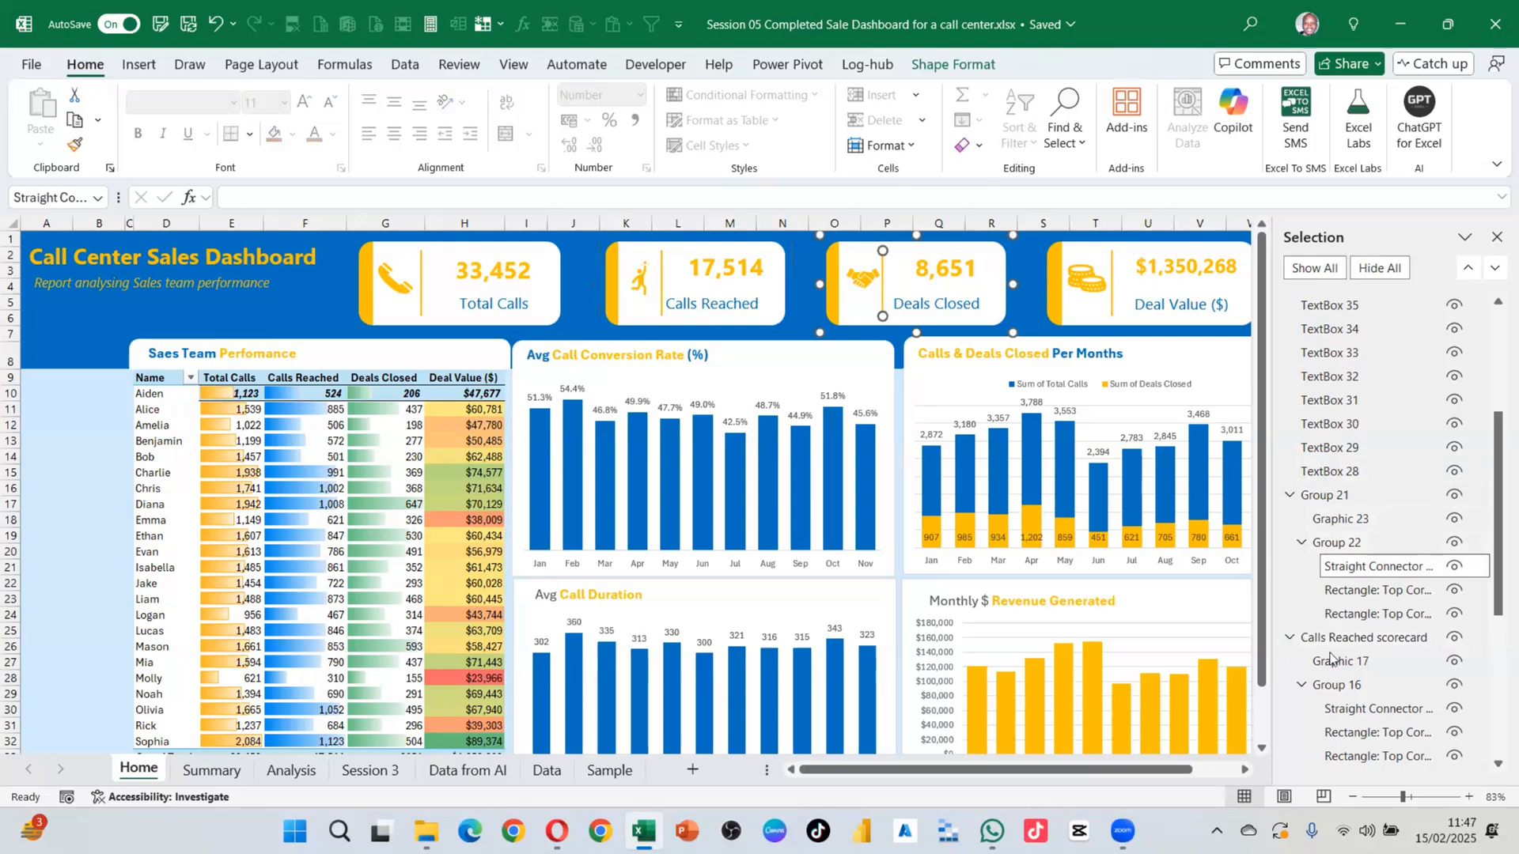
click(1376, 639)
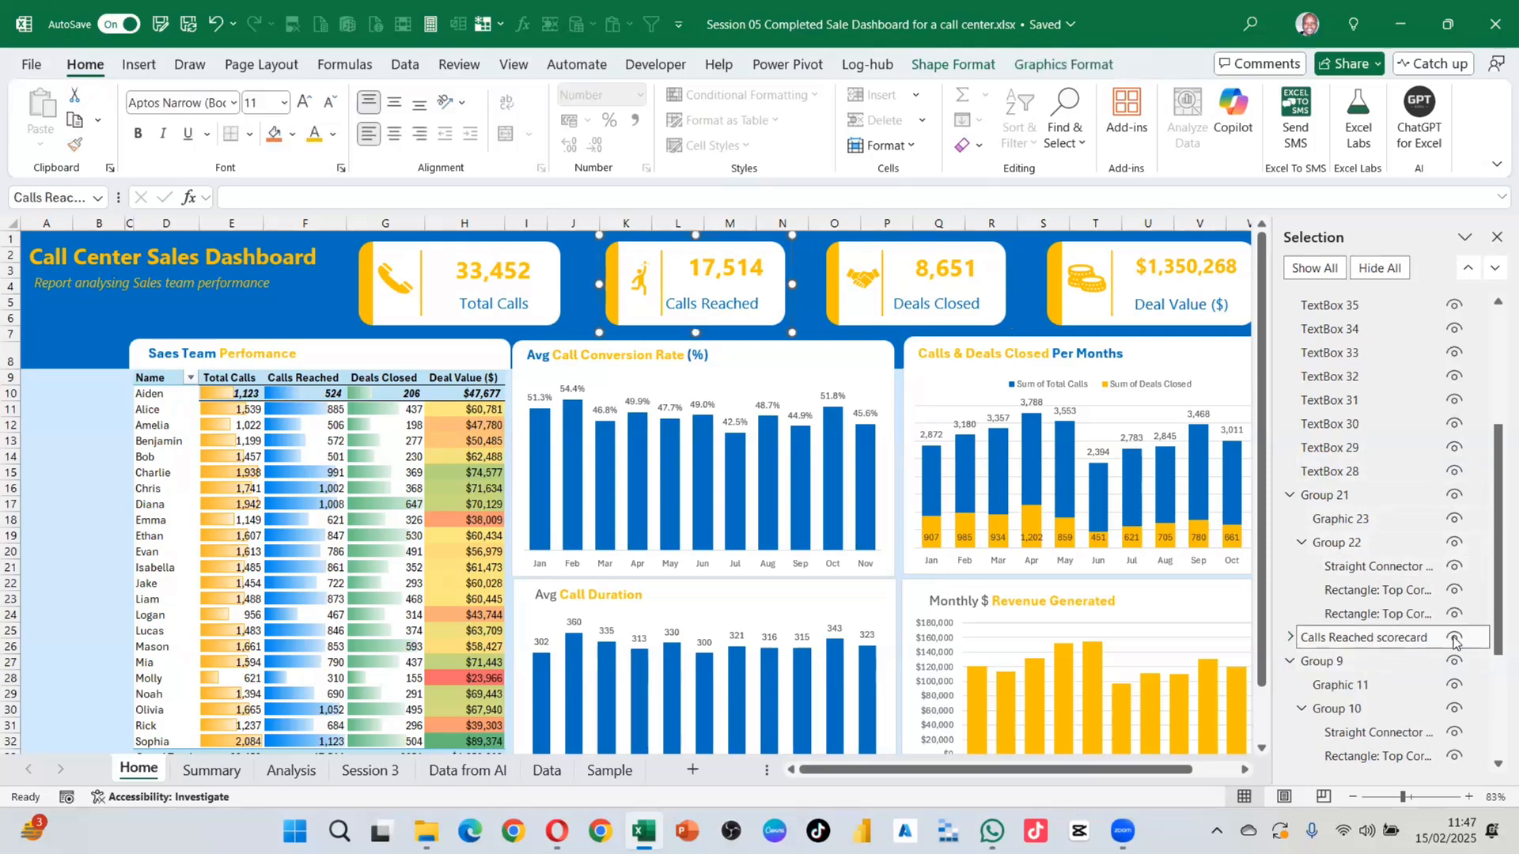
click(1454, 637)
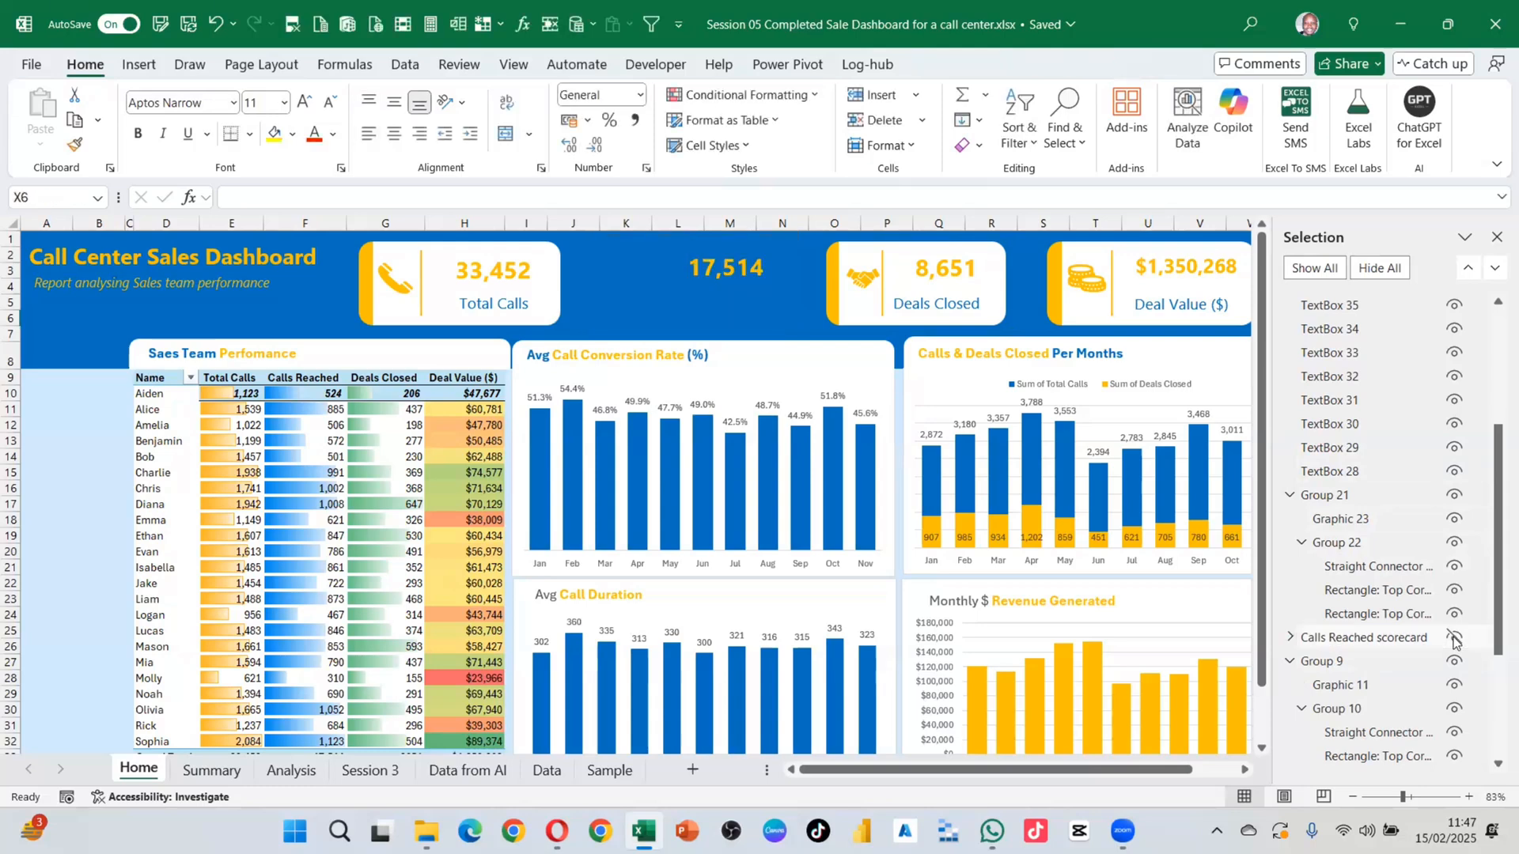
click(1453, 637)
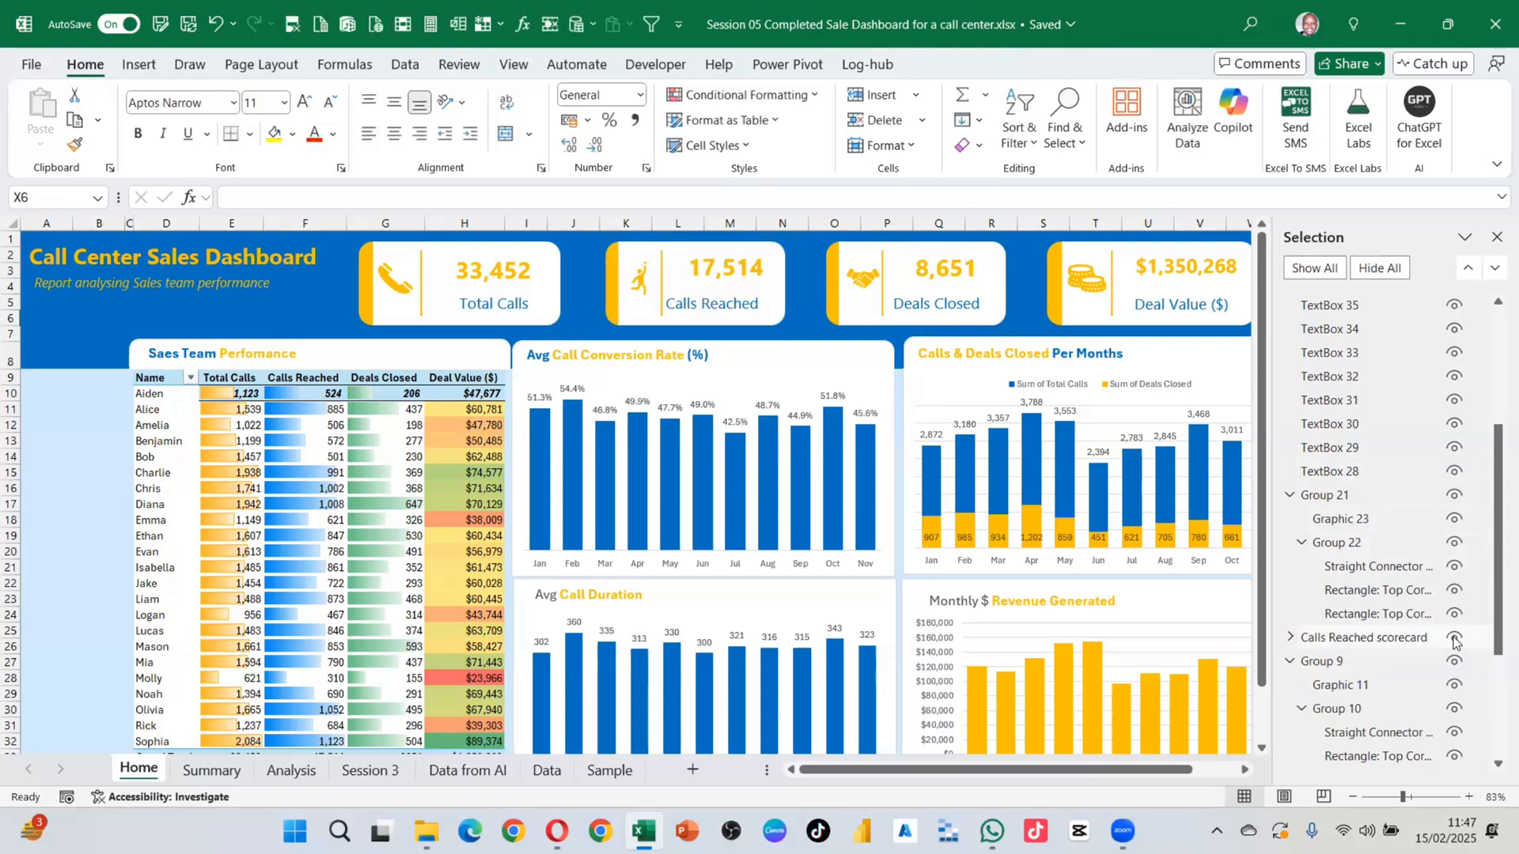
scroll(1385, 507, up, 2)
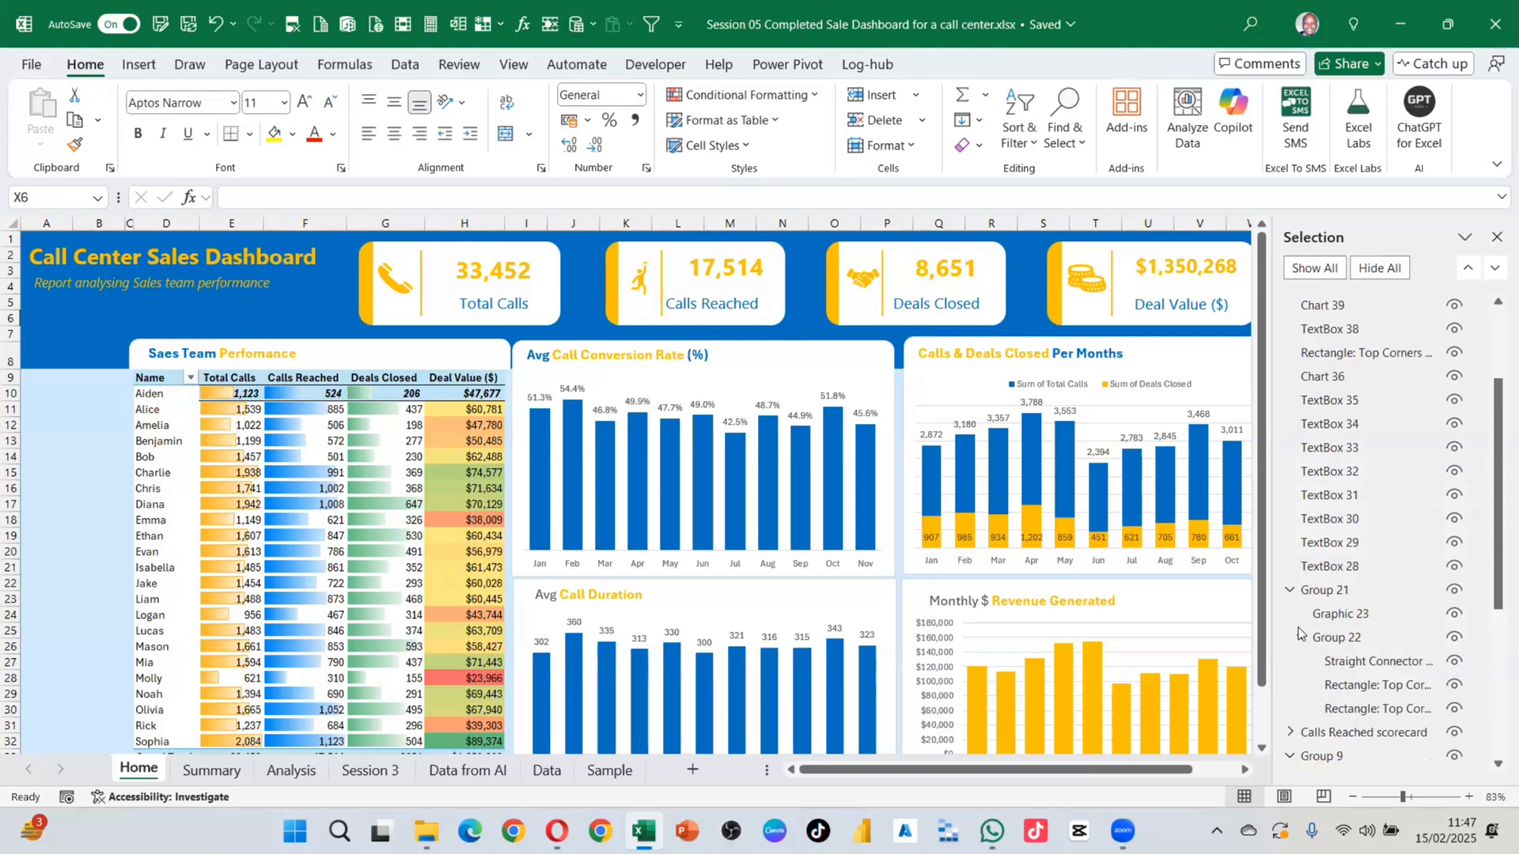
click(1301, 638)
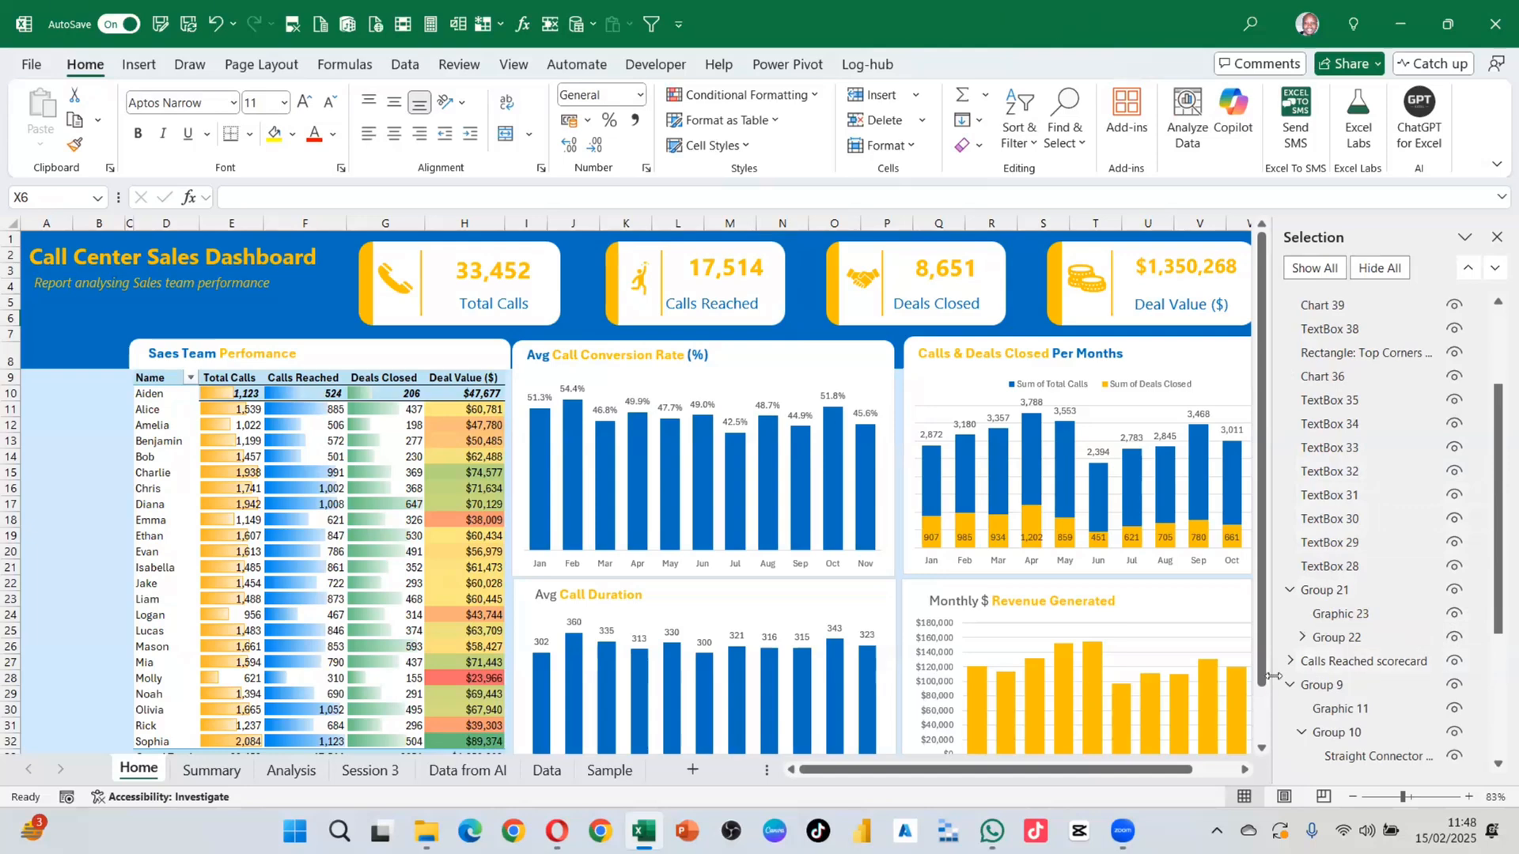
scroll(1357, 383, up, 2)
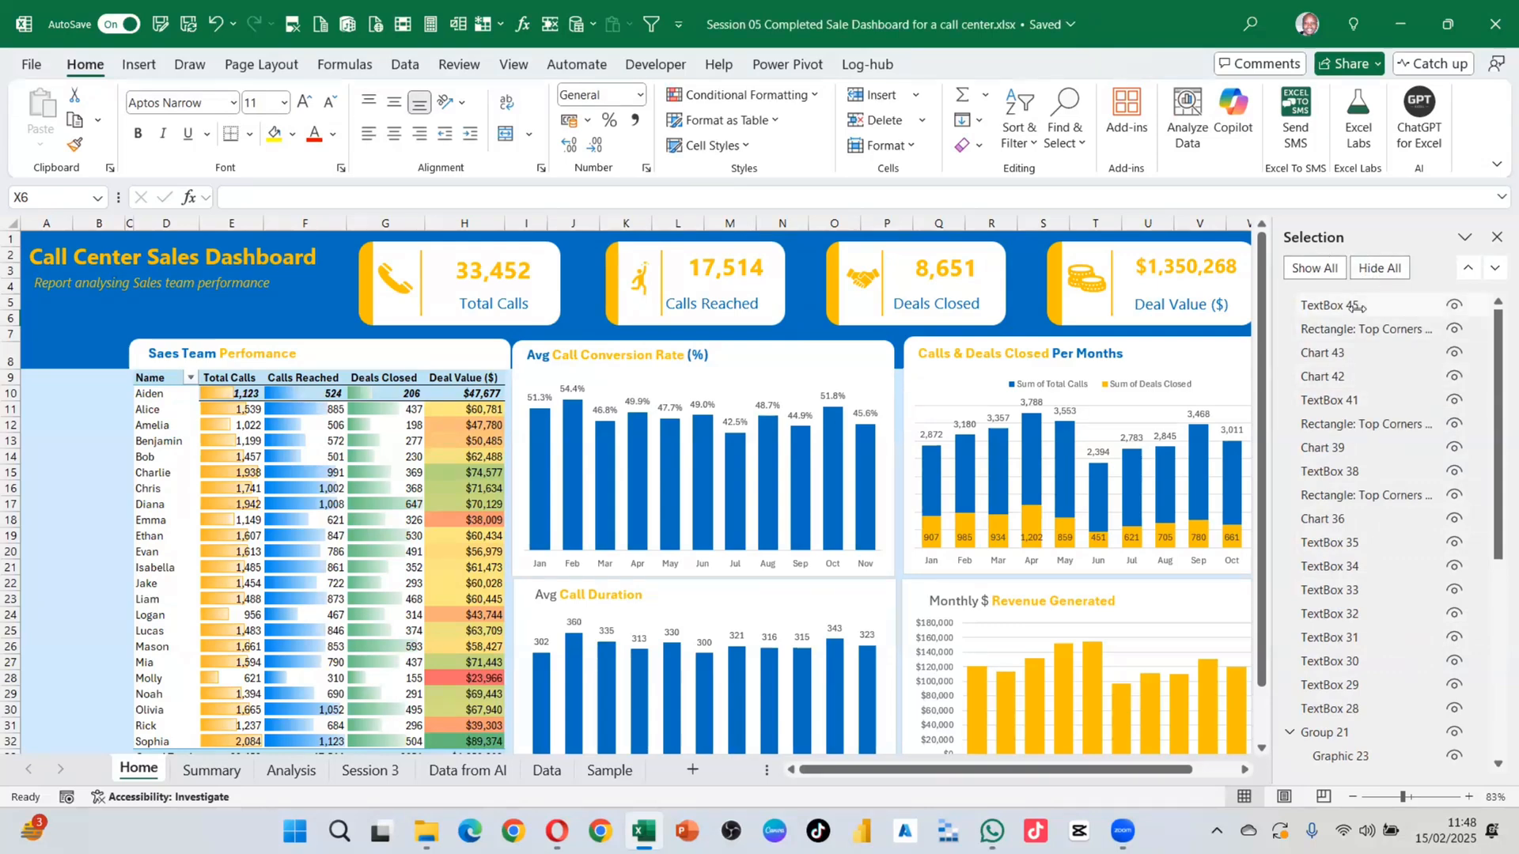
click(1330, 305)
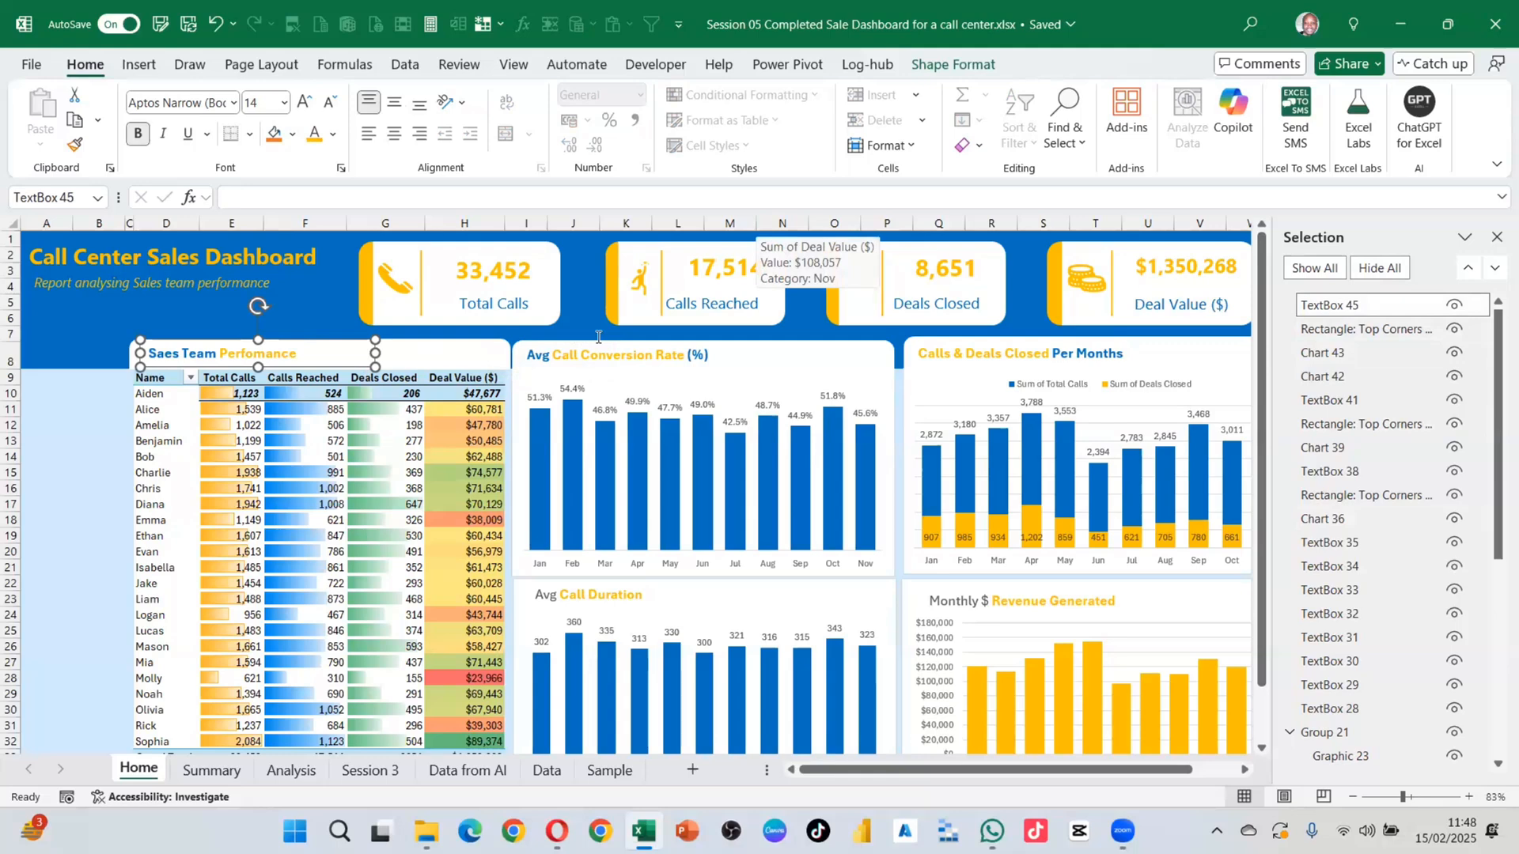
click(1439, 409)
click(1453, 400)
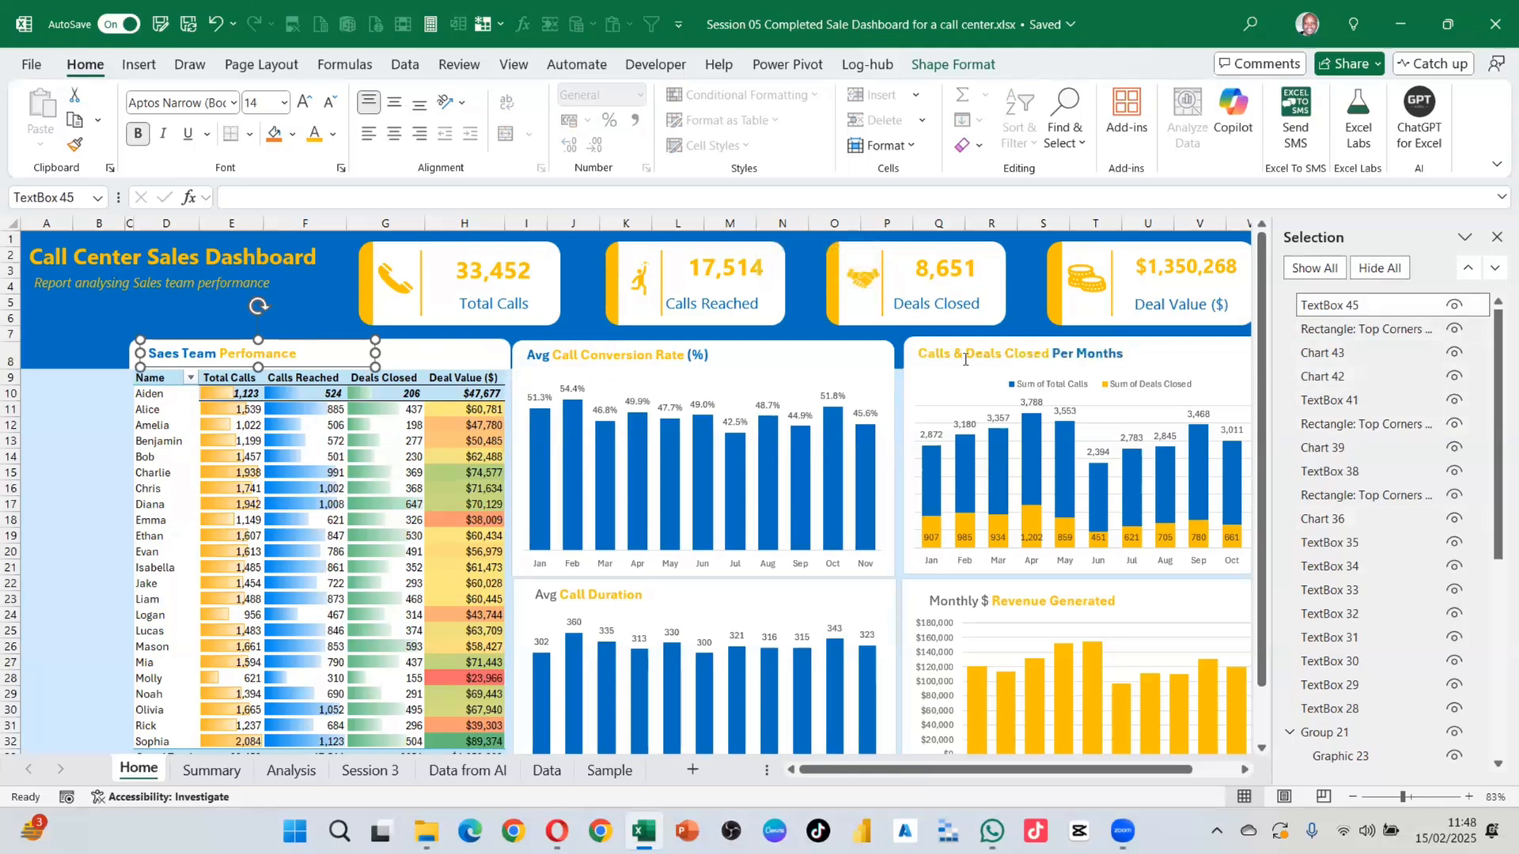
click(1454, 424)
click(1454, 425)
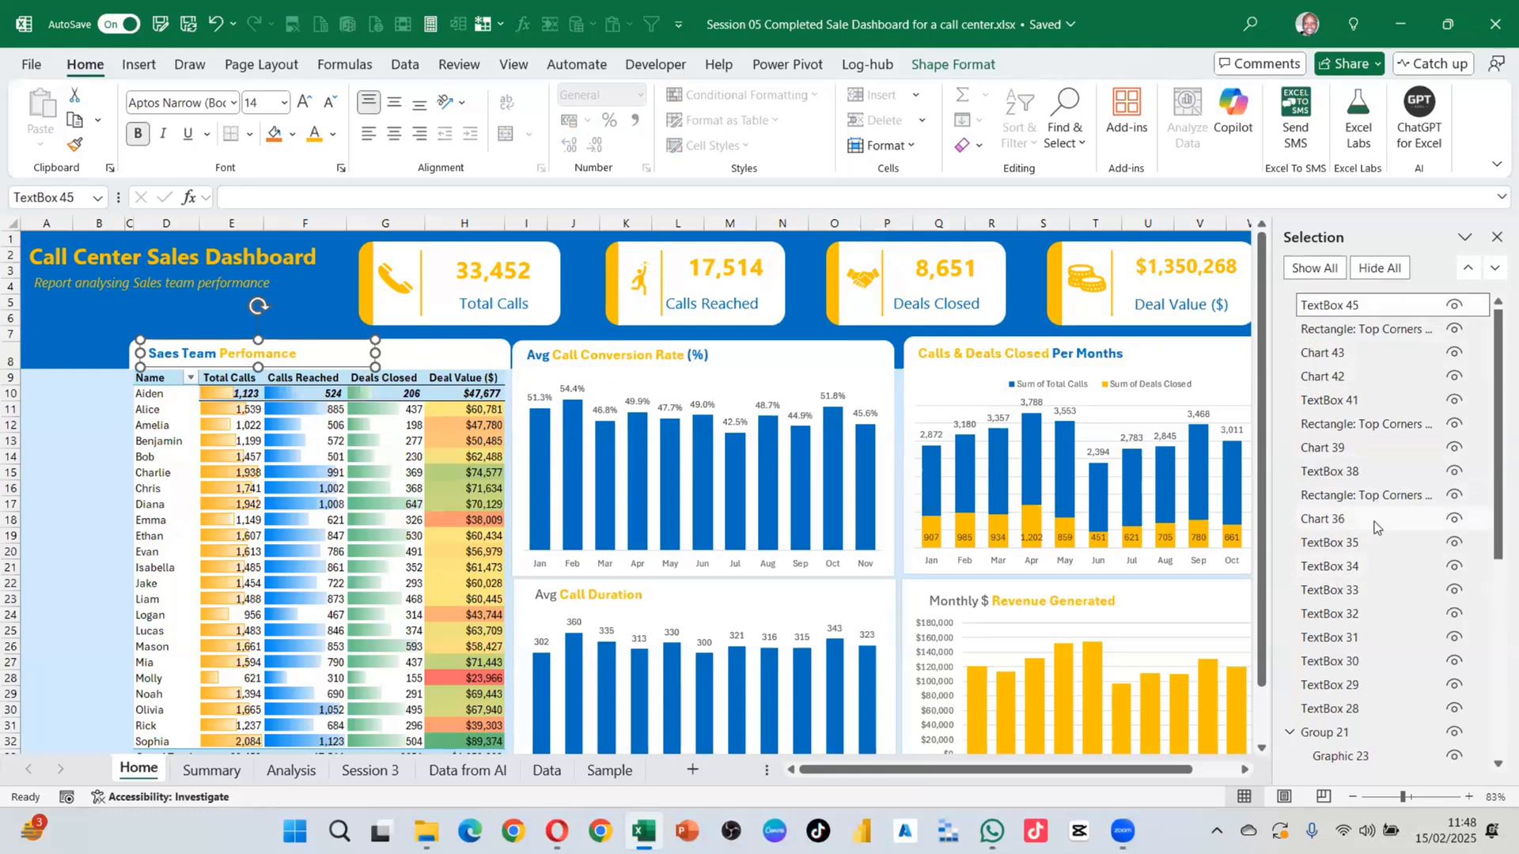
click(1450, 519)
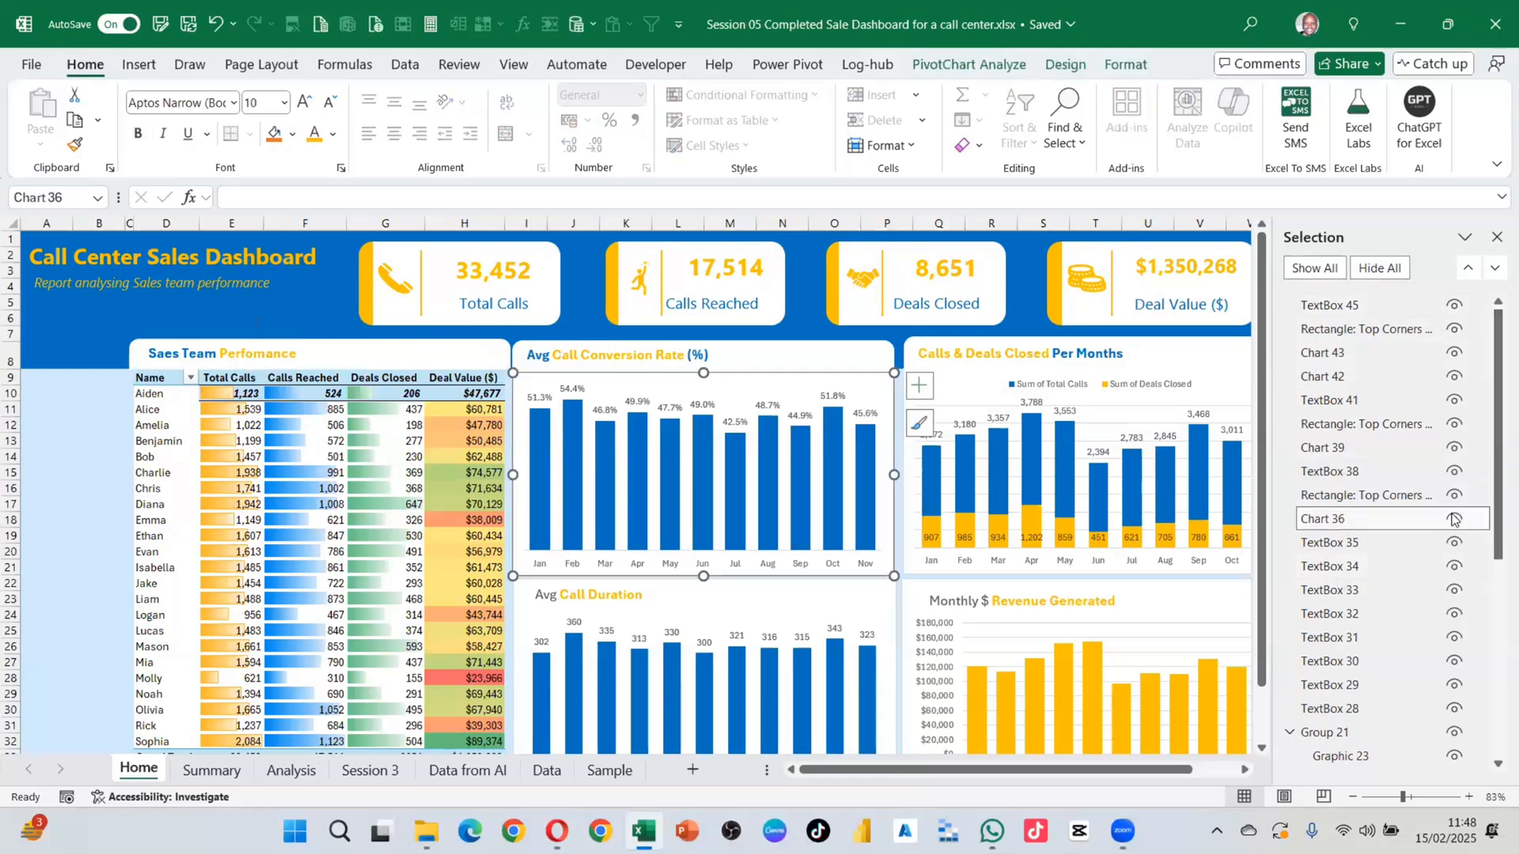
click(1453, 519)
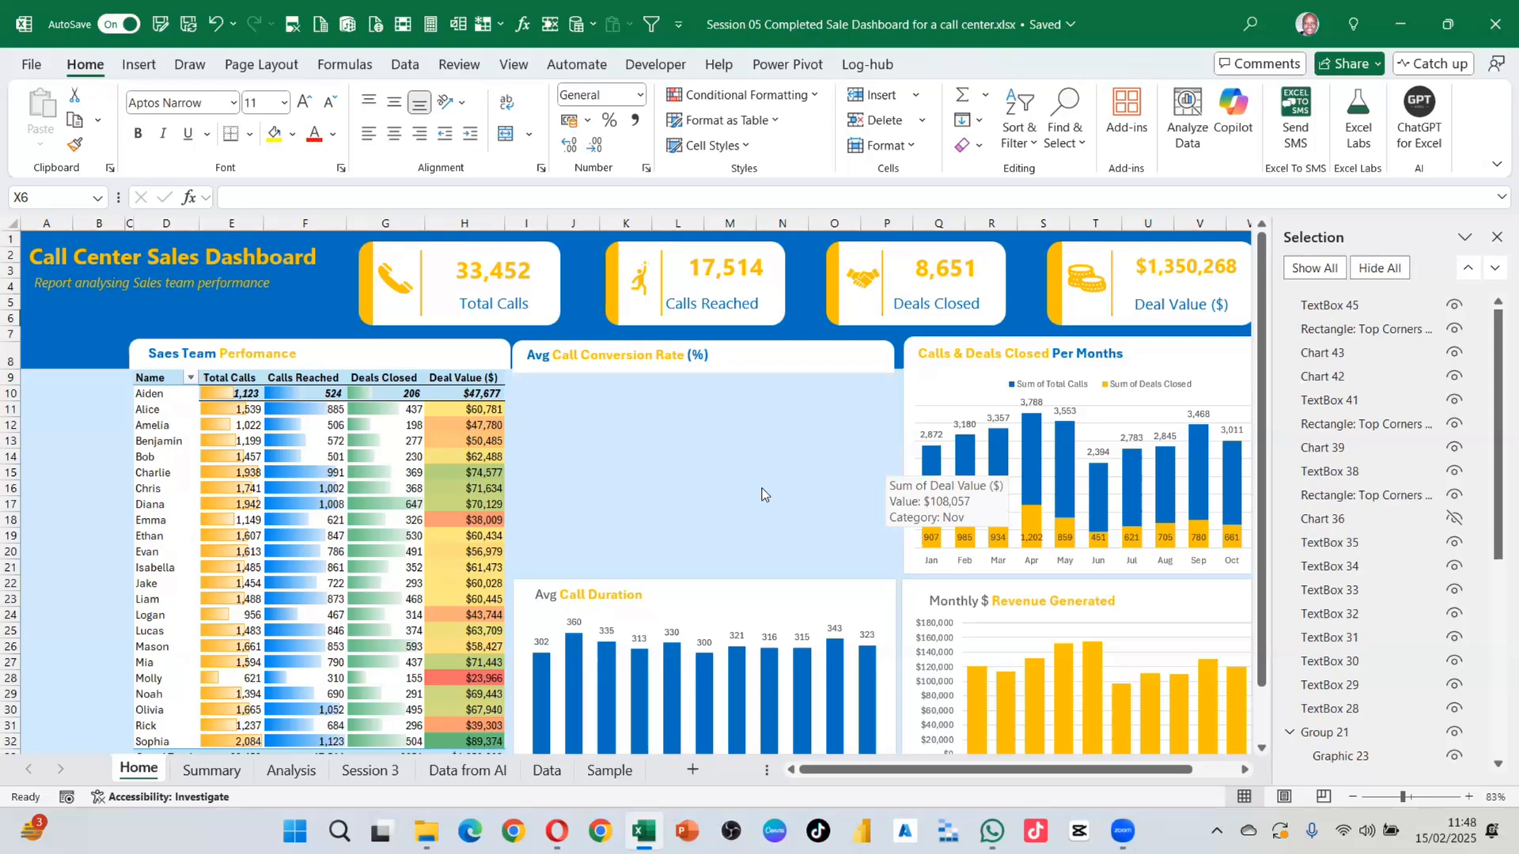
click(1455, 519)
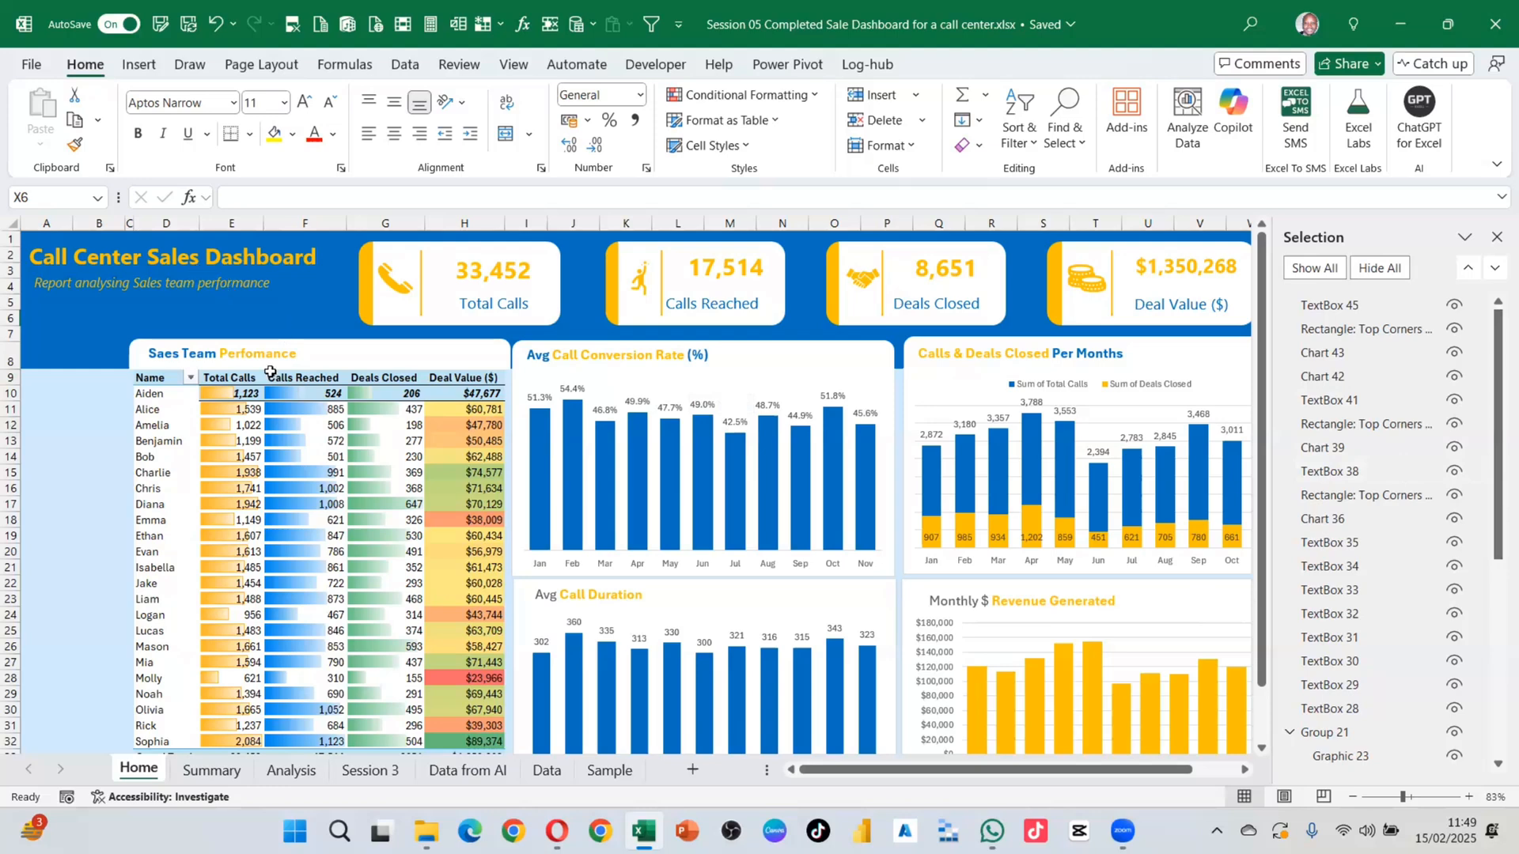
mouse_move(336, 512)
click(1065, 115)
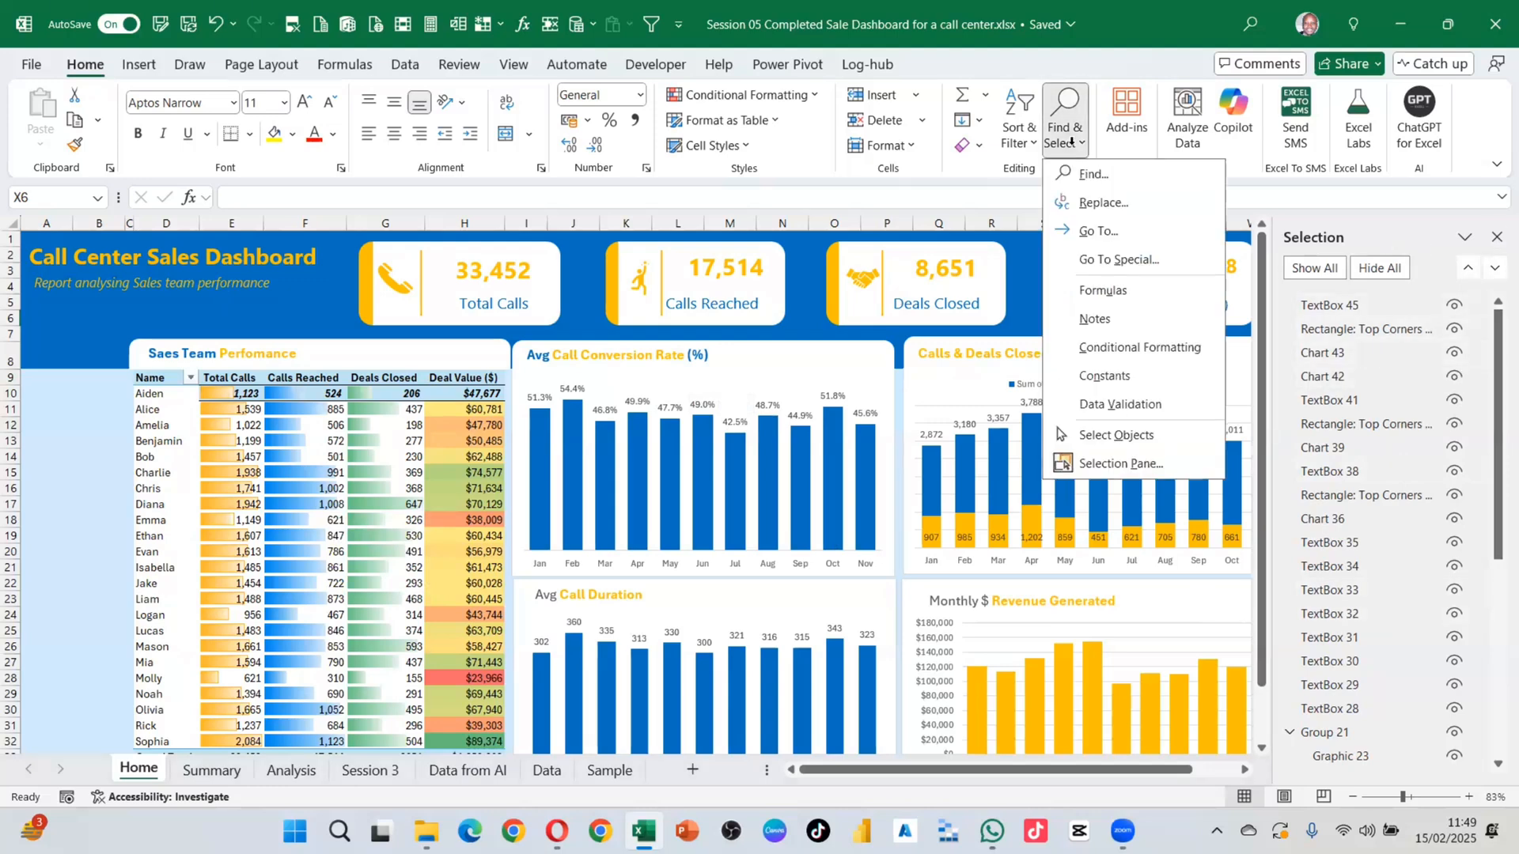
Step: In Select Objects mode, pick the subtitle, table title, Calls Reached card and conversion chart, then close the pane
click(1121, 434)
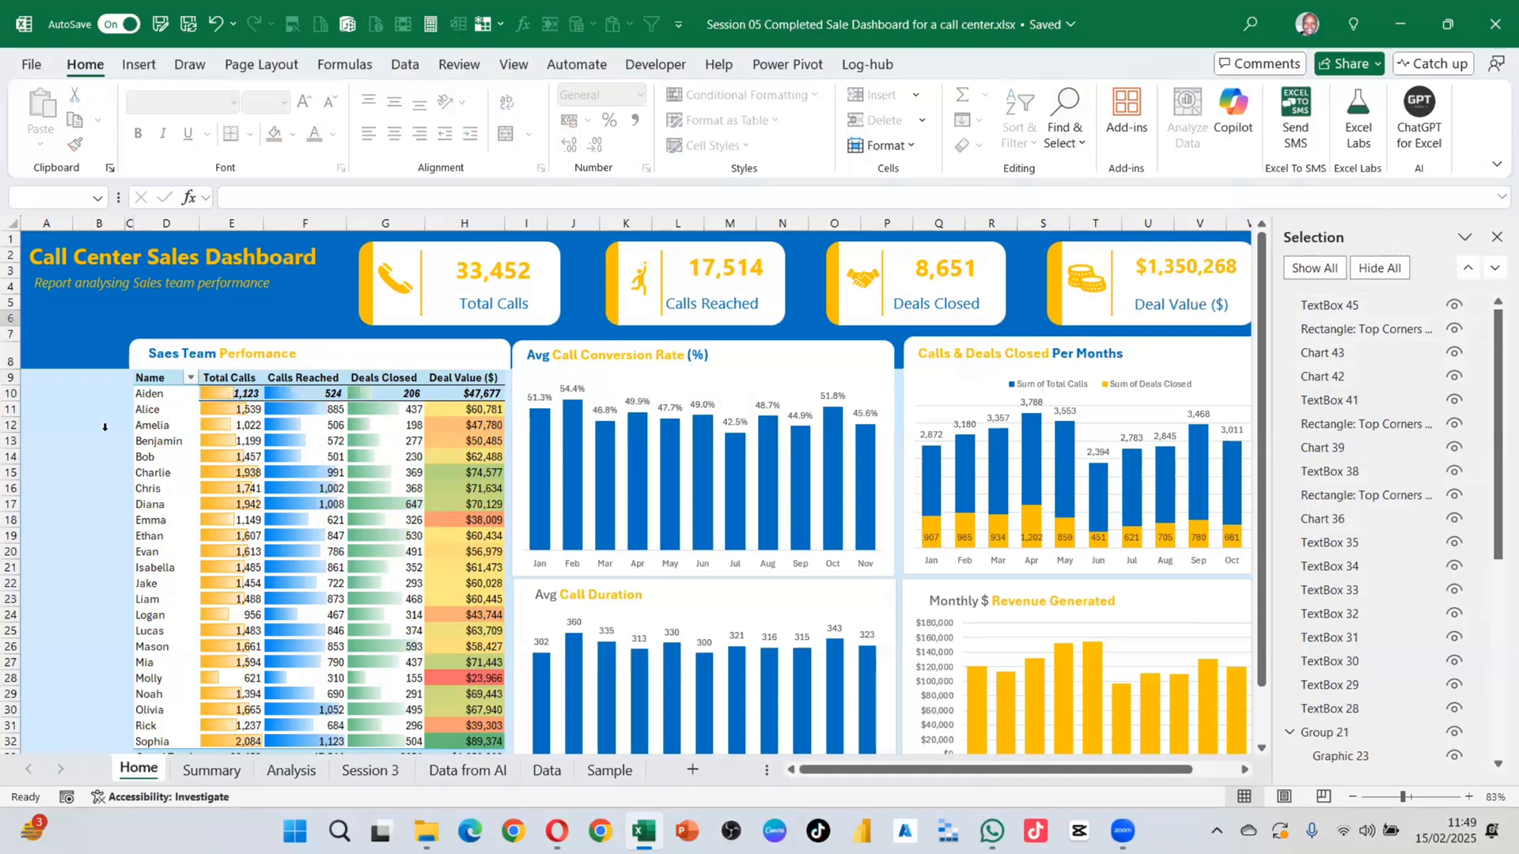
click(267, 315)
click(344, 354)
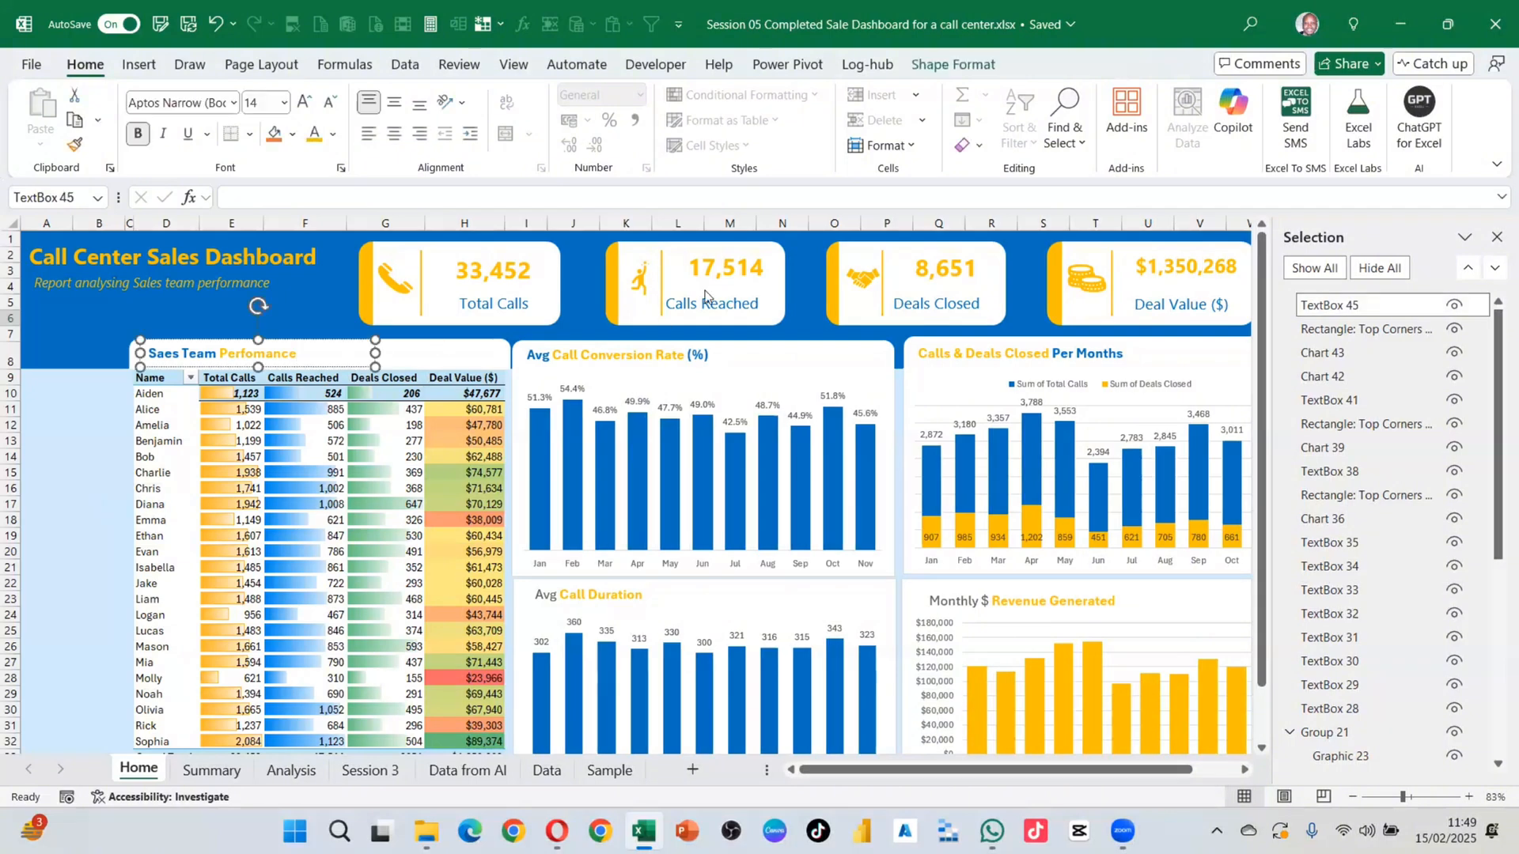
click(667, 304)
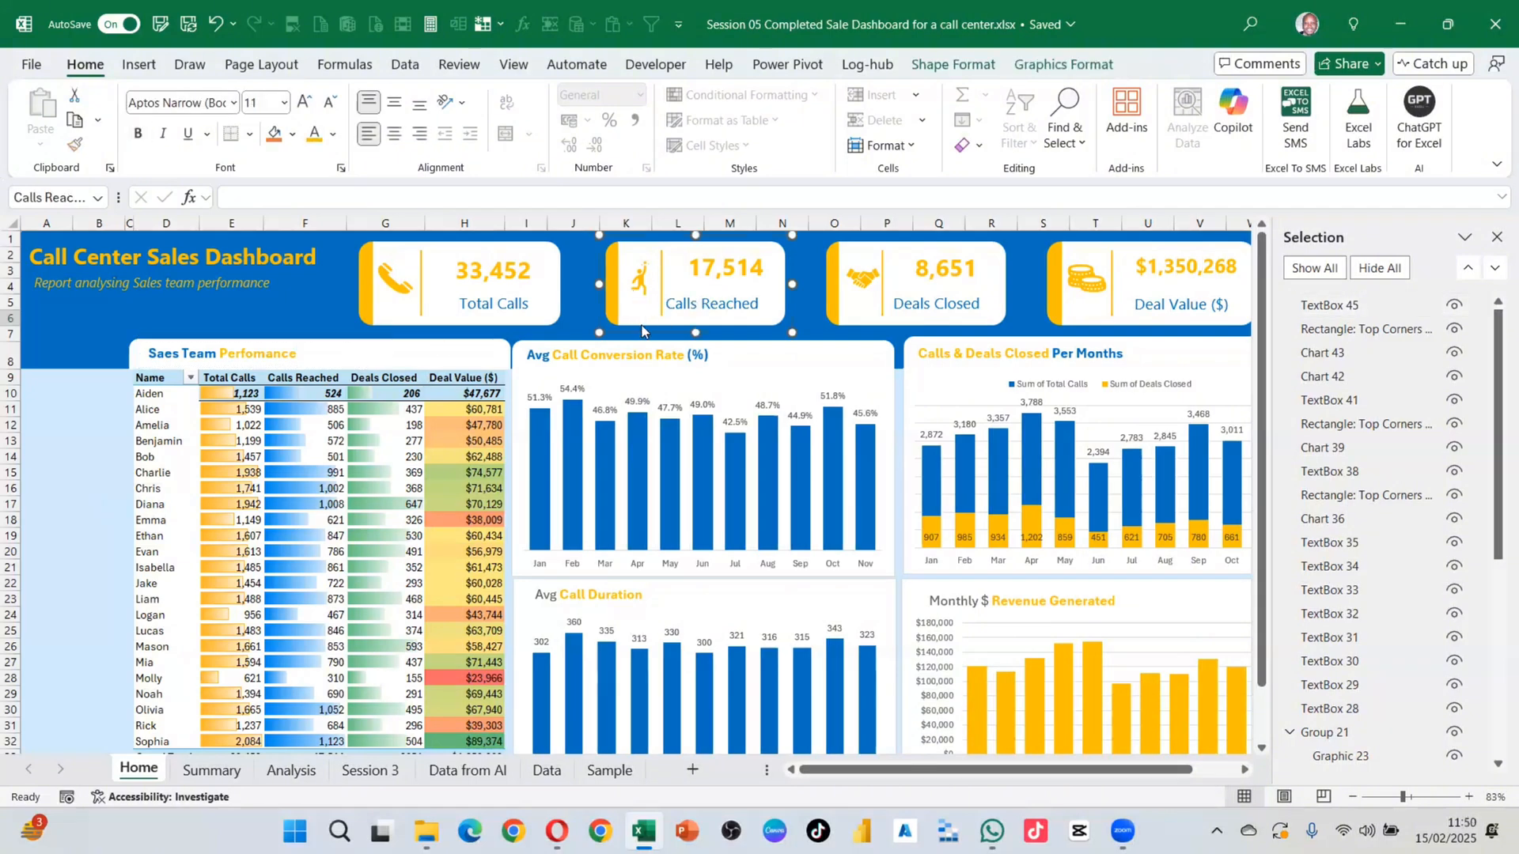
click(710, 382)
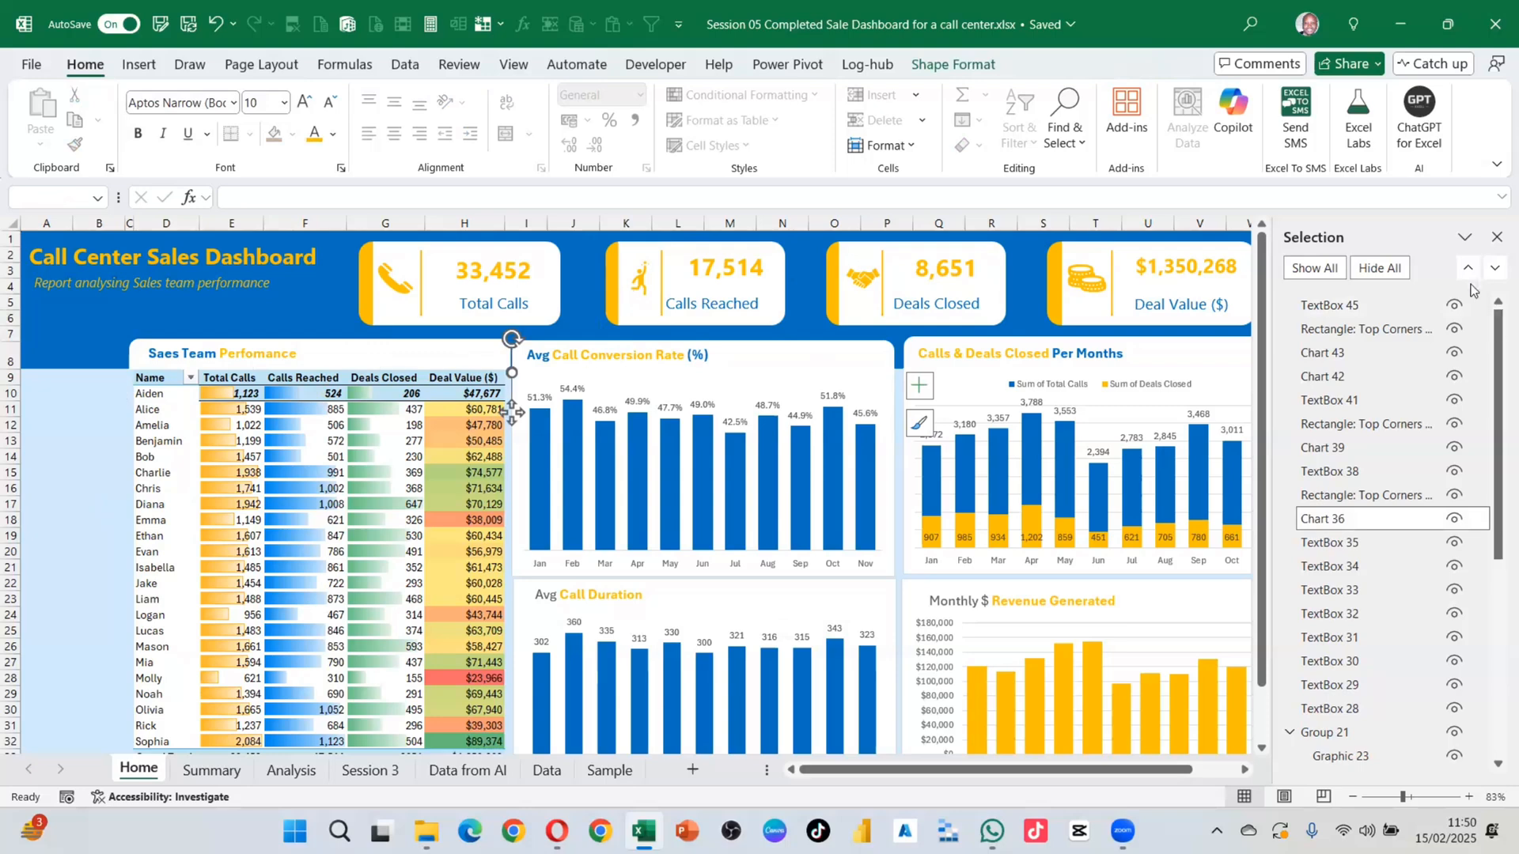
click(1496, 237)
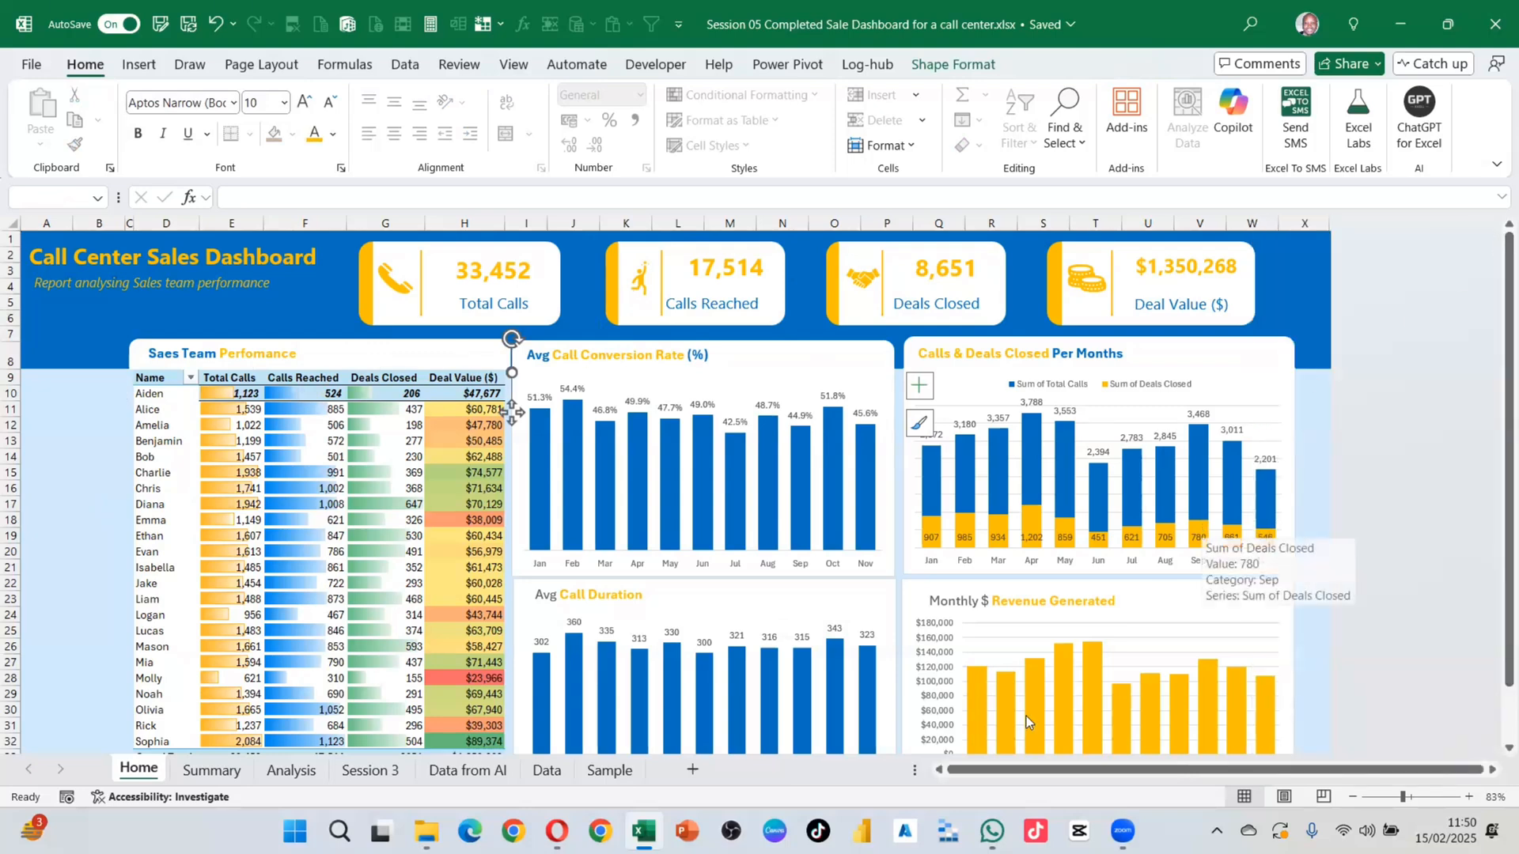
Step: Zoom the Home sheet out to 80%
scroll(1027, 715, down, 3)
scroll(381, 348, up, 2)
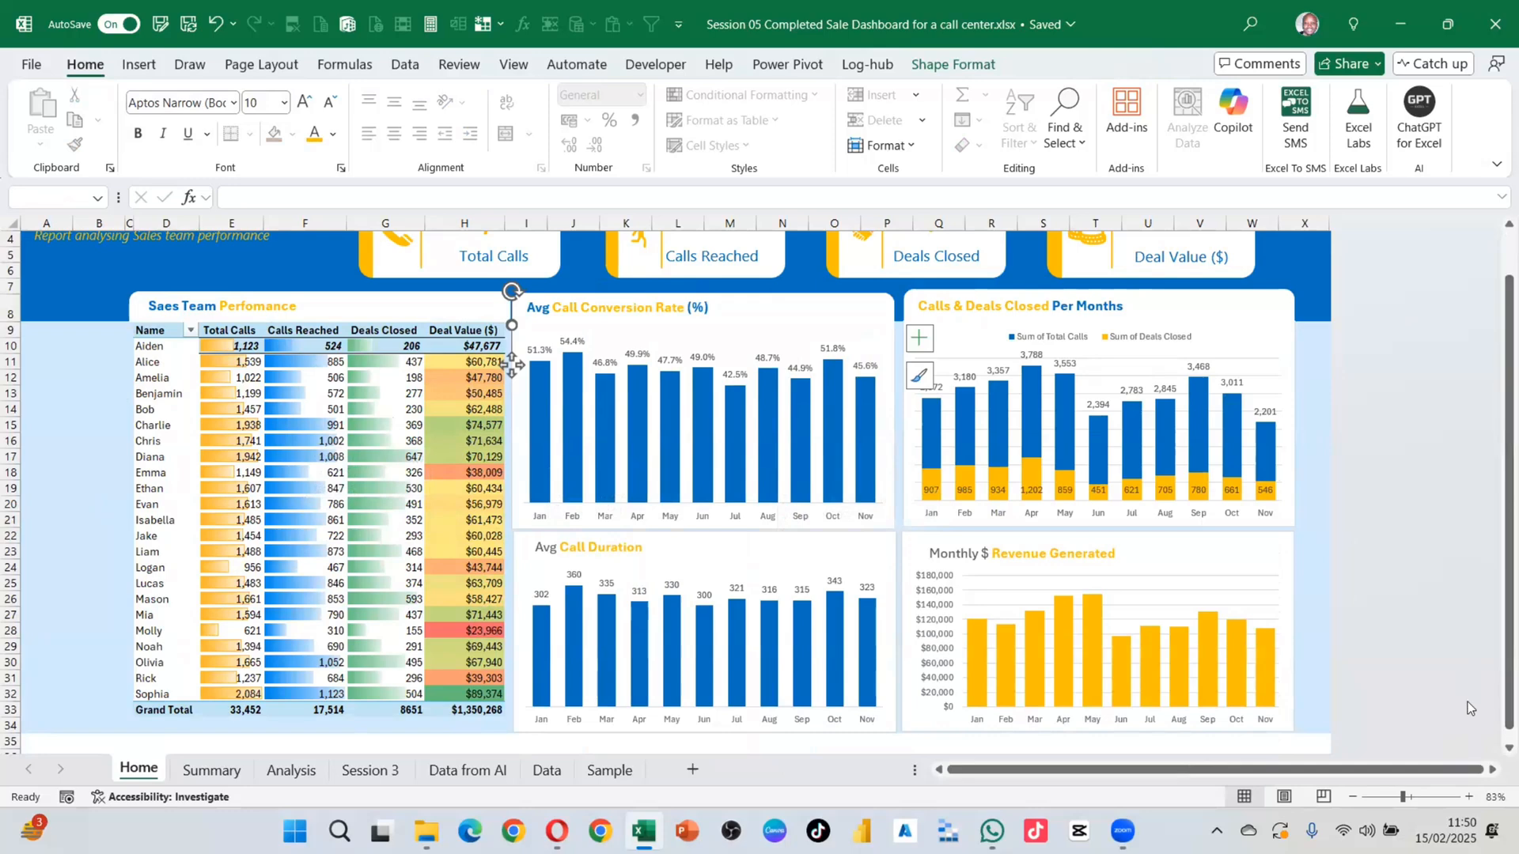
click(1352, 801)
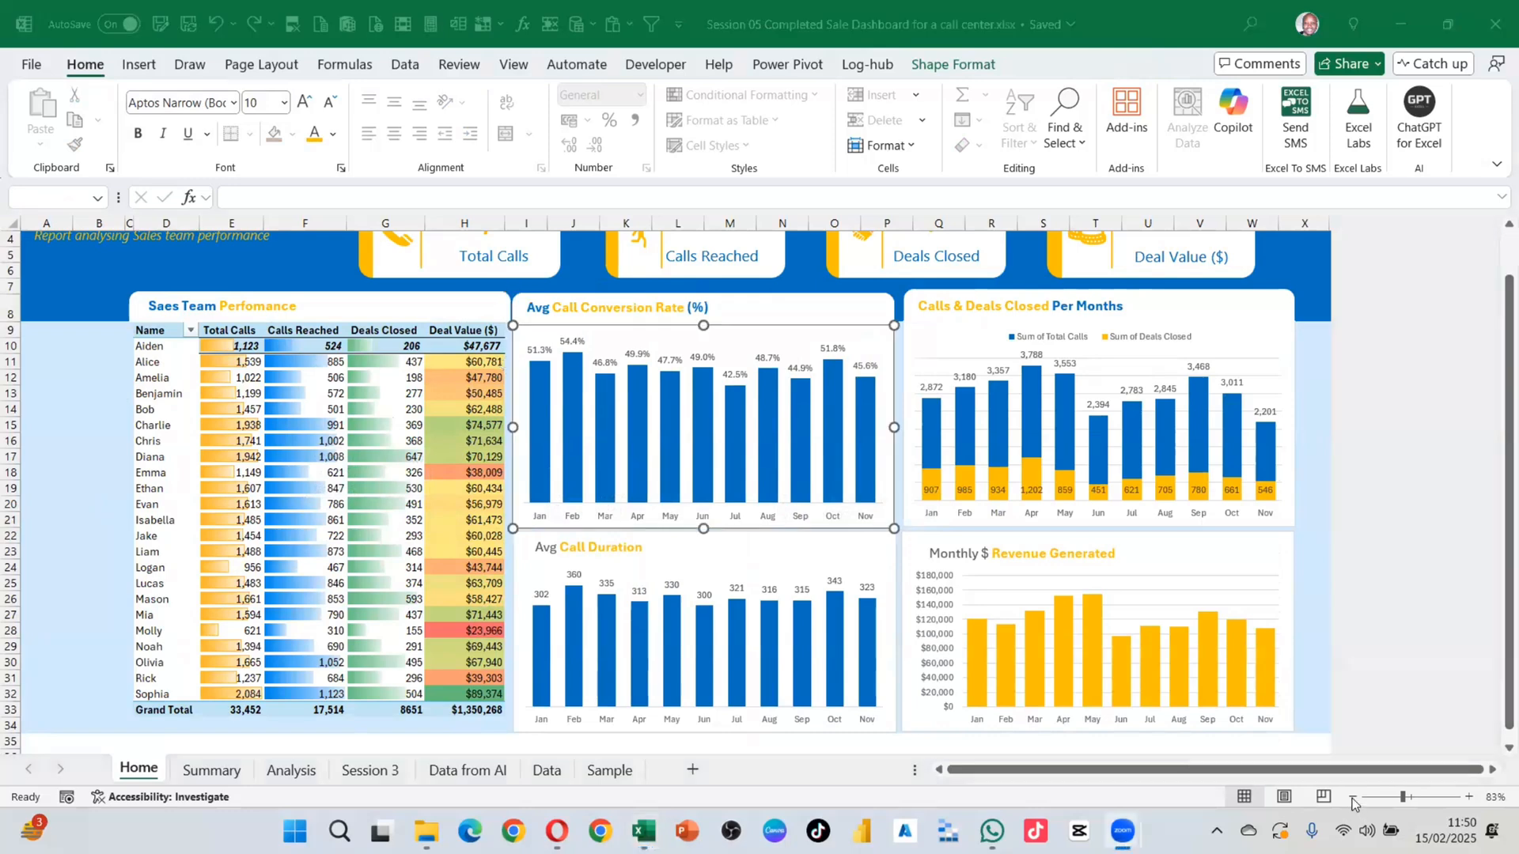
click(1352, 800)
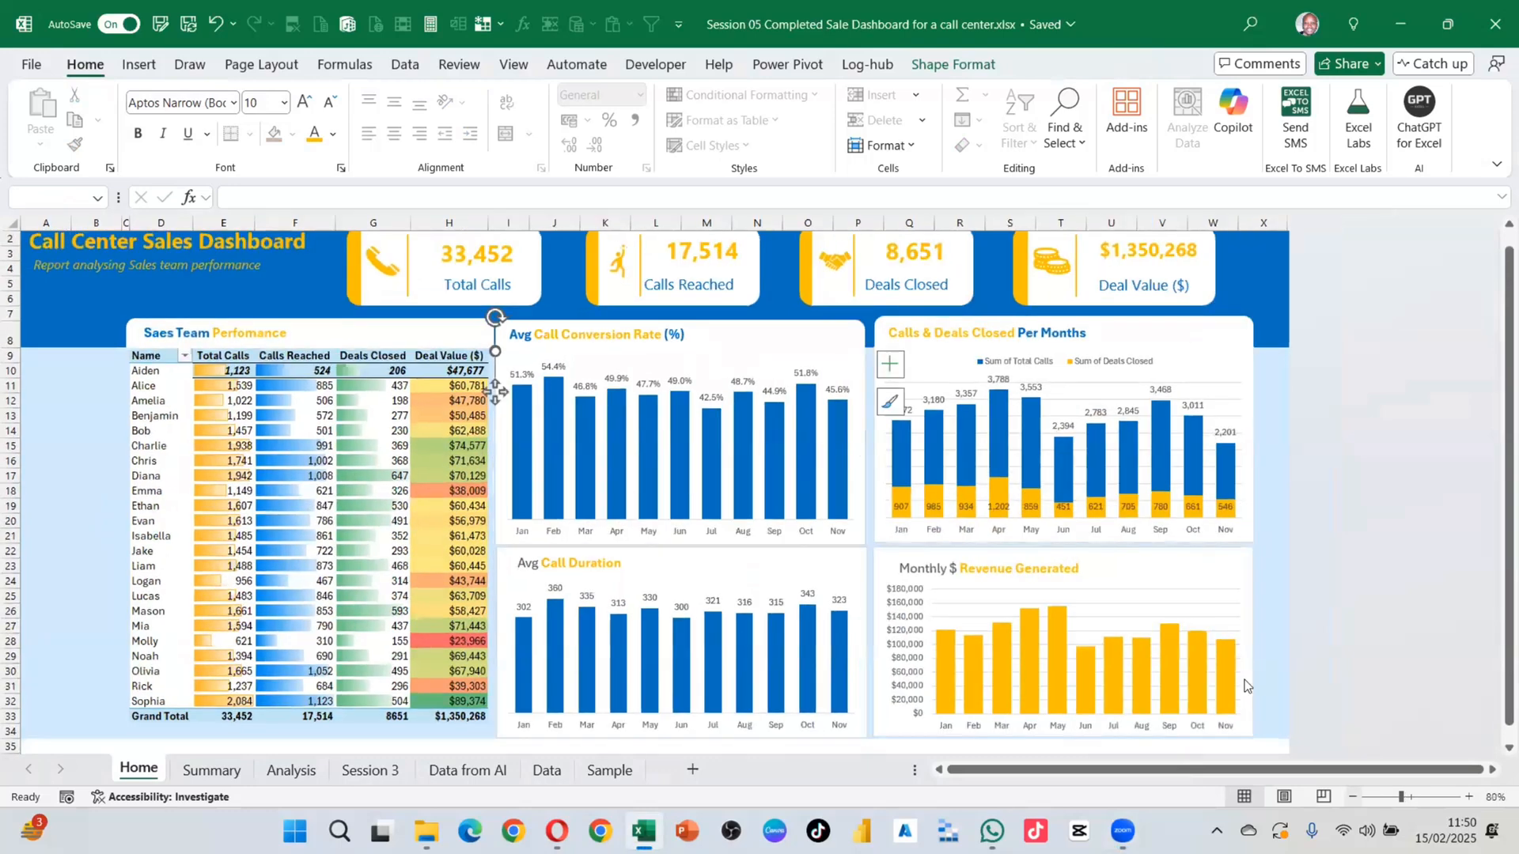
scroll(1221, 611, down, 1)
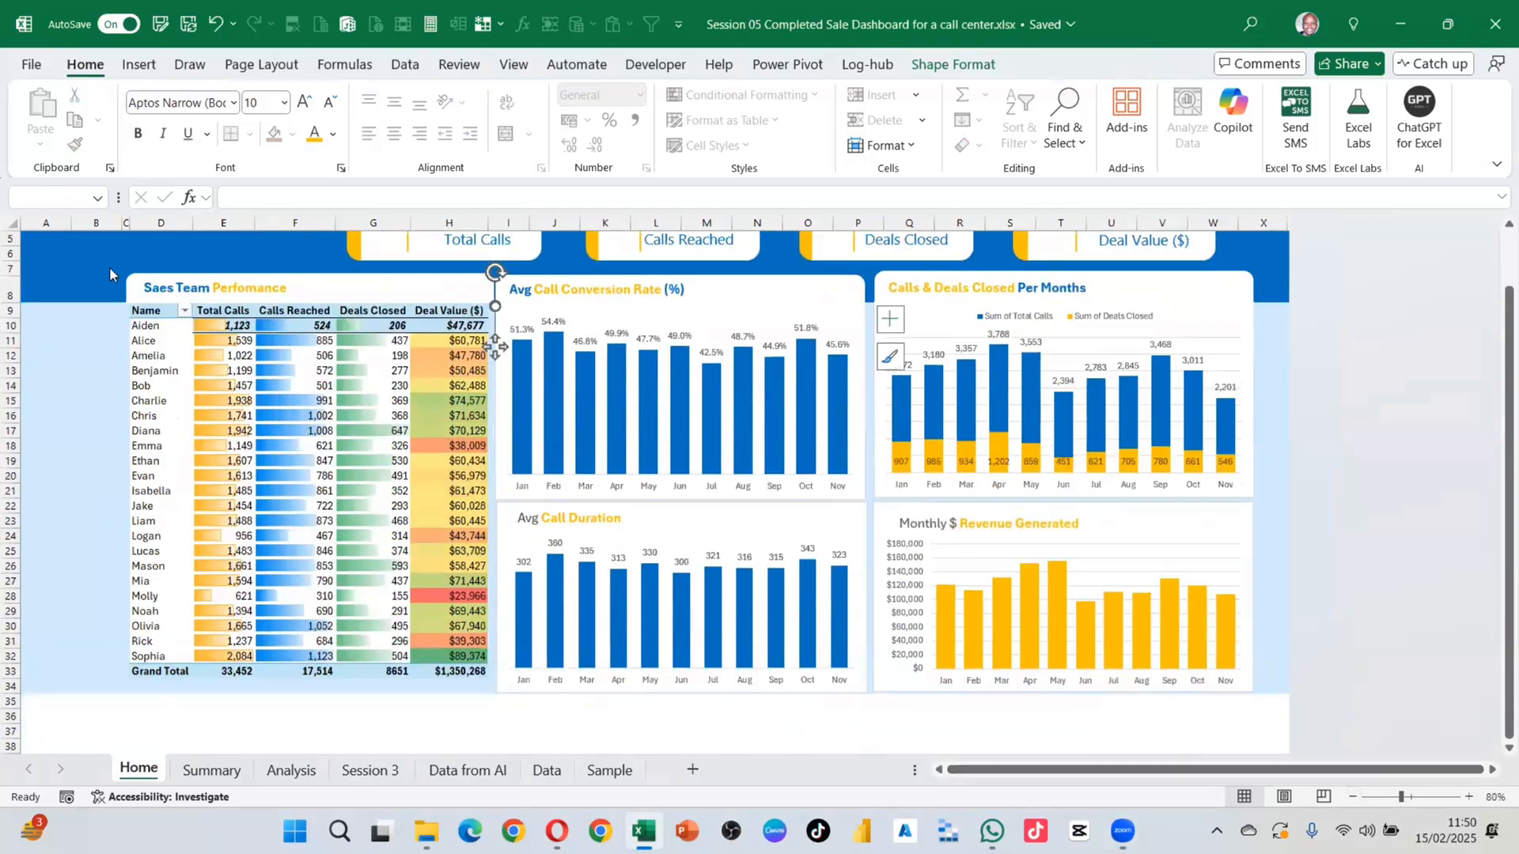
Step: Turn on Select Objects and drag a selection box over the dashboard shapes
click(1060, 158)
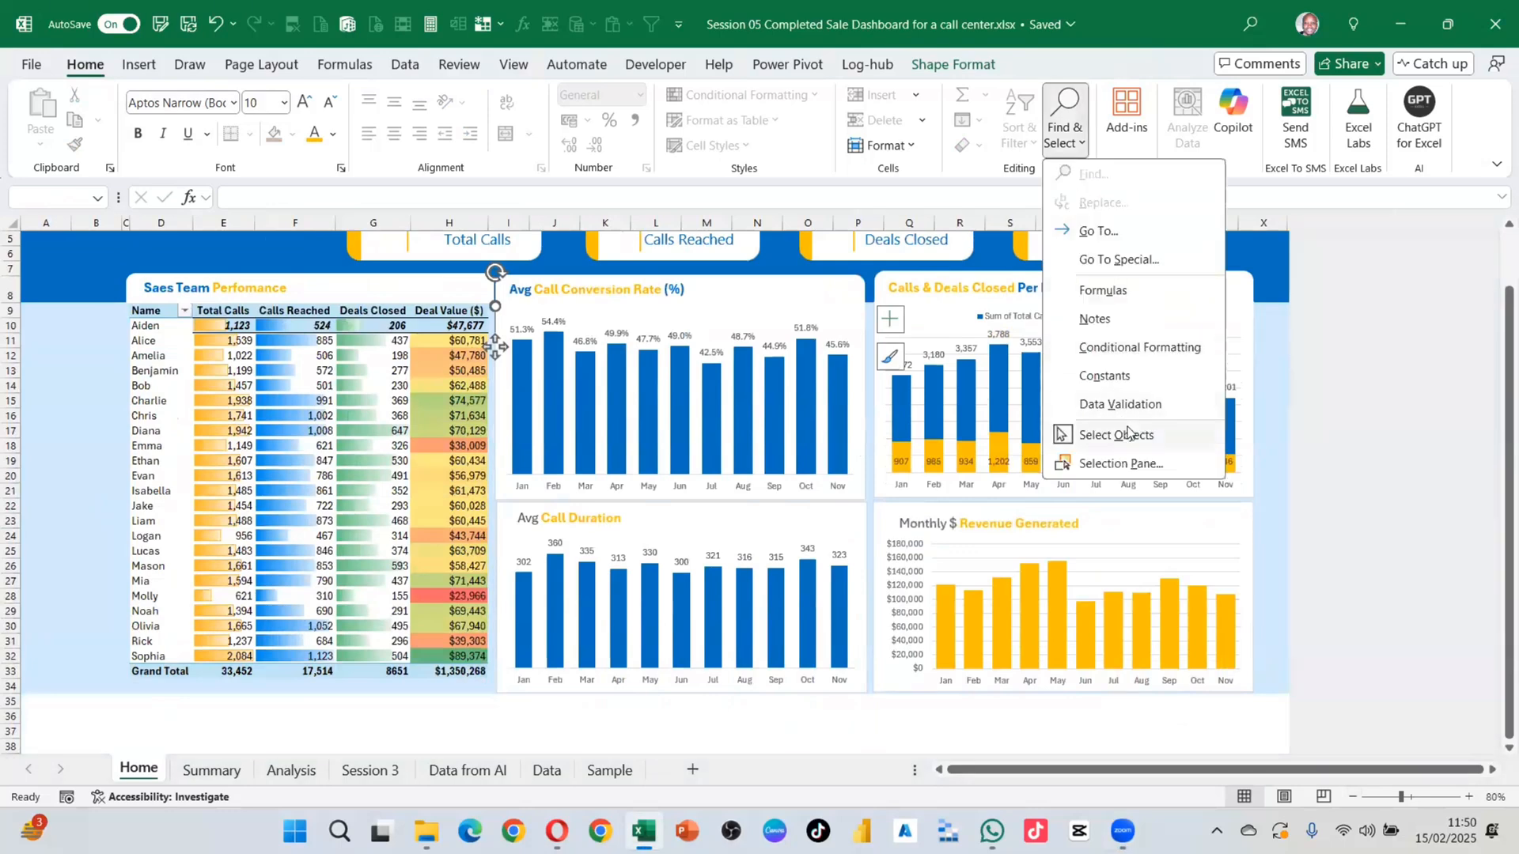
click(1306, 377)
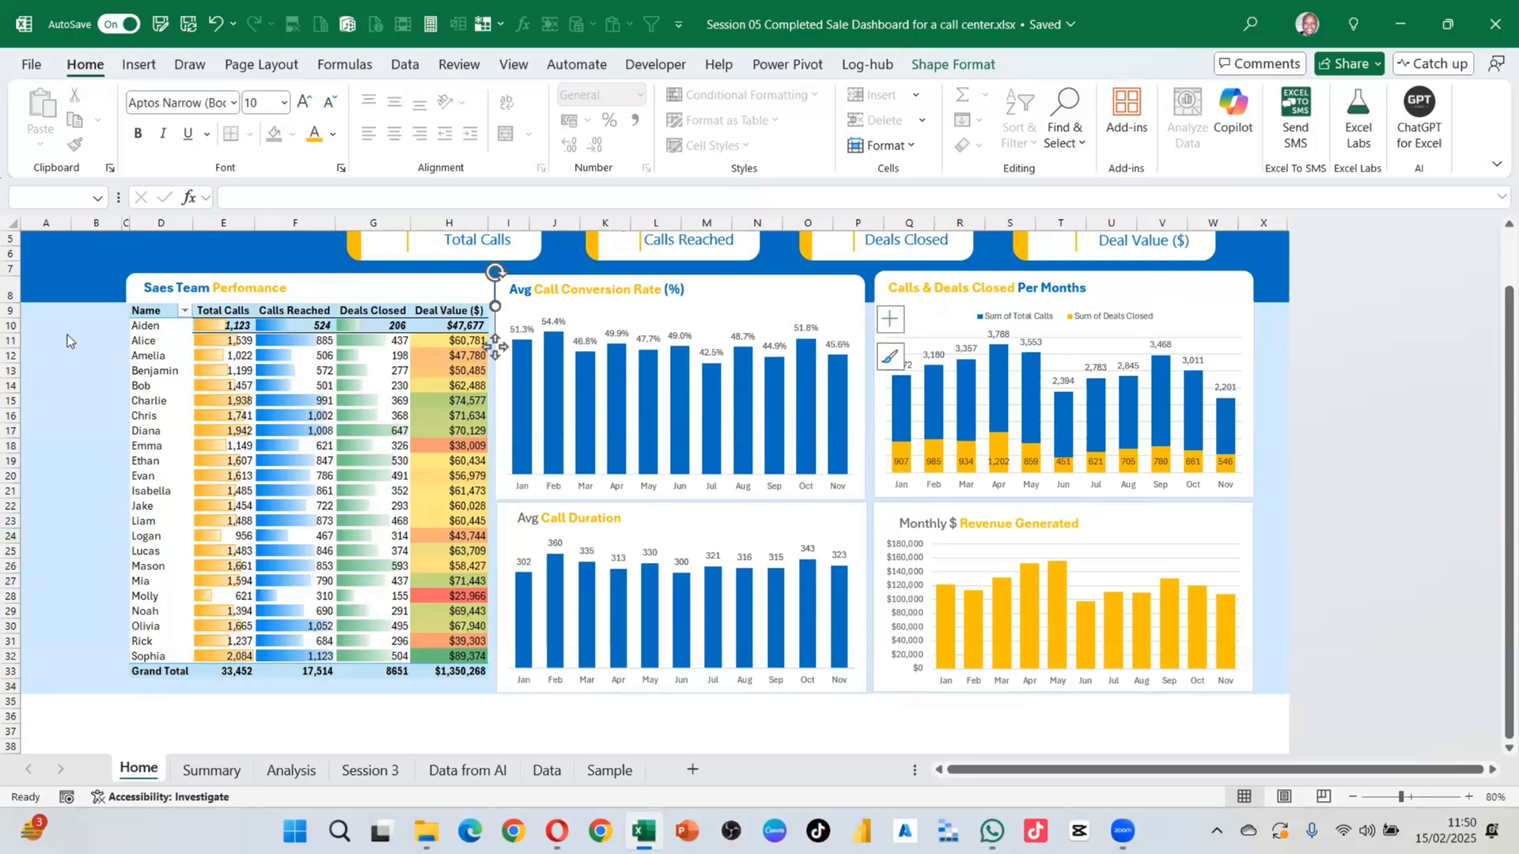
drag(101, 262, 1270, 684)
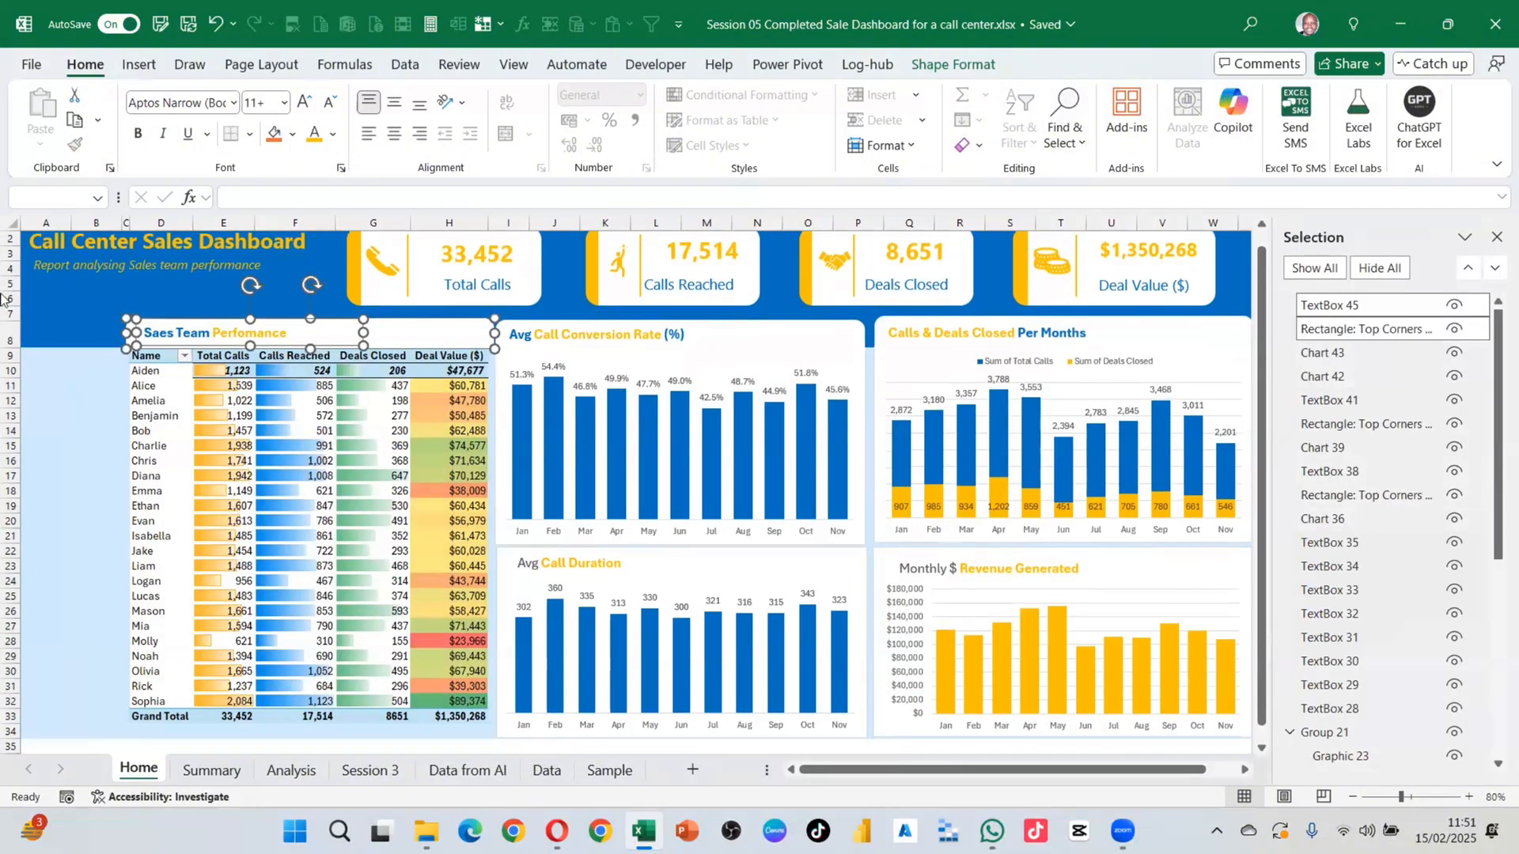
Step: Delete the four charts and their titles, middle then right-hand pairs, from the Home dashboard
click(207, 453)
click(229, 333)
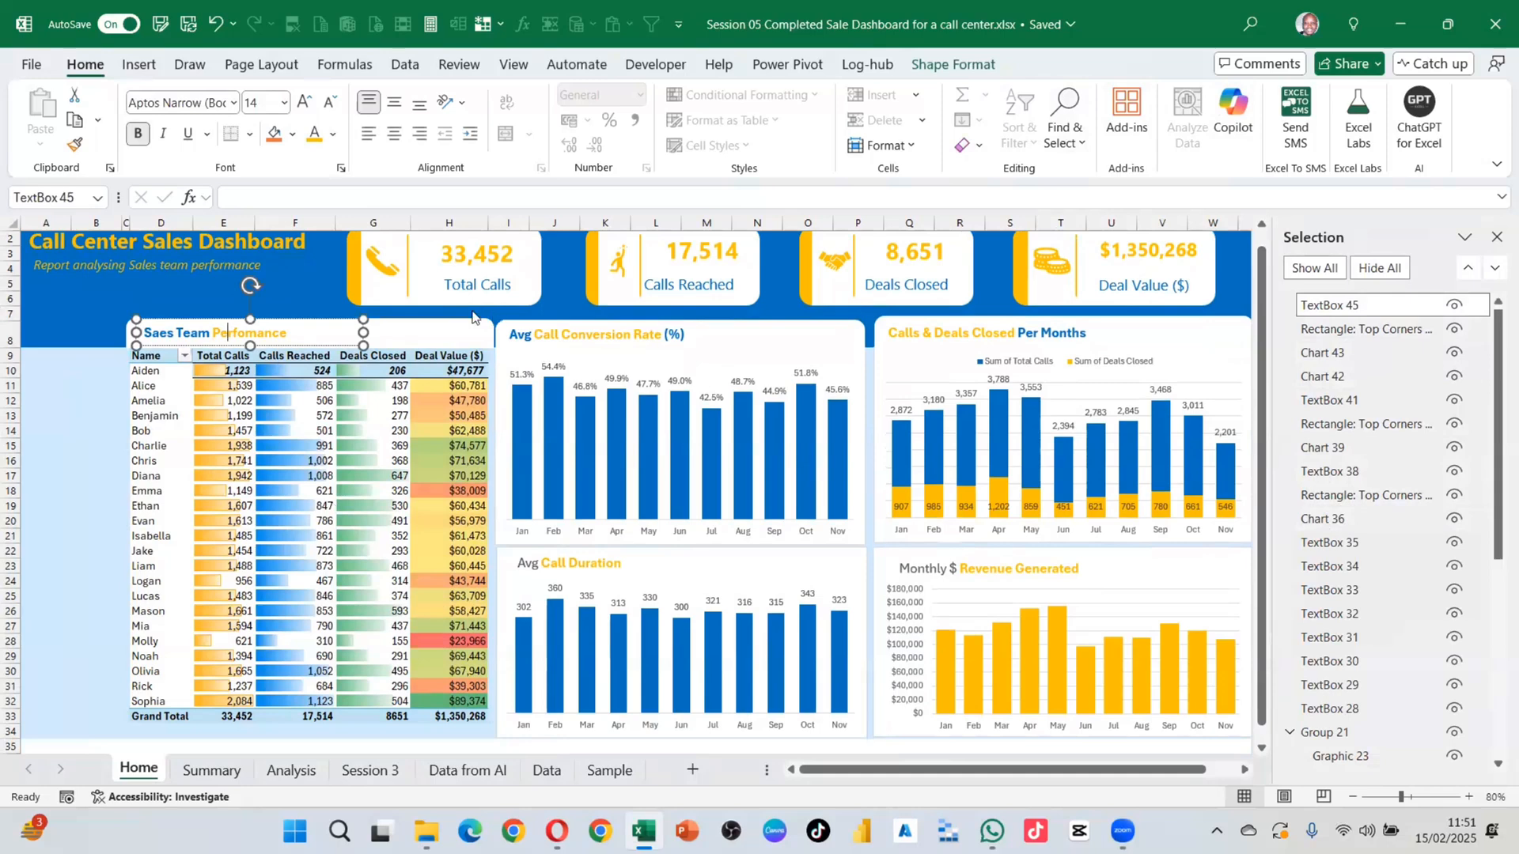
drag(461, 319, 986, 827)
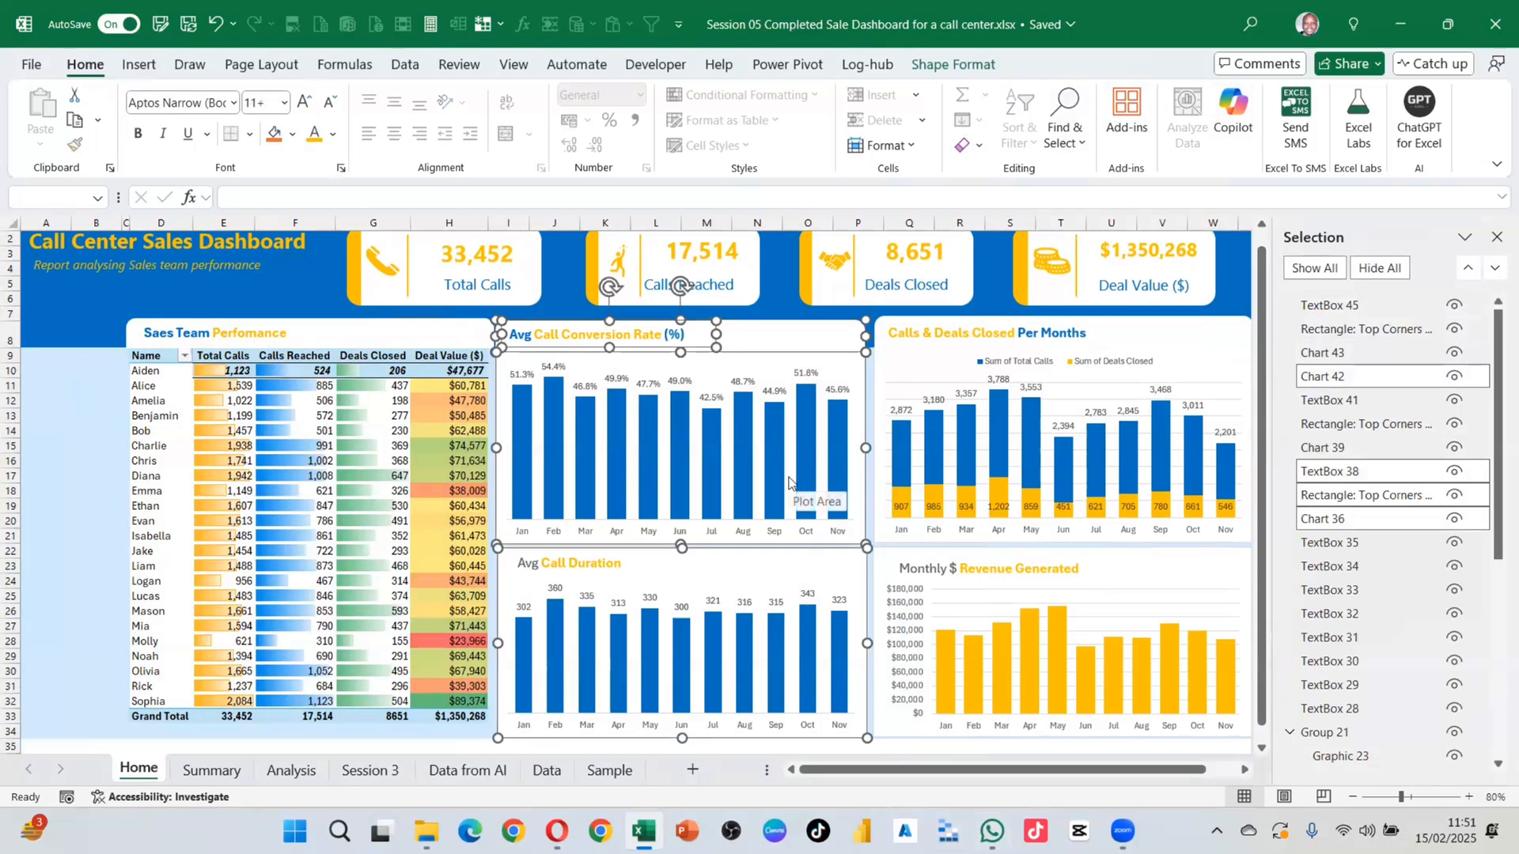
key(Delete)
scroll(786, 375, up, 1)
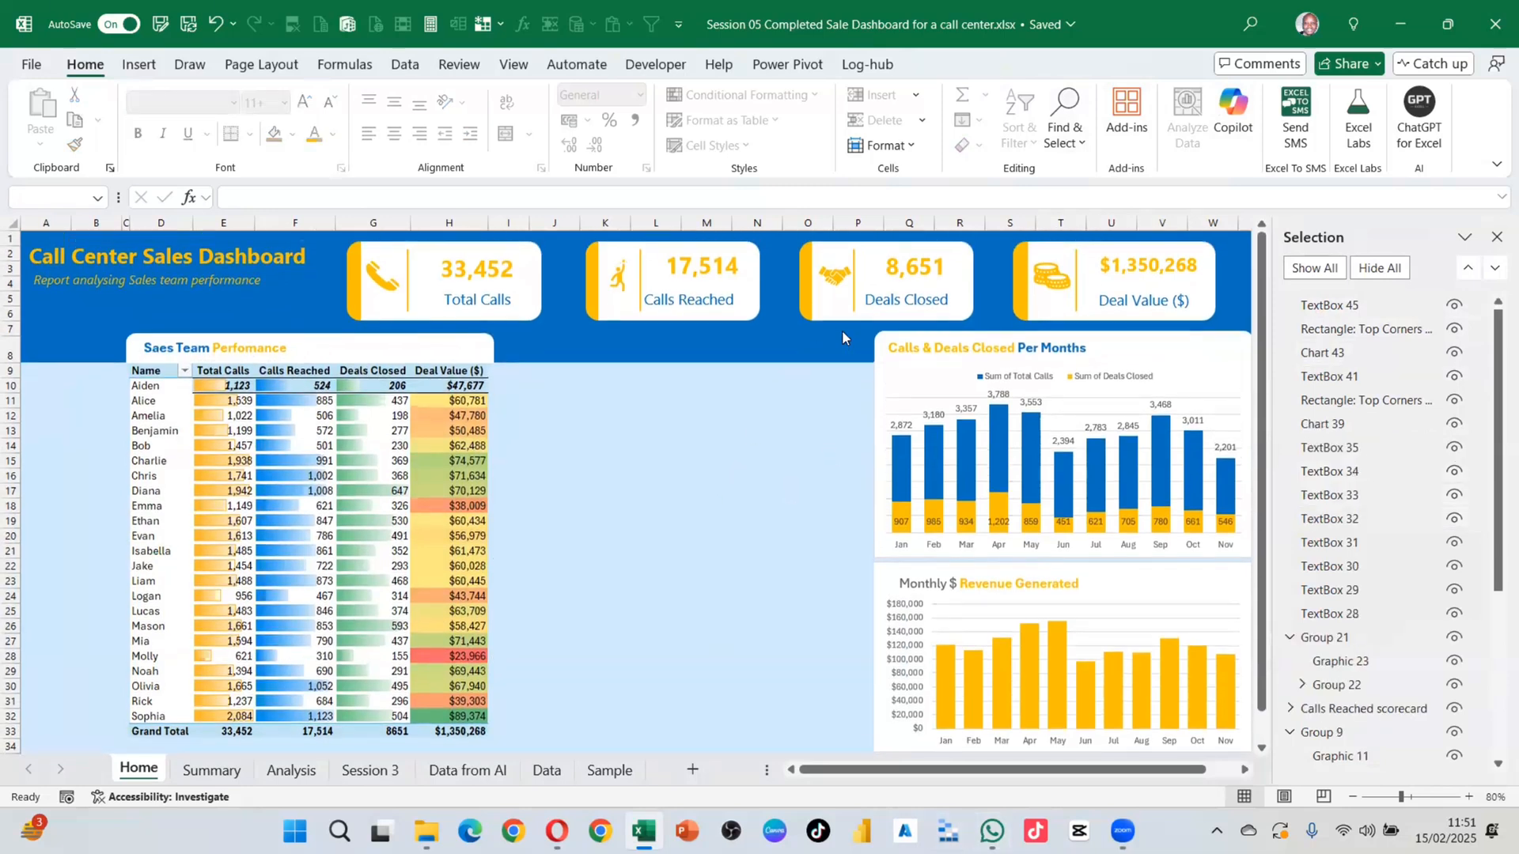
drag(842, 330, 1295, 781)
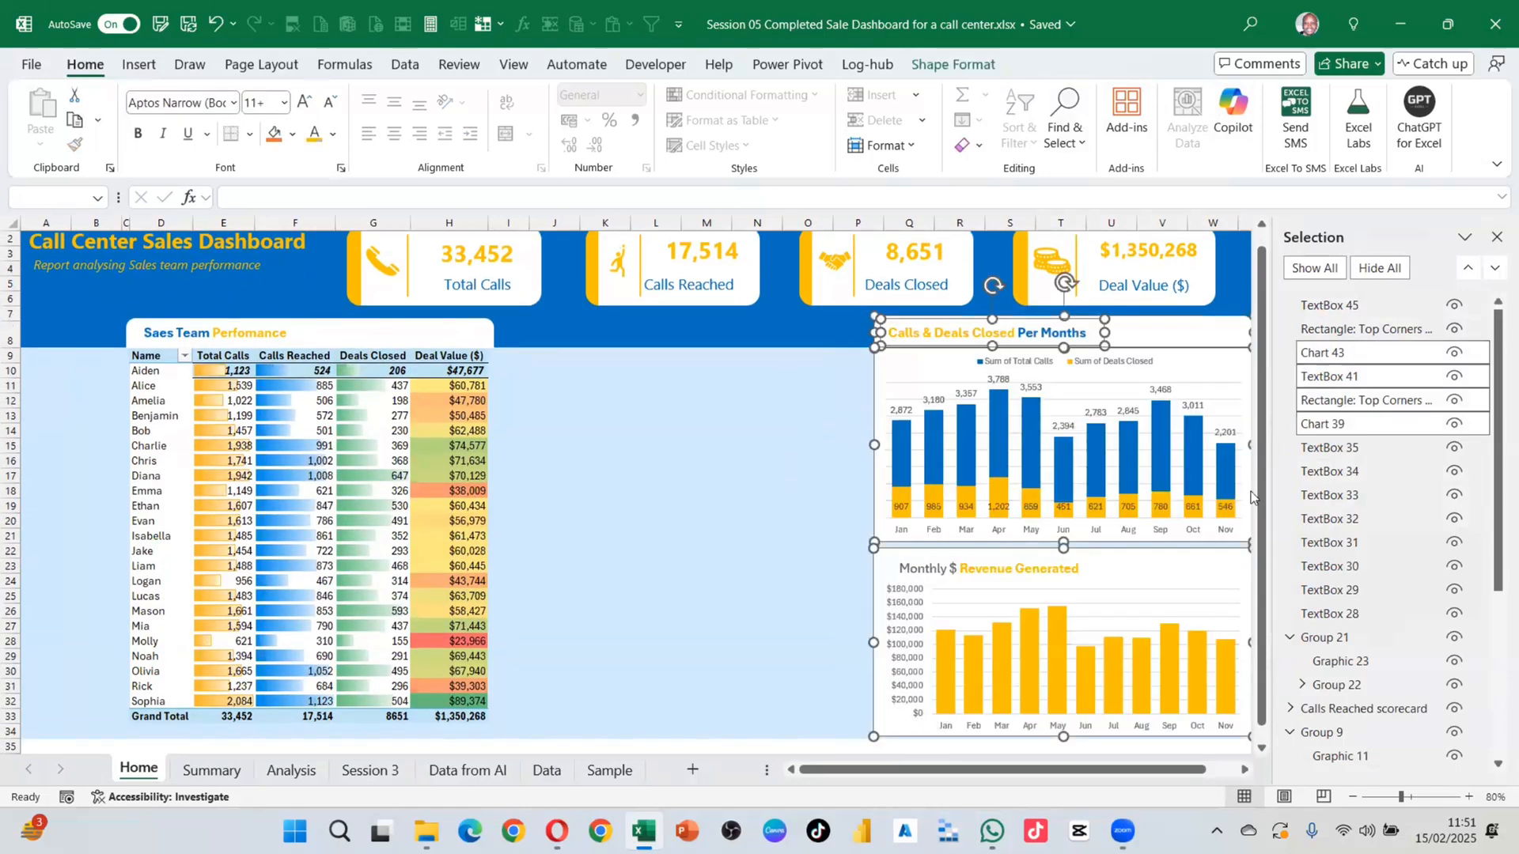
key(Delete)
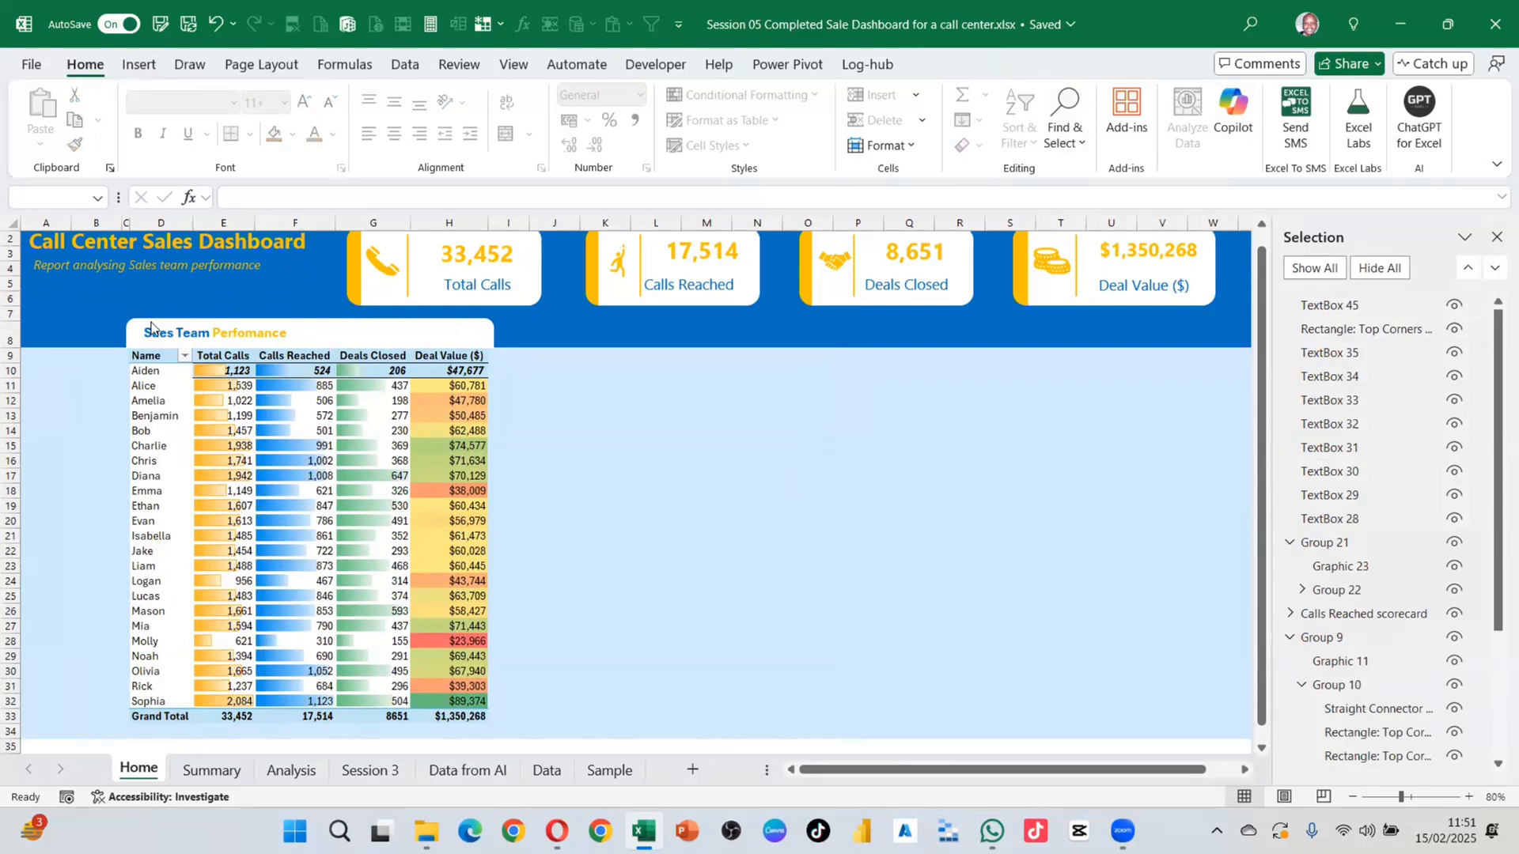
Step: Remove the shapes forming the 'Saes Team Perfomance' title above the sales table
drag(96, 309, 567, 411)
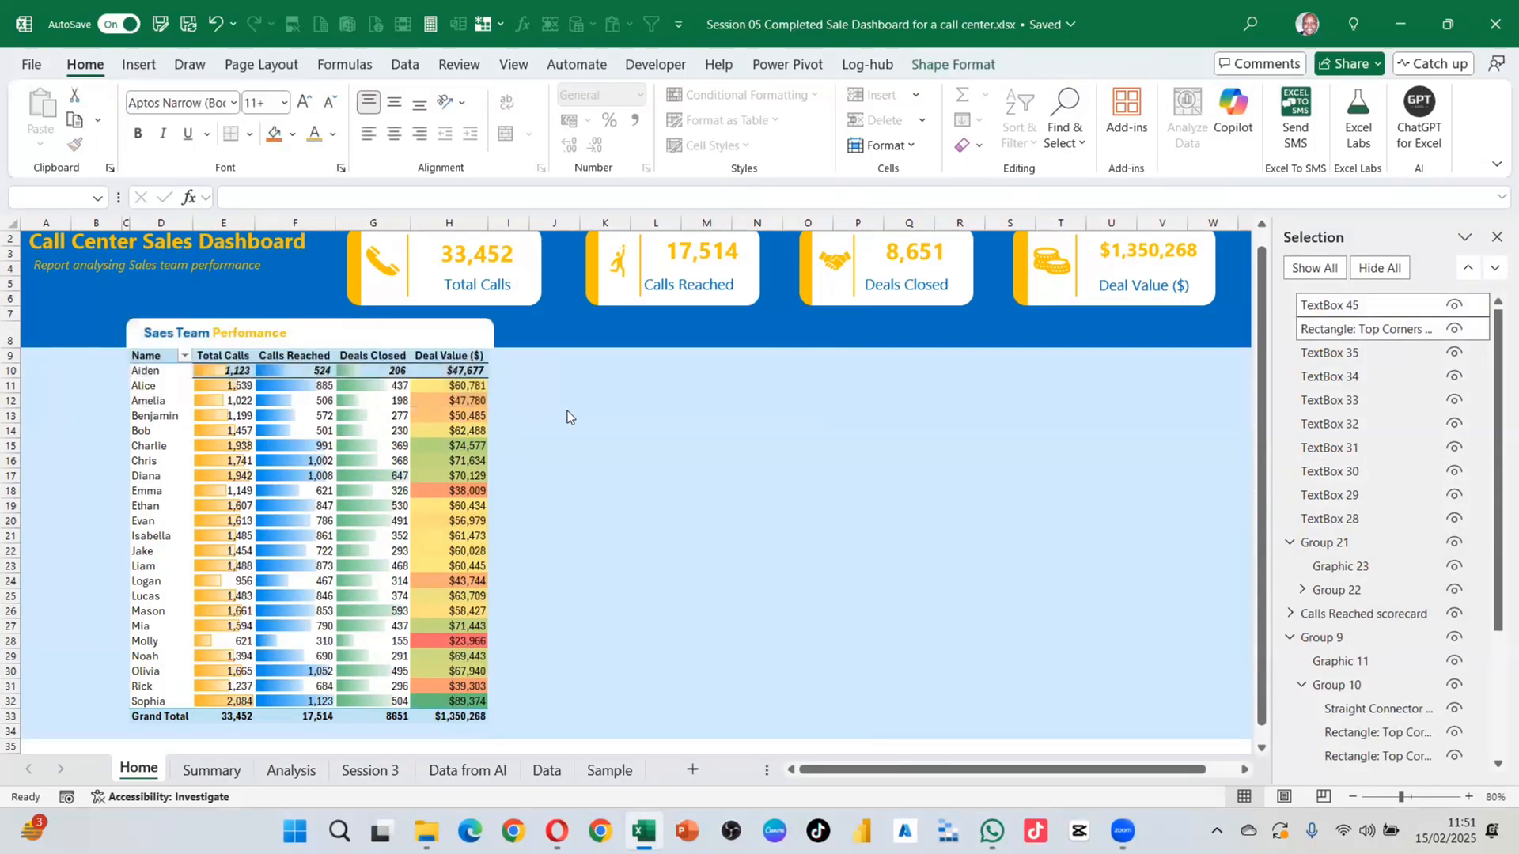
key(Delete)
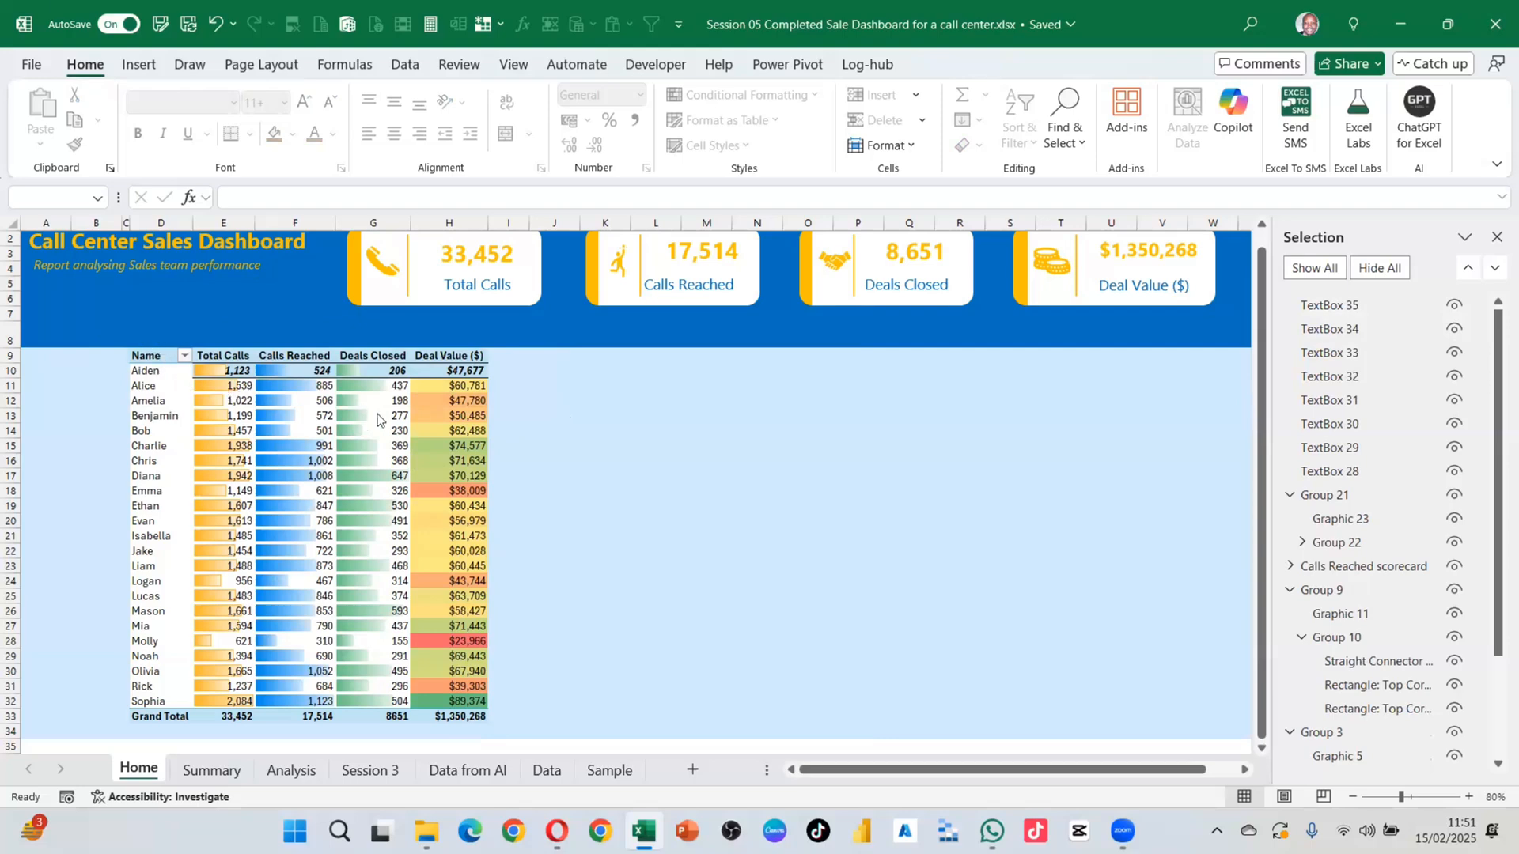
scroll(405, 461, up, 1)
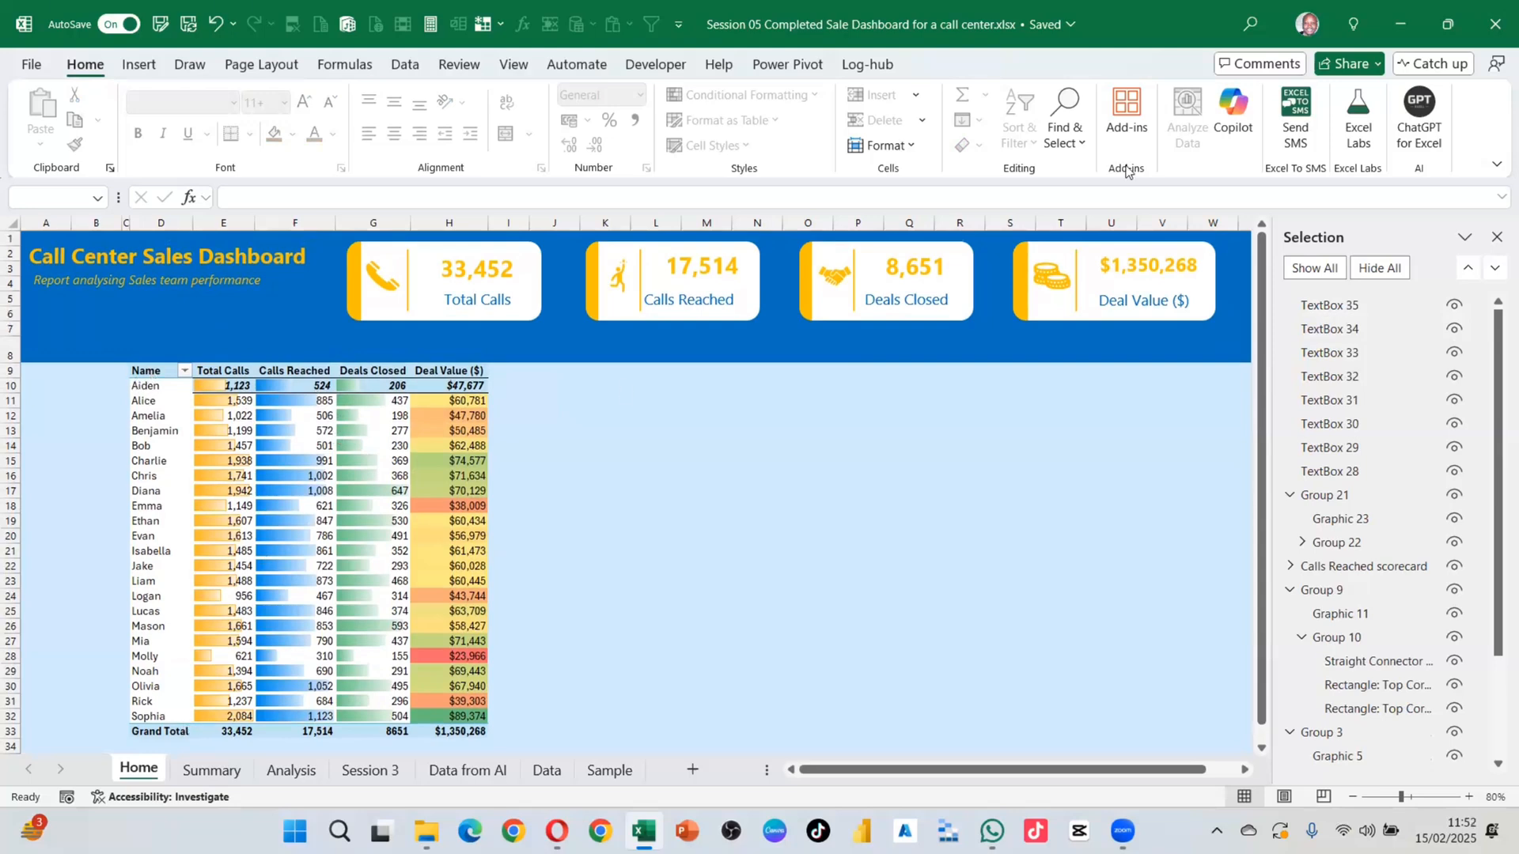
click(1091, 152)
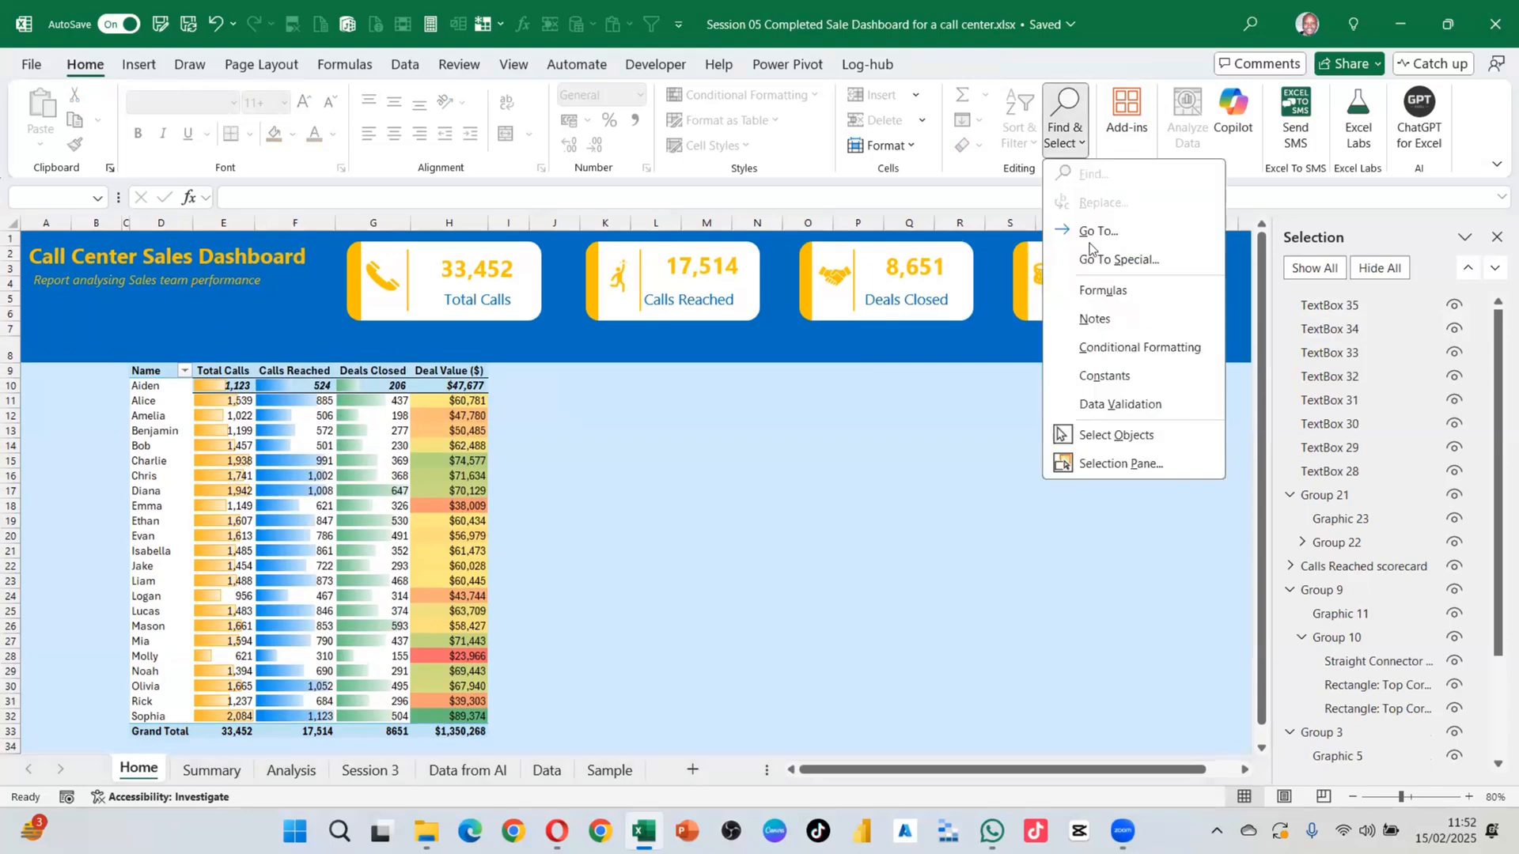
Step: Turn off Select Objects and delete the sales pivot table range C8:H34
click(1115, 437)
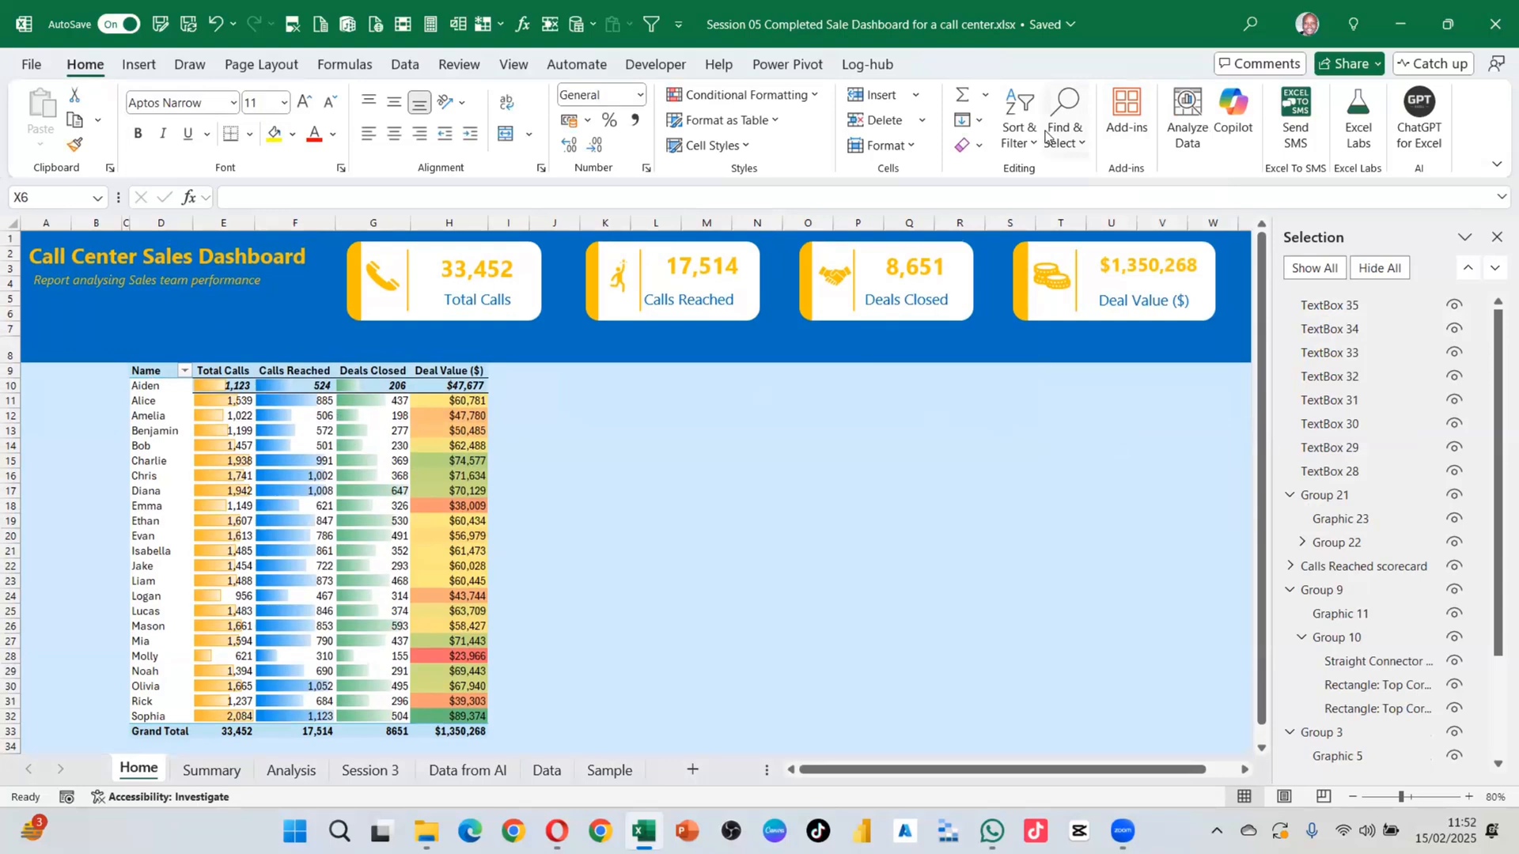
click(656, 371)
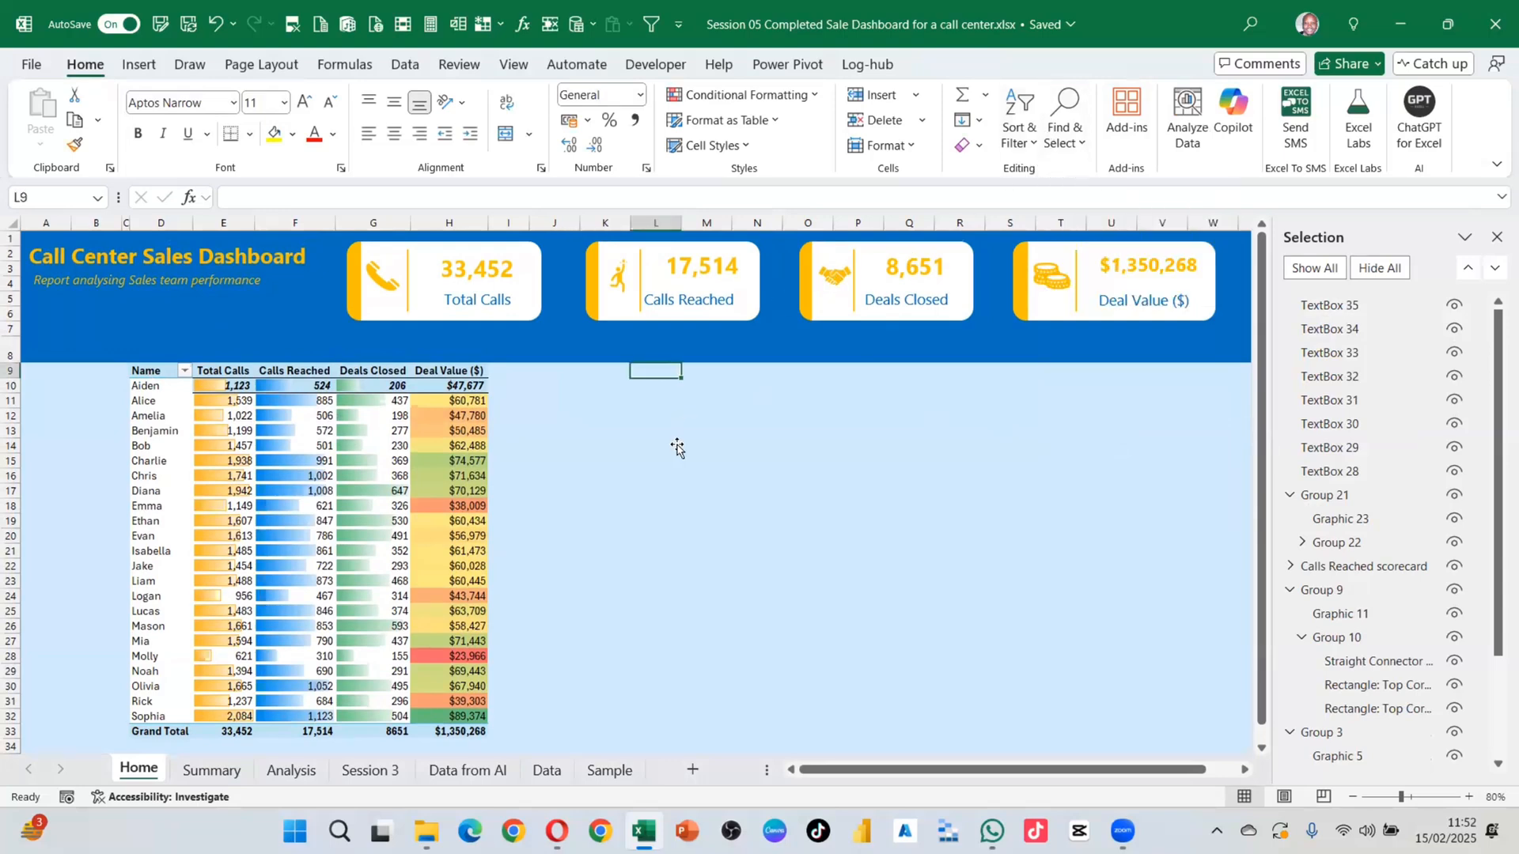
click(554, 480)
click(614, 387)
click(797, 442)
click(776, 519)
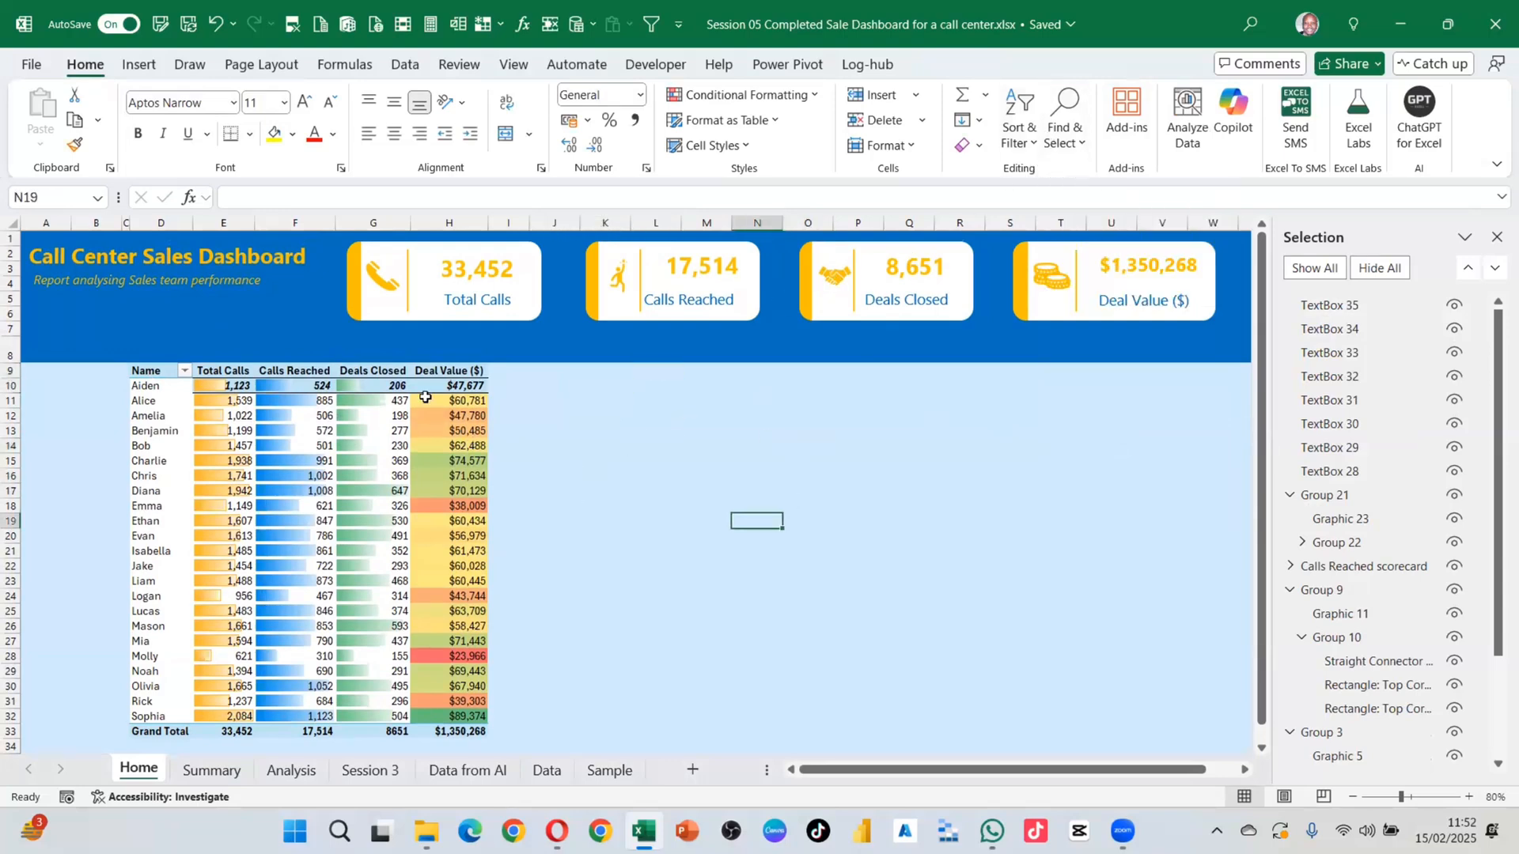
click(425, 397)
click(155, 374)
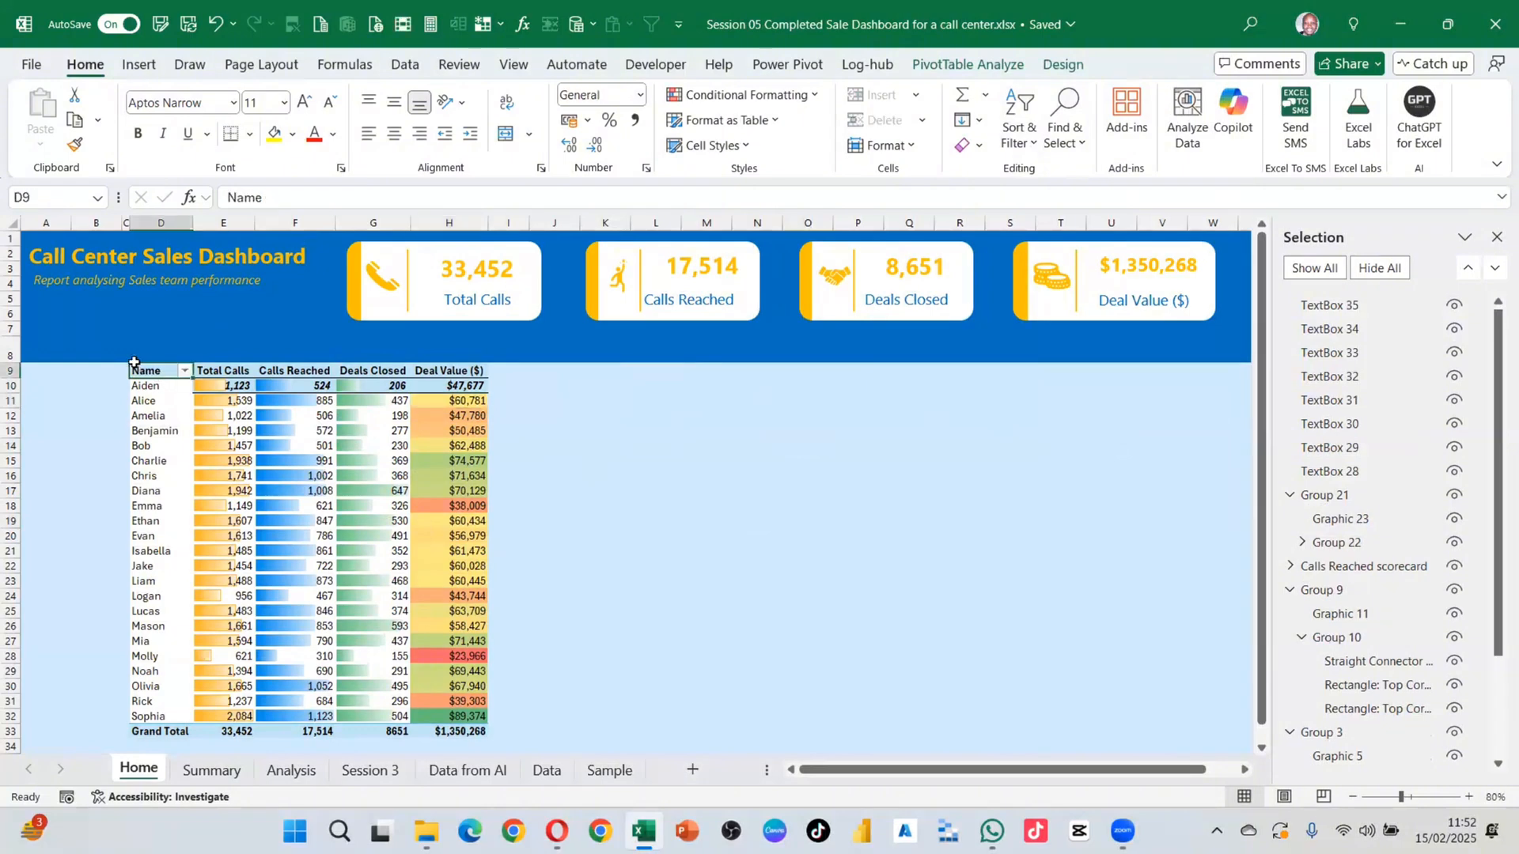
drag(126, 348, 472, 748)
key(Delete)
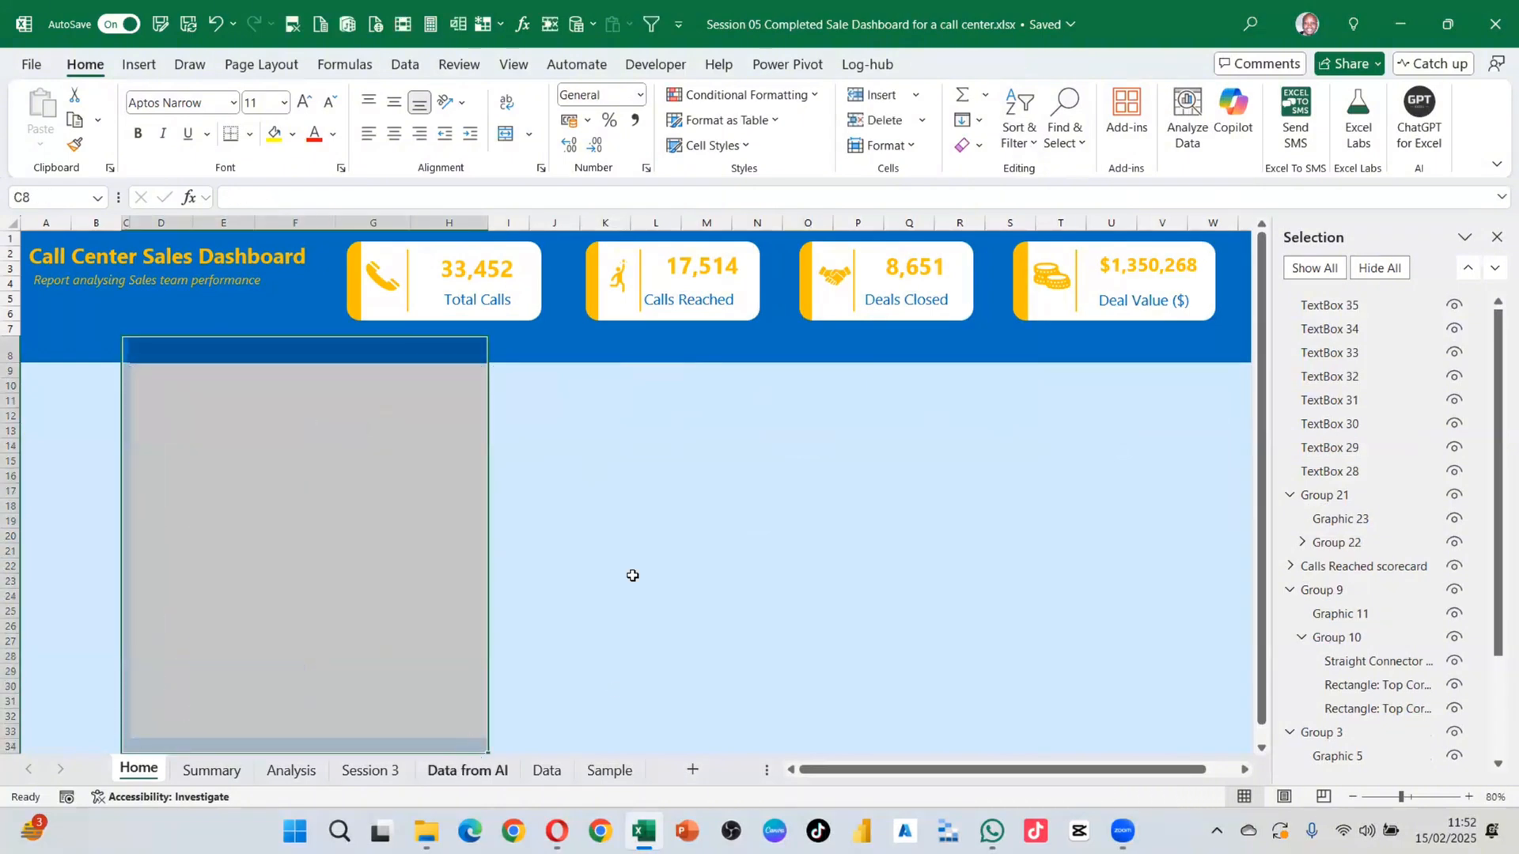
Step: Fill column B's light-blue cells from row 9 down across to column I
click(593, 477)
click(87, 371)
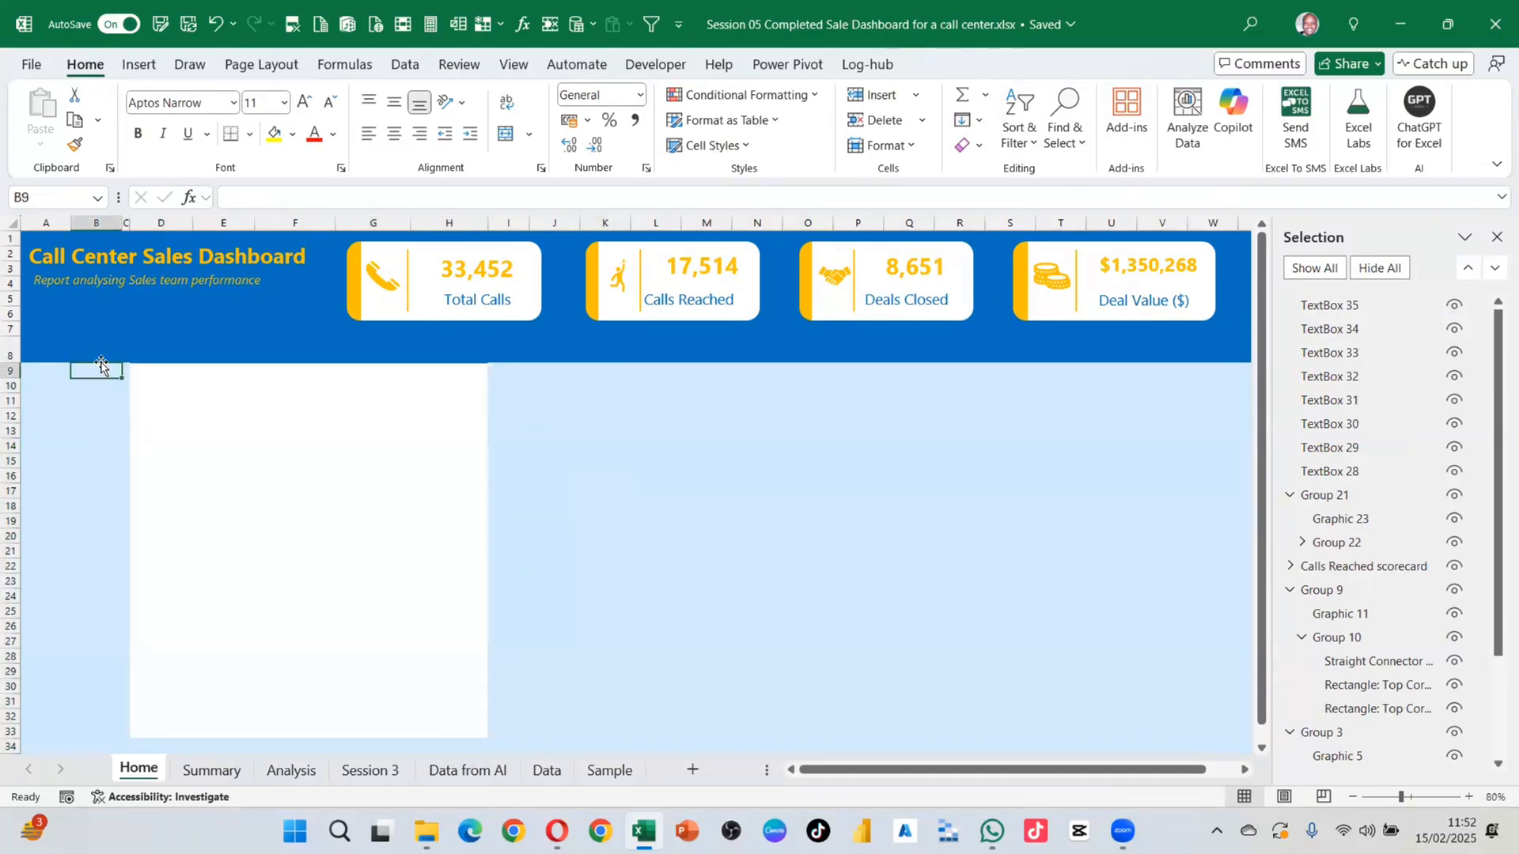
drag(93, 372, 549, 725)
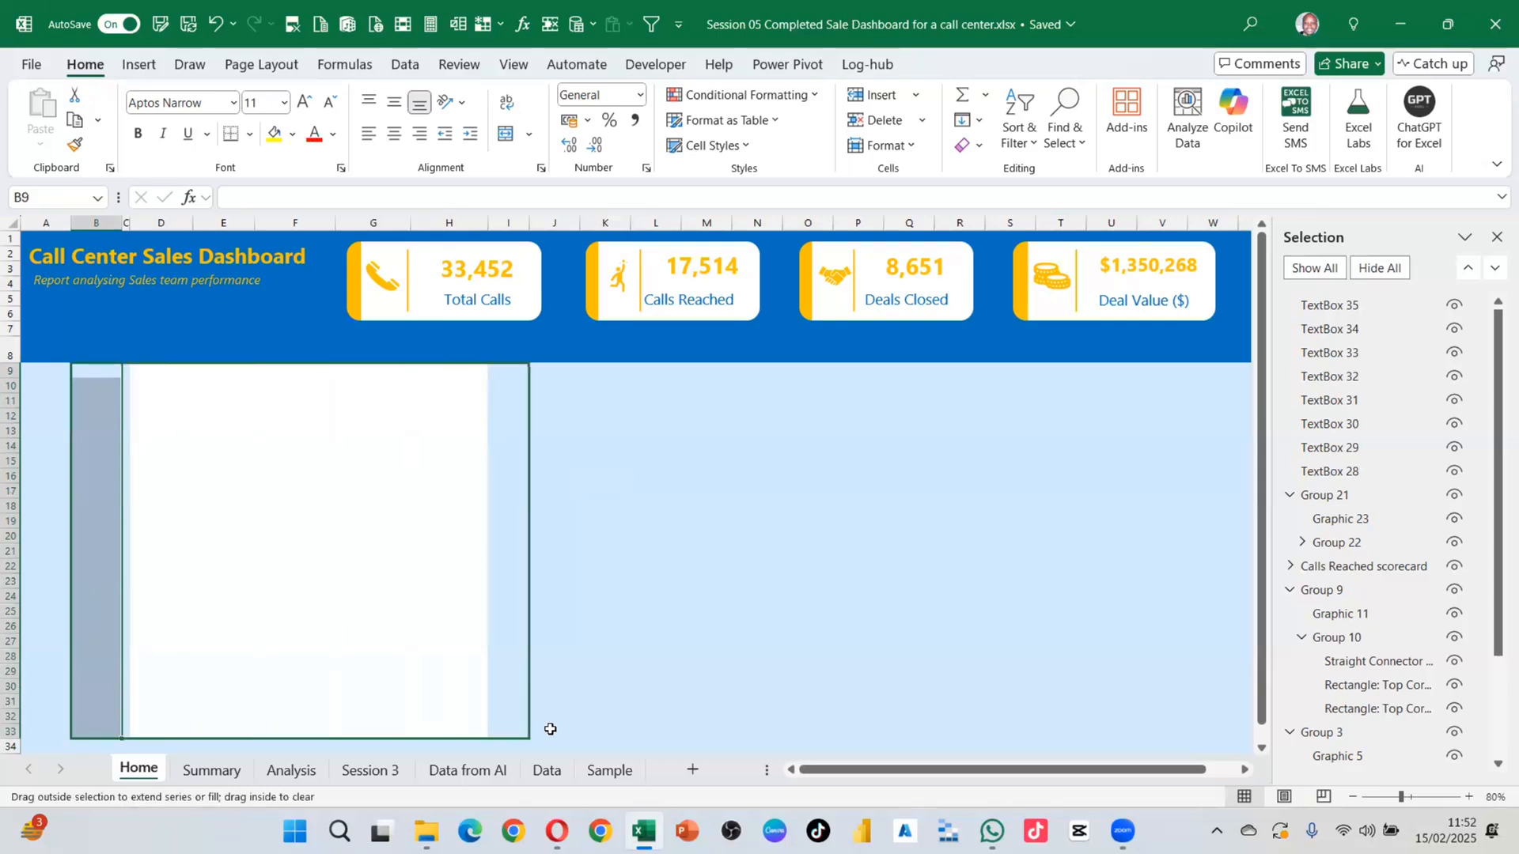
click(658, 530)
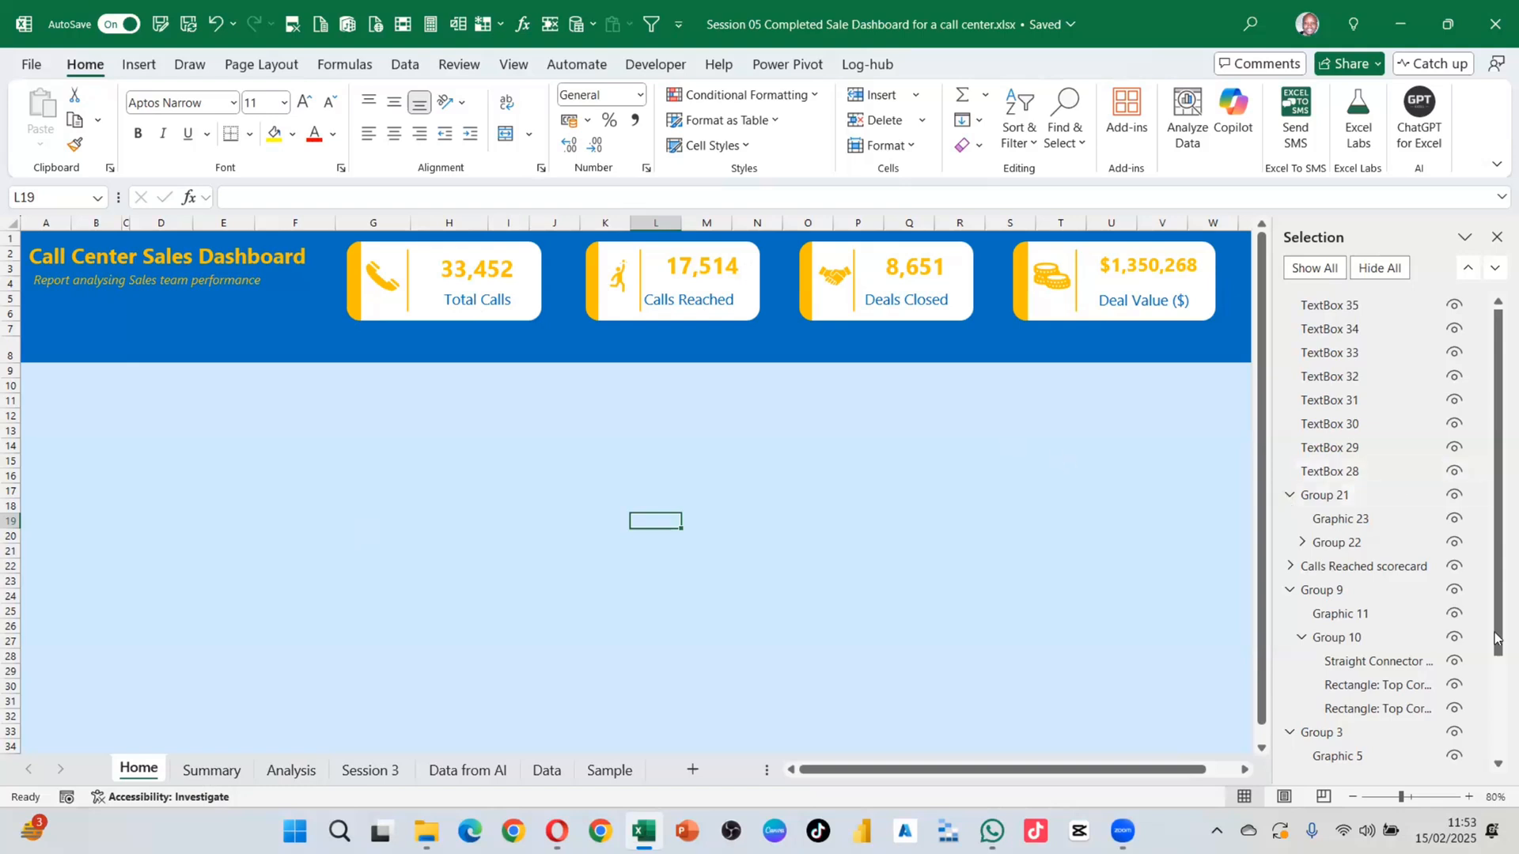
click(443, 353)
Step: Make rows 8–17 much taller so the dark blue band extends below the KPI cards
drag(9, 353, 8, 484)
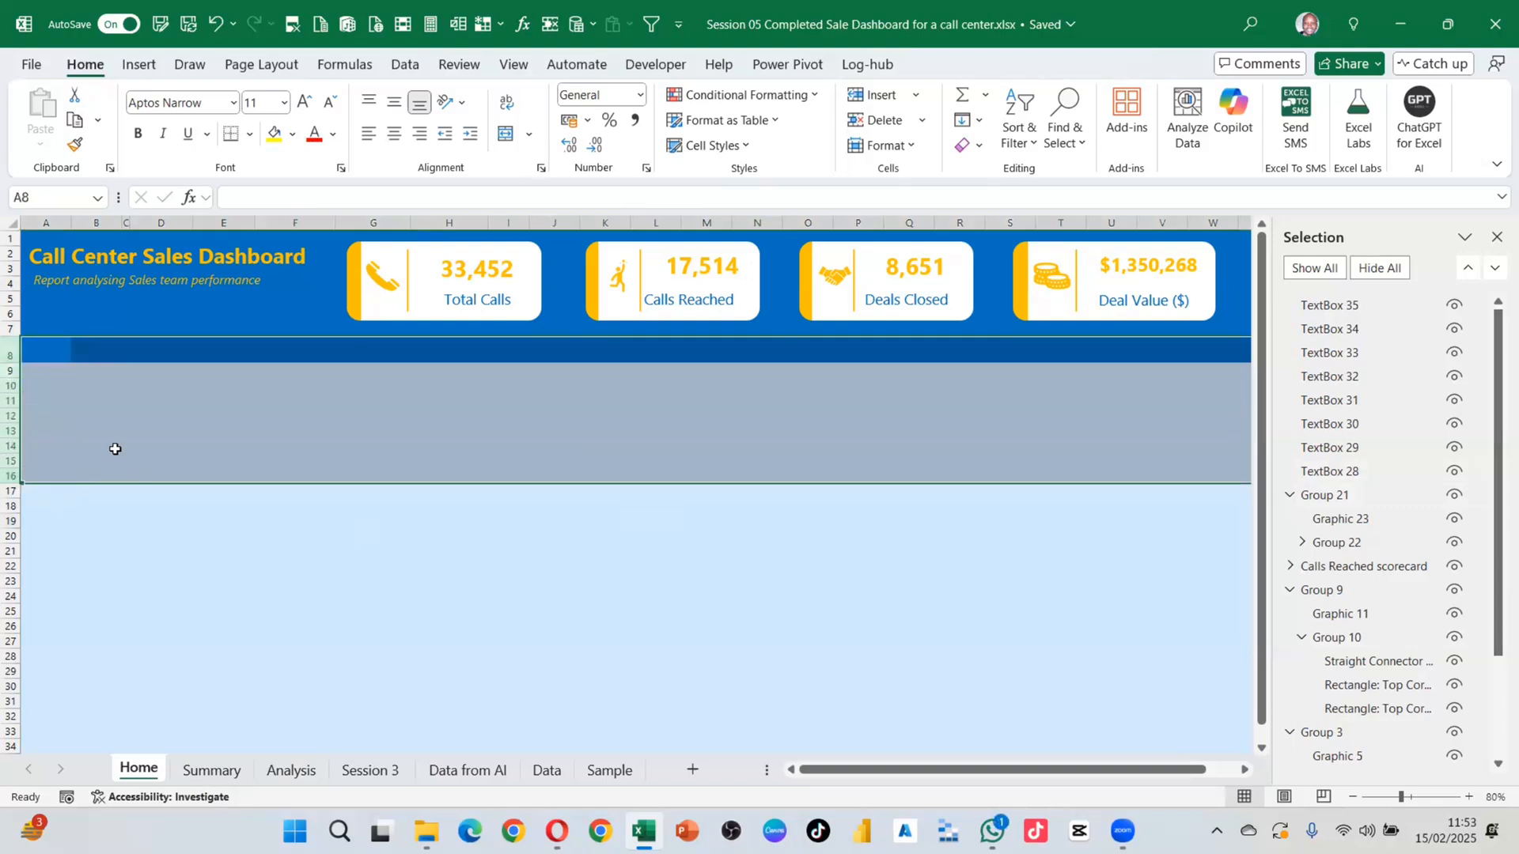
click(100, 401)
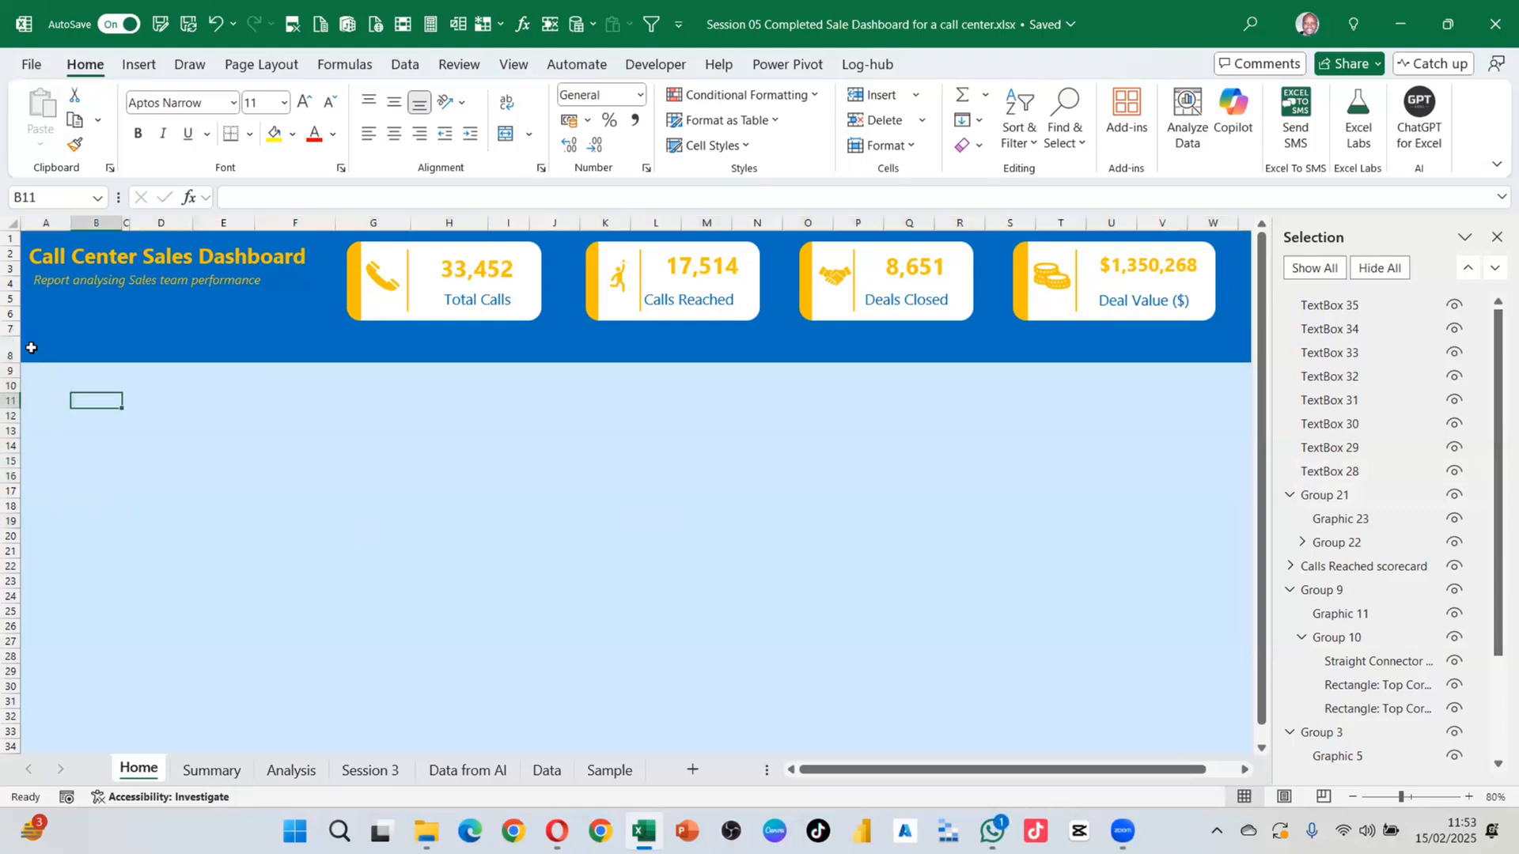
drag(10, 352, 290, 513)
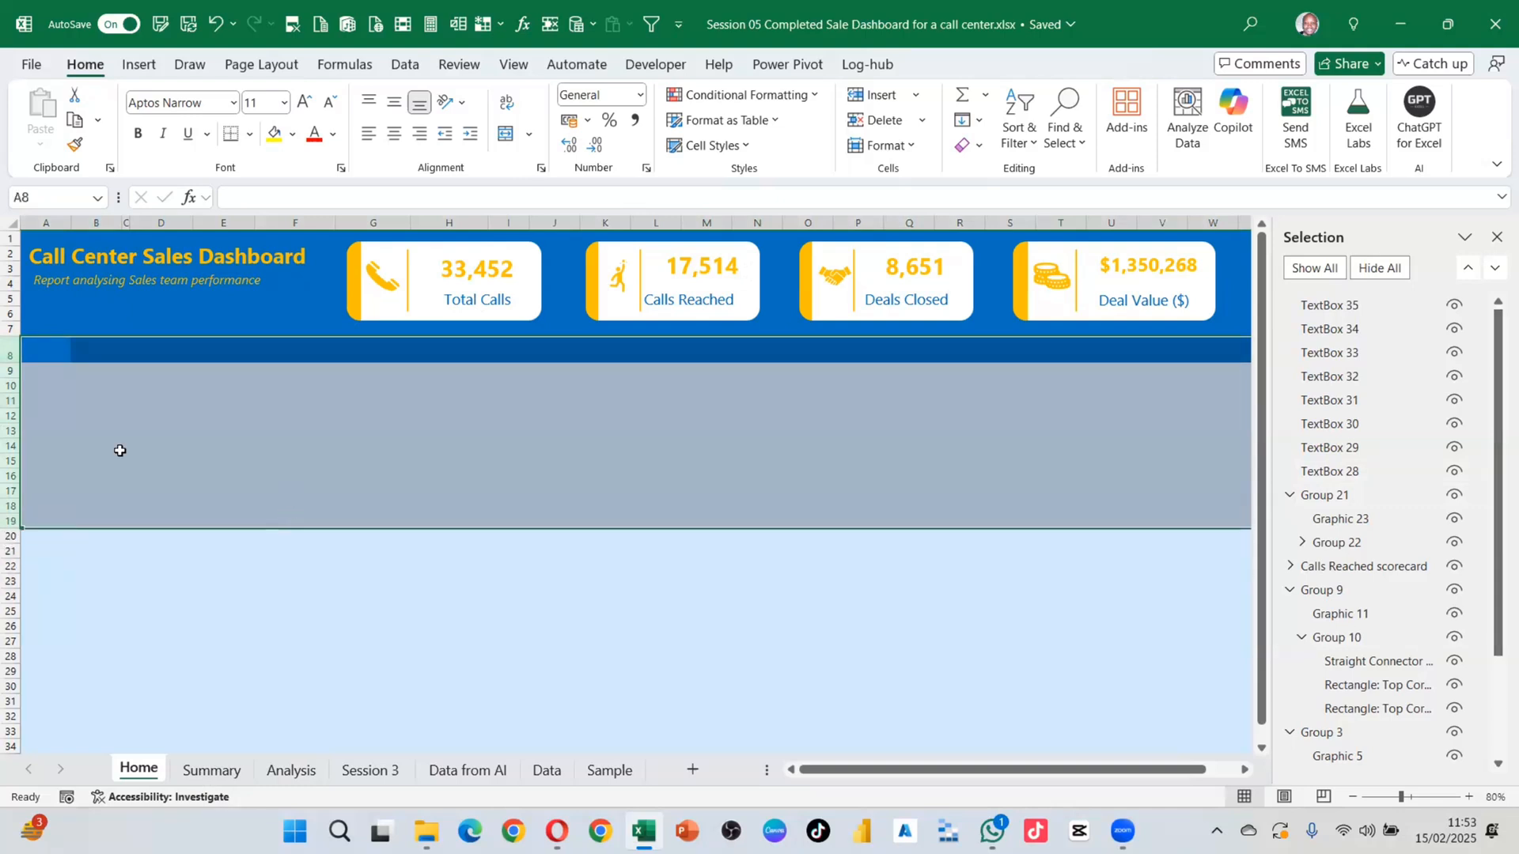
click(120, 448)
drag(11, 353, 220, 512)
click(311, 529)
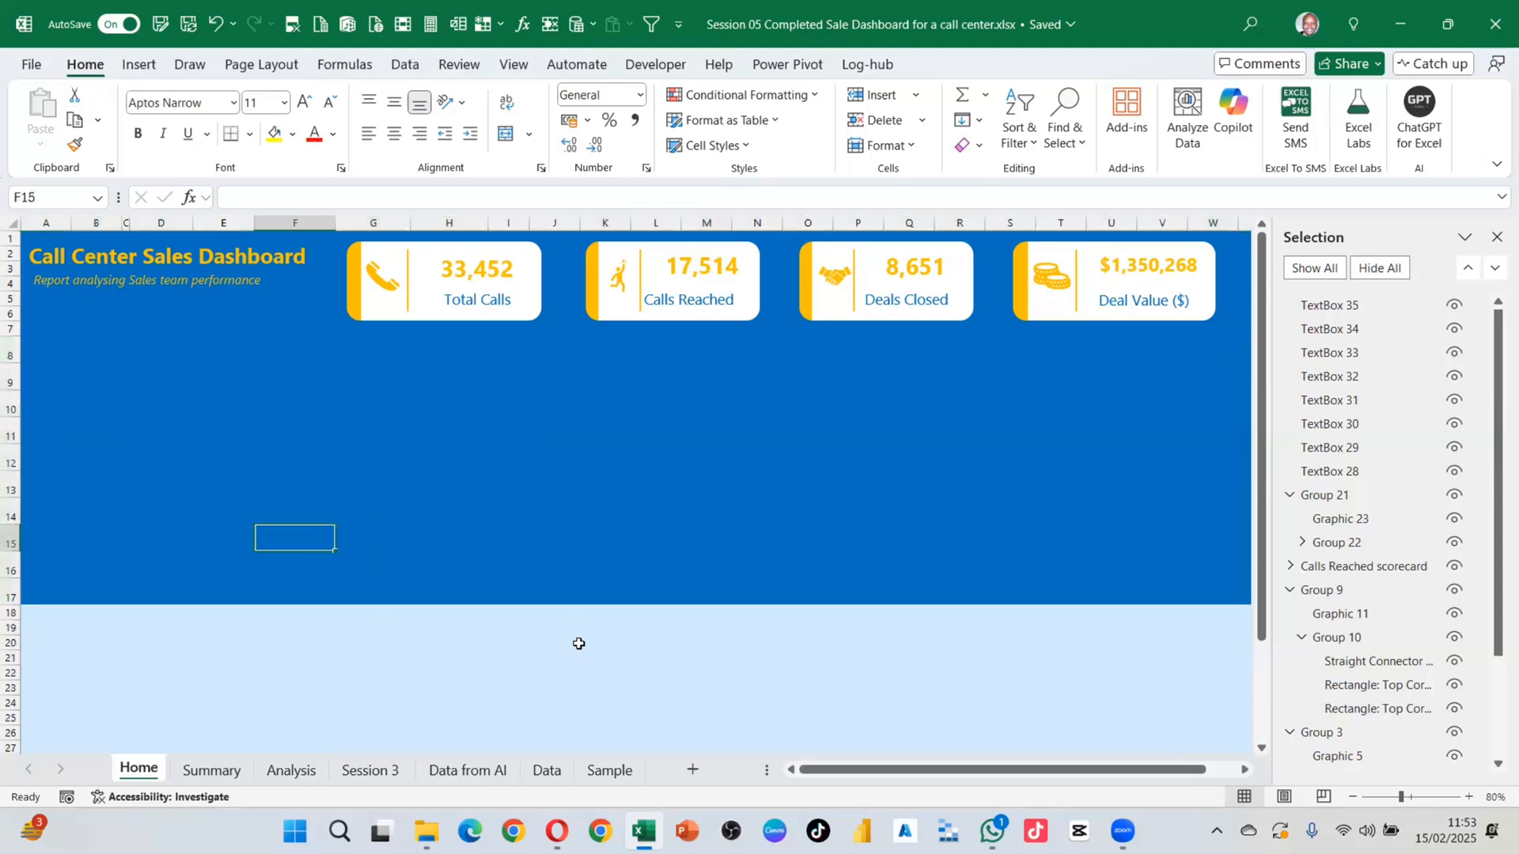
Step: Switch on object-only selection mode with Select Objects
click(383, 315)
click(935, 299)
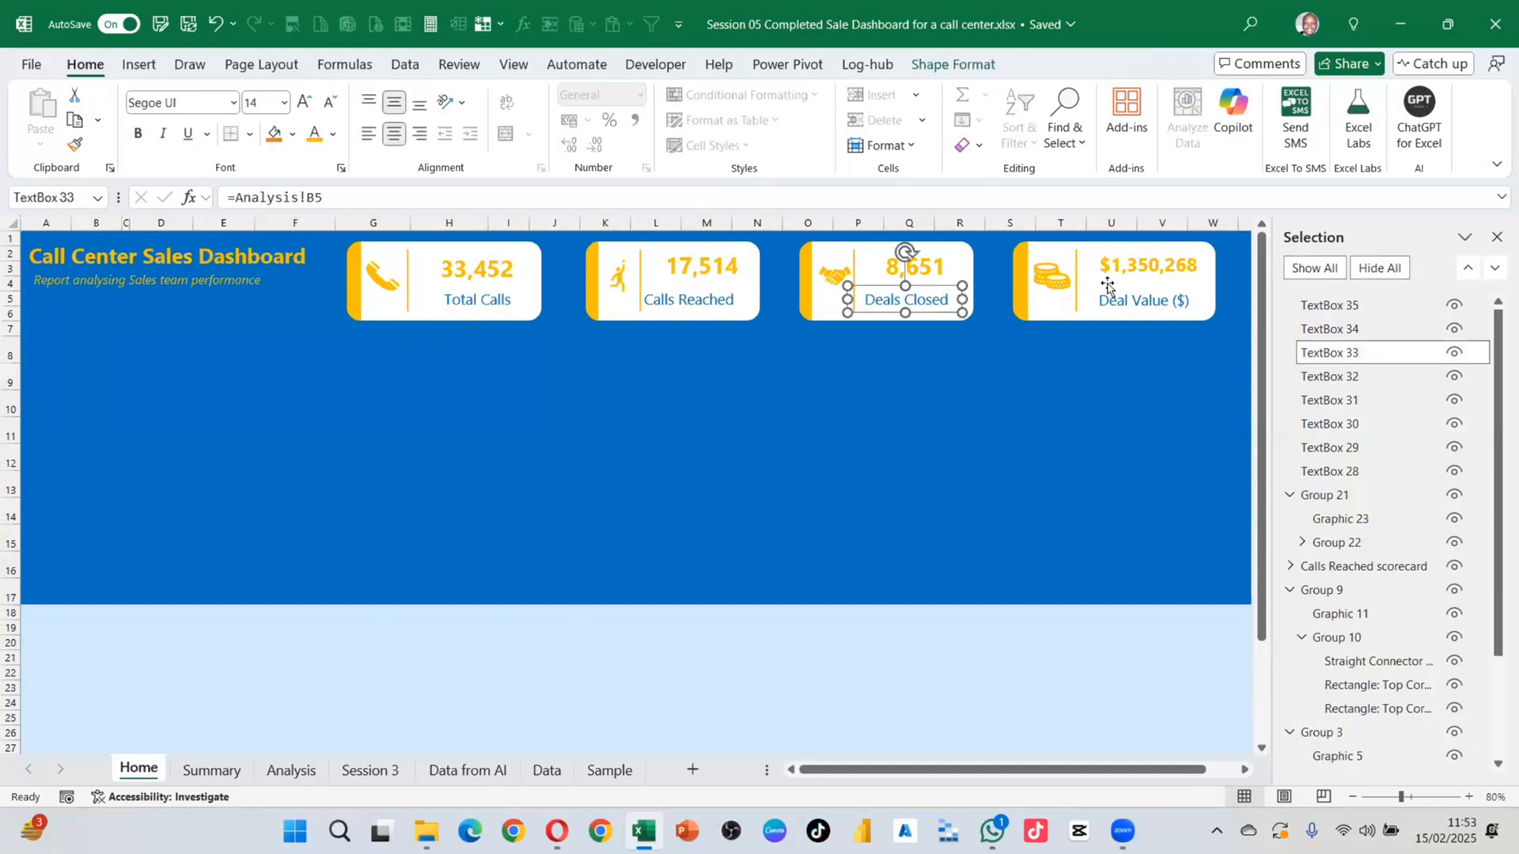
scroll(973, 472, down, 1)
scroll(973, 472, up, 1)
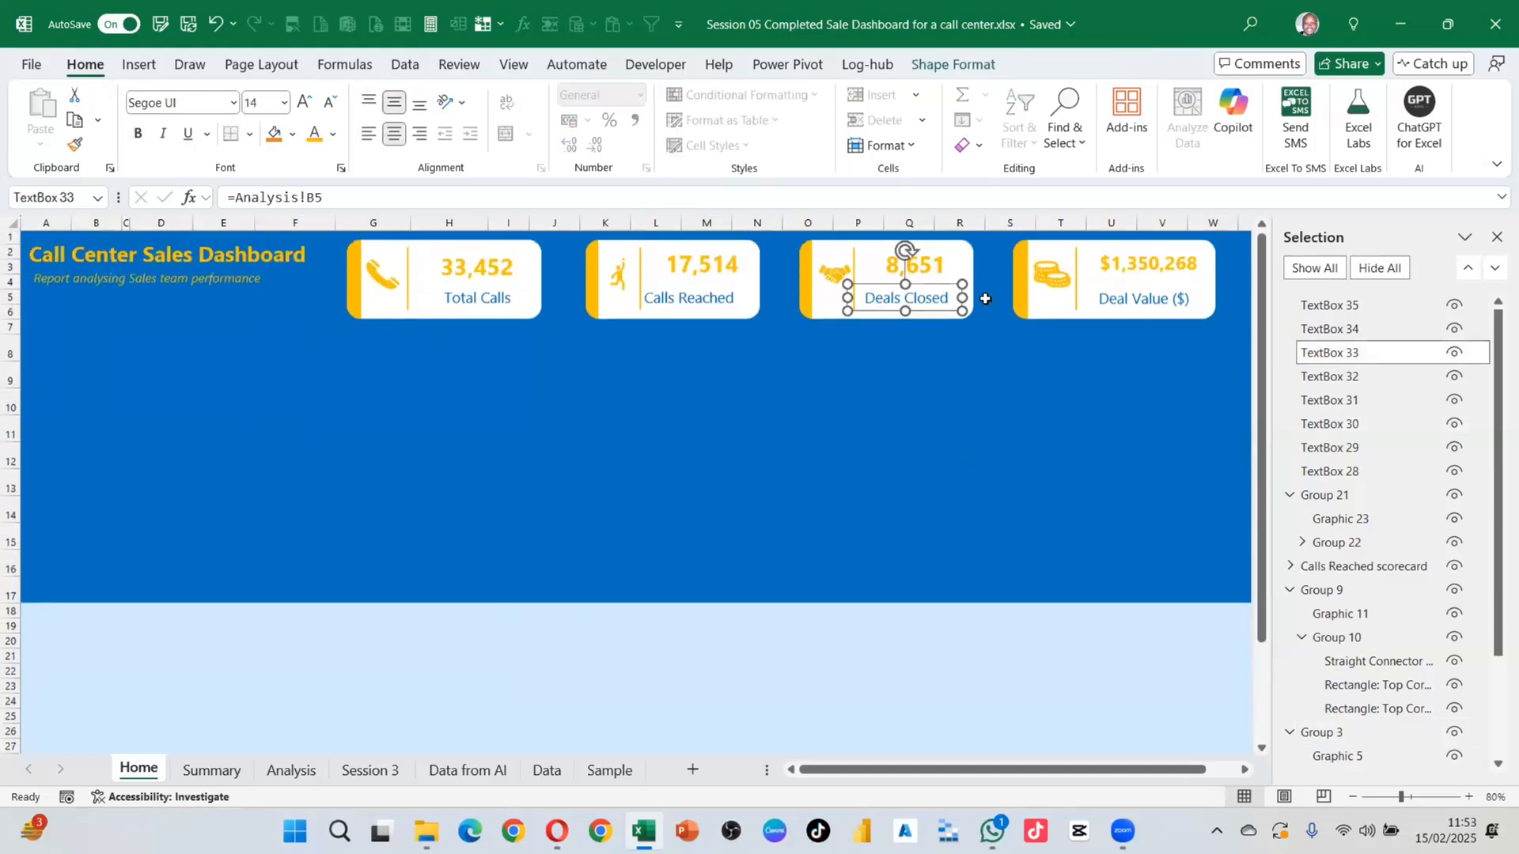
click(1027, 464)
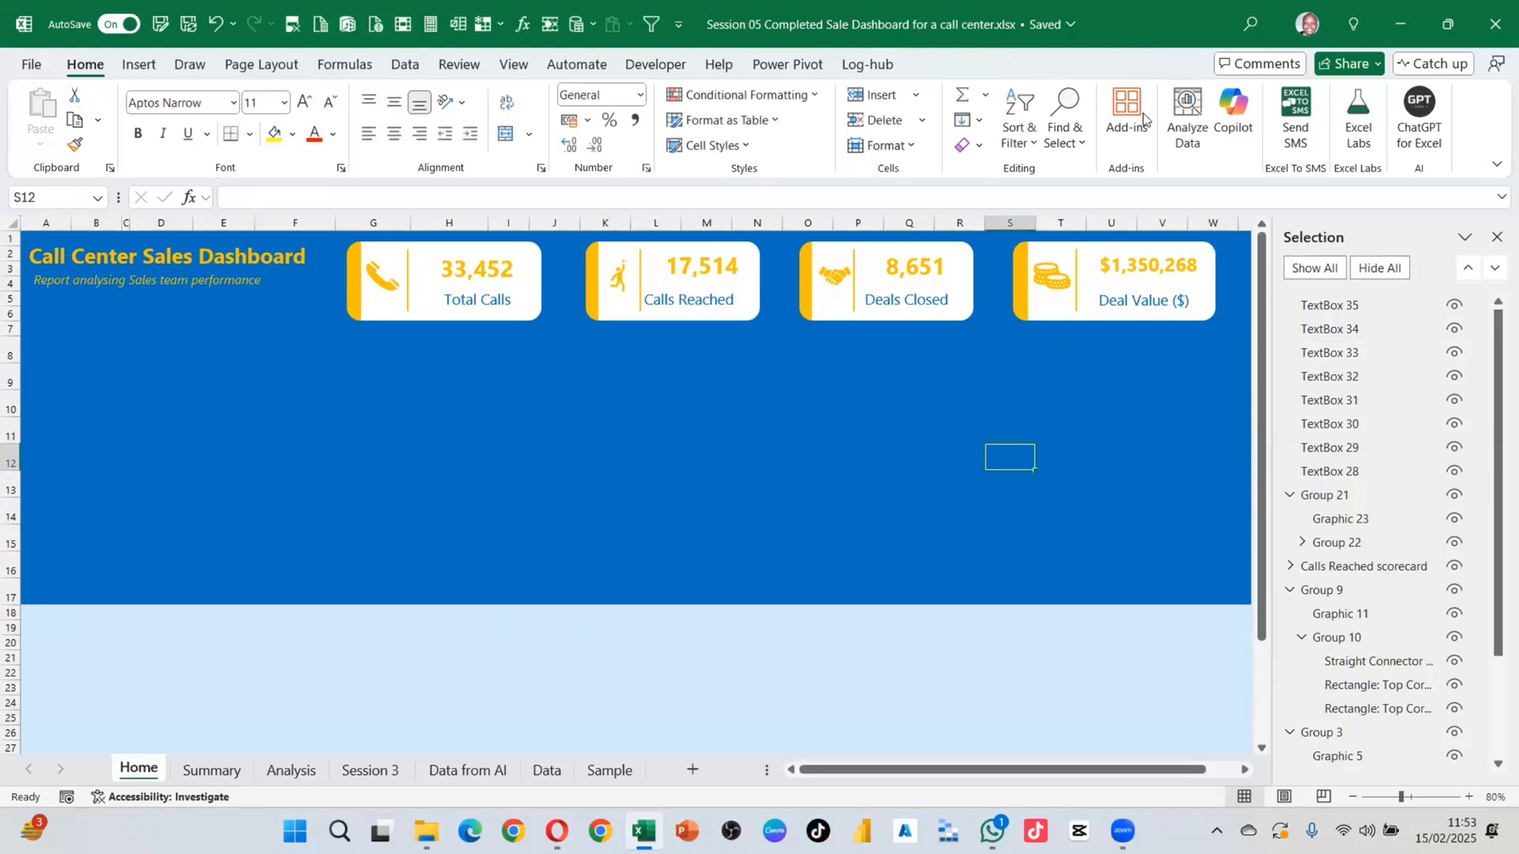
click(1076, 141)
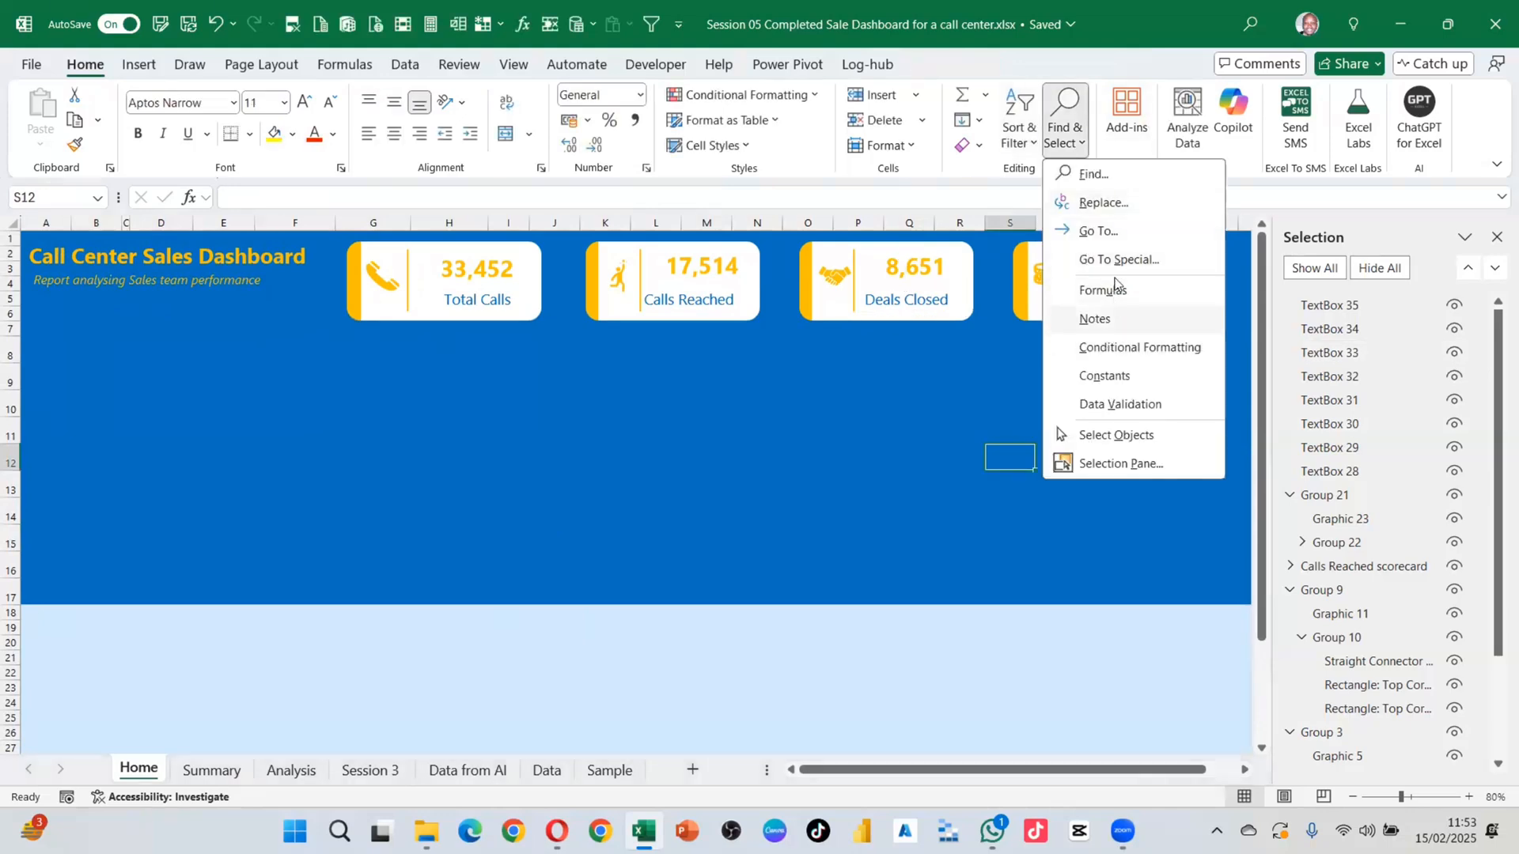
click(1115, 435)
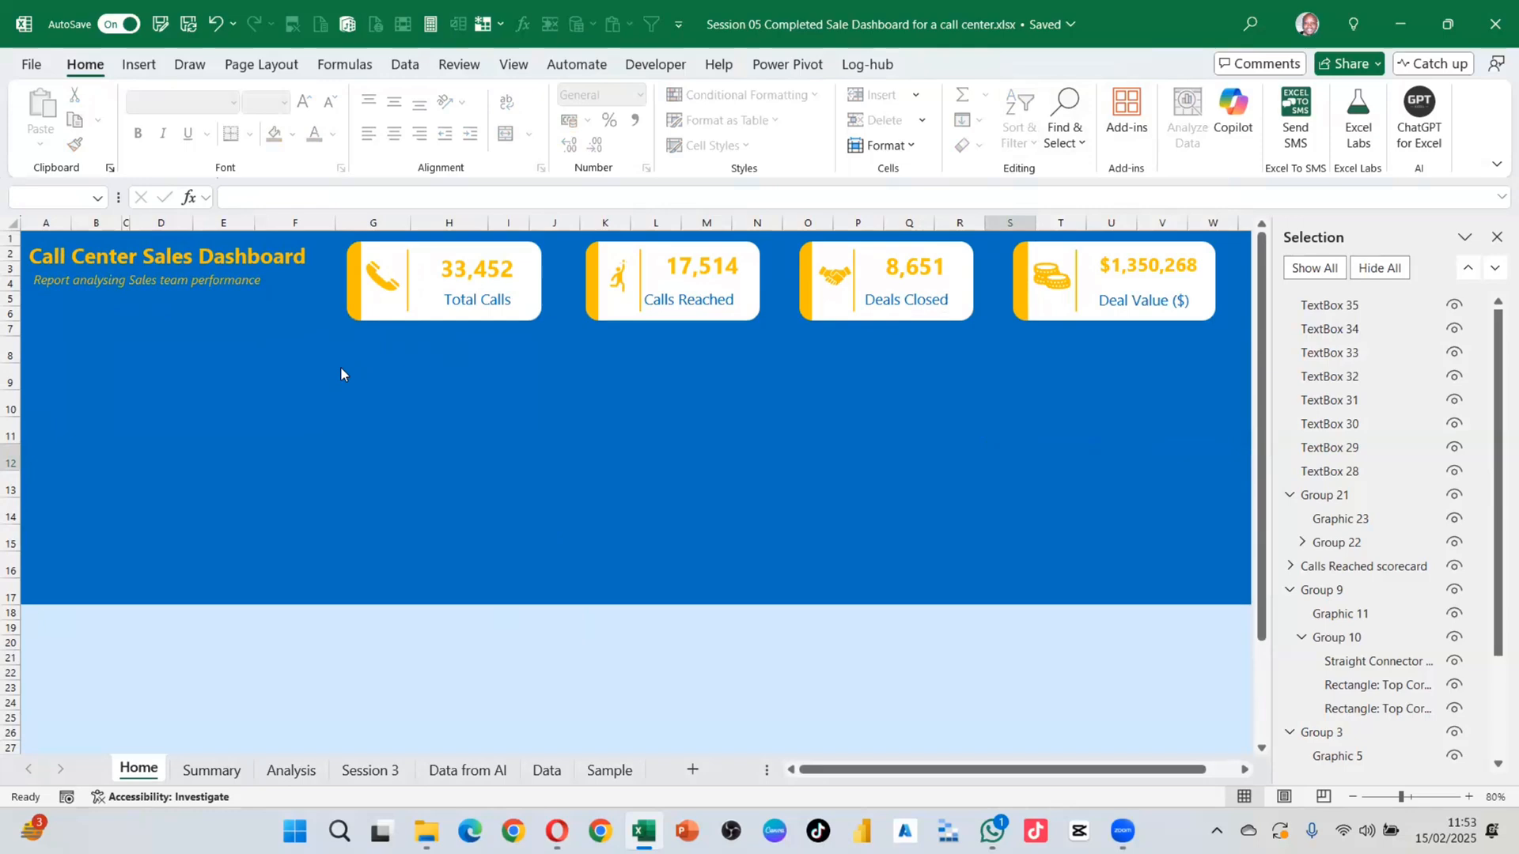
Step: Nudge all four KPI cards down into the taller band and slightly left
drag(292, 371, 1248, 186)
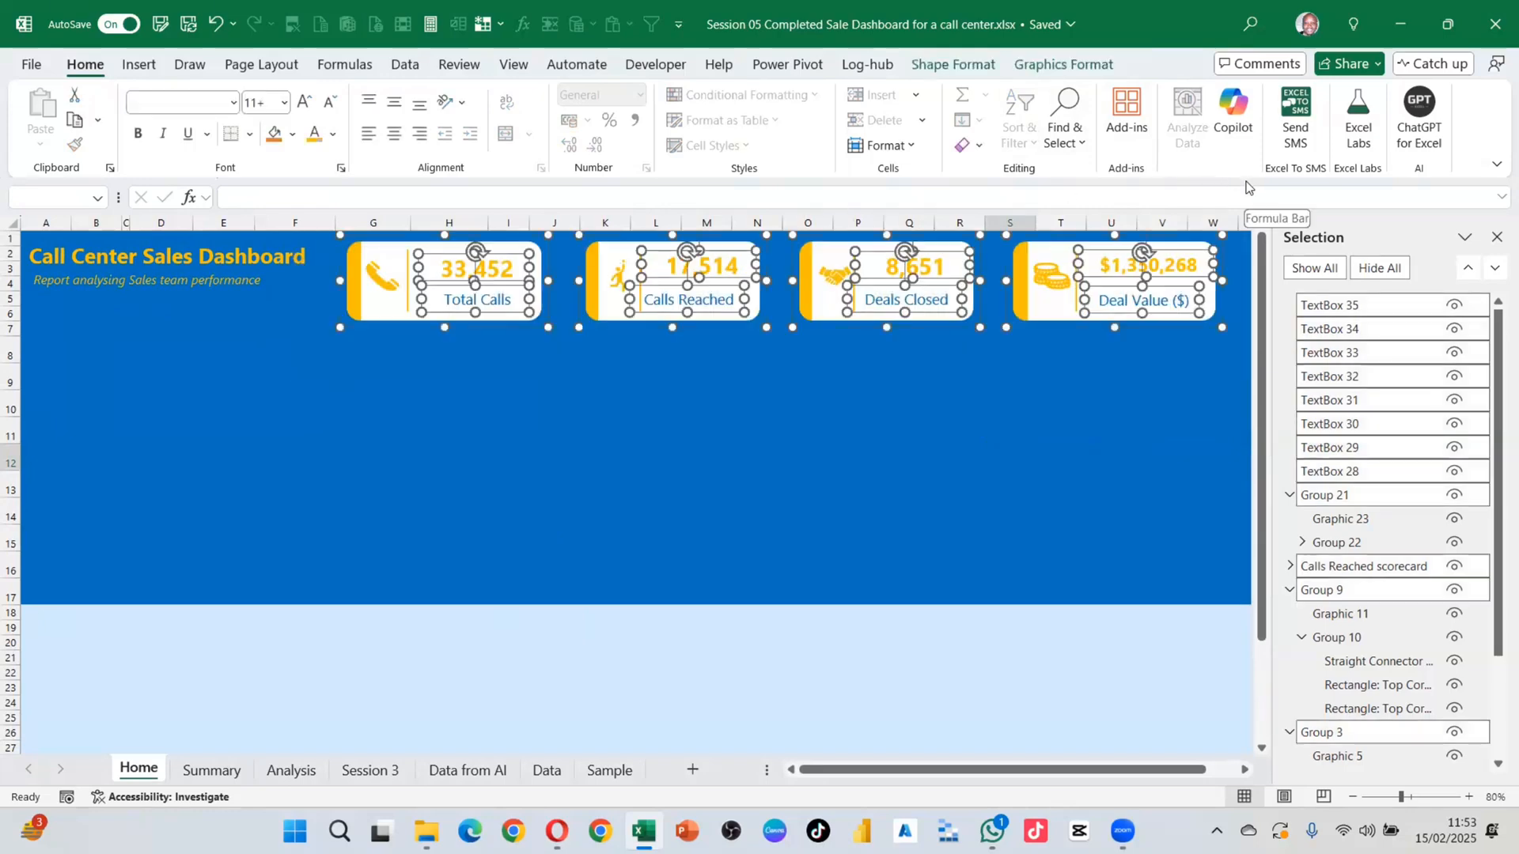
key(Down)
key(Down)
key(Down)
key(Down)
key(Down)
key(Down)
key(Down)
key(Down)
key(Down)
key(Down)
key(Down)
key(Down)
key(Down)
key(Down)
key(Down)
key(Down)
key(Down)
key(Down)
key(Down)
key(Down)
key(Down)
key(Down)
key(Down)
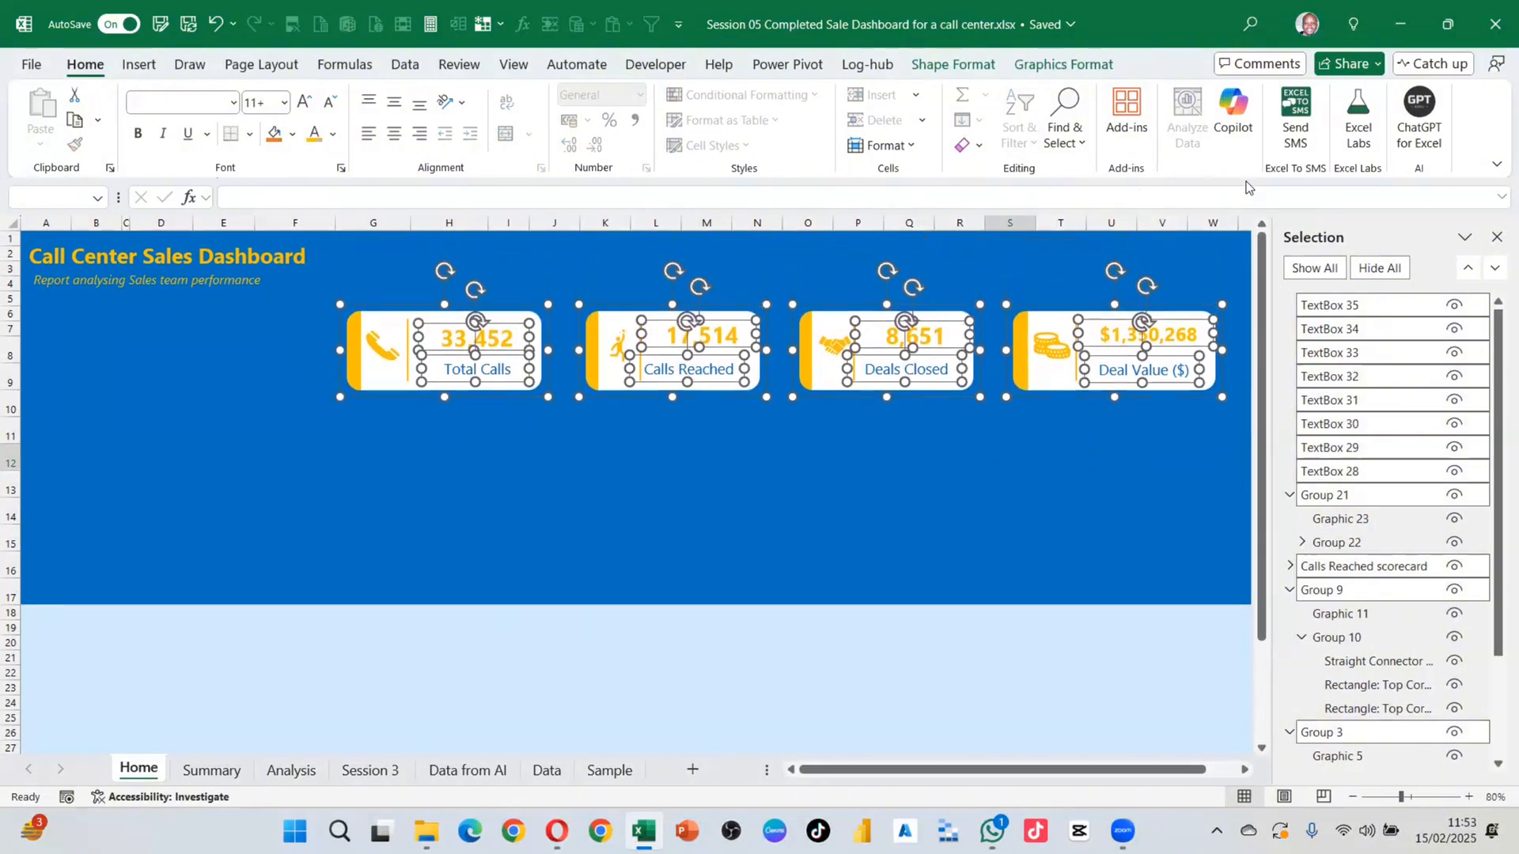
key(Up)
key(Down)
key(Down)
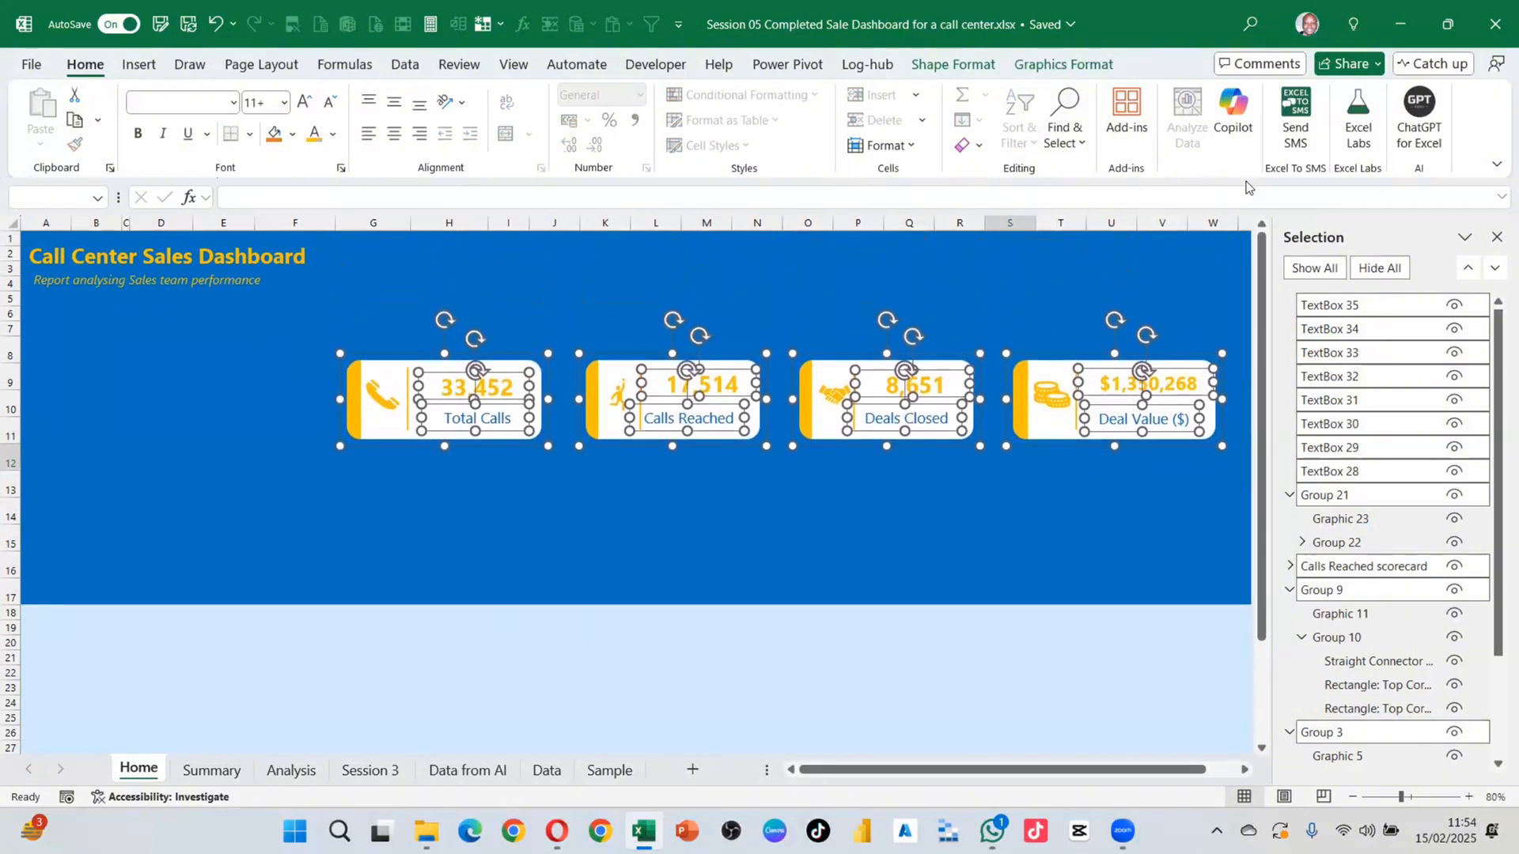
key(Left)
key(Left)
key(Left)
key(Left)
key(Left)
key(Left)
key(Left)
key(Left)
key(Left)
key(Left)
key(Left)
key(Left)
key(Left)
key(Left)
key(Left)
key(Left)
key(Left)
key(Left)
key(Left)
key(Left)
key(Left)
key(Left)
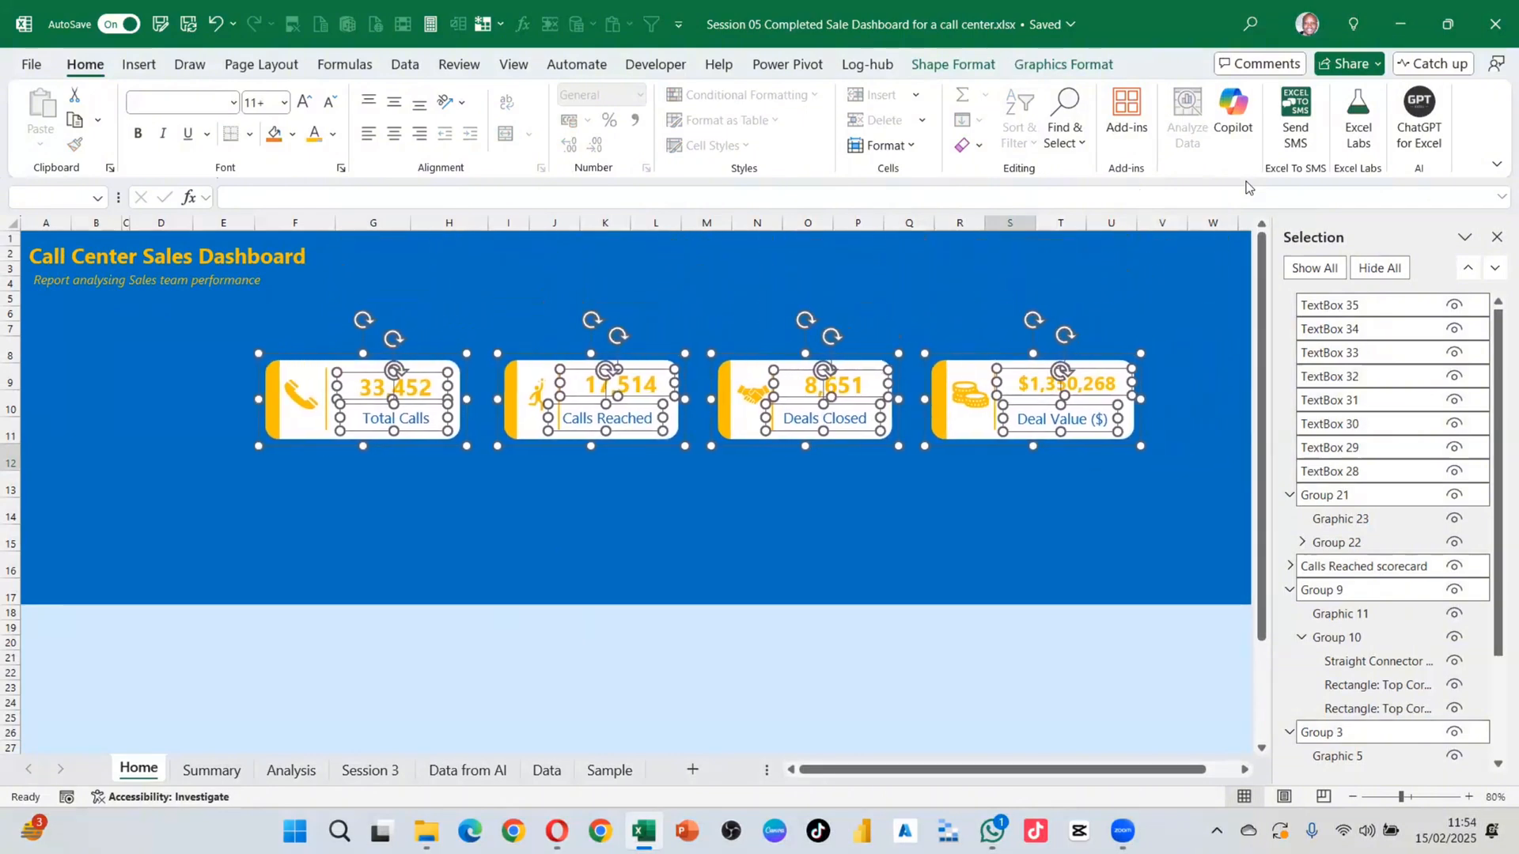
key(Left)
key(Left)
key(Left)
key(Left)
key(Left)
key(Left)
key(Left)
key(Left)
key(Left)
key(Left)
key(Left)
key(Left)
key(Left)
key(Left)
key(Left)
key(Left)
key(Left)
key(Left)
key(Left)
key(Left)
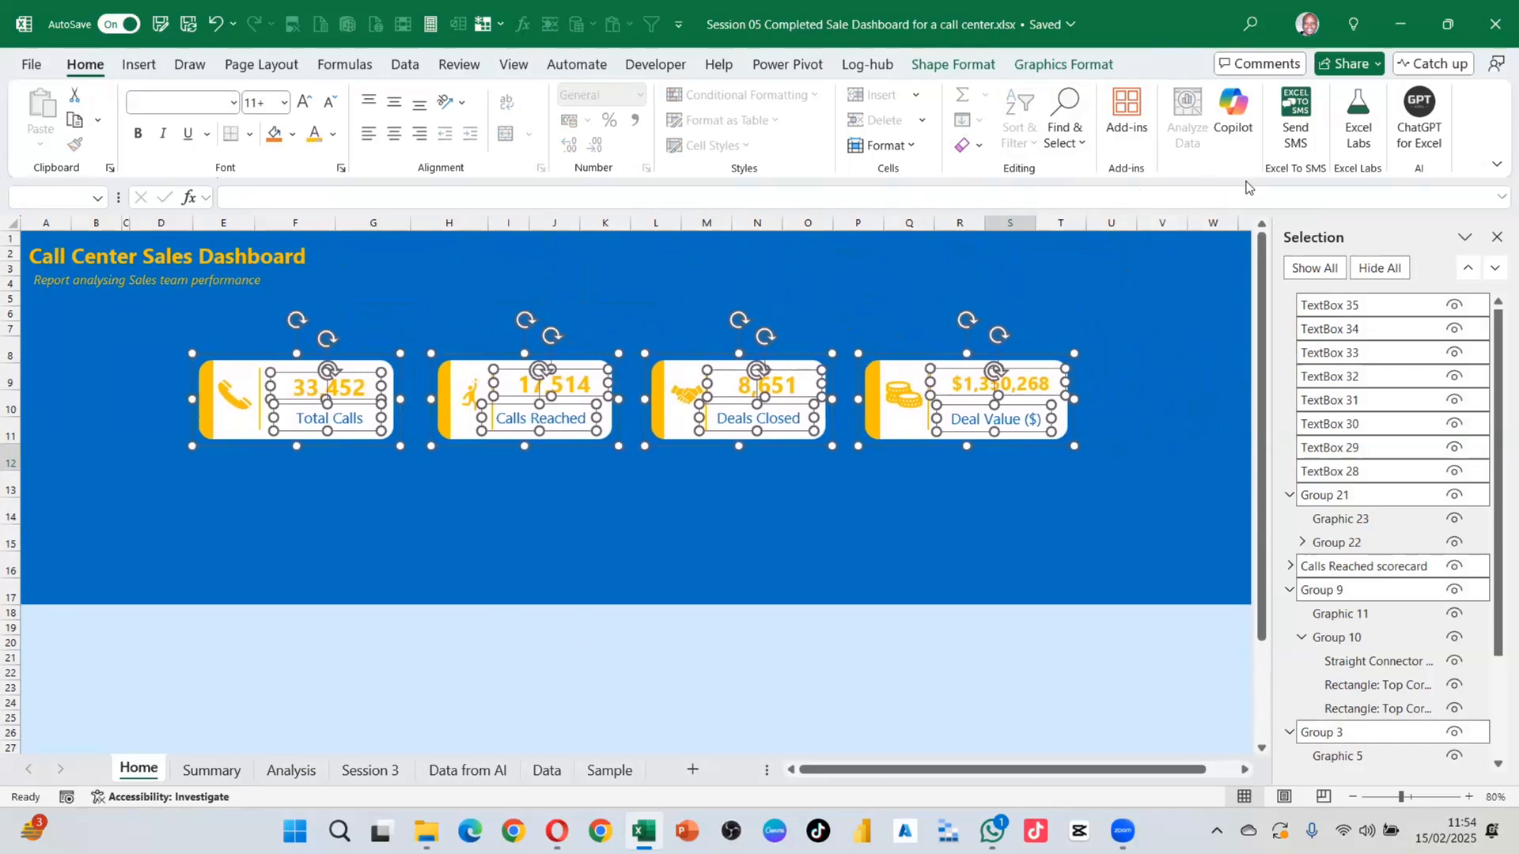
key(Right)
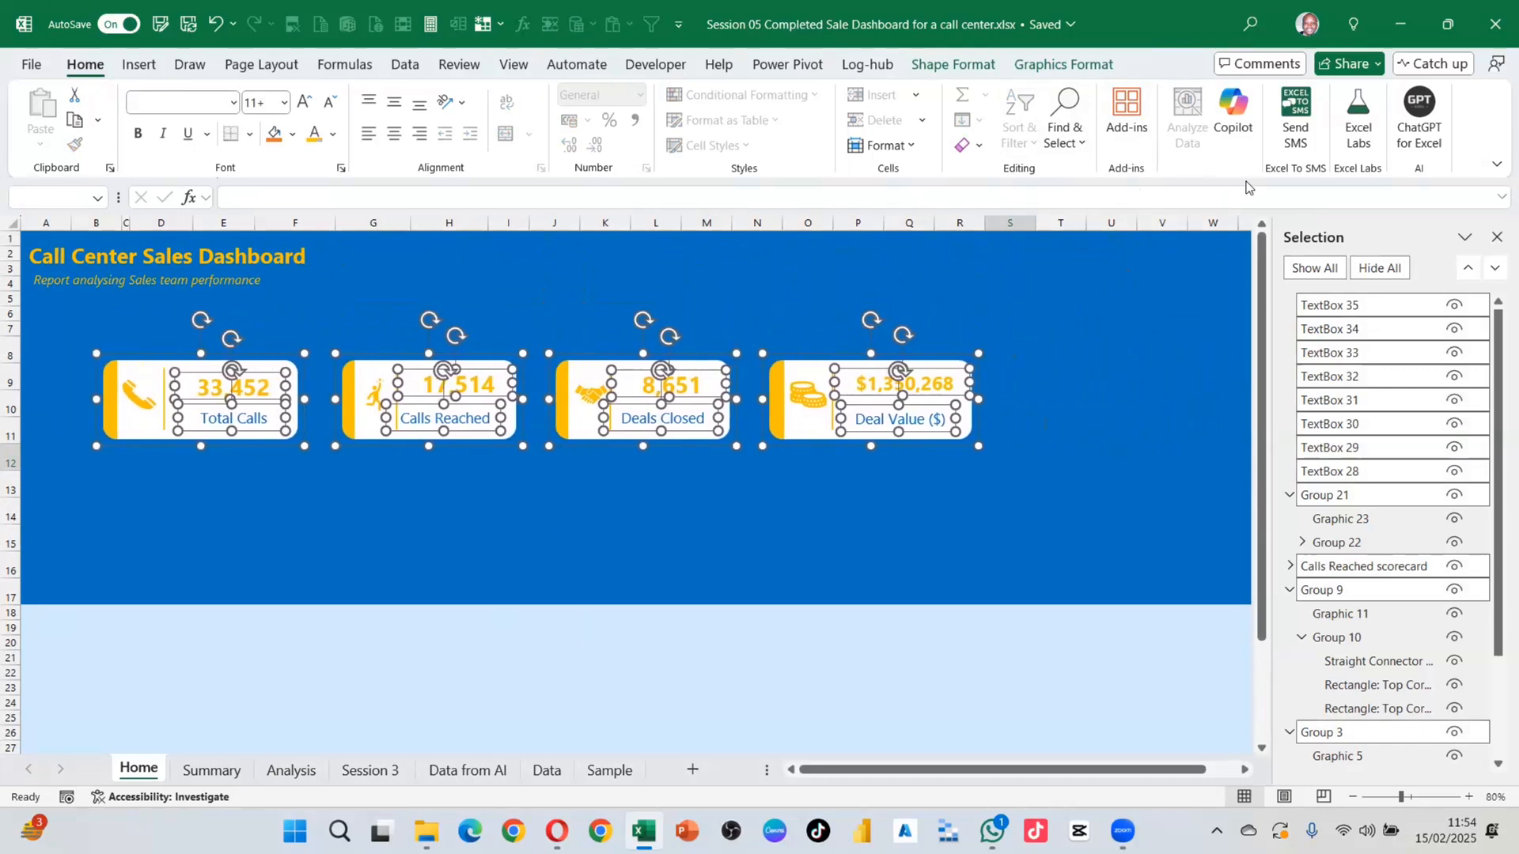
click(968, 520)
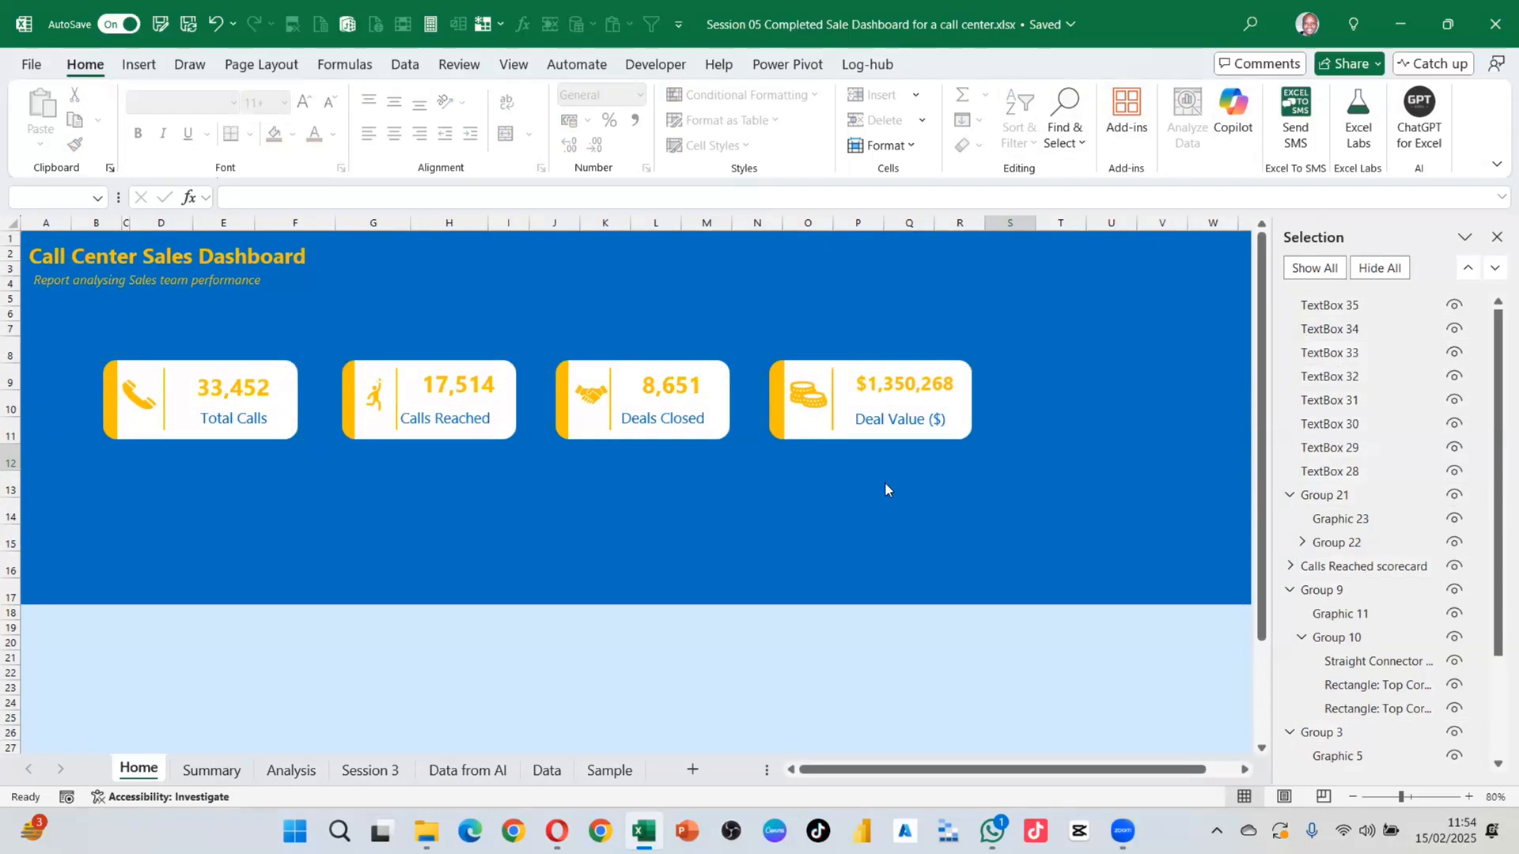
Step: Nudge the $1,350,268 Deal Value card four steps to the right
drag(752, 318, 1035, 486)
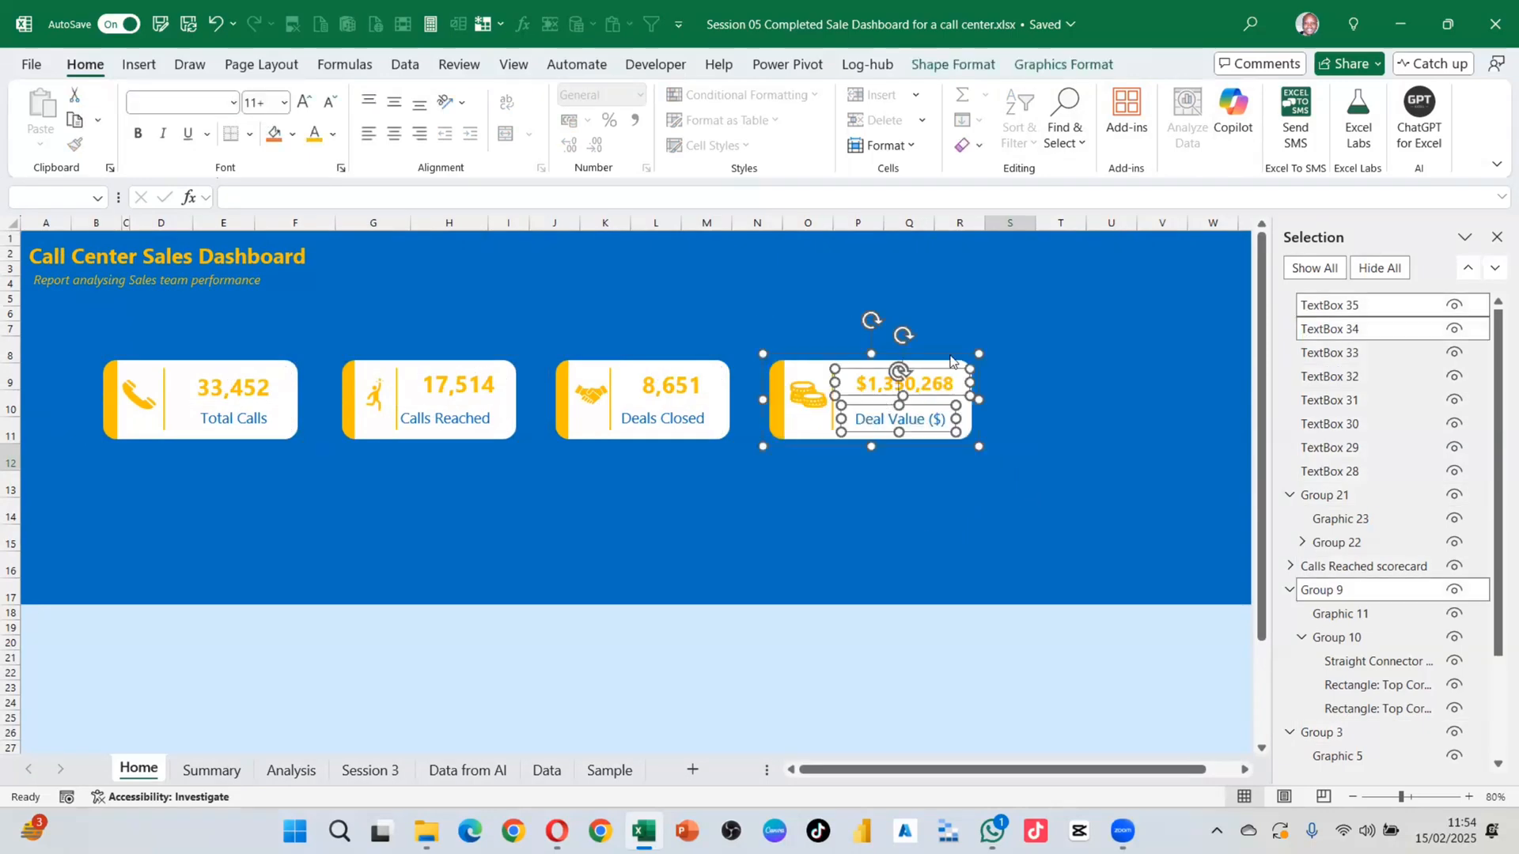
key(Right)
key(Right)
key(Right)
key(Right)
key(Right)
key(Right)
key(Right)
key(Right)
key(Right)
key(Right)
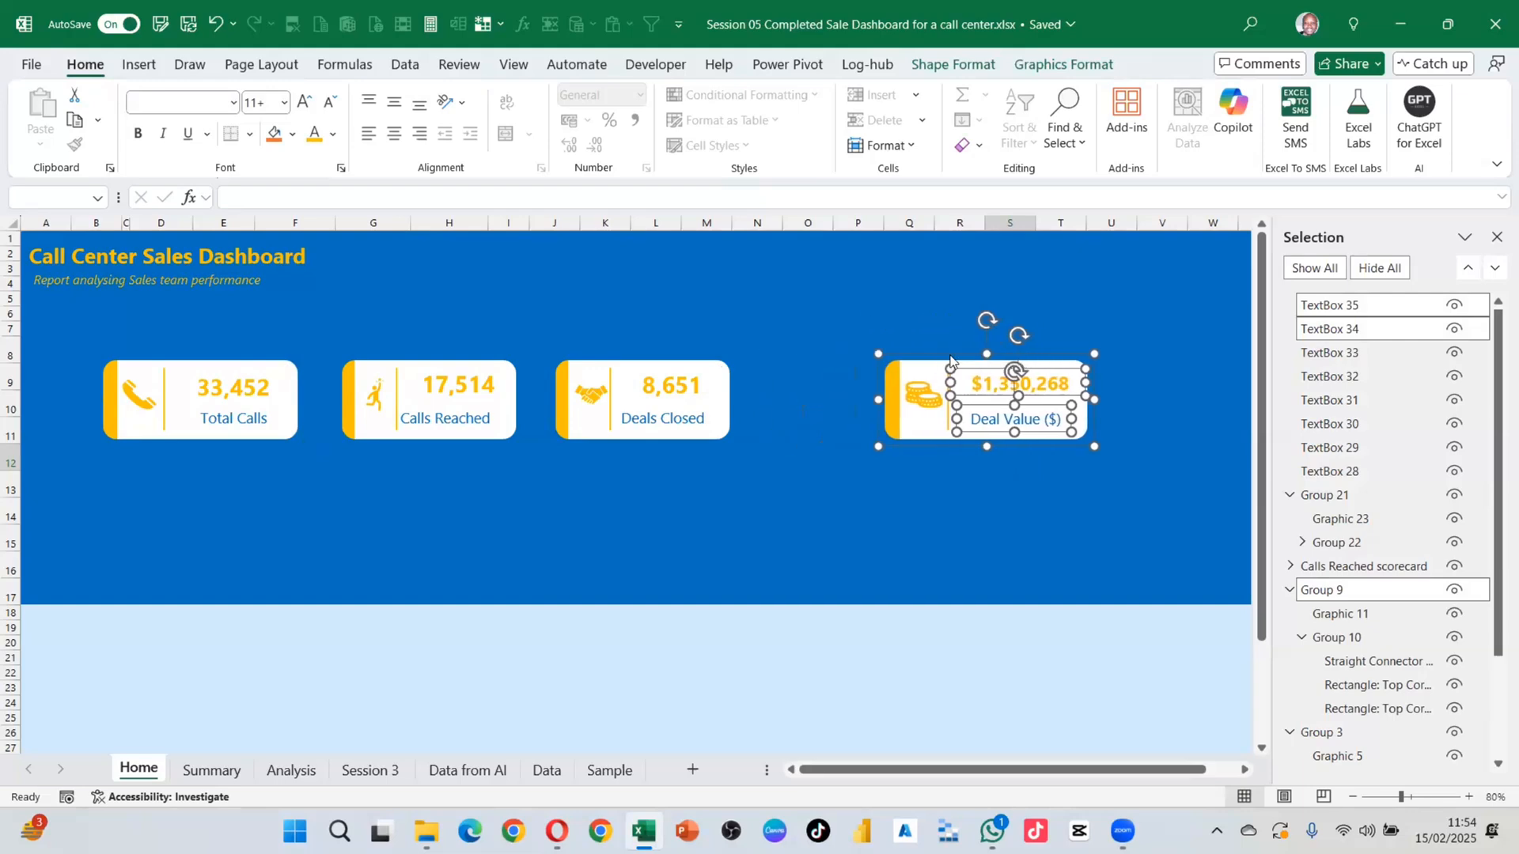
key(Right)
key(Right)
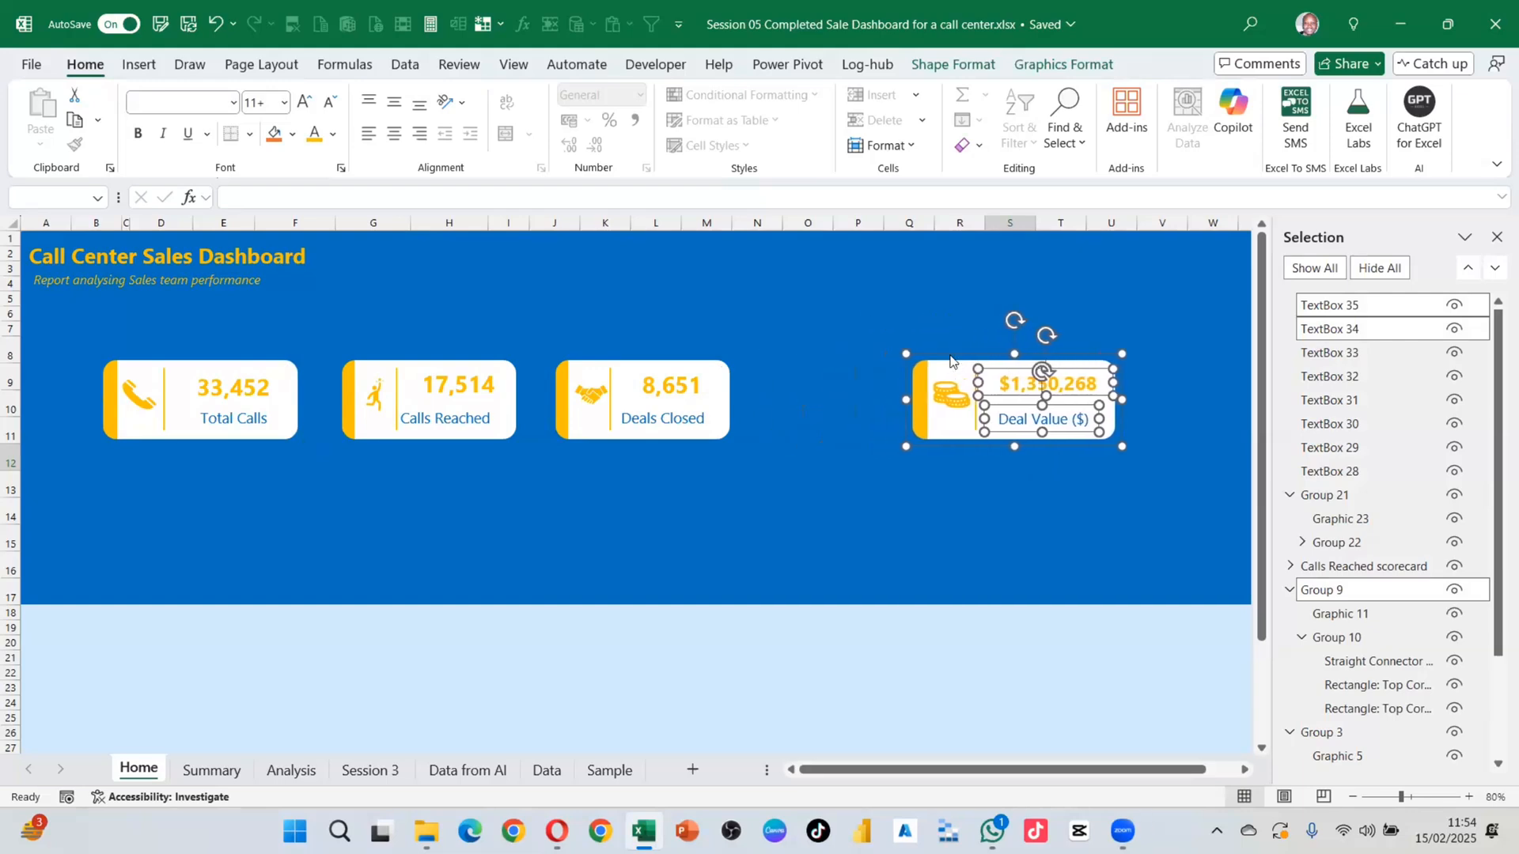
key(Right)
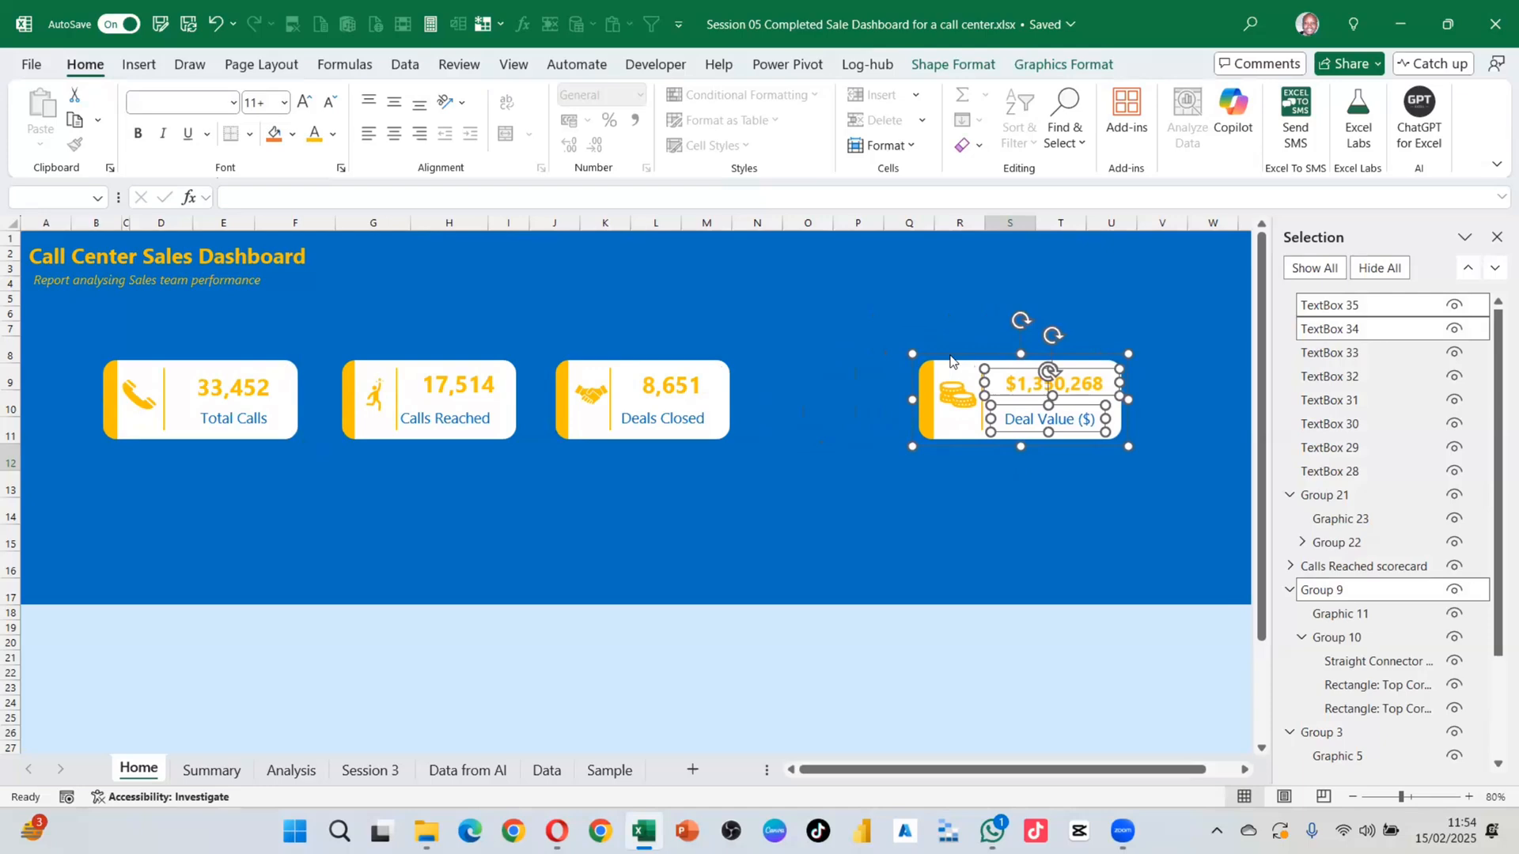
key(Right)
key(Right)
click(895, 497)
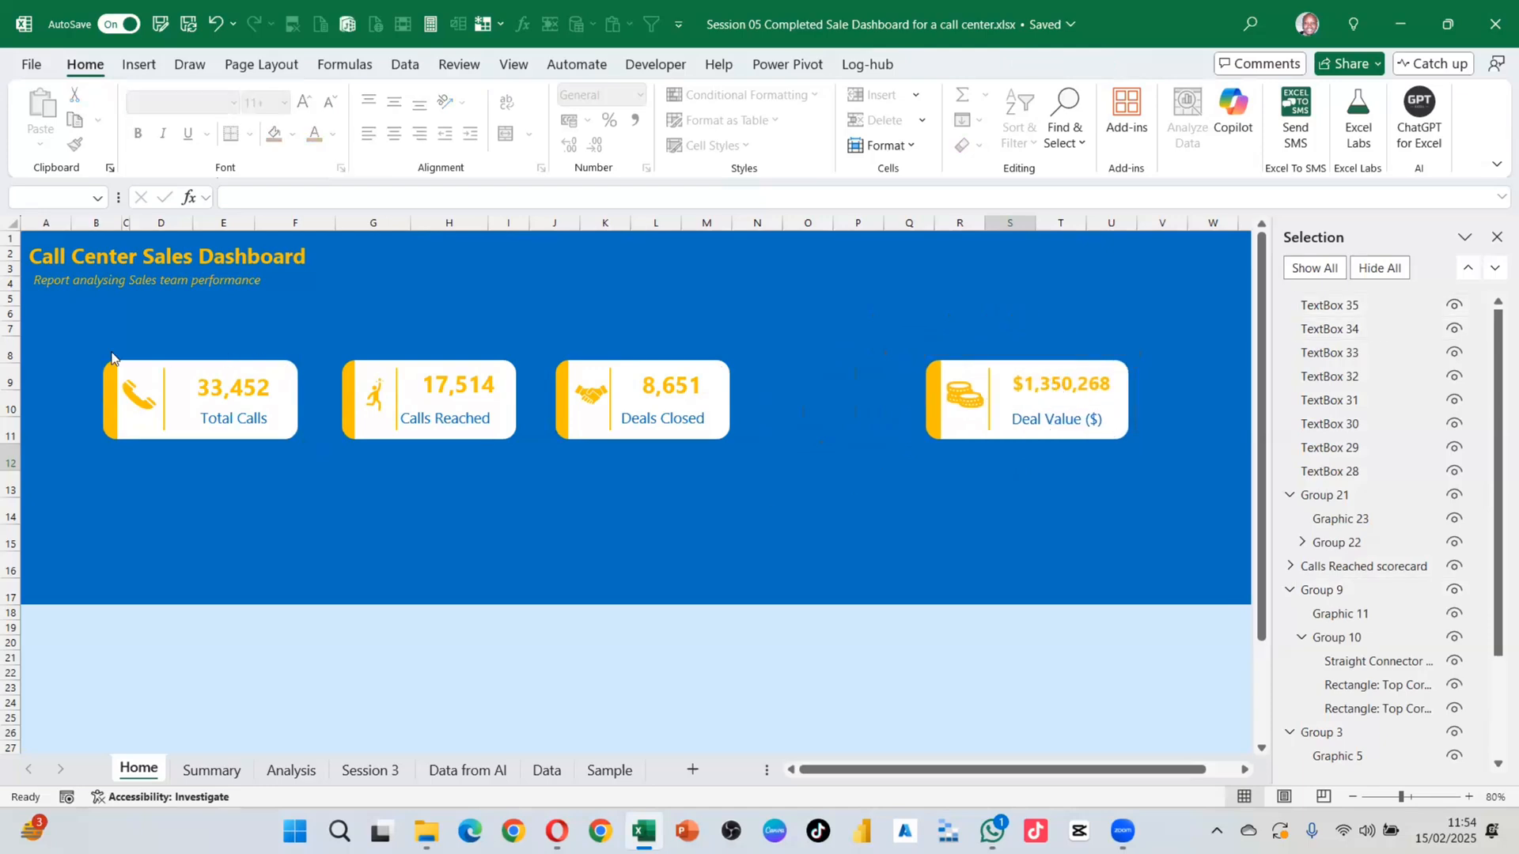
drag(47, 317, 562, 468)
click(524, 511)
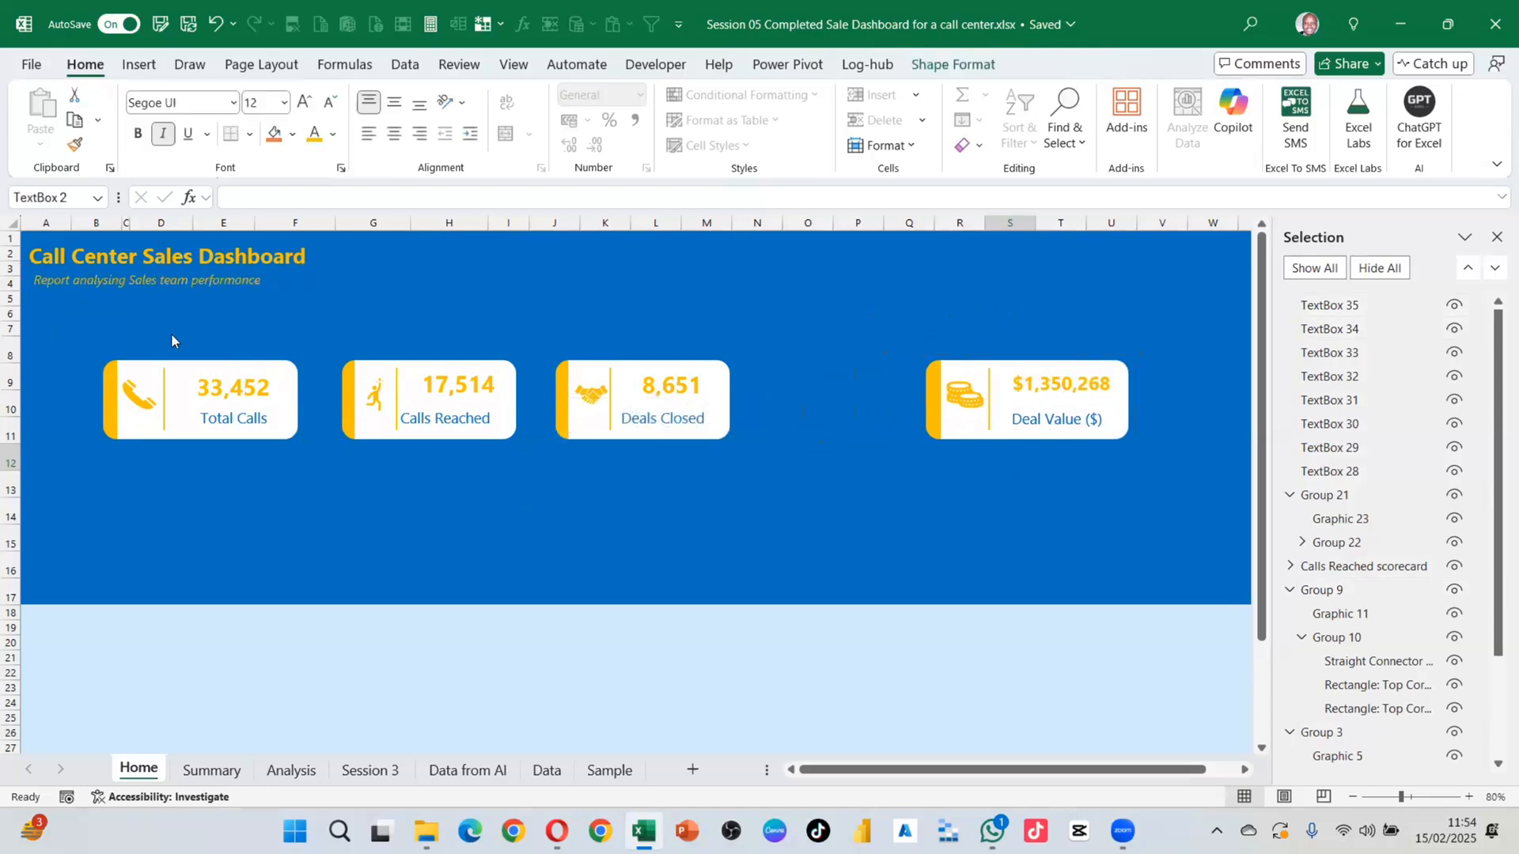
drag(73, 346, 1177, 506)
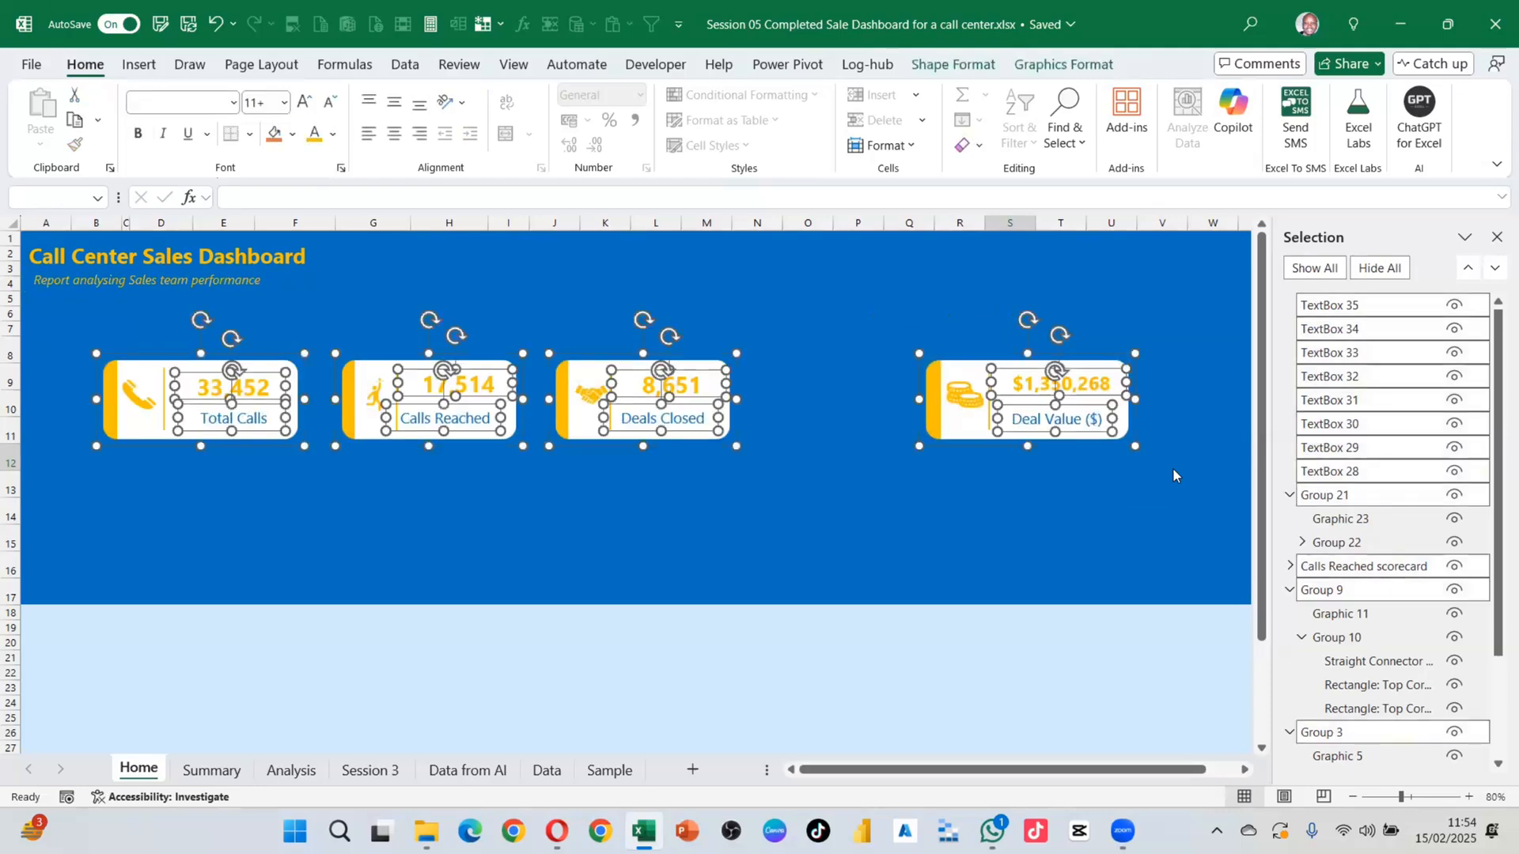
click(1028, 504)
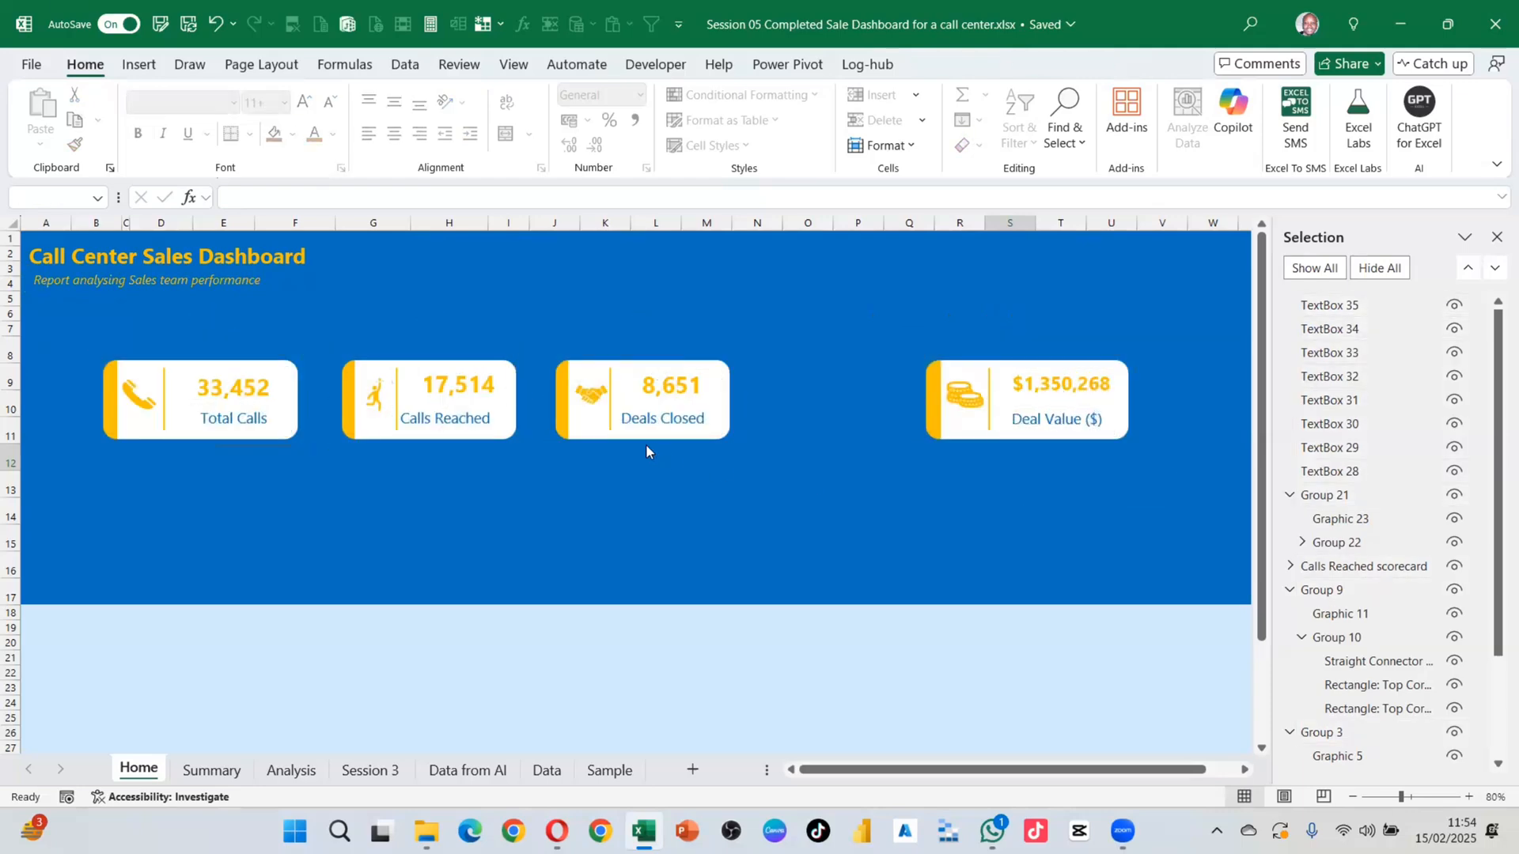
click(111, 429)
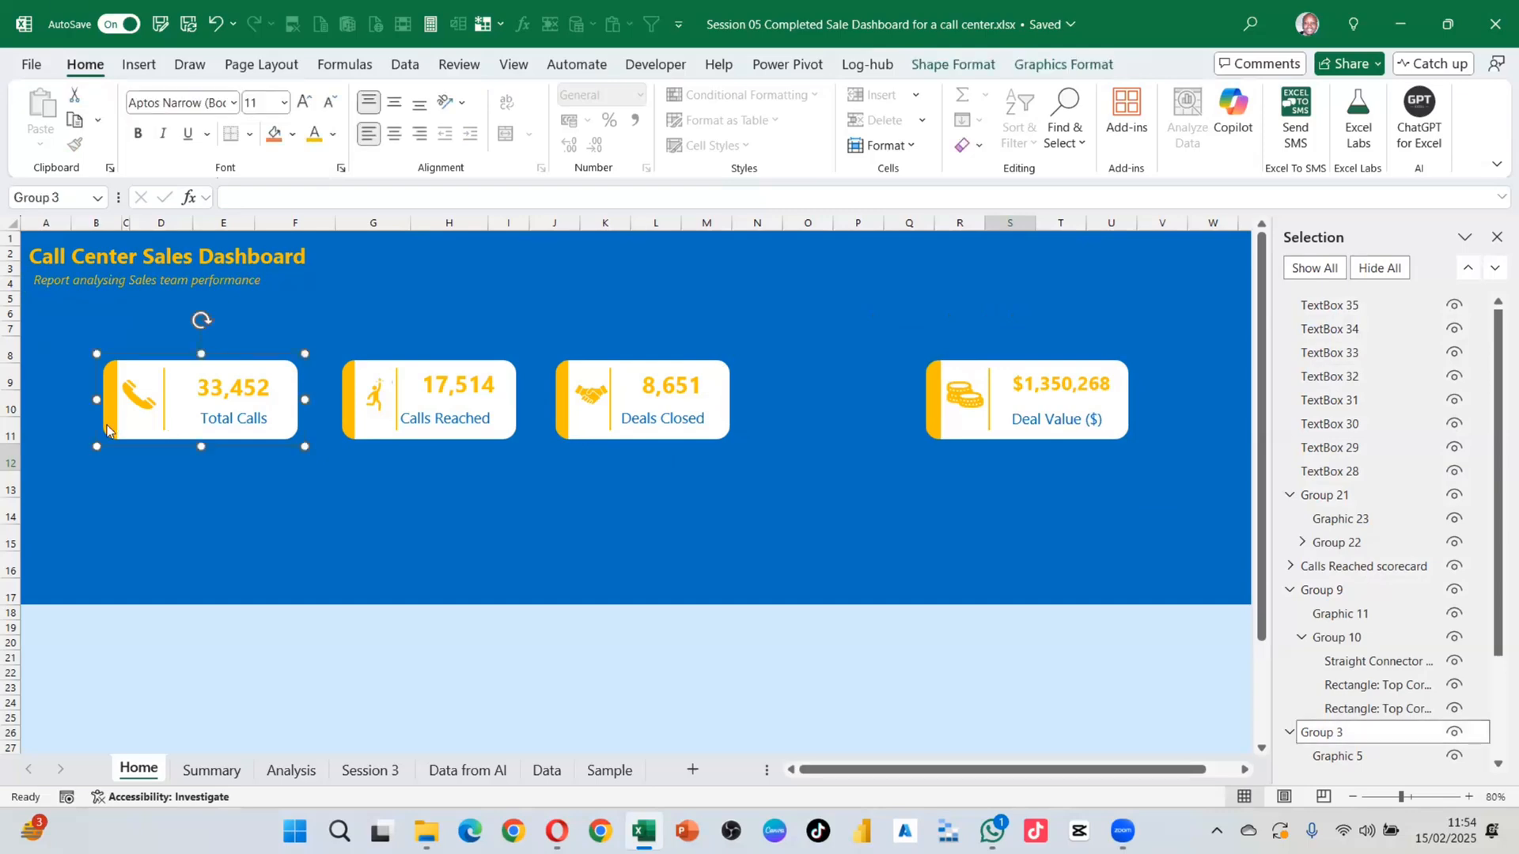
ctrl+click(352, 435)
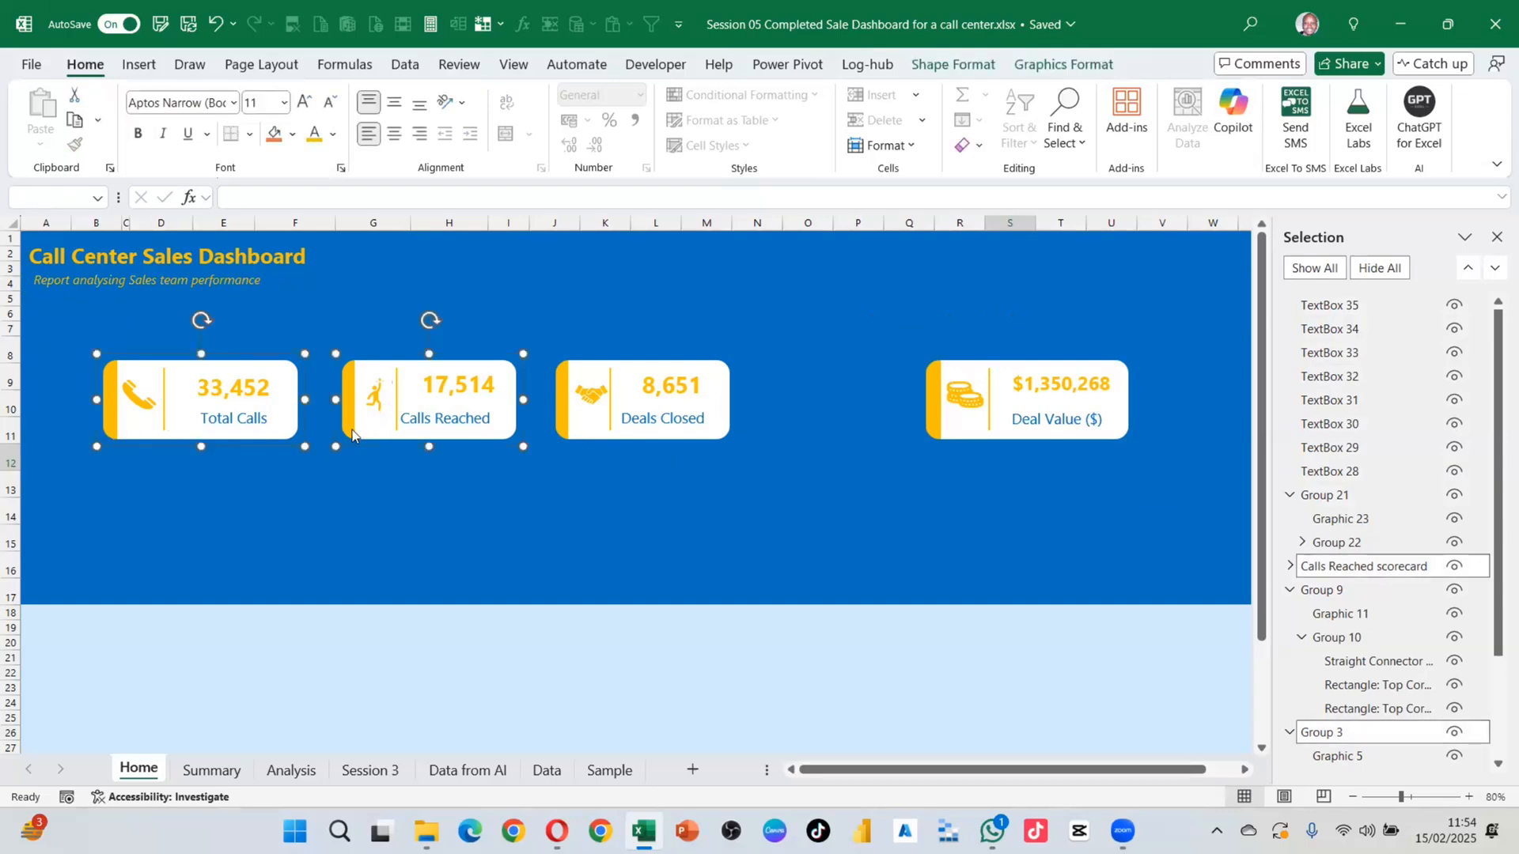
ctrl+click(569, 433)
ctrl+click(930, 433)
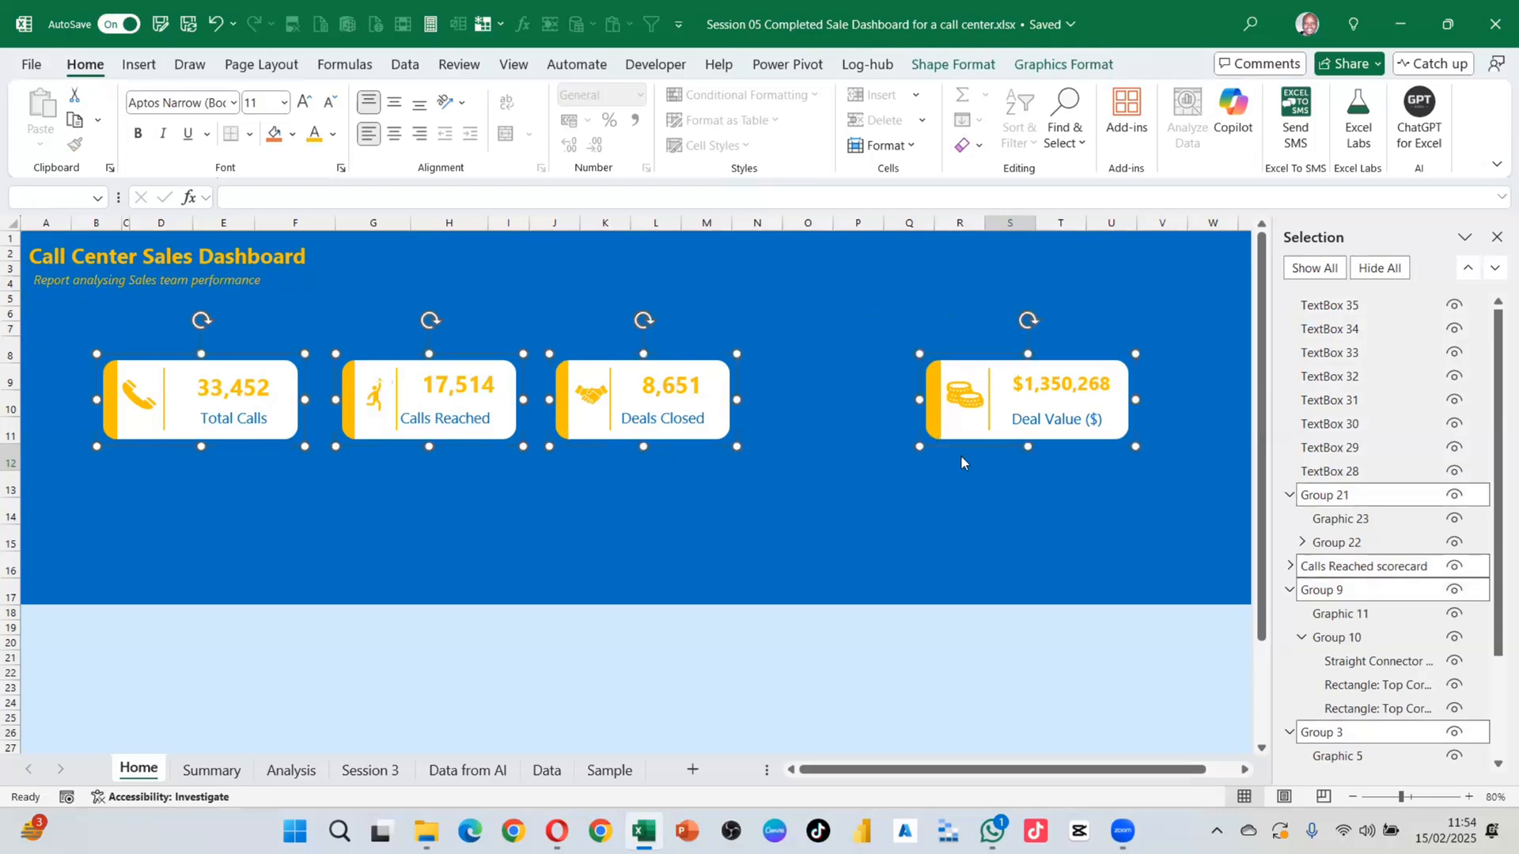
click(1075, 70)
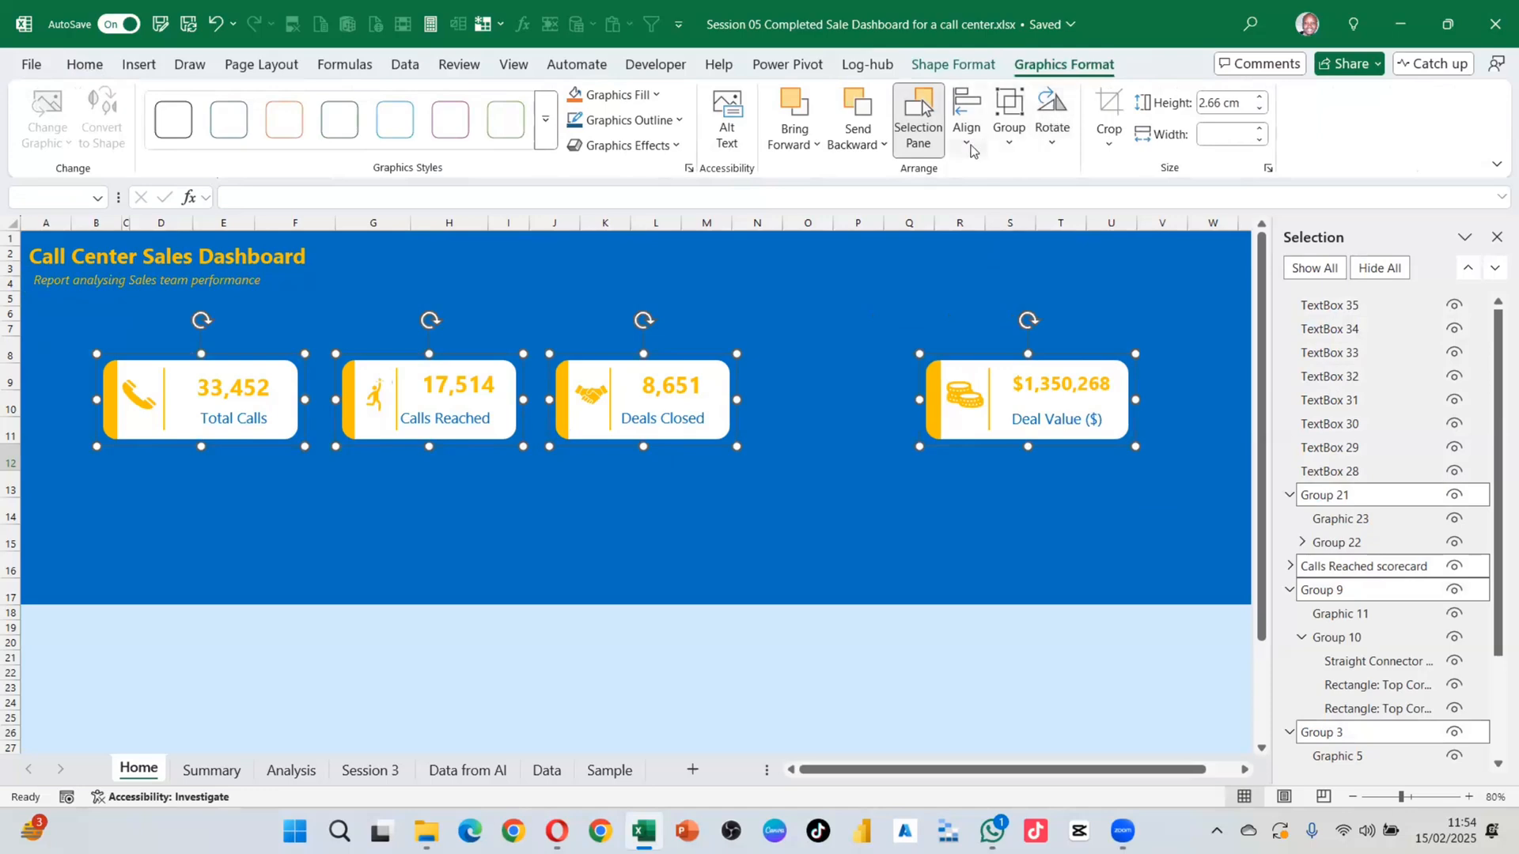
click(969, 144)
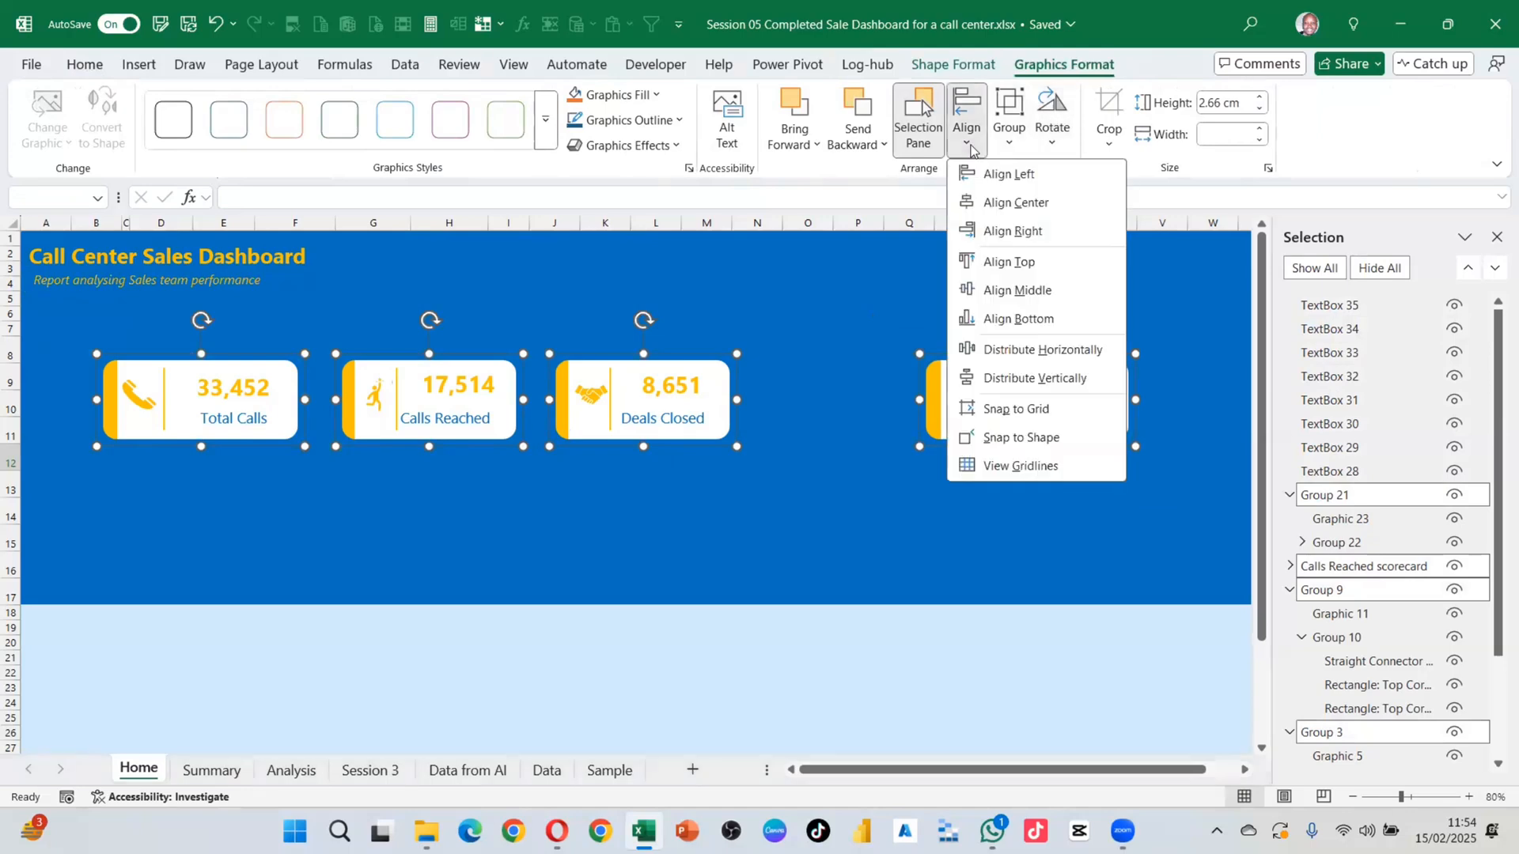
click(1025, 352)
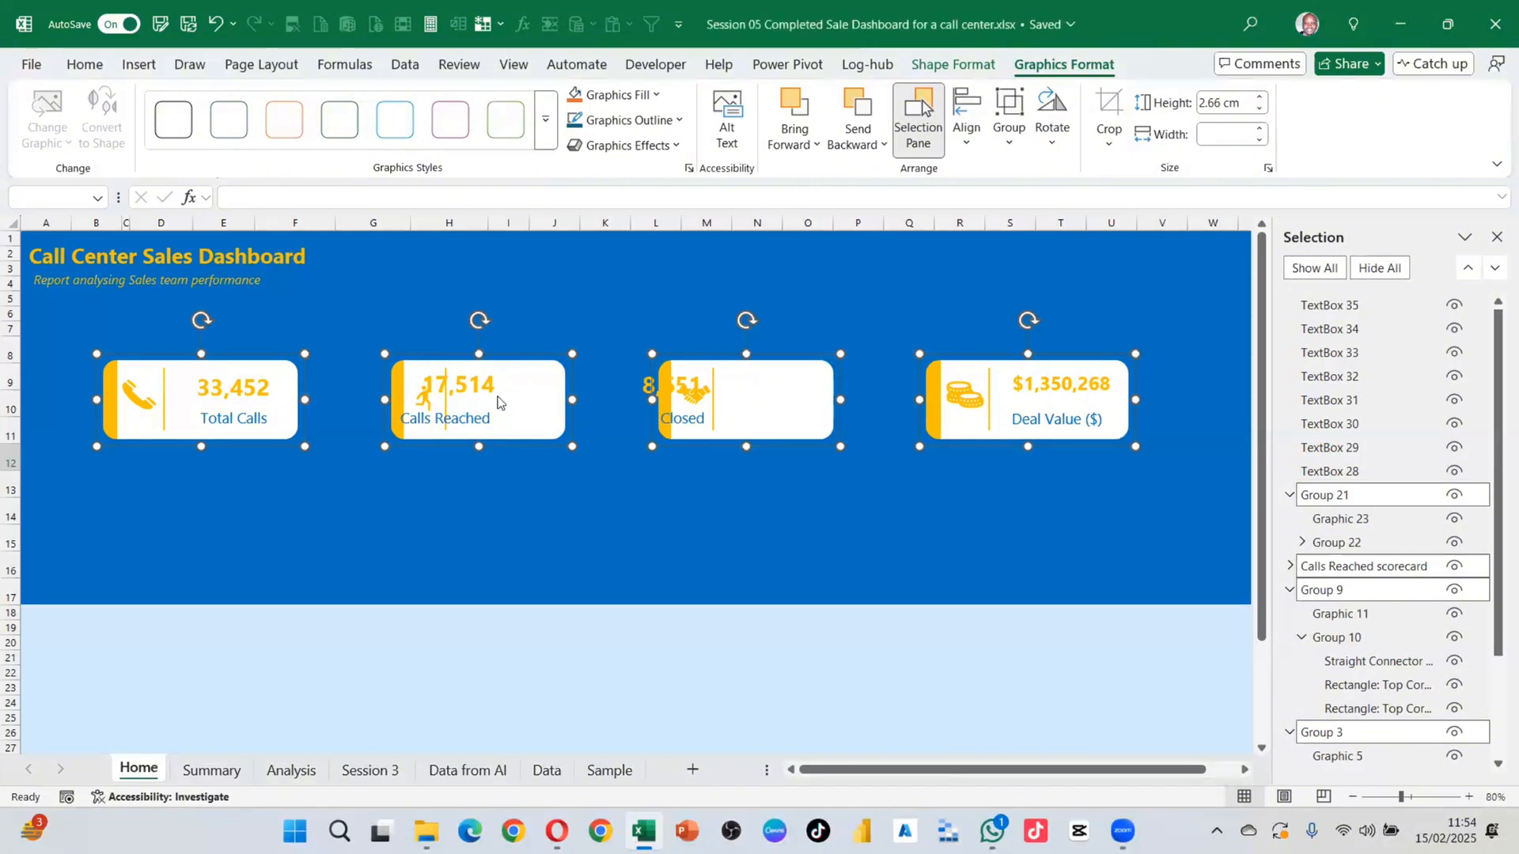
click(612, 516)
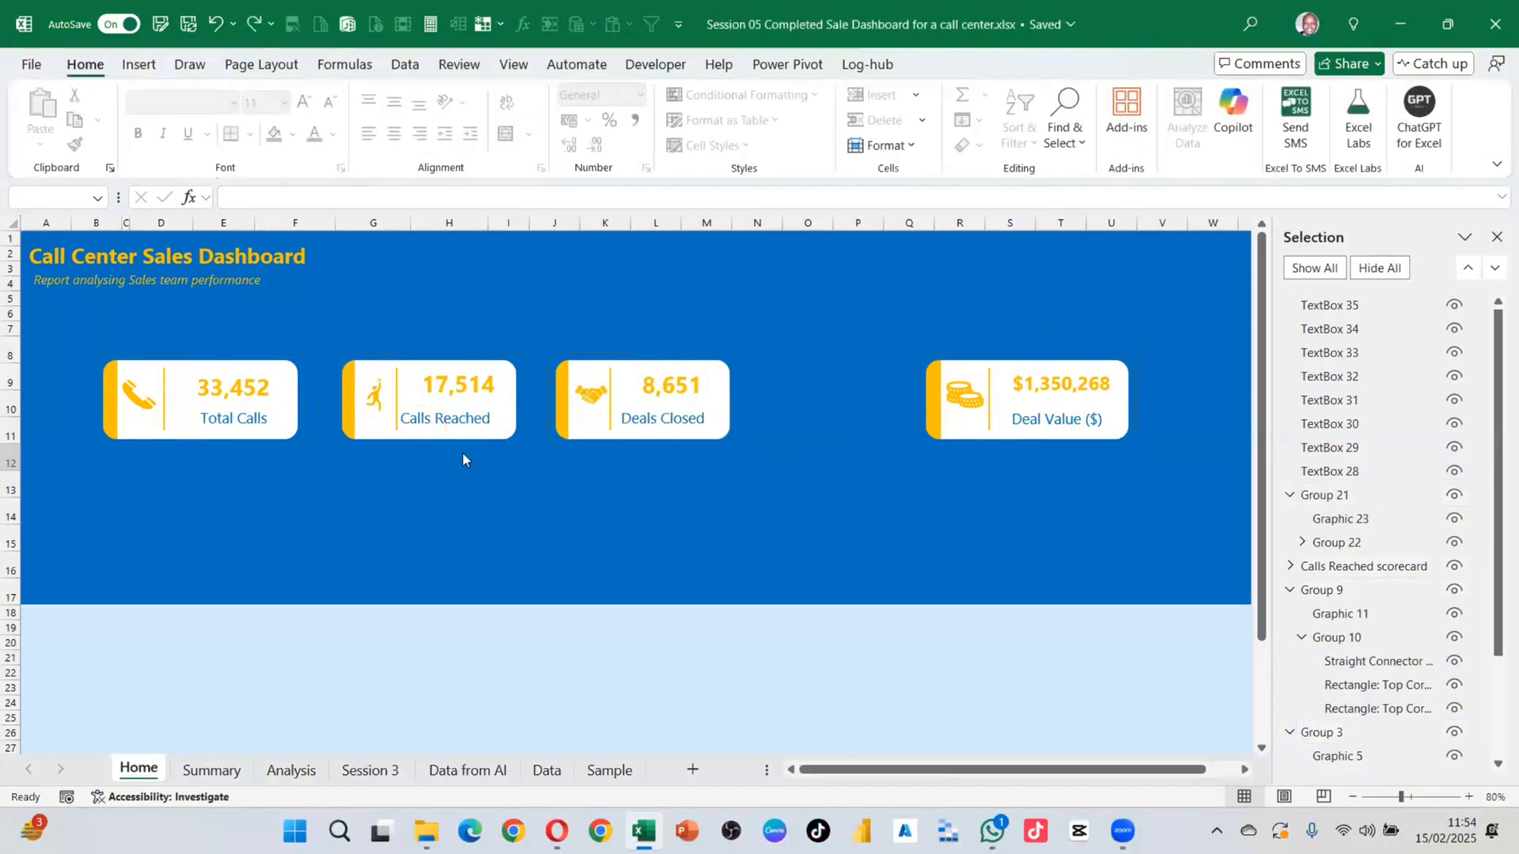
Step: Group the Calls Reached and Deals Closed cards each with their number and label text
drag(326, 335, 526, 485)
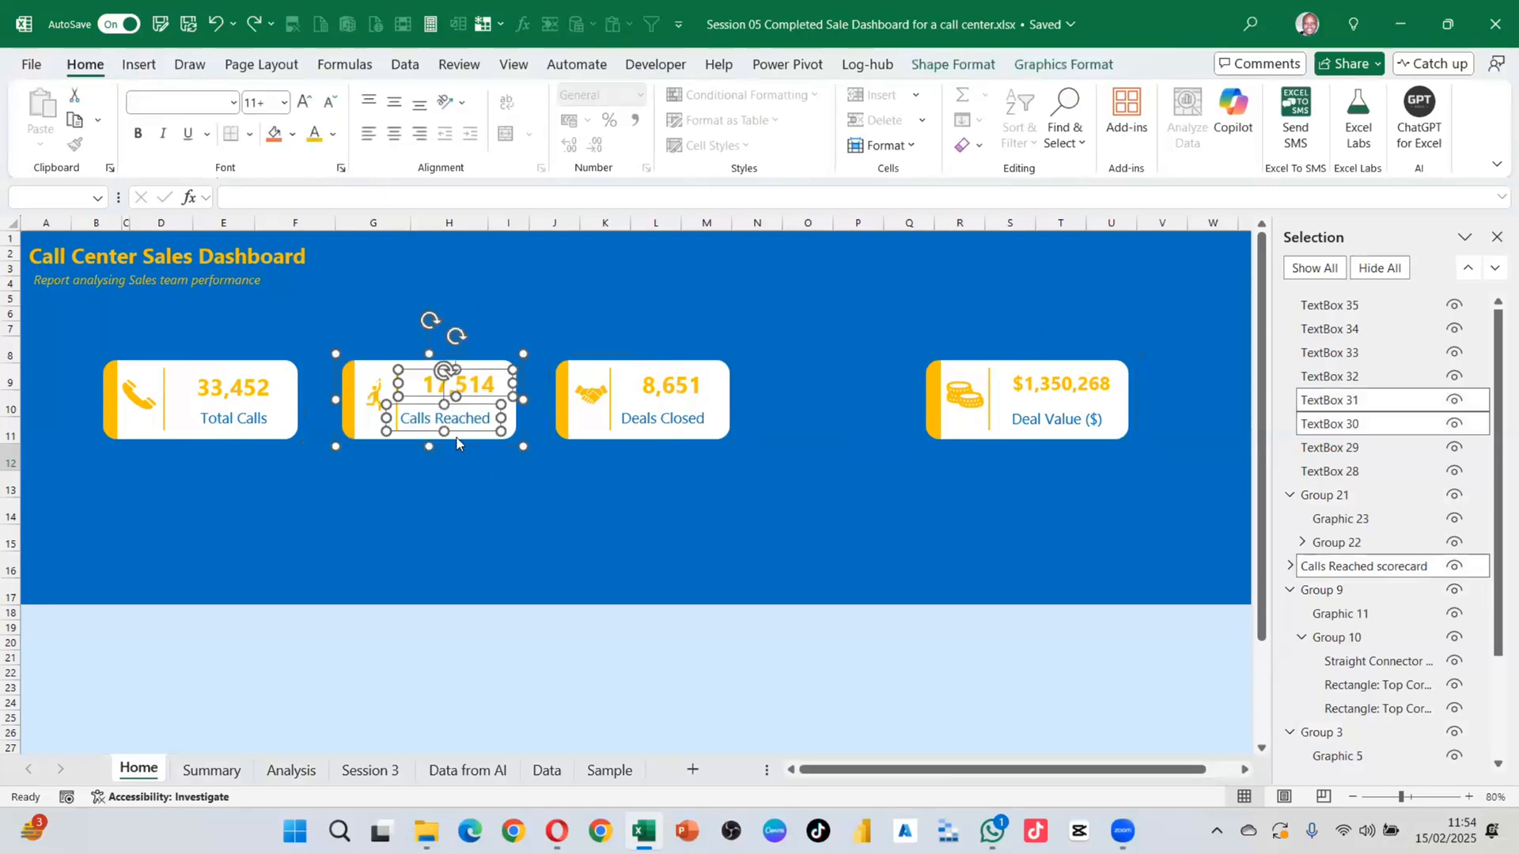
right_click(432, 362)
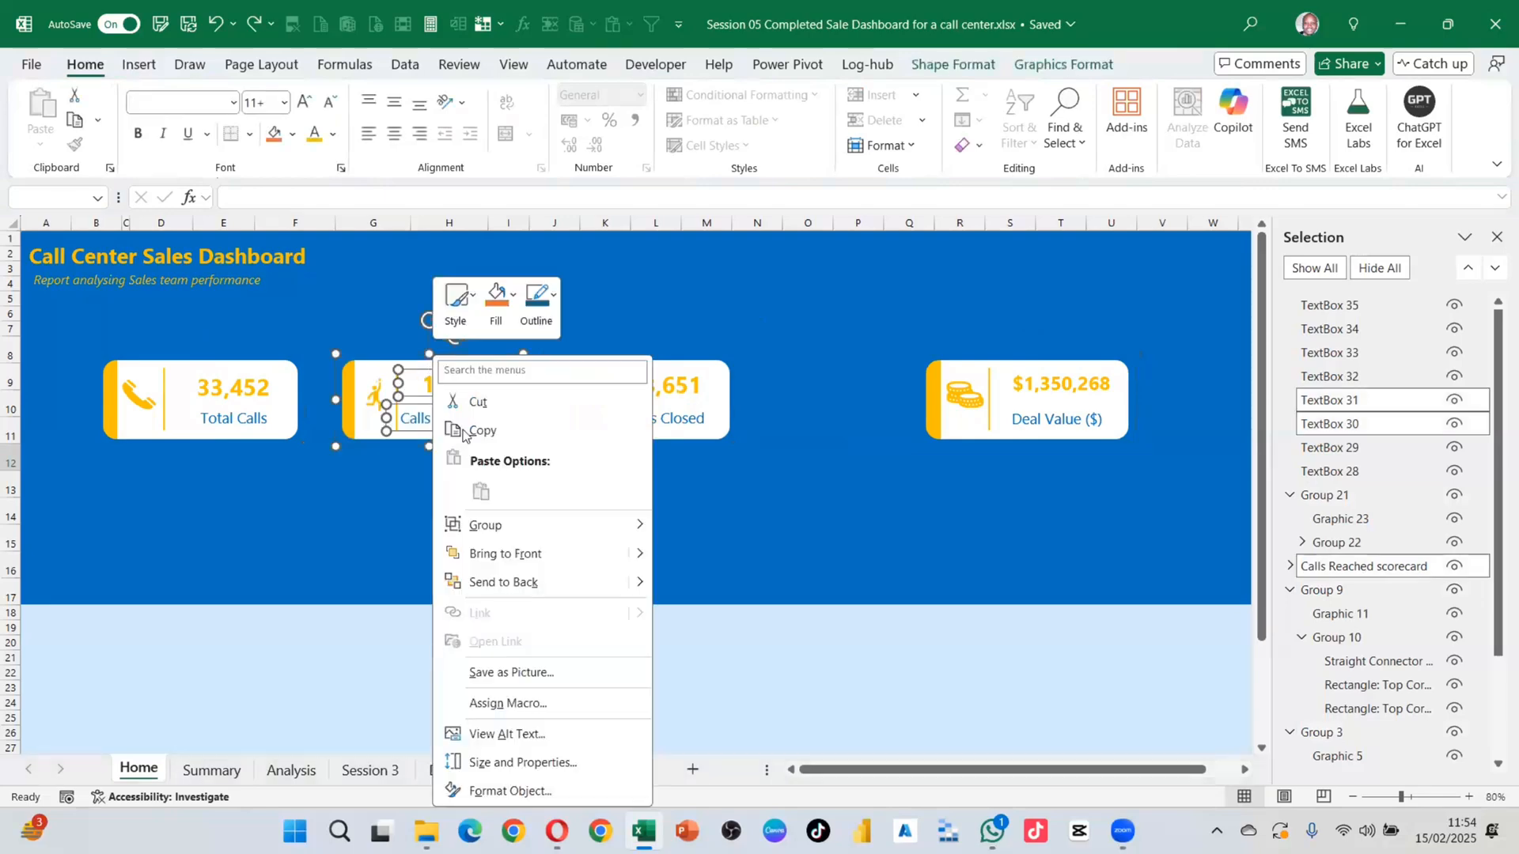
mouse_move(532, 526)
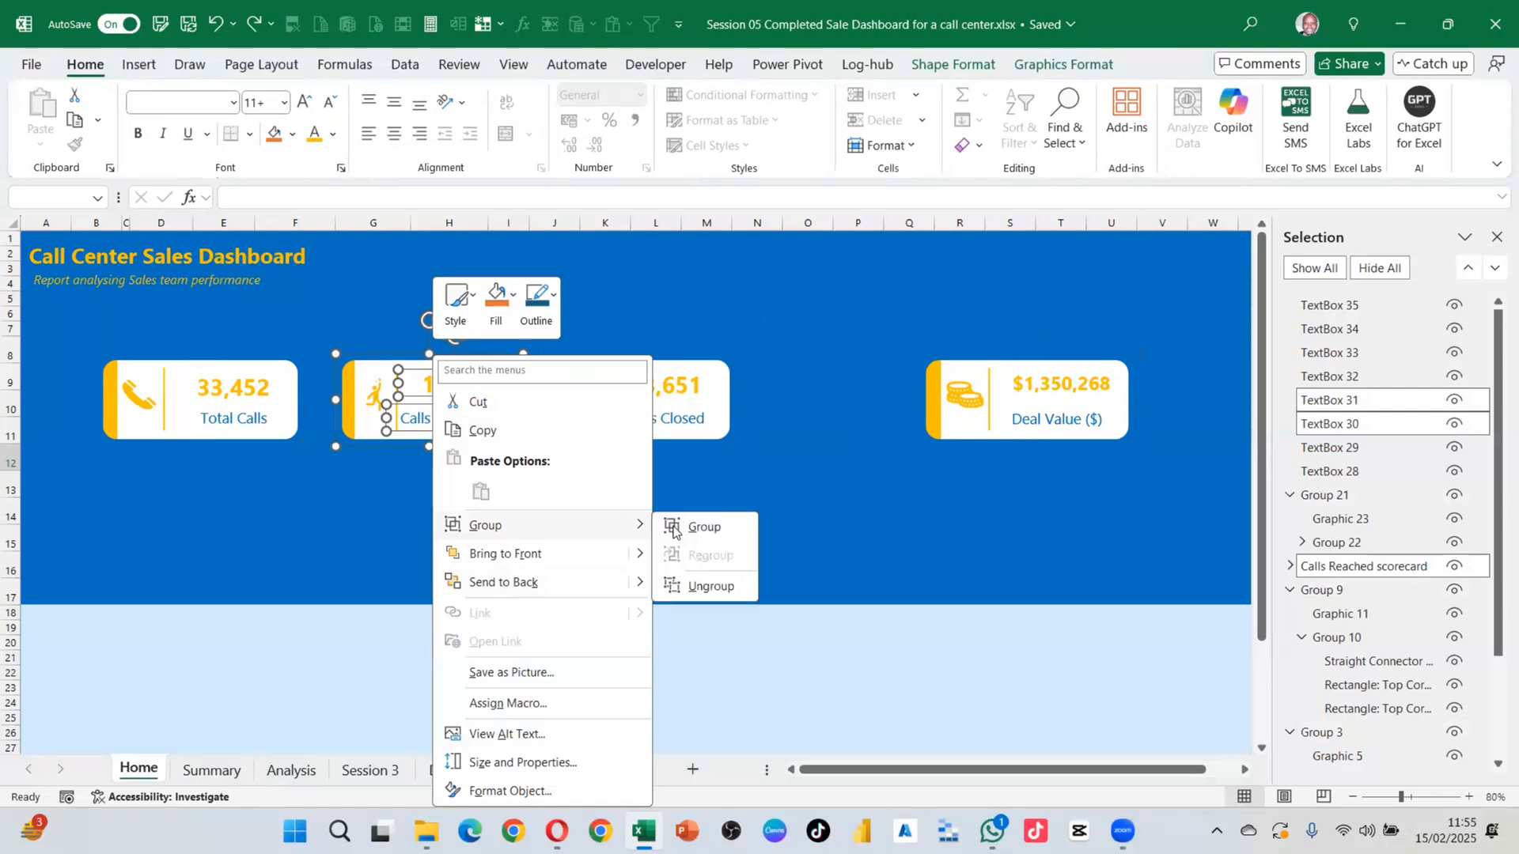
click(677, 535)
drag(541, 333, 743, 481)
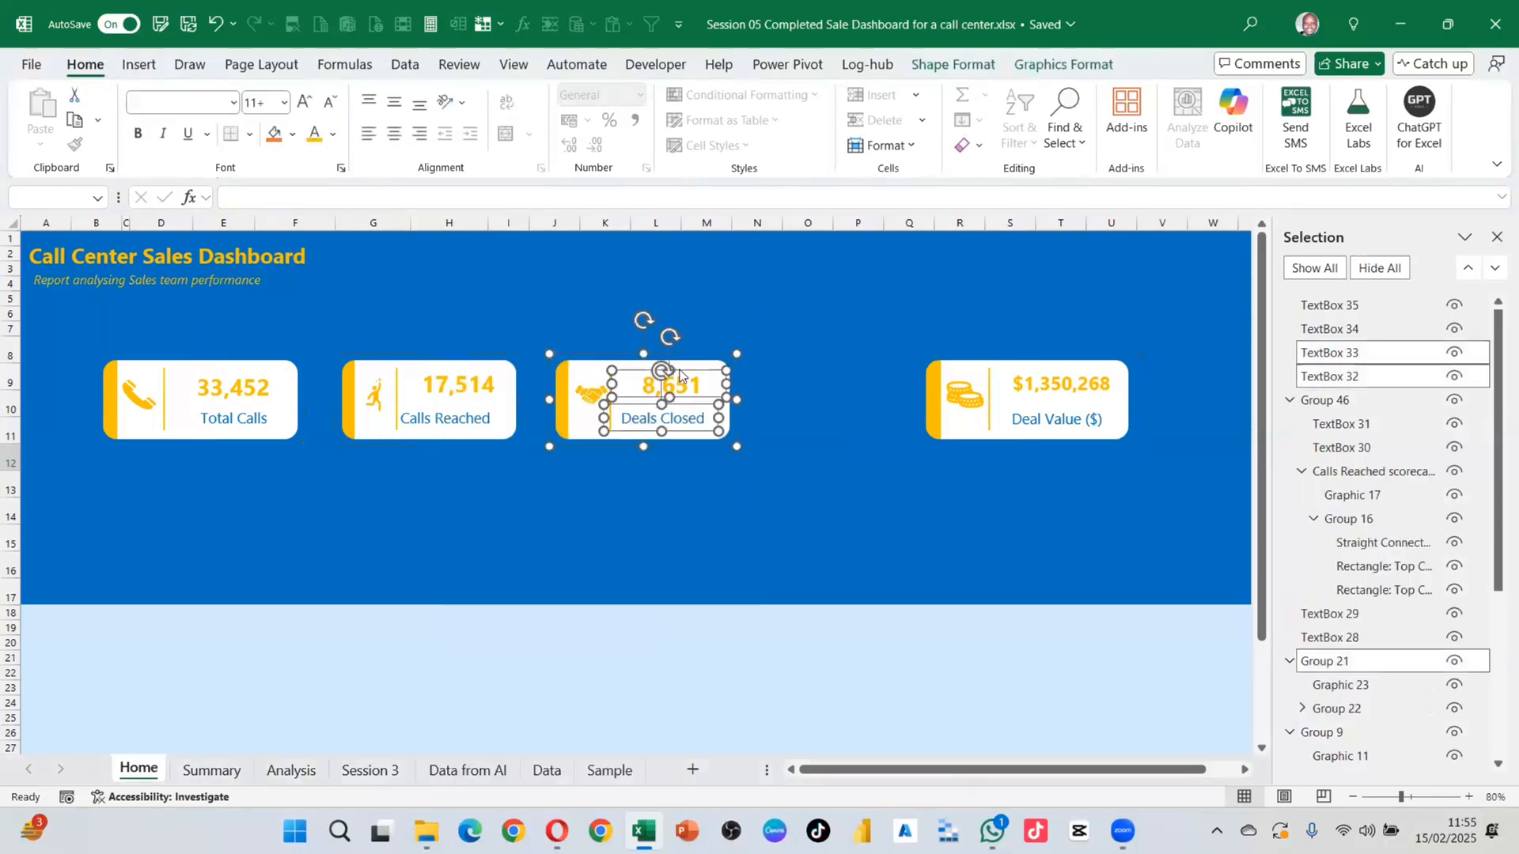
right_click(678, 368)
mouse_move(741, 528)
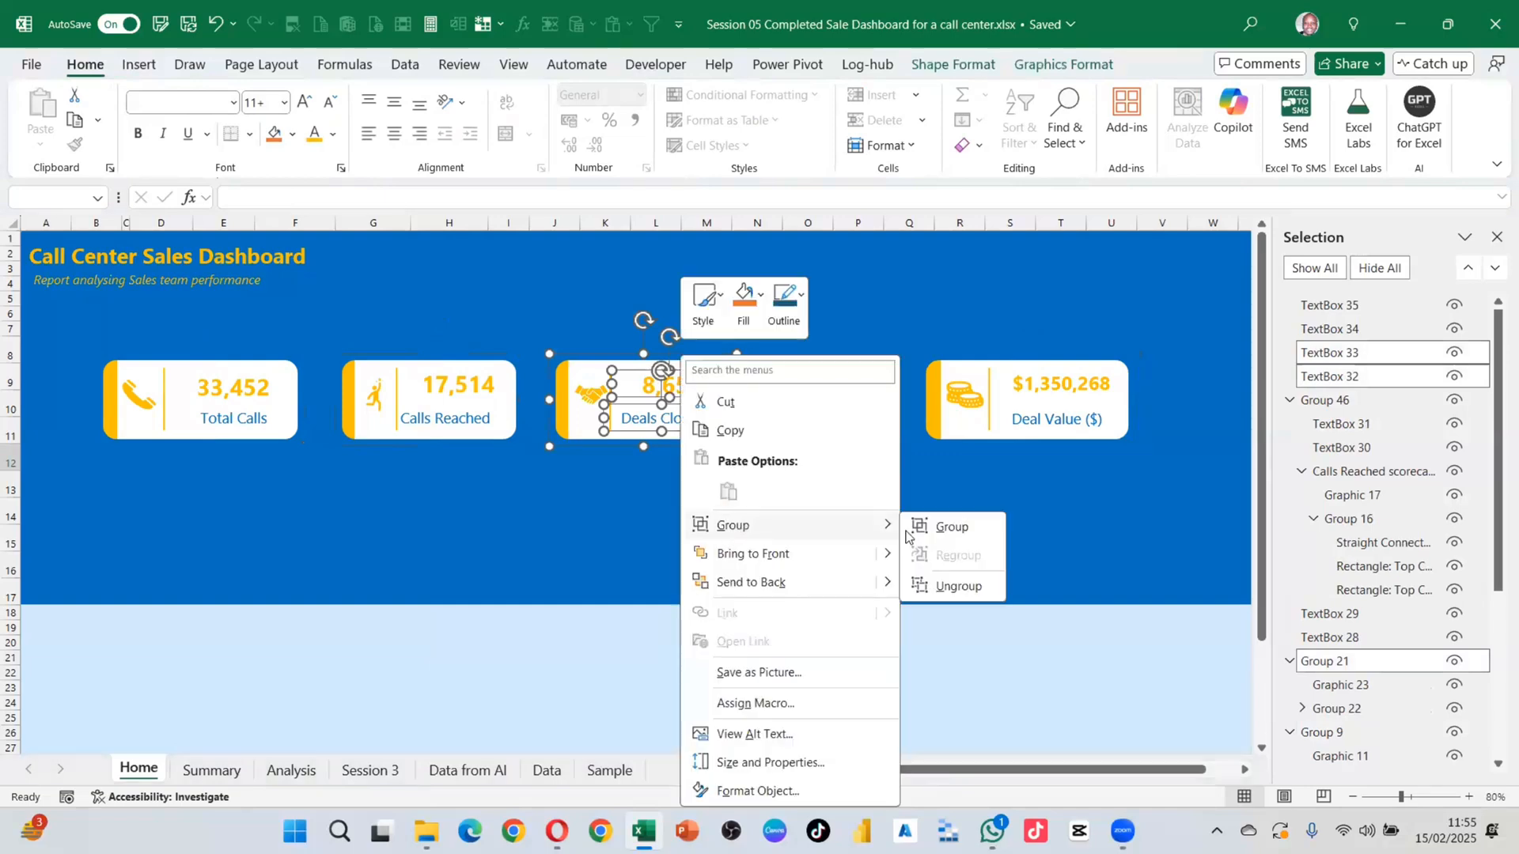
click(939, 520)
Step: Group the Deal Value and Total Calls cards likewise, then select all four cards
drag(897, 335, 1217, 462)
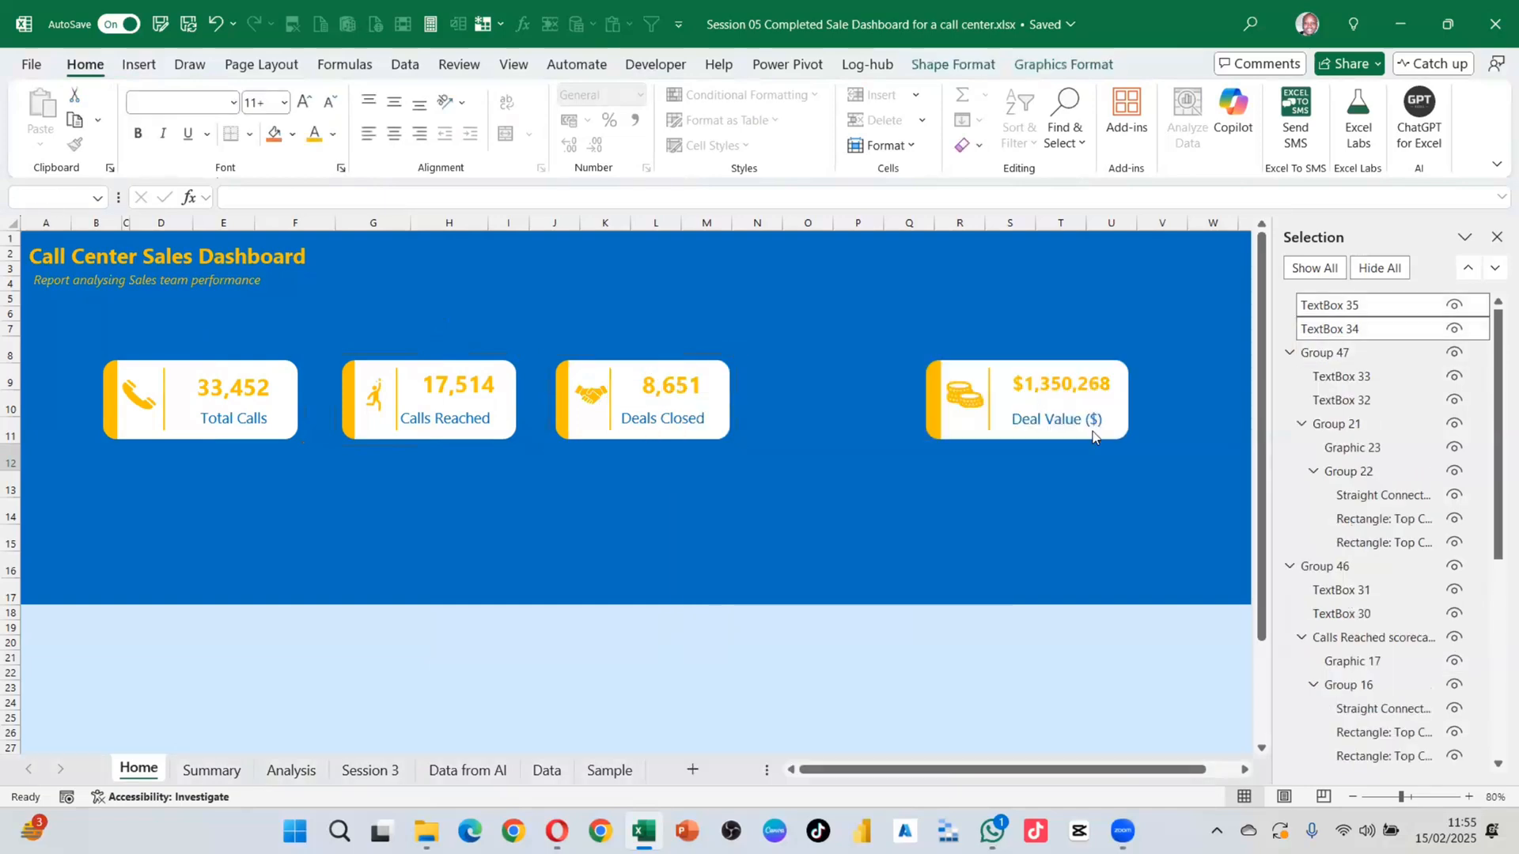
right_click(1032, 373)
mouse_move(1074, 521)
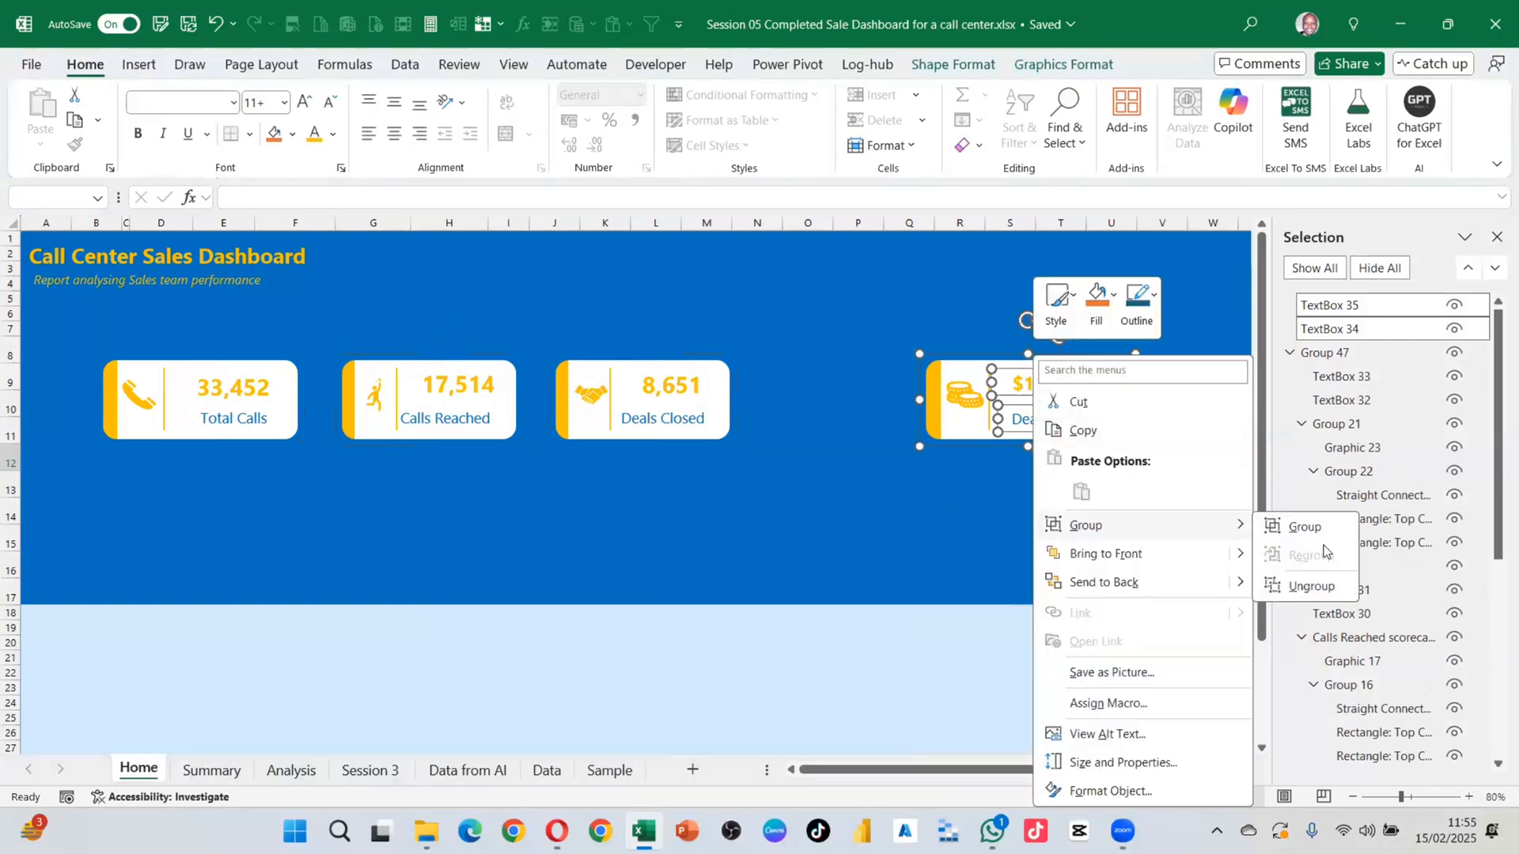
click(1304, 527)
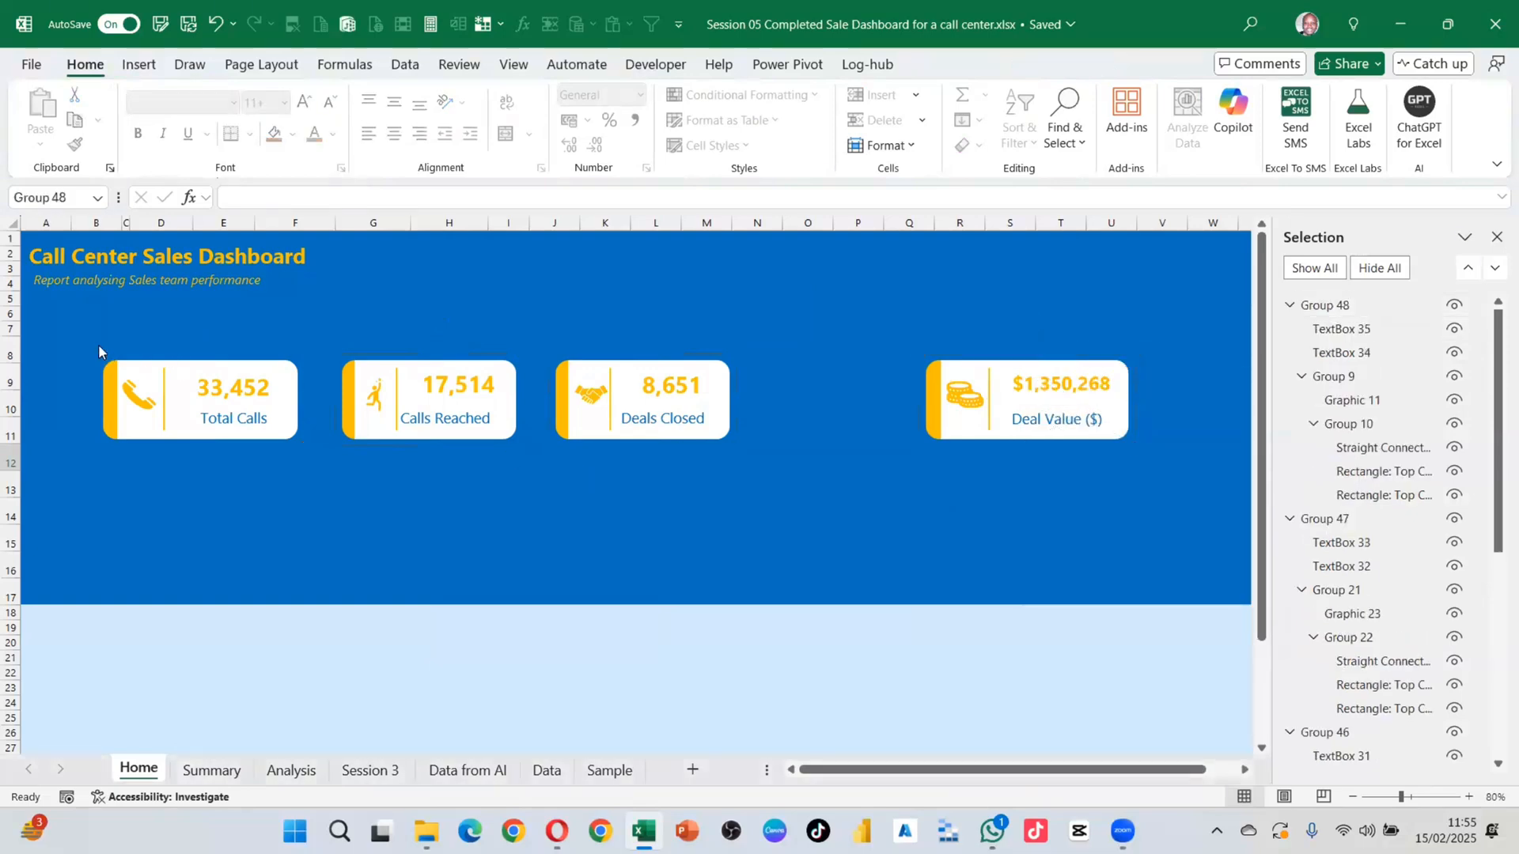
drag(98, 344, 310, 485)
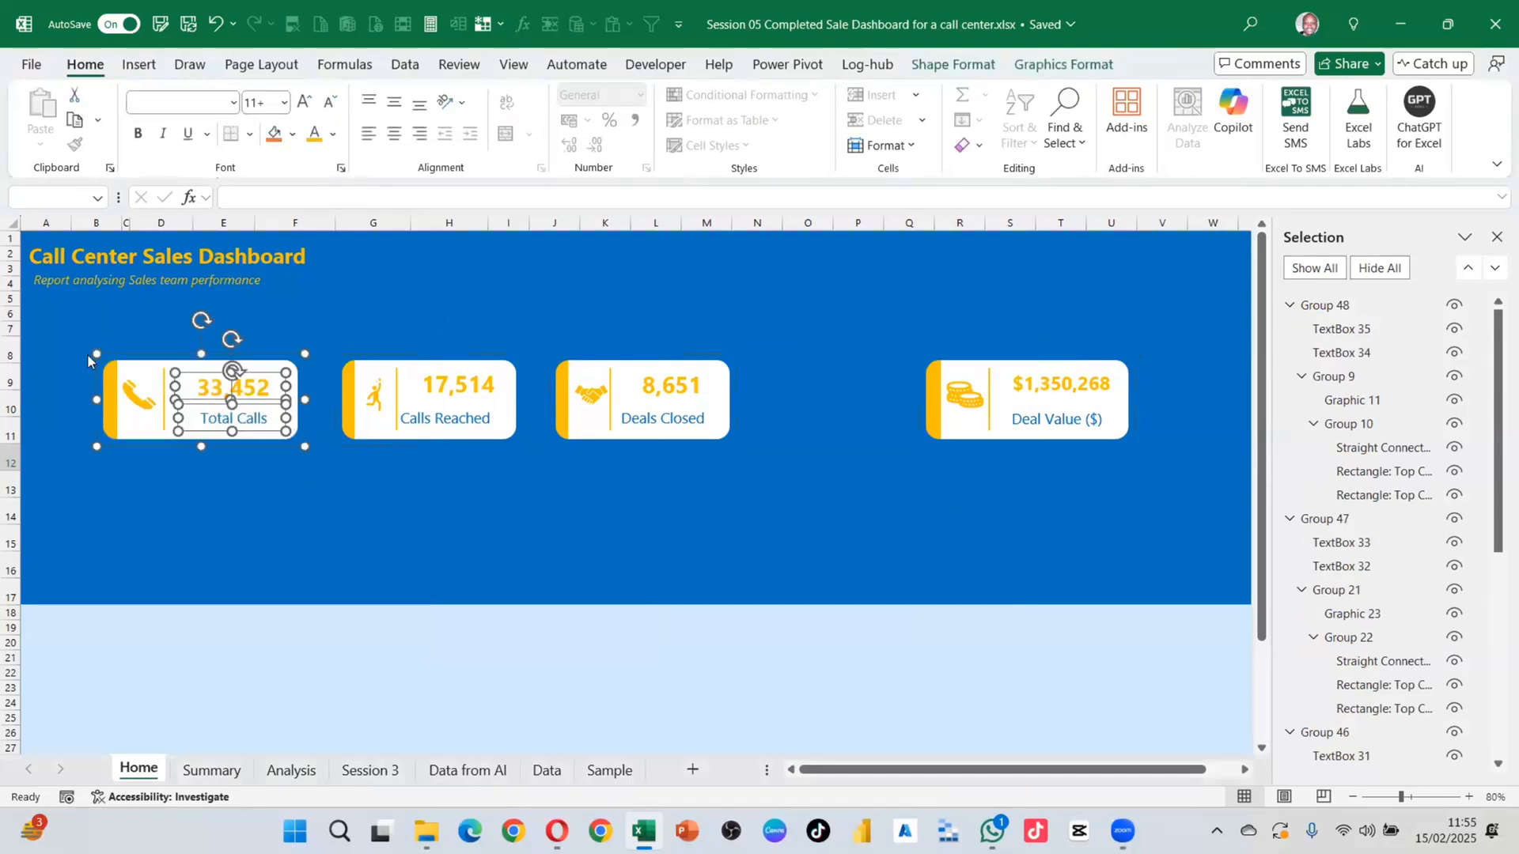
right_click(193, 377)
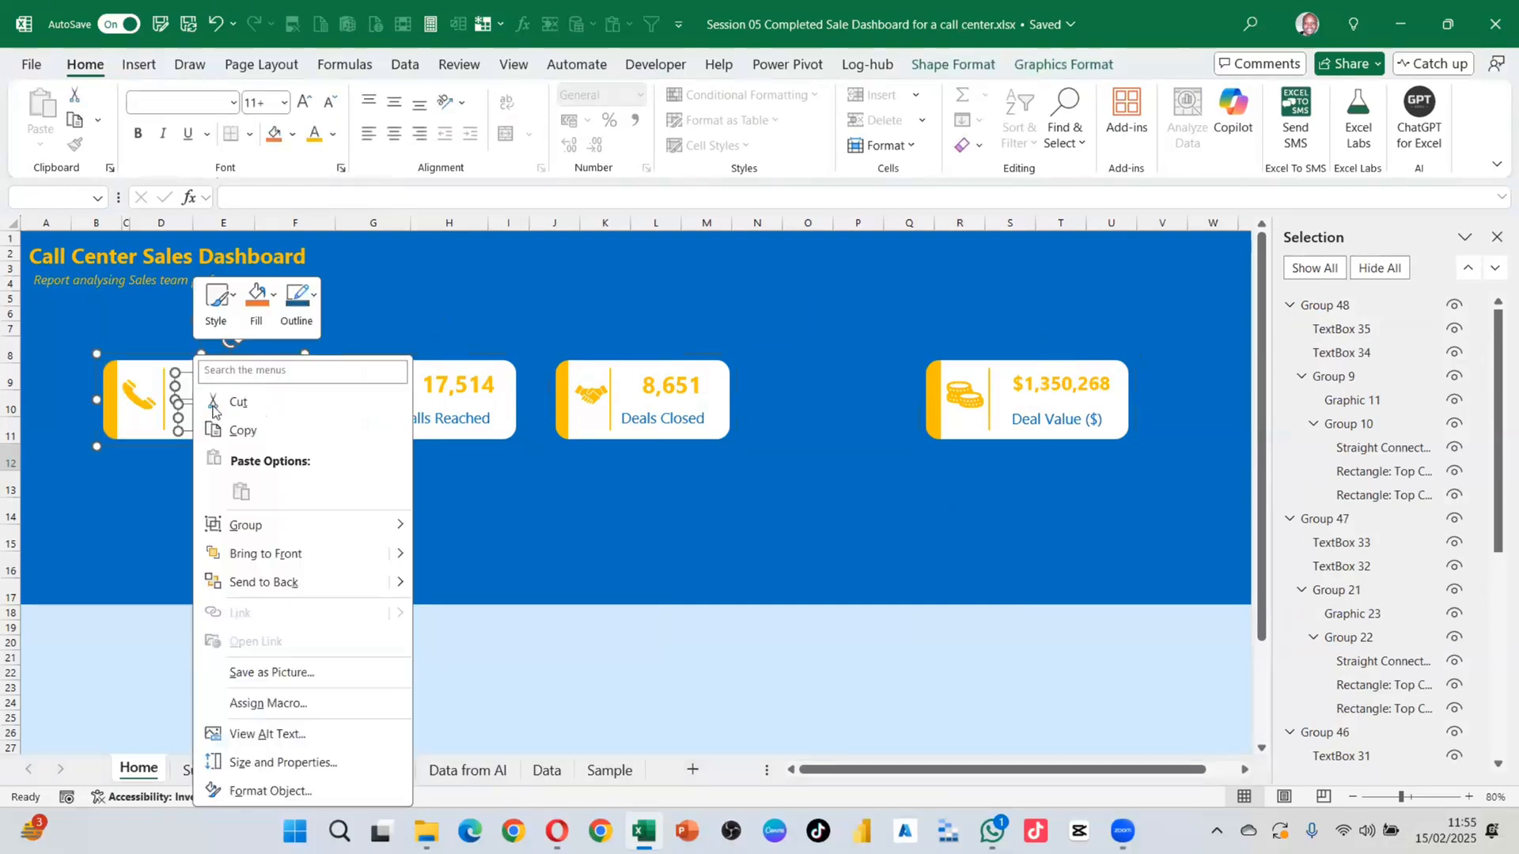
mouse_move(254, 531)
click(451, 528)
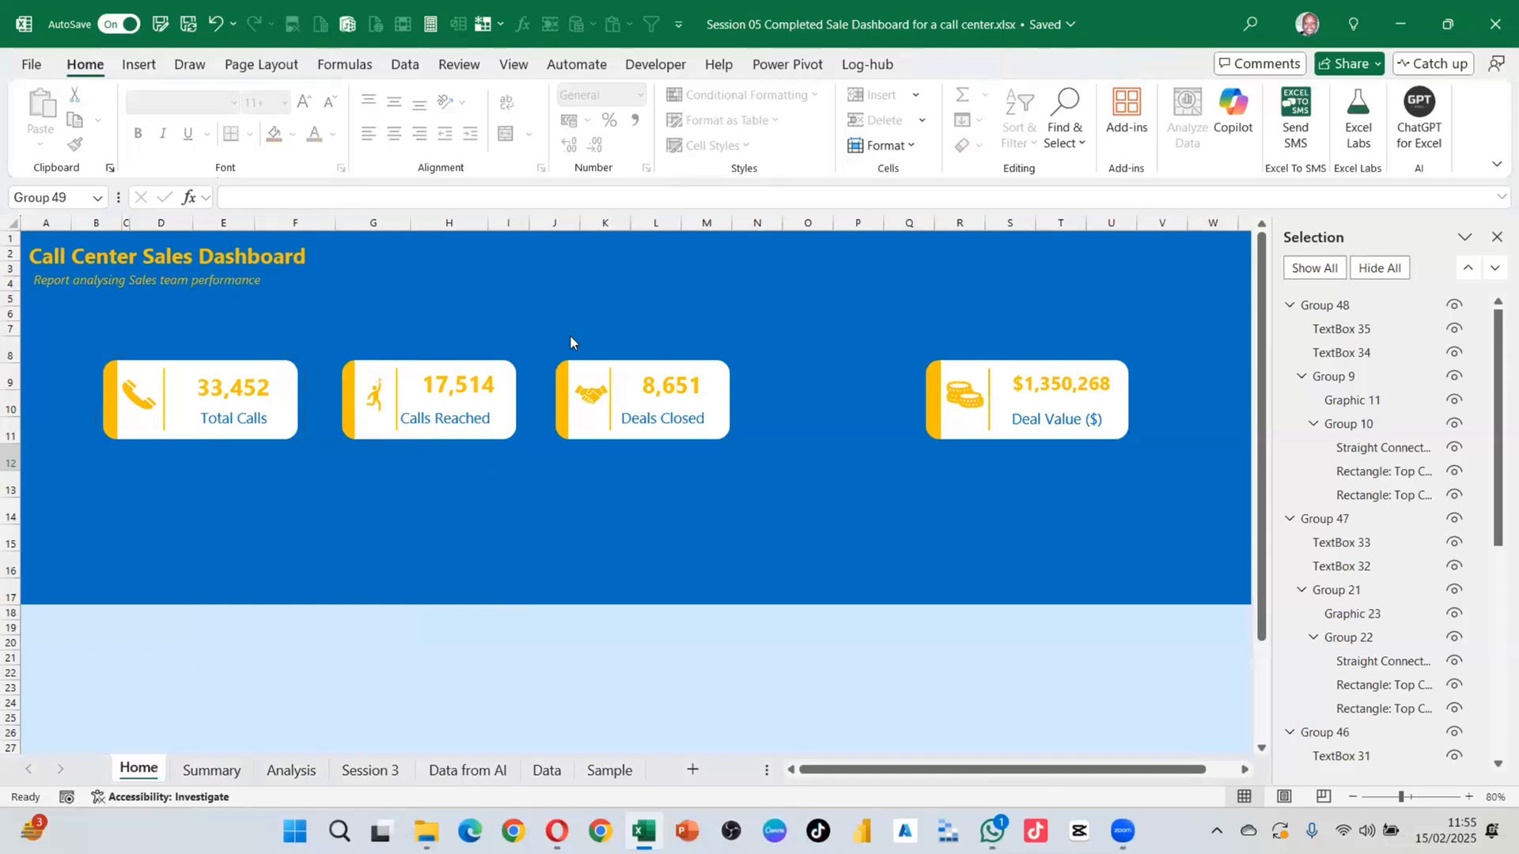
drag(59, 328, 1150, 496)
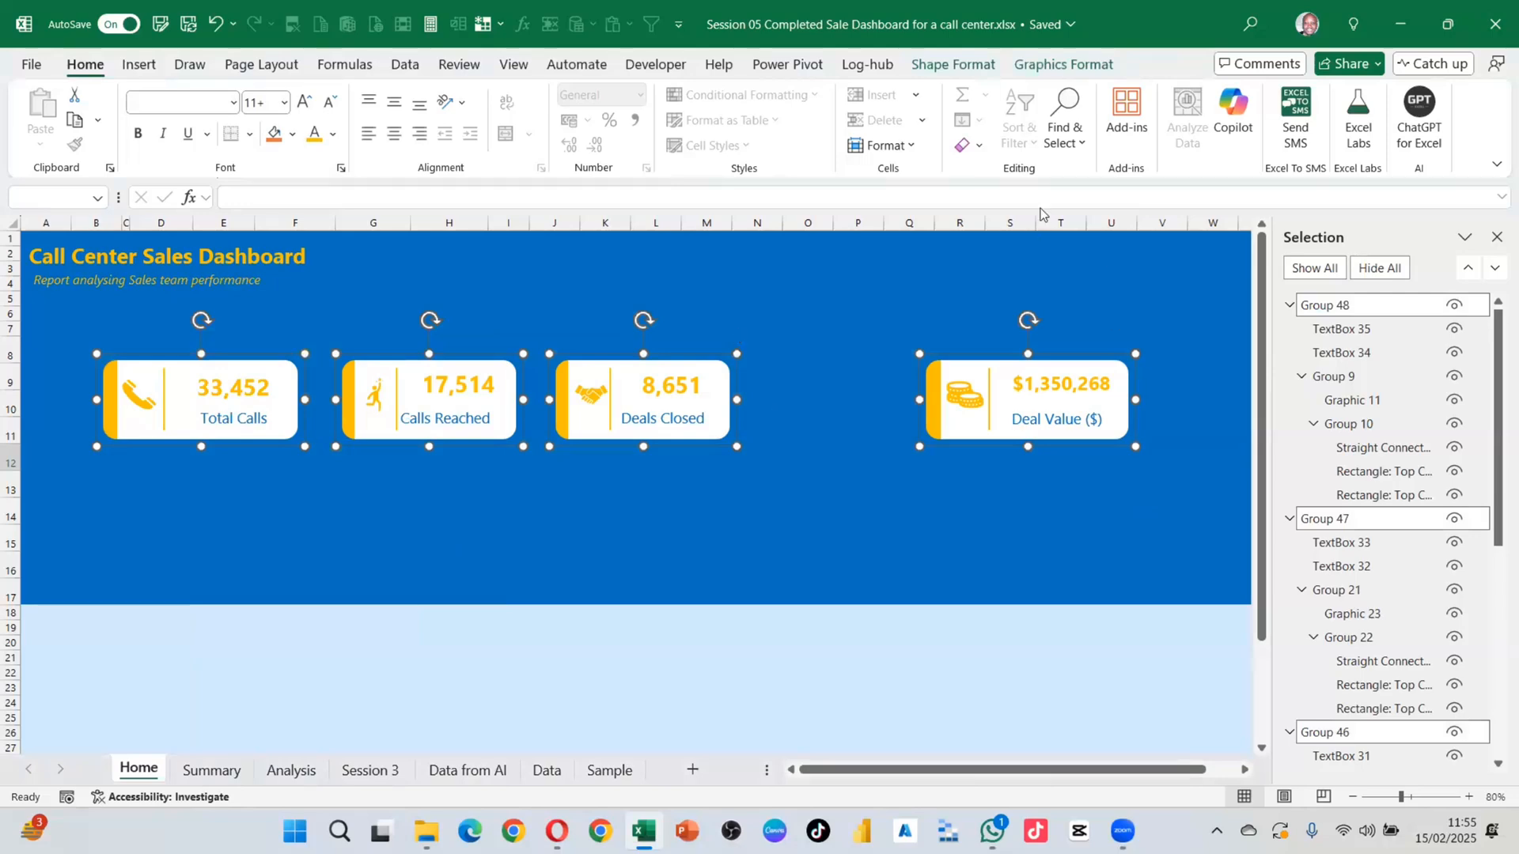
Step: Distribute the four KPI cards horizontally across the banner
click(1064, 107)
click(1066, 98)
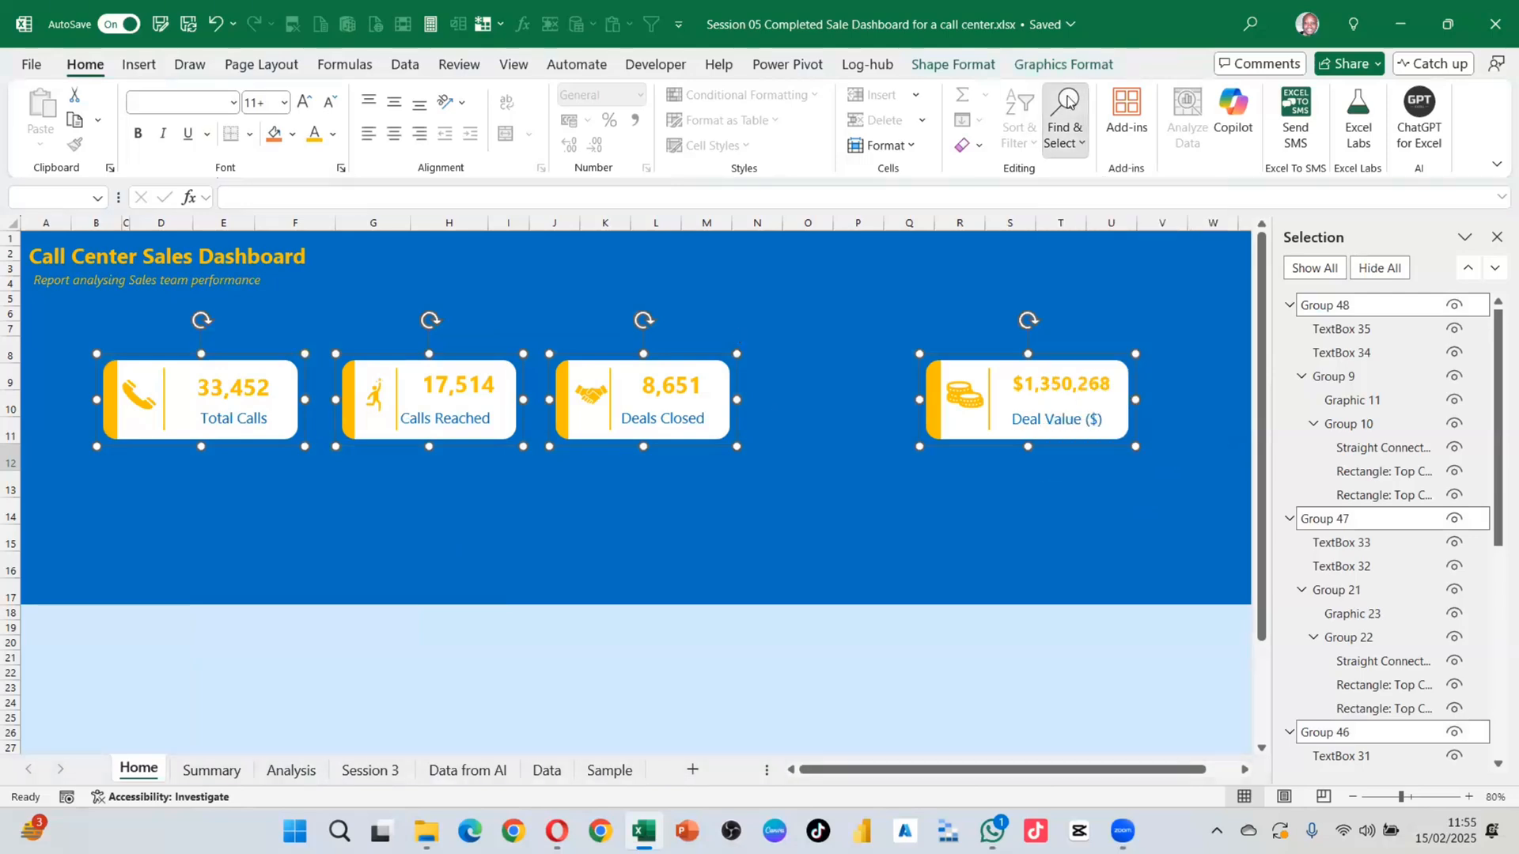
click(1062, 68)
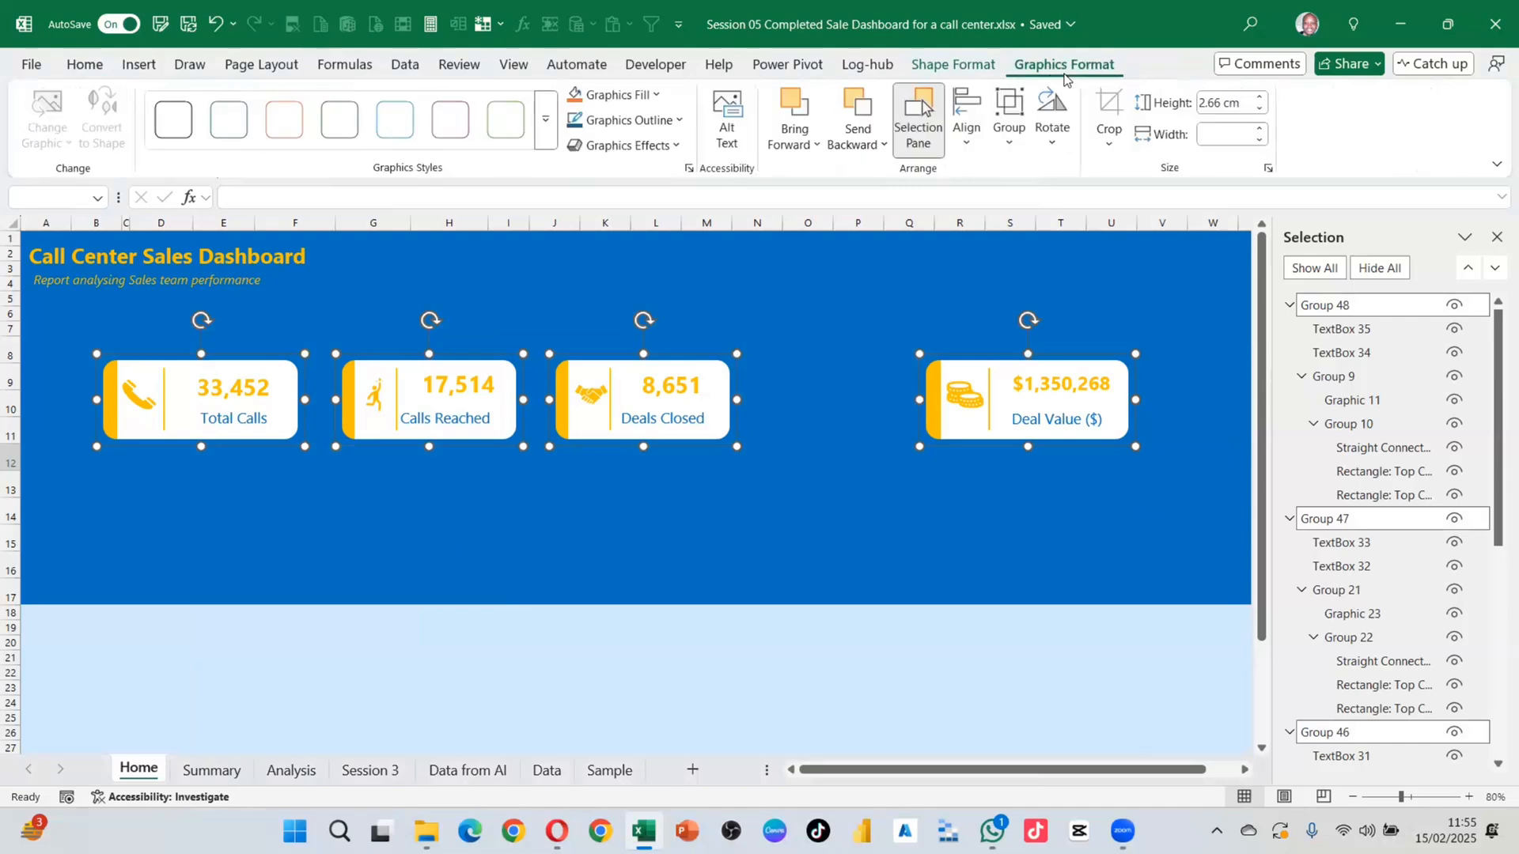
click(968, 142)
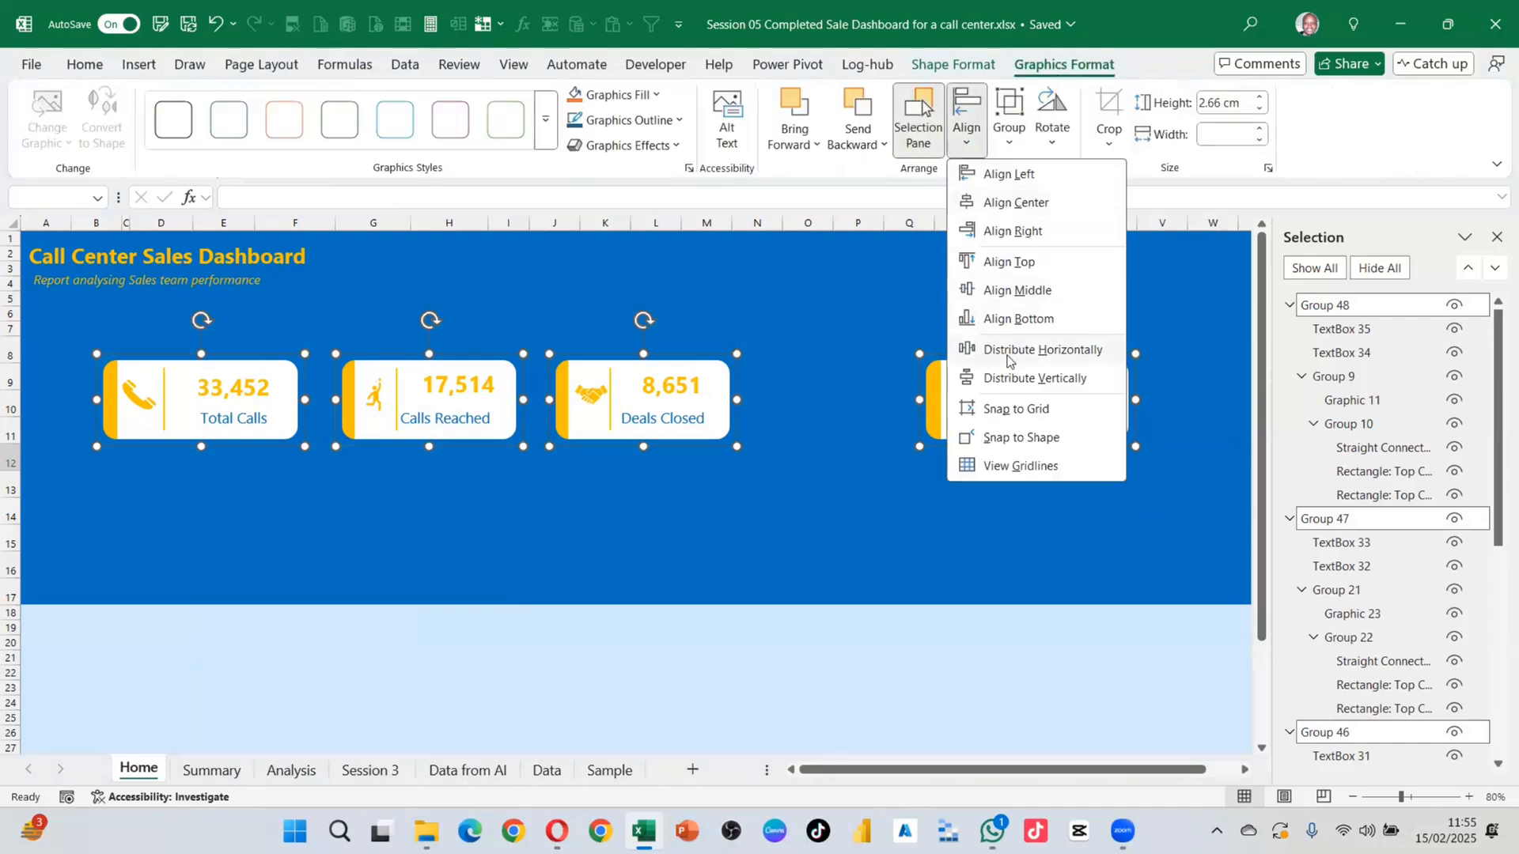
click(1039, 350)
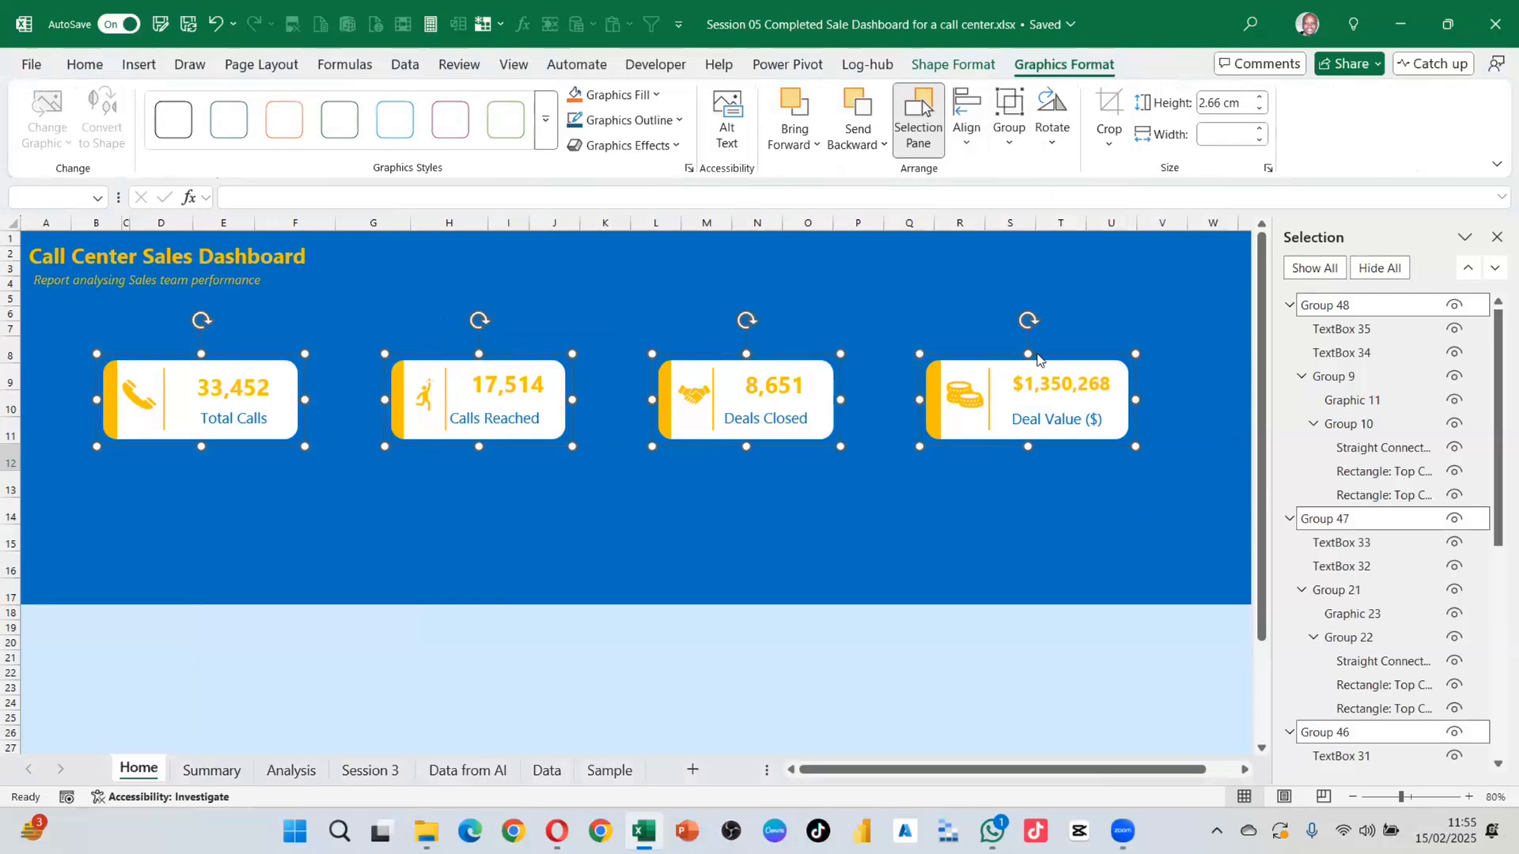
click(999, 531)
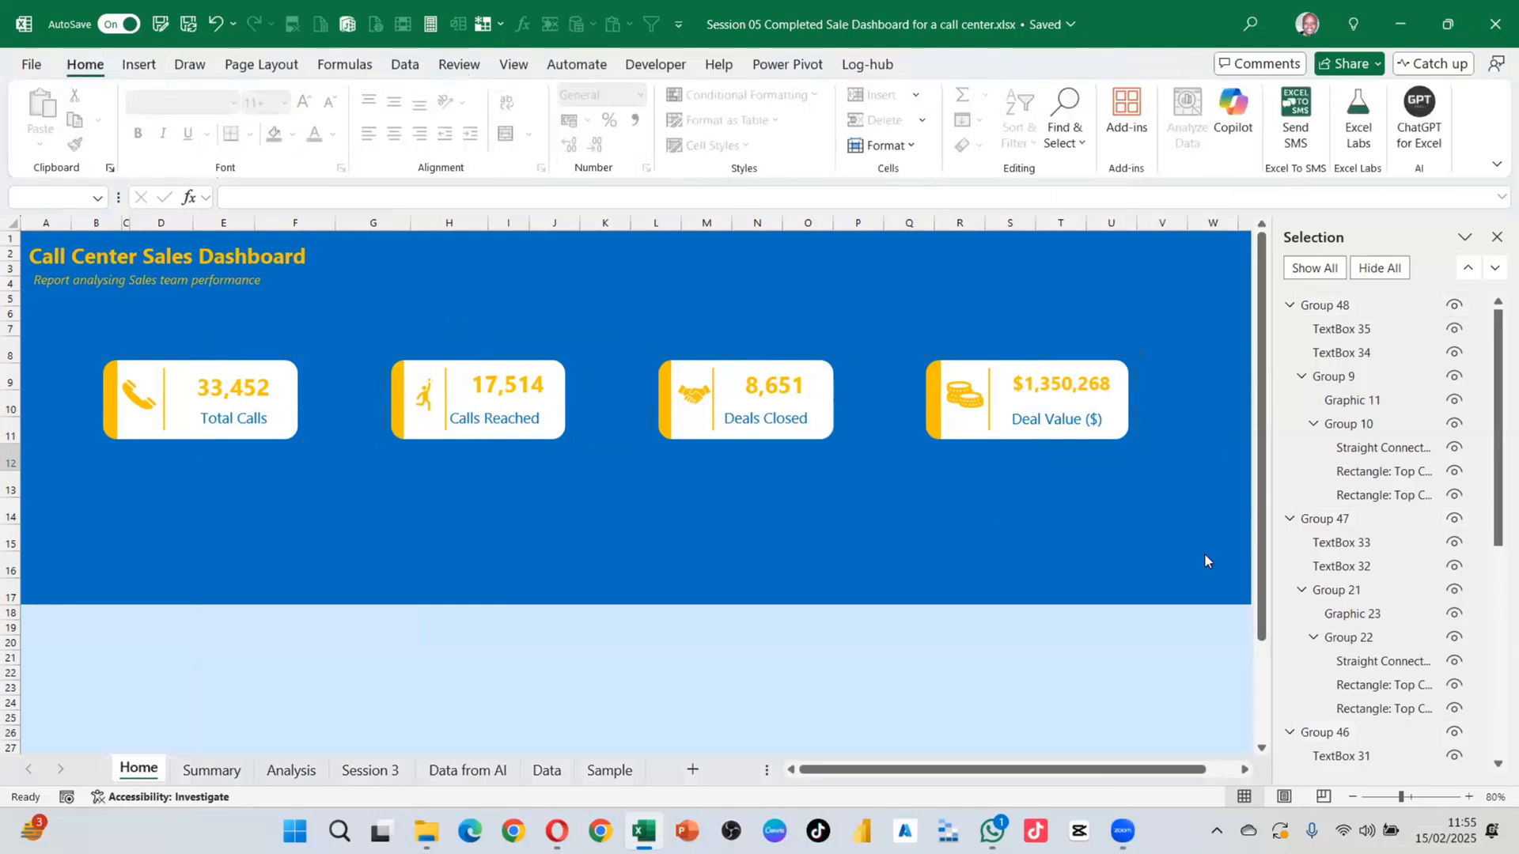
Step: Widen the title box out to column W and move the subtitle box lower
click(95, 258)
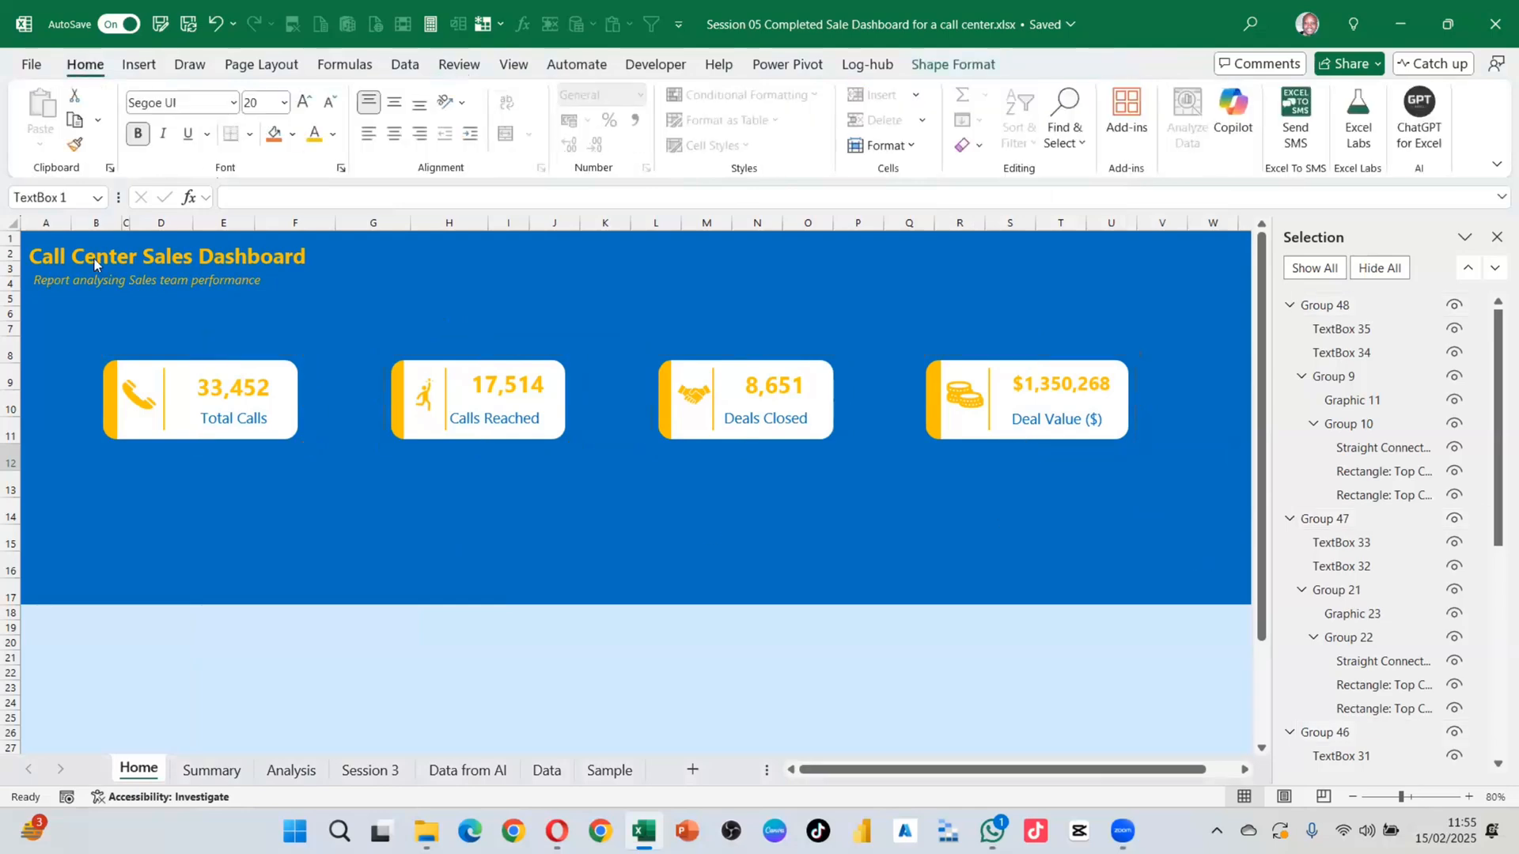
drag(346, 288, 1239, 314)
click(66, 281)
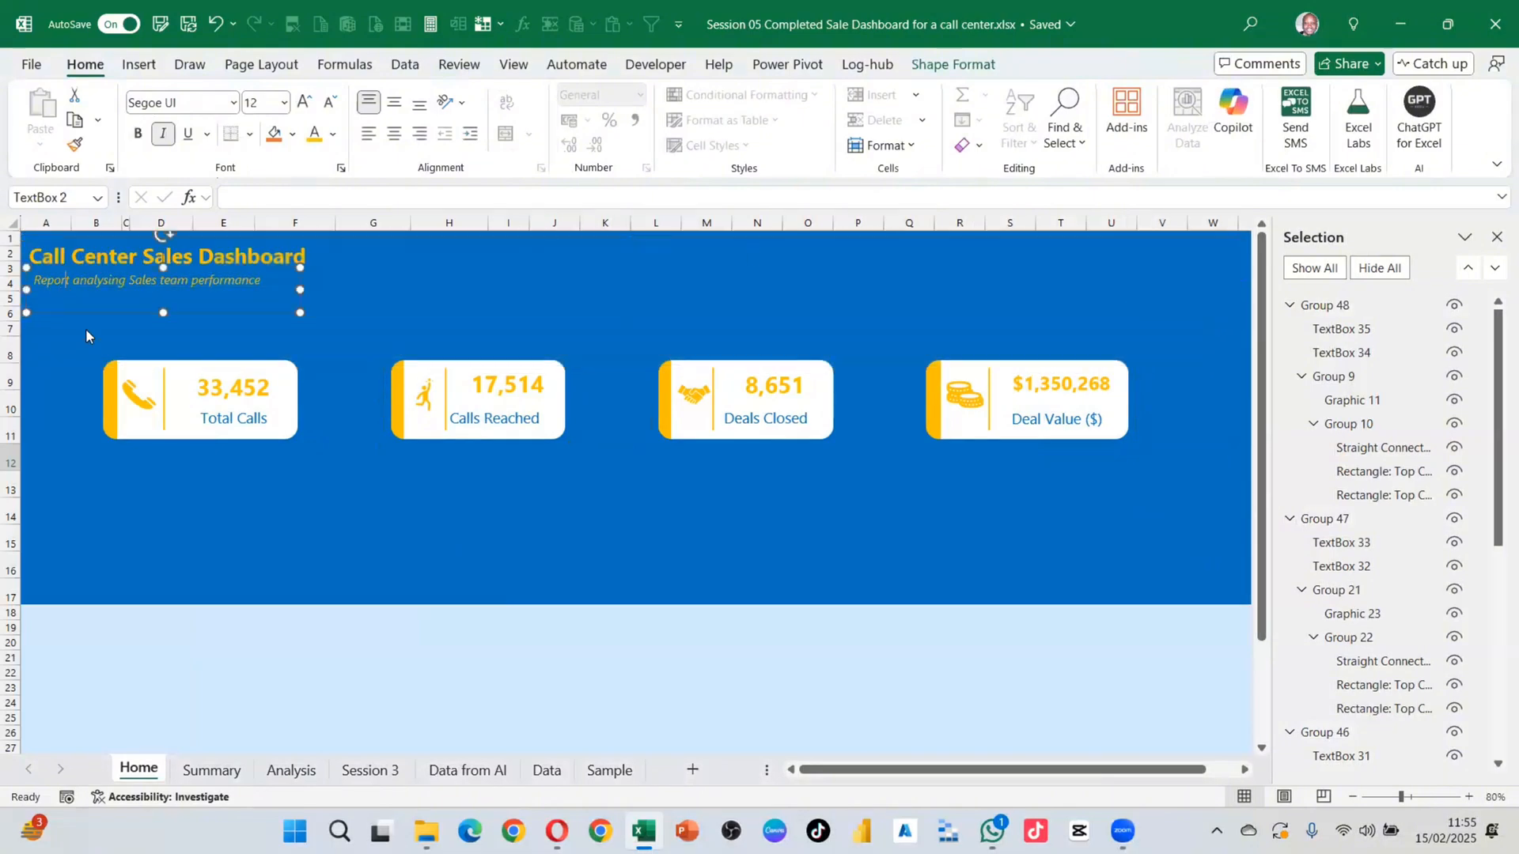
drag(236, 269, 238, 317)
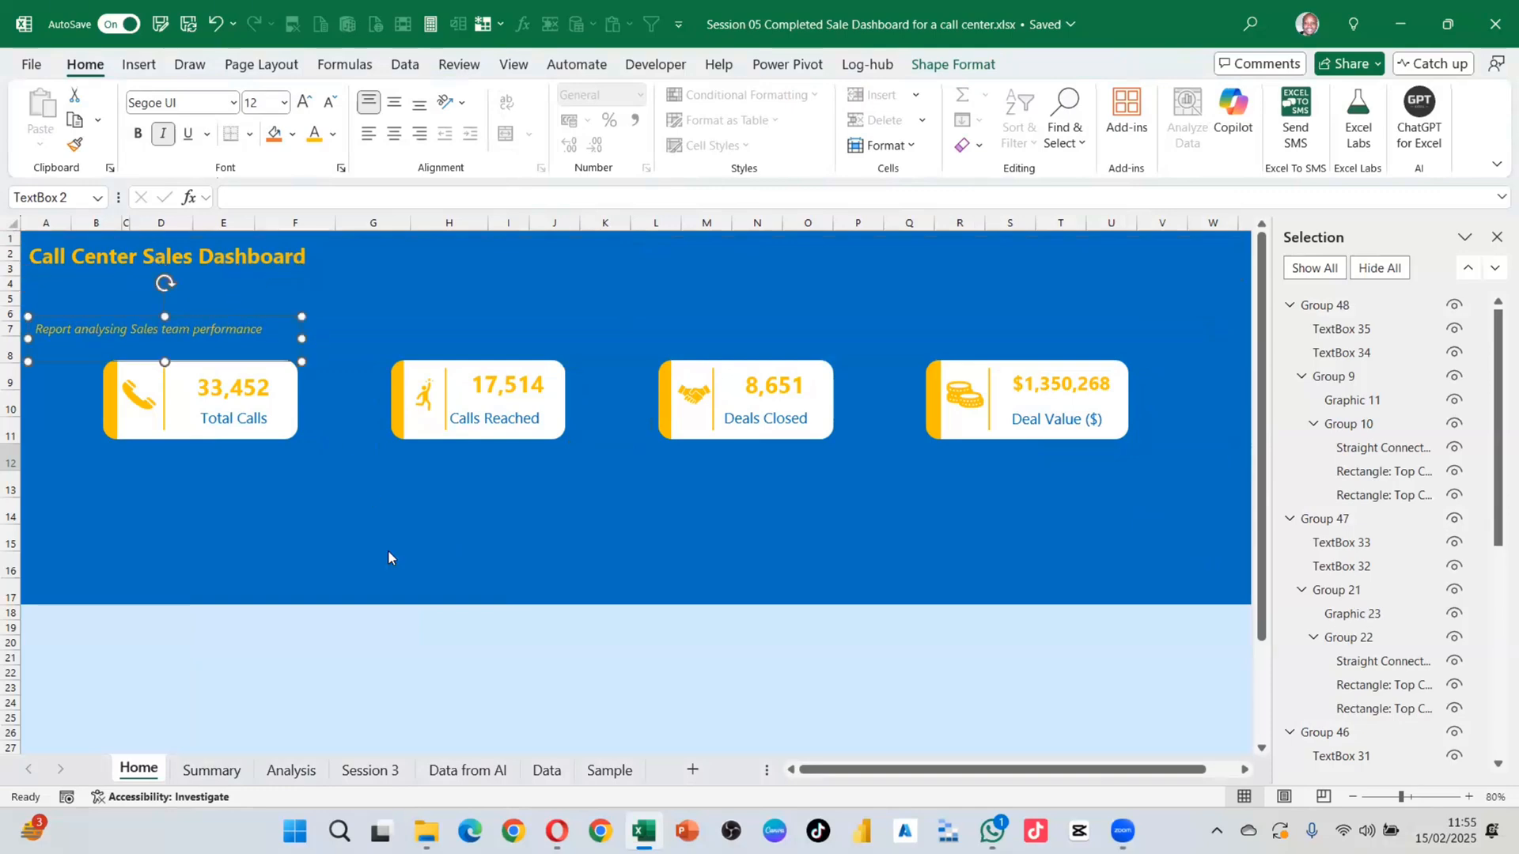
click(460, 556)
scroll(553, 554, down, 1)
scroll(594, 503, up, 1)
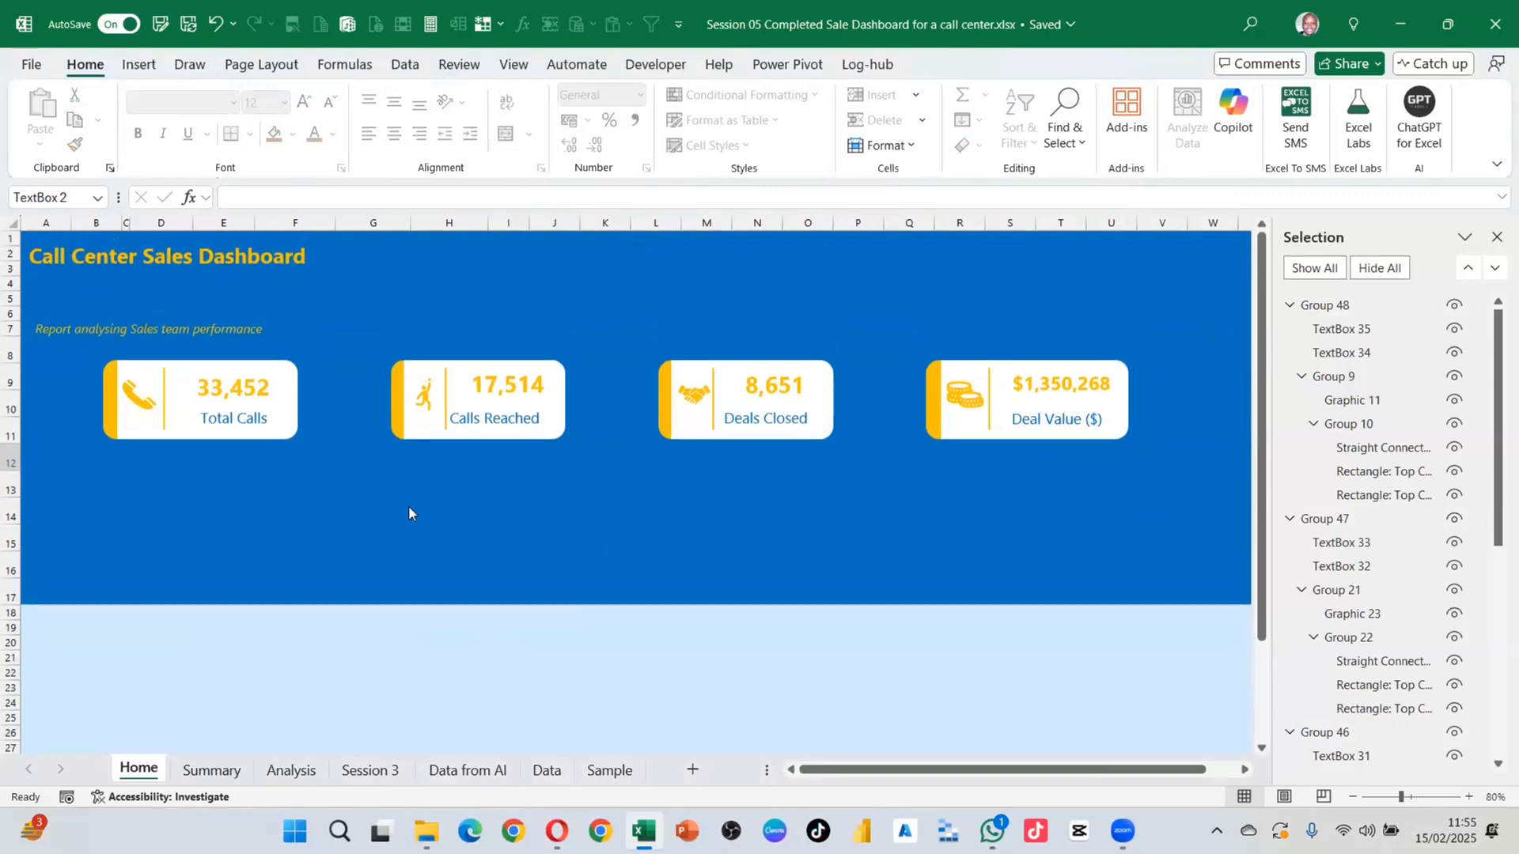
scroll(410, 508, down, 1)
scroll(432, 506, down, 1)
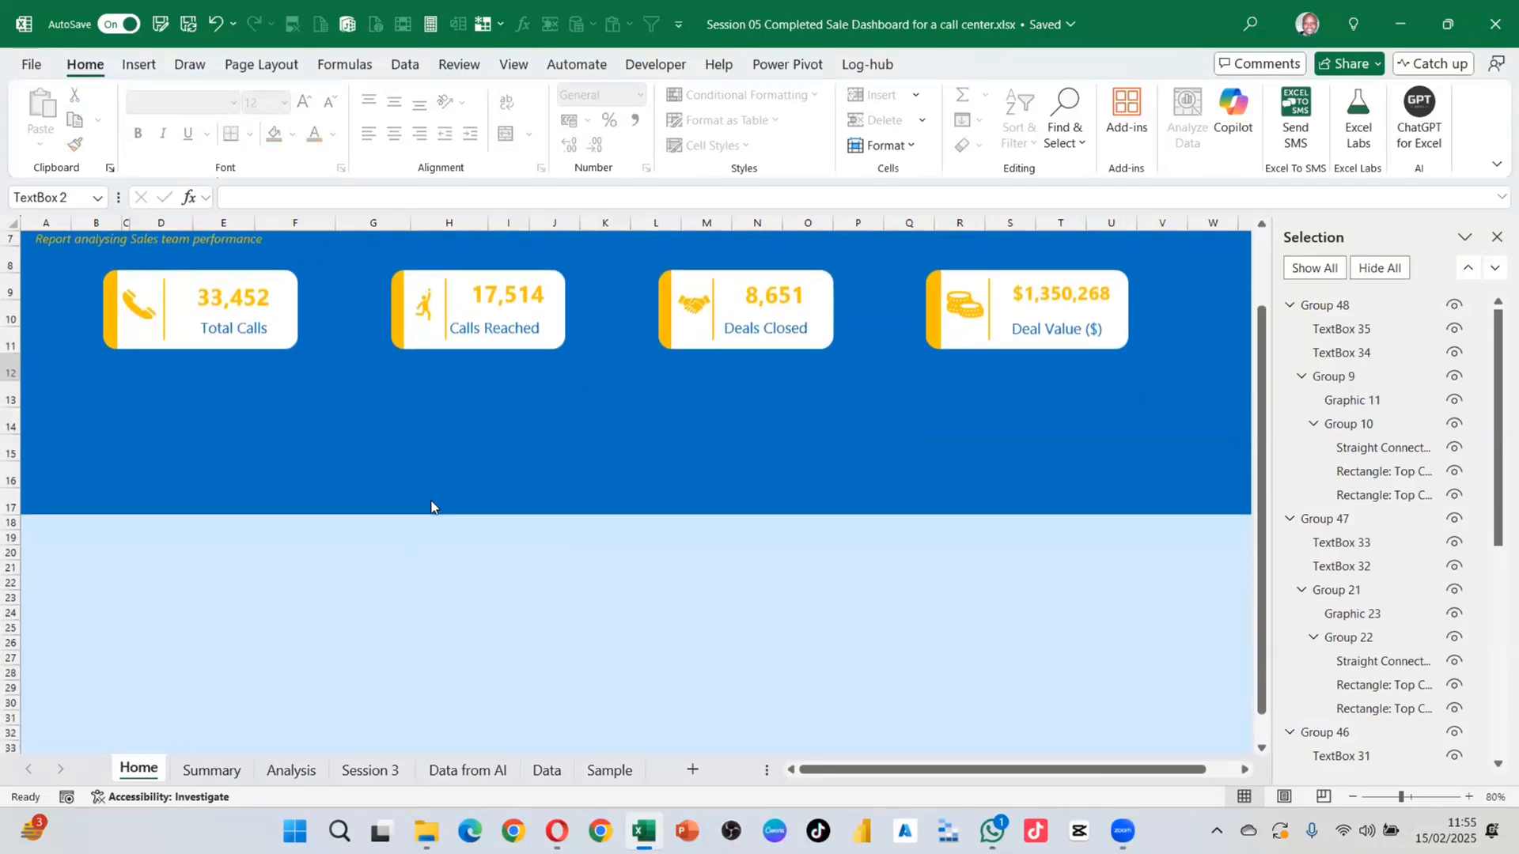
scroll(432, 507, up, 2)
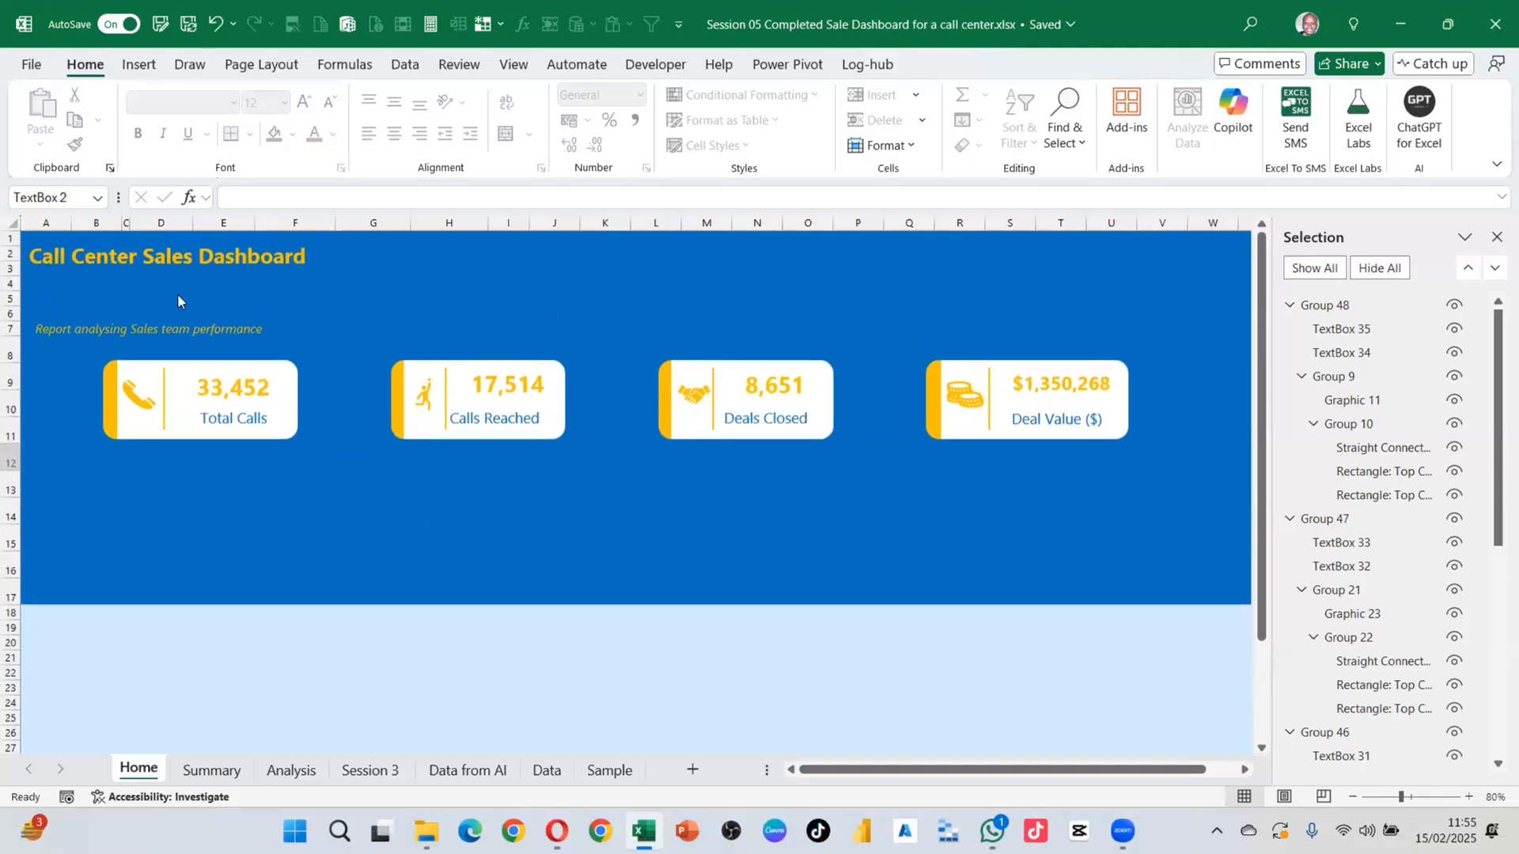
click(173, 266)
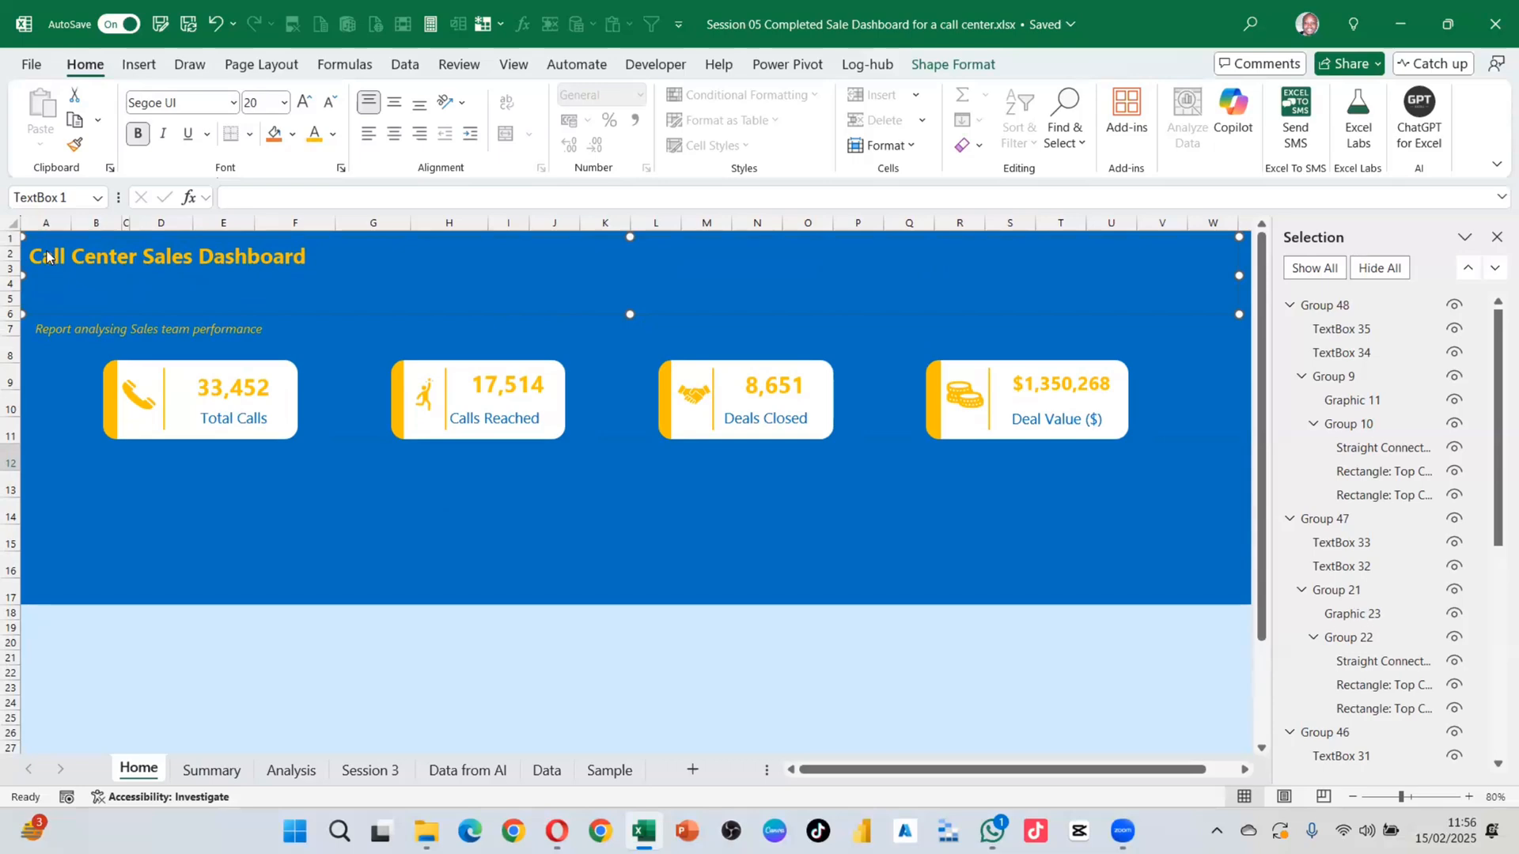
Step: Replace 'Call Center' in the title with 'SABTECH ONLINE'
drag(30, 257, 137, 262)
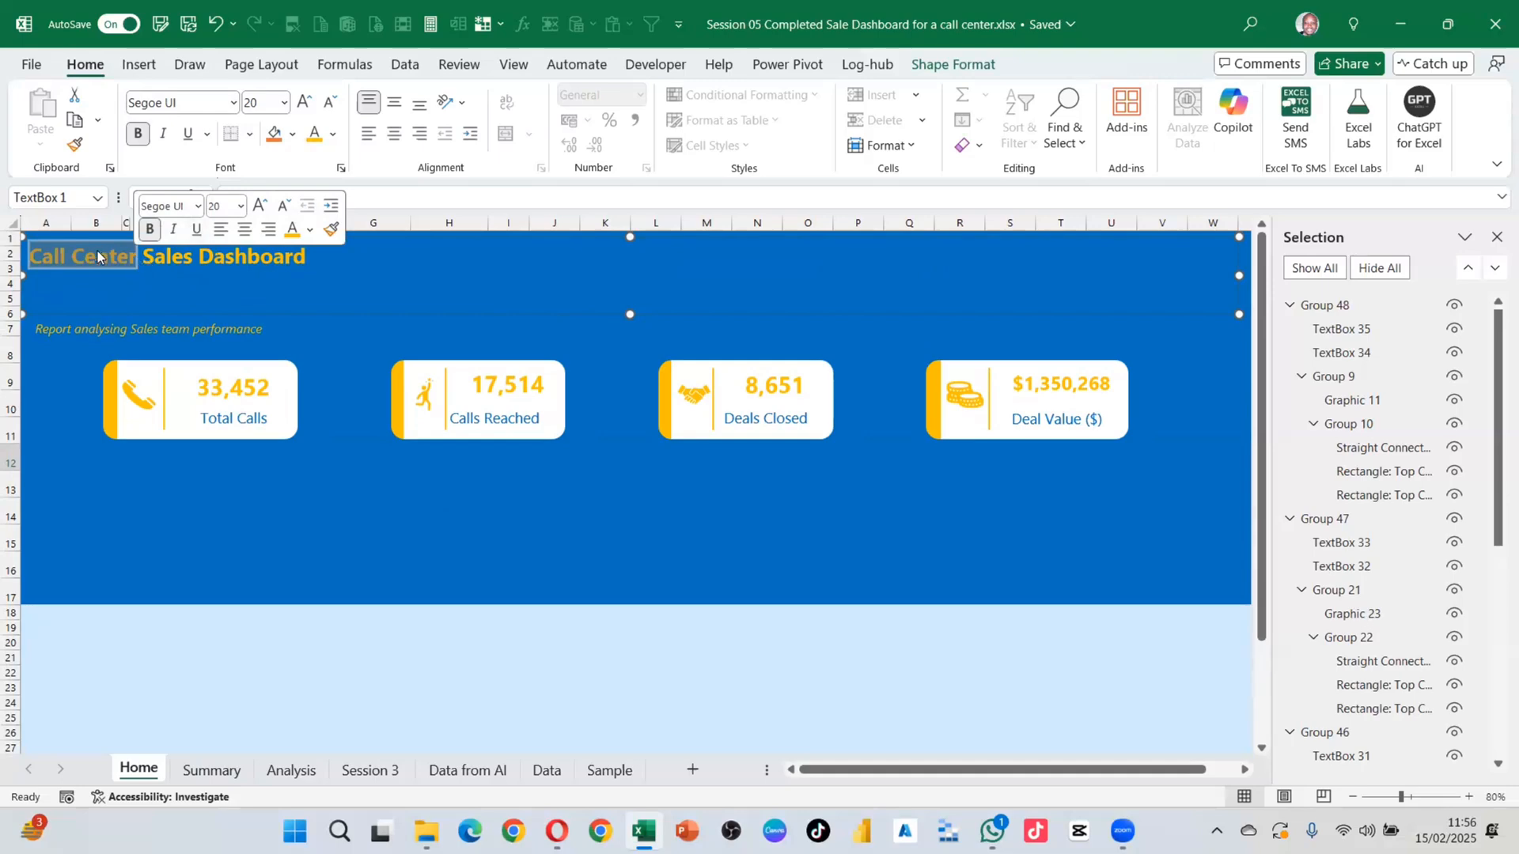
text(Sa)
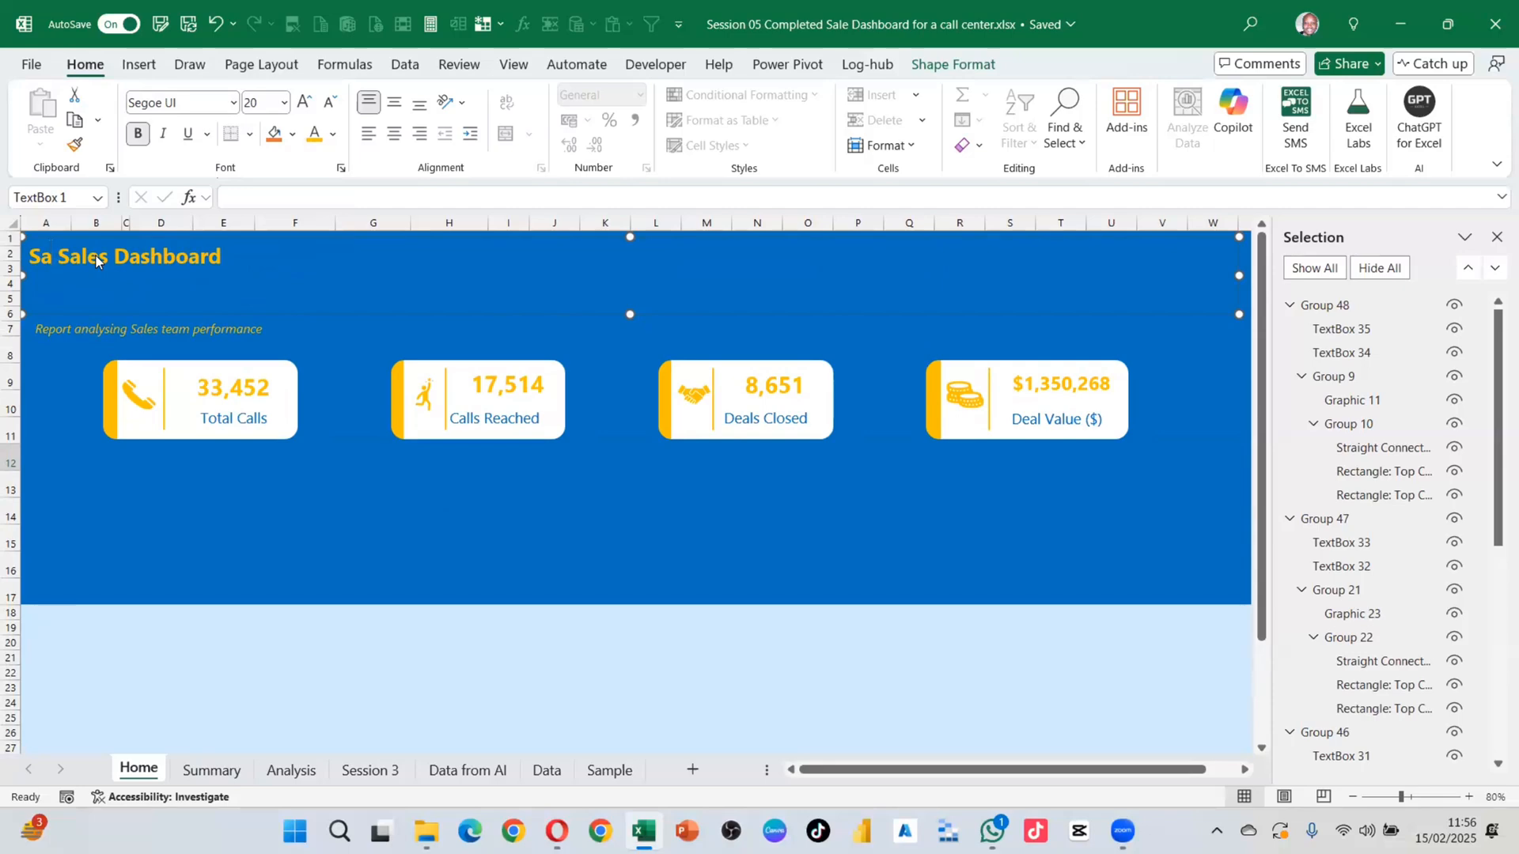
key(BackSpace)
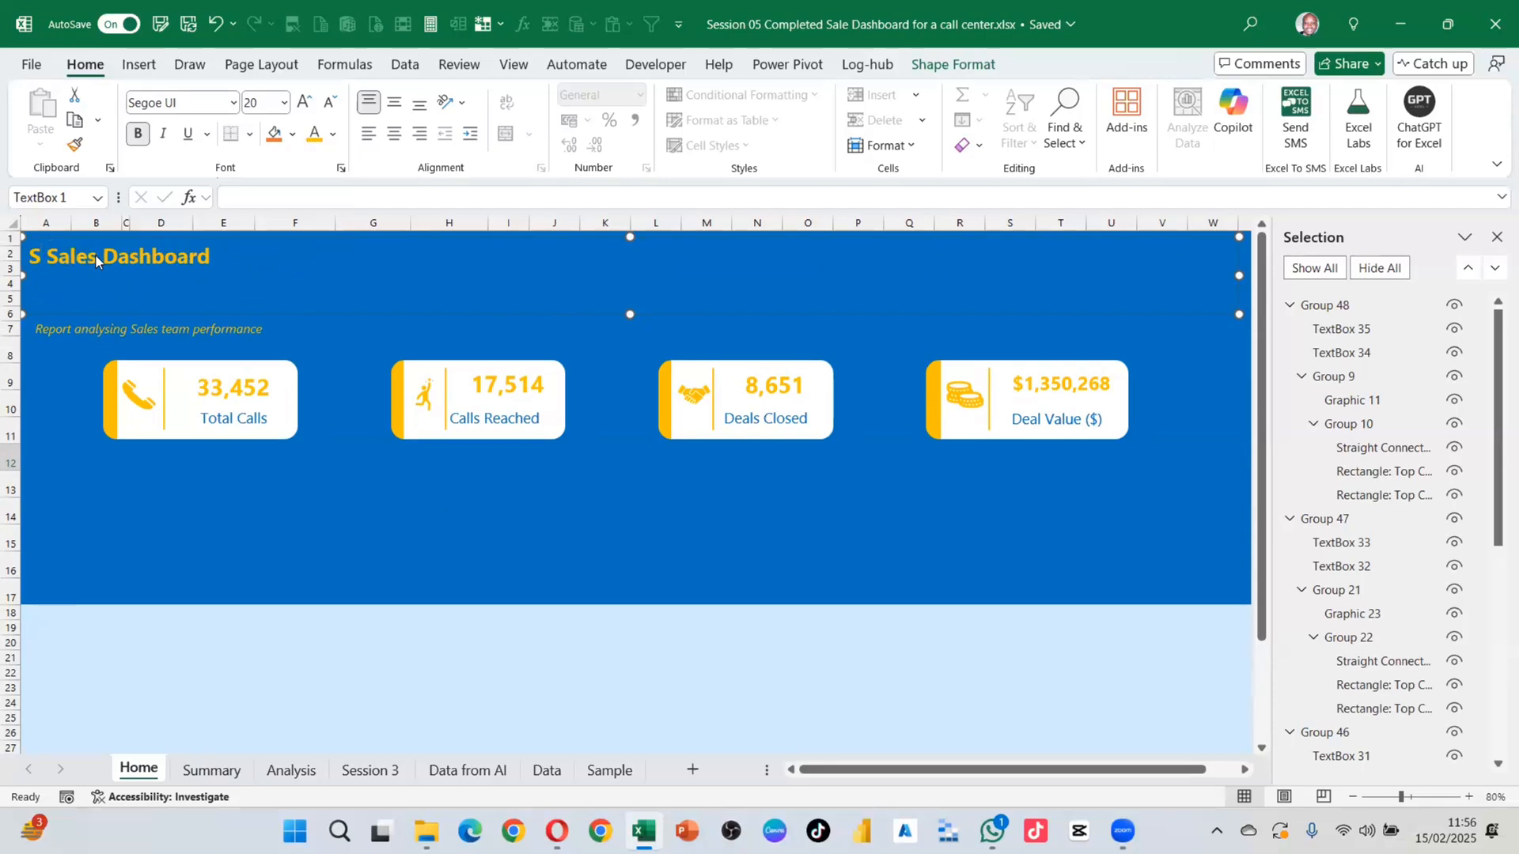
text(ABTECH)
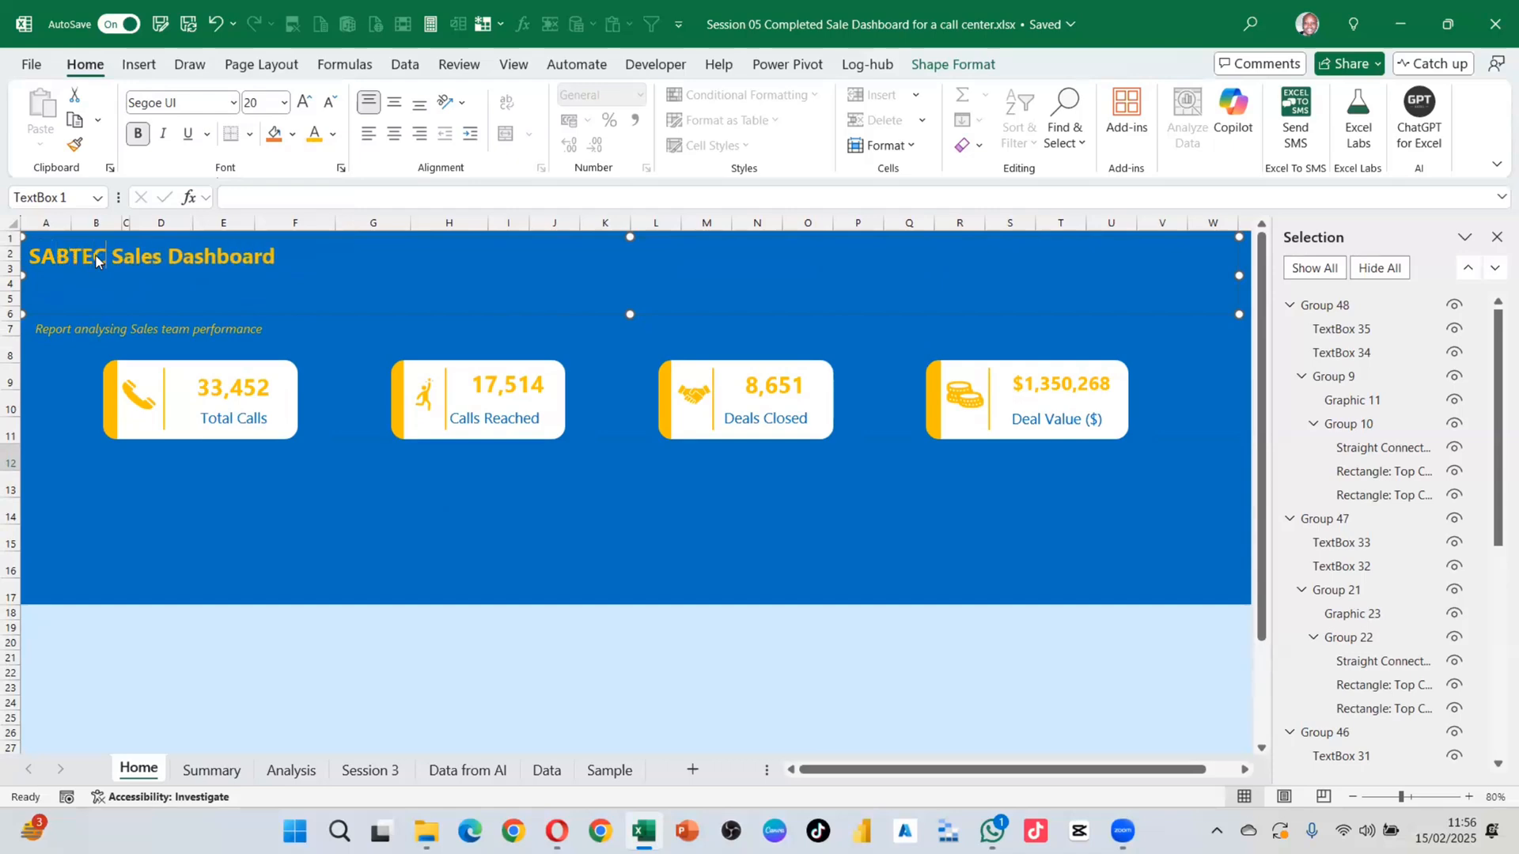
text( ONLINE)
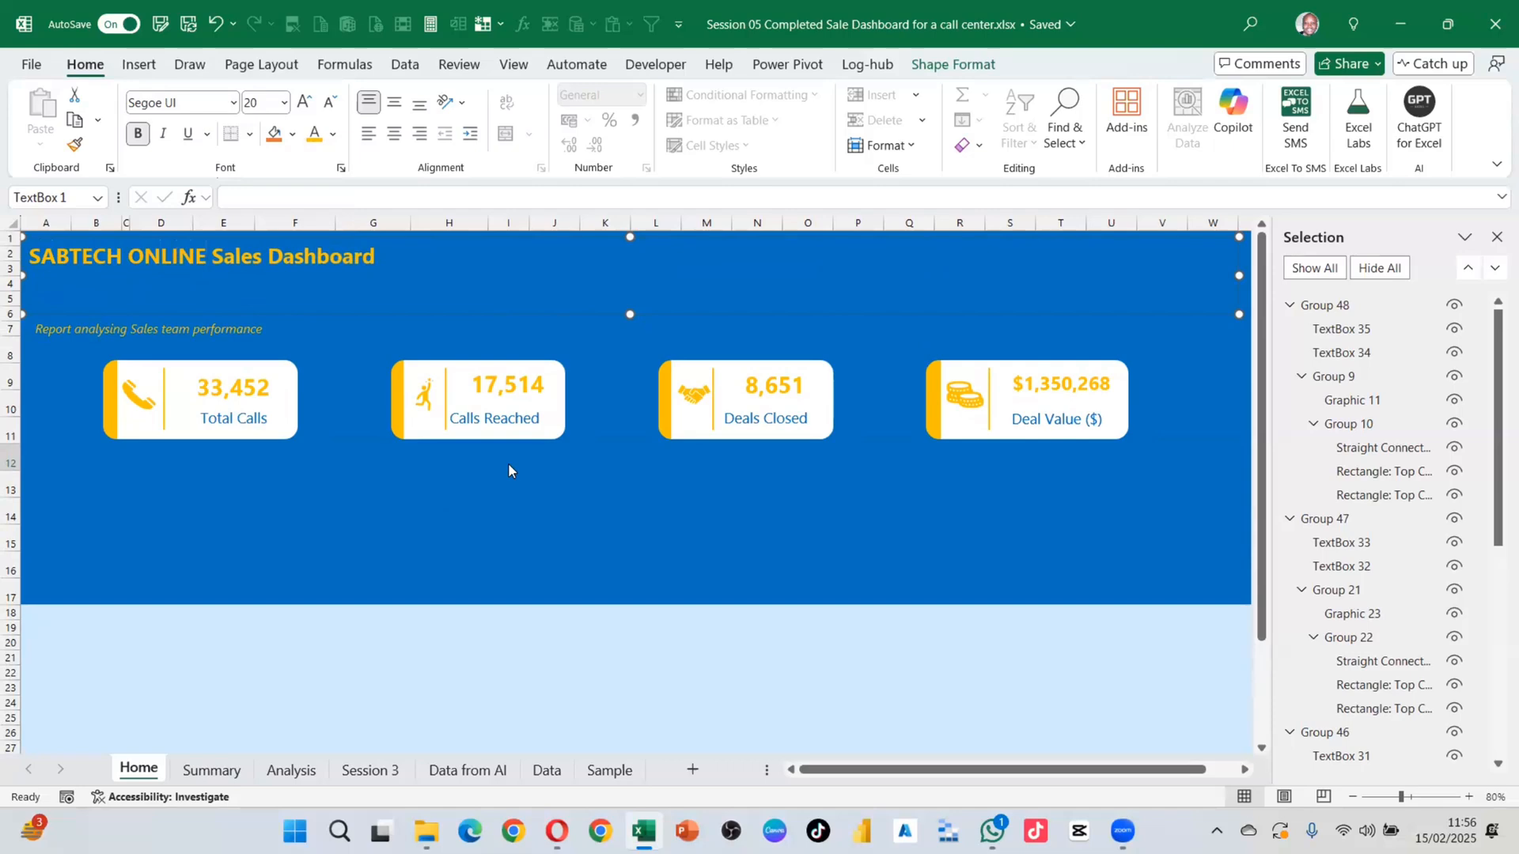
Step: Enlarge the whole title to 40 pt and centre it in its box
drag(393, 259, 7, 224)
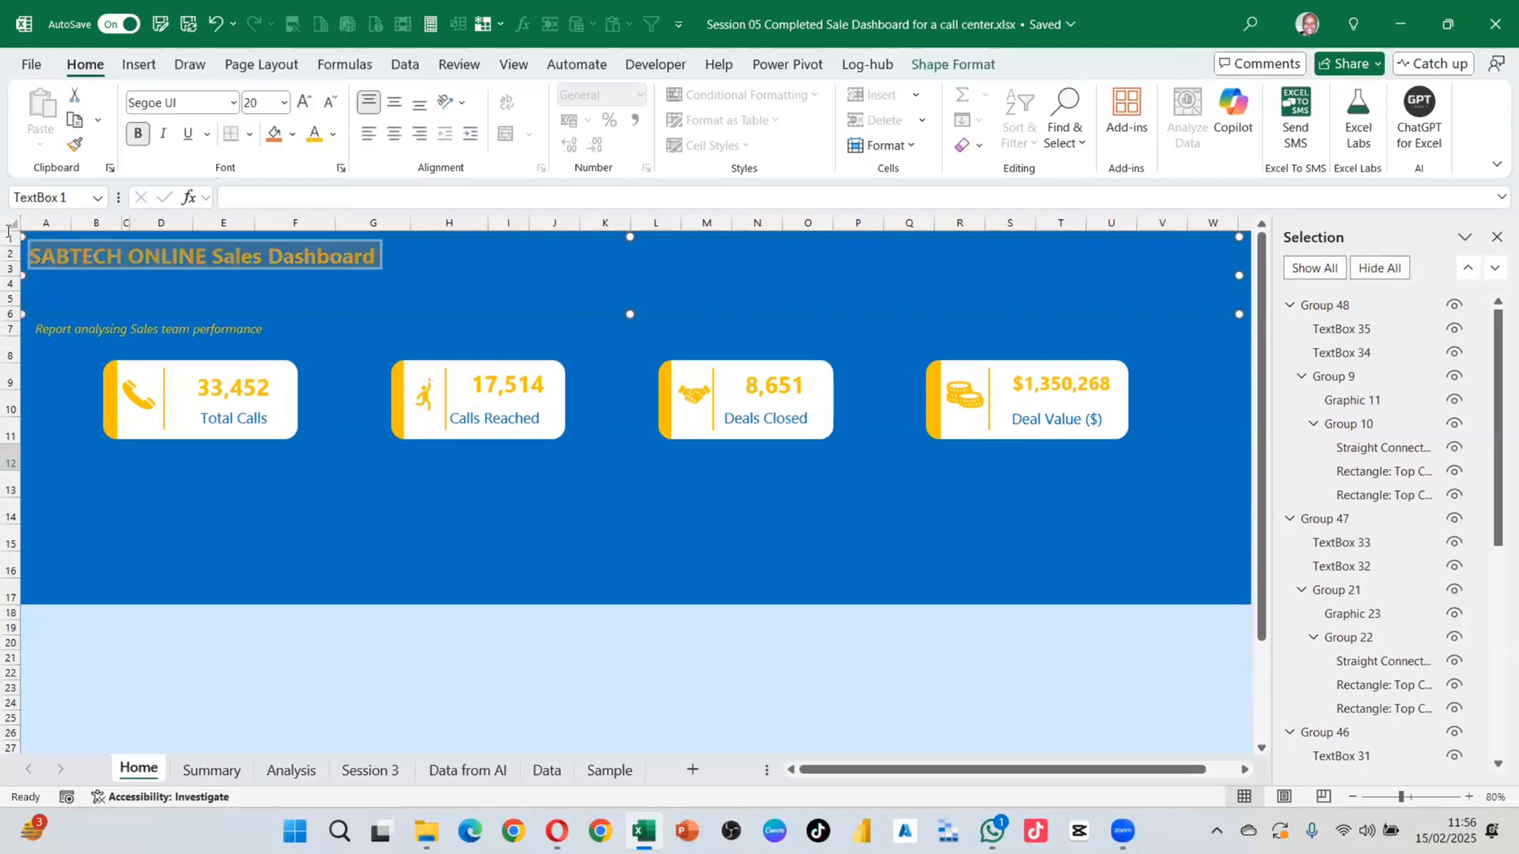
click(304, 102)
click(304, 102)
click(303, 102)
click(304, 102)
click(304, 102)
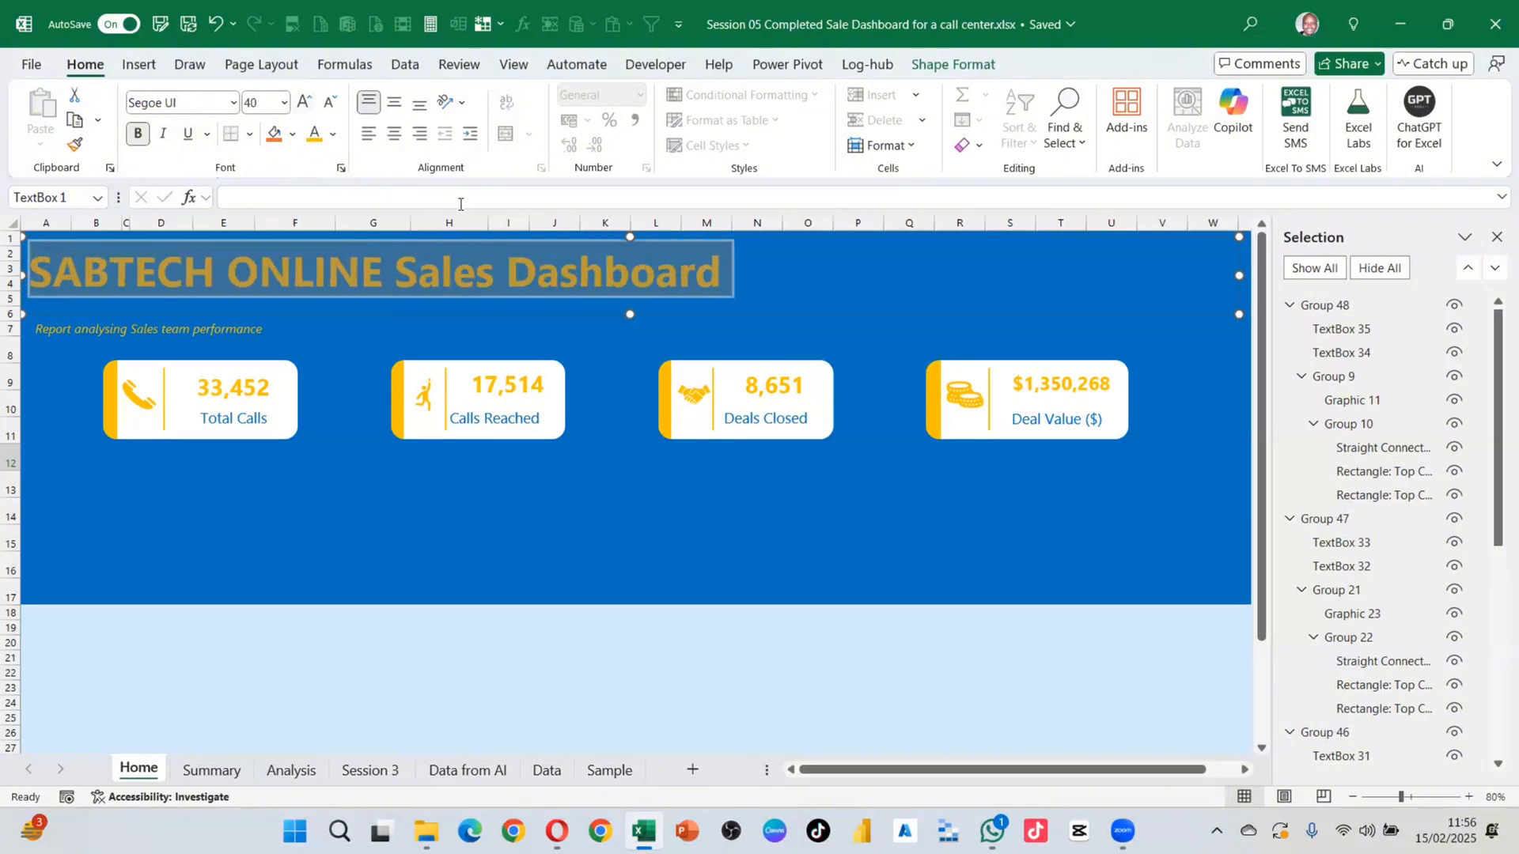
click(393, 133)
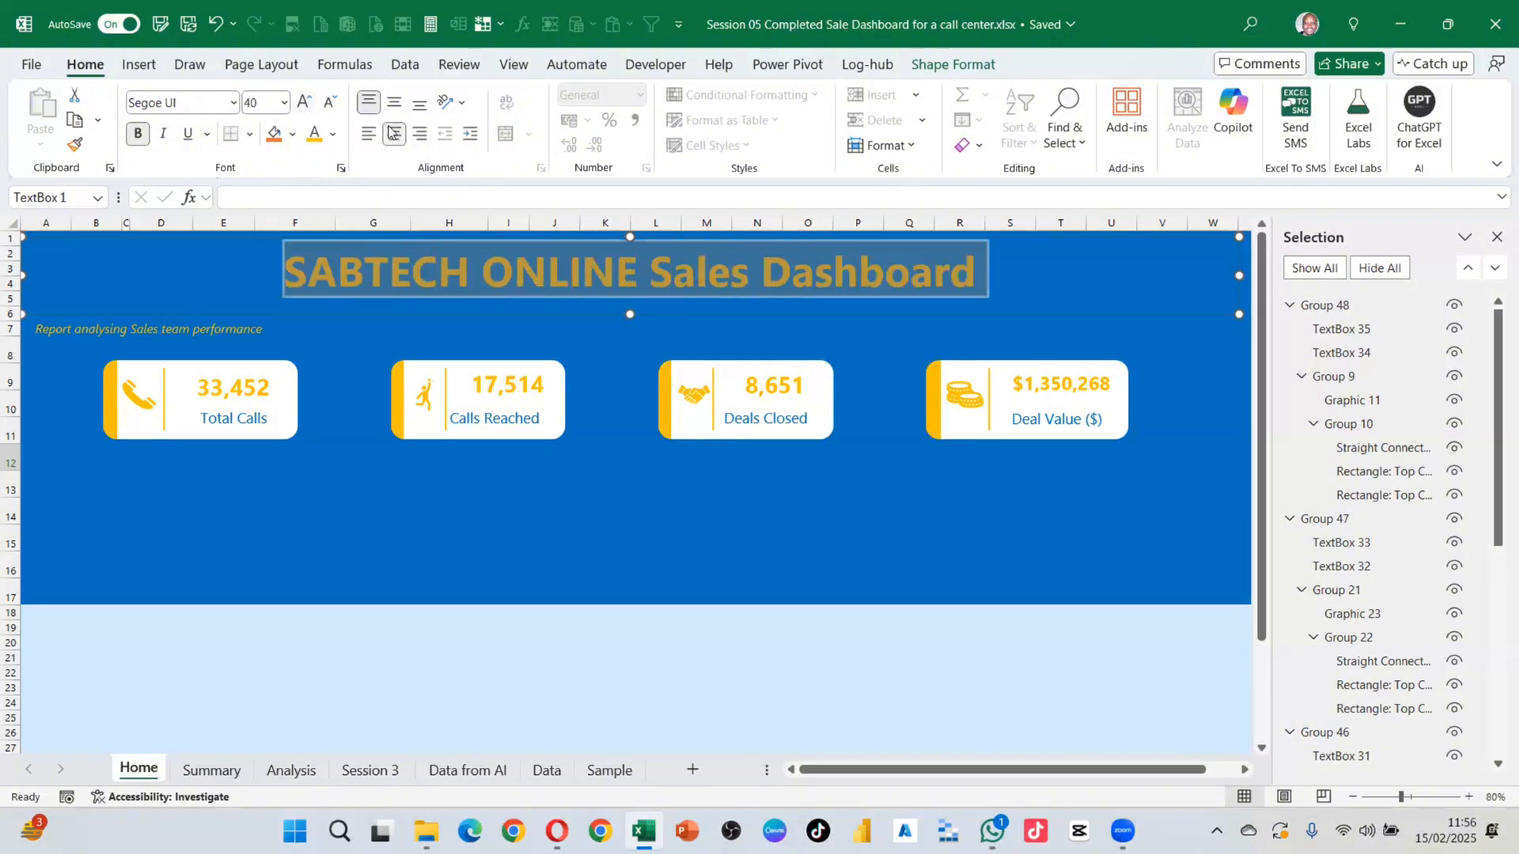
click(591, 546)
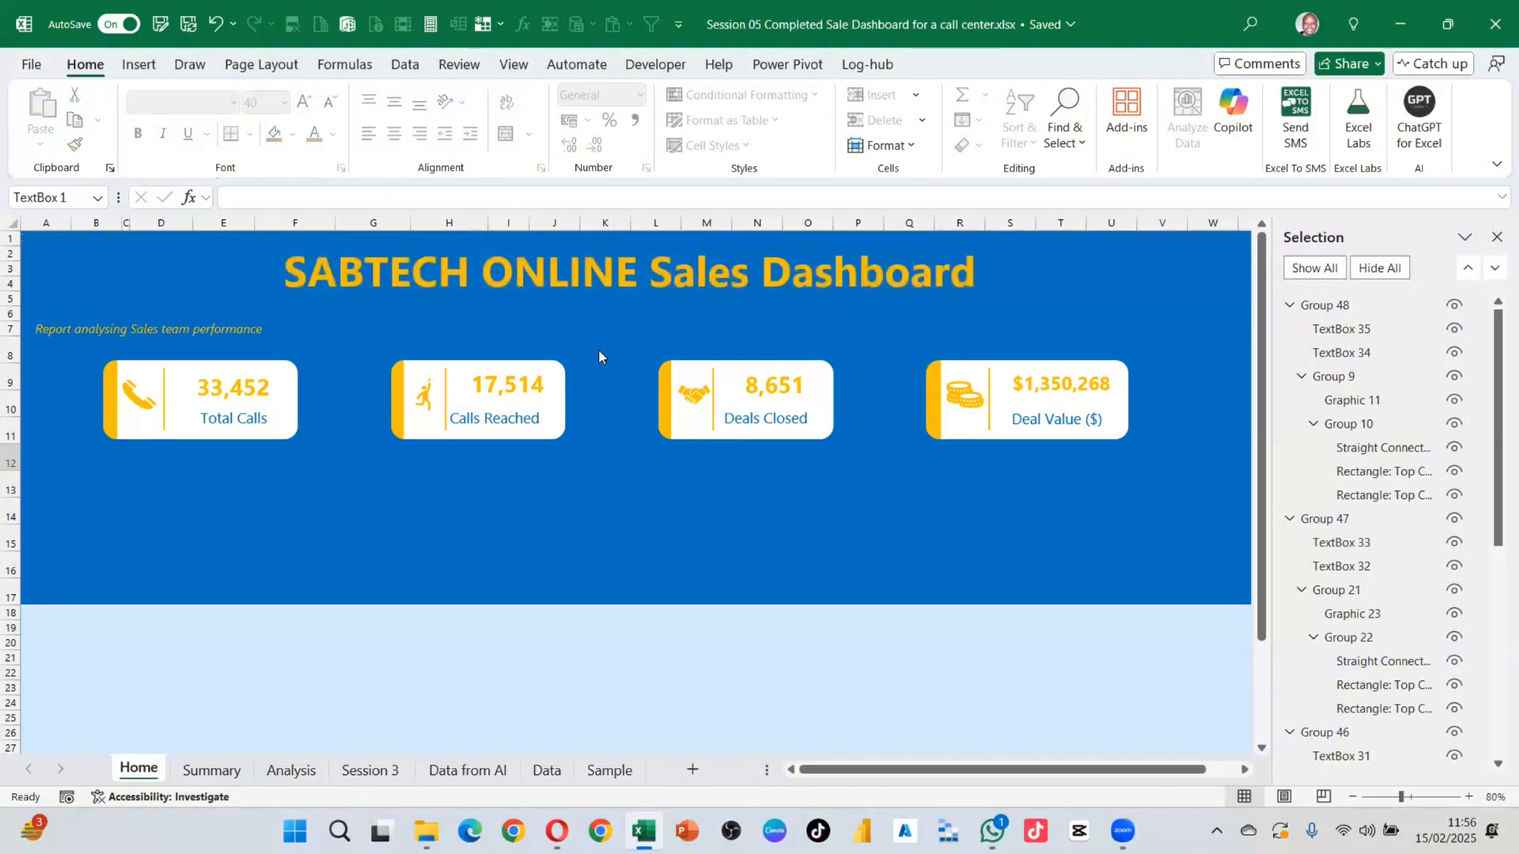
Step: Widen the subtitle box and place it directly beneath the title
click(224, 331)
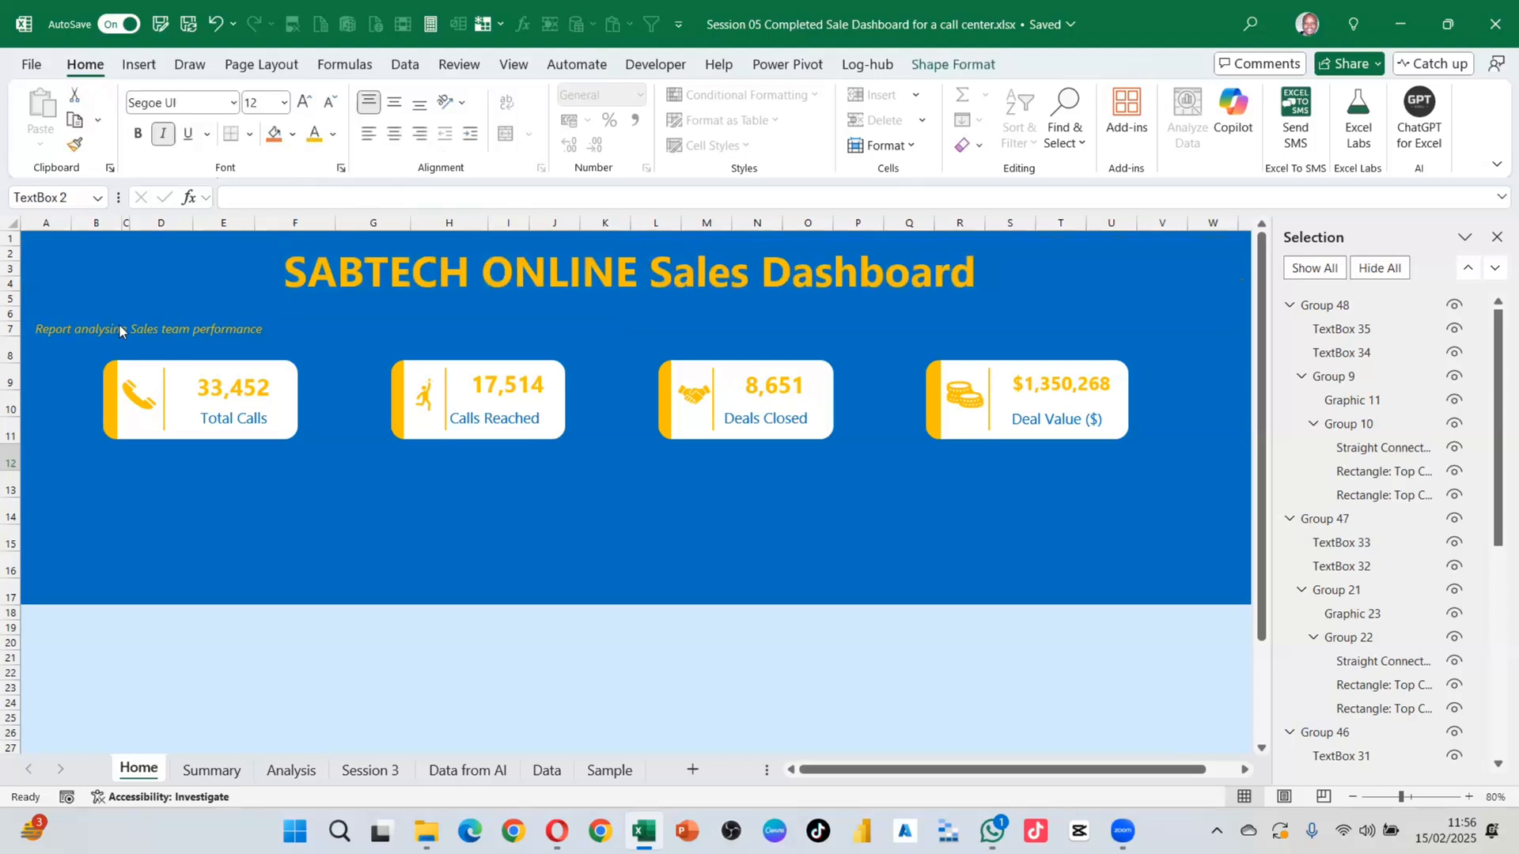
drag(301, 340, 502, 299)
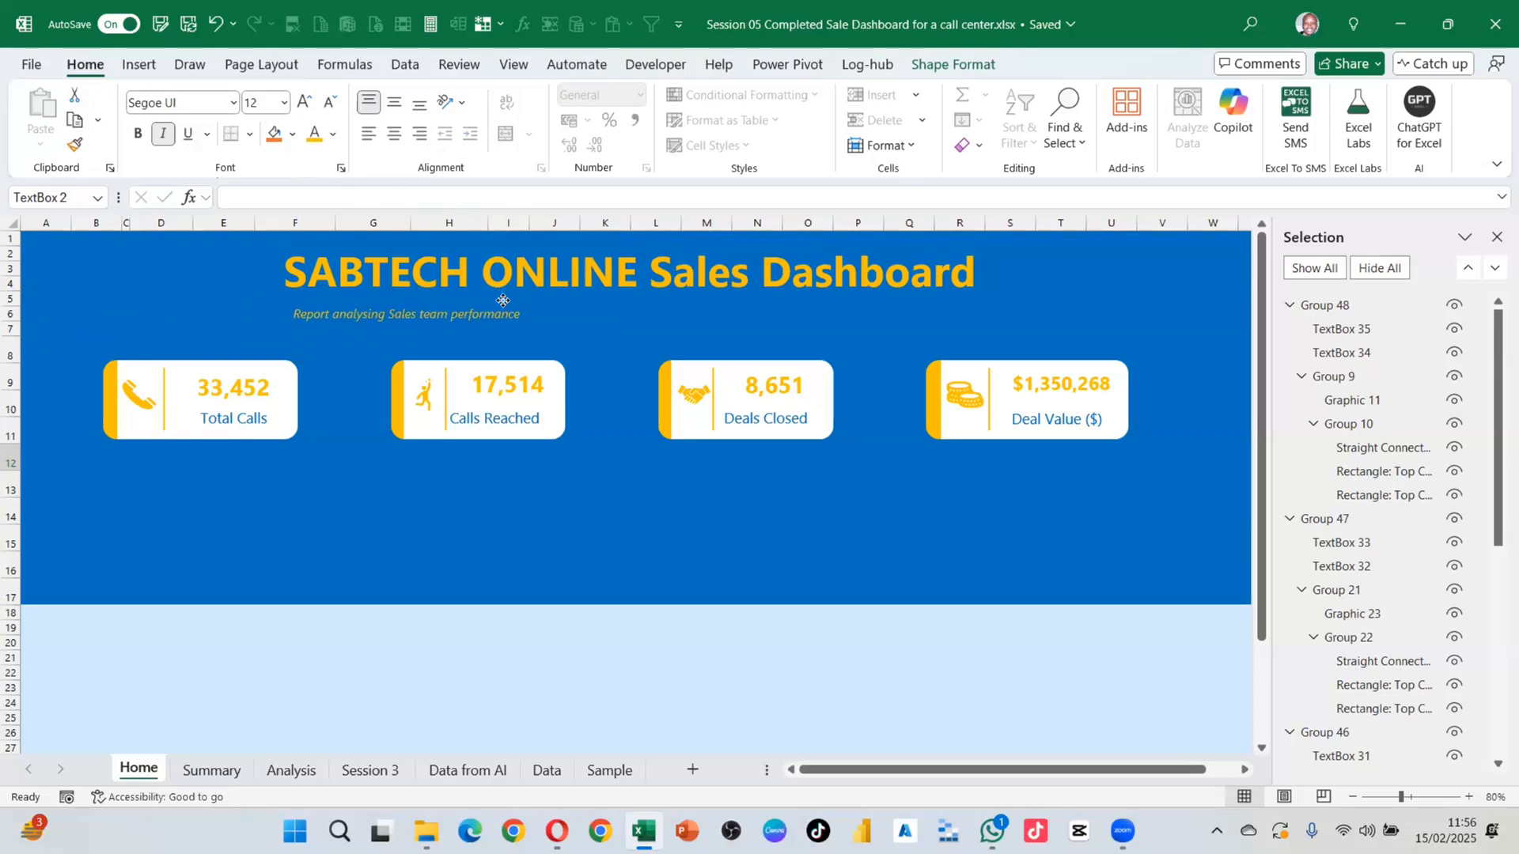
click(554, 501)
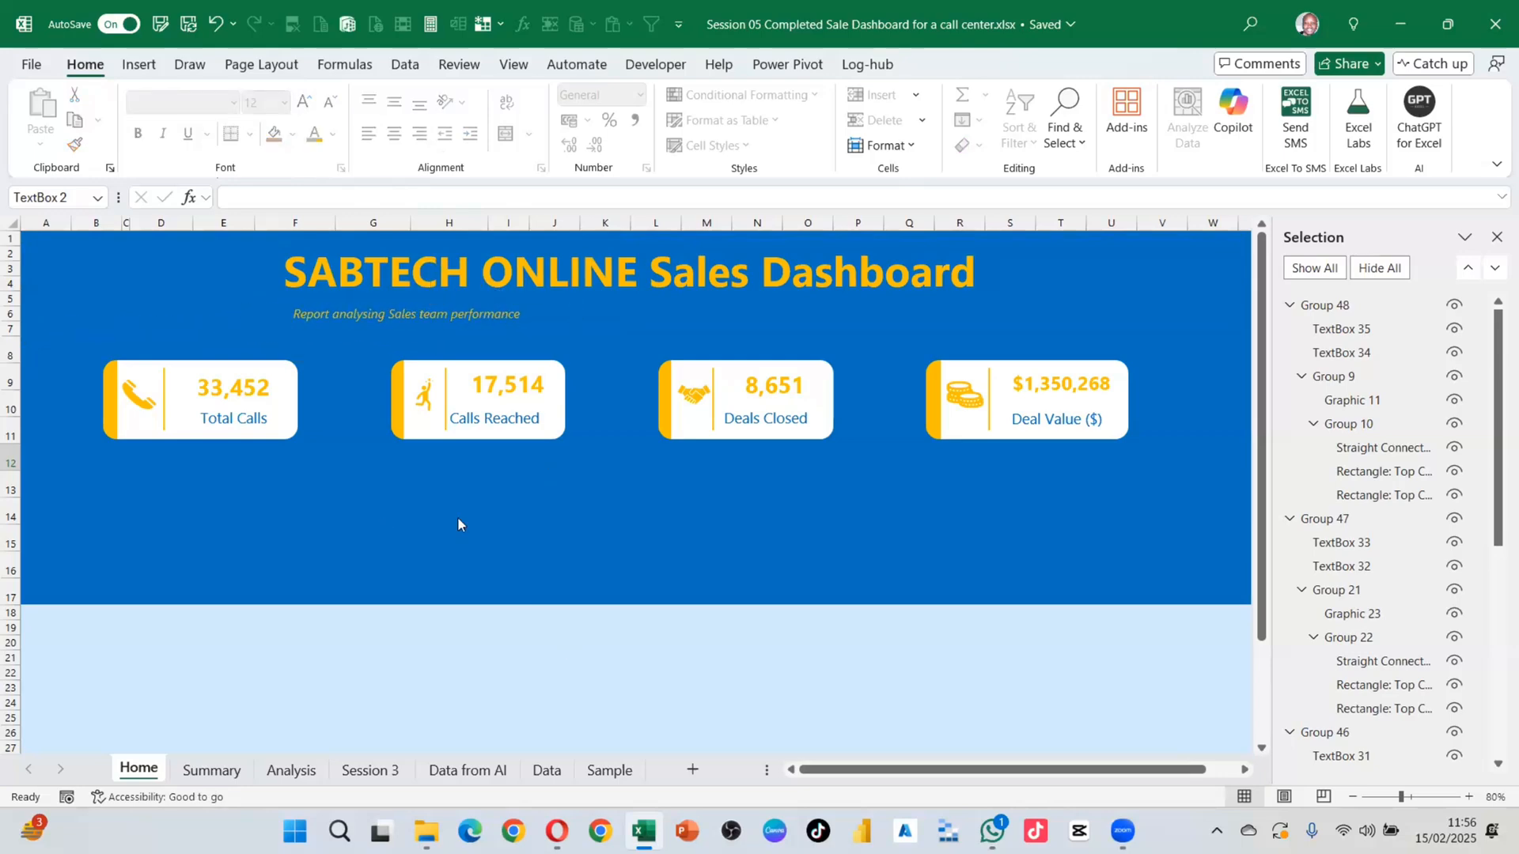
scroll(984, 581, down, 2)
scroll(1000, 577, up, 1)
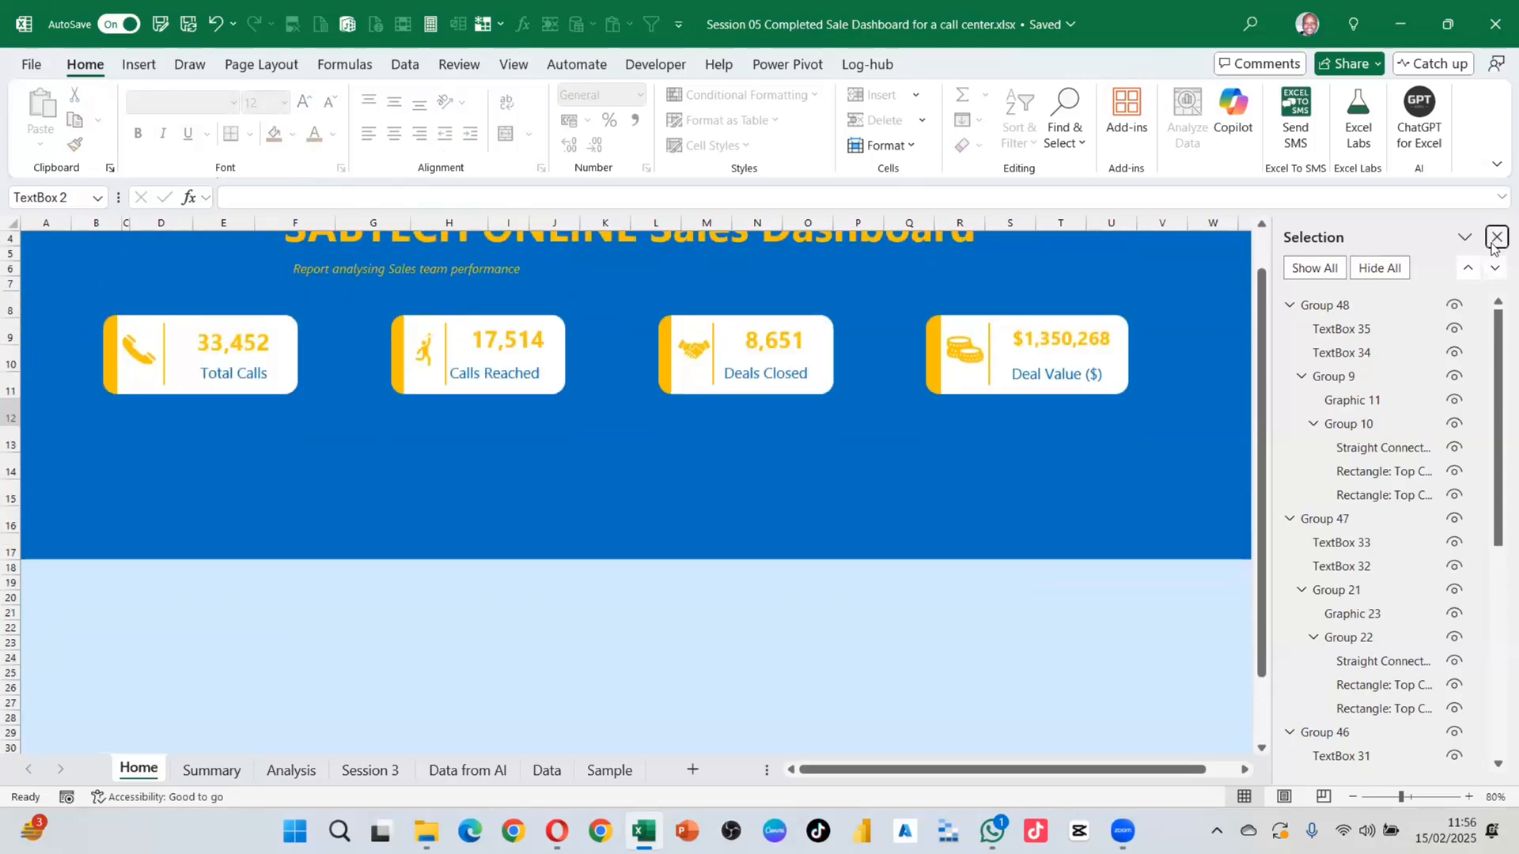
Step: Close the Selection Pane and zoom the sheet out to 70%
click(1495, 237)
scroll(772, 478, down, 1)
scroll(909, 363, up, 2)
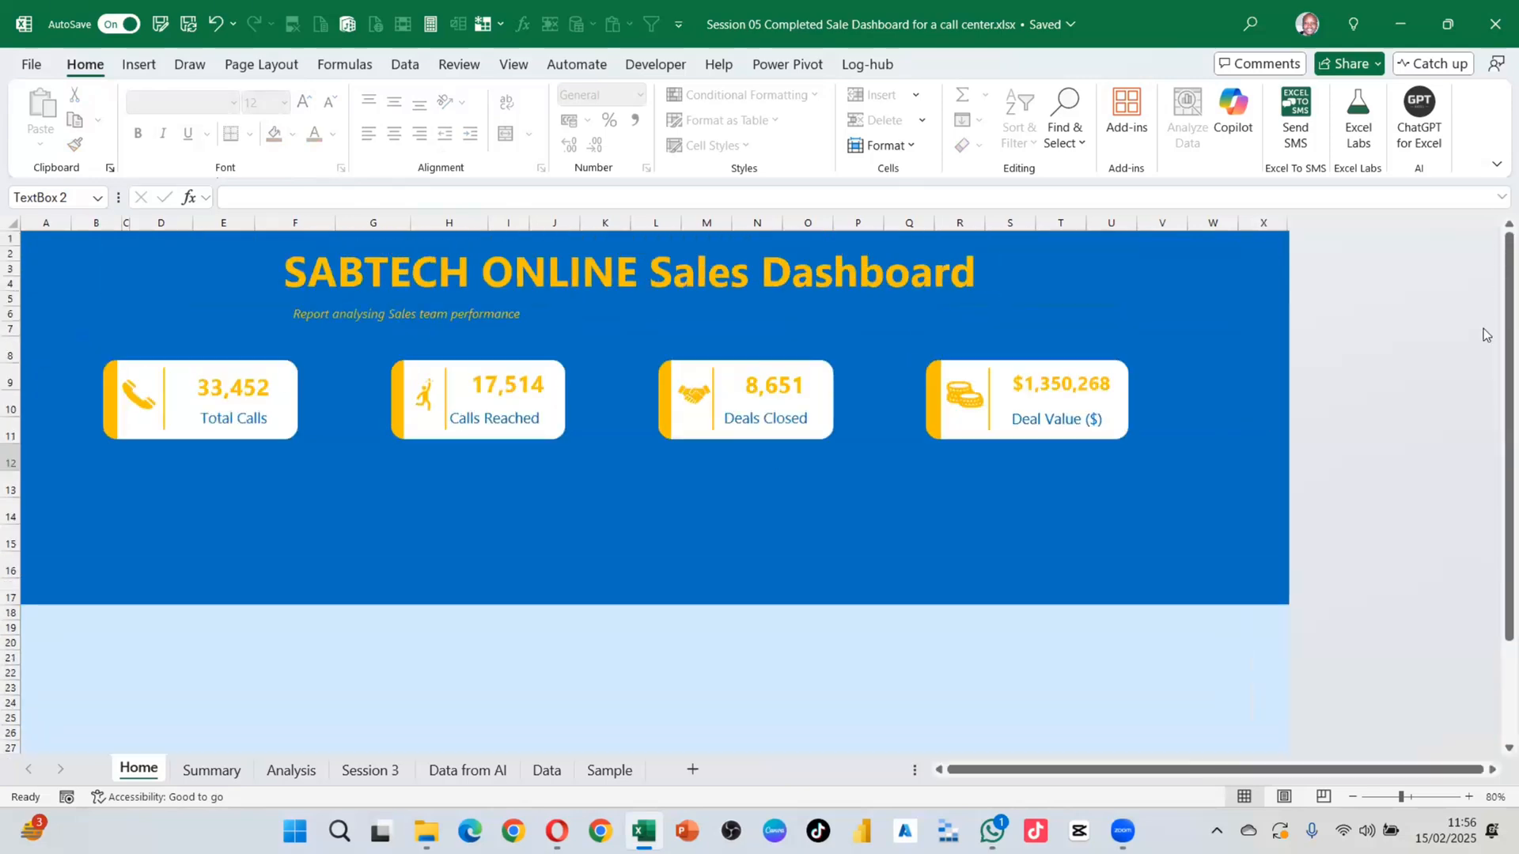
click(1352, 796)
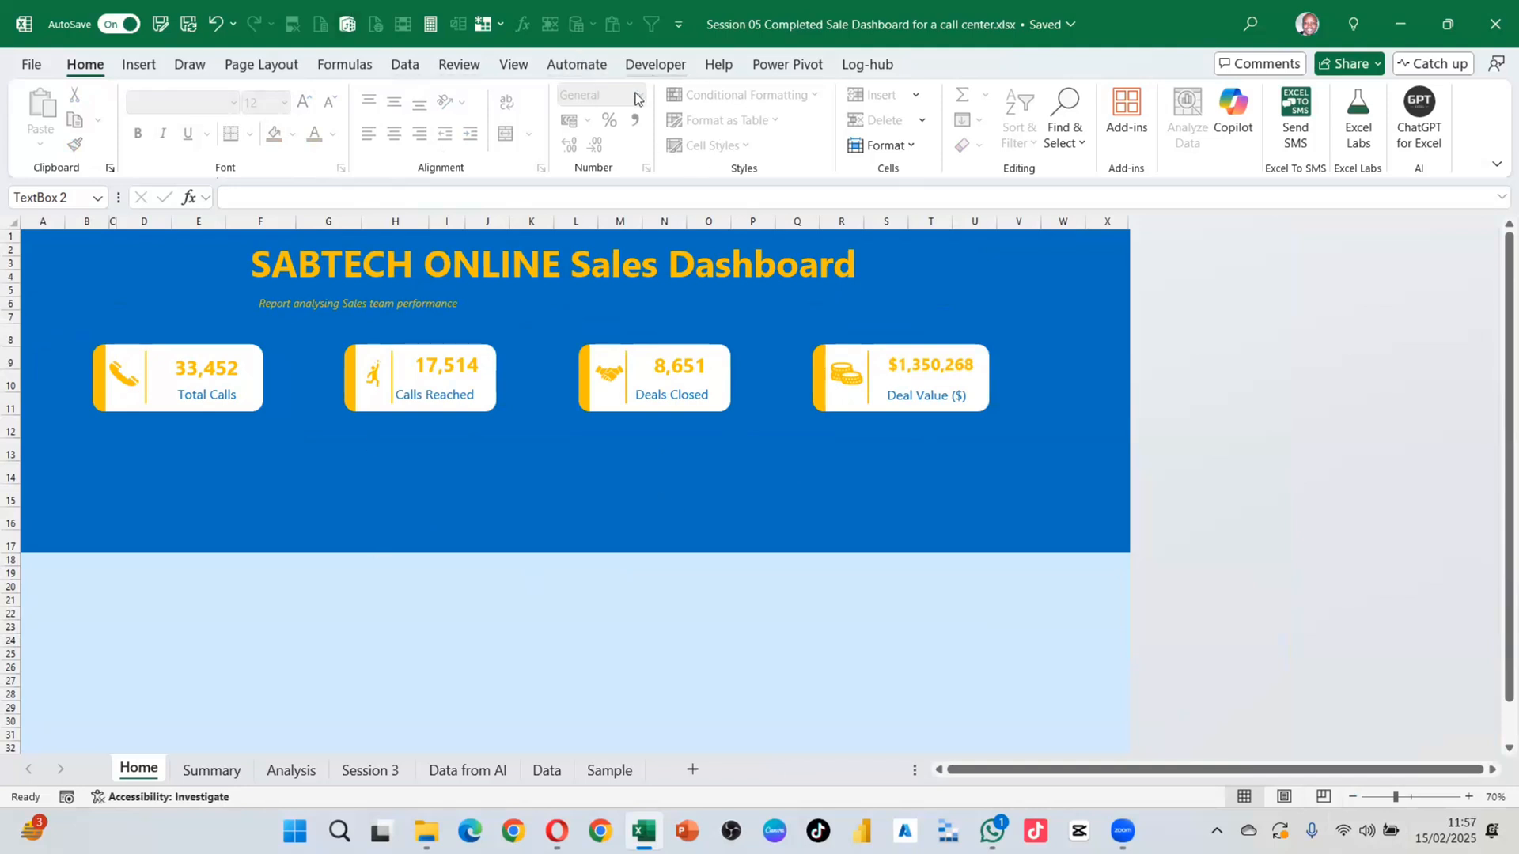
Step: Search Google Images for 'call center png' and save a call-centre photo from the results
text(call center png)
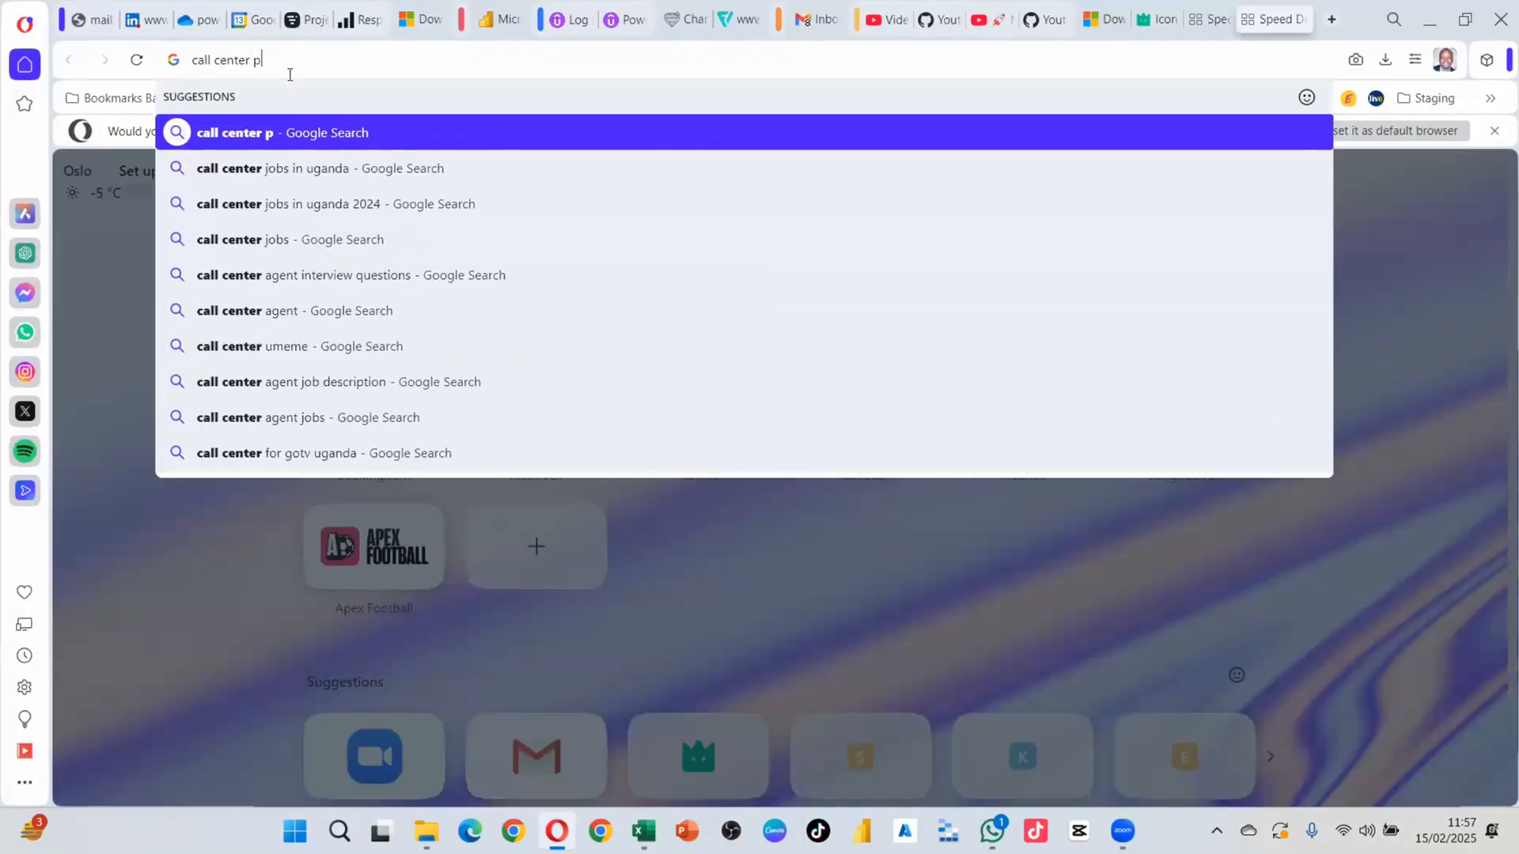
key(Return)
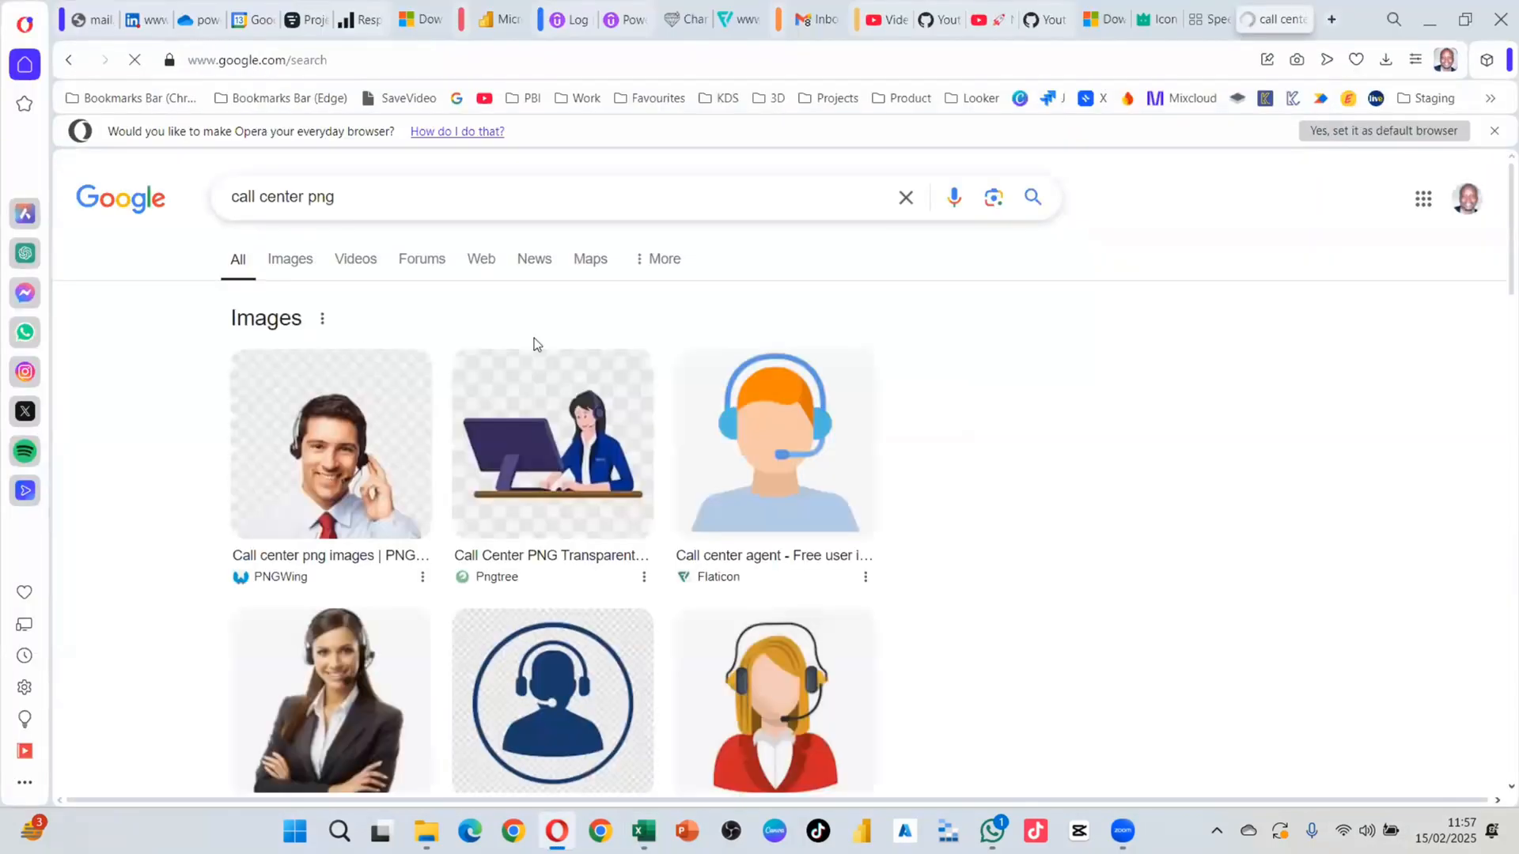
scroll(770, 540, down, 5)
click(551, 392)
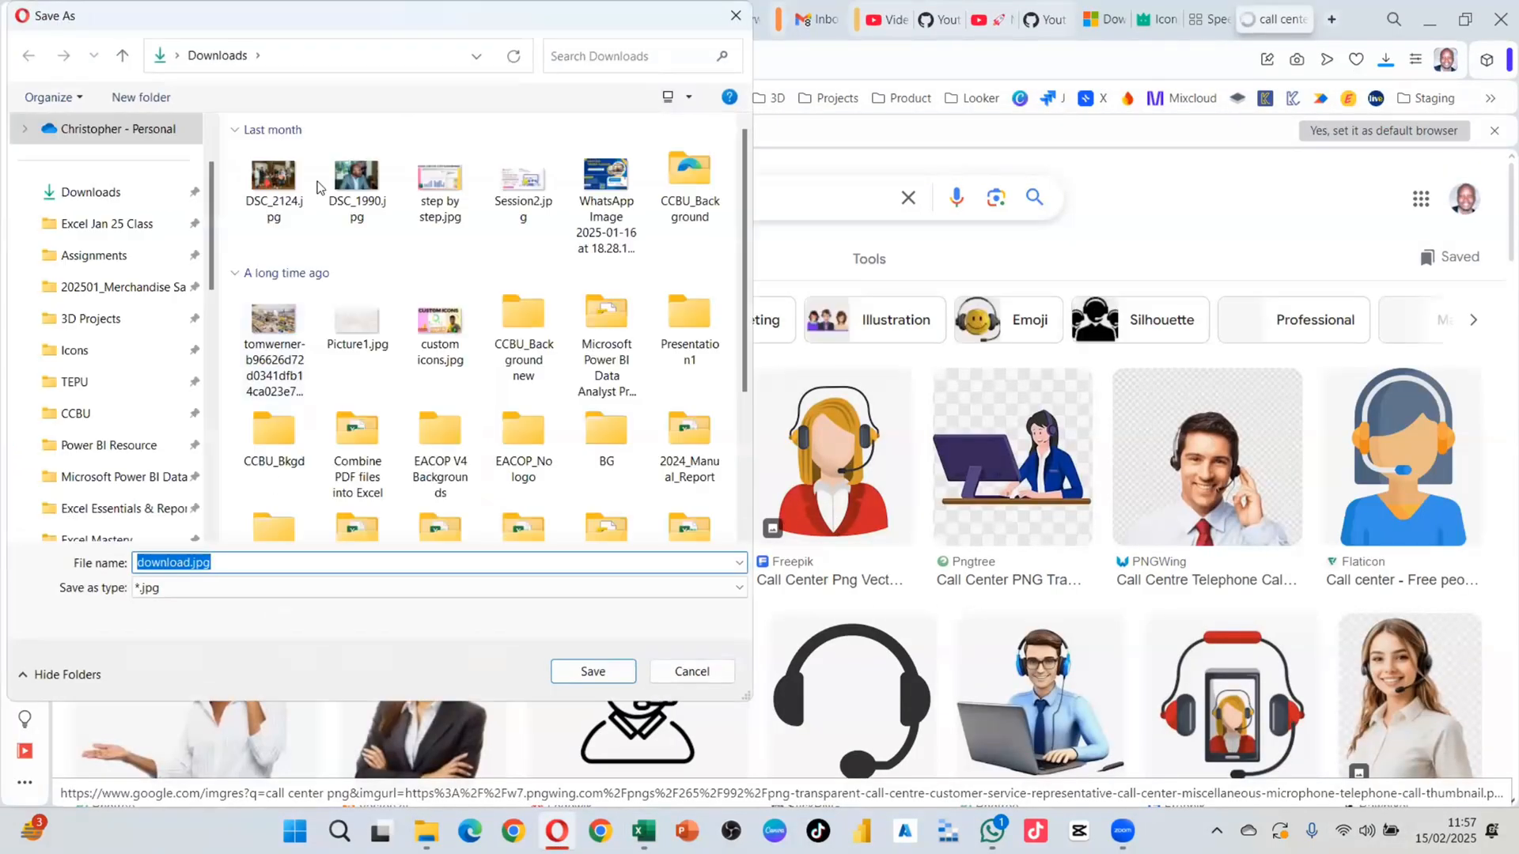
key(Return)
scroll(846, 552, down, 15)
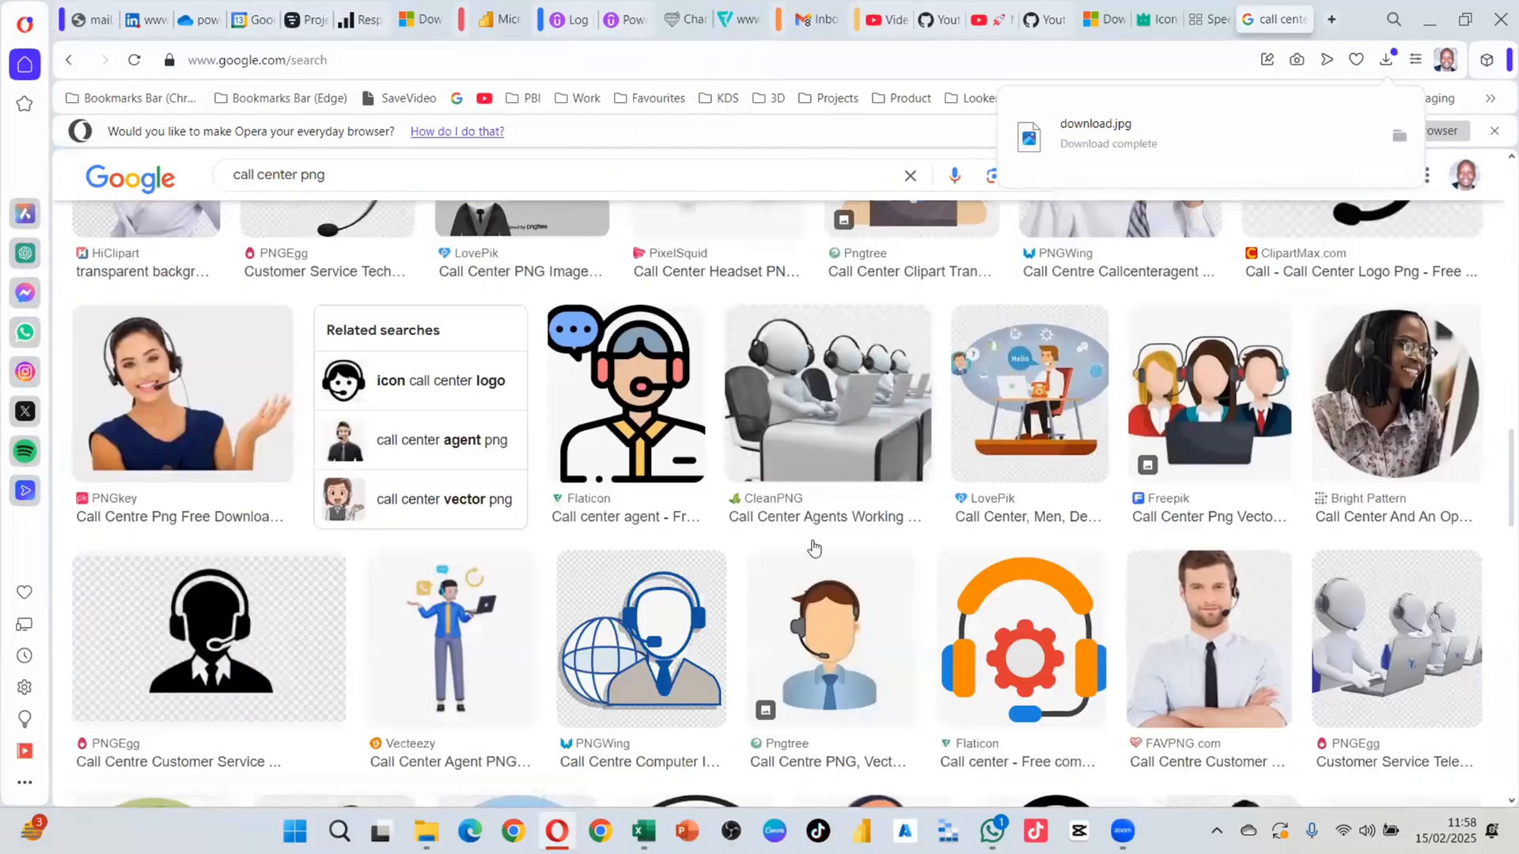
scroll(814, 542, up, 20)
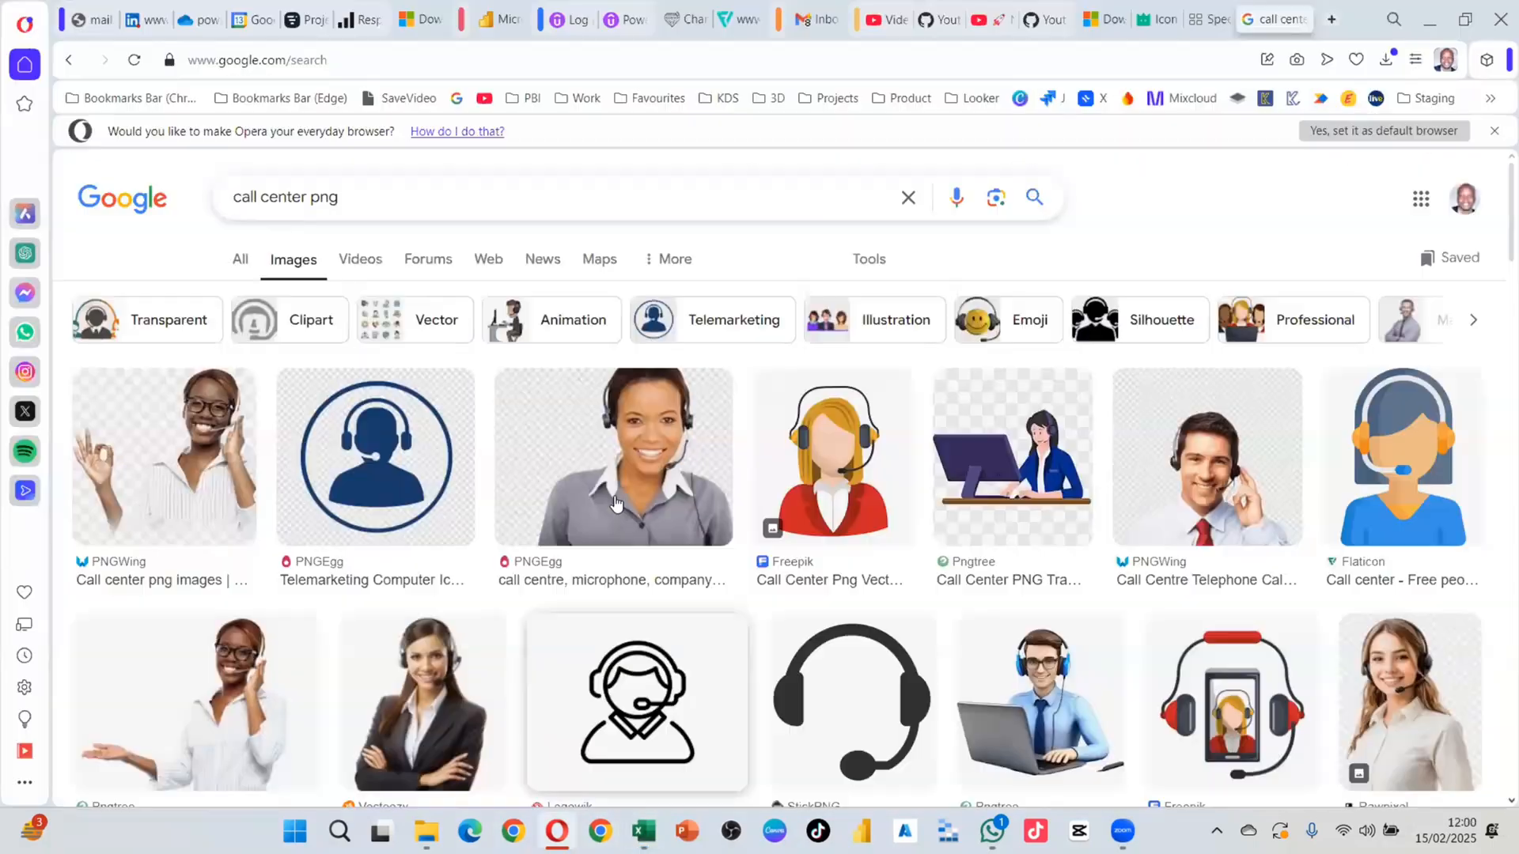
scroll(613, 506, down, 5)
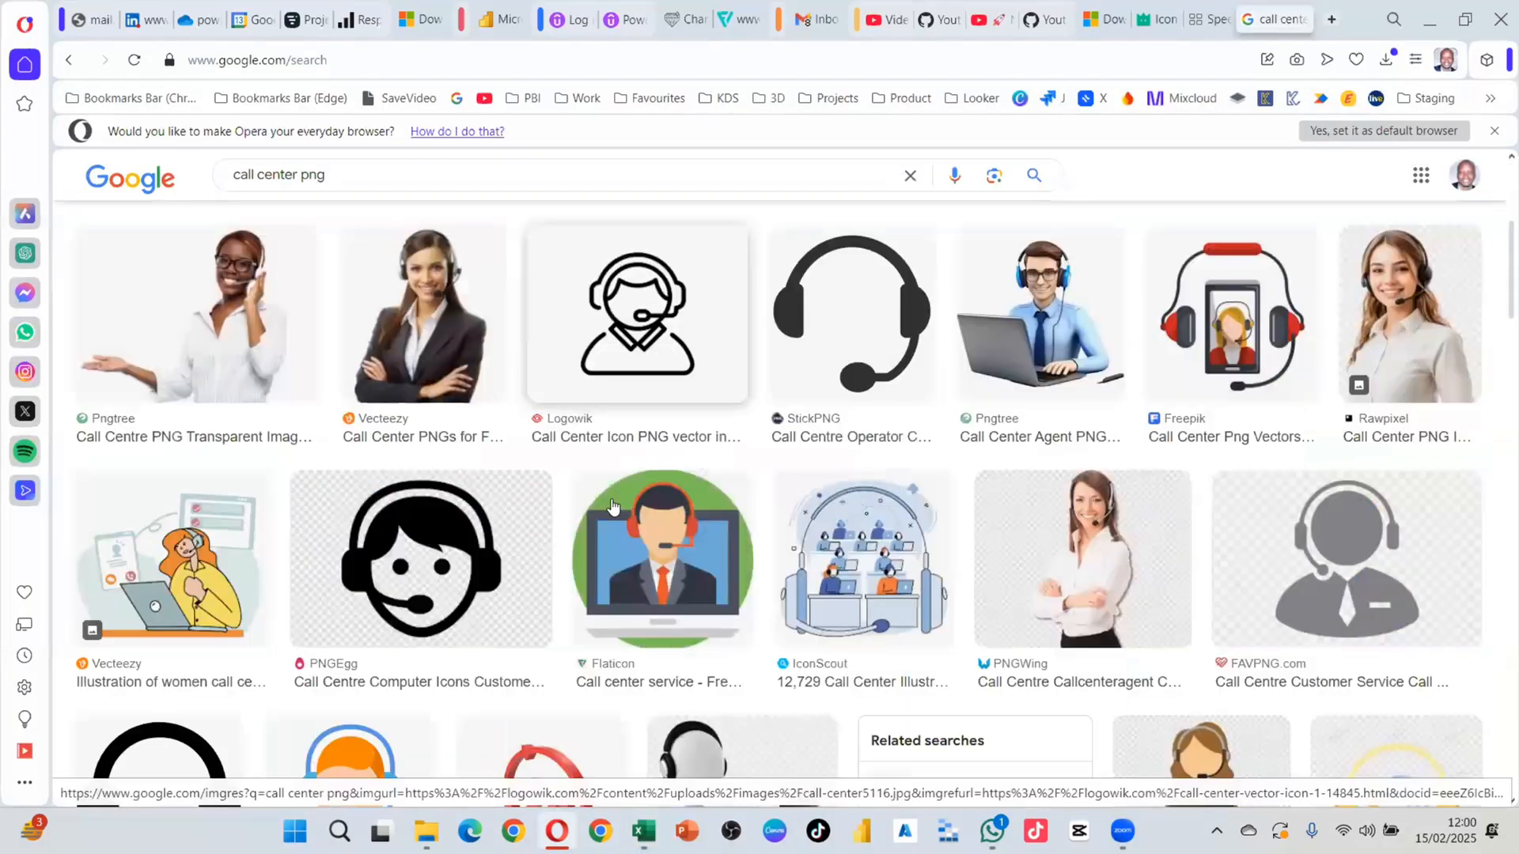
scroll(607, 522, up, 5)
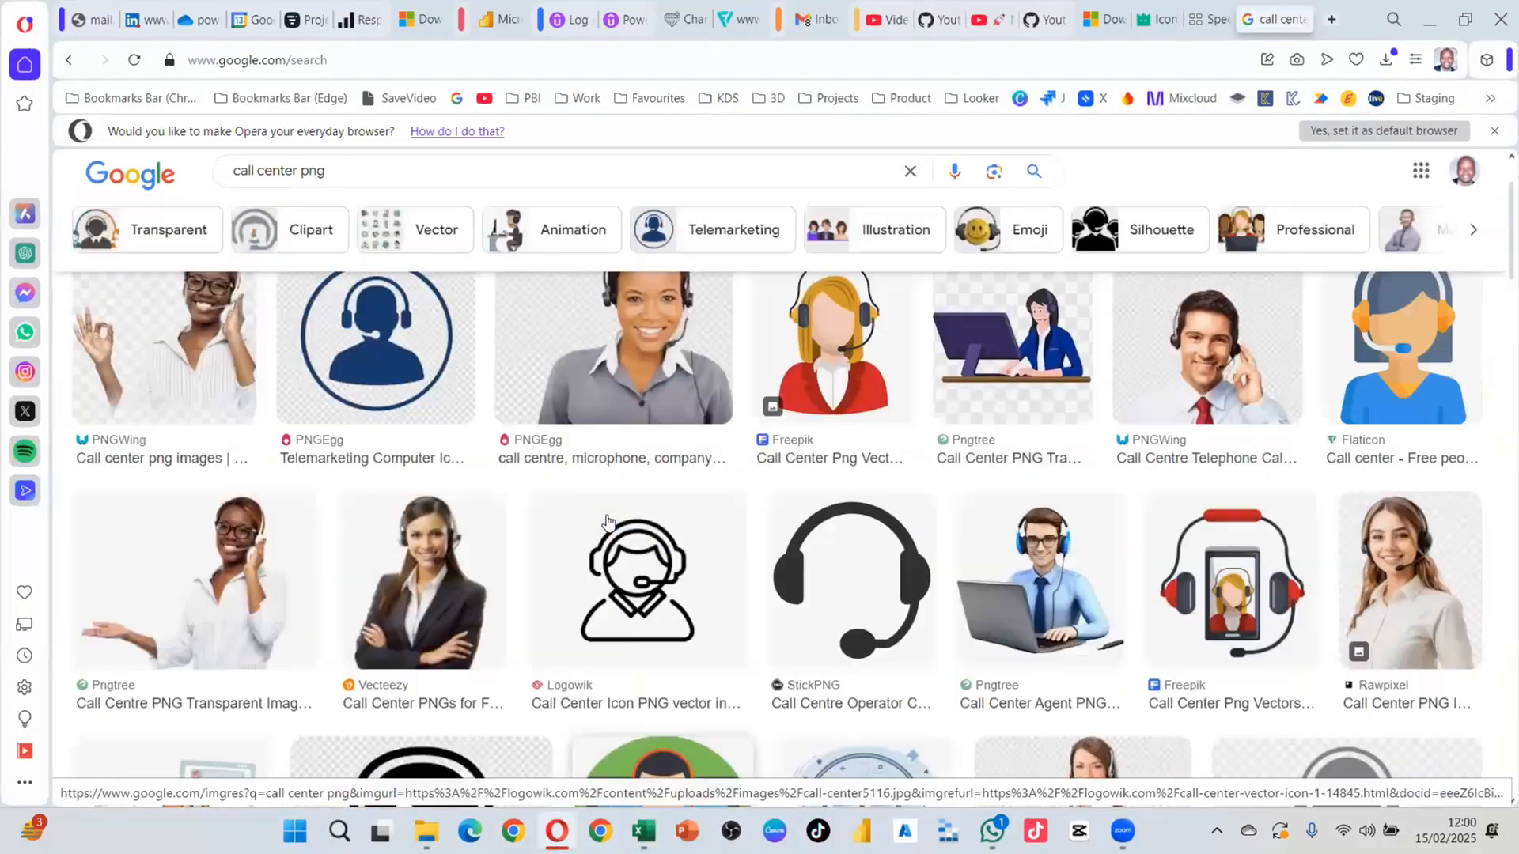
click(367, 197)
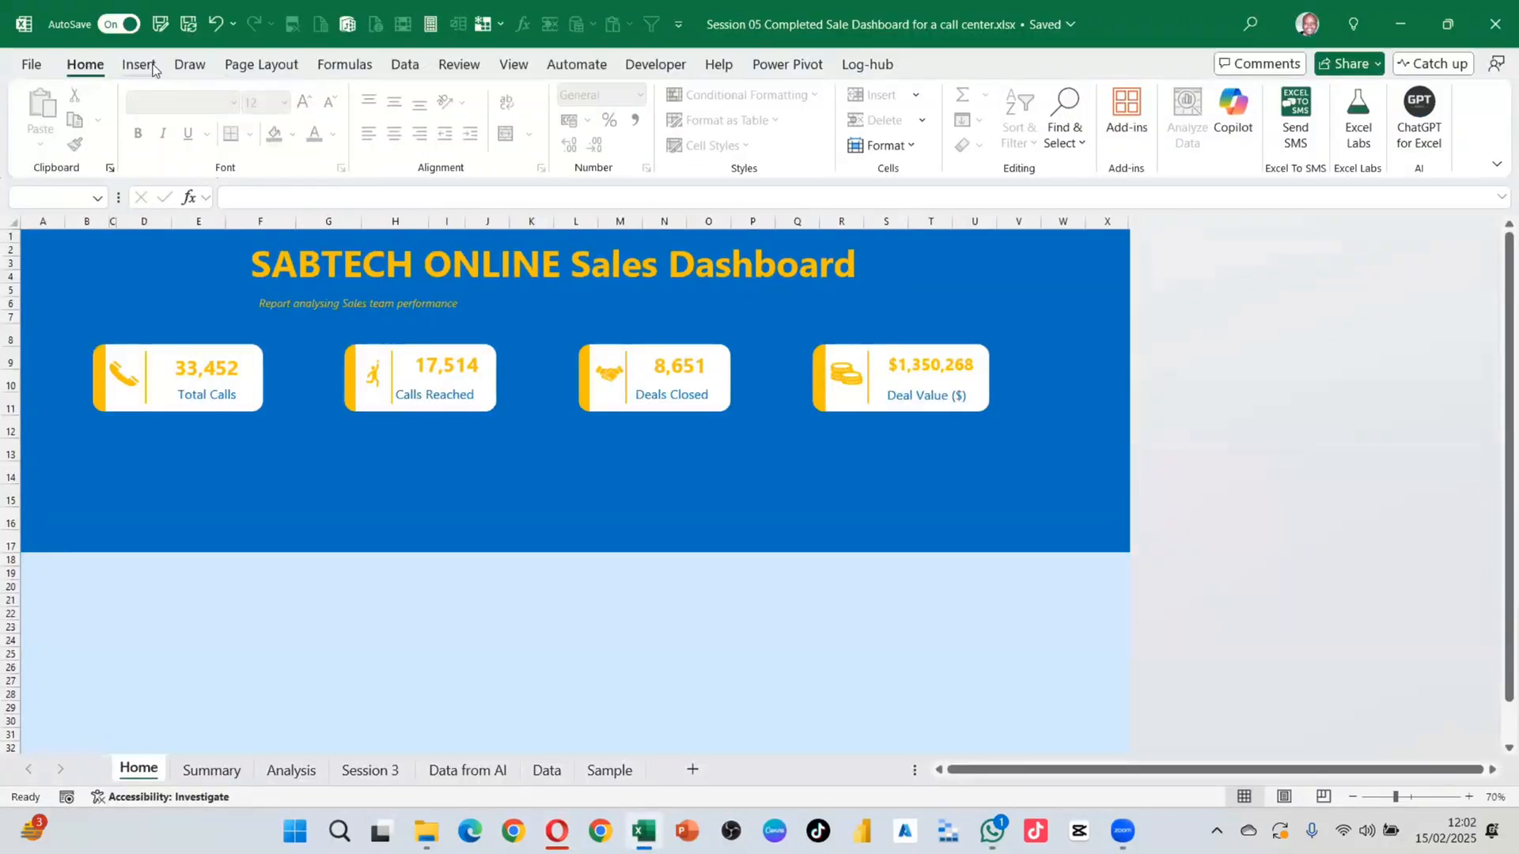
Step: Paste the call-centre photo below the KPI cards and shrink it to about 11.79 × 14.15 cm
key(ctrl+v)
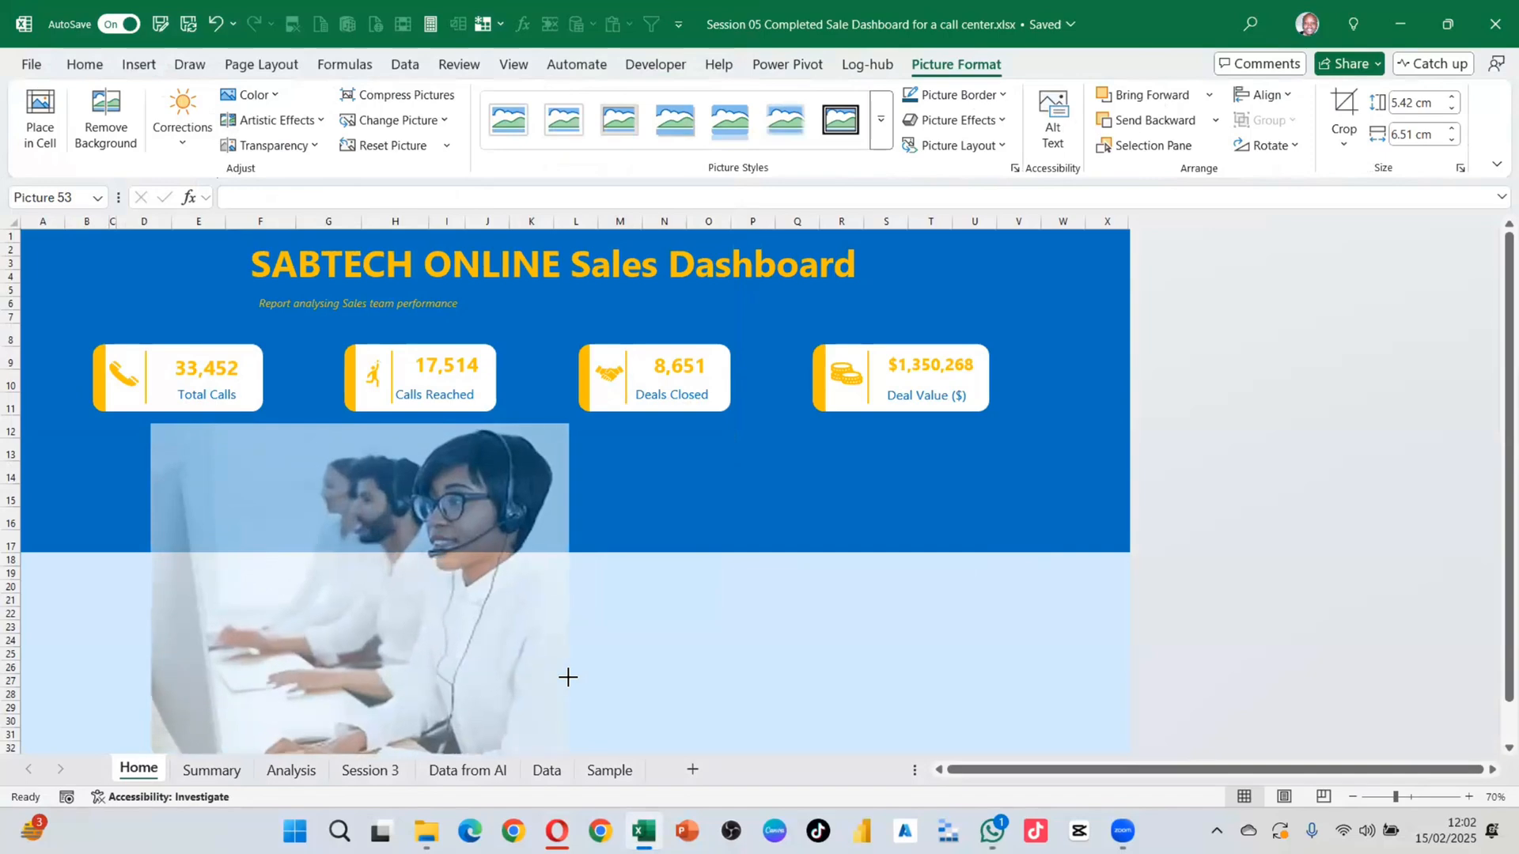
drag(402, 607, 288, 616)
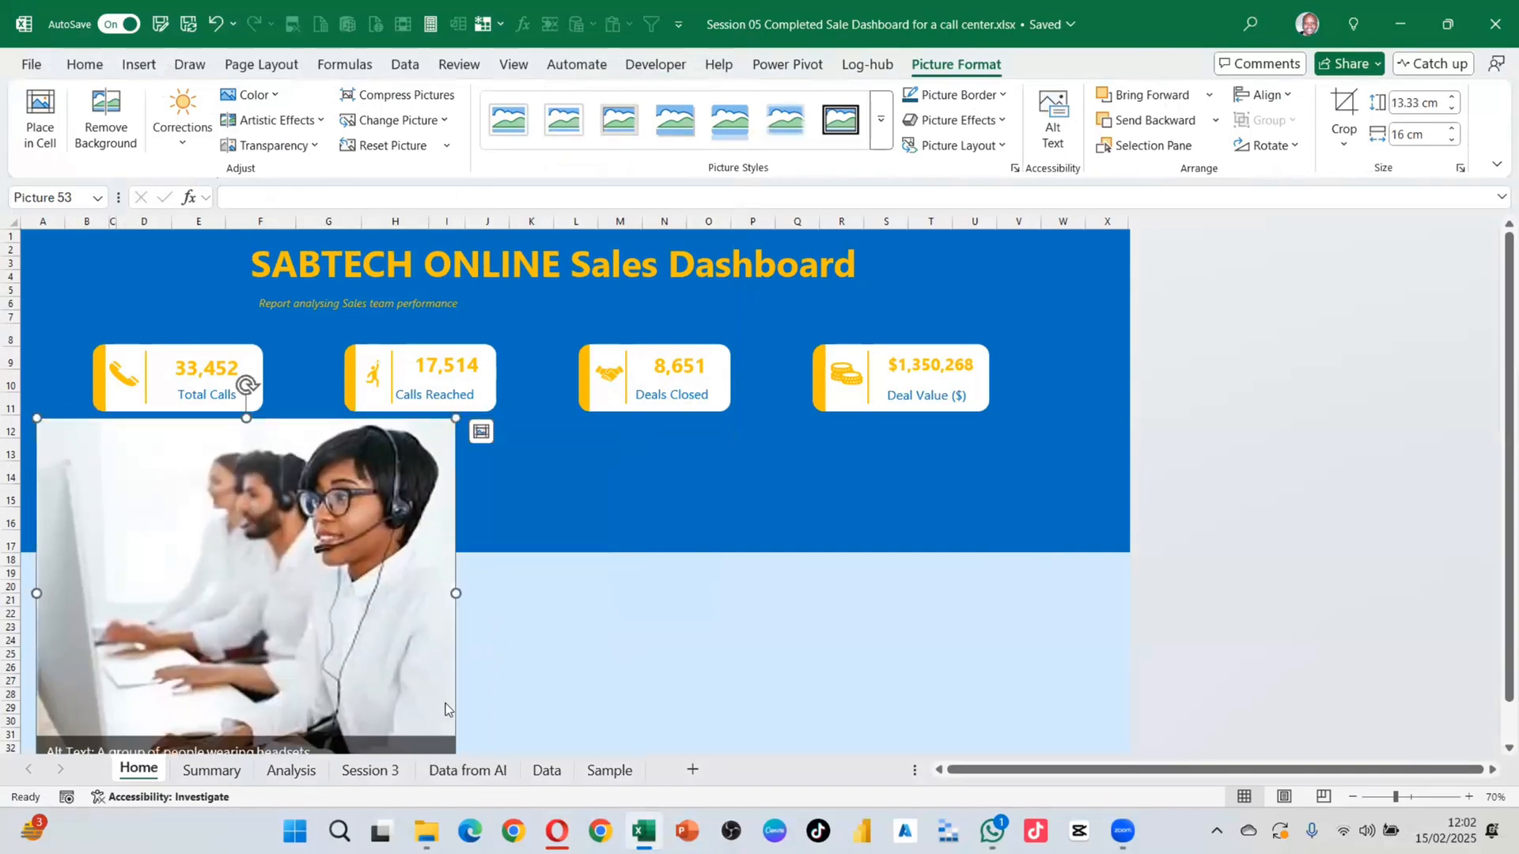
click(452, 750)
drag(424, 696, 416, 684)
drag(448, 753, 398, 699)
mouse_move(283, 500)
mouse_down()
mouse_move(293, 526)
mouse_move(275, 519)
mouse_up()
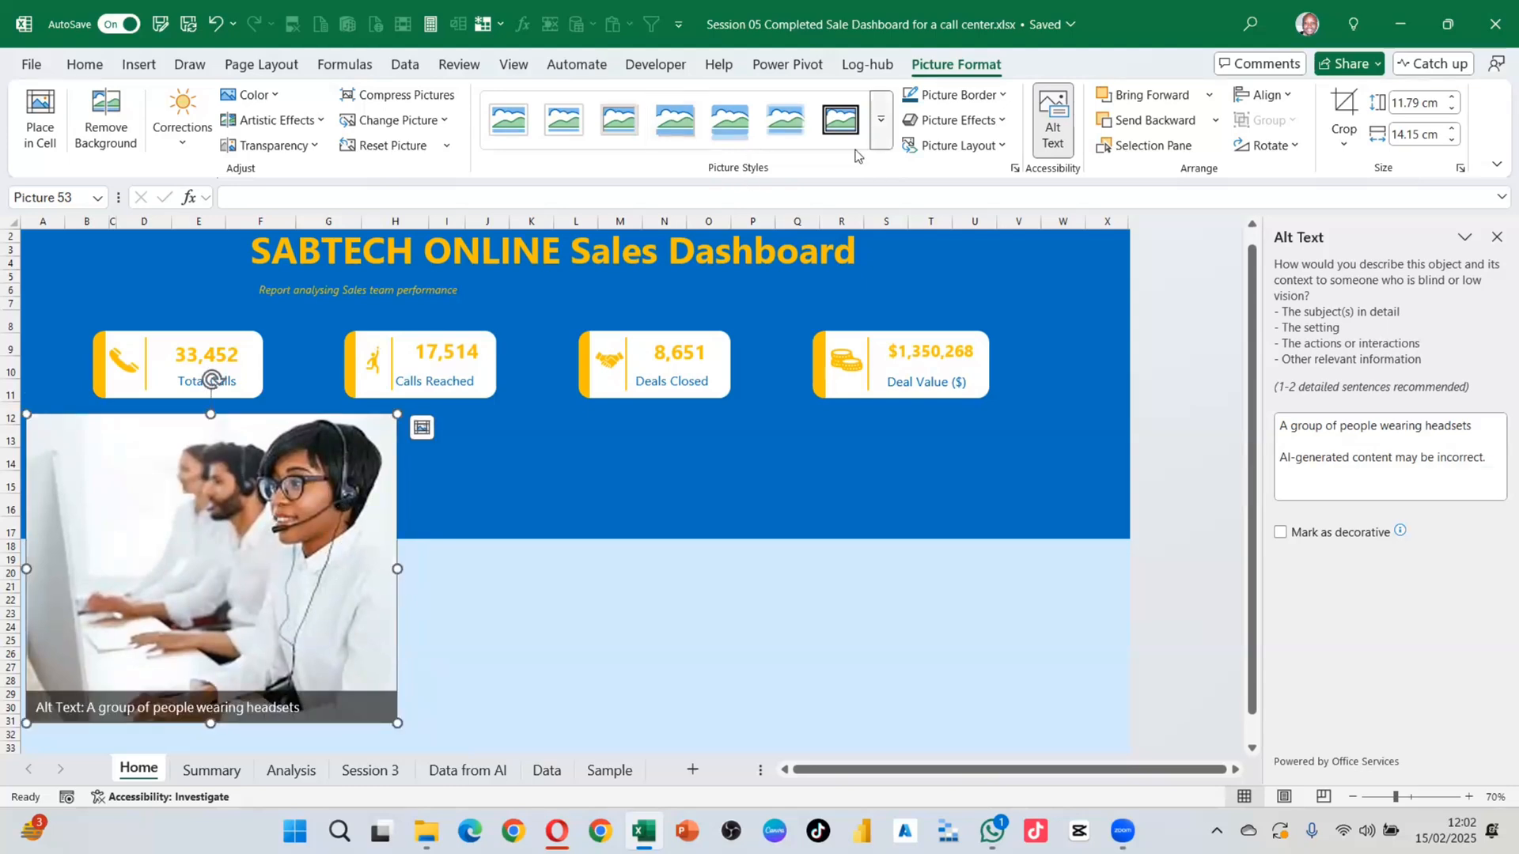
Step: Apply the Bevel Rectangle style, enlarge to about 12.65 × 15.18 cm under the first cards
click(882, 127)
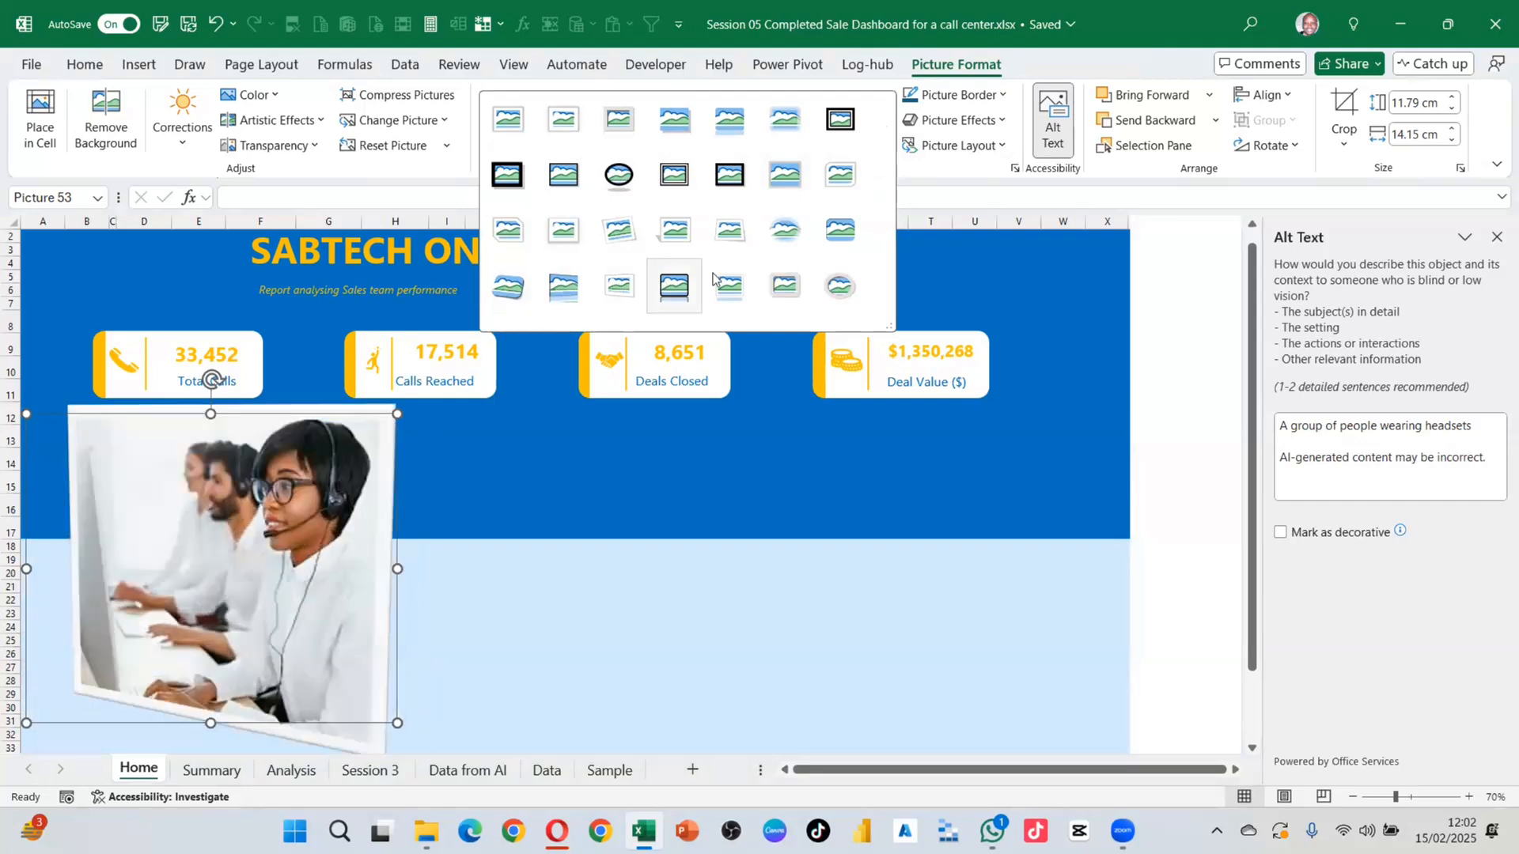
click(838, 232)
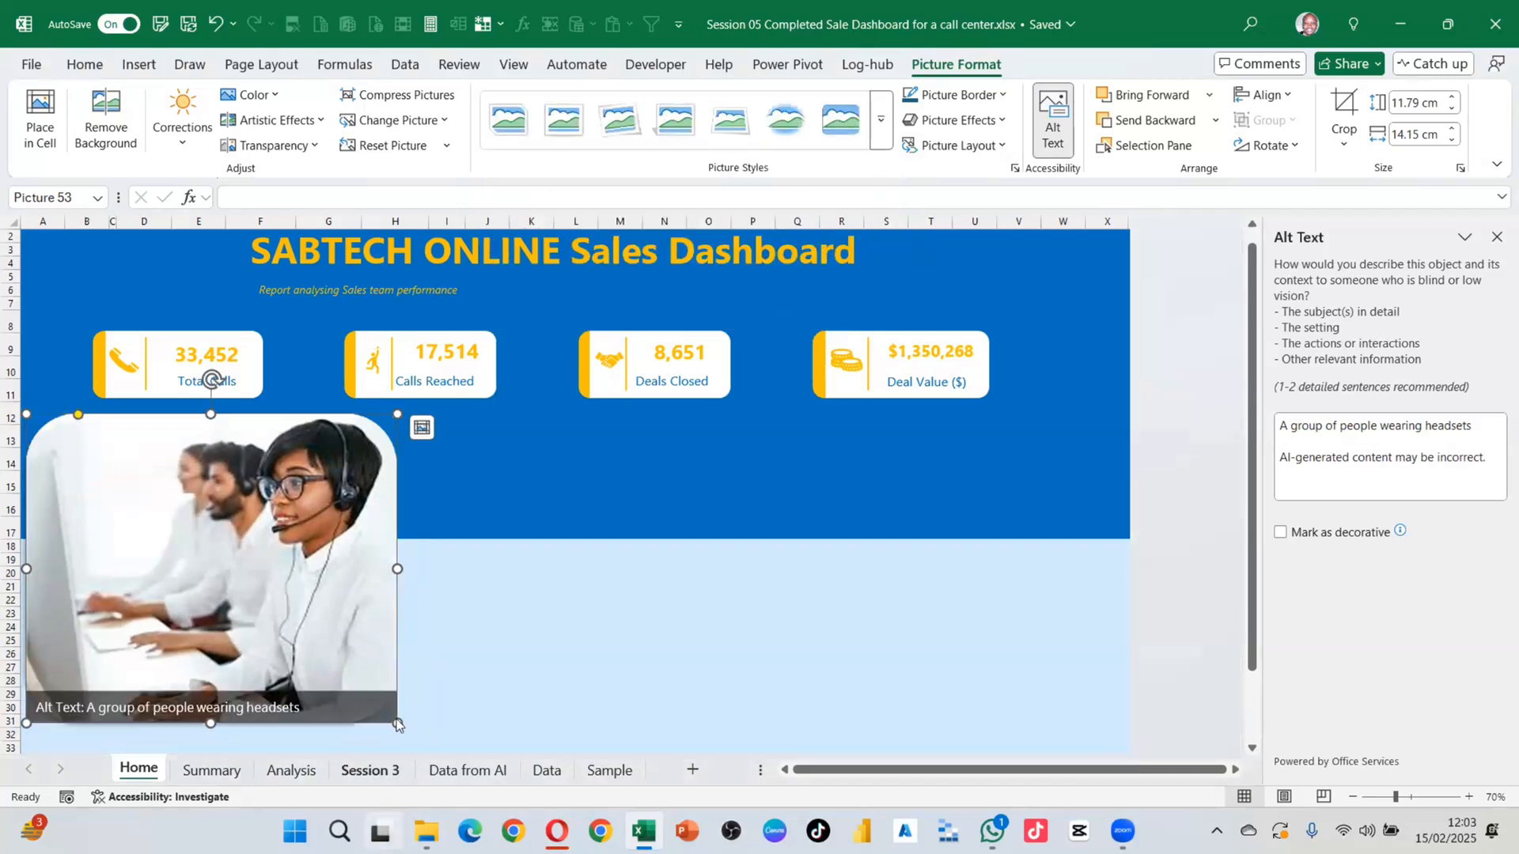
drag(398, 724, 424, 744)
drag(374, 622, 427, 621)
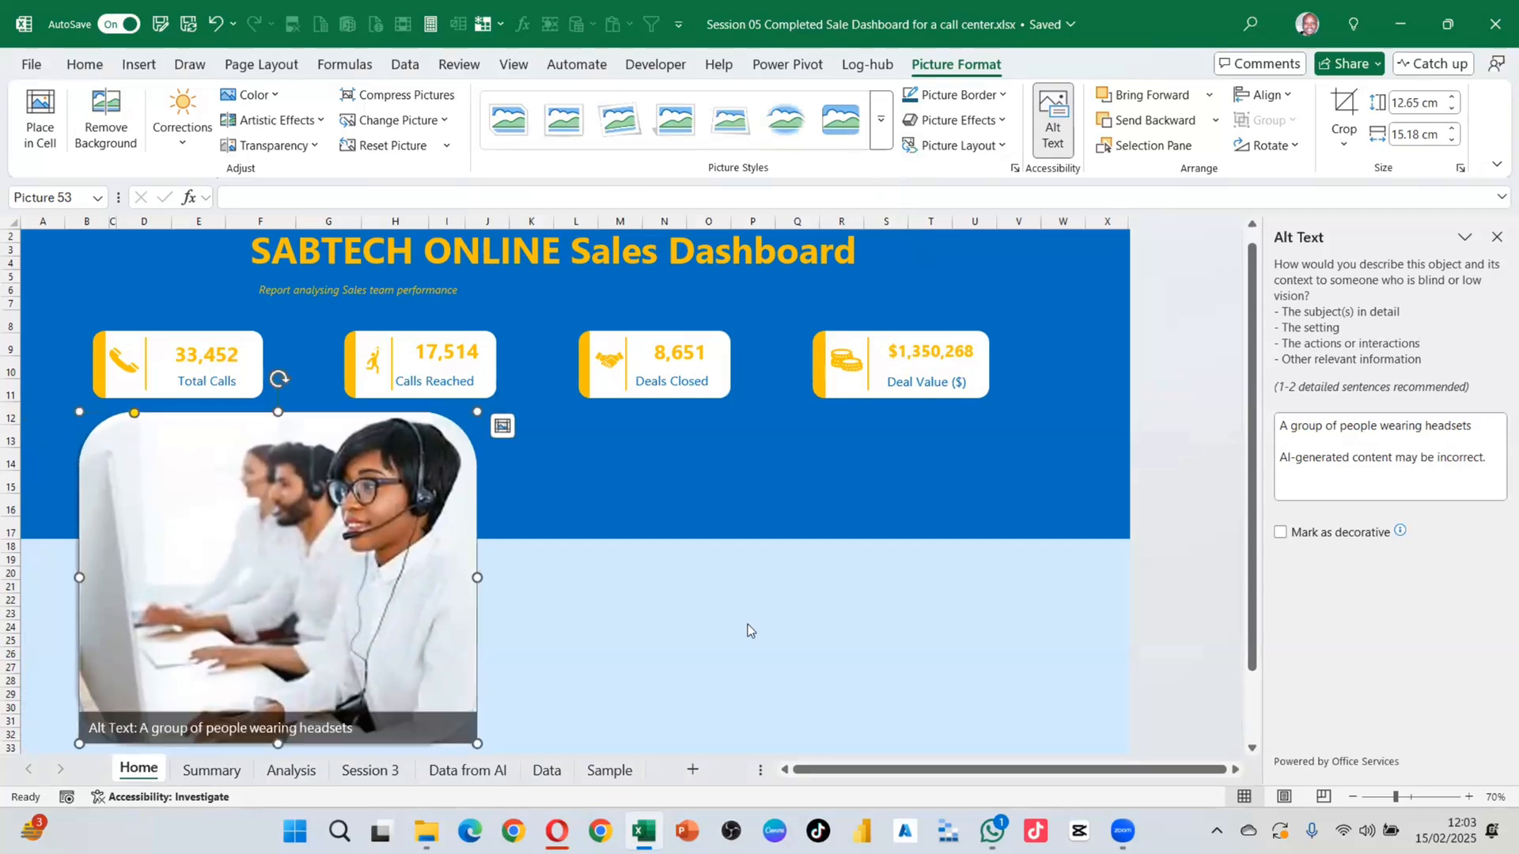
click(681, 589)
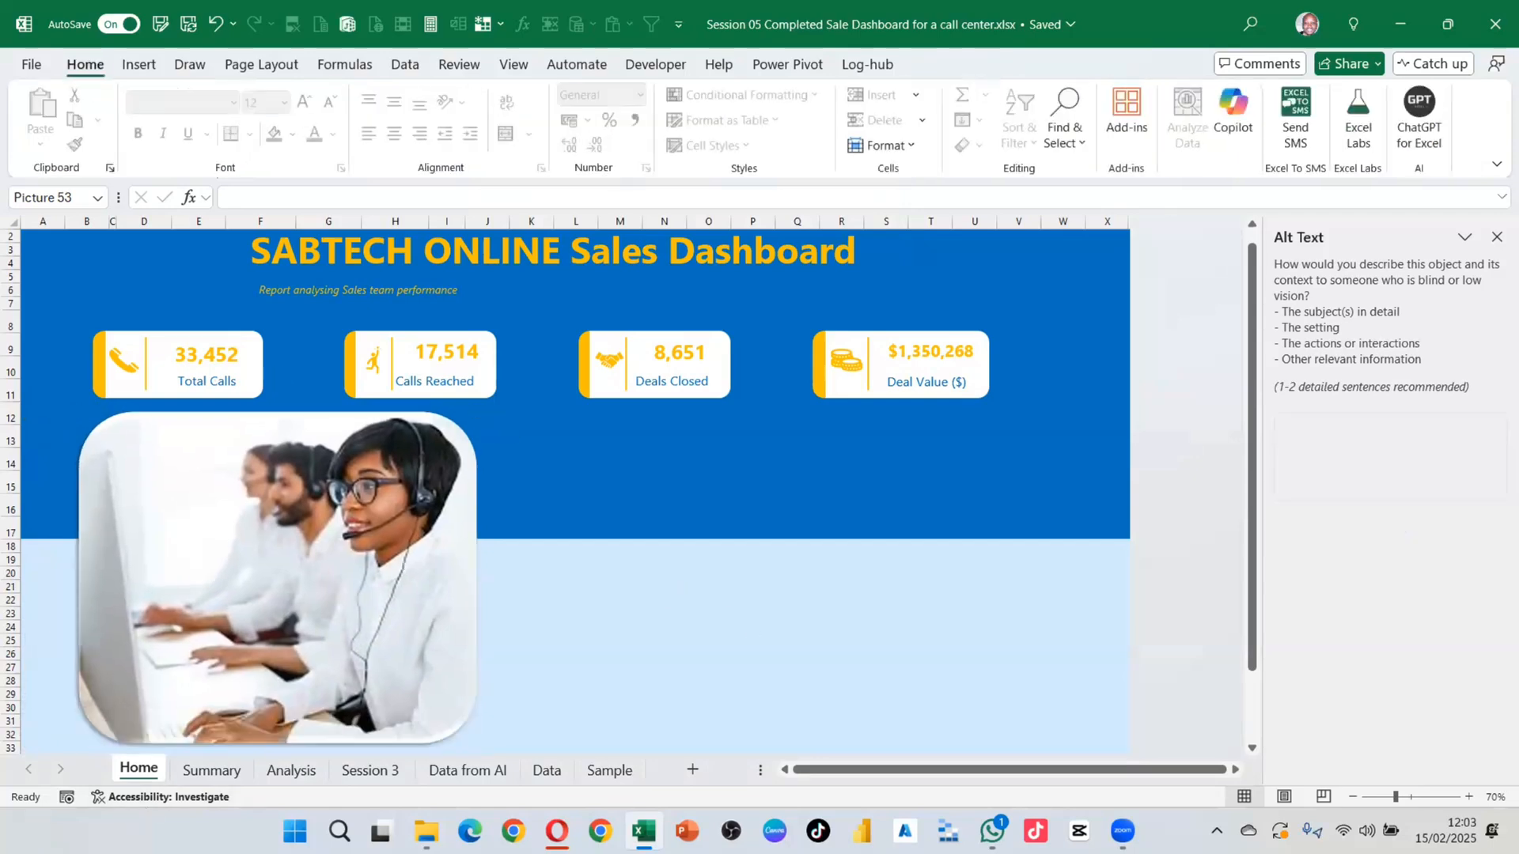
click(425, 831)
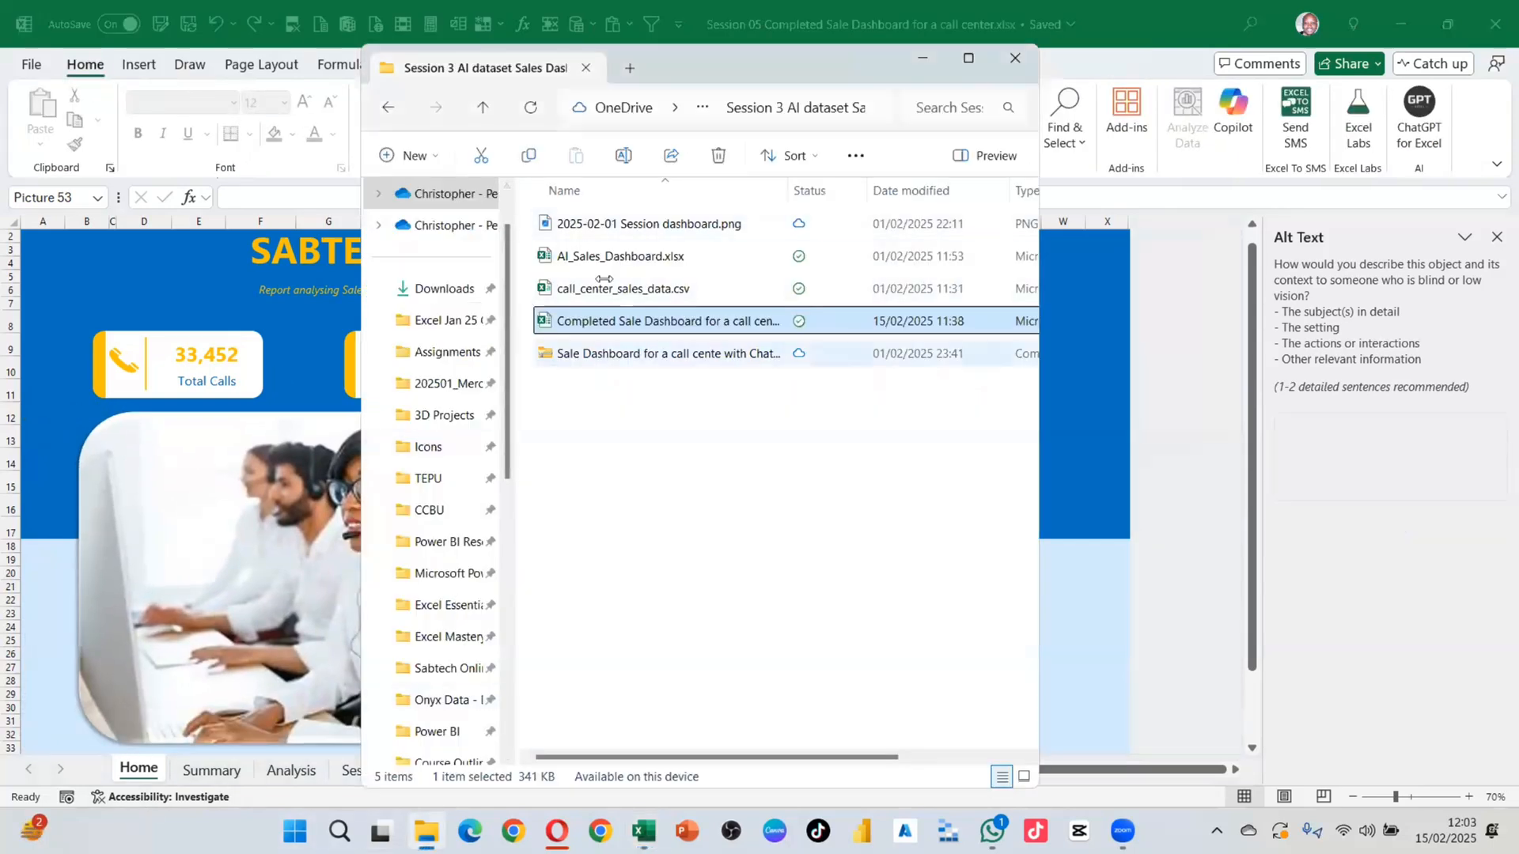
Step: Find images.jpg in Downloads, then minimise File Explorer to return to Excel
click(434, 289)
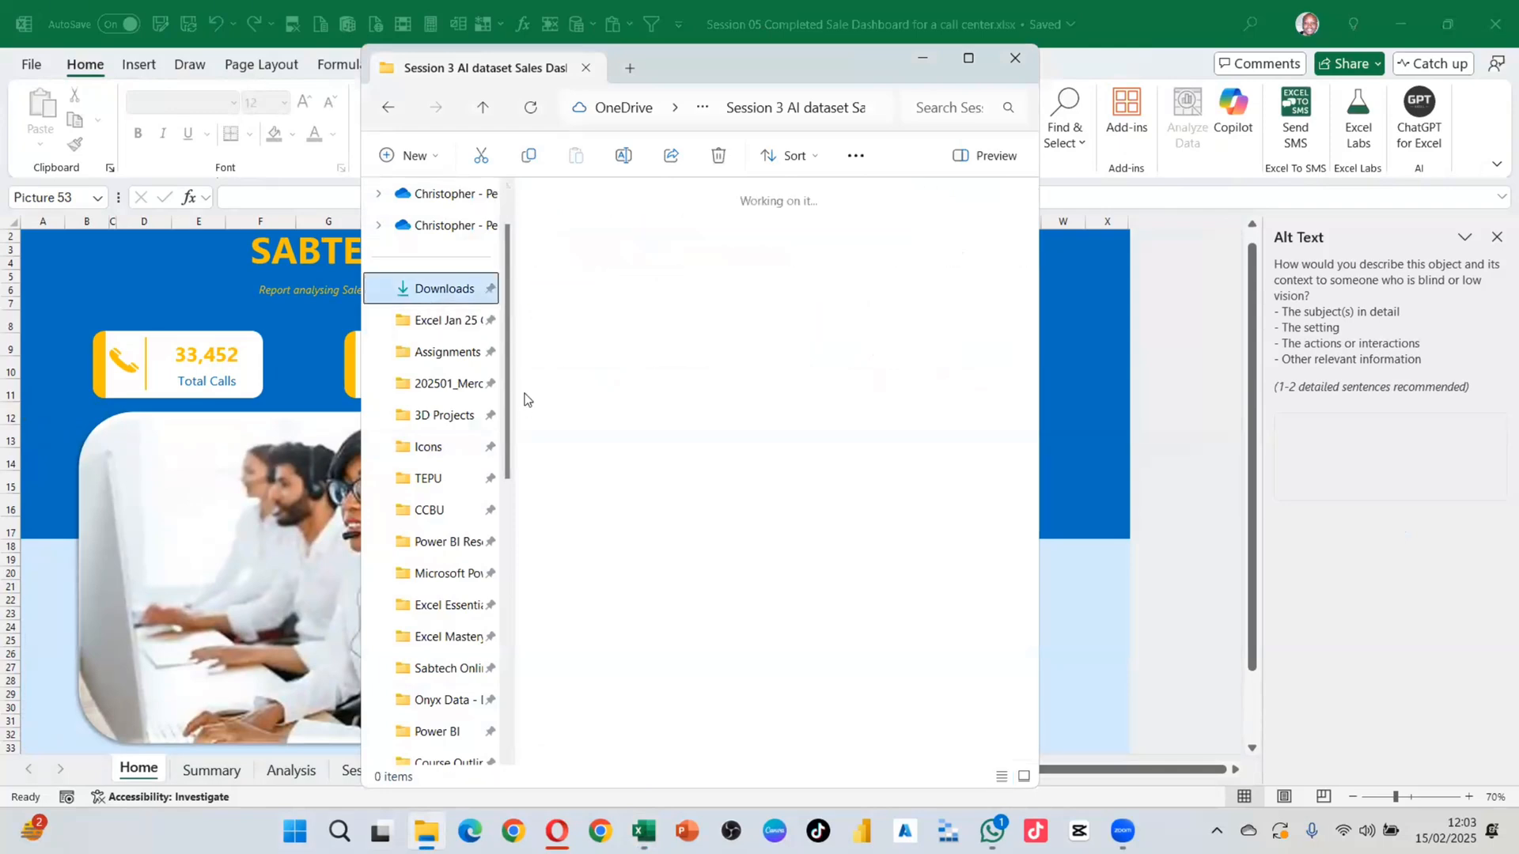
click(579, 237)
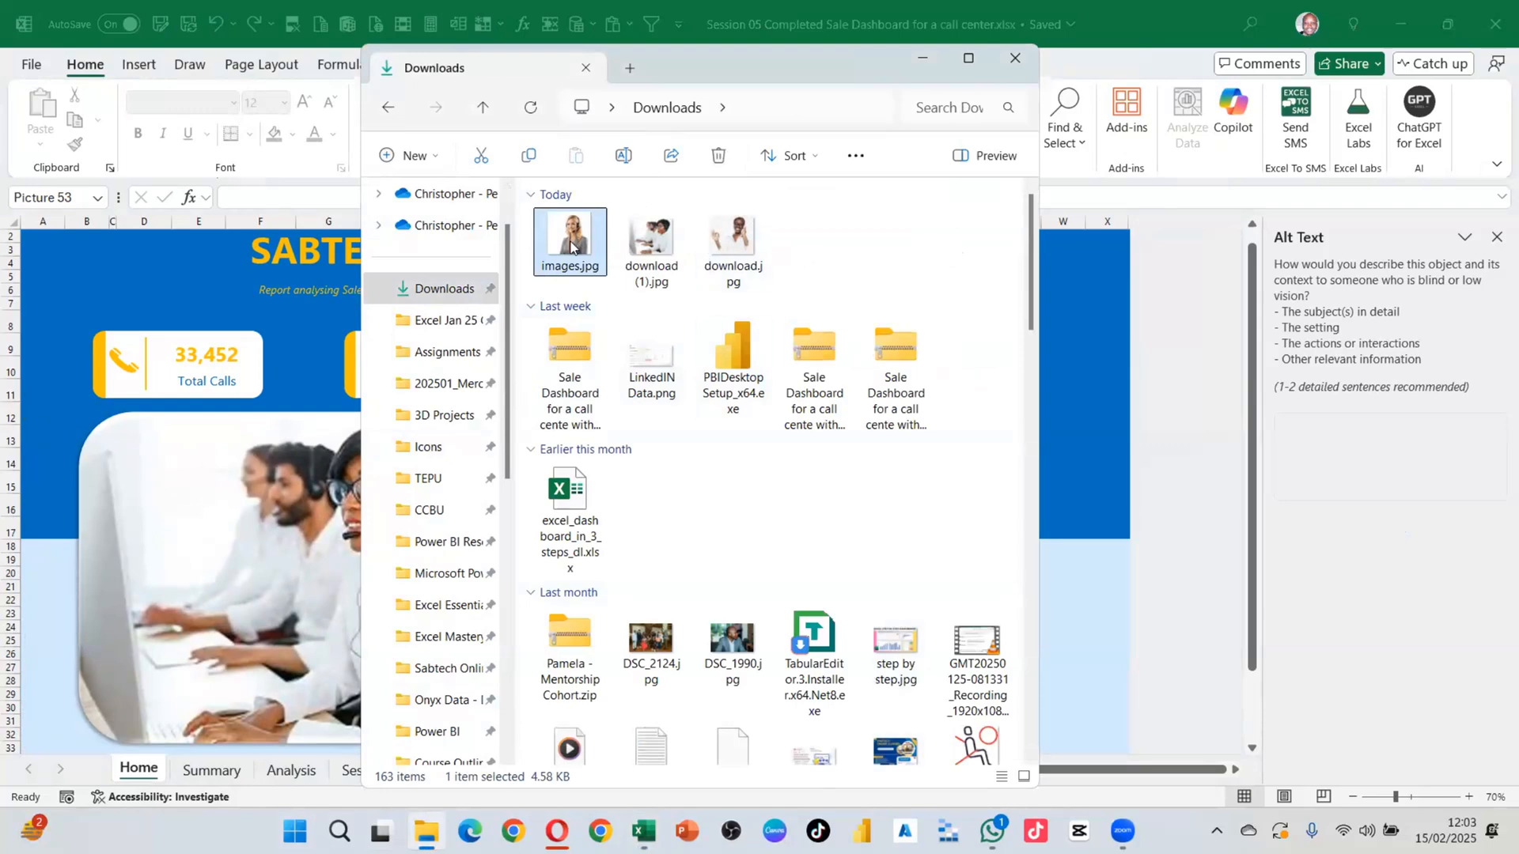
drag(571, 244, 1085, 495)
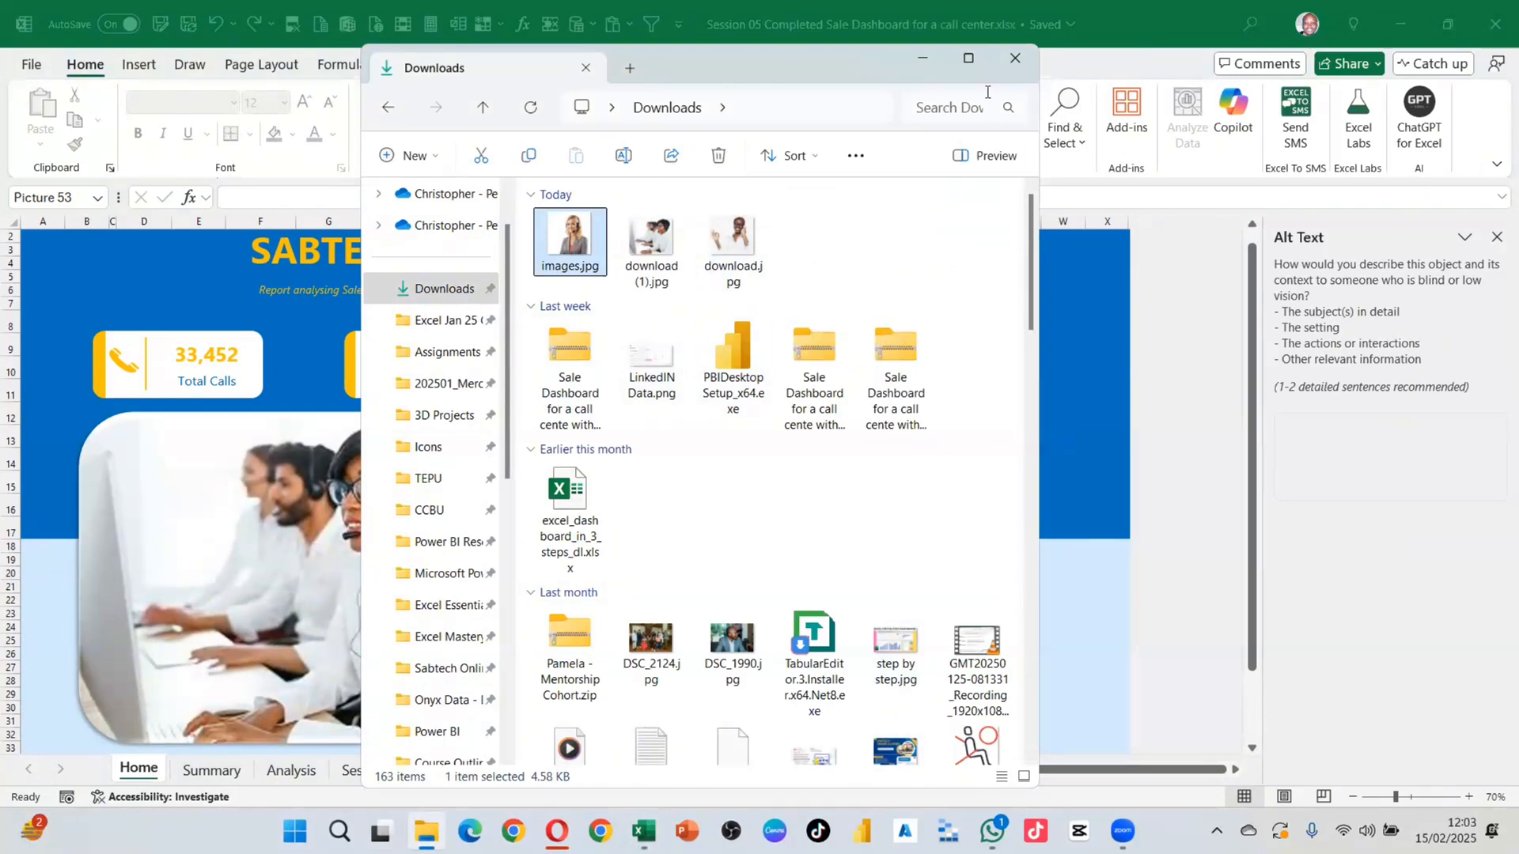
click(913, 60)
Step: Insert images.jpg from this device as a picture placed over the cells
click(139, 64)
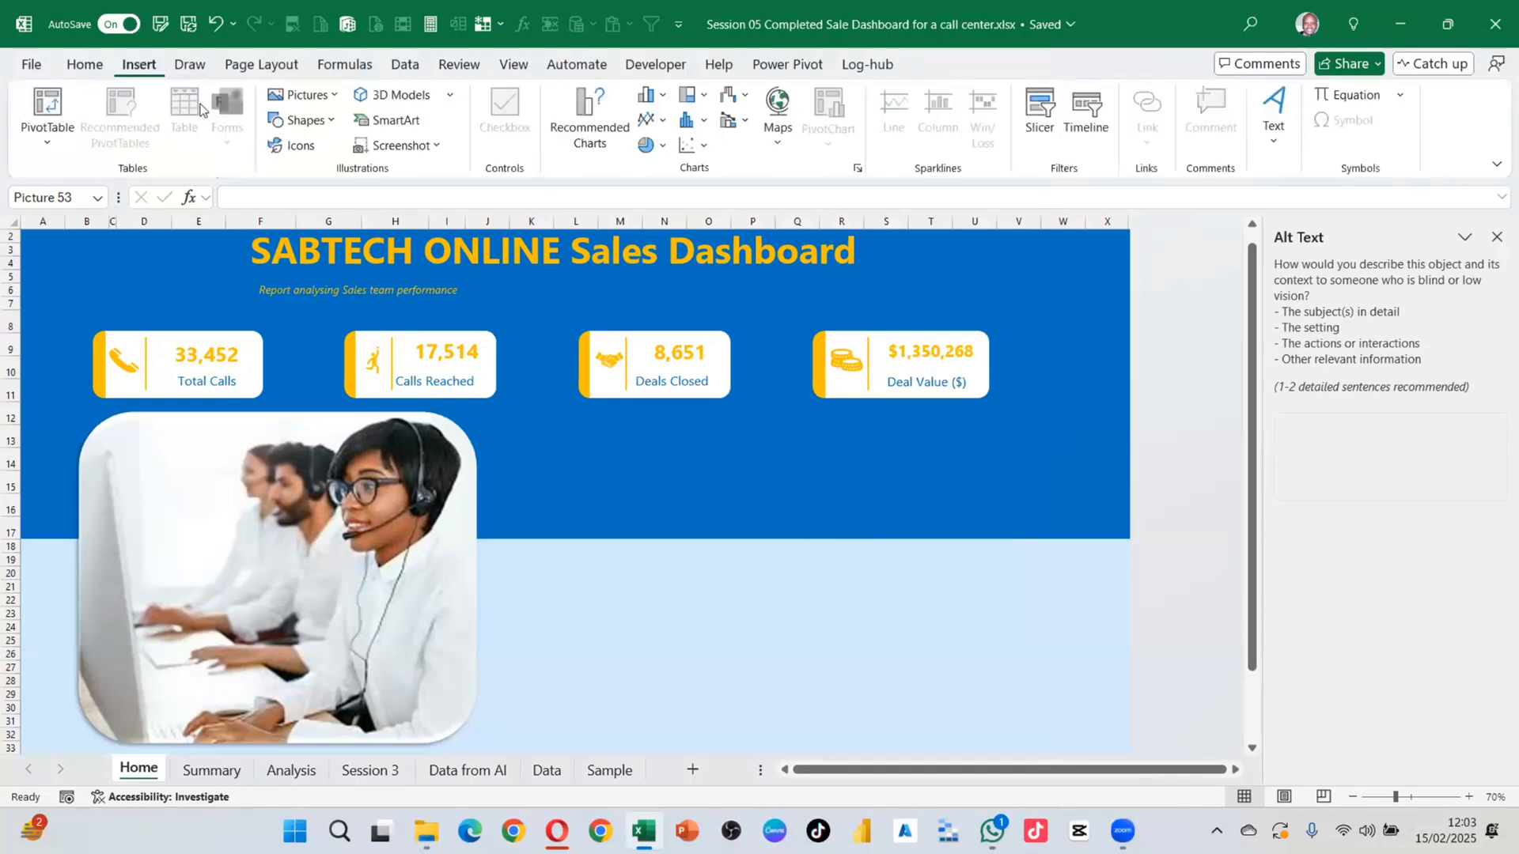
click(305, 94)
mouse_move(309, 127)
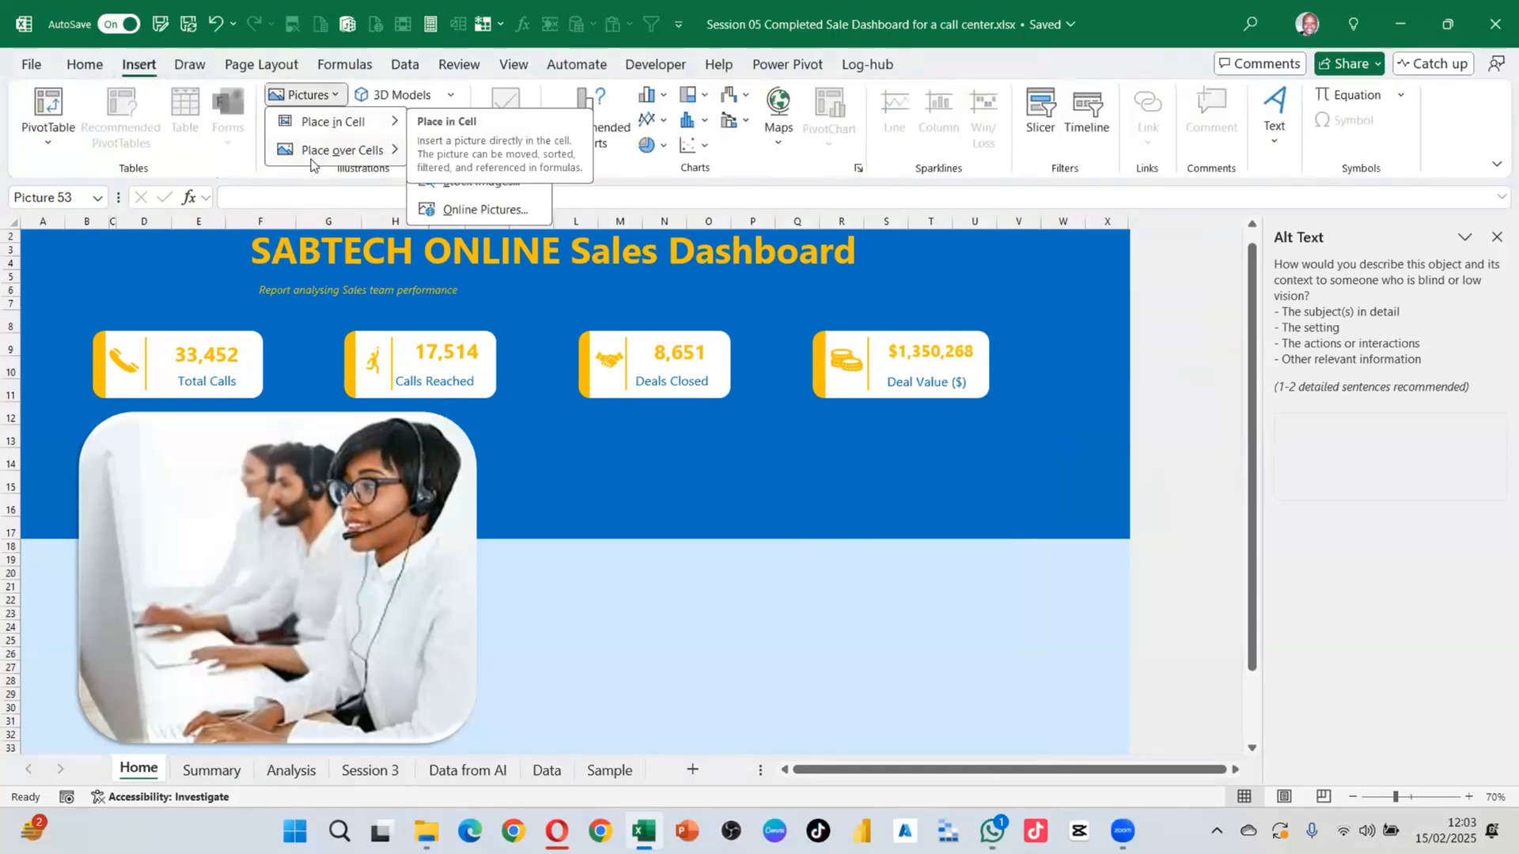
click(474, 152)
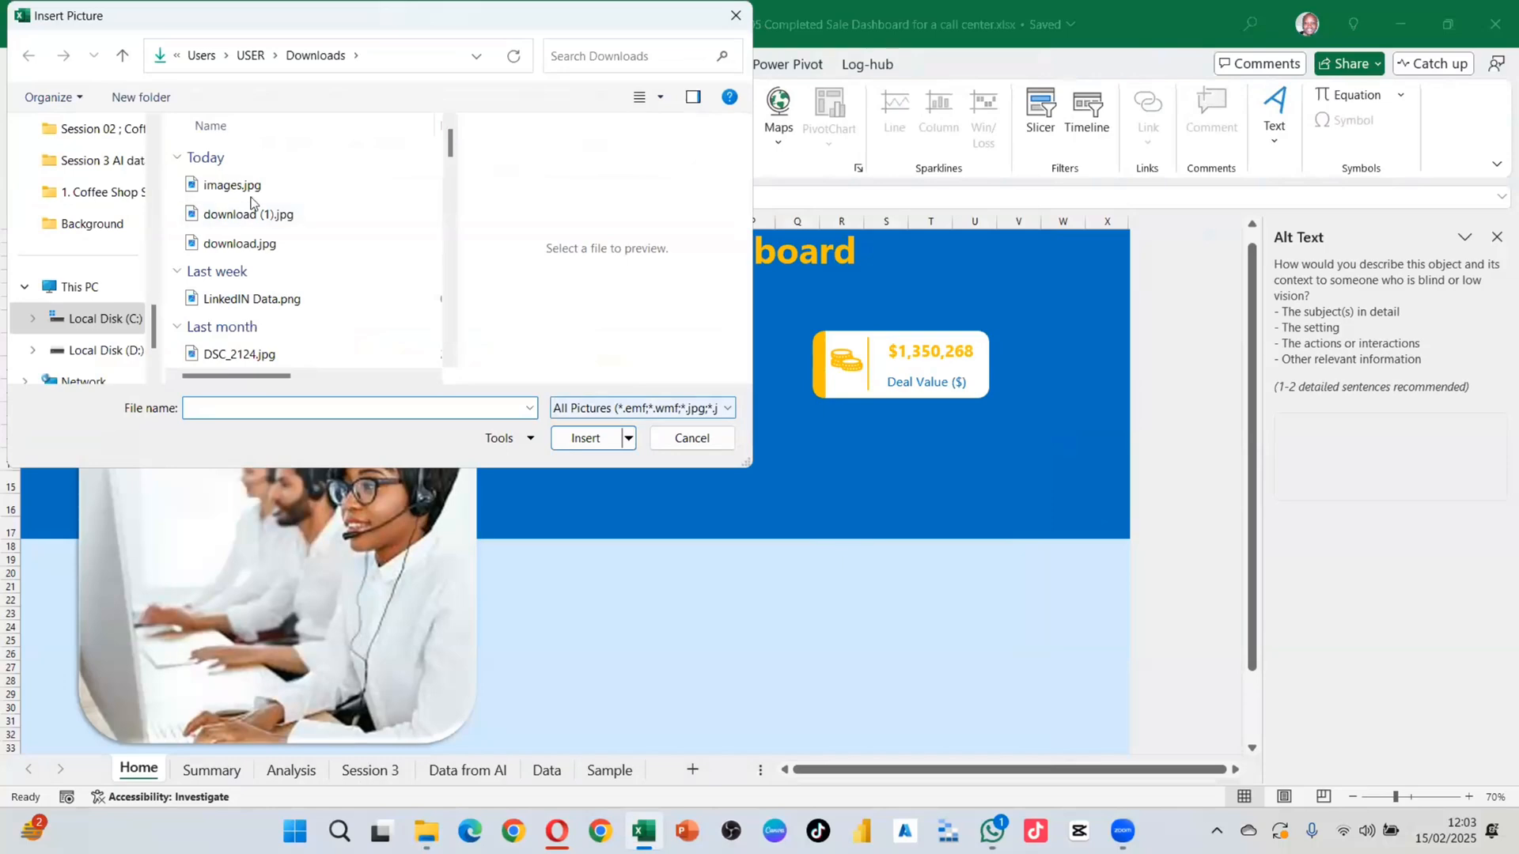
click(585, 438)
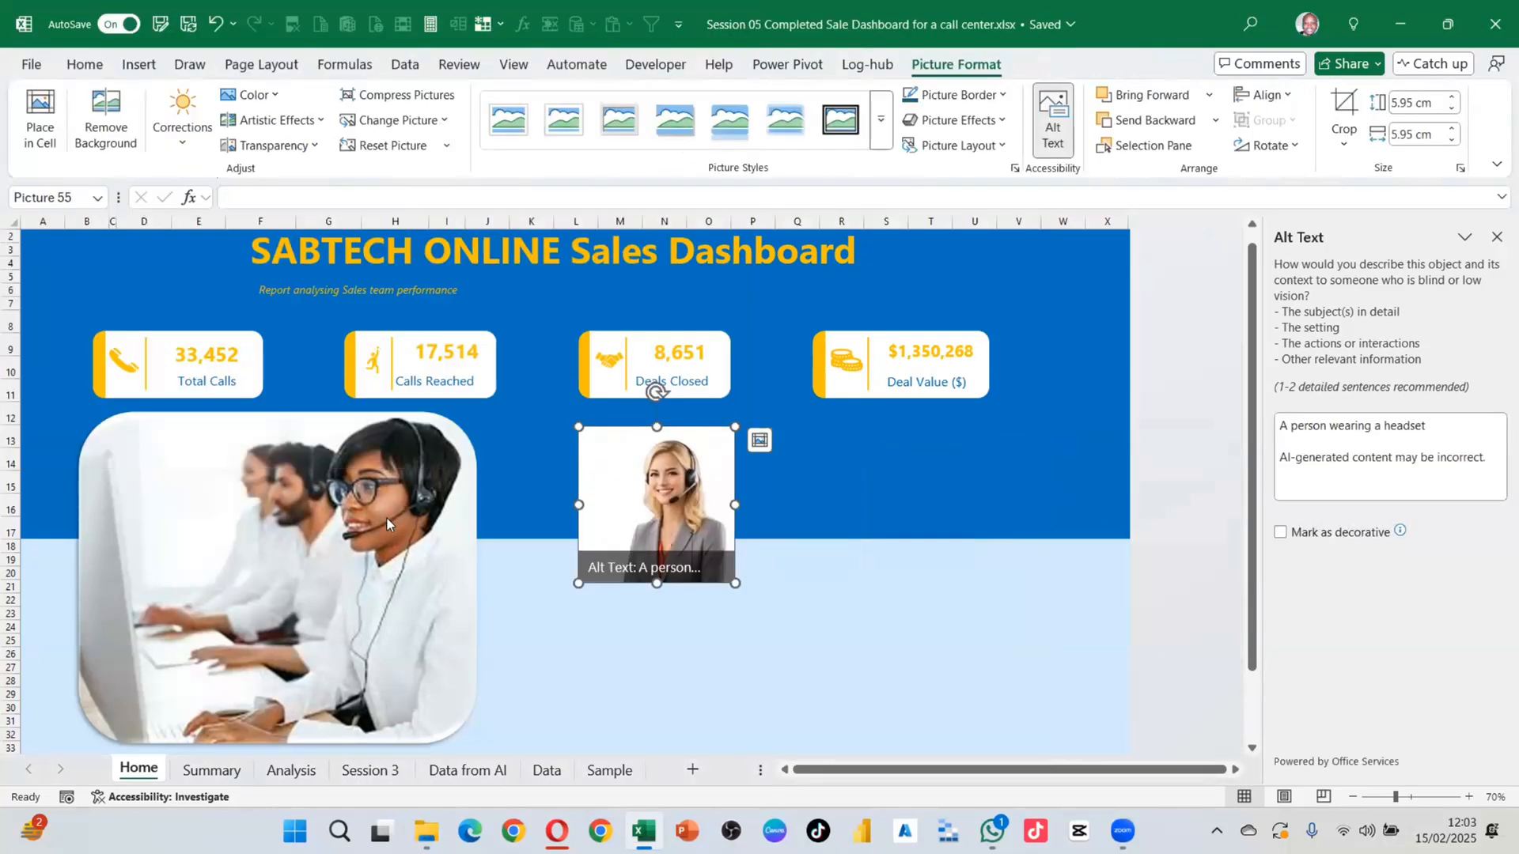
Step: Delete the large call-centre photo, then undo to restore it
click(387, 519)
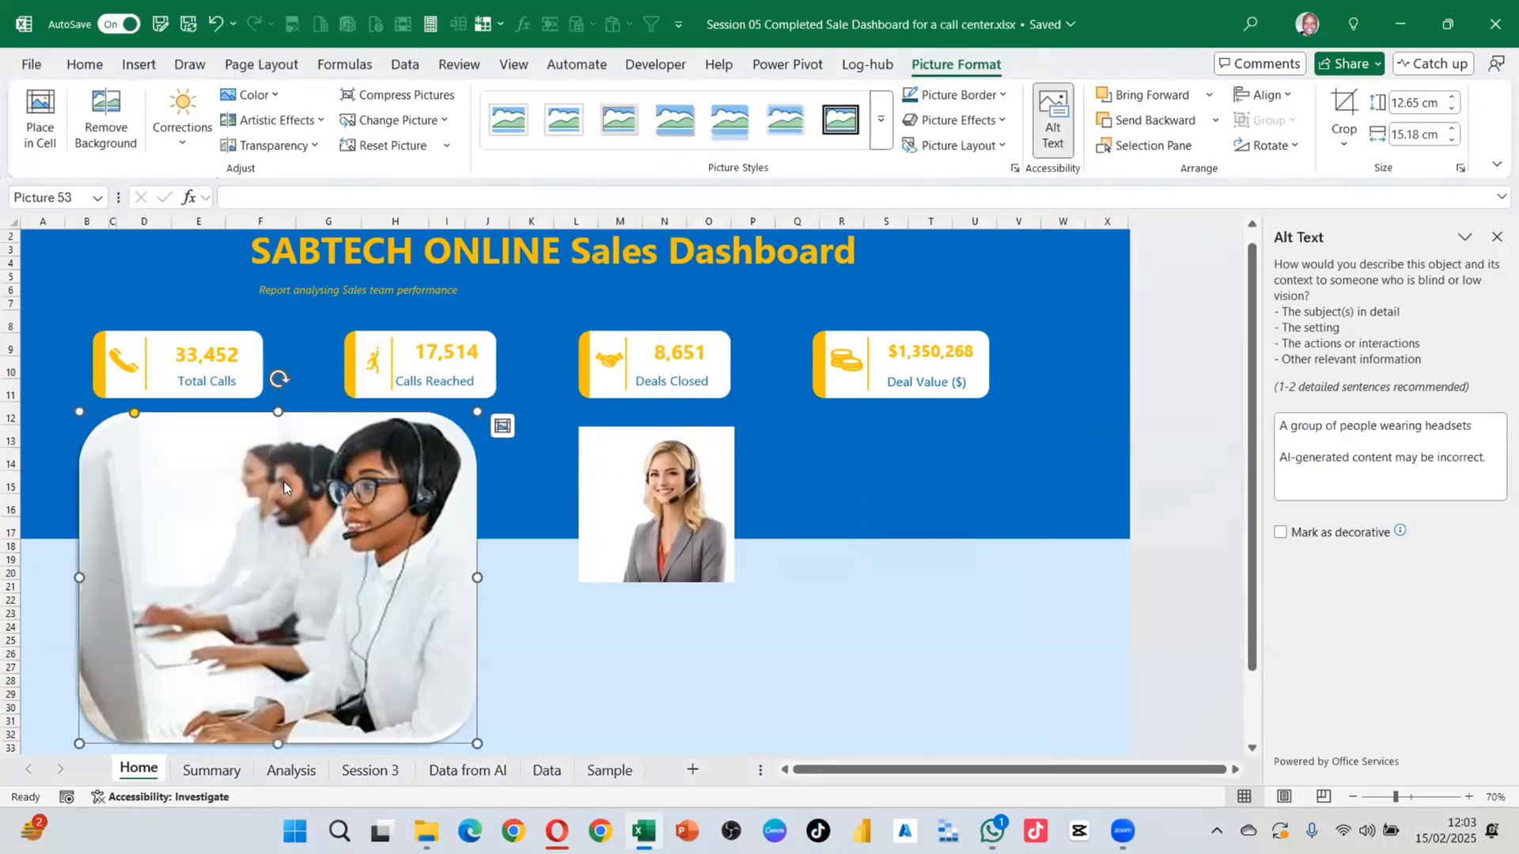
key(Delete)
key(ctrl+z)
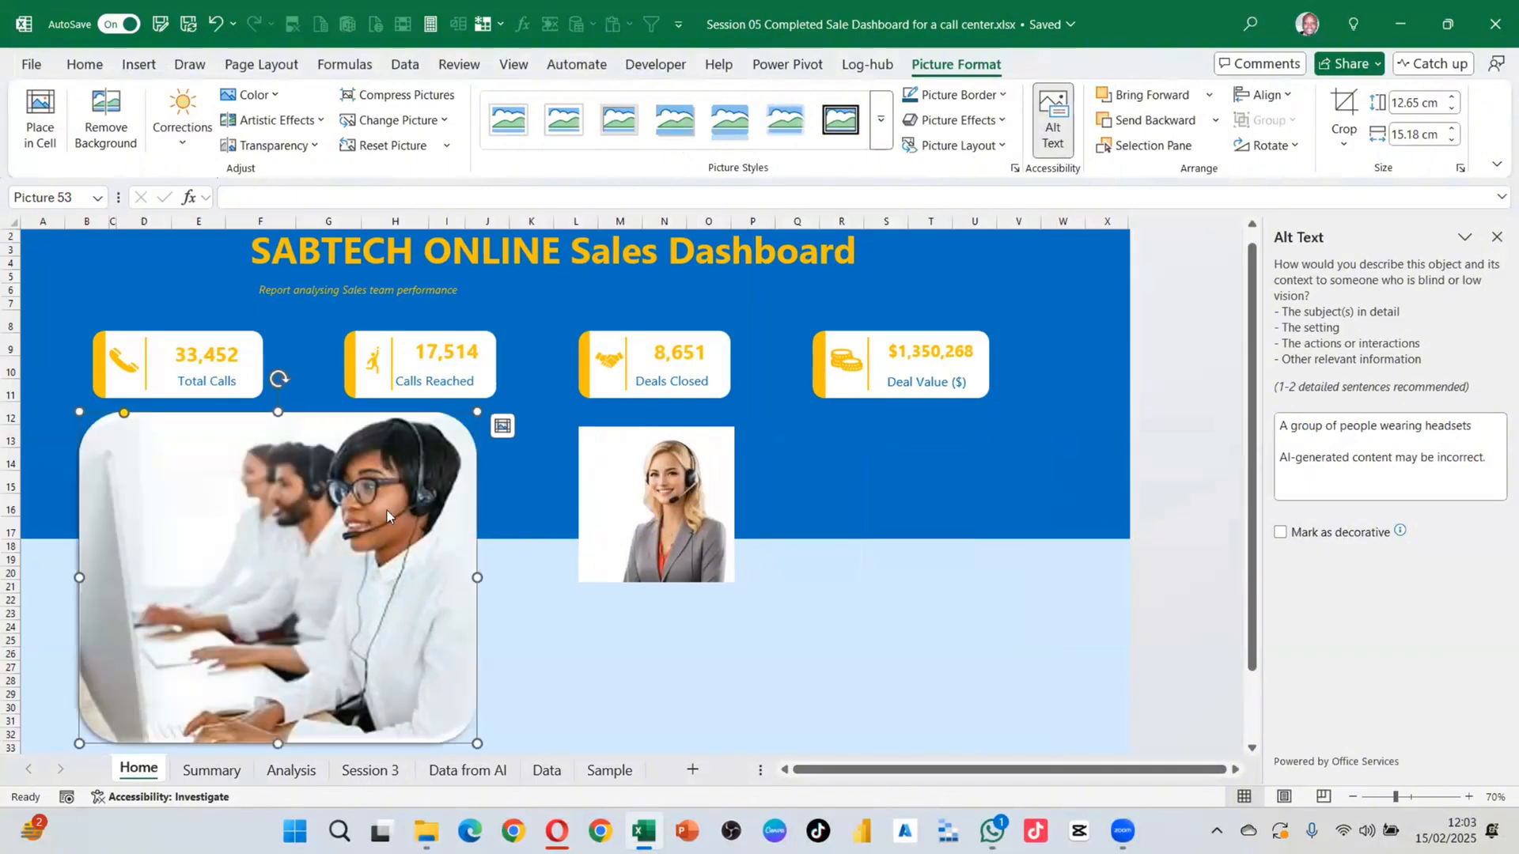
Step: Copy the call-centre photo's rounded-corner style onto the headset photo with Format Painter
click(84, 64)
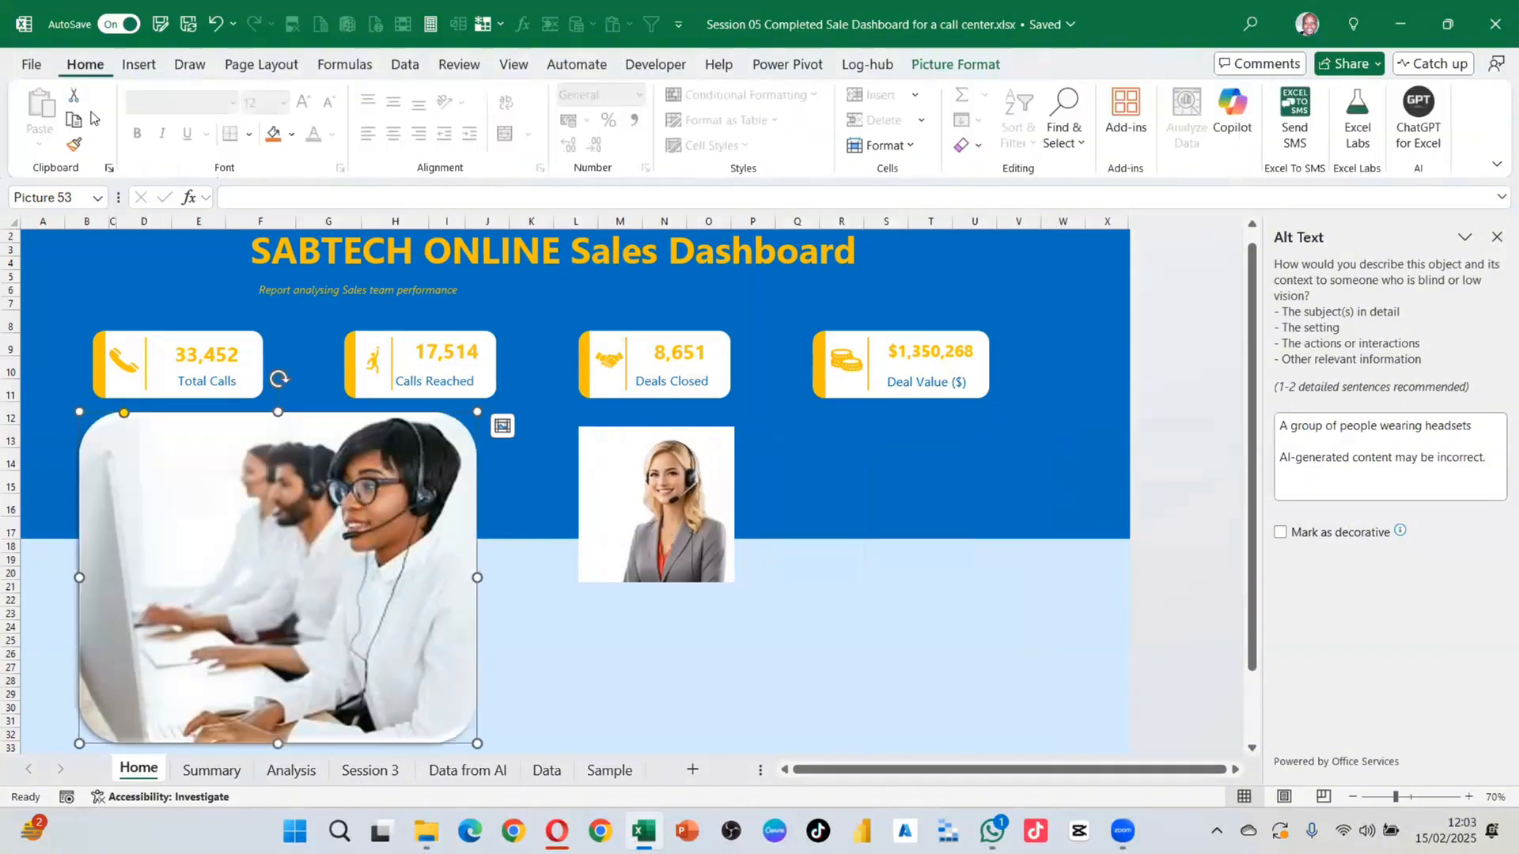
click(74, 144)
click(653, 500)
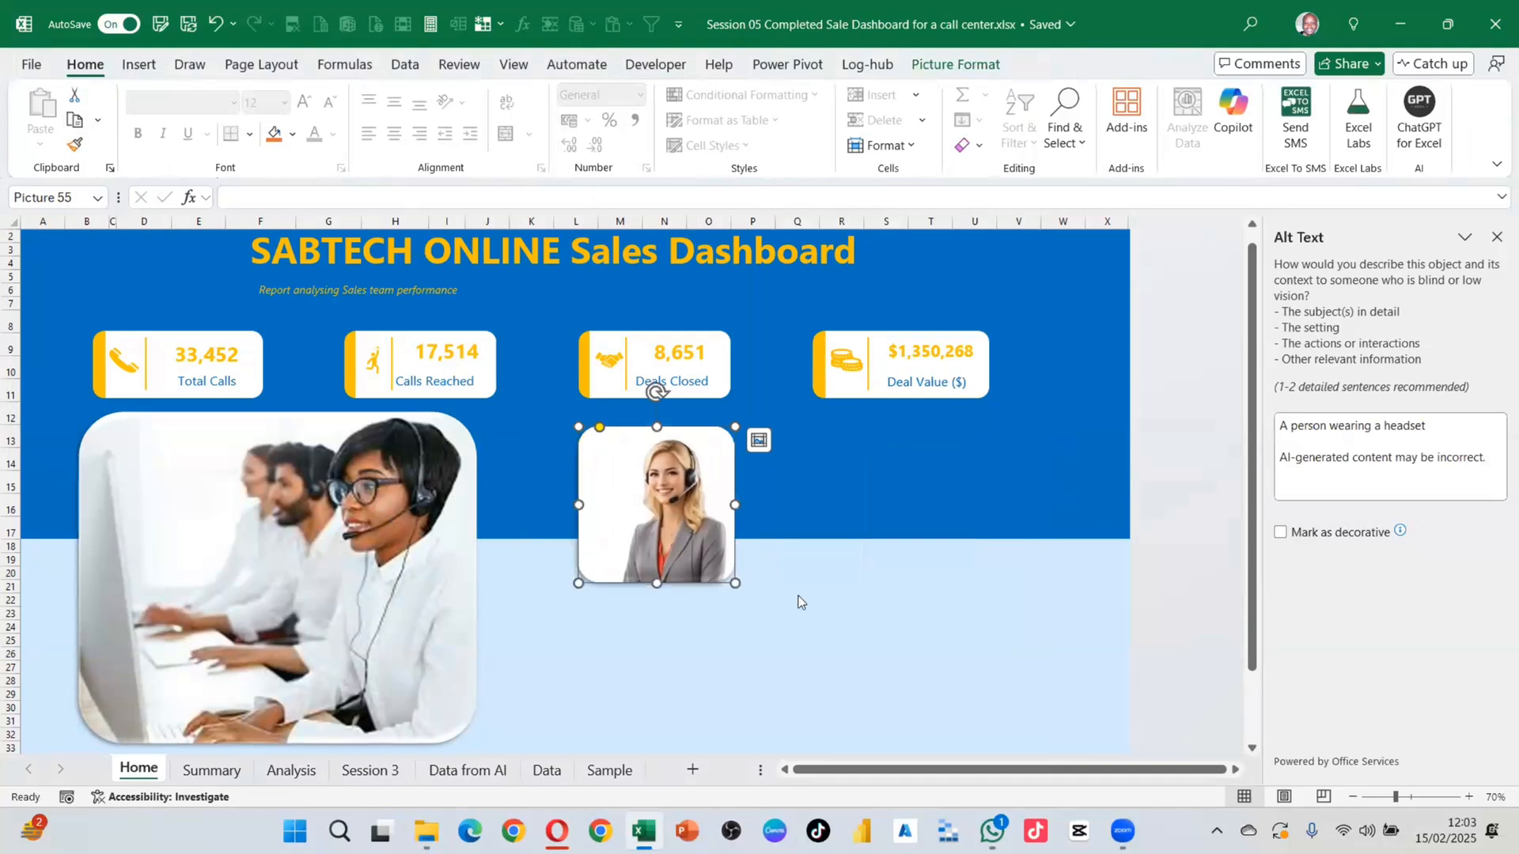
Step: Enlarge the headset photo to about 18.32 cm square beneath the Deals Closed and Deal Value cards
drag(734, 582, 904, 682)
drag(837, 603, 914, 590)
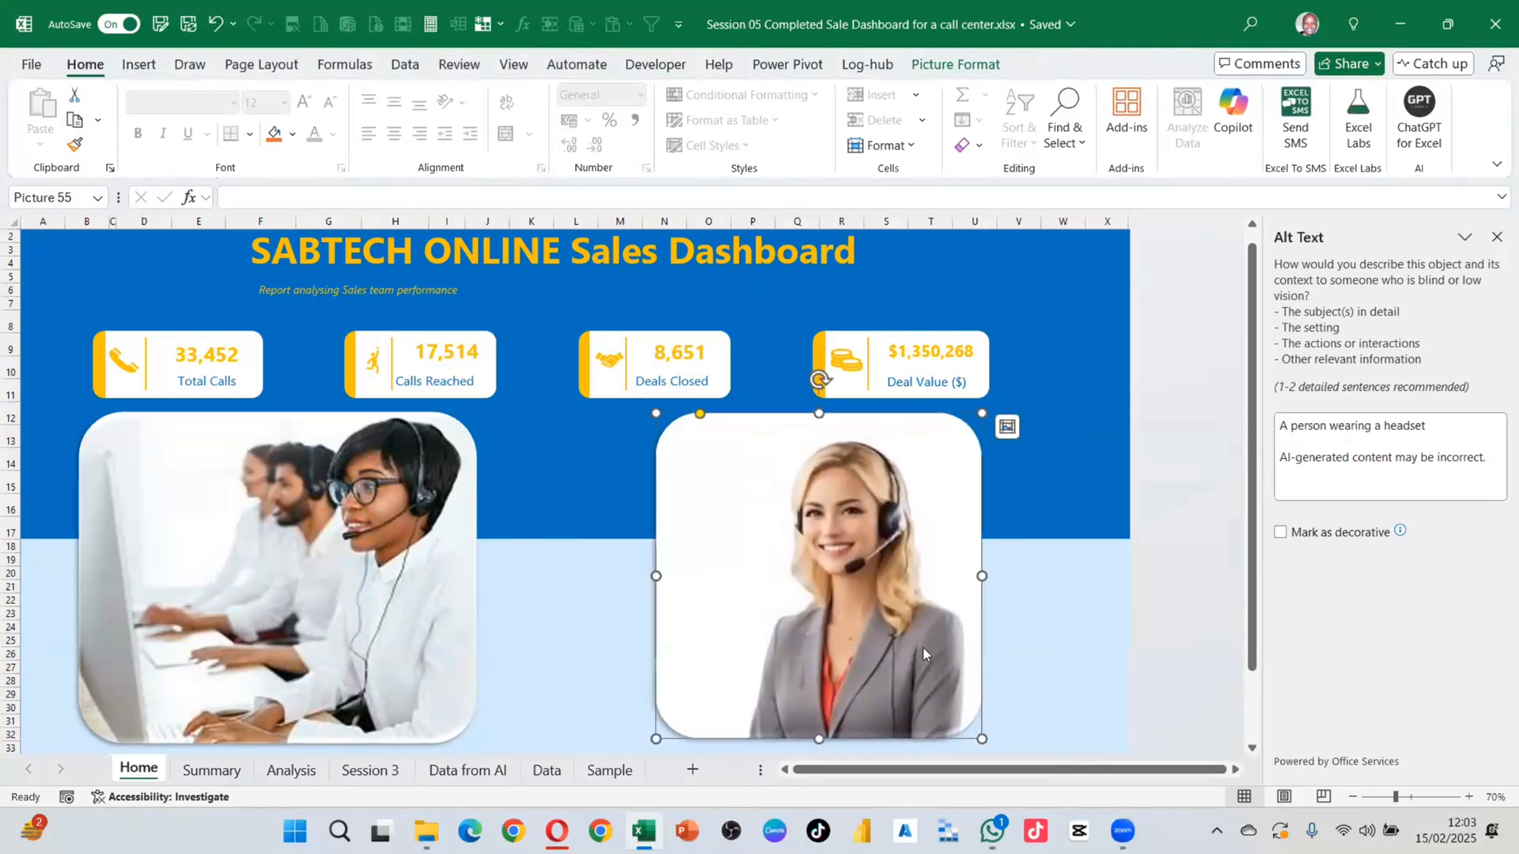
drag(603, 753, 502, 743)
drag(838, 572, 870, 580)
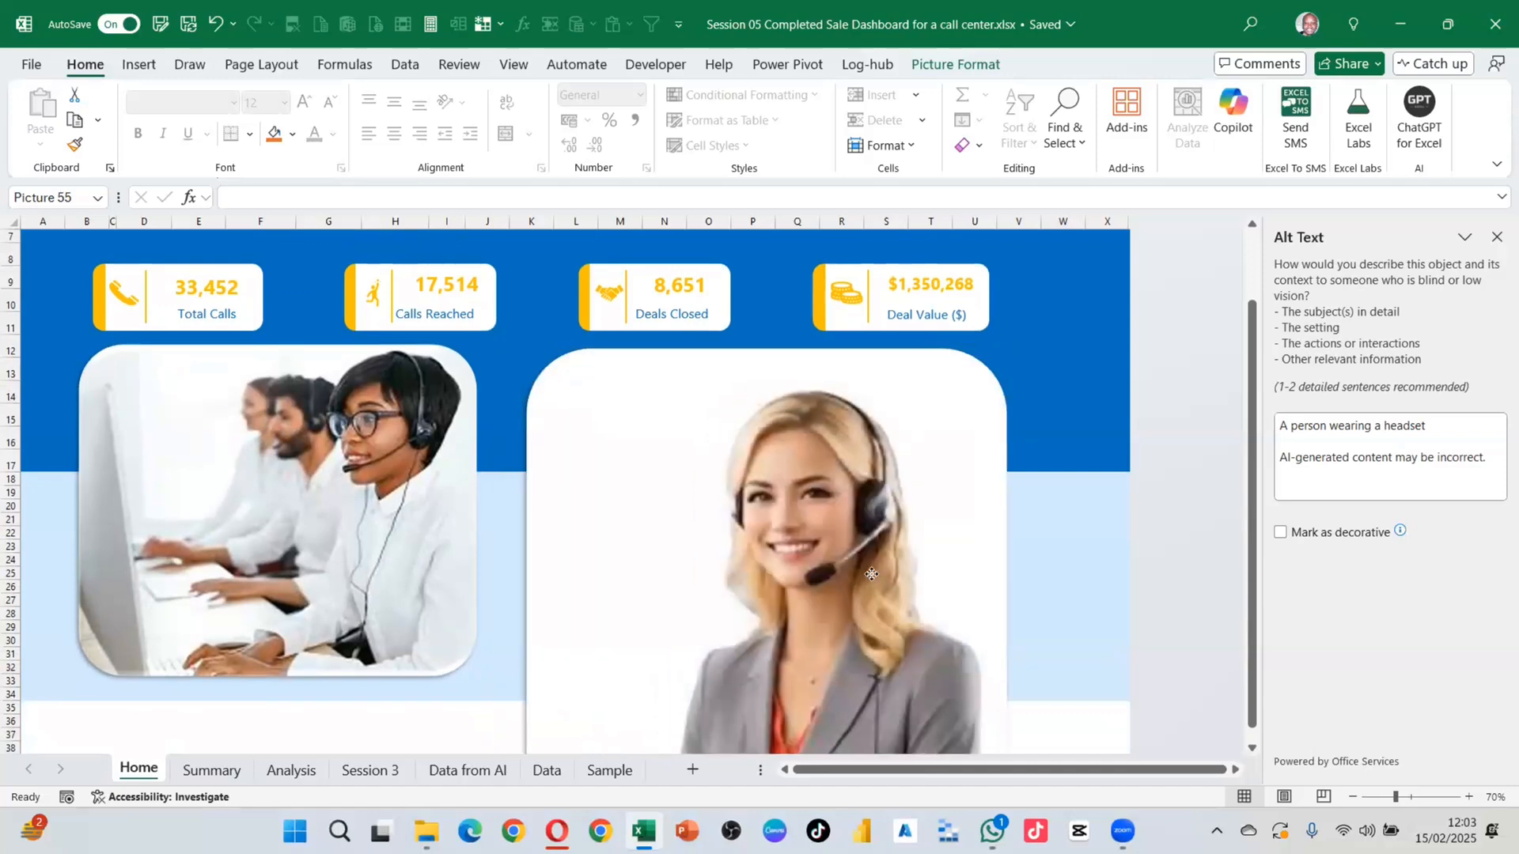
click(990, 67)
Step: Apply the fourth transparency preset to the headset photo, then select the call-centre photo
click(313, 146)
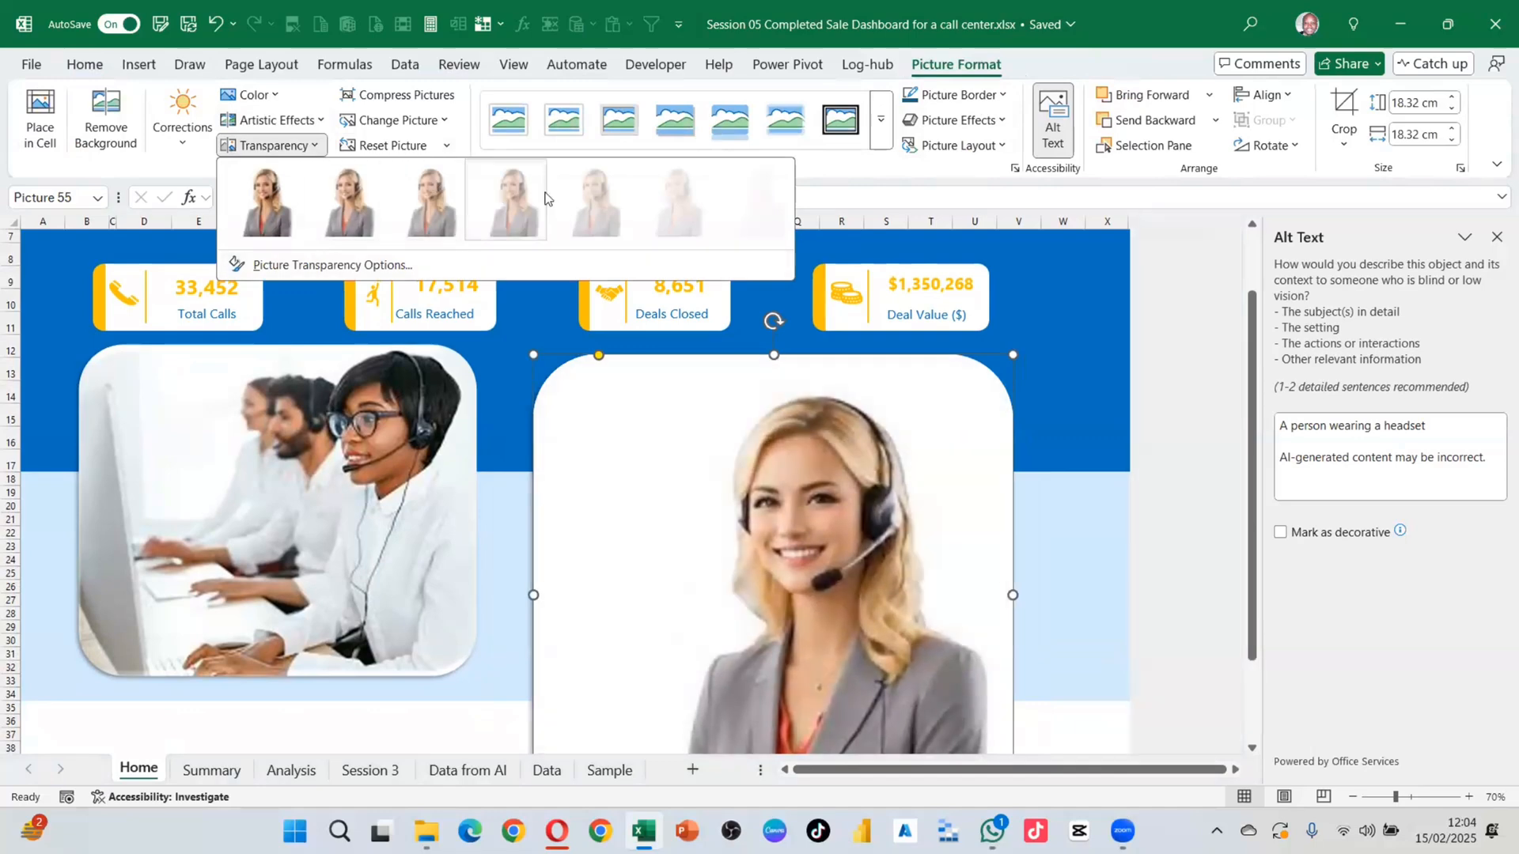
click(499, 210)
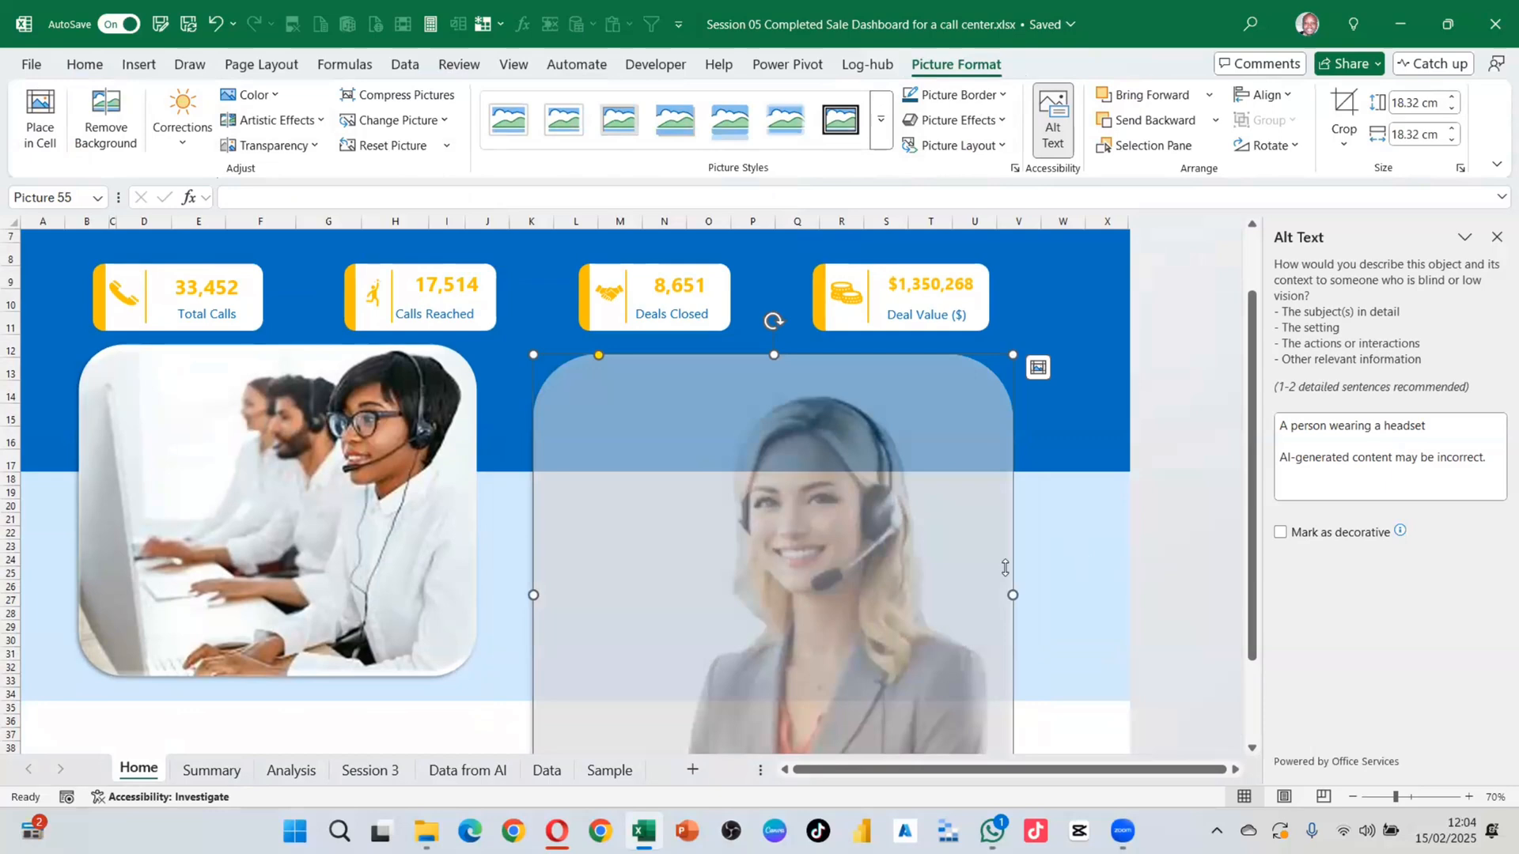
click(435, 524)
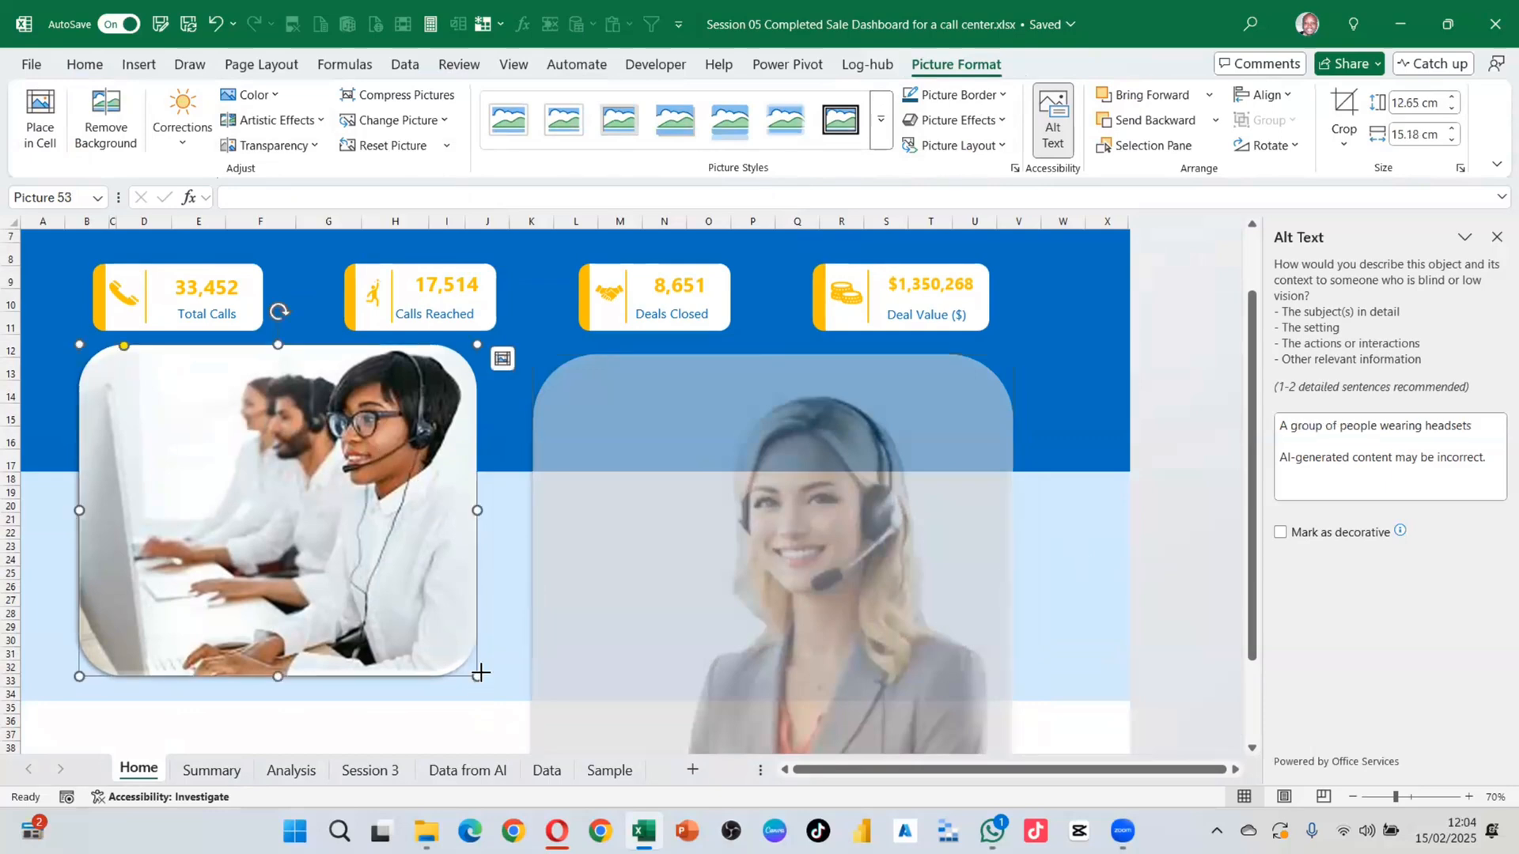
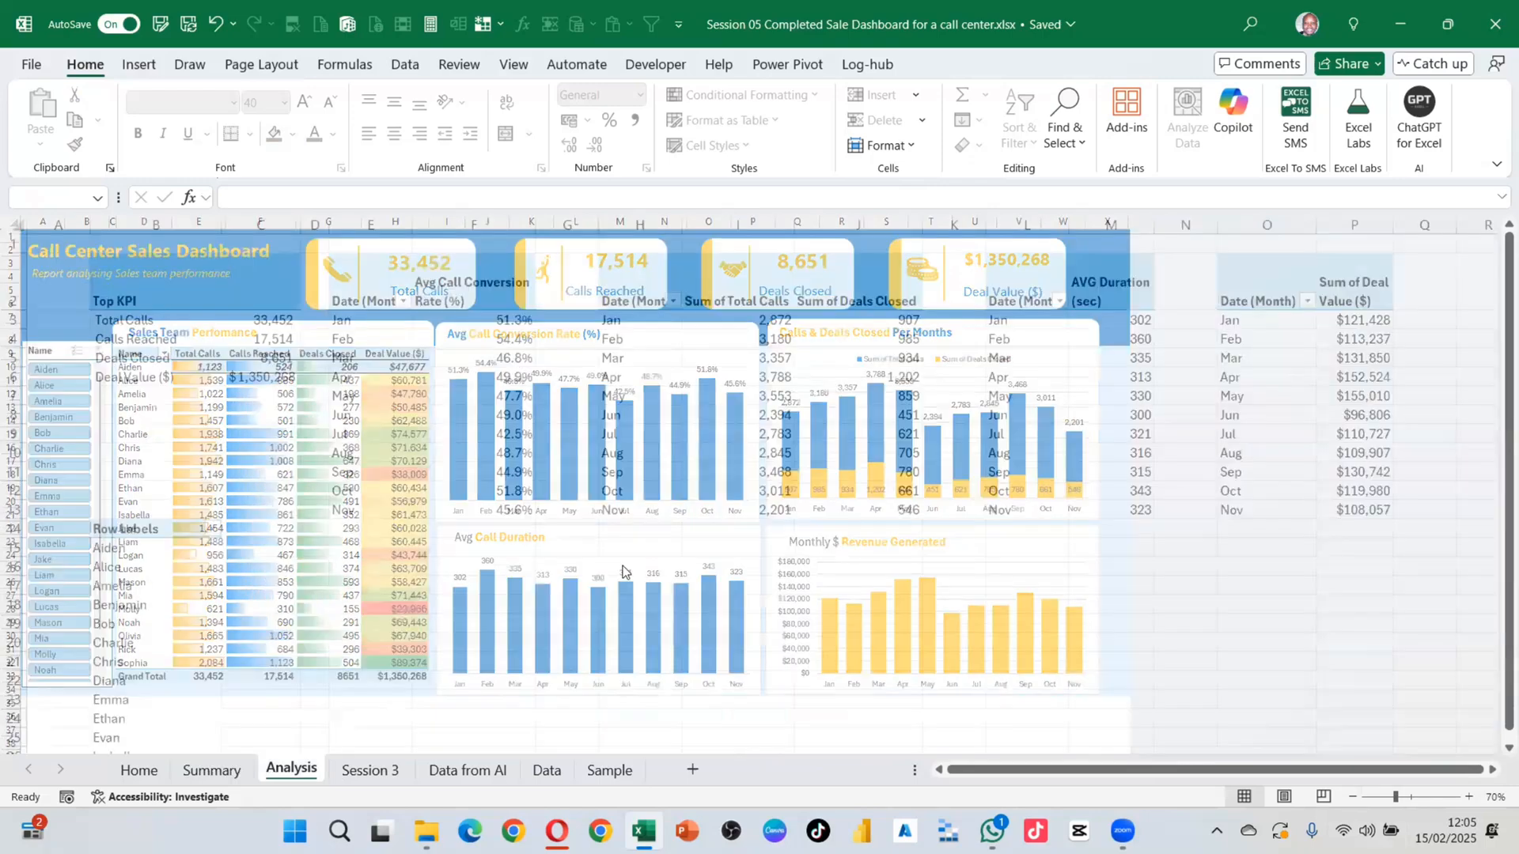
Step: Check the Analysis sheet's pivot tables, then go back to the Summary dashboard
click(212, 769)
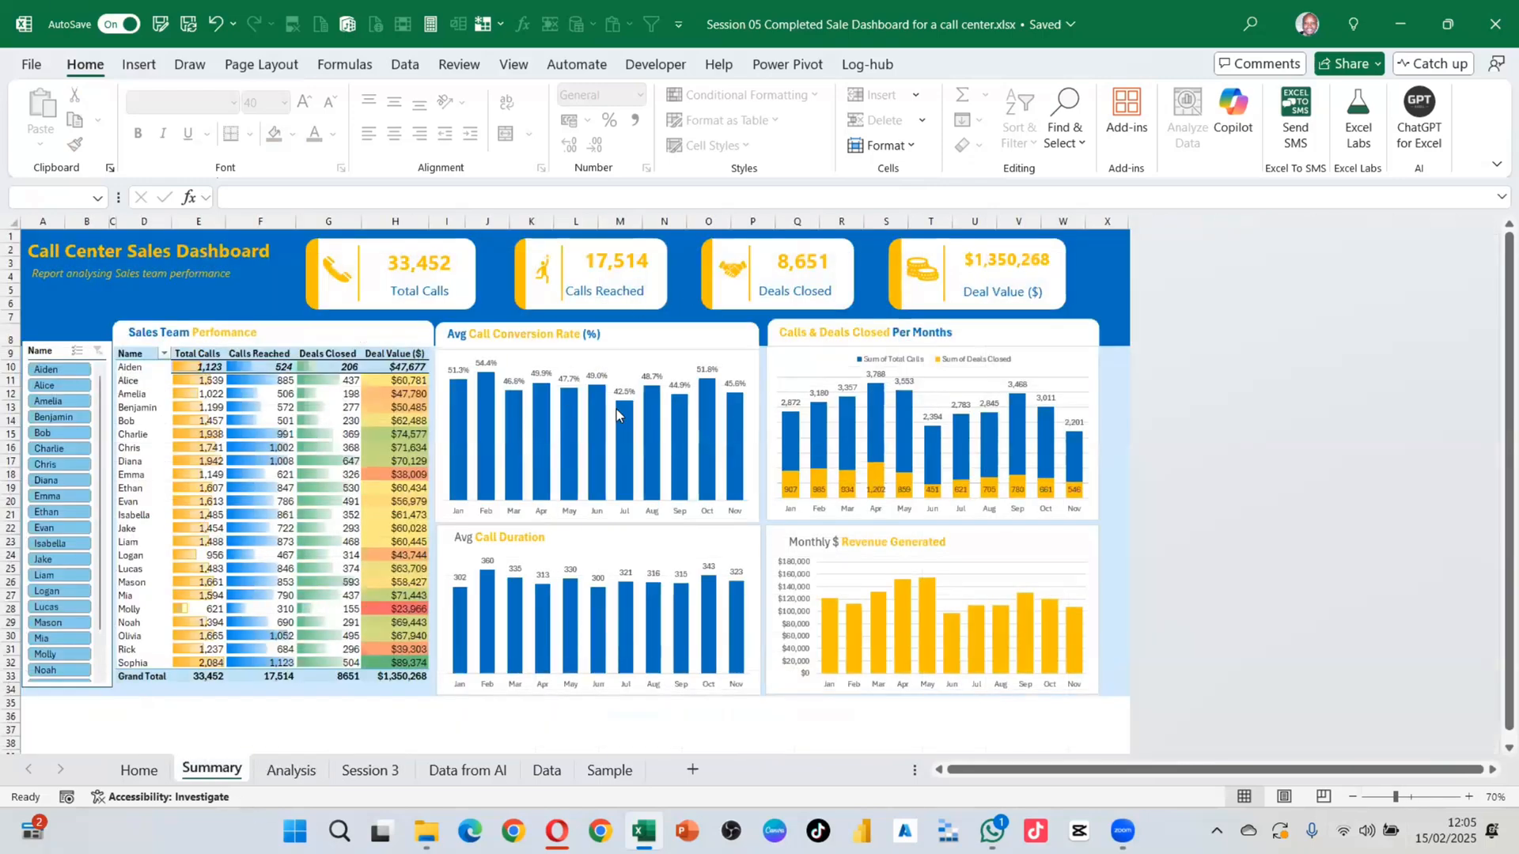
mouse_move(597, 494)
click(278, 776)
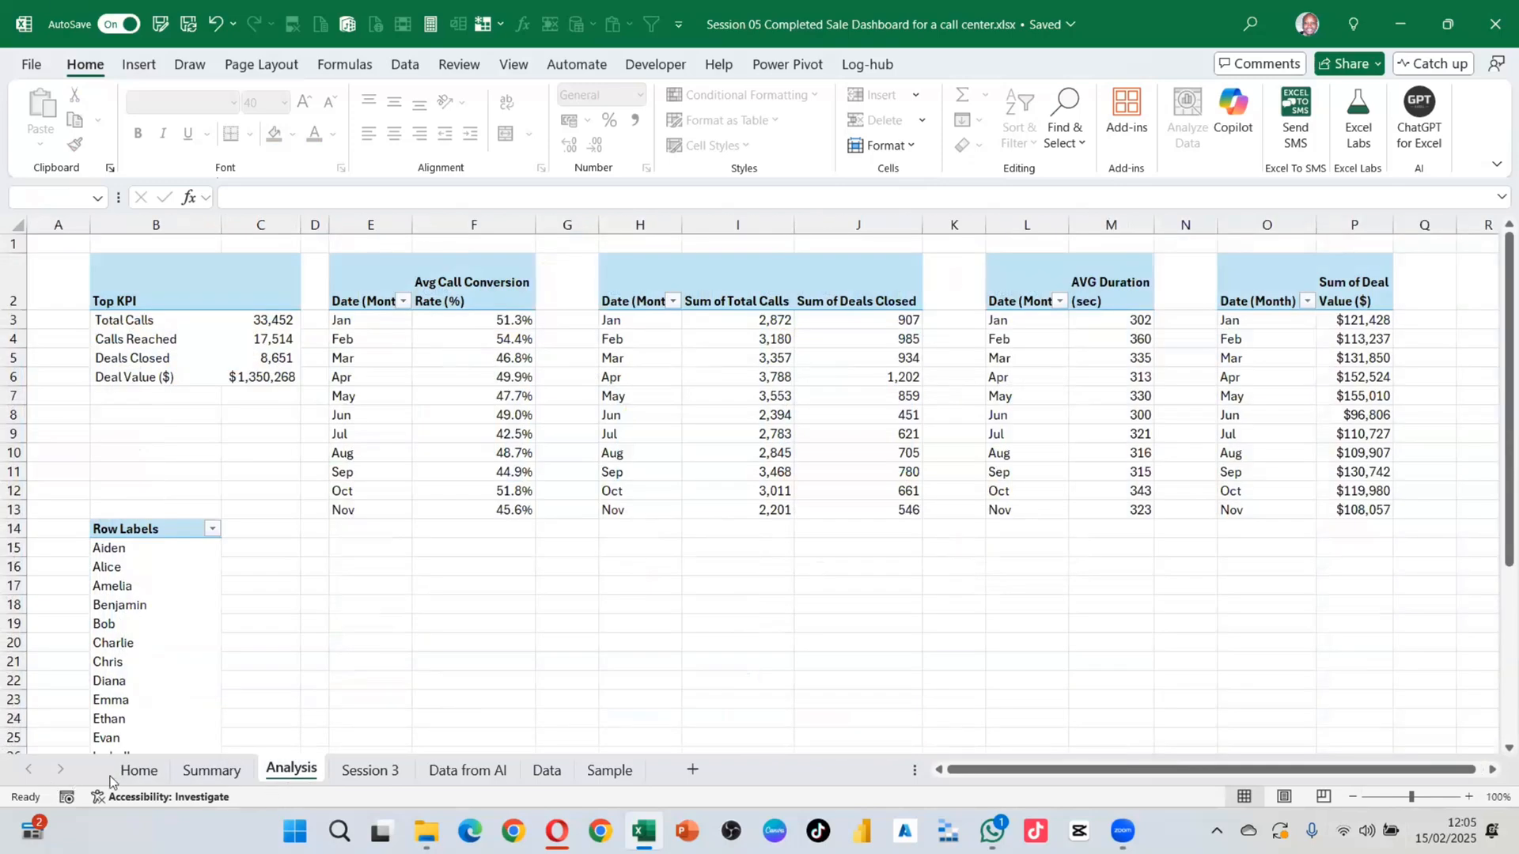
click(212, 772)
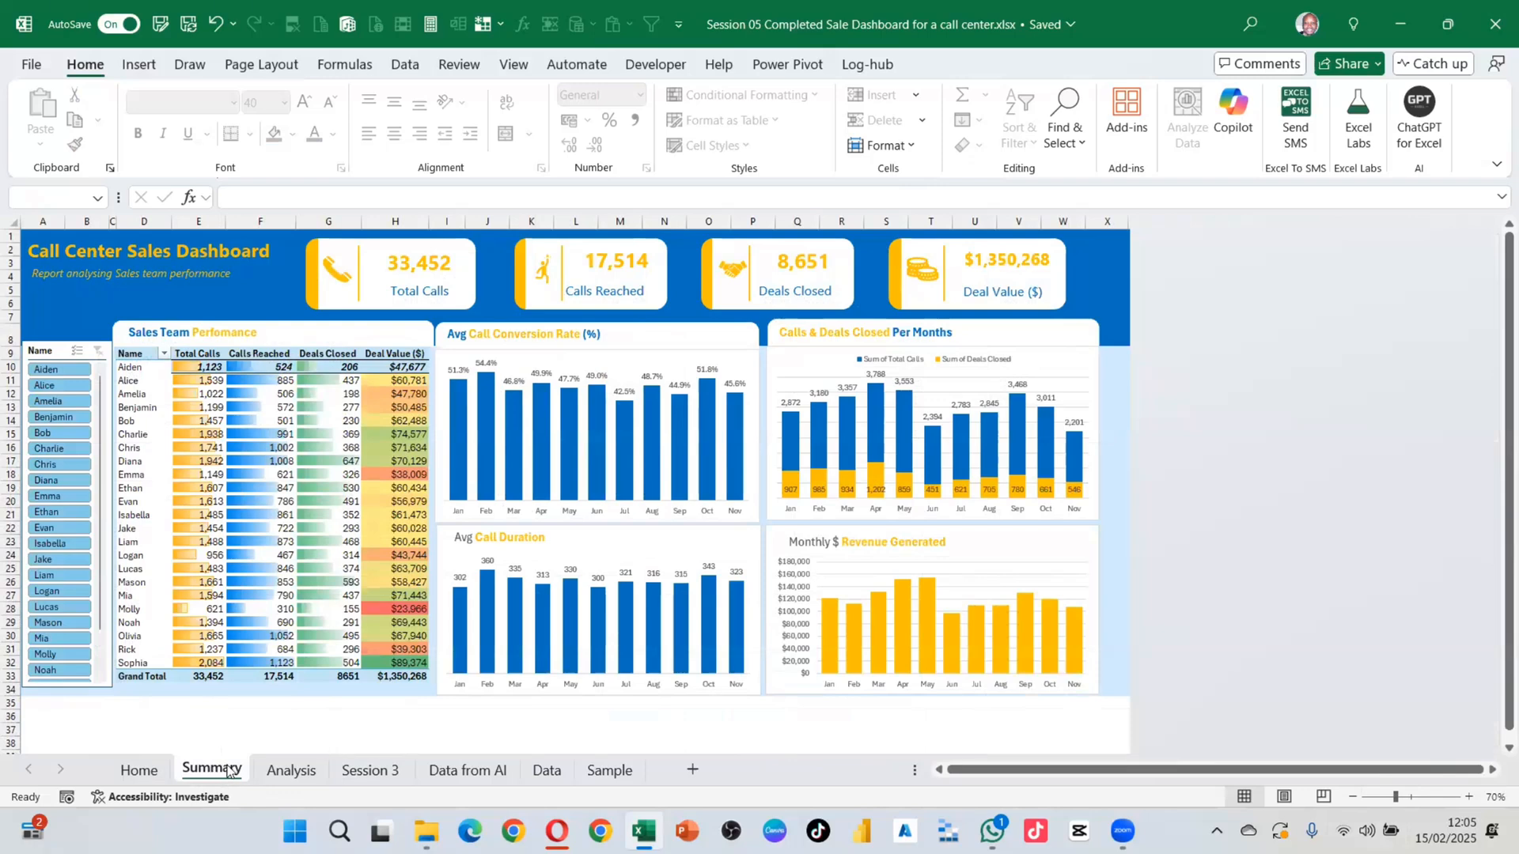
Step: Ctrl-drag a copy of Summary beside it, rename it Details, and view the new sheet
mouse_move(257, 762)
mouse_down()
mouse_move(231, 766)
mouse_move(261, 767)
mouse_up()
double_click(295, 771)
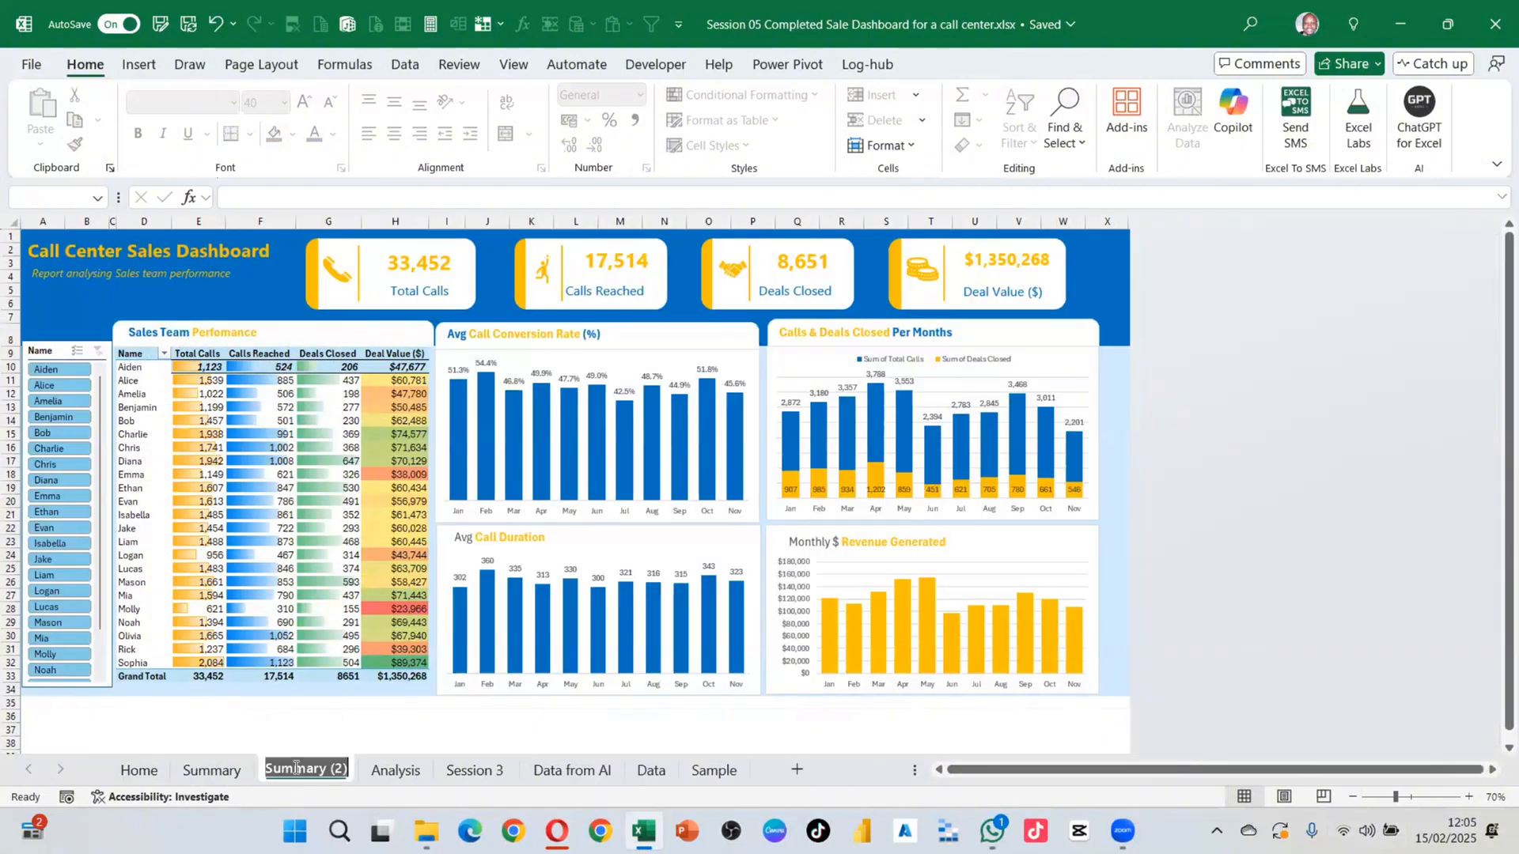
text(De)
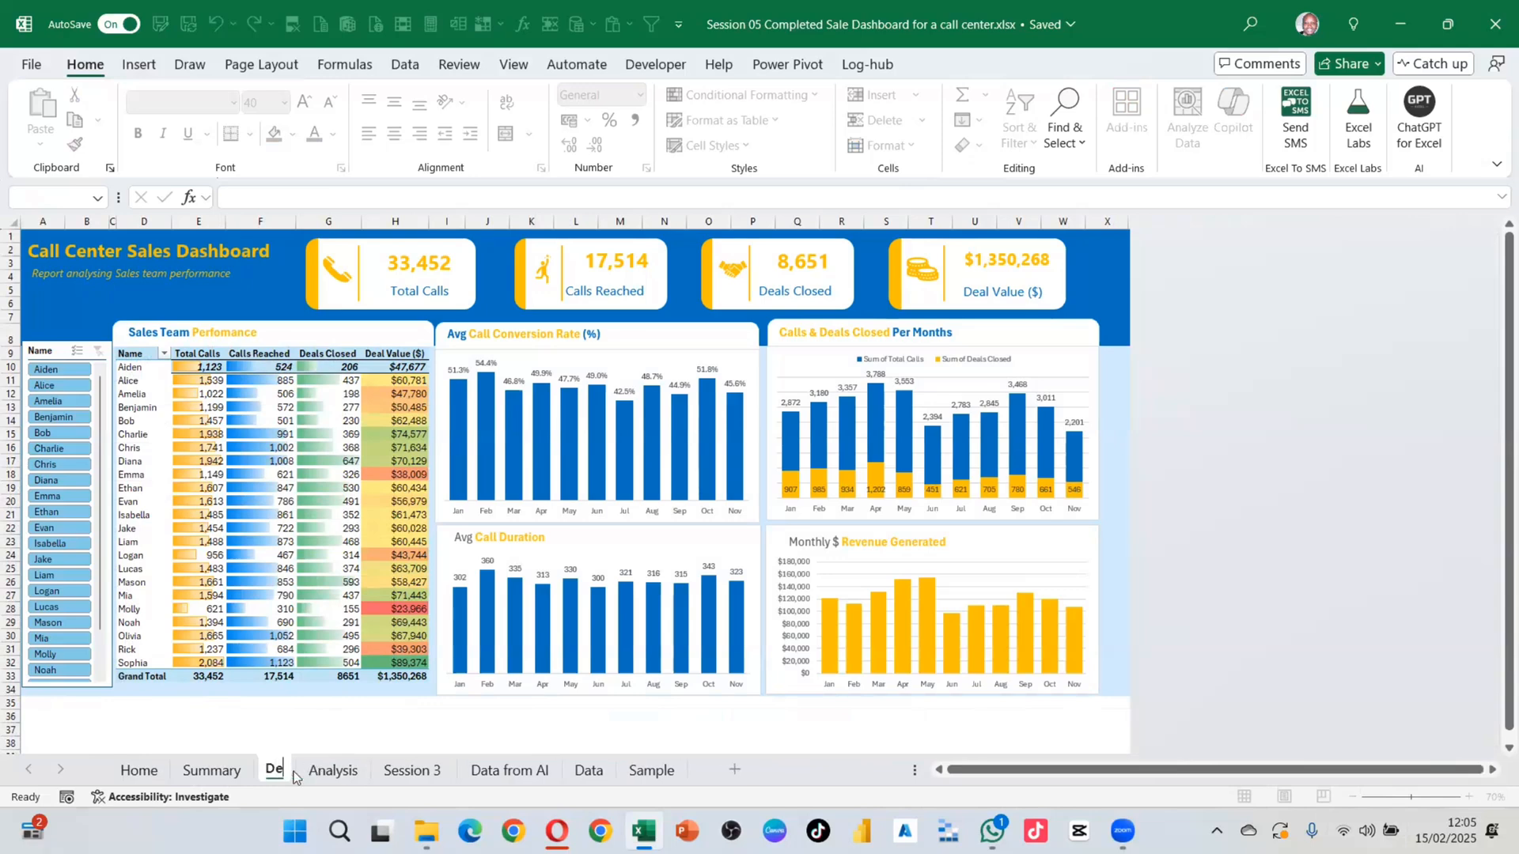
text(tails)
key(Return)
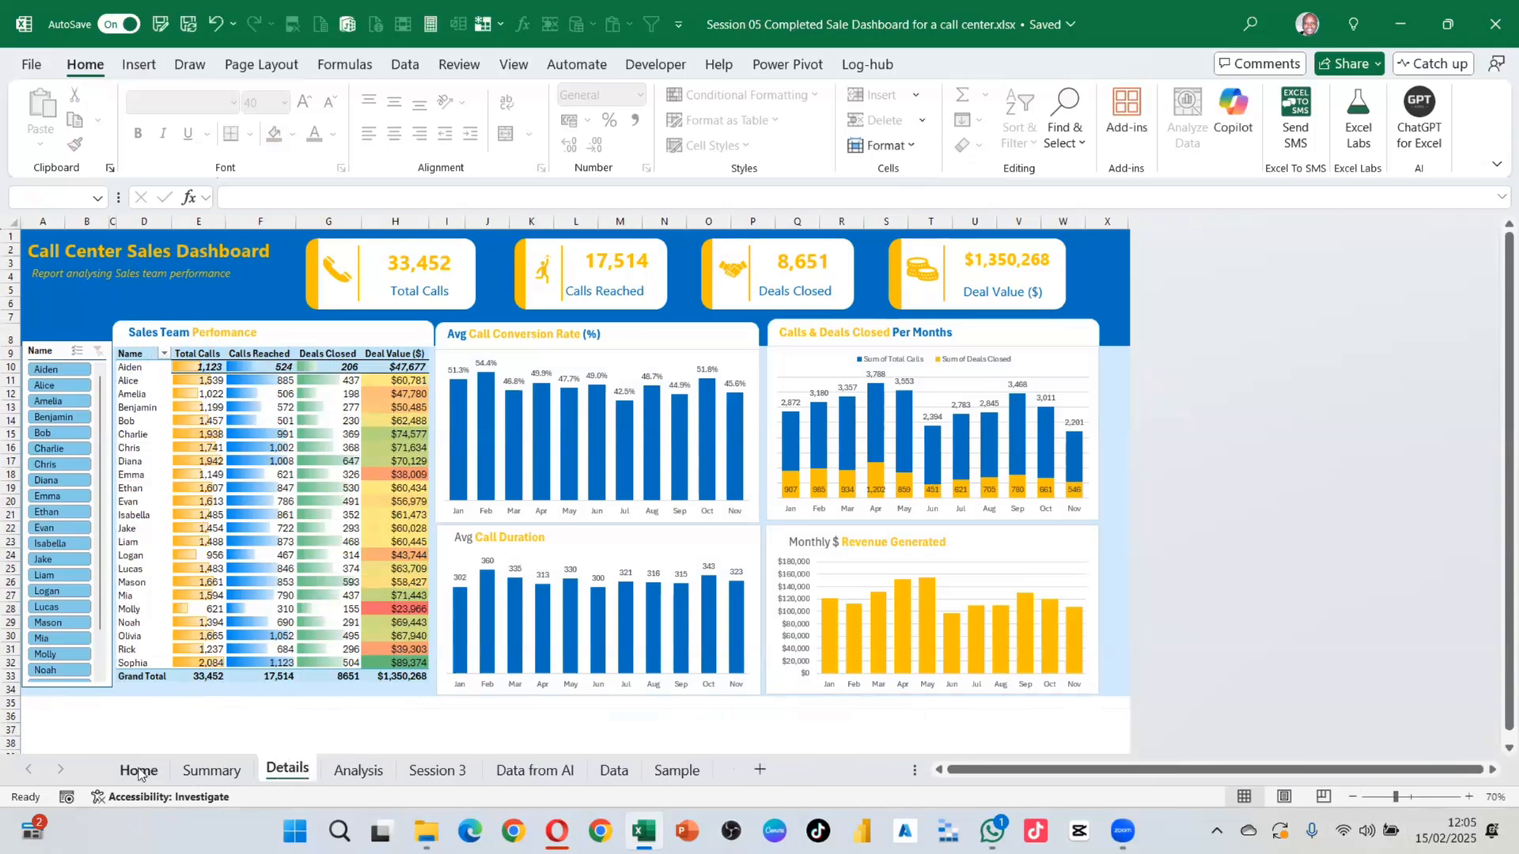
click(138, 770)
click(212, 775)
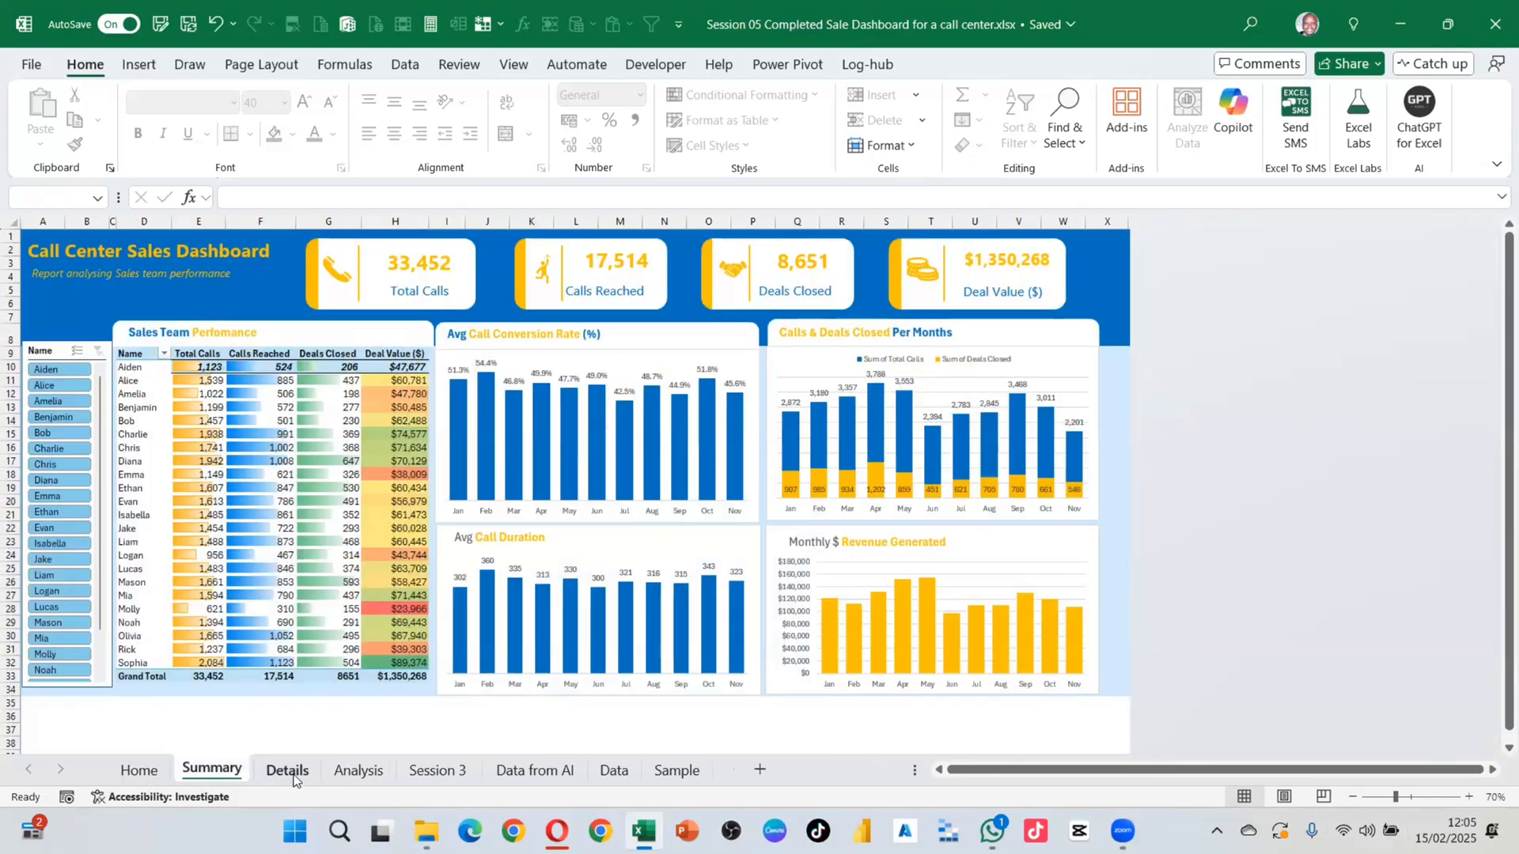
click(294, 775)
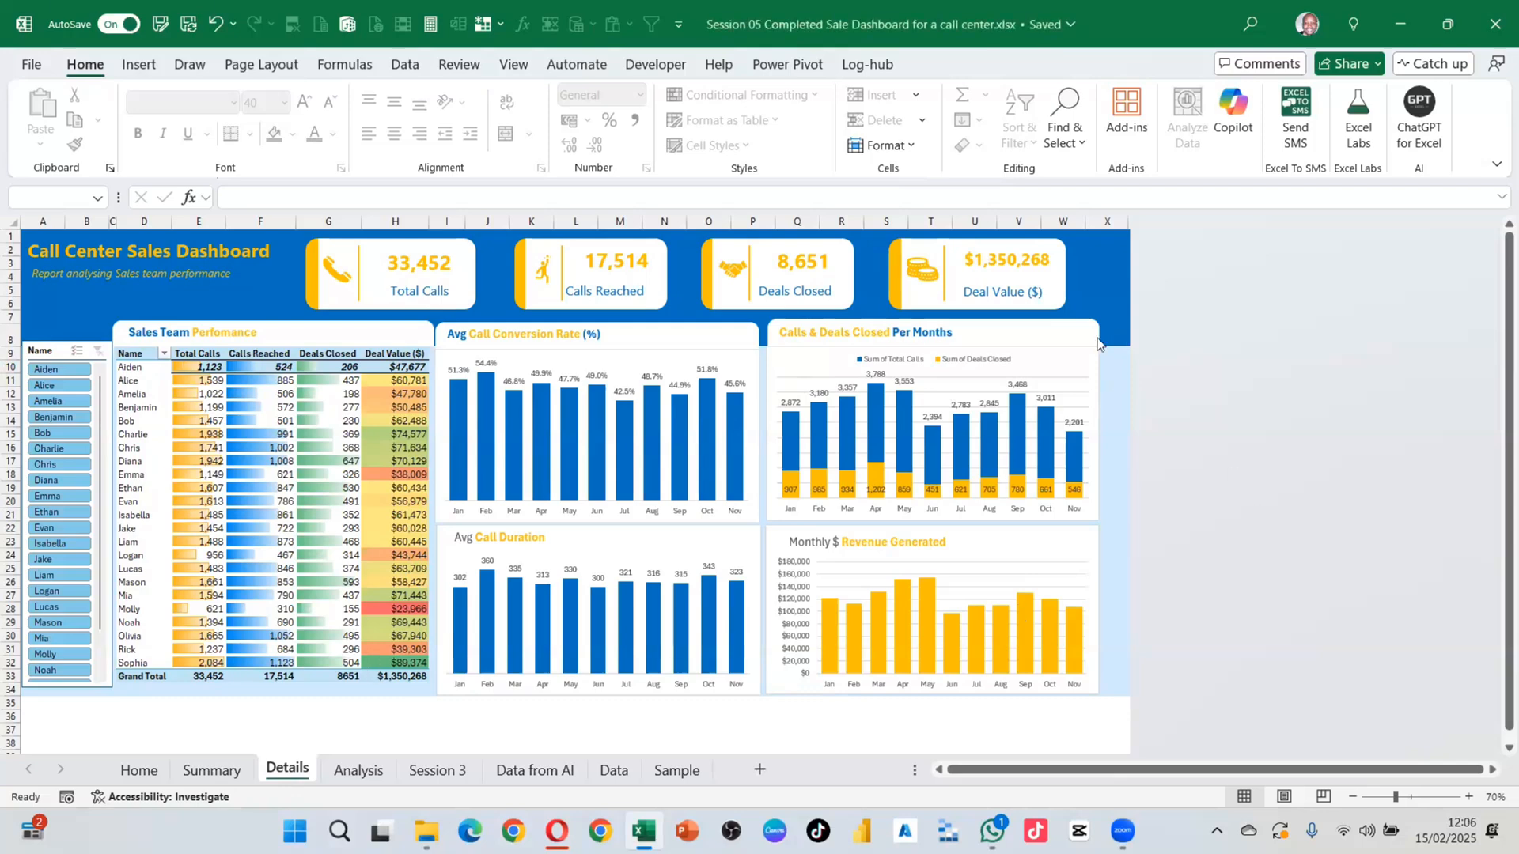
Step: Zoom the dashboard to 80% and back to 70%, glance at Home, then return to Summary
click(1469, 797)
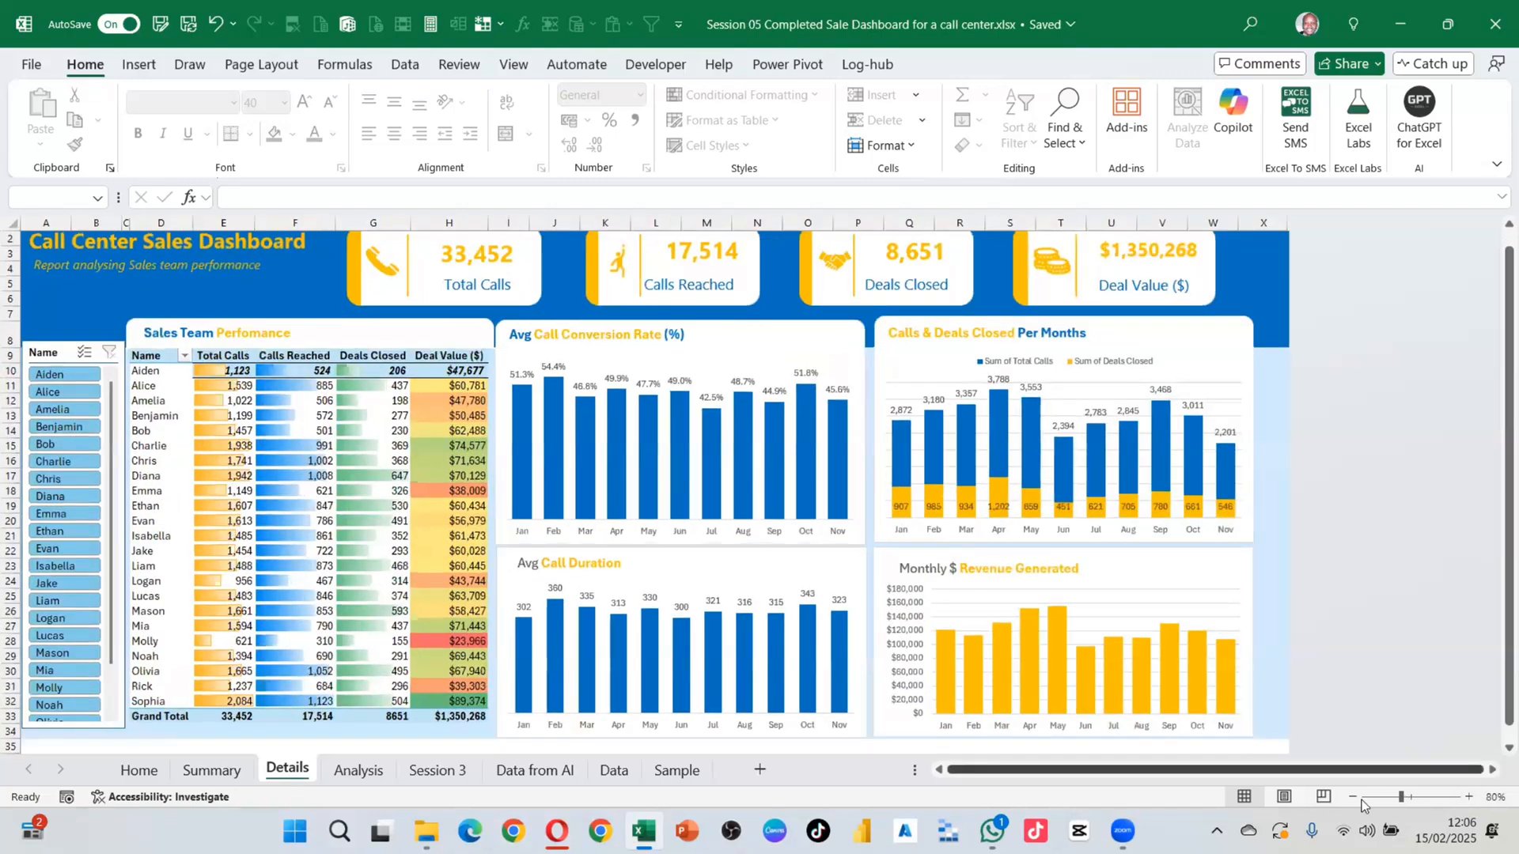
click(1355, 797)
click(145, 771)
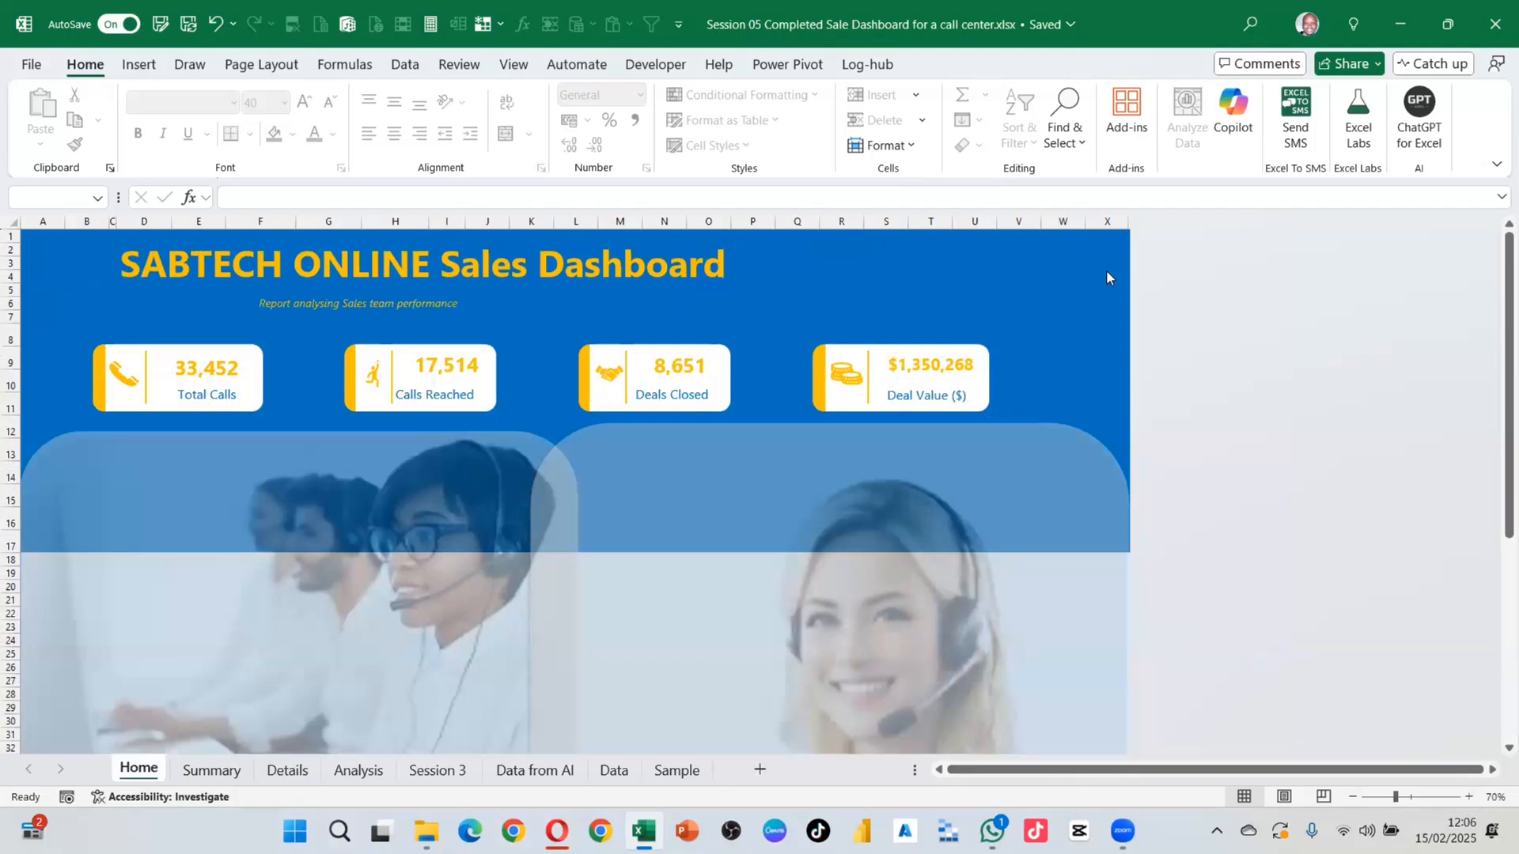
click(211, 770)
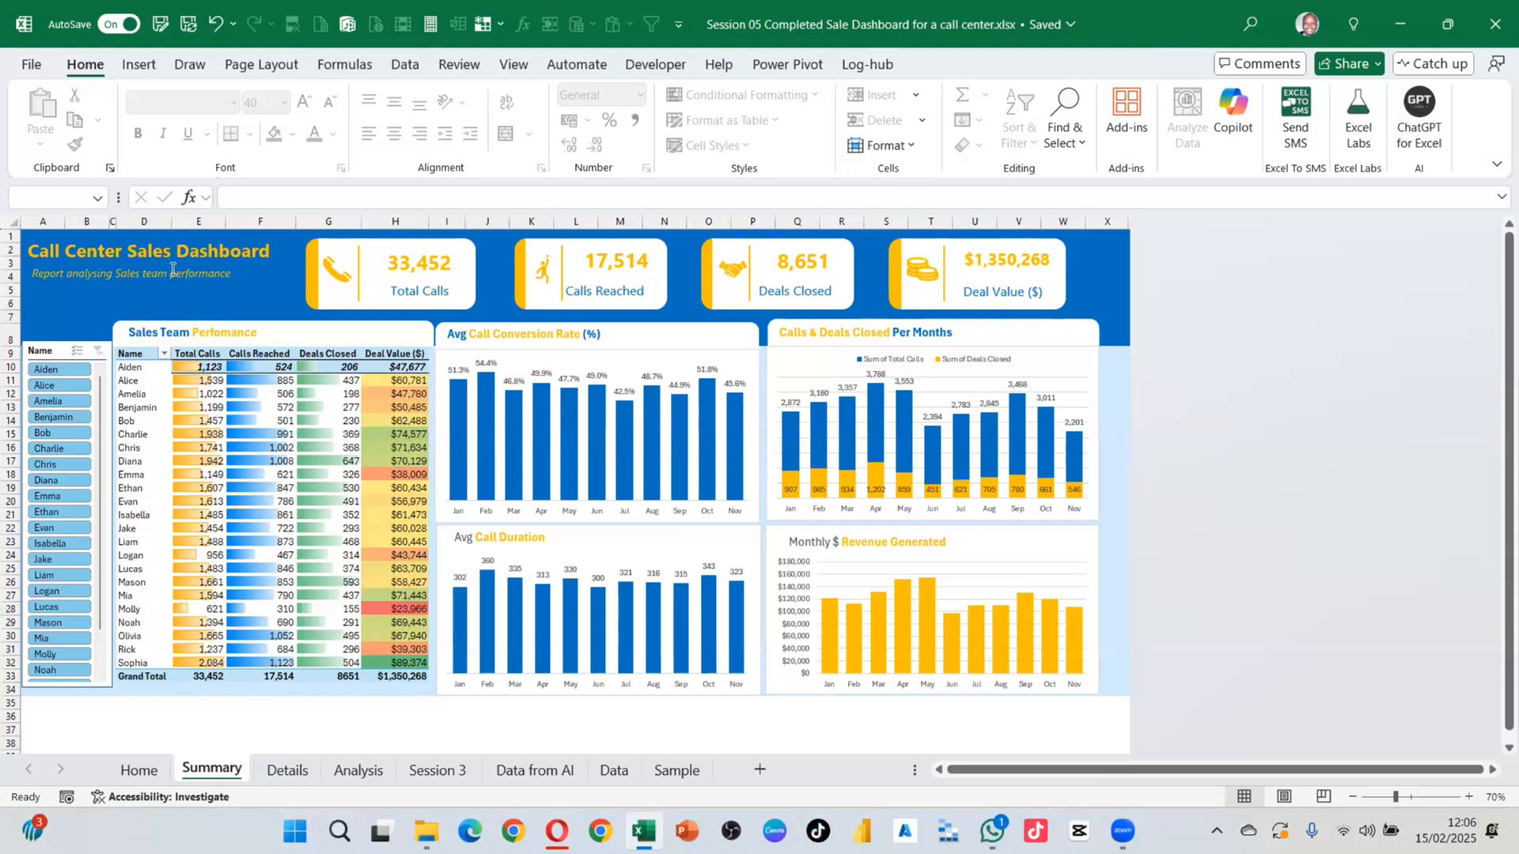
Step: Compare the Summary heading text boxes with Home's SABTECH ONLINE title and subtitle
click(149, 257)
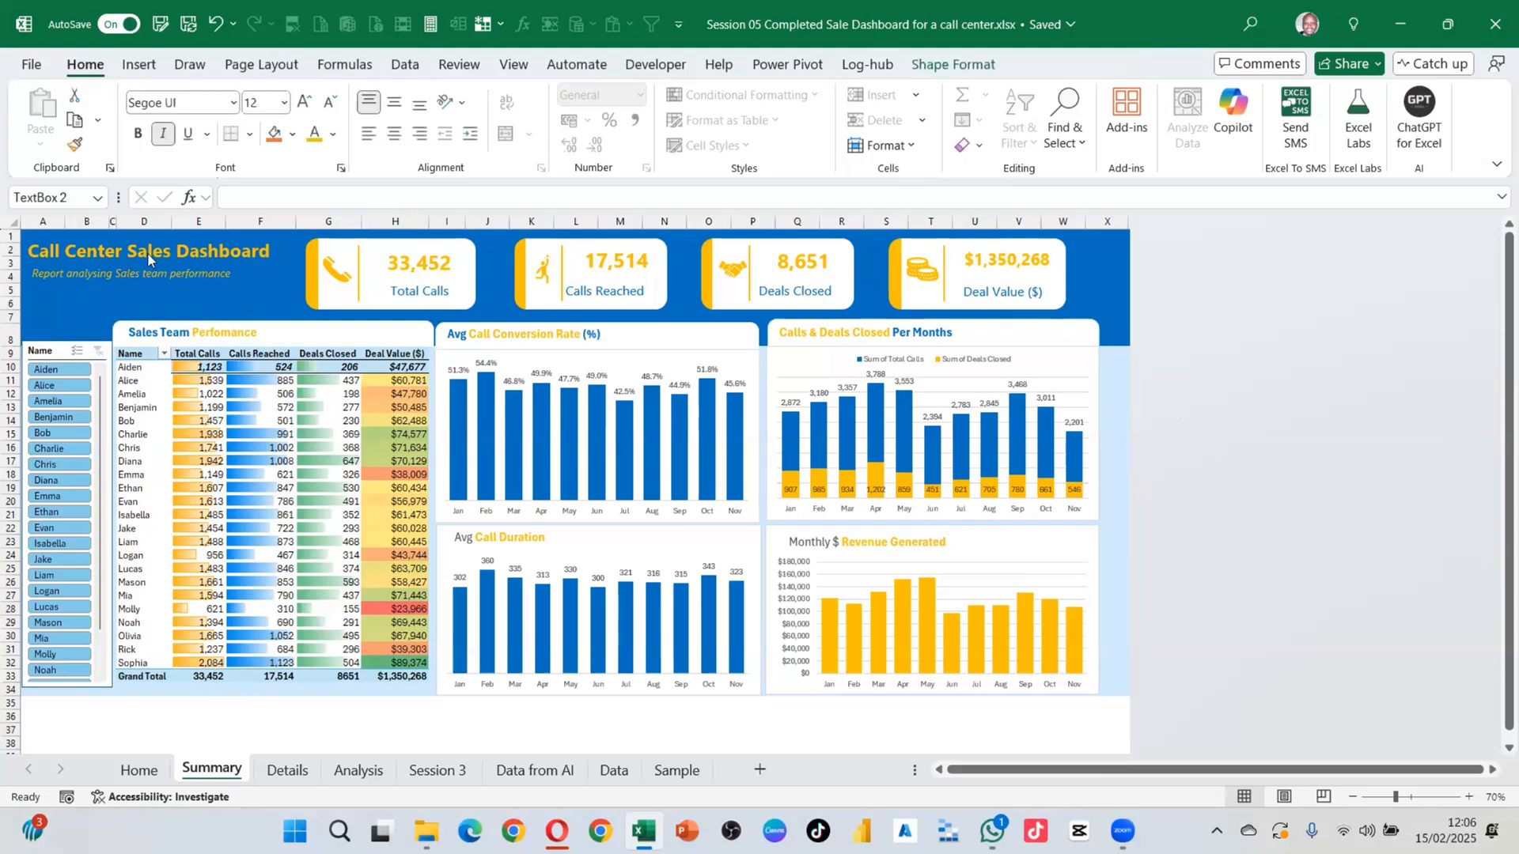
click(158, 772)
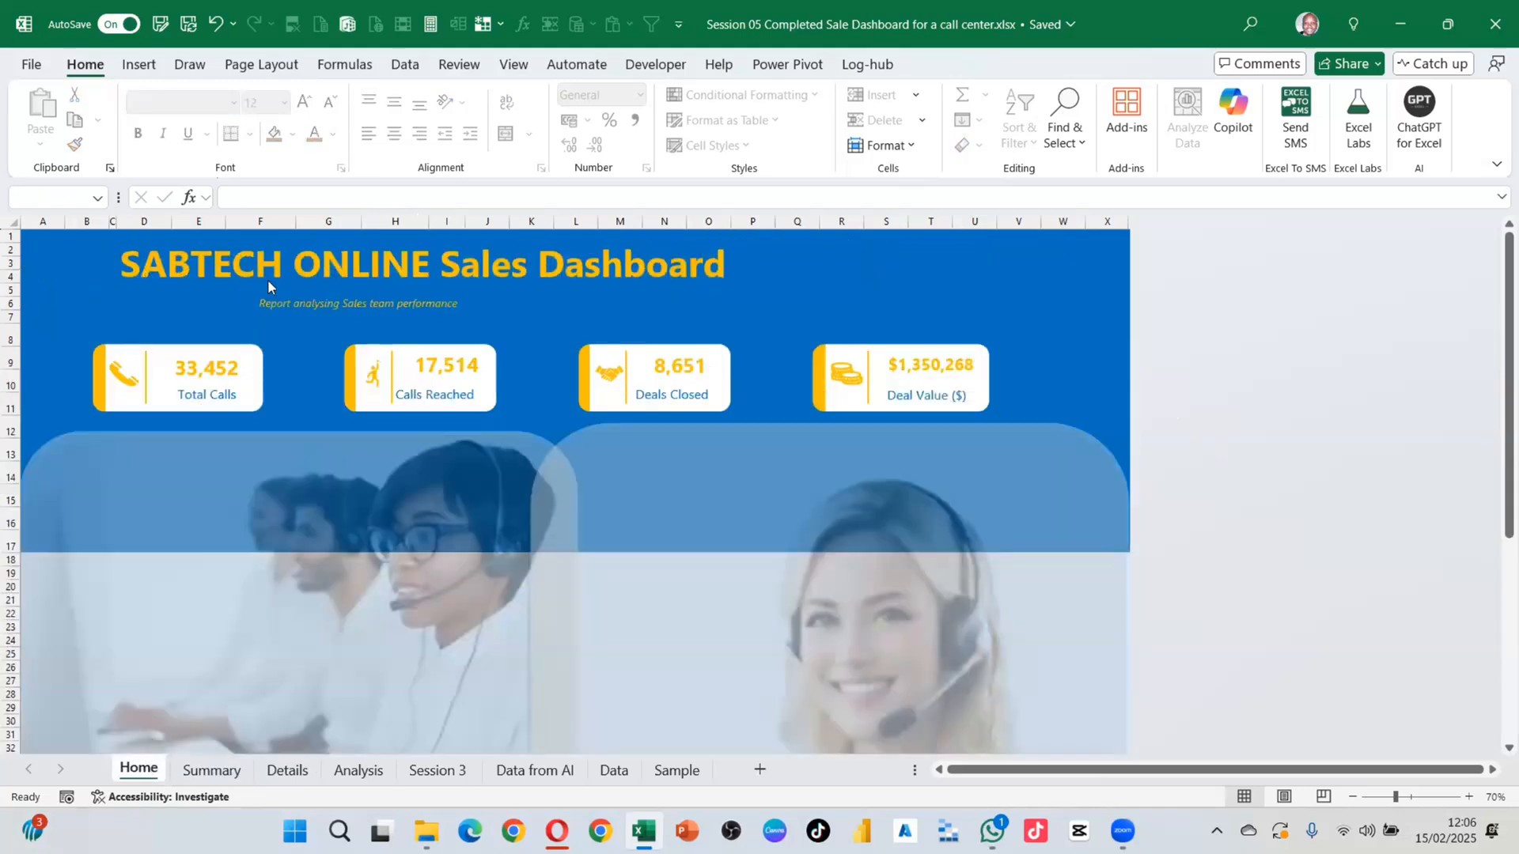
click(409, 267)
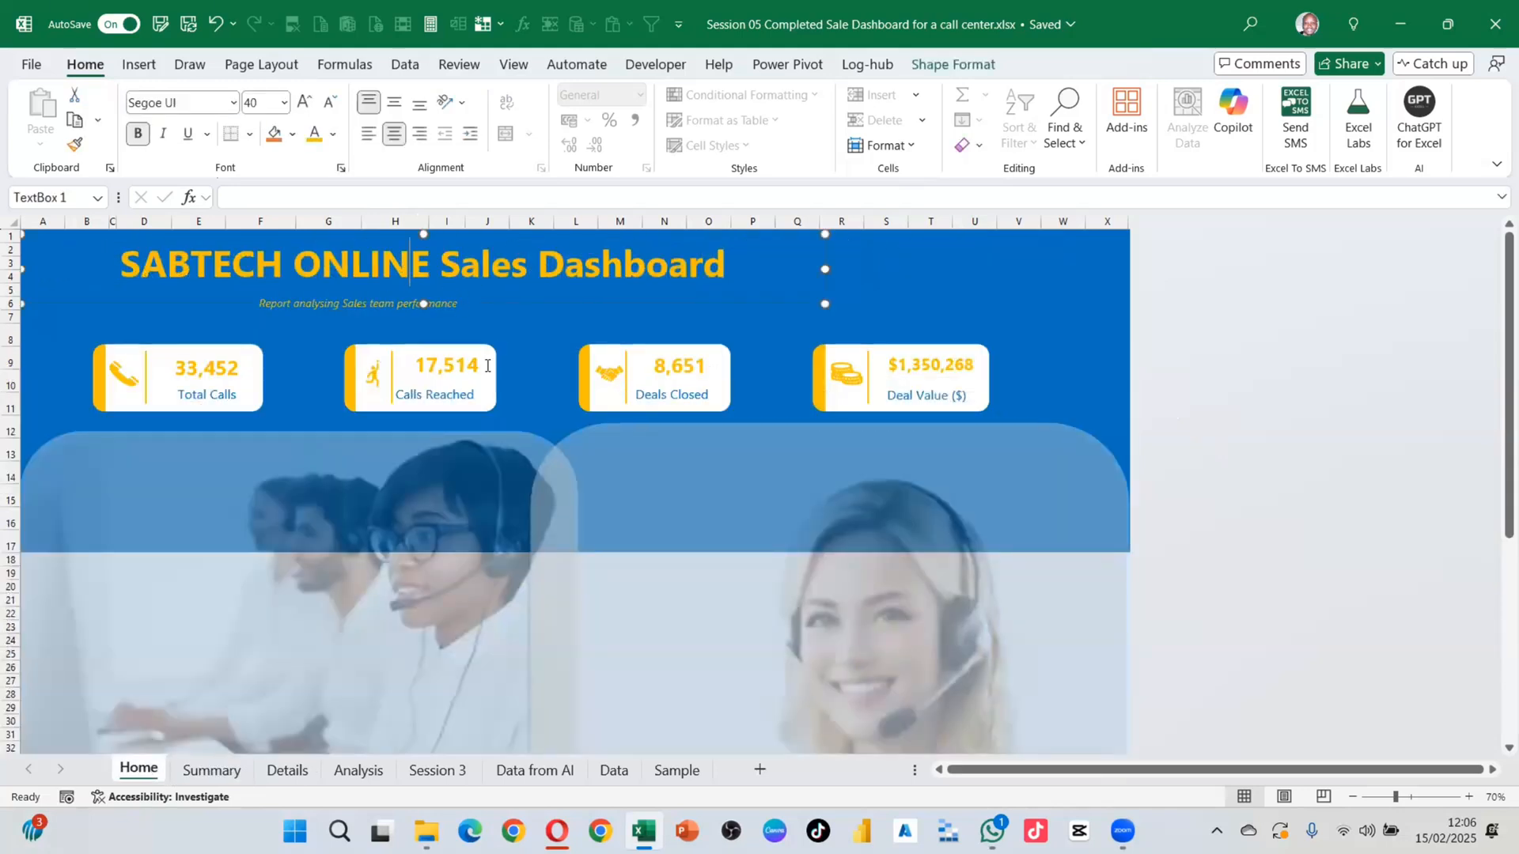
click(503, 324)
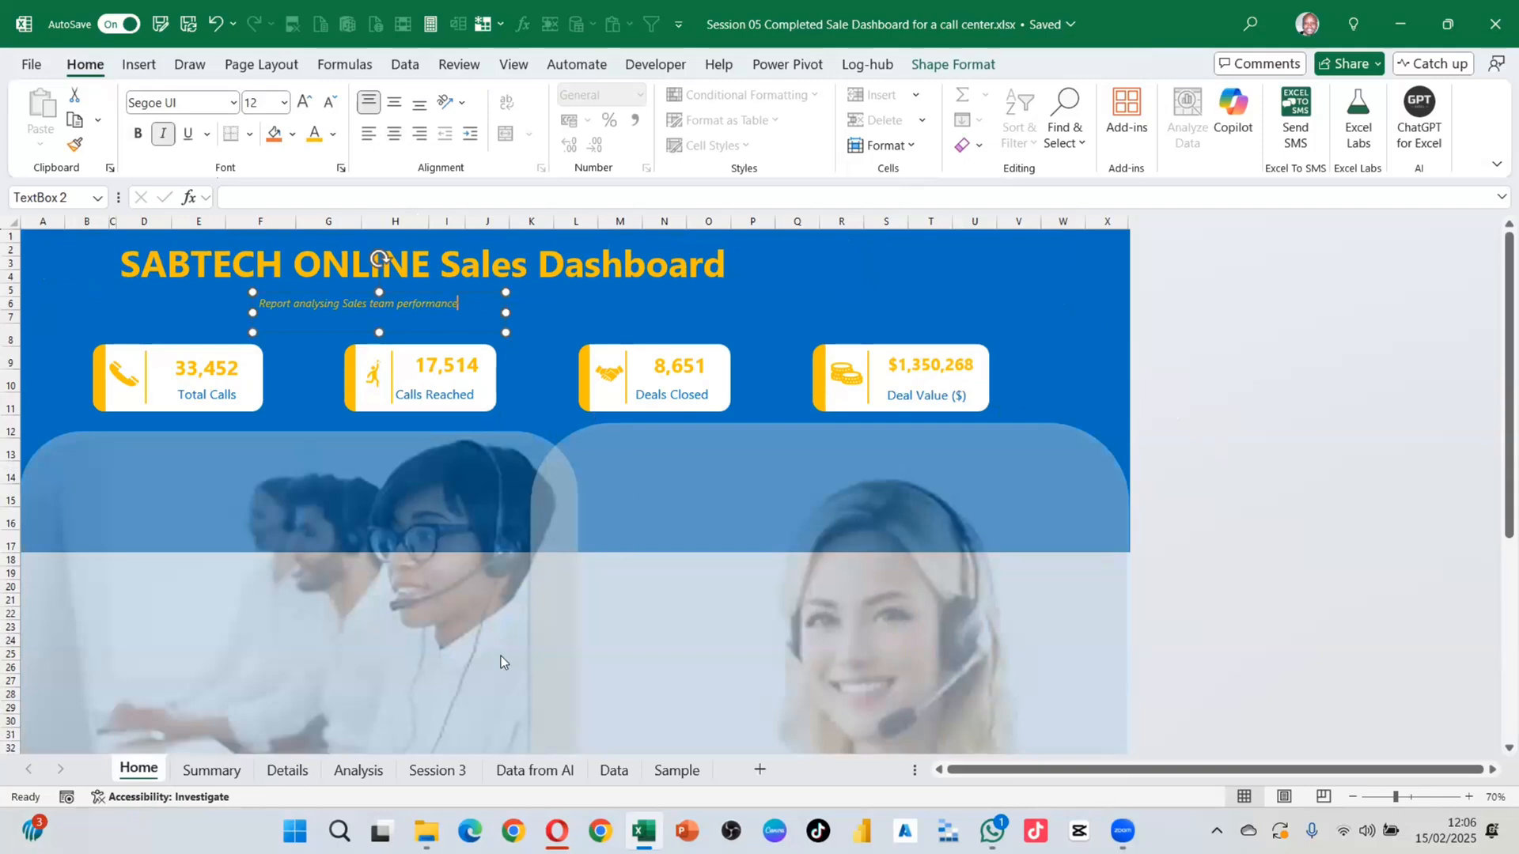
click(210, 771)
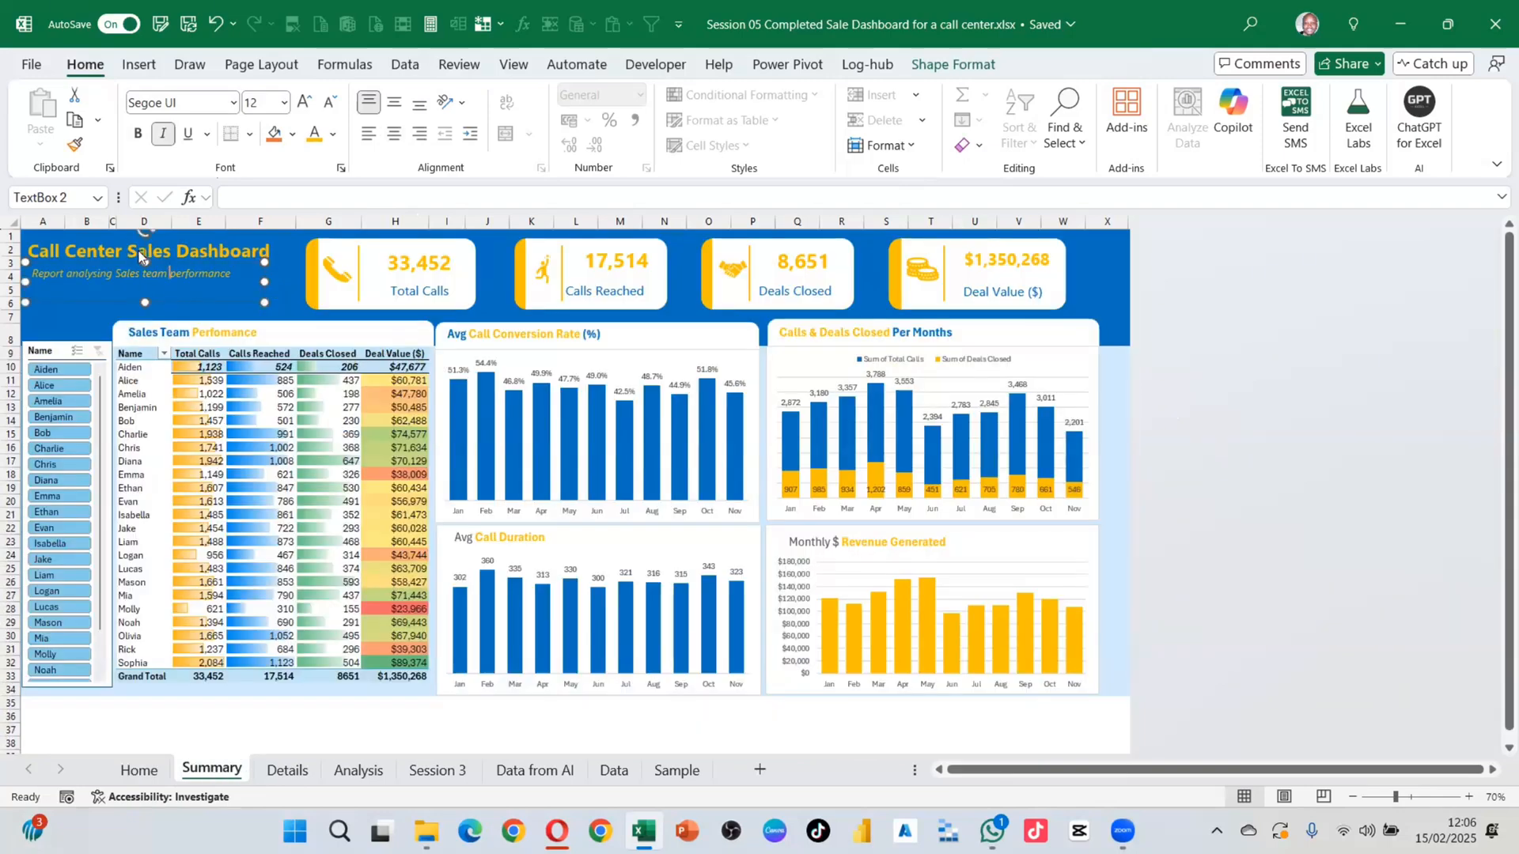
click(139, 255)
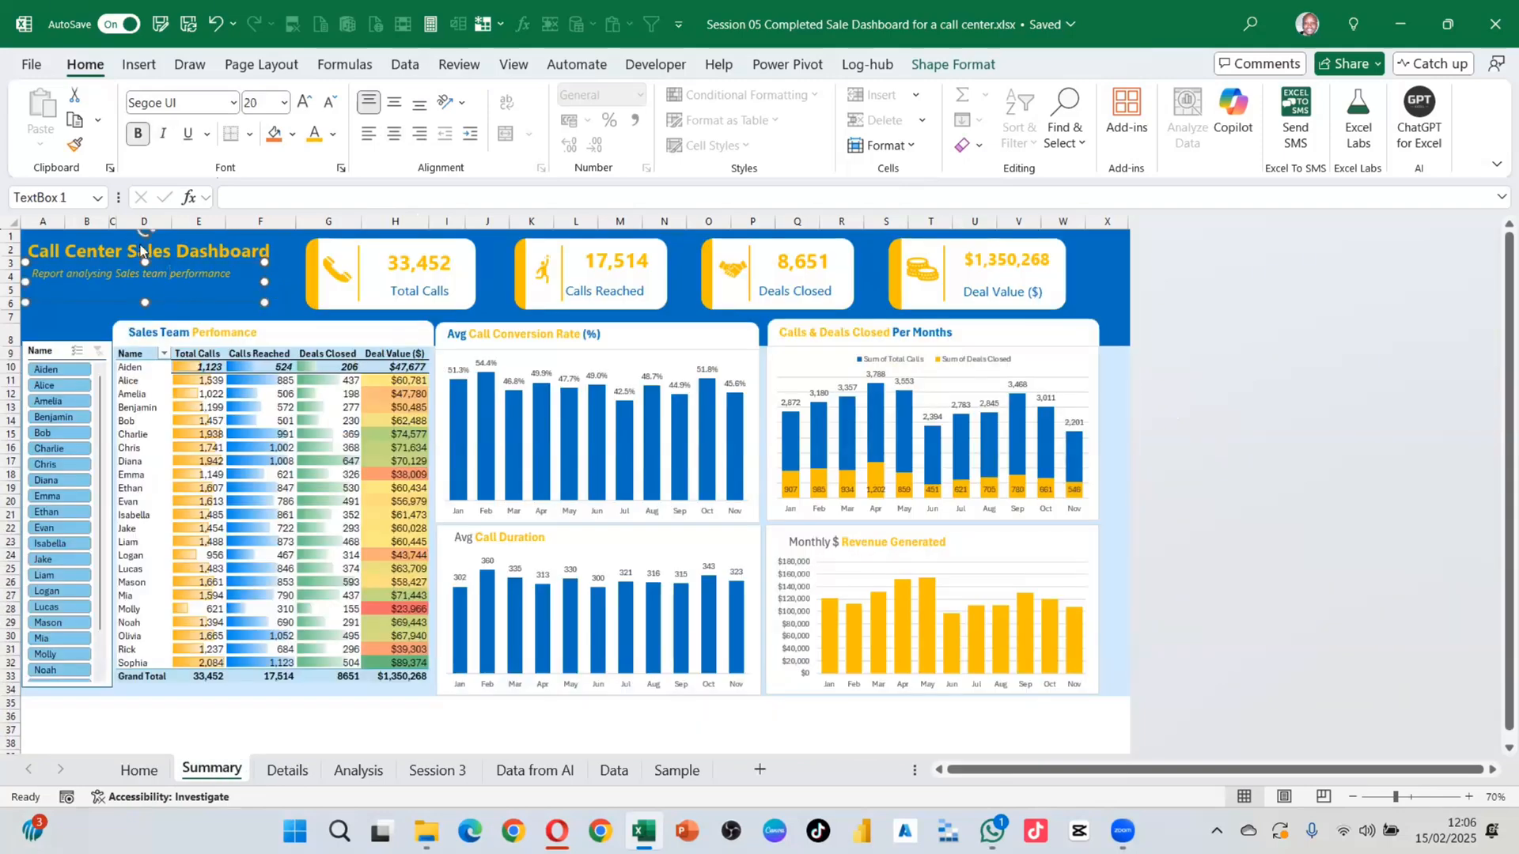
click(239, 273)
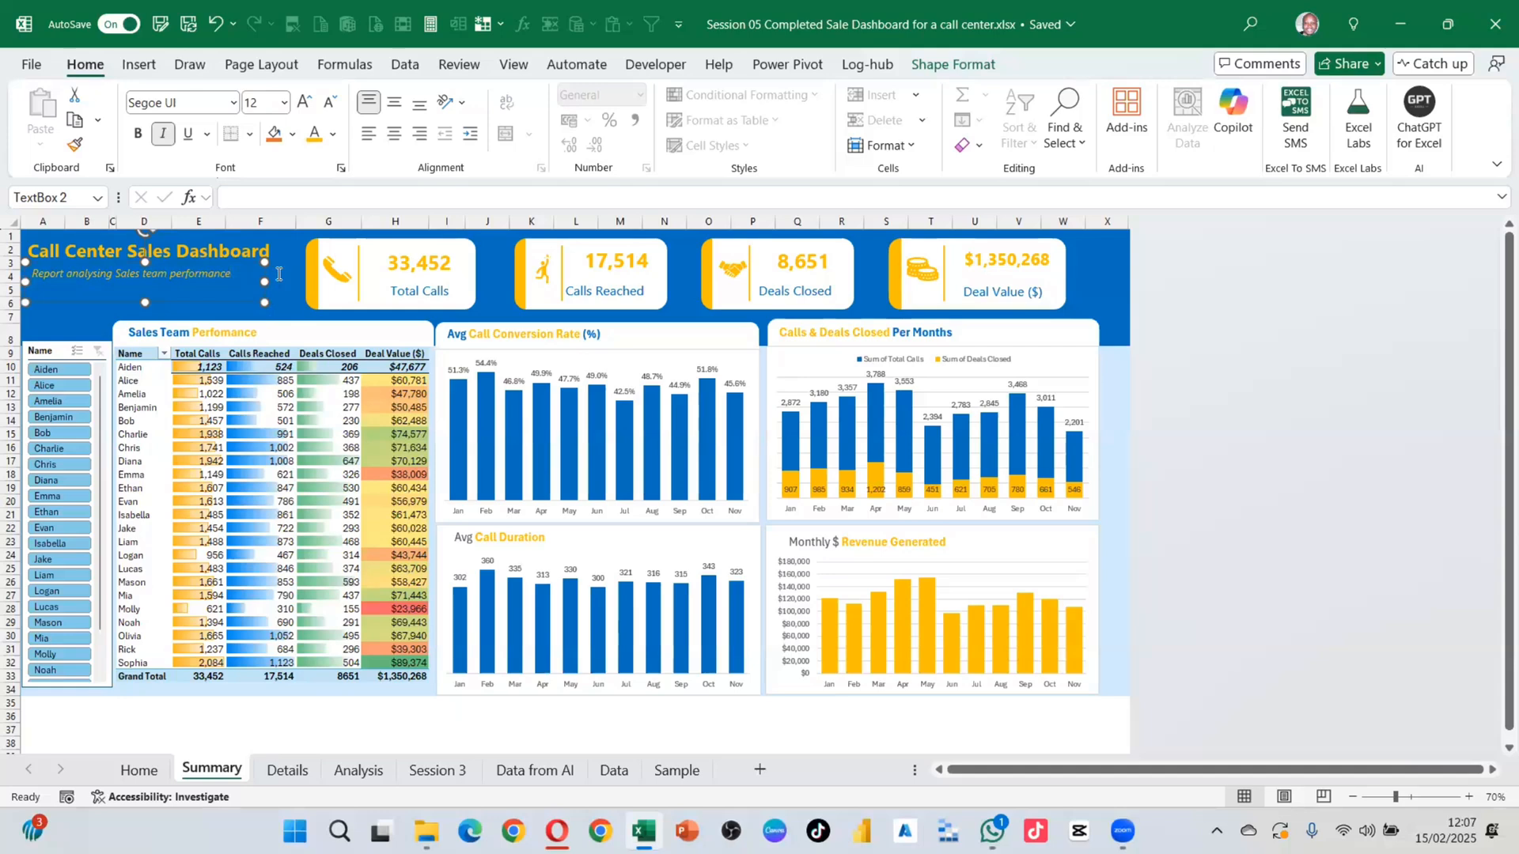
click(277, 274)
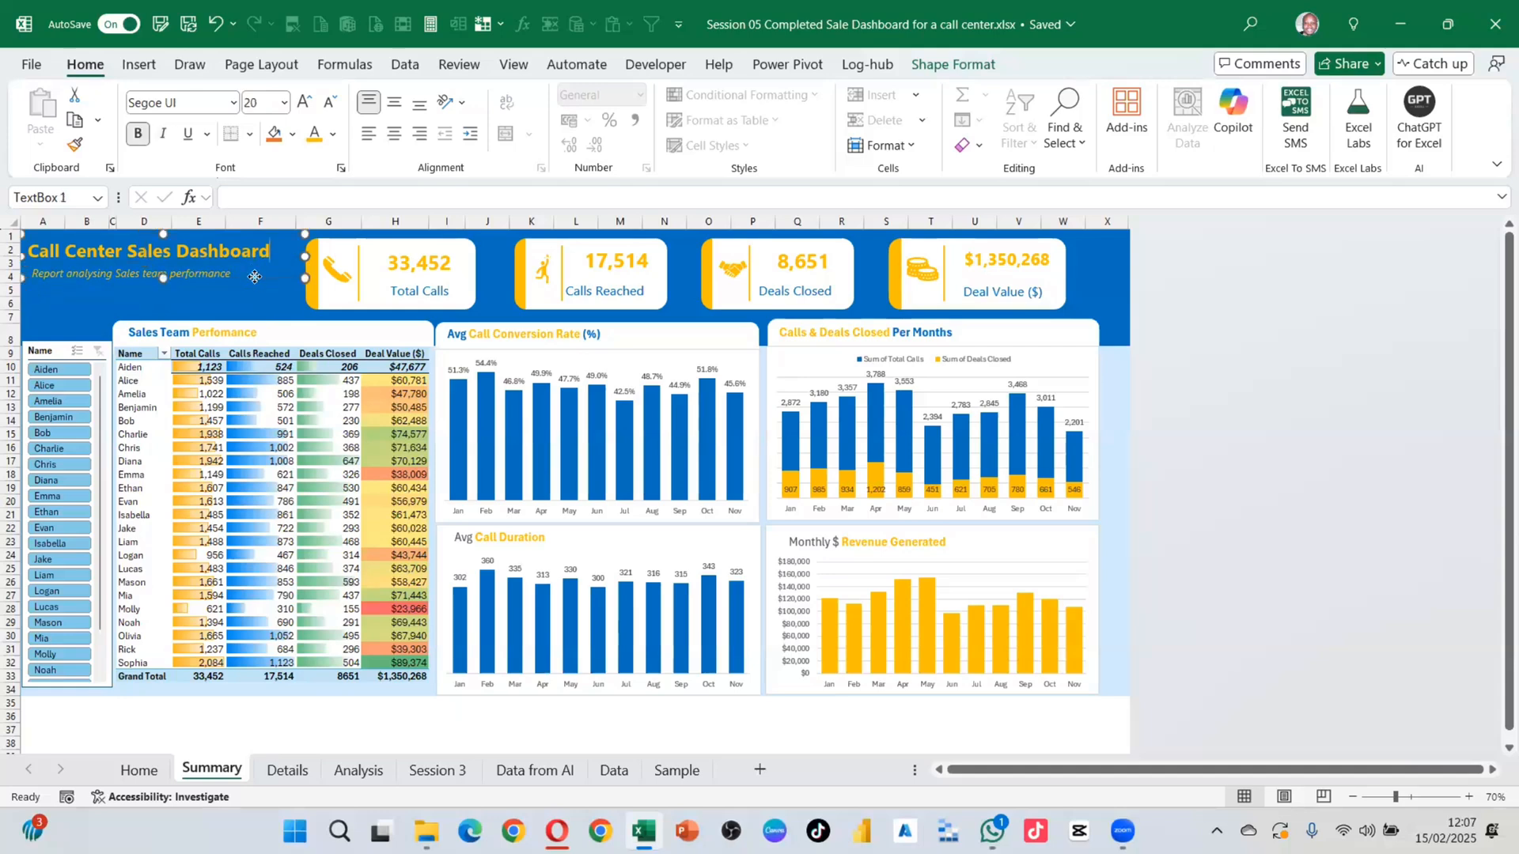
triple_click(107, 273)
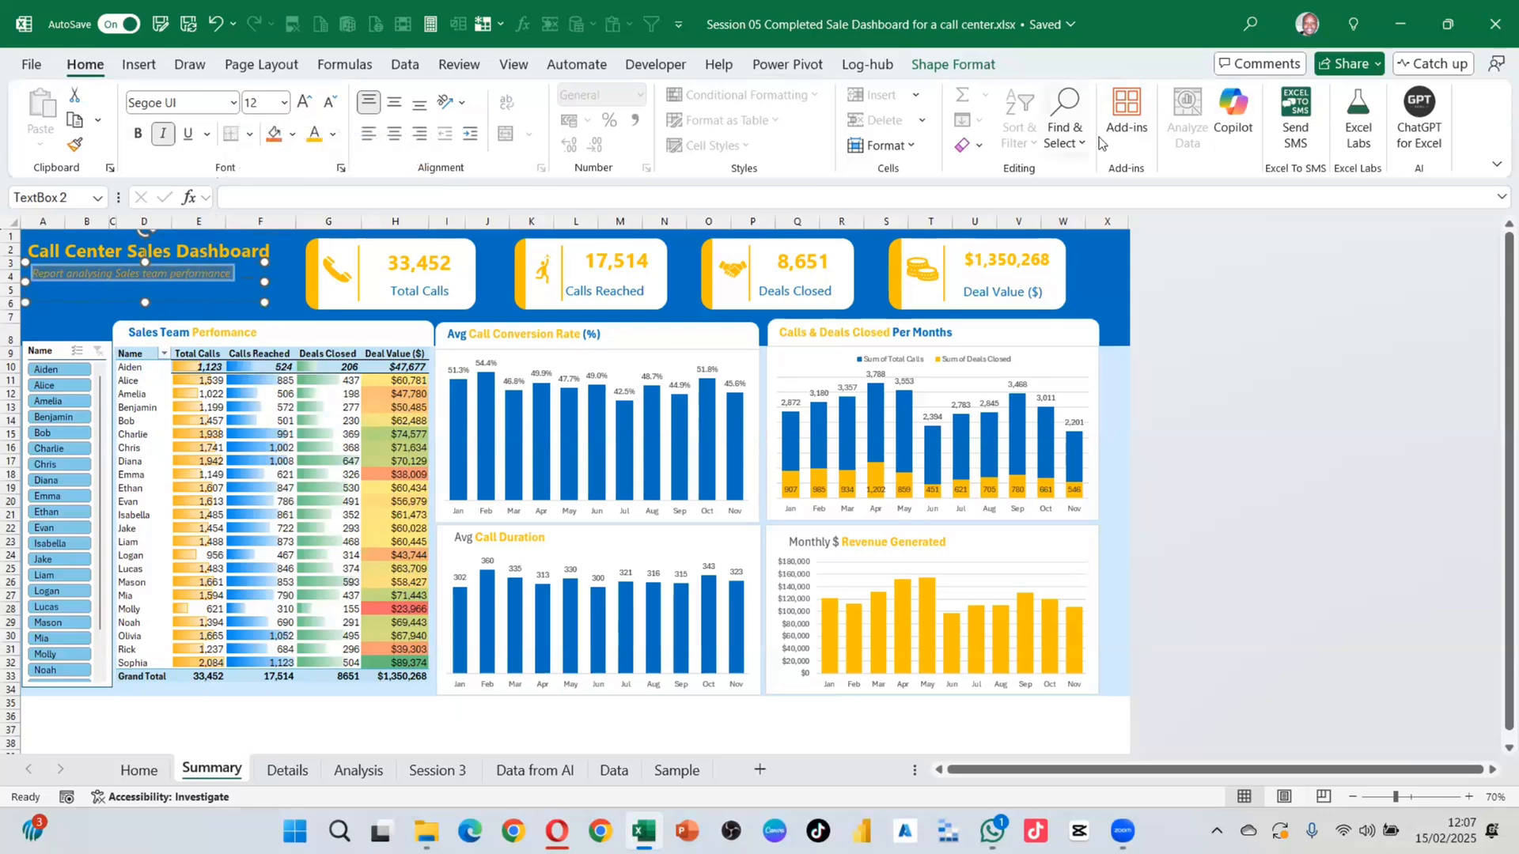
click(1066, 131)
click(1170, 435)
click(61, 335)
Step: Delete the Call Center Sales Dashboard title and its subtitle text boxes from Summary
click(135, 252)
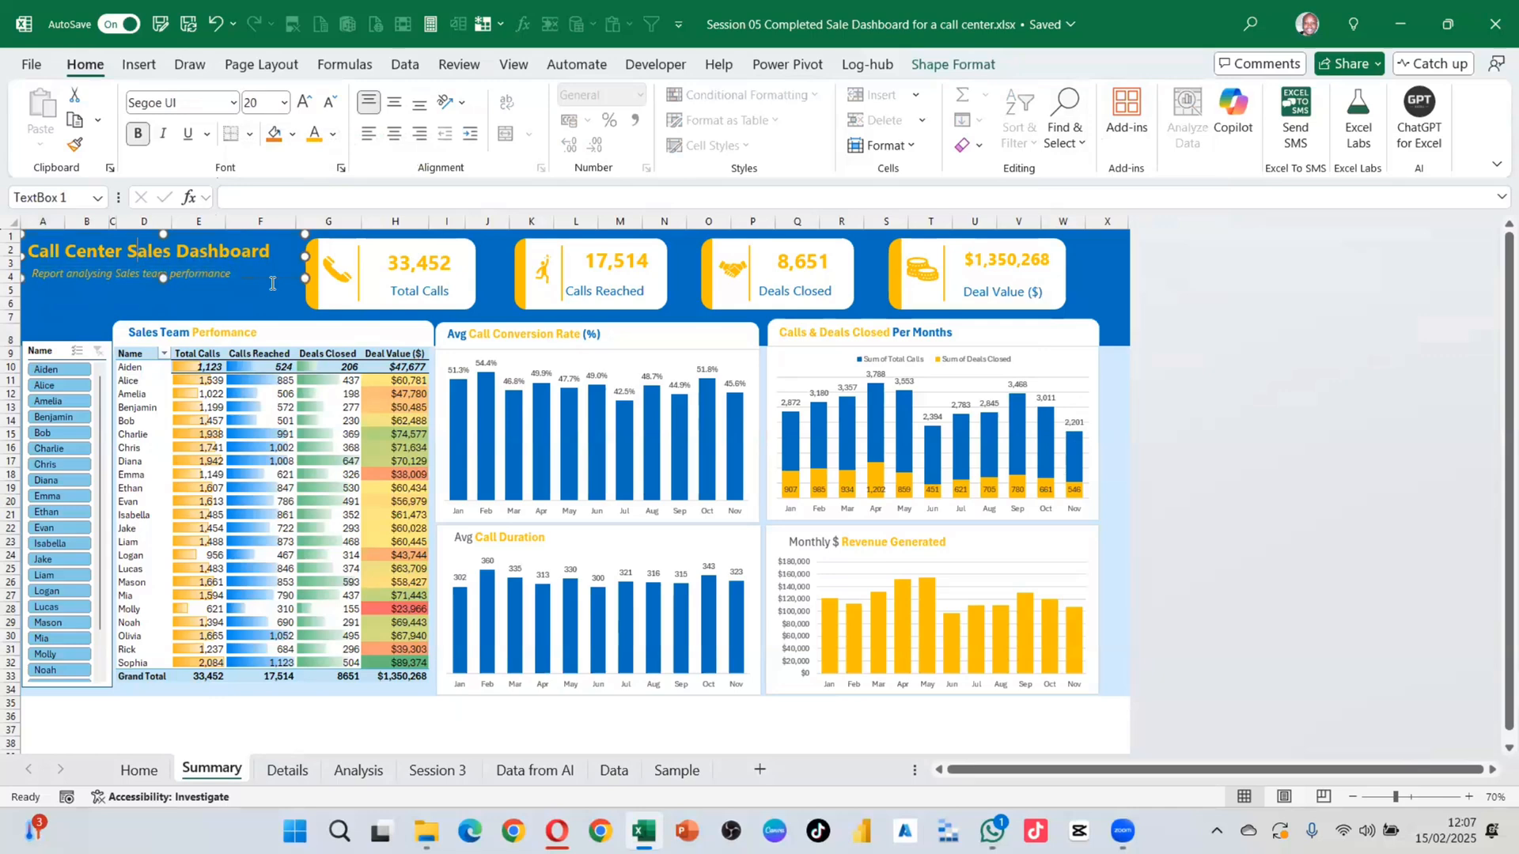
key(Delete)
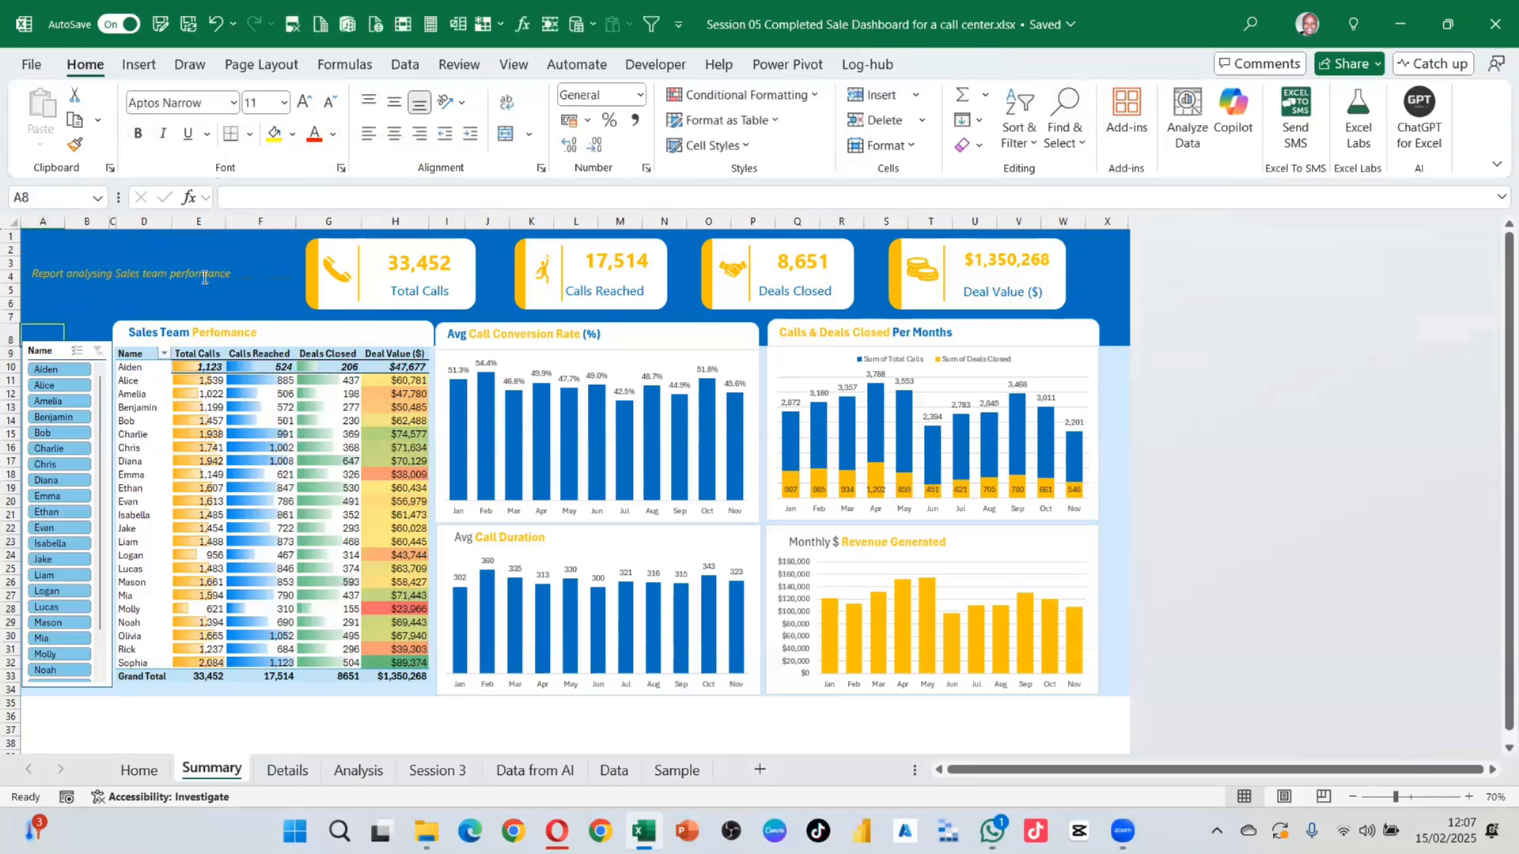
click(198, 274)
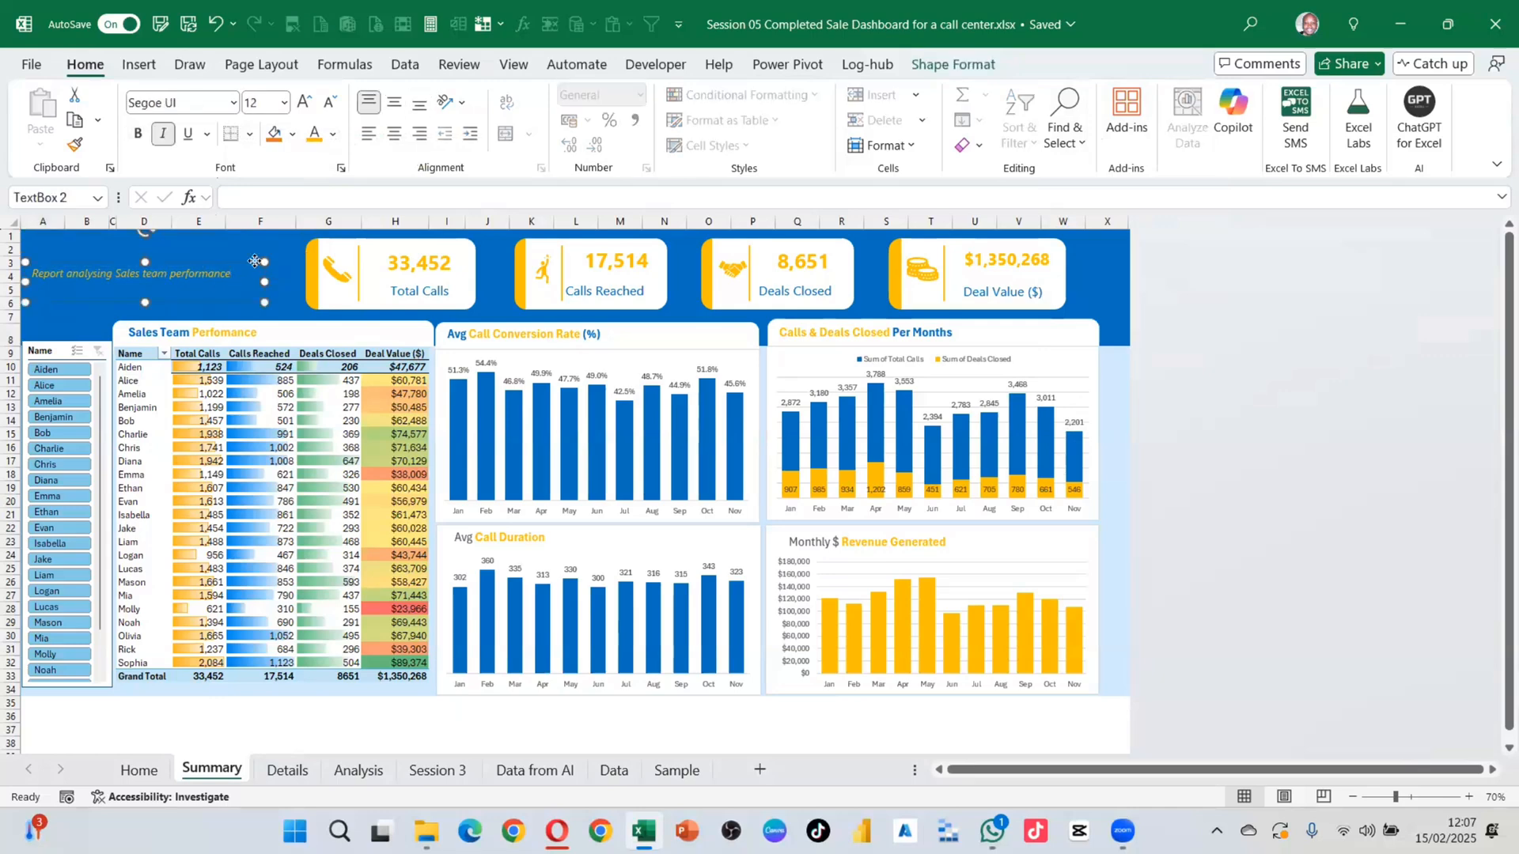
key(Delete)
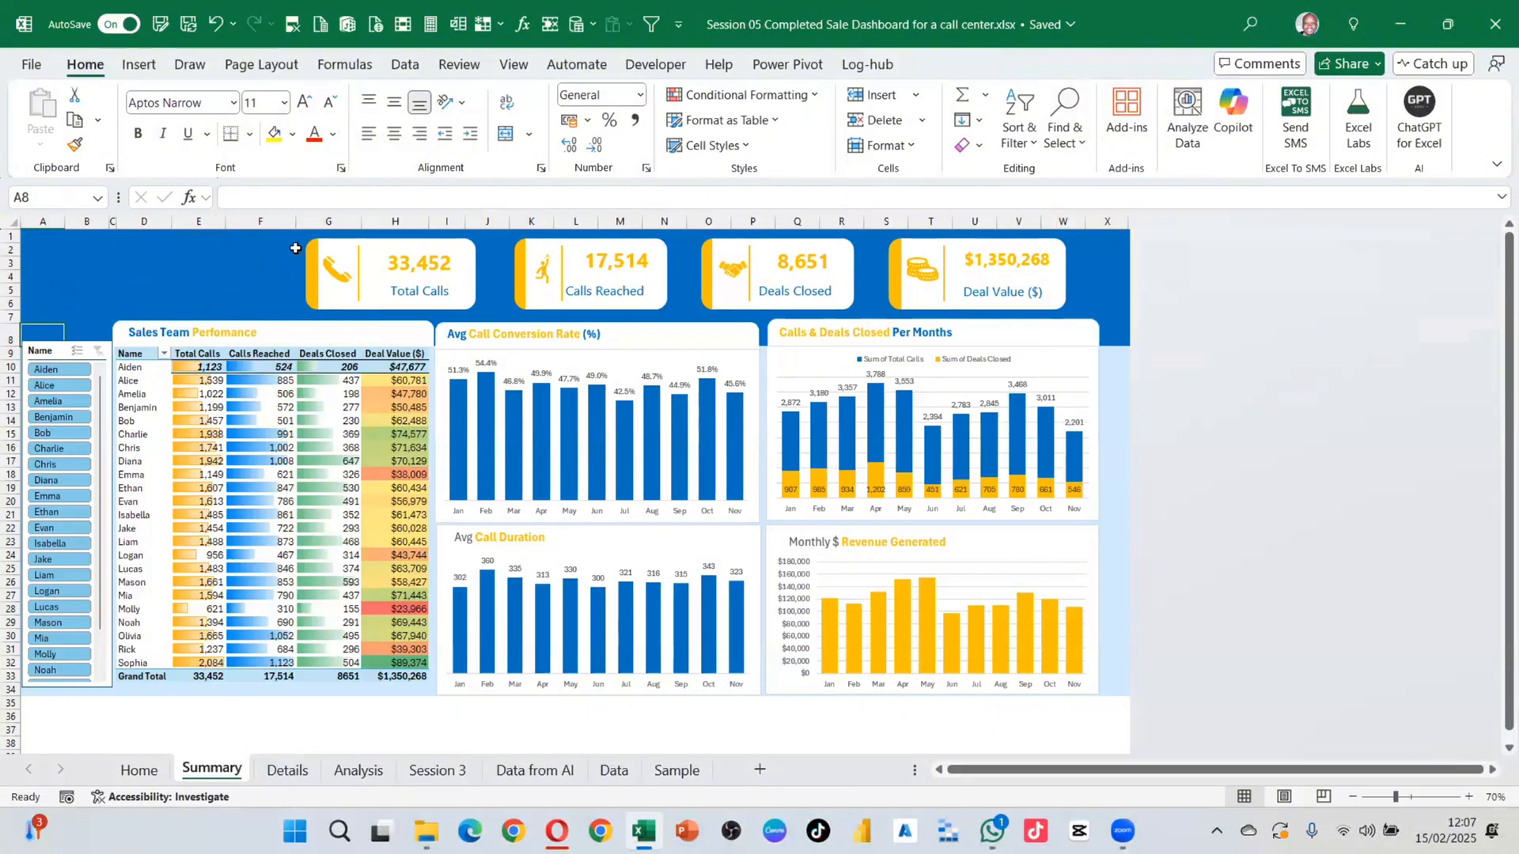
Step: Switch to shape selection, select the four KPI cards and nudge them left into the banner
click(1074, 143)
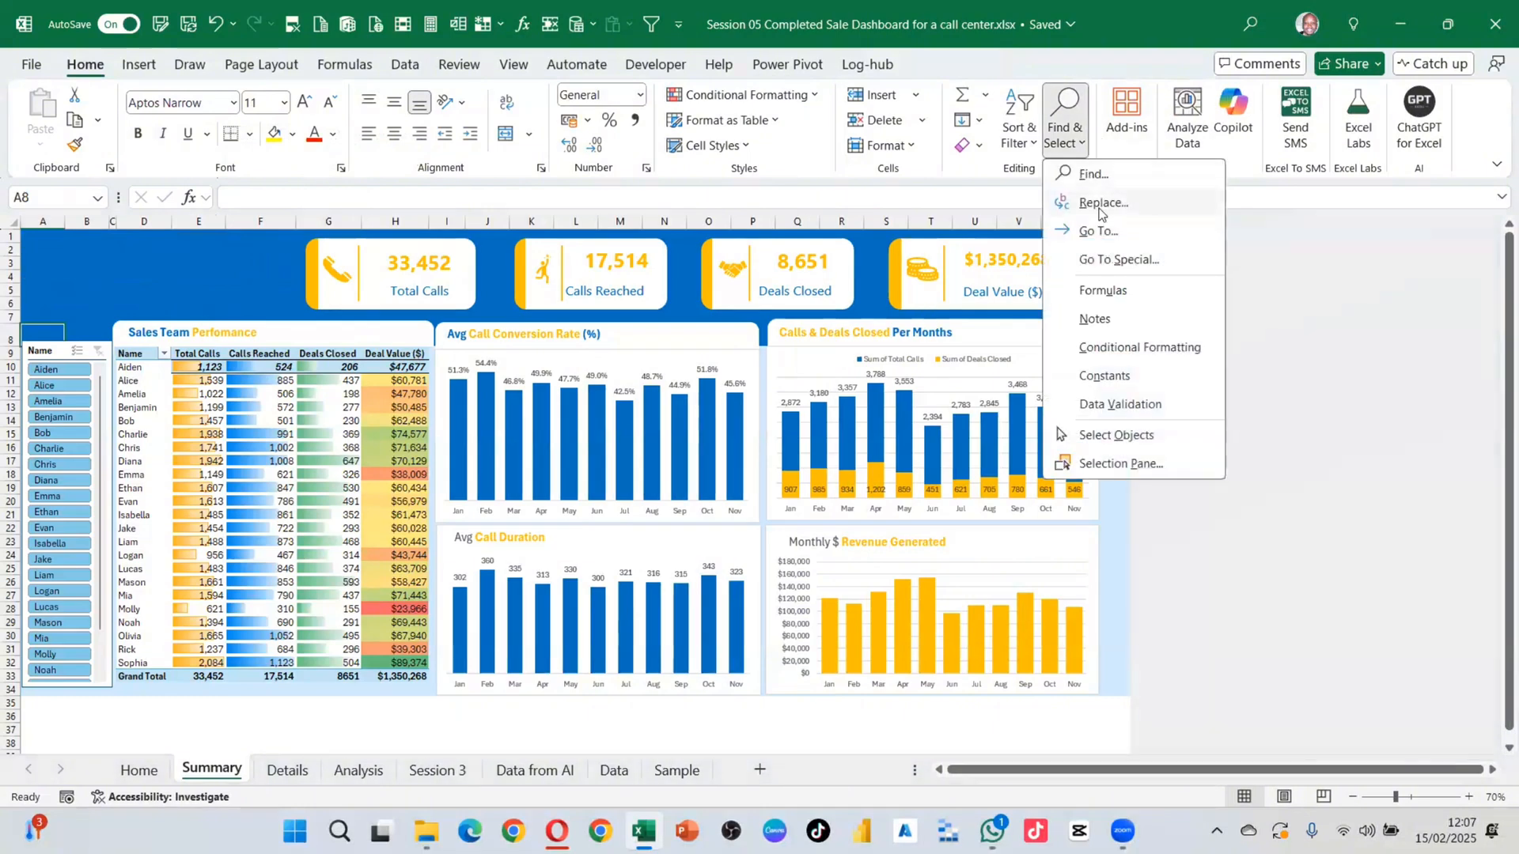
click(1115, 435)
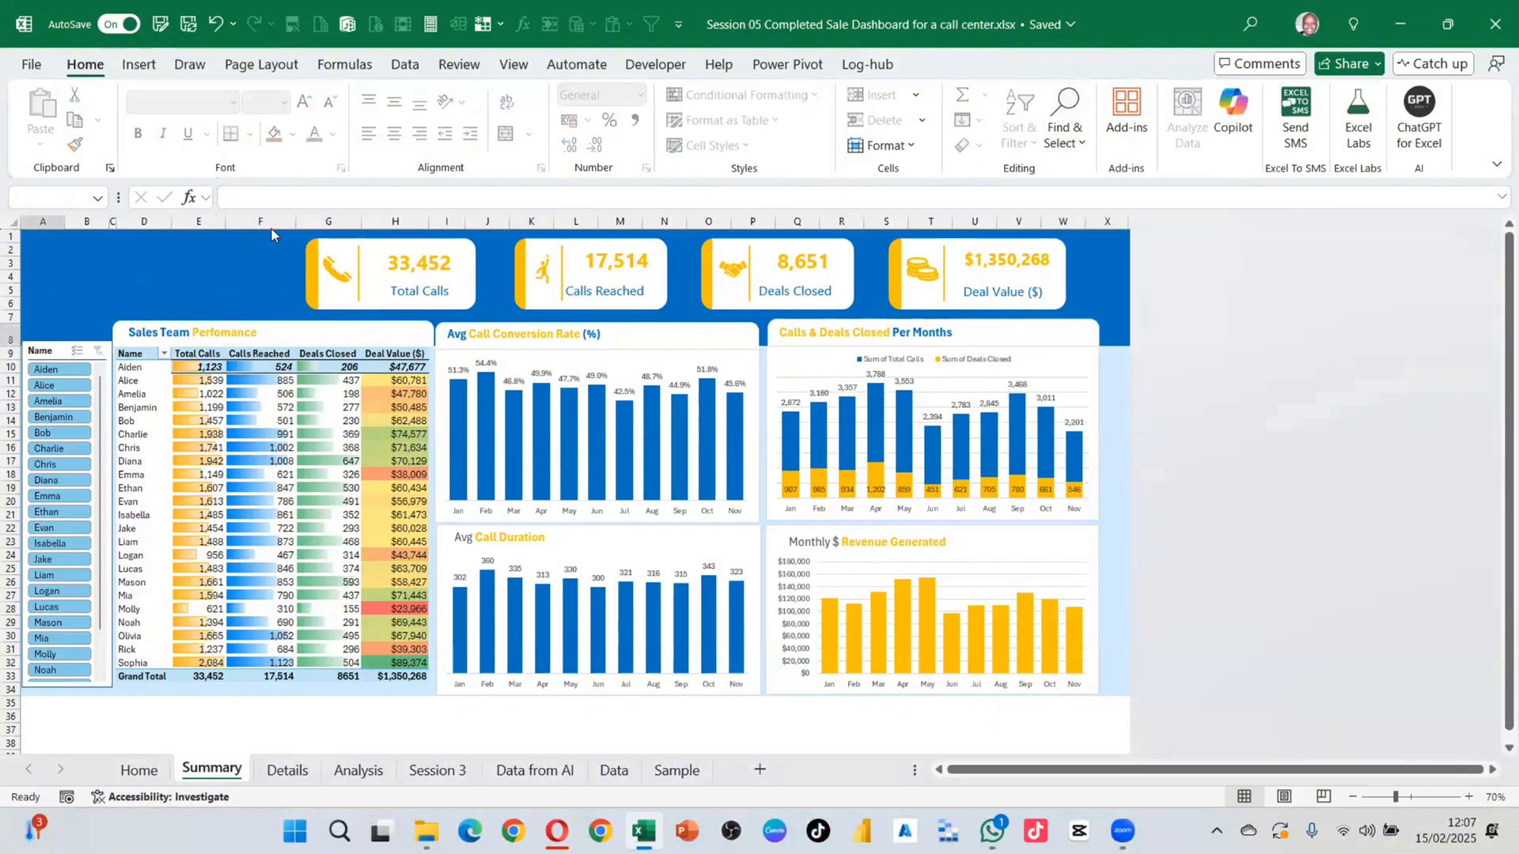
drag(265, 230, 1119, 319)
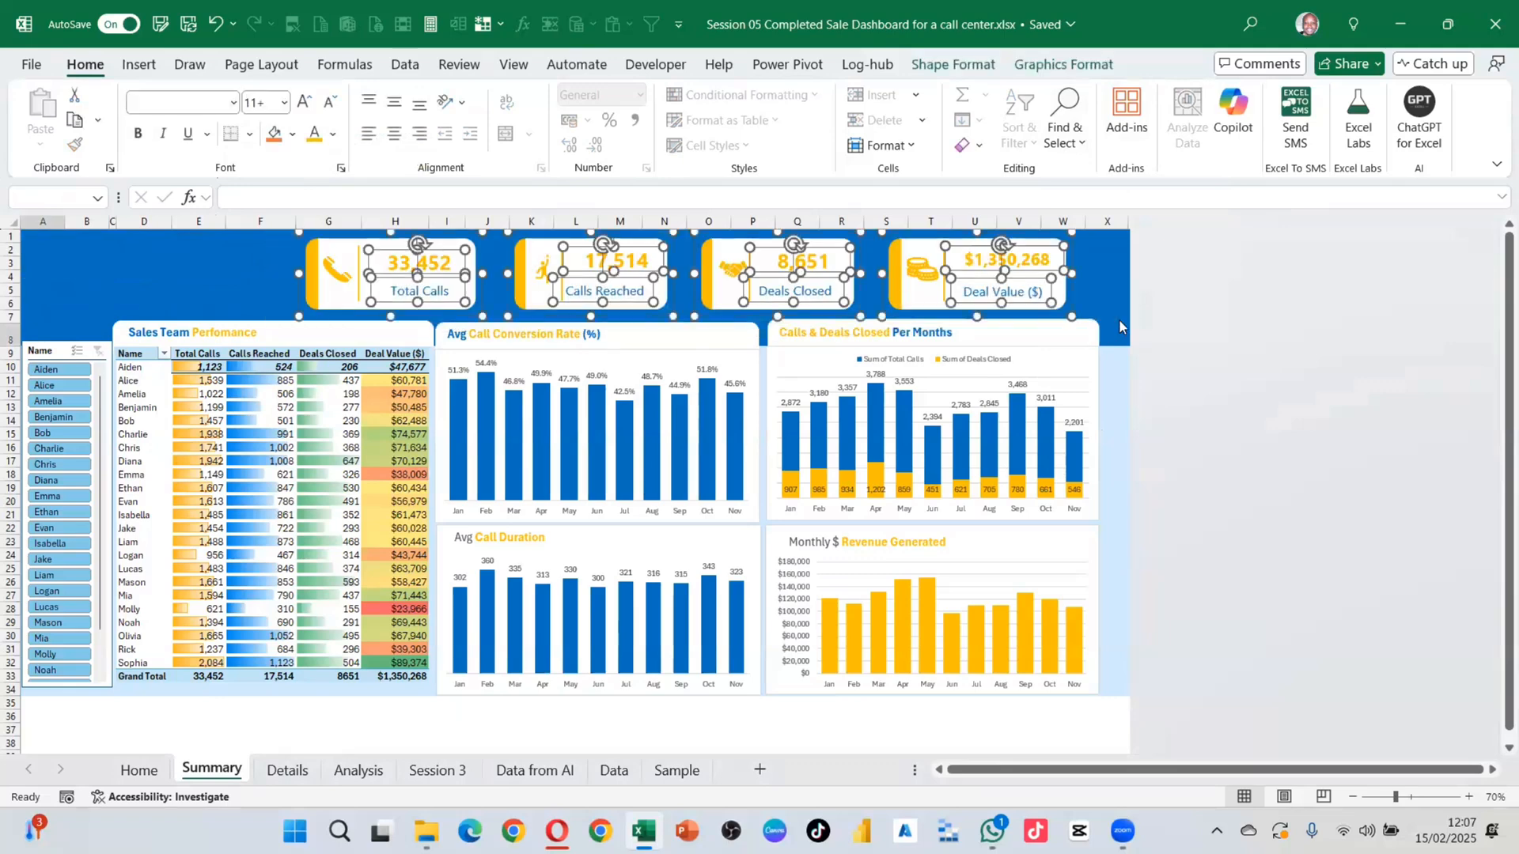
key(Left)
key(Left)
key(Left)
key(Left)
key(Left)
key(Left)
key(Left)
key(Left)
key(Left)
key(Left)
key(Left)
key(Left)
key(Left)
key(Left)
key(Left)
key(Left)
key(Left)
key(Left)
key(Left)
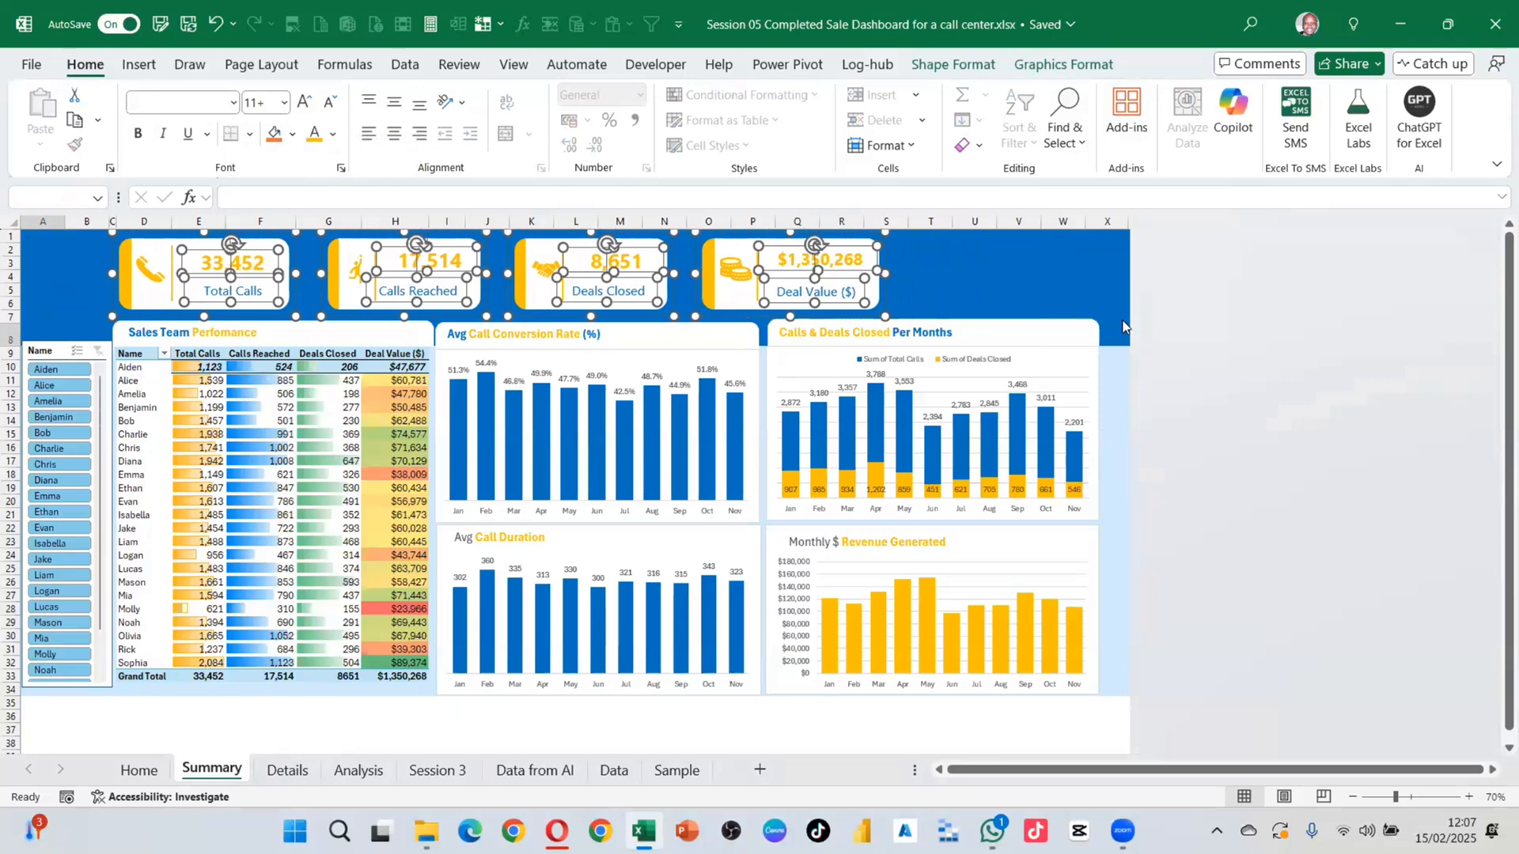
key(Left)
key(Left)
key(Left)
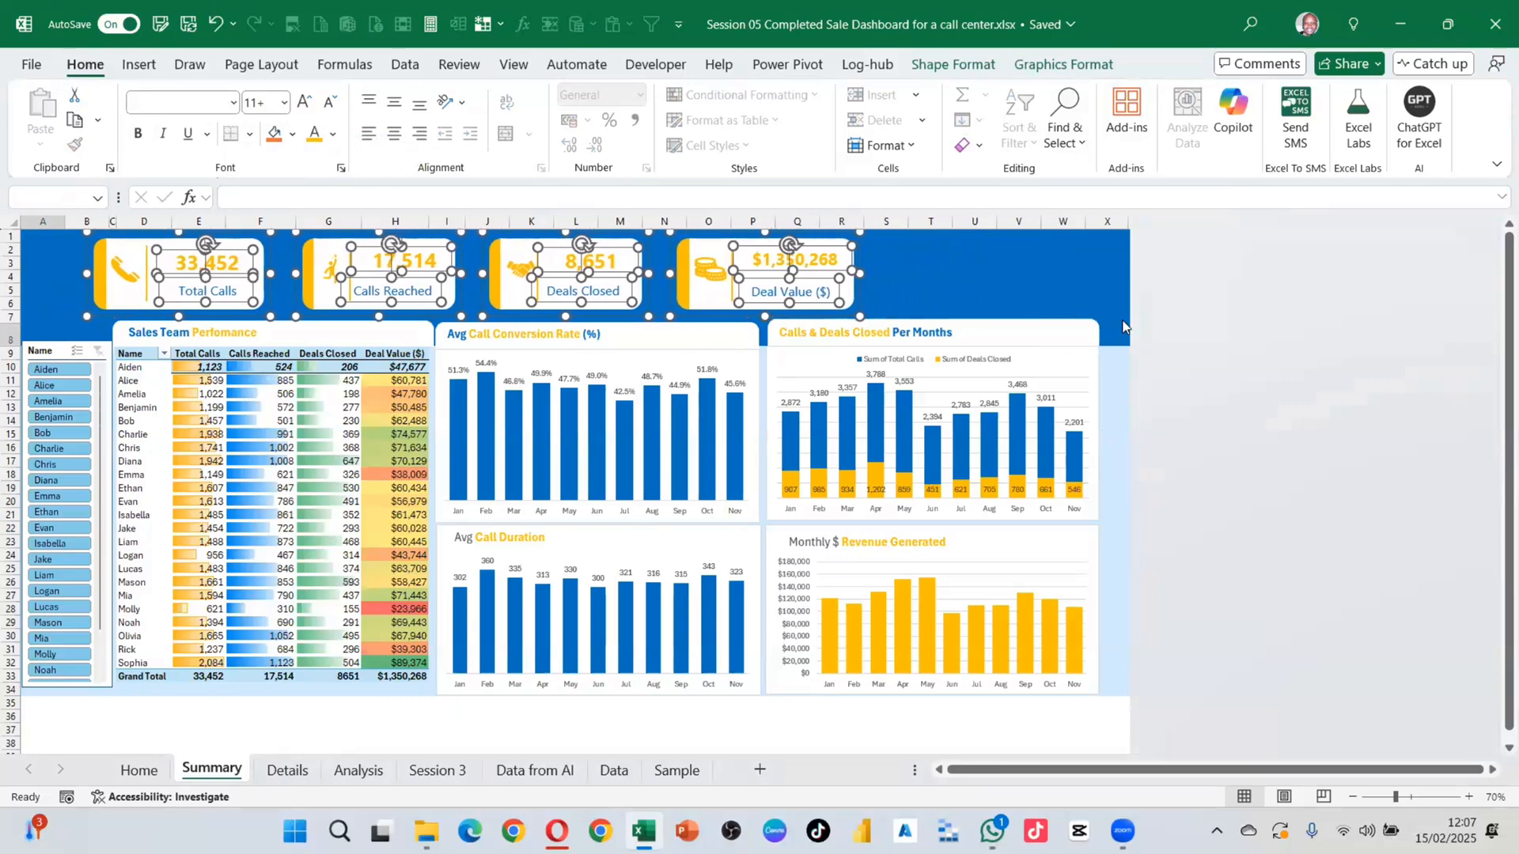
key(Left)
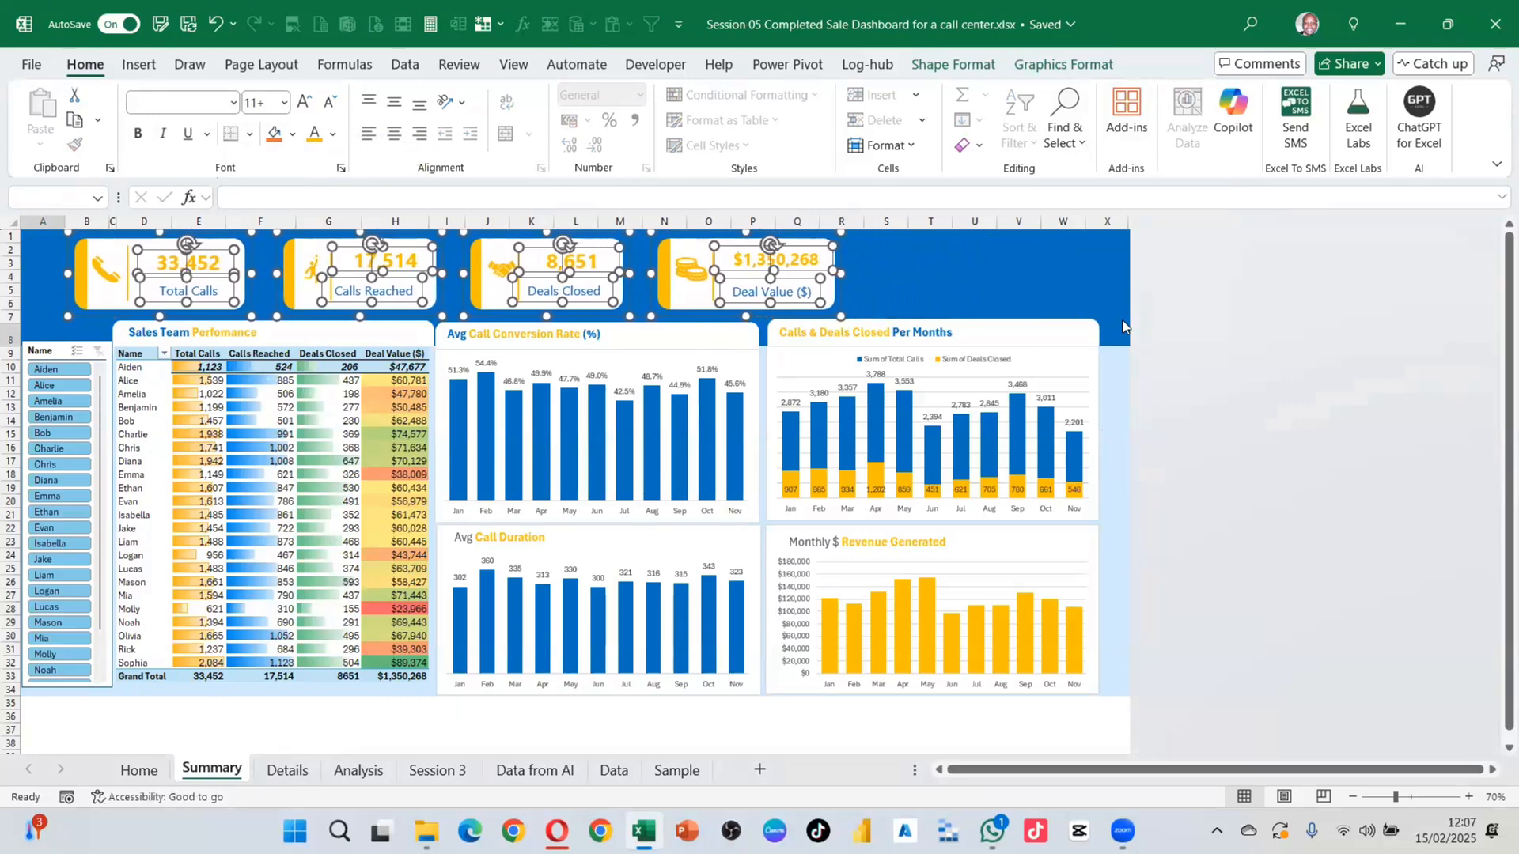
key(Left)
key(Left)
key(Left)
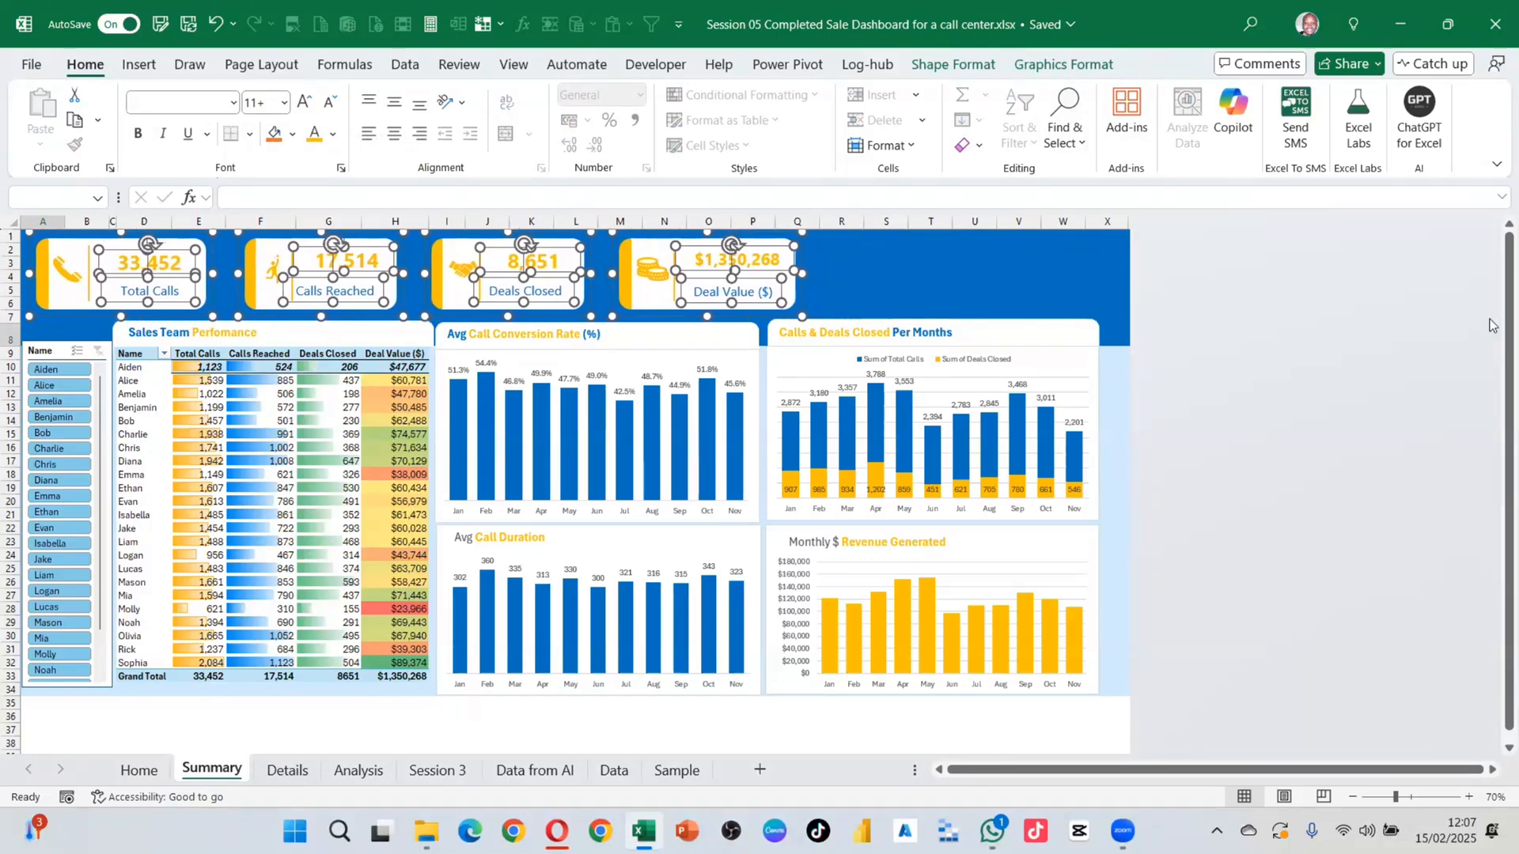
click(857, 277)
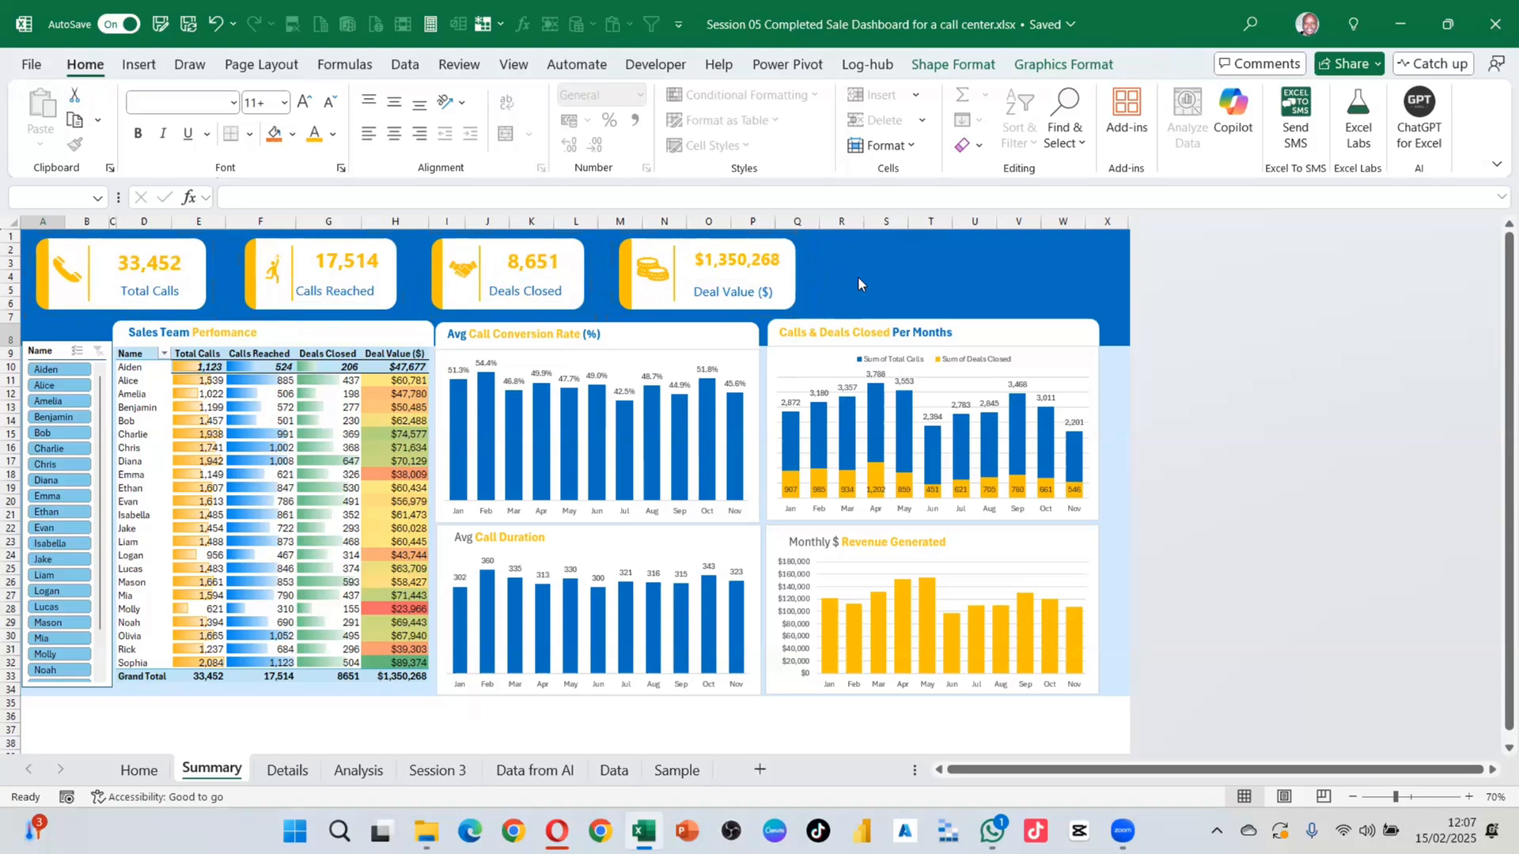
click(284, 771)
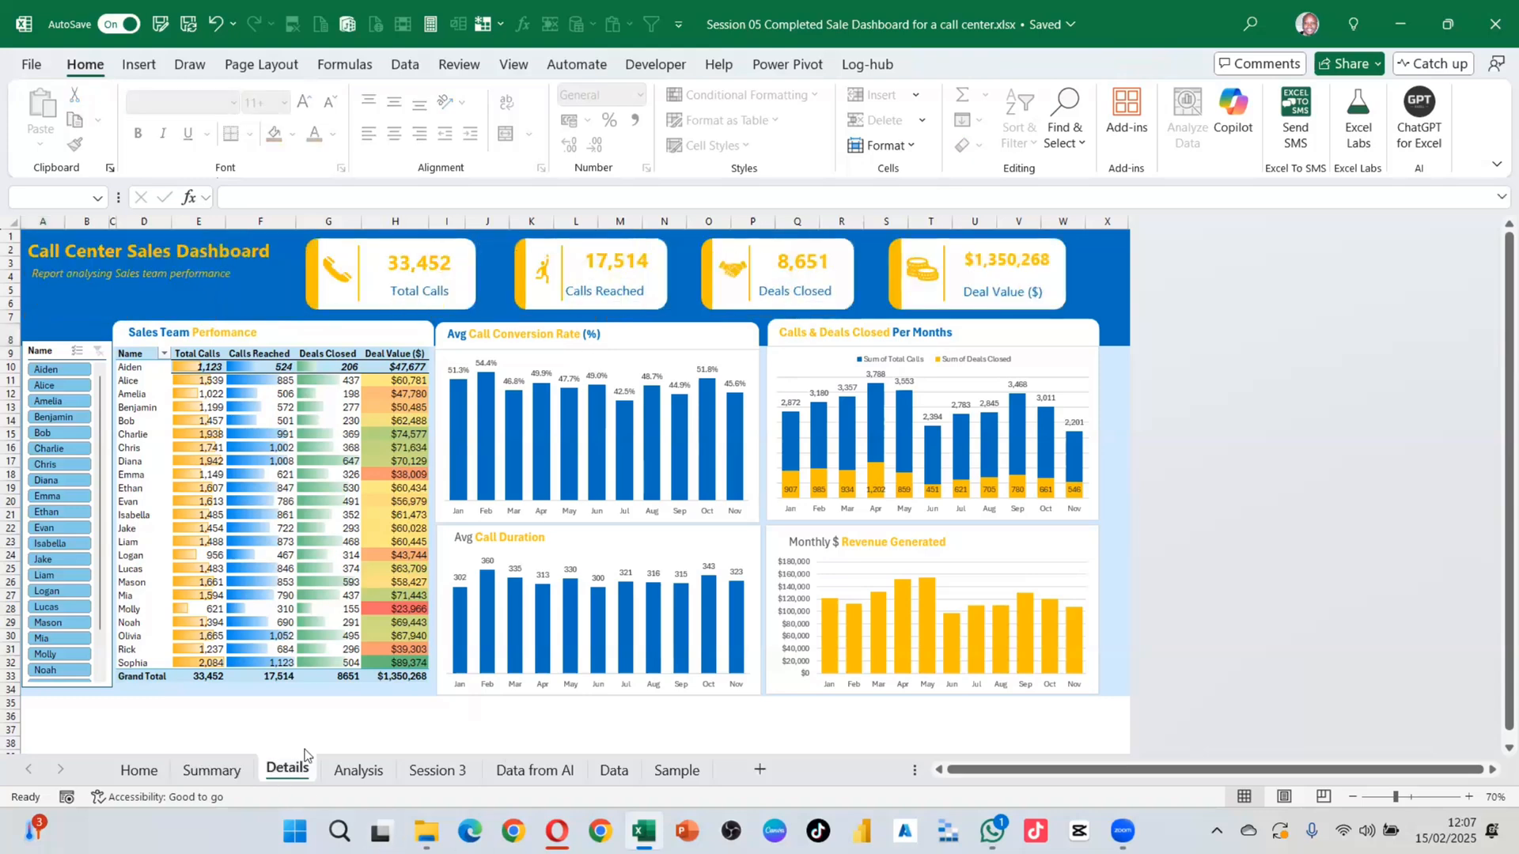
Step: Delete the Details sheet's subtitle and Call Center Sales Dashboard title text boxes
click(188, 273)
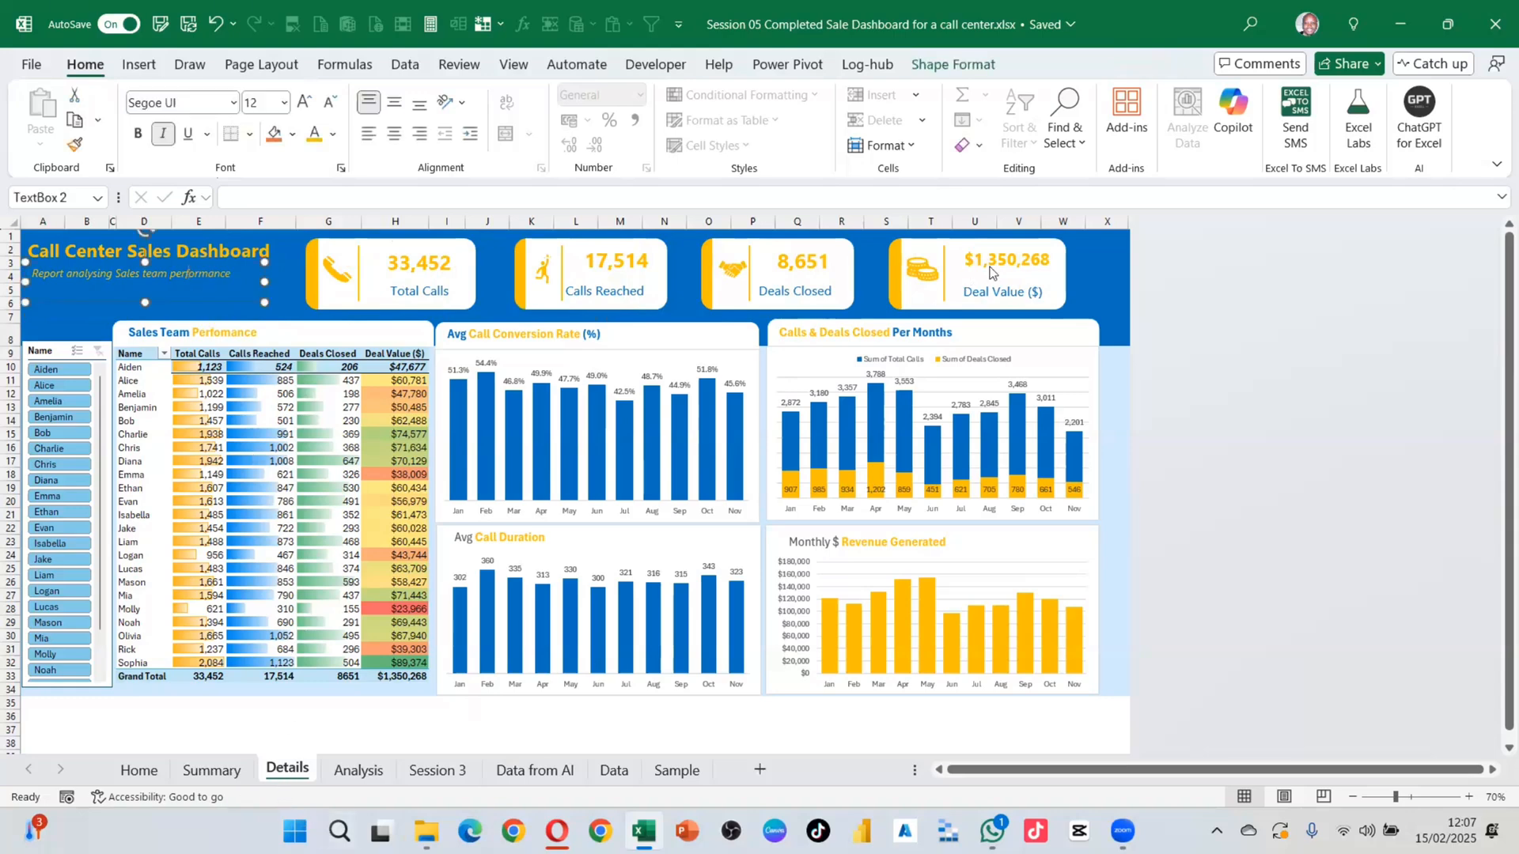
key(Delete)
click(252, 242)
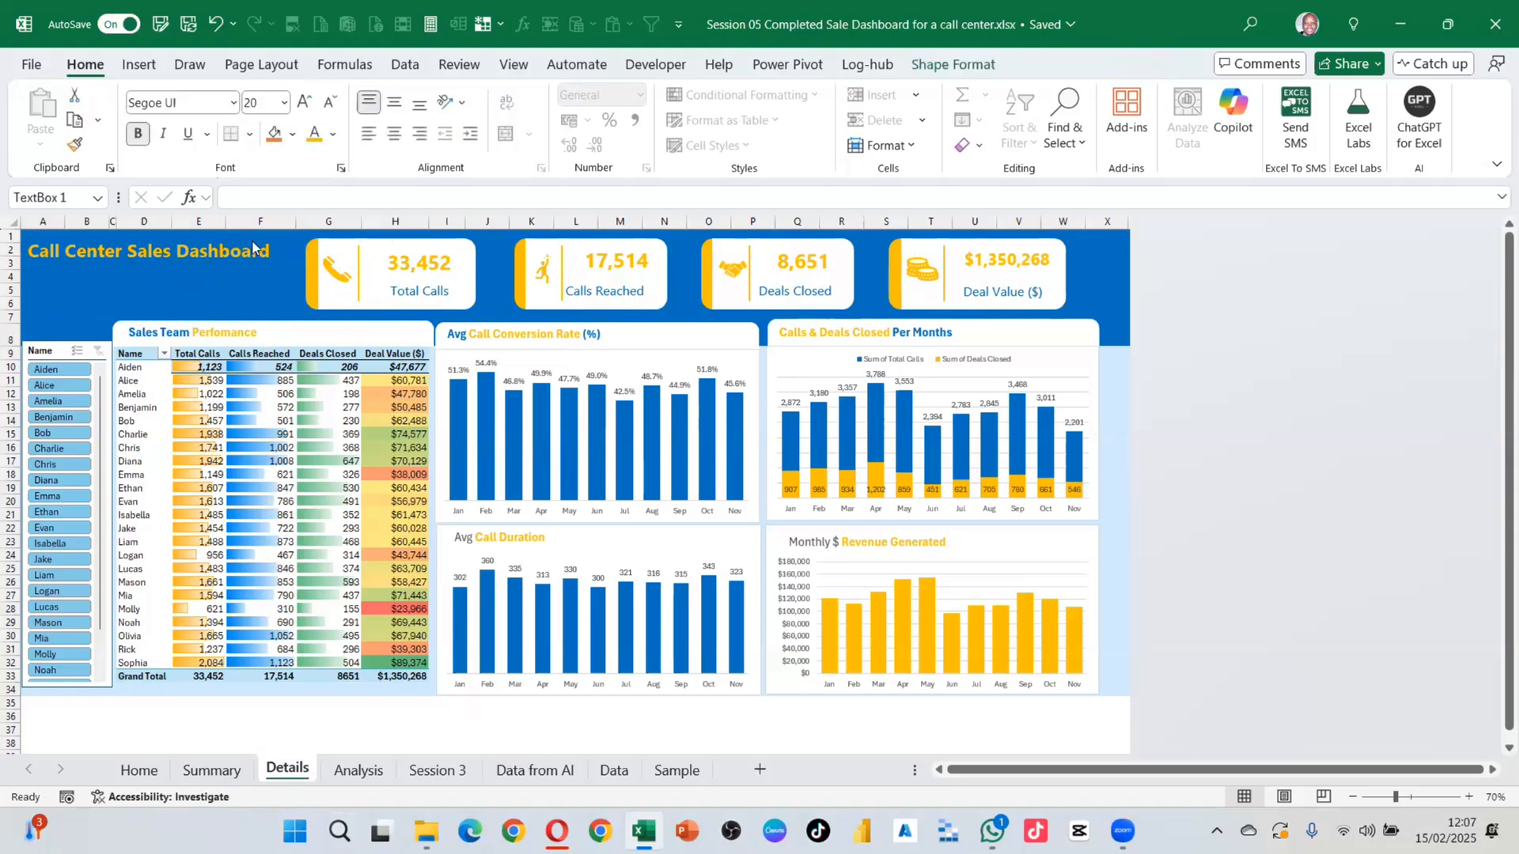
key(Delete)
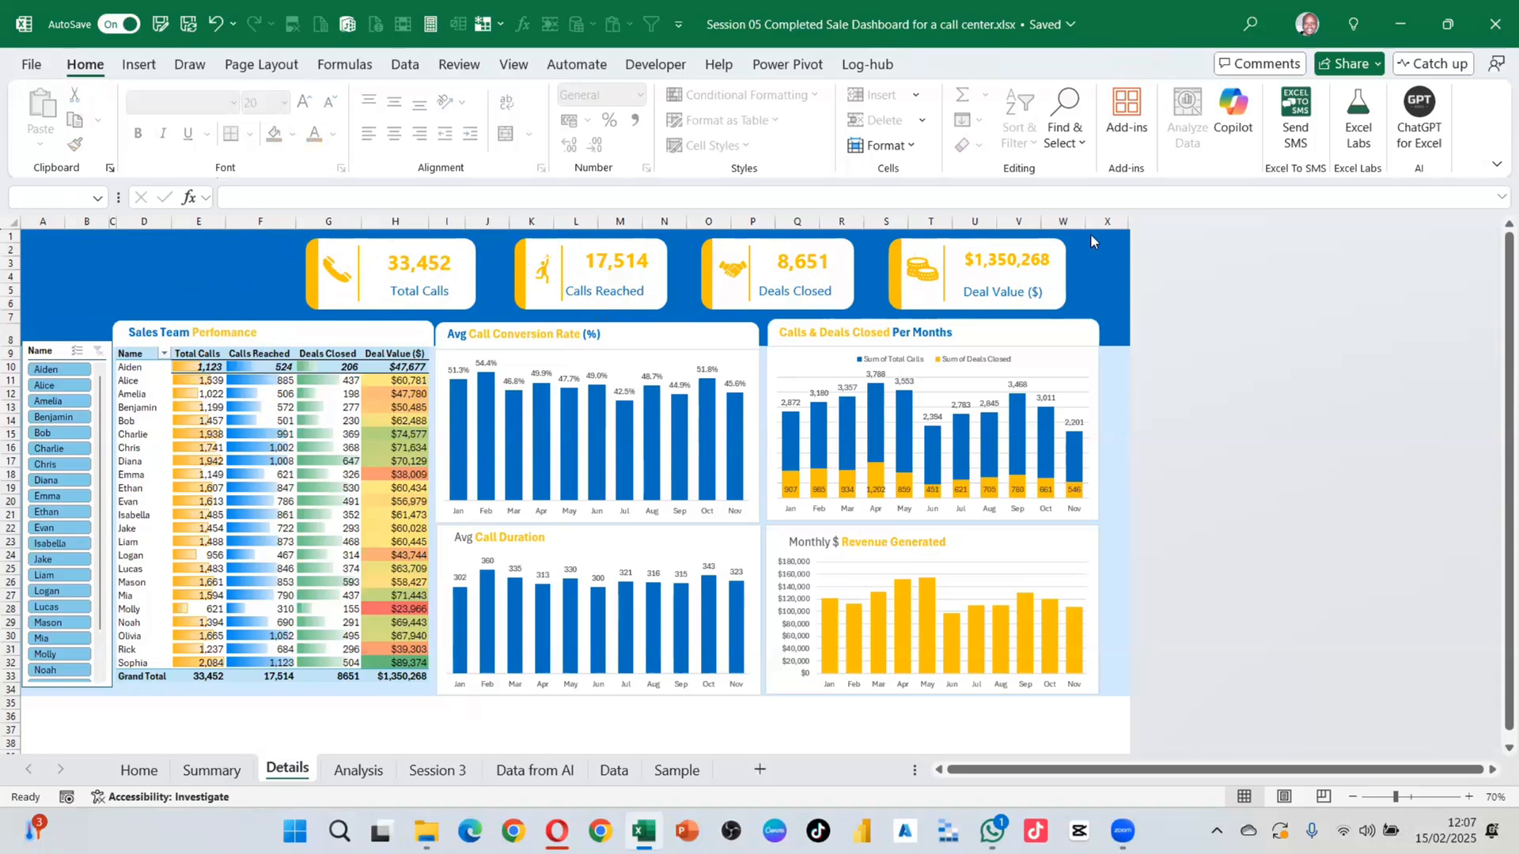
Step: Widen column W and nudge the four KPI cards left with the arrow key
drag(1085, 223, 1104, 304)
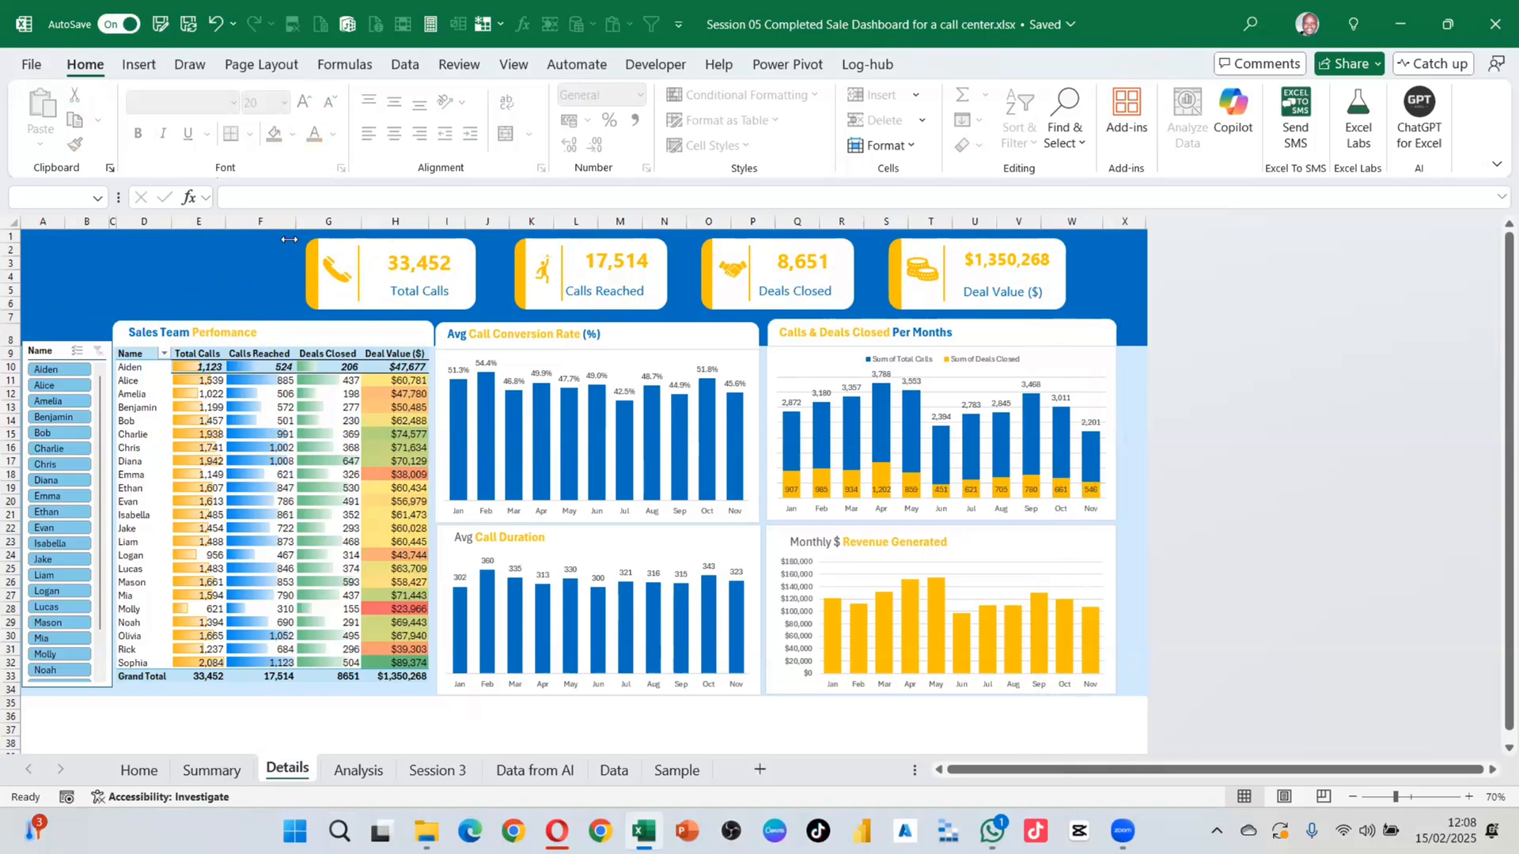
drag(287, 235, 1112, 316)
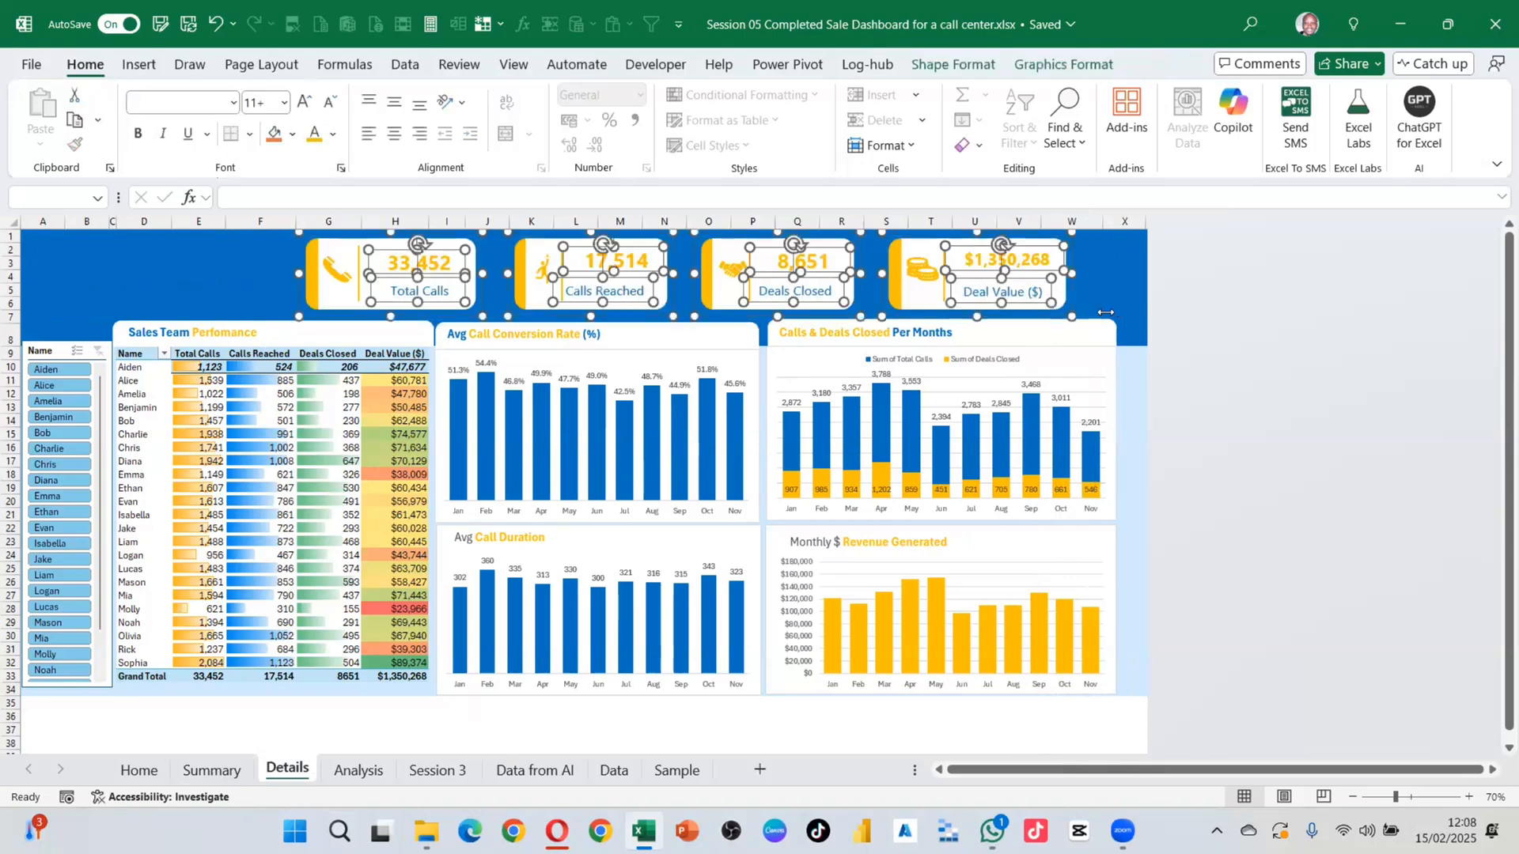
key(Left)
key(Left)
key(Left)
key(Left)
key(Left)
key(Left)
key(Left)
key(Left)
key(Left)
key(Left)
key(Left)
key(Left)
key(Left)
key(Left)
key(Left)
key(Left)
key(Left)
key(Left)
key(Left)
key(Left)
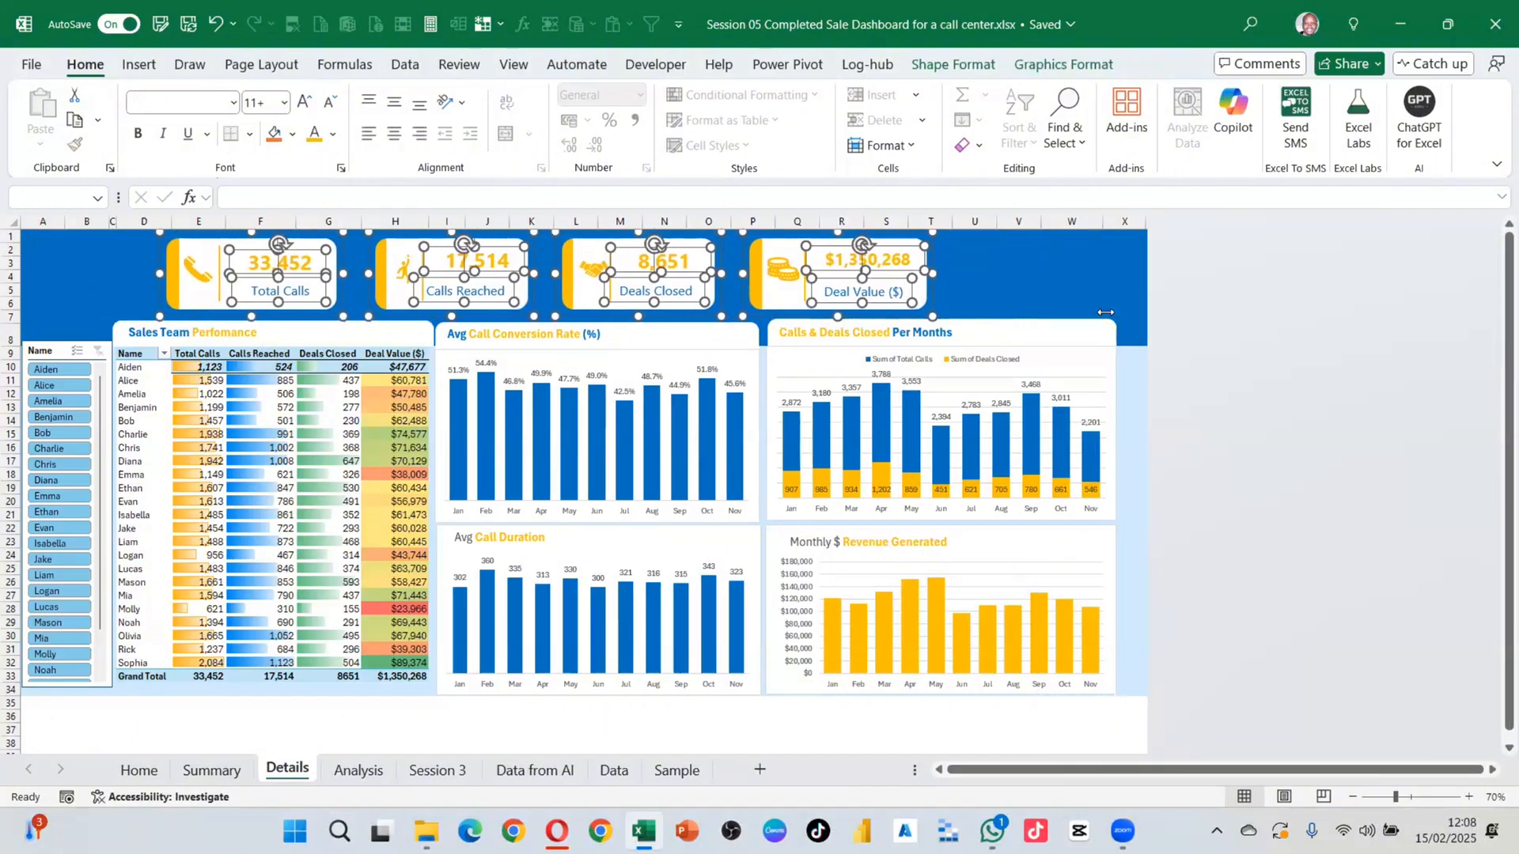
key(Left)
key(Left)
key(Left)
key(Left)
key(Left)
key(Left)
key(Left)
key(Left)
key(Left)
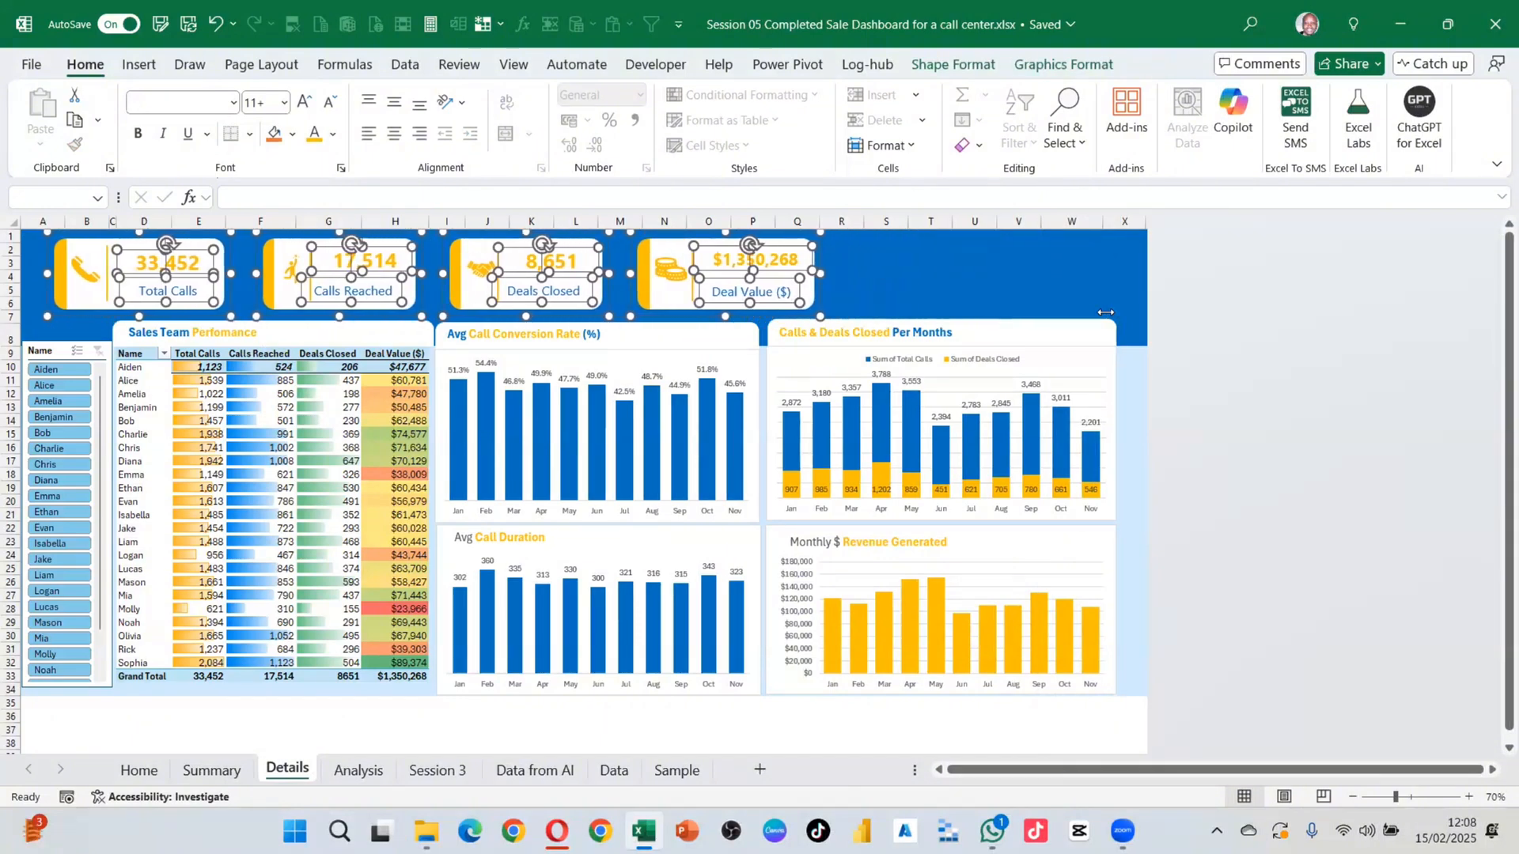
key(Left)
key(Left)
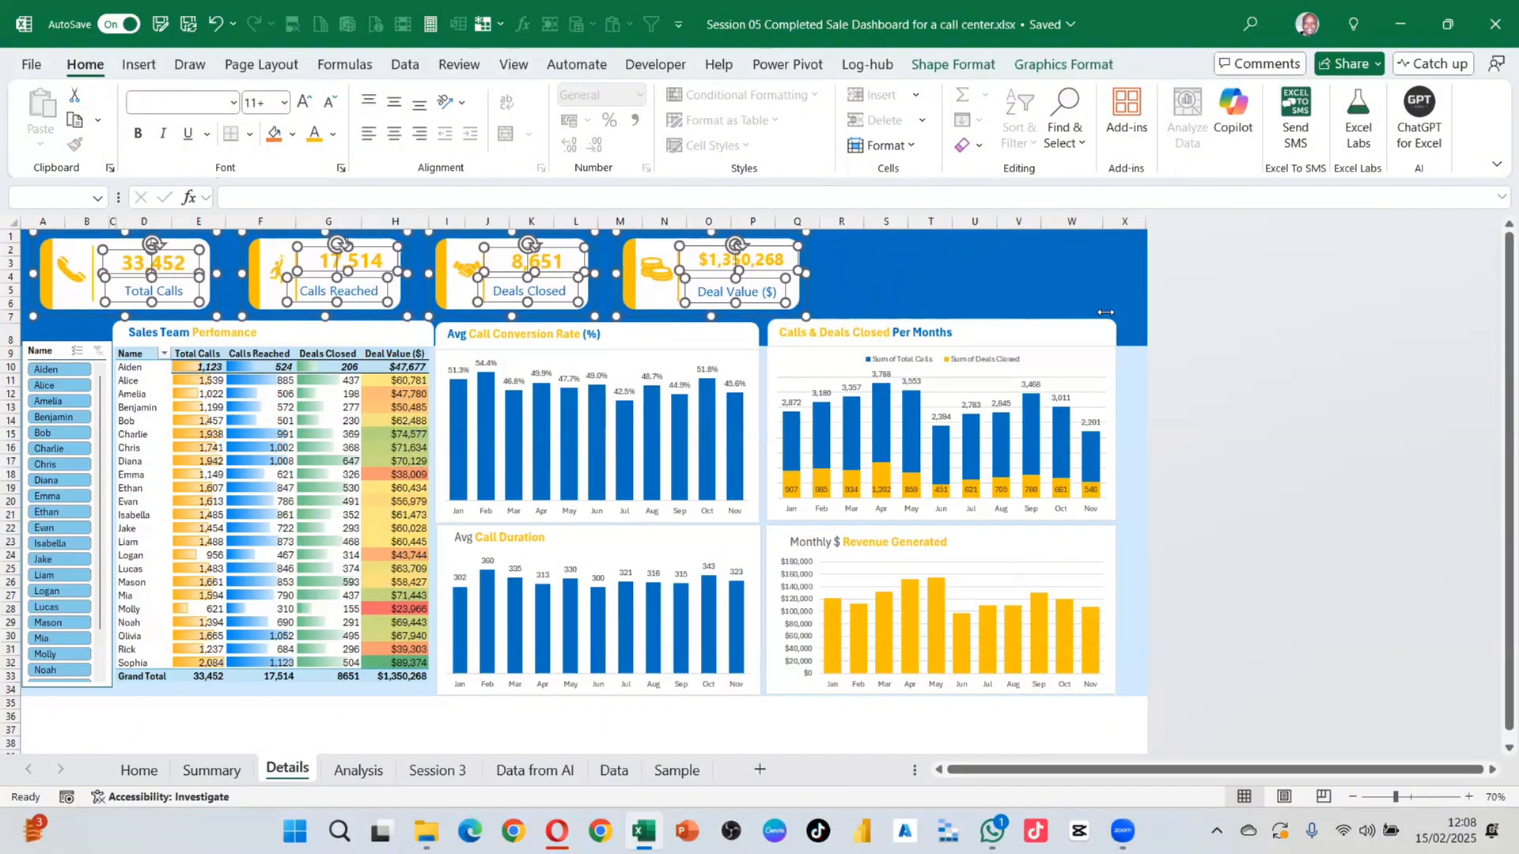
key(Left)
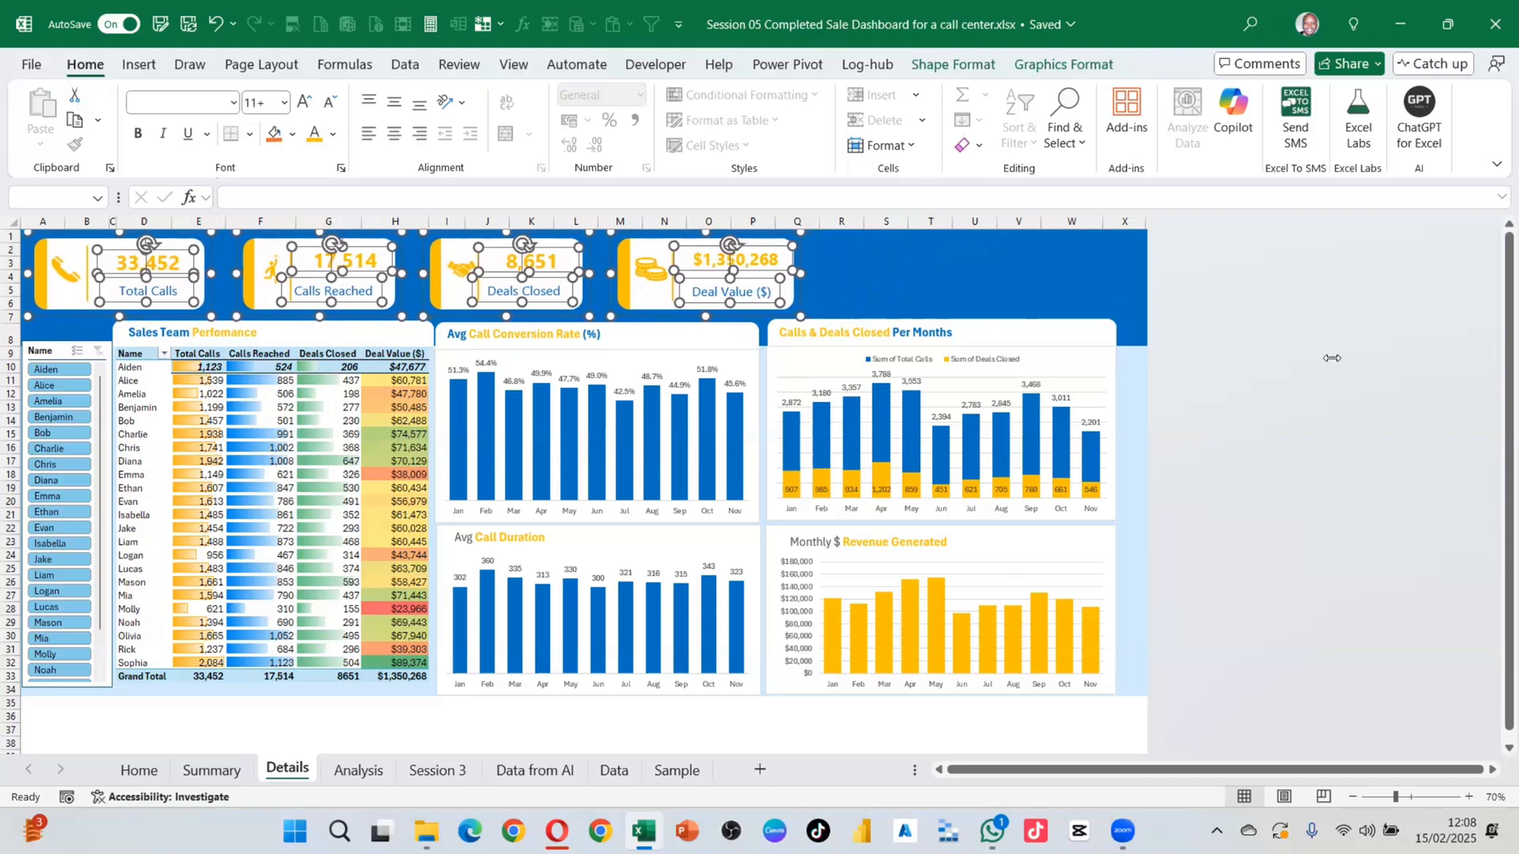
click(928, 280)
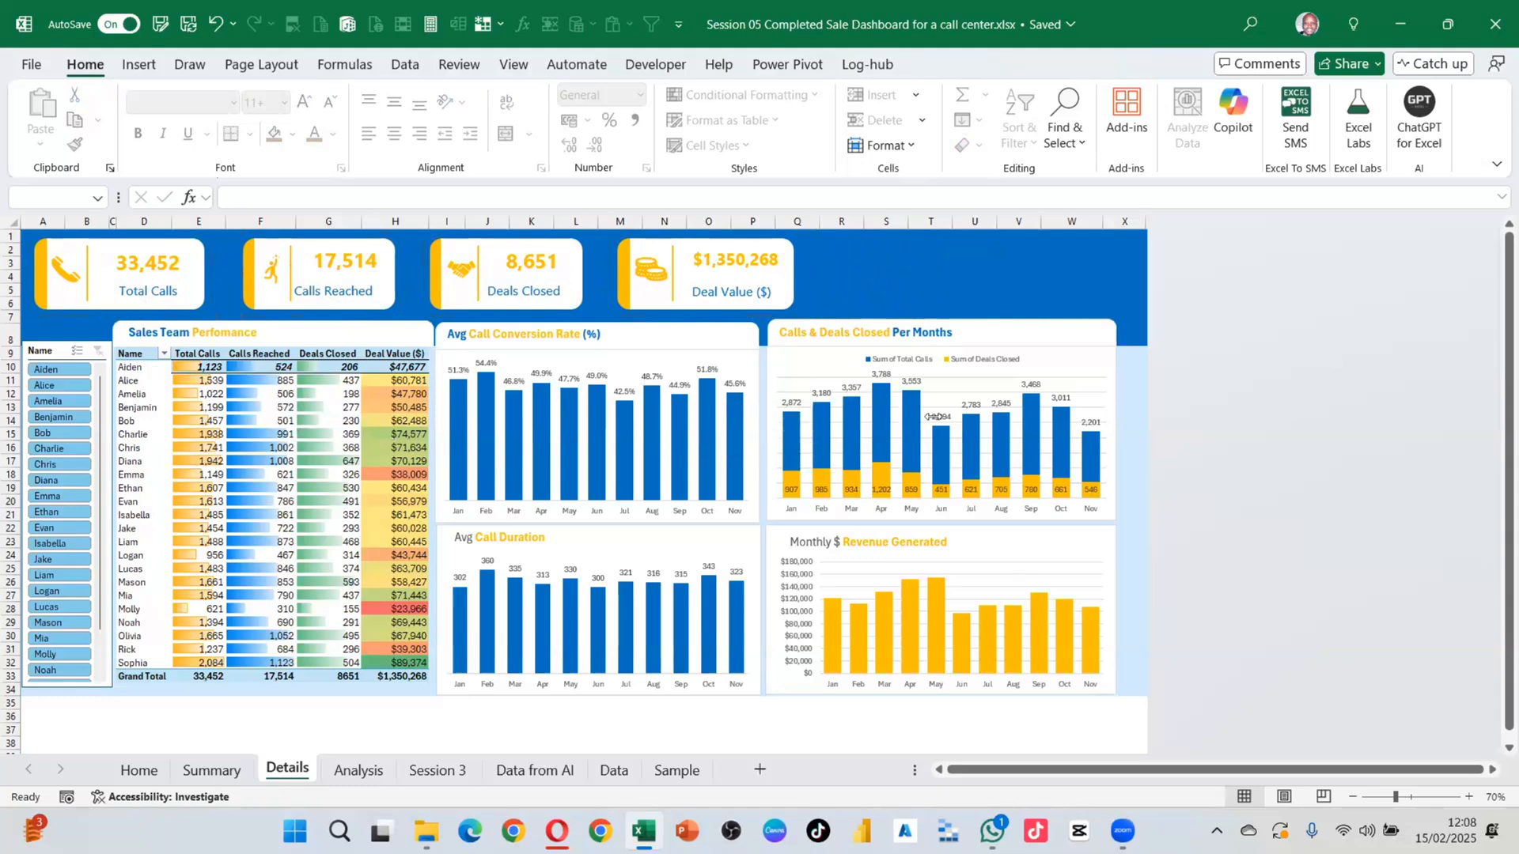
click(647, 337)
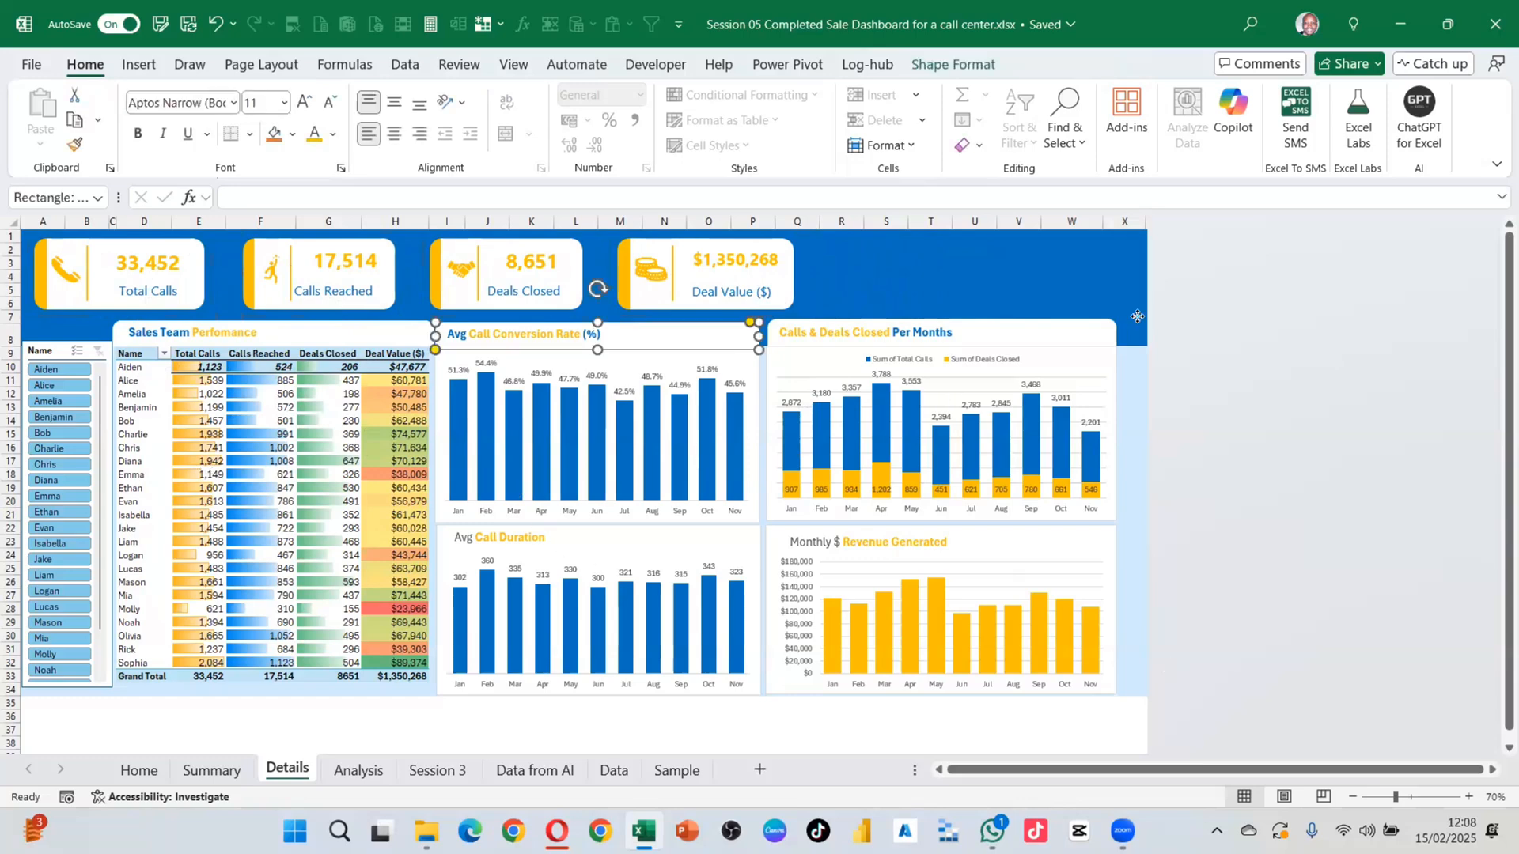
Step: Marquee-select all four dashboard charts on Details and delete them together
drag(1138, 309, 427, 724)
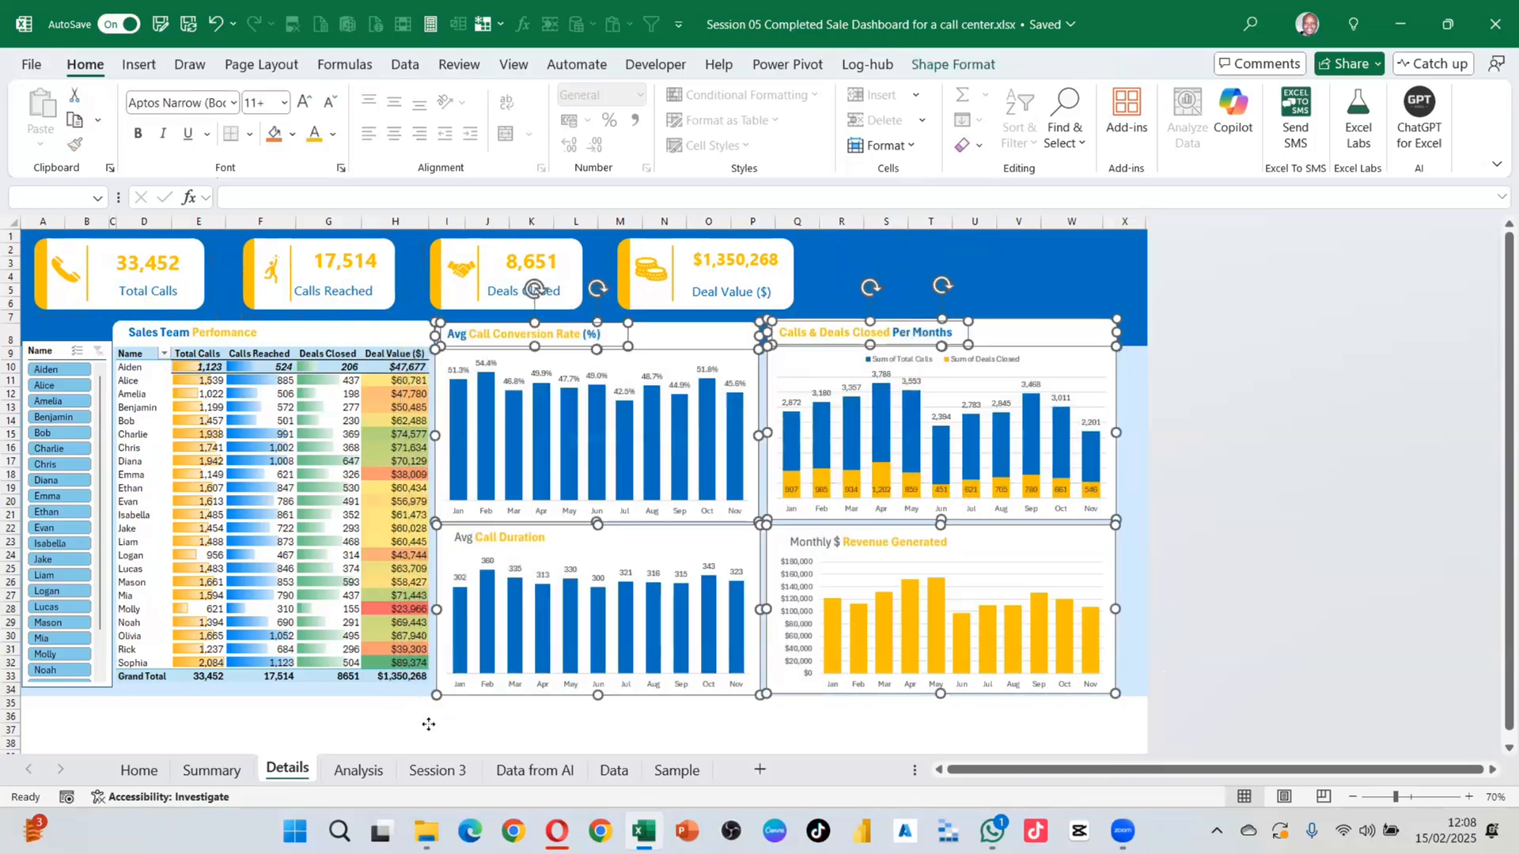
key(Delete)
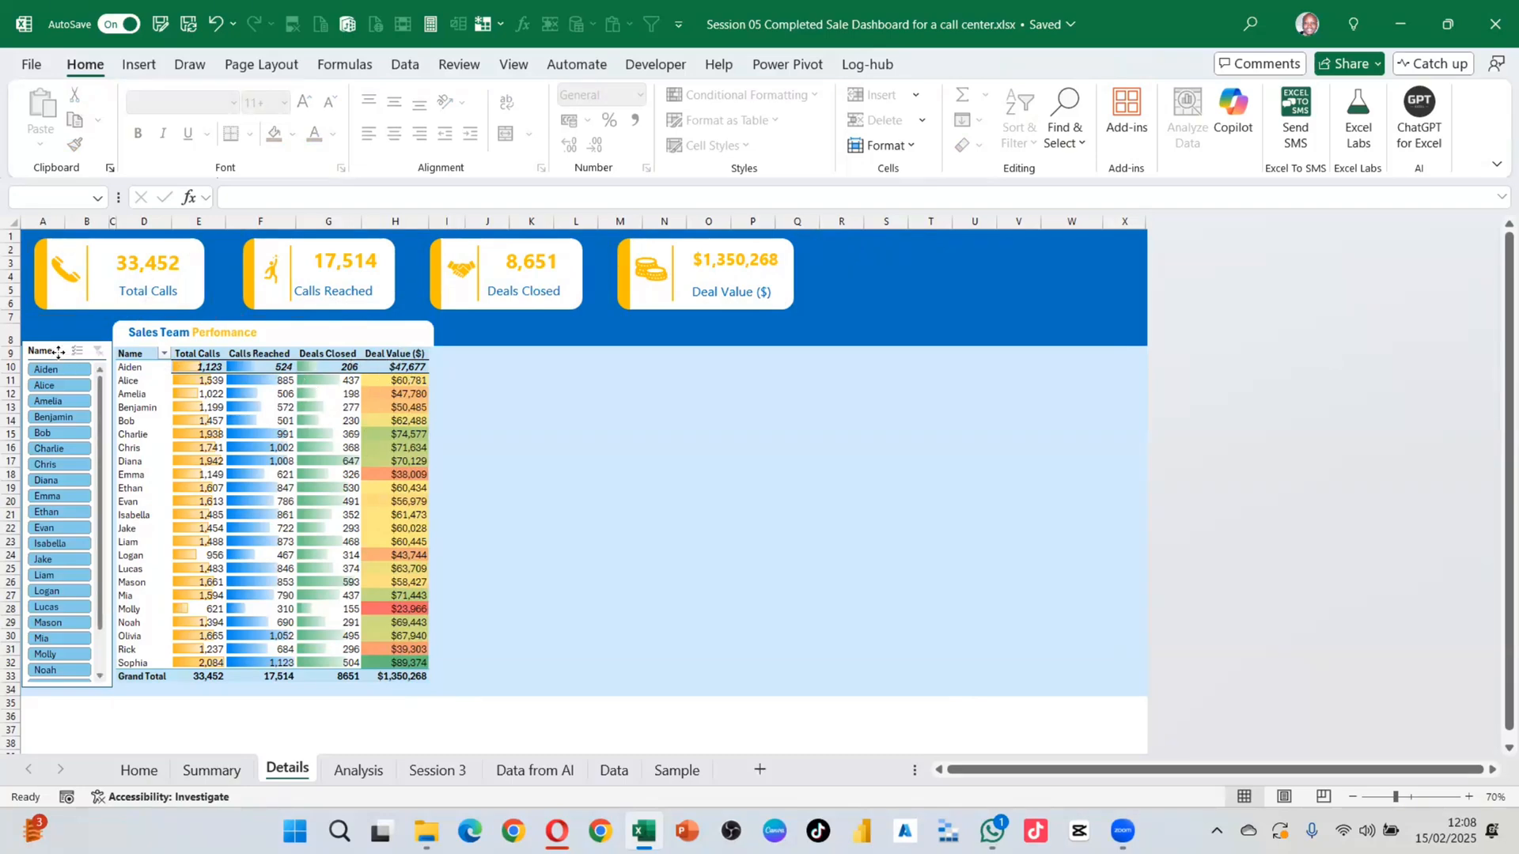
Step: Give the Name slicer 2 columns, widen and shorten it, and place it beside the Sales Team table
click(26, 360)
drag(26, 360, 751, 352)
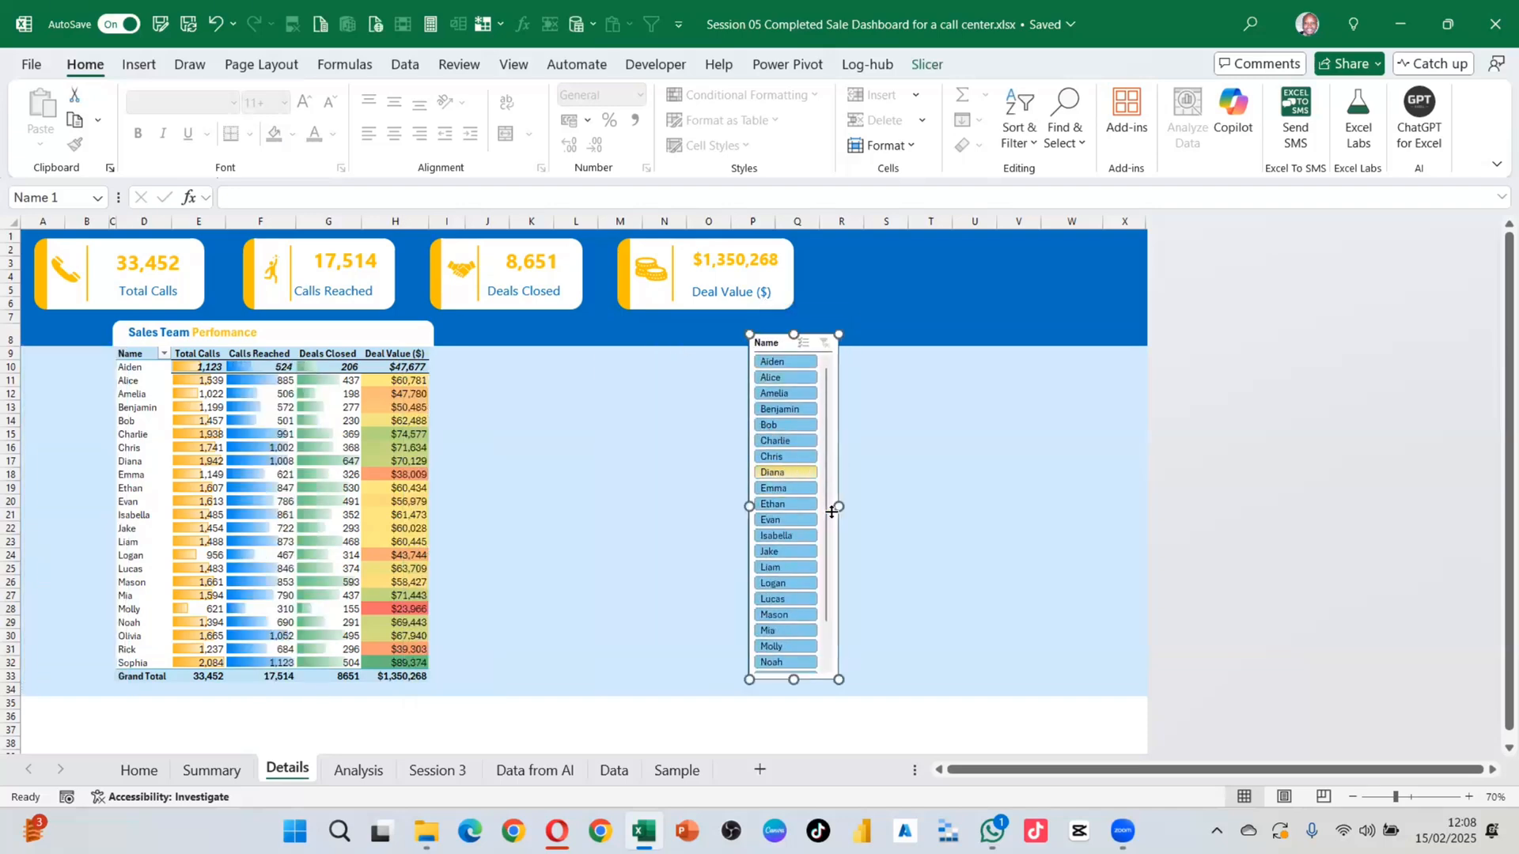
drag(839, 506, 862, 506)
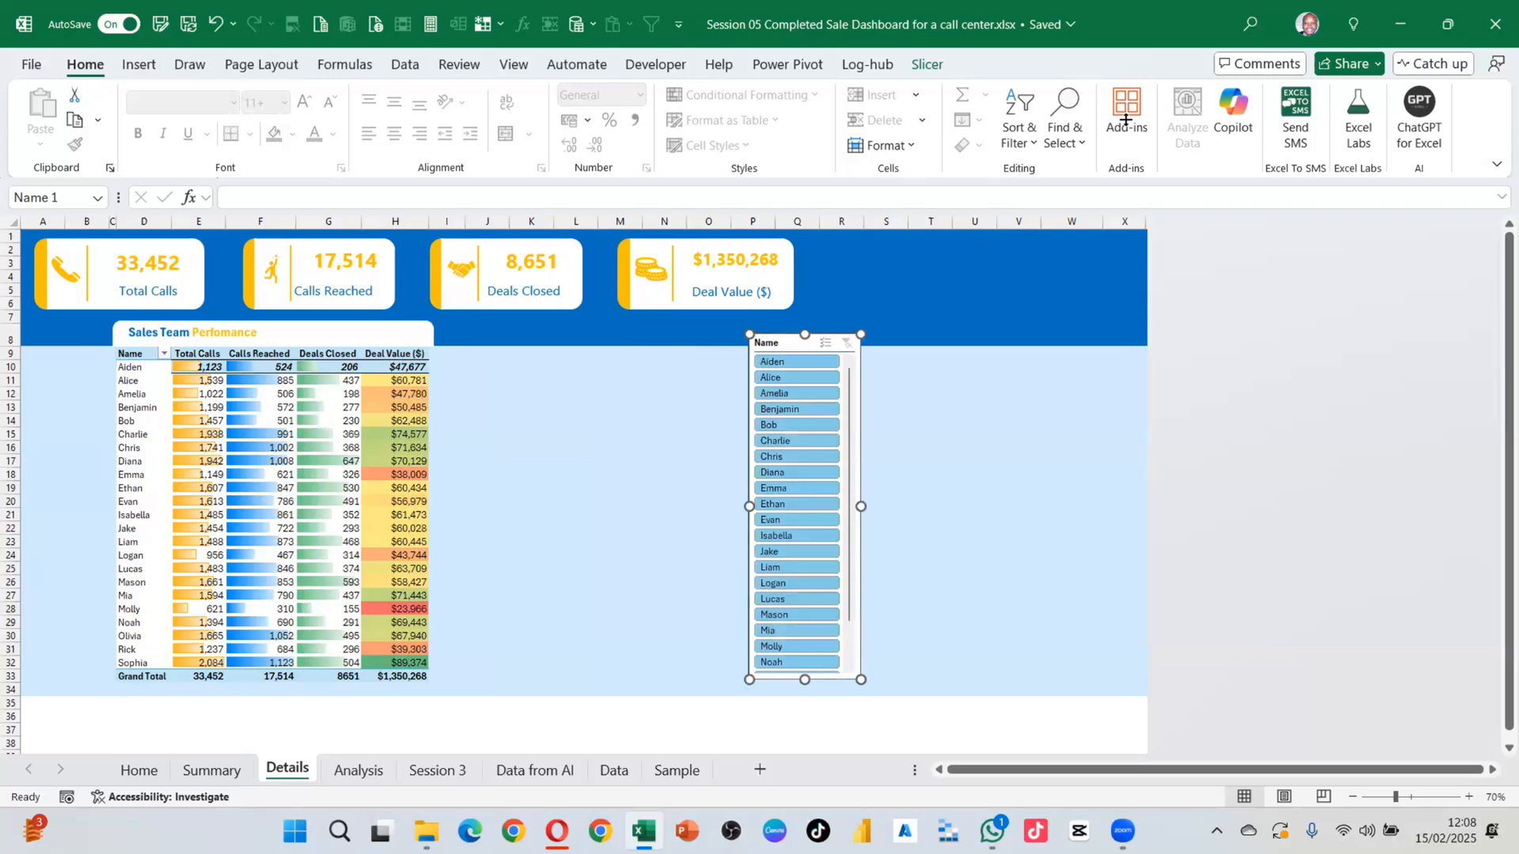
click(925, 65)
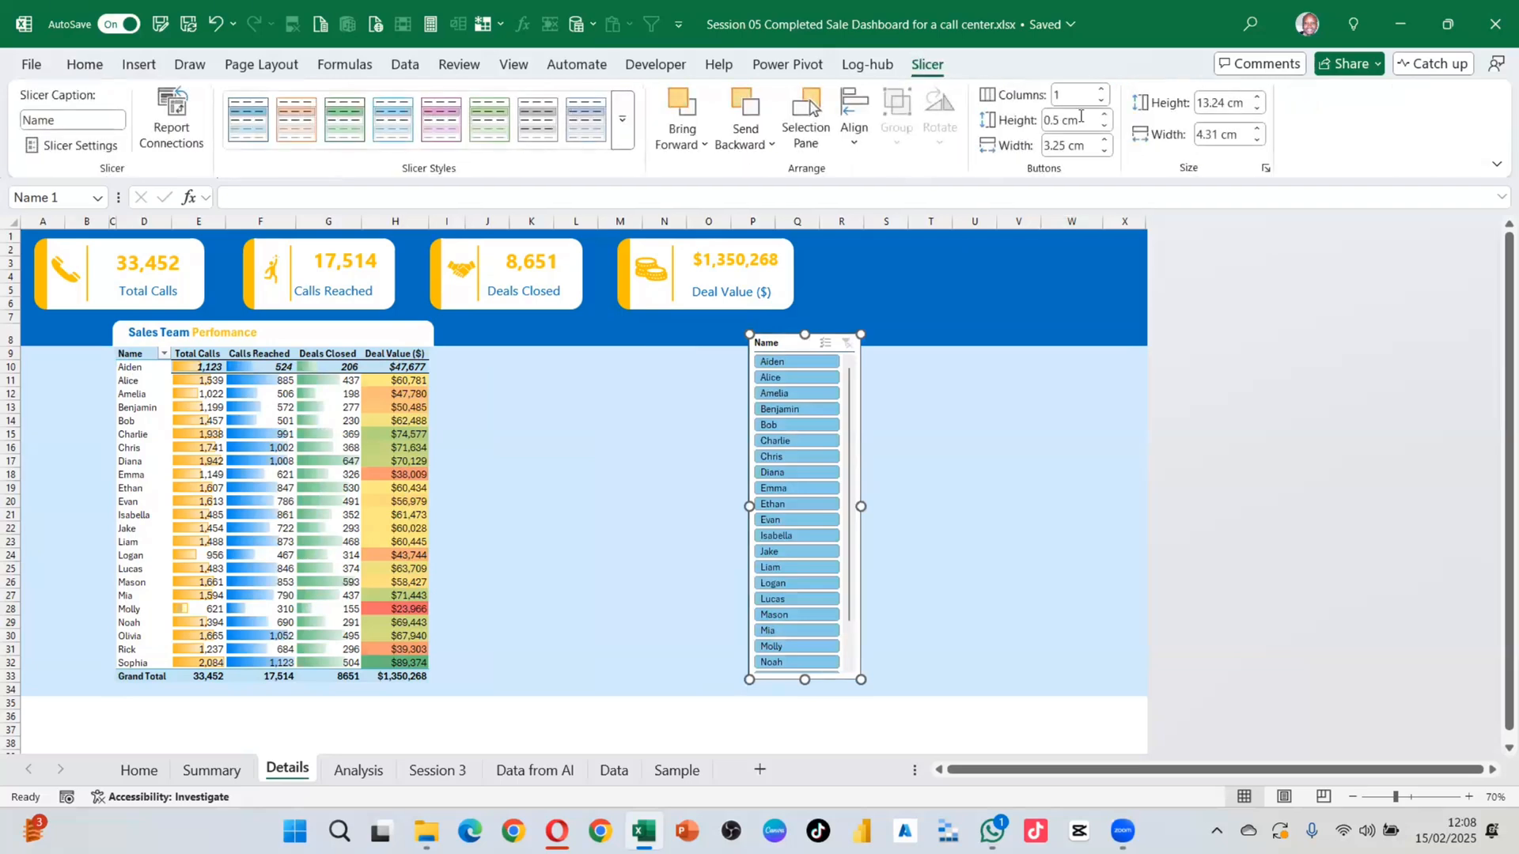
click(1101, 91)
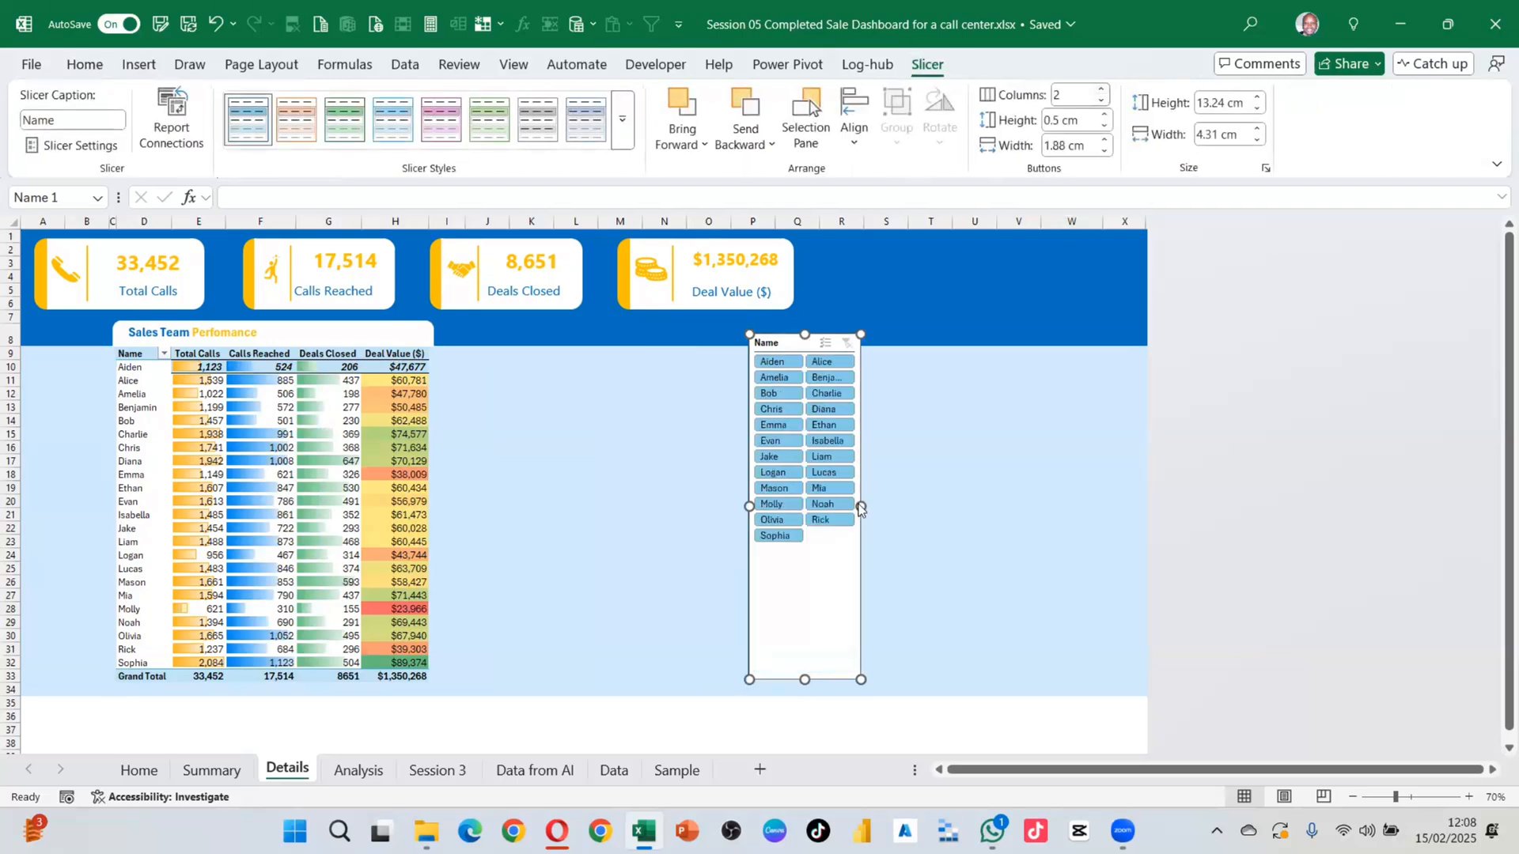
drag(862, 505, 933, 506)
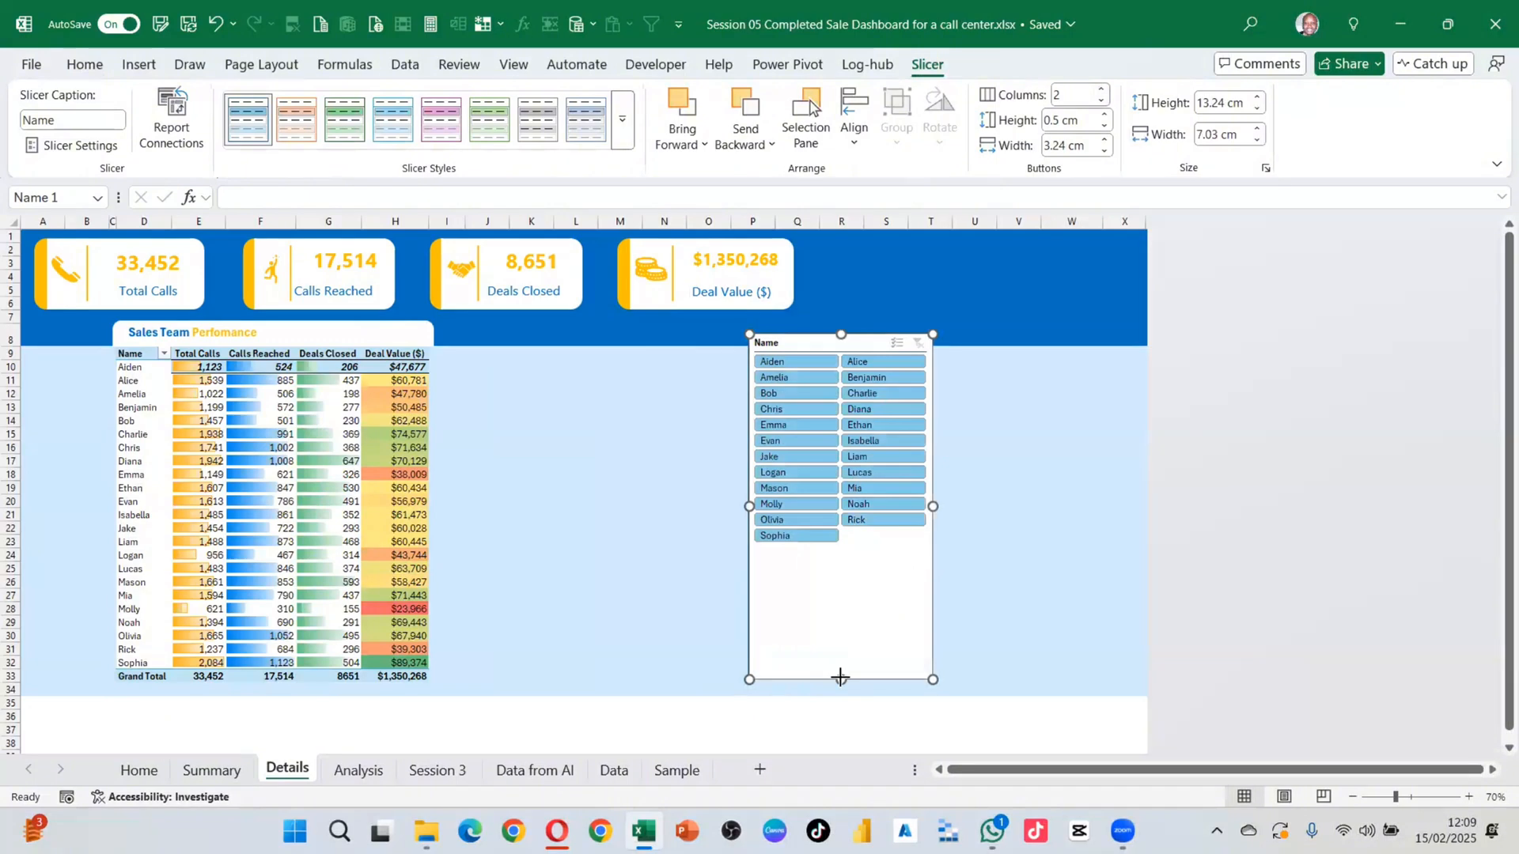
drag(839, 678, 862, 561)
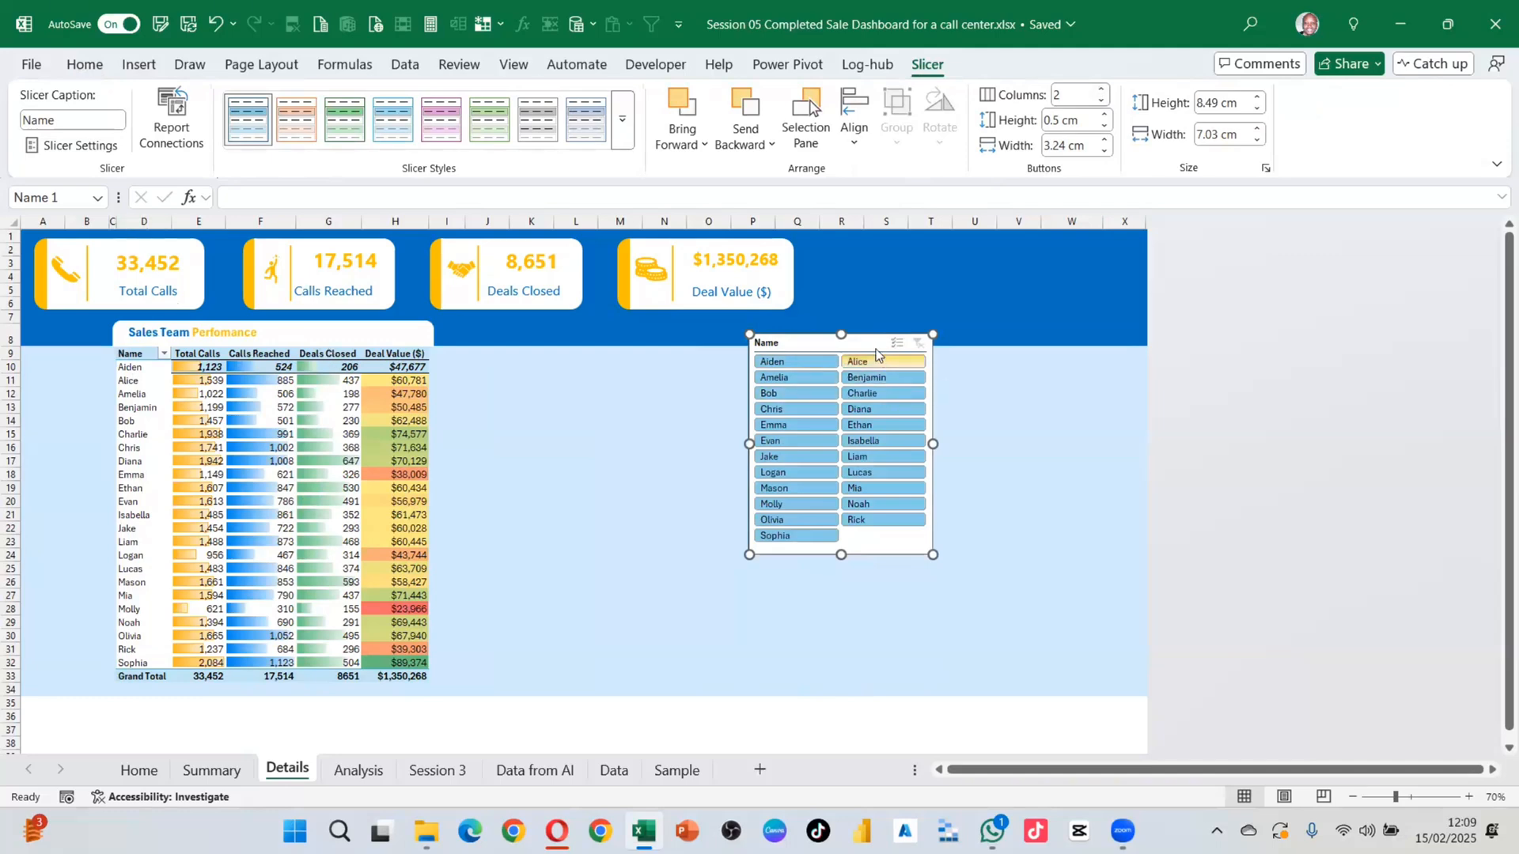
drag(876, 354, 563, 477)
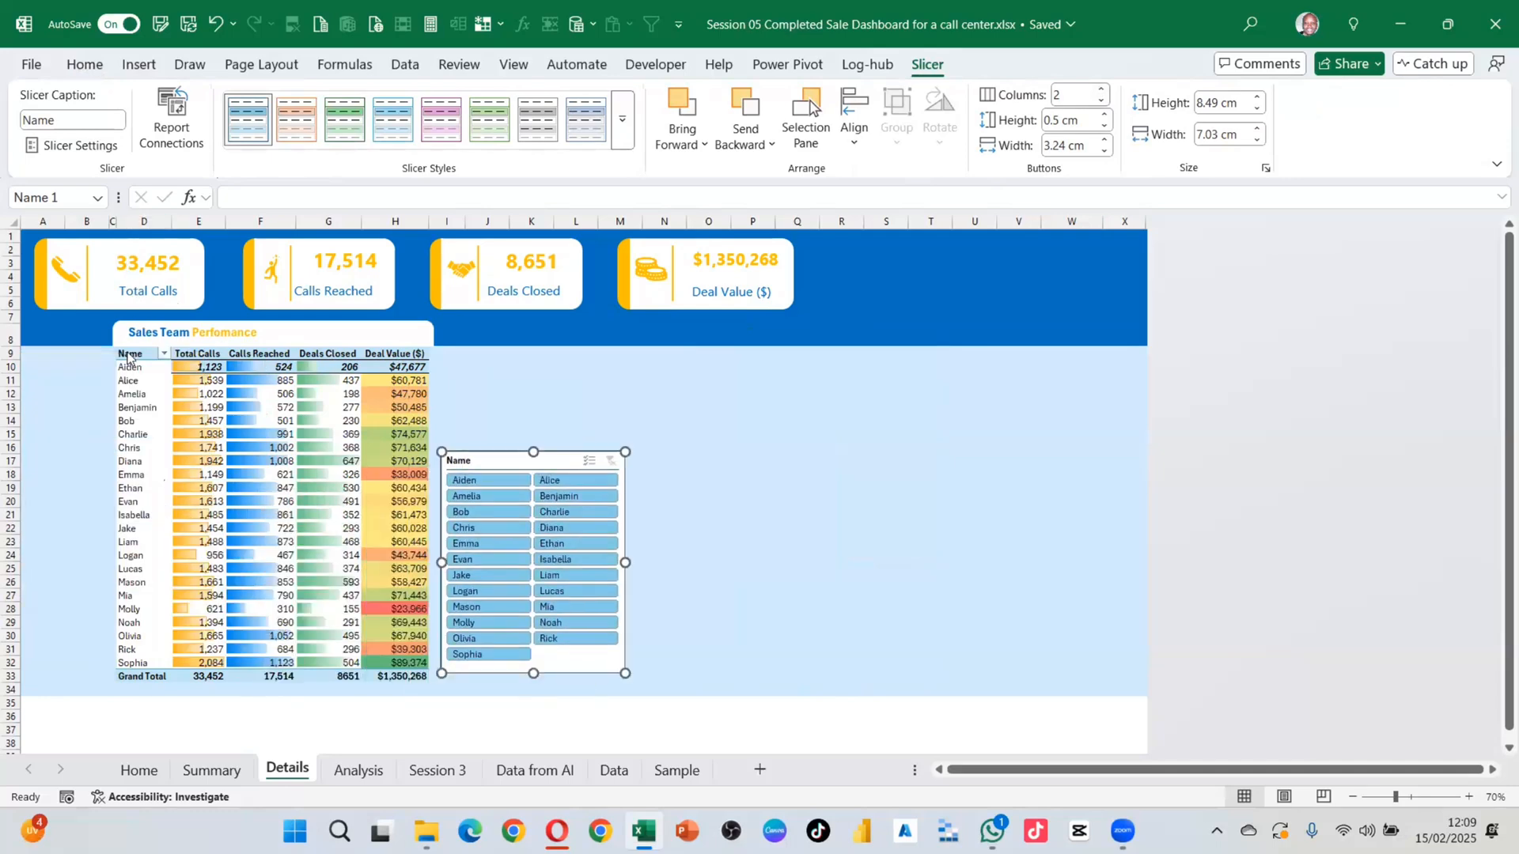
click(39, 68)
Step: Return from the file page and flip through the Summary, Home and Details sheets
click(26, 69)
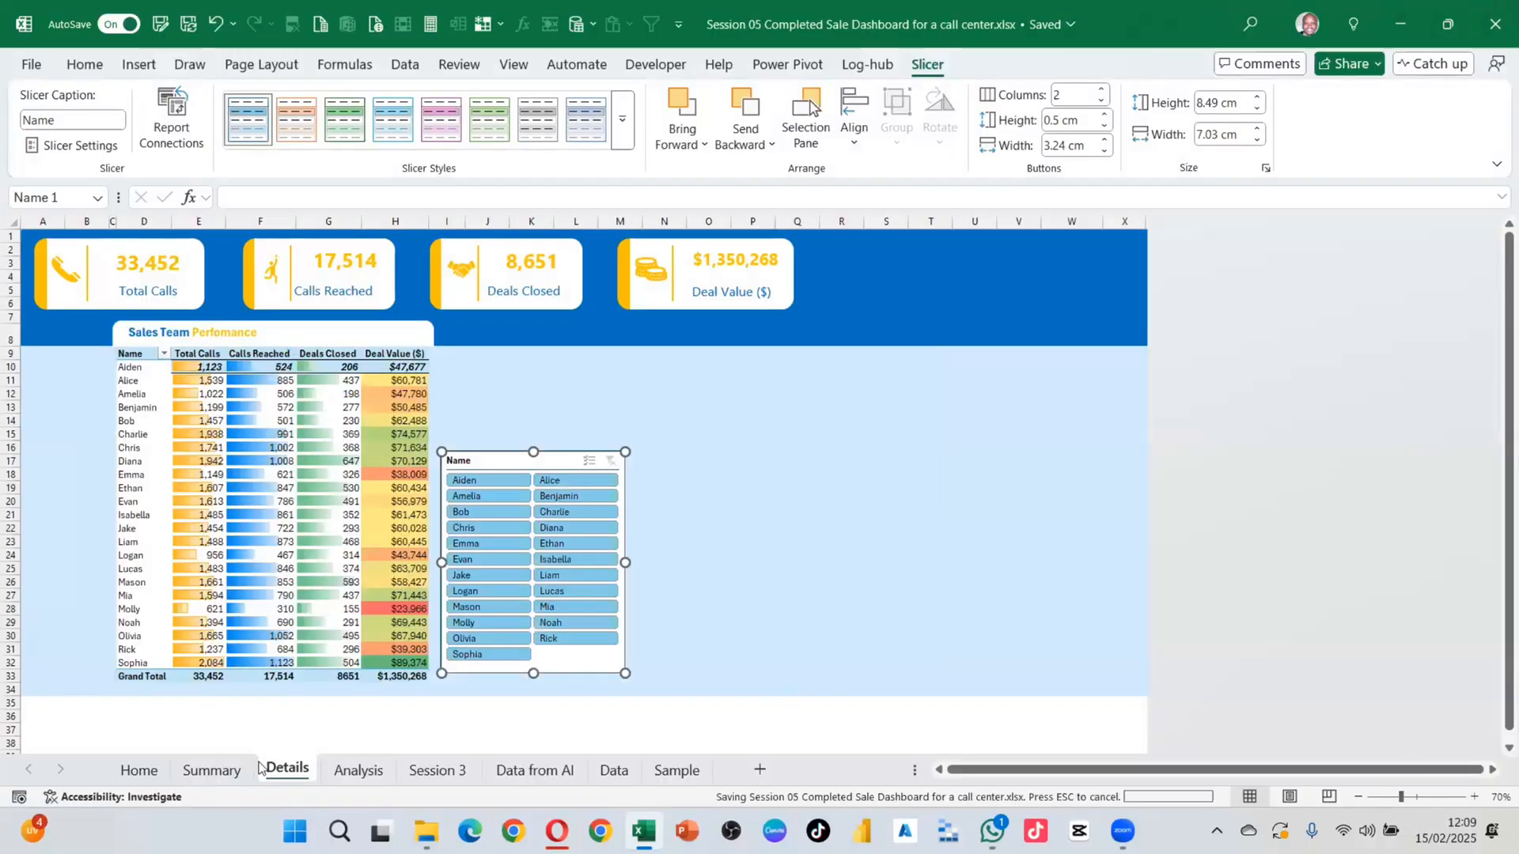
click(232, 775)
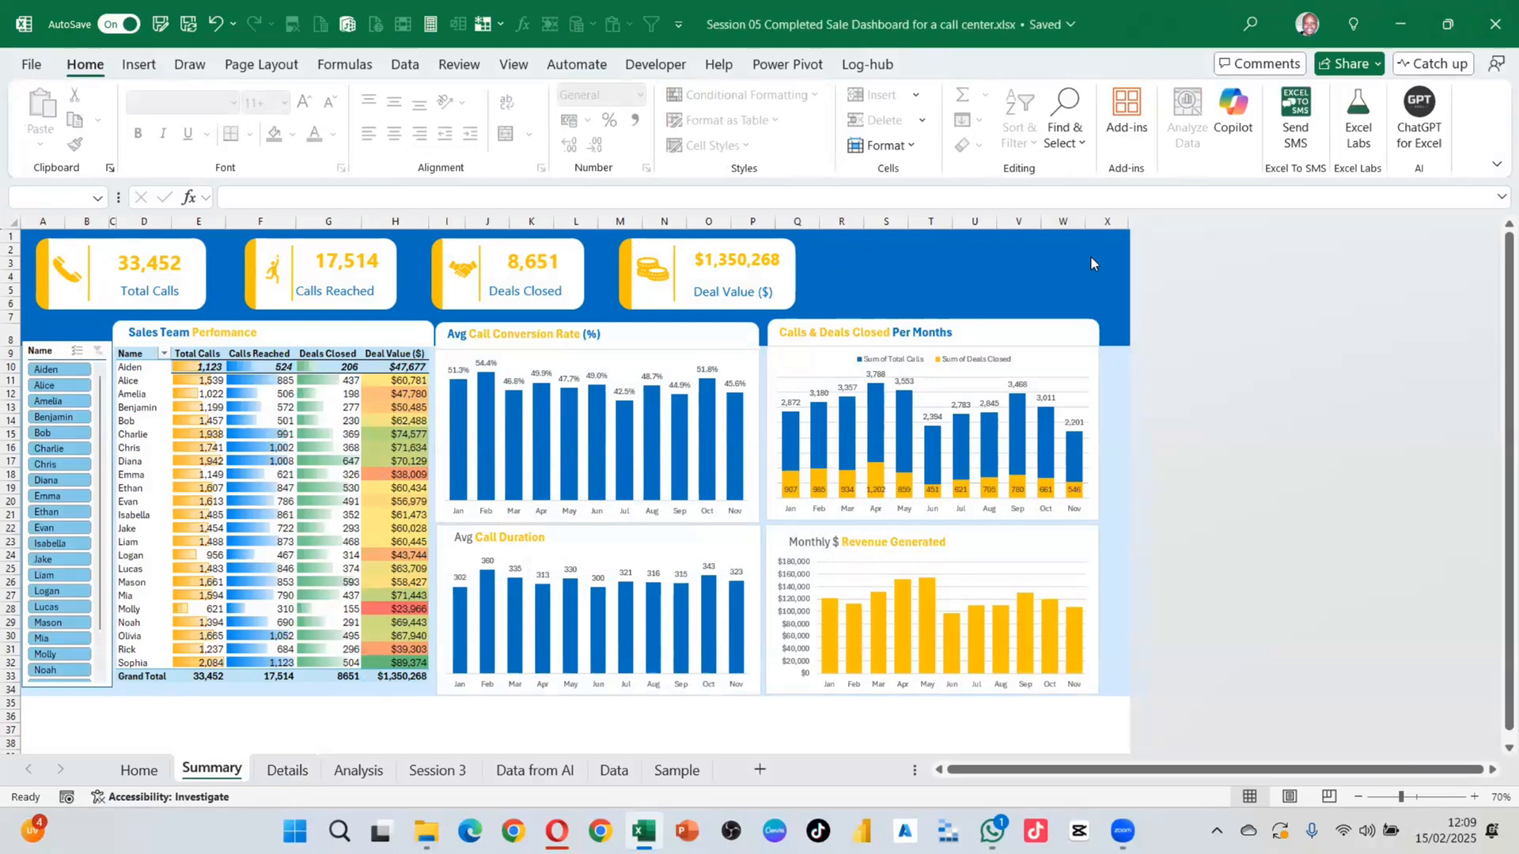
click(138, 769)
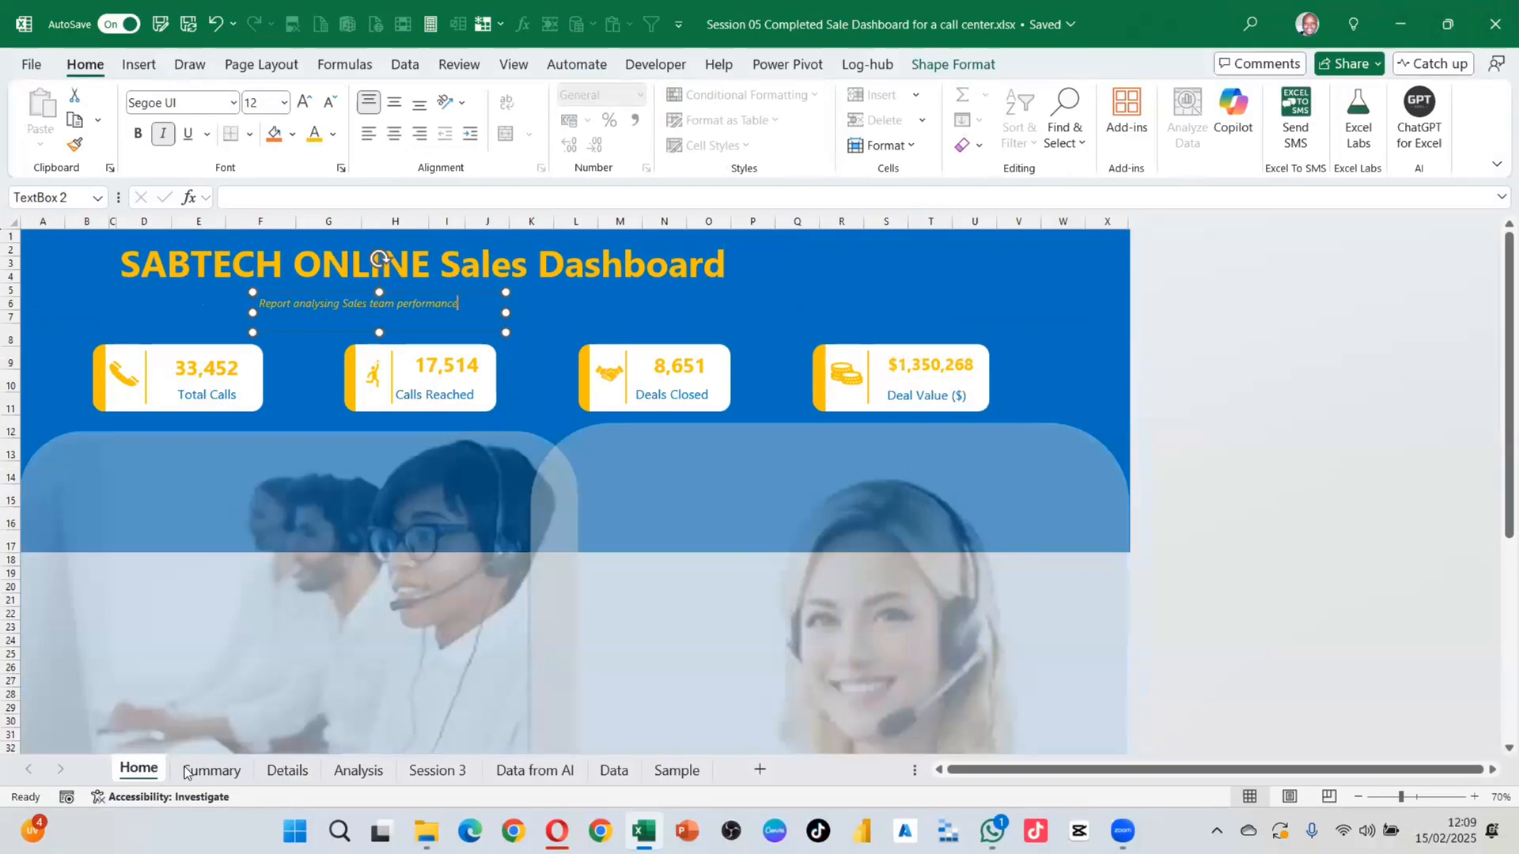
click(237, 768)
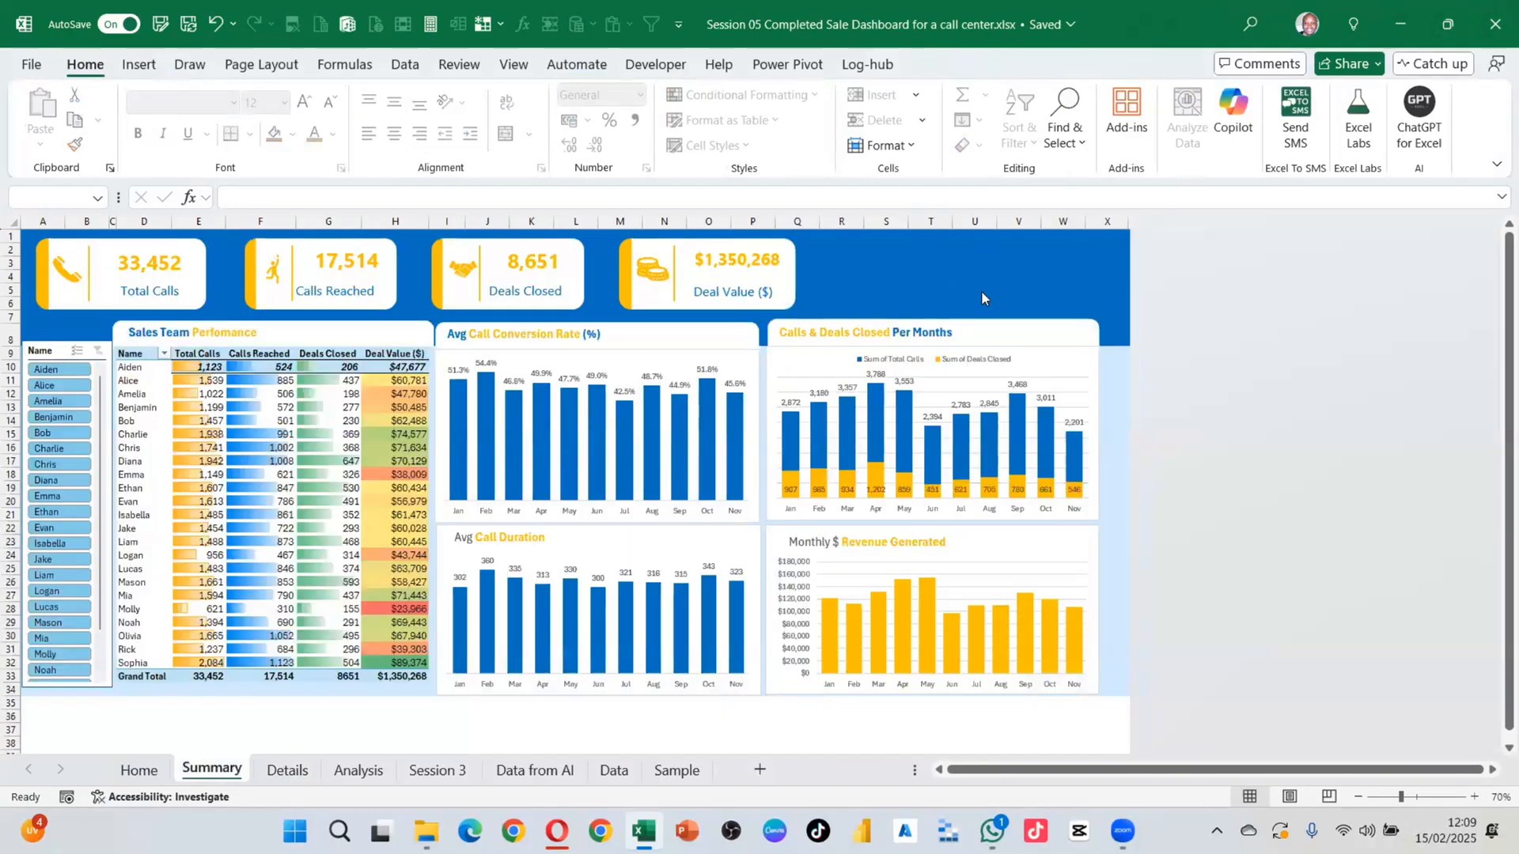
click(287, 769)
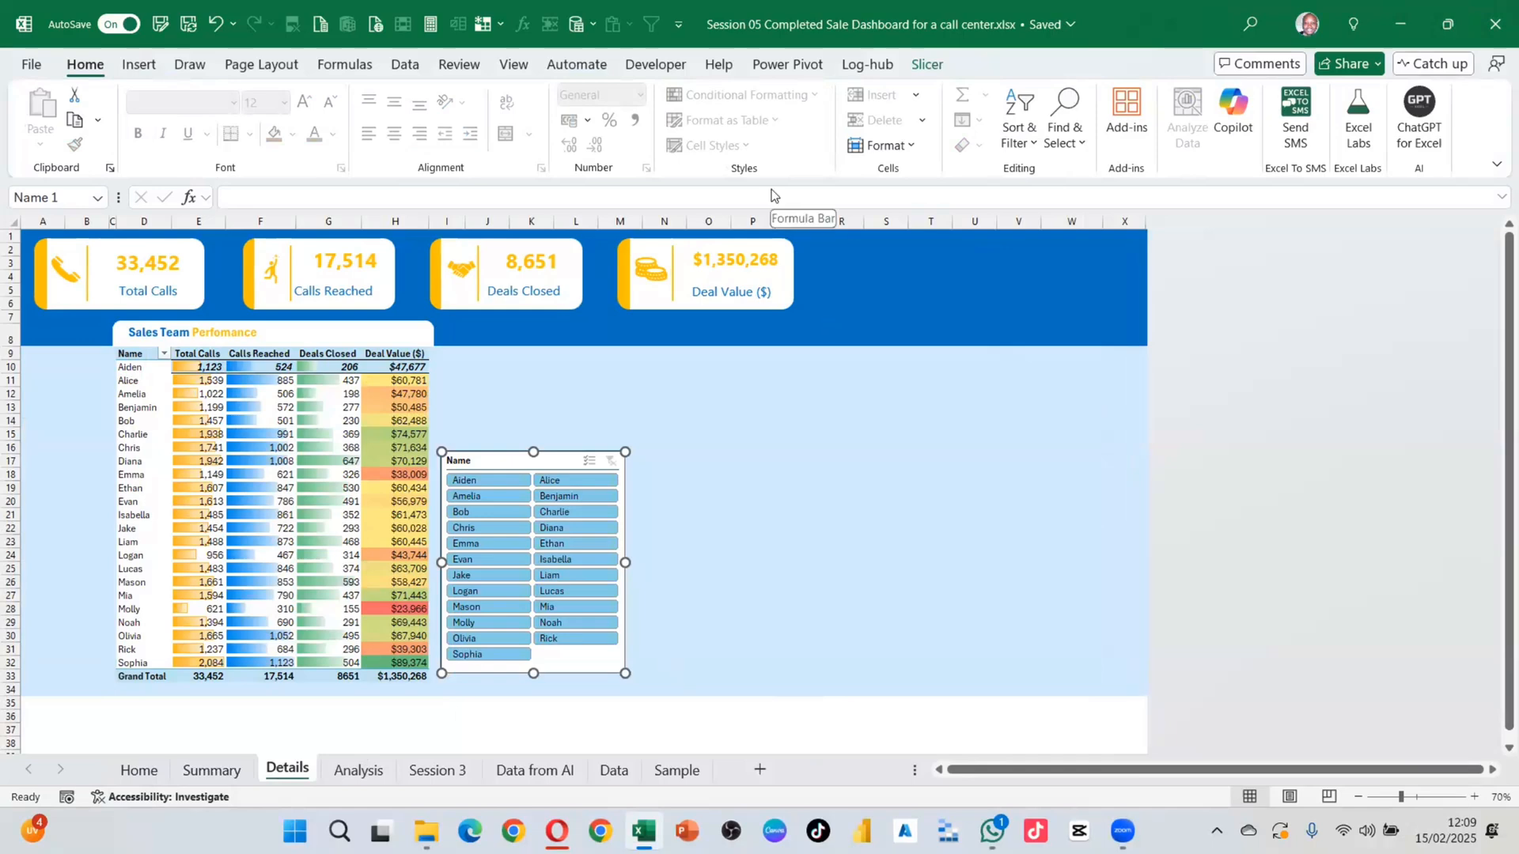
Step: Browse the Insert Shapes gallery without inserting, check Home's title box, and end on Details
click(139, 65)
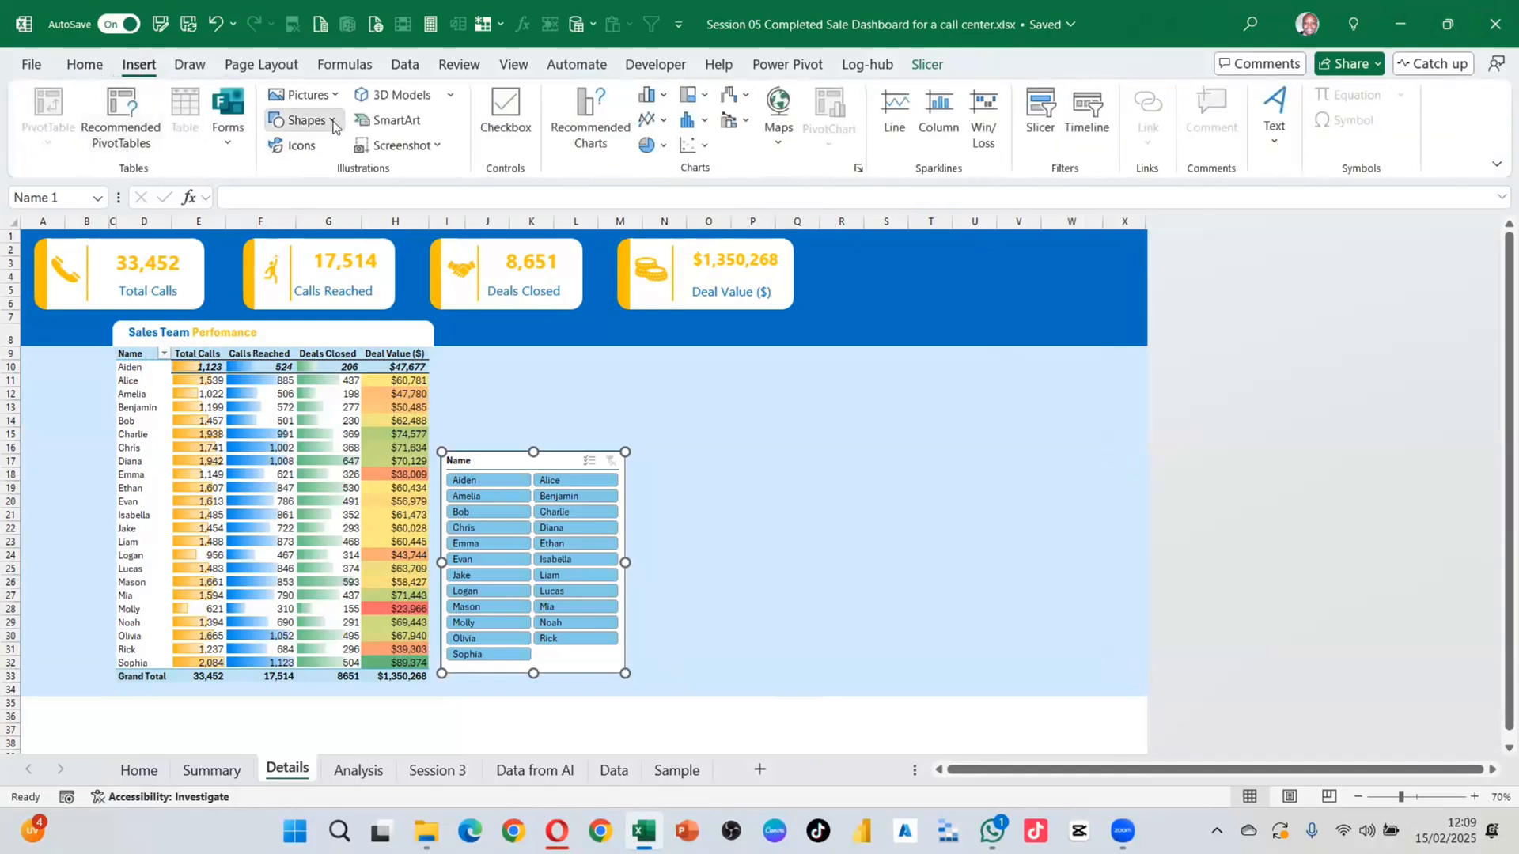
click(333, 123)
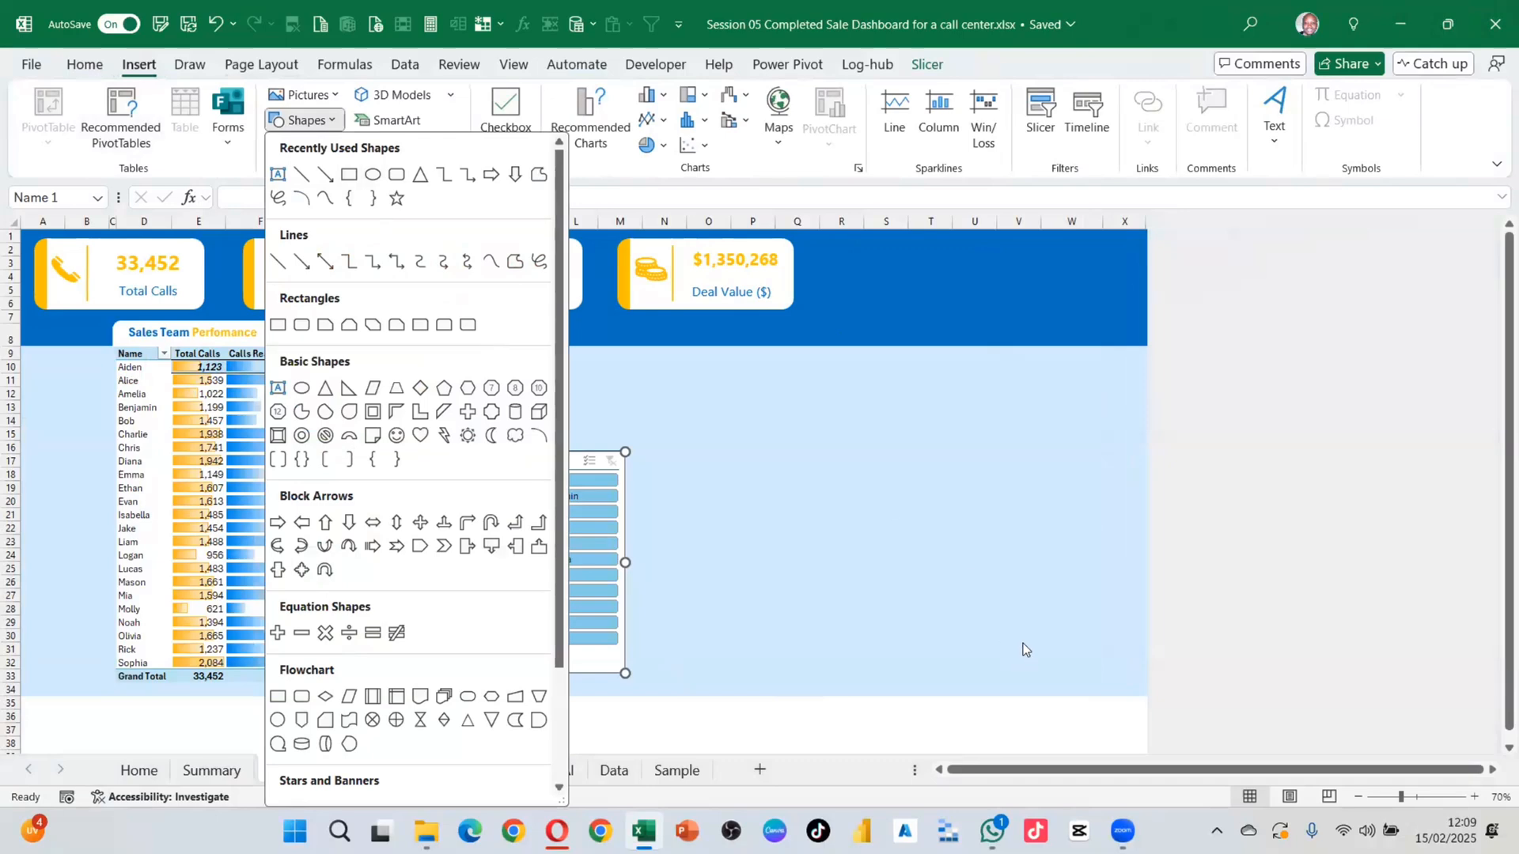
key(Escape)
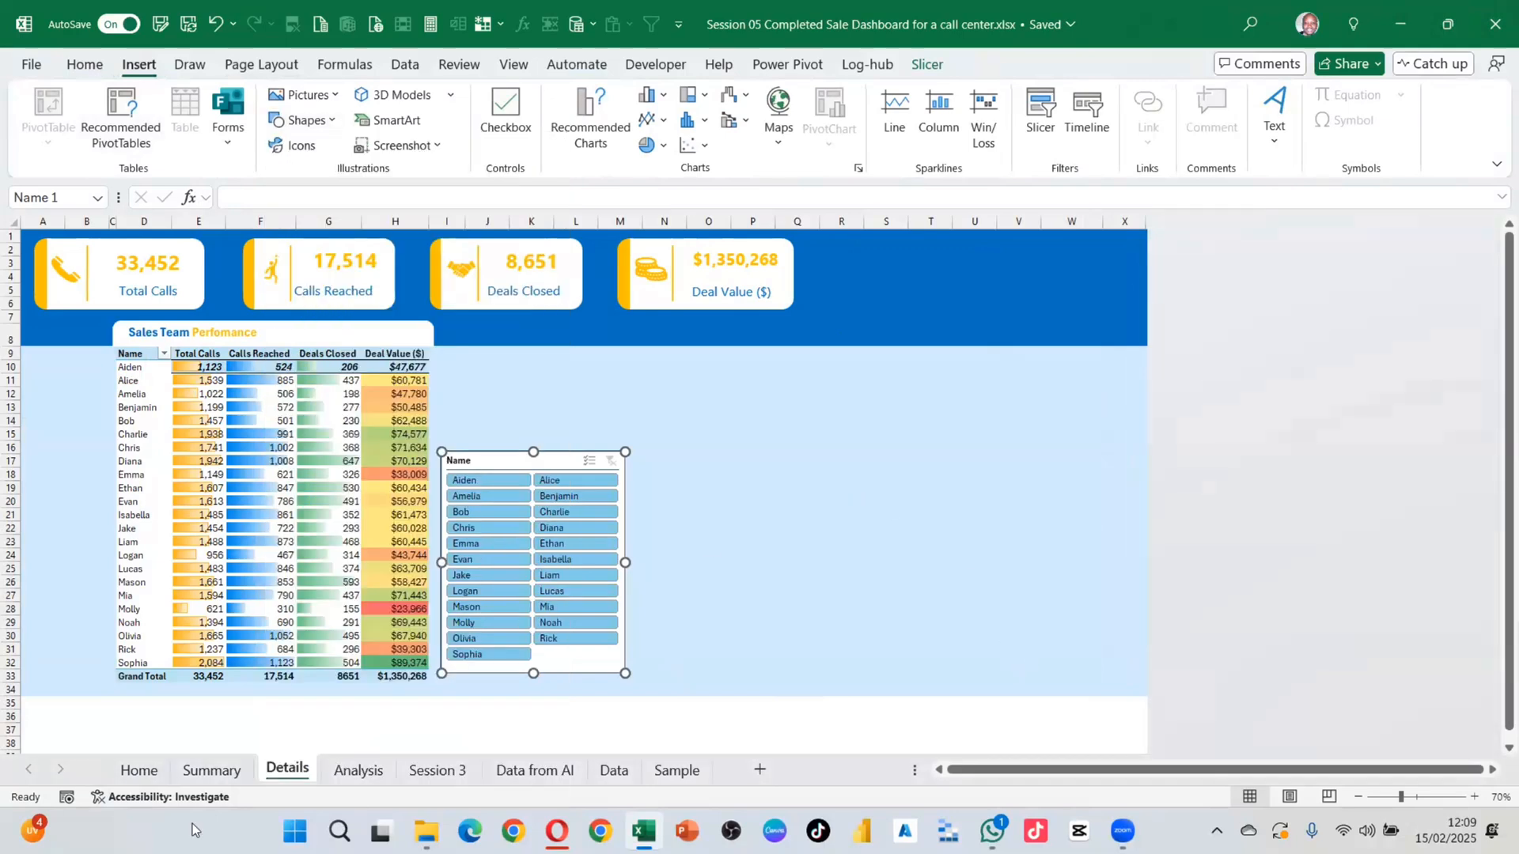
click(208, 771)
click(140, 769)
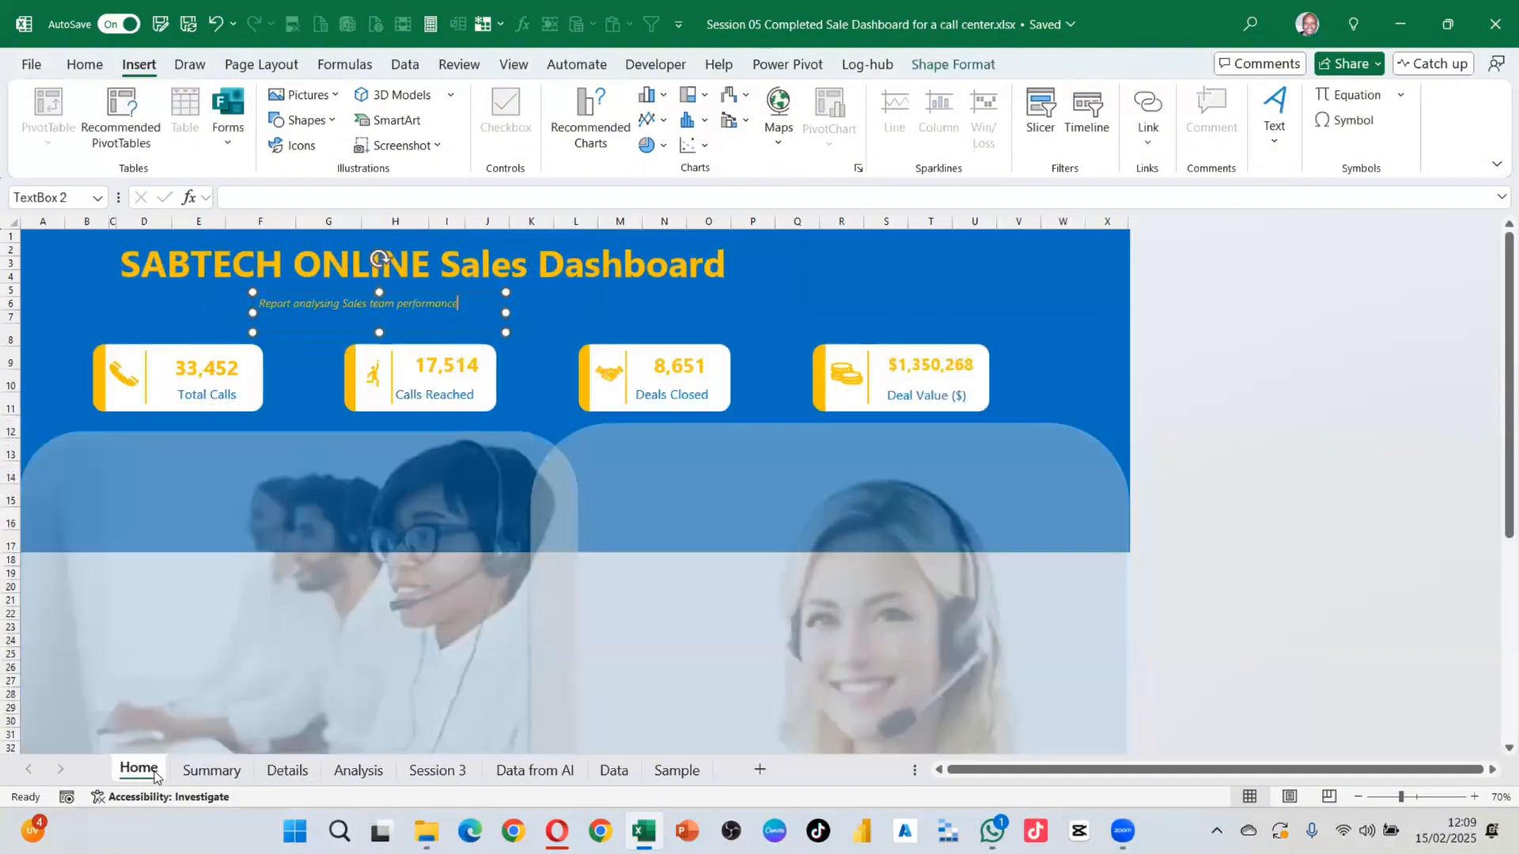
click(756, 303)
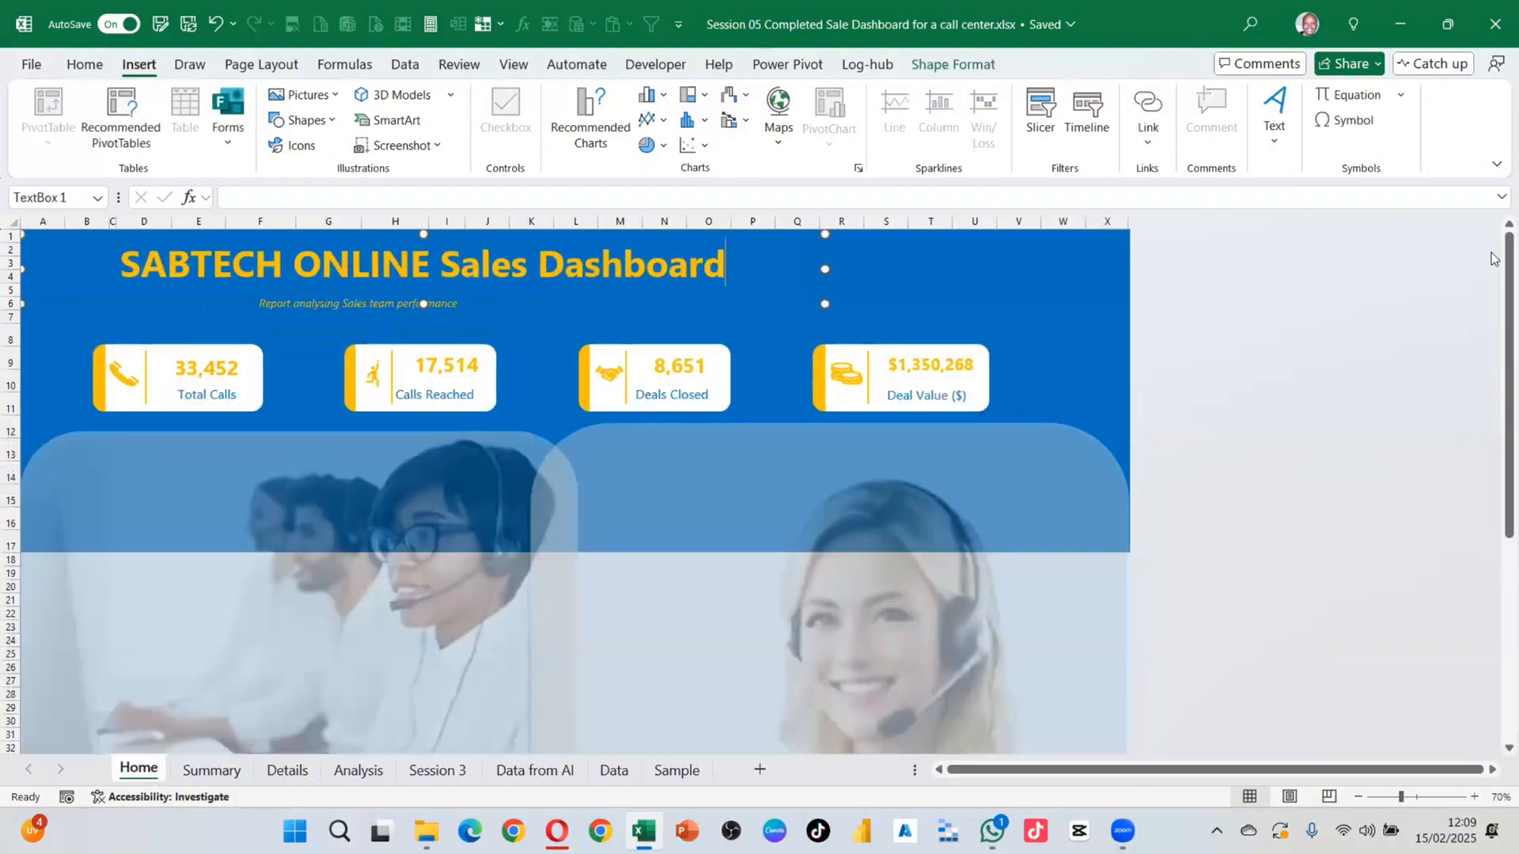
click(288, 769)
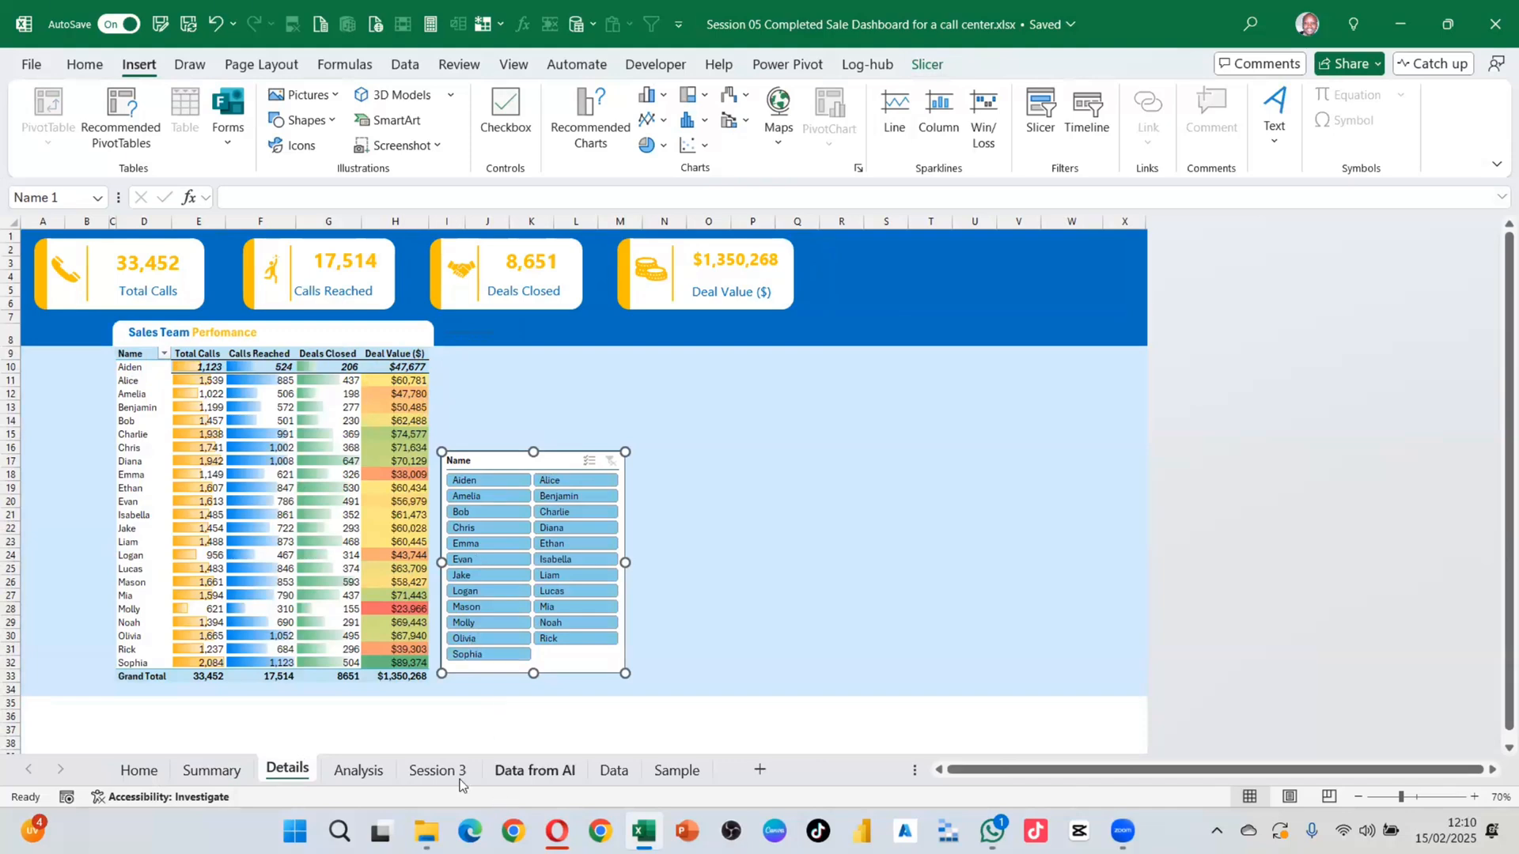
Step: Scroll the Data sheet's raw call records, compare with Home and Details, then show Summary
click(614, 771)
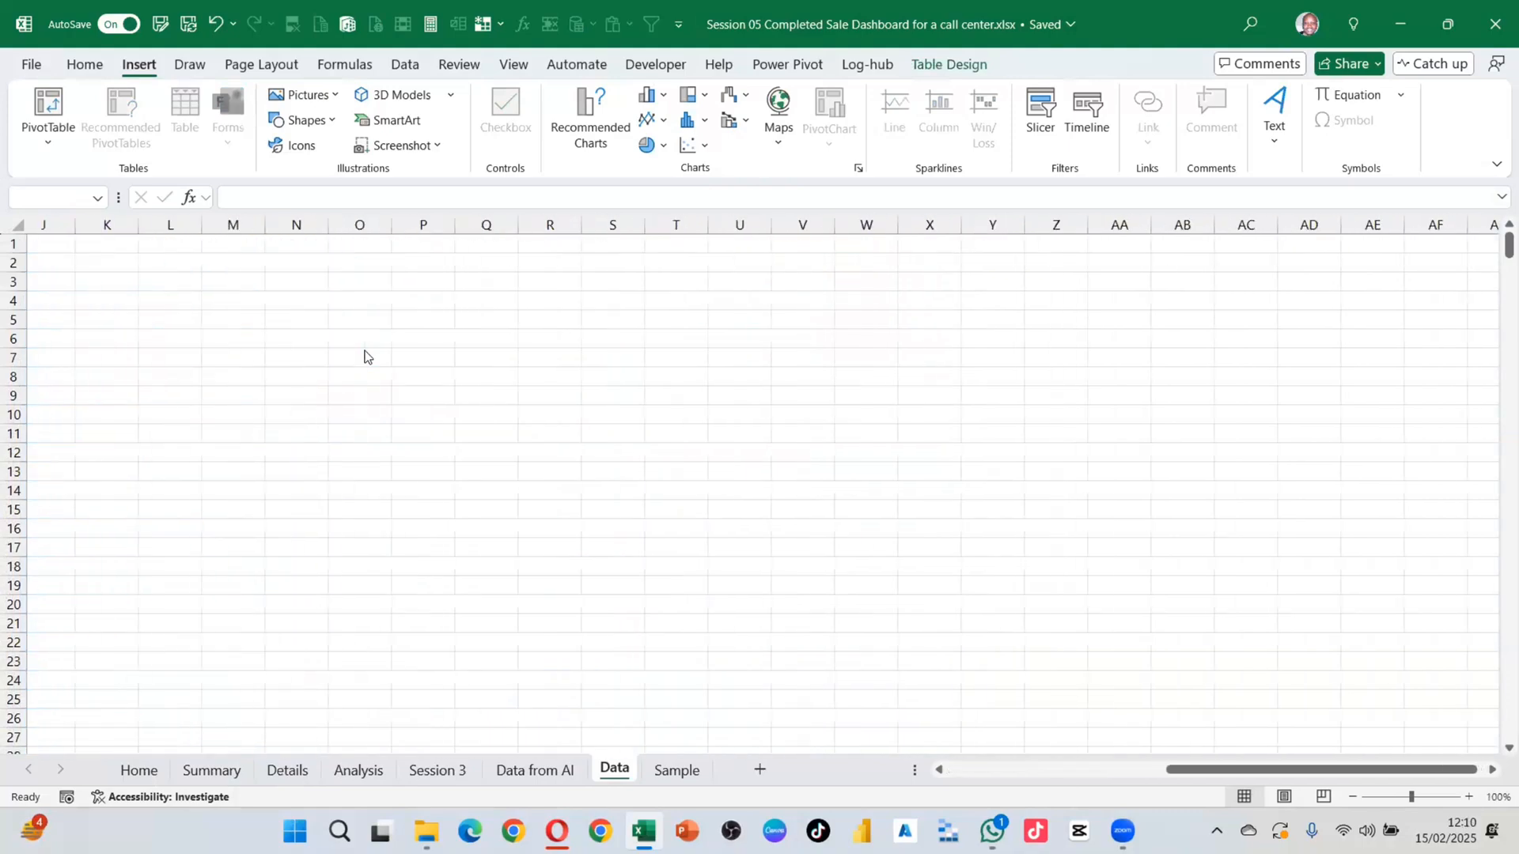
scroll(411, 358, down, 7)
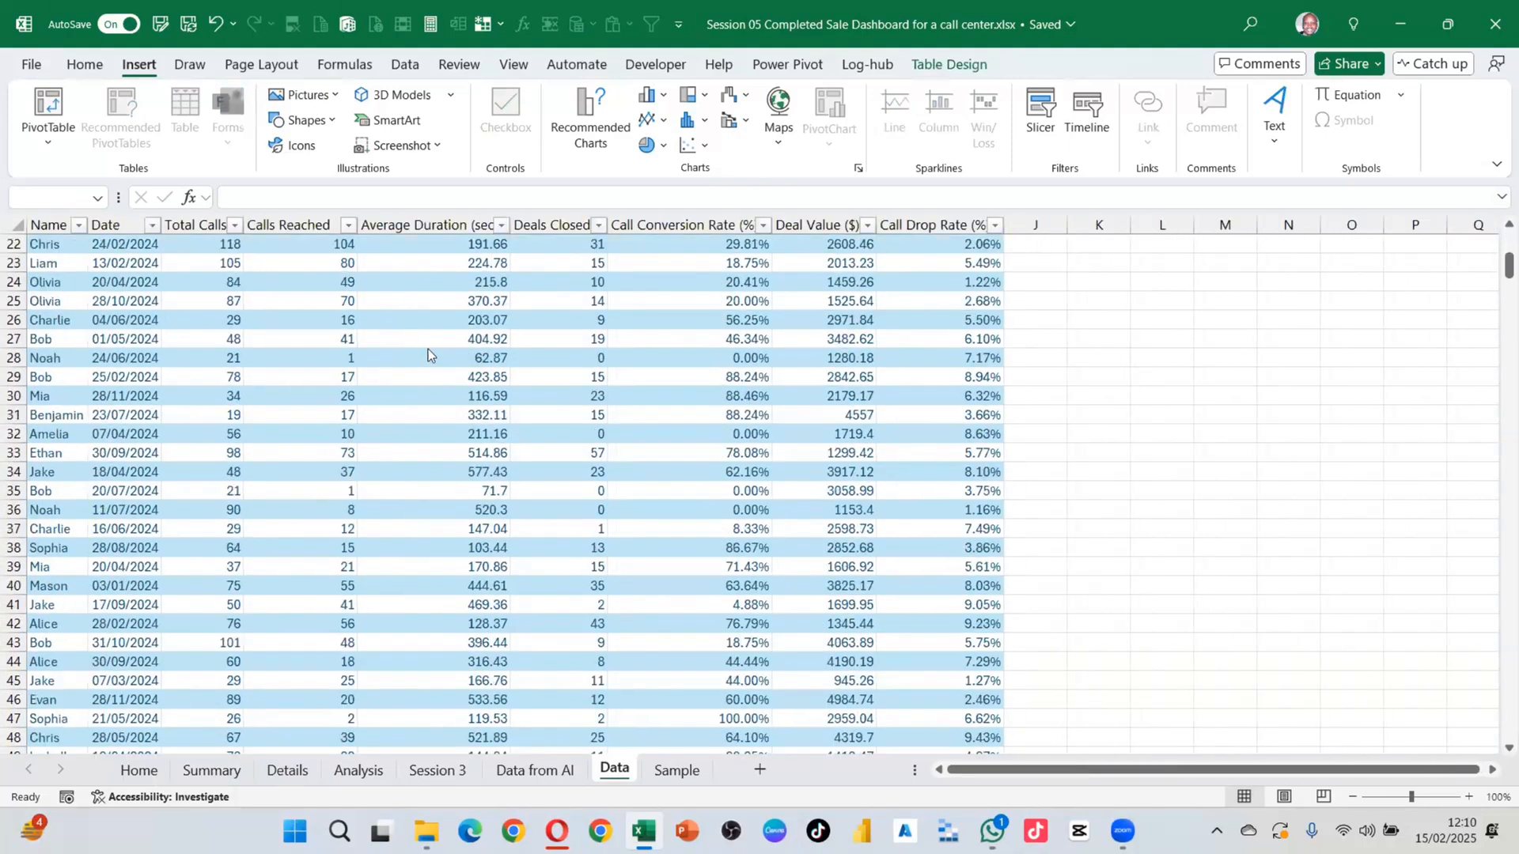
scroll(429, 349, up, 7)
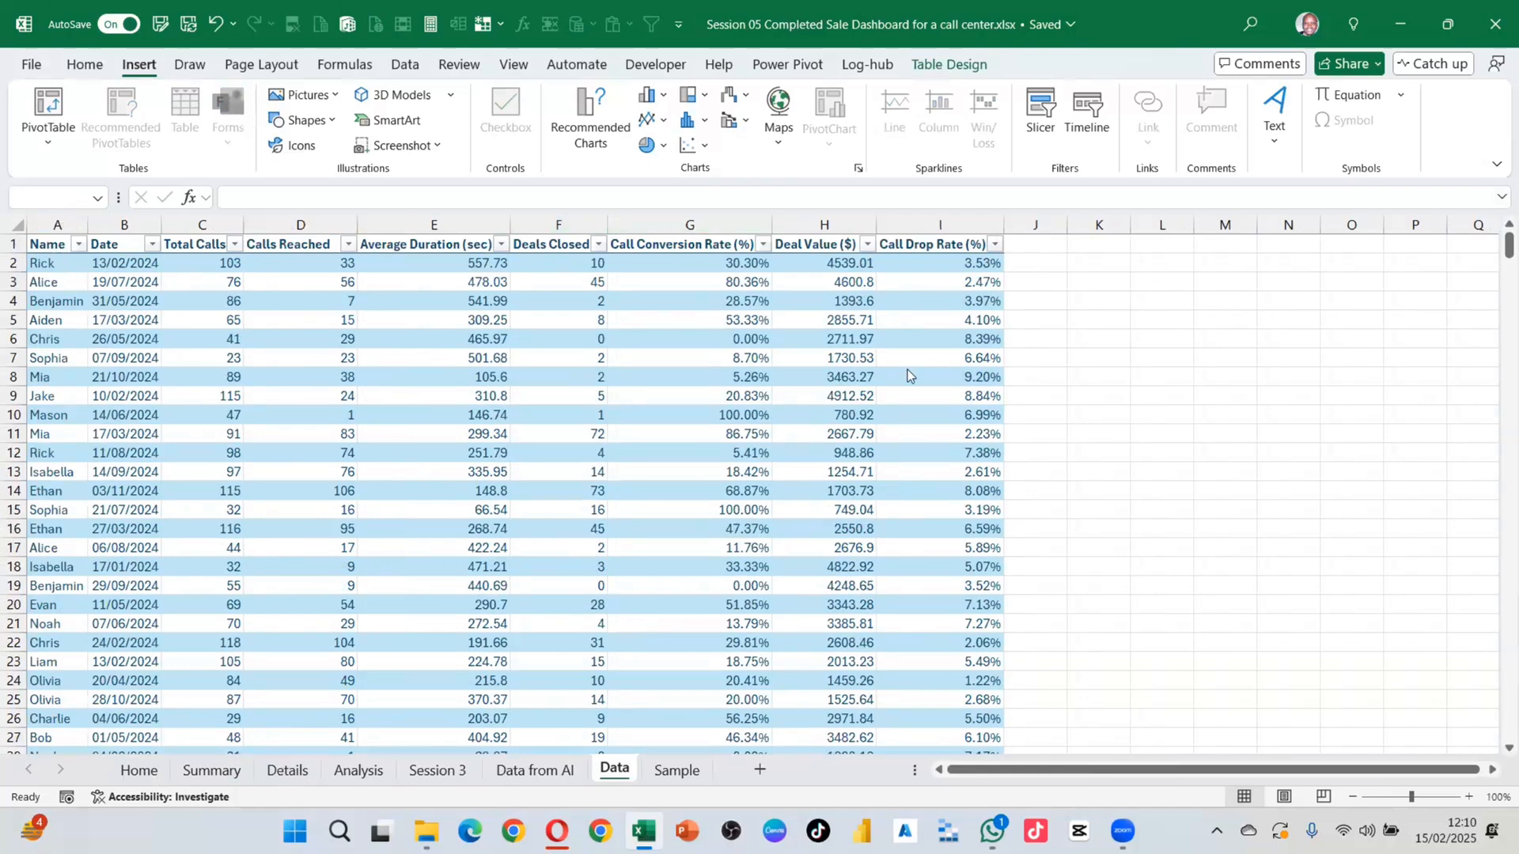
click(139, 769)
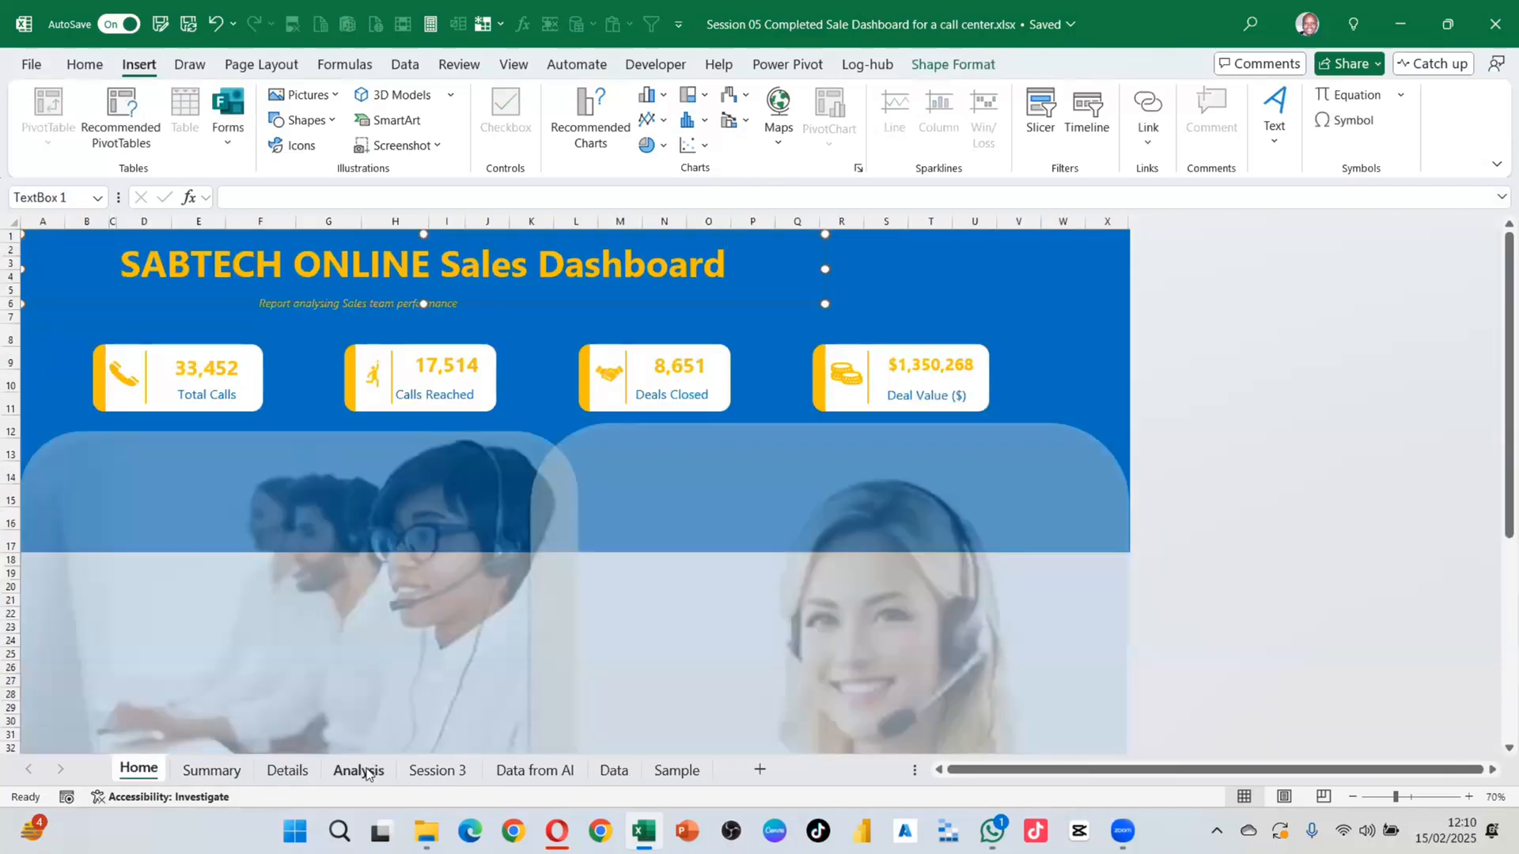
click(614, 769)
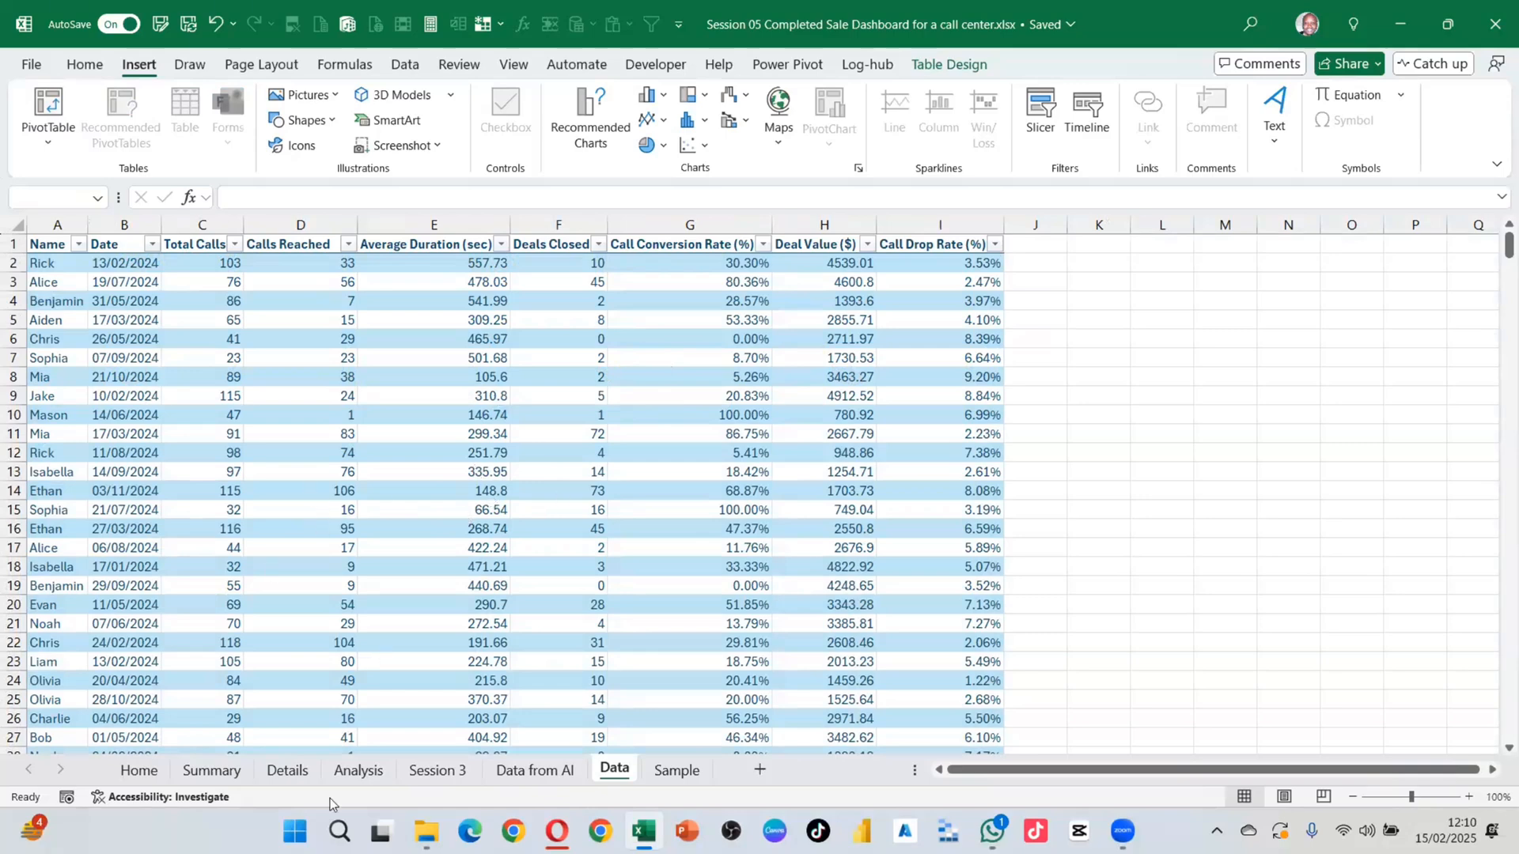
click(139, 770)
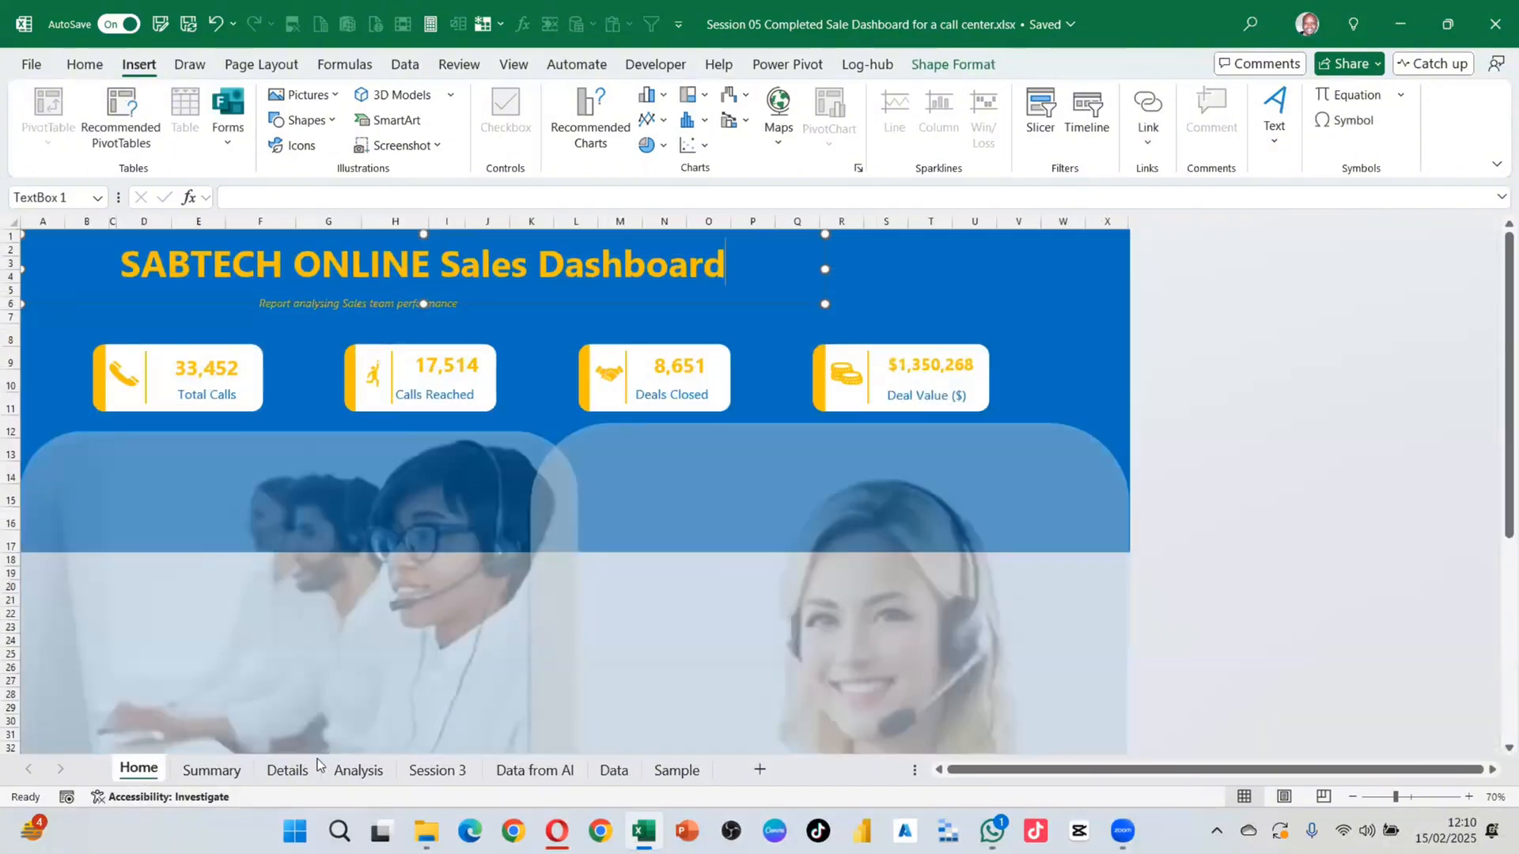
click(287, 770)
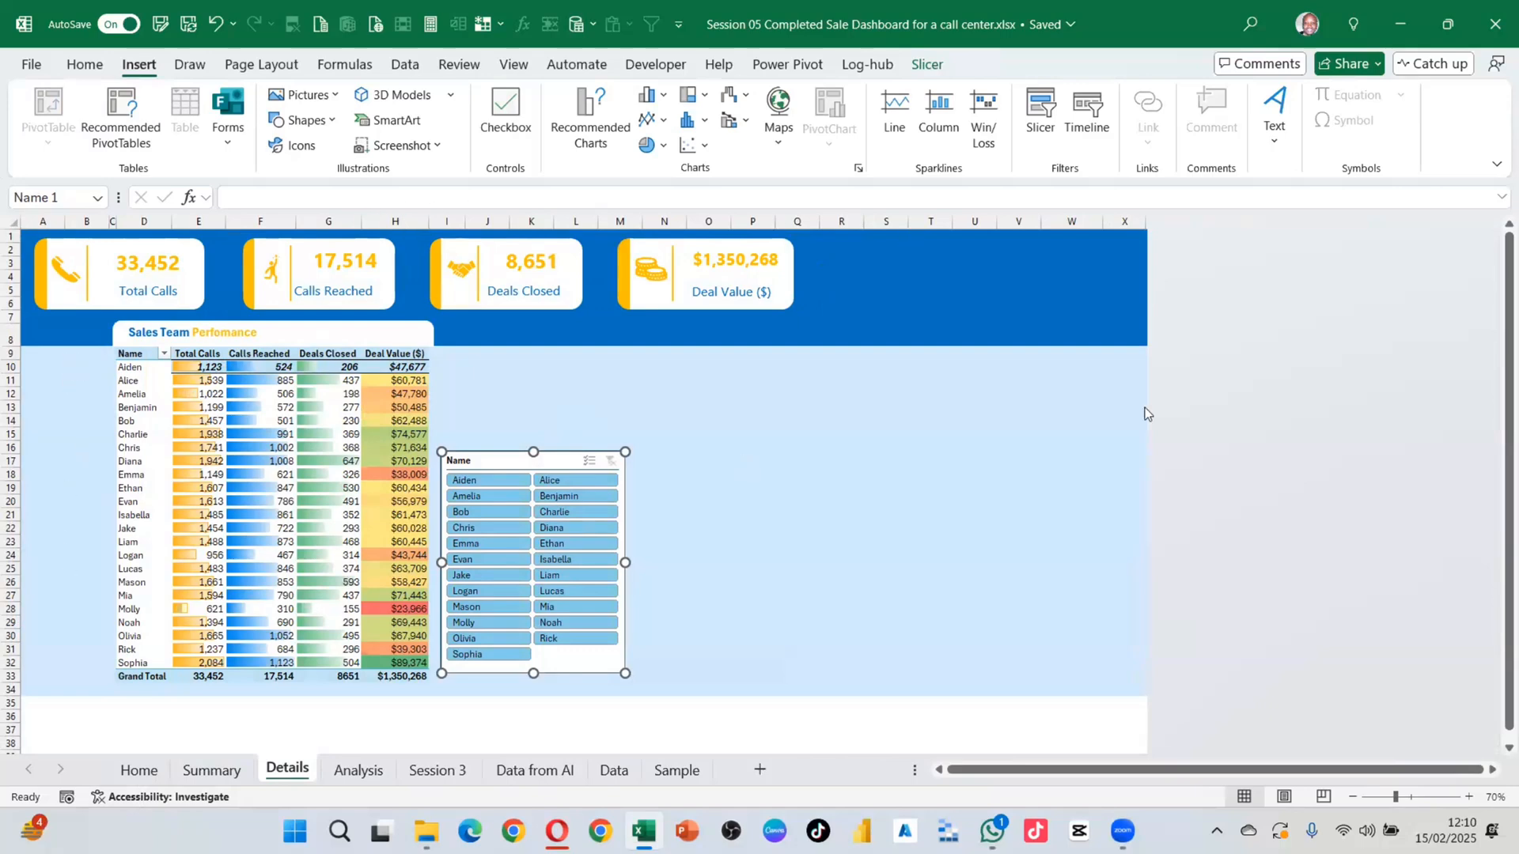
click(613, 770)
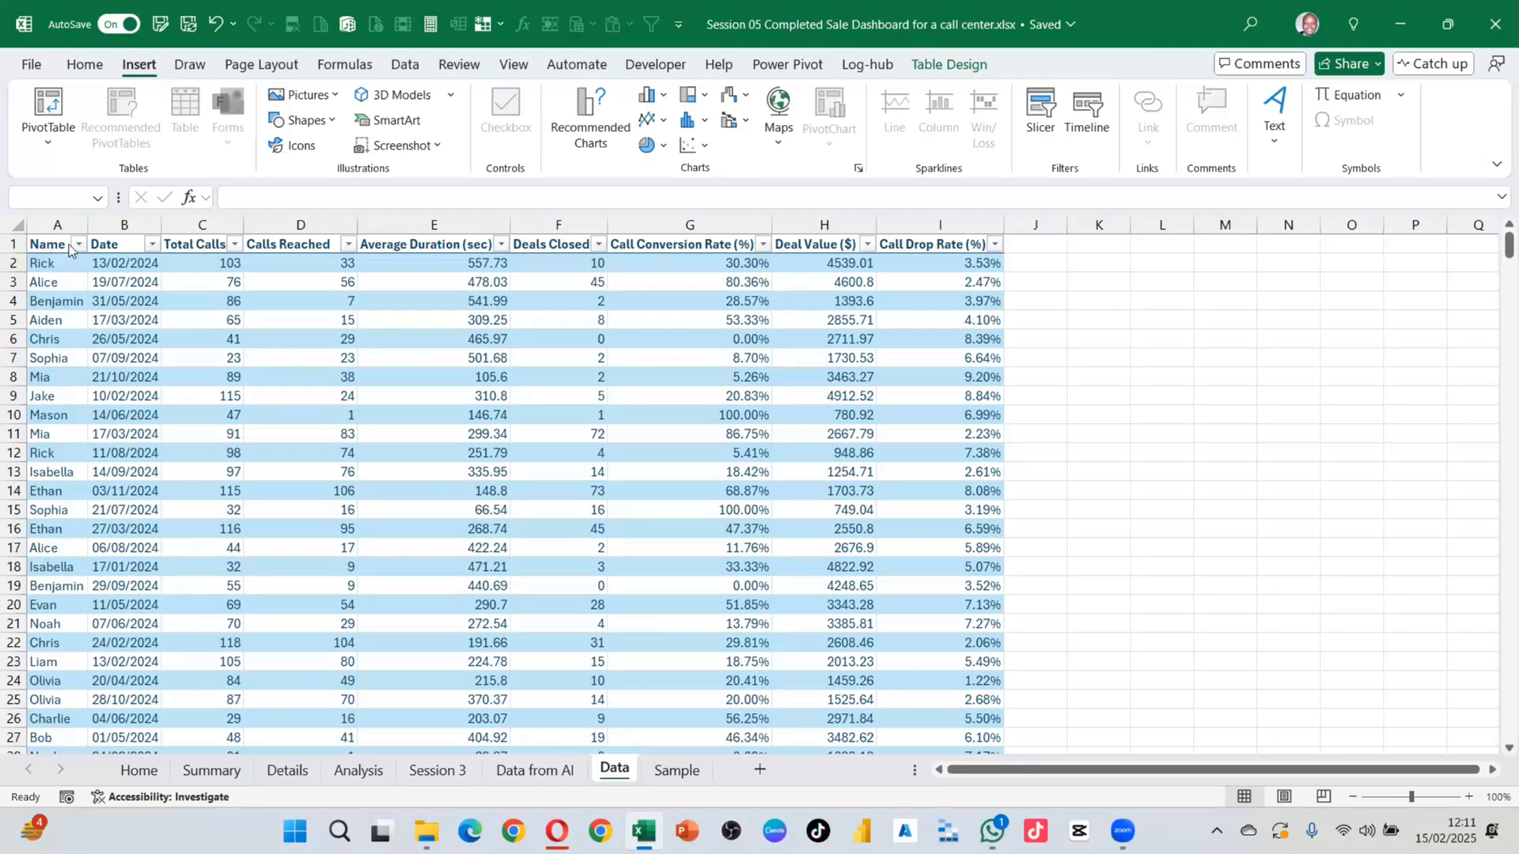
click(211, 770)
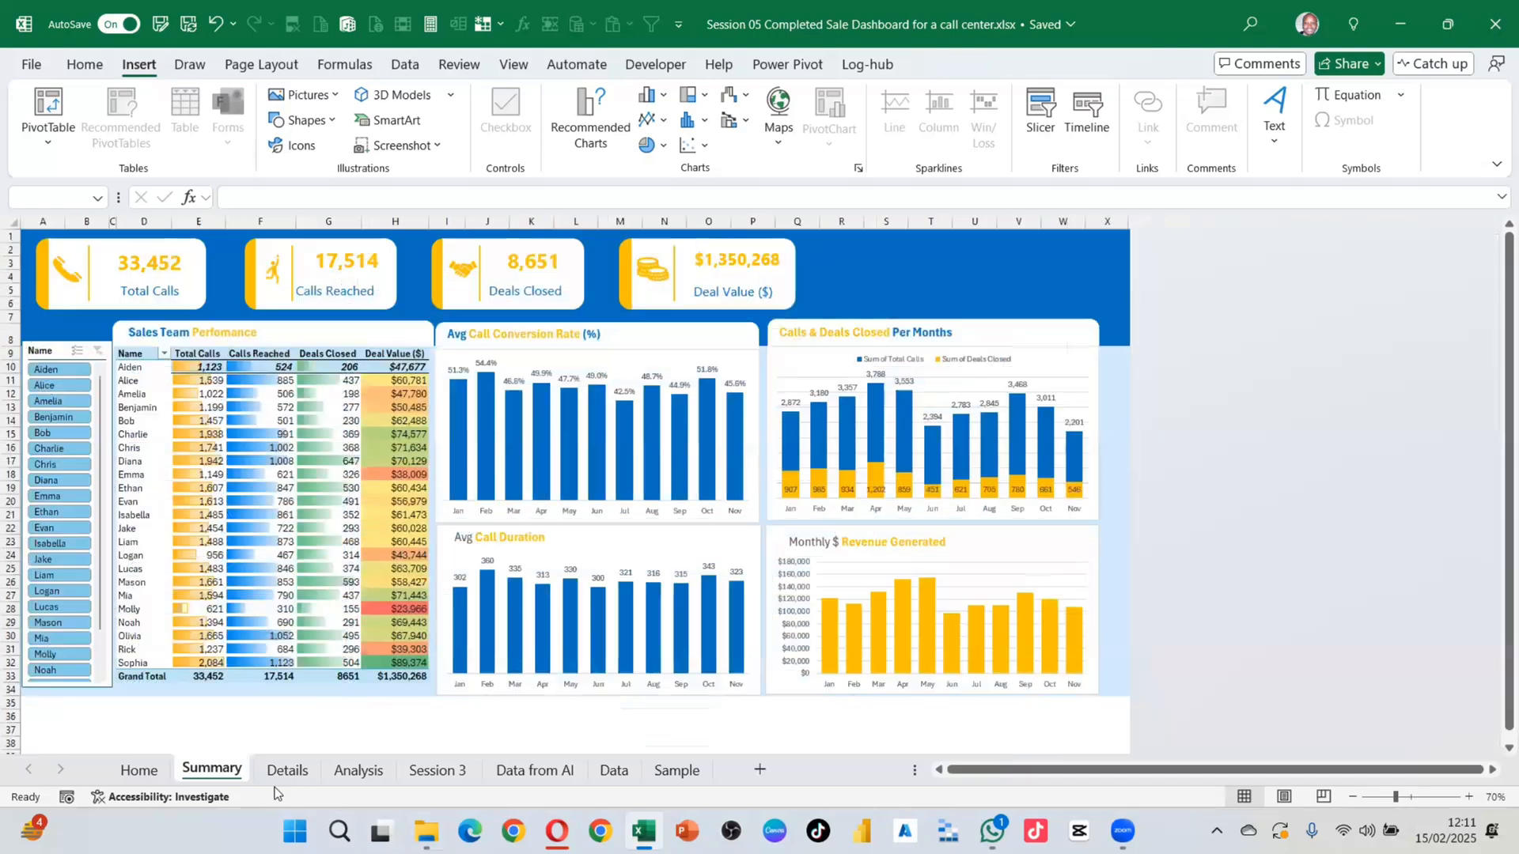
Step: Drag the Details sheet's Name slicer to the left side, over the start of the team table
click(287, 770)
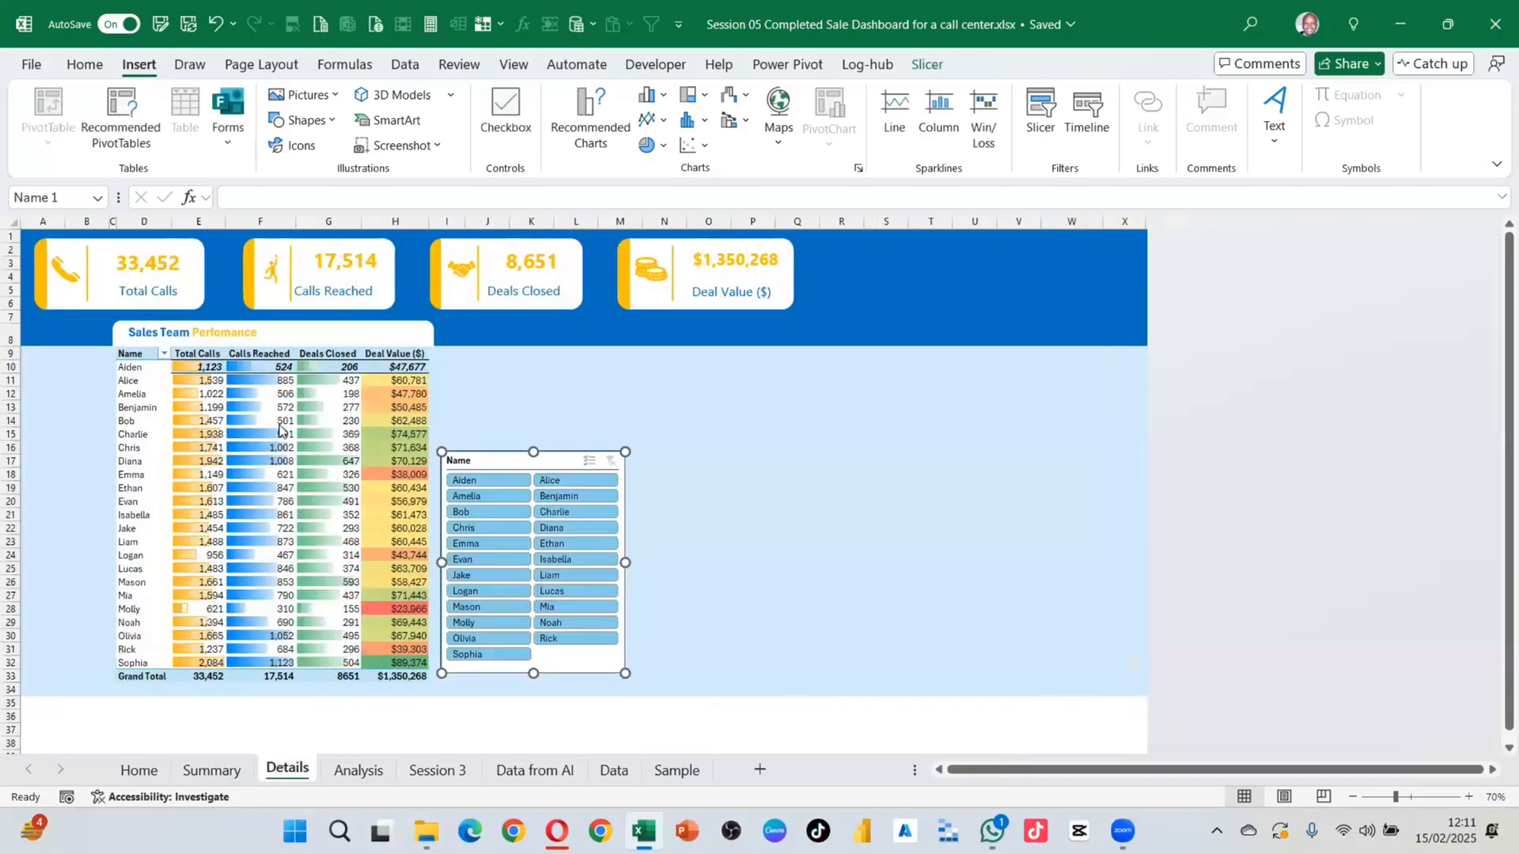
drag(482, 462, 651, 432)
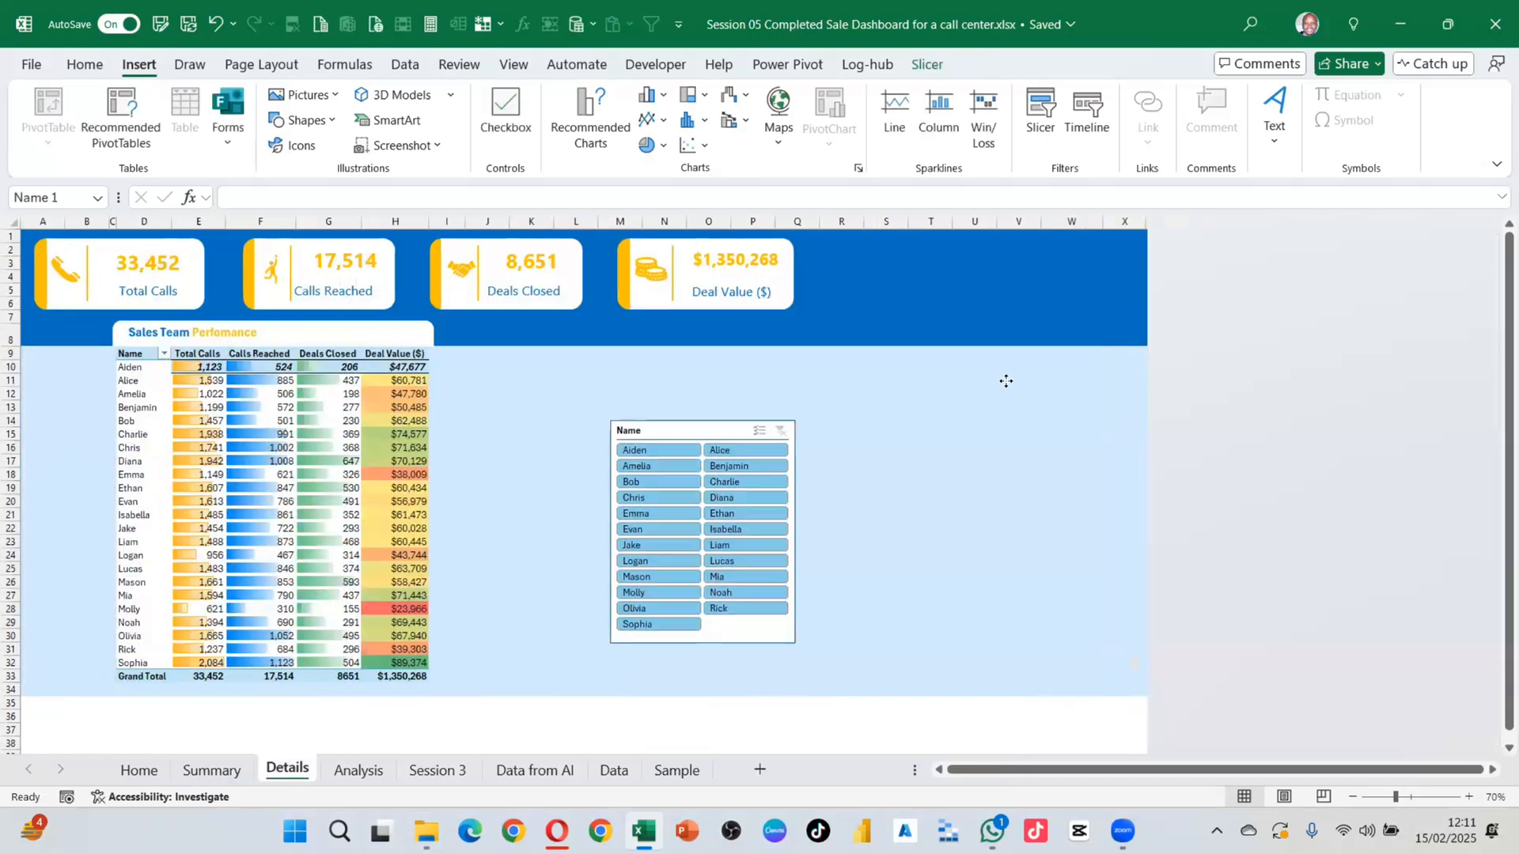
drag(1006, 381, 179, 400)
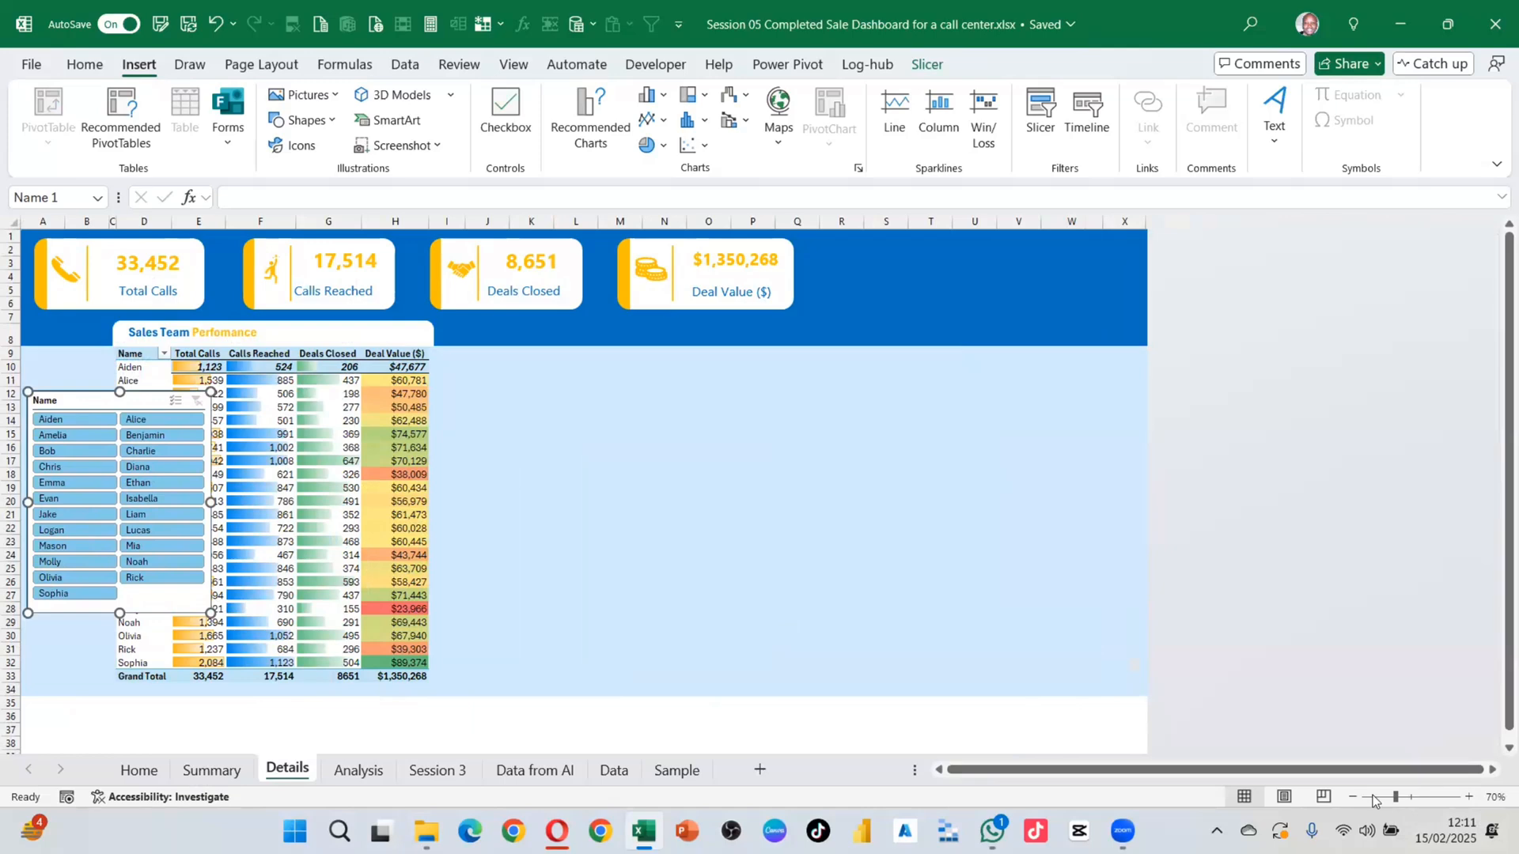
click(138, 769)
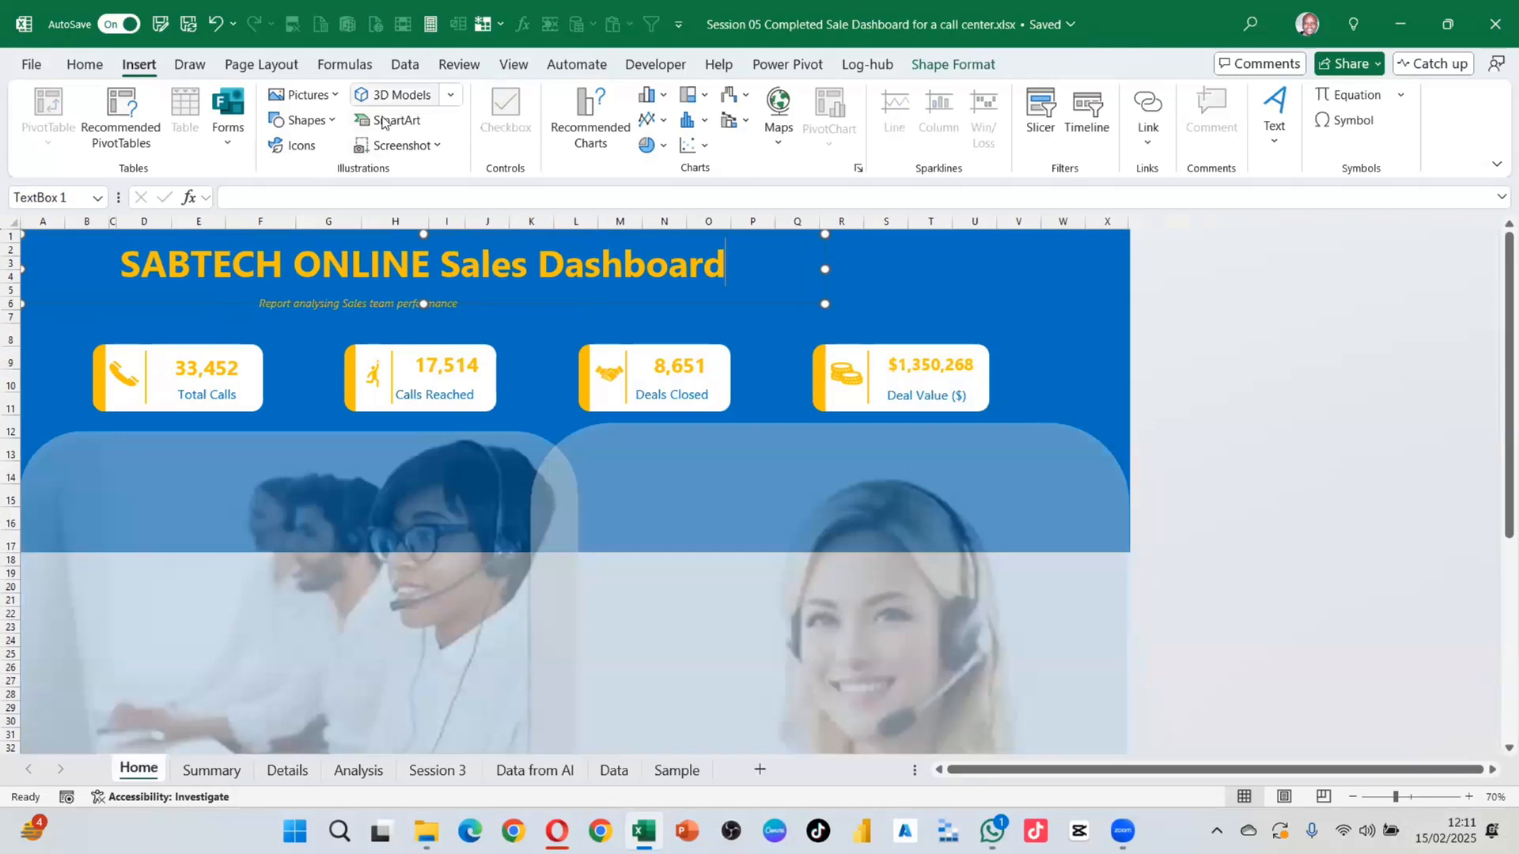
Step: Draw a single-corner rounded rectangle, 1.12 cm by 3.21 cm, beside the dashboard title
click(321, 122)
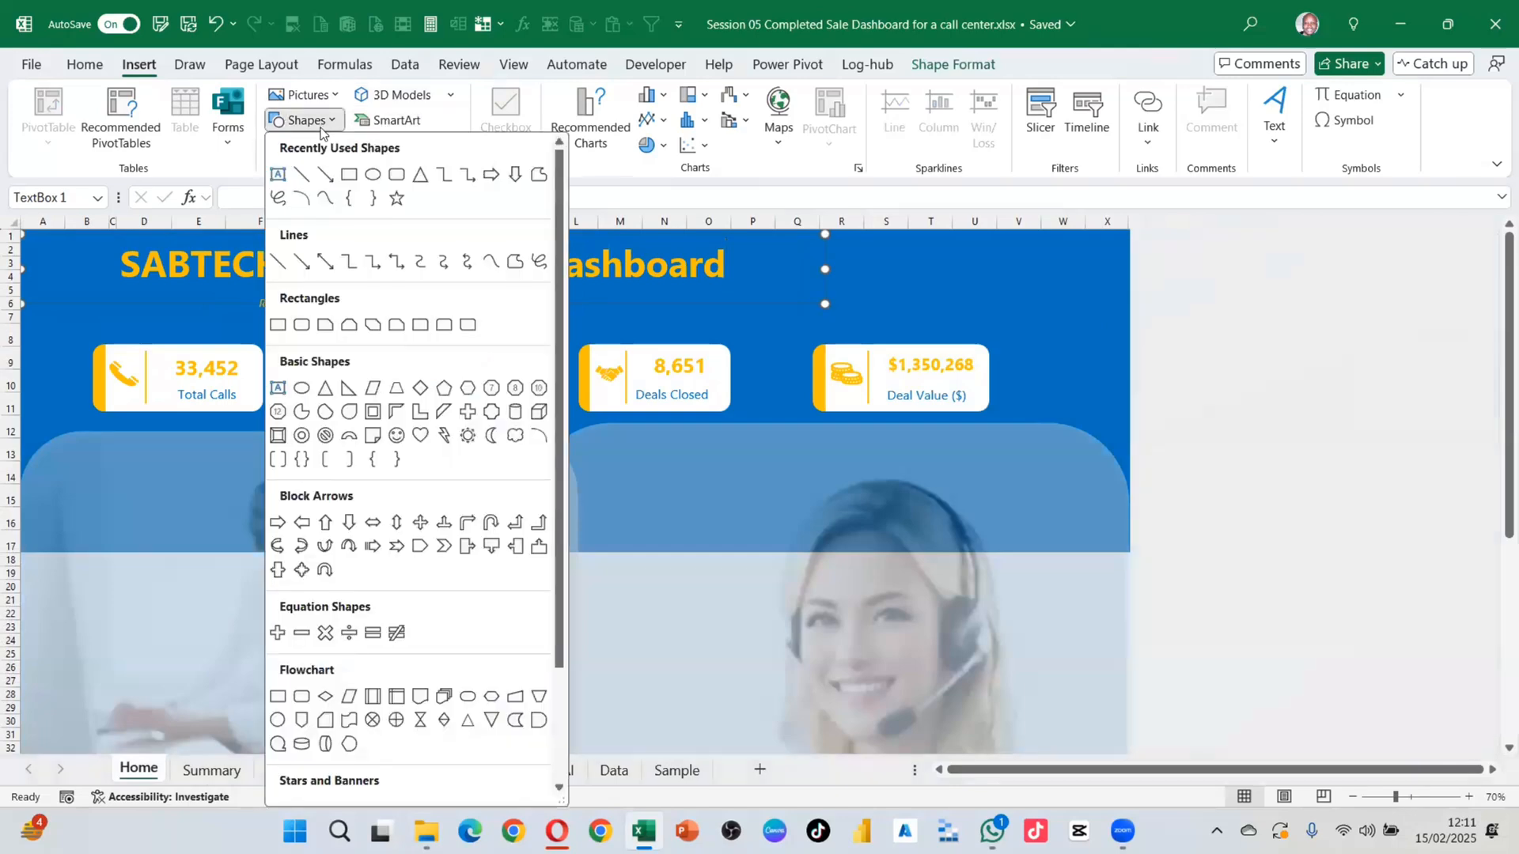
click(420, 325)
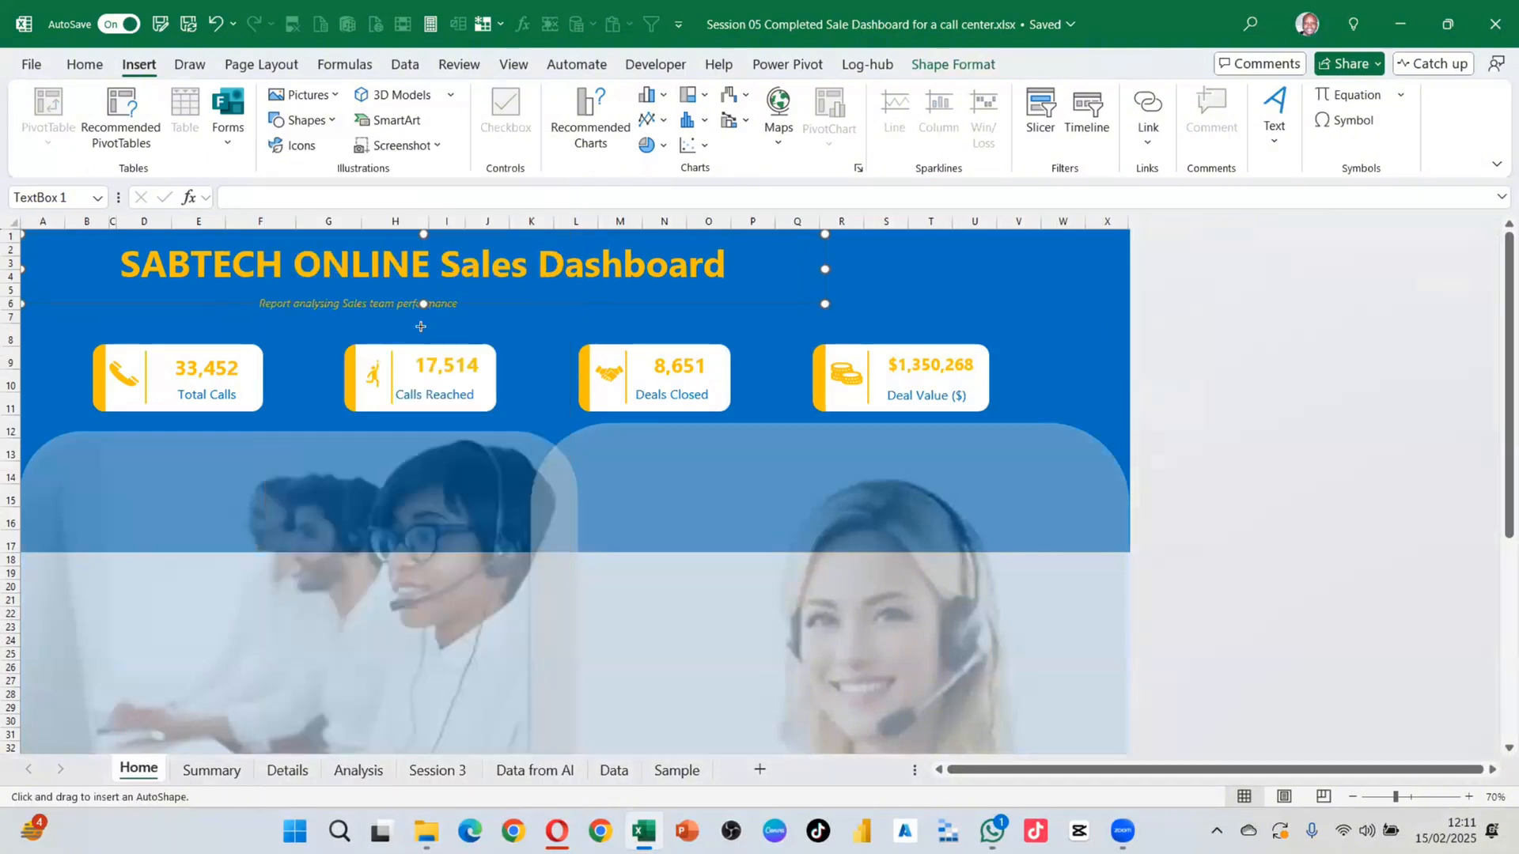
drag(846, 249, 932, 278)
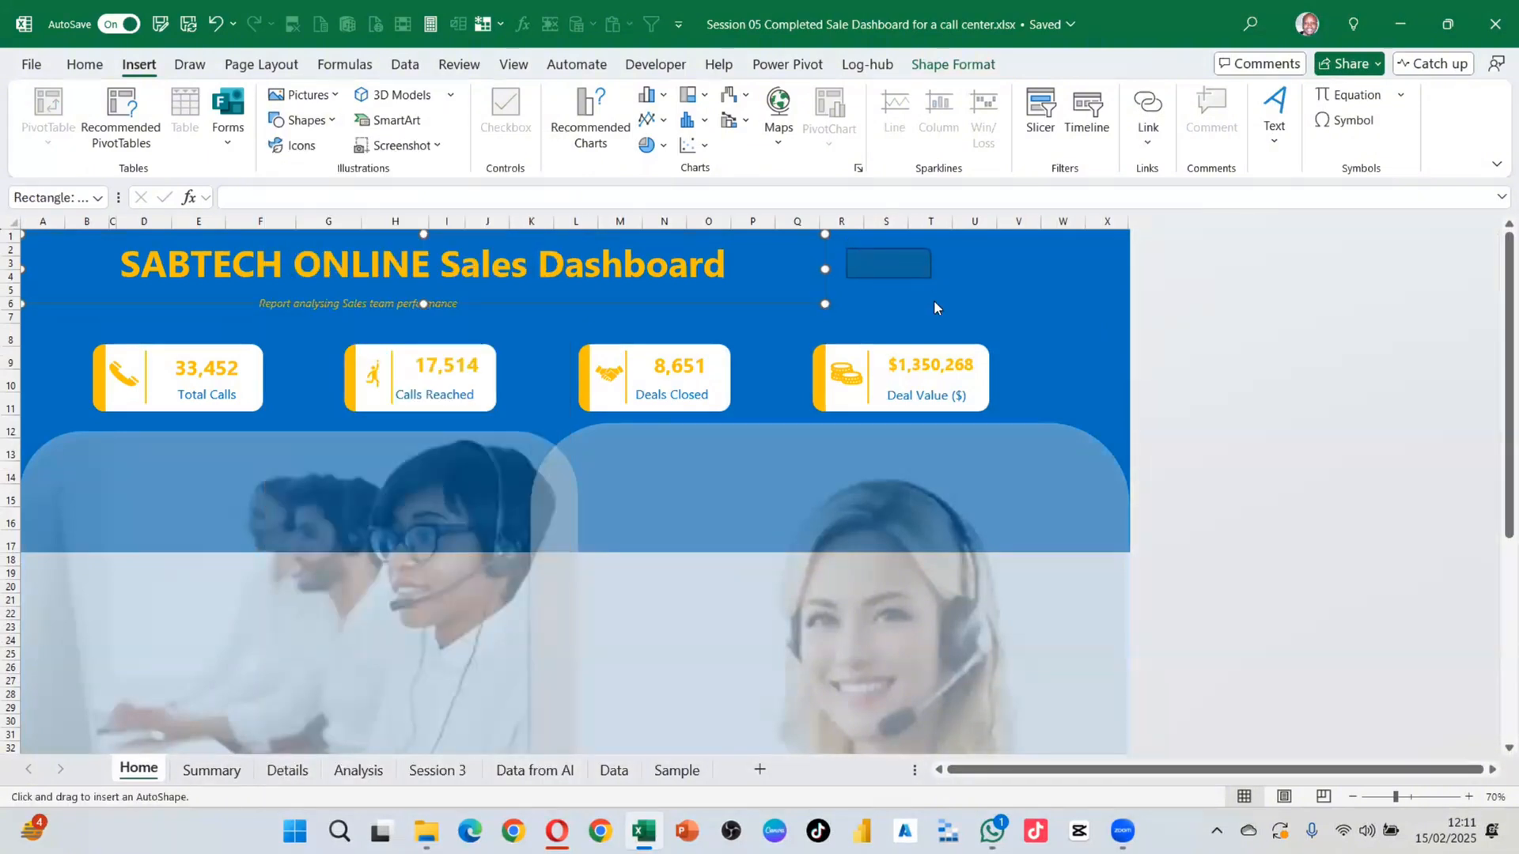
click(914, 247)
click(896, 274)
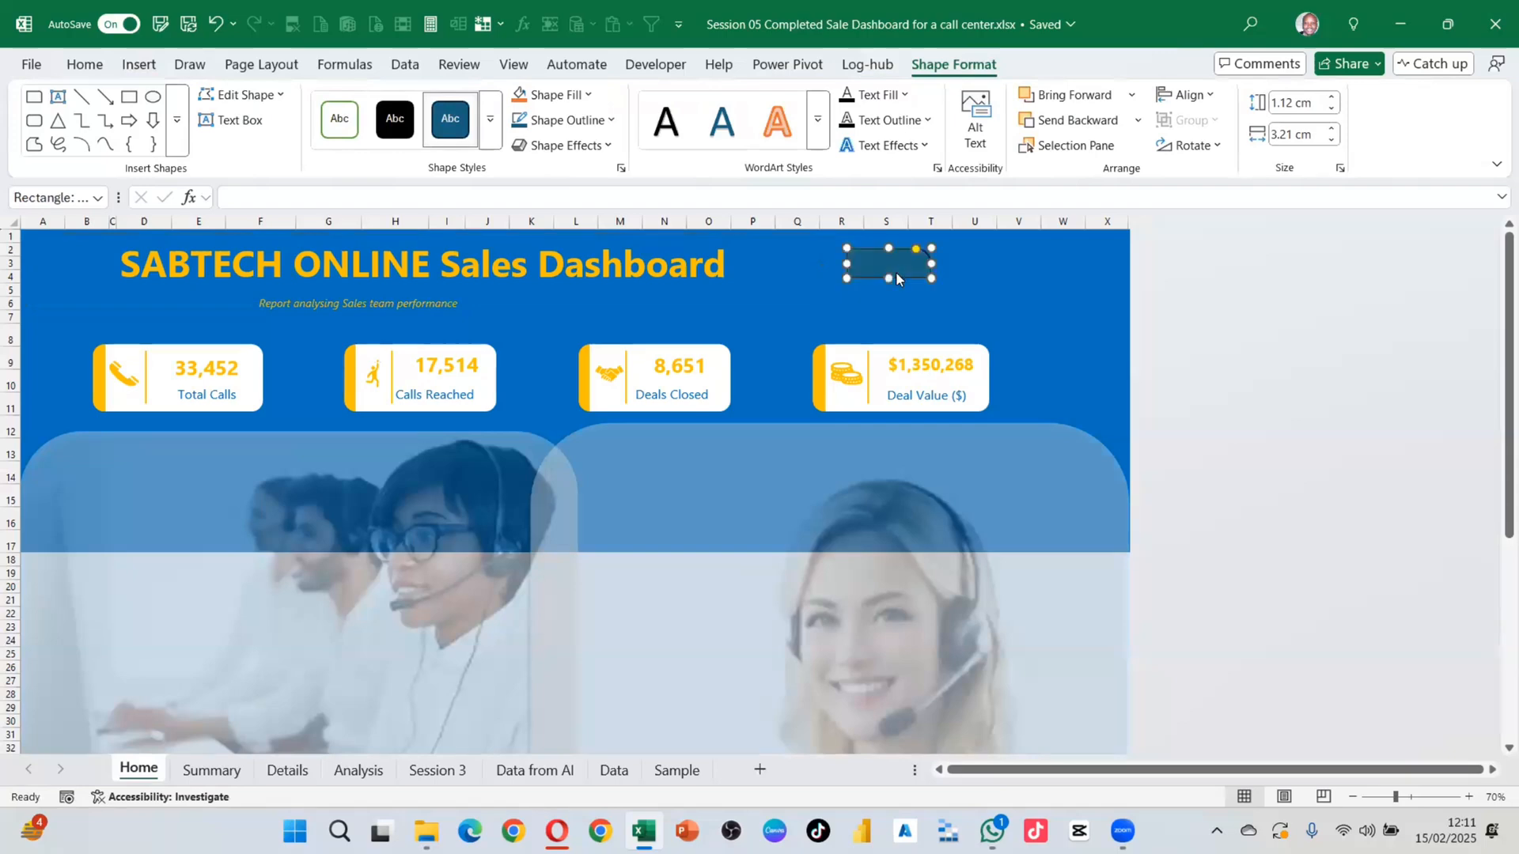
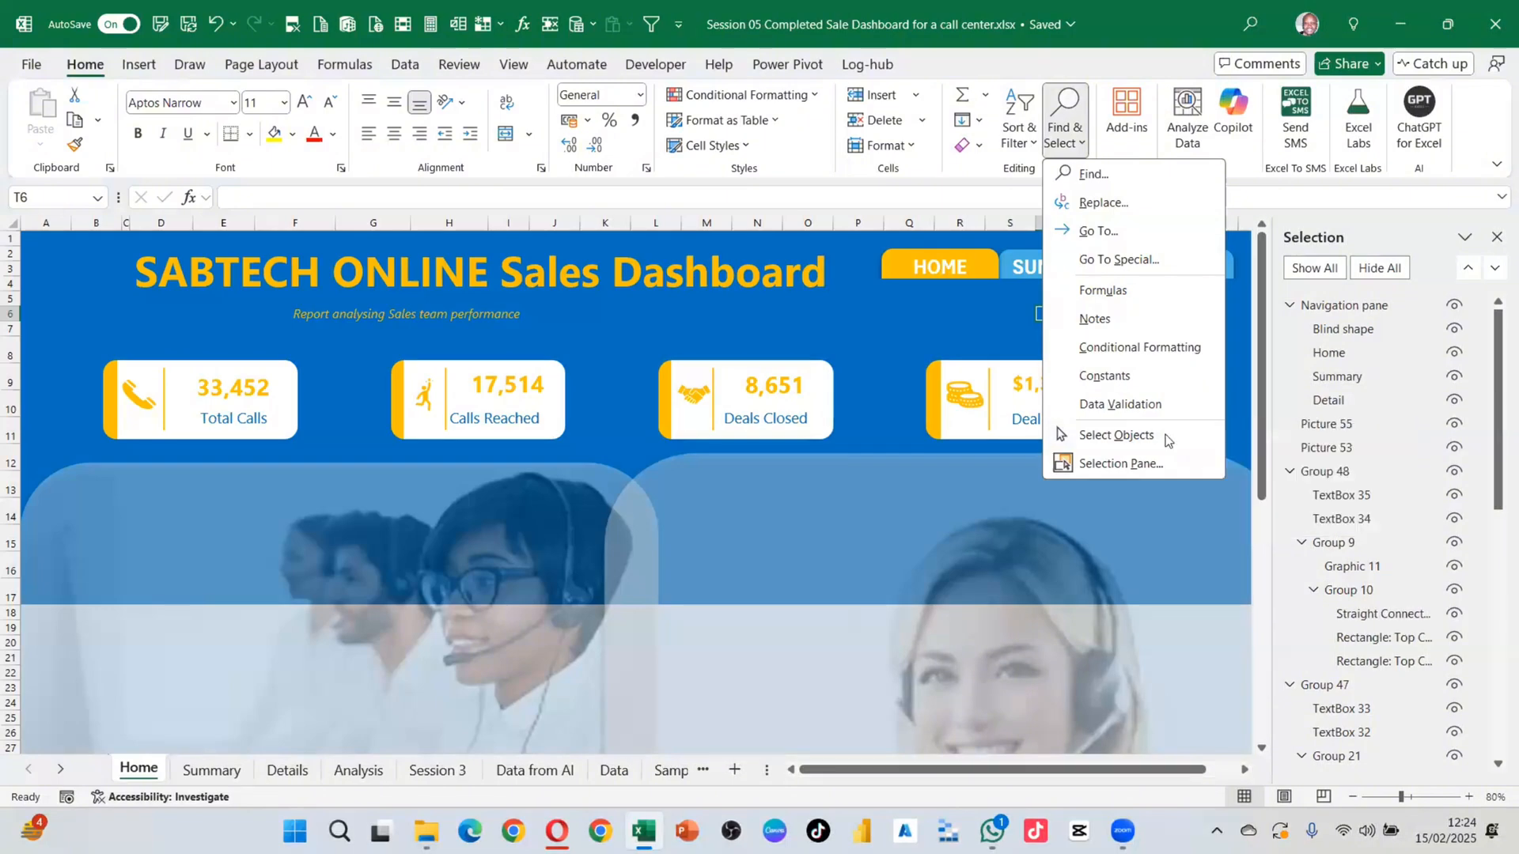
Step: Try selecting the navigation buttons group by clicking, then clear the selection on an empty cell
click(941, 315)
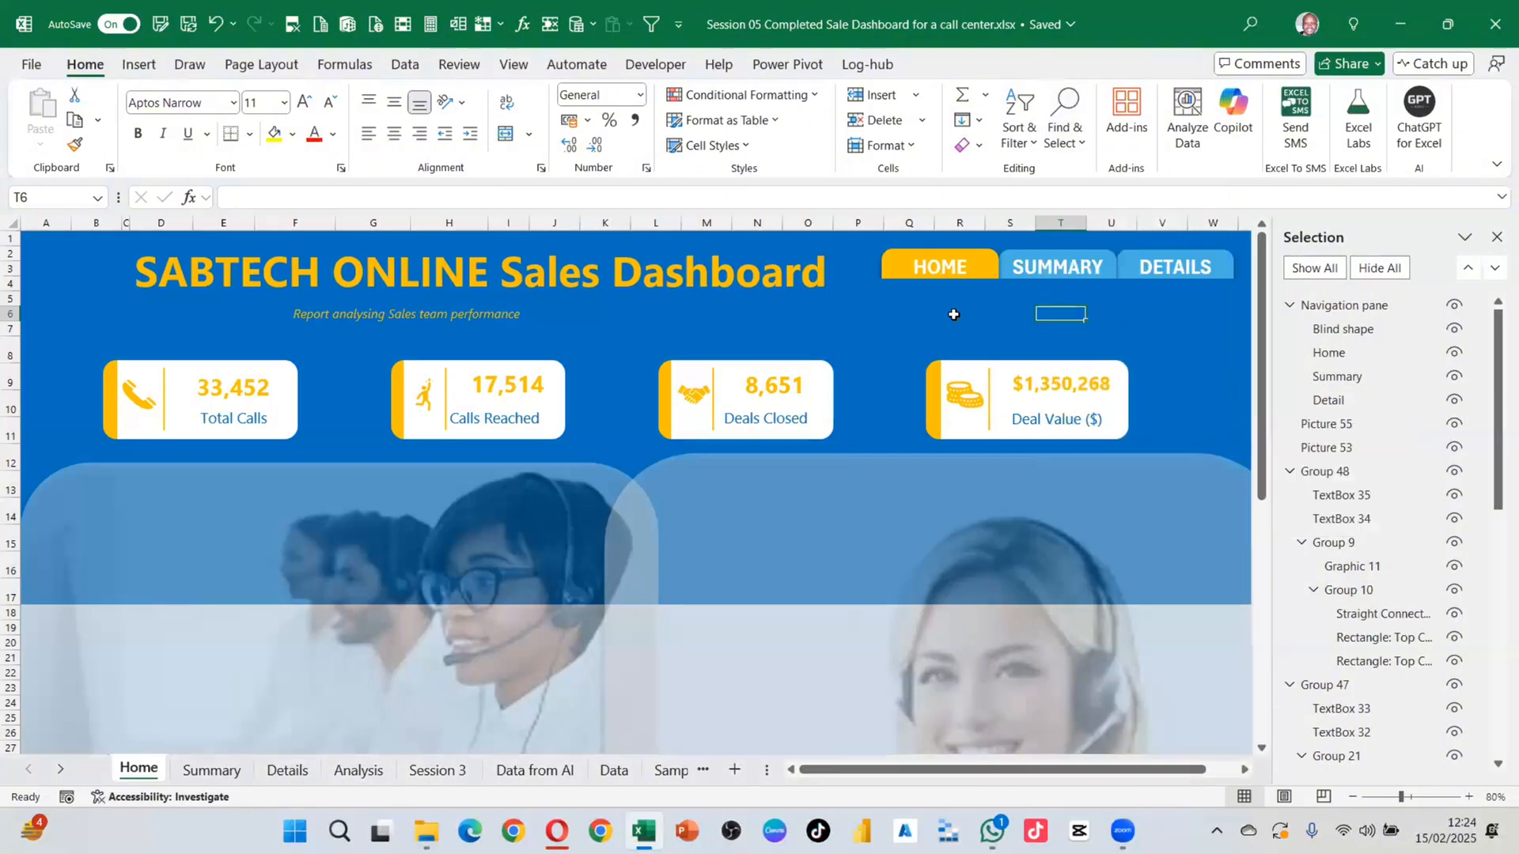
click(1110, 315)
click(1014, 301)
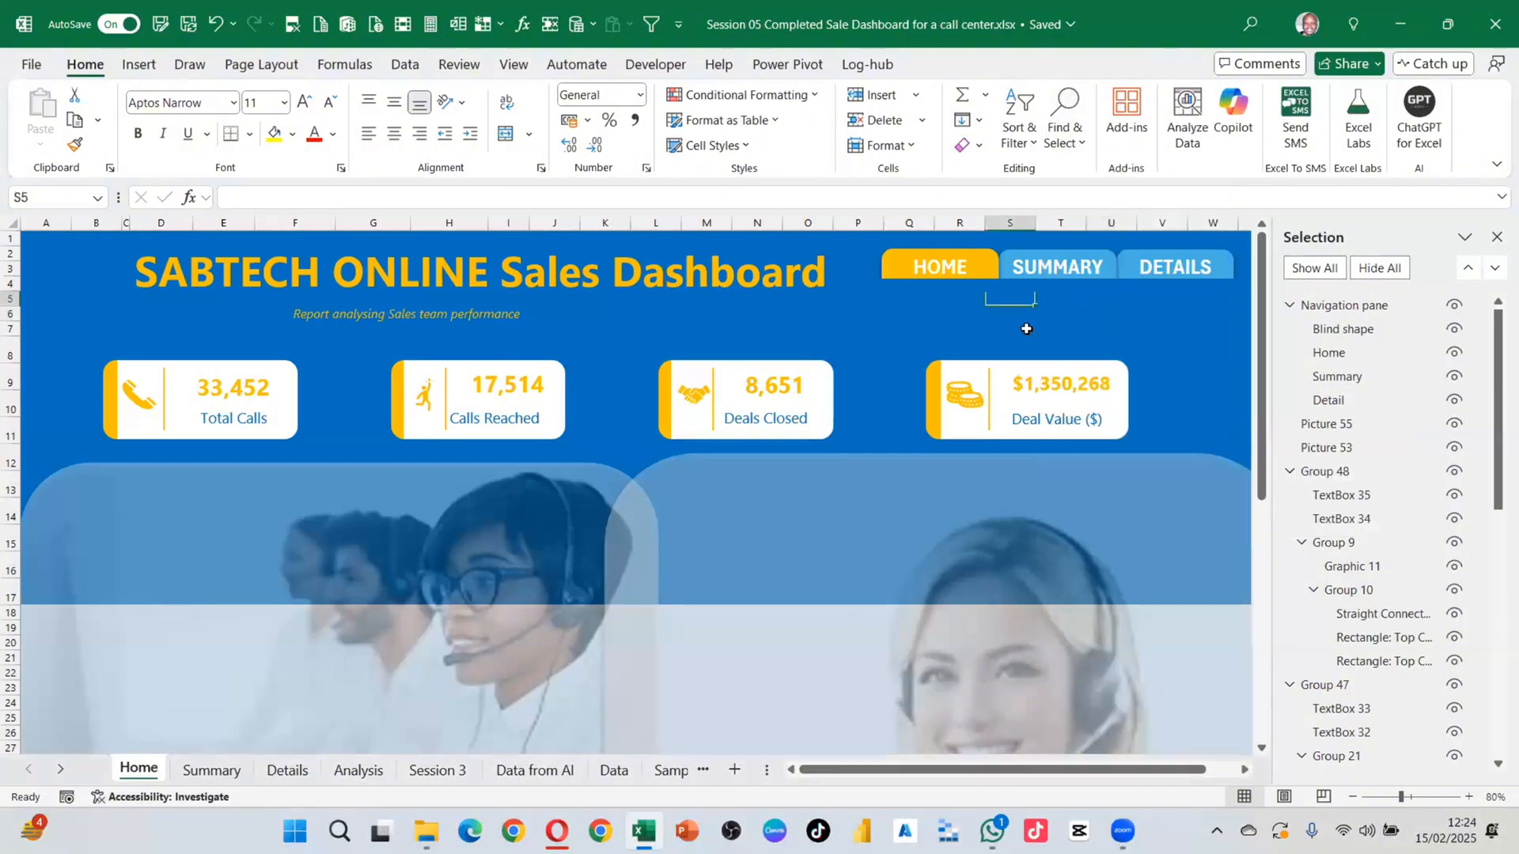
click(1094, 315)
click(1052, 293)
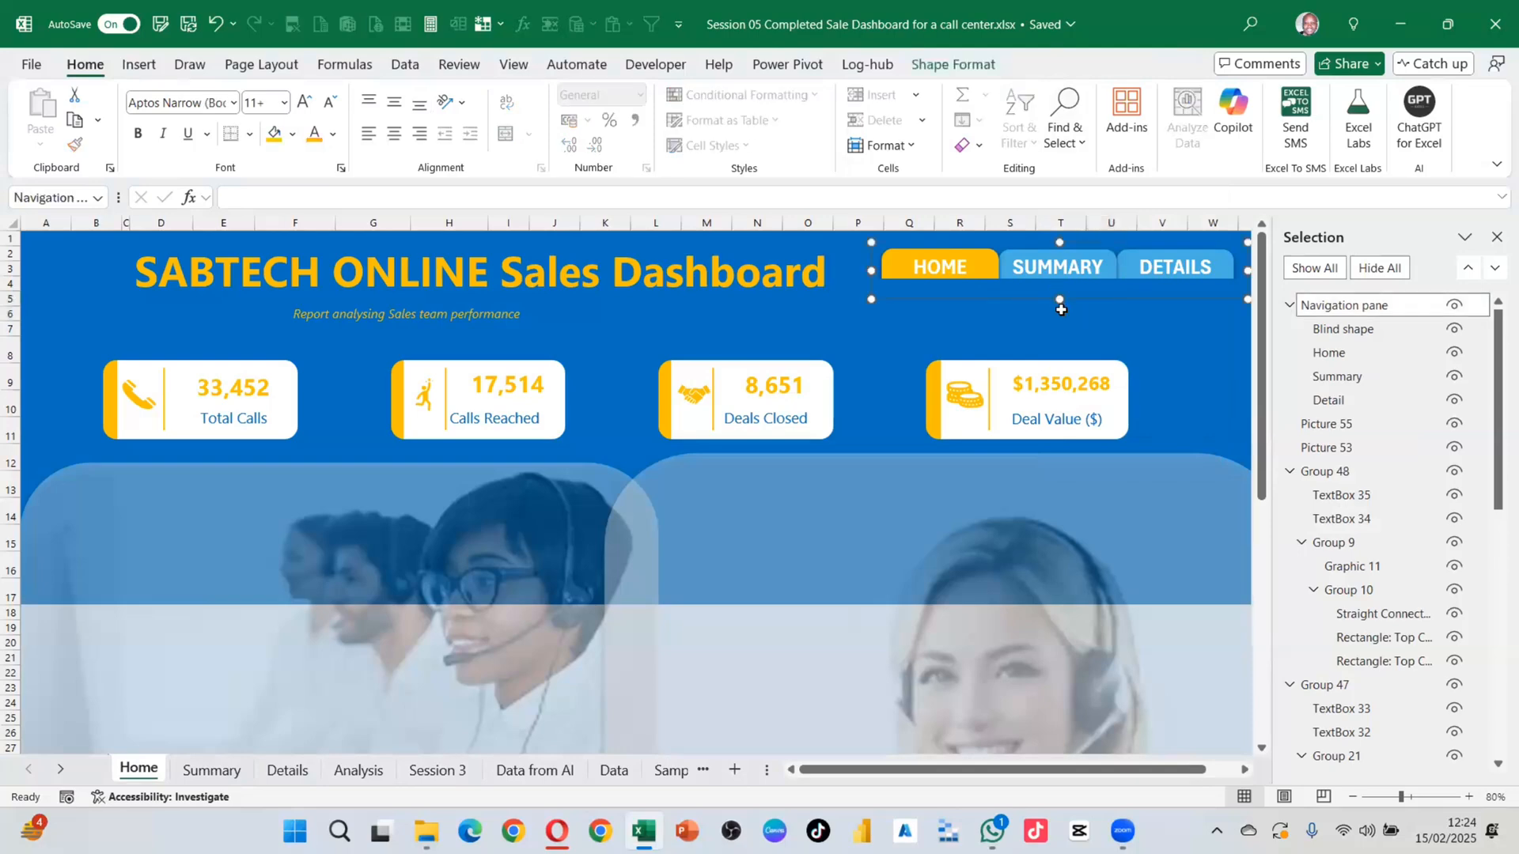
click(1064, 313)
key(Up)
key(Up)
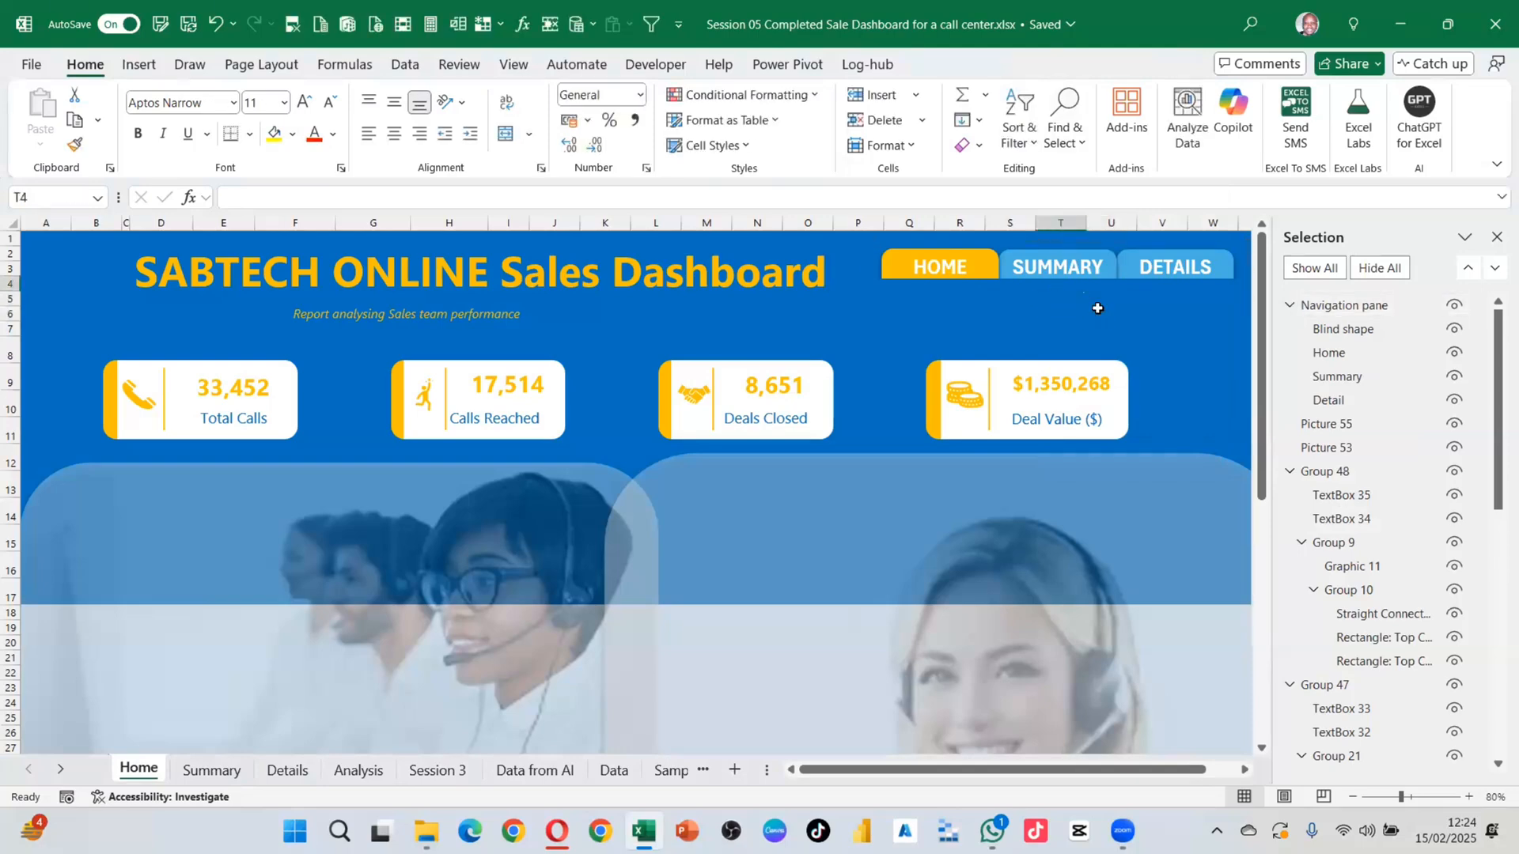
click(1117, 315)
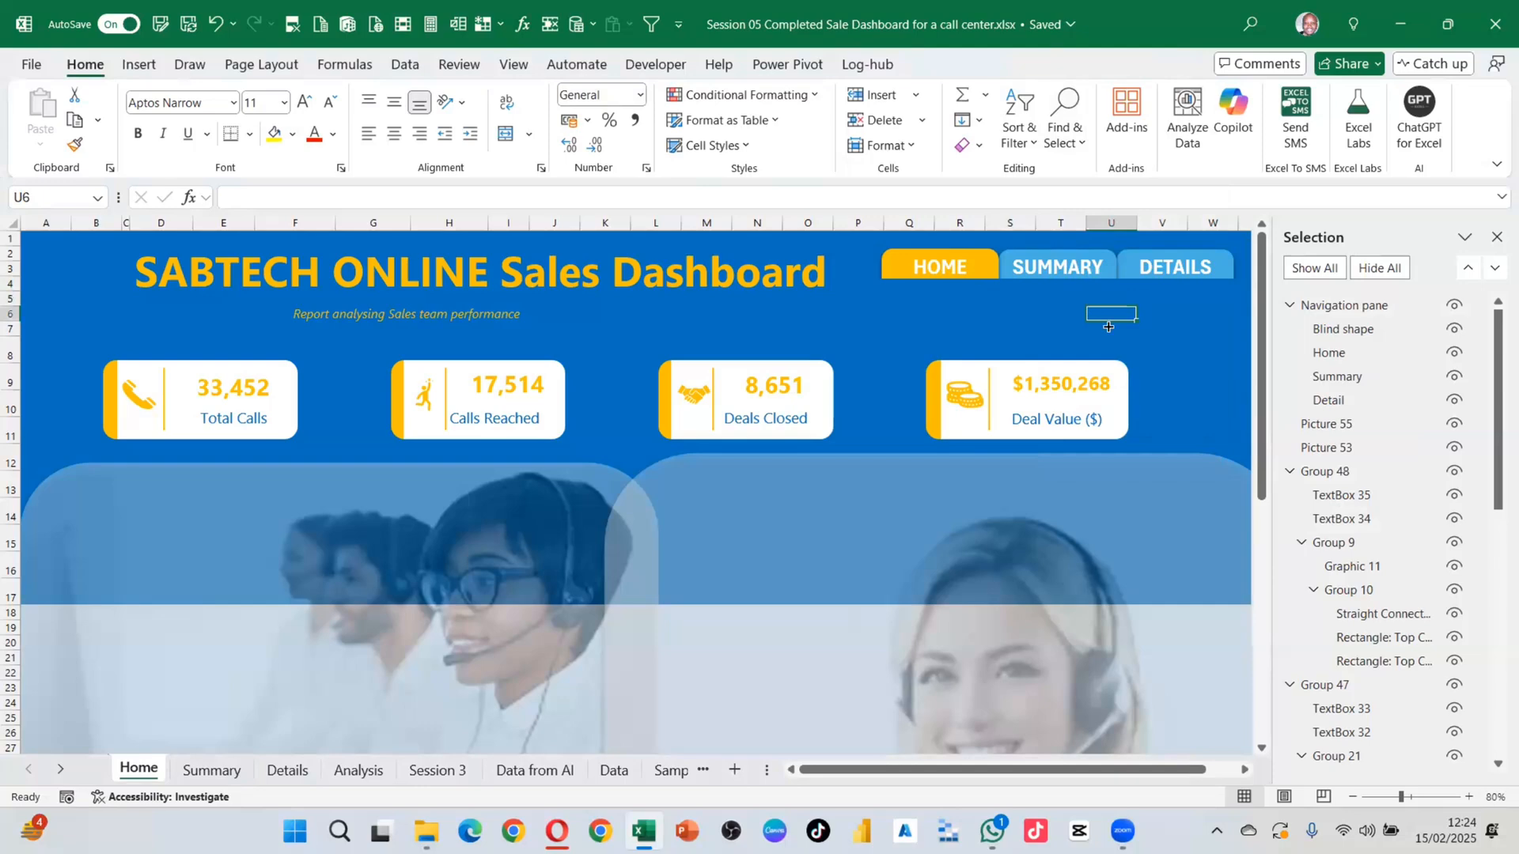
Step: Turn on Select Objects and box-select the HOME, SUMMARY and DETAILS buttons together
click(1081, 142)
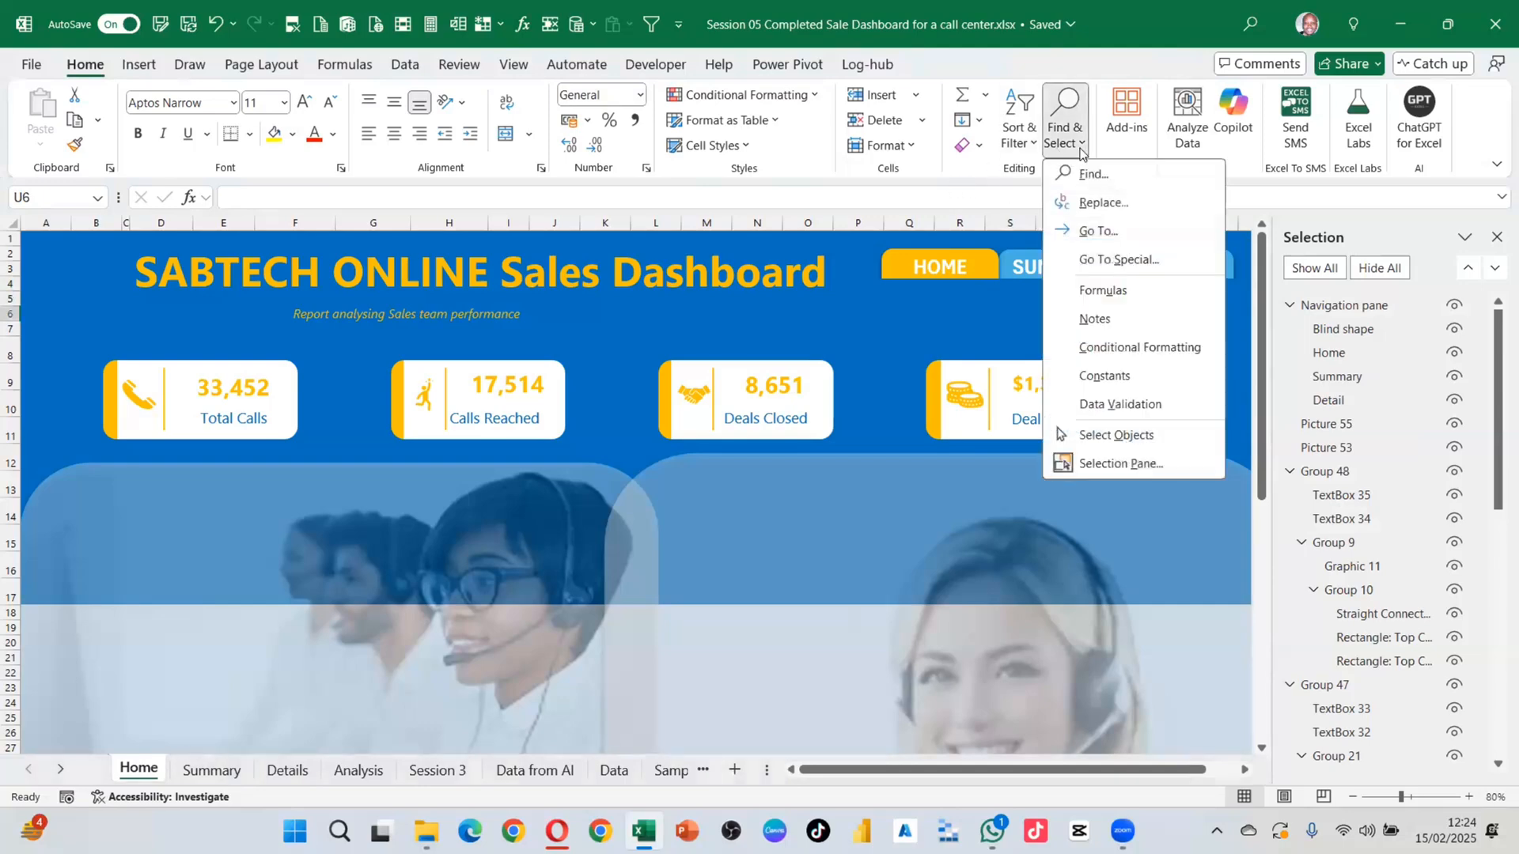
click(1117, 436)
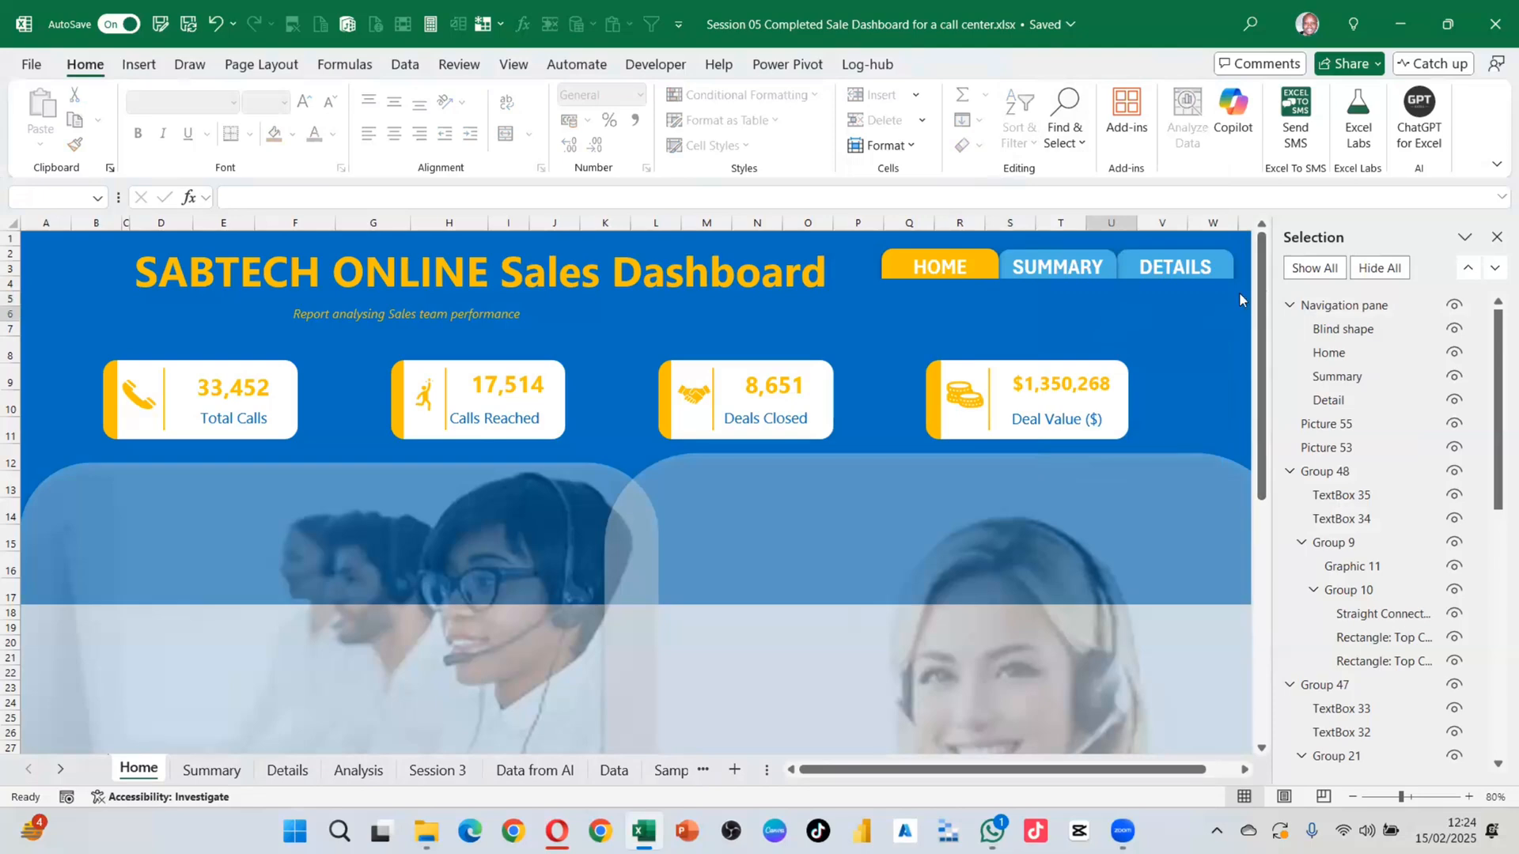
drag(1062, 221, 866, 224)
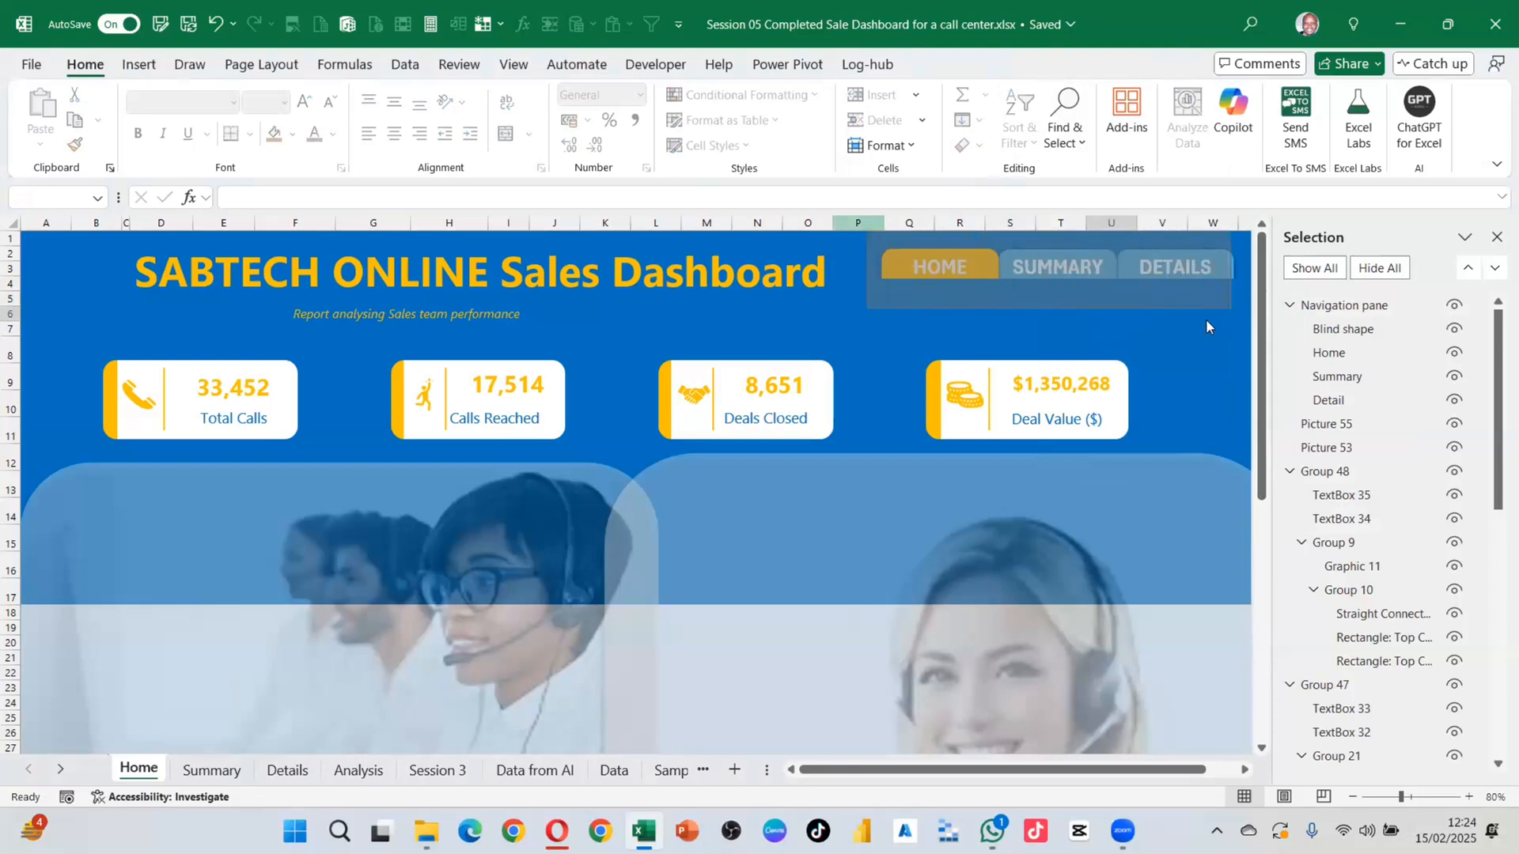
scroll(1235, 286, right, 1)
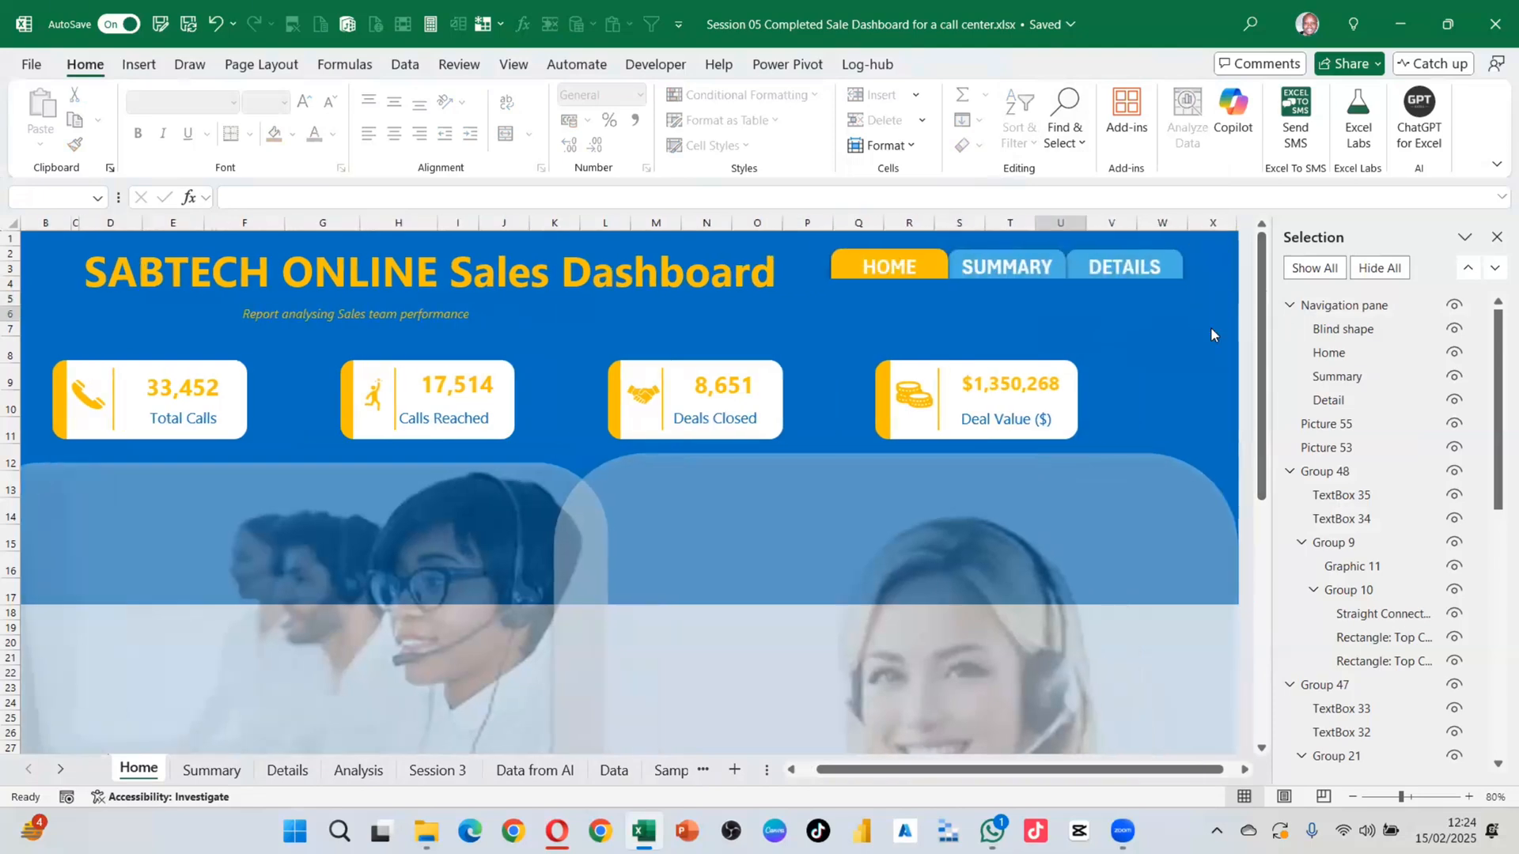
drag(1210, 326, 808, 216)
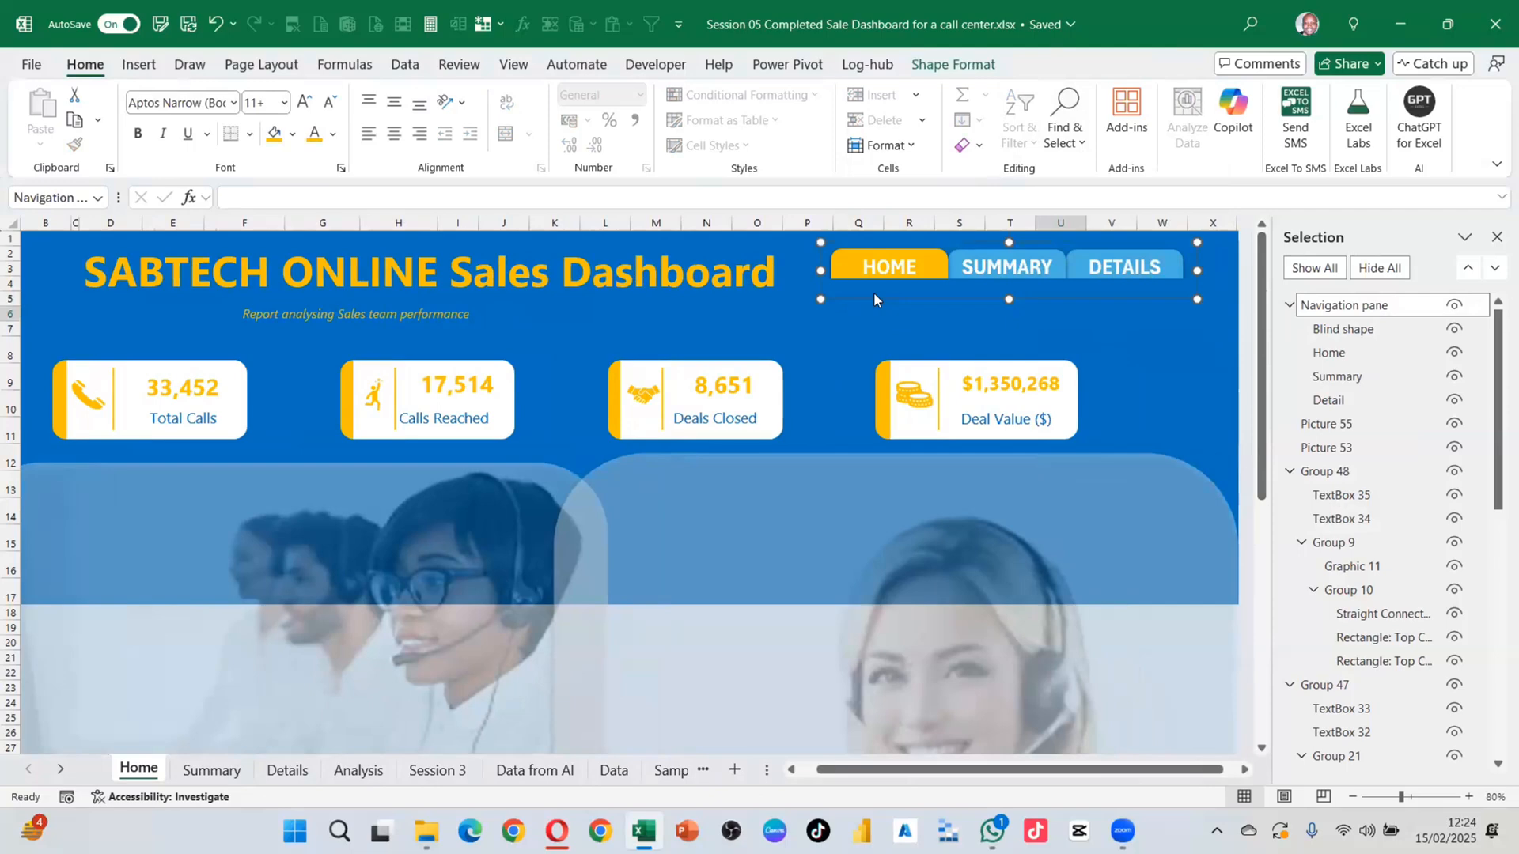
Step: Paste the navigation buttons onto the Summary sheet at the header's right side
click(228, 771)
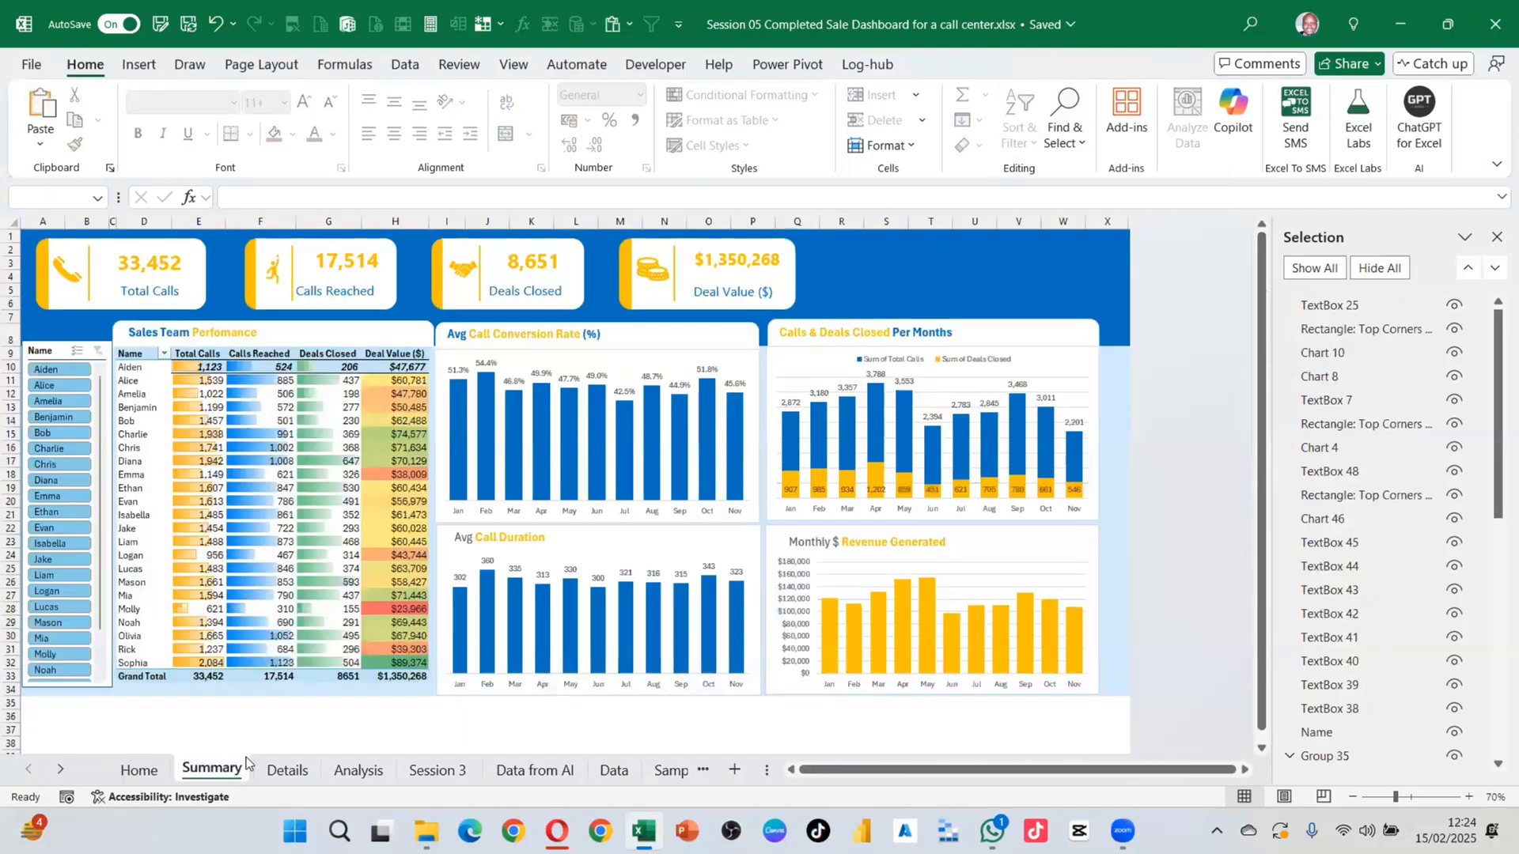
key(ctrl+v)
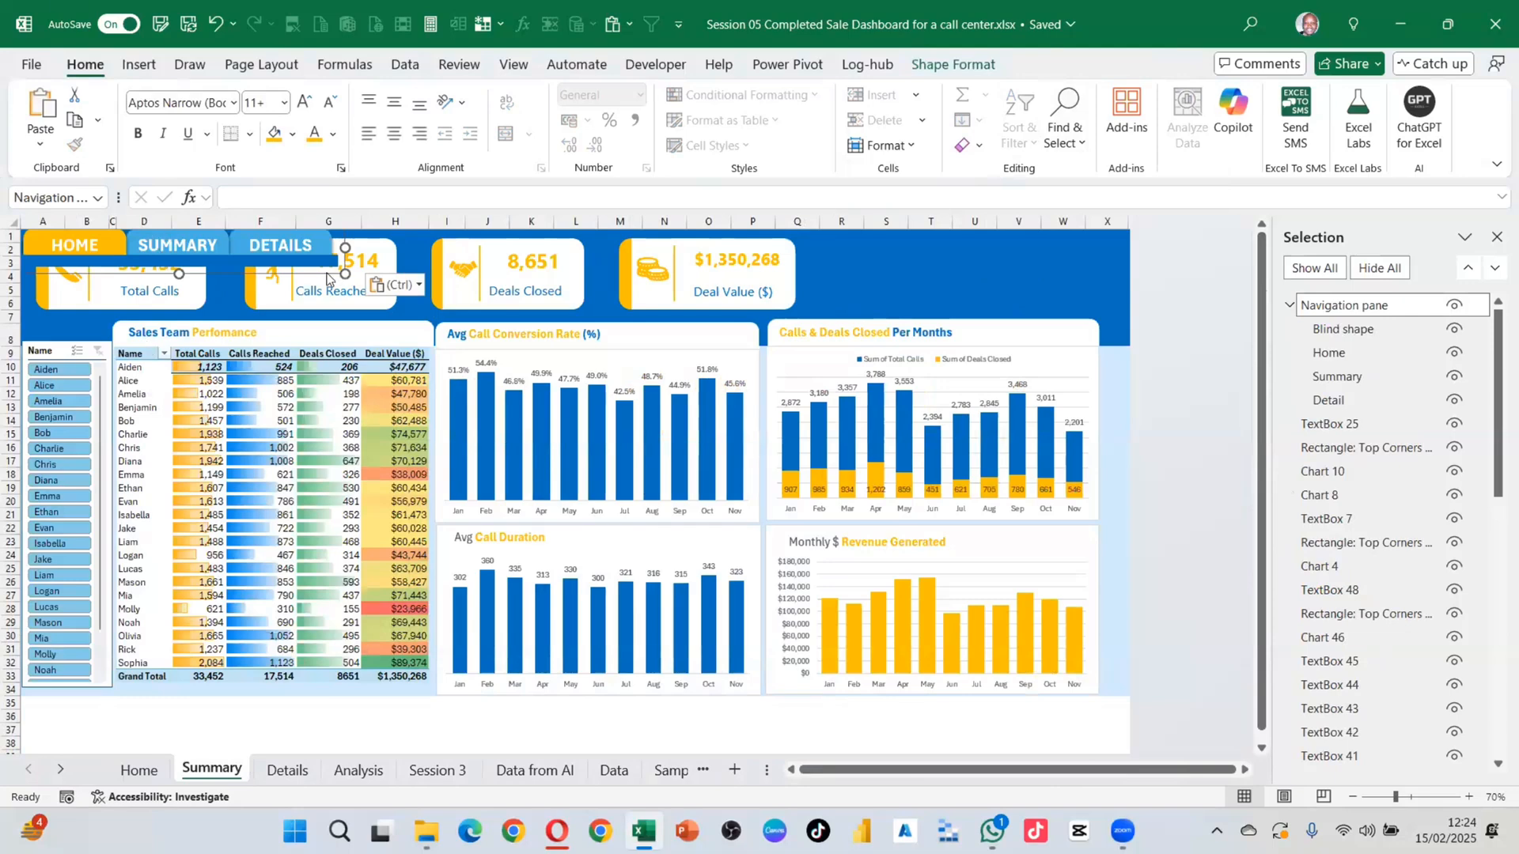
drag(361, 279, 1115, 277)
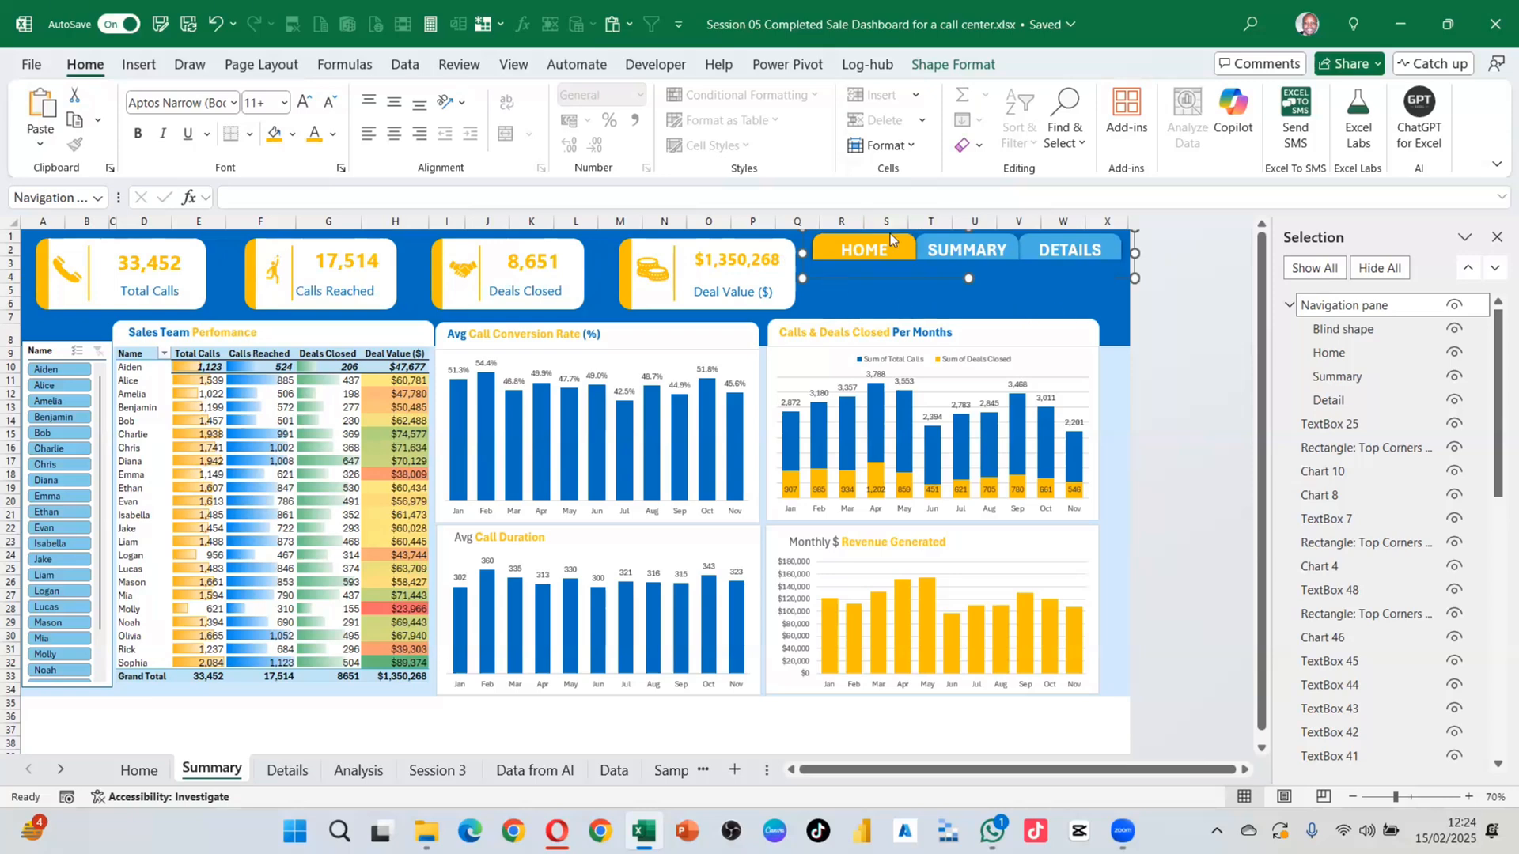
Step: Paste the buttons onto Details, undo a stray cell move, and place them top right
click(291, 773)
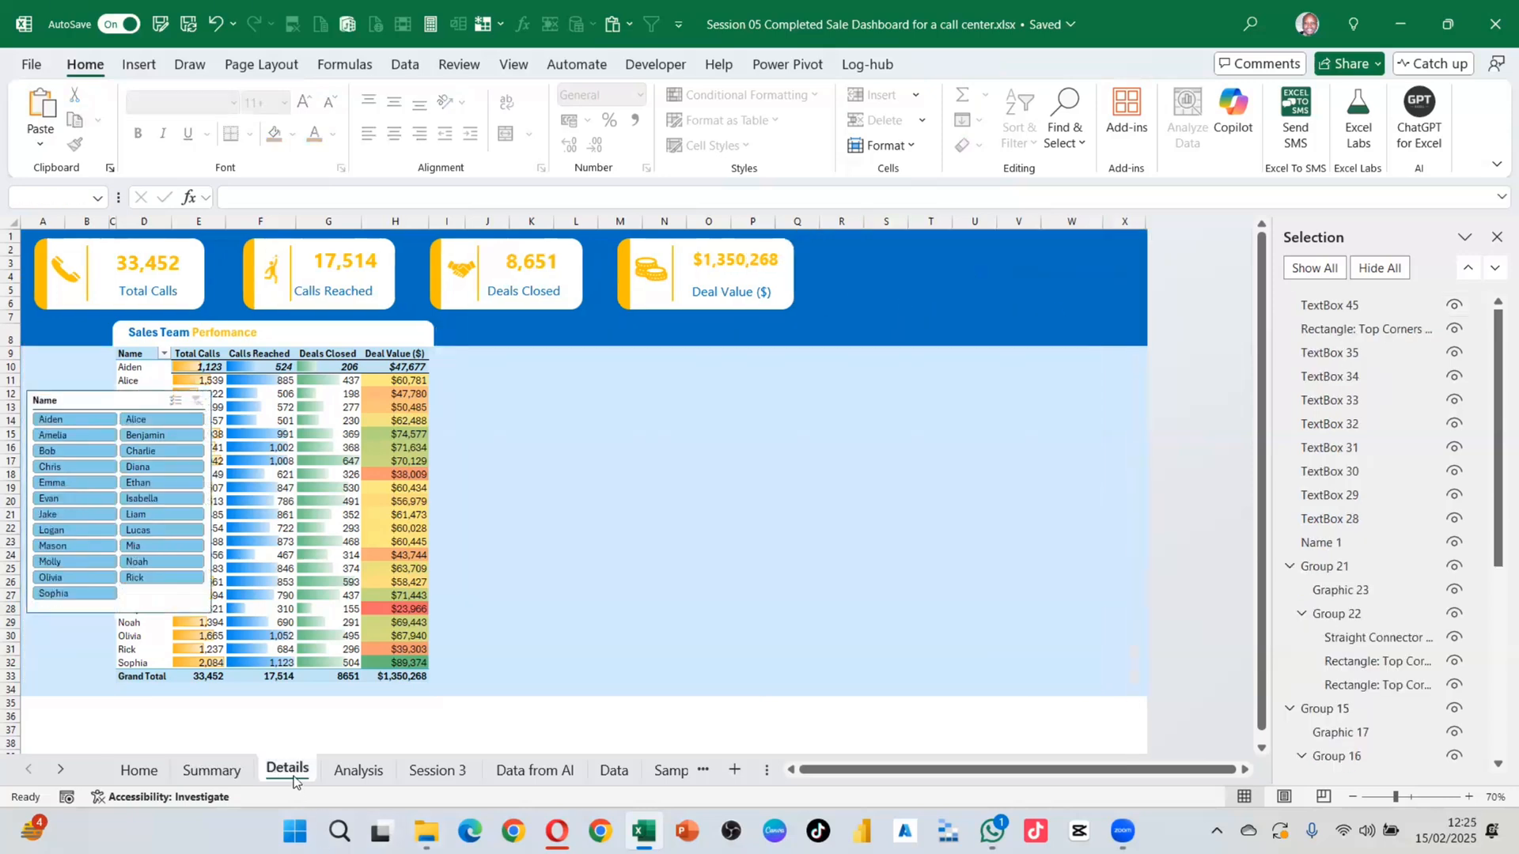
key(ctrl+v)
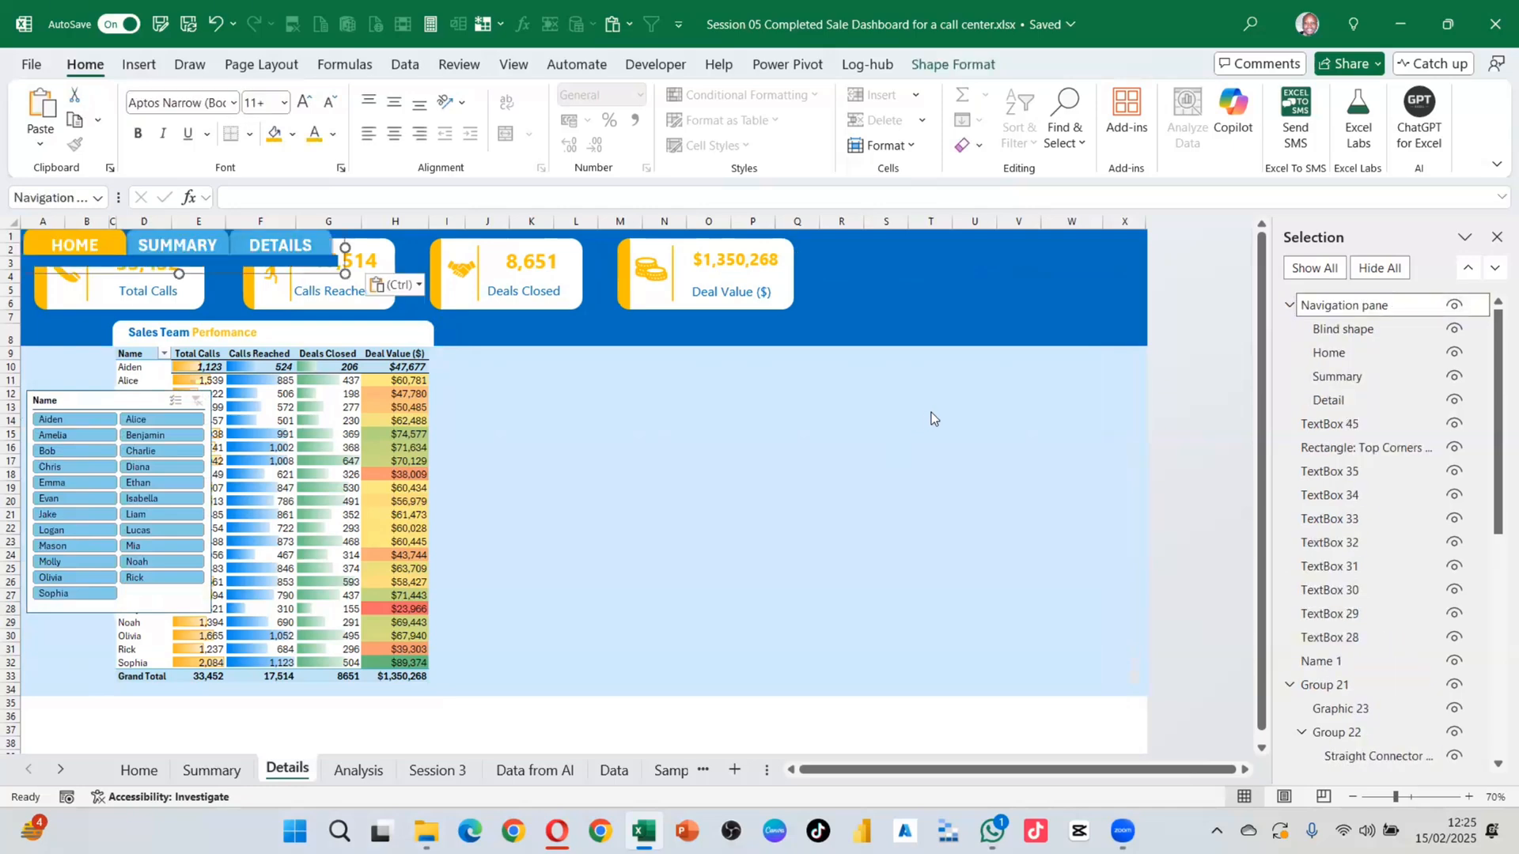
drag(332, 269, 576, 315)
key(ctrl+z)
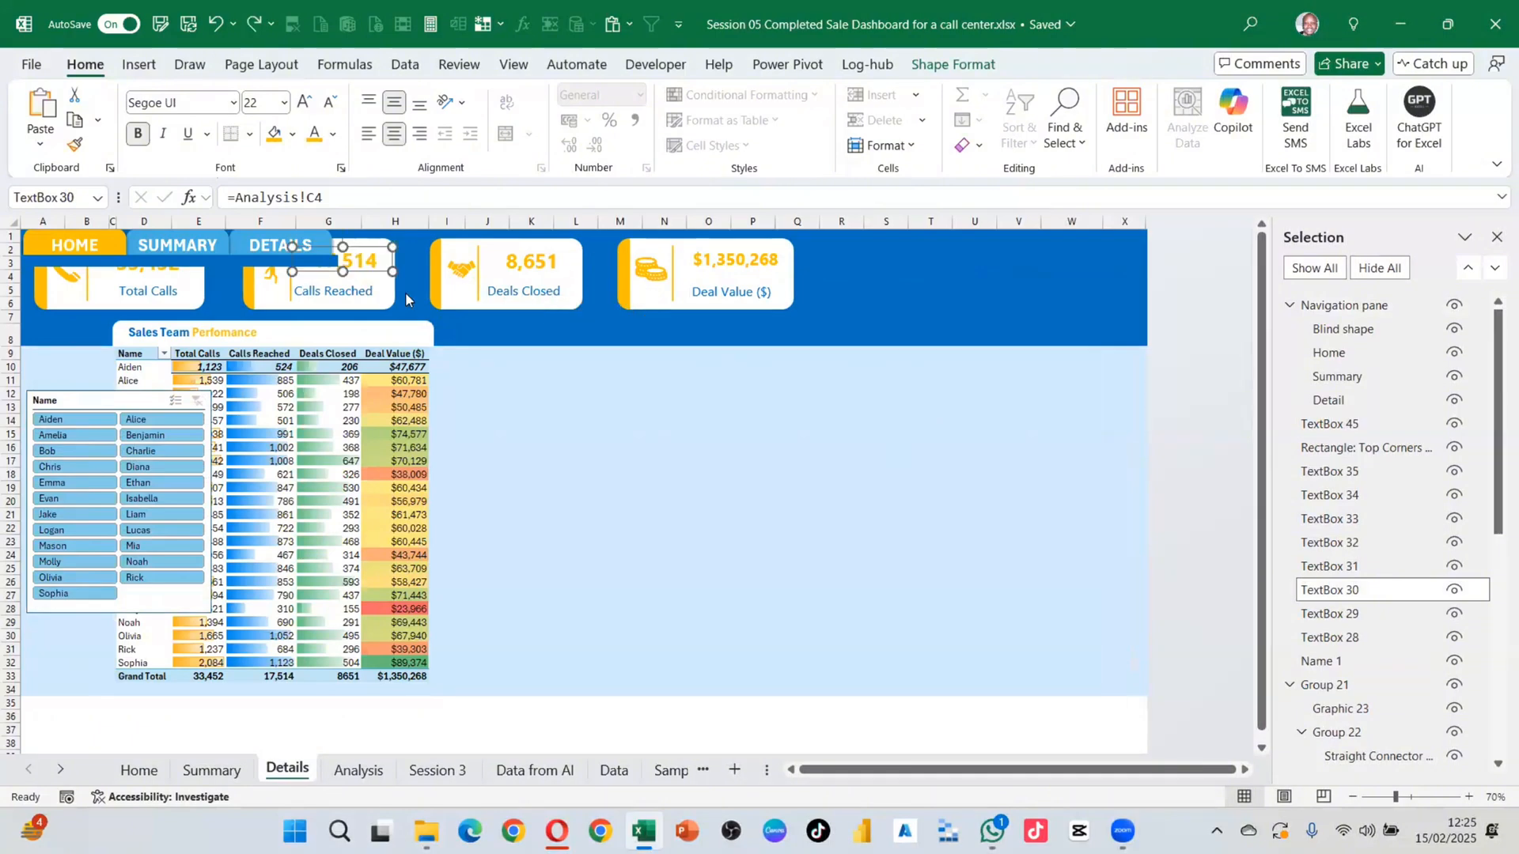
click(1360, 308)
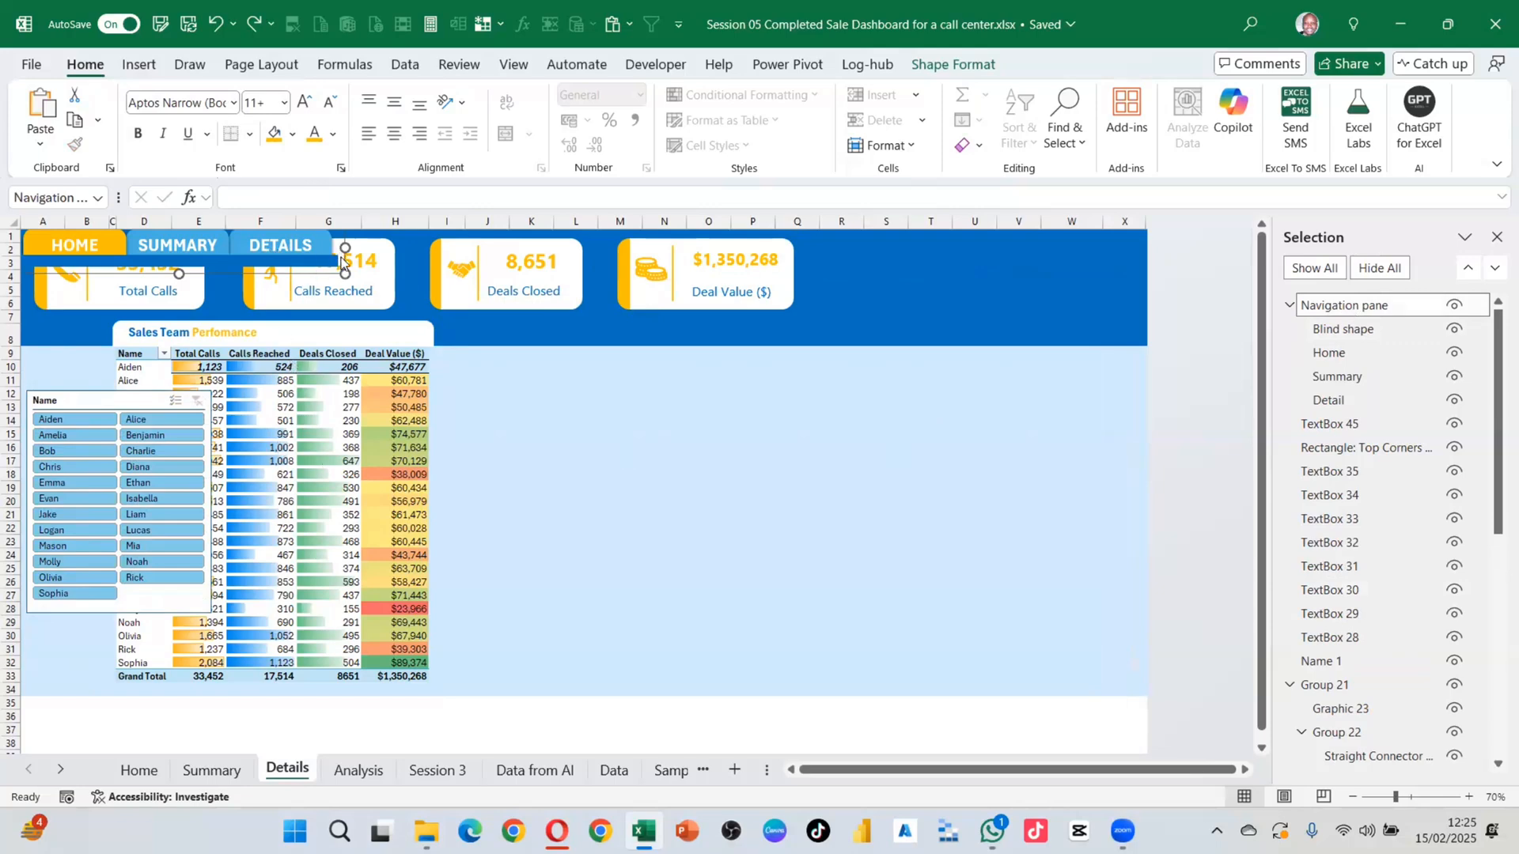
drag(345, 269, 1152, 277)
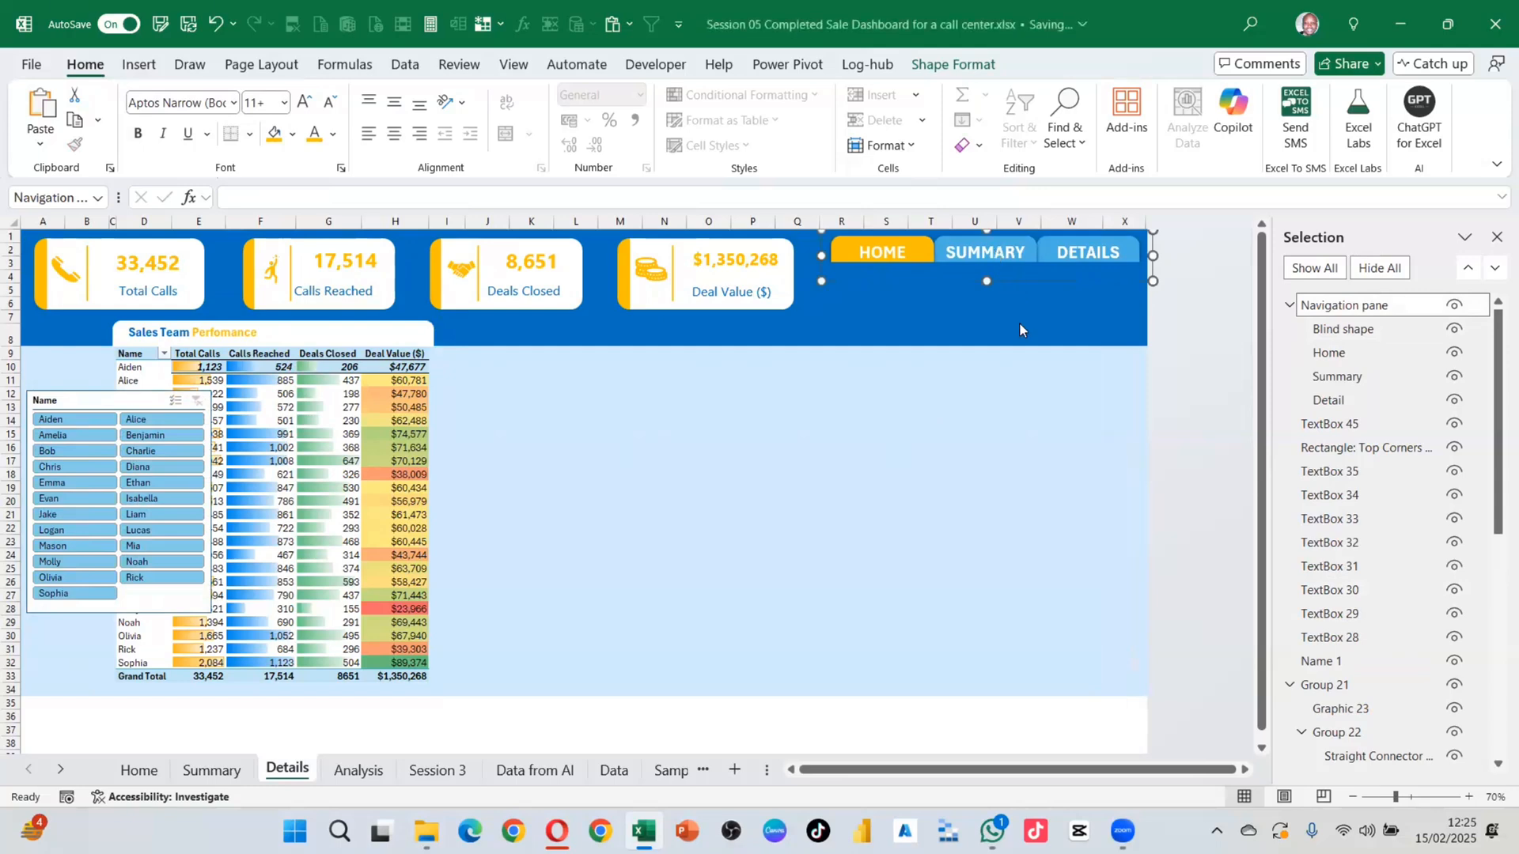
click(1019, 324)
Step: Check the SUMMARY shape and follow the HOME link back to the Home sheet
click(981, 253)
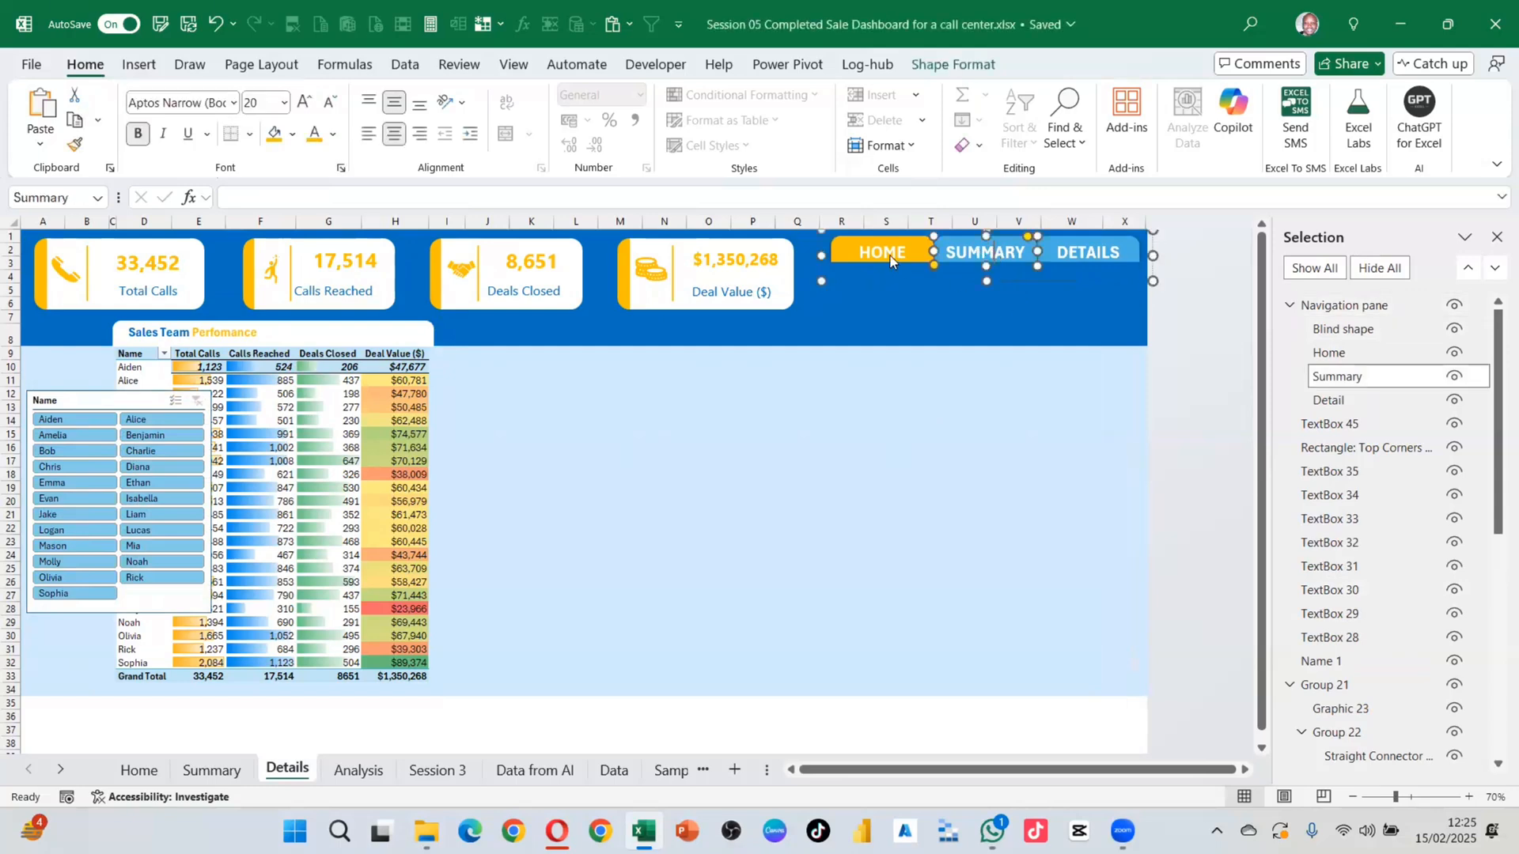
click(899, 346)
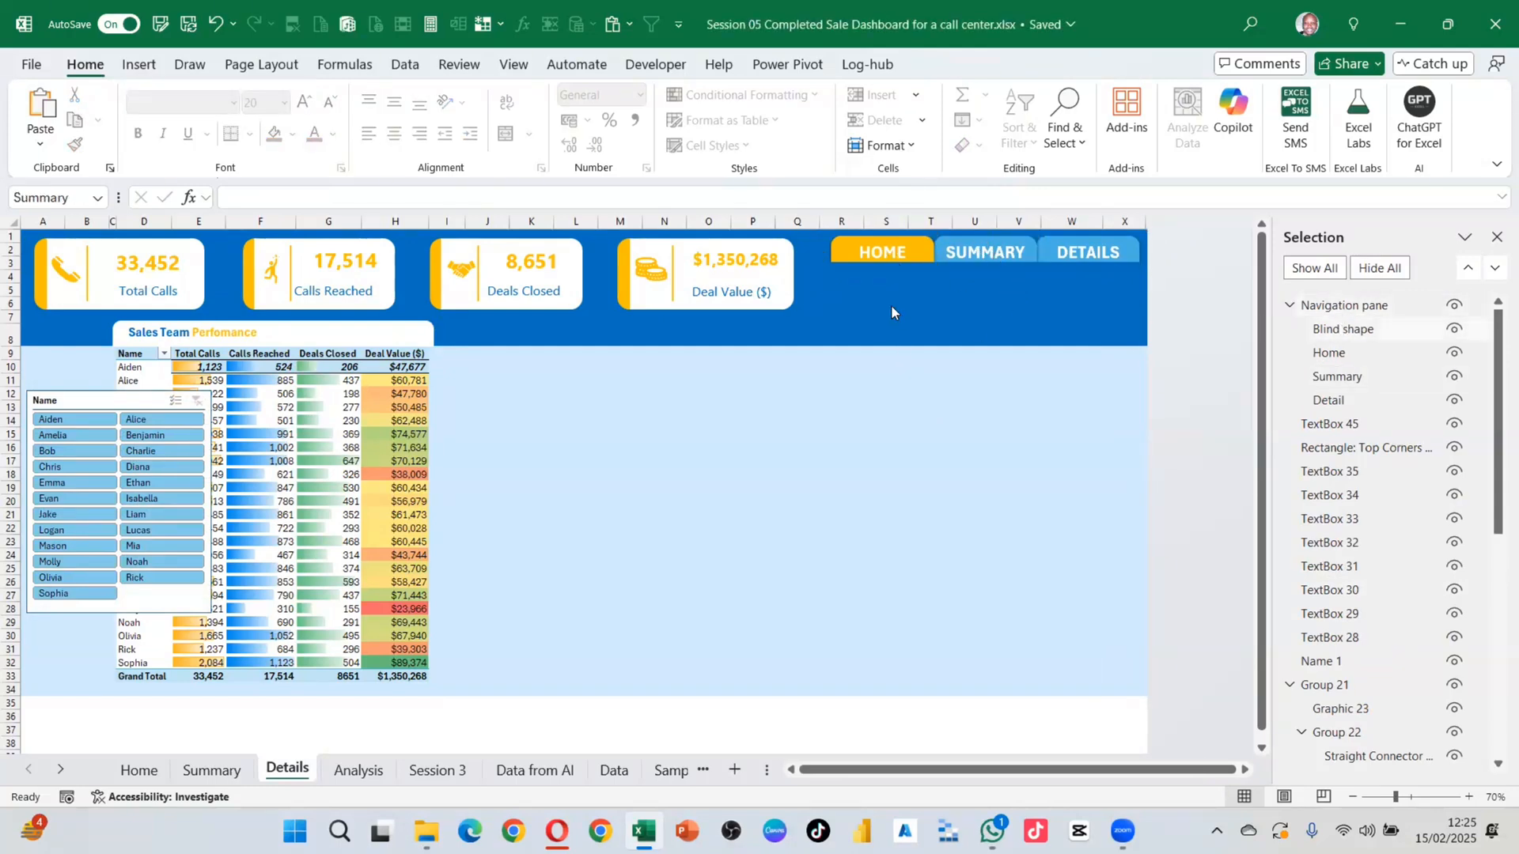
click(212, 769)
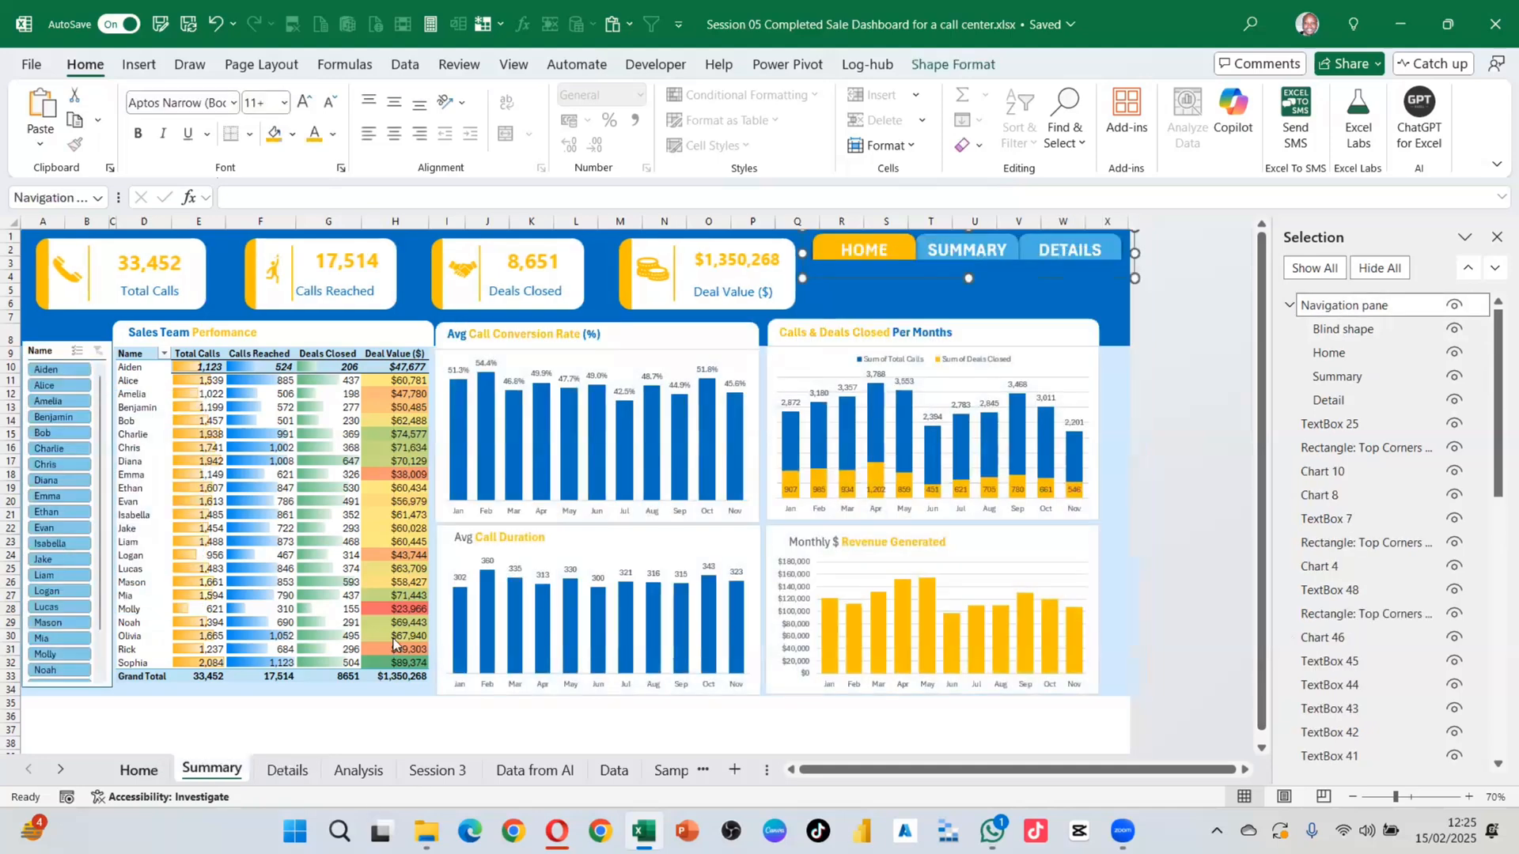
click(927, 262)
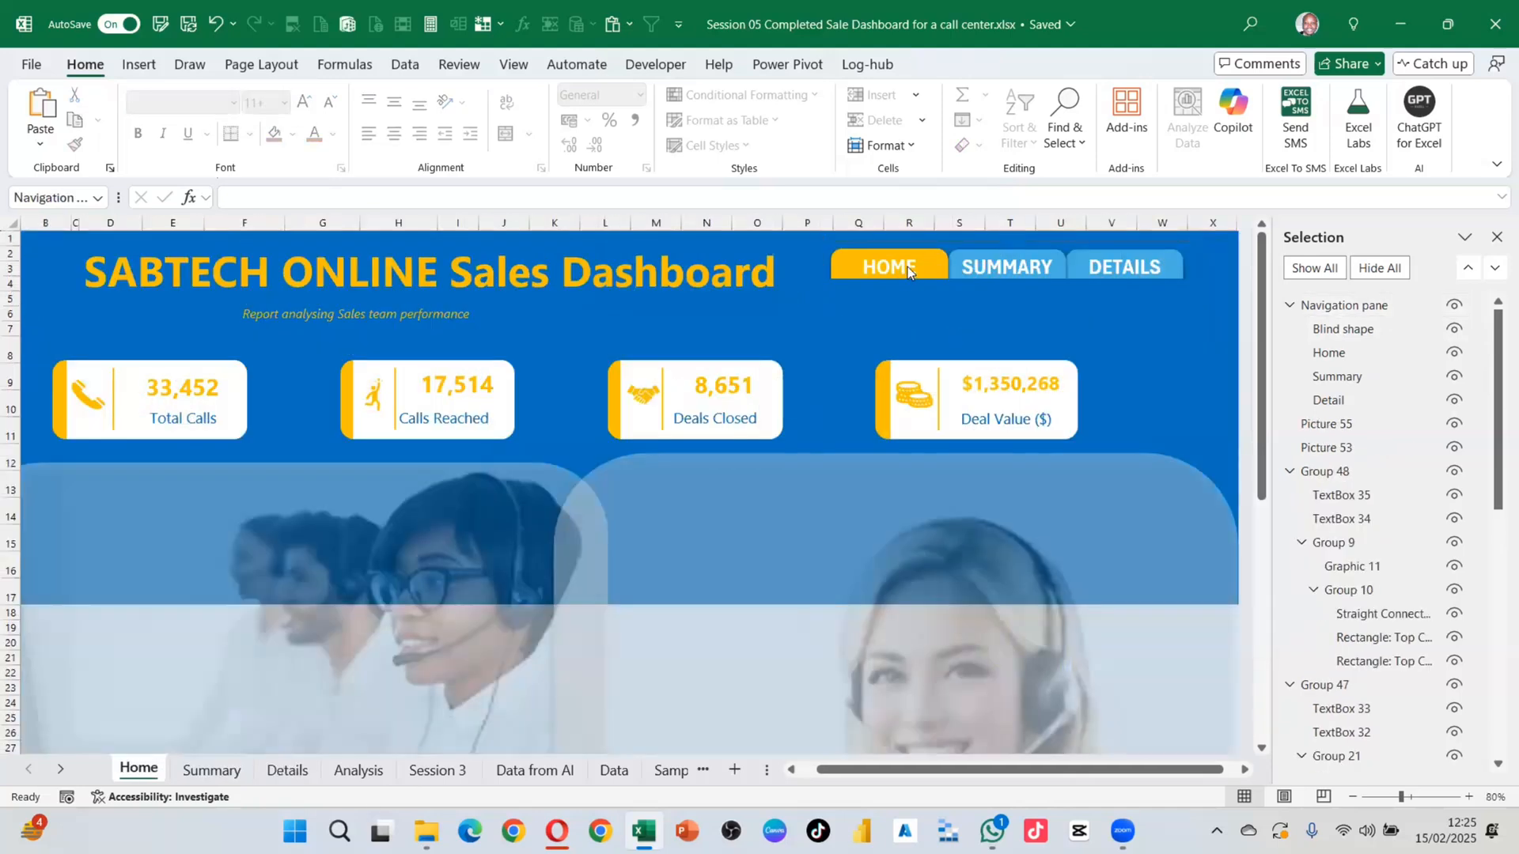
Step: Ungroup the Home sheet's navigation buttons to inspect the shapes, then undo to regroup them
ctrl+click(894, 266)
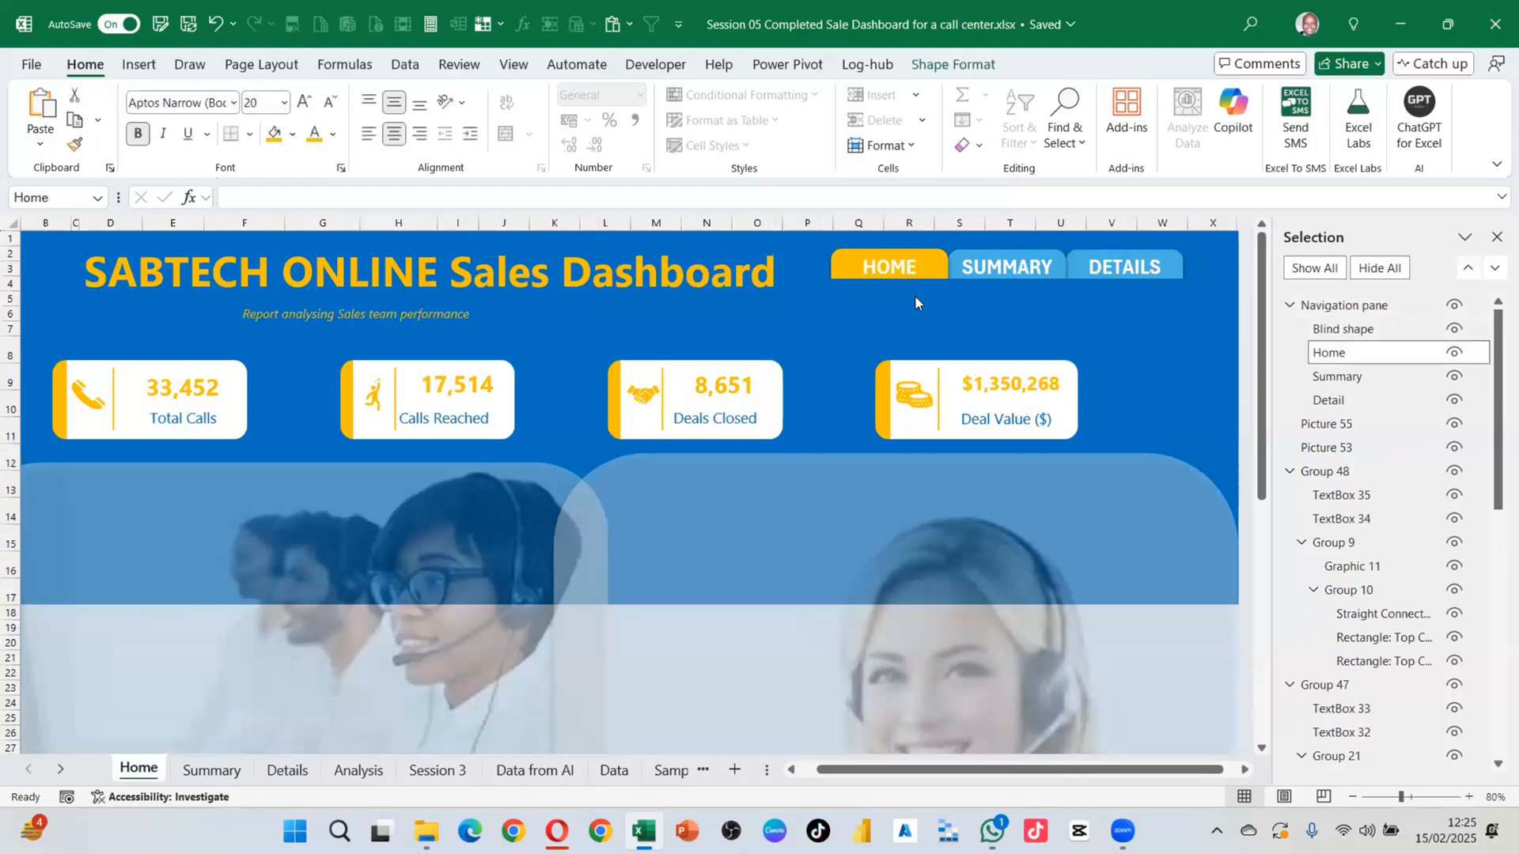
click(1356, 329)
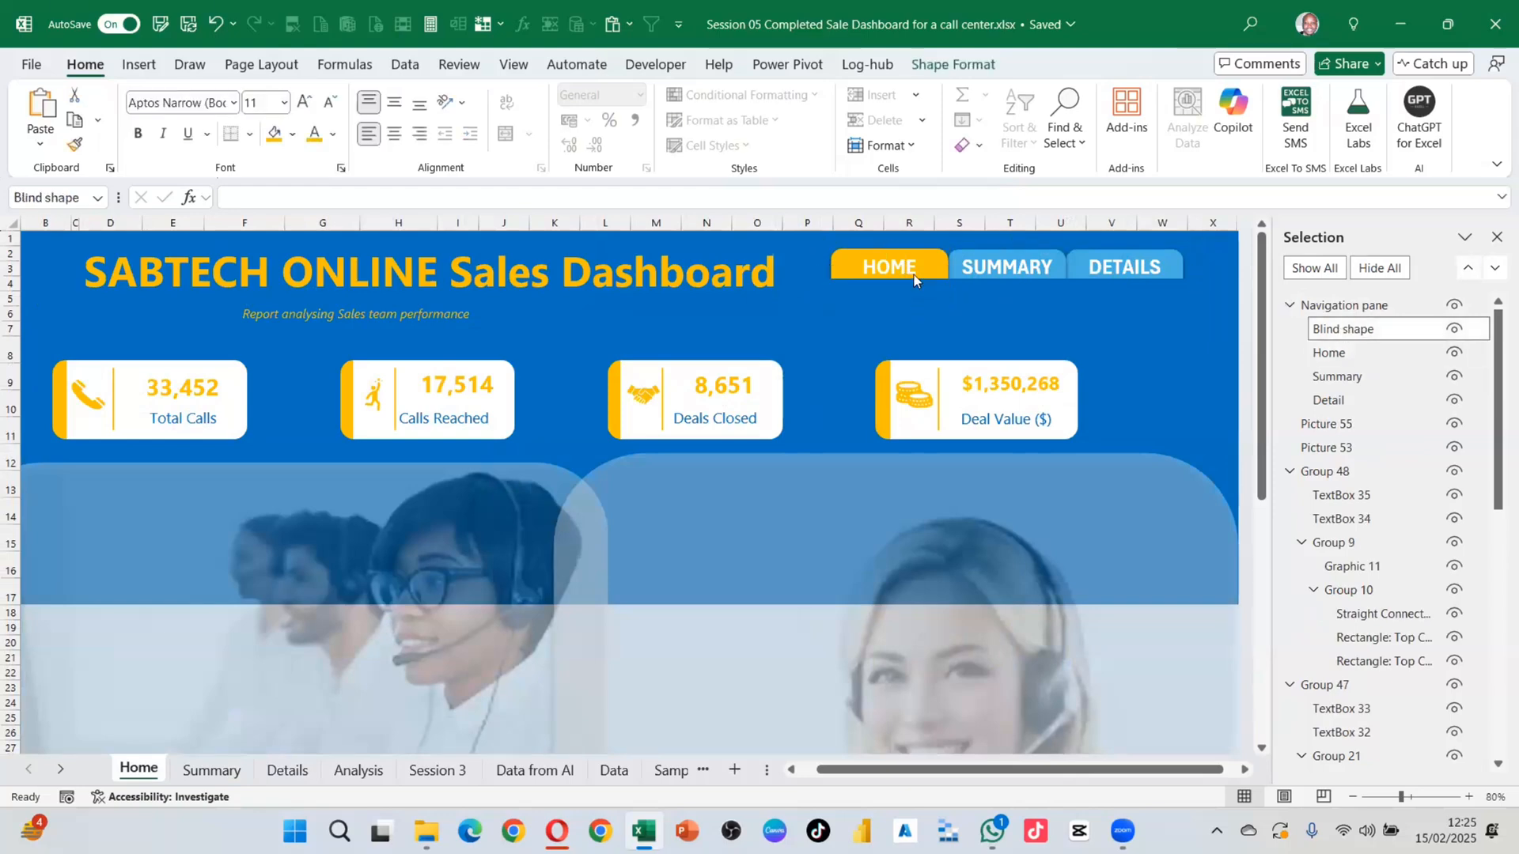
click(1041, 320)
click(1366, 306)
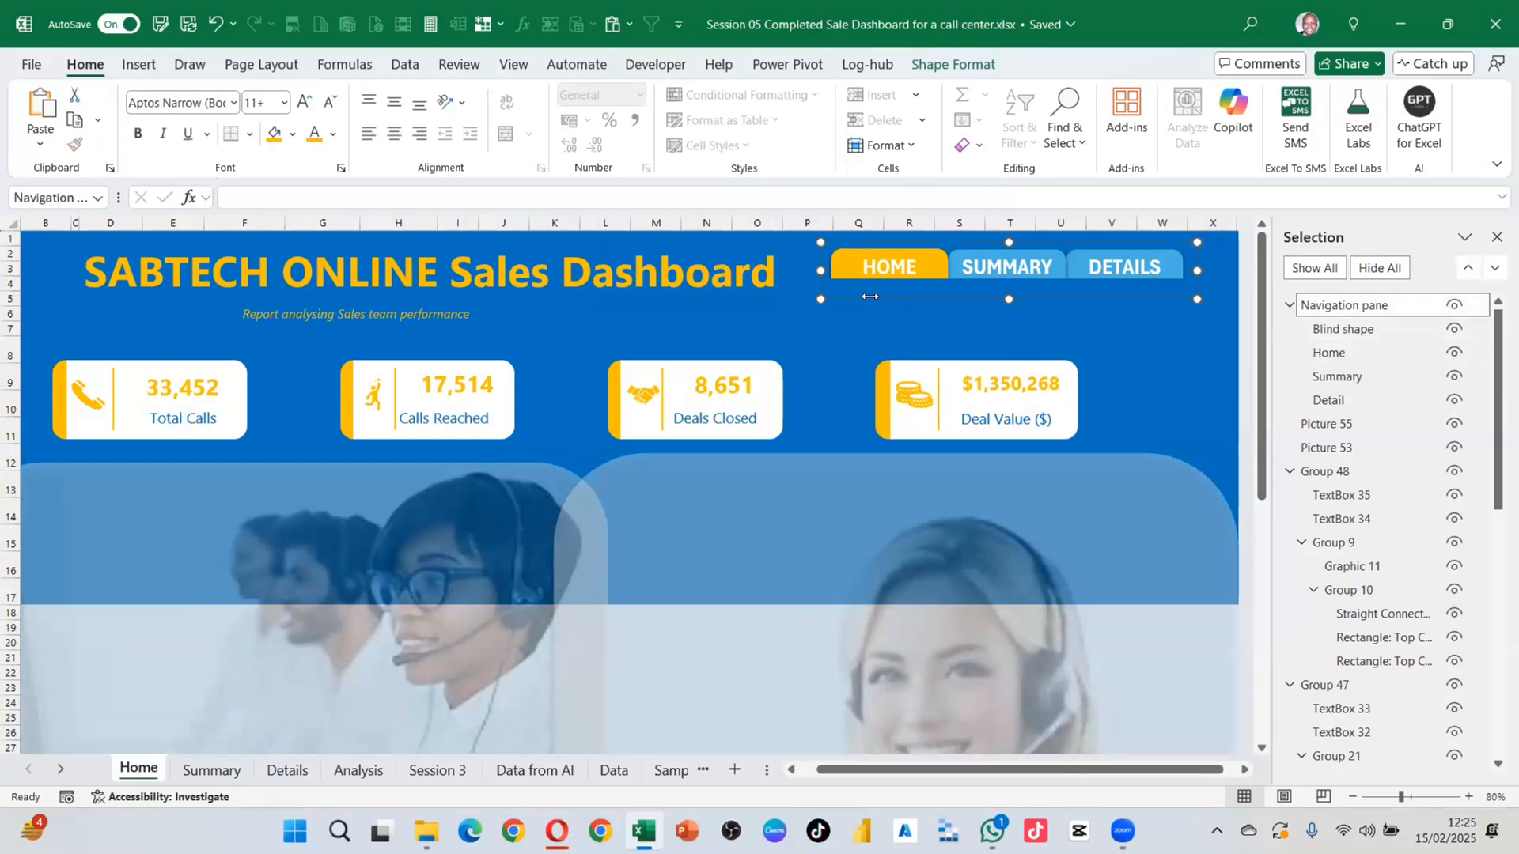
right_click(1181, 239)
mouse_move(1266, 409)
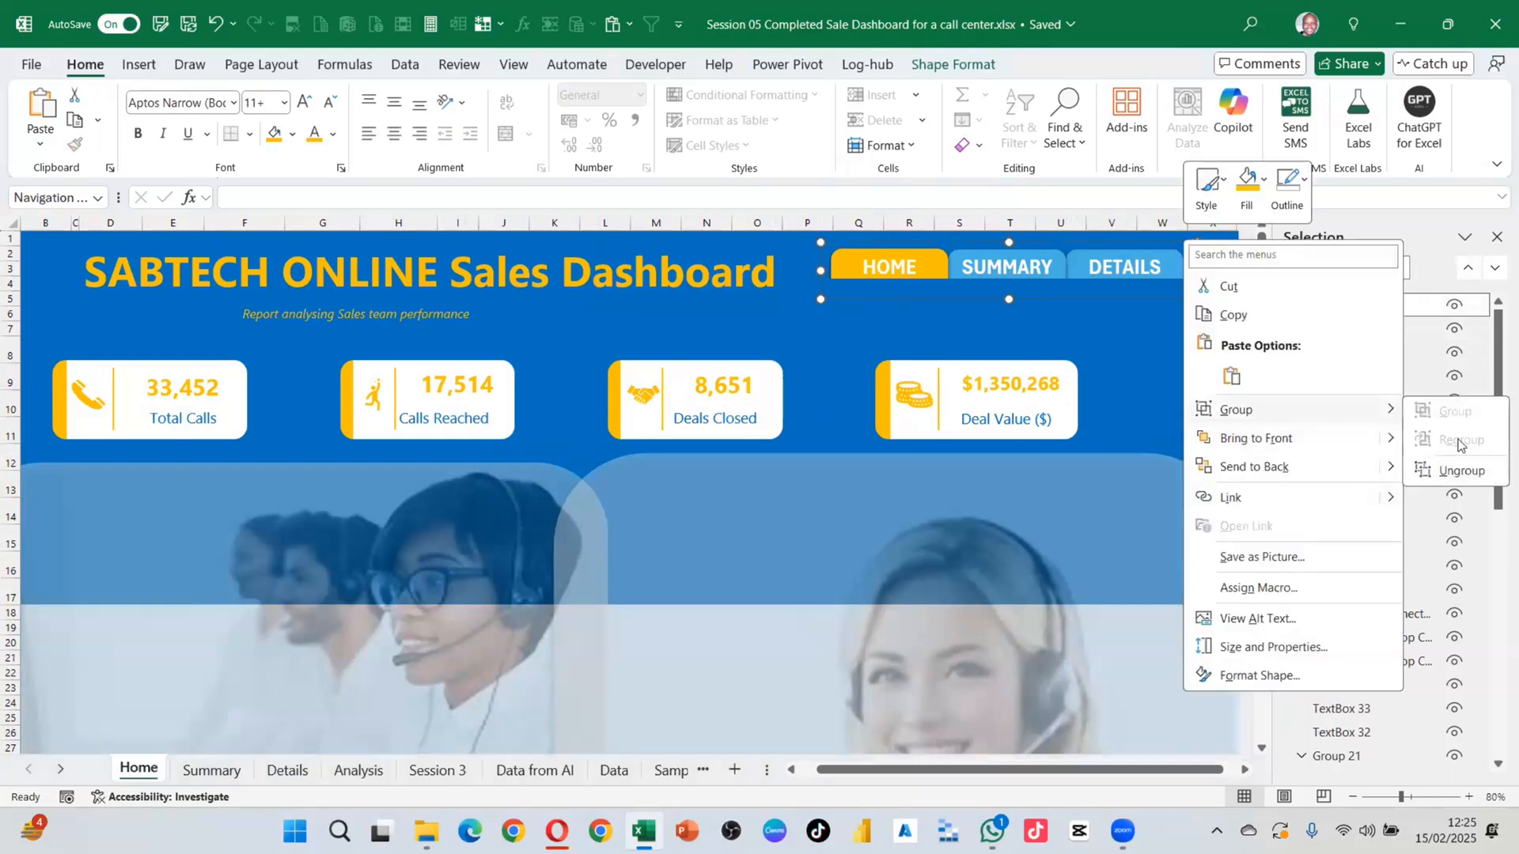
click(1459, 472)
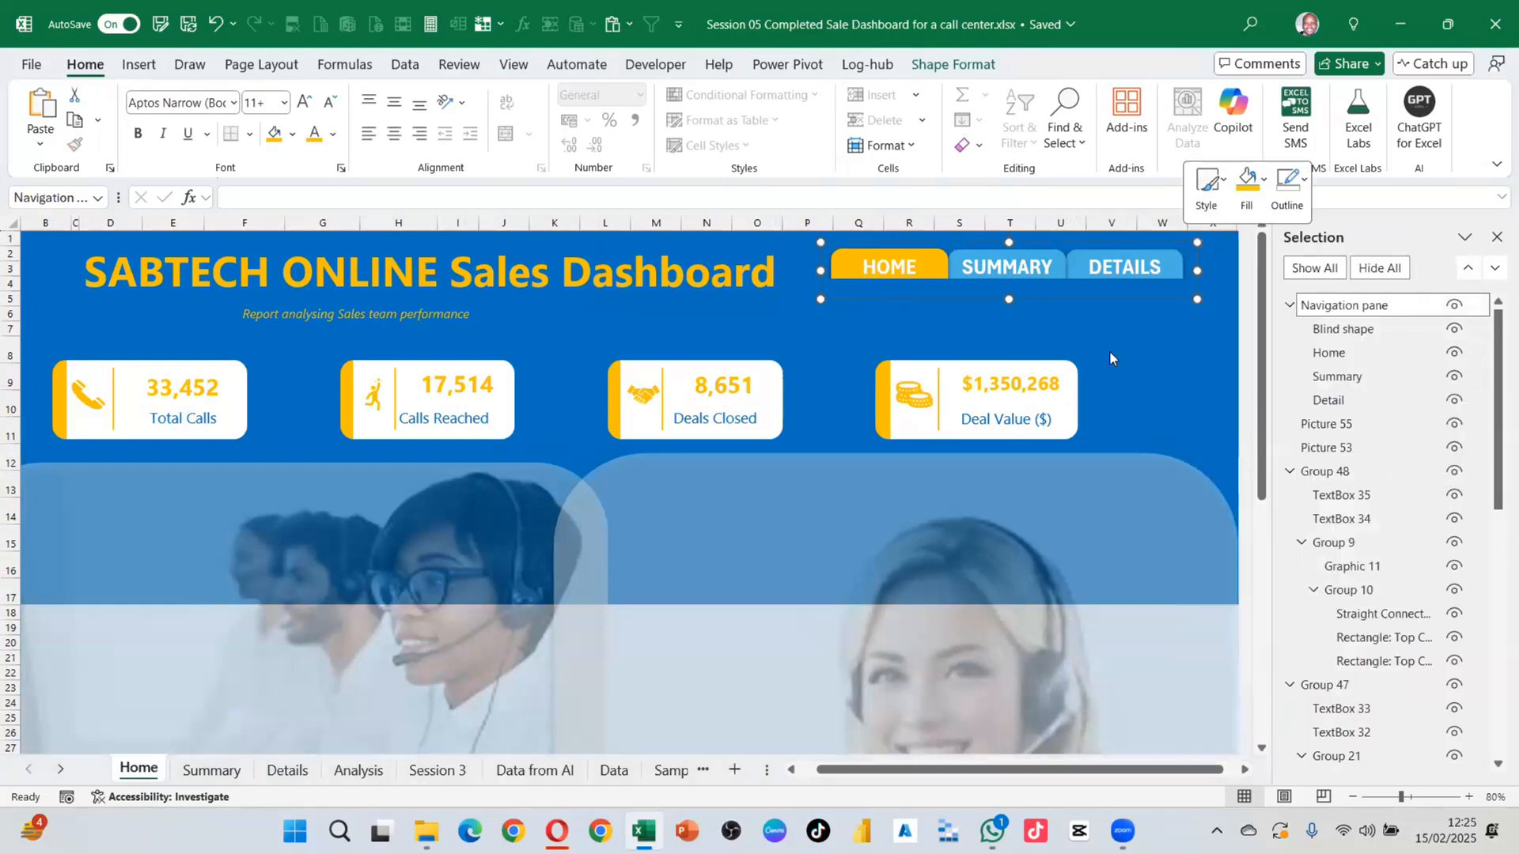
click(899, 287)
click(886, 277)
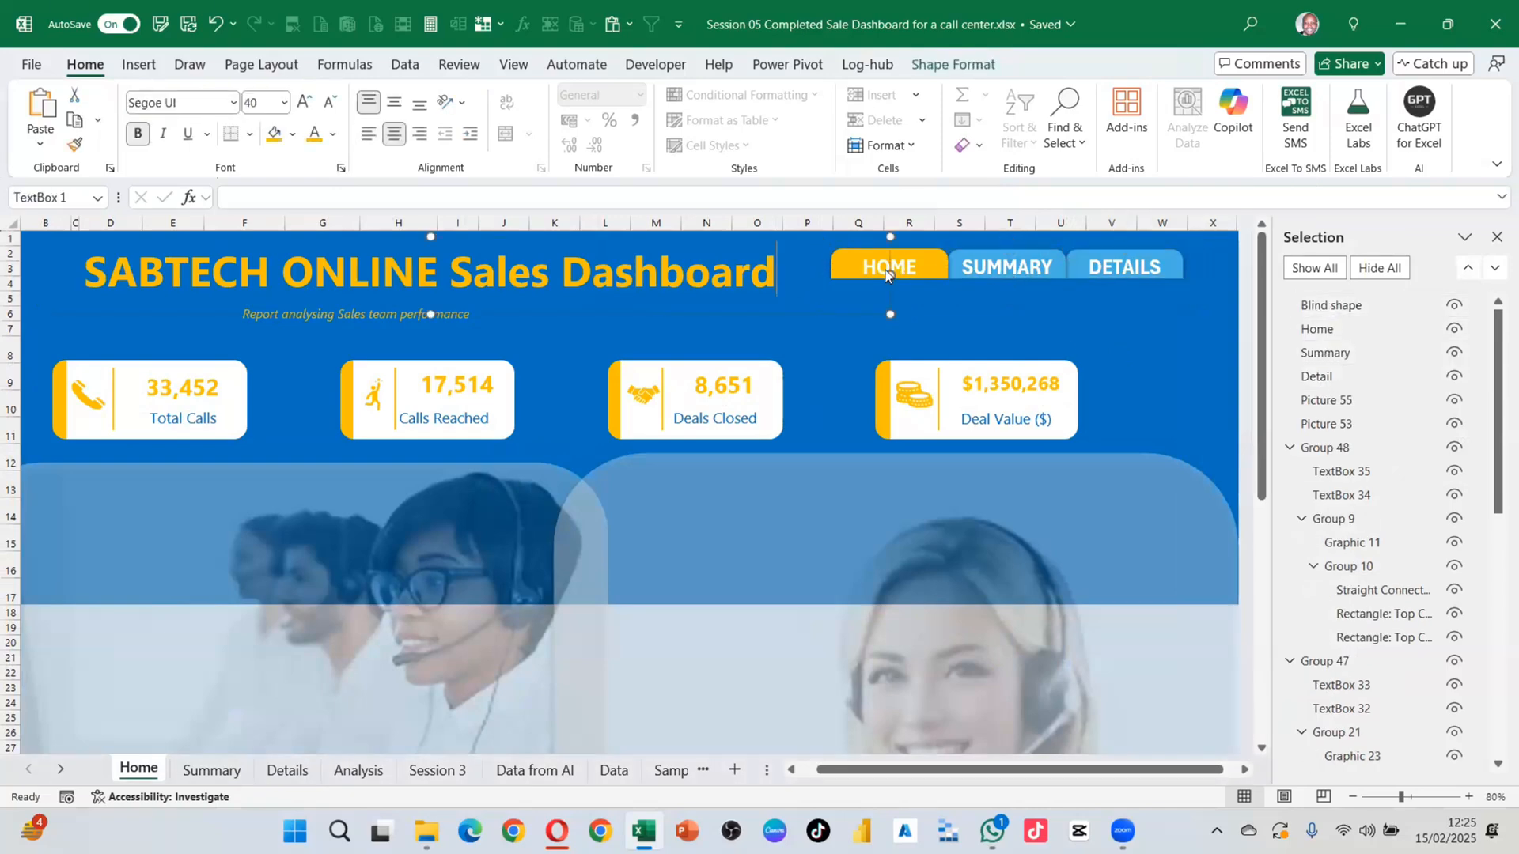
key(Escape)
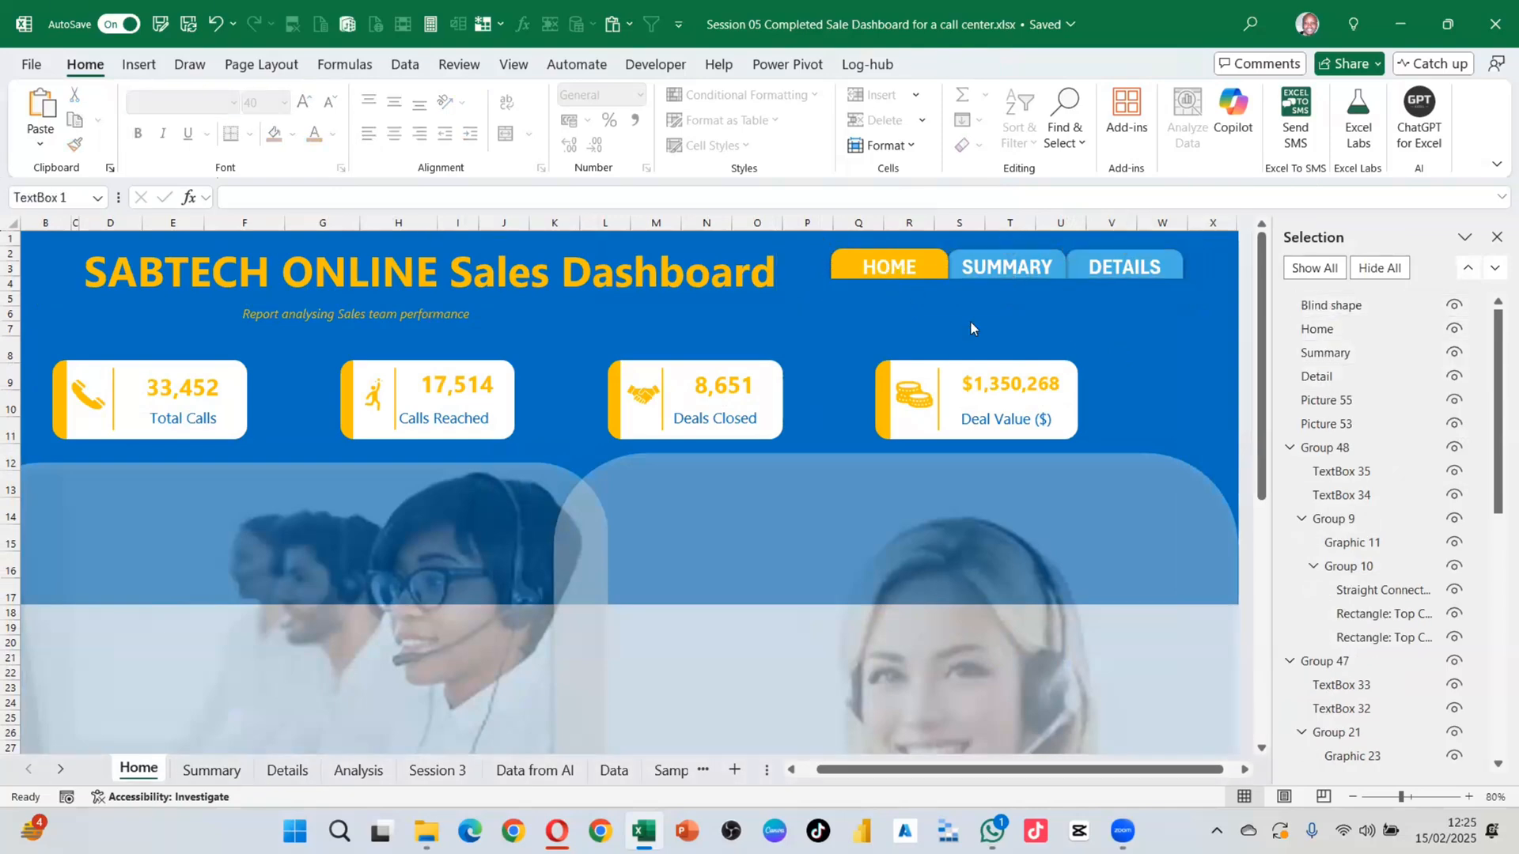
key(ctrl+z)
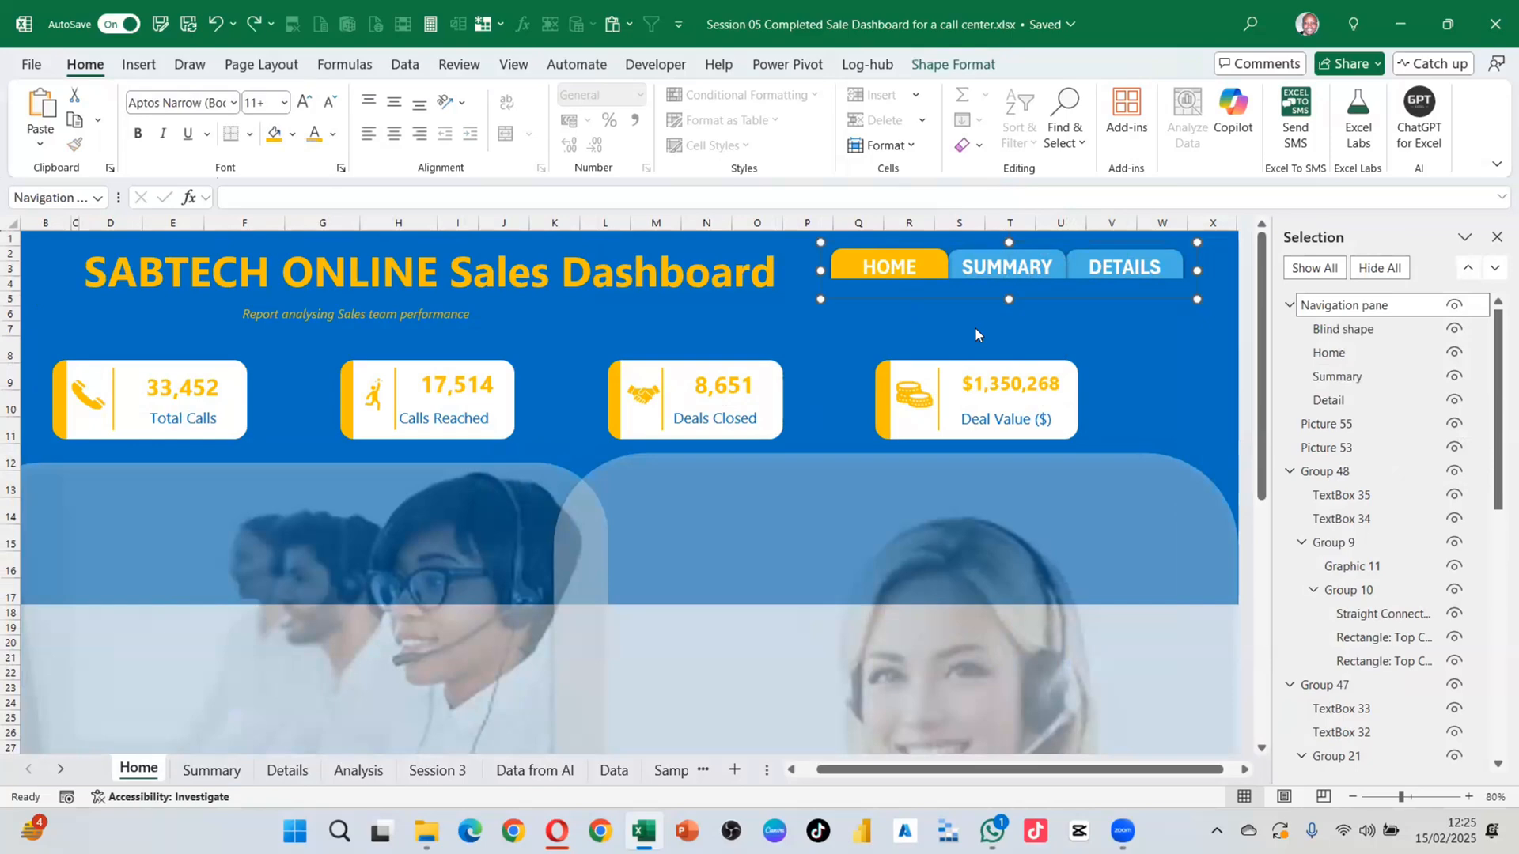
Step: Turn off Select Objects mode and return to normal cell selection
click(1077, 146)
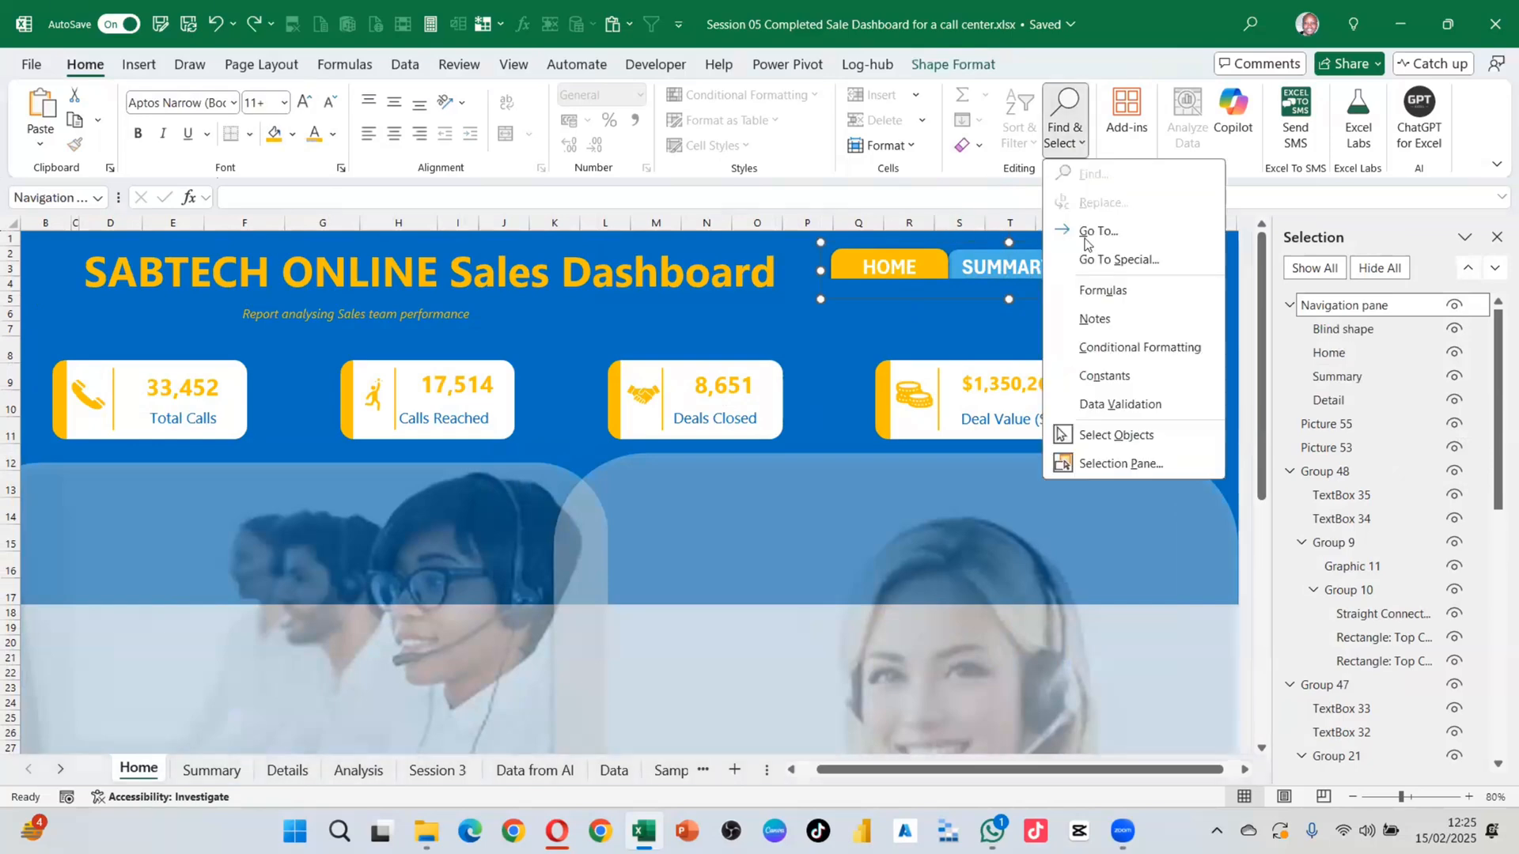
click(1113, 439)
click(1144, 372)
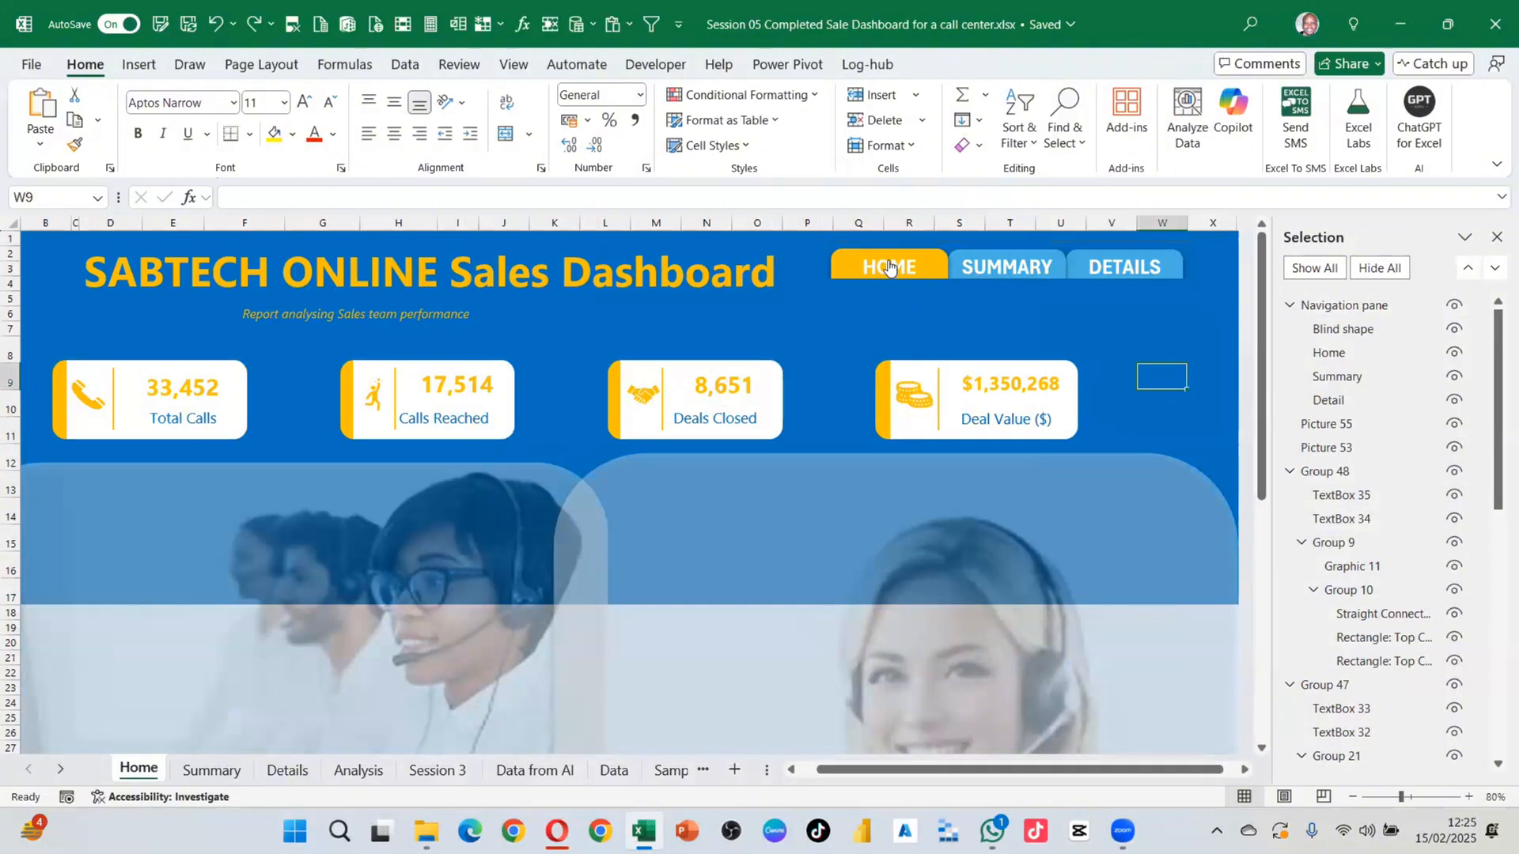
Step: Zoom the Summary sheet to 80% and close the Selection Pane
click(211, 769)
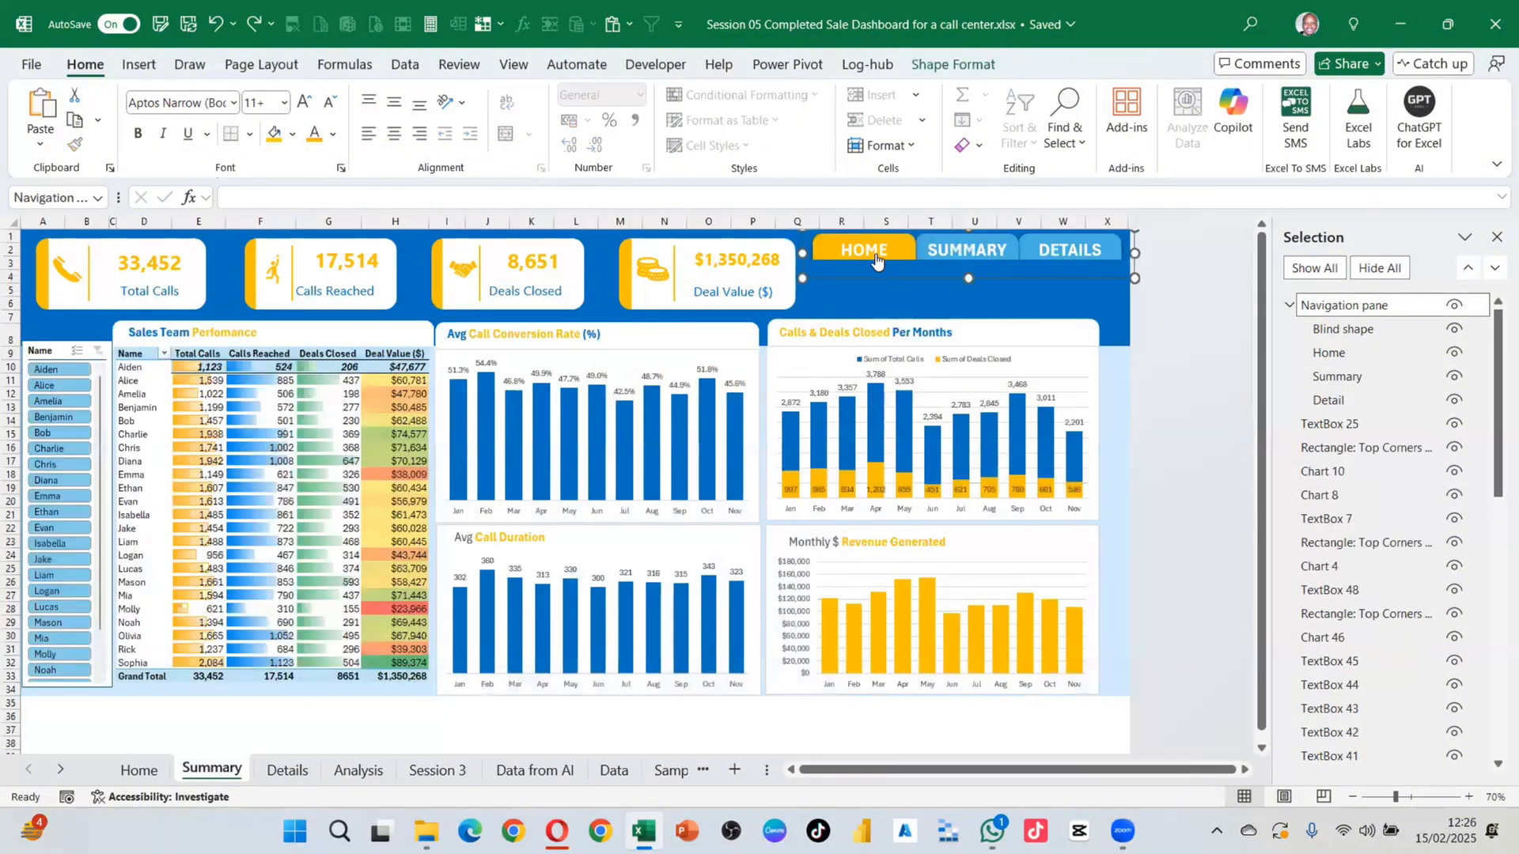
click(887, 315)
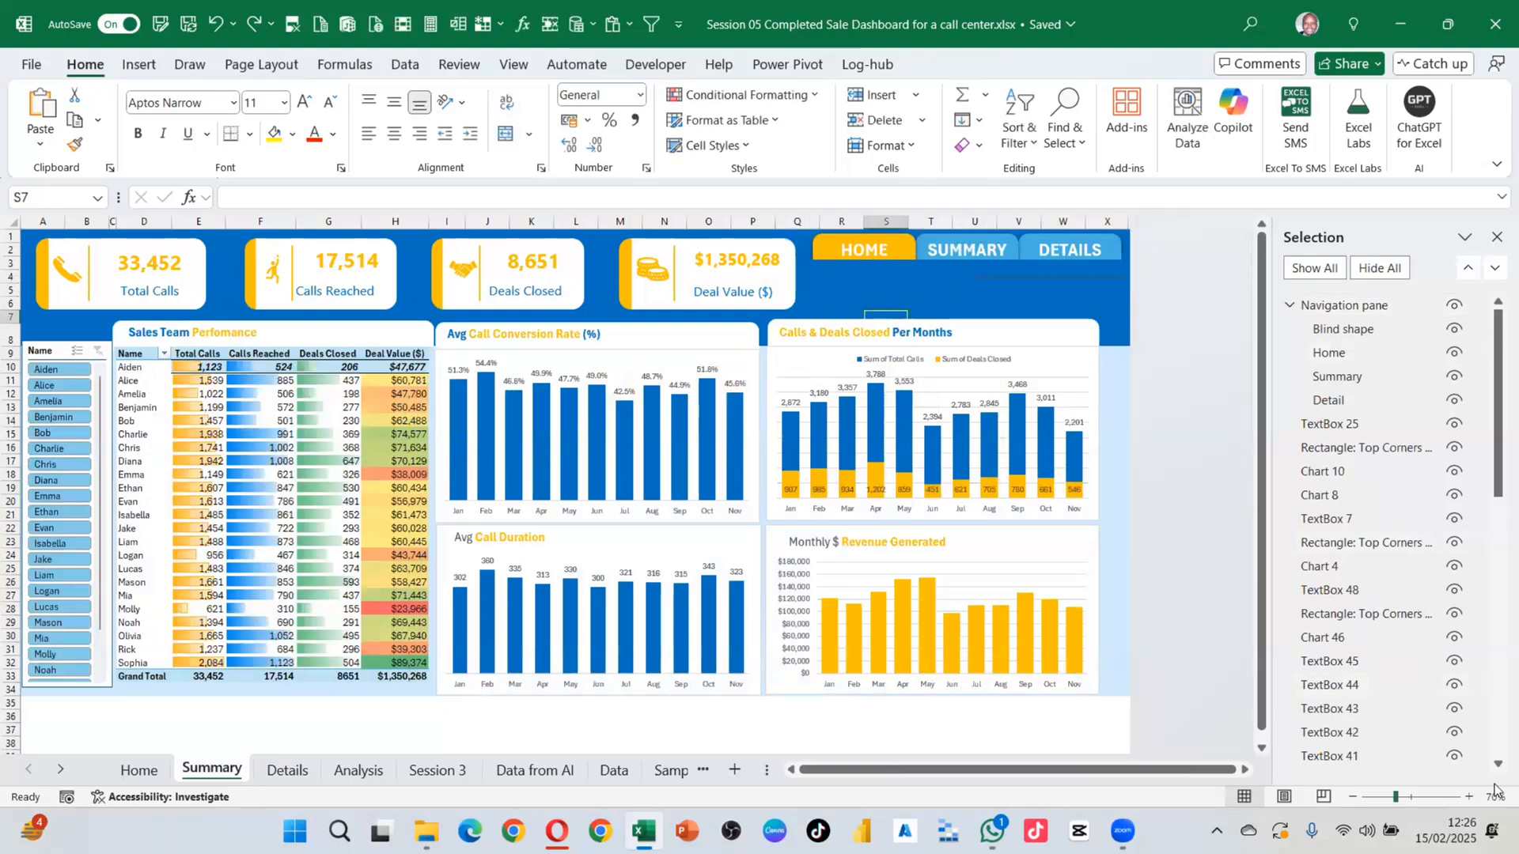
click(1469, 797)
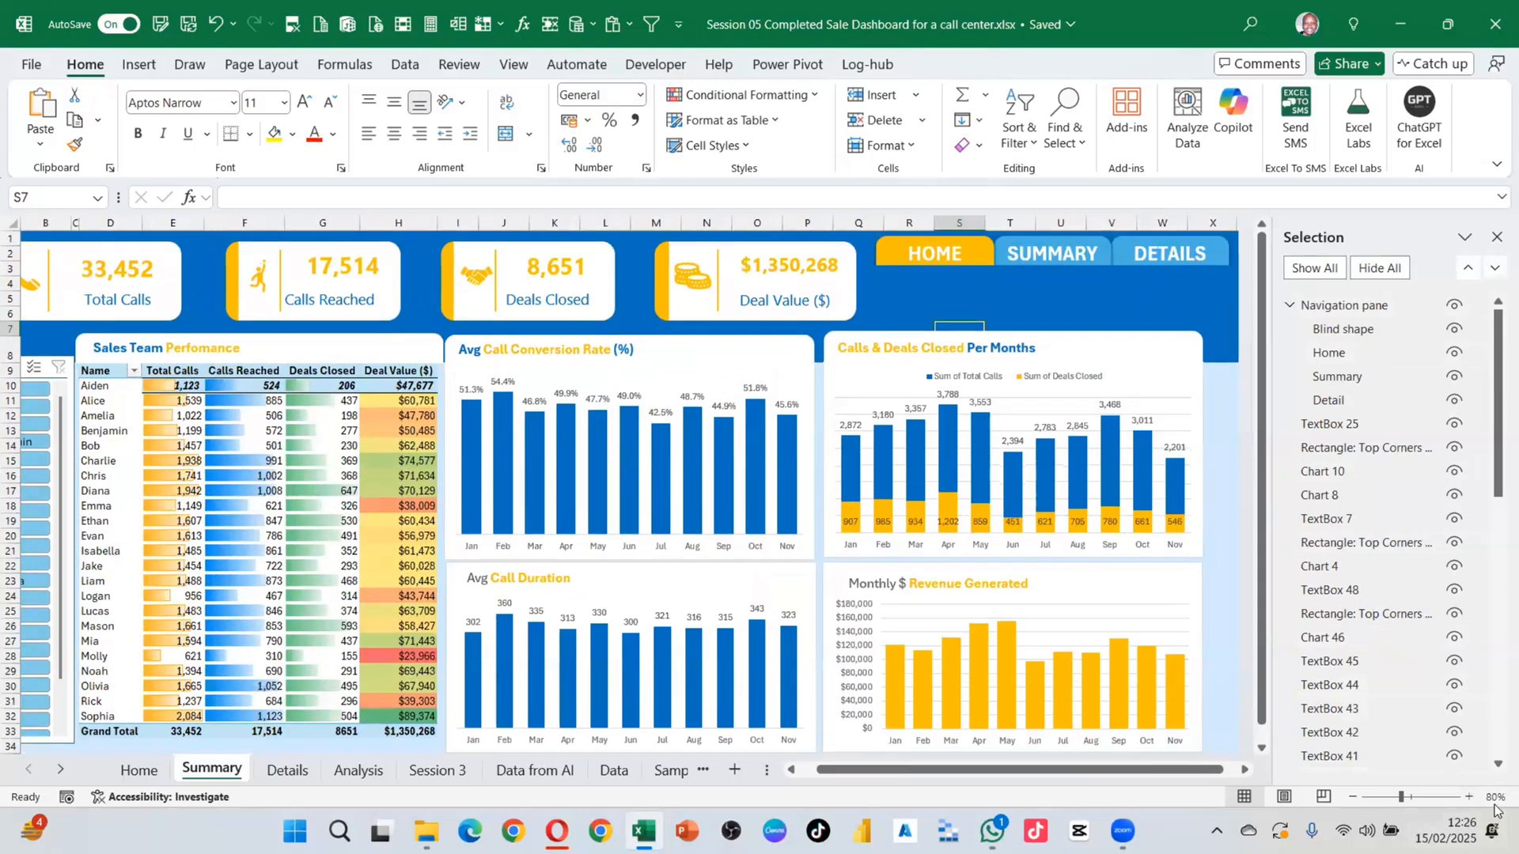
click(141, 770)
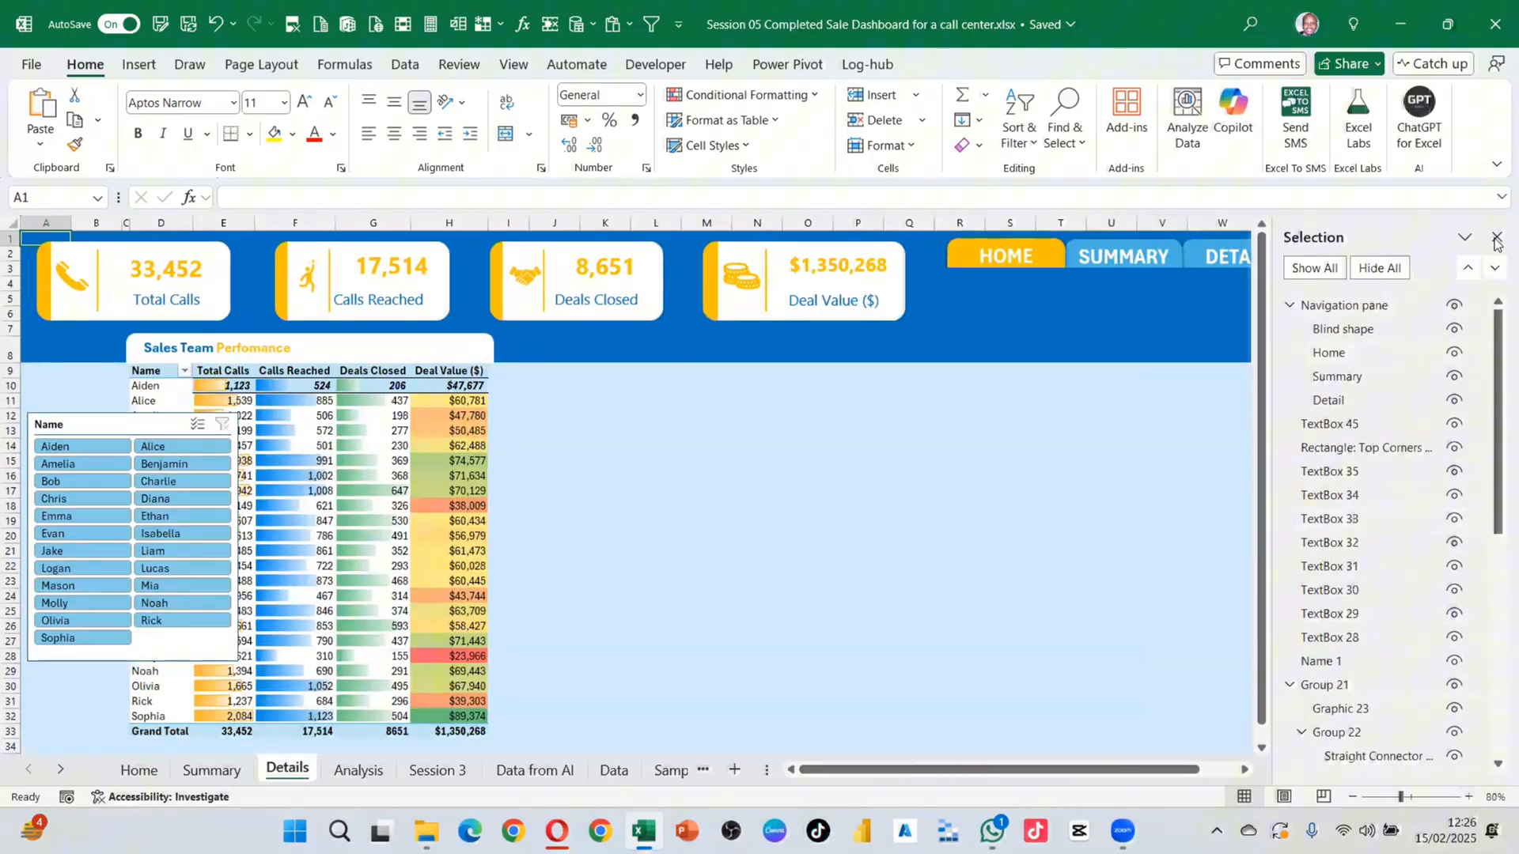
click(1495, 237)
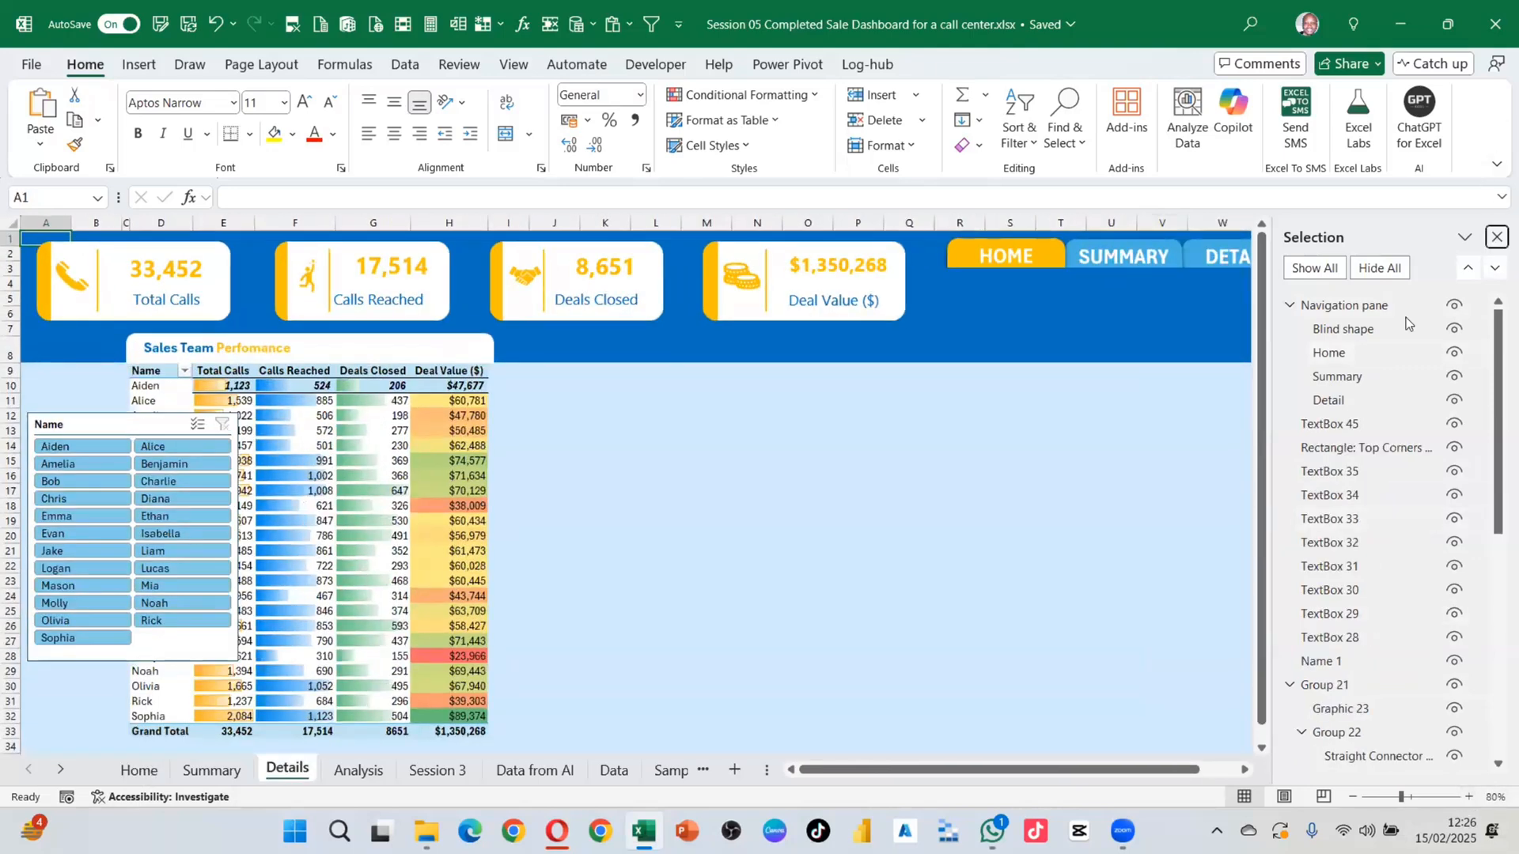
click(198, 778)
click(141, 771)
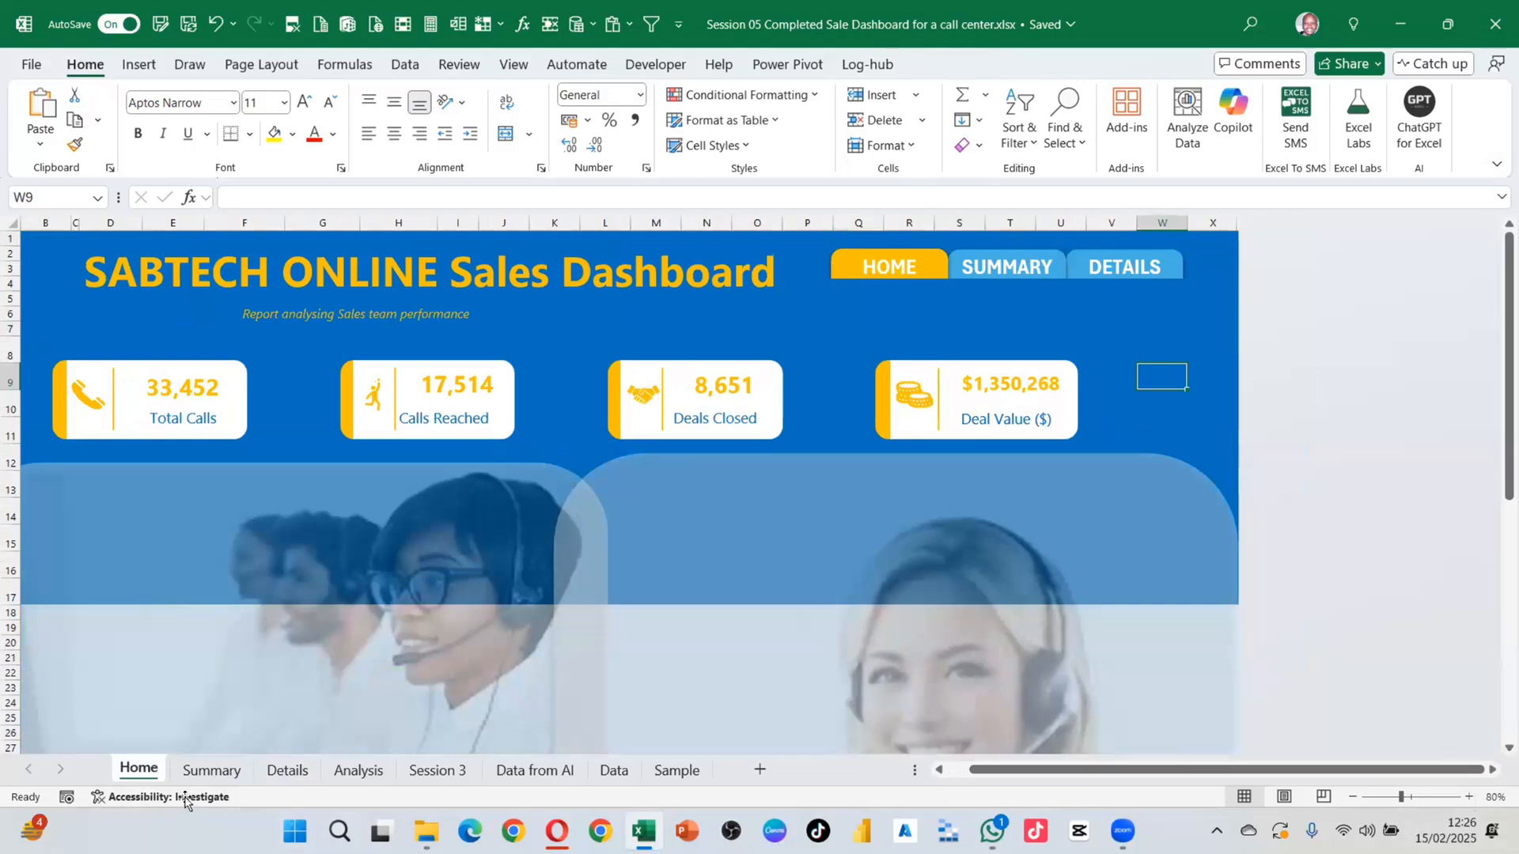
Step: Nudge the navigation group slightly on both the Home and Summary sheets
click(899, 286)
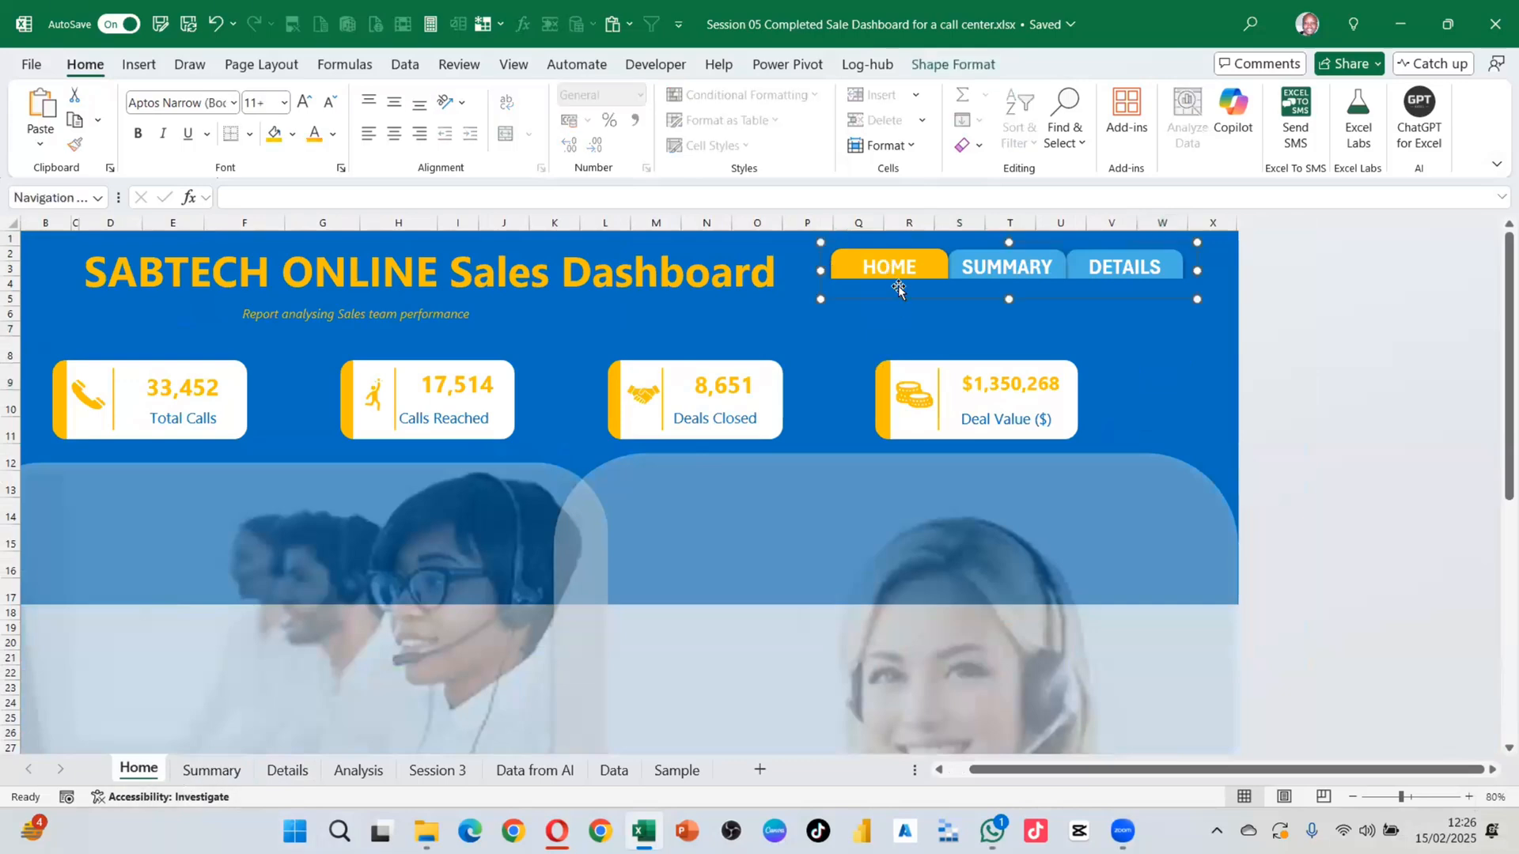
click(930, 67)
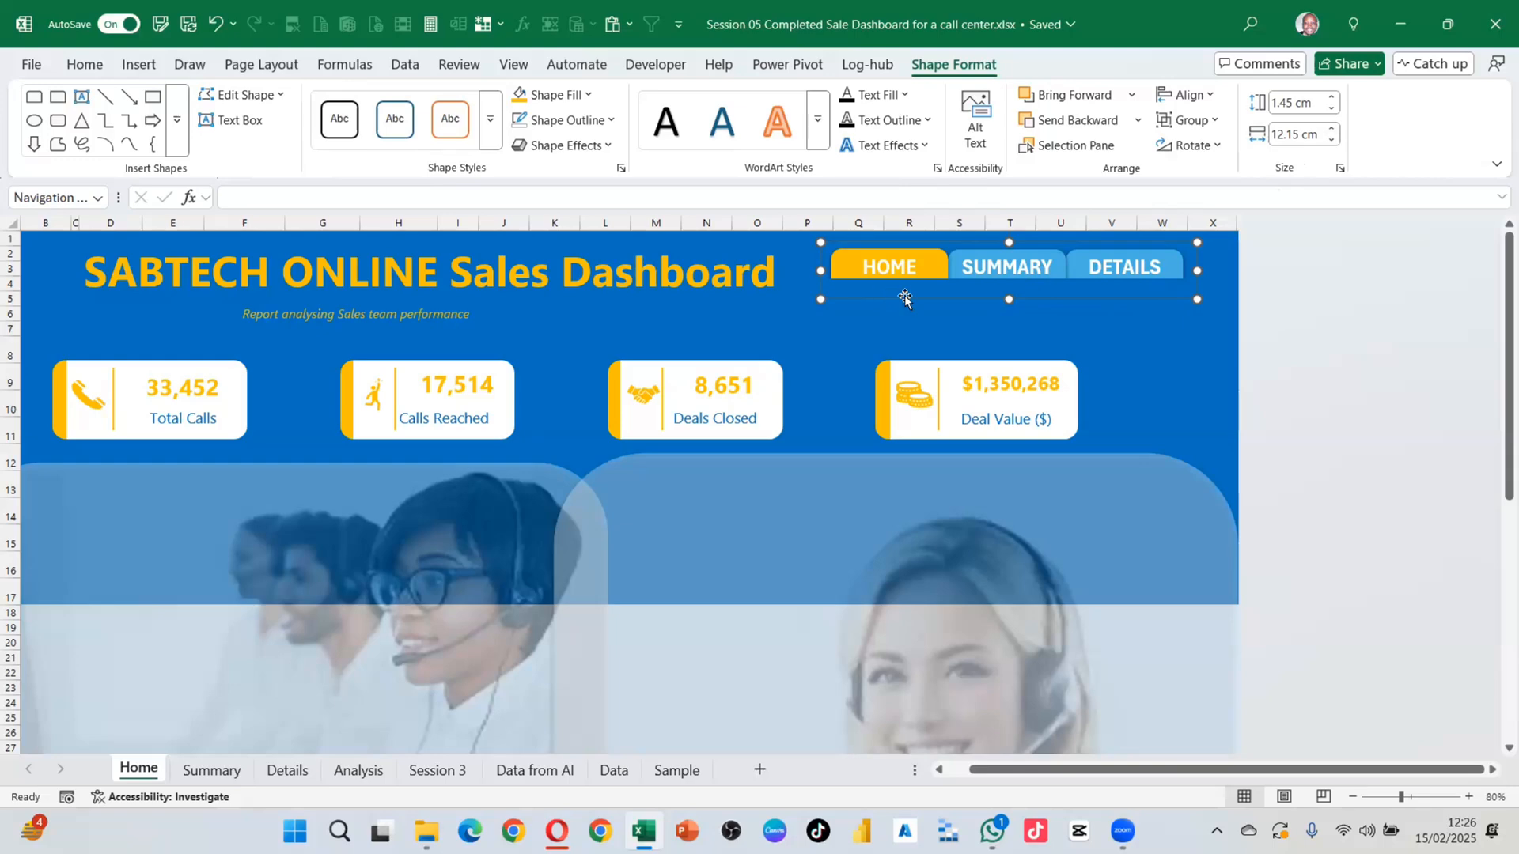
drag(904, 296, 909, 295)
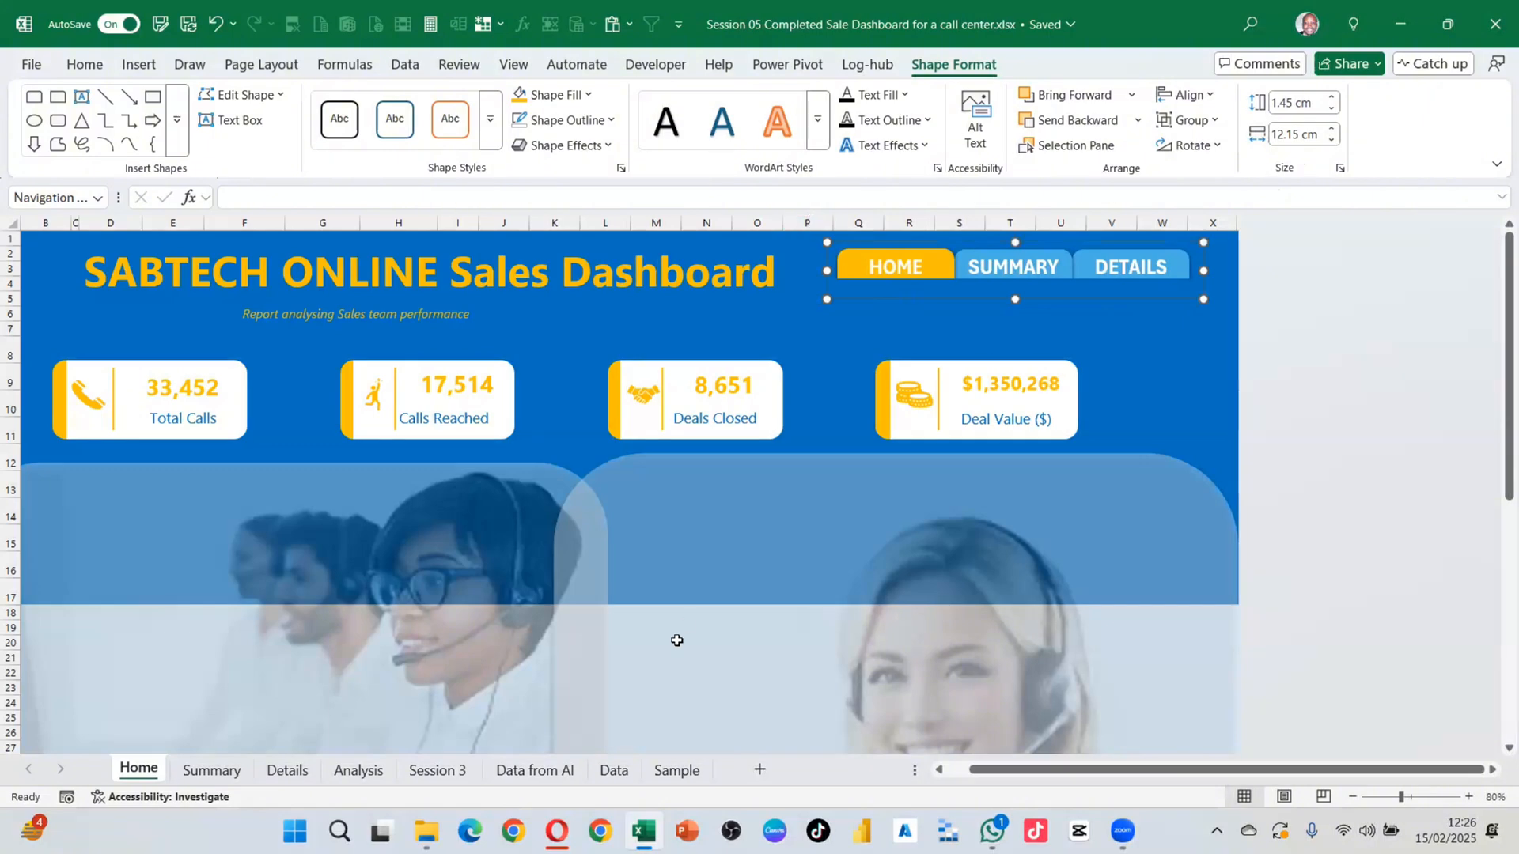
click(1001, 264)
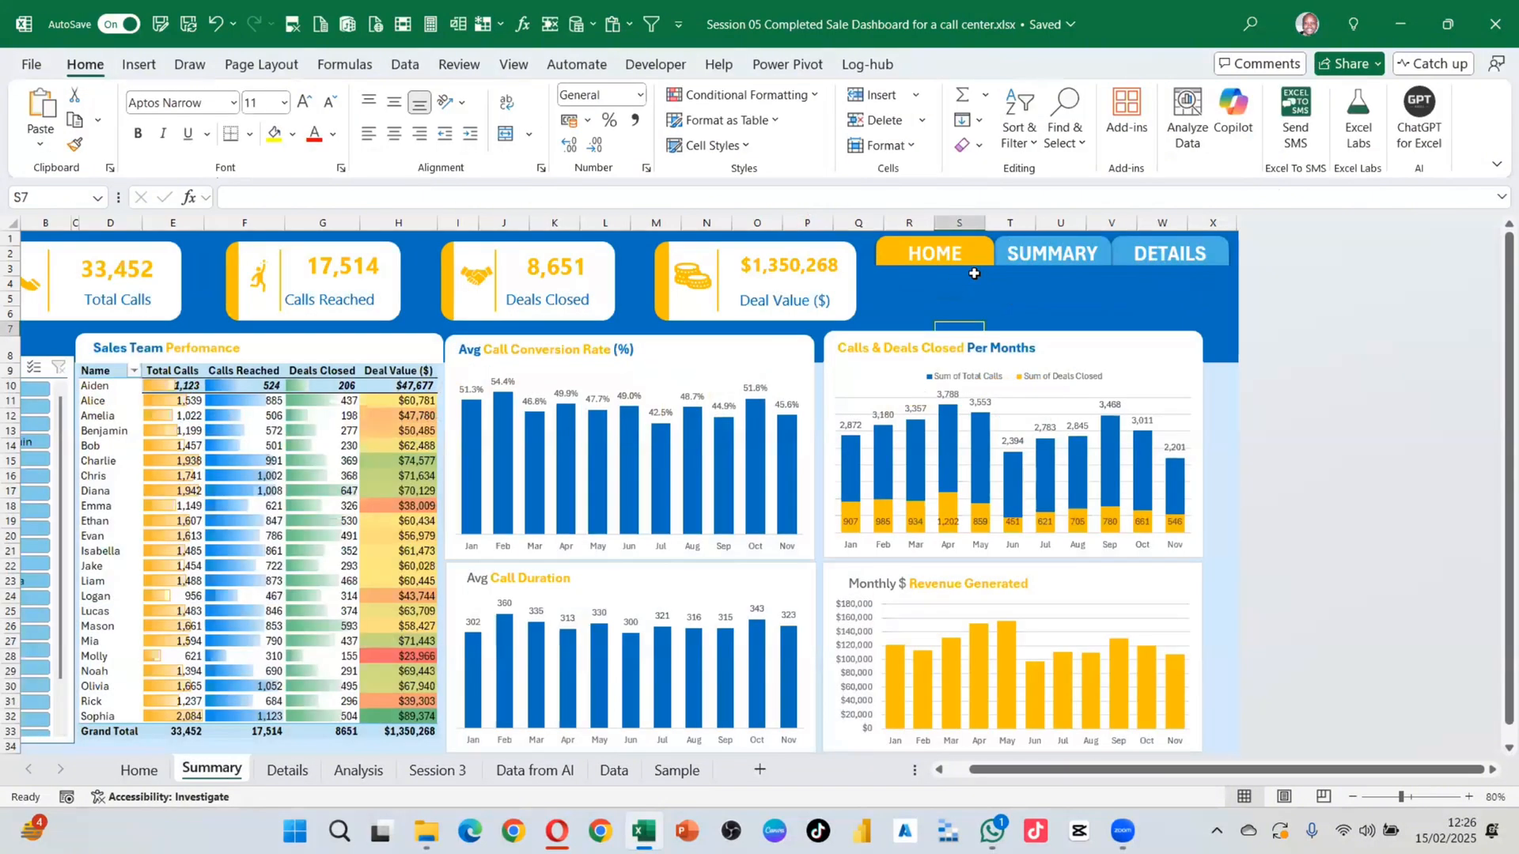
click(990, 279)
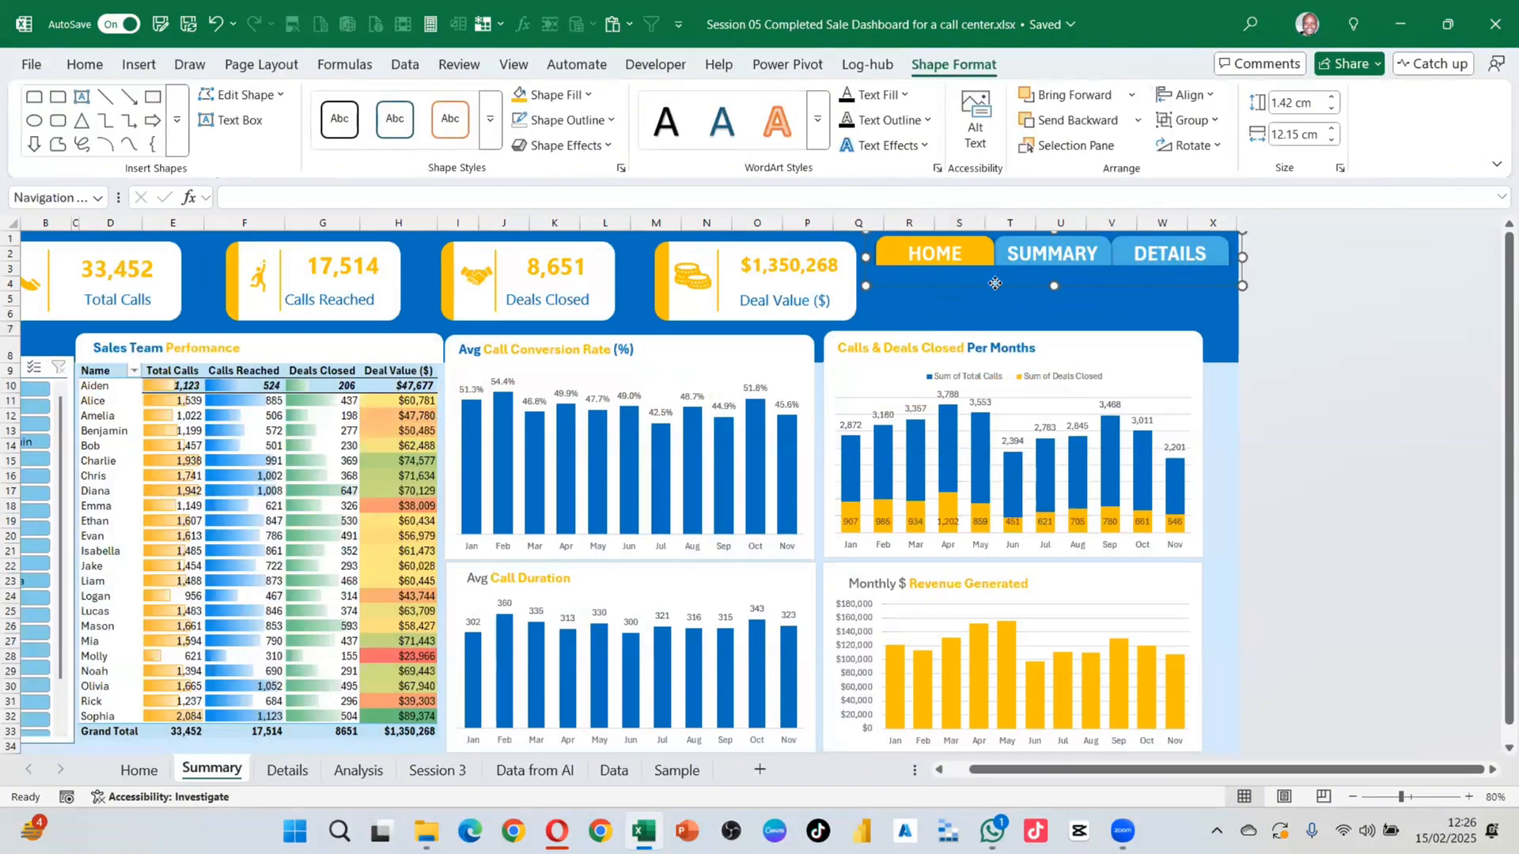
drag(991, 279, 999, 289)
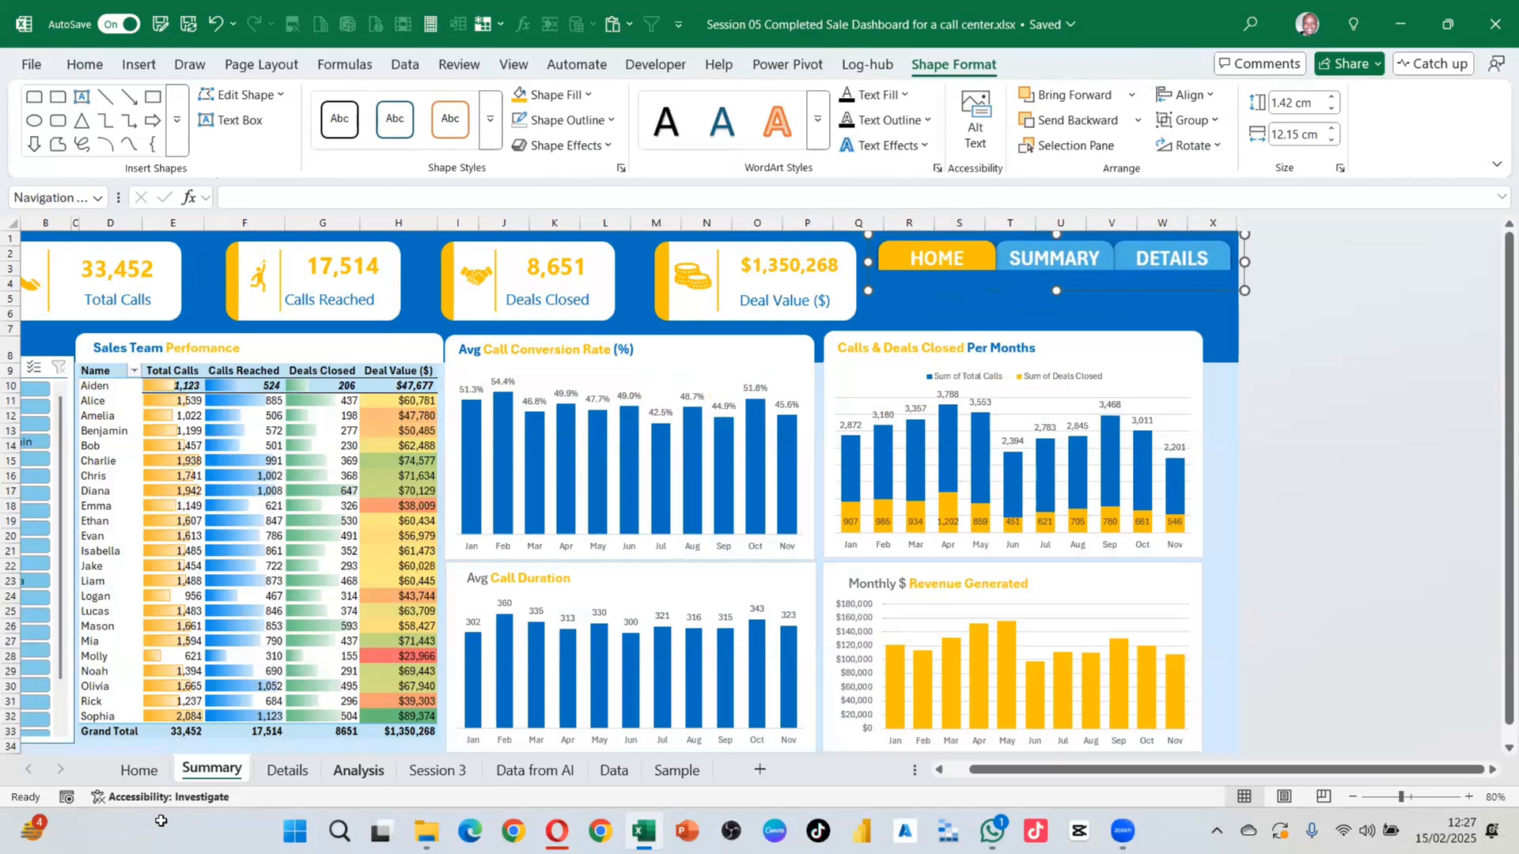
Step: Test the HOME, SUMMARY and DETAILS links, ending back on the Summary sheet
click(139, 771)
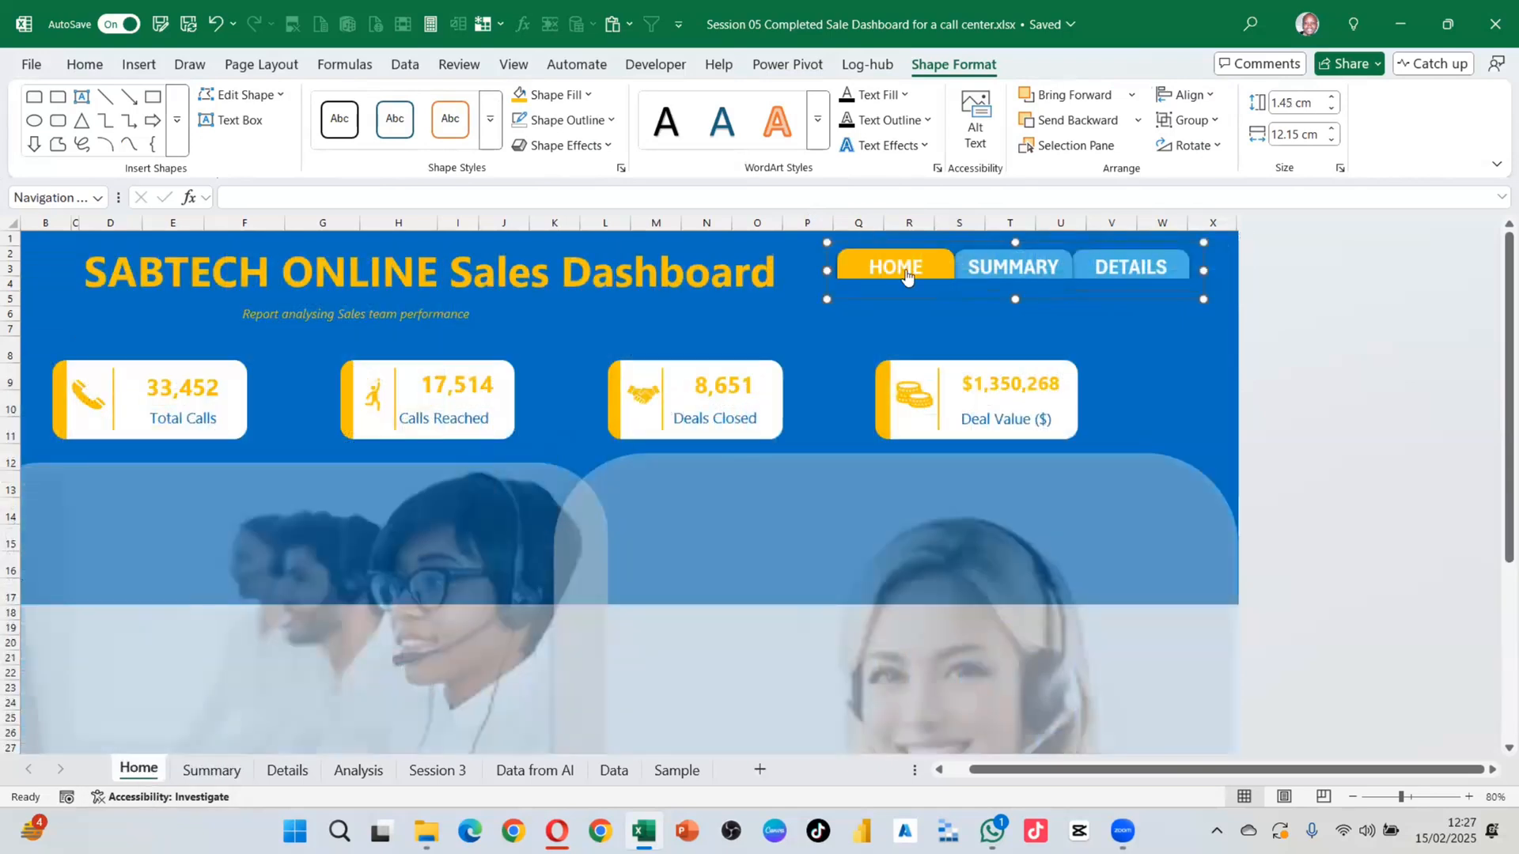
click(908, 348)
click(910, 268)
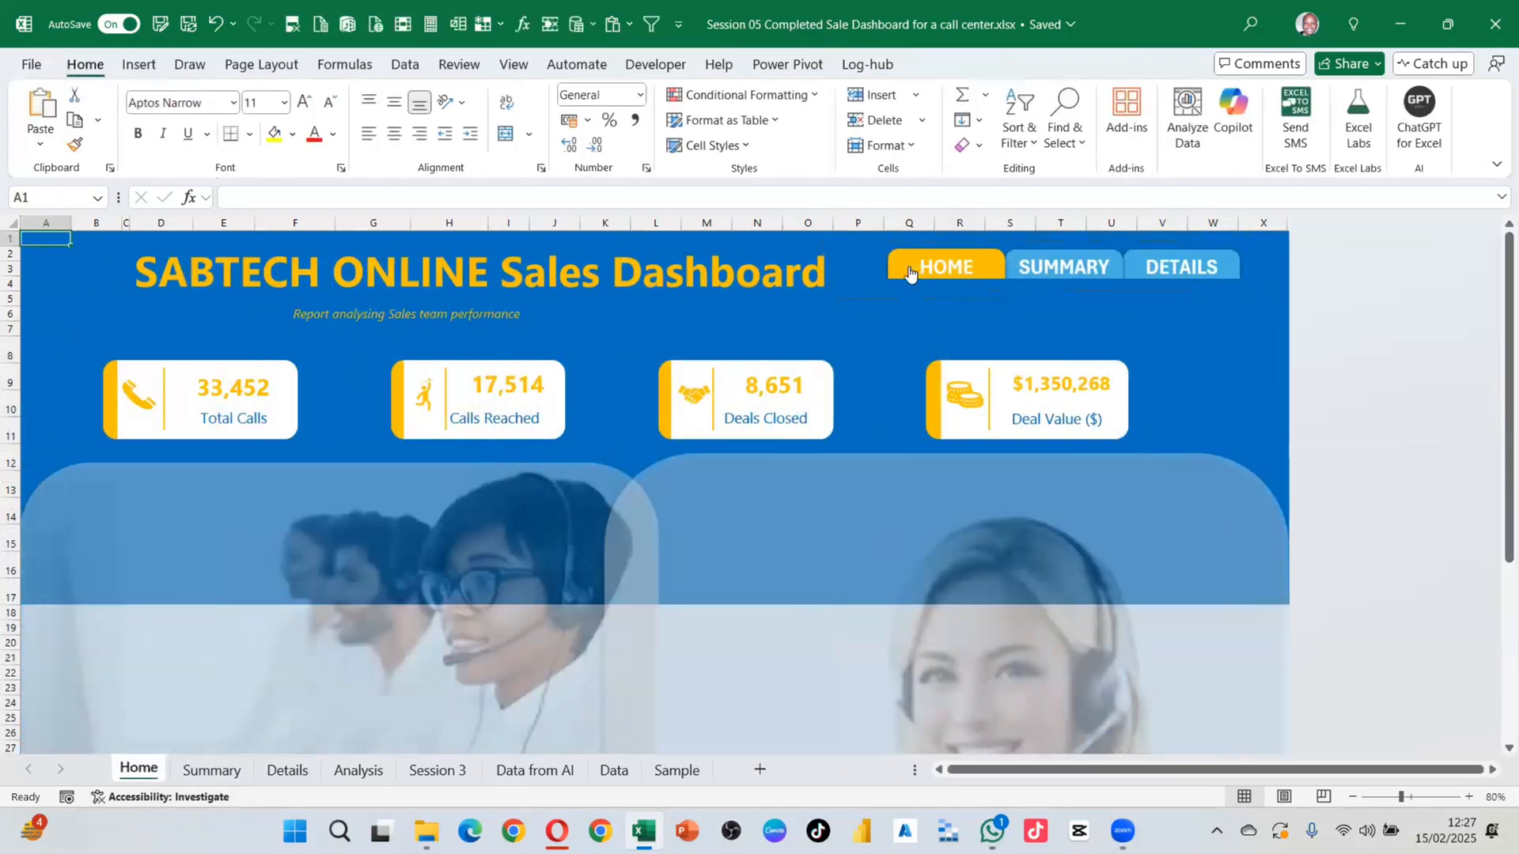
click(1058, 299)
click(1235, 261)
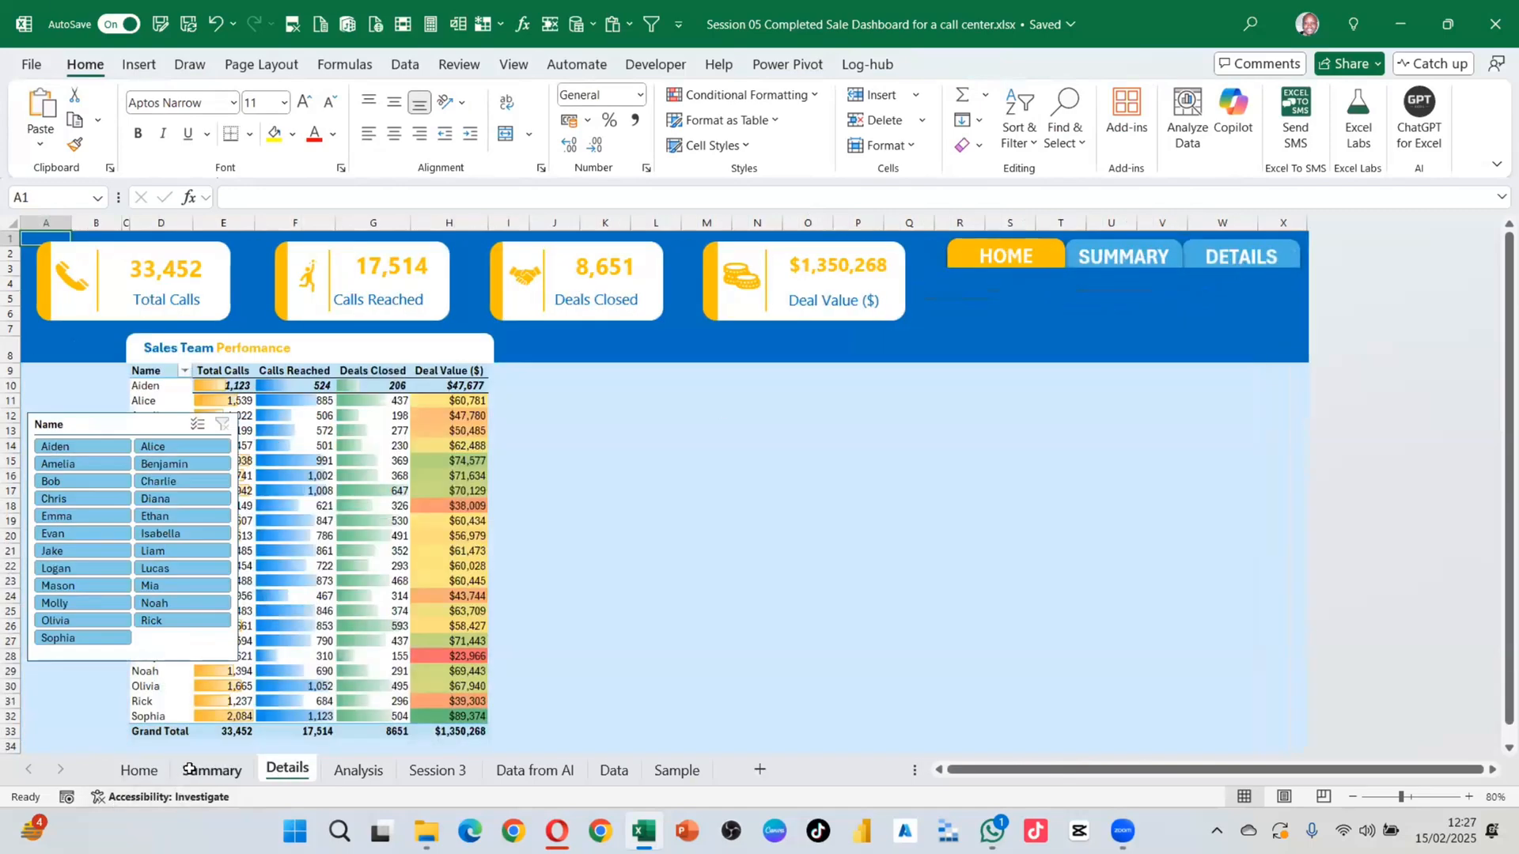
click(212, 770)
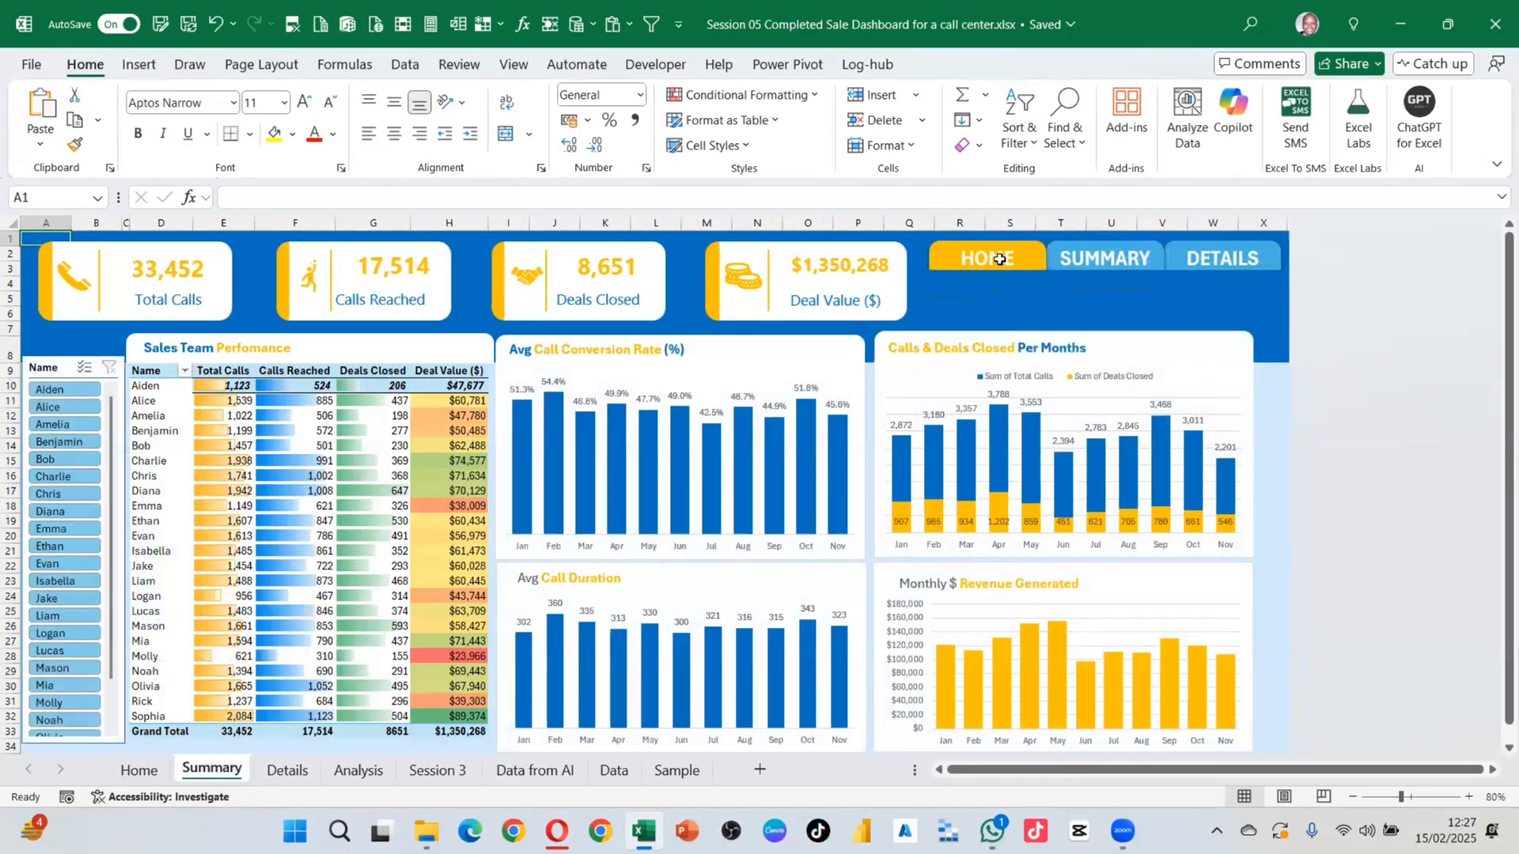
click(1067, 131)
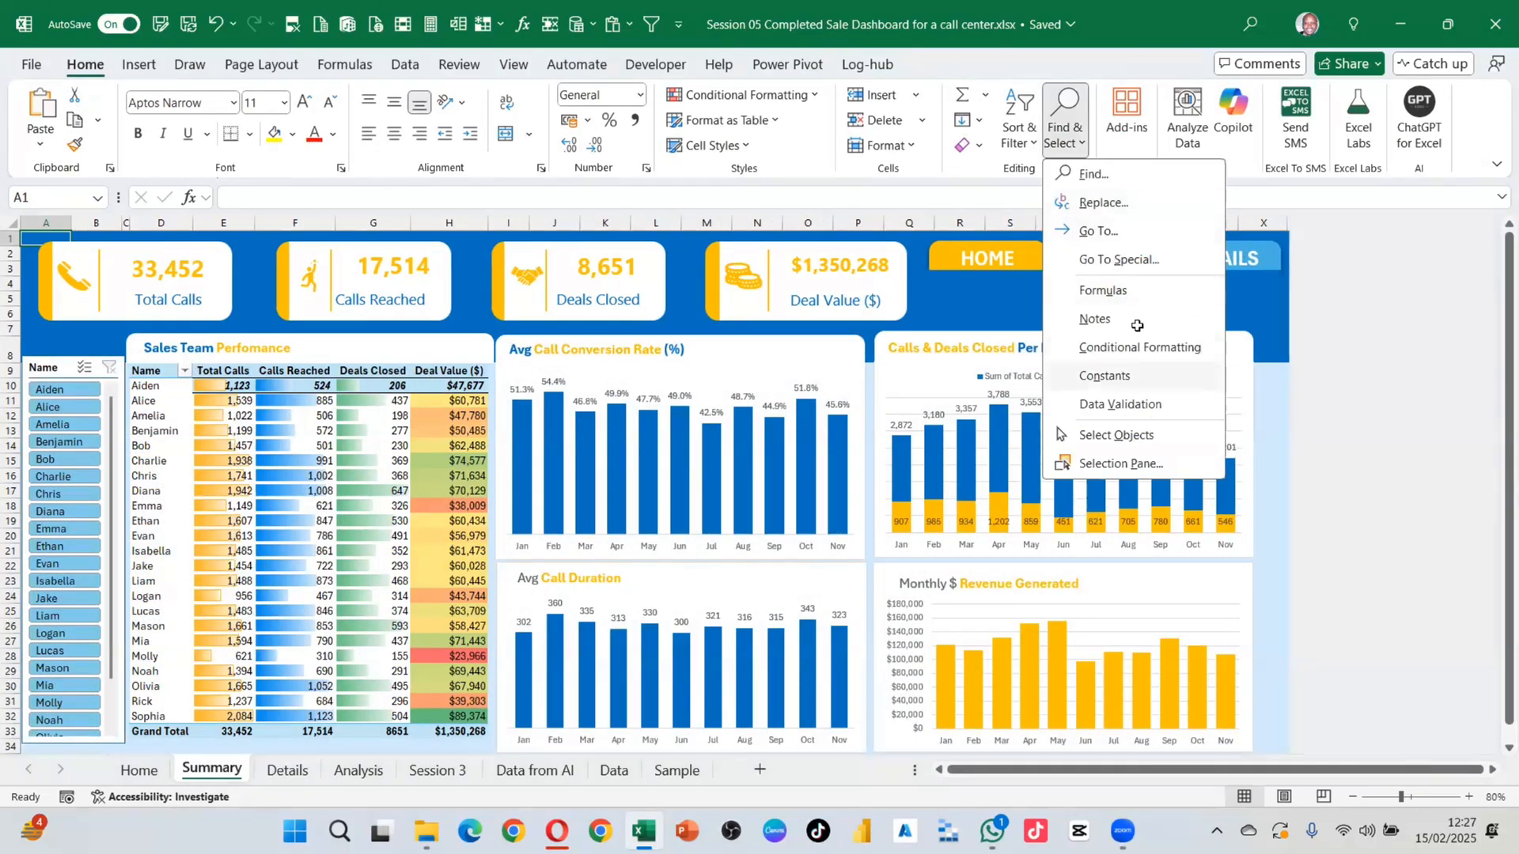
Step: Open the Selection Pane and fill the Summary sheet's SUMMARY button orange
click(1107, 463)
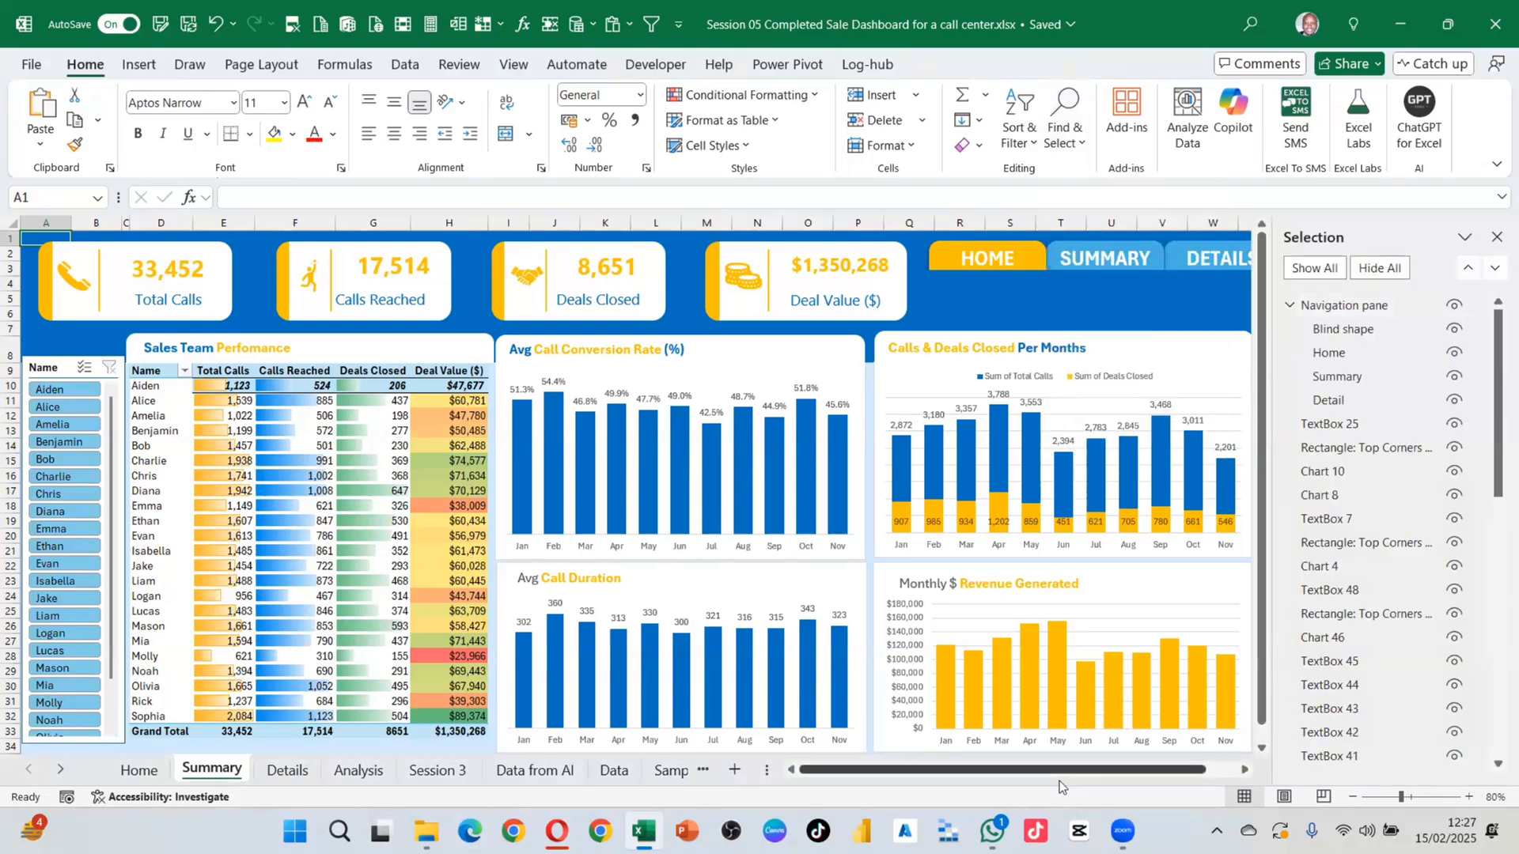
drag(1059, 781, 1060, 781)
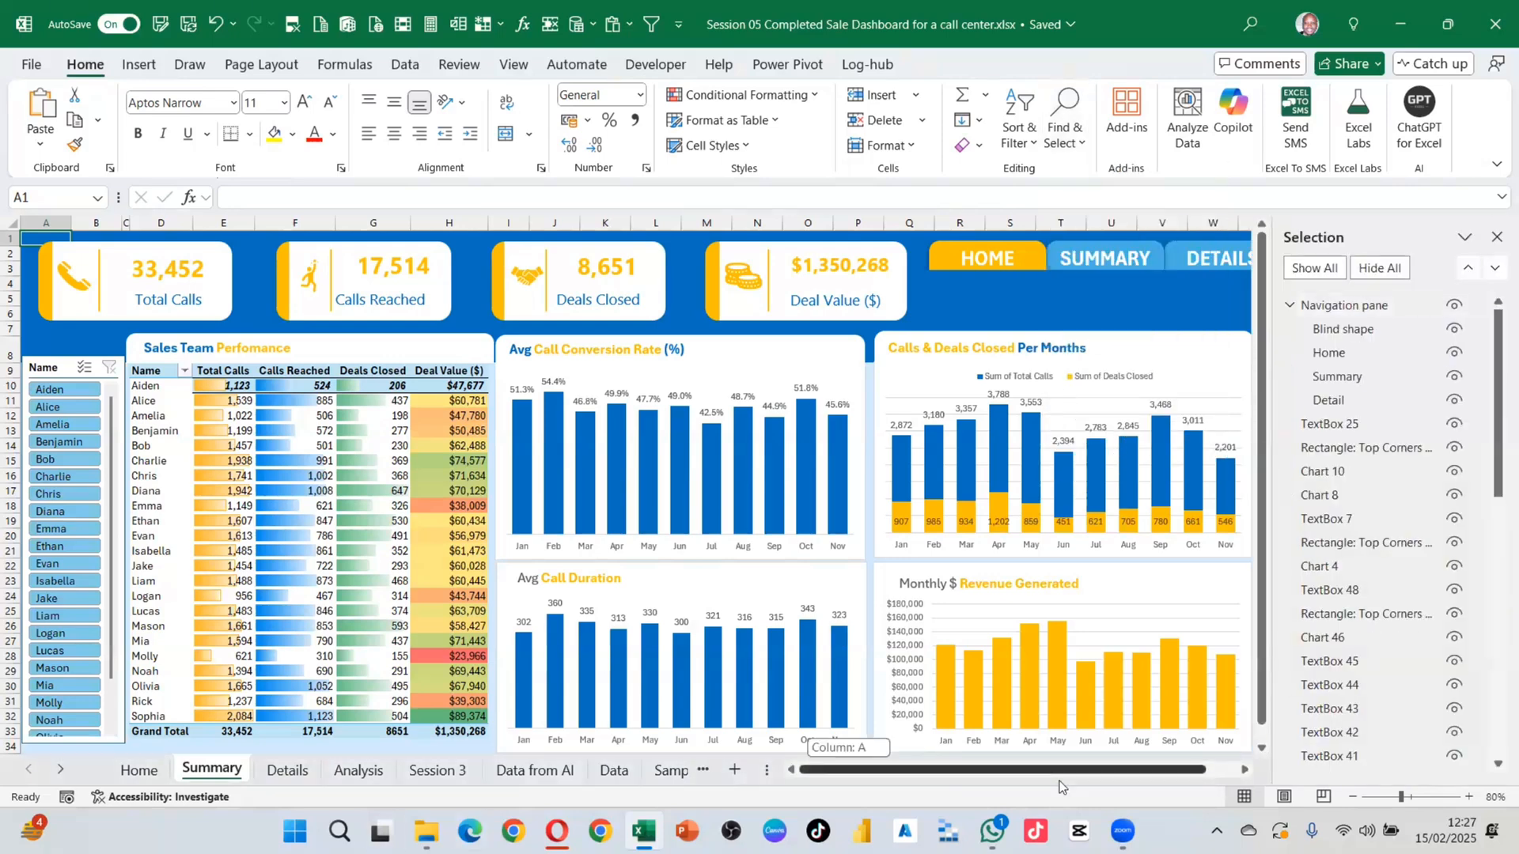
click(1246, 770)
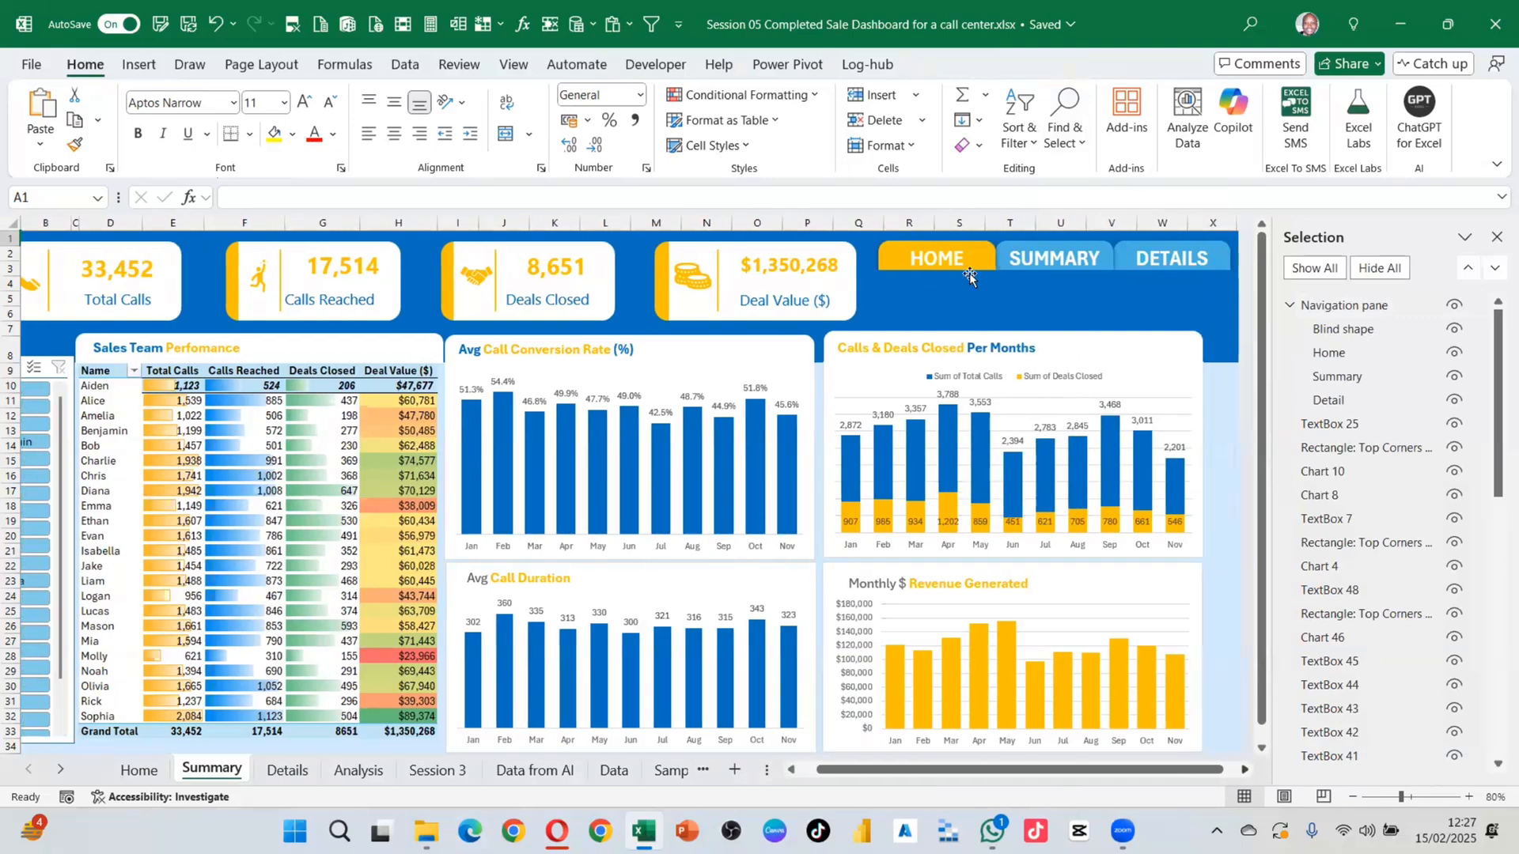
click(1346, 378)
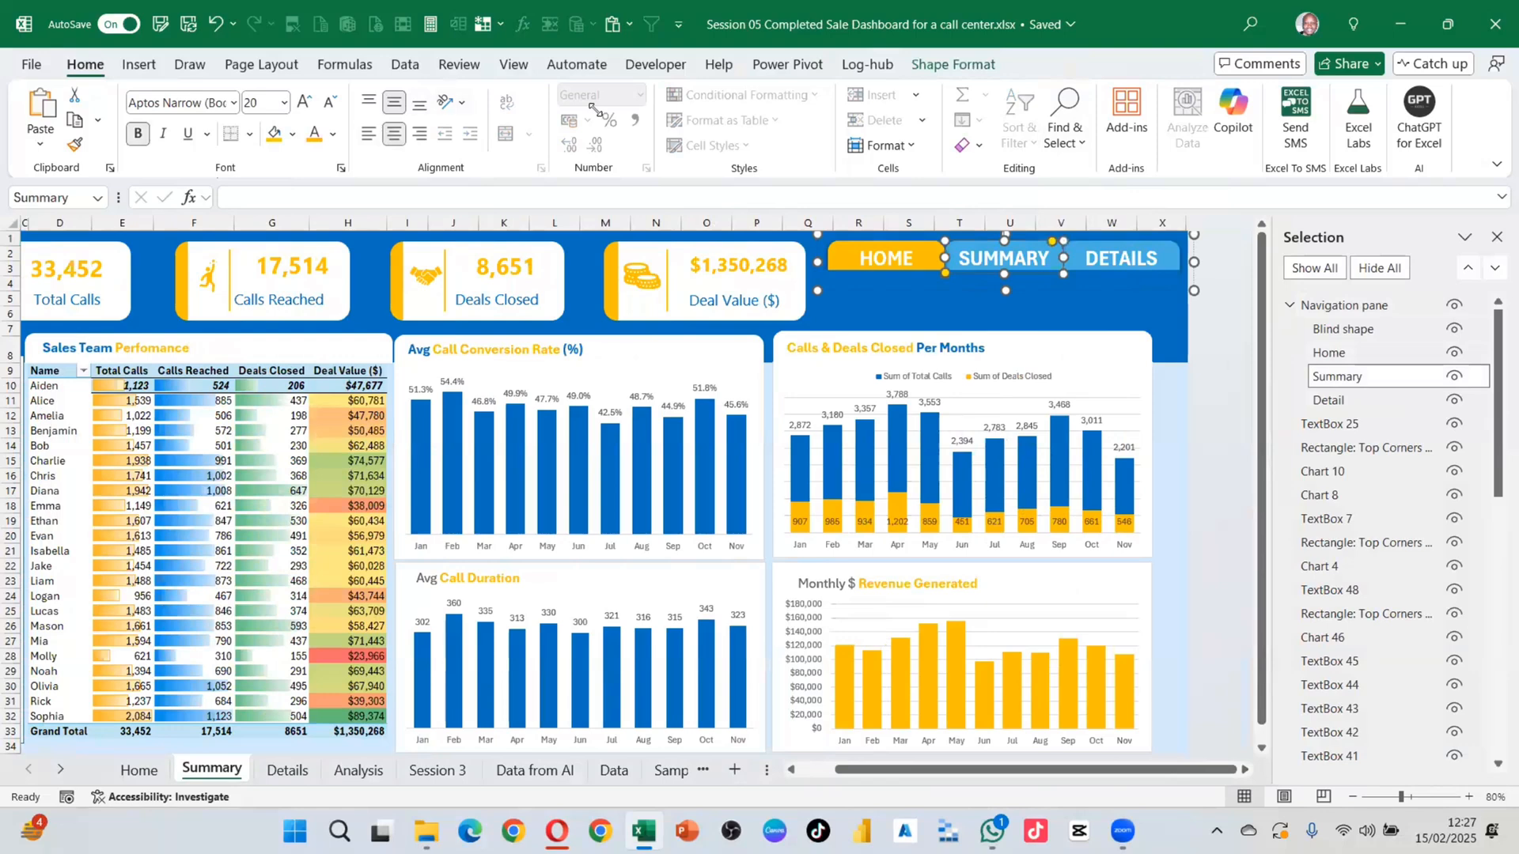
click(928, 69)
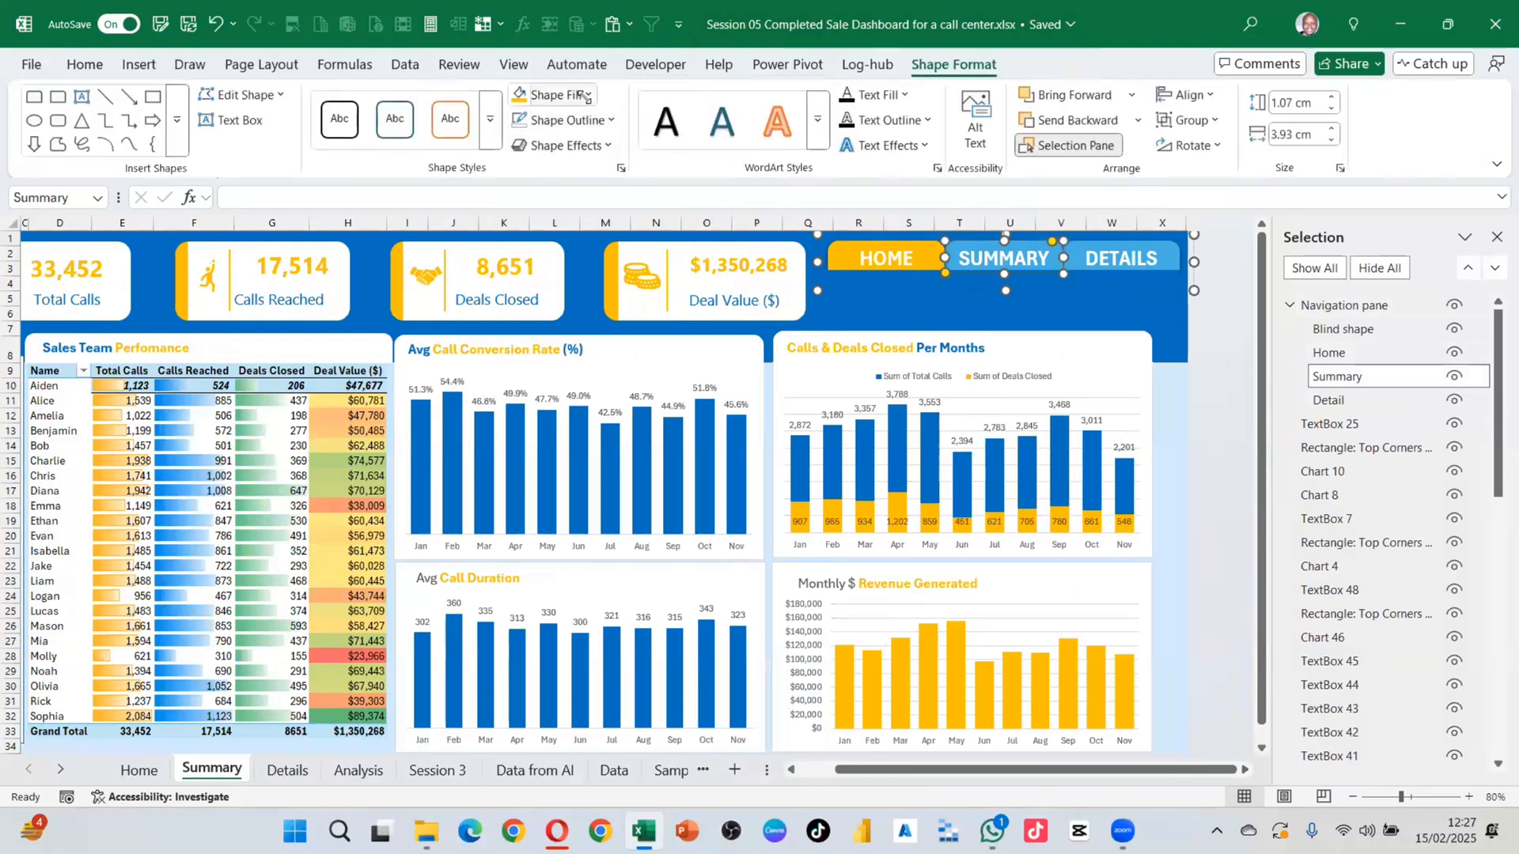
click(587, 94)
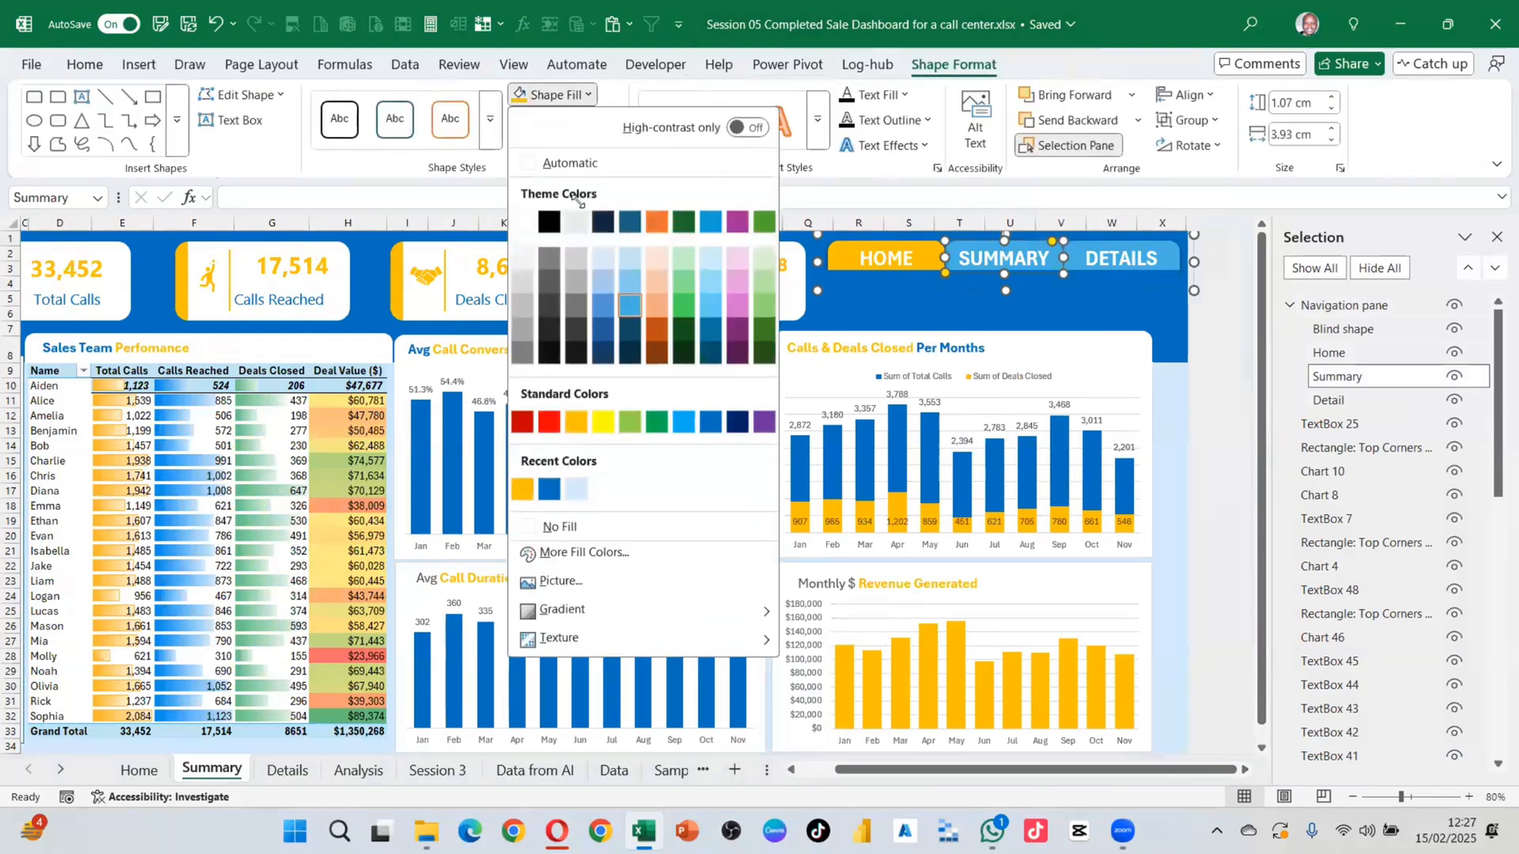
click(523, 488)
Step: Fill the HOME button blue and move Summary above Home in the stacking order
click(1331, 353)
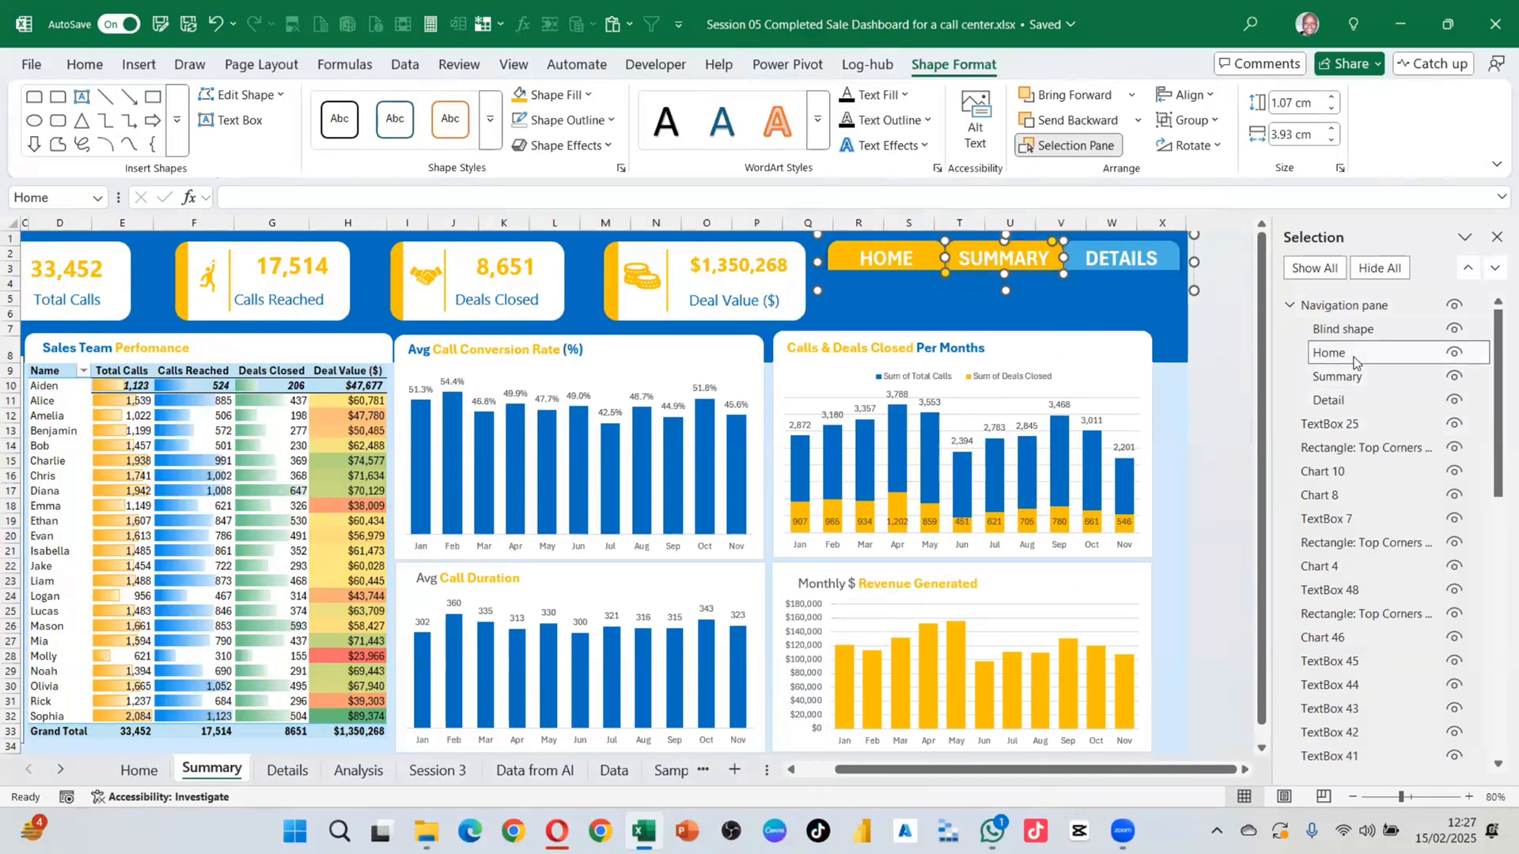
click(610, 121)
click(589, 96)
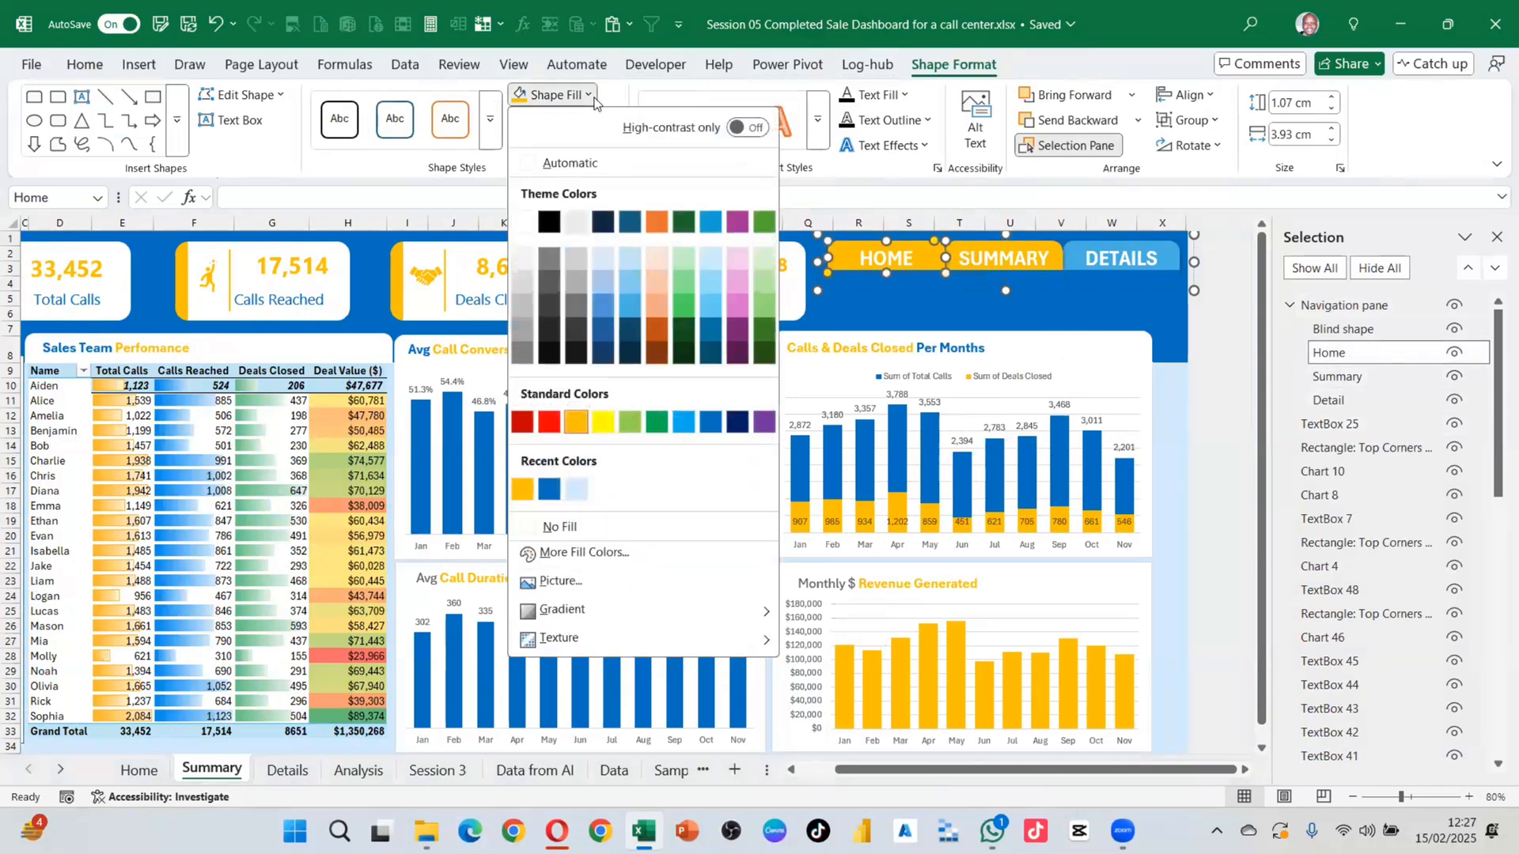
click(578, 491)
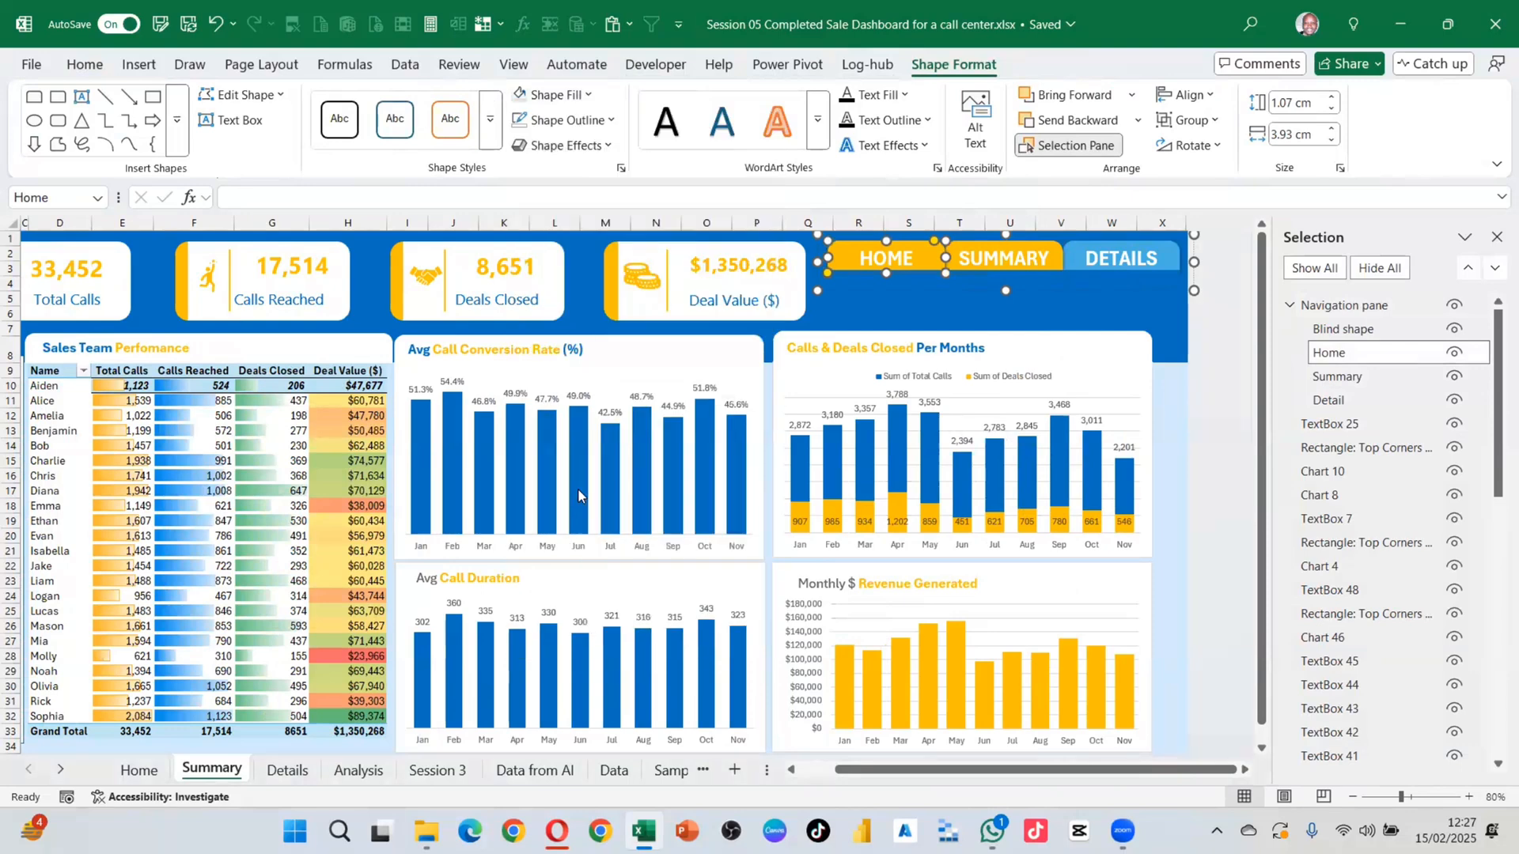
click(589, 95)
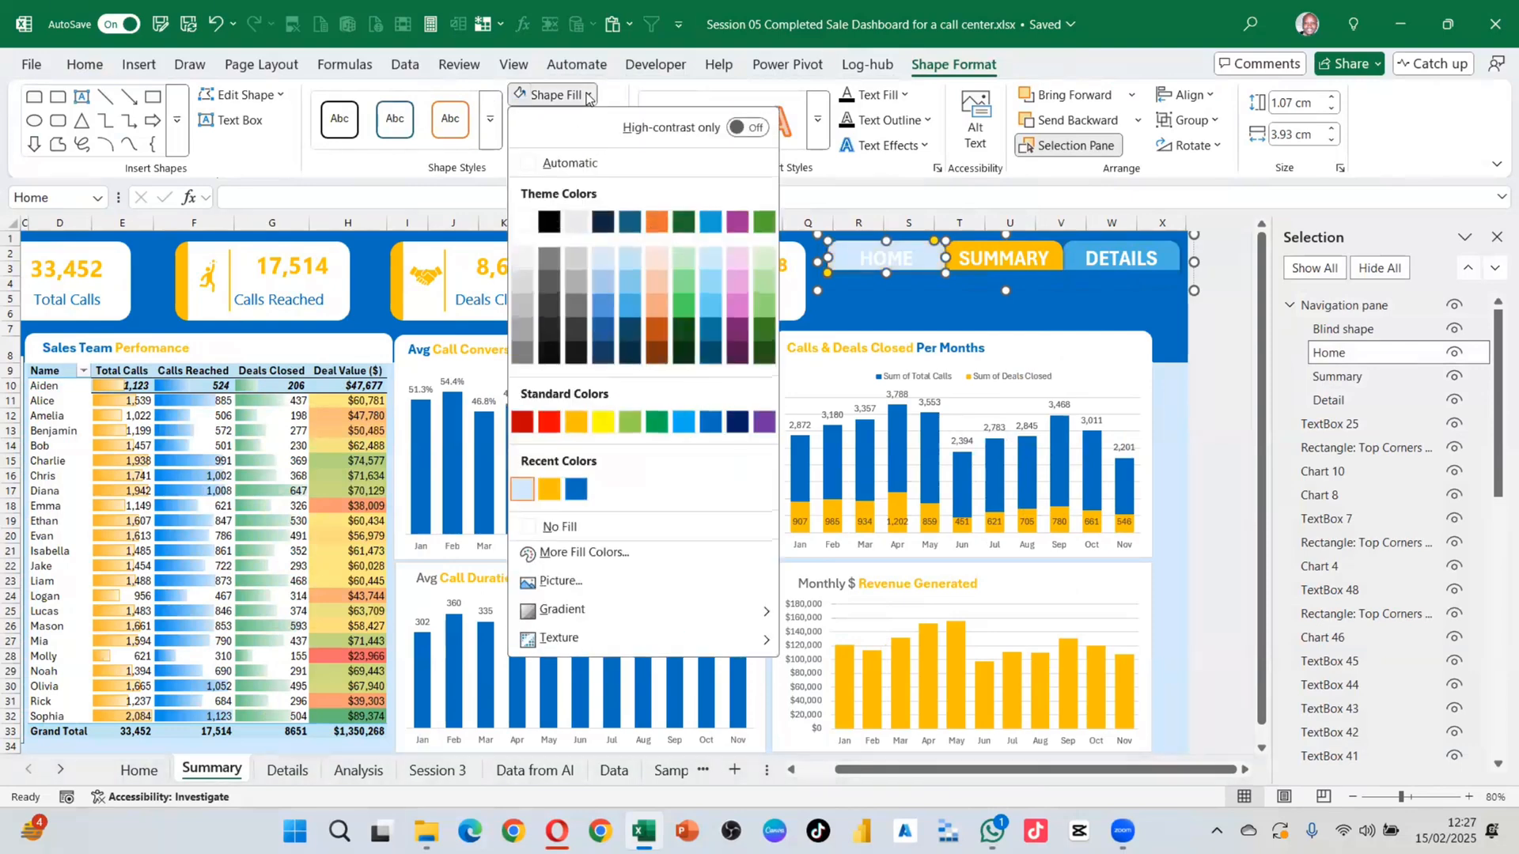
click(624, 310)
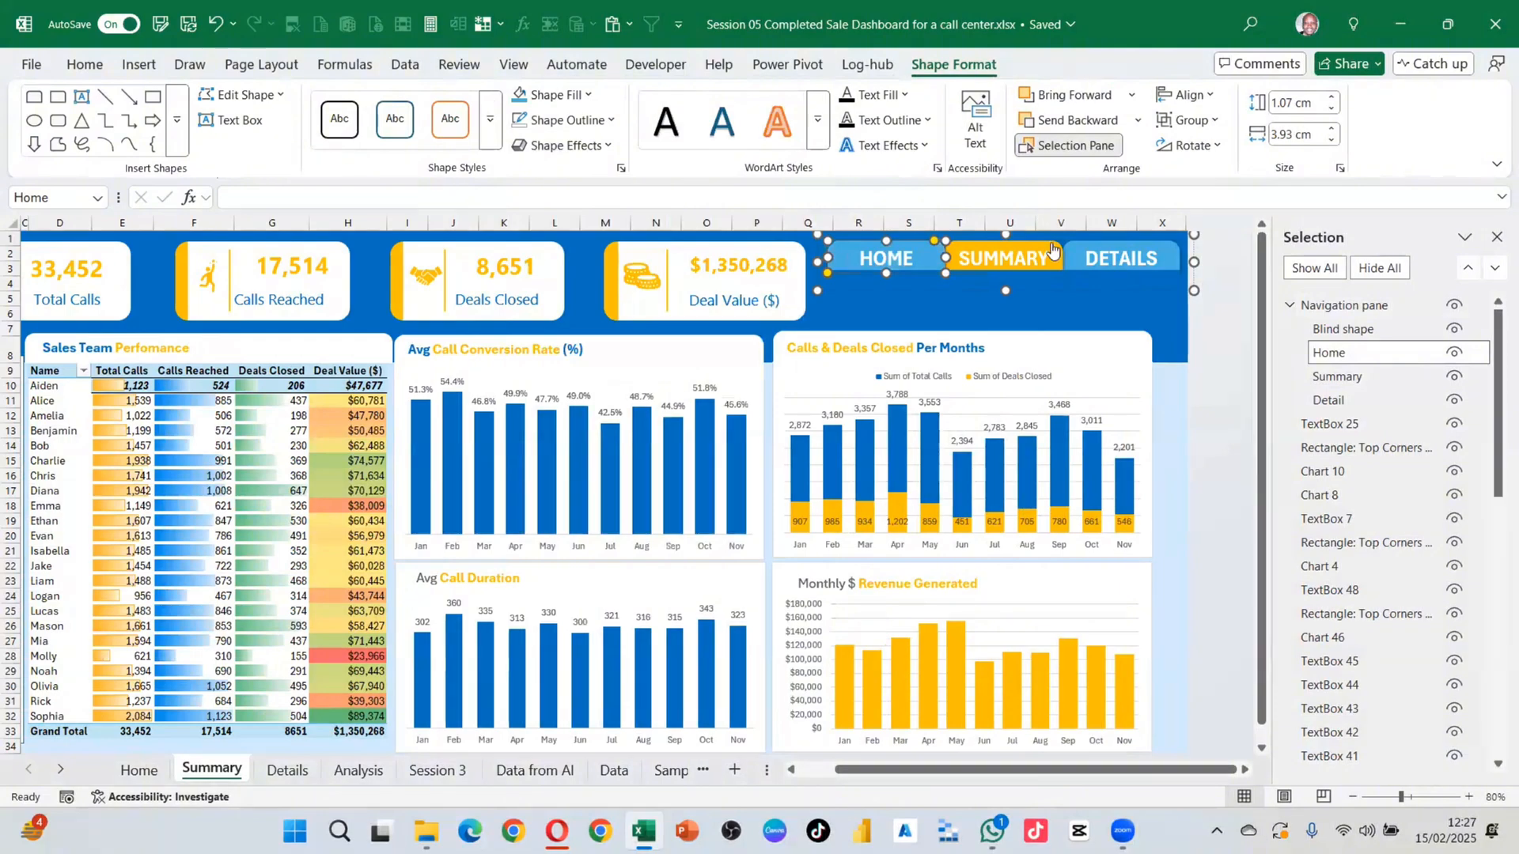
click(1180, 324)
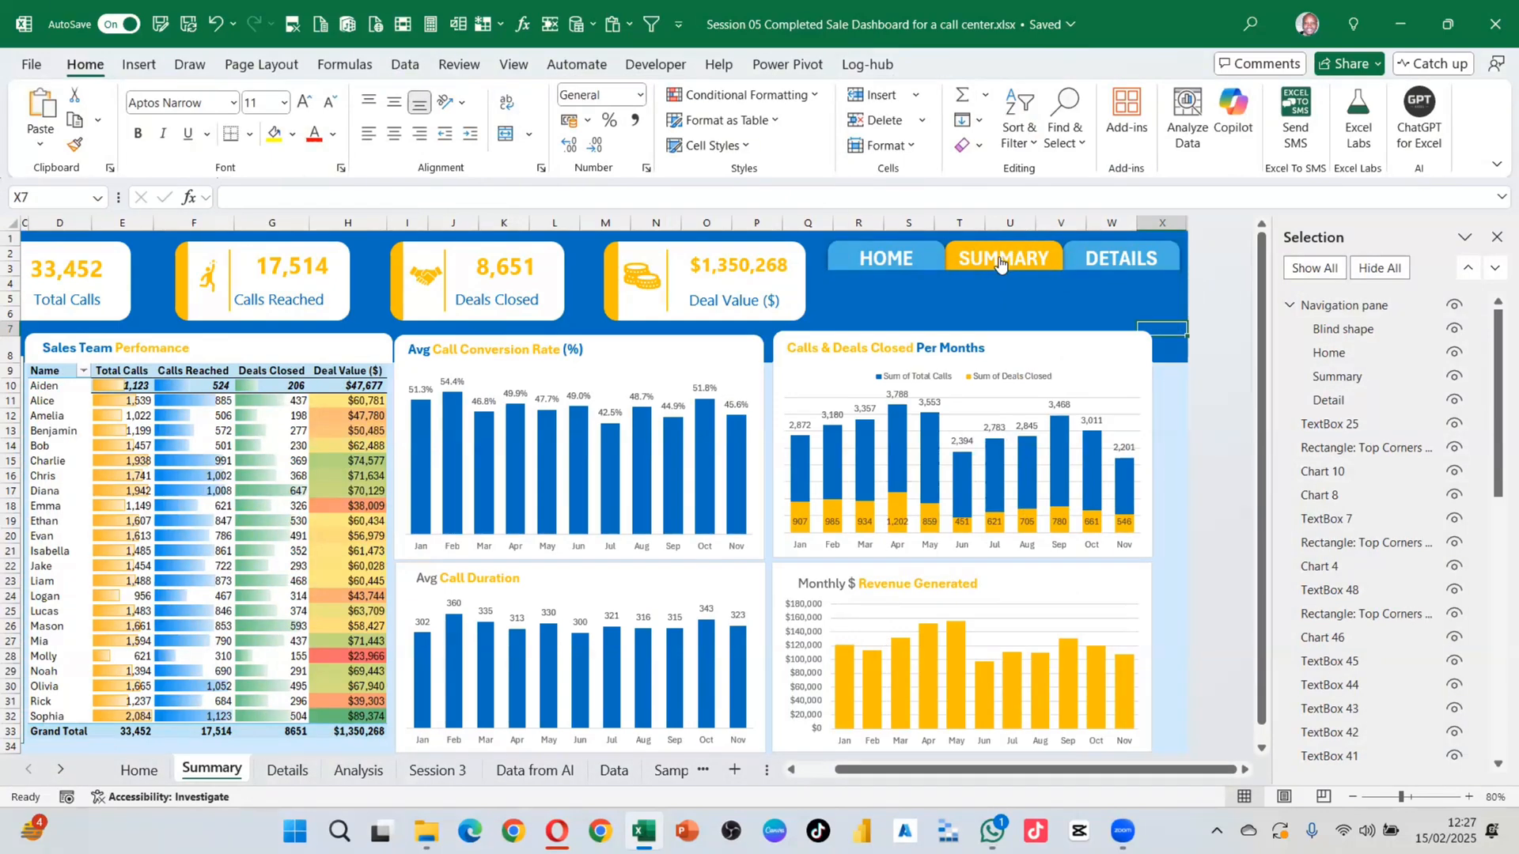
drag(1351, 383, 1349, 352)
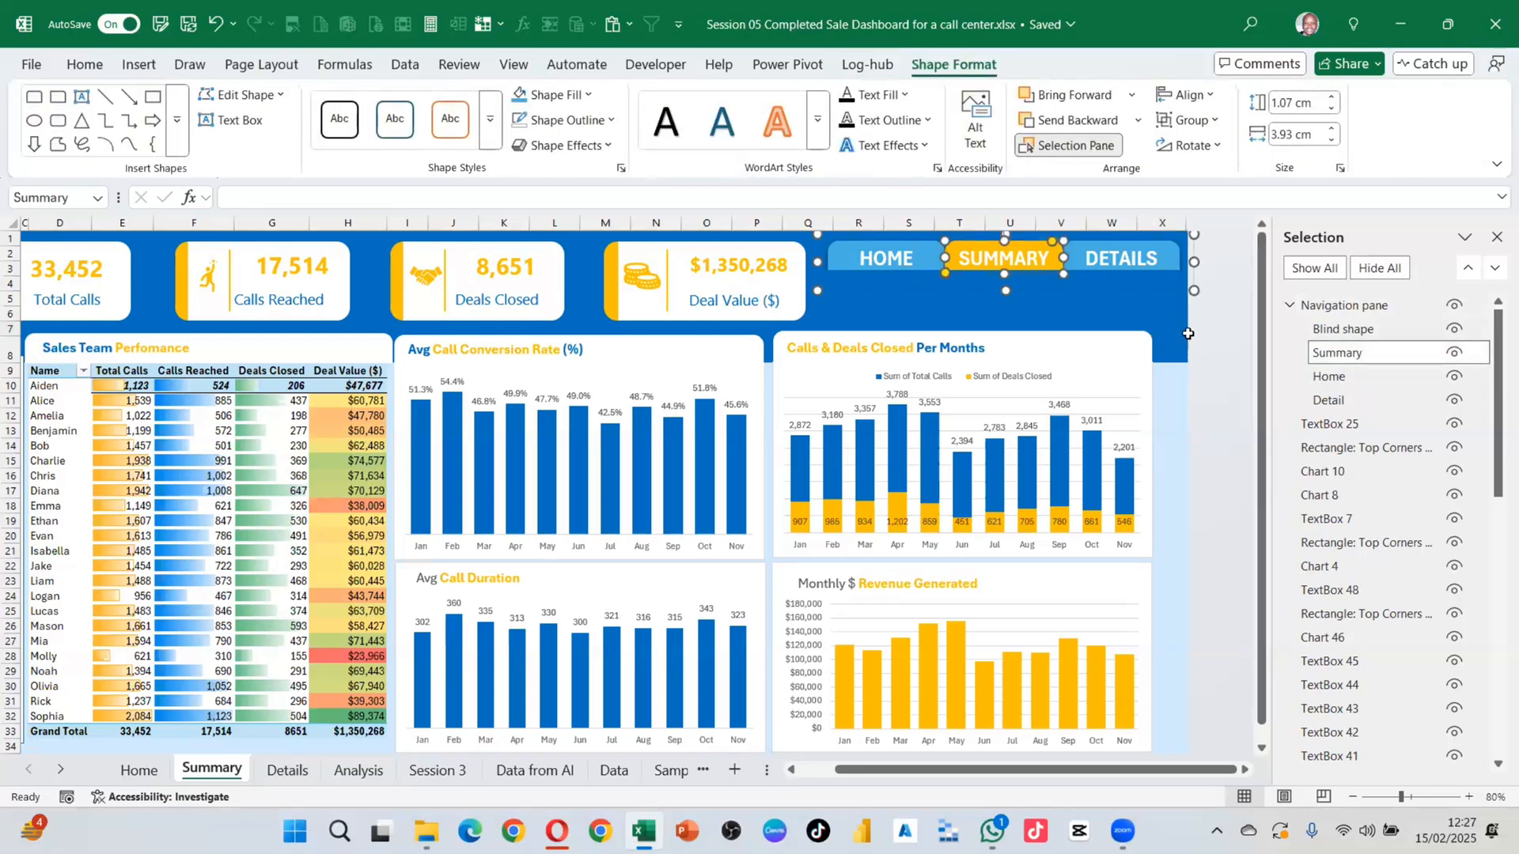
click(1161, 328)
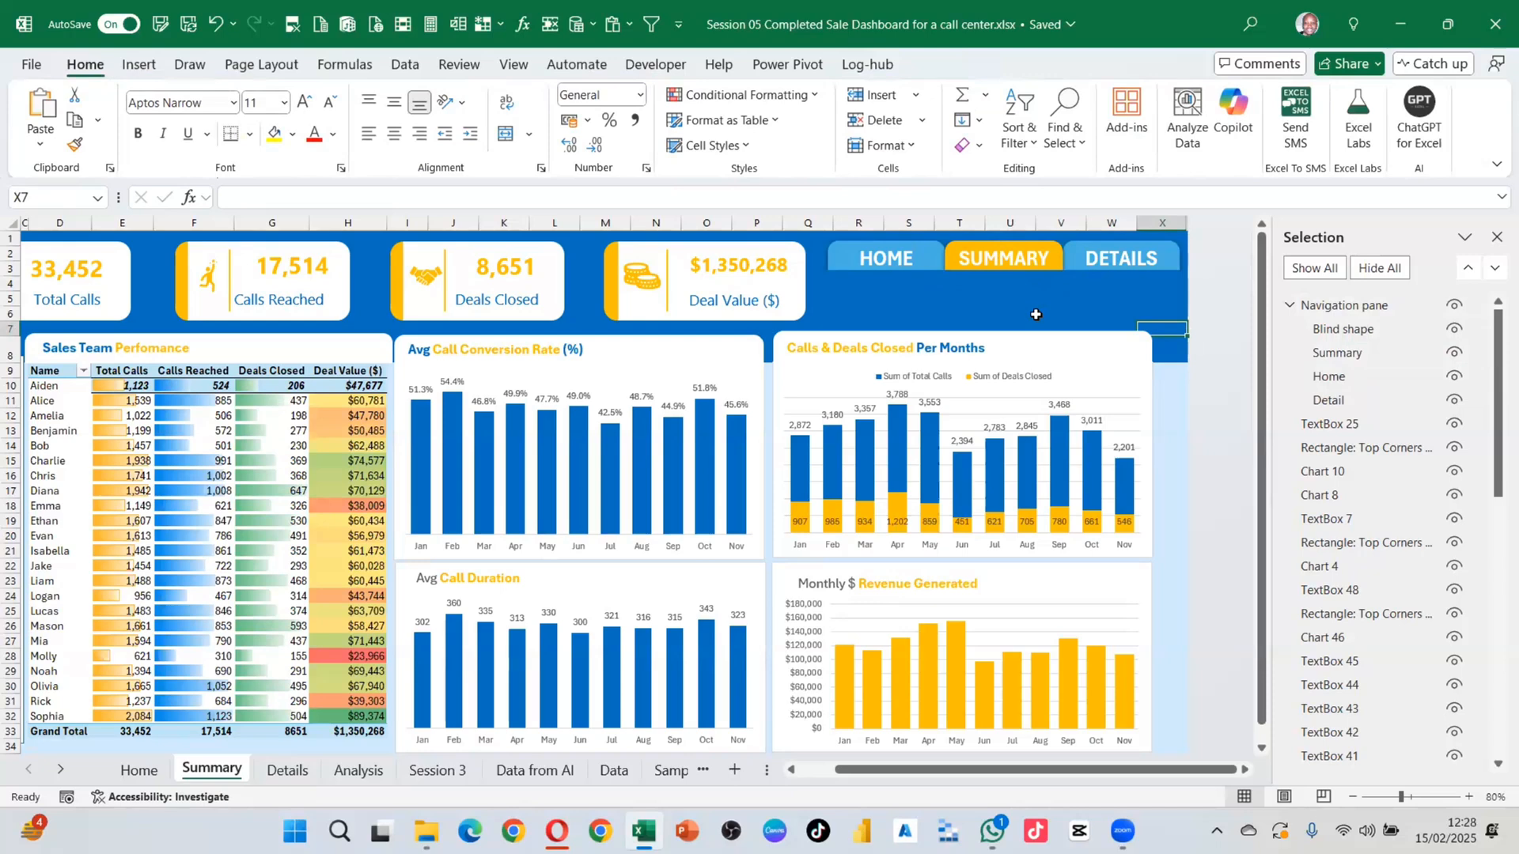
Step: On the Details sheet, fill the DETAILS button orange and move it up the stacking order
click(276, 773)
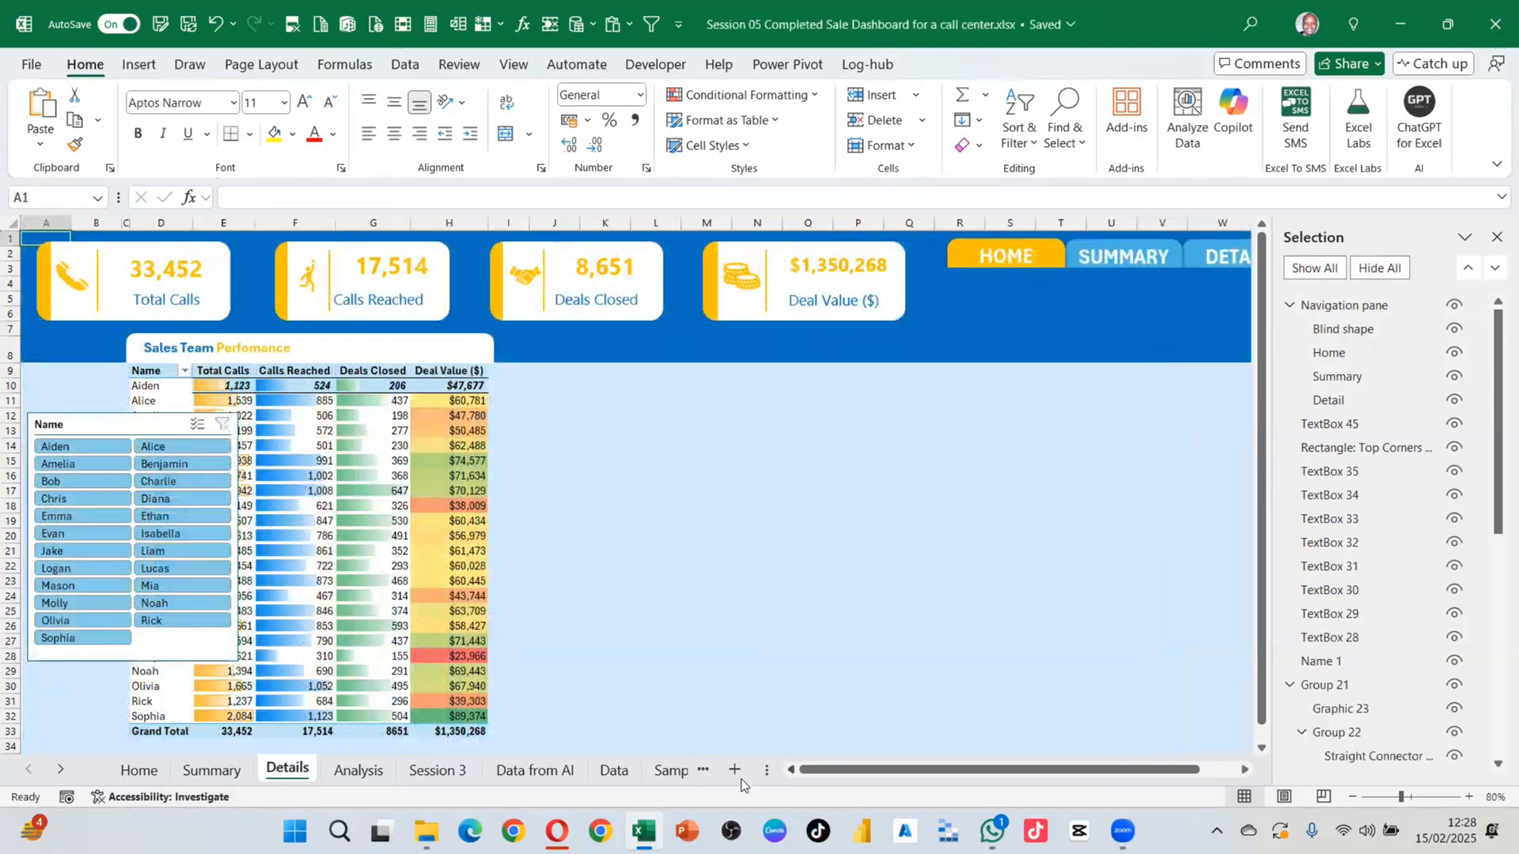
drag(949, 769, 987, 770)
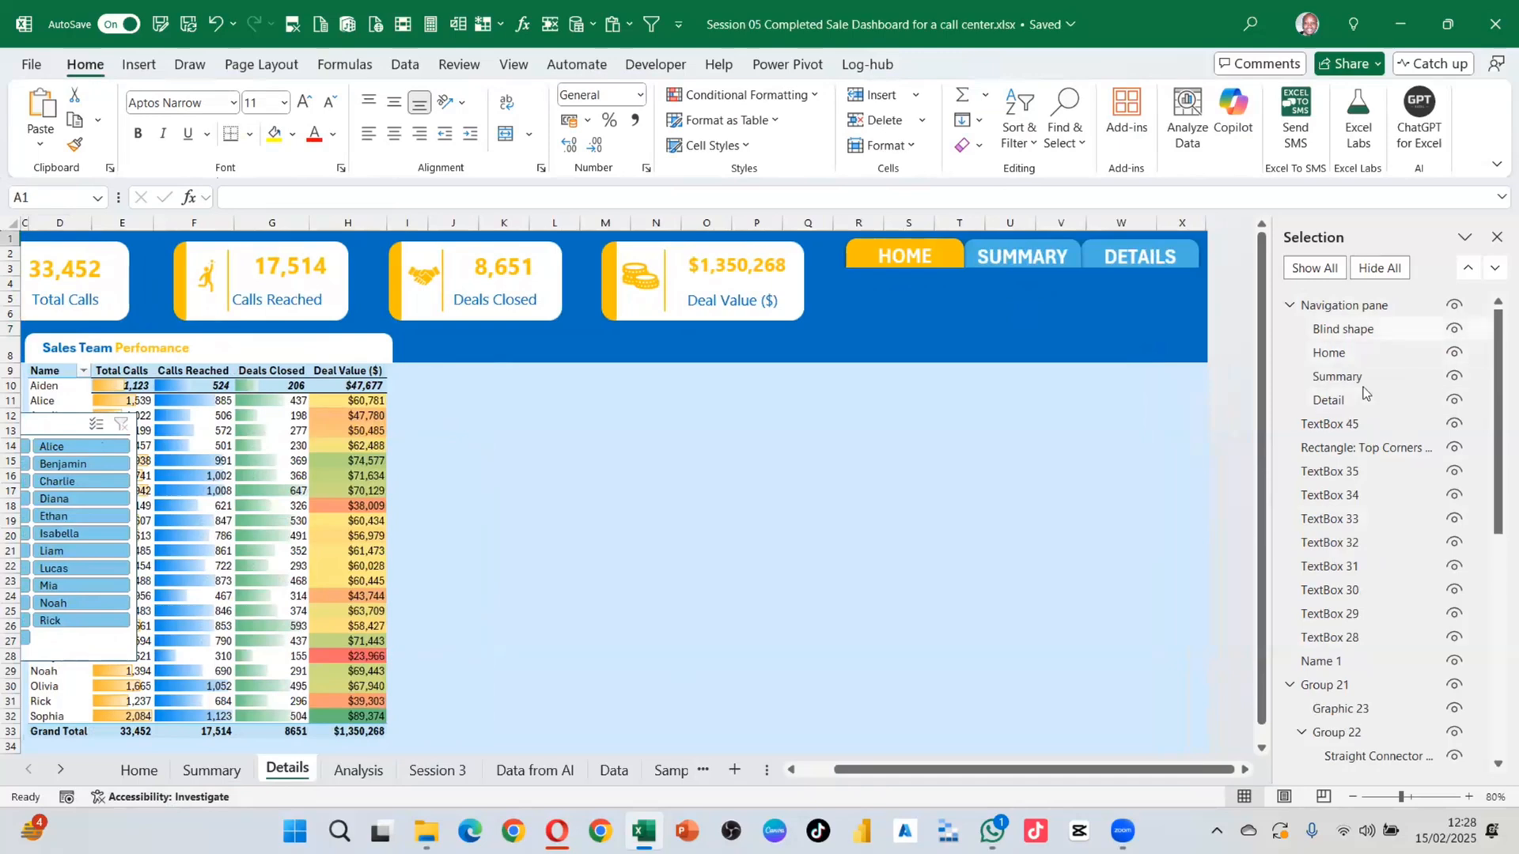
click(1335, 399)
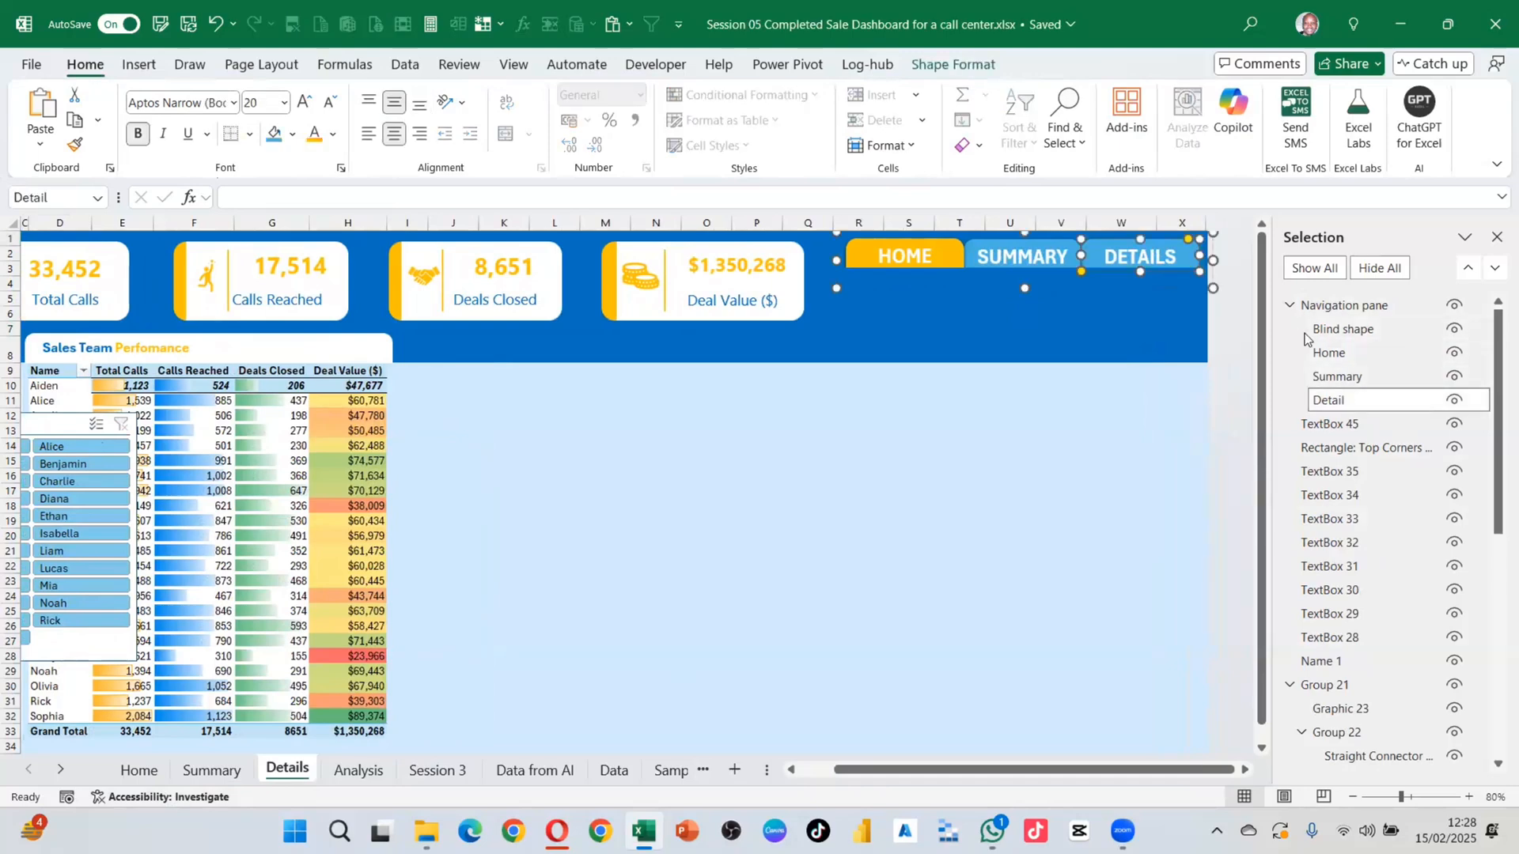
click(950, 67)
click(589, 97)
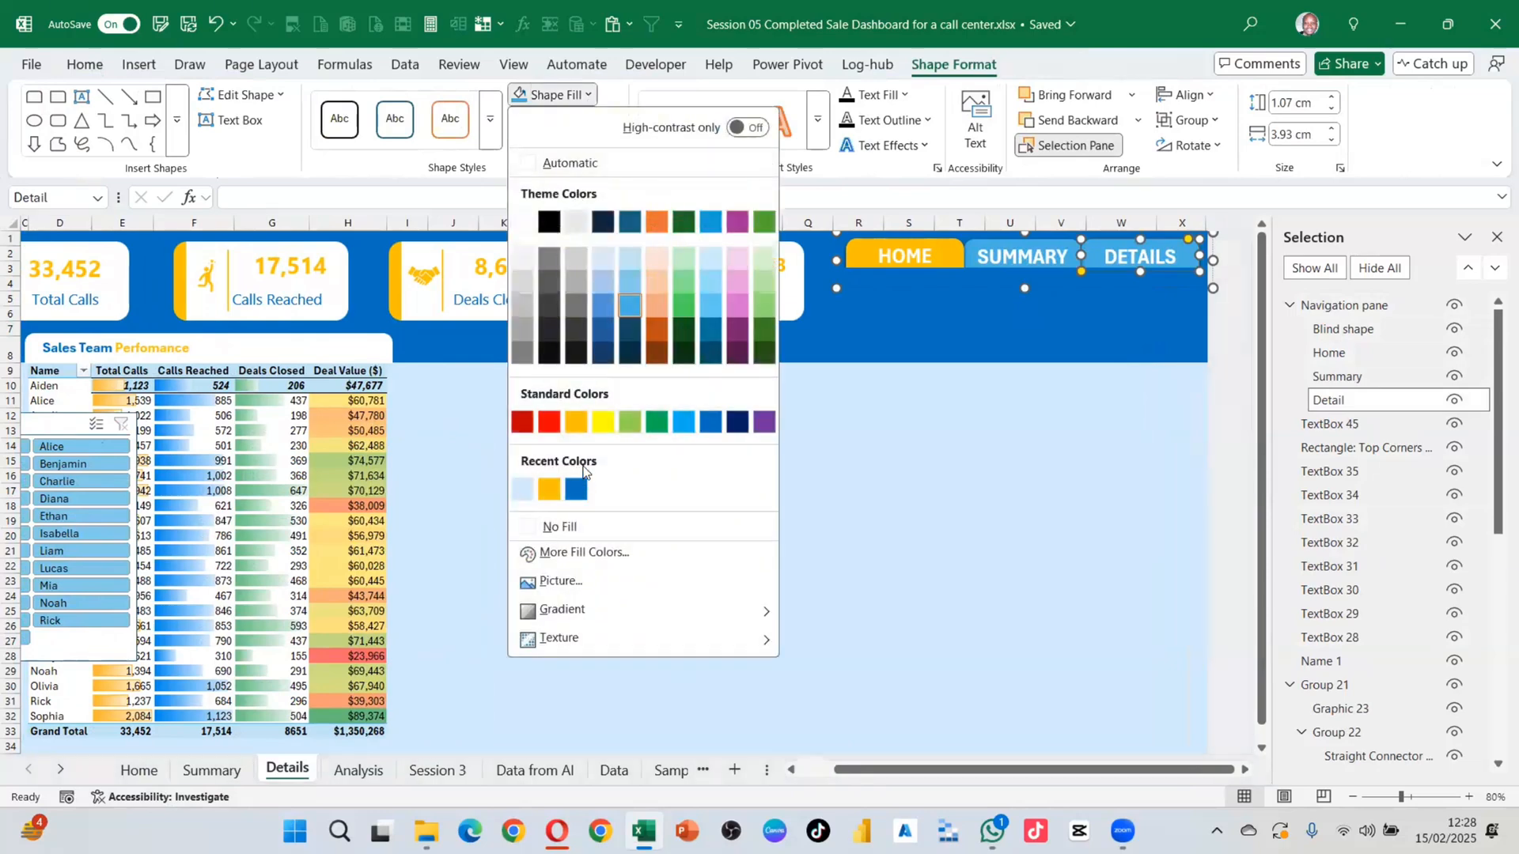
click(552, 490)
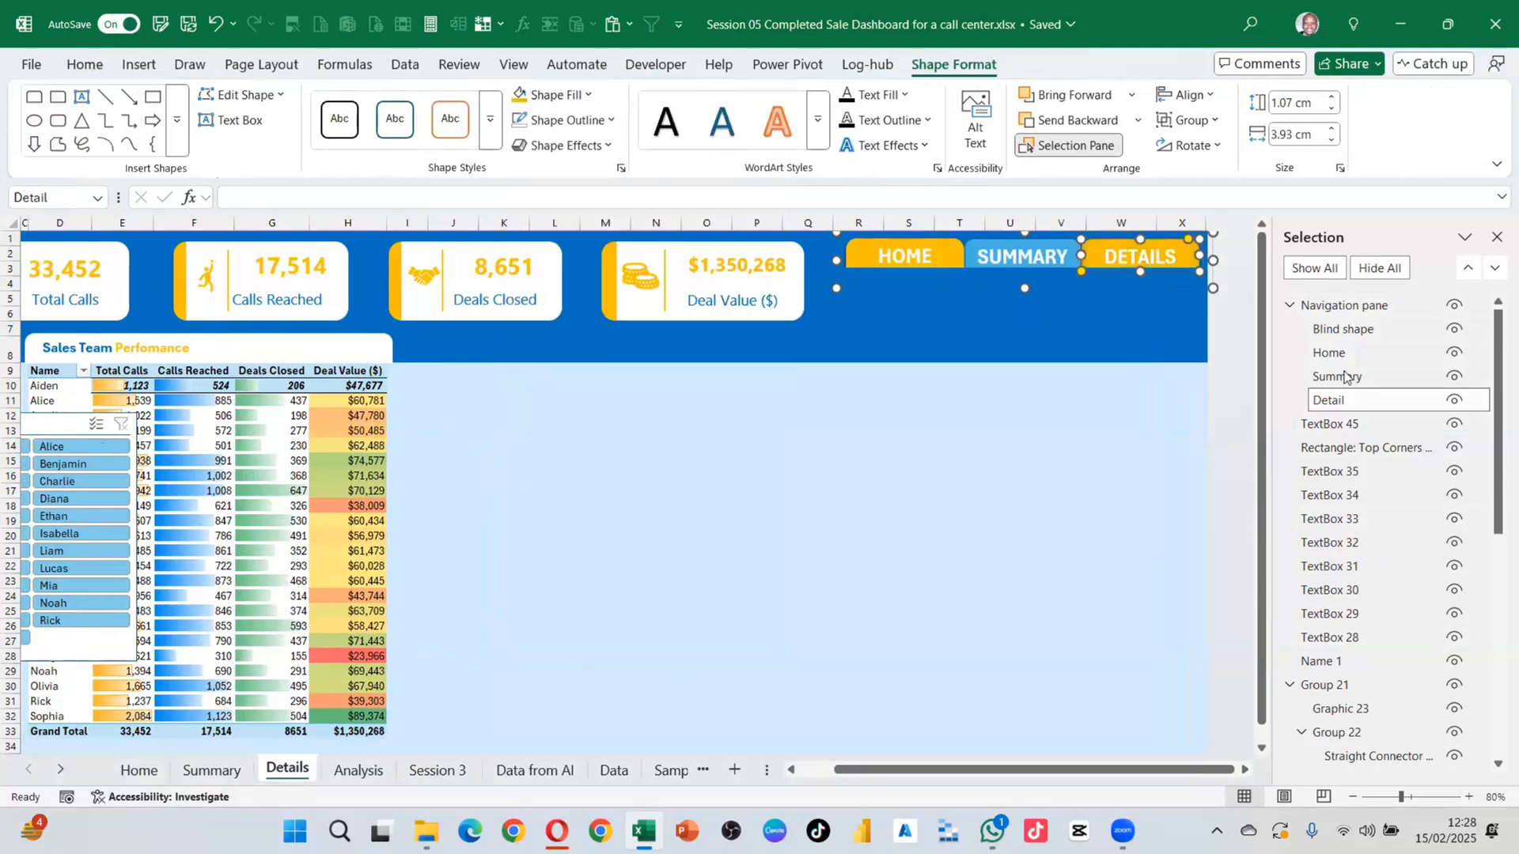
drag(1334, 403, 1343, 340)
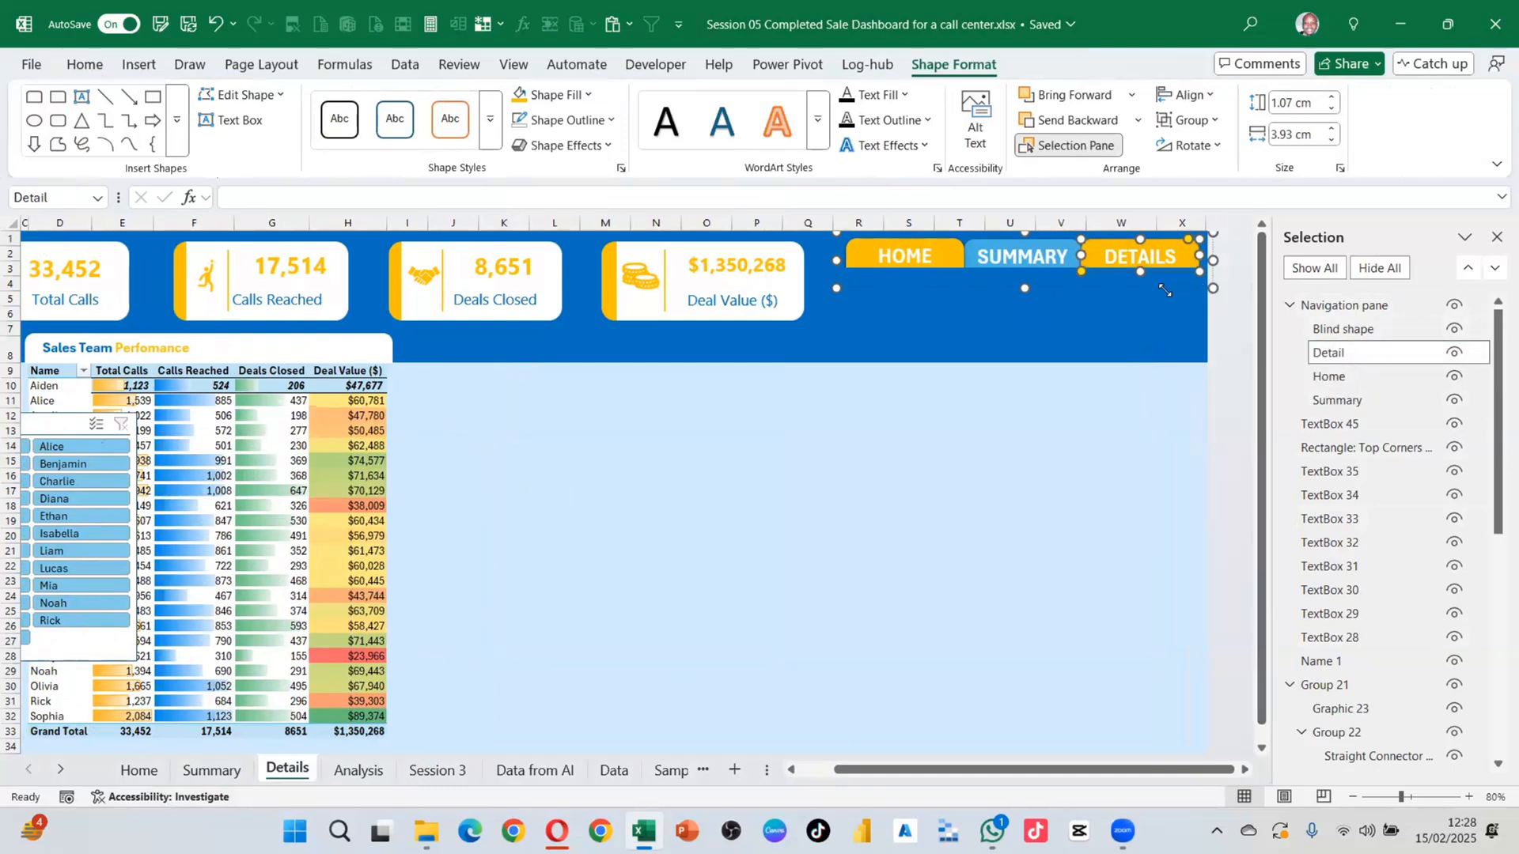
drag(1324, 350, 1287, 379)
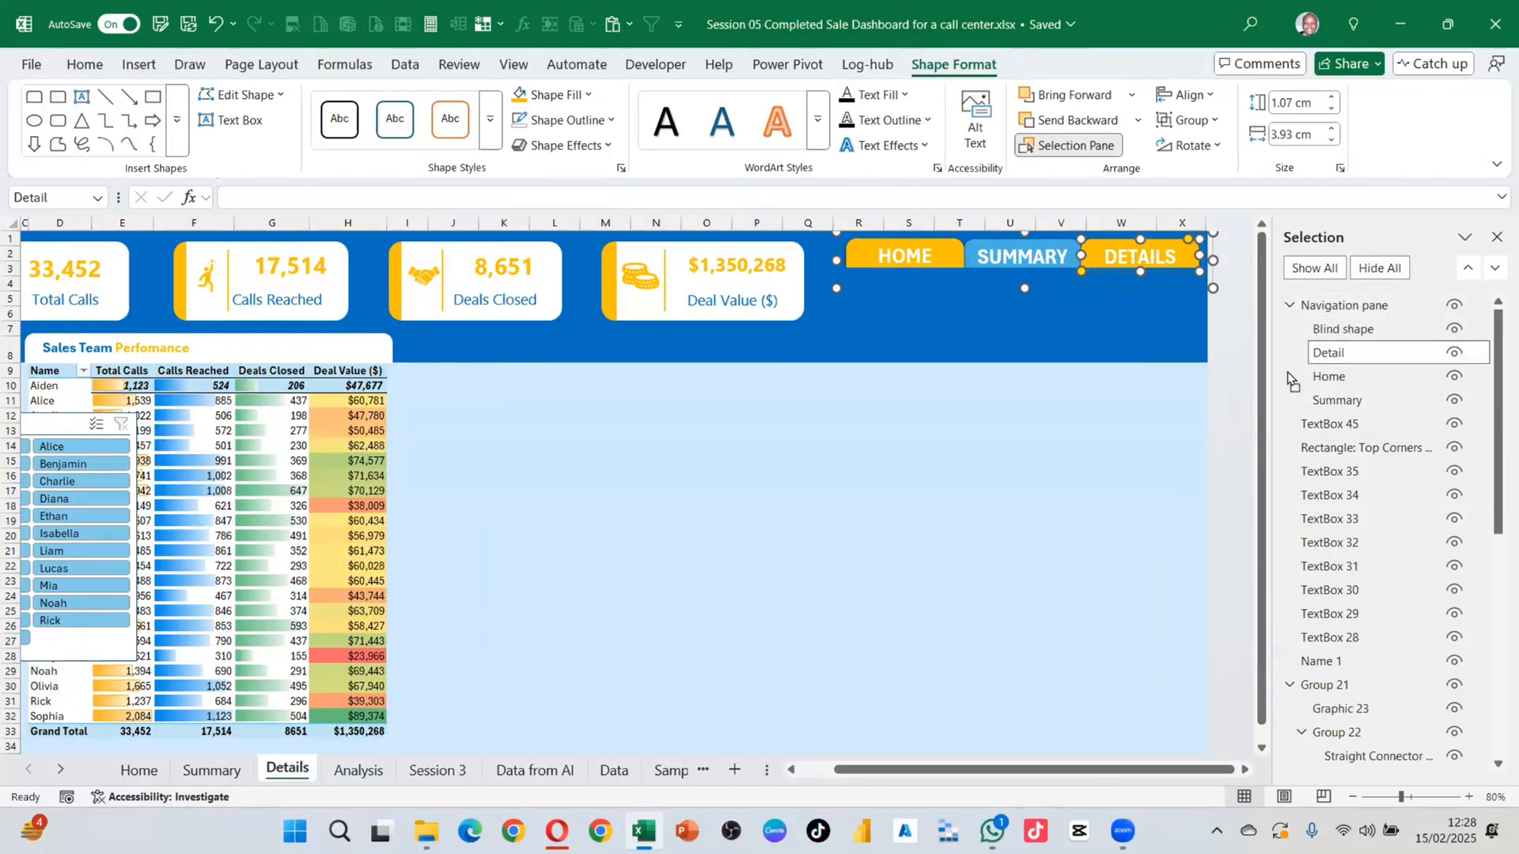
Step: Change the Details sheet's HOME button fill to blue
click(1331, 378)
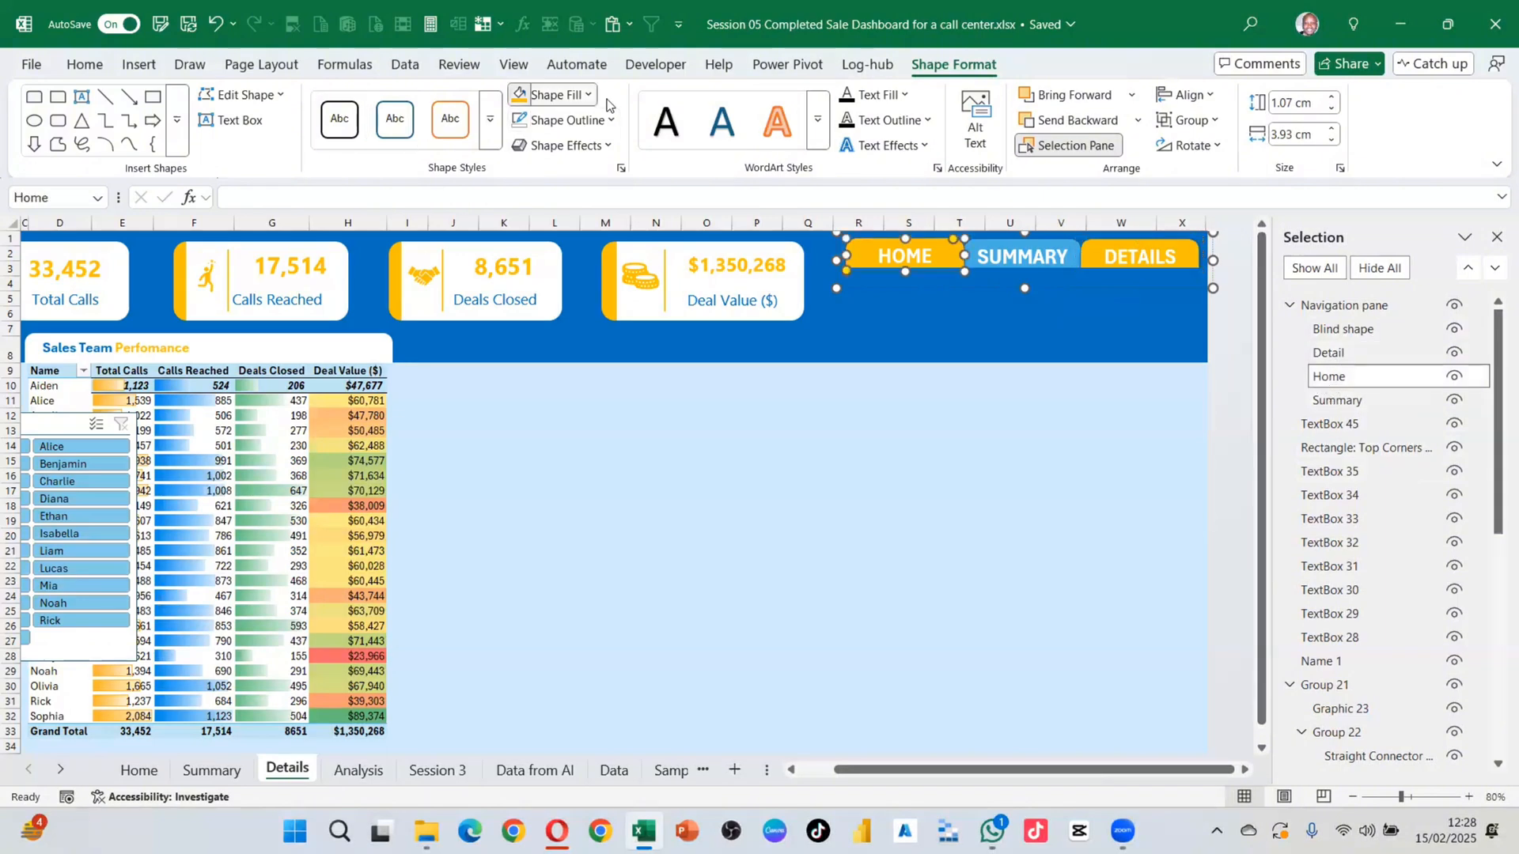
click(587, 95)
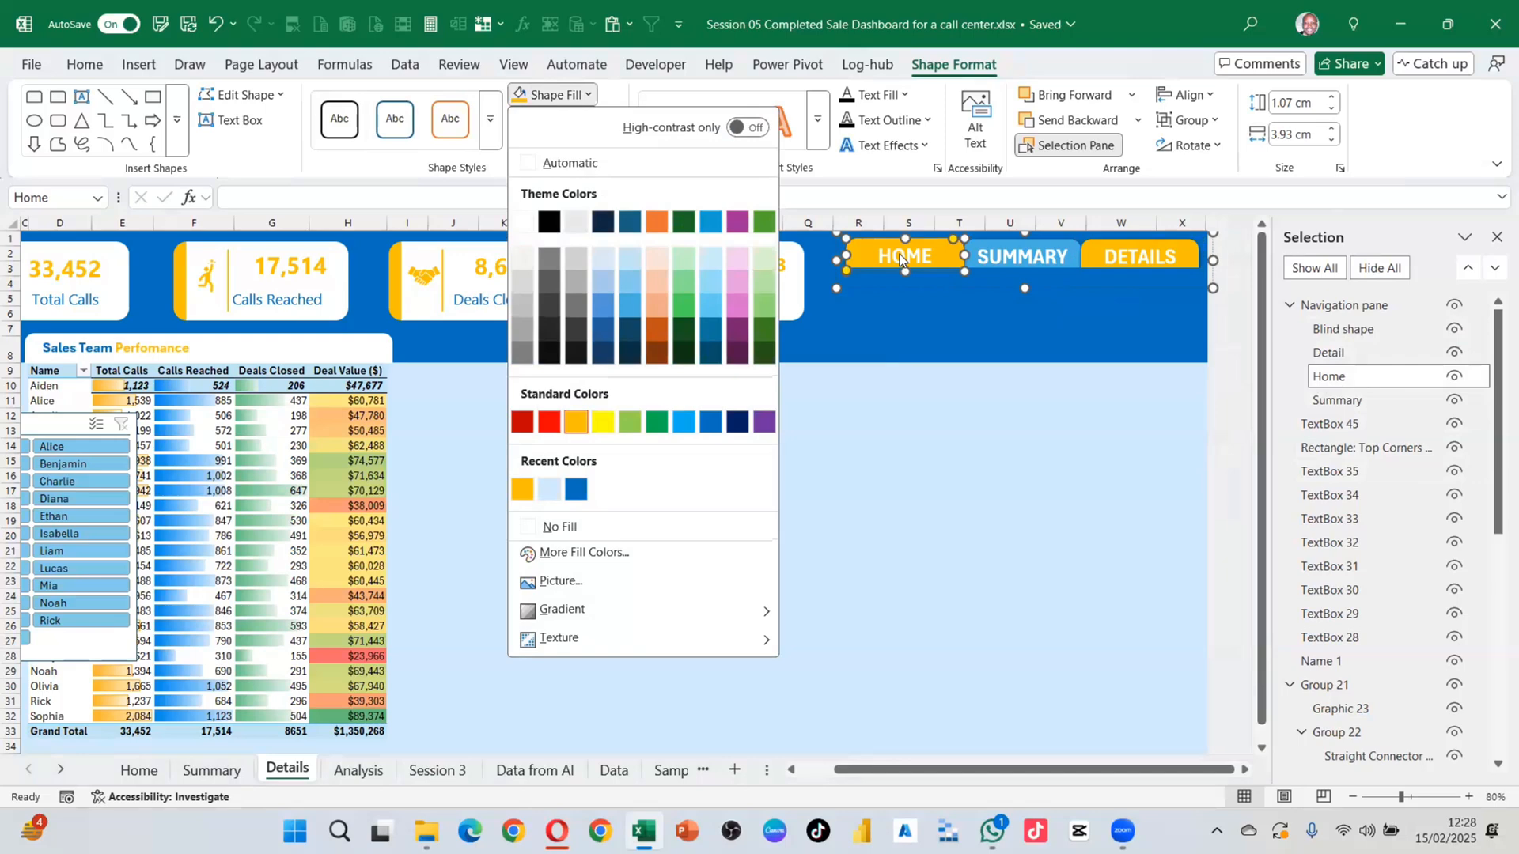
click(522, 489)
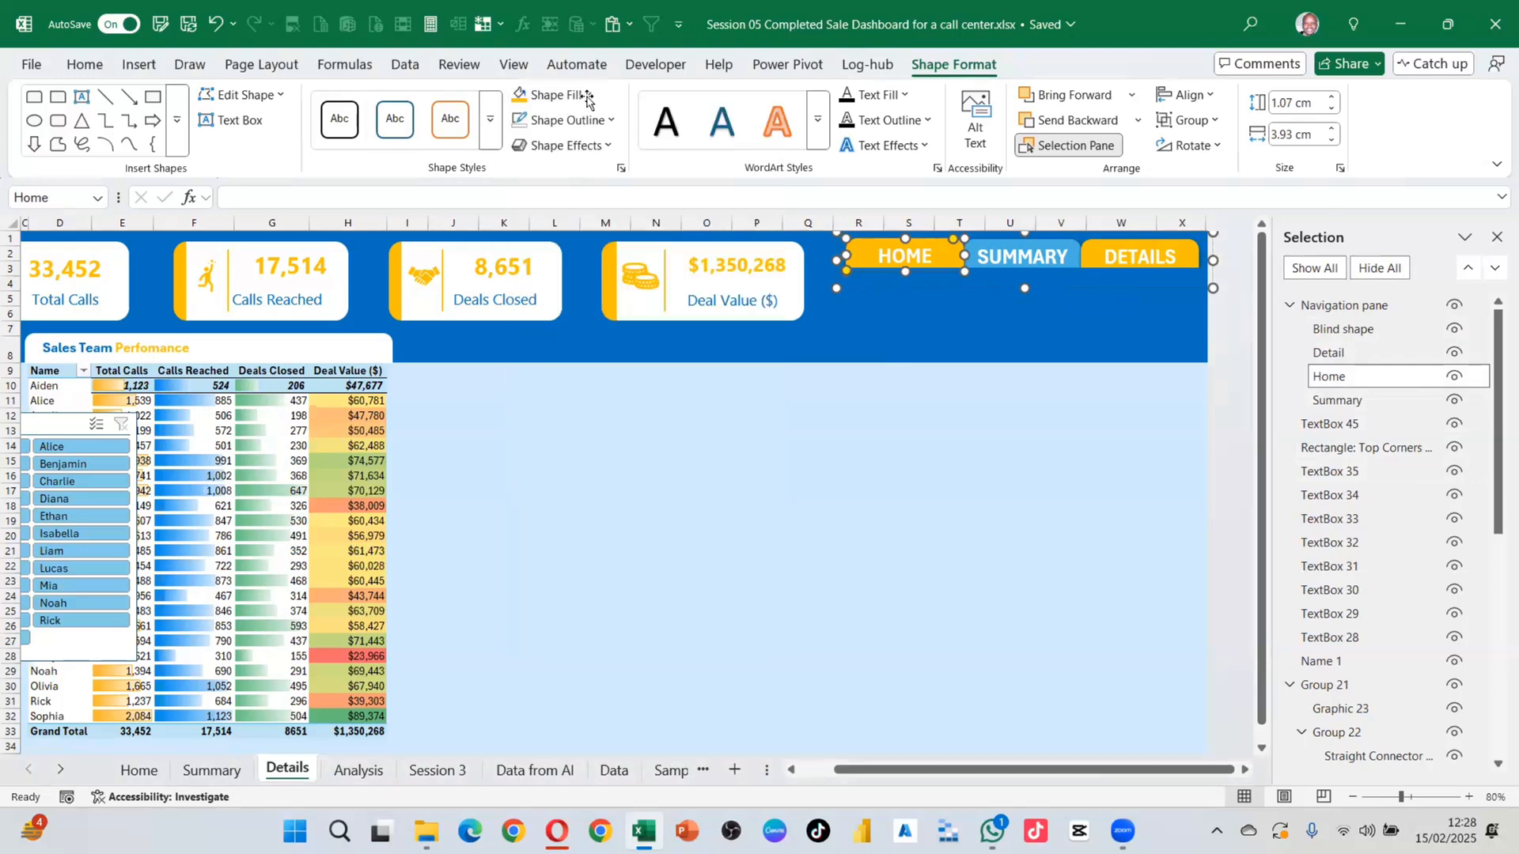
click(558, 94)
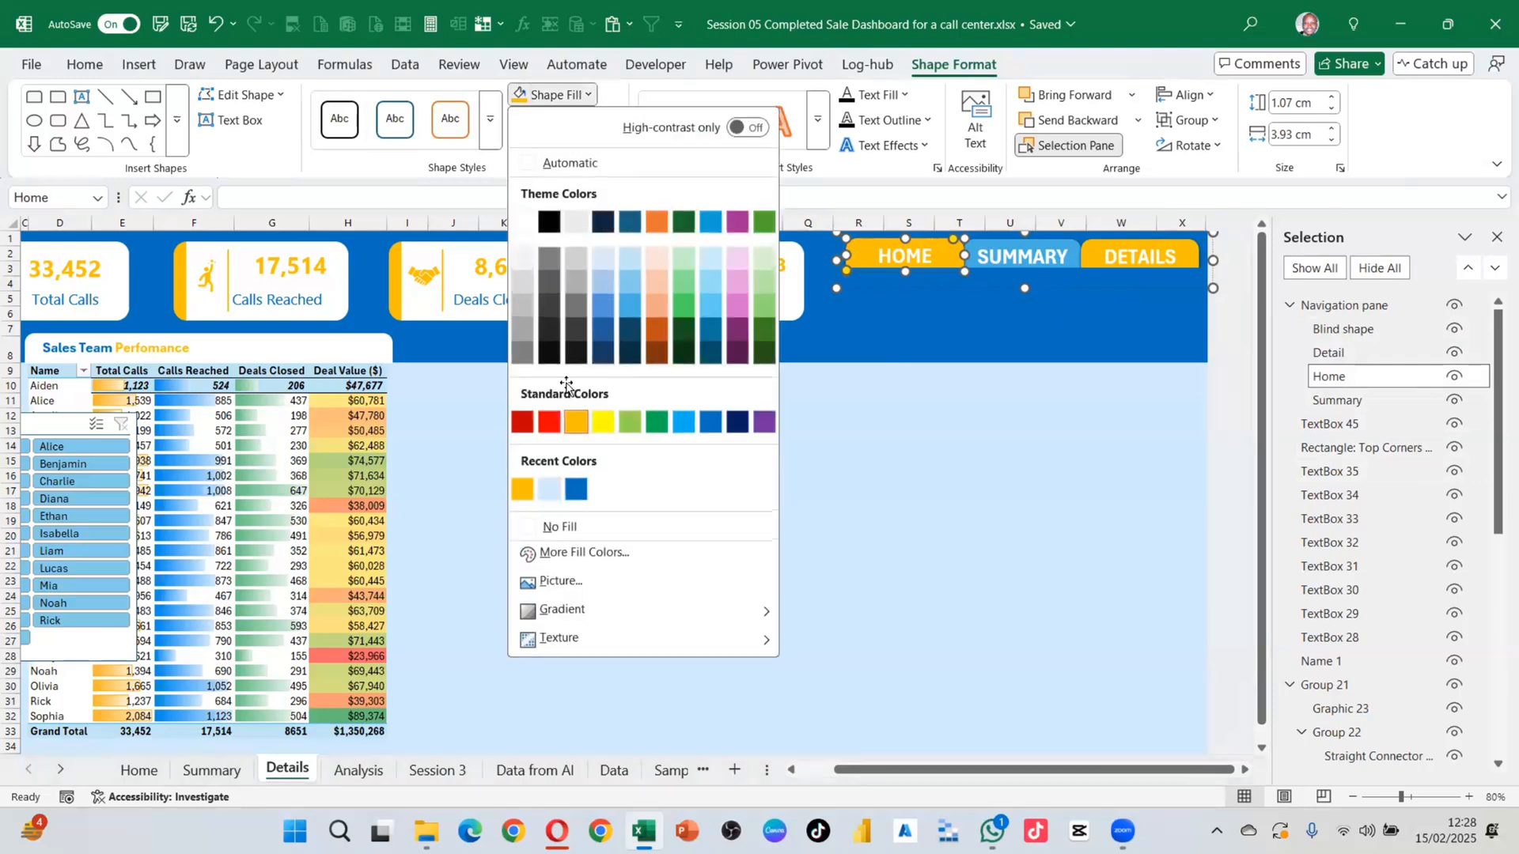
click(629, 308)
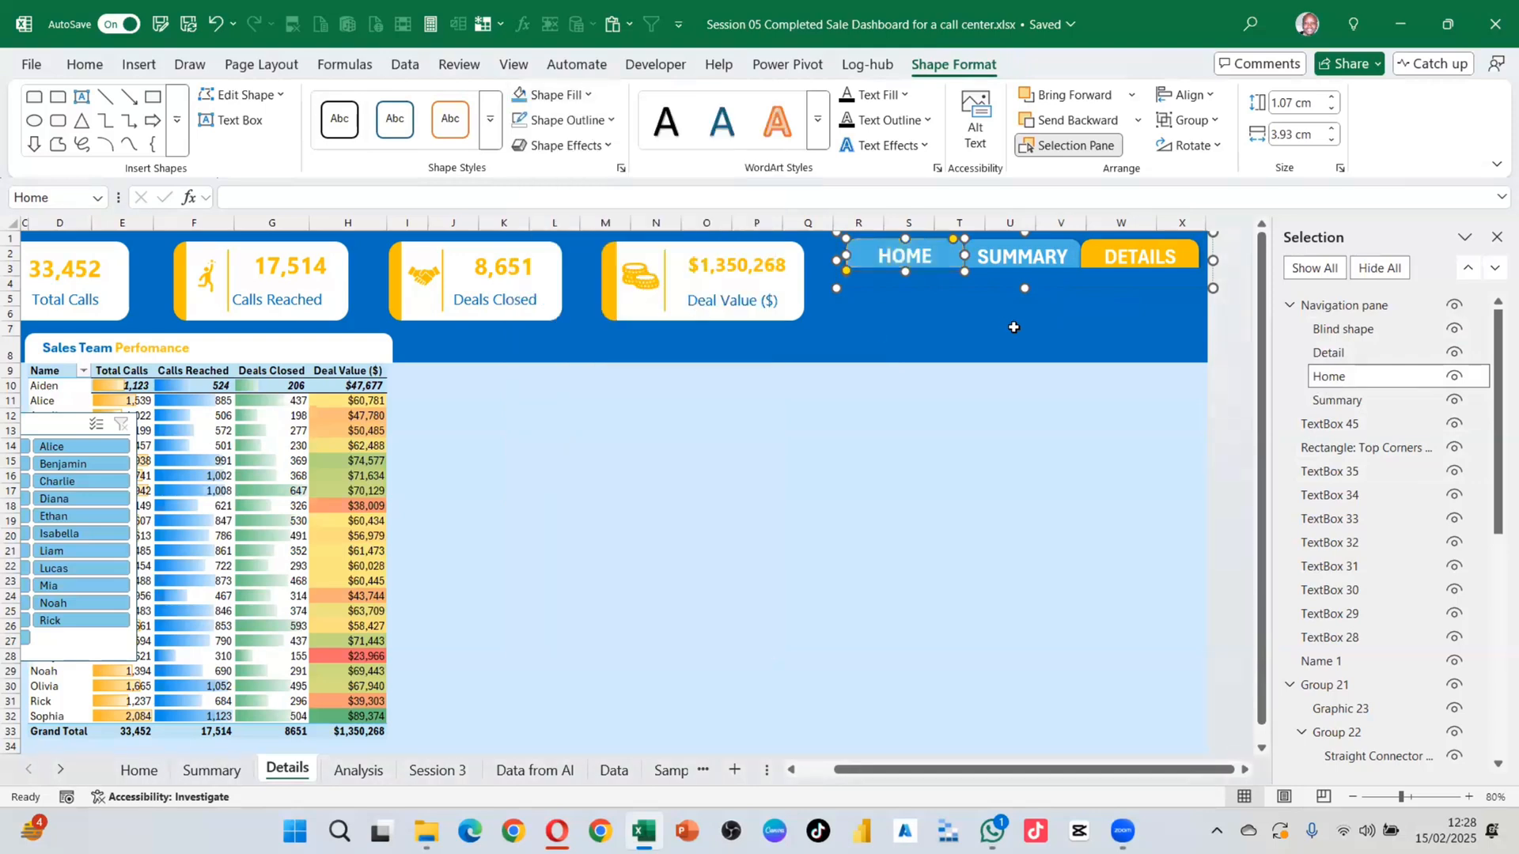
click(1120, 328)
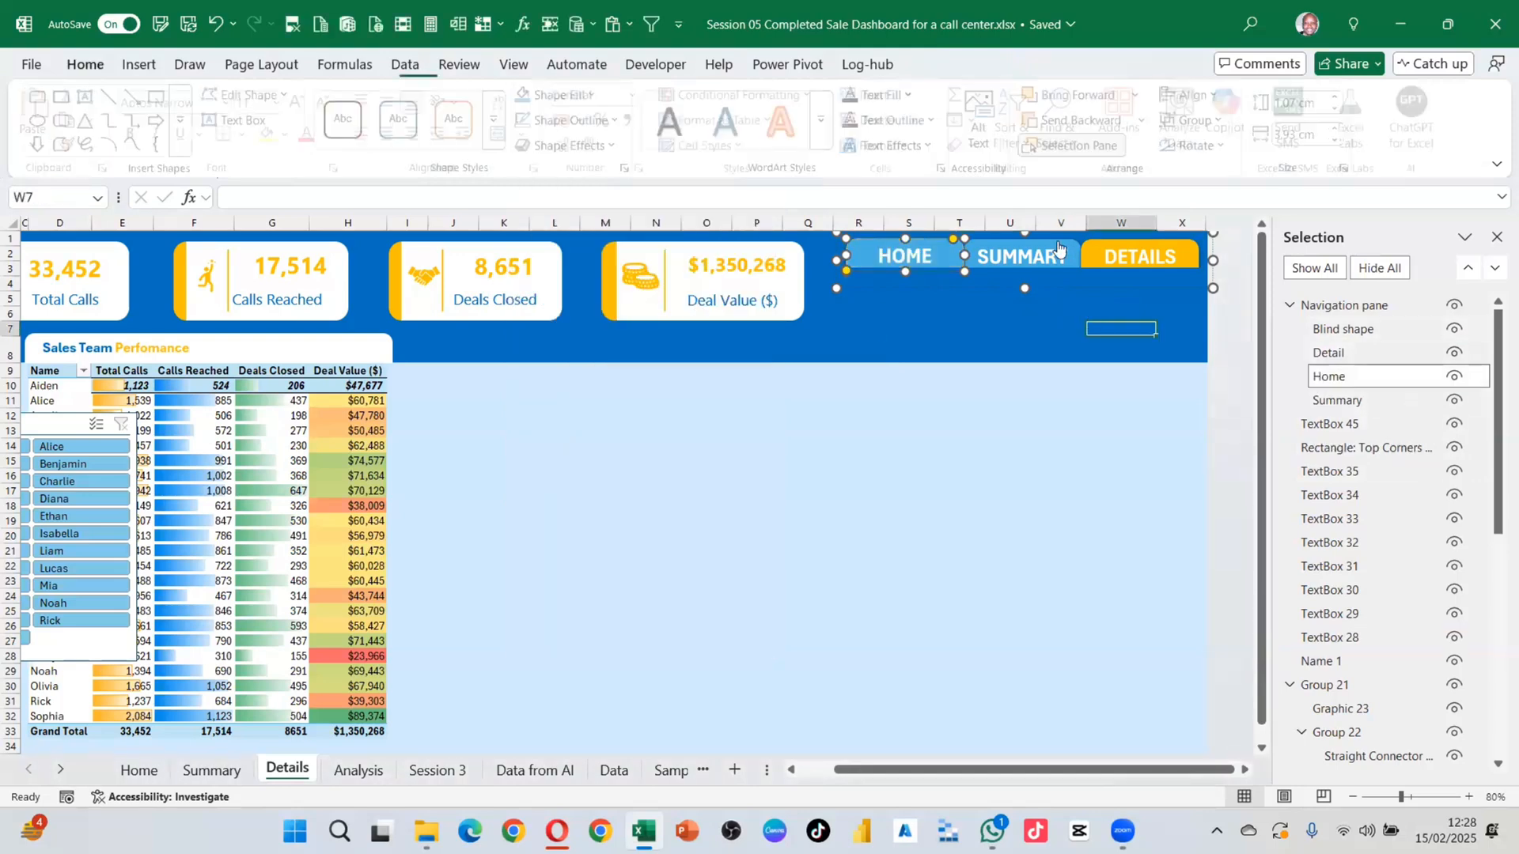
Step: Move Summary above Home in the Details sheet's Selection Pane
click(1351, 405)
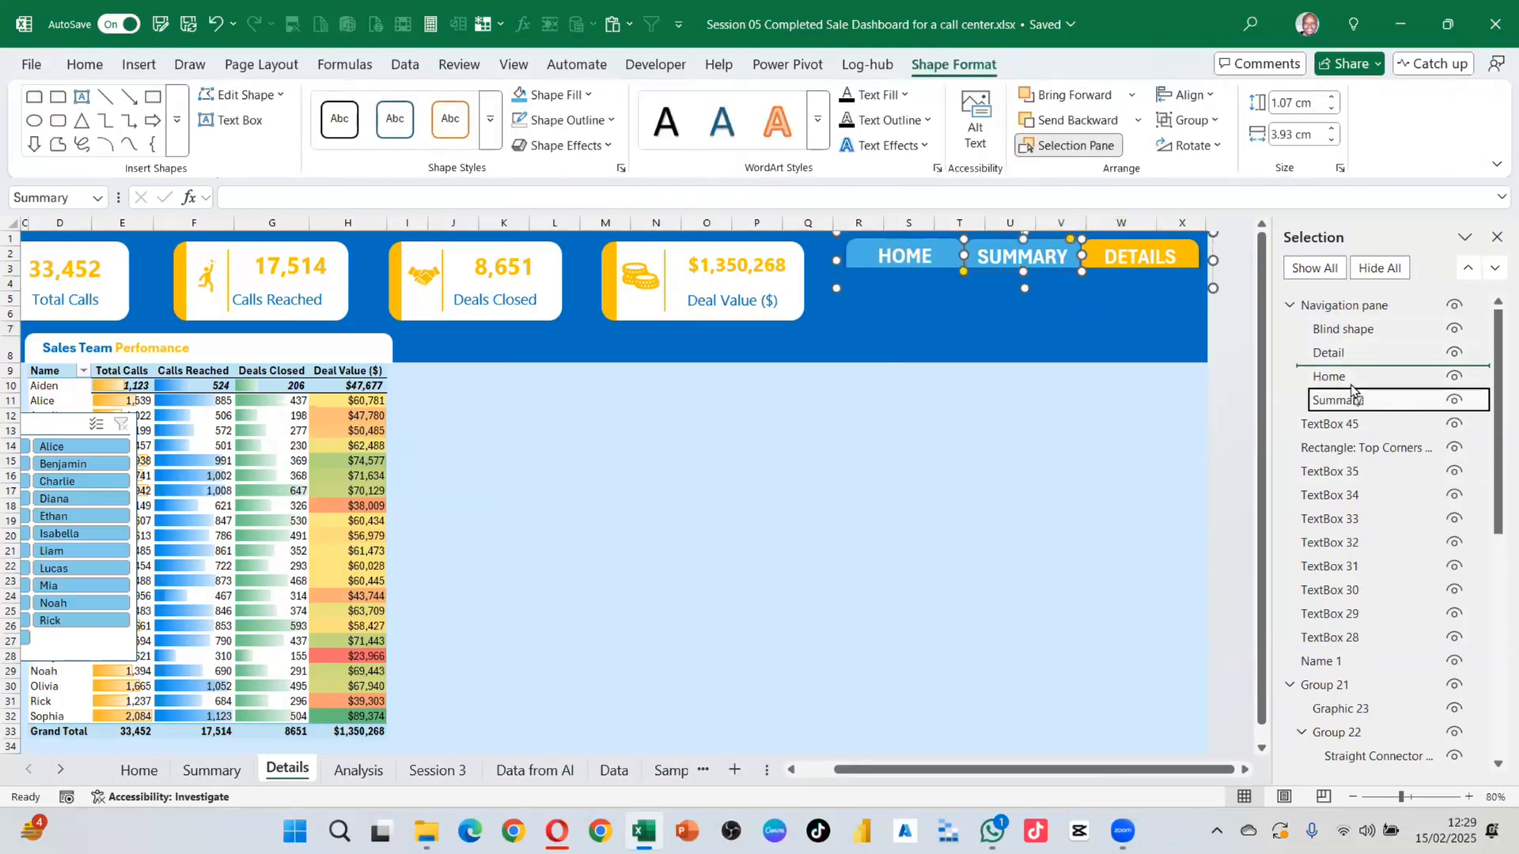
drag(1351, 404, 1346, 377)
click(1067, 361)
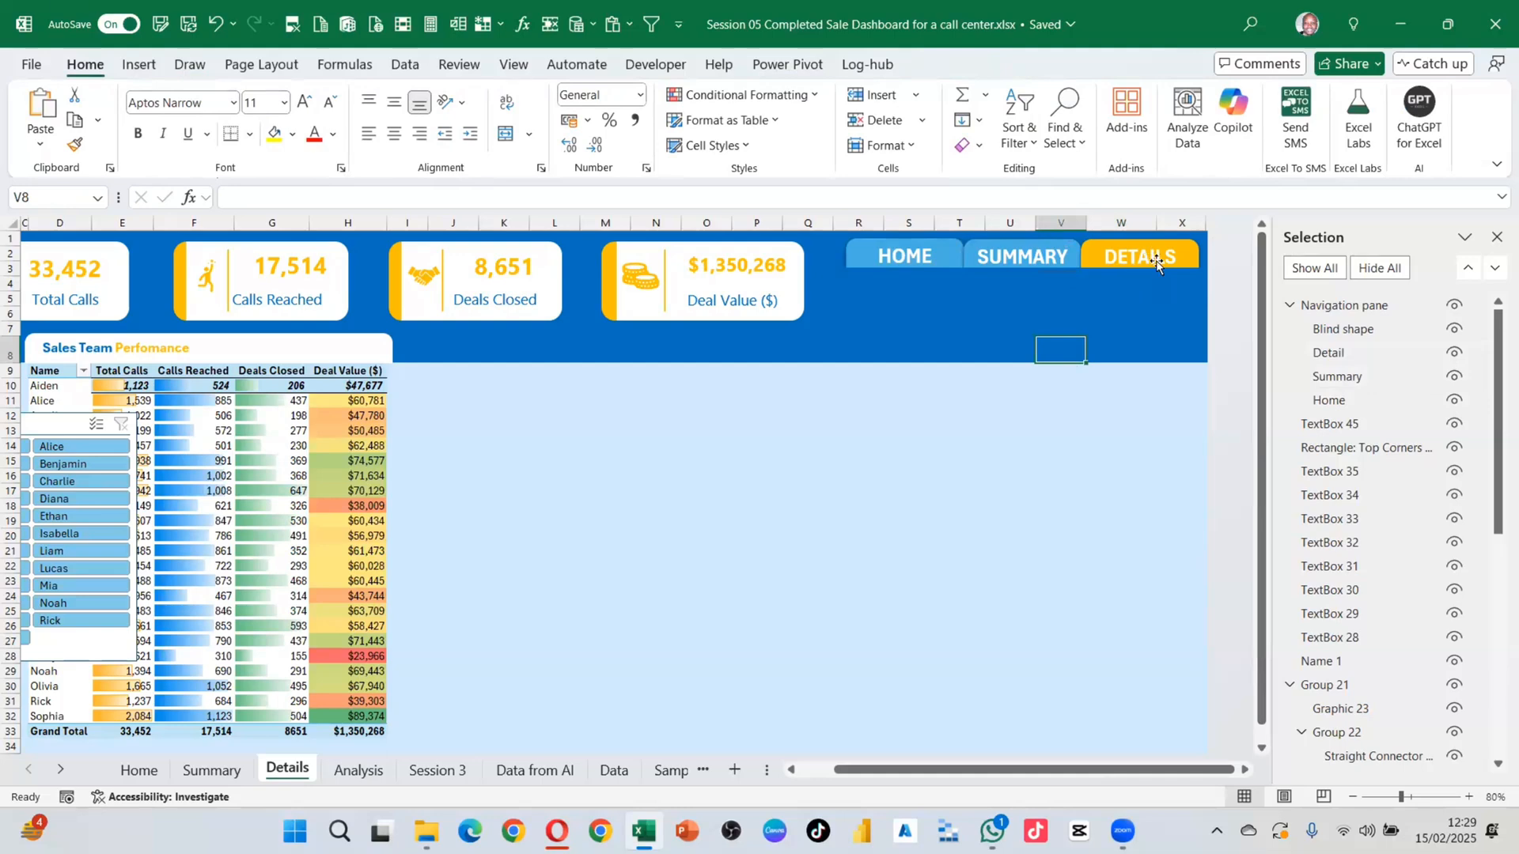
Step: Bring Detail to the top of the navigation group, above the blind shape
click(1329, 352)
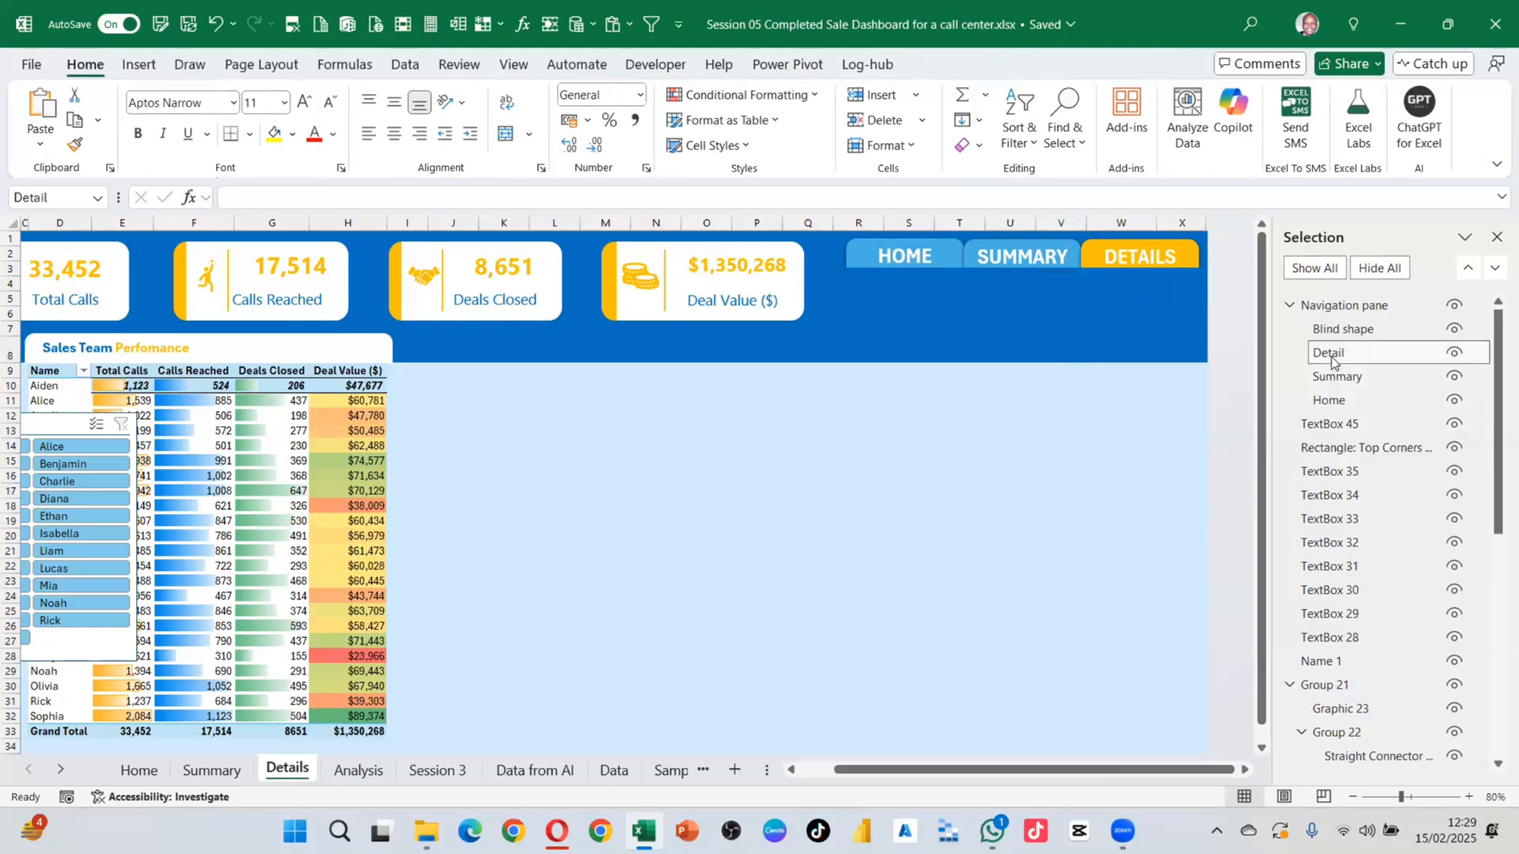
drag(1330, 349, 1336, 324)
click(1181, 364)
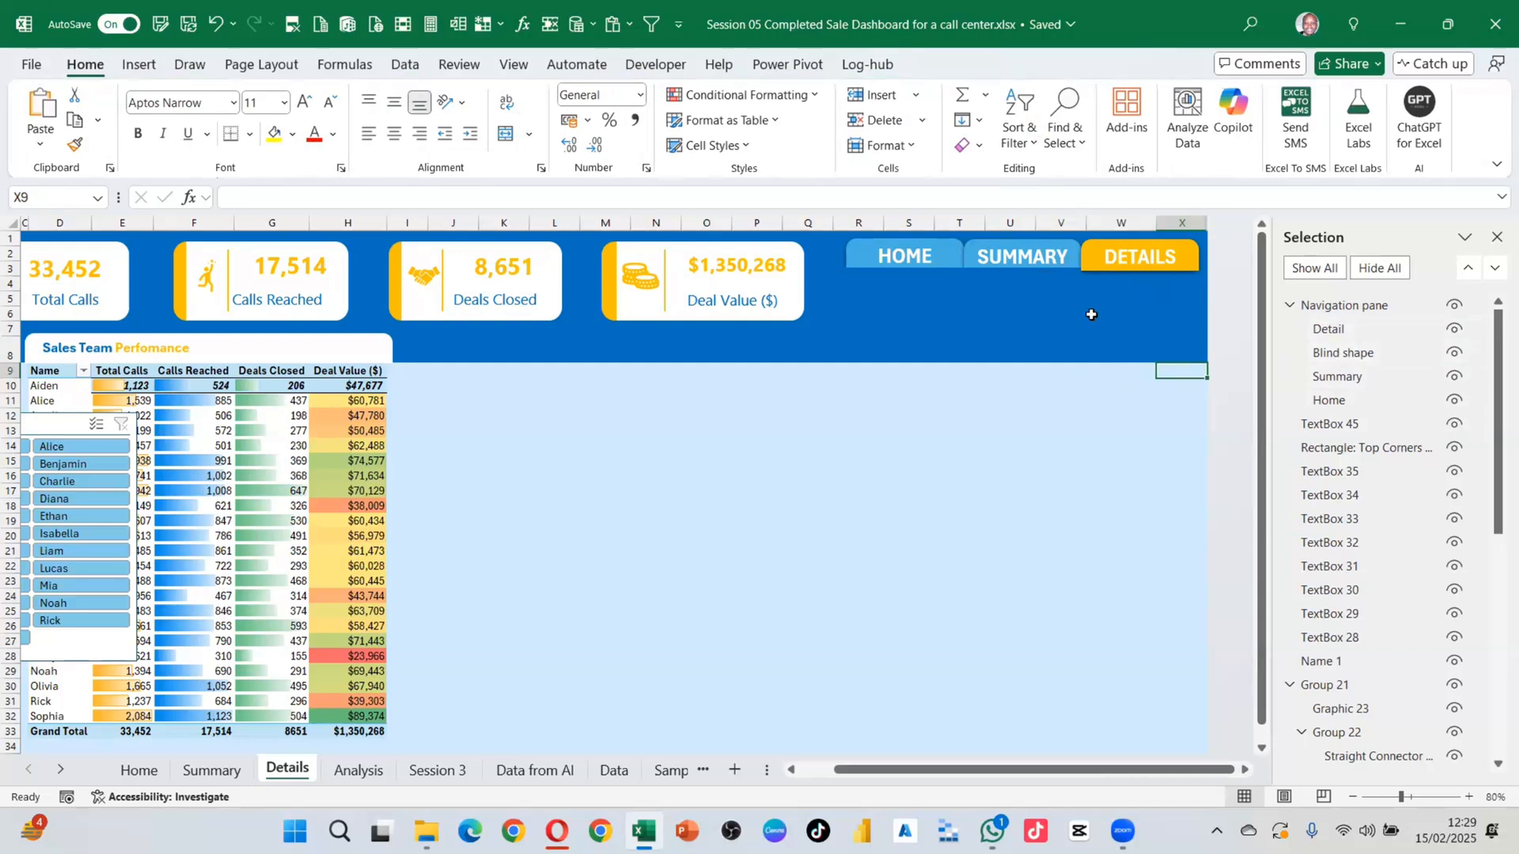
Step: On the Summary sheet, bring Summary to the top of the navigation group
click(205, 776)
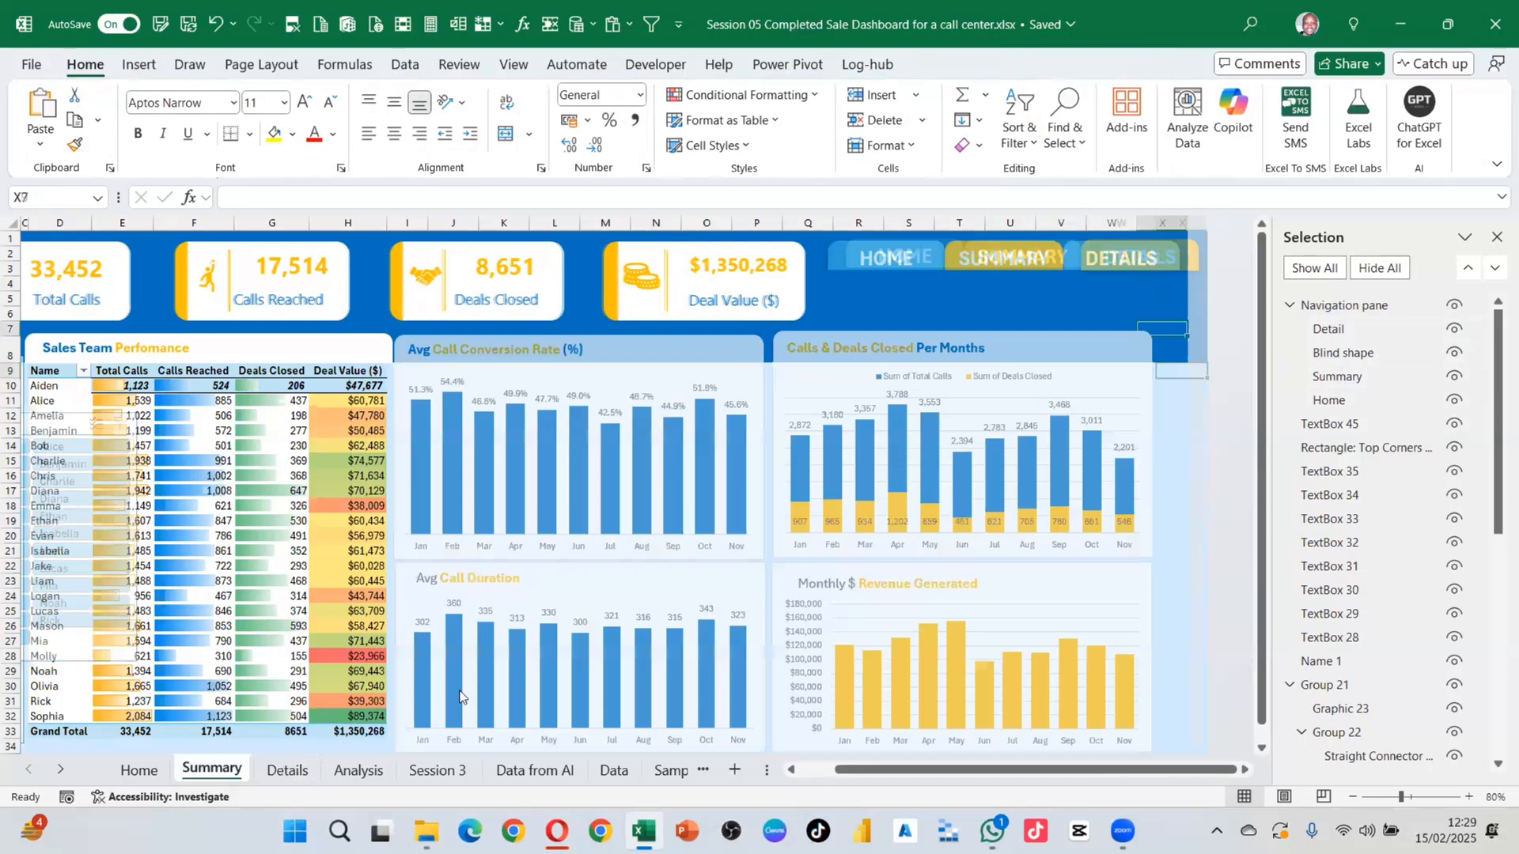
click(1359, 360)
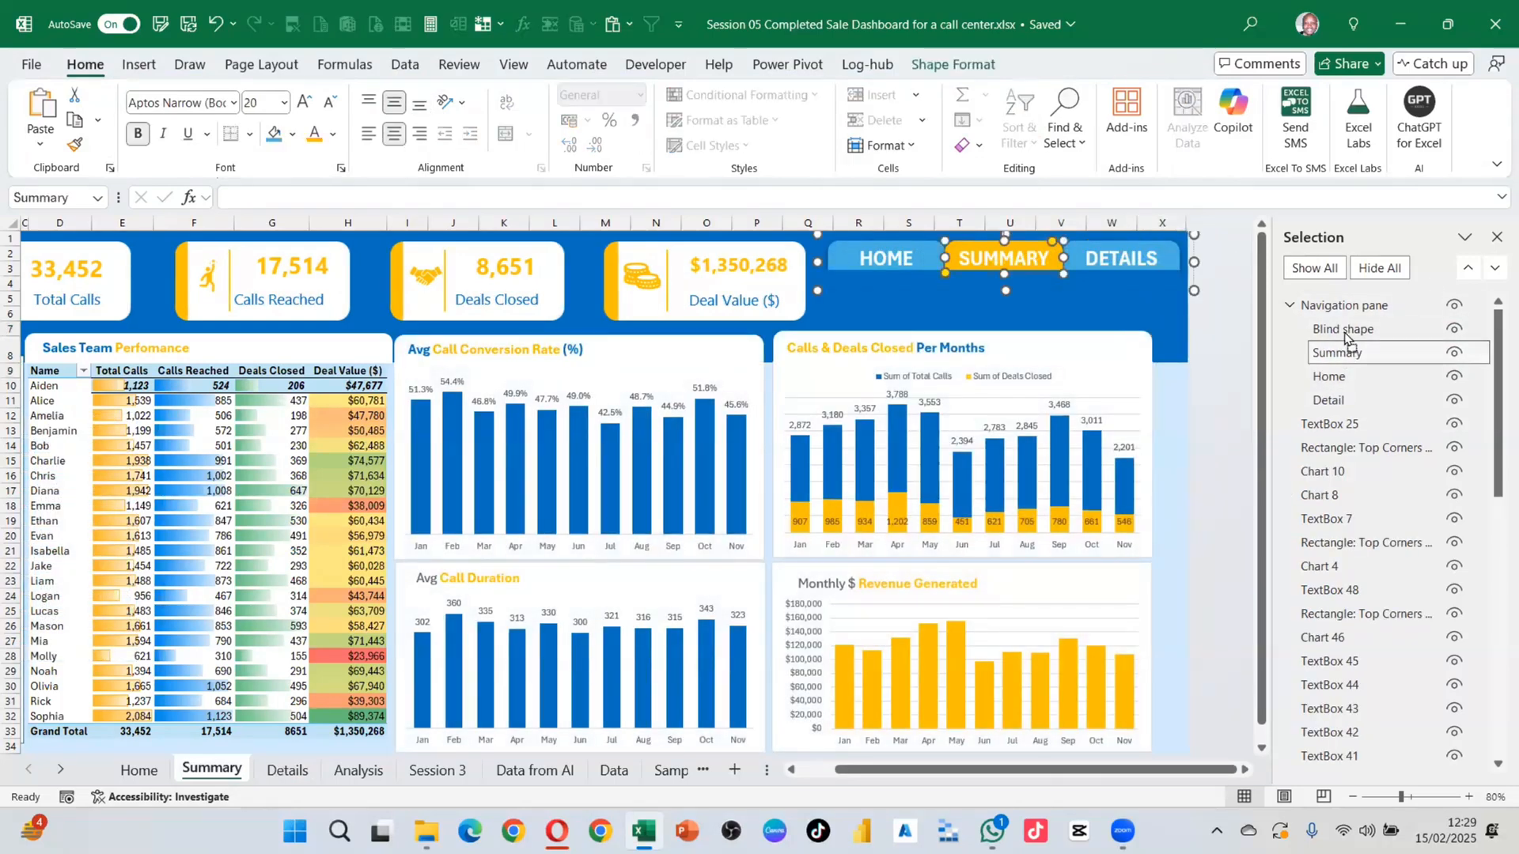
drag(1347, 326, 1347, 328)
click(1123, 326)
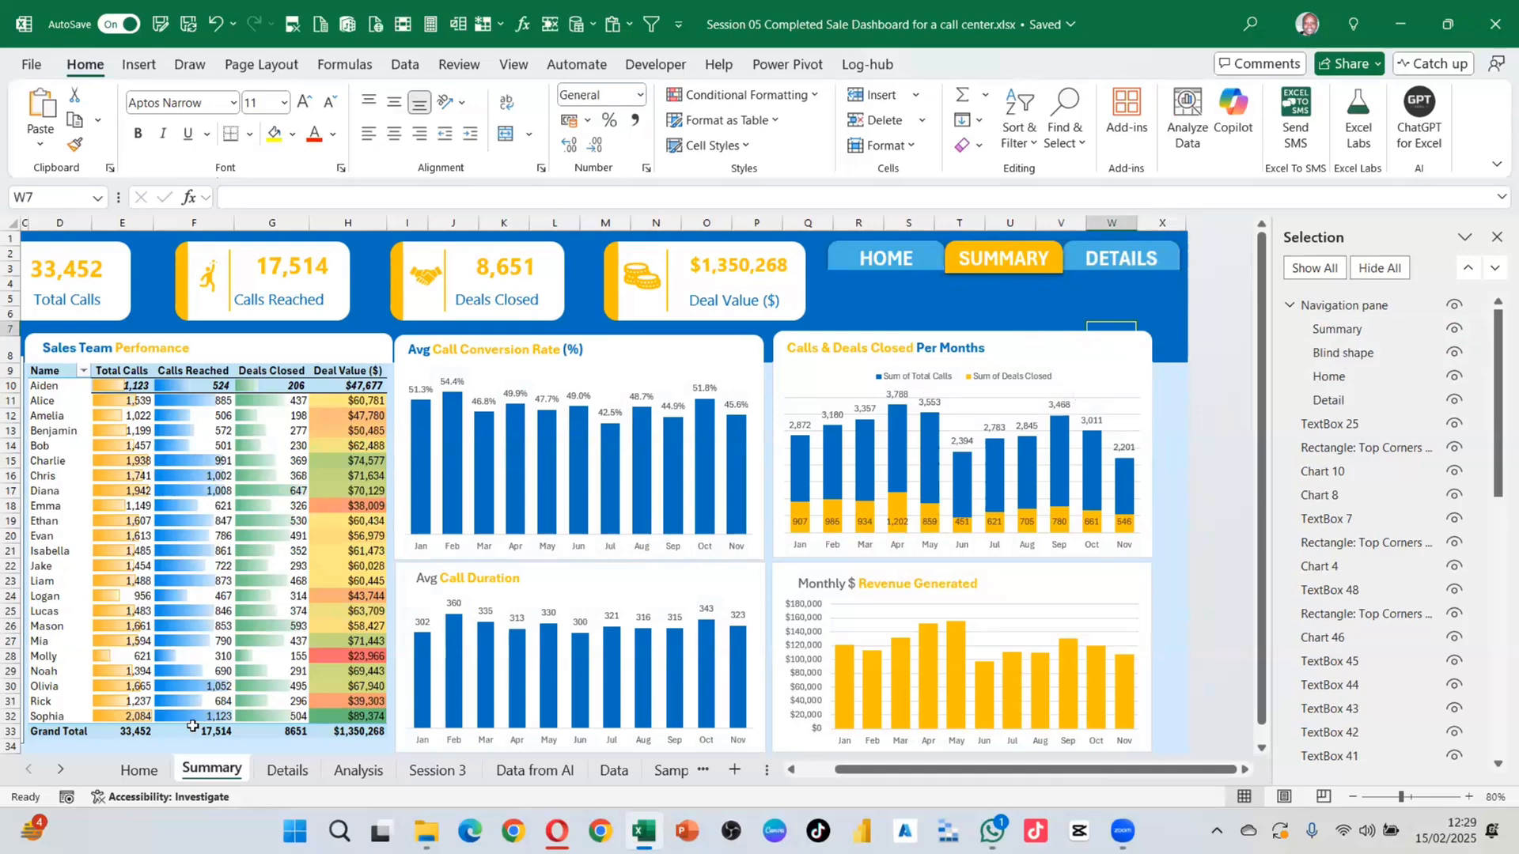
Step: On the Home sheet, bring Home to the top of the group and close the Selection Pane
key(ctrl+Page_Up)
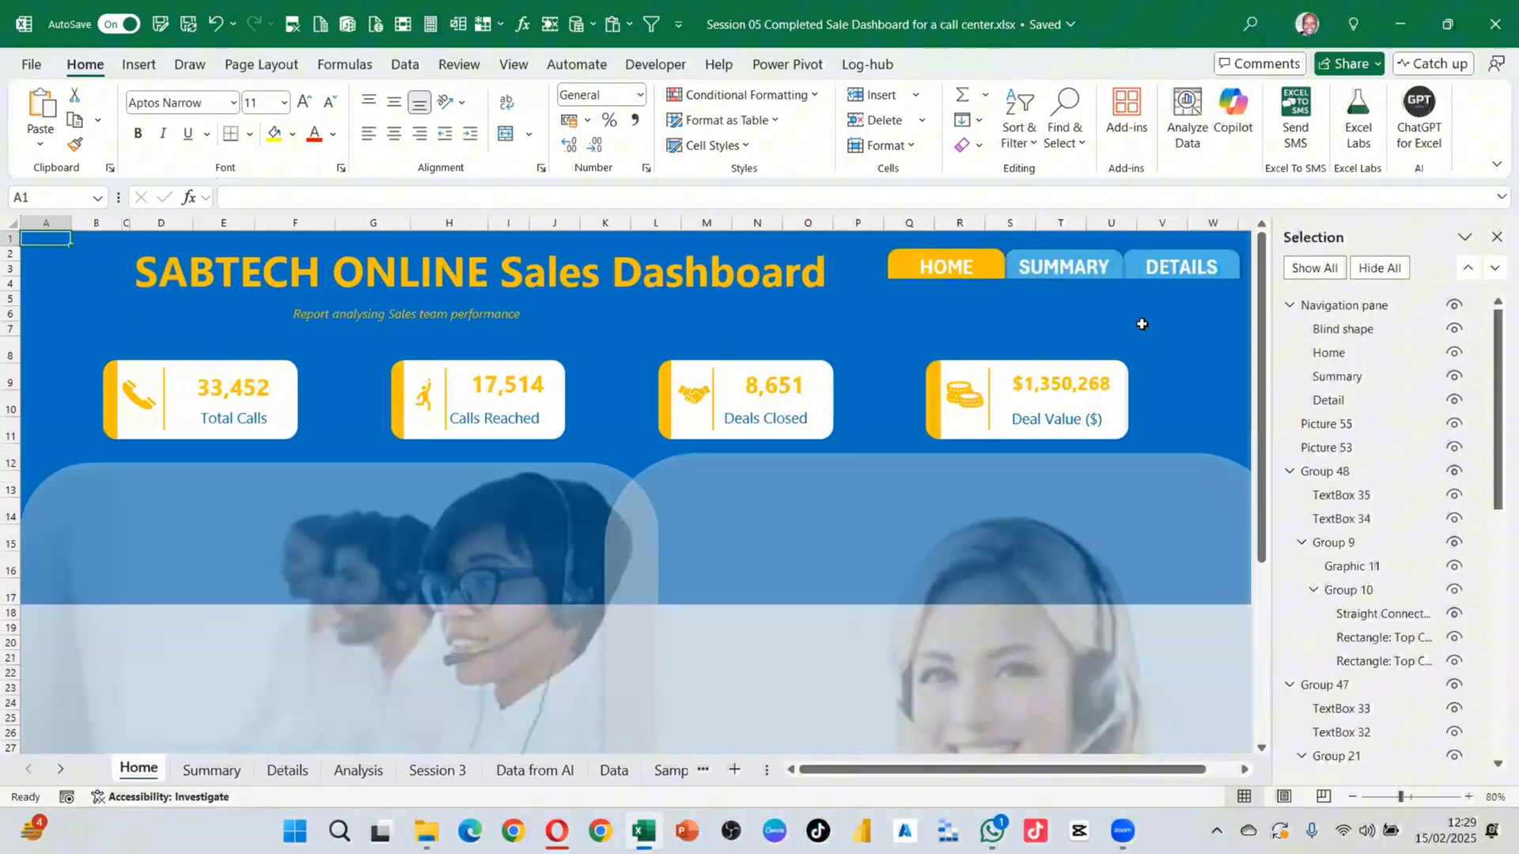
click(1330, 350)
drag(1332, 346, 1301, 336)
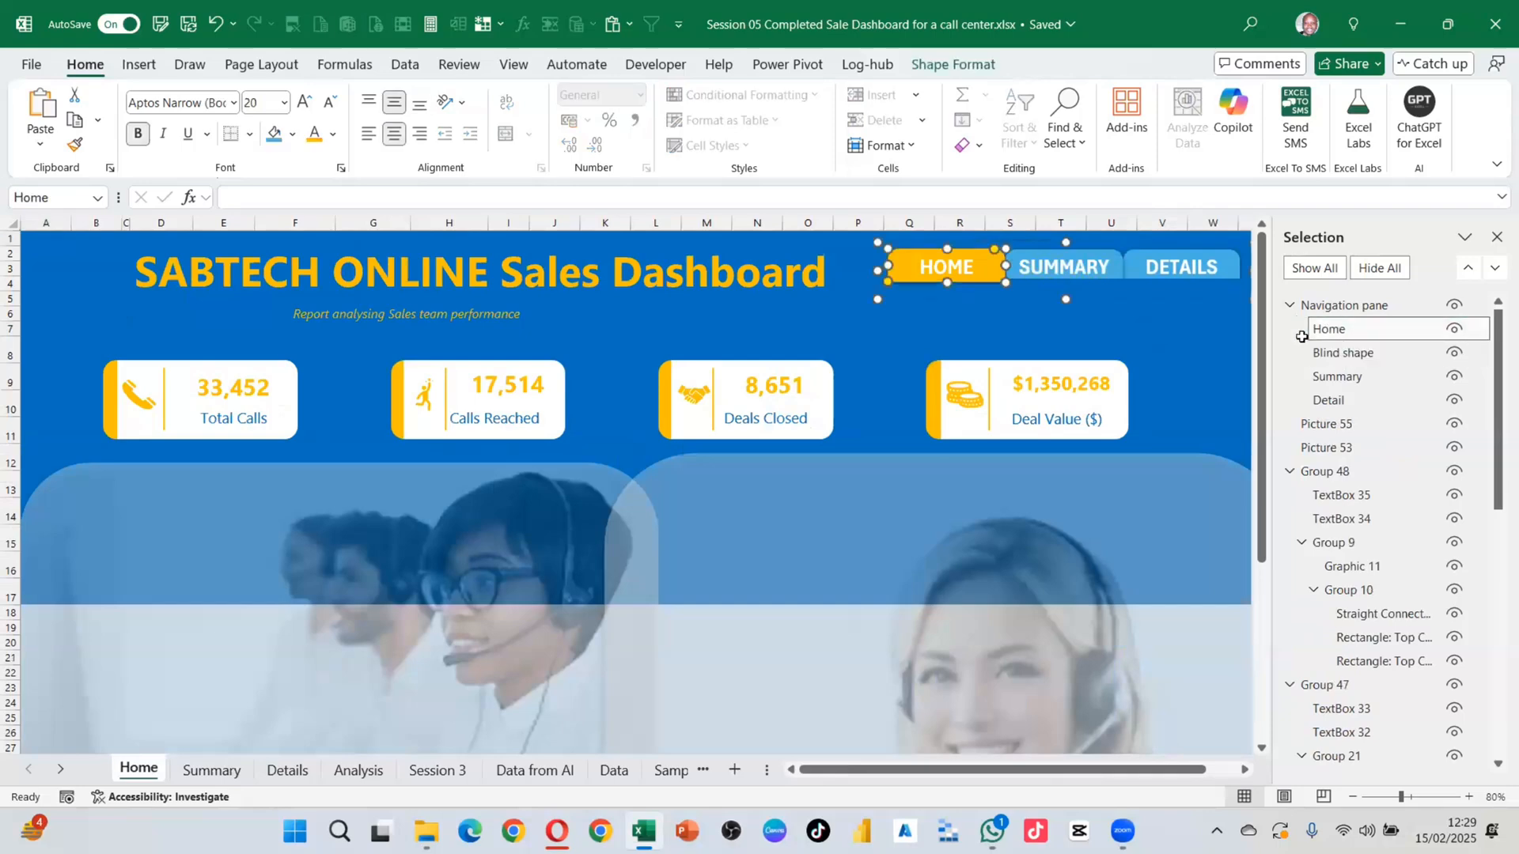
click(1188, 325)
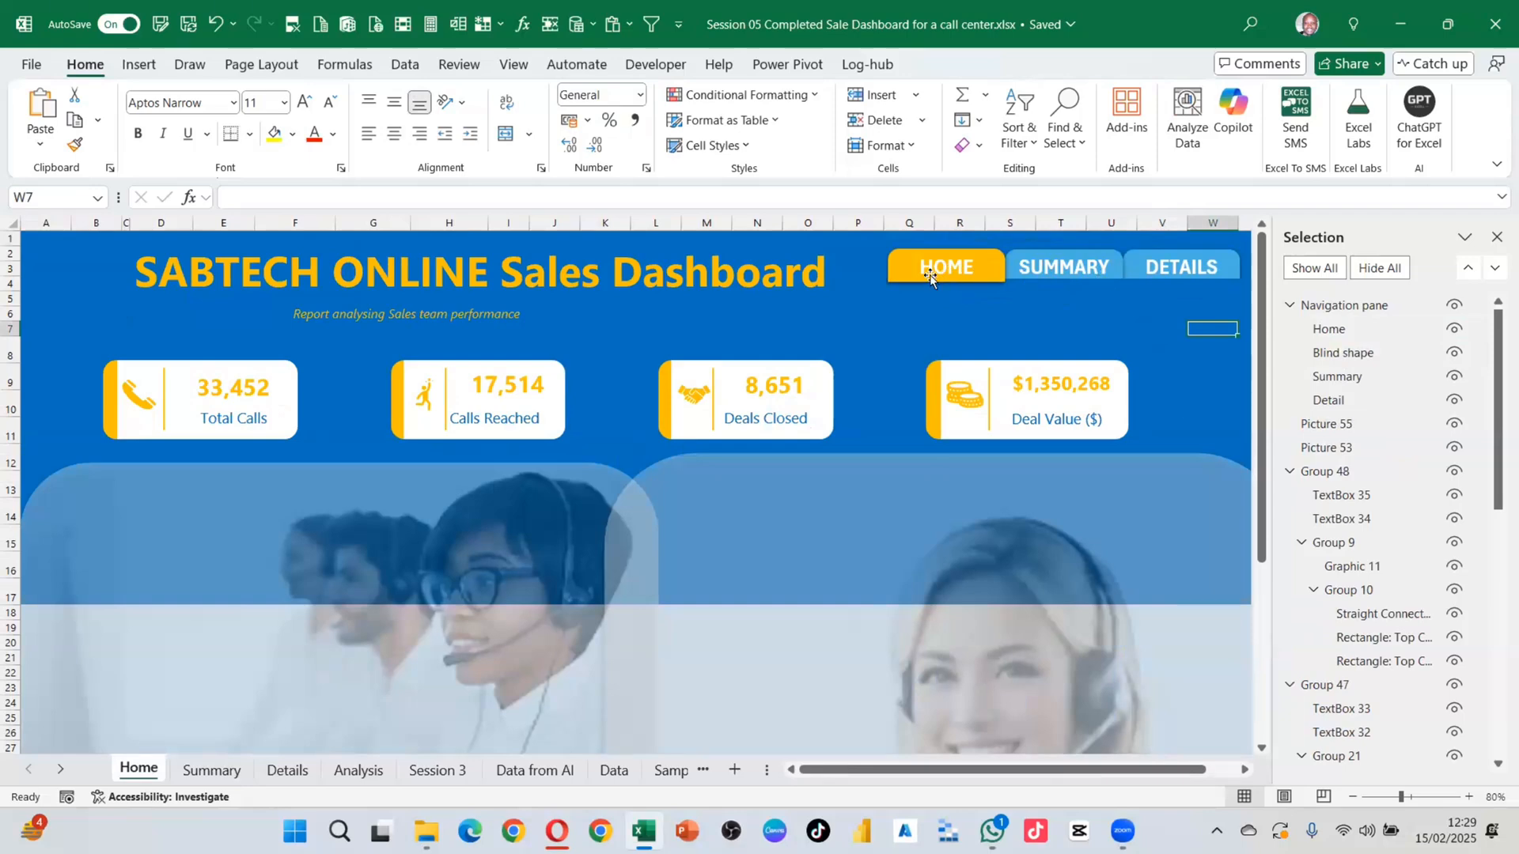
click(1497, 239)
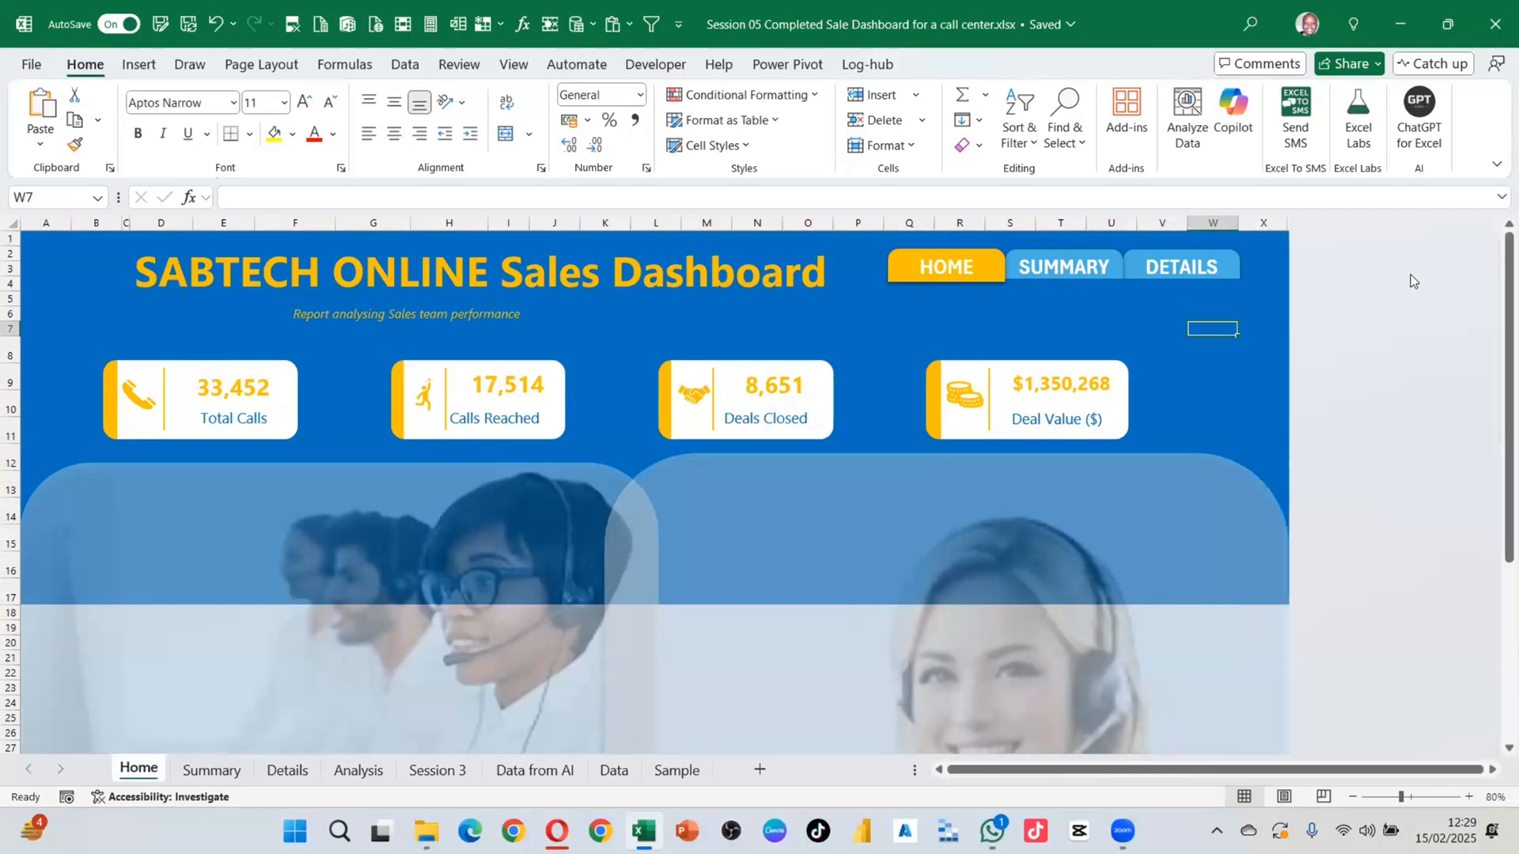
Step: Test the HOME, SUMMARY and DETAILS buttons by jumping between the three sheets
click(1254, 371)
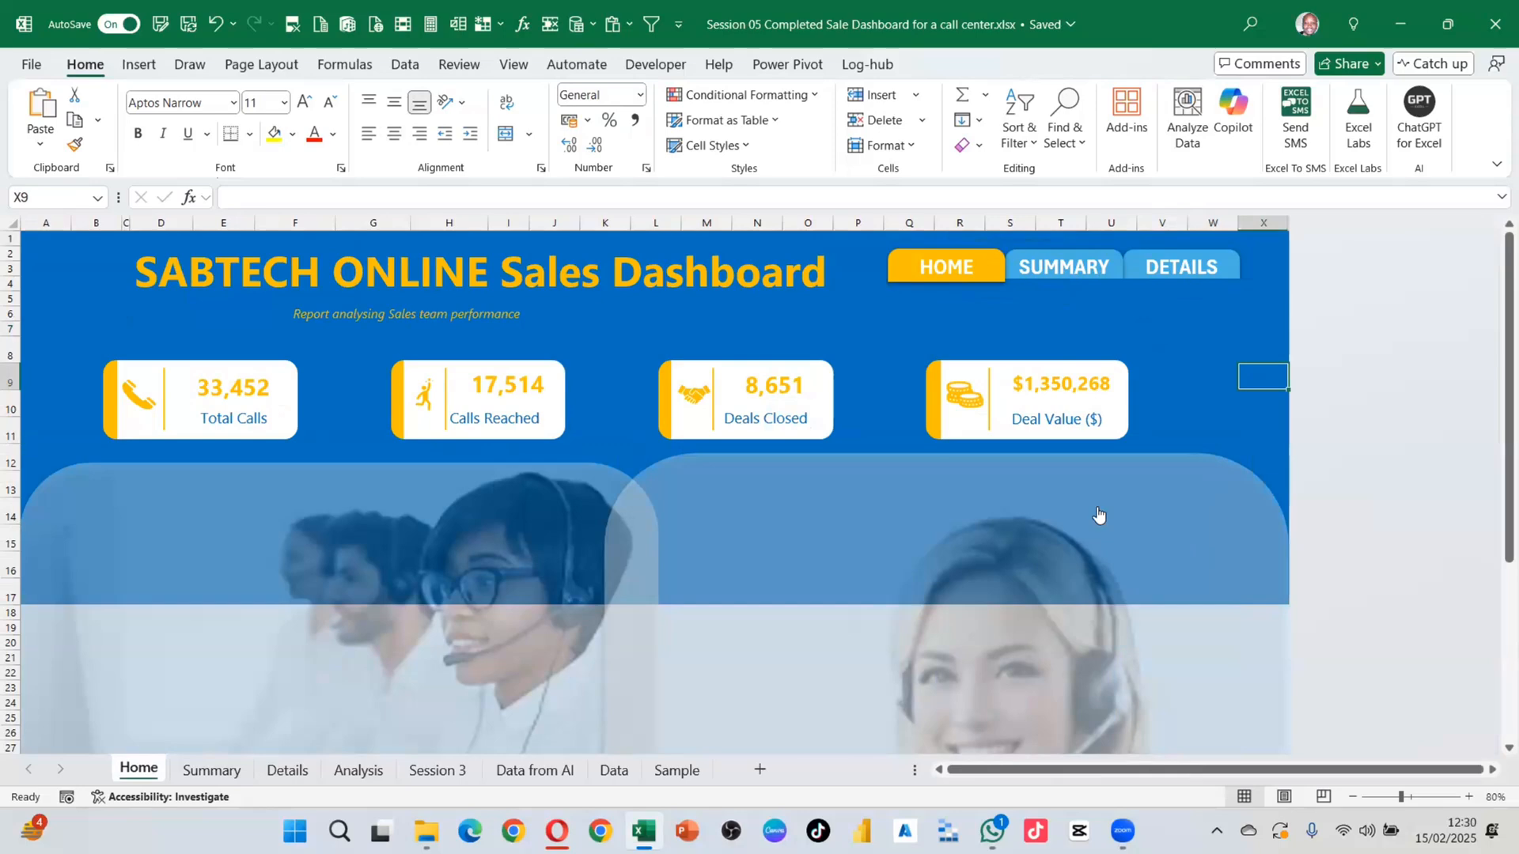
click(926, 277)
scroll(671, 569, down, 1)
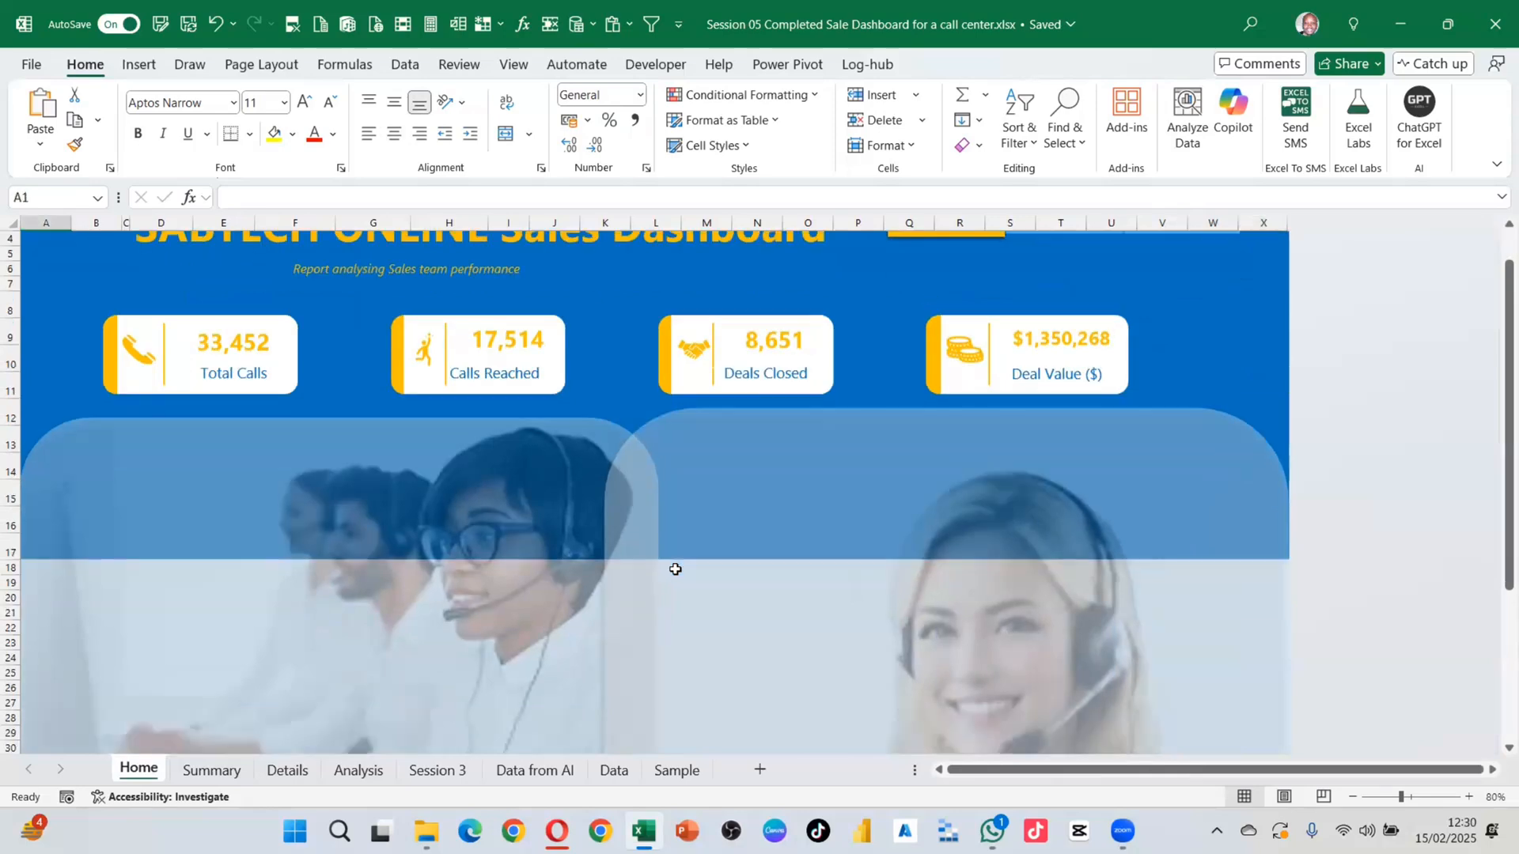
scroll(671, 569, up, 1)
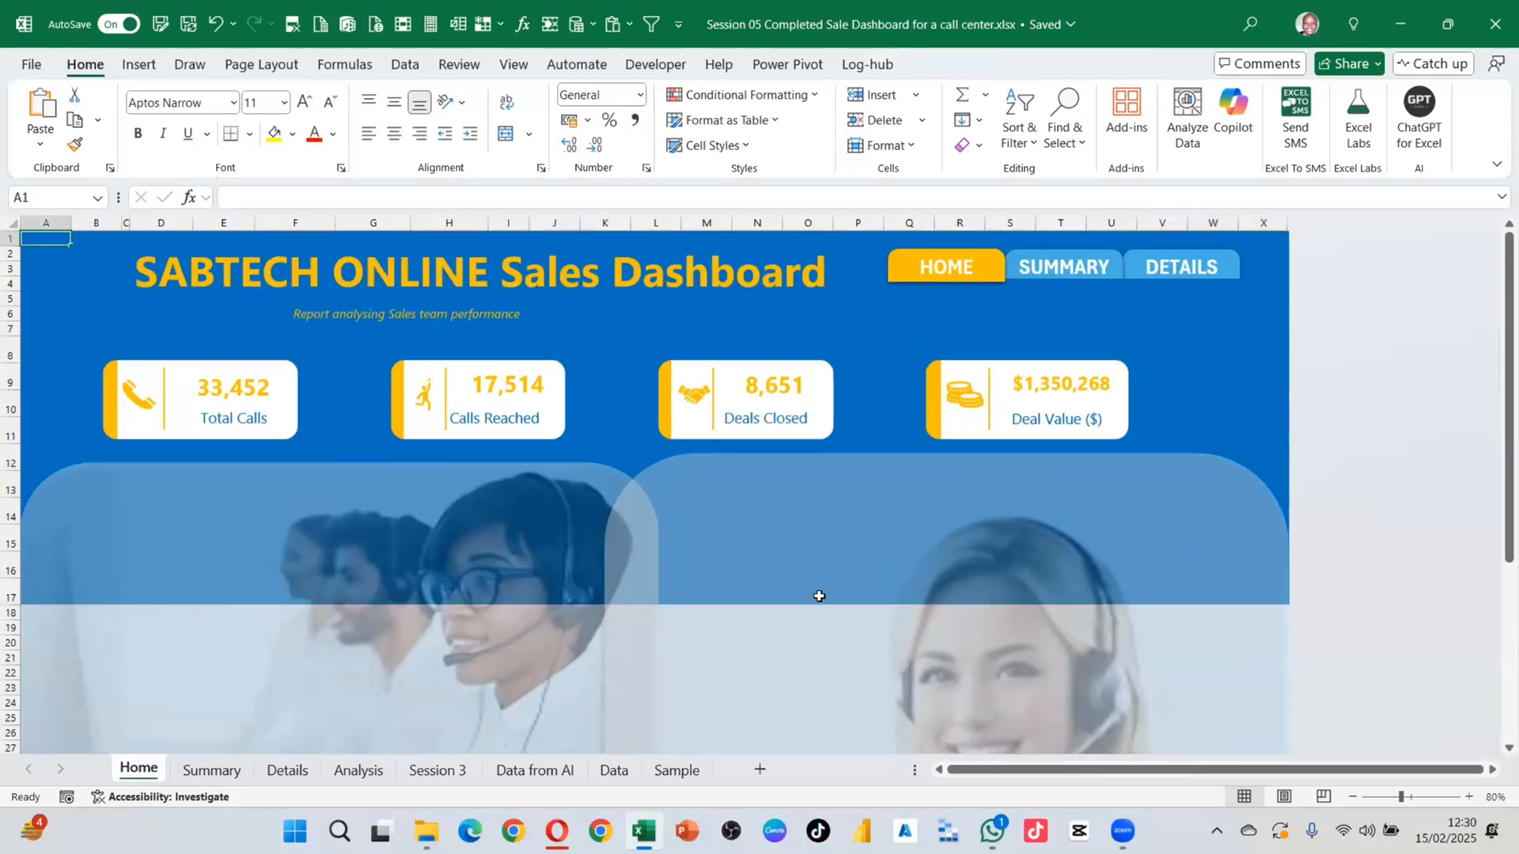
click(1081, 274)
click(1231, 271)
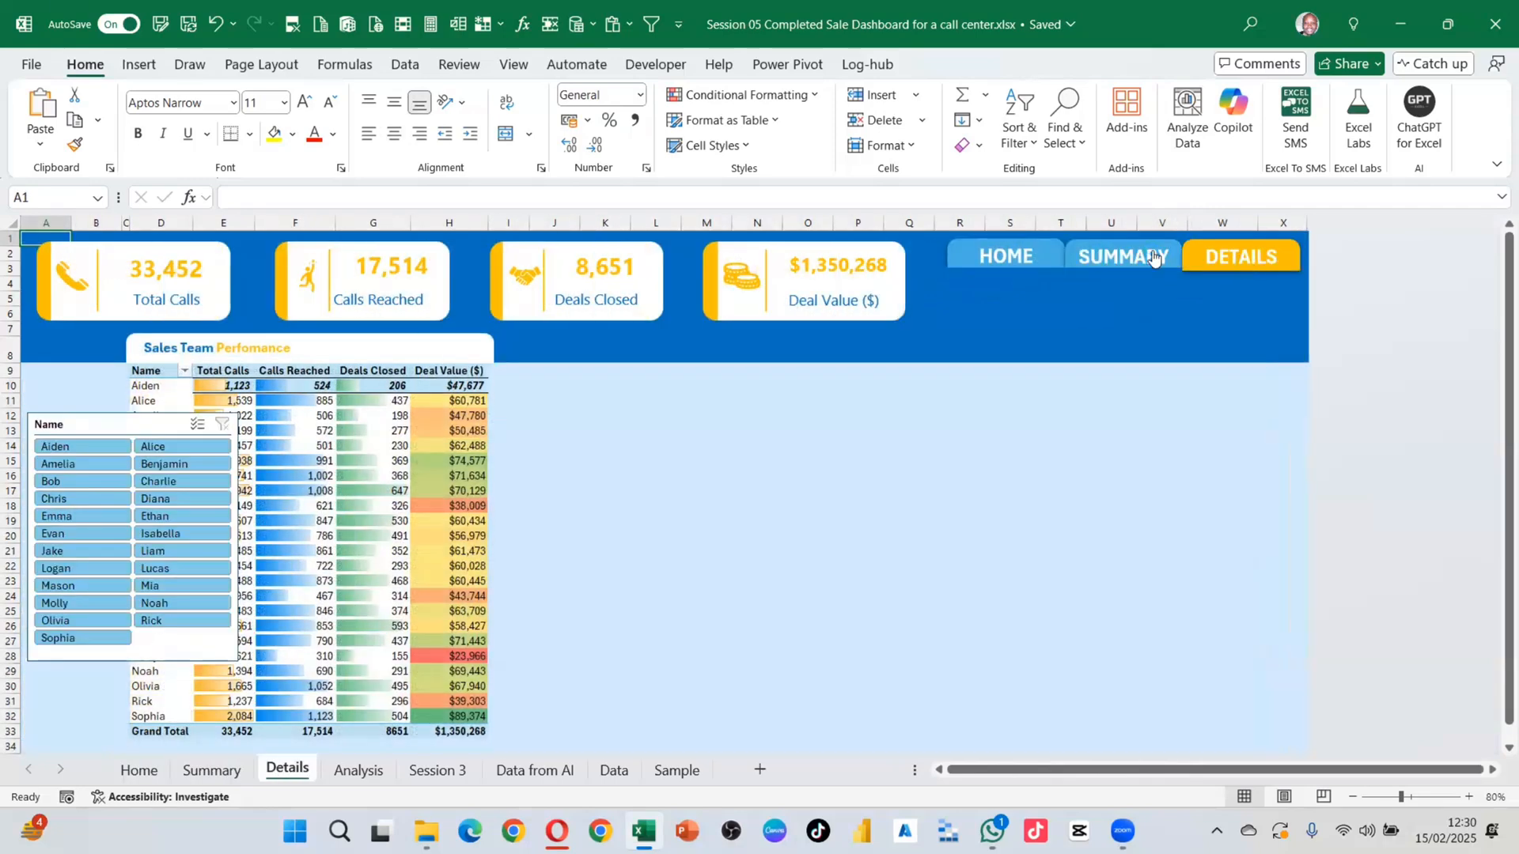
click(1152, 257)
click(1018, 255)
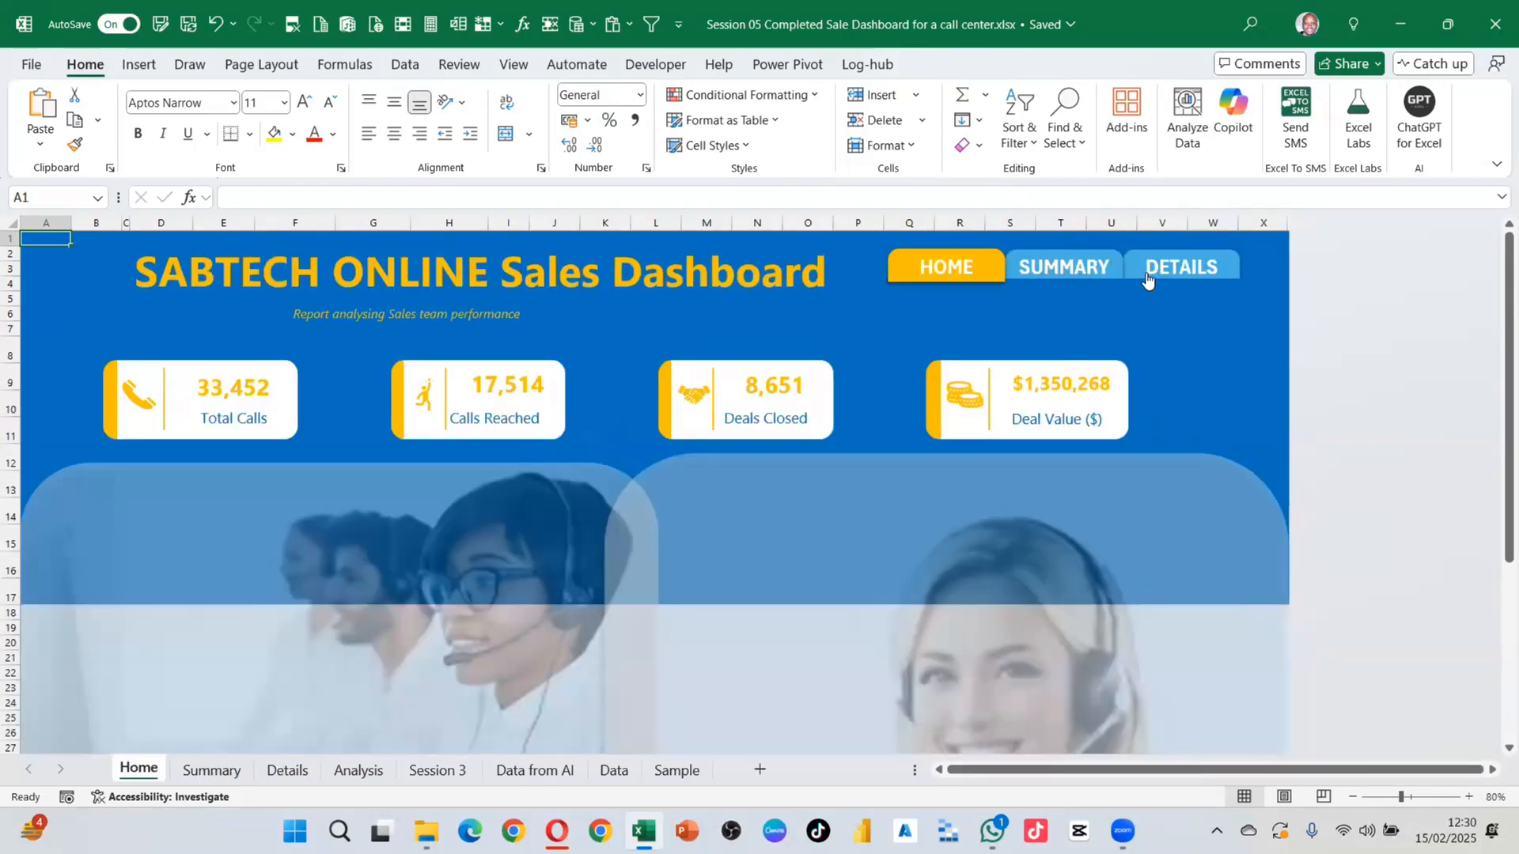
click(1151, 273)
click(1106, 255)
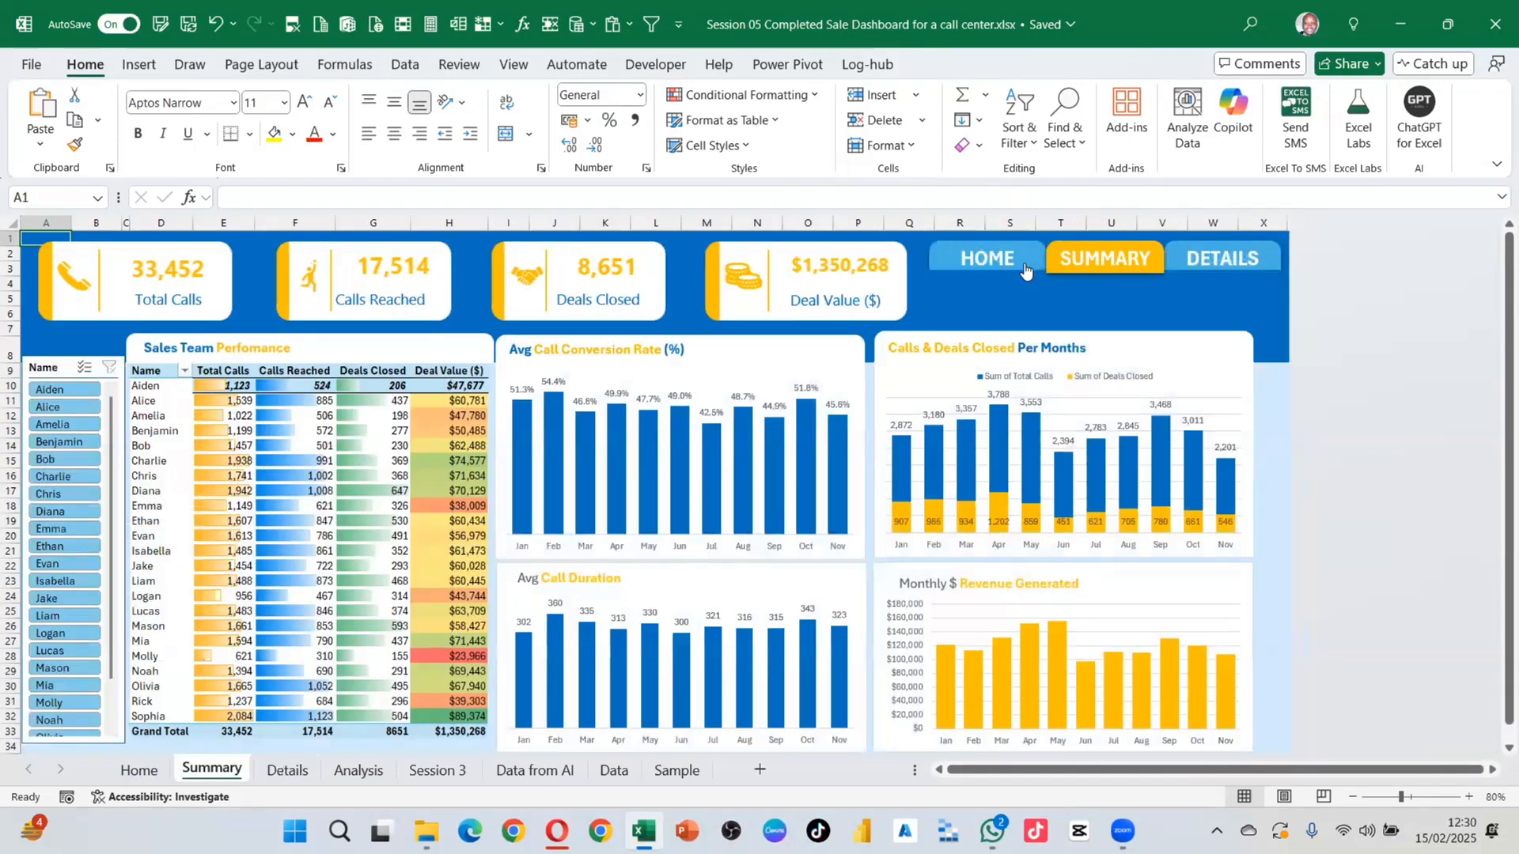
click(1025, 269)
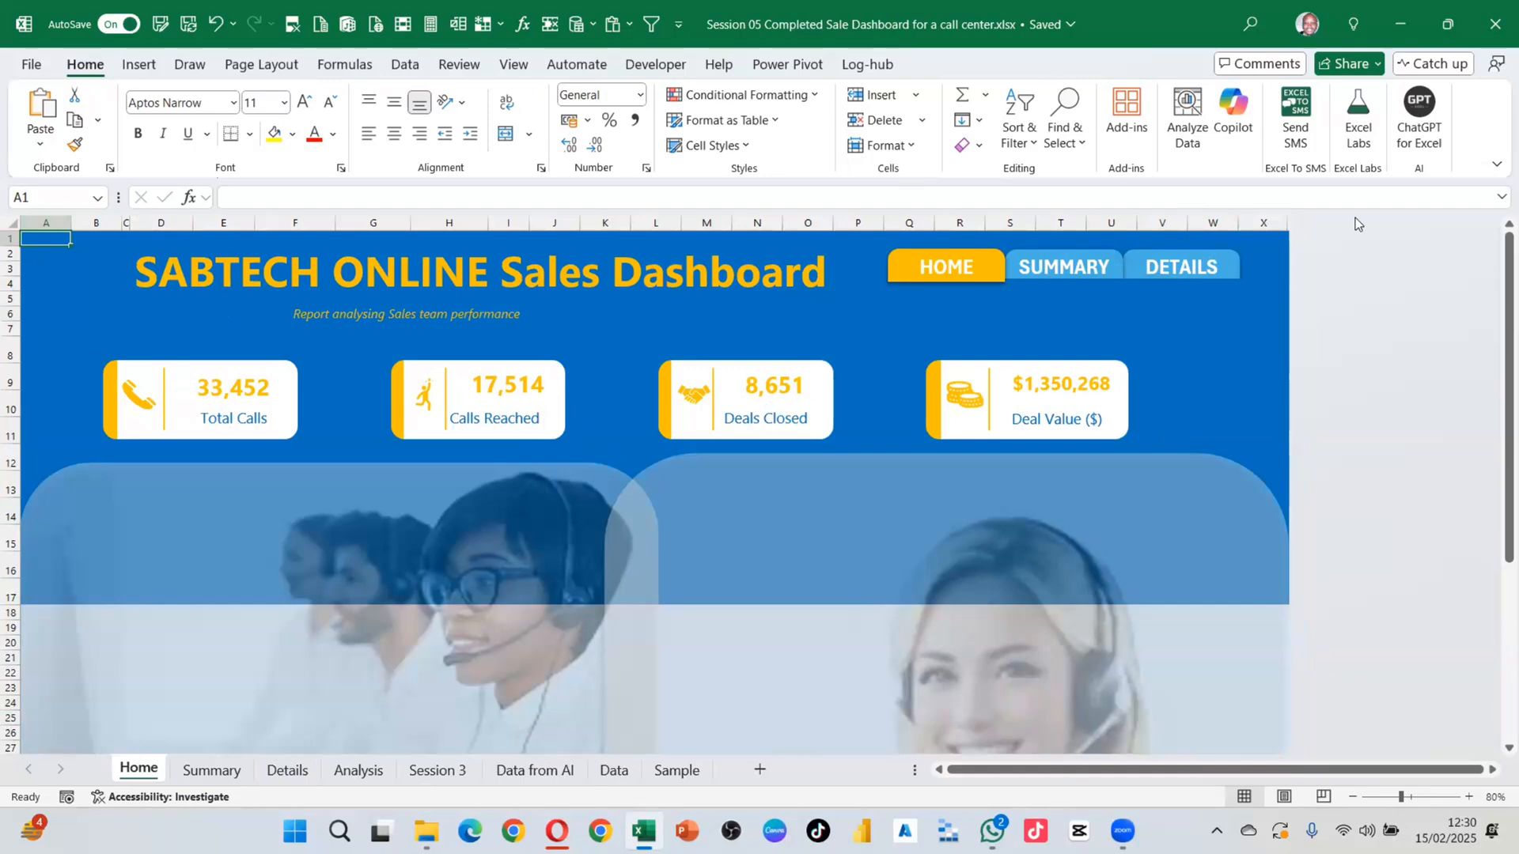
Step: Switch sheets via the tabs and cycle the navigation buttons repeatedly, ending at the Details tab
click(210, 771)
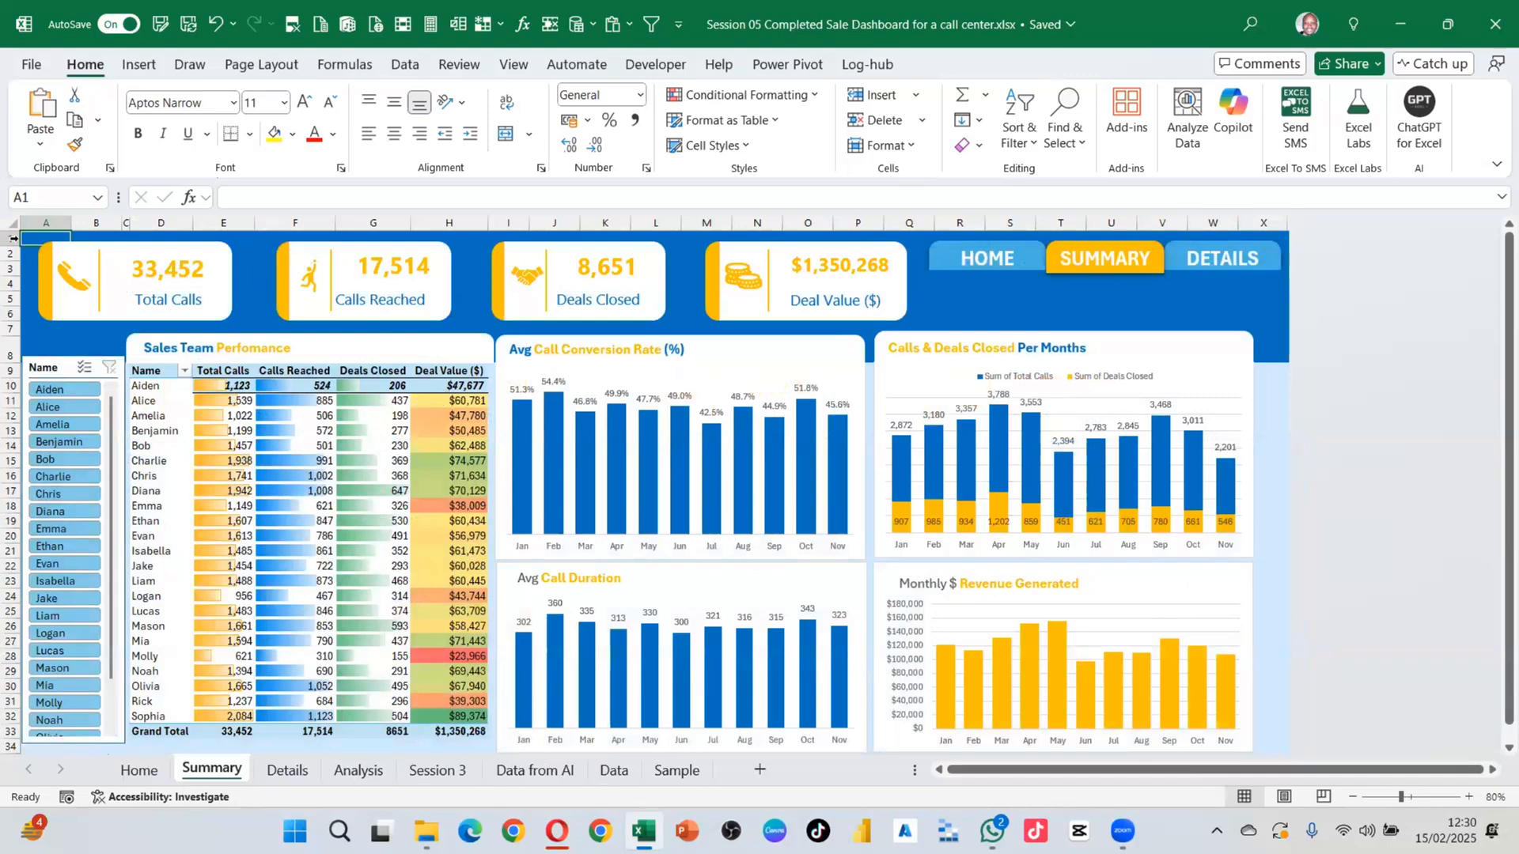
click(288, 770)
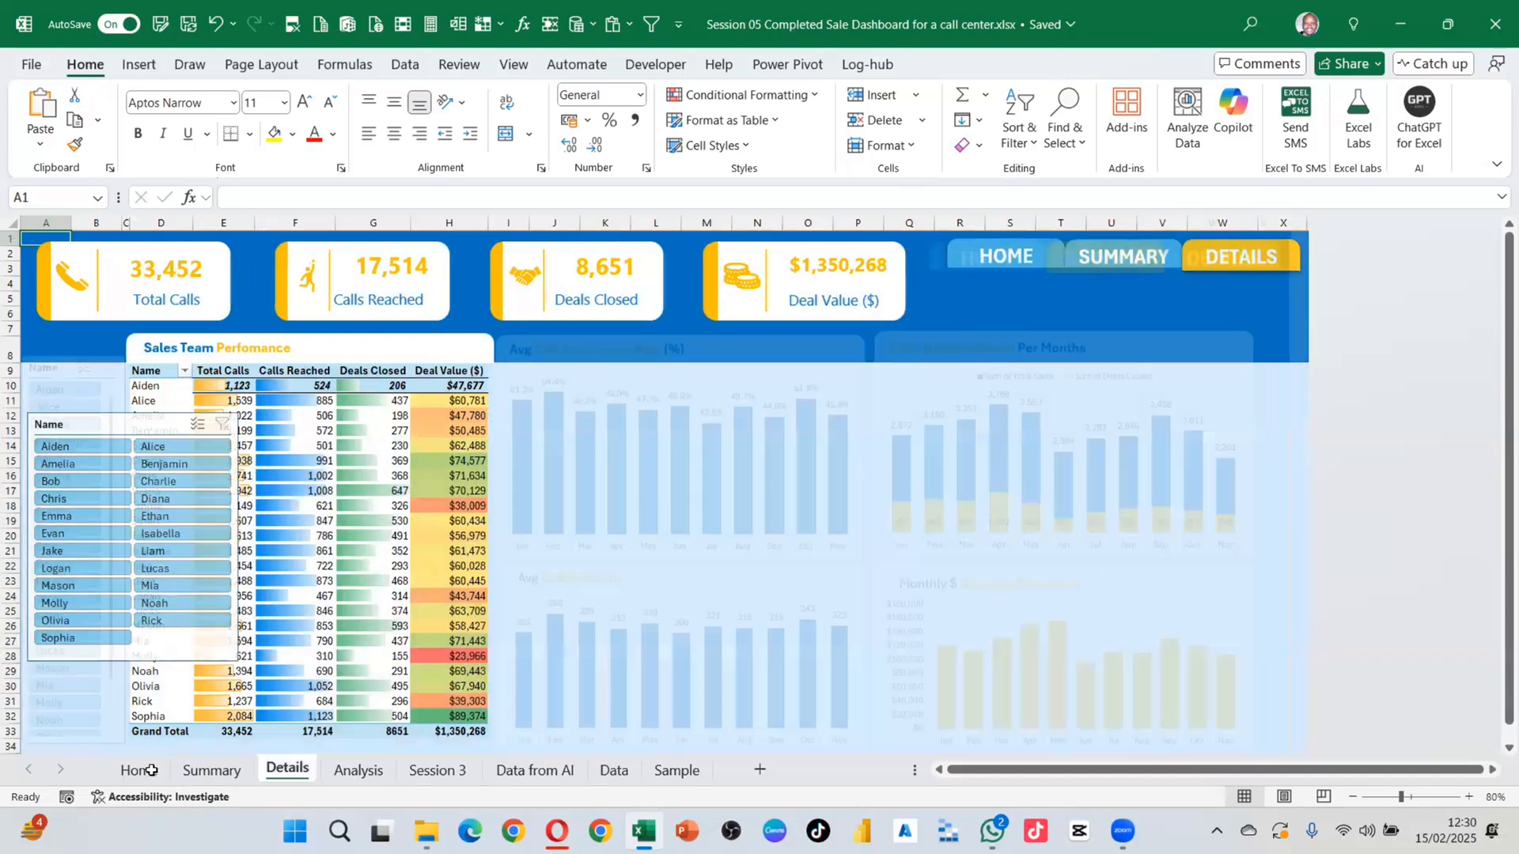
click(150, 769)
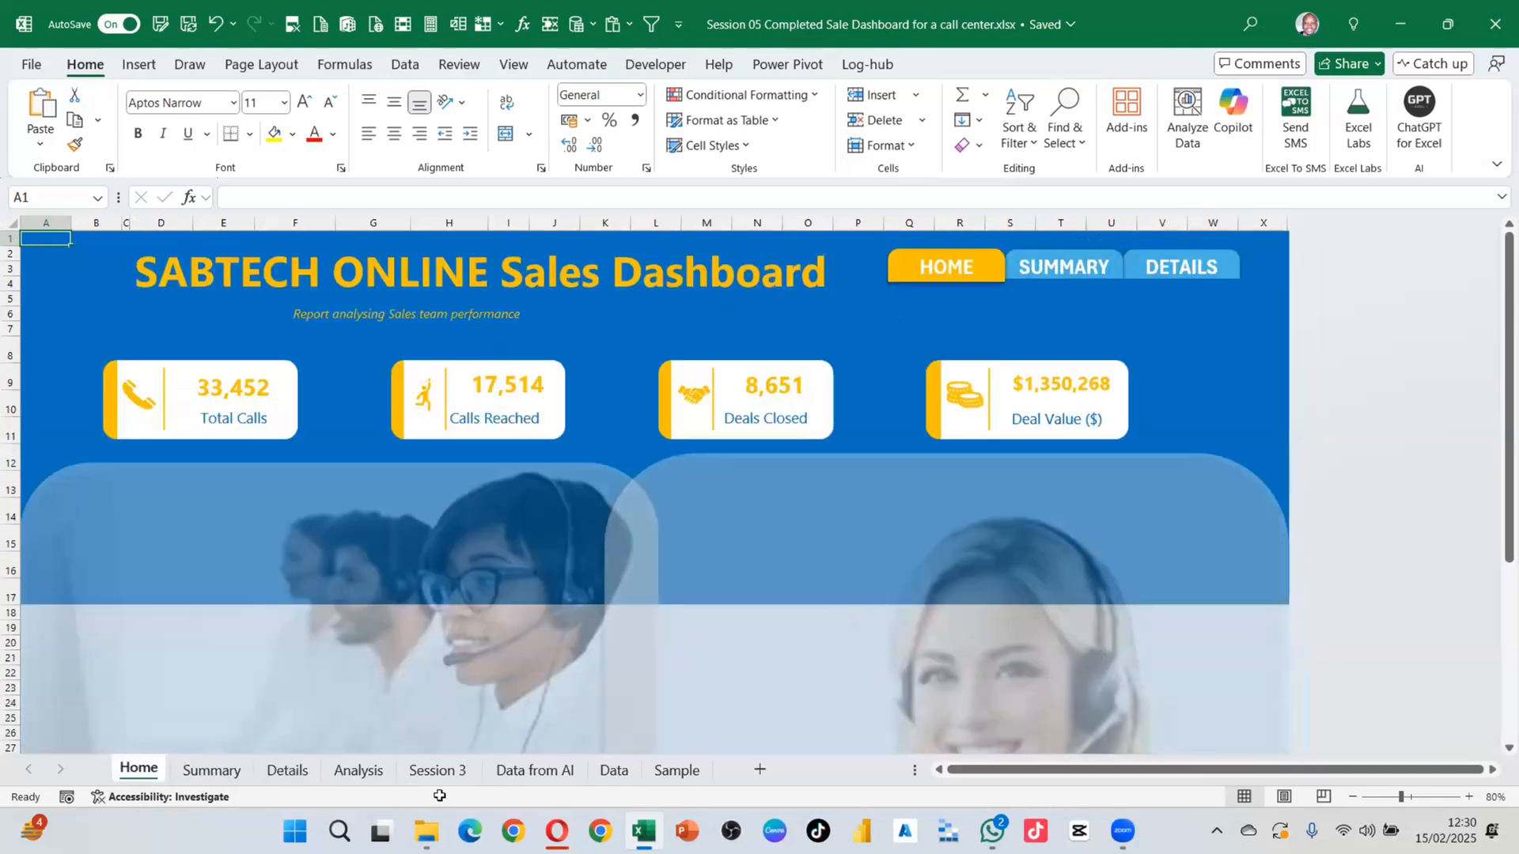
click(205, 771)
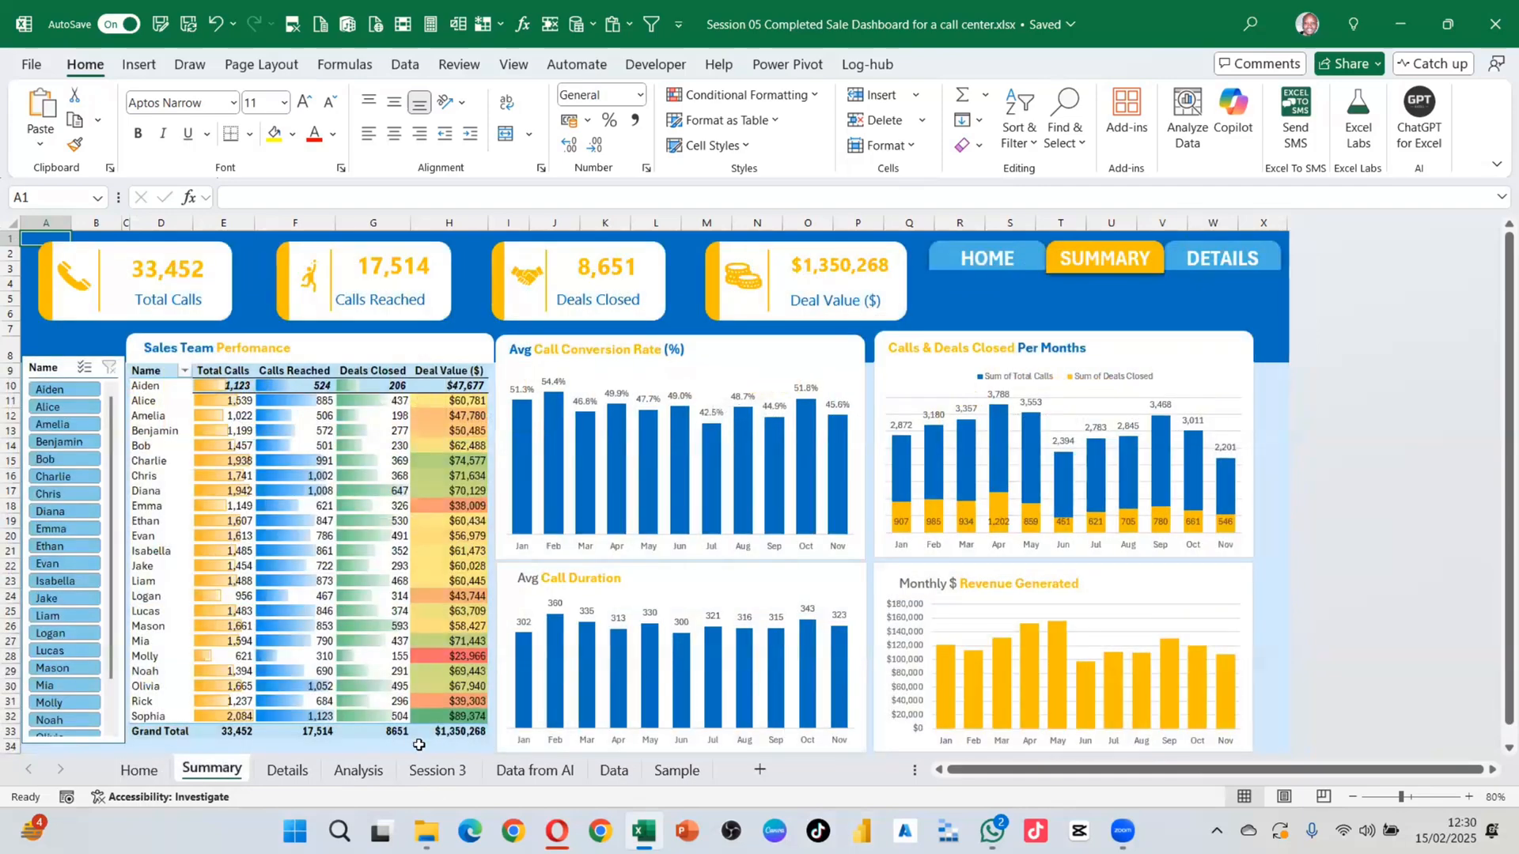
click(1016, 267)
click(1207, 275)
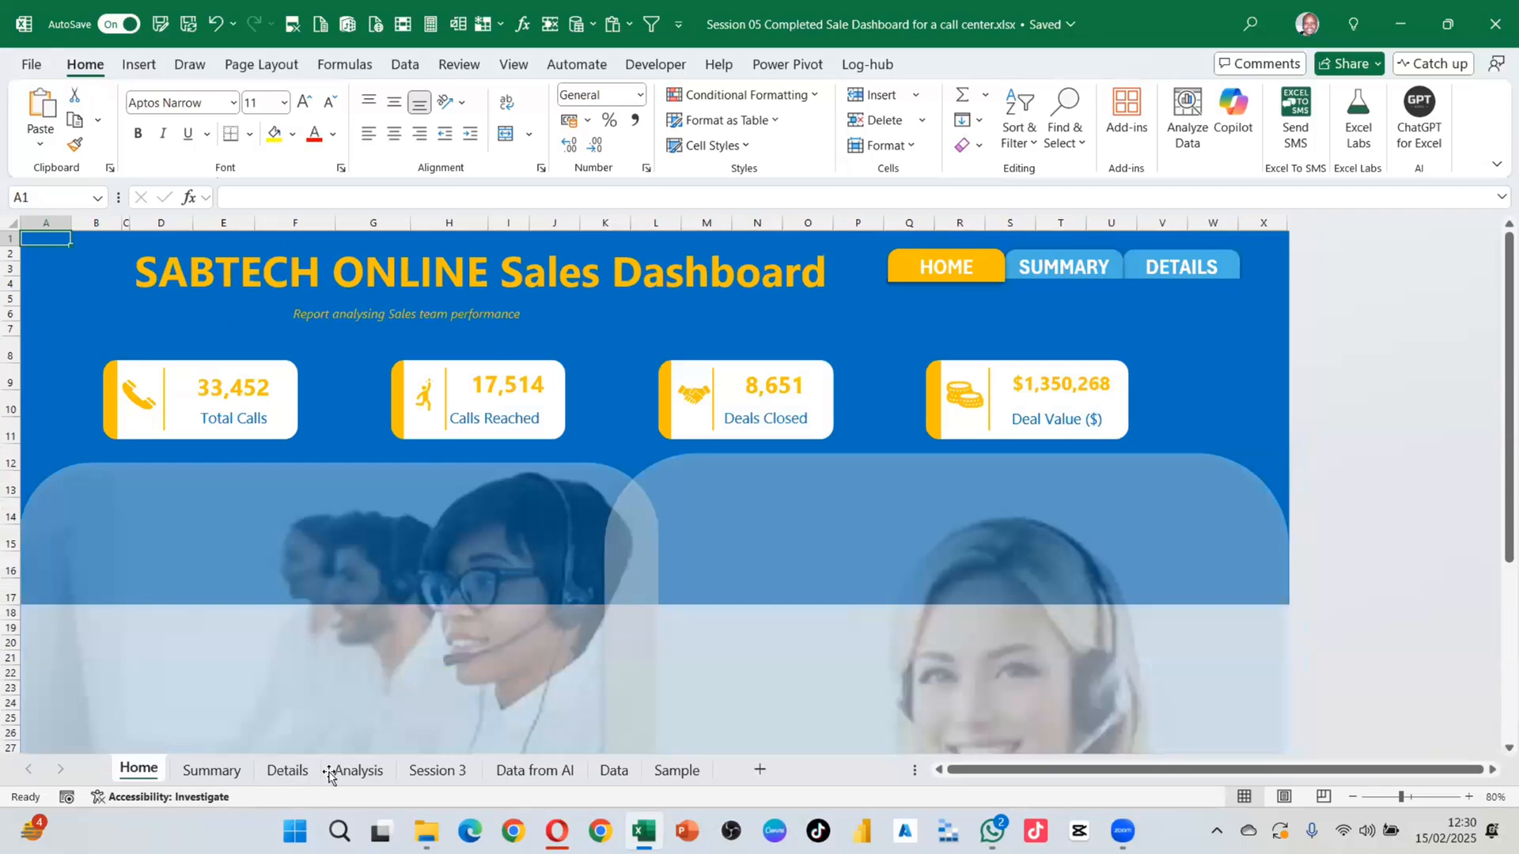
click(1086, 285)
click(1221, 259)
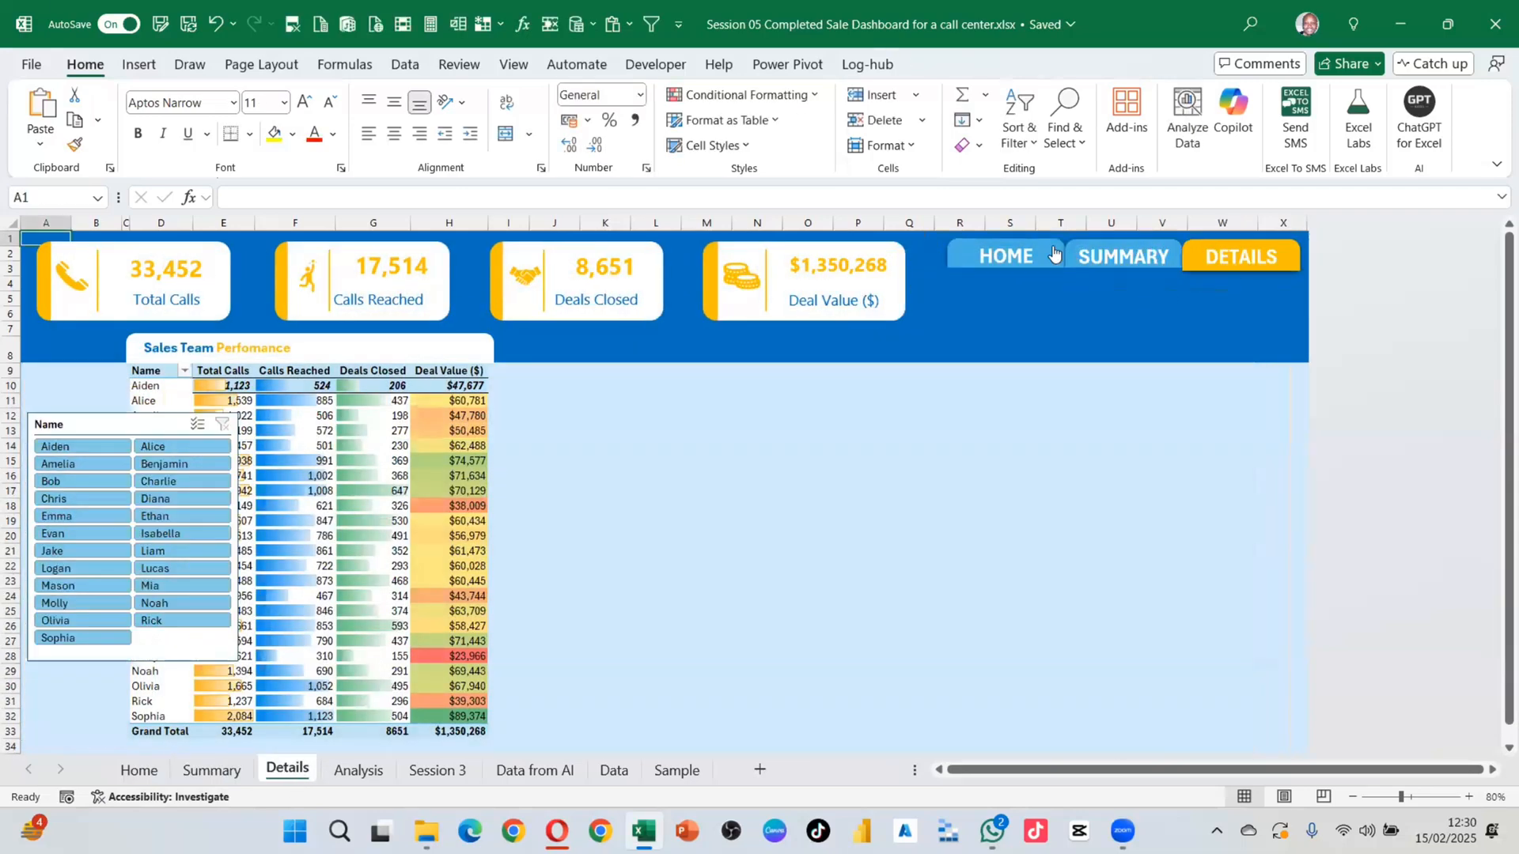
click(1052, 254)
click(1086, 271)
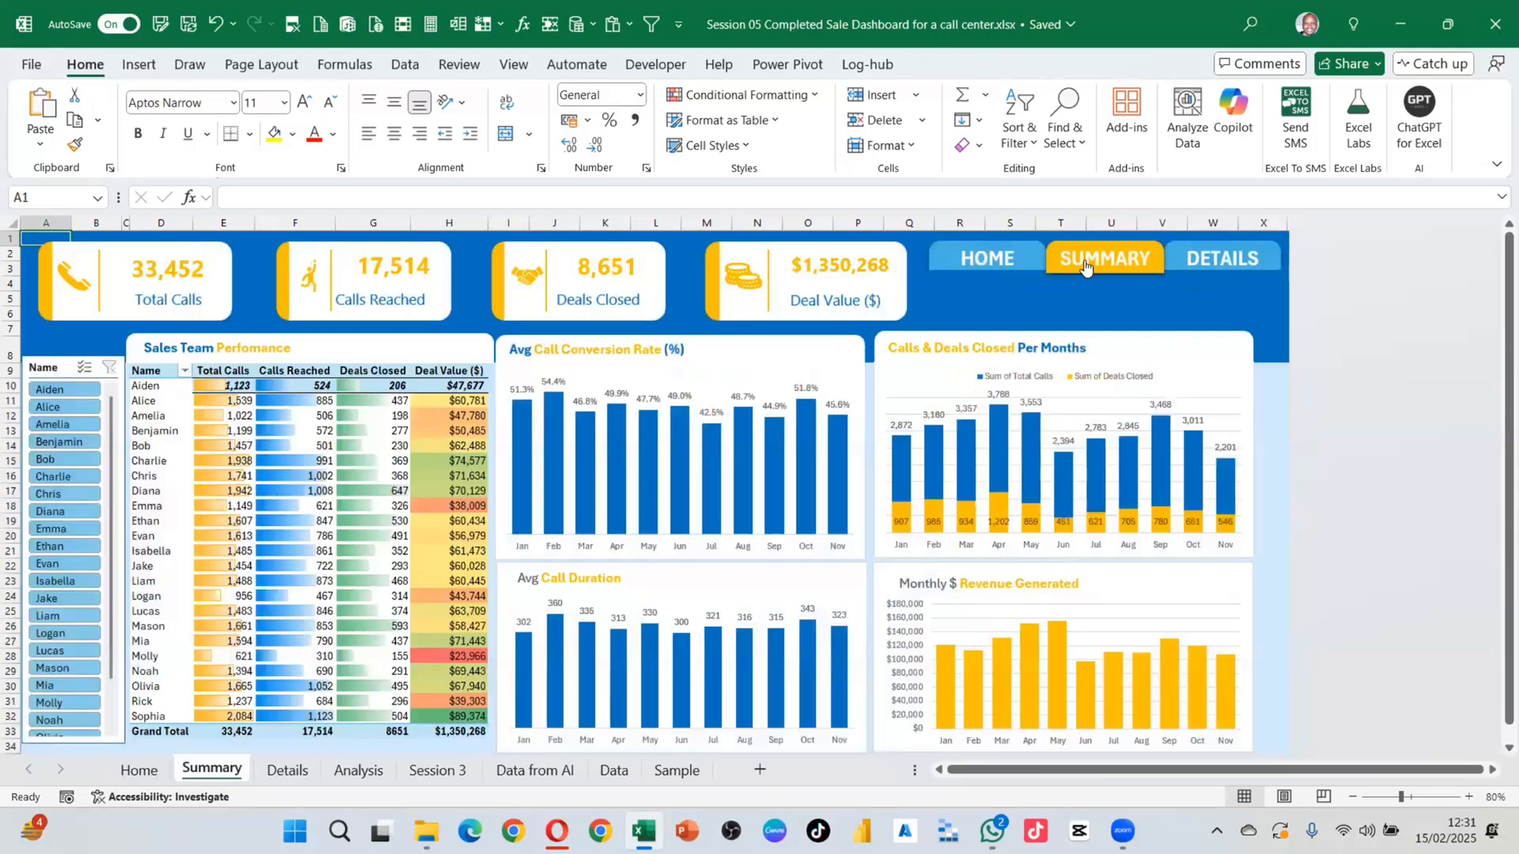
click(1221, 259)
click(1017, 263)
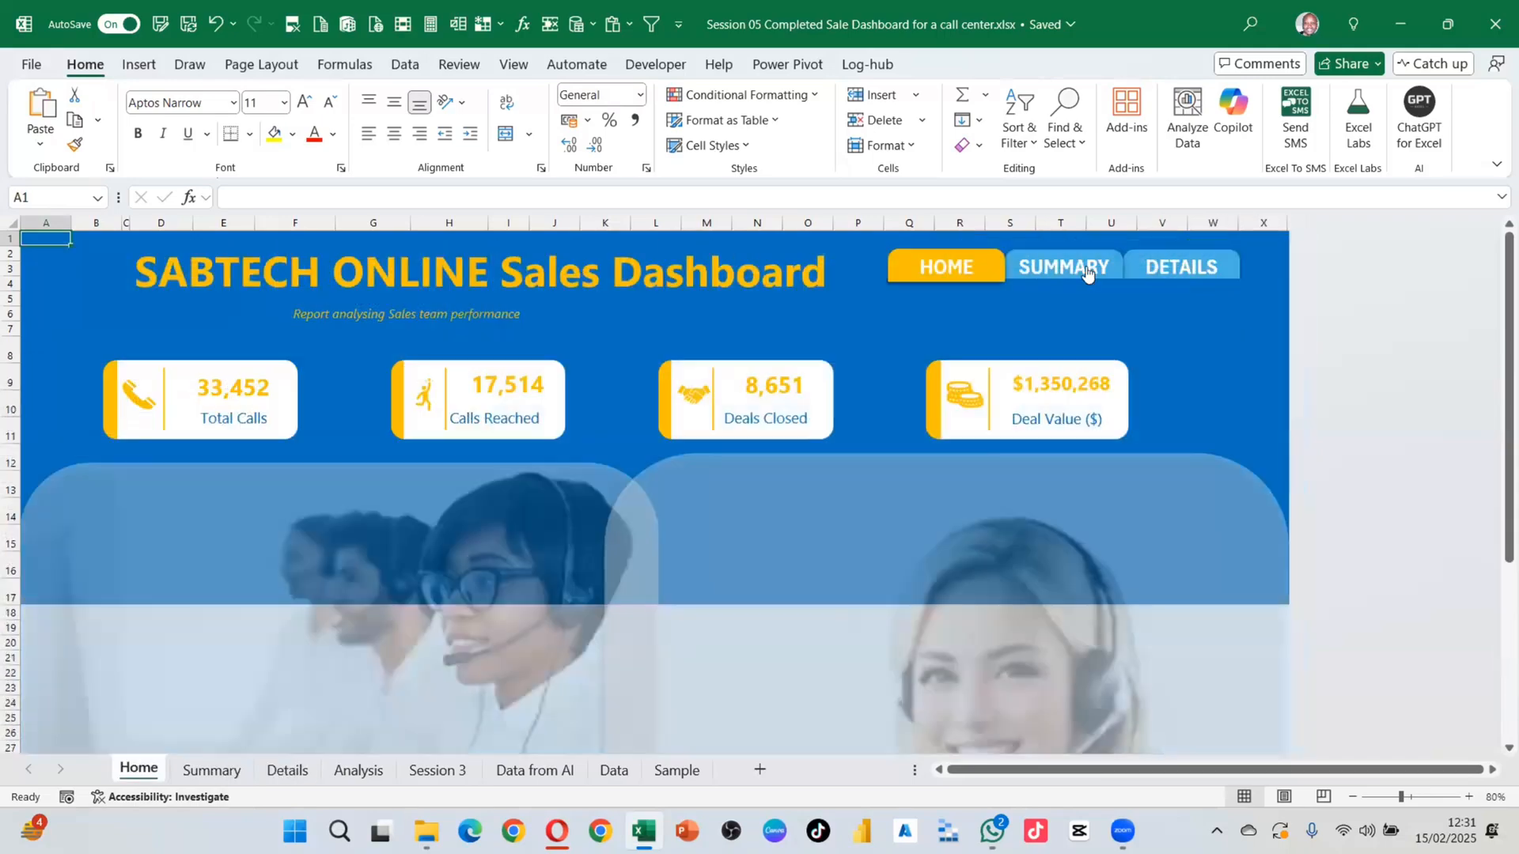
click(1085, 271)
click(1227, 250)
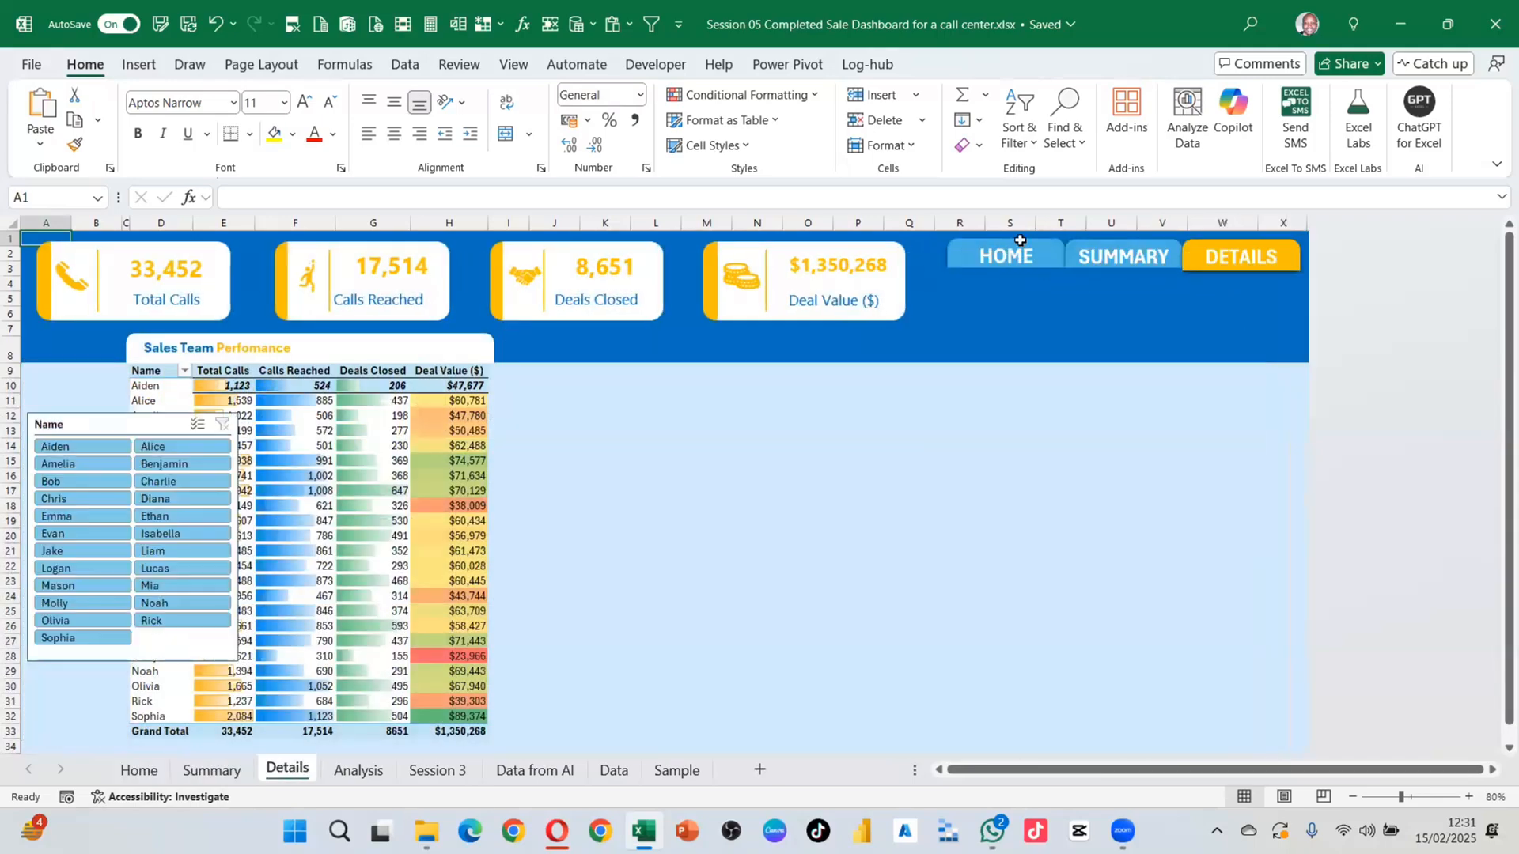
click(1018, 251)
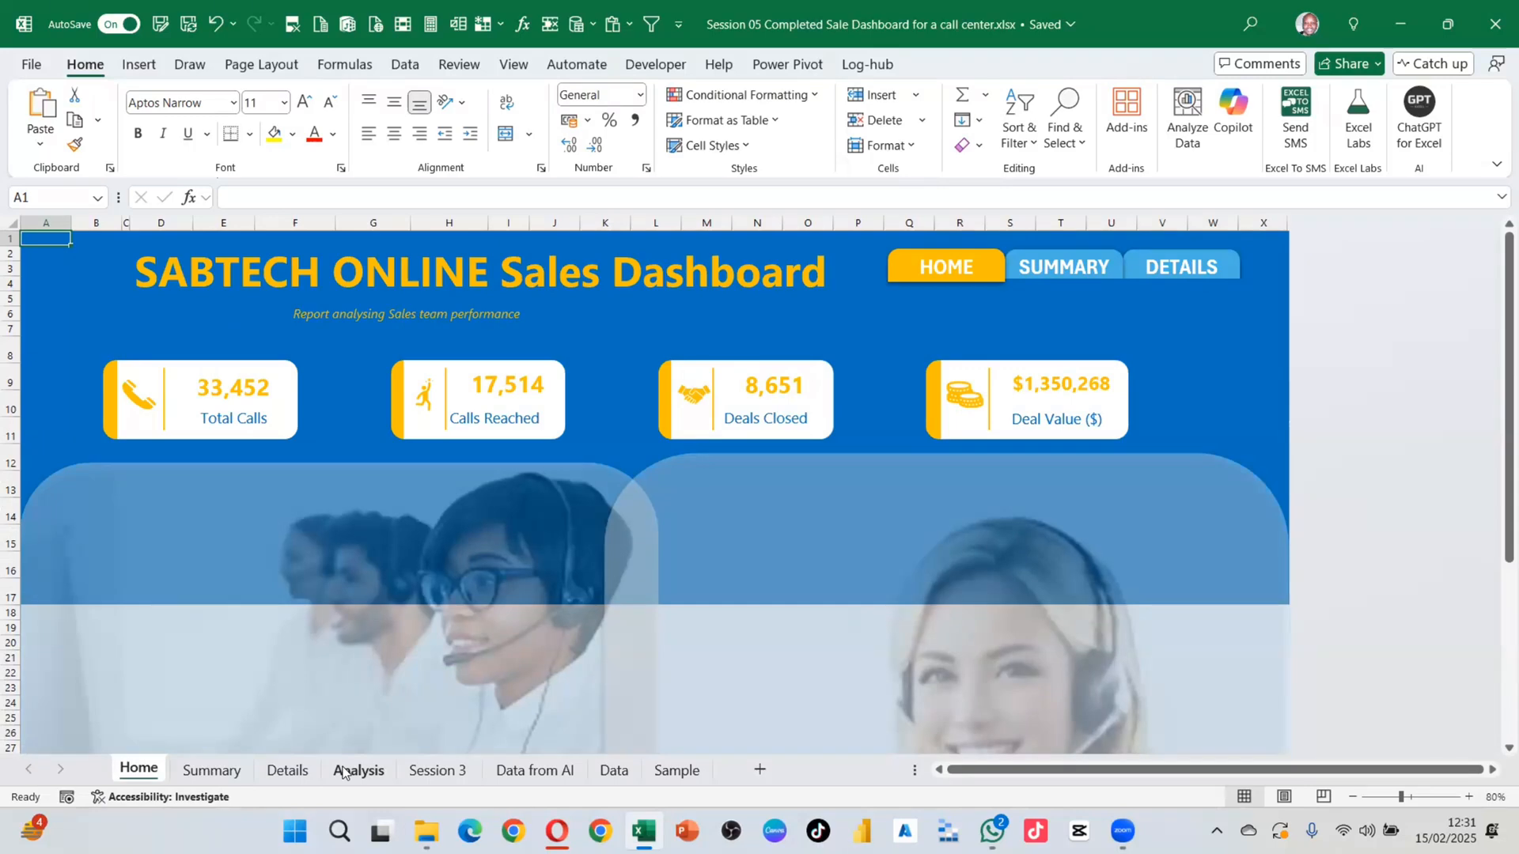
right_click(287, 772)
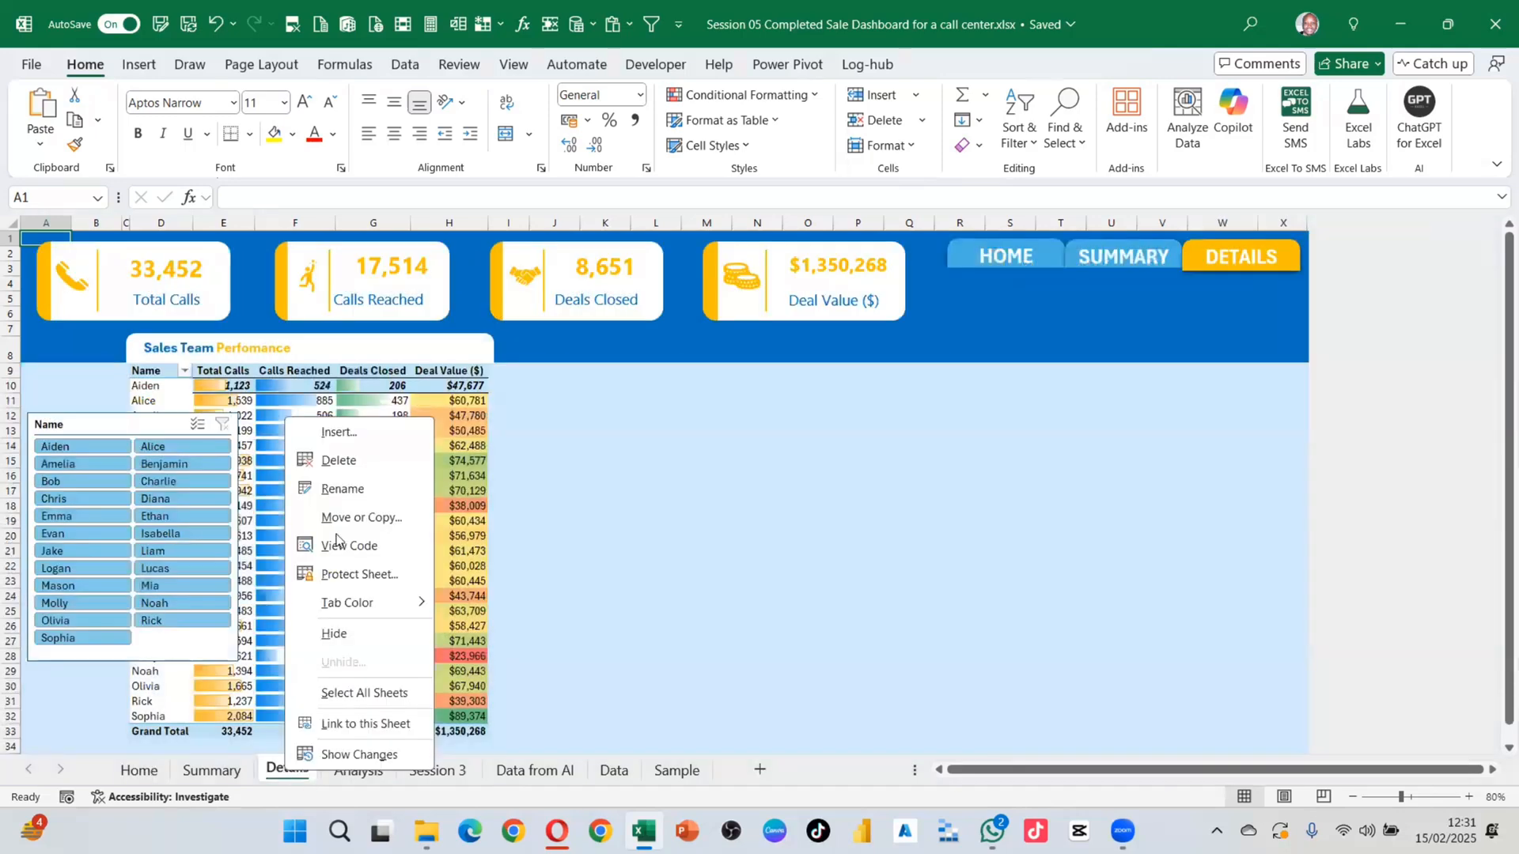
Step: Copy the Home sheet to after Details and rename the copy ContactUs
click(281, 767)
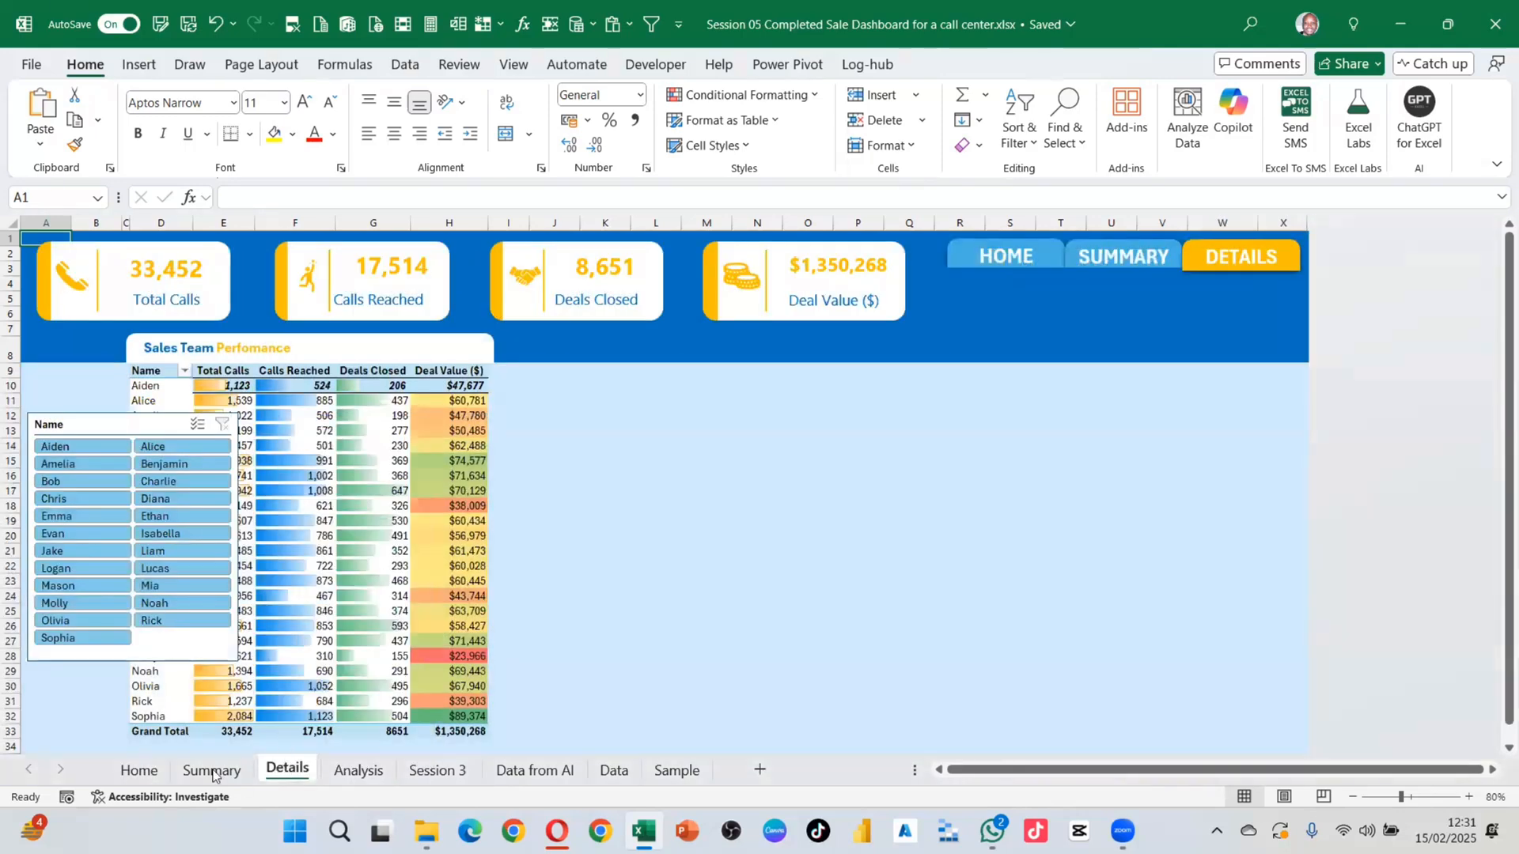
click(138, 771)
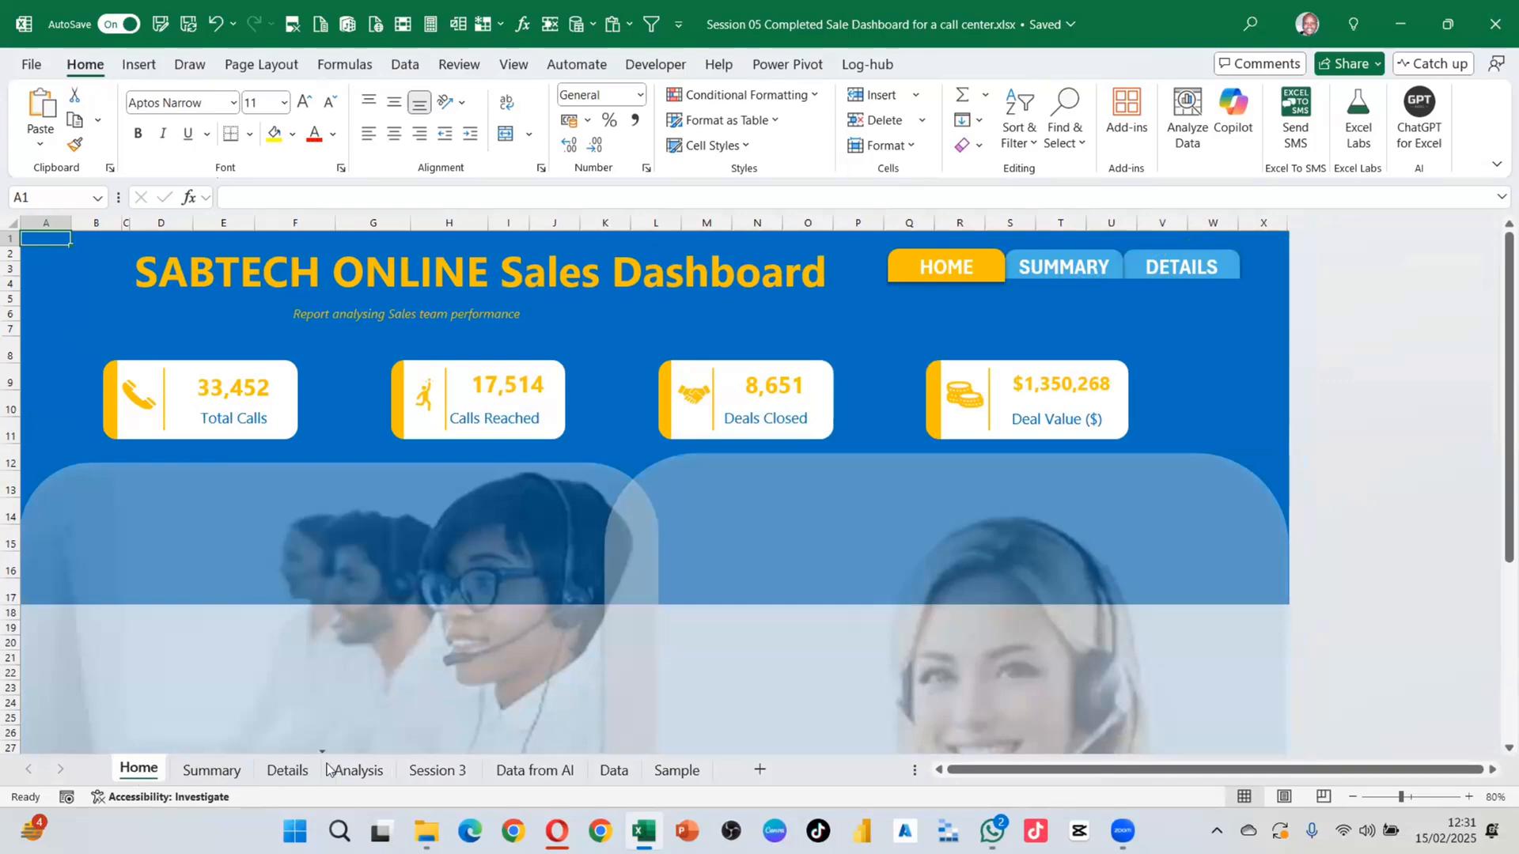
drag(328, 768, 334, 768)
double_click(371, 779)
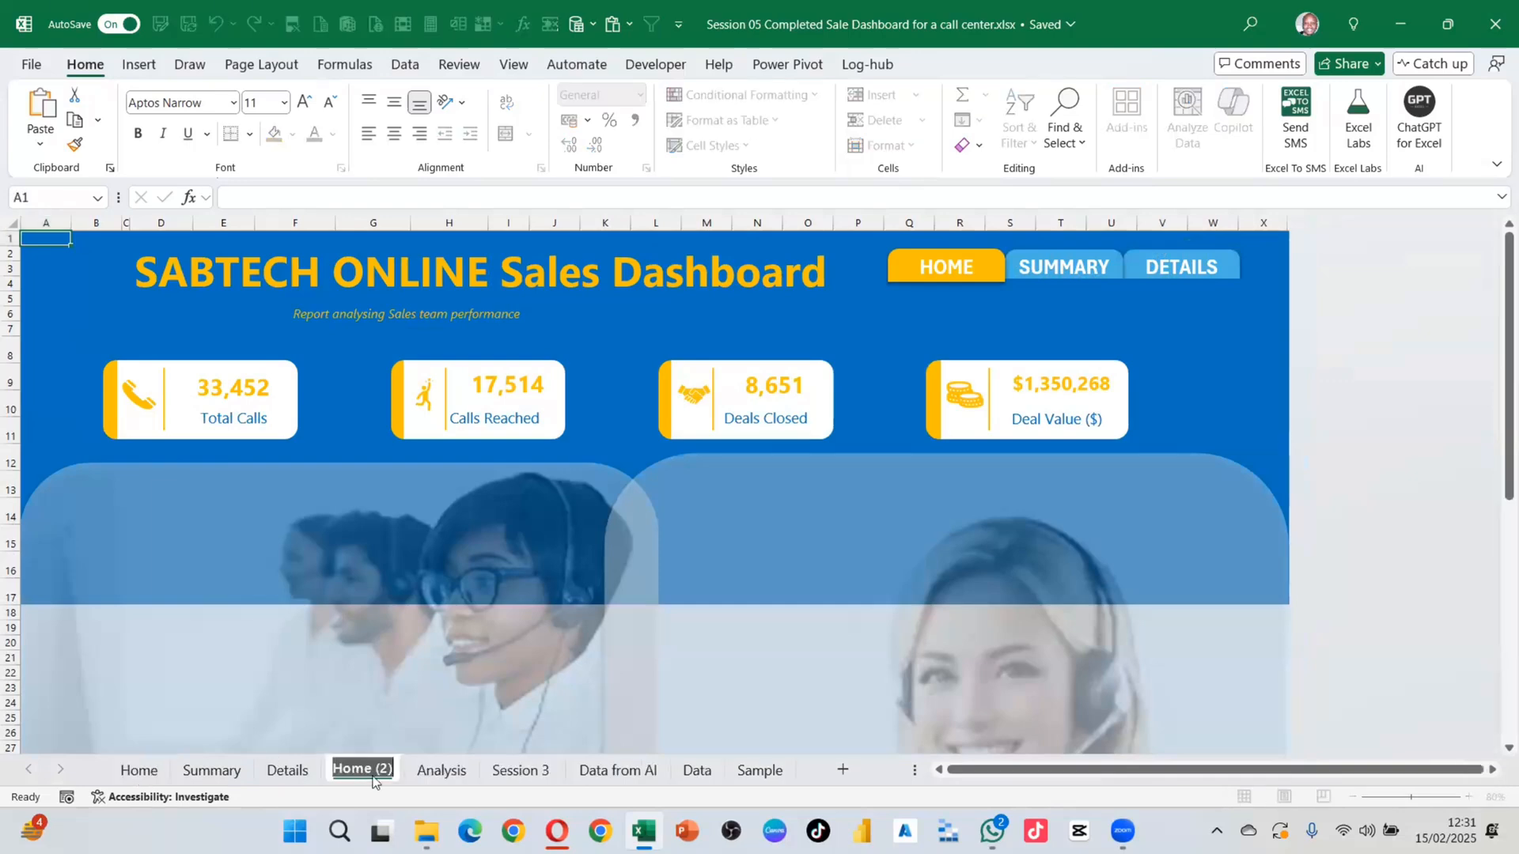
text(Conta)
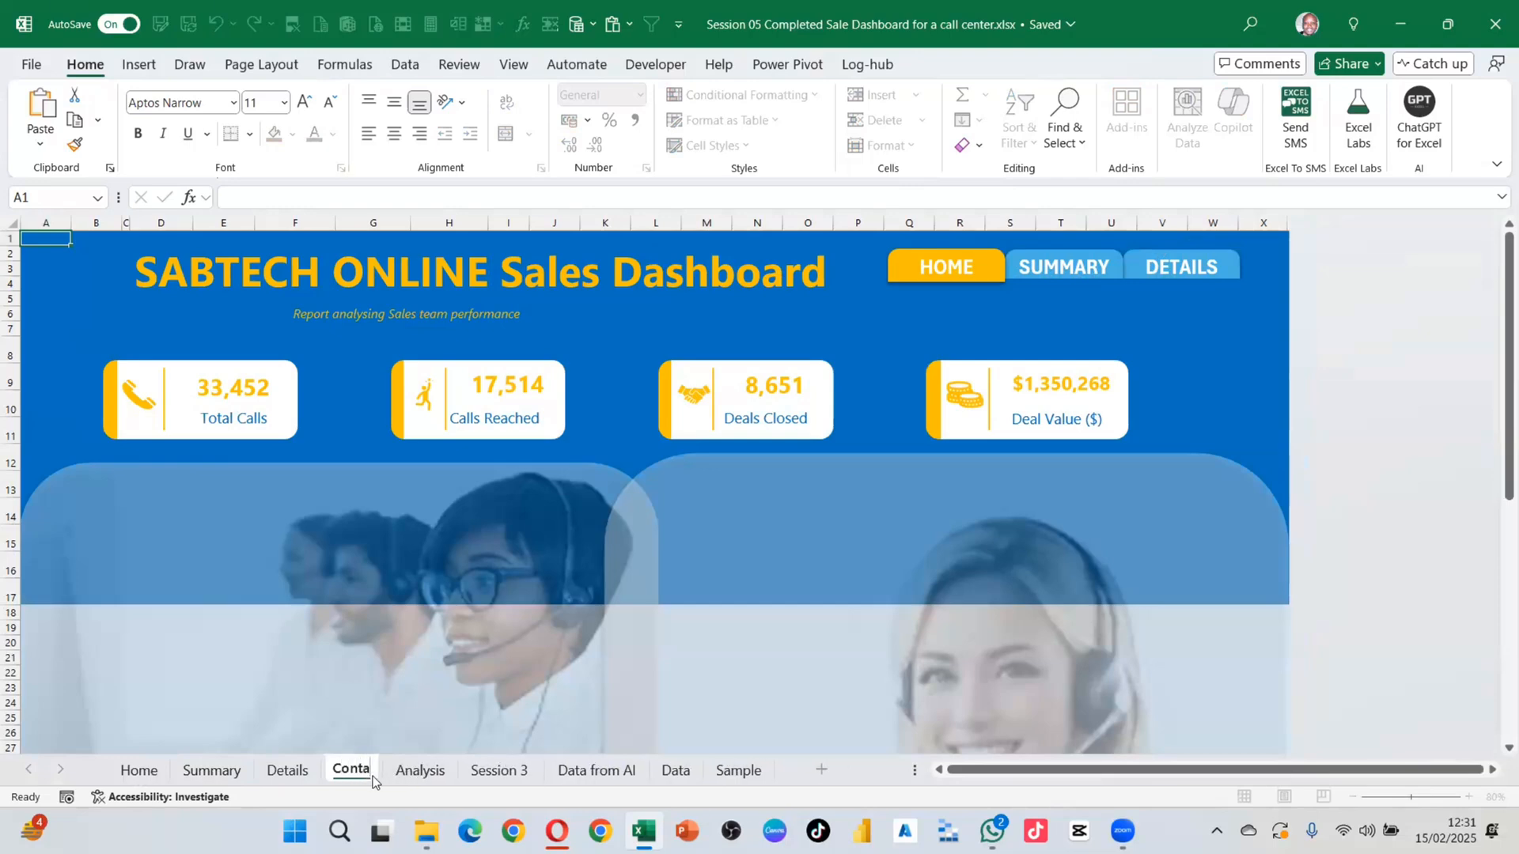
text(ctUs)
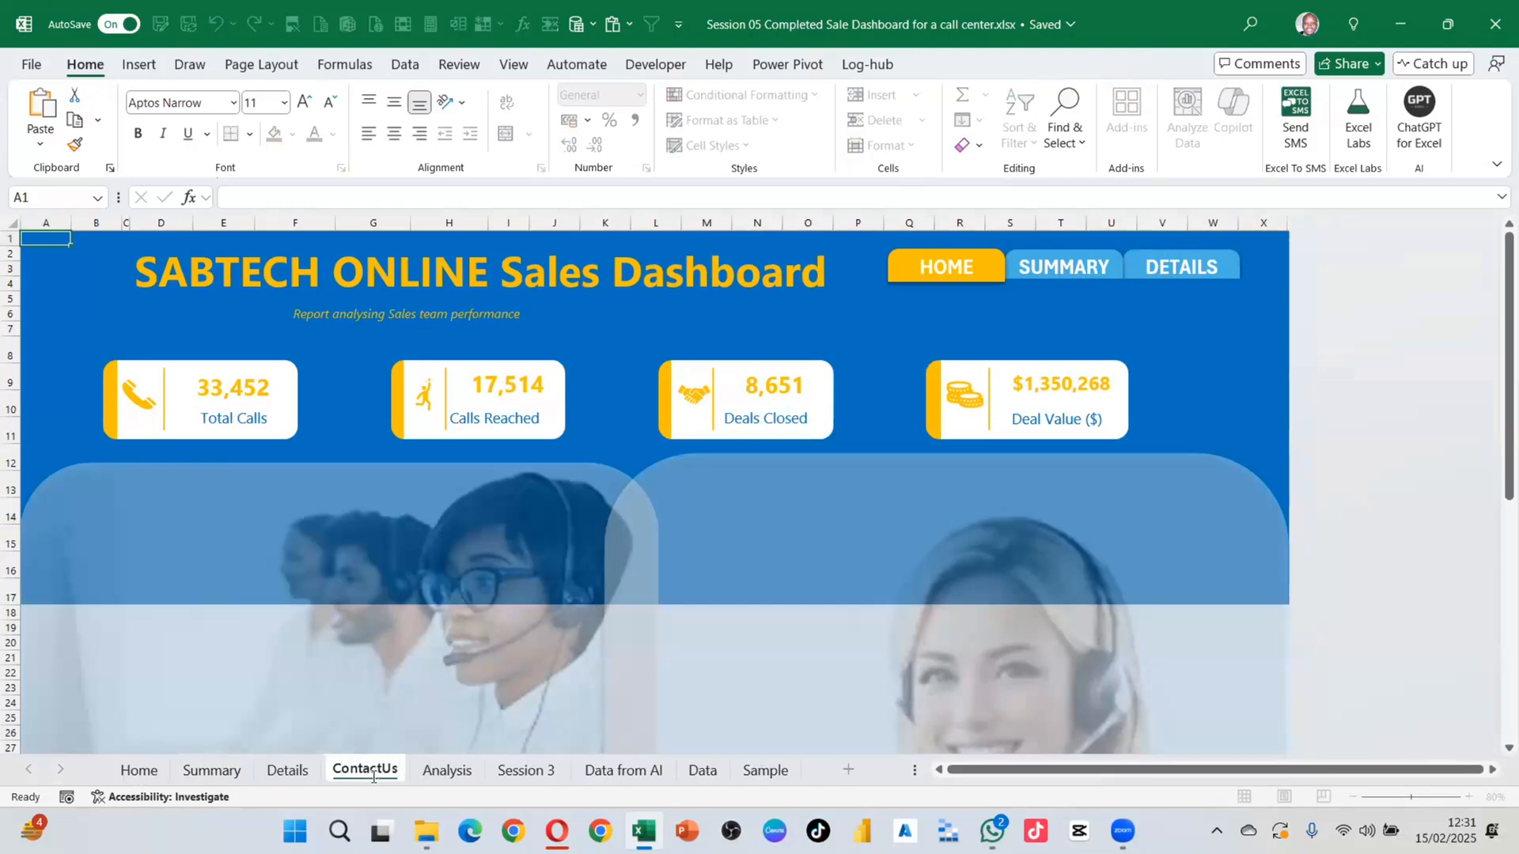
key(Return)
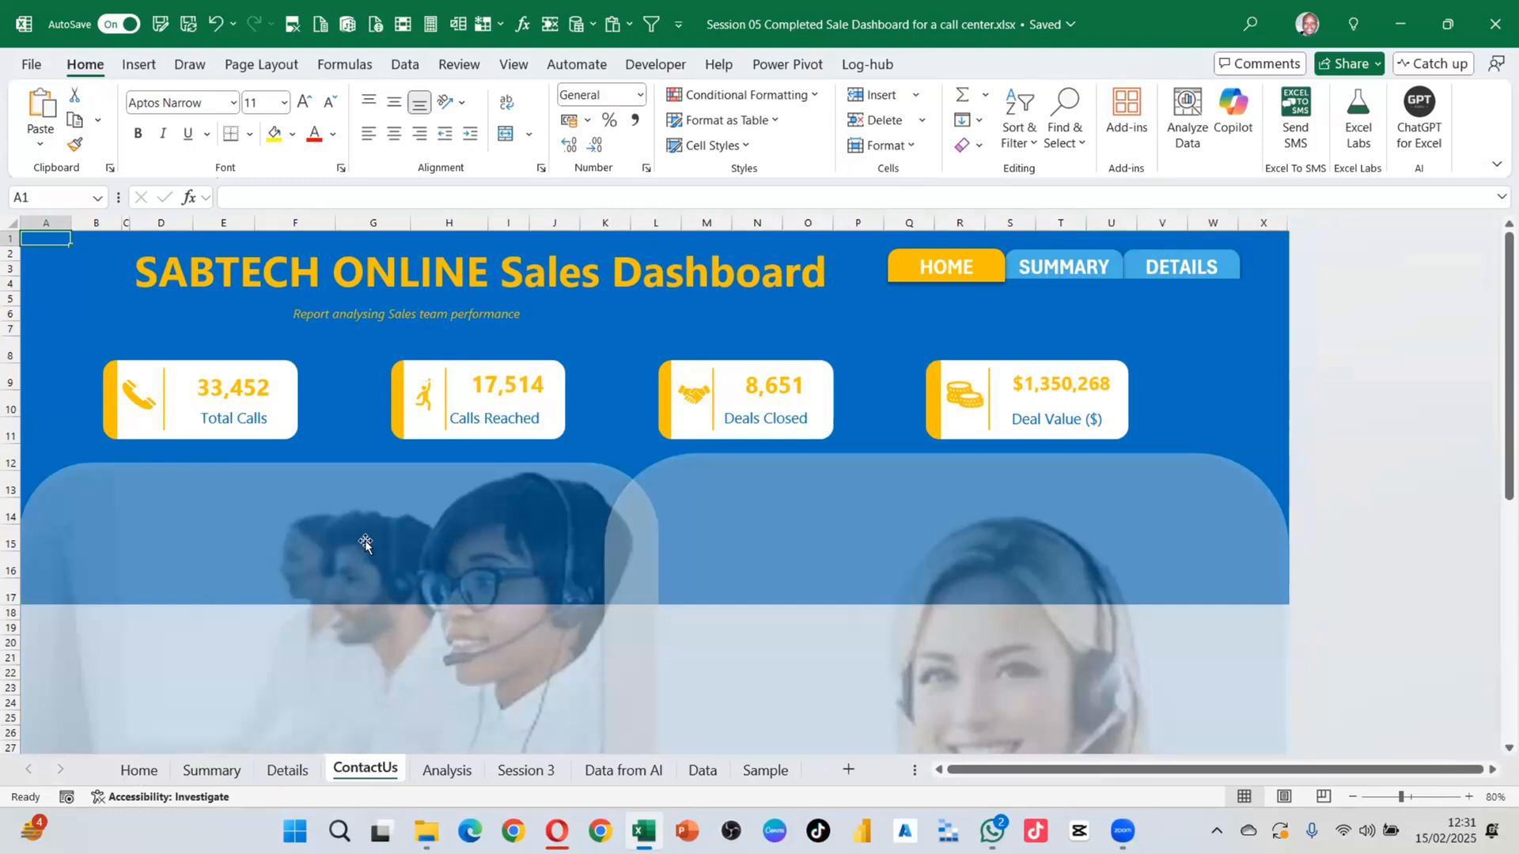
right_click(384, 766)
Step: Delete the ContactUs sheet, return to the Home sheet, and switch to the Opera browser
click(442, 465)
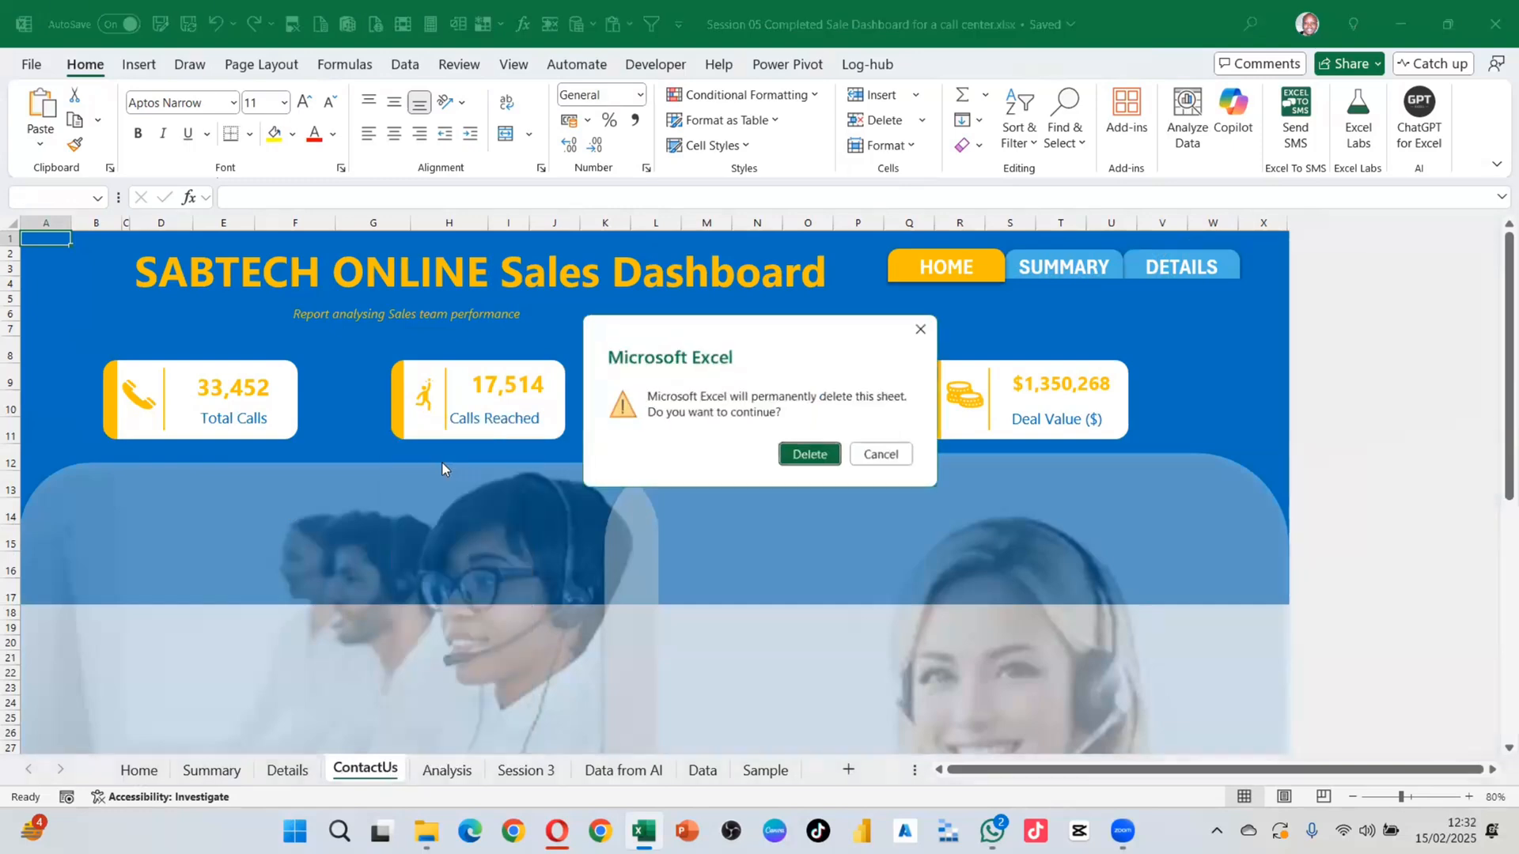
click(811, 456)
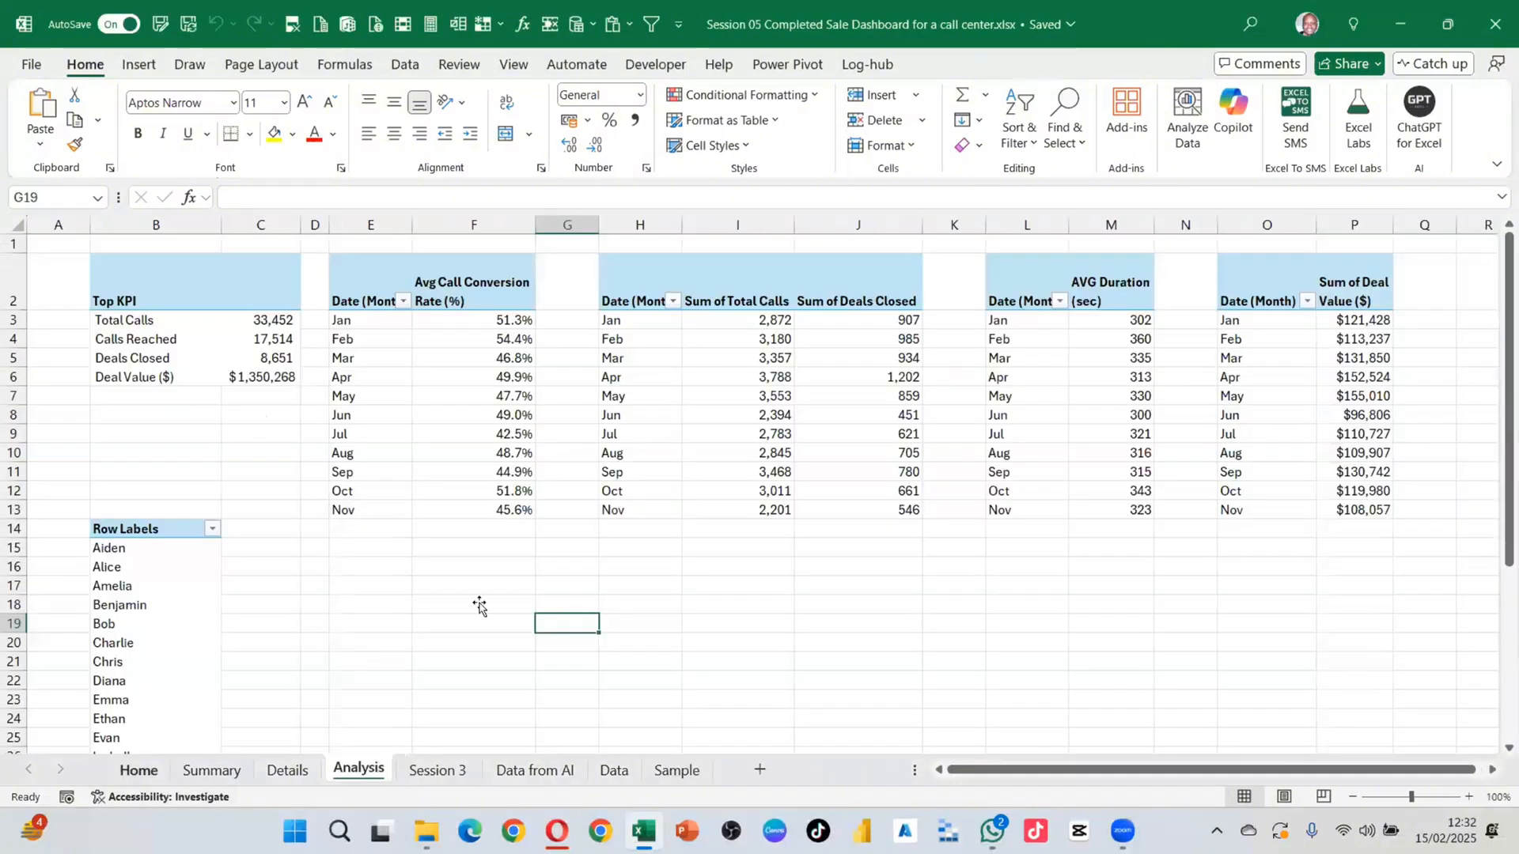
click(138, 769)
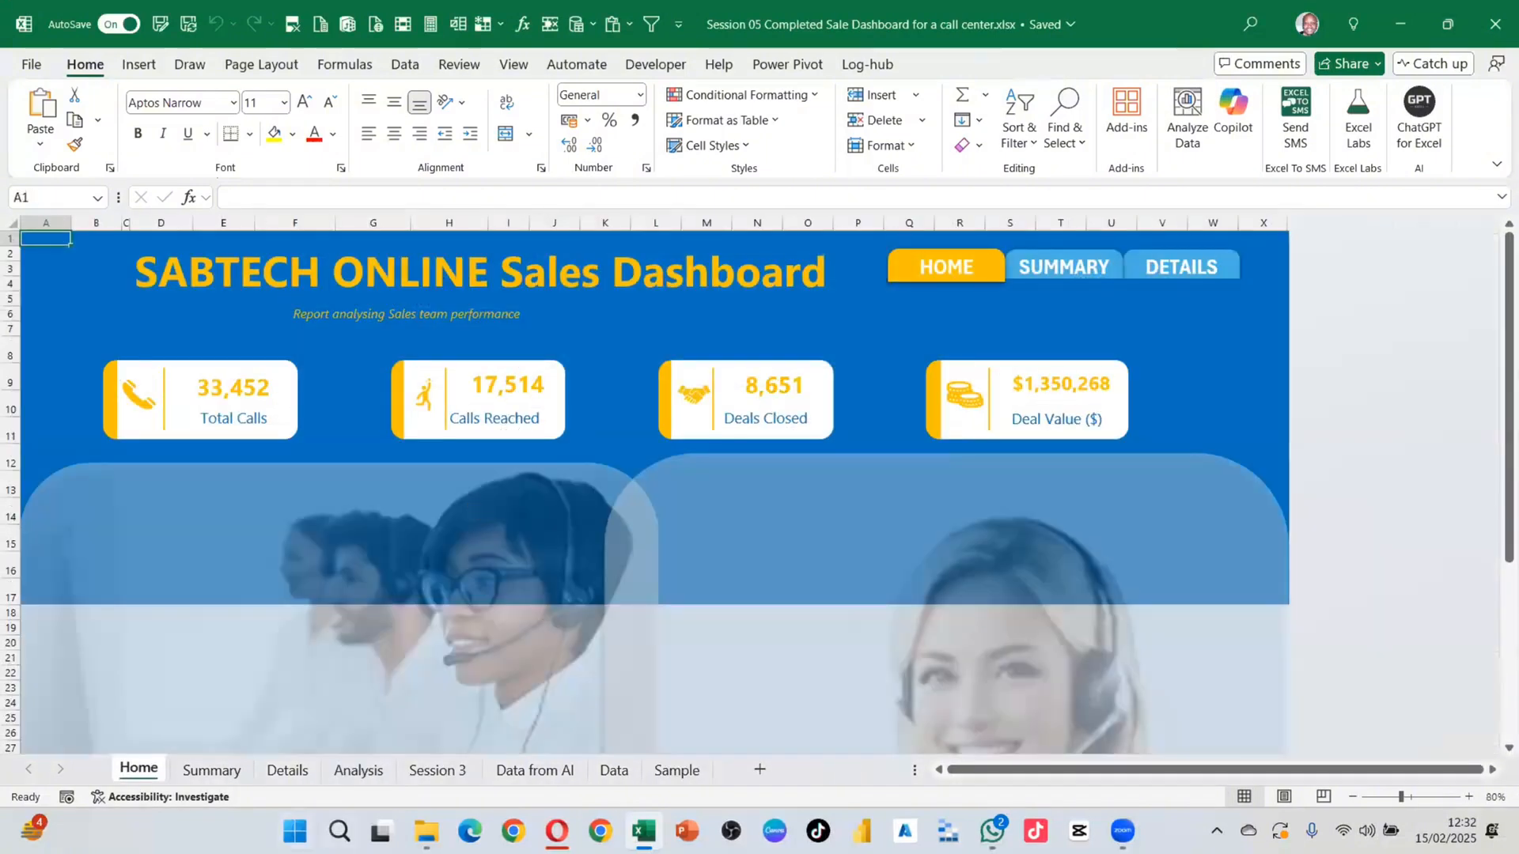
mouse_move(557, 830)
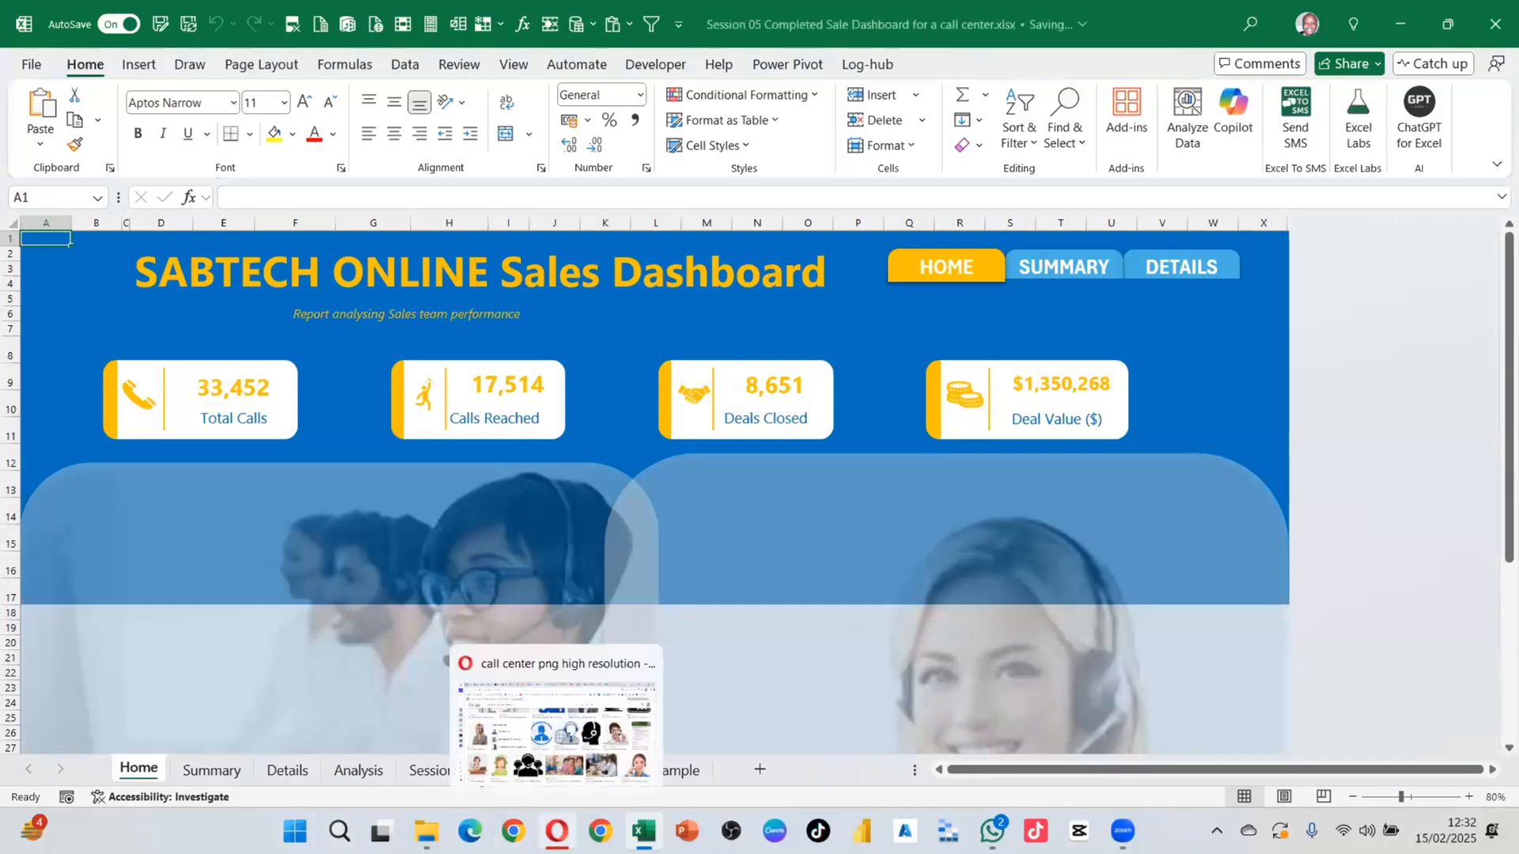
click(555, 754)
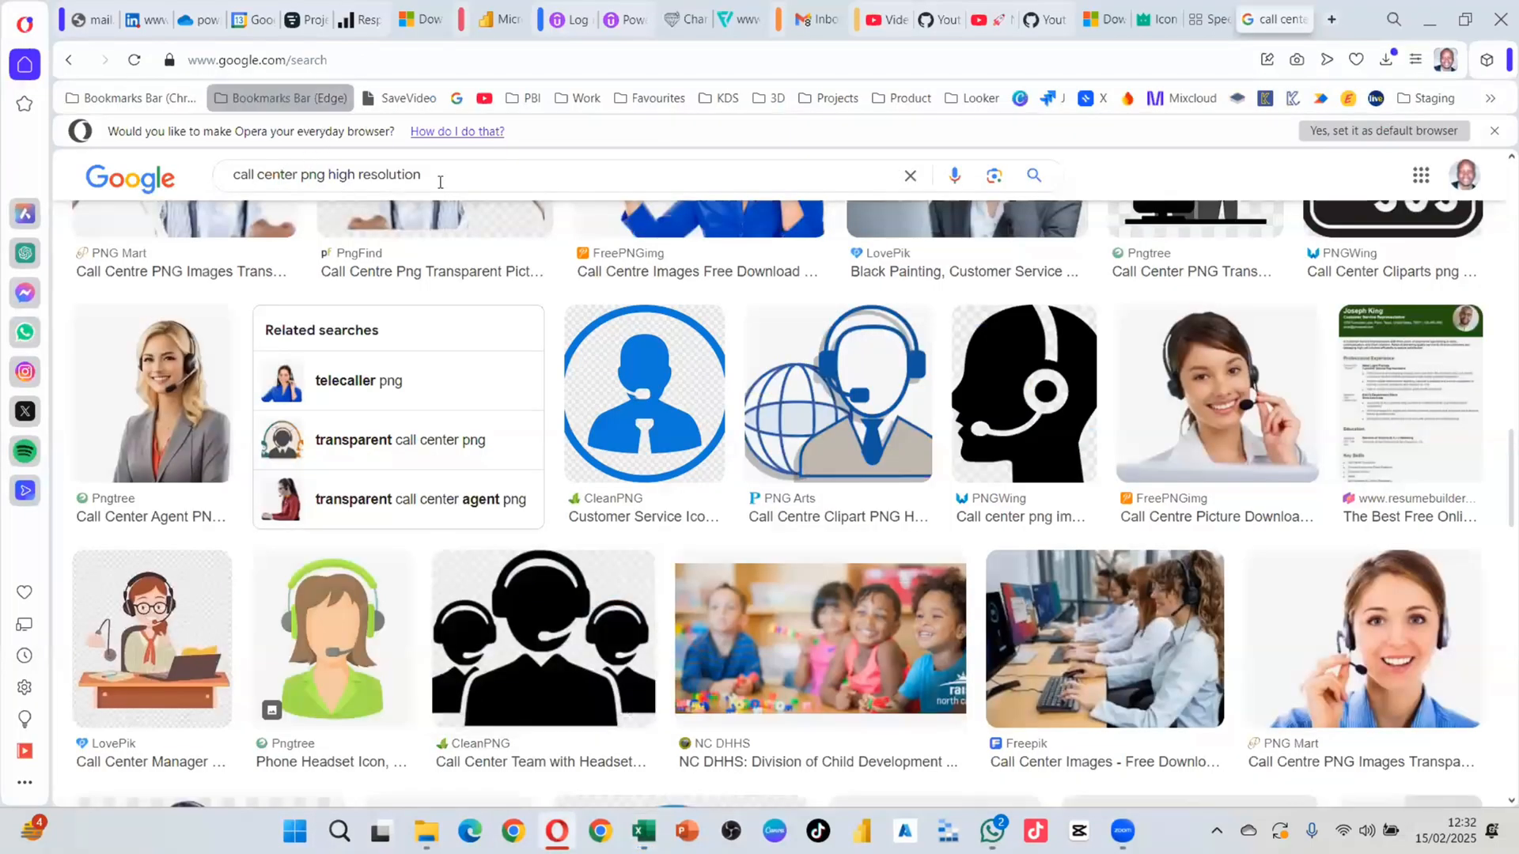
Step: Search Google for 'nssf offices' and view all results showing the NSSF Office map
key(ctrl+a)
key(BackSpace)
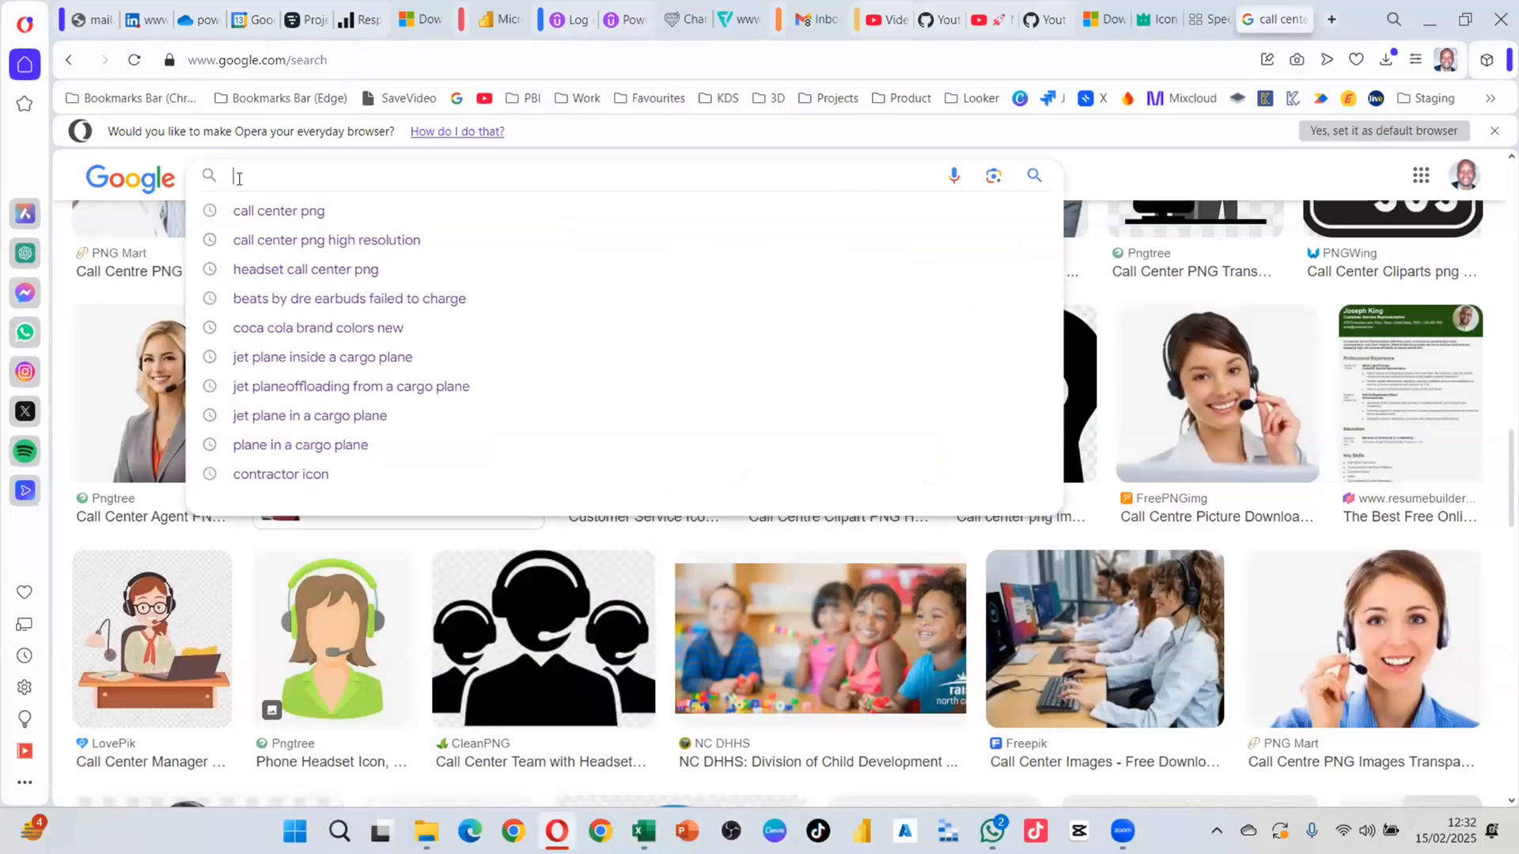
text(nssf)
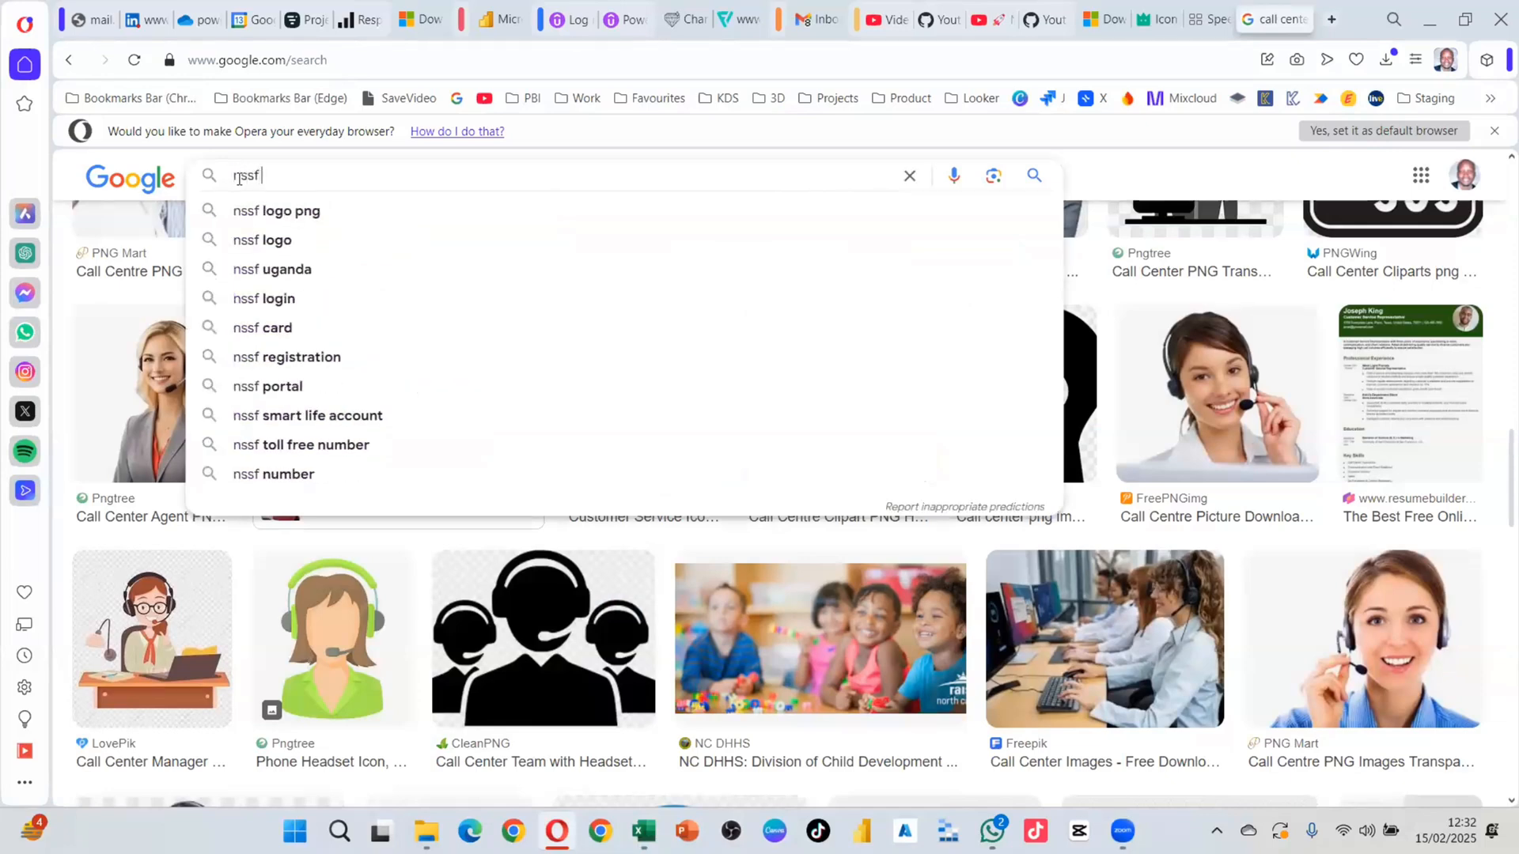
text( offices)
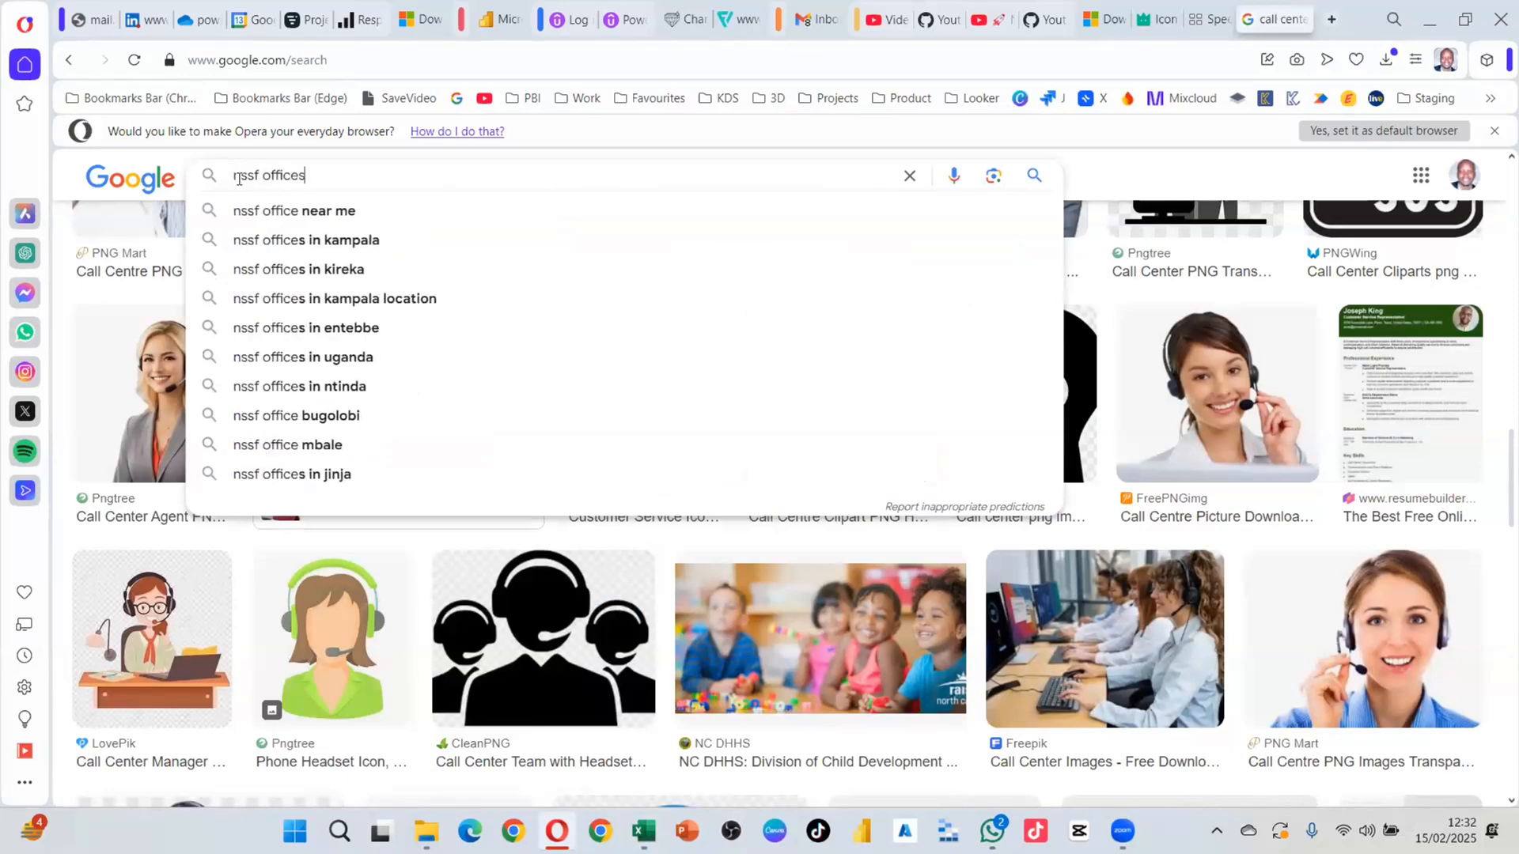
key(Return)
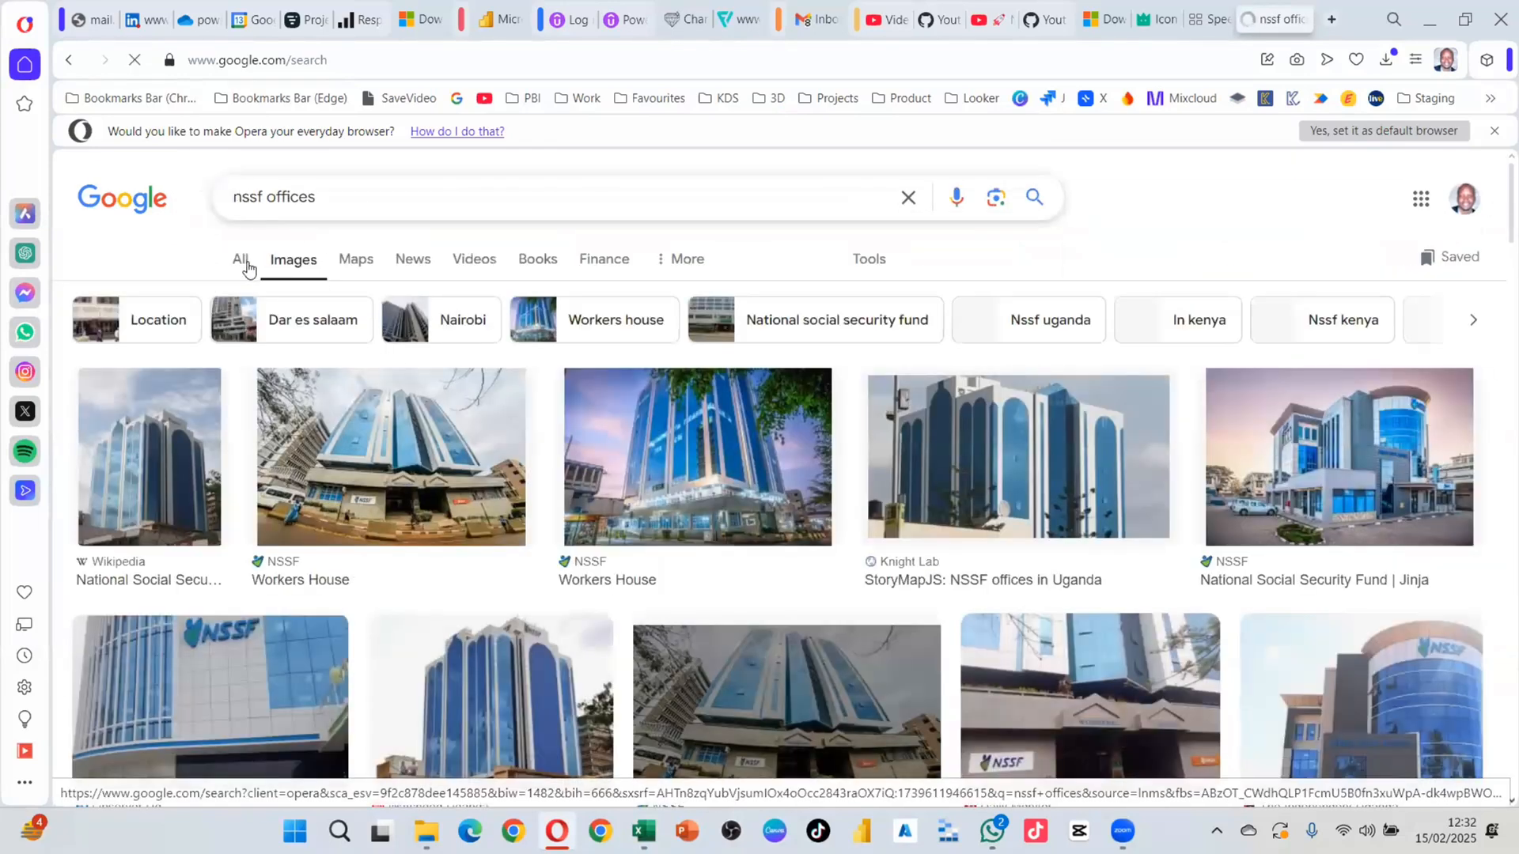
click(242, 261)
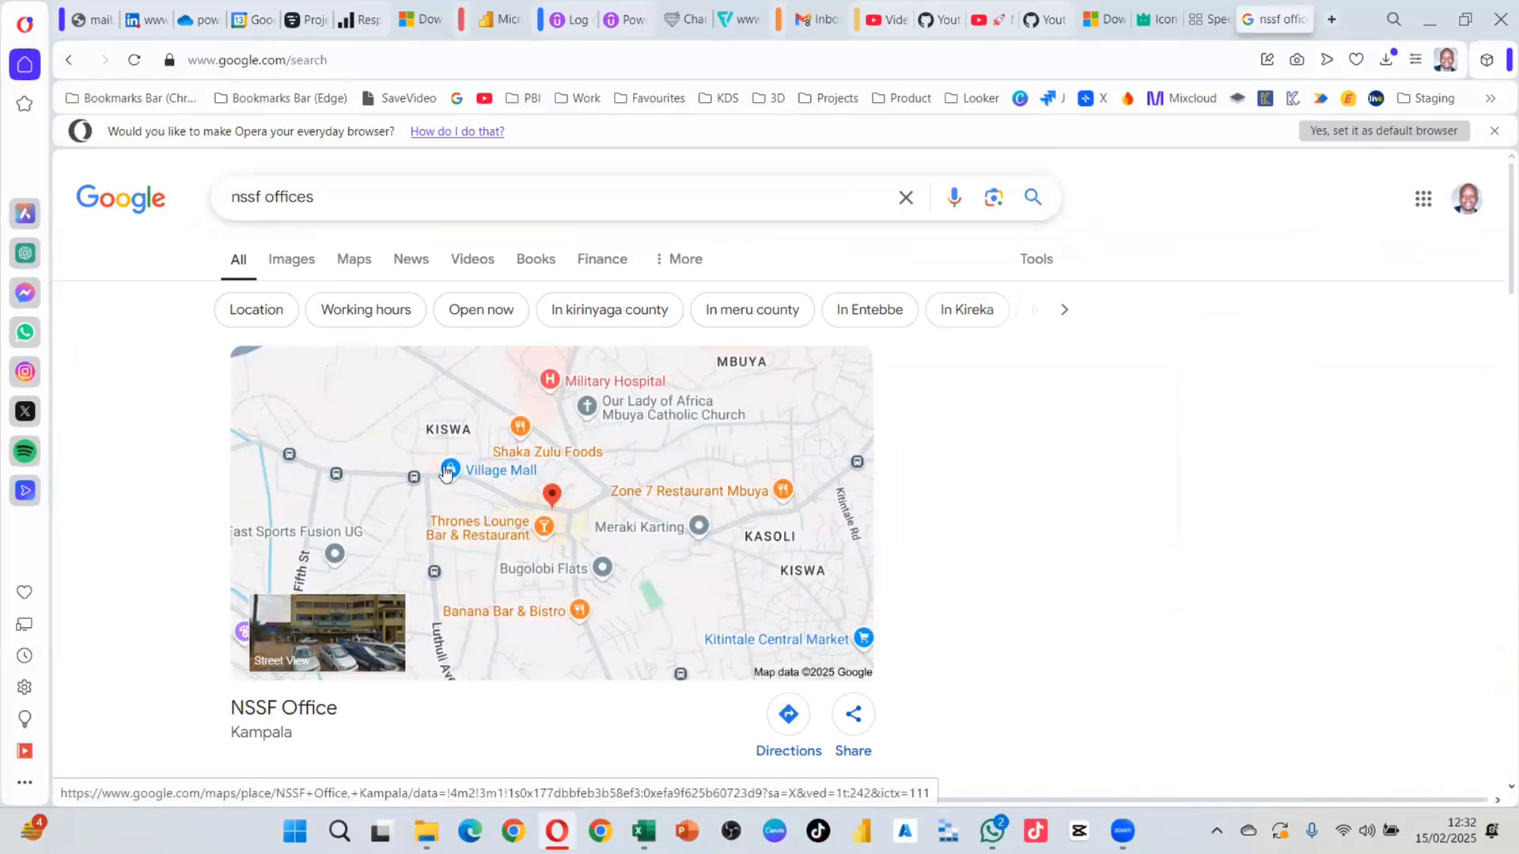
scroll(620, 487, down, 1)
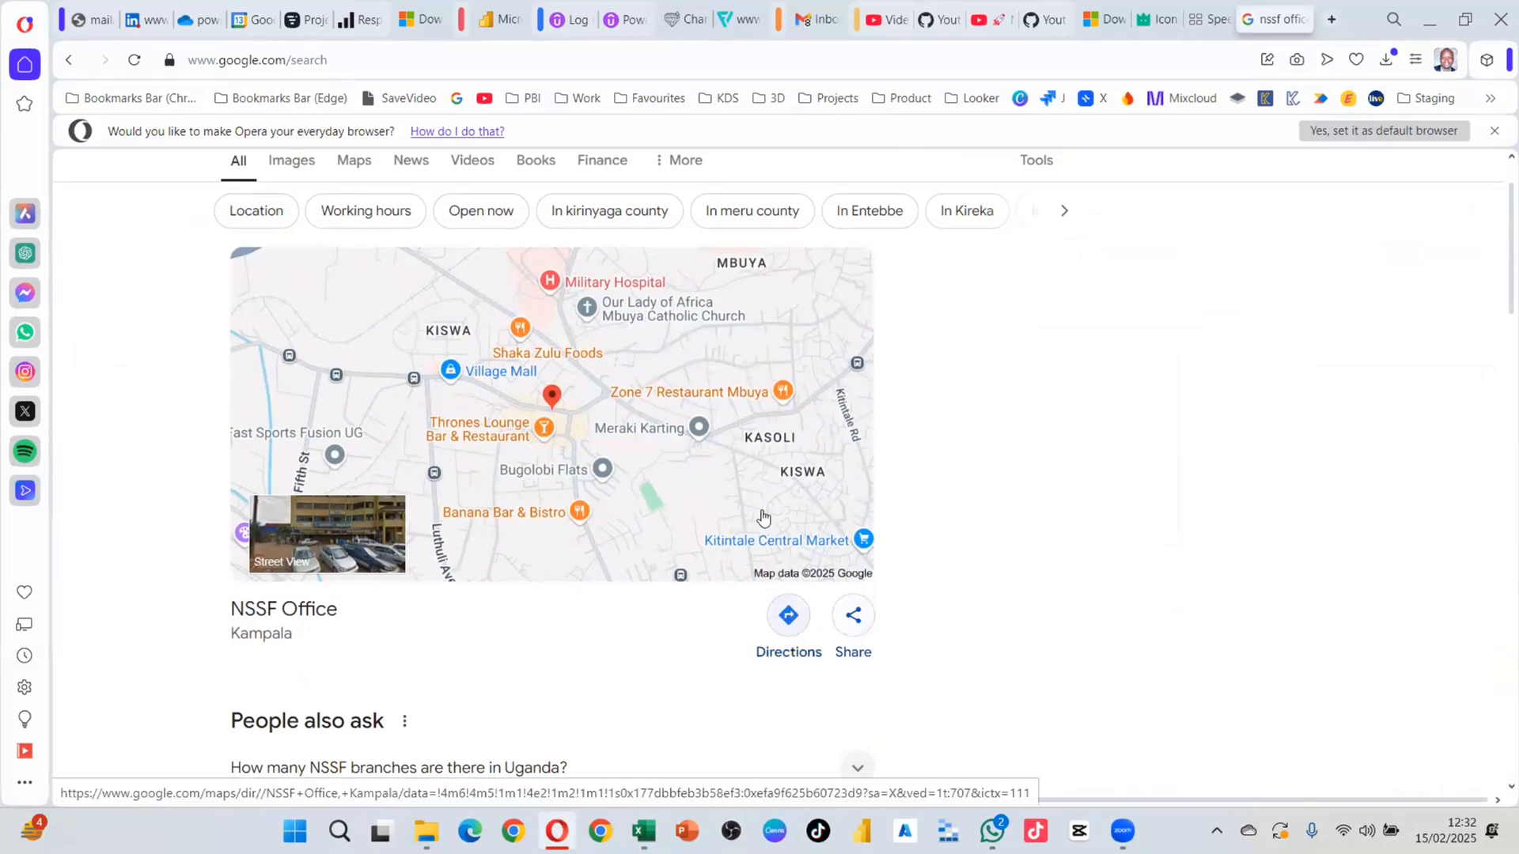
scroll(806, 528, up, 1)
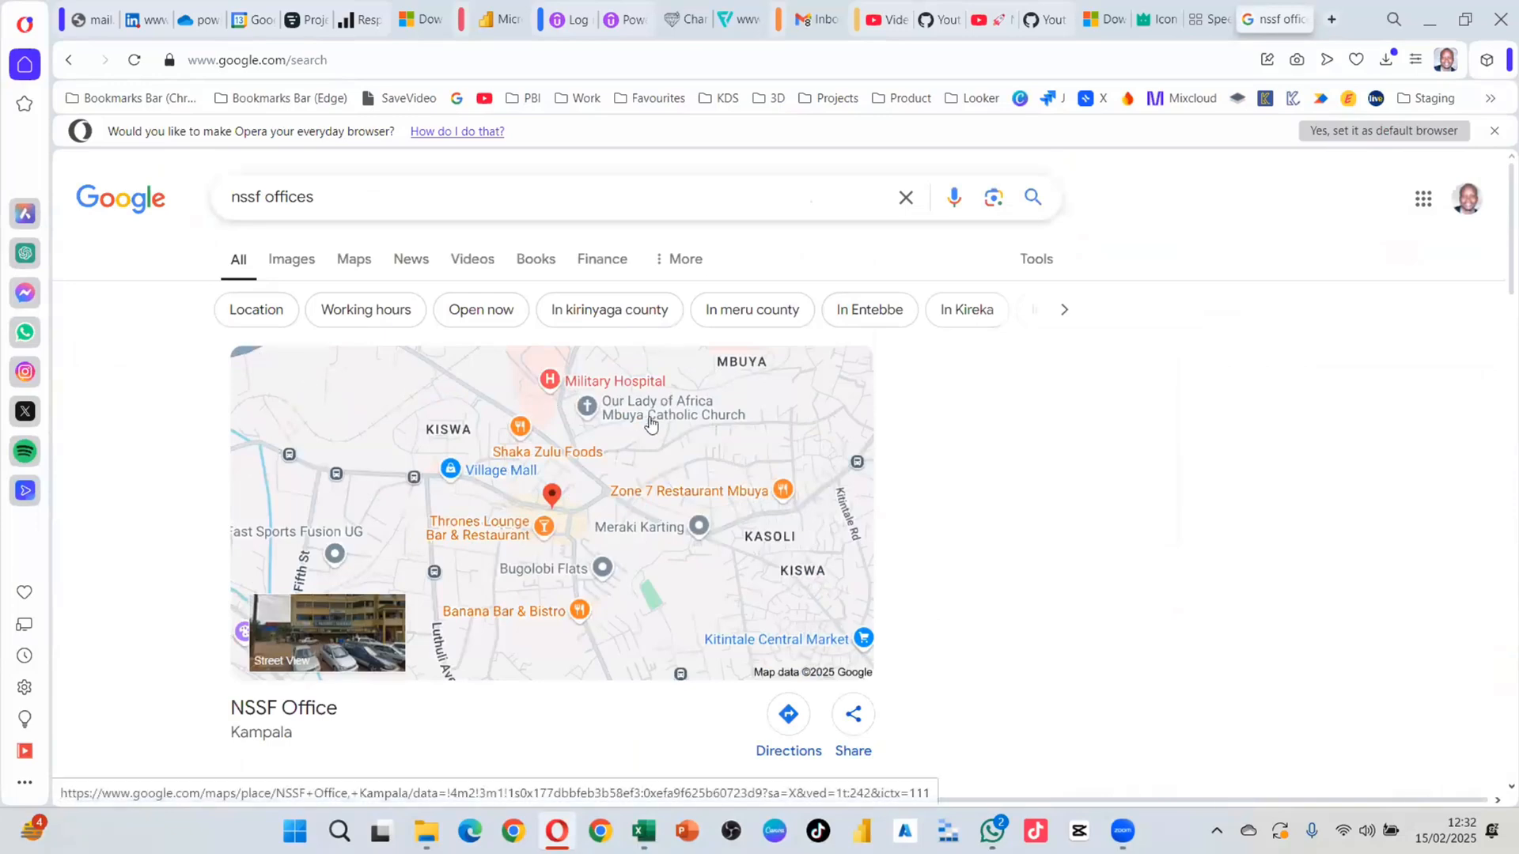
Step: Save the NSSF Office map image as address.png in Downloads, then return to Excel
right_click(684, 452)
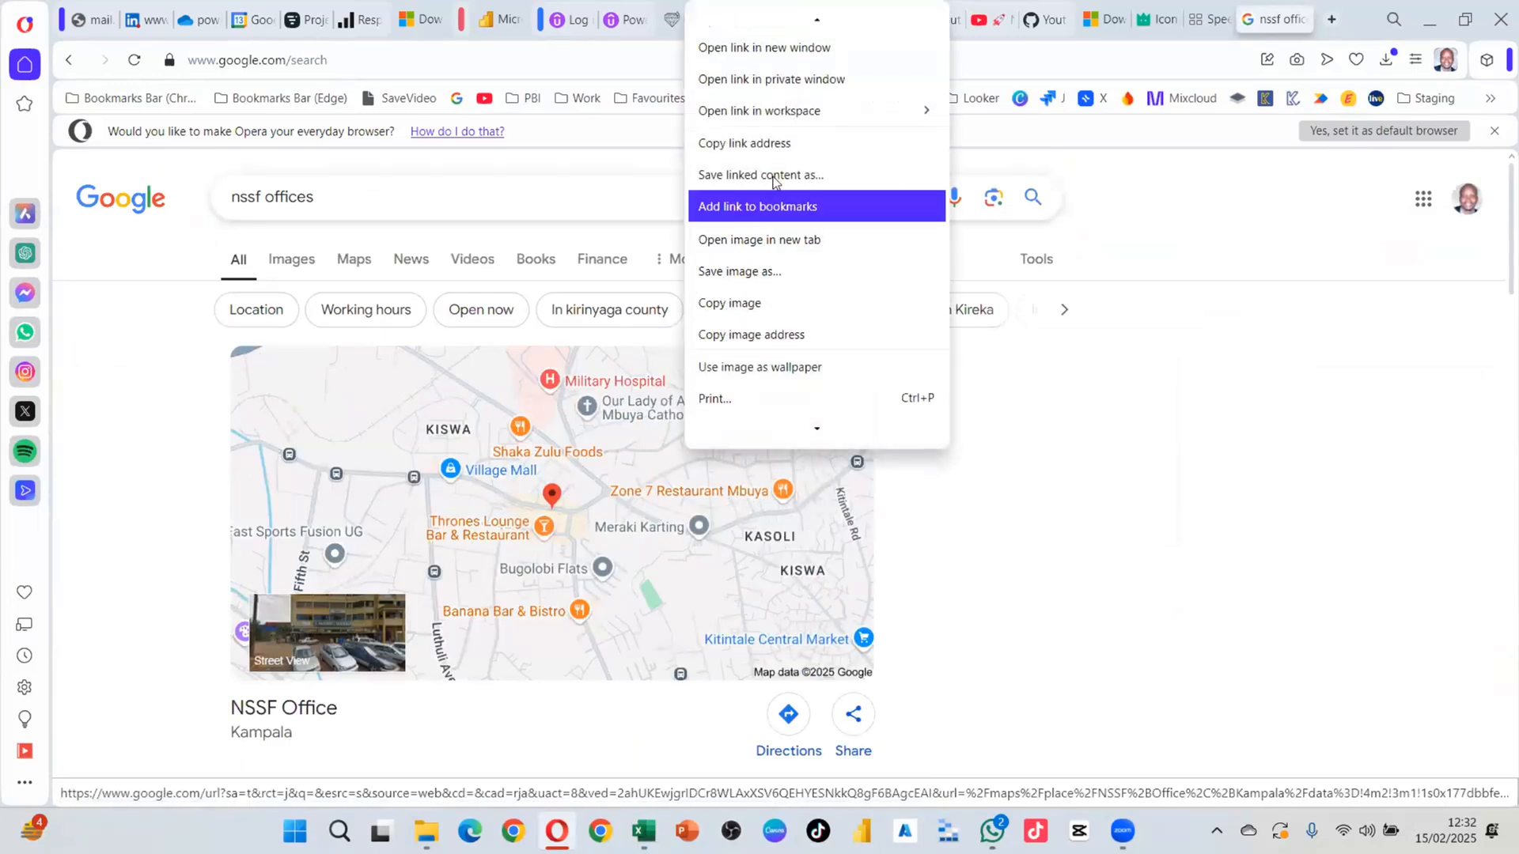
scroll(847, 270, up, 1)
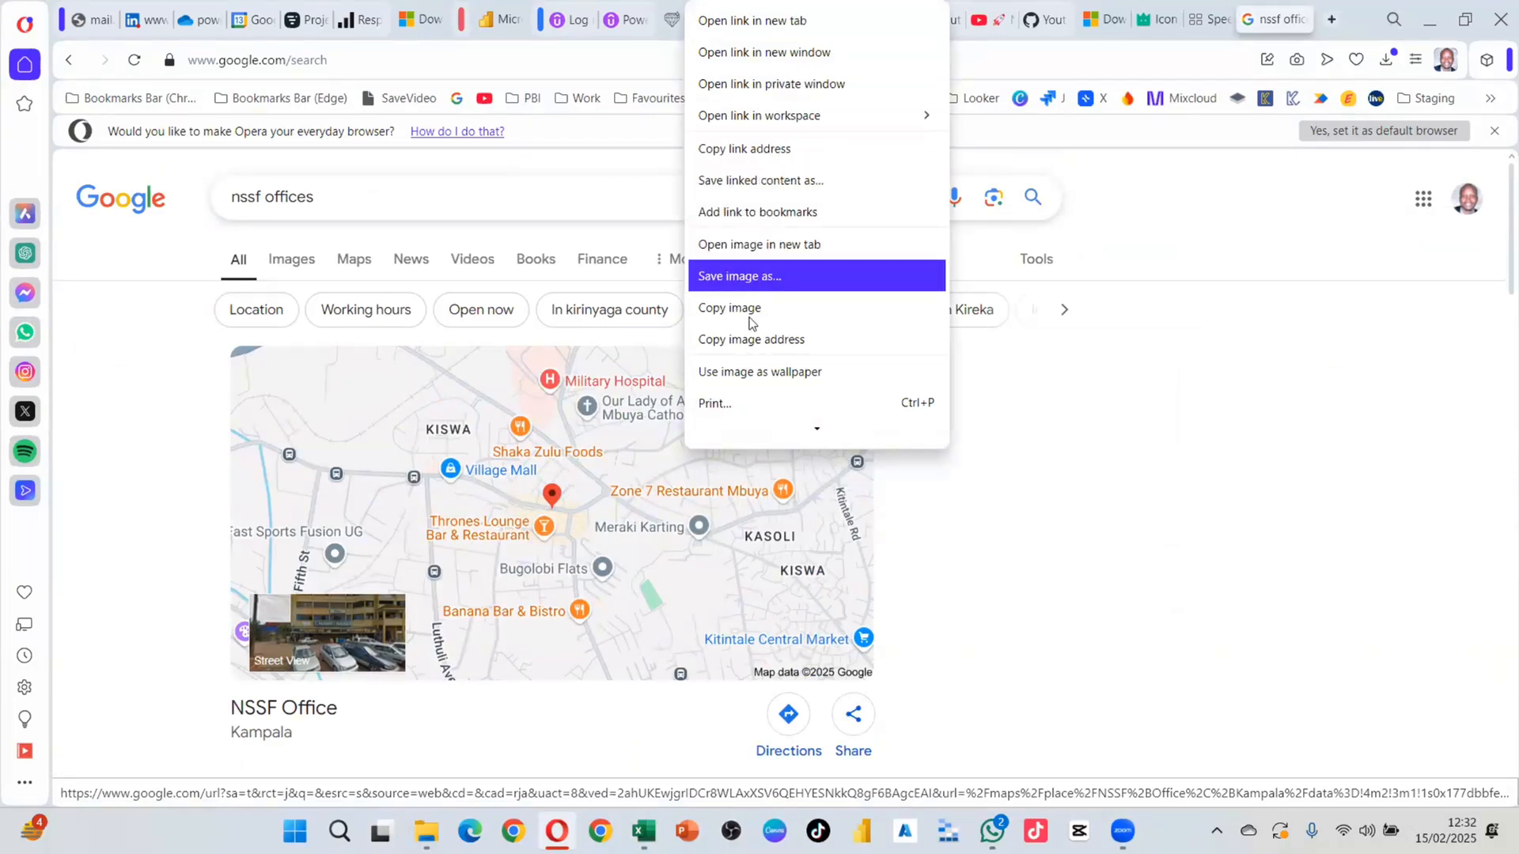
click(756, 279)
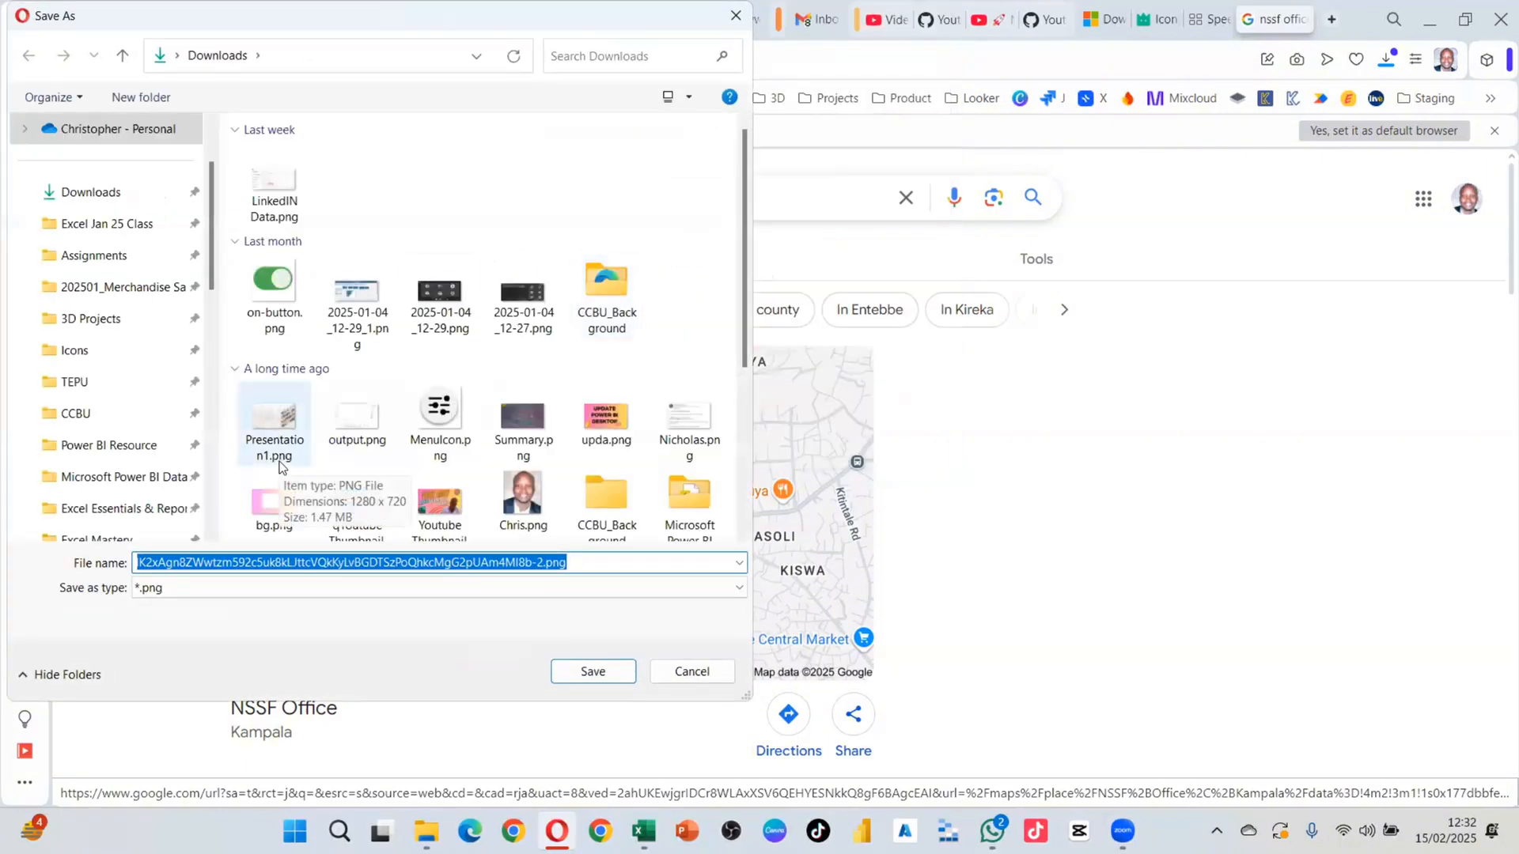
text(addres)
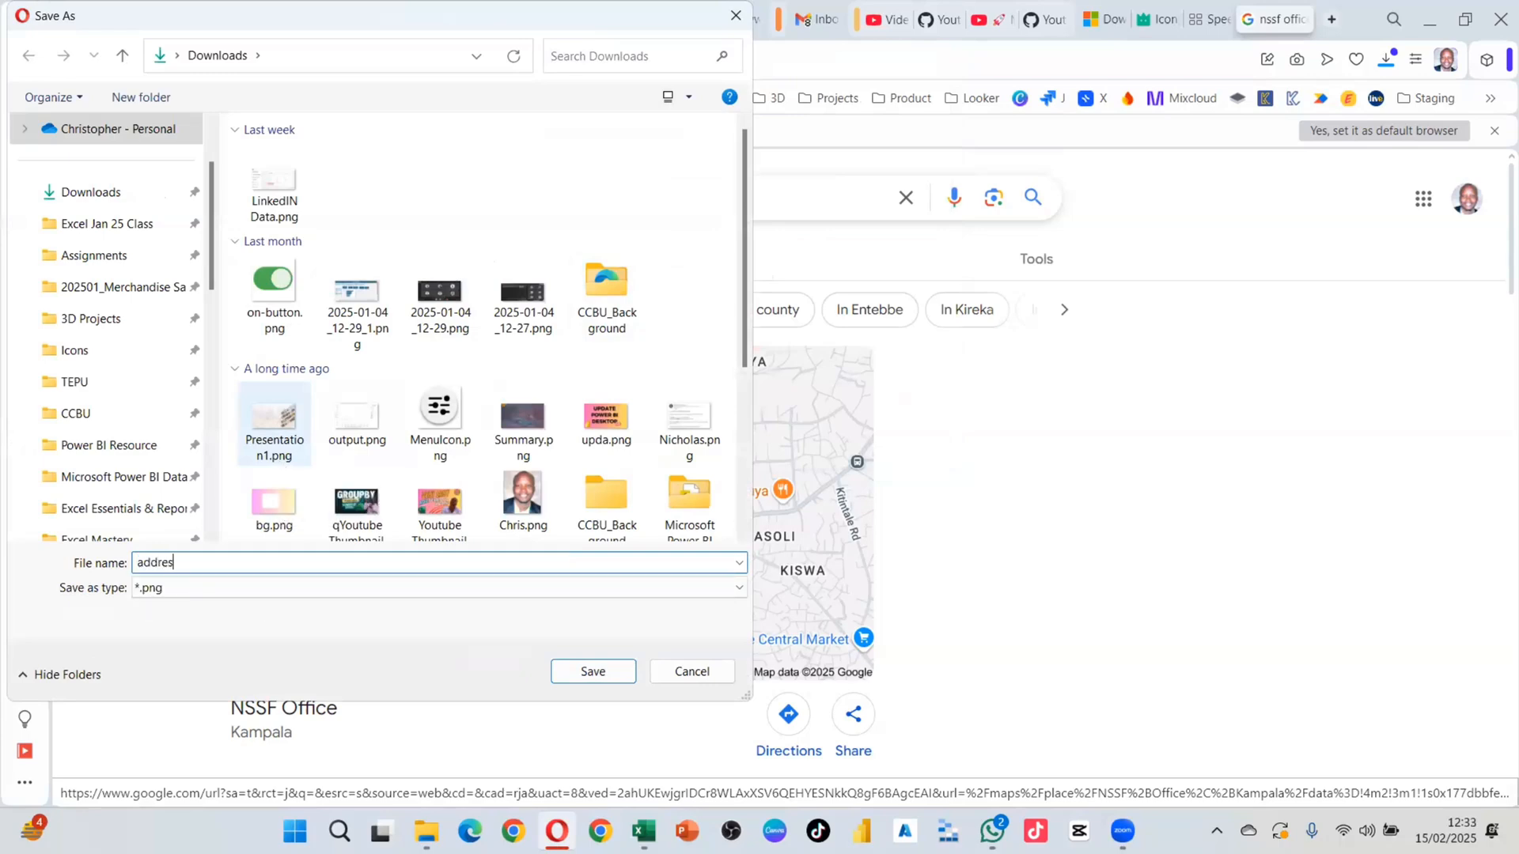
text(s)
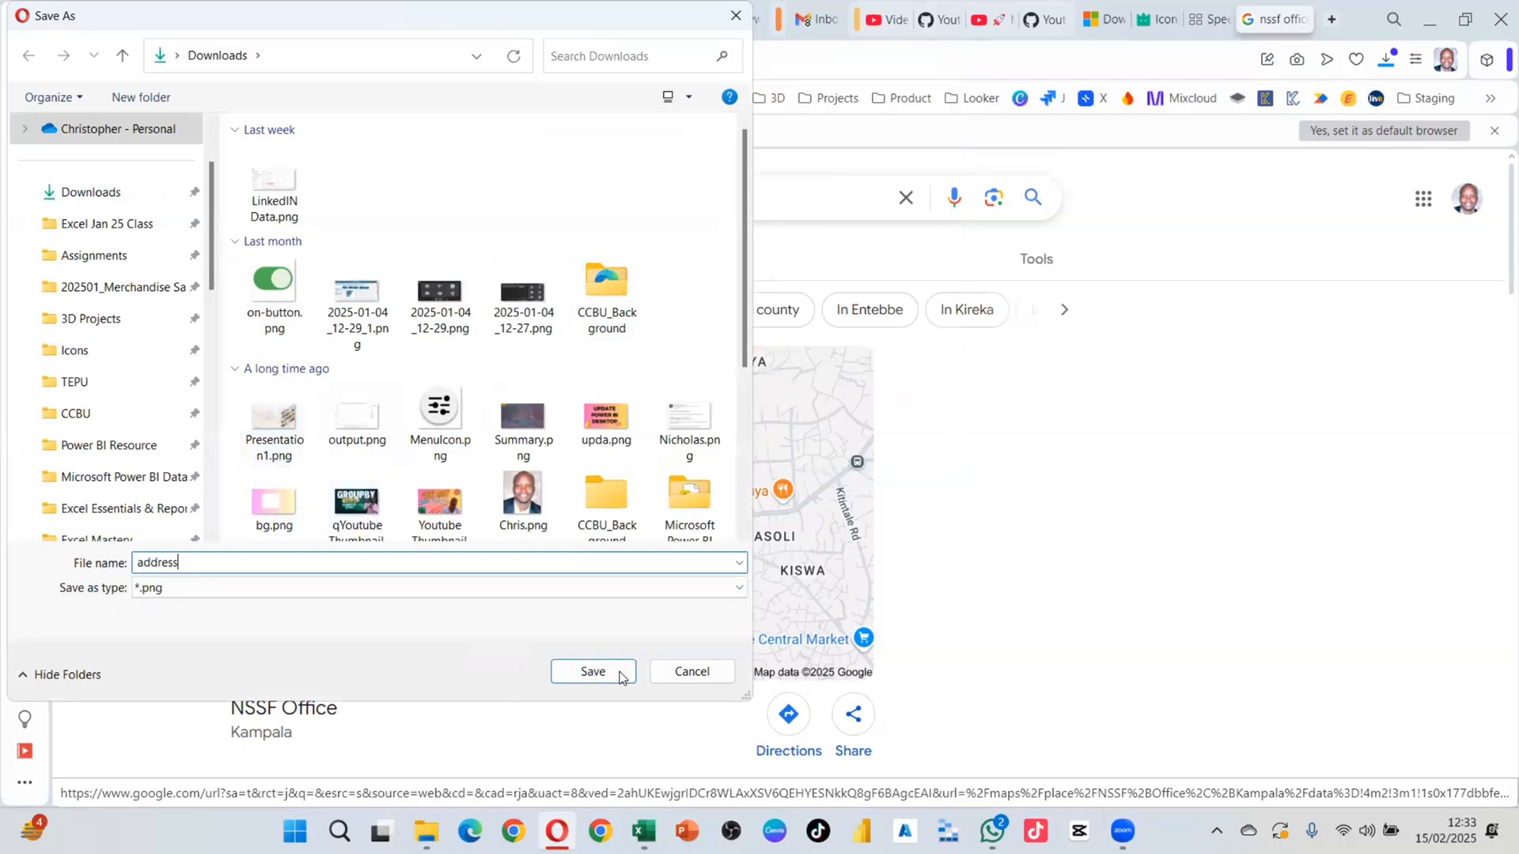
click(619, 675)
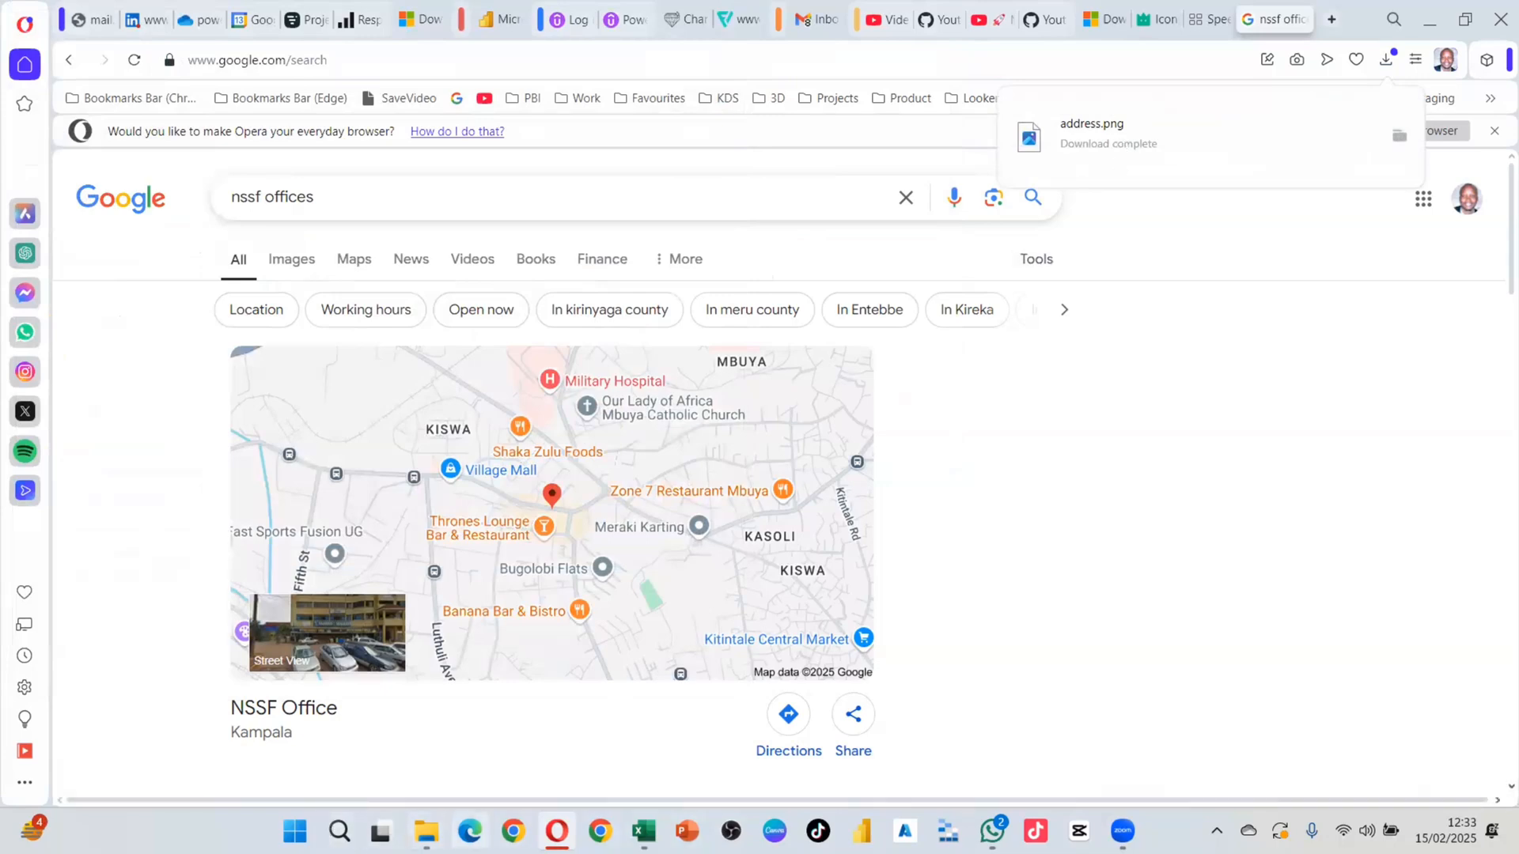
click(643, 830)
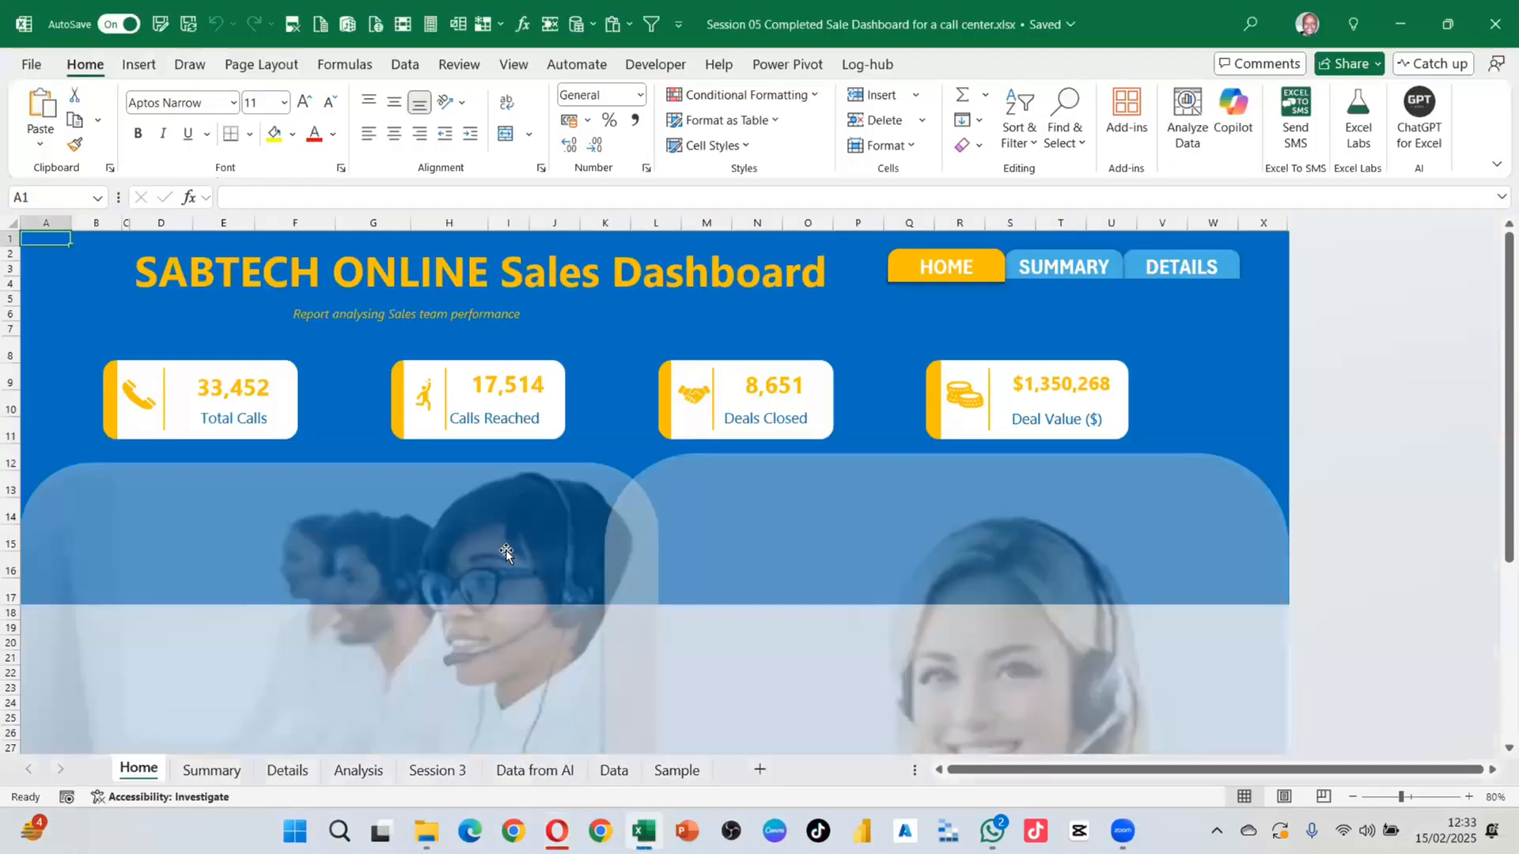
Step: Insert the saved address.png map picture from this device over the cells
click(139, 64)
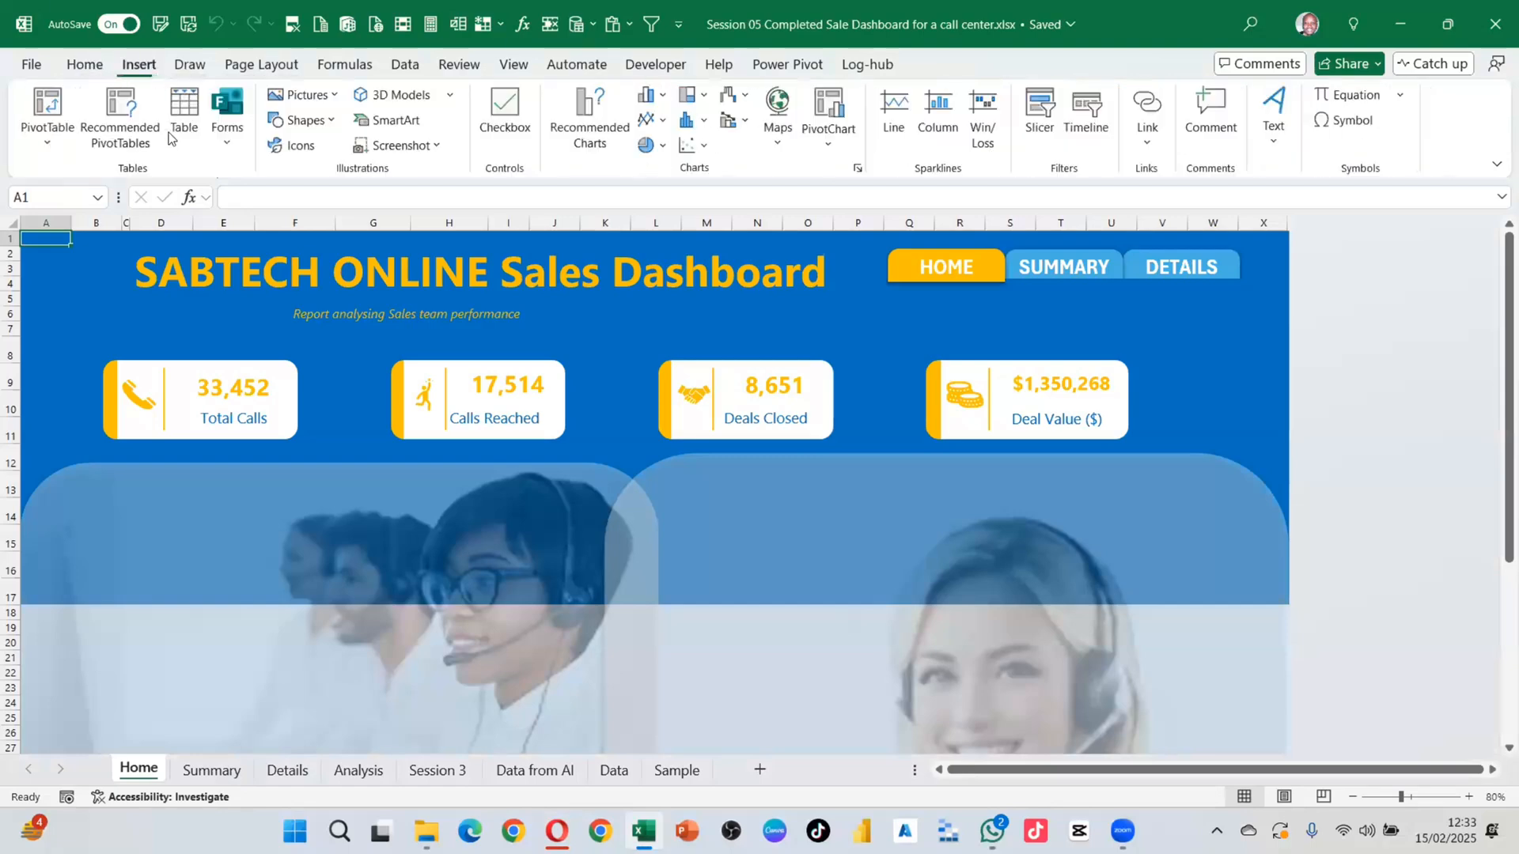
click(330, 96)
mouse_move(376, 152)
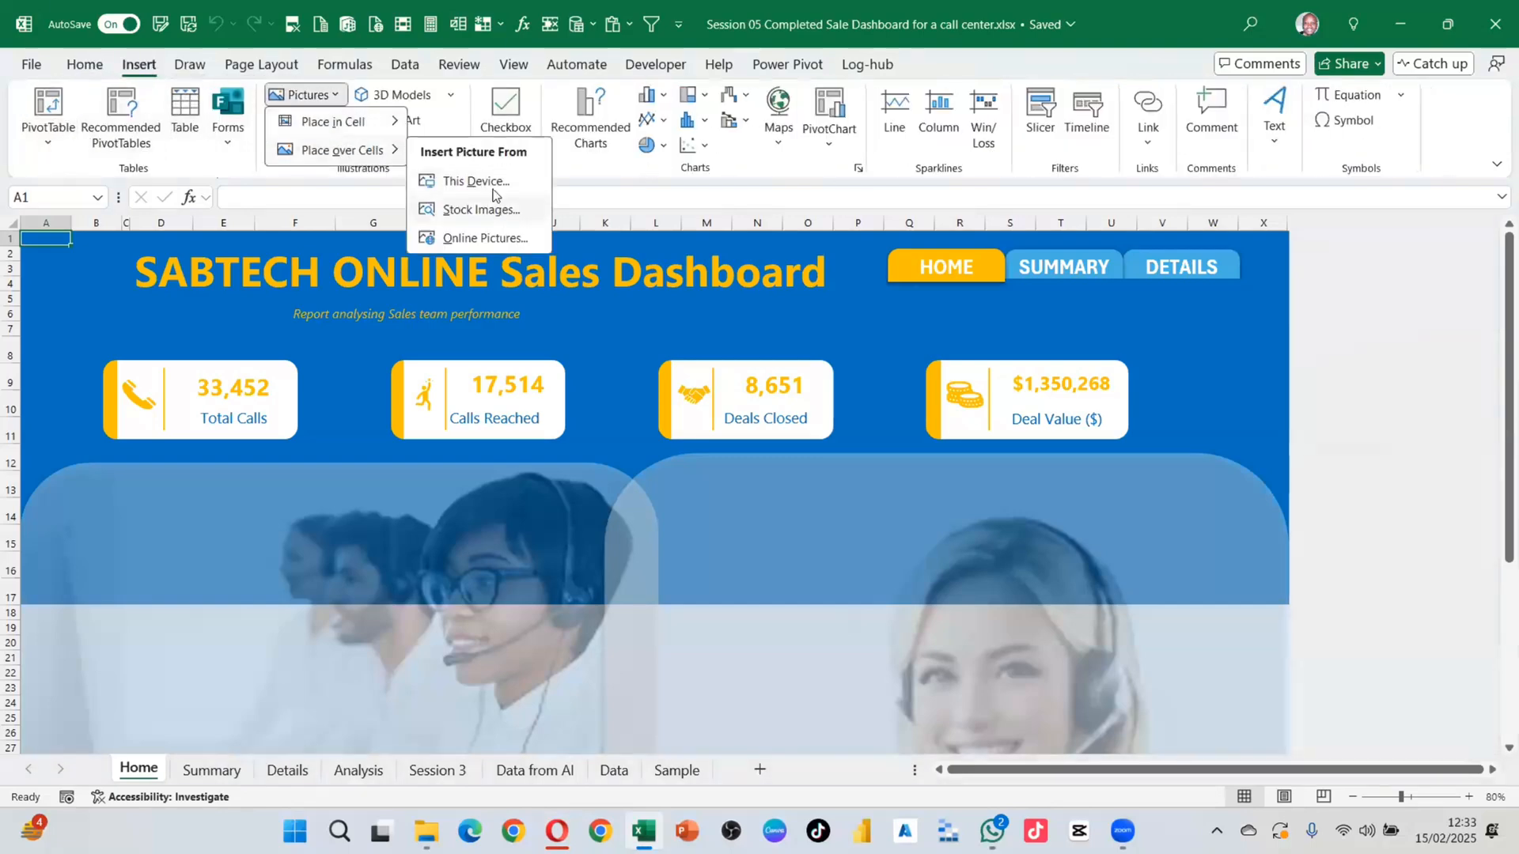
click(479, 182)
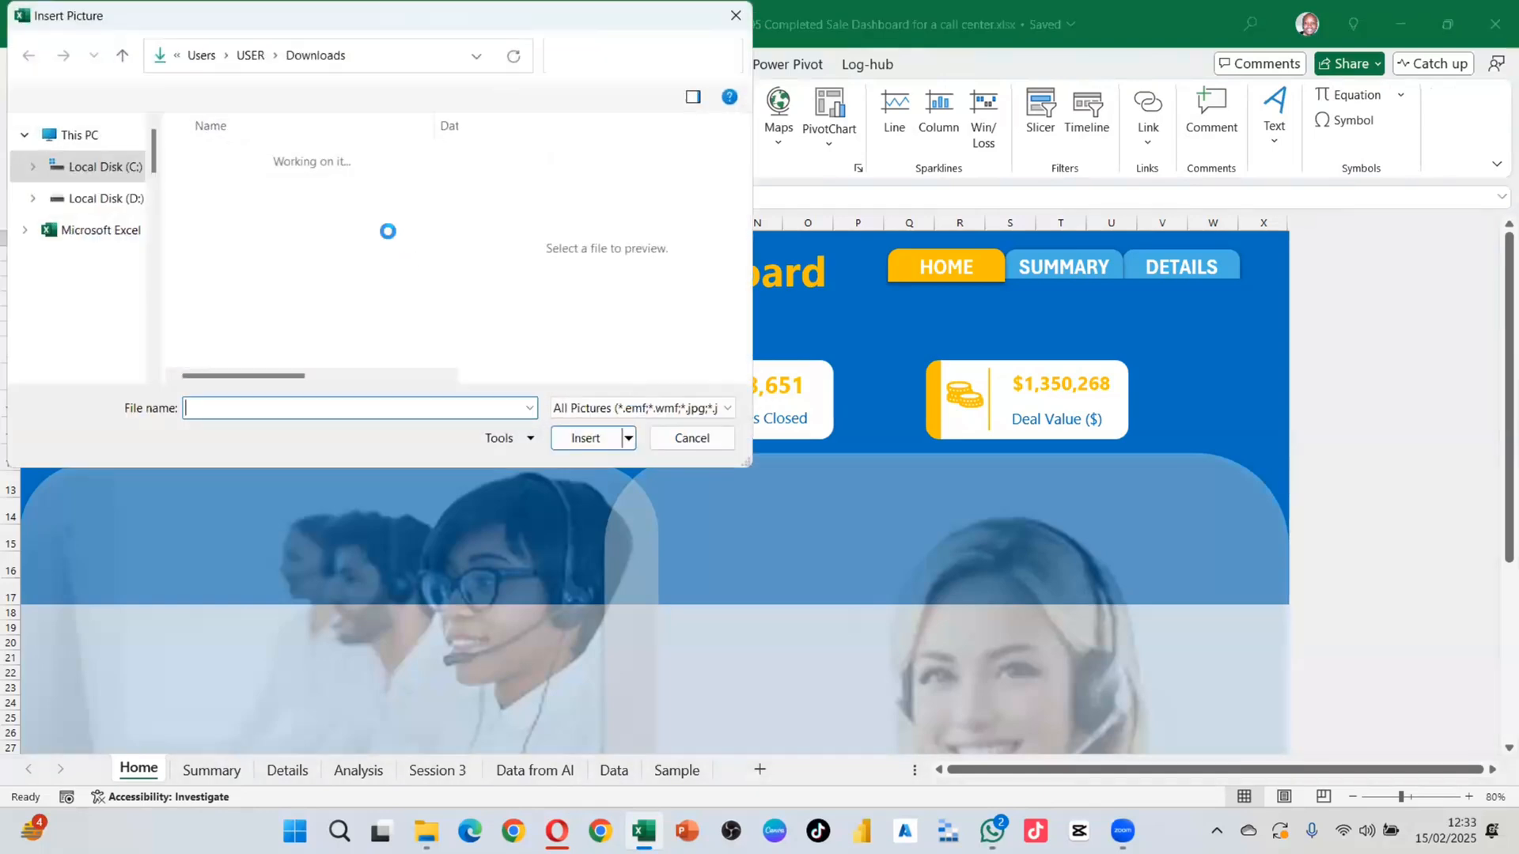
click(237, 185)
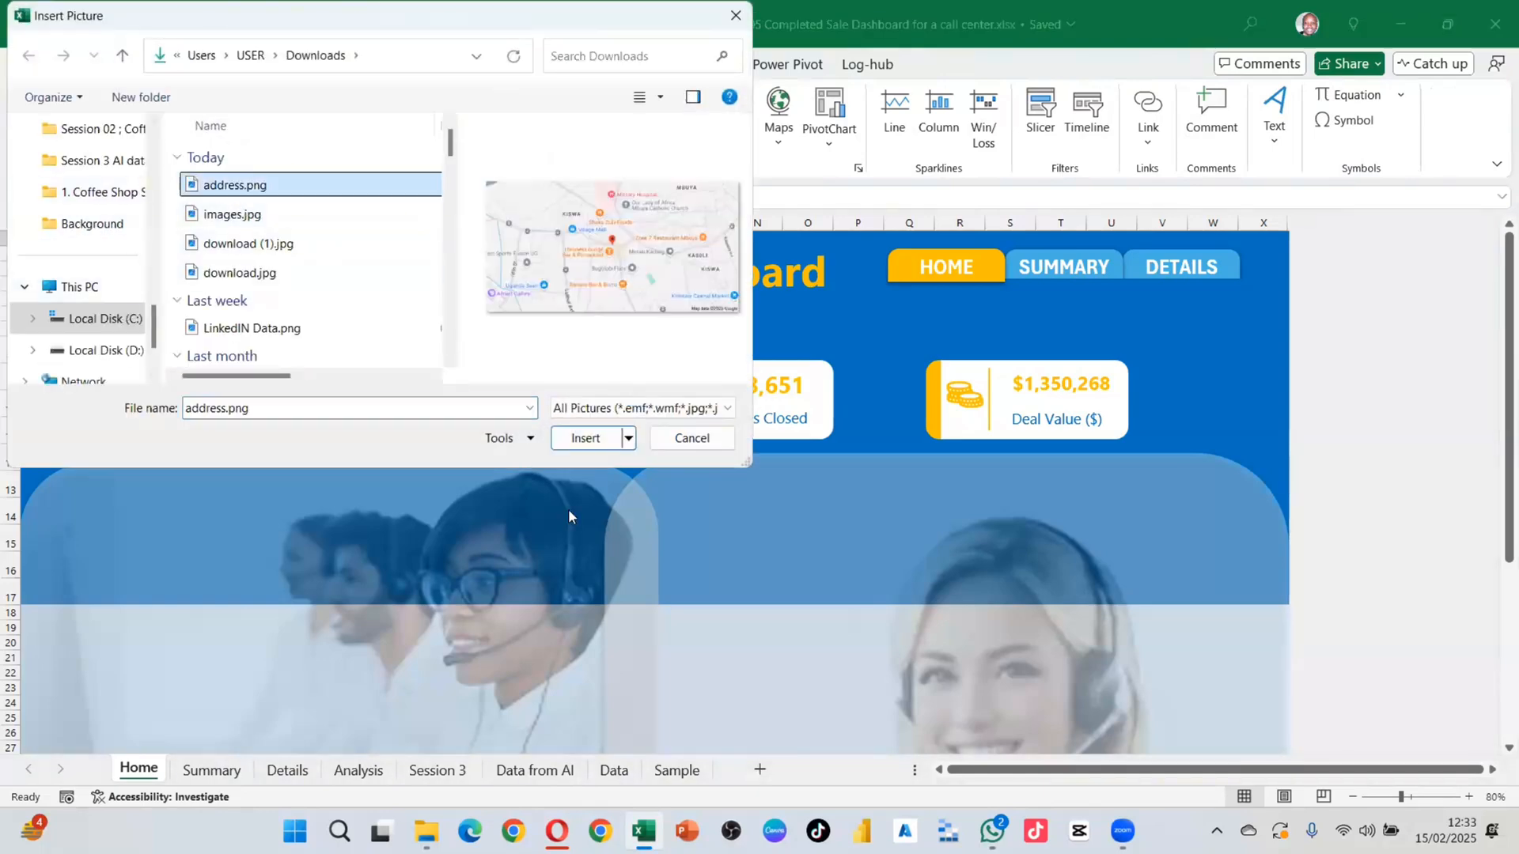
click(583, 438)
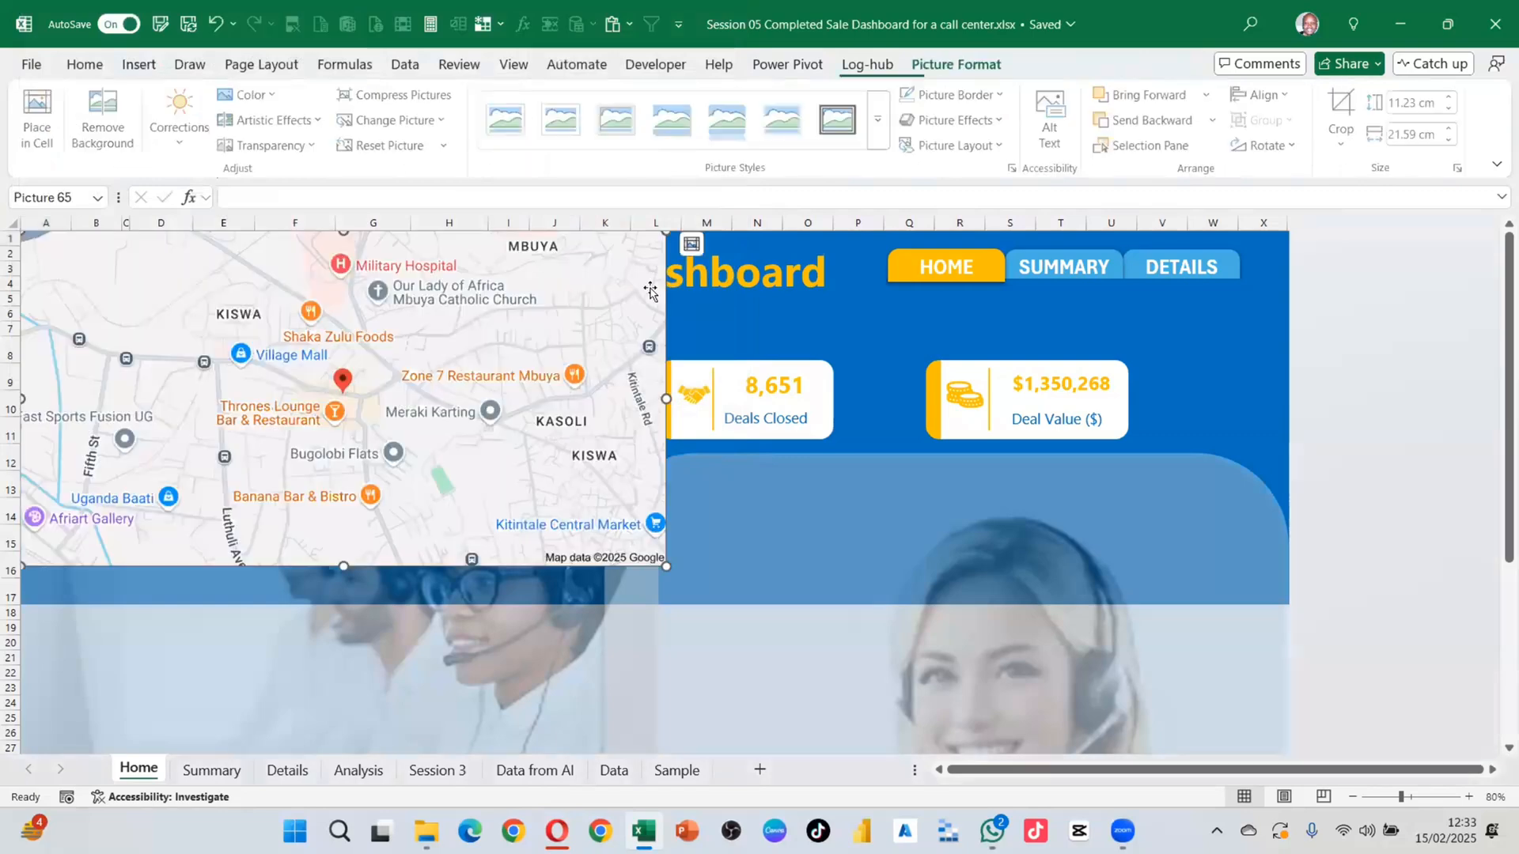
Step: Enlarge the map picture and position it over the right hero image
drag(686, 401, 953, 529)
drag(1074, 683, 1208, 753)
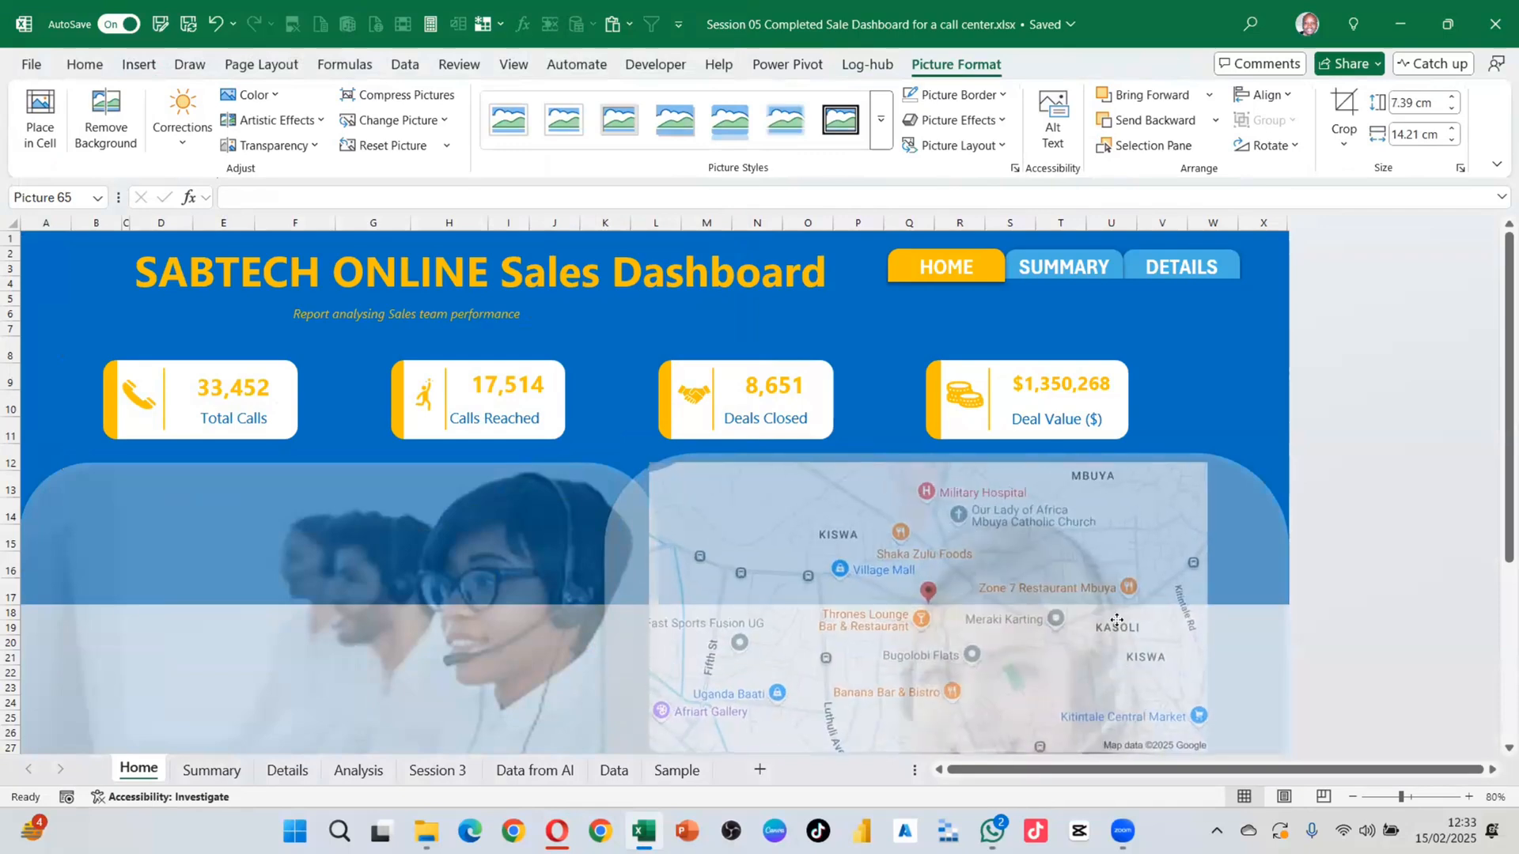
drag(1108, 613, 1144, 609)
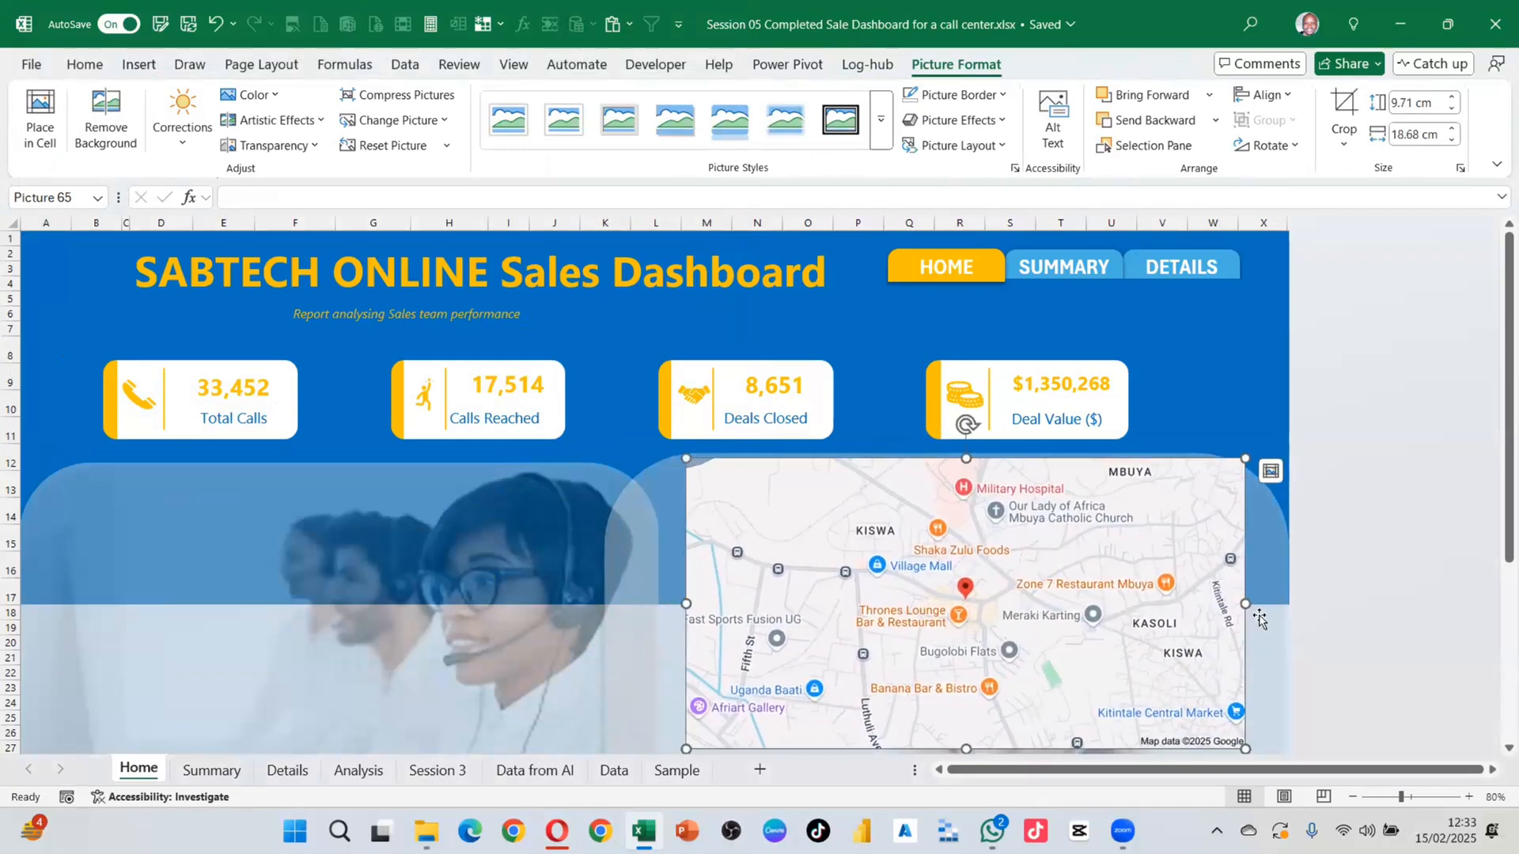
drag(1245, 459, 1282, 449)
drag(1094, 553, 1087, 555)
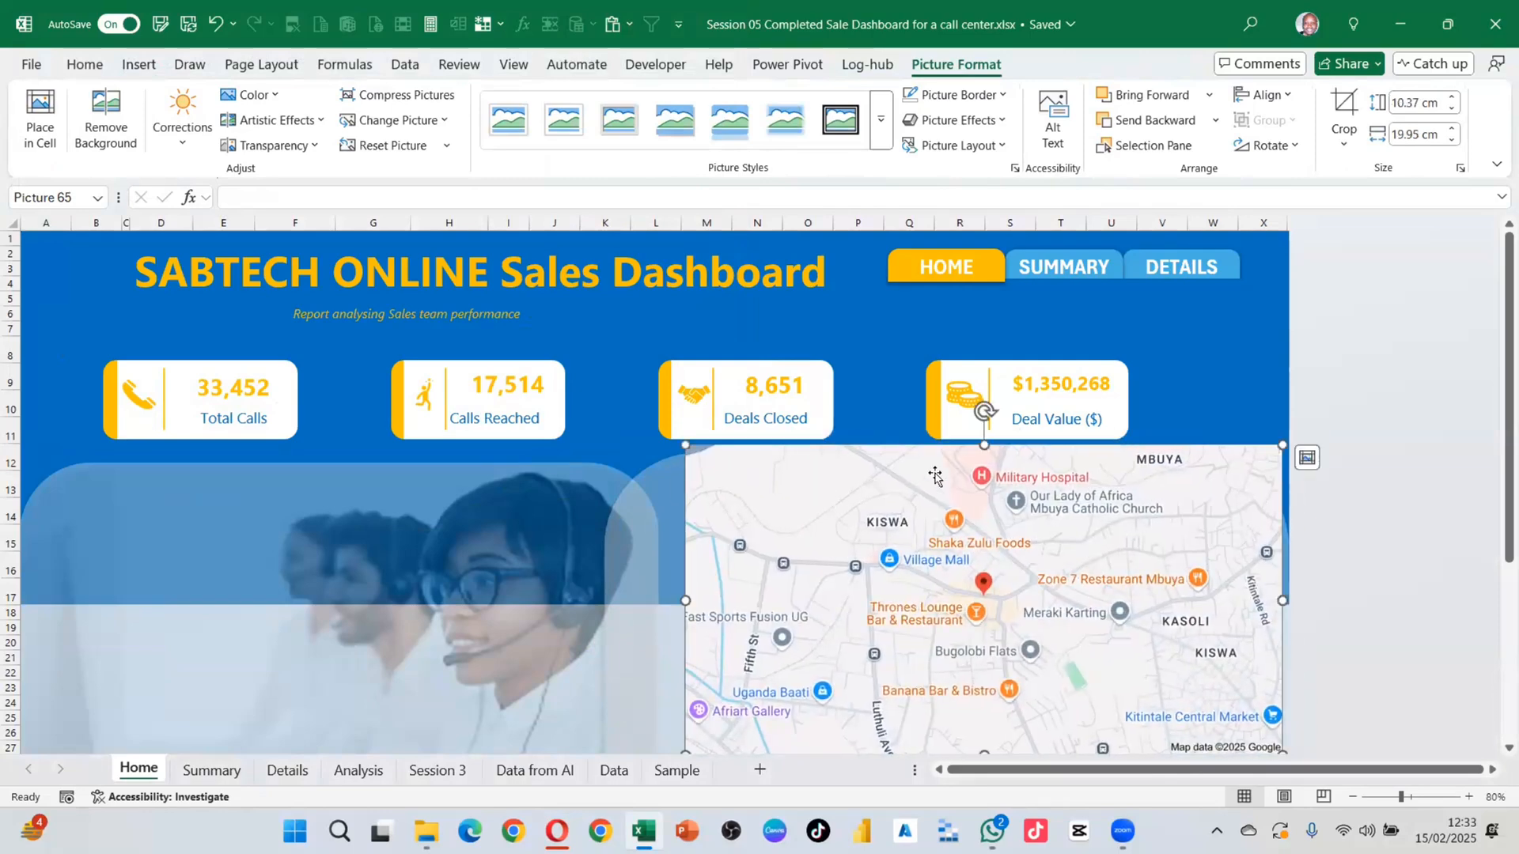
Step: Apply a semi-transparent Transparency preset to the map and fine-tune its position
click(274, 144)
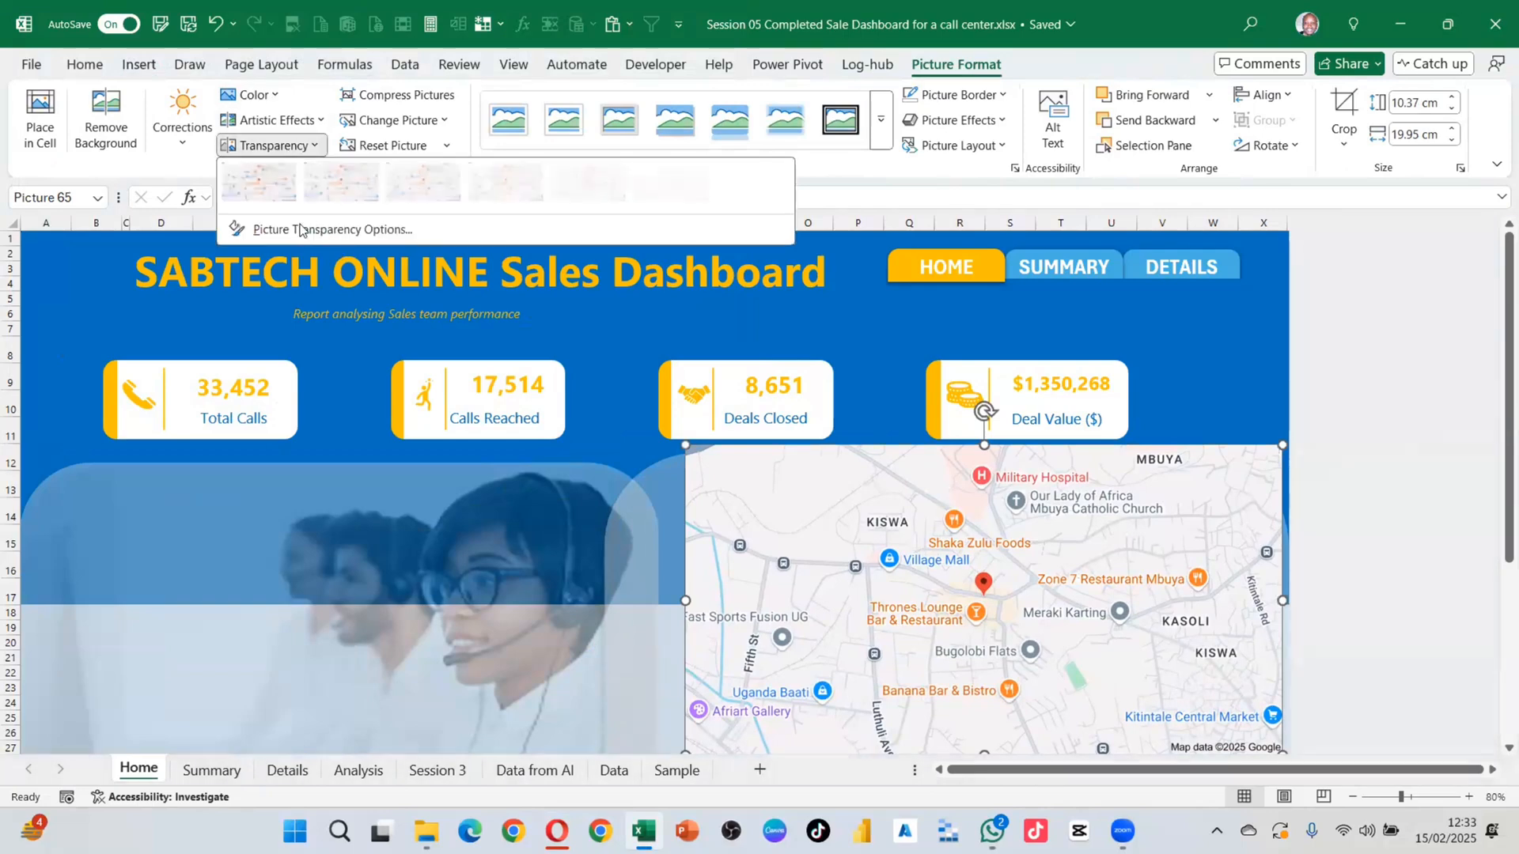
click(533, 184)
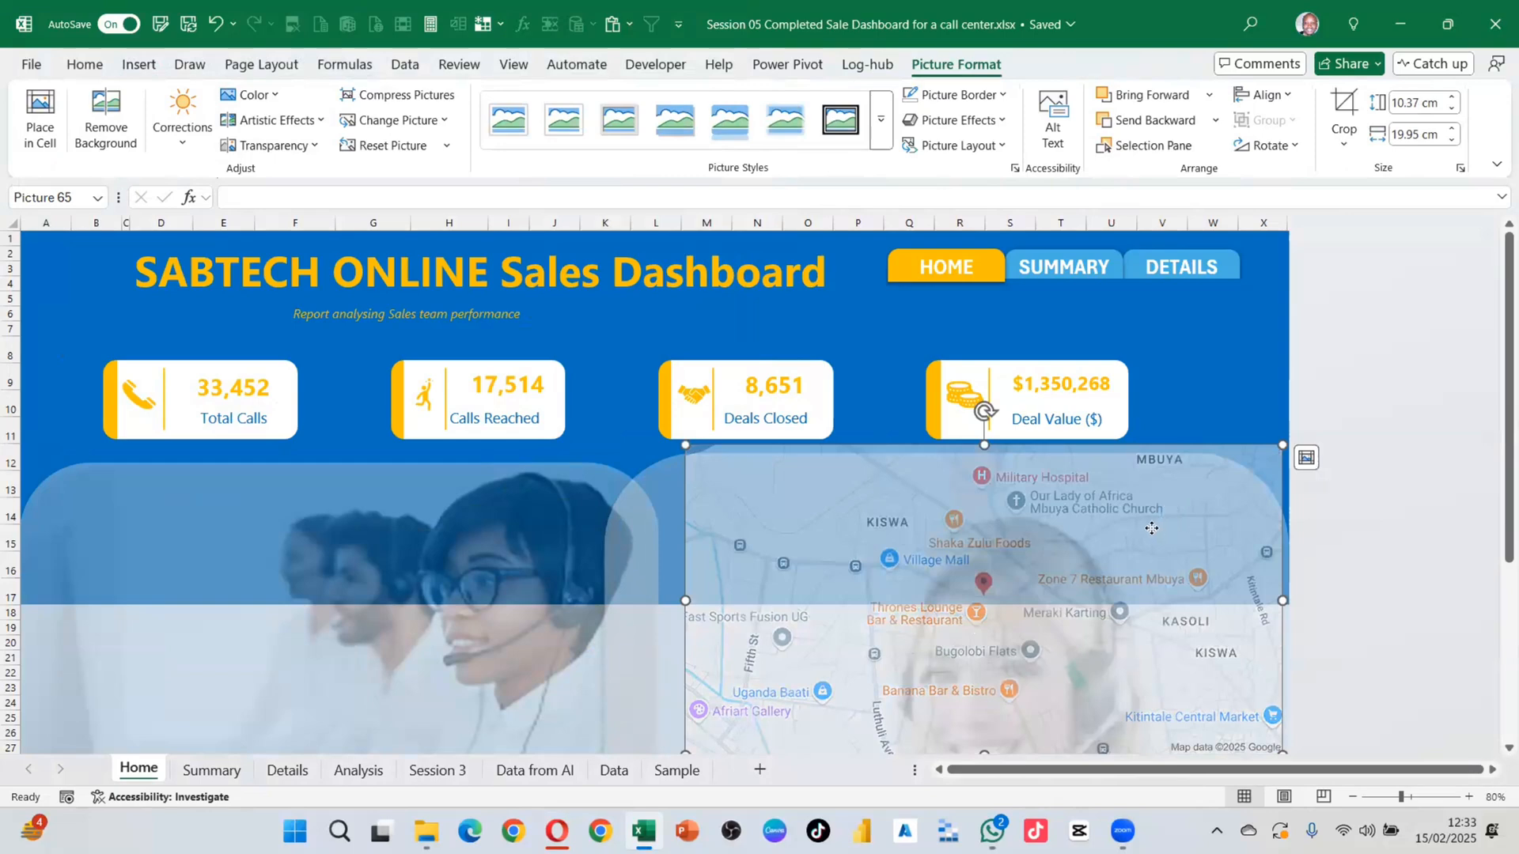
drag(1151, 528, 1166, 533)
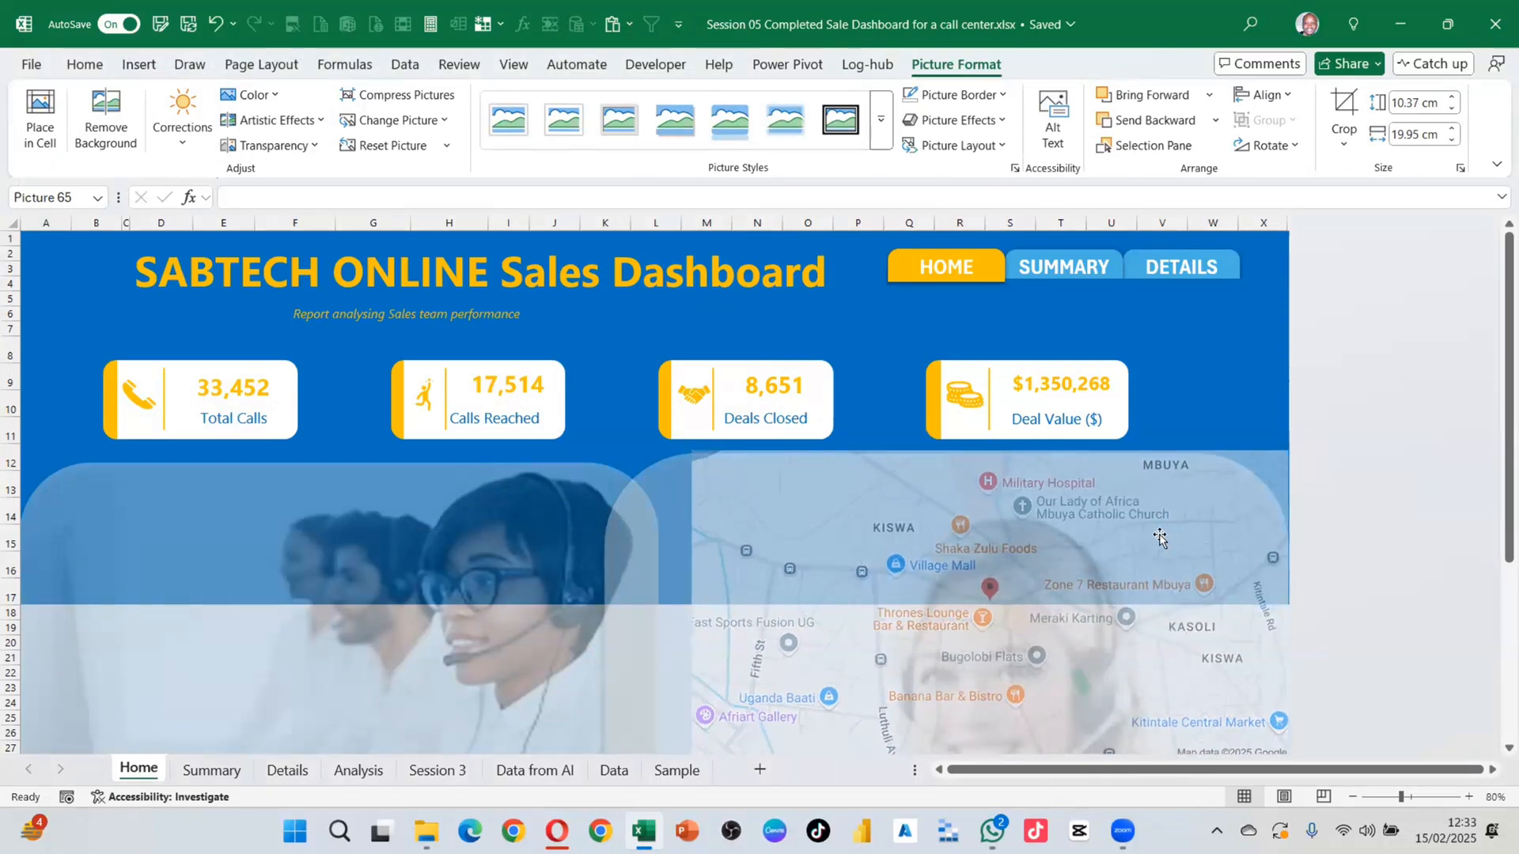
key(Down)
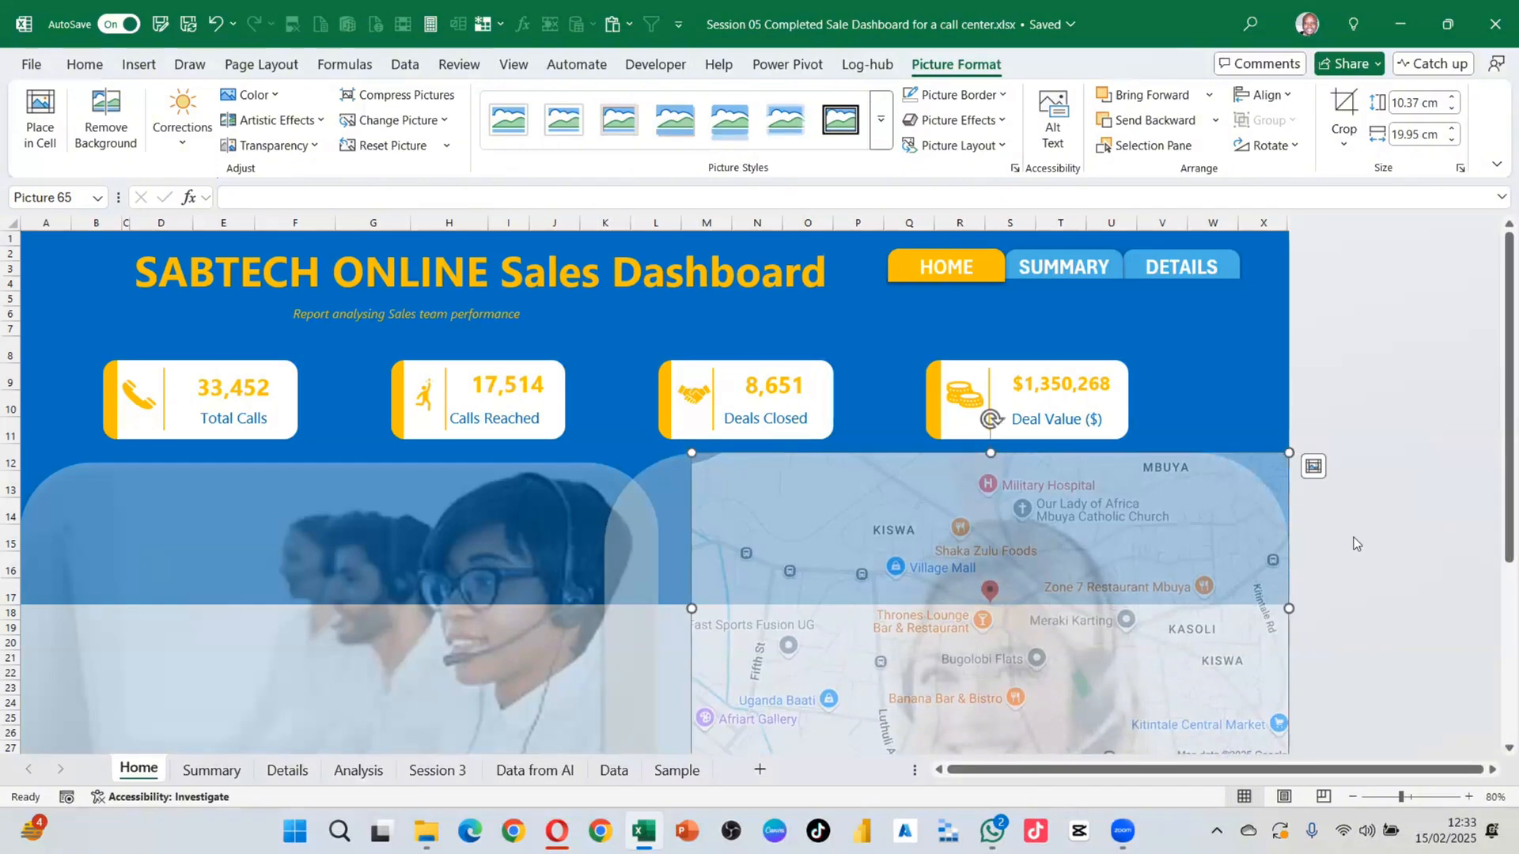
click(1218, 402)
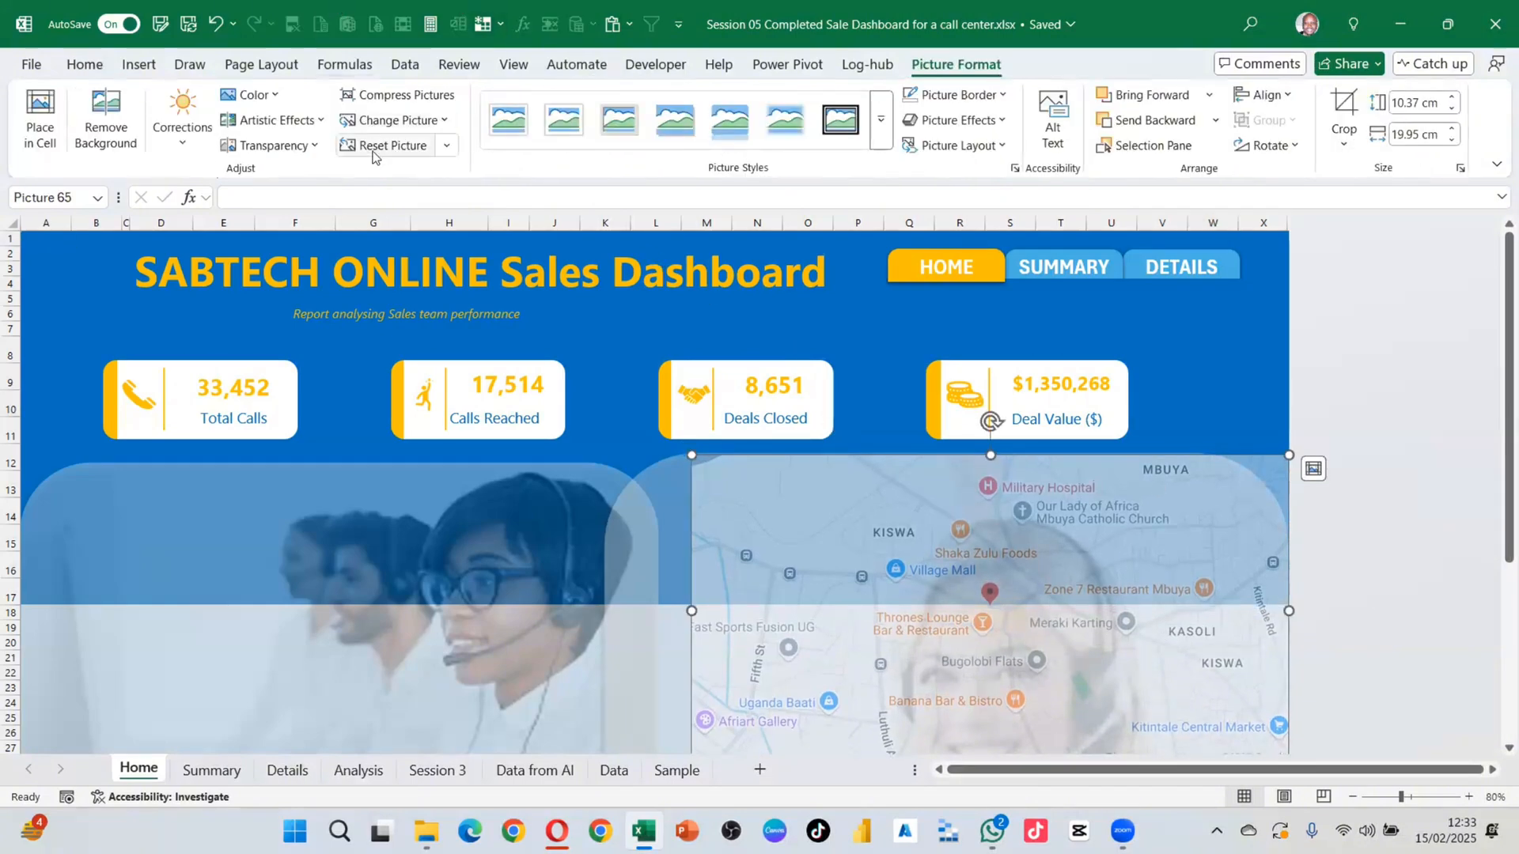
click(305, 145)
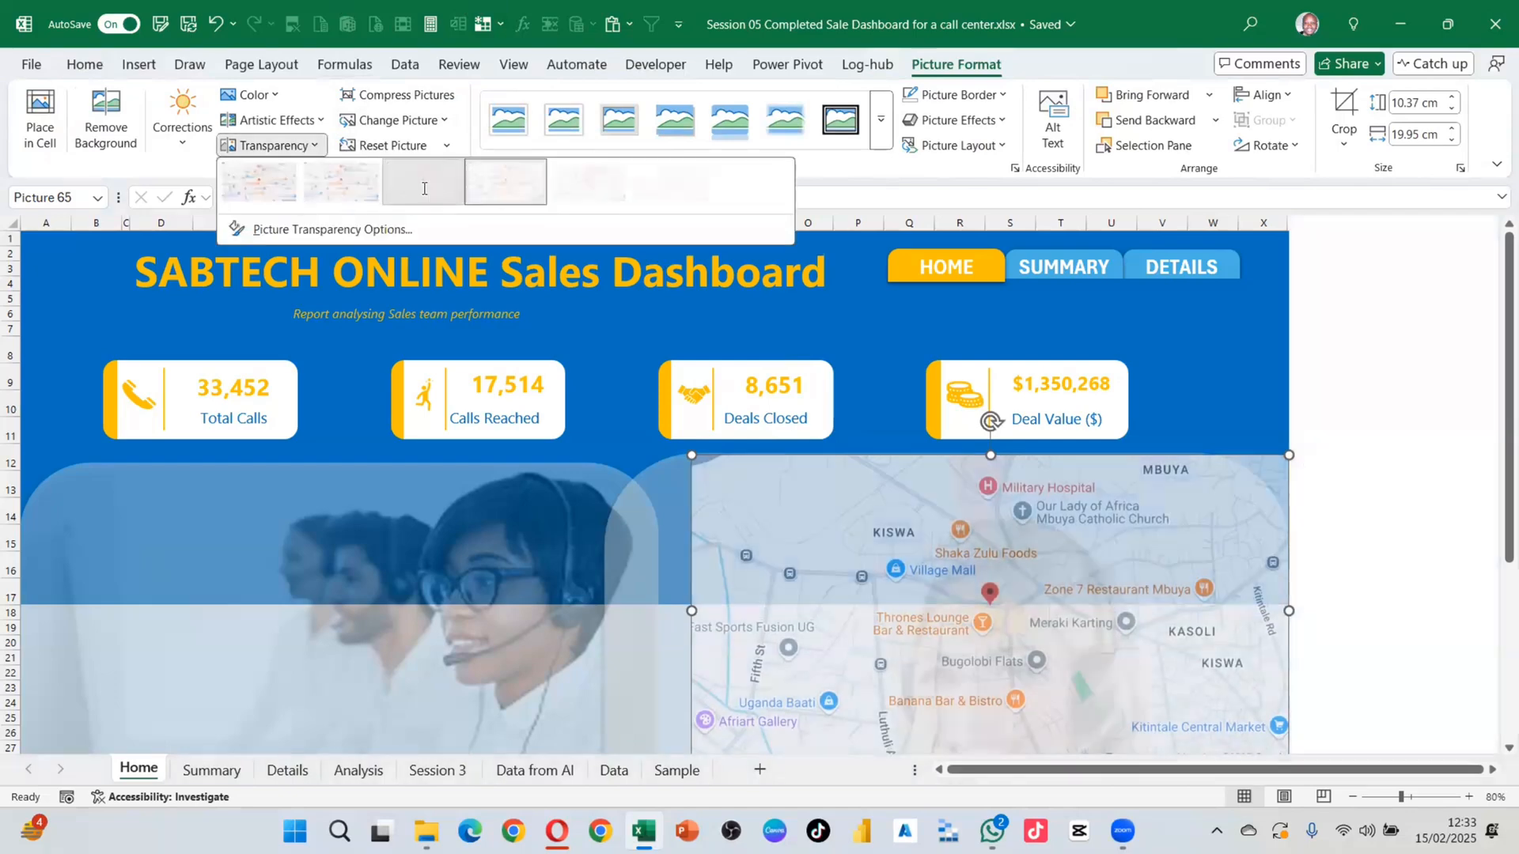
click(423, 181)
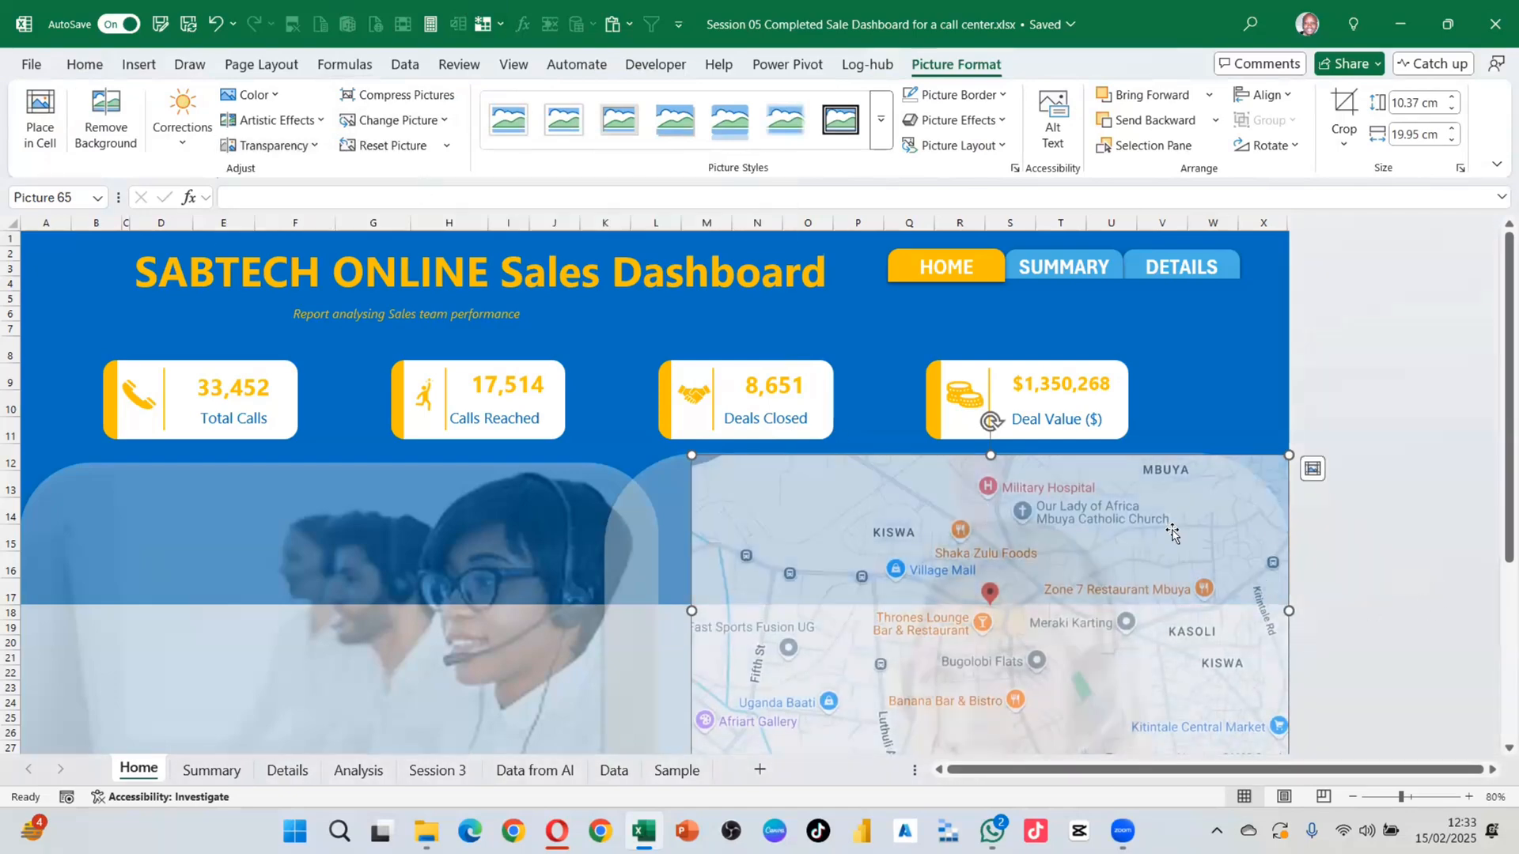
scroll(1108, 546, down, 1)
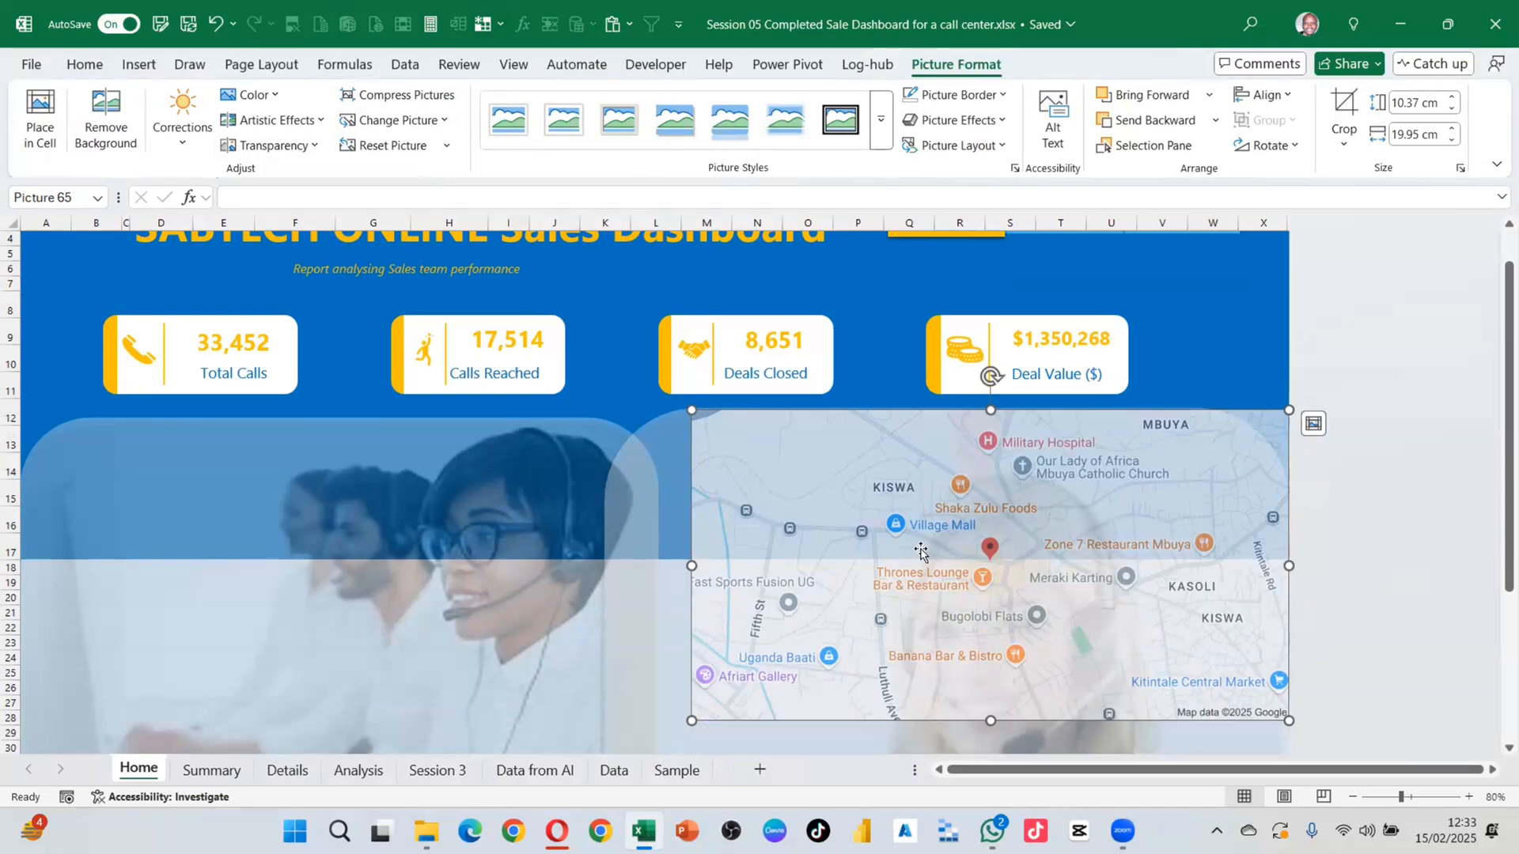
scroll(922, 551, down, 2)
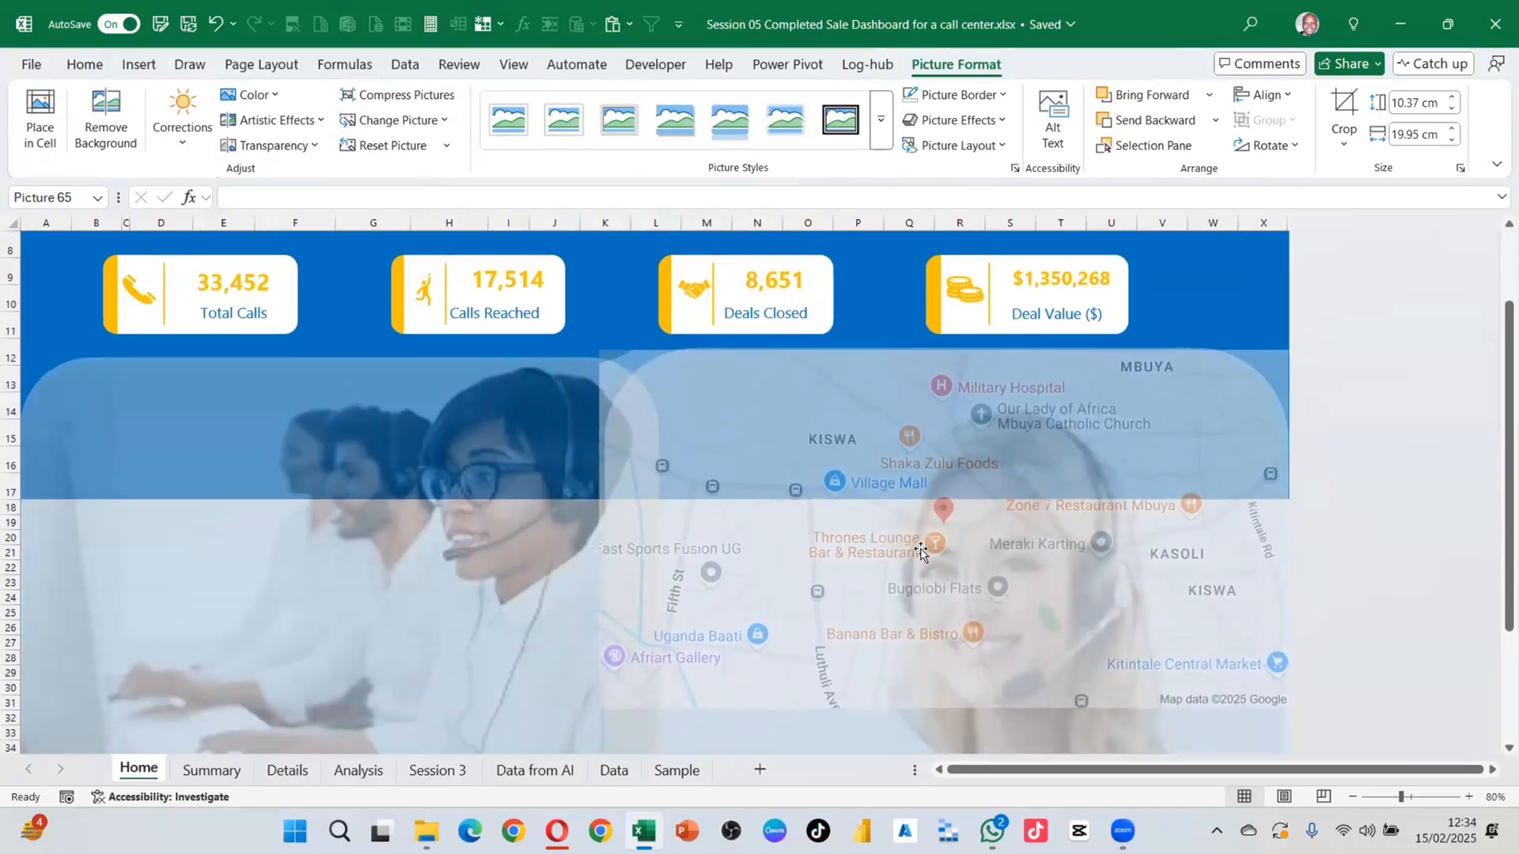
scroll(941, 585, up, 3)
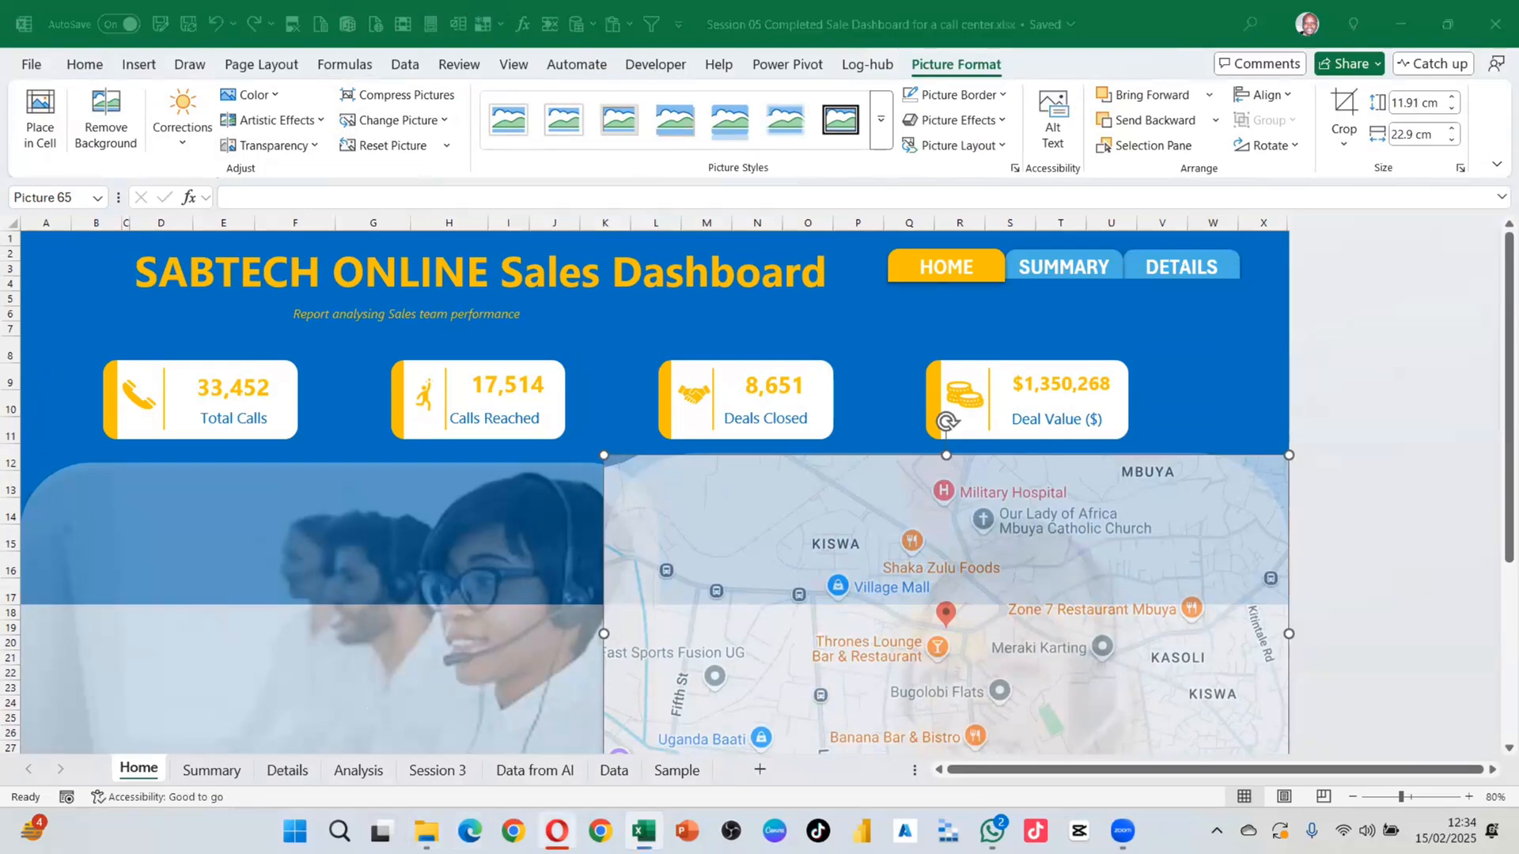
click(557, 831)
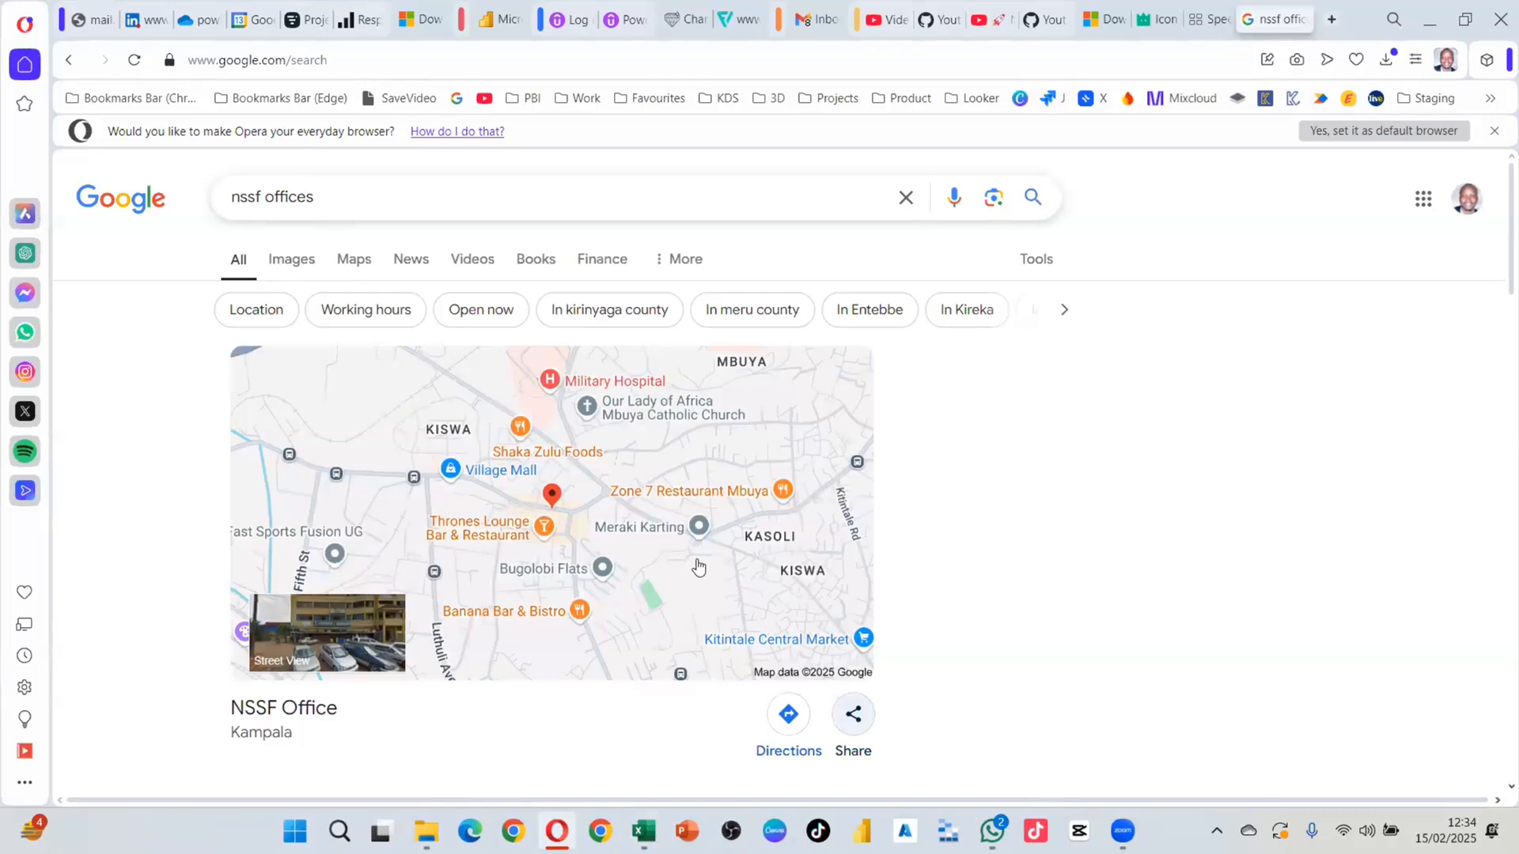
click(853, 714)
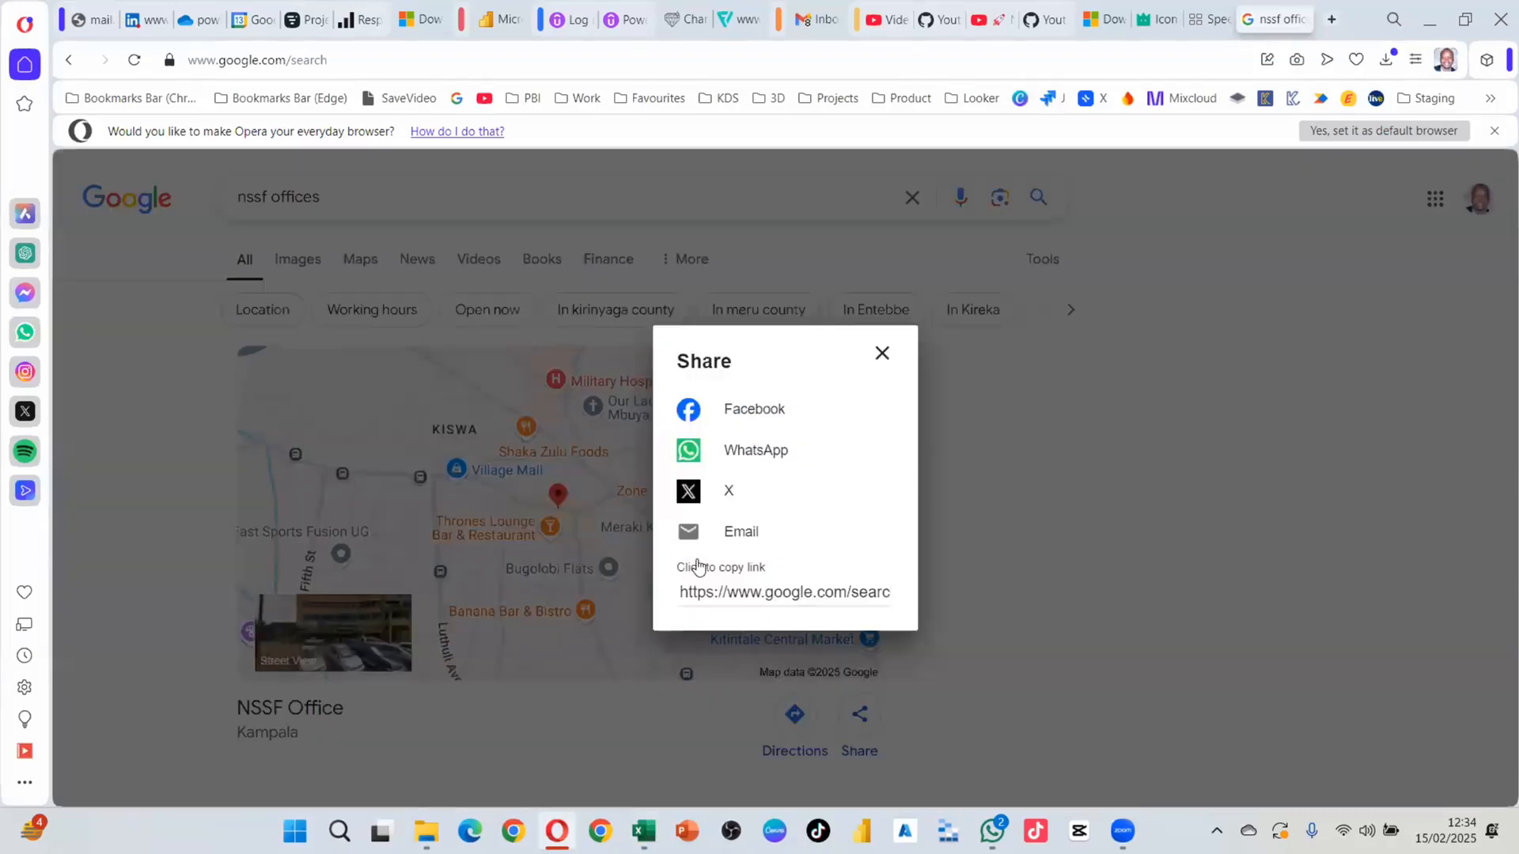
click(752, 593)
key(ctrl+c)
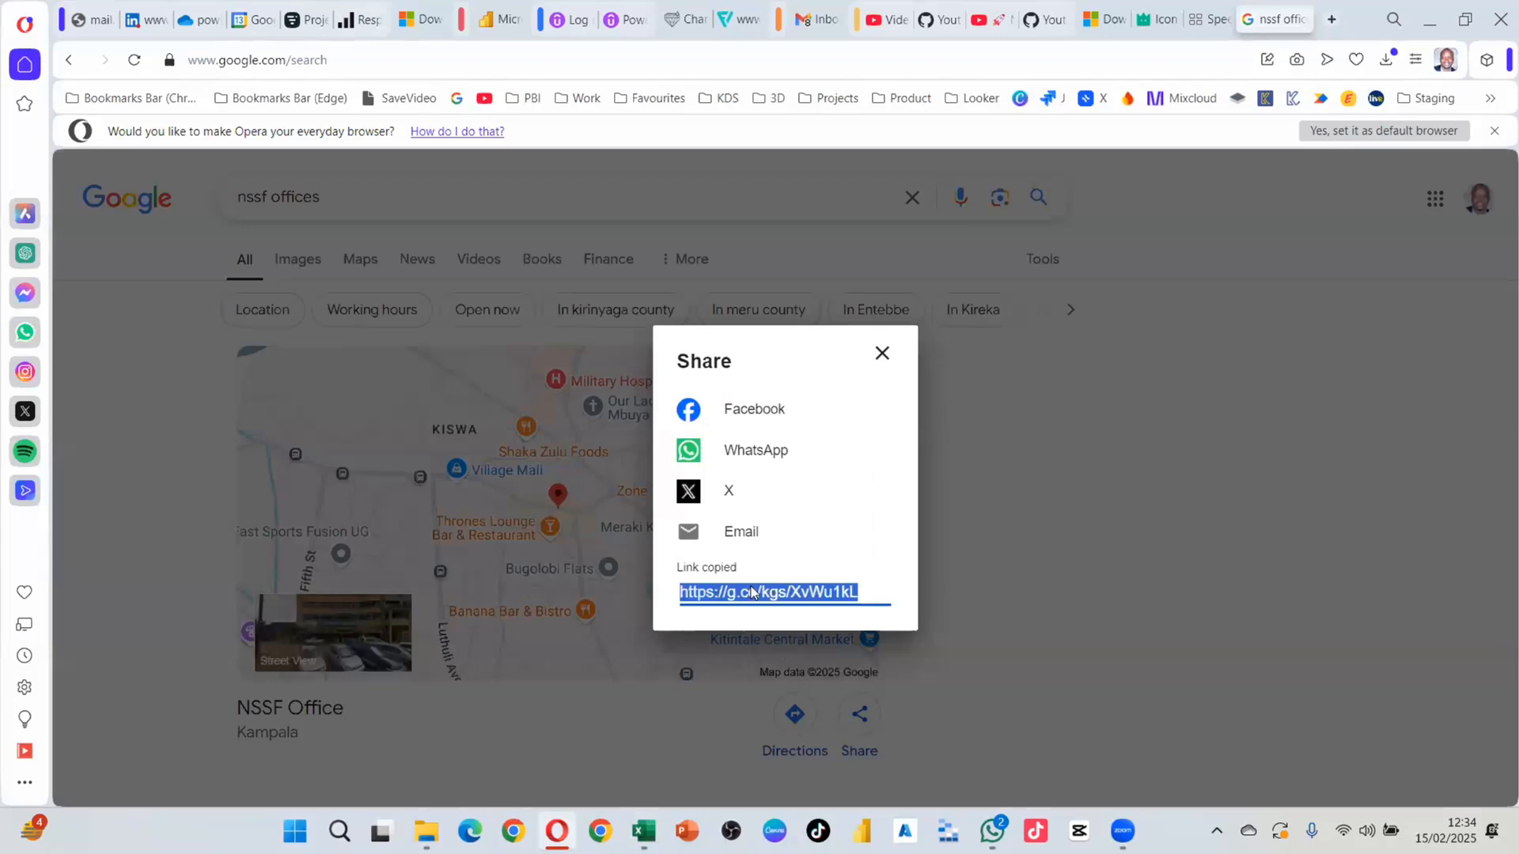
click(1060, 590)
key(alt+Tab)
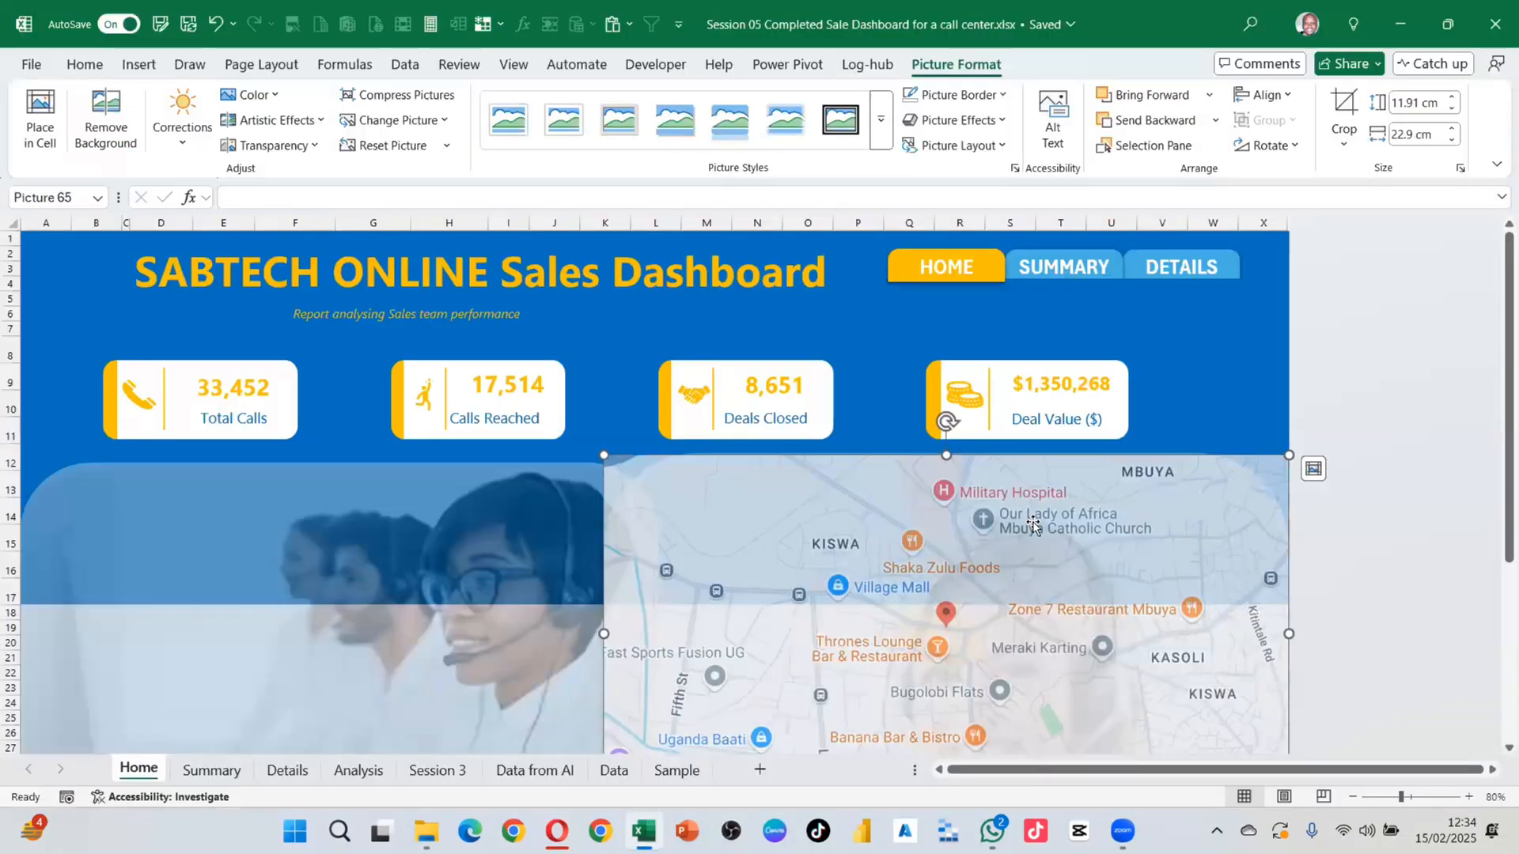
Step: Open the Link dialog for the map picture and look through its link types
right_click(1032, 564)
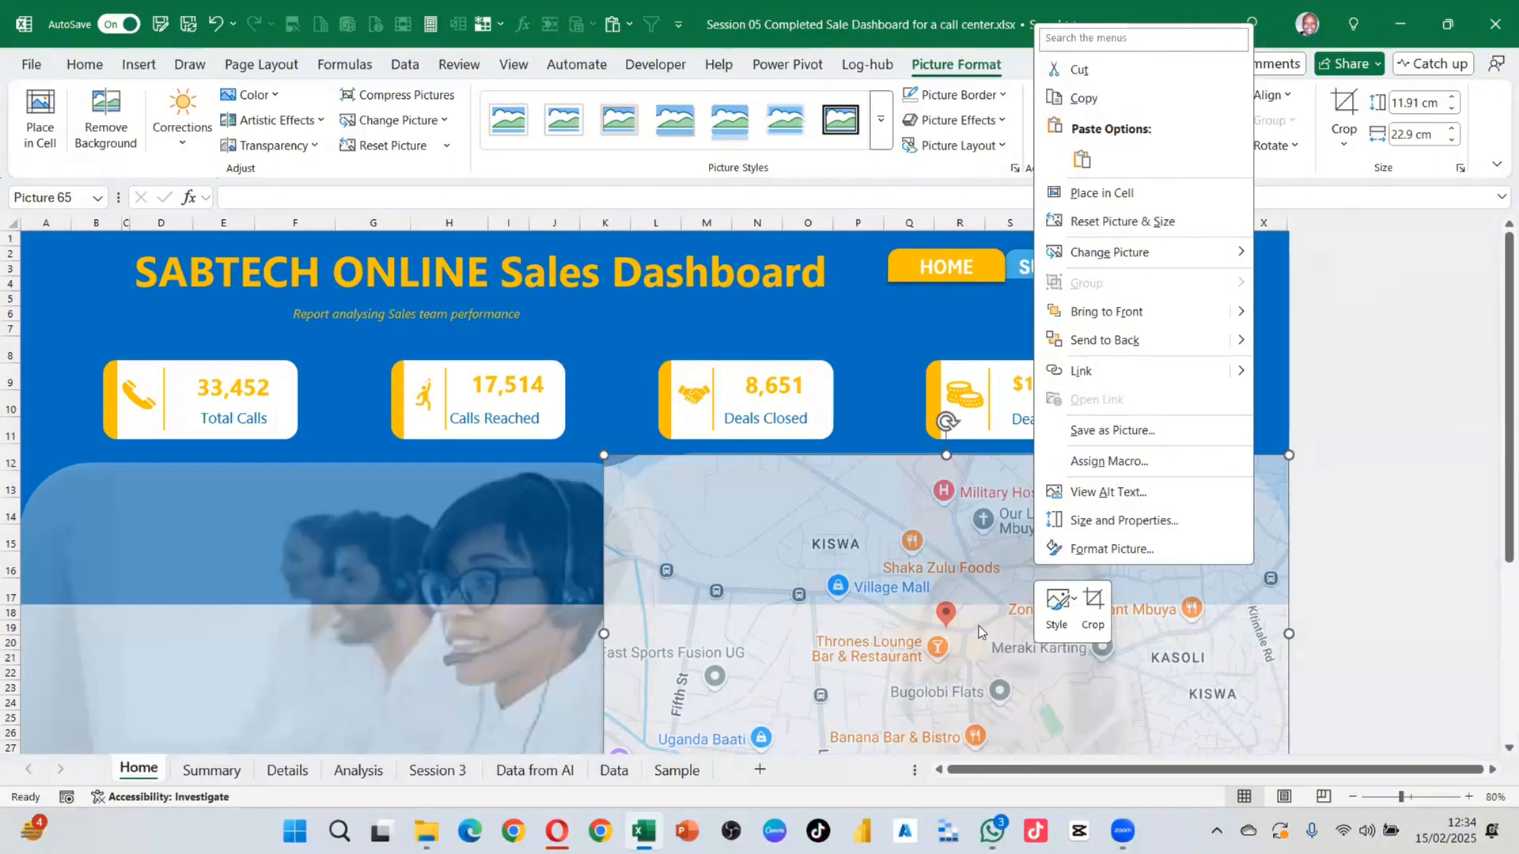
click(1098, 374)
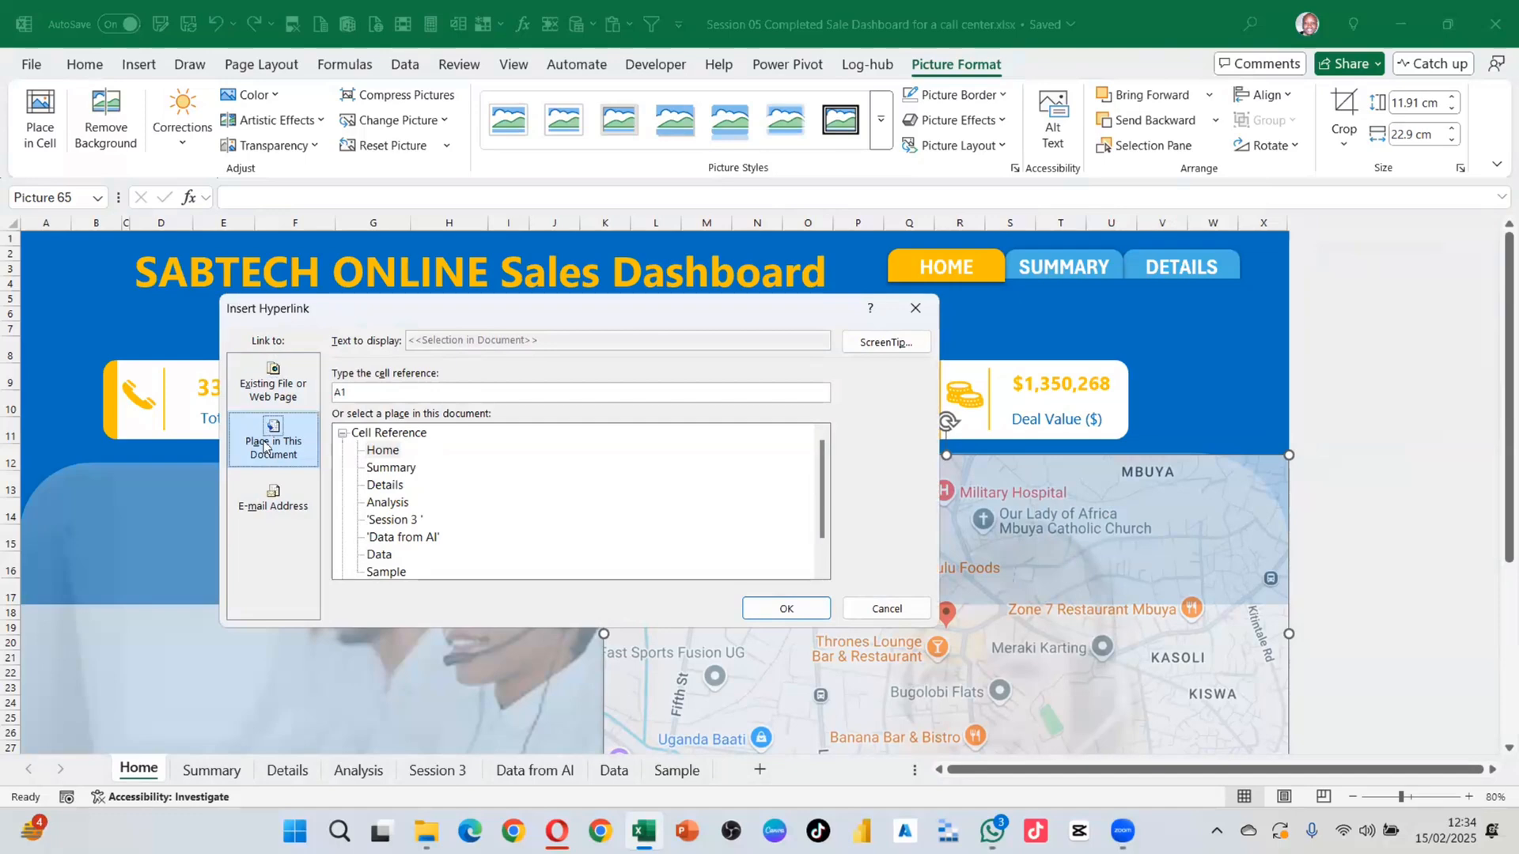
click(272, 384)
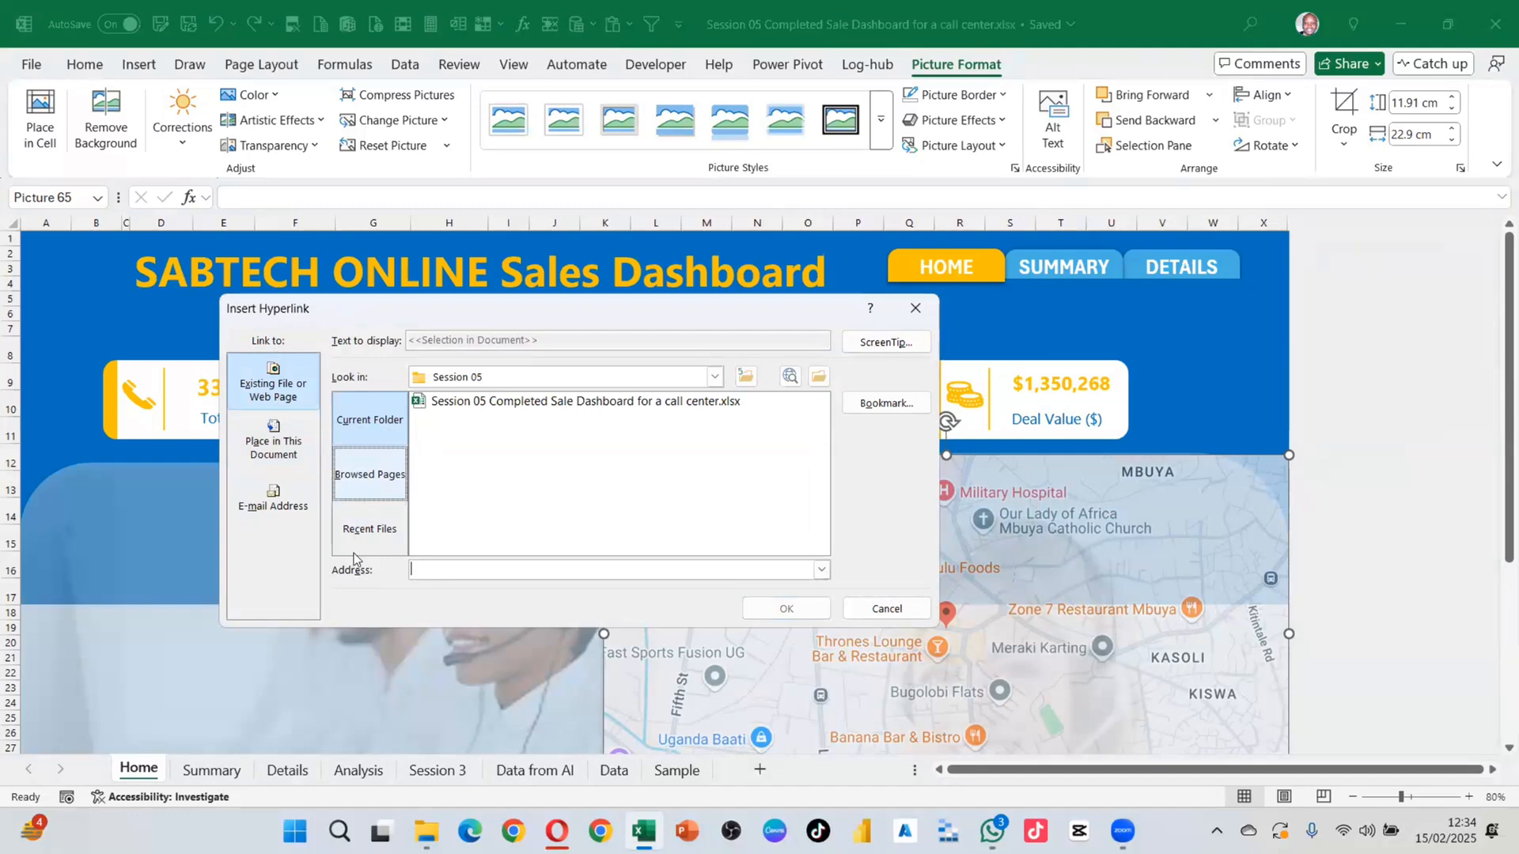
click(282, 452)
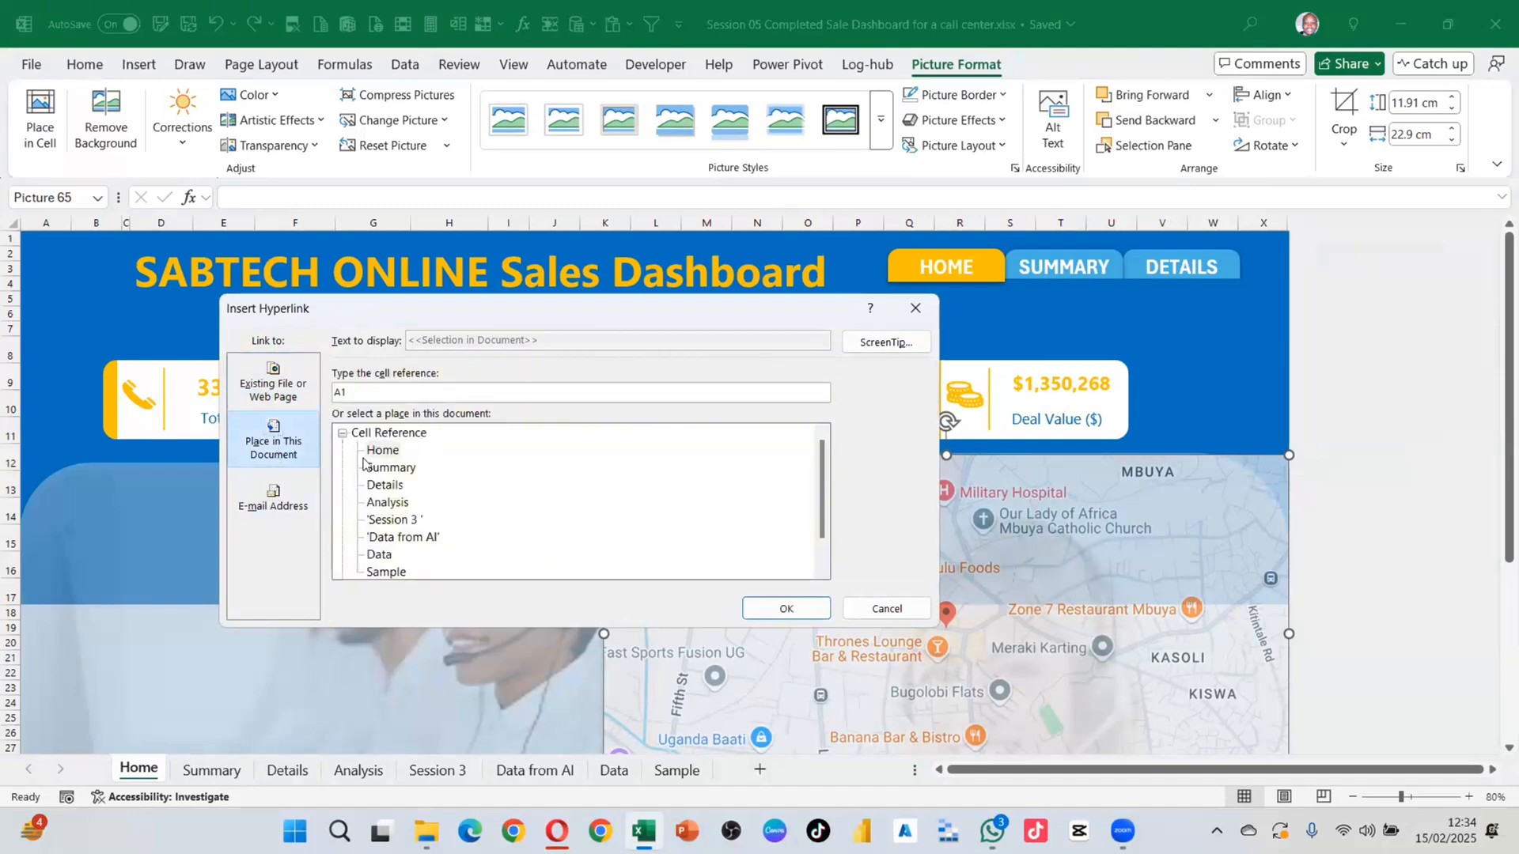
click(275, 507)
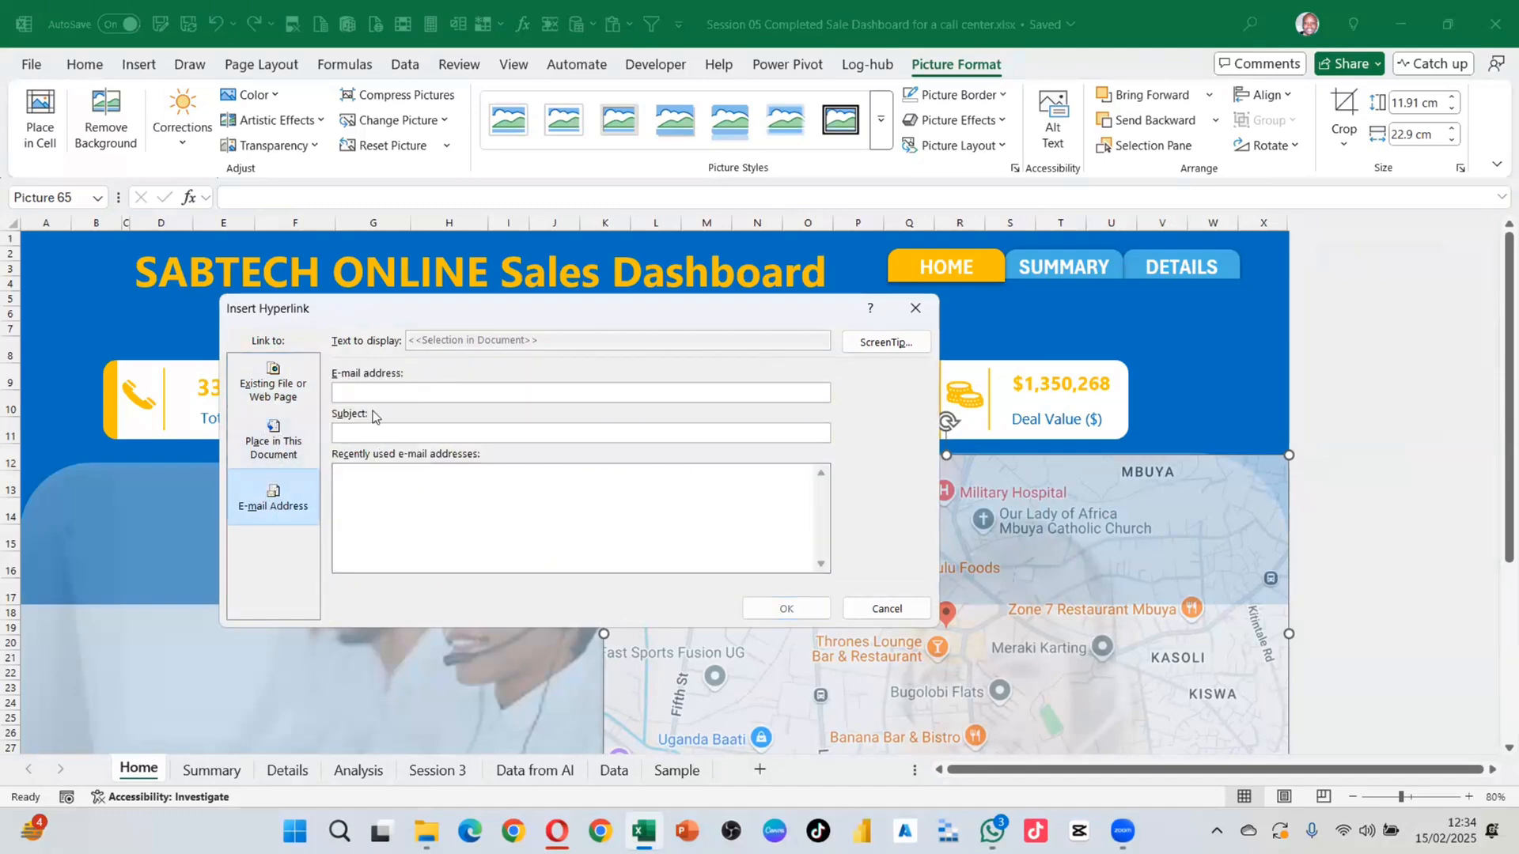
click(281, 386)
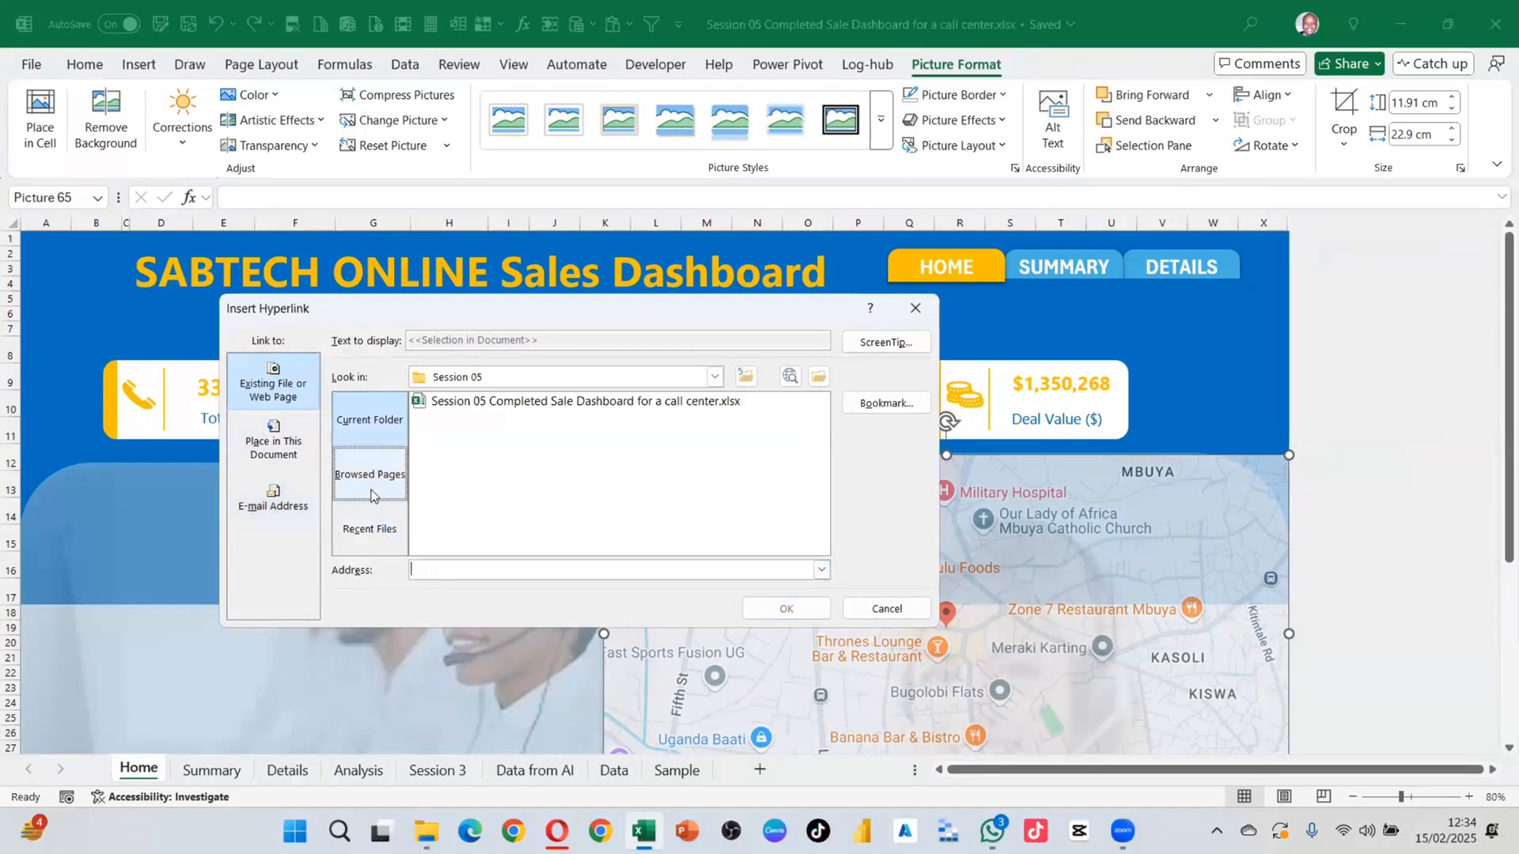
click(365, 531)
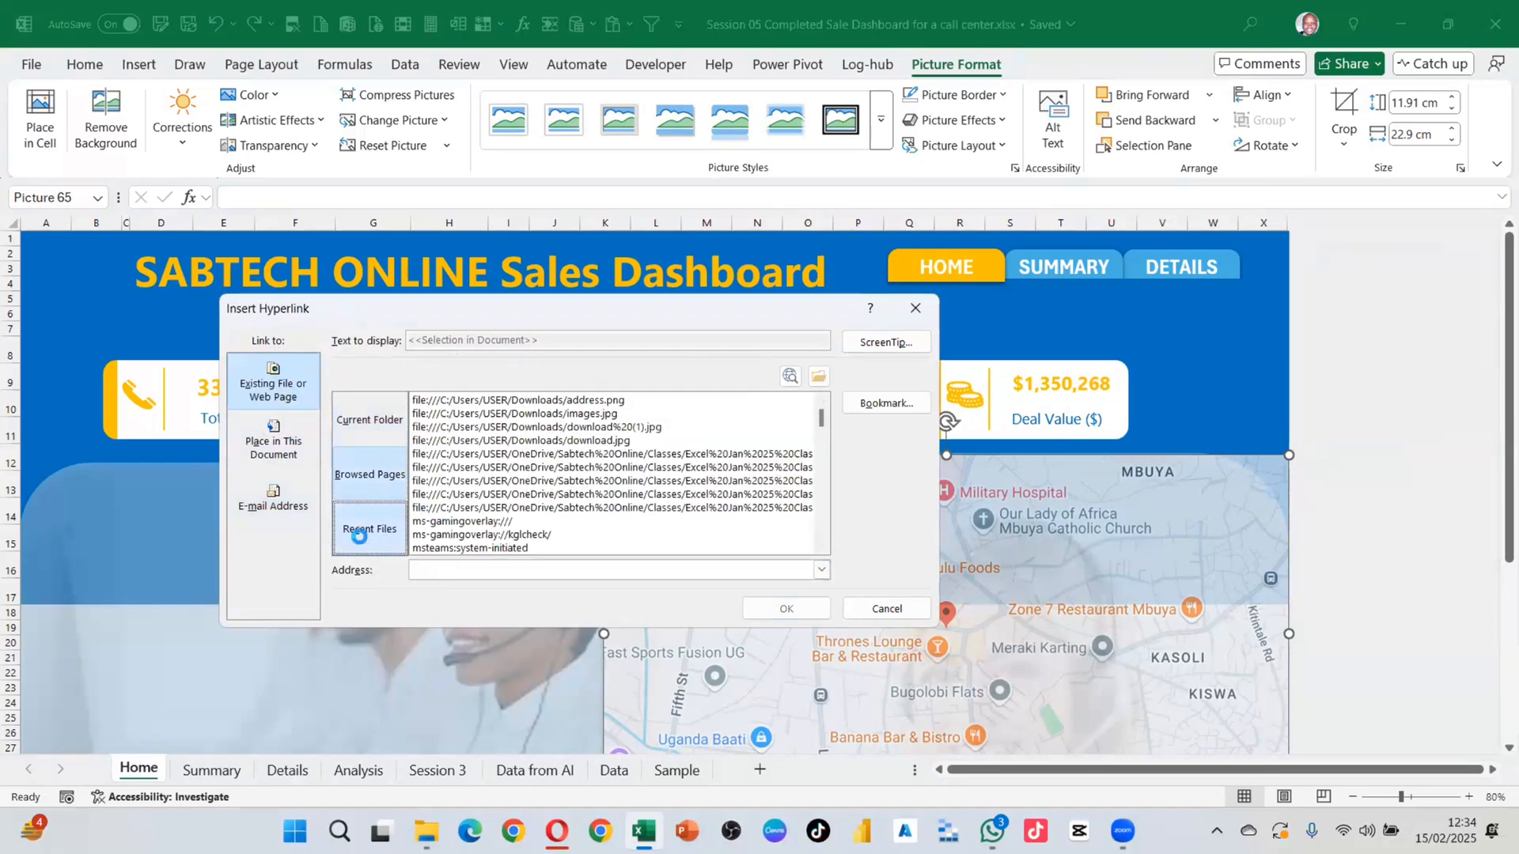
click(368, 476)
click(354, 431)
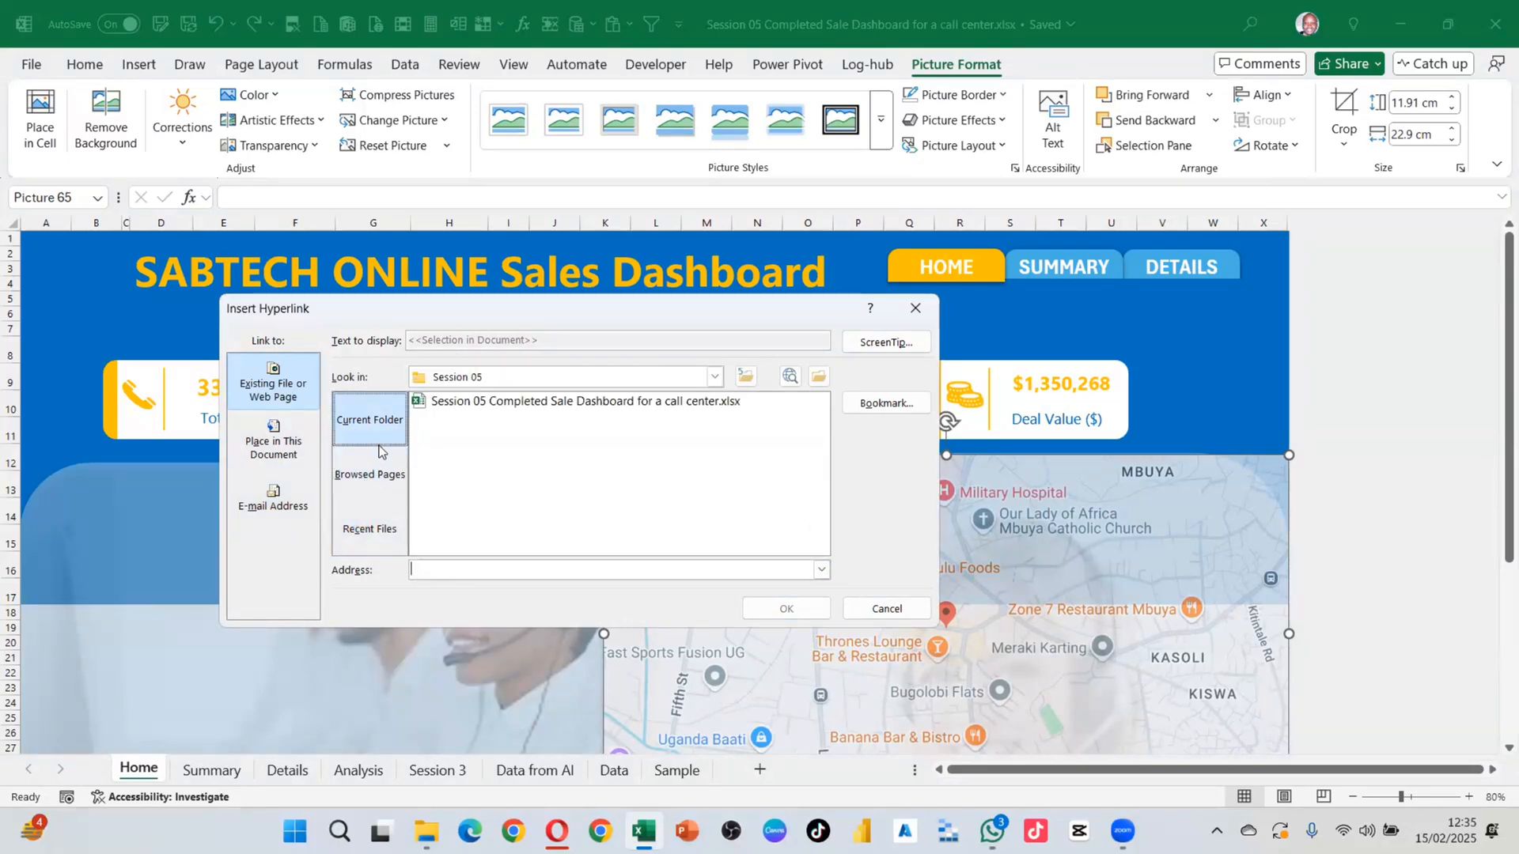
click(449, 572)
click(255, 455)
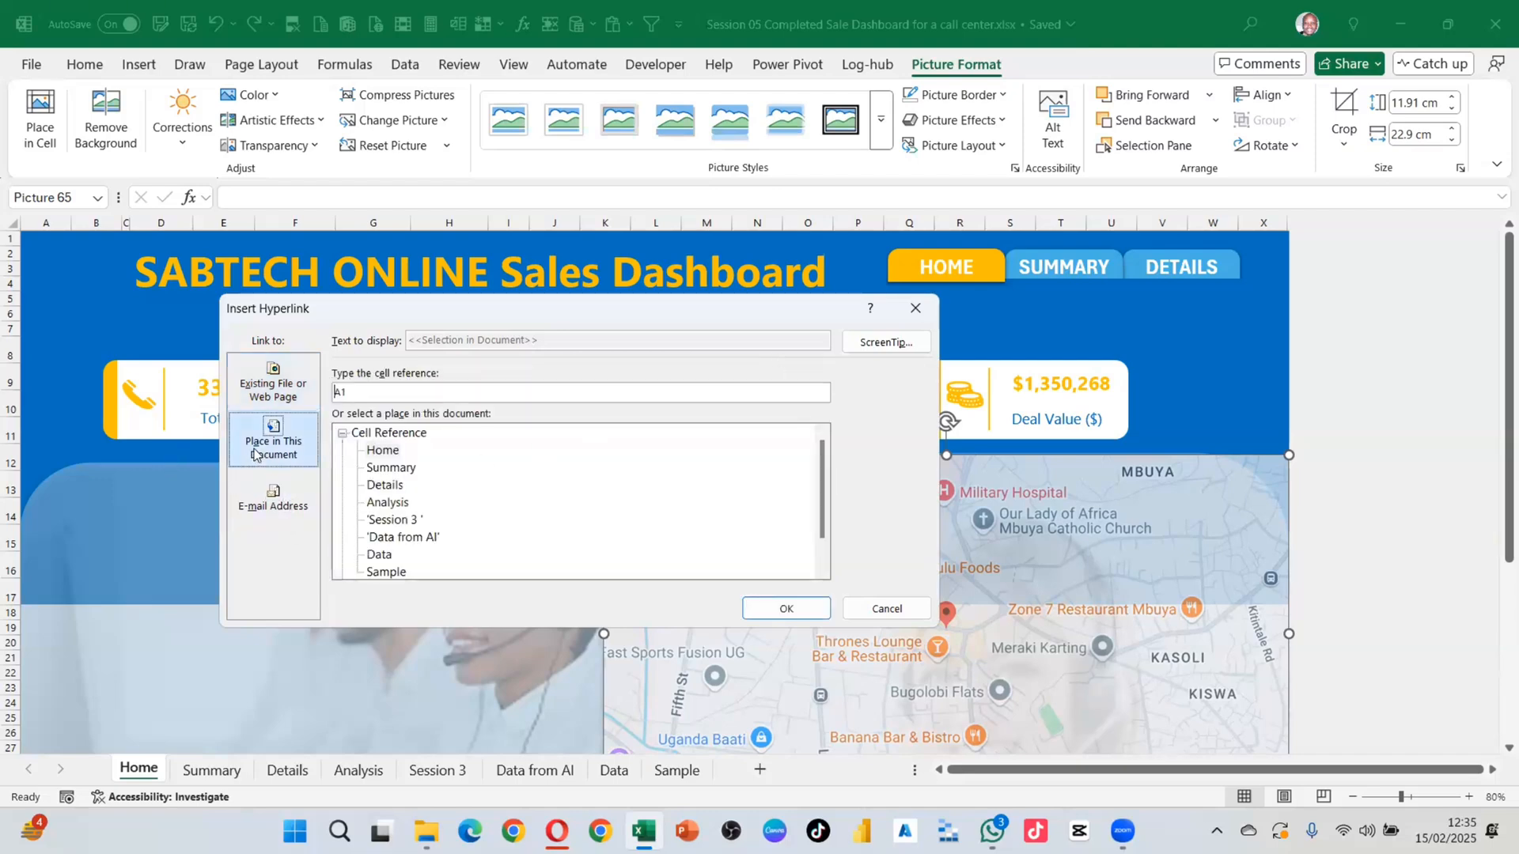
scroll(420, 487, down, 1)
scroll(464, 488, up, 1)
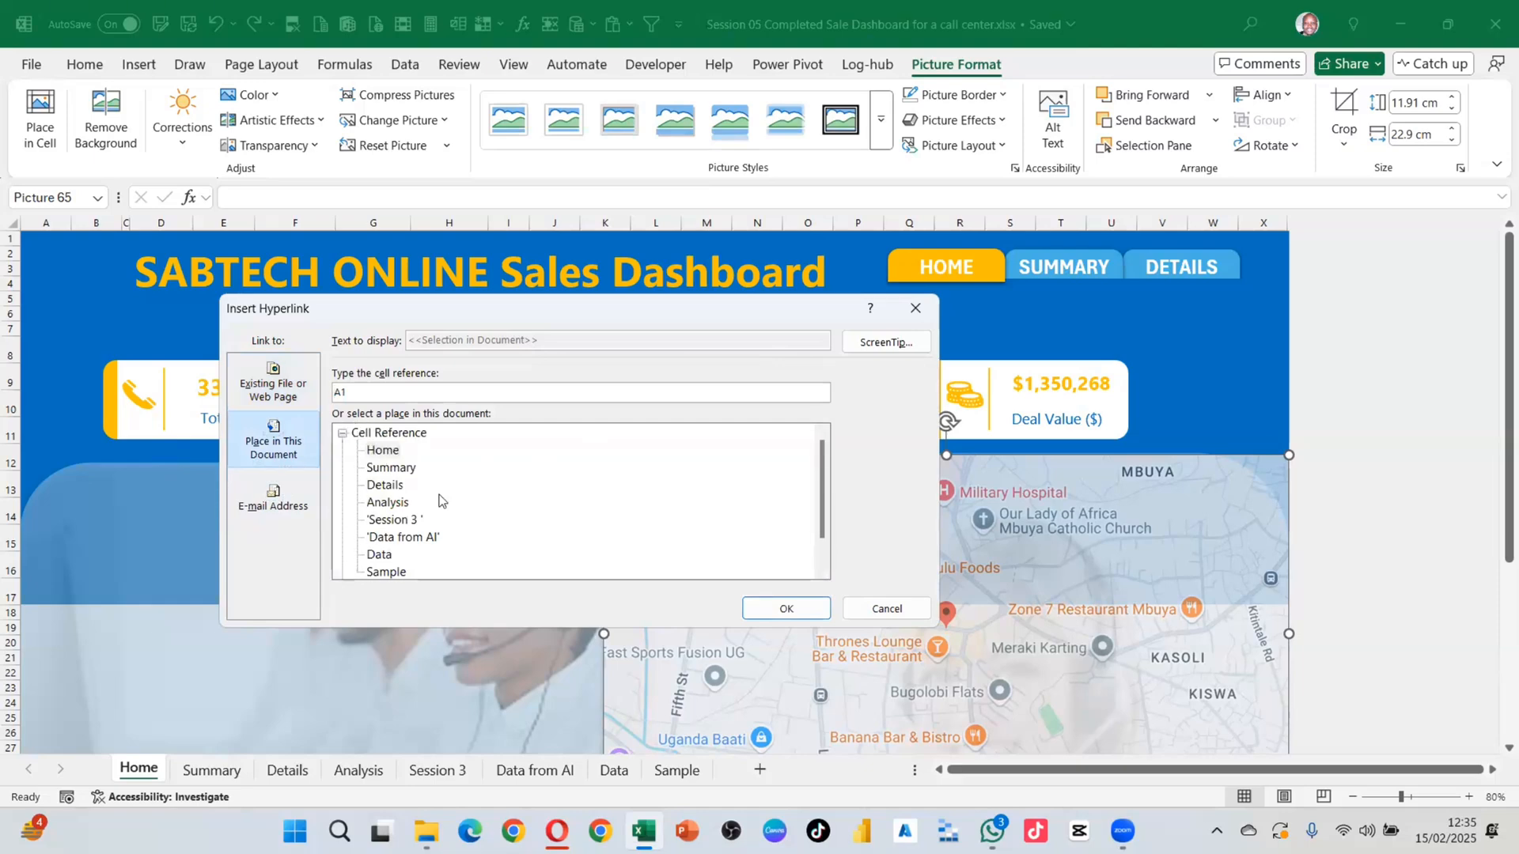
click(290, 403)
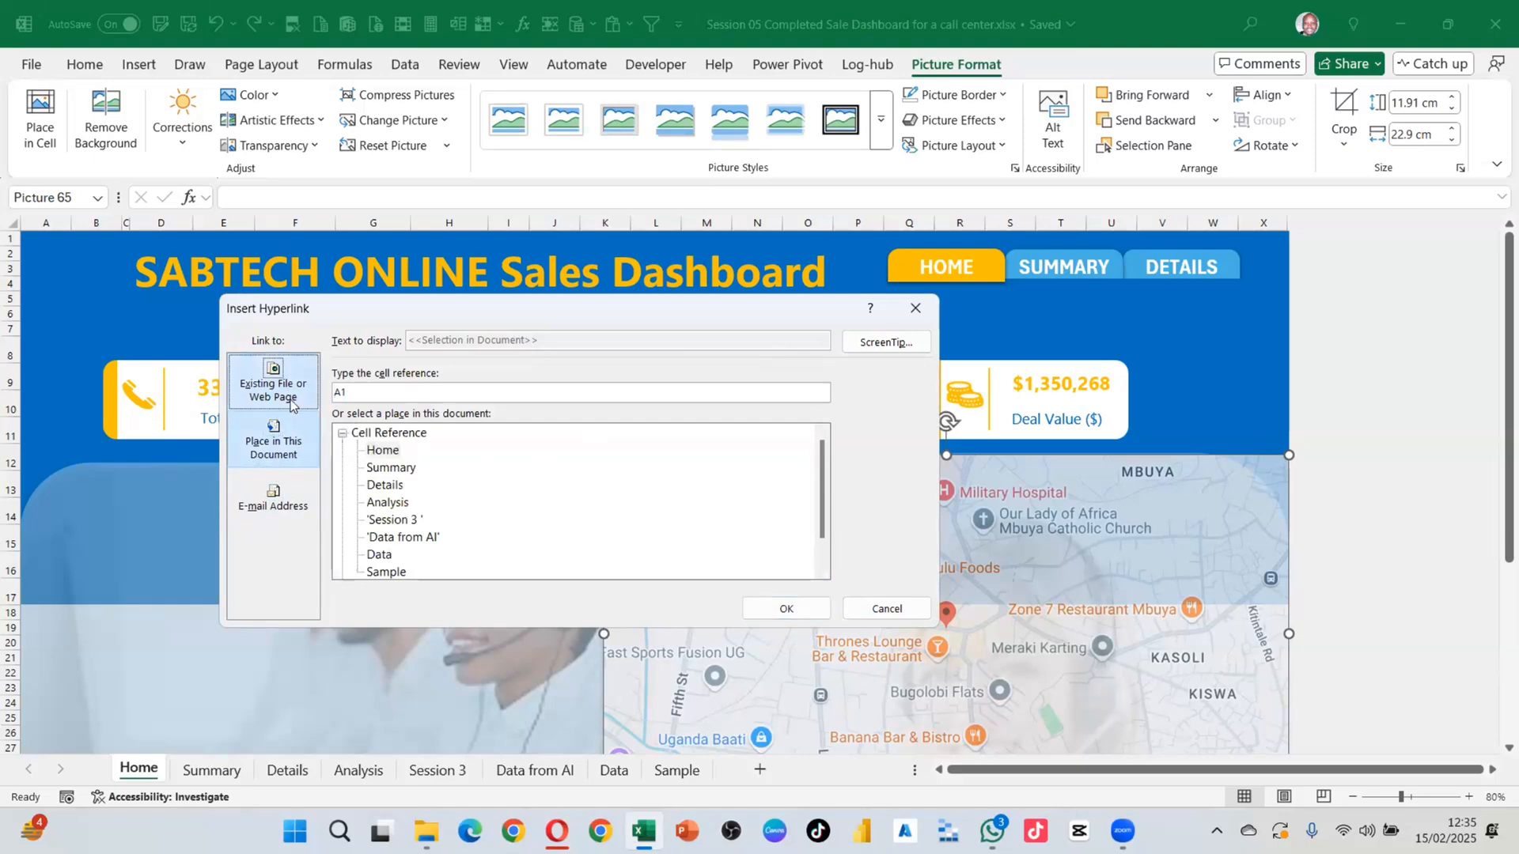
click(273, 497)
click(360, 390)
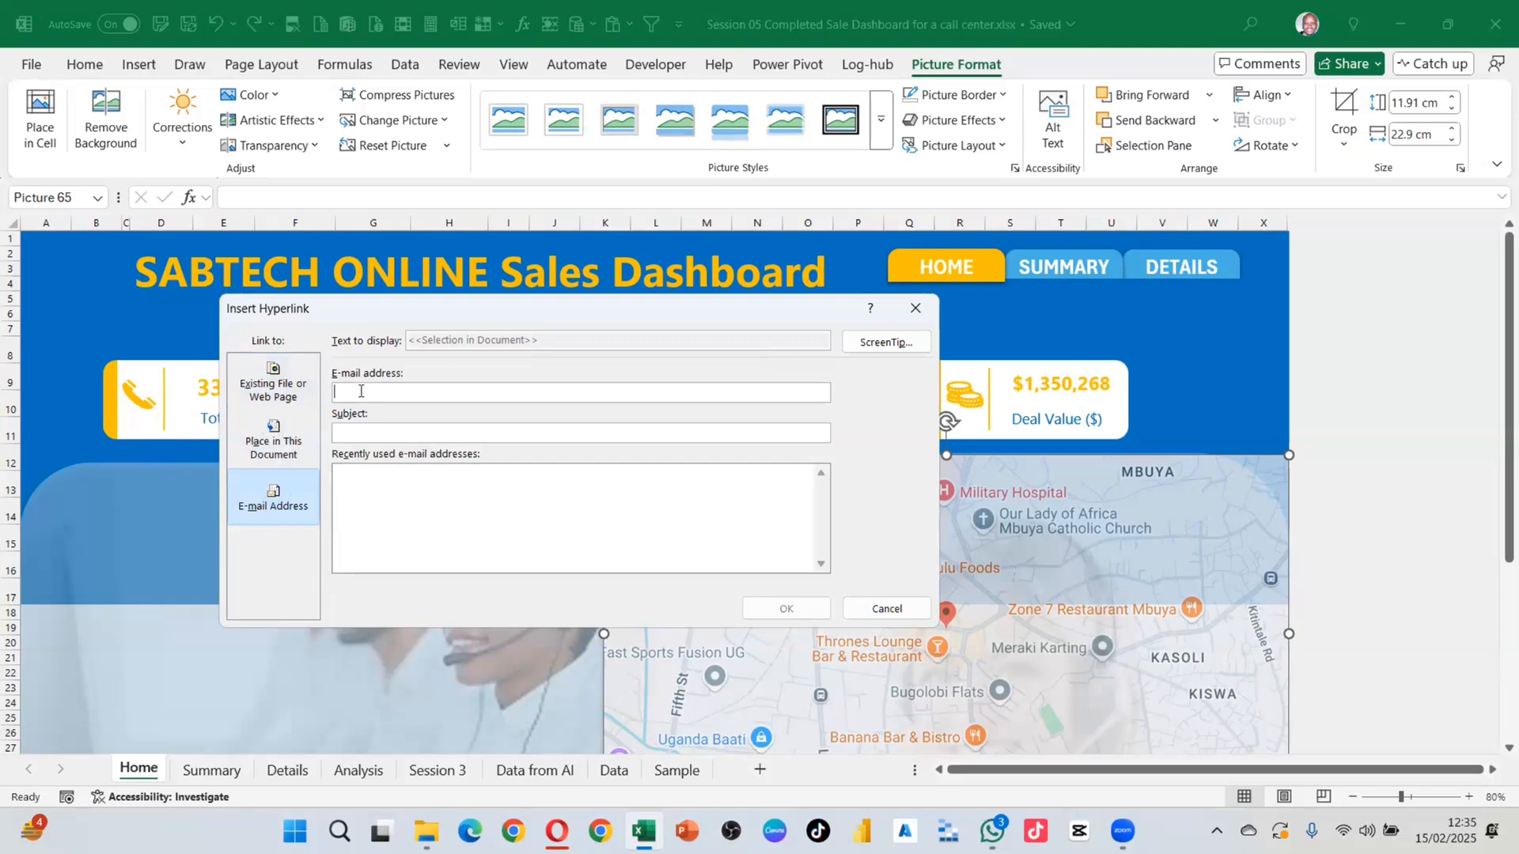
click(291, 394)
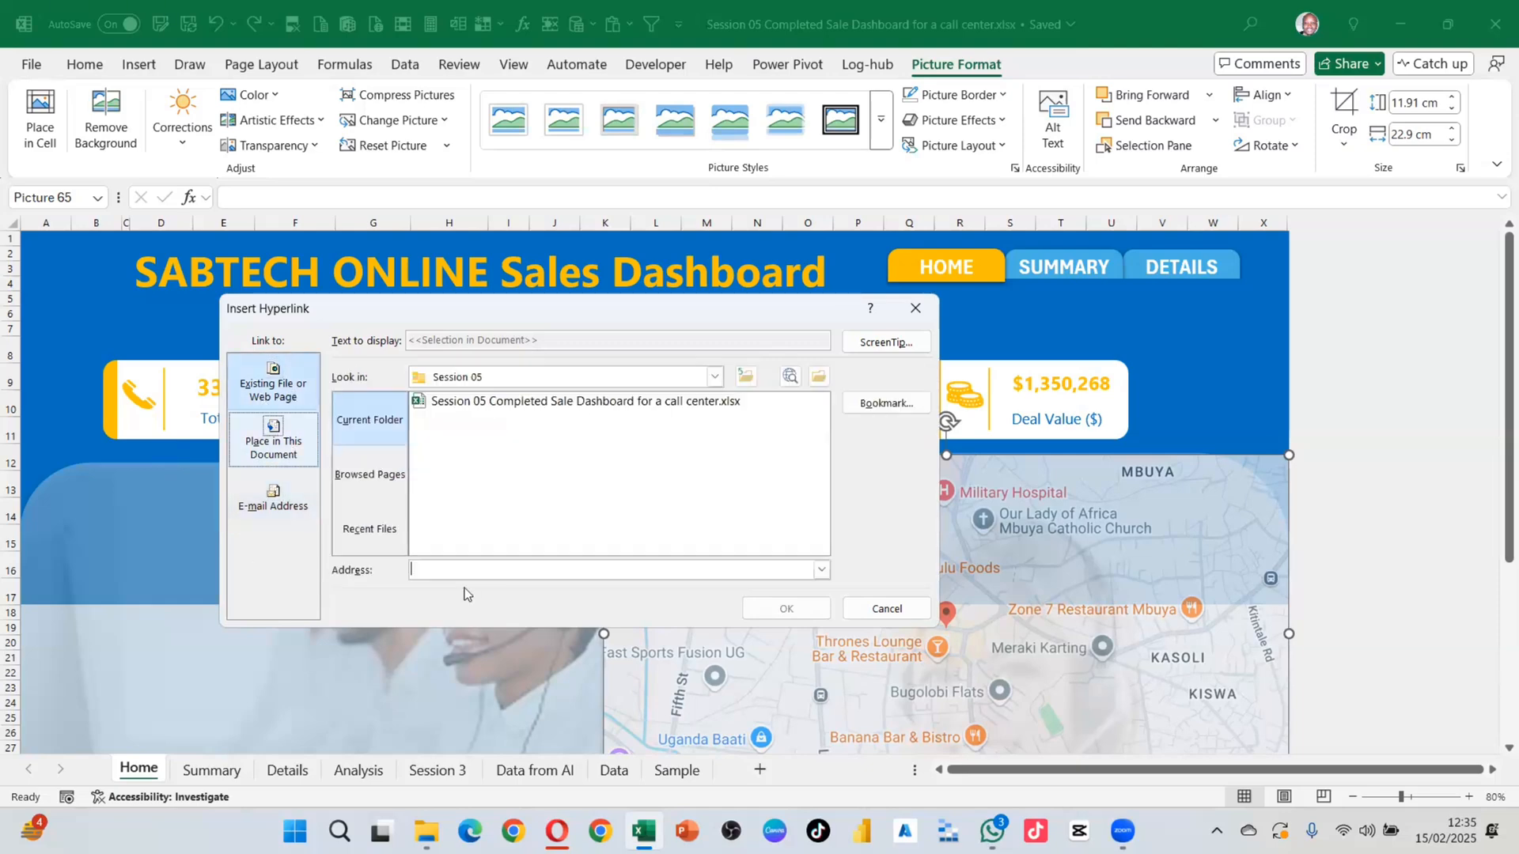
click(427, 567)
key(ctrl+v)
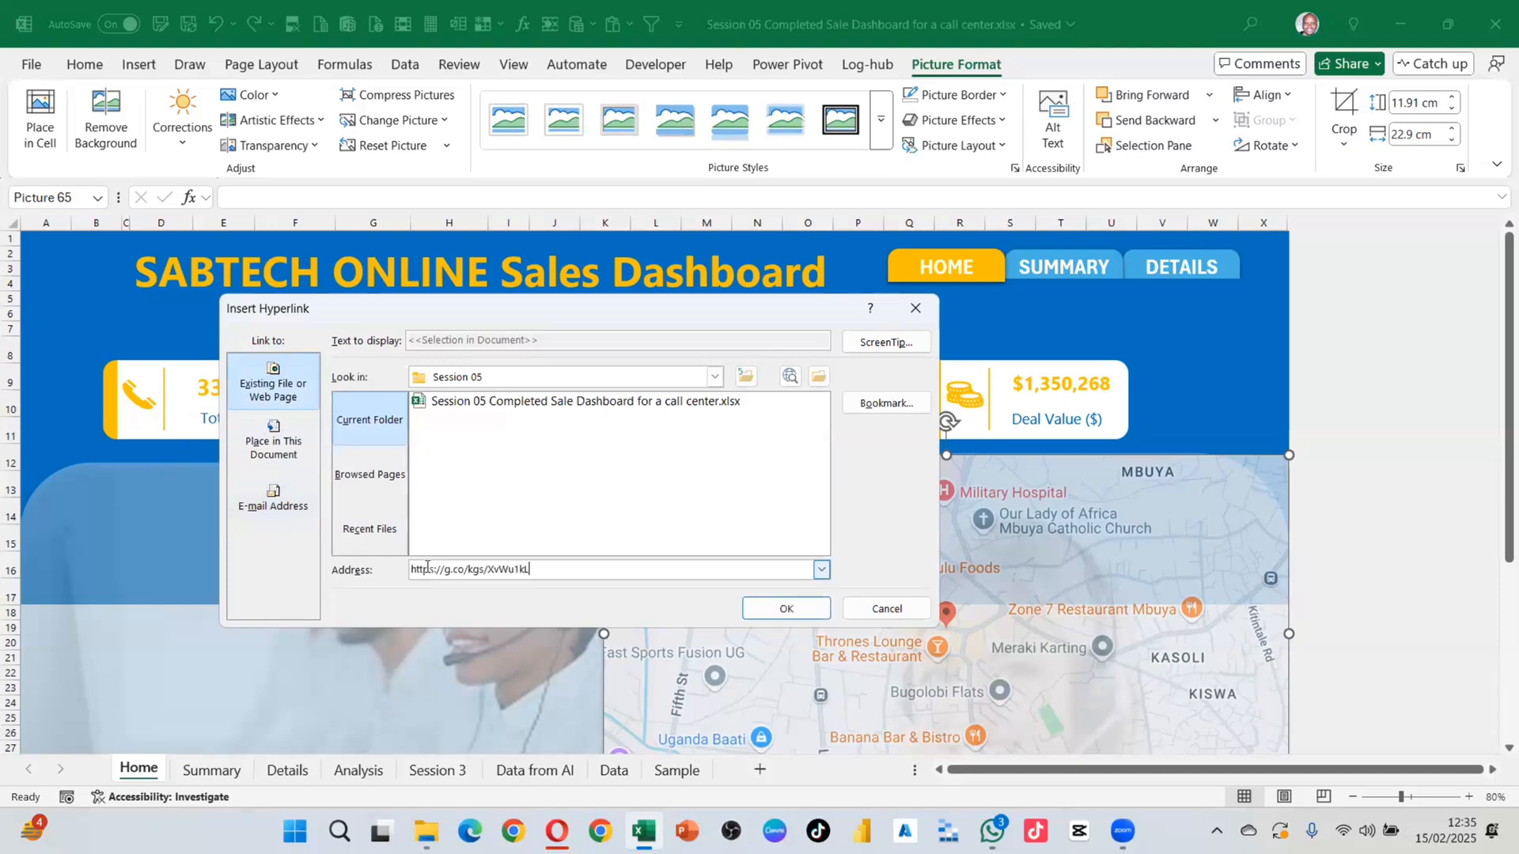
click(763, 609)
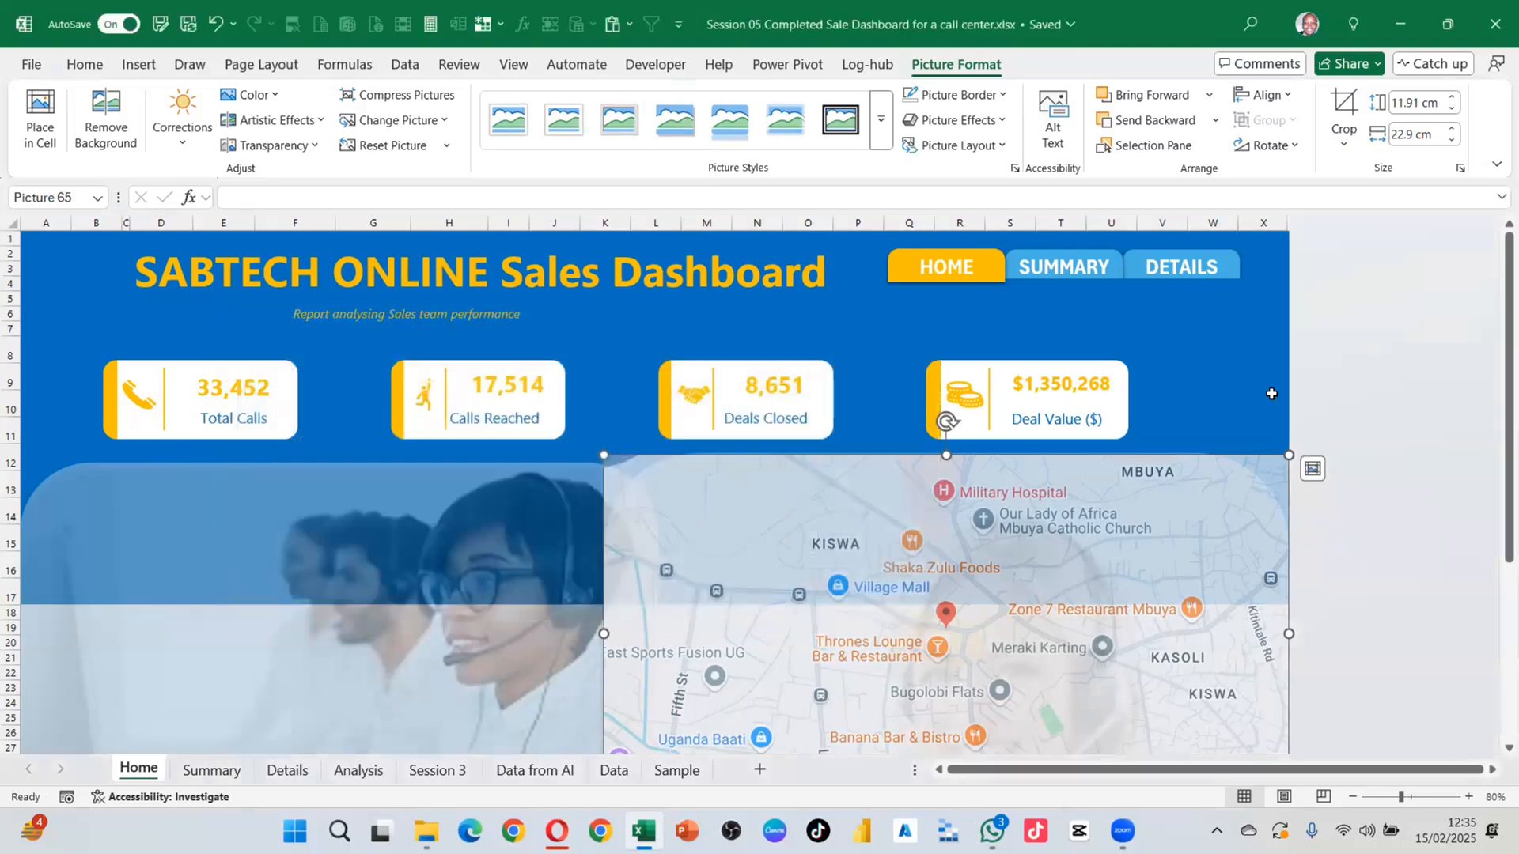
click(1248, 372)
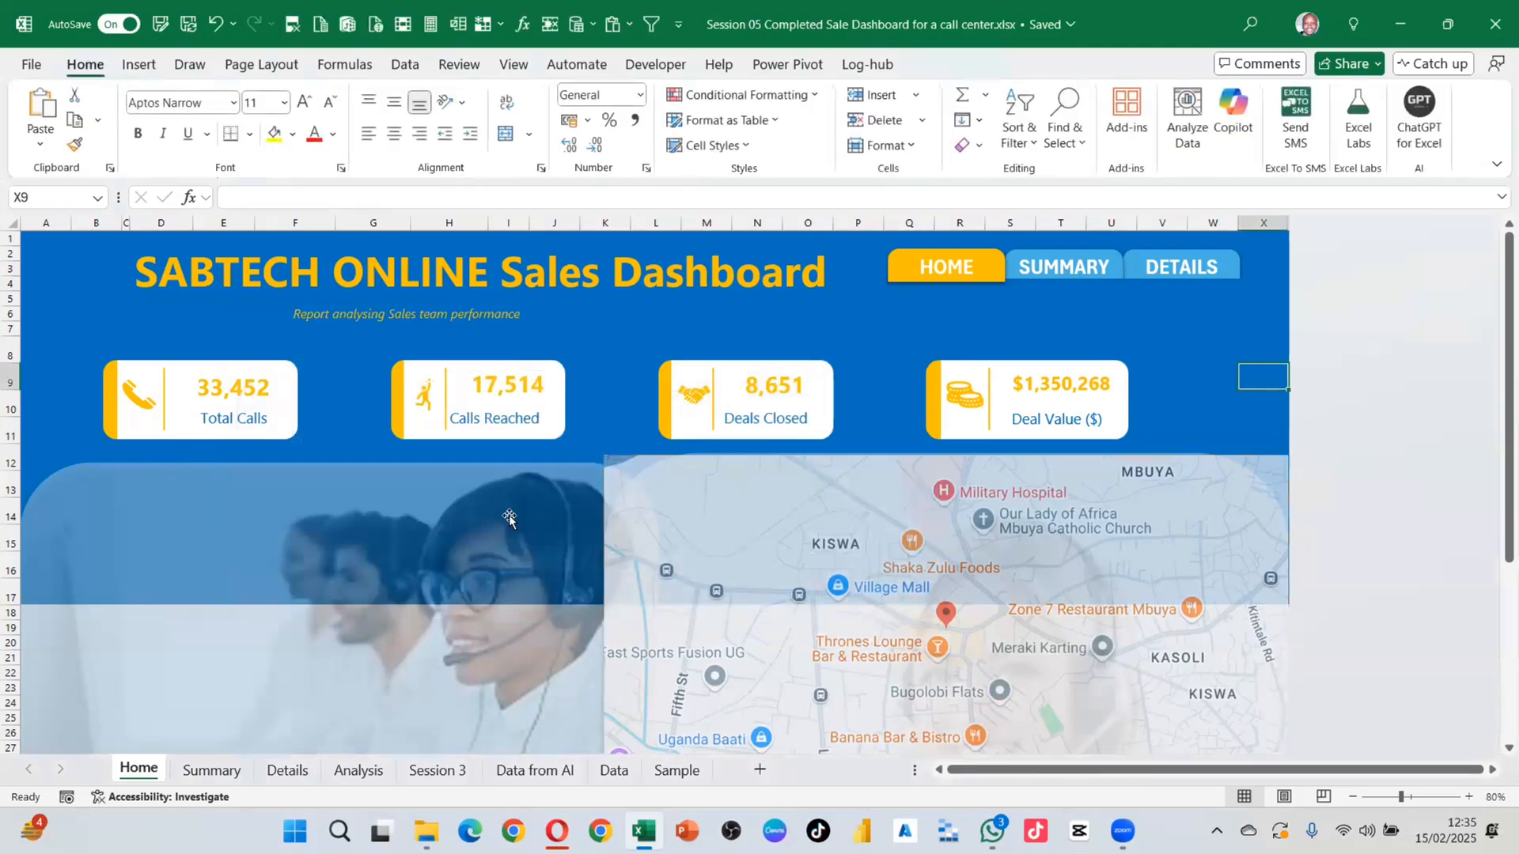
Step: Test the map picture's hyperlink, which opens Google's NSSF Office, Kampala result
click(556, 831)
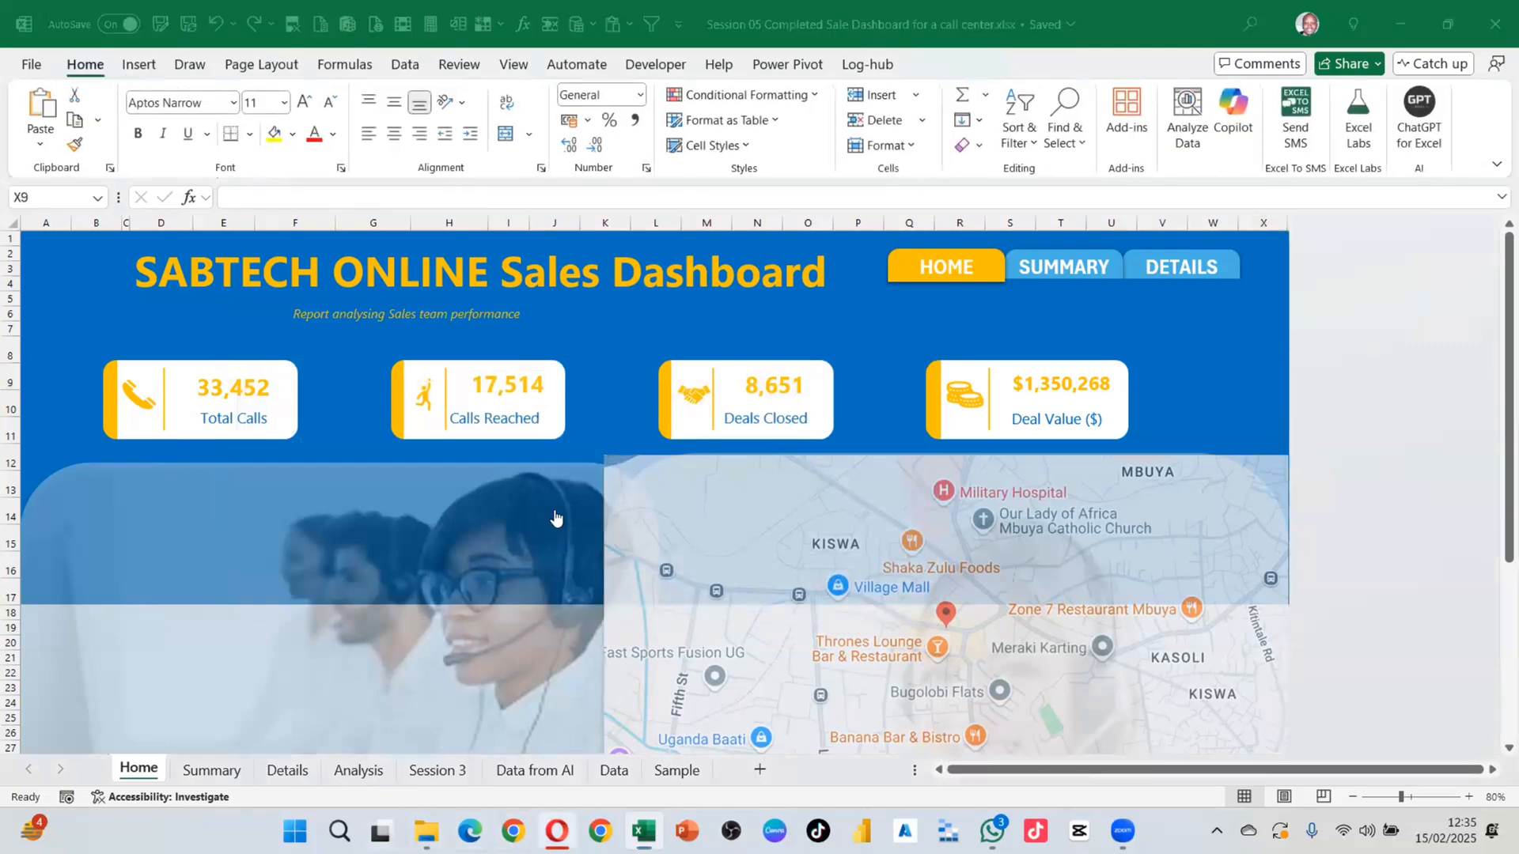
click(555, 518)
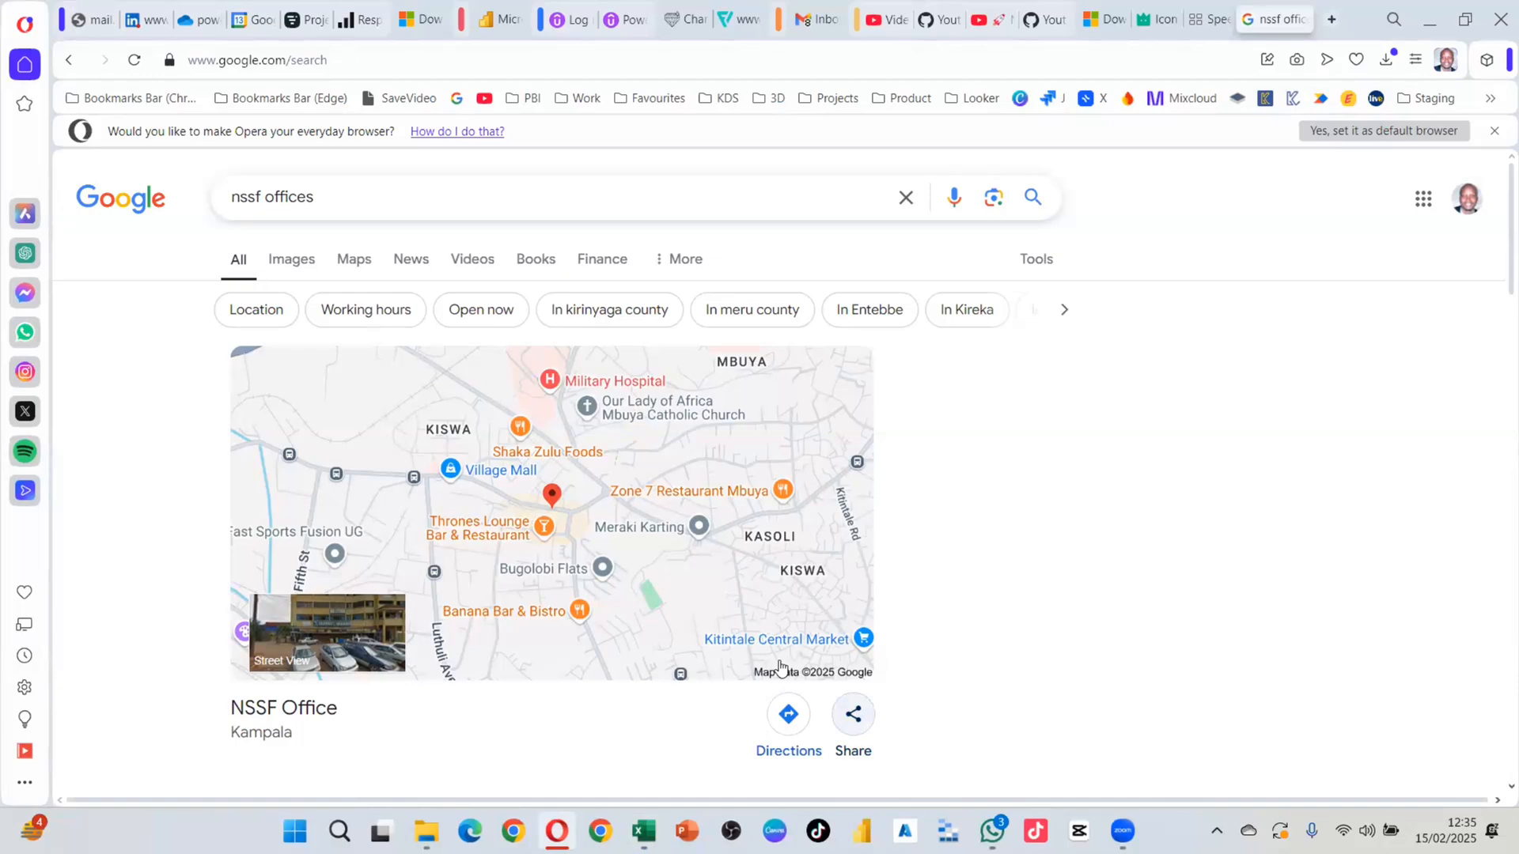
key(alt+Tab)
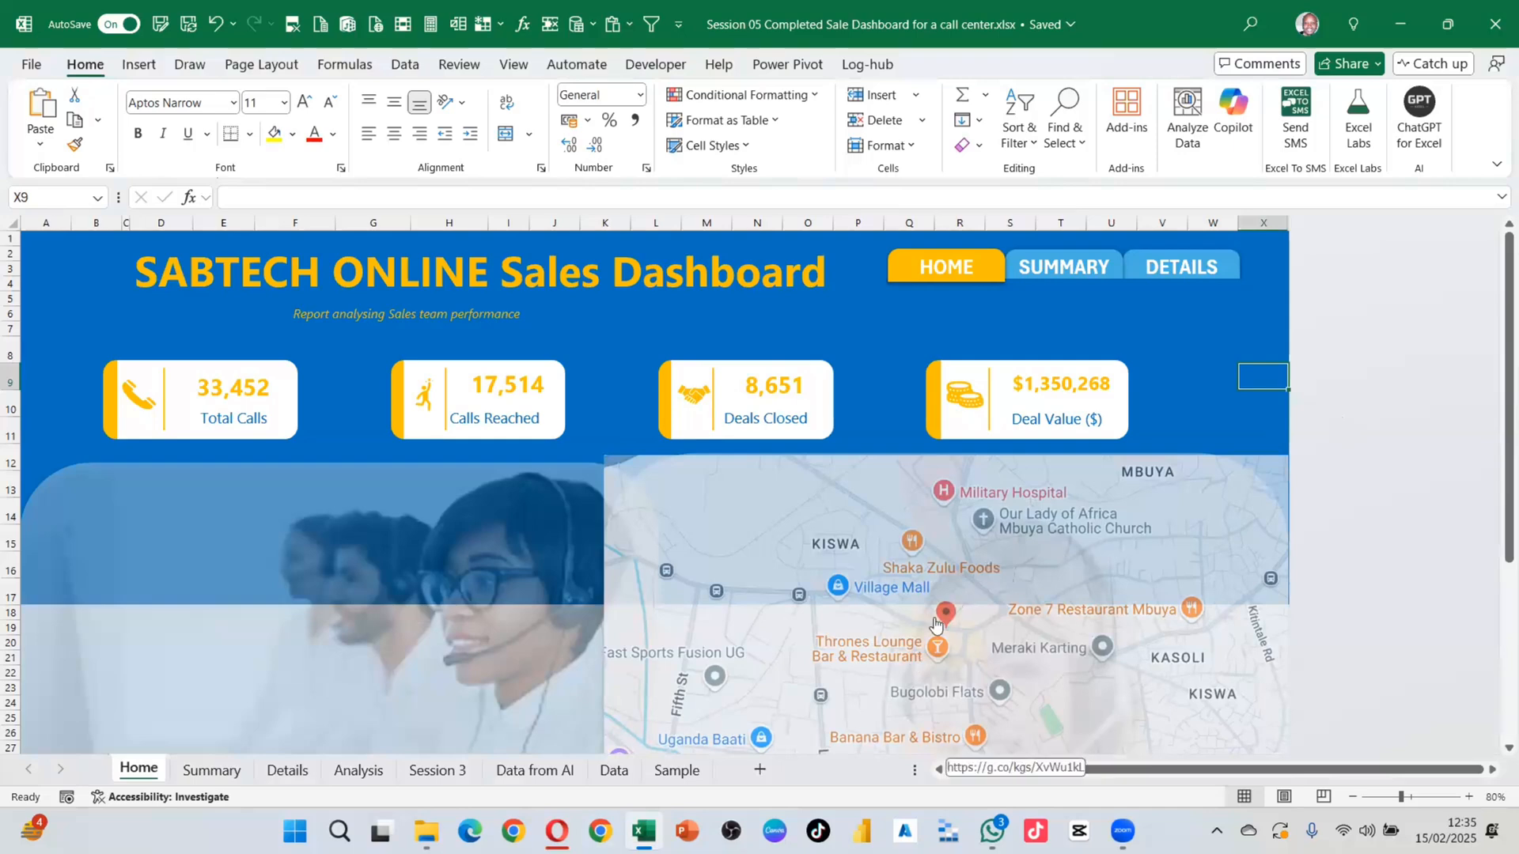
click(1009, 583)
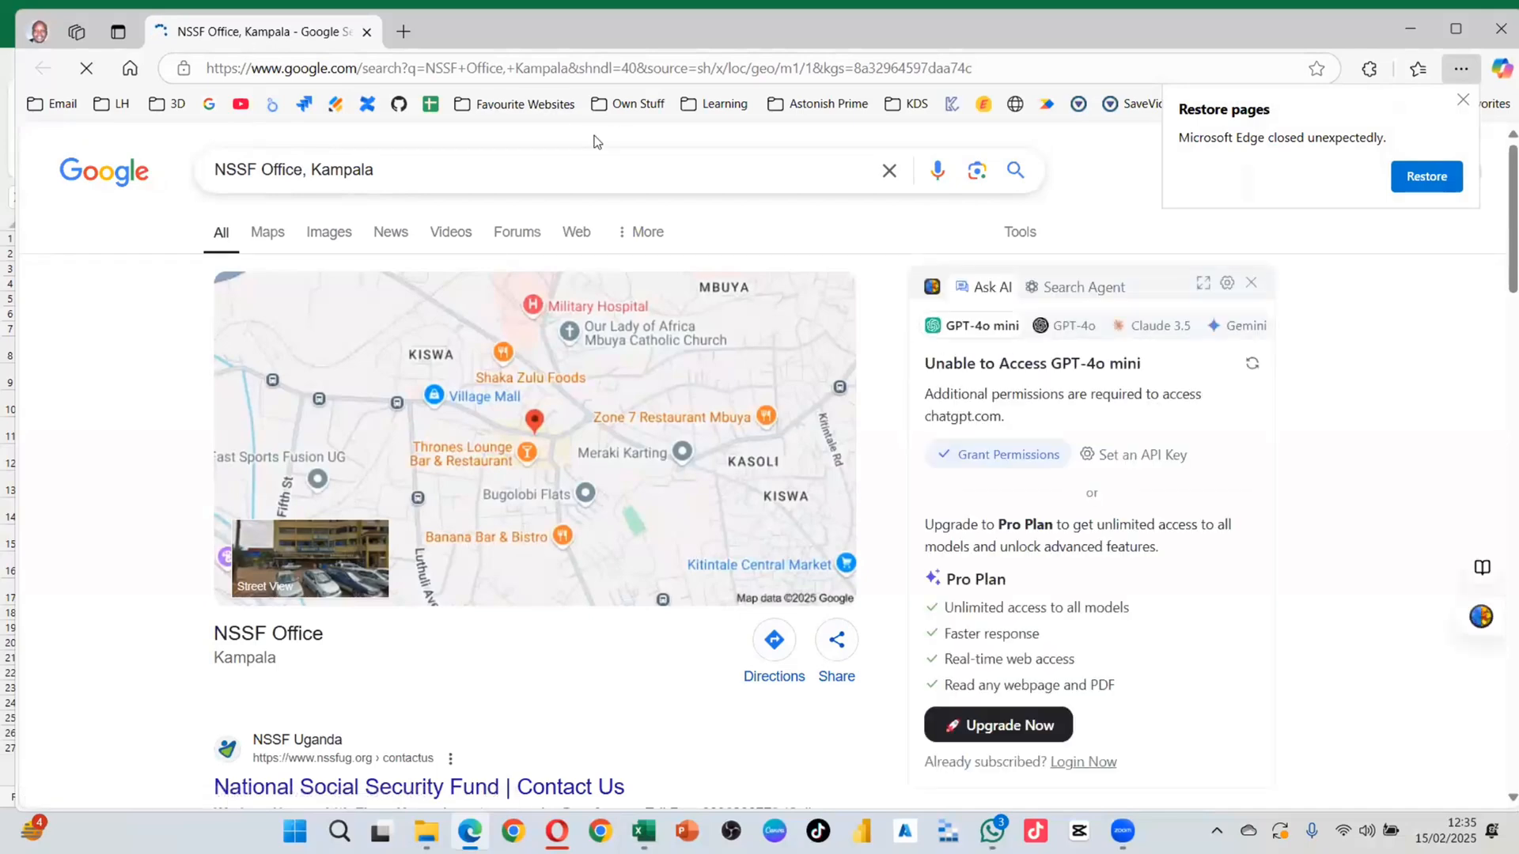
Step: Show Google Maps directions to NSSF Office, Kampala (19 min, 7.7 km), then close the browser
click(775, 653)
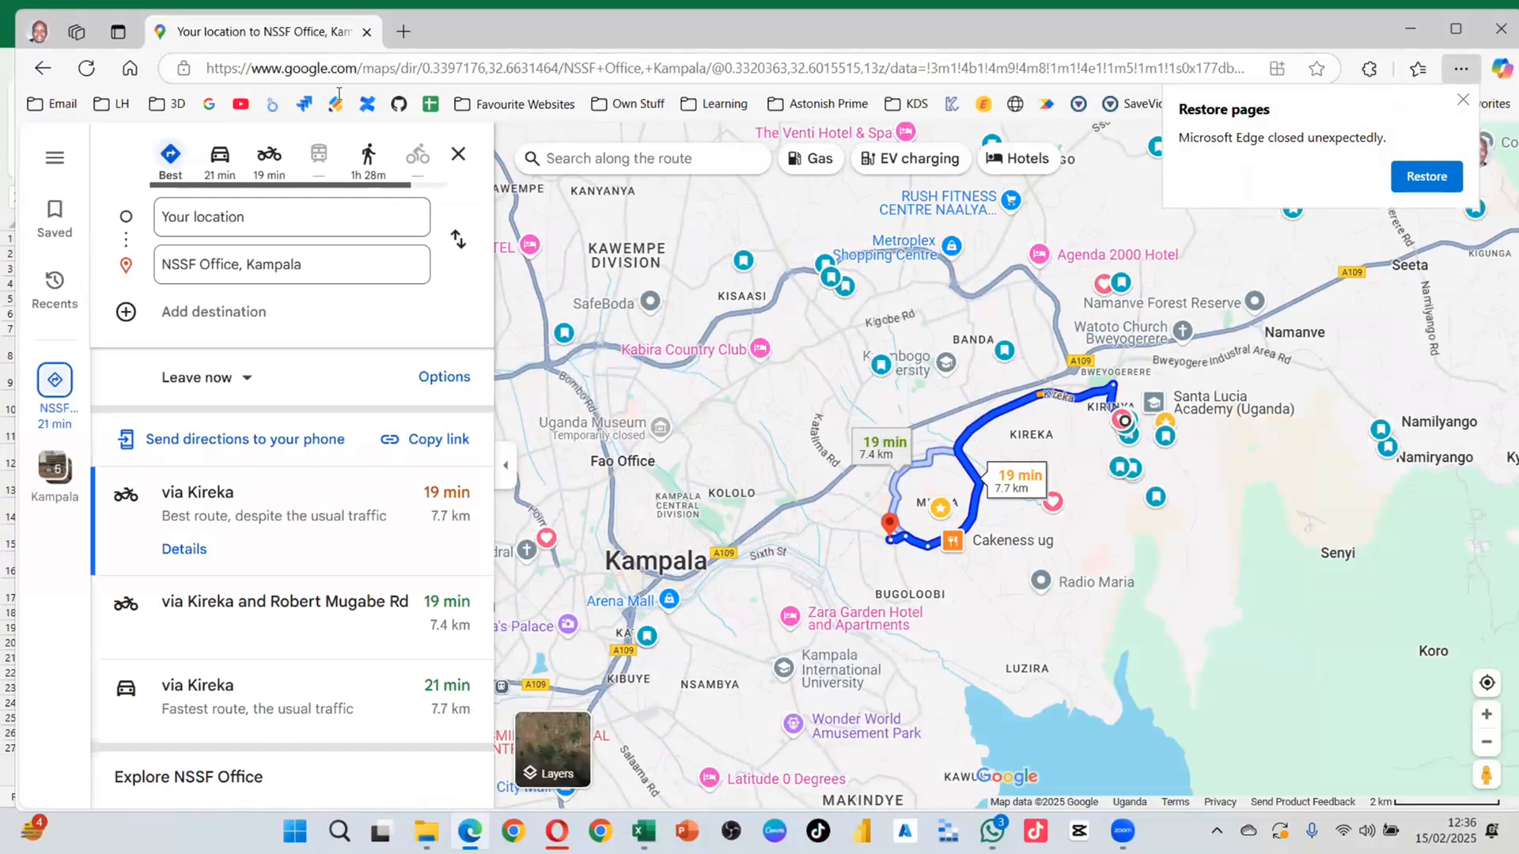
click(1501, 28)
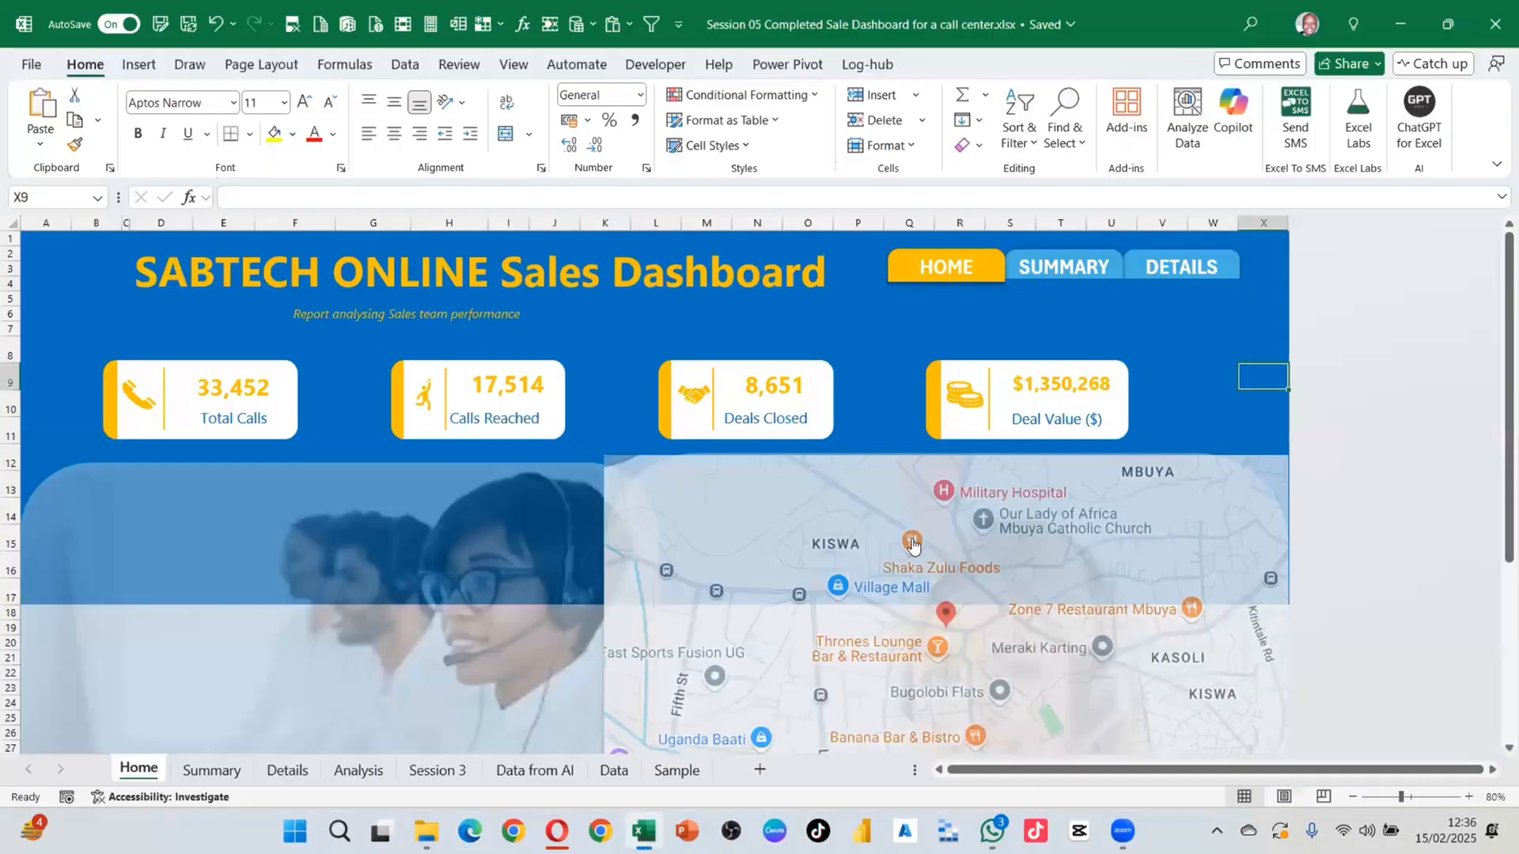
scroll(892, 577, down, 1)
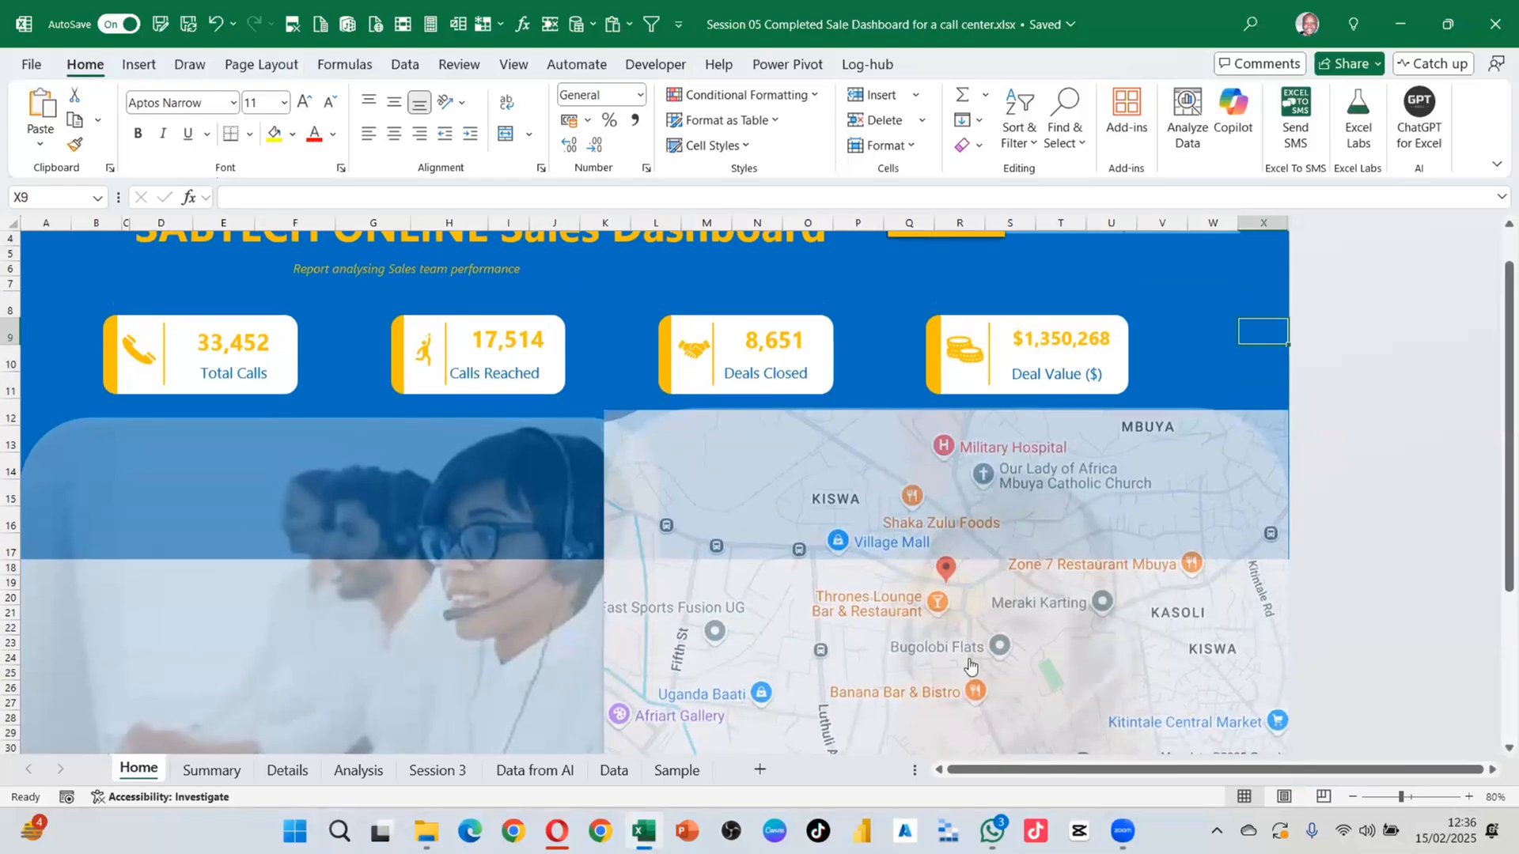
click(1015, 546)
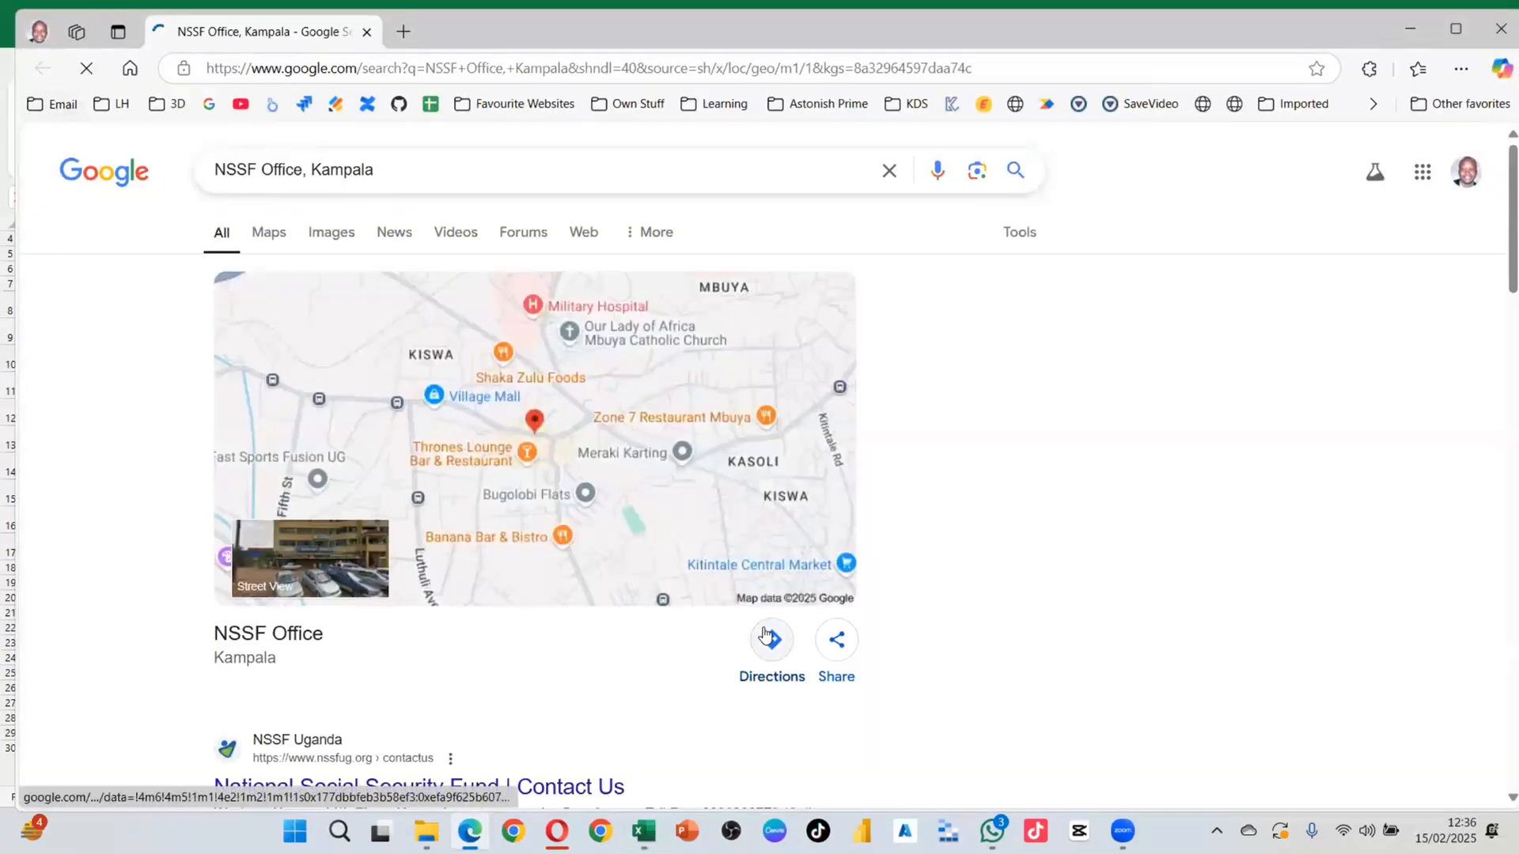
click(765, 642)
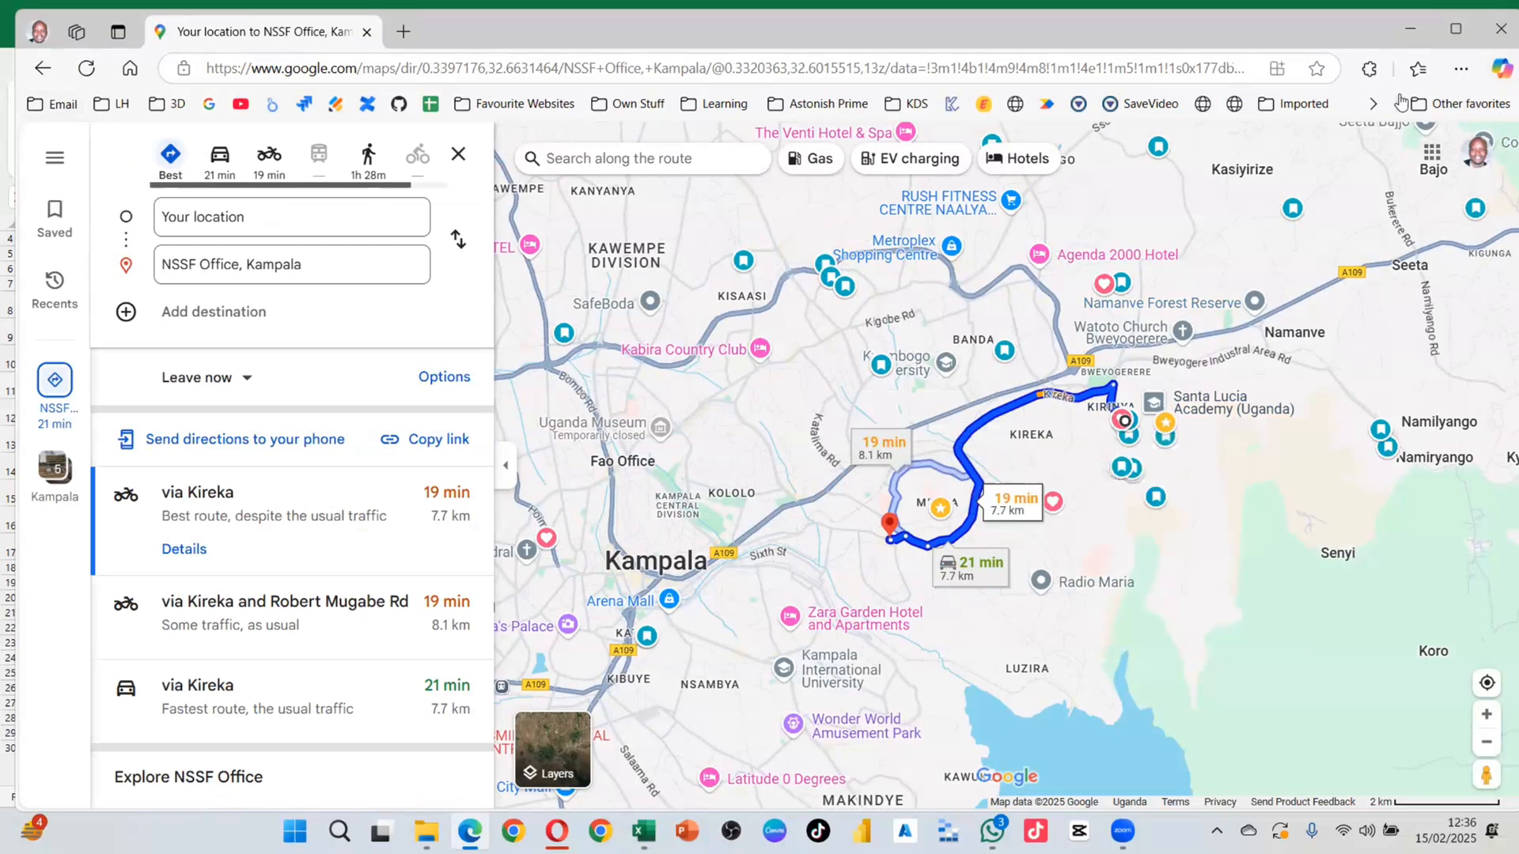
click(1491, 45)
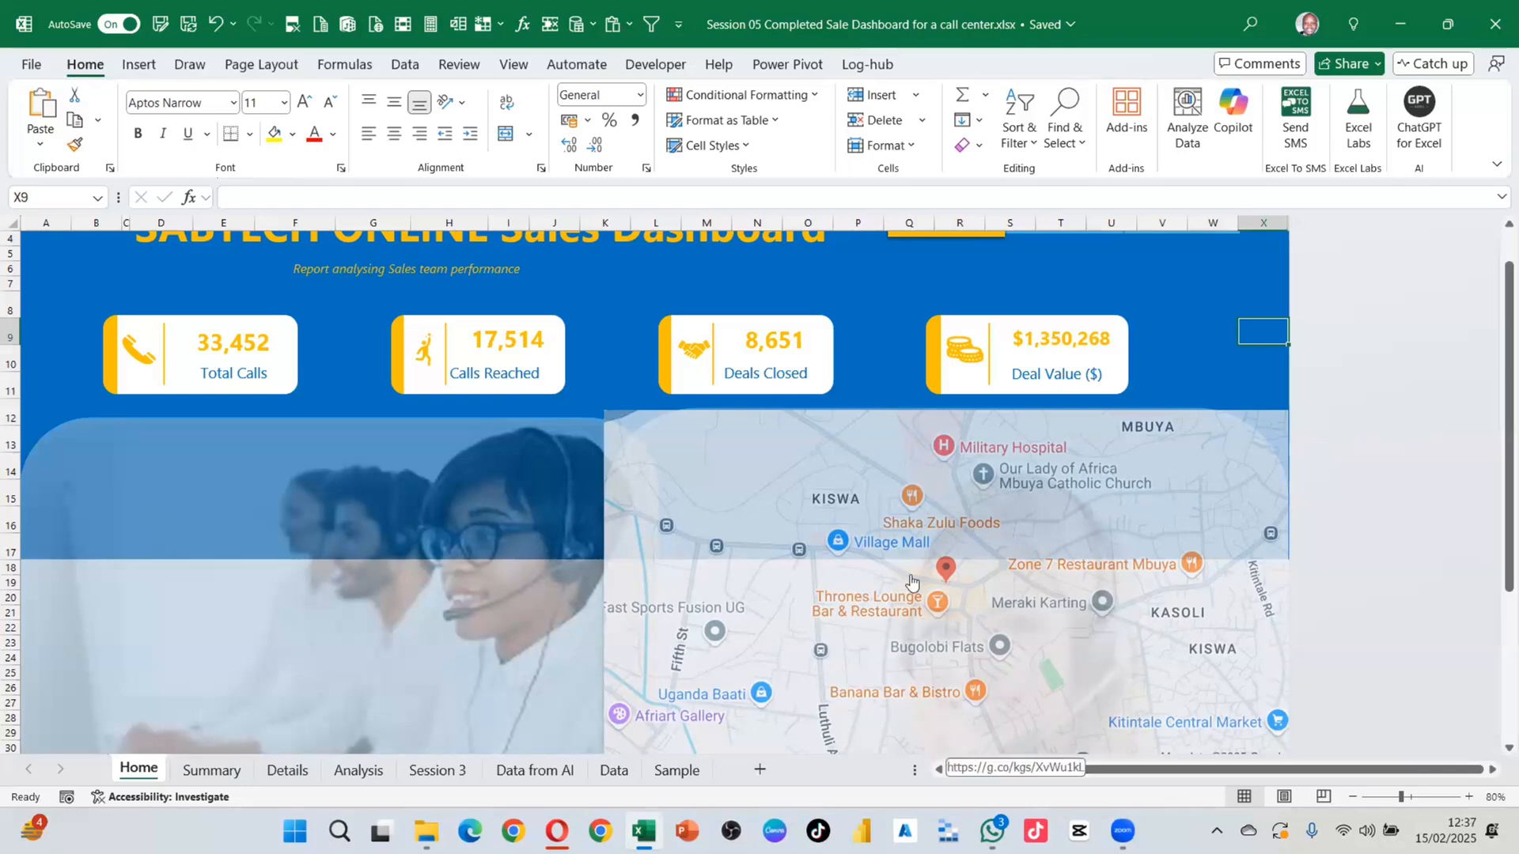
Step: Draw a rectangle over the call-centre hero picture
click(265, 498)
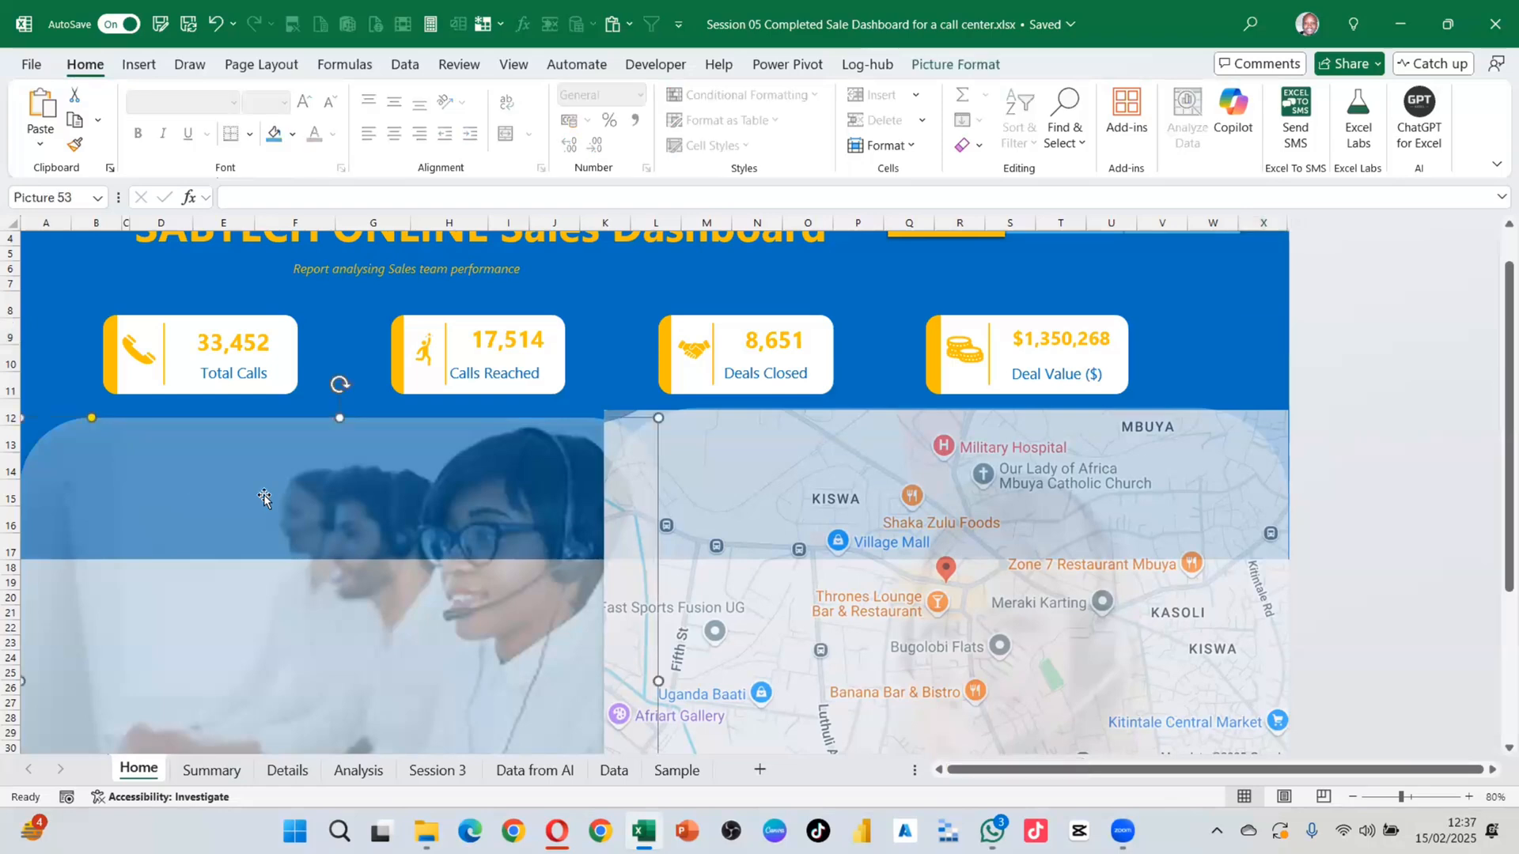
click(138, 64)
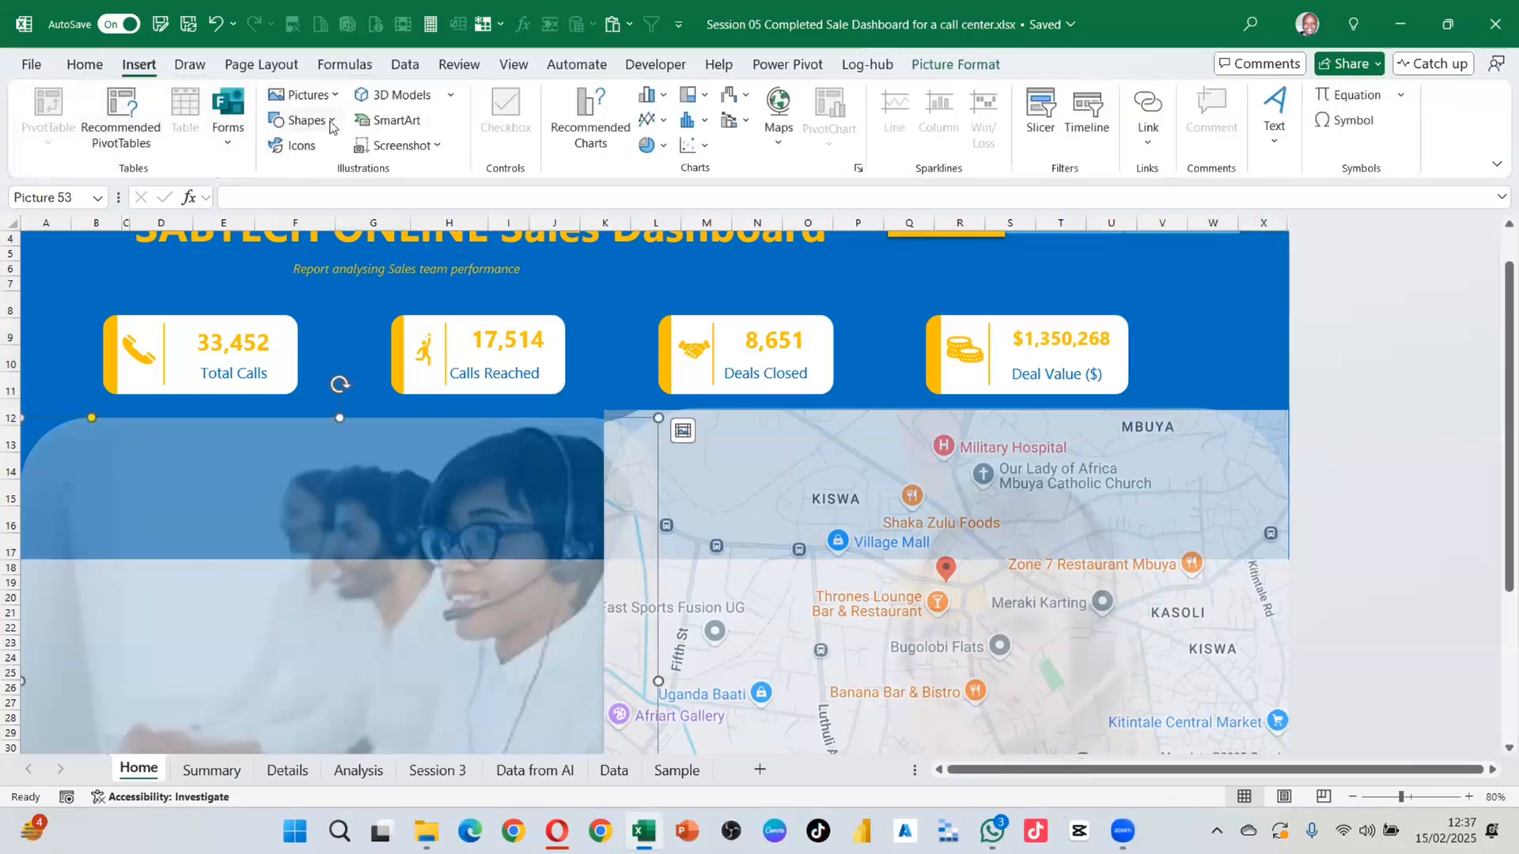
click(302, 120)
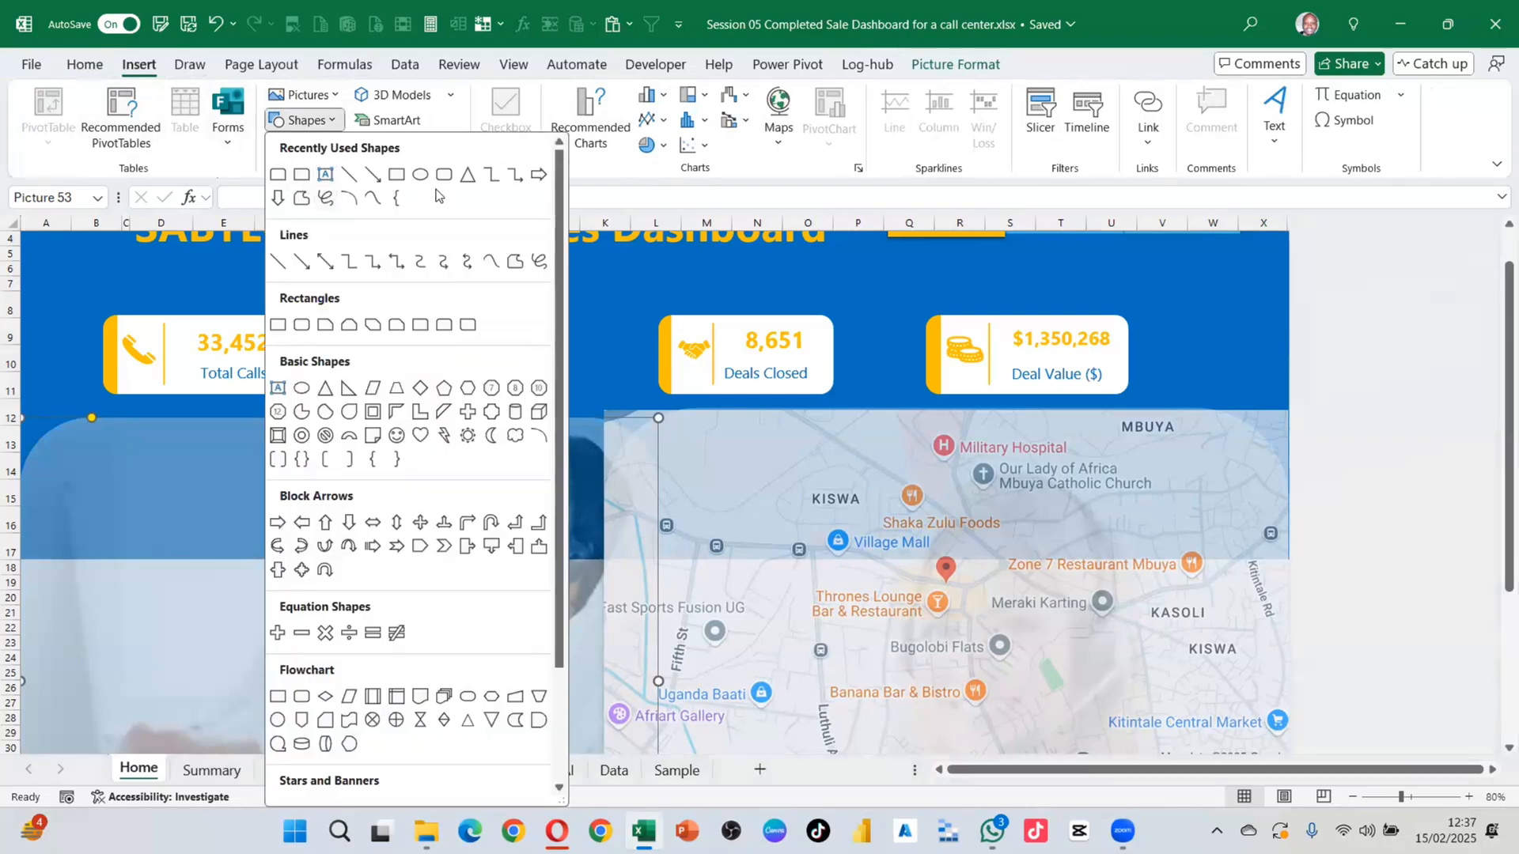
click(396, 175)
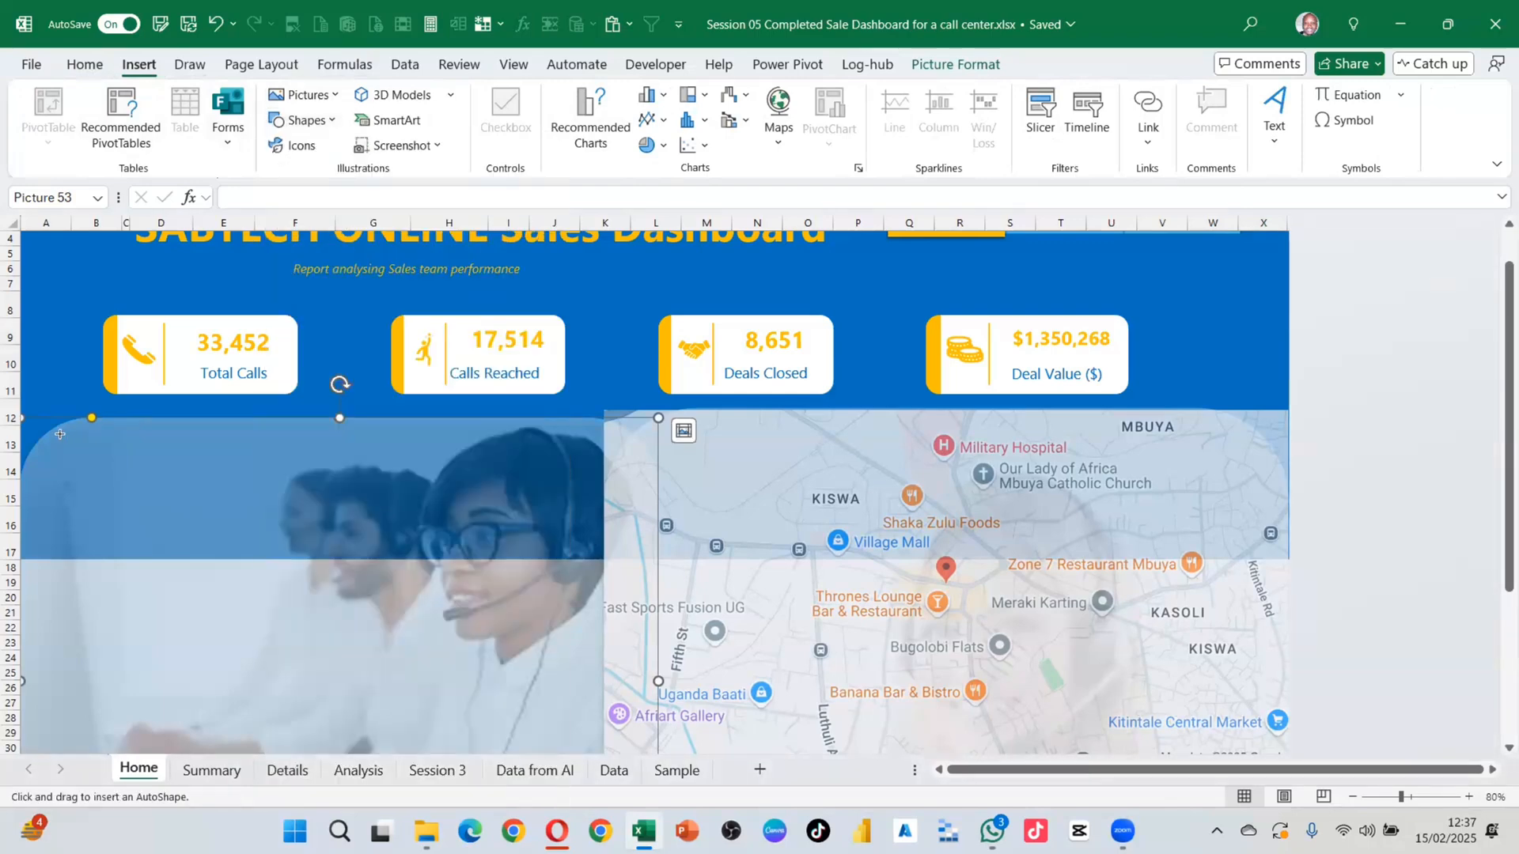
mouse_move(52, 433)
mouse_down()
mouse_move(245, 513)
mouse_move(590, 585)
mouse_move(586, 559)
mouse_up()
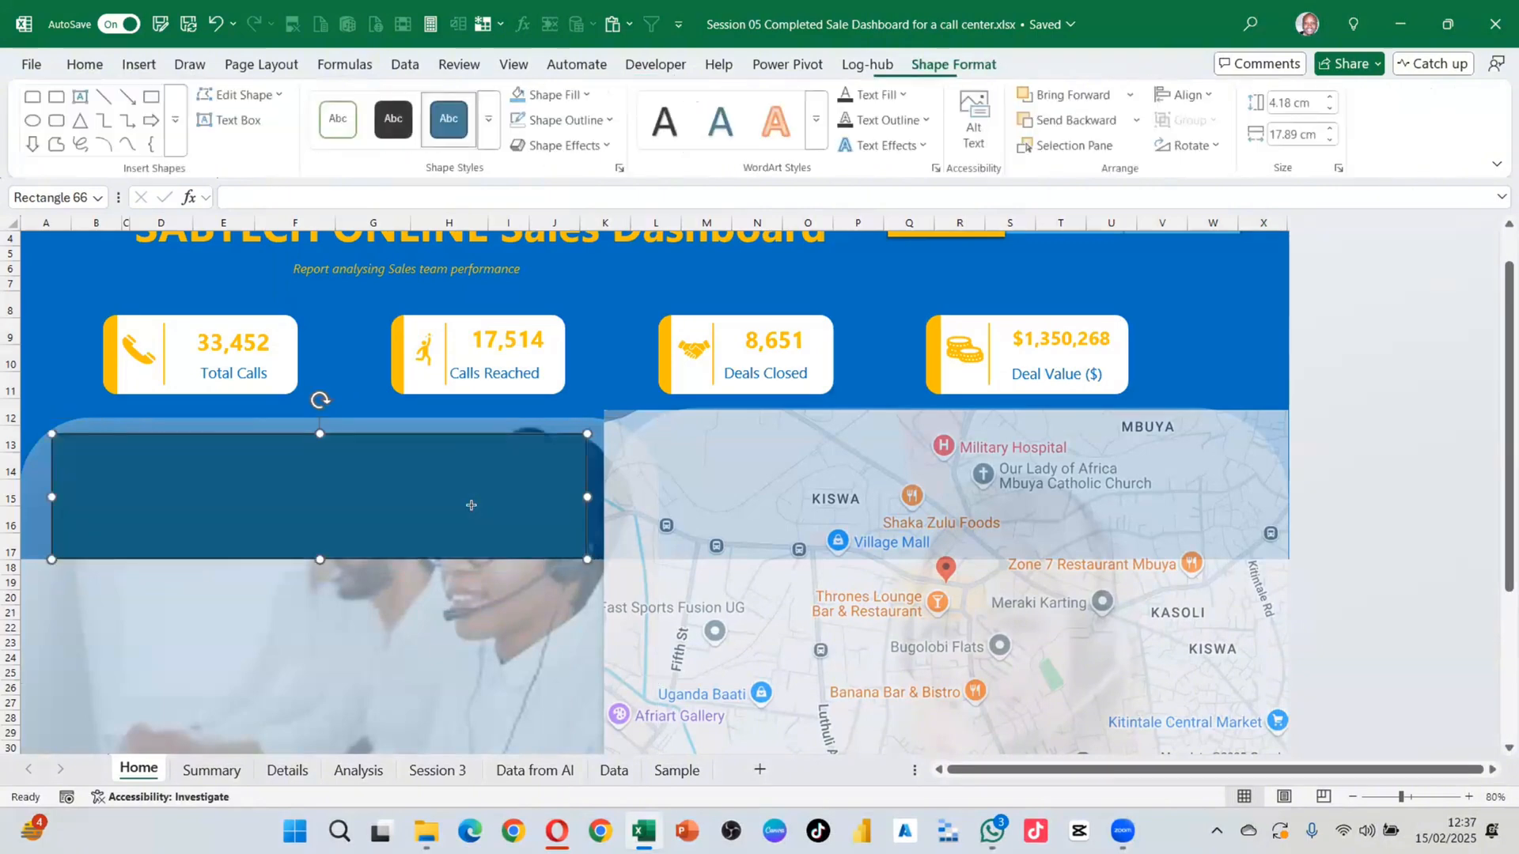
drag(471, 505, 476, 495)
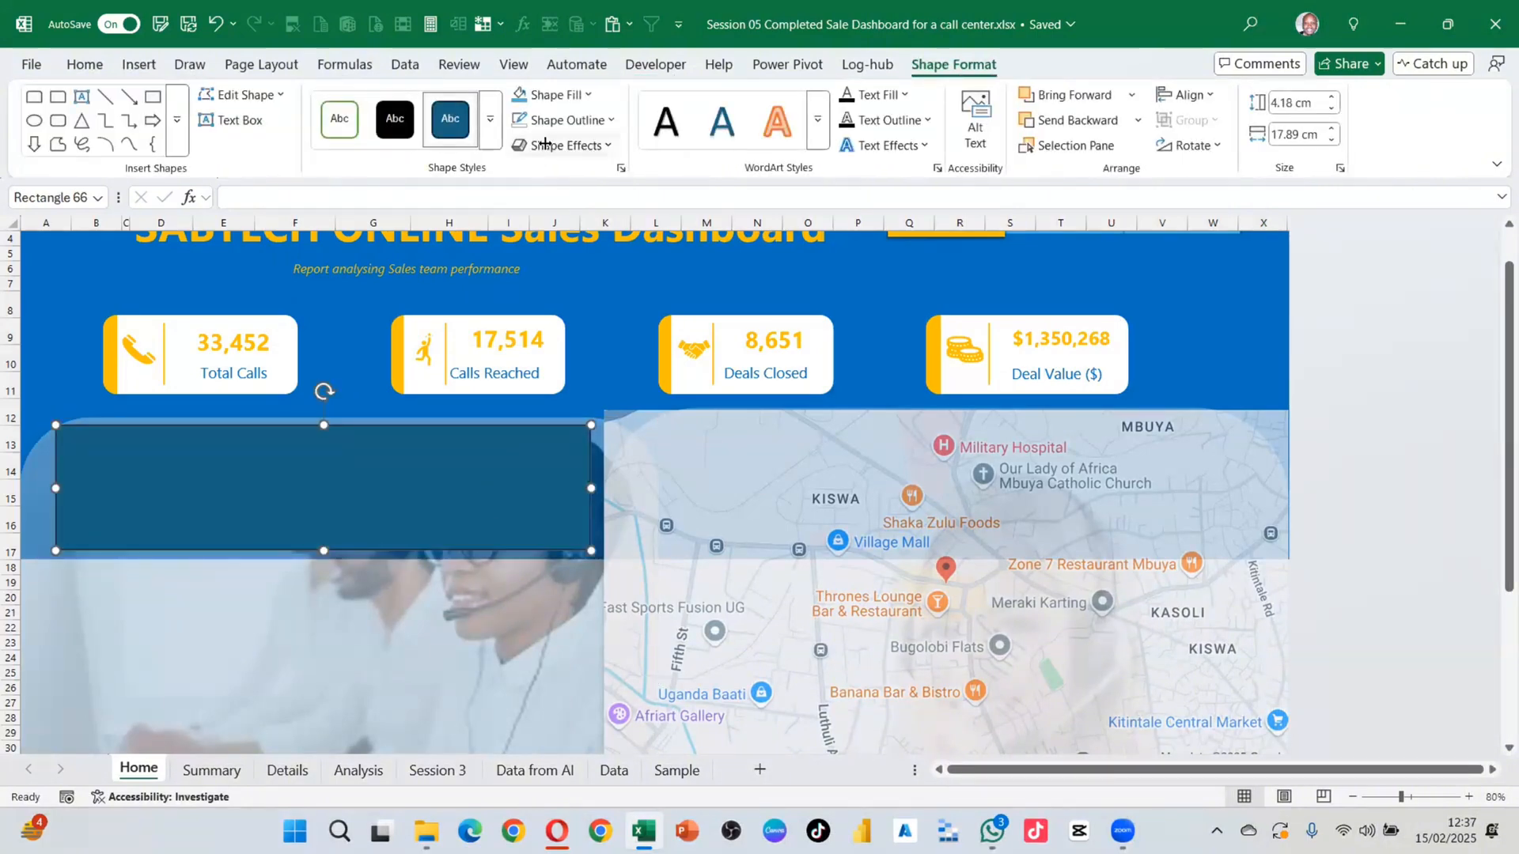
Step: Make the rectangle white with no outline, shrink it slightly, and draw a text box inside
click(611, 122)
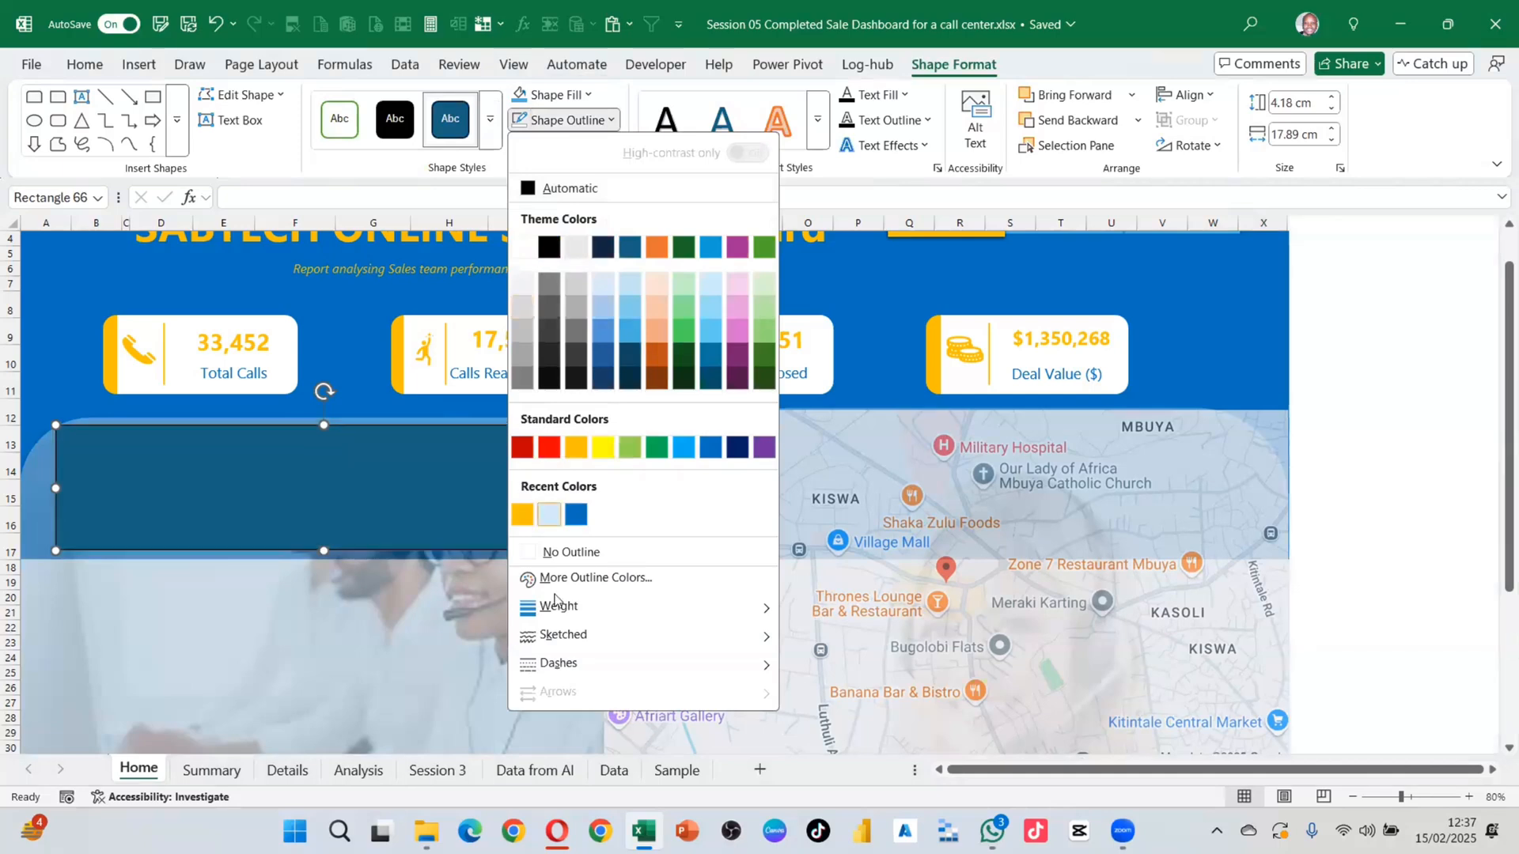
click(559, 553)
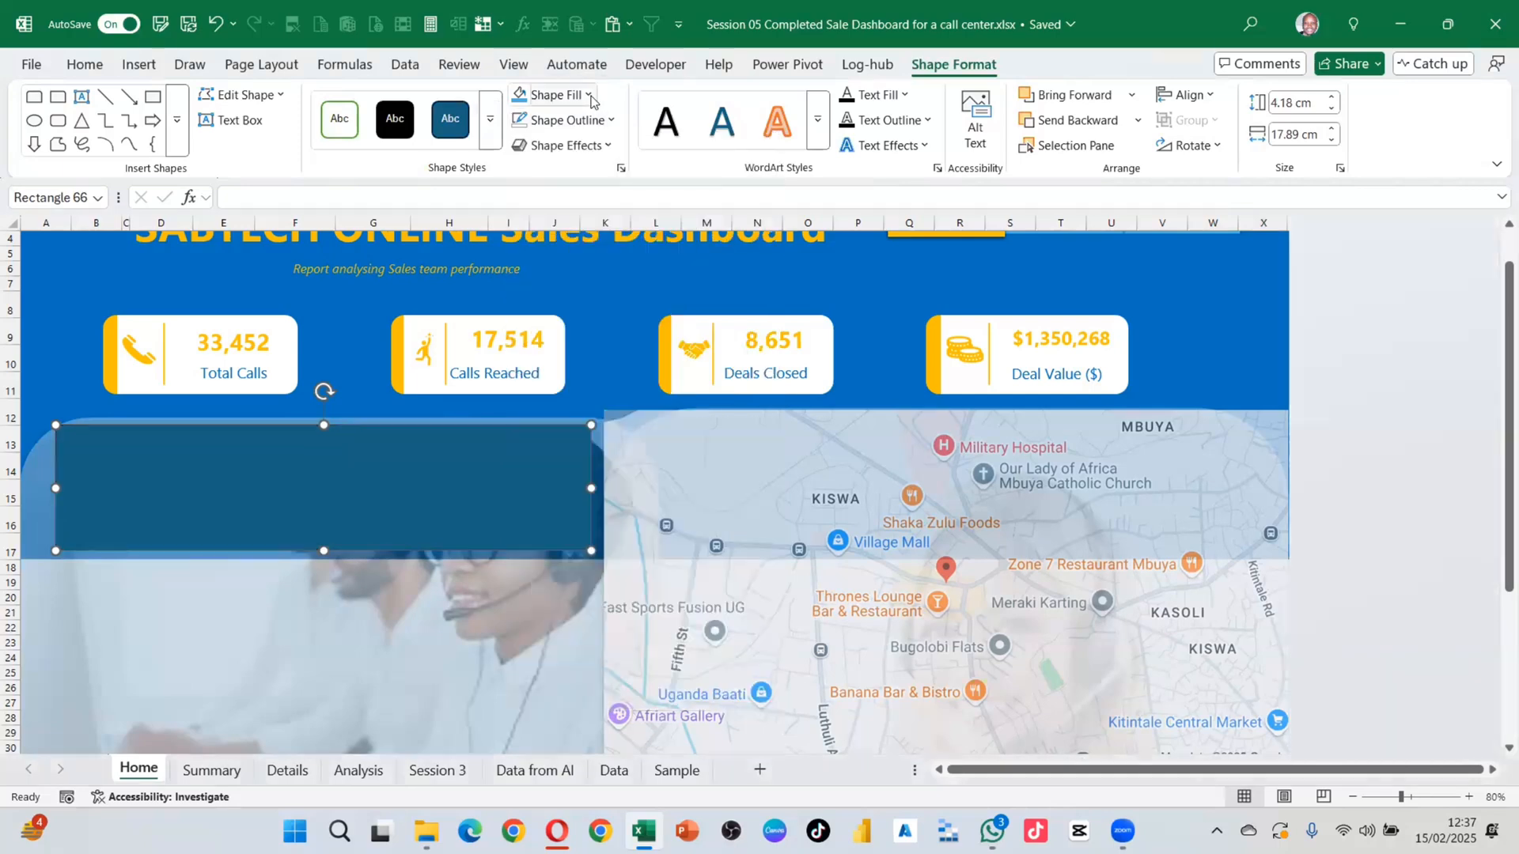
click(590, 96)
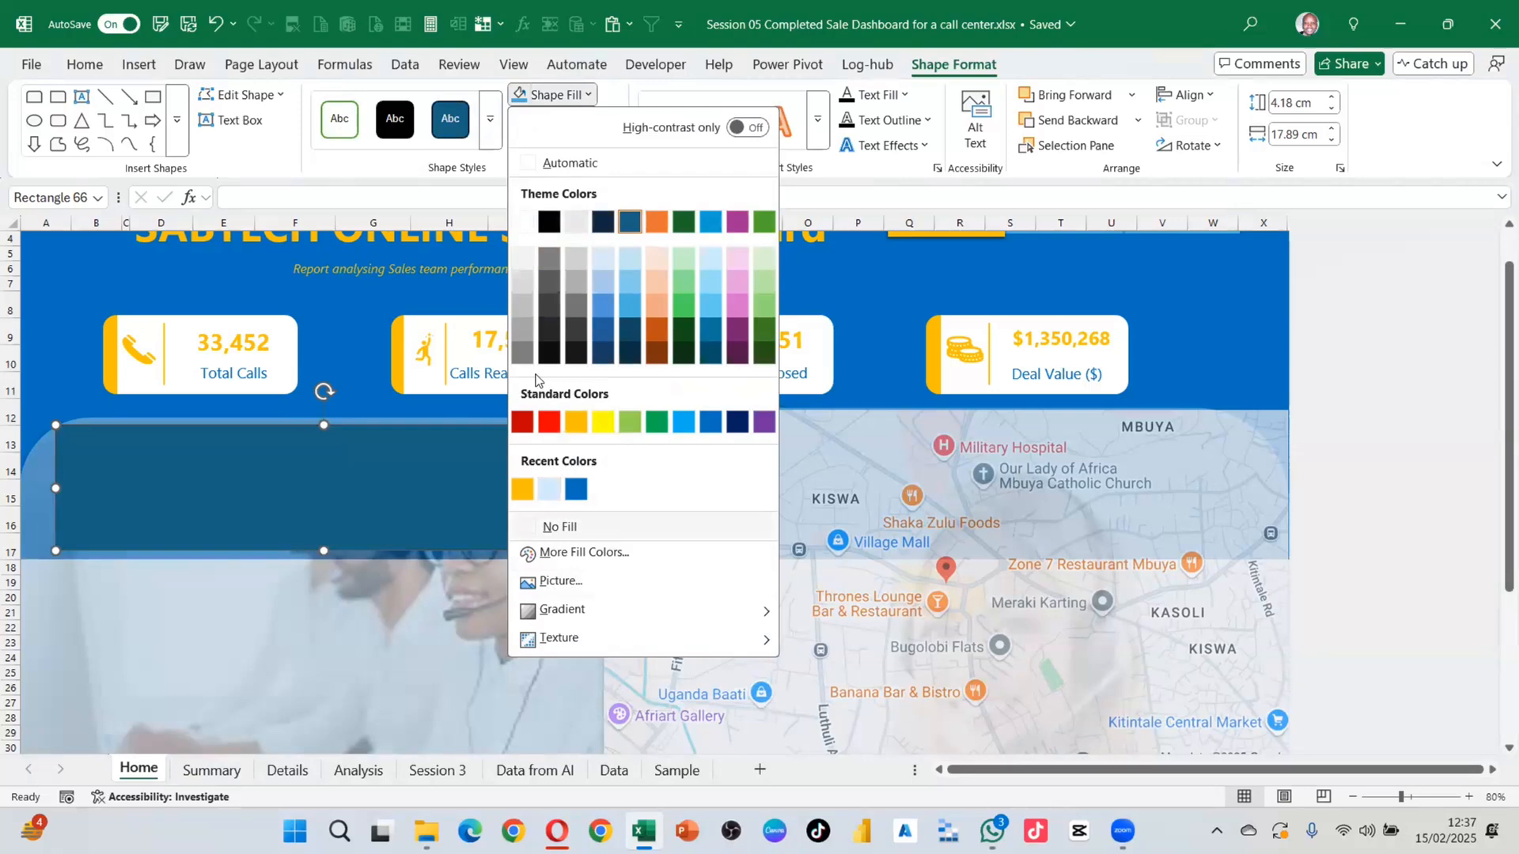
click(523, 222)
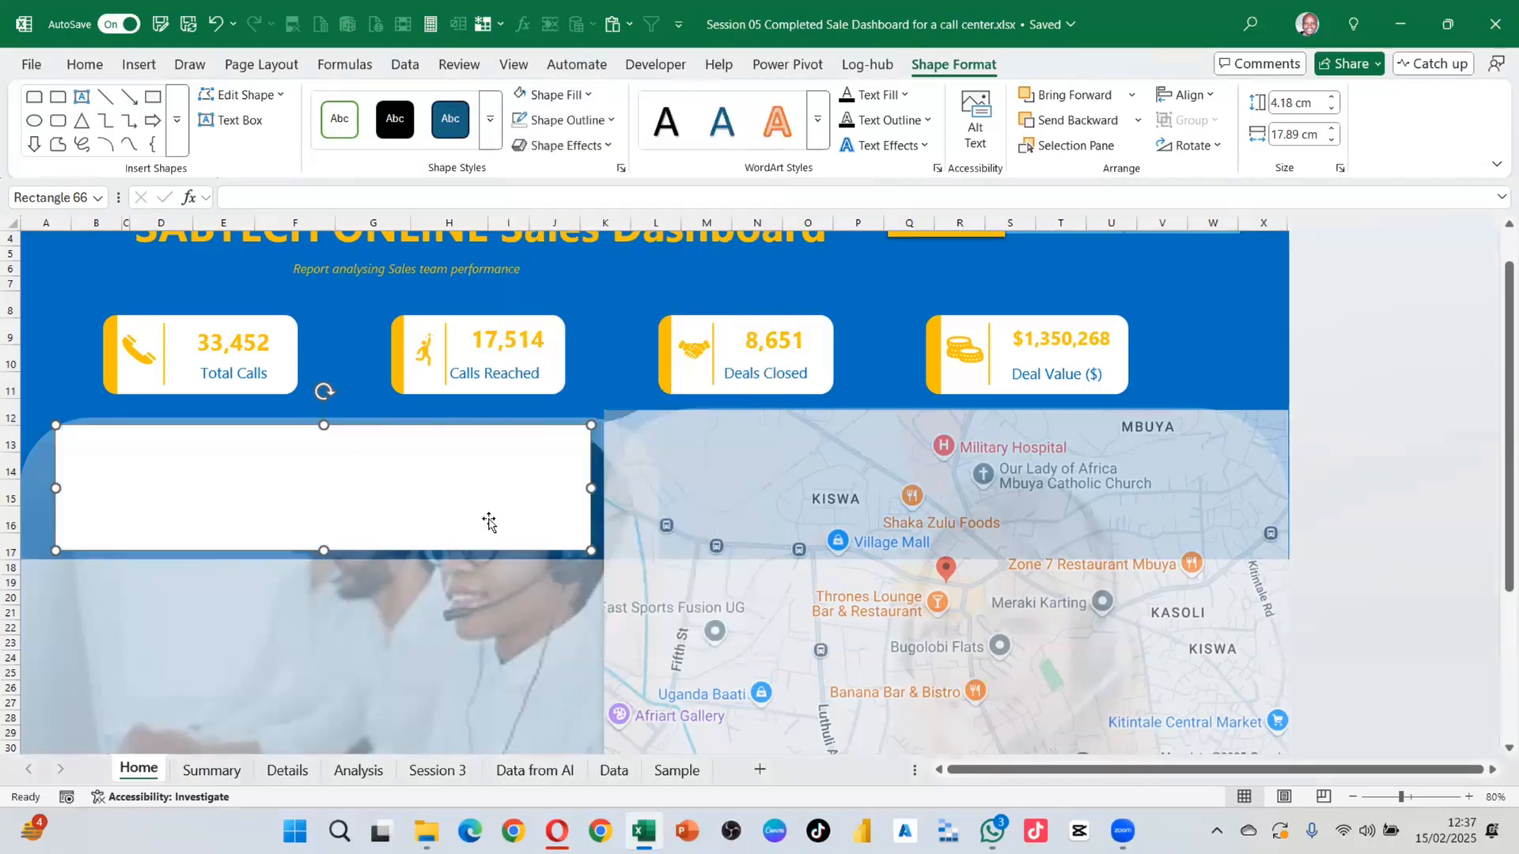
drag(489, 522, 475, 537)
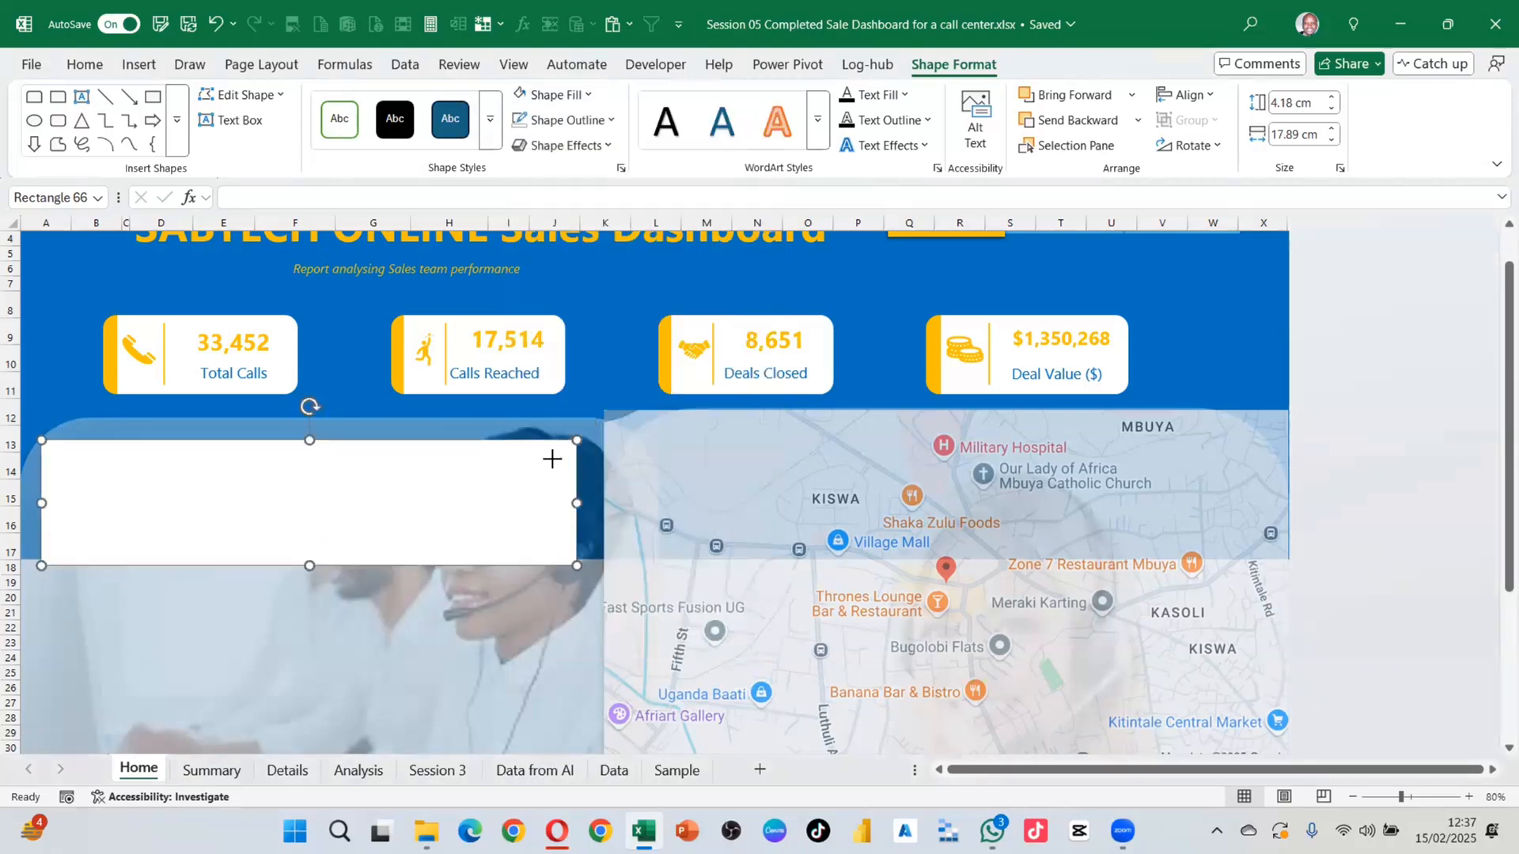
drag(577, 440, 552, 458)
drag(465, 487, 479, 459)
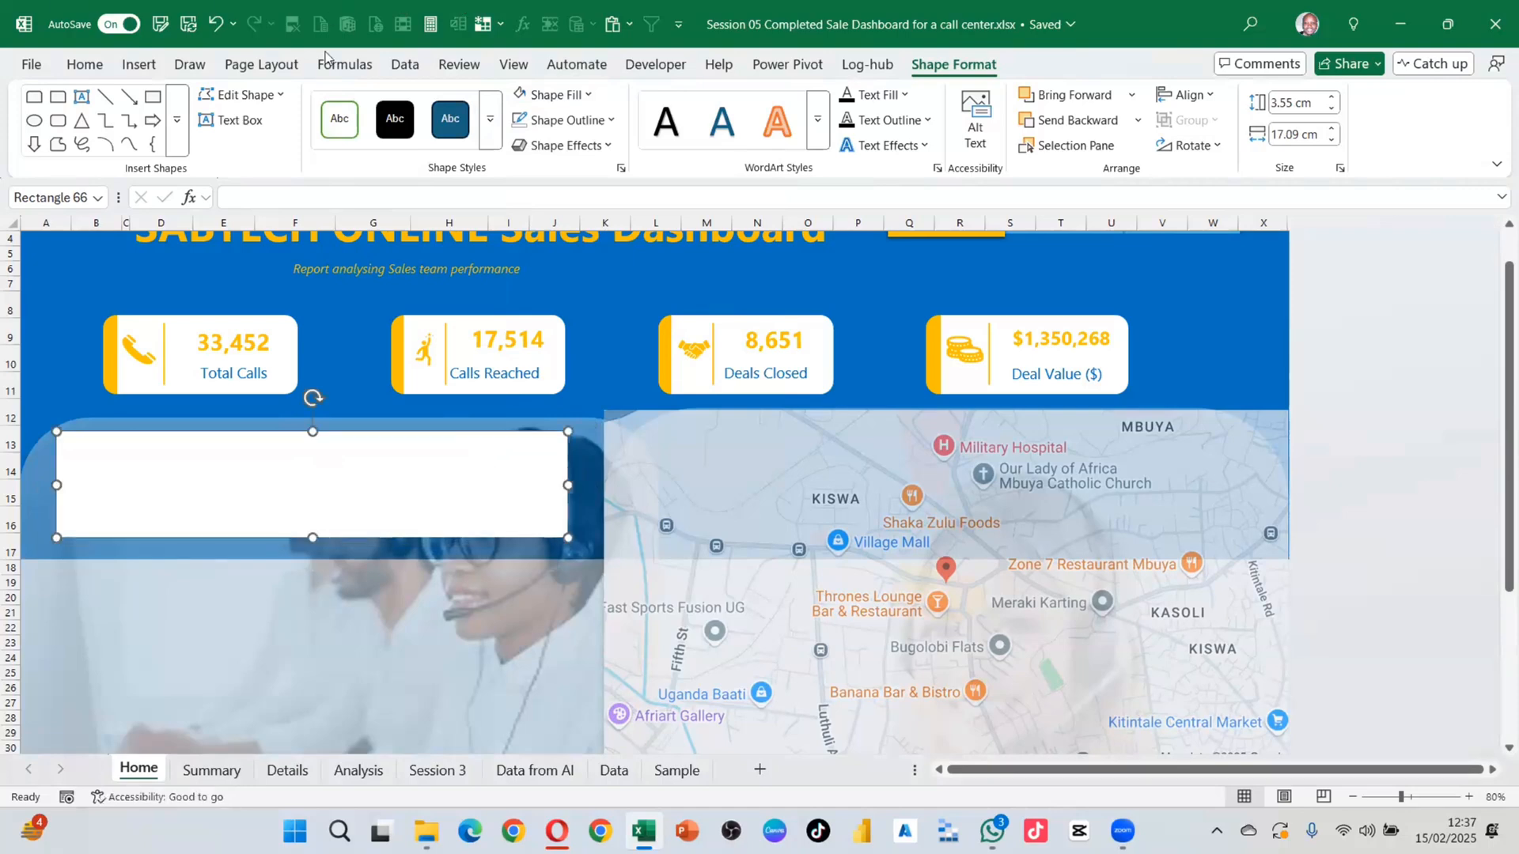
click(252, 121)
drag(89, 440, 235, 474)
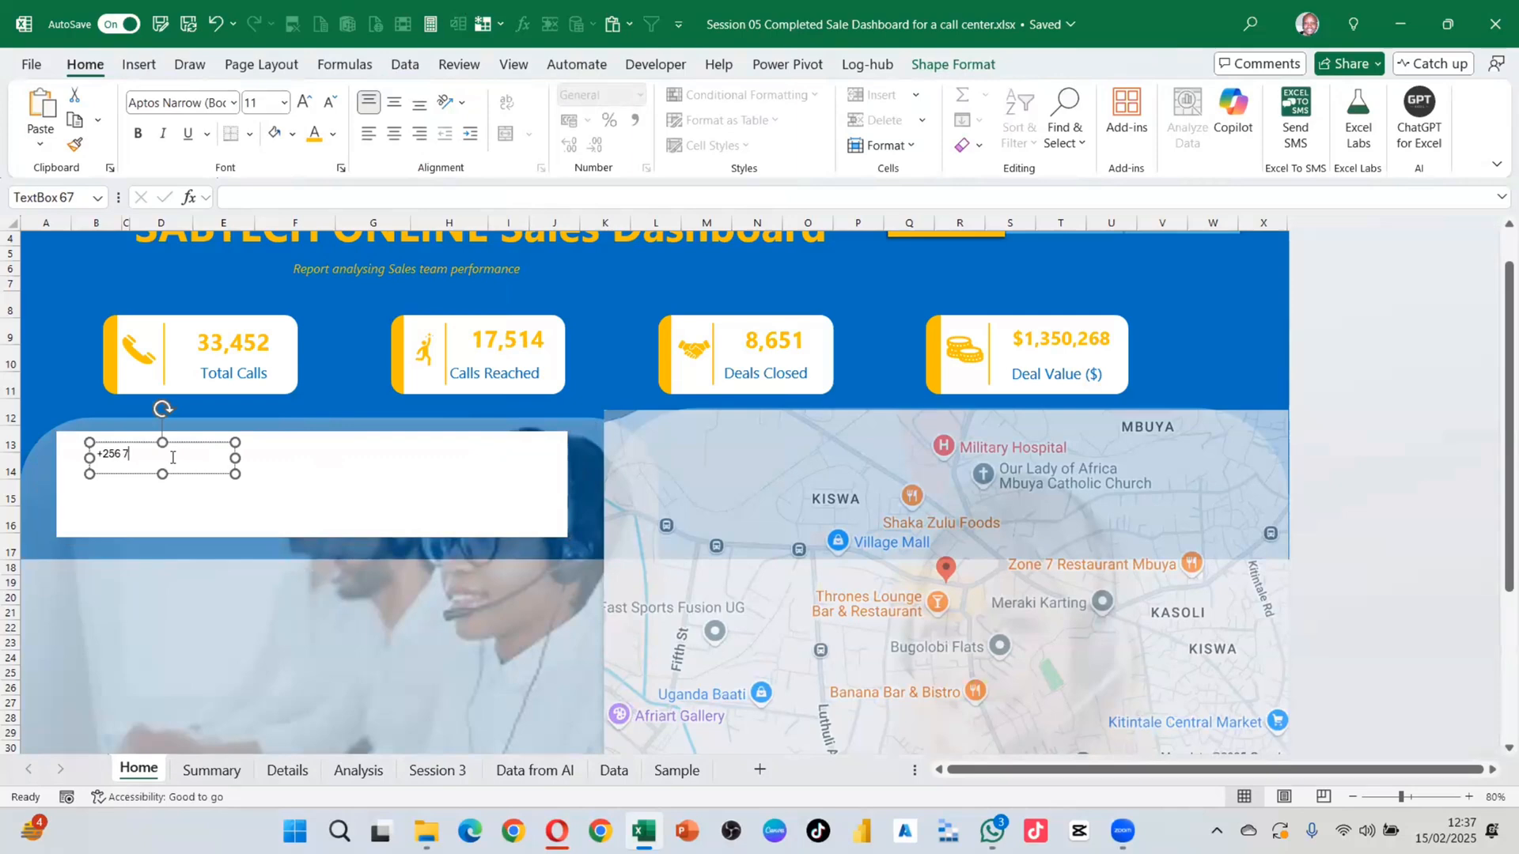
Step: Type the contact phone number into the text box, correcting a mistyped digit
text(292)
key(BackSpace)
key(BackSpace)
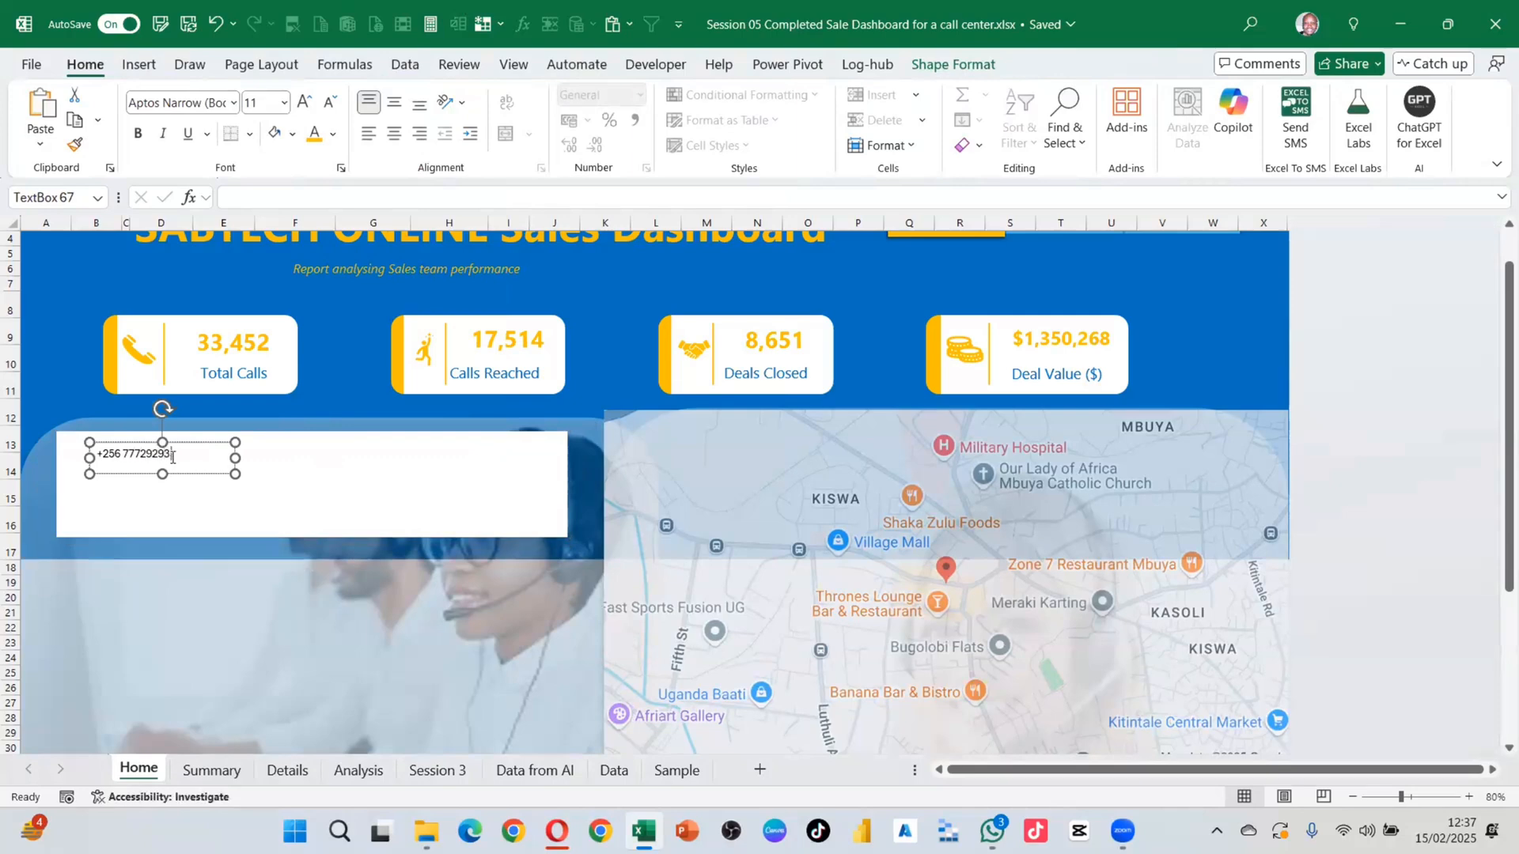
text(1)
click(227, 502)
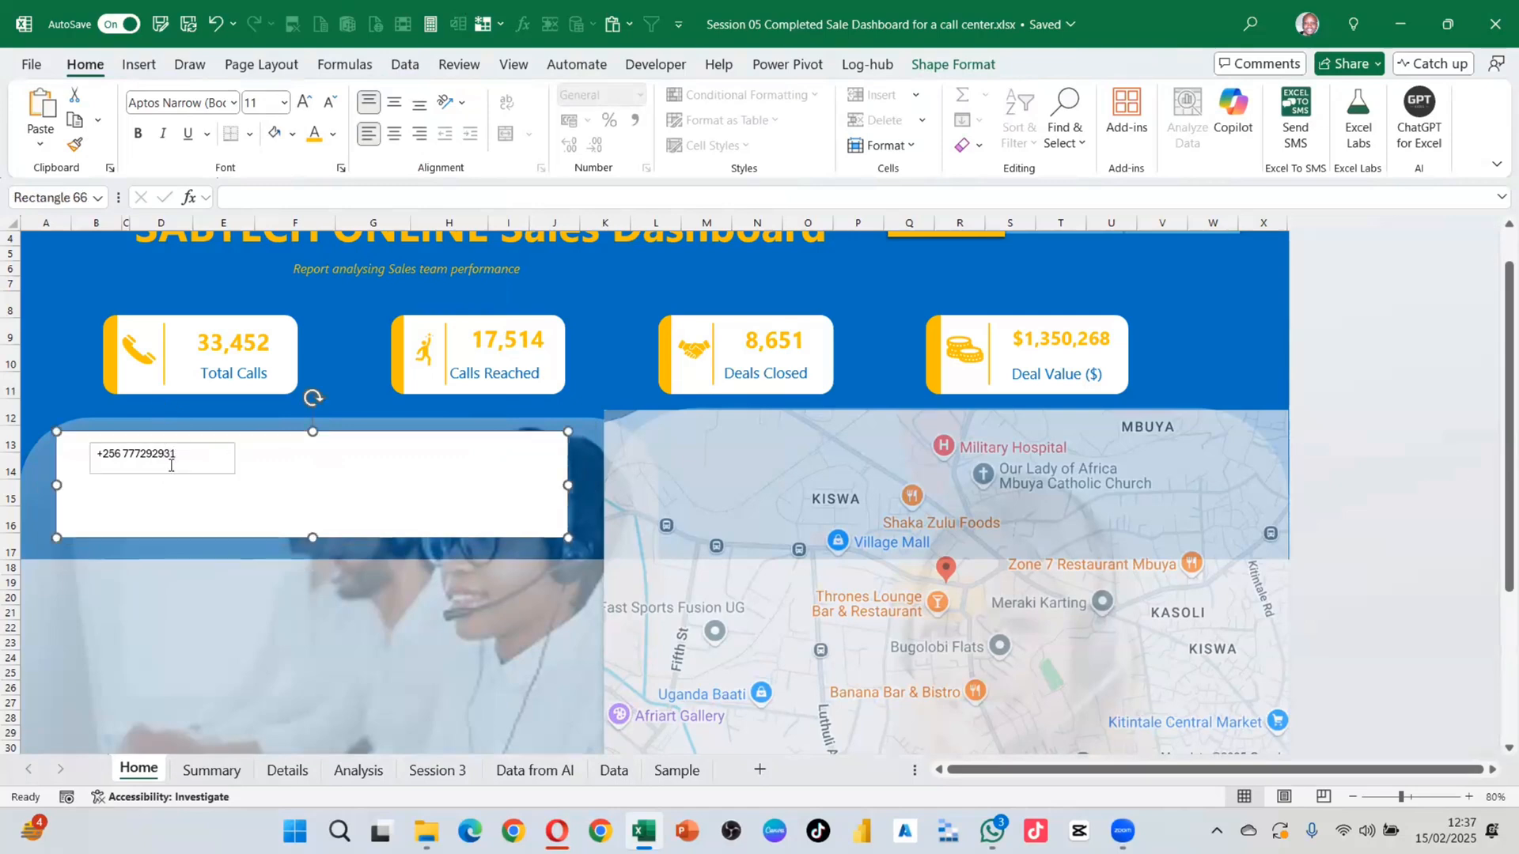
drag(165, 463, 343, 474)
Step: Enlarge the phone number to 18 pt and move it toward the panel's top-left
click(303, 103)
click(303, 103)
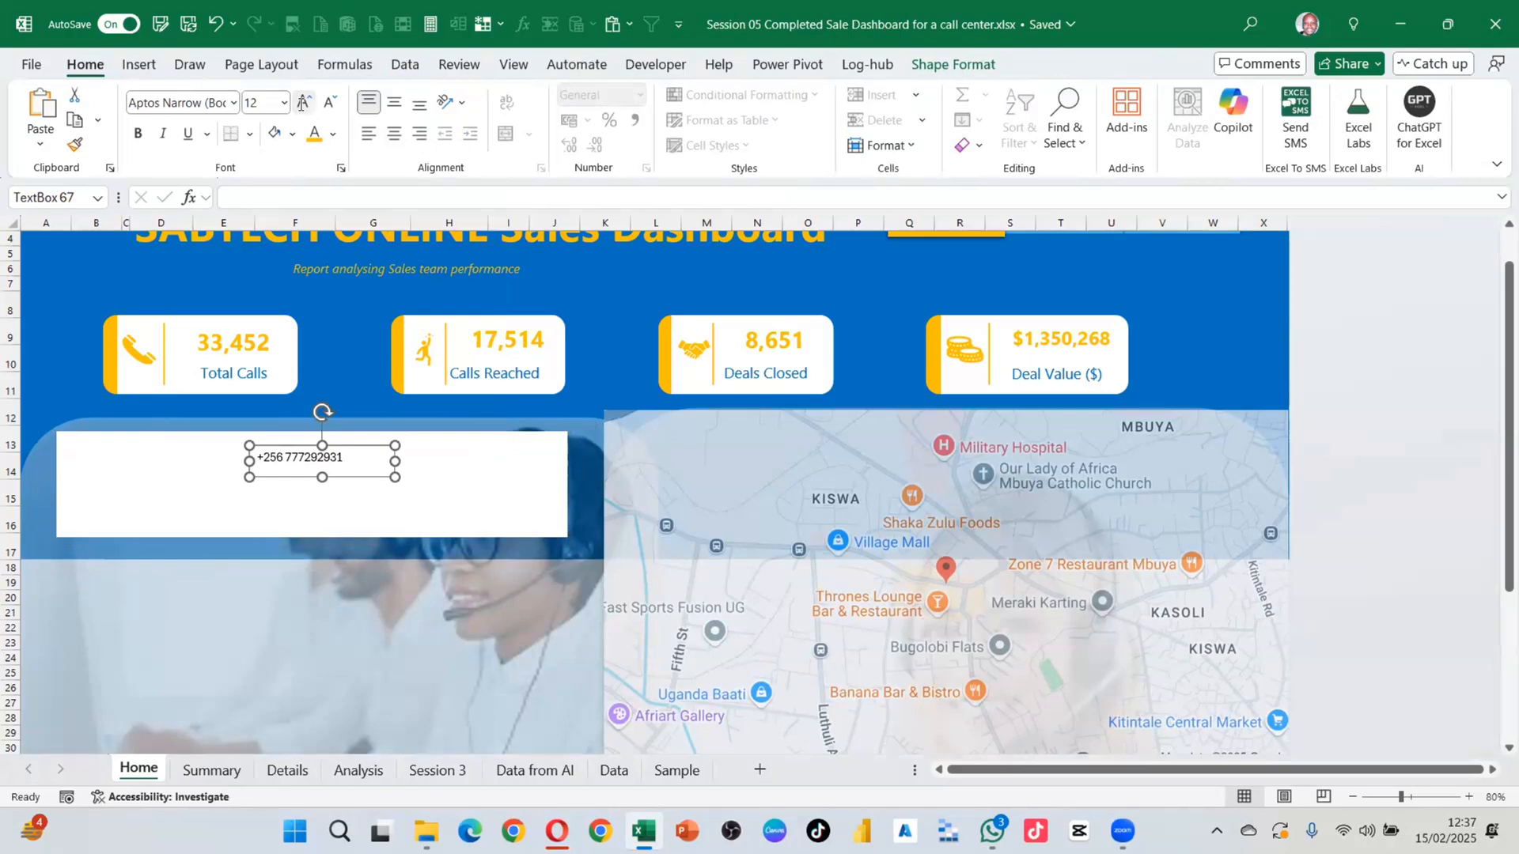
click(303, 102)
click(303, 103)
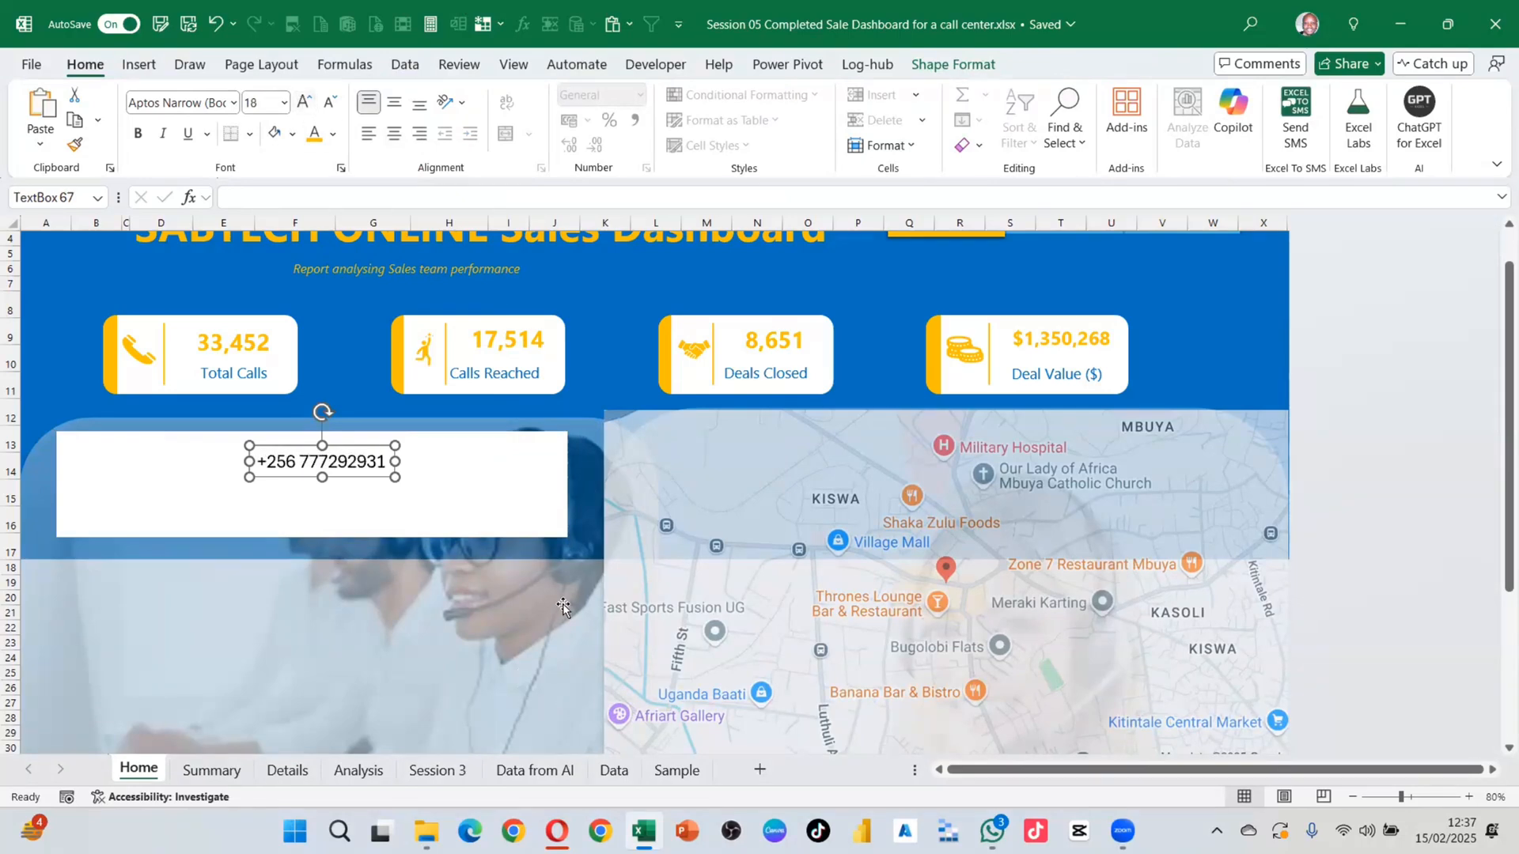
scroll(560, 613, up, 1)
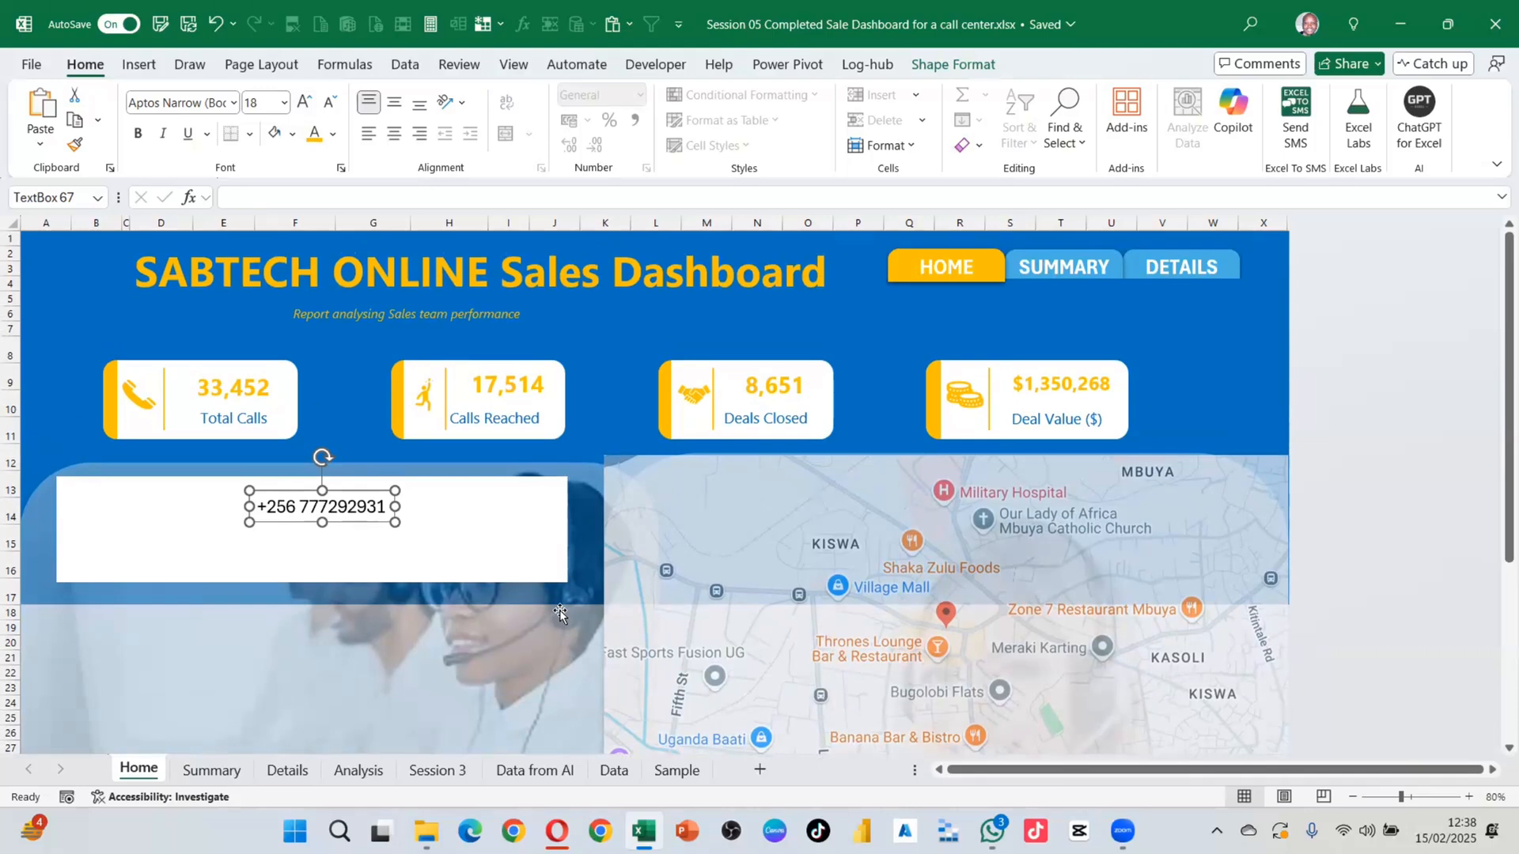
click(230, 678)
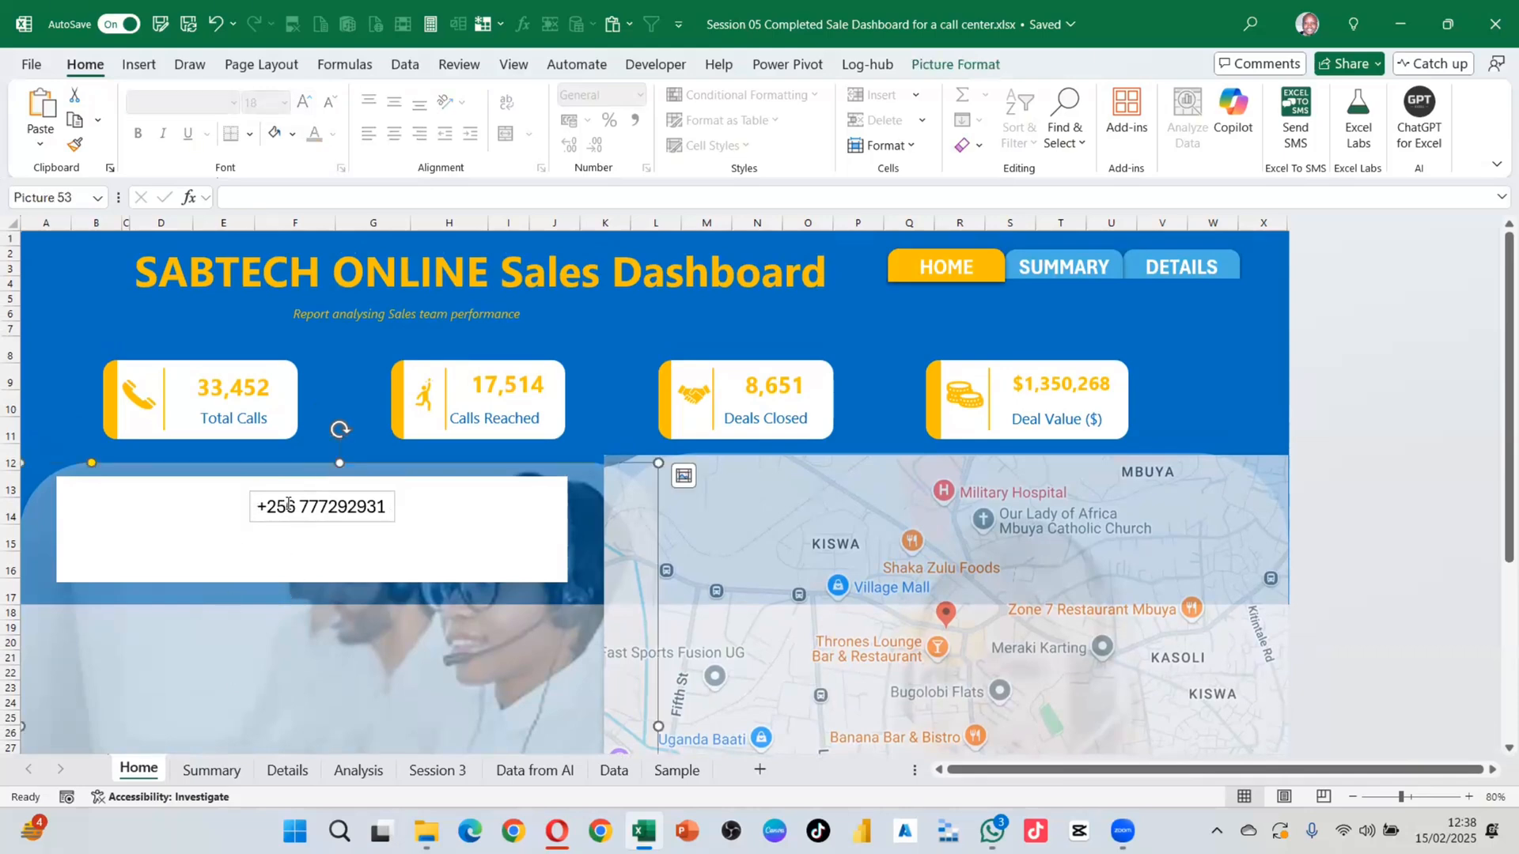
click(304, 496)
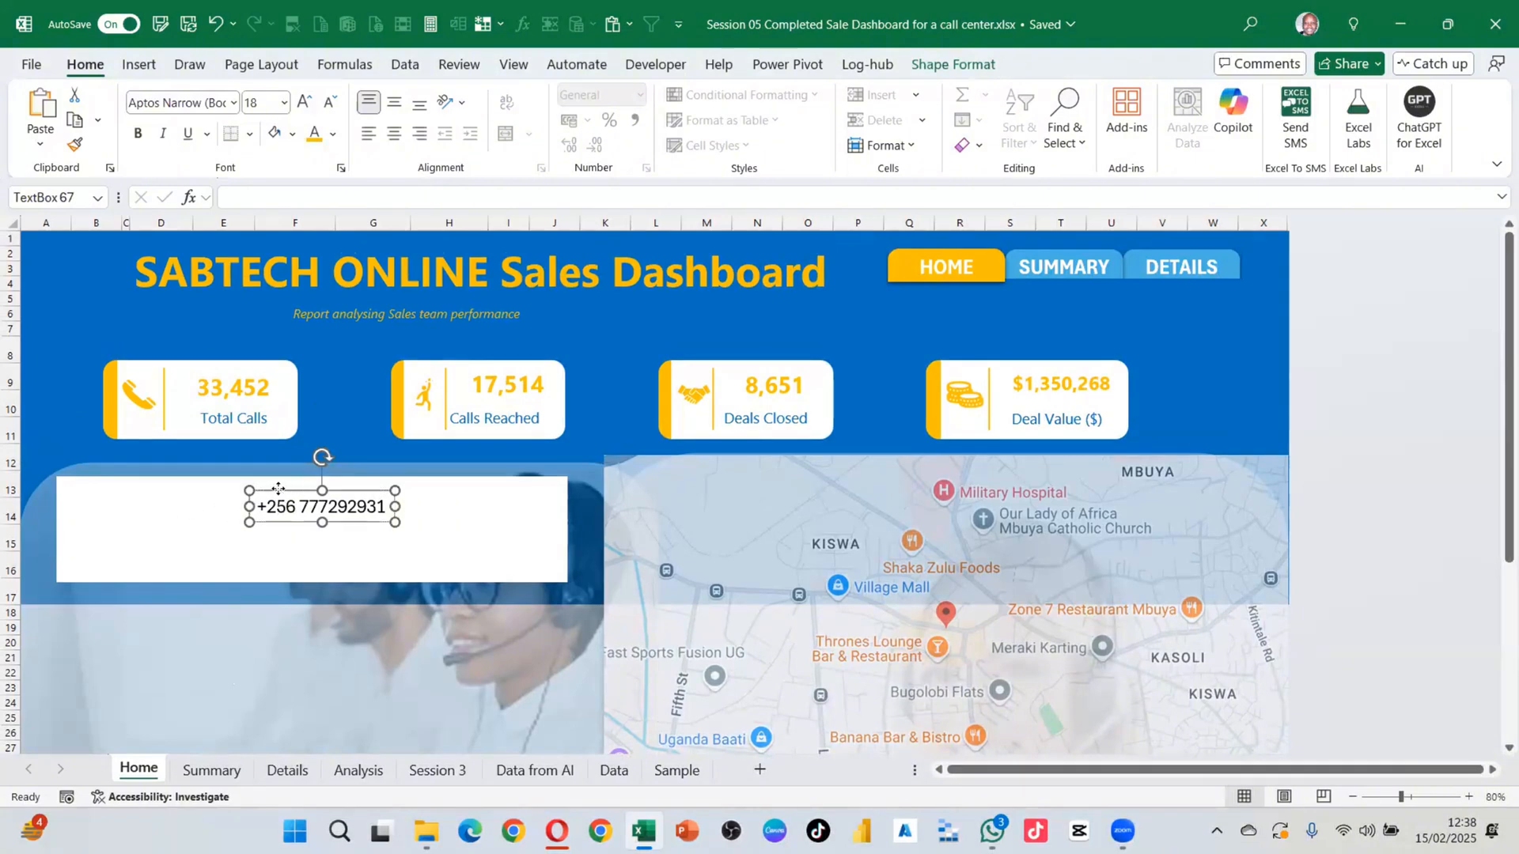
drag(278, 488, 184, 487)
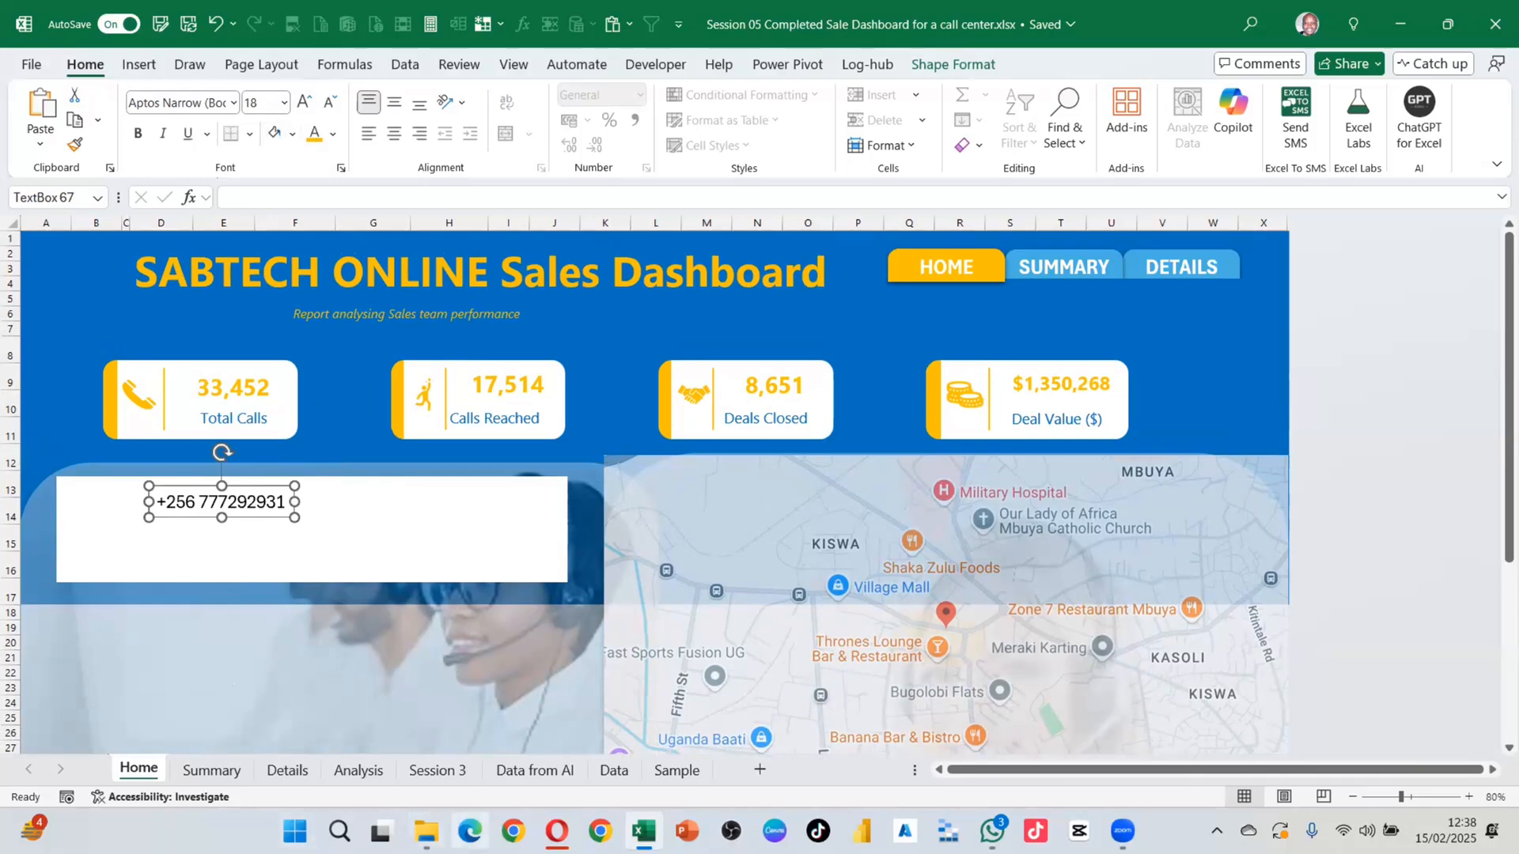
click(557, 831)
Step: Search Google for 'whatsapp icon png transparent' images
triple_click(304, 197)
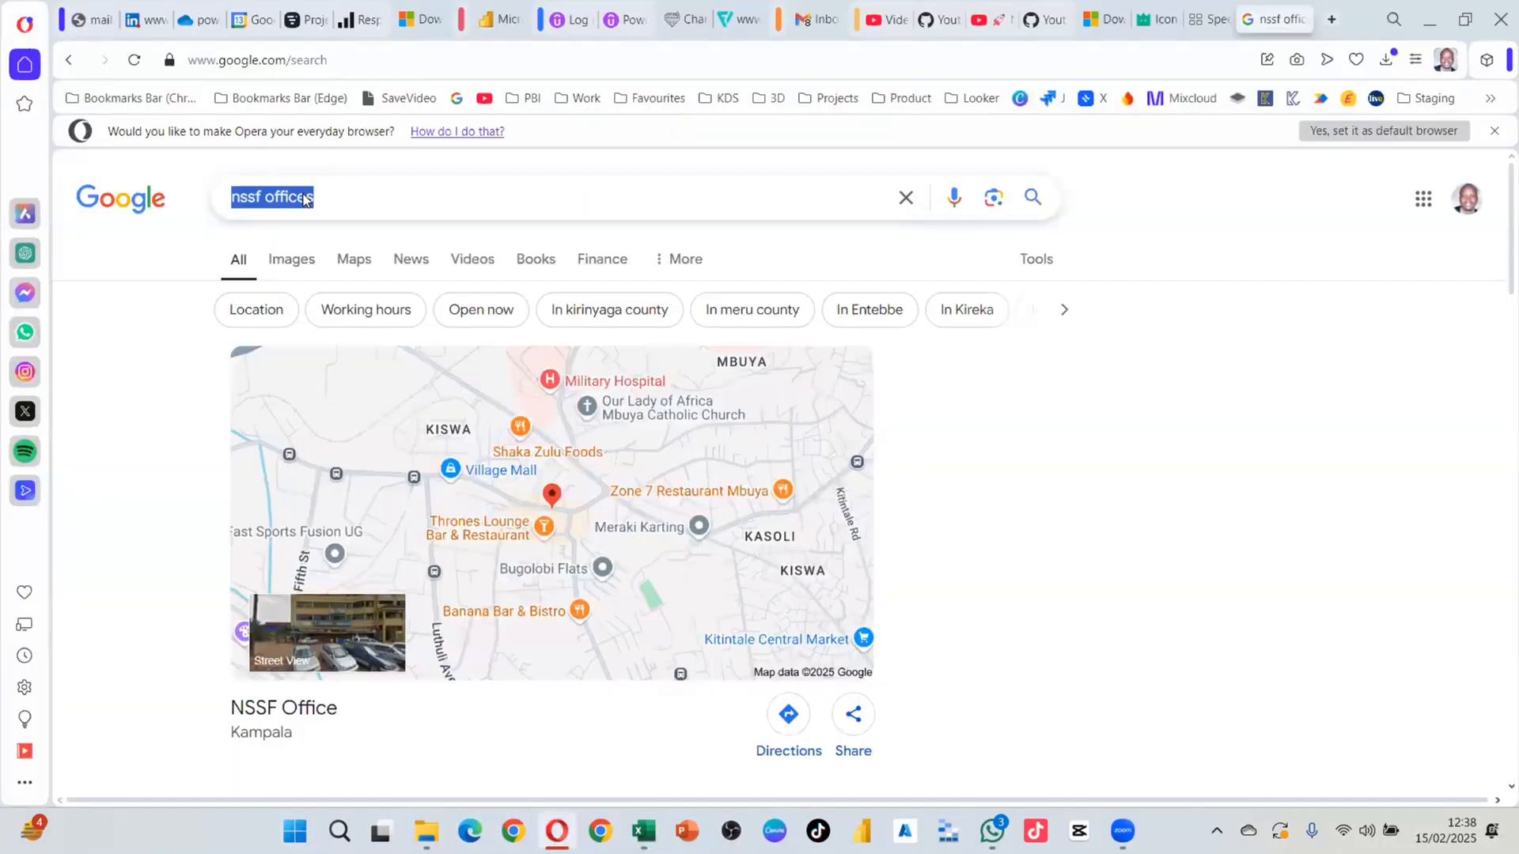
text(what)
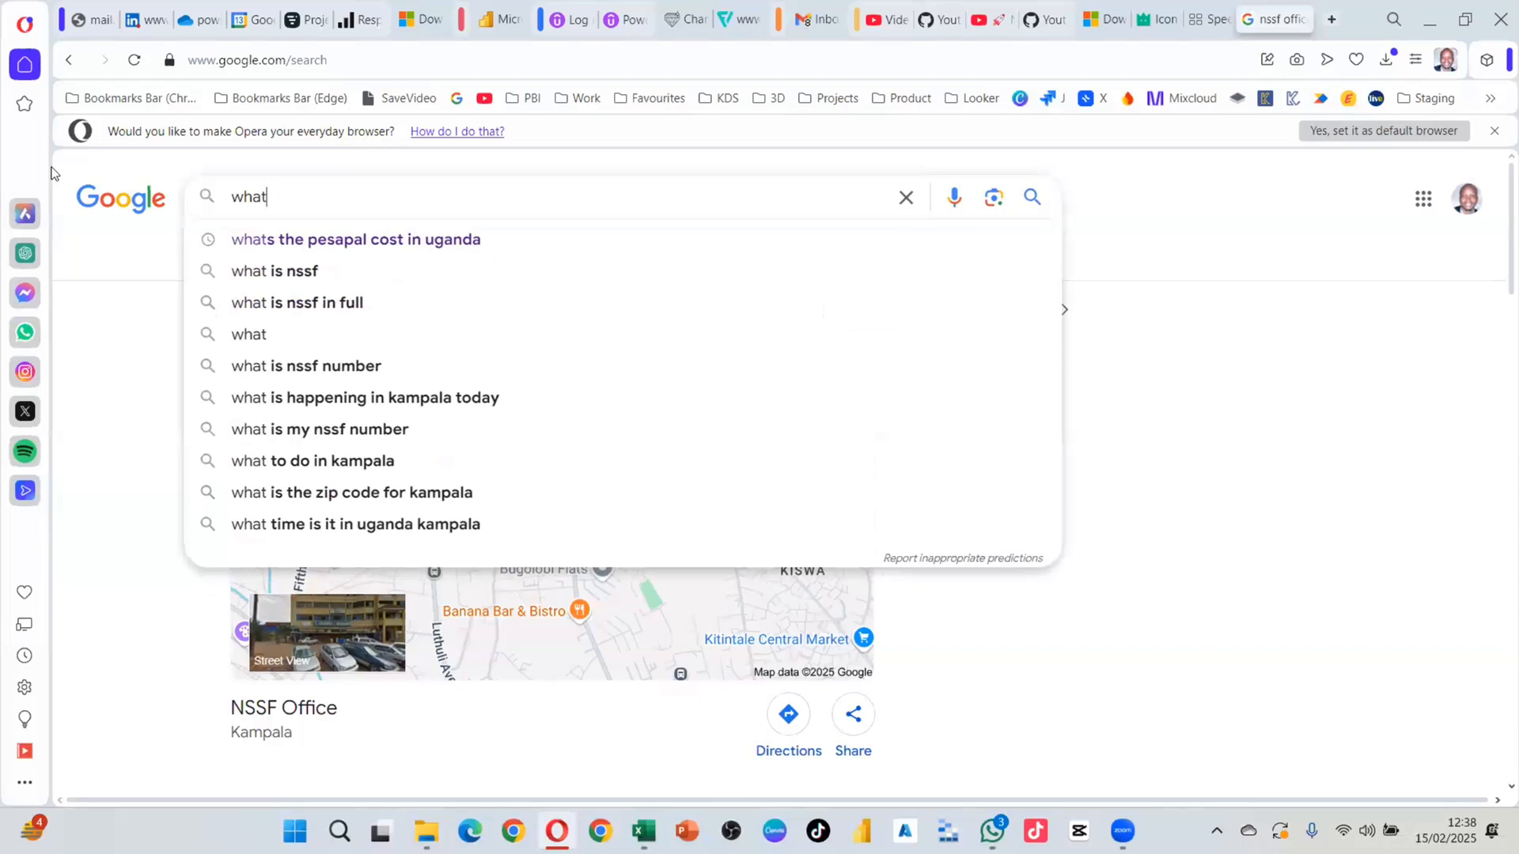
text(sapp)
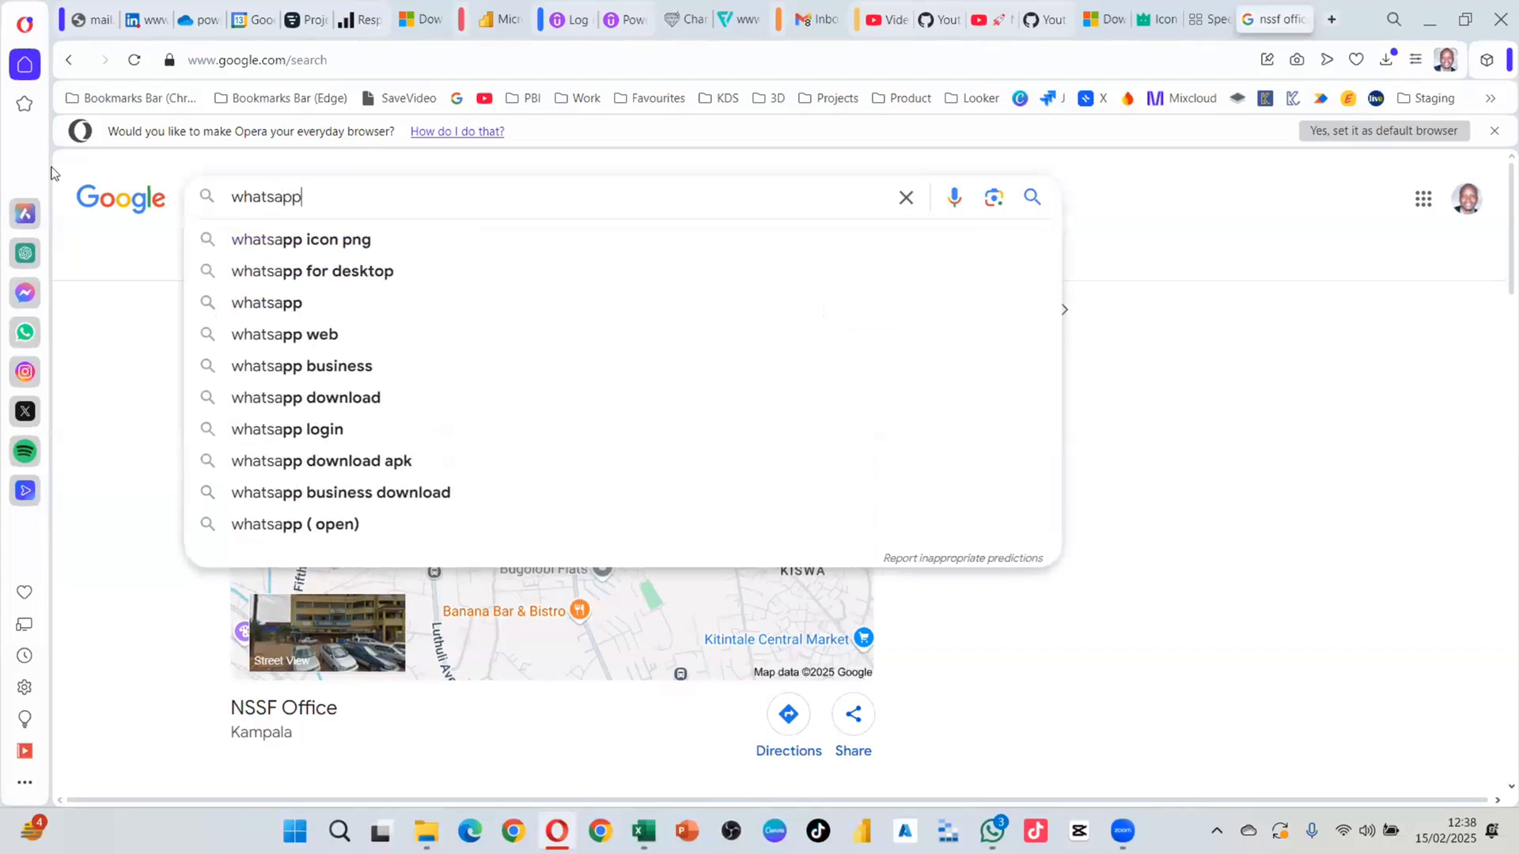
text( icon )
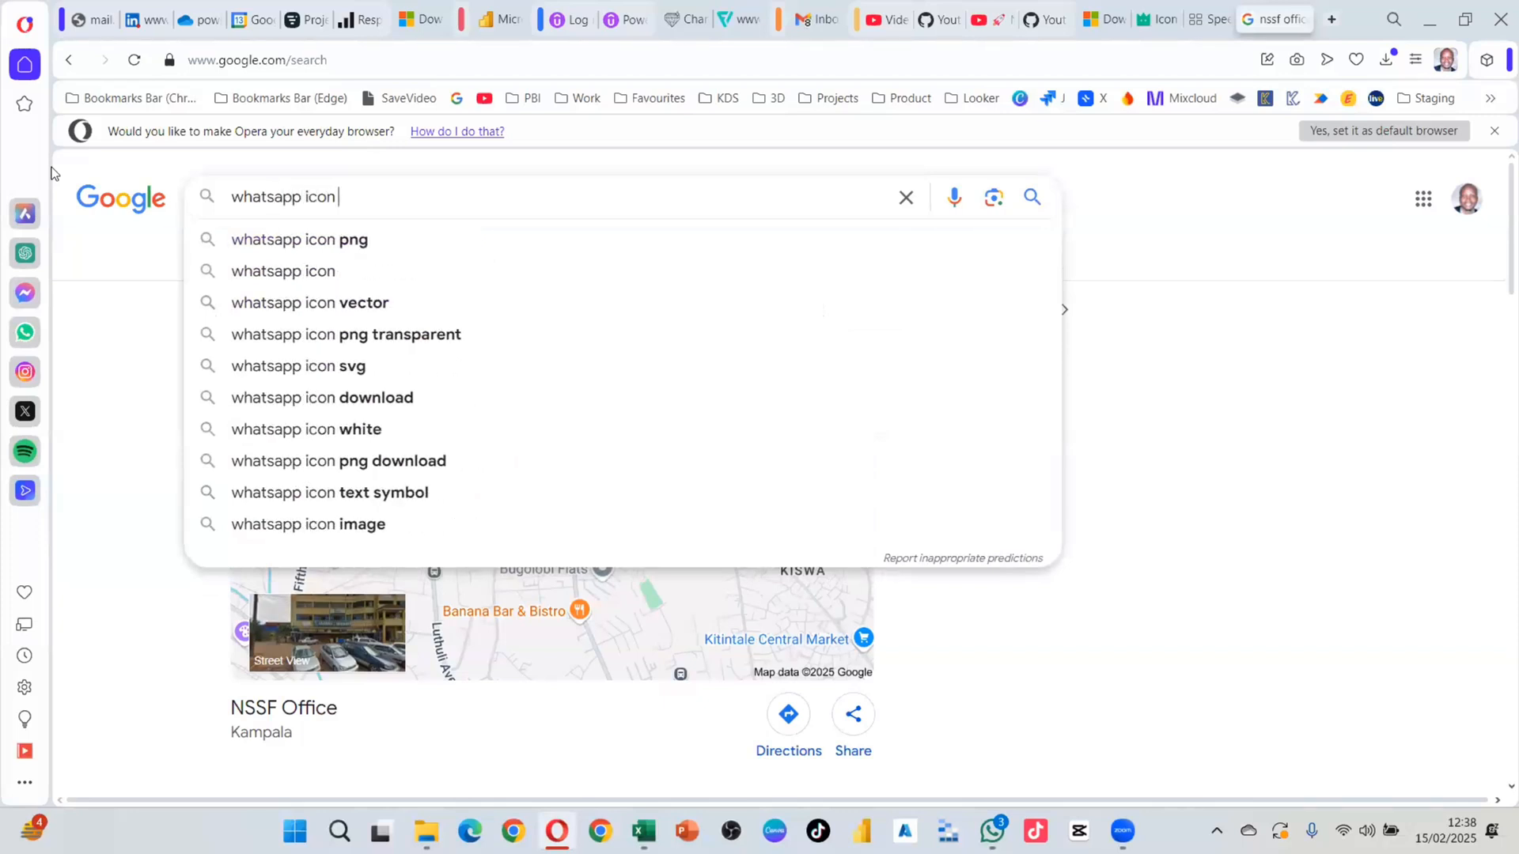
text(png)
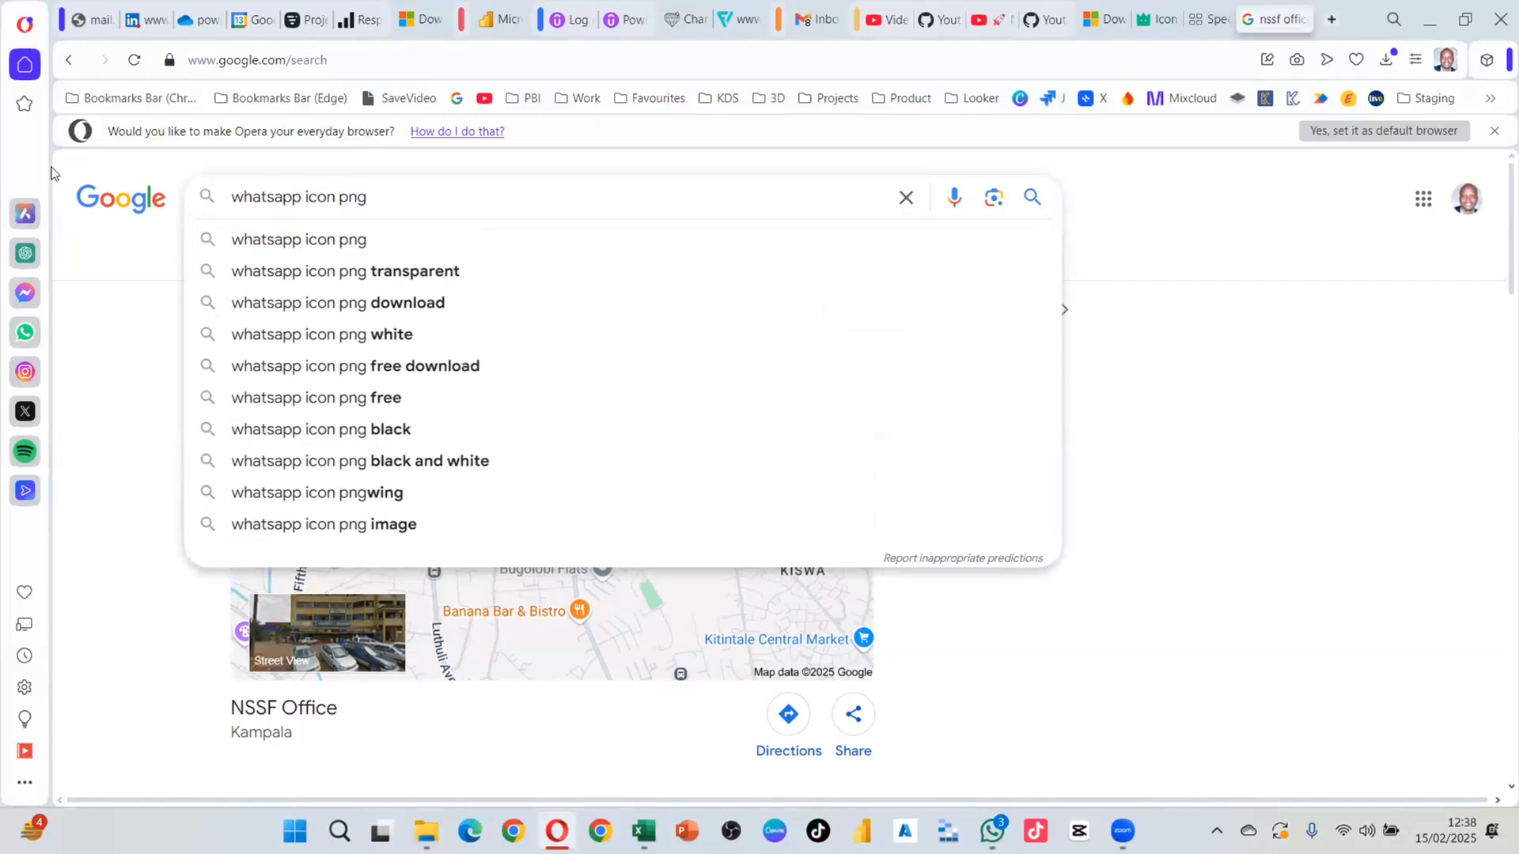
click(391, 272)
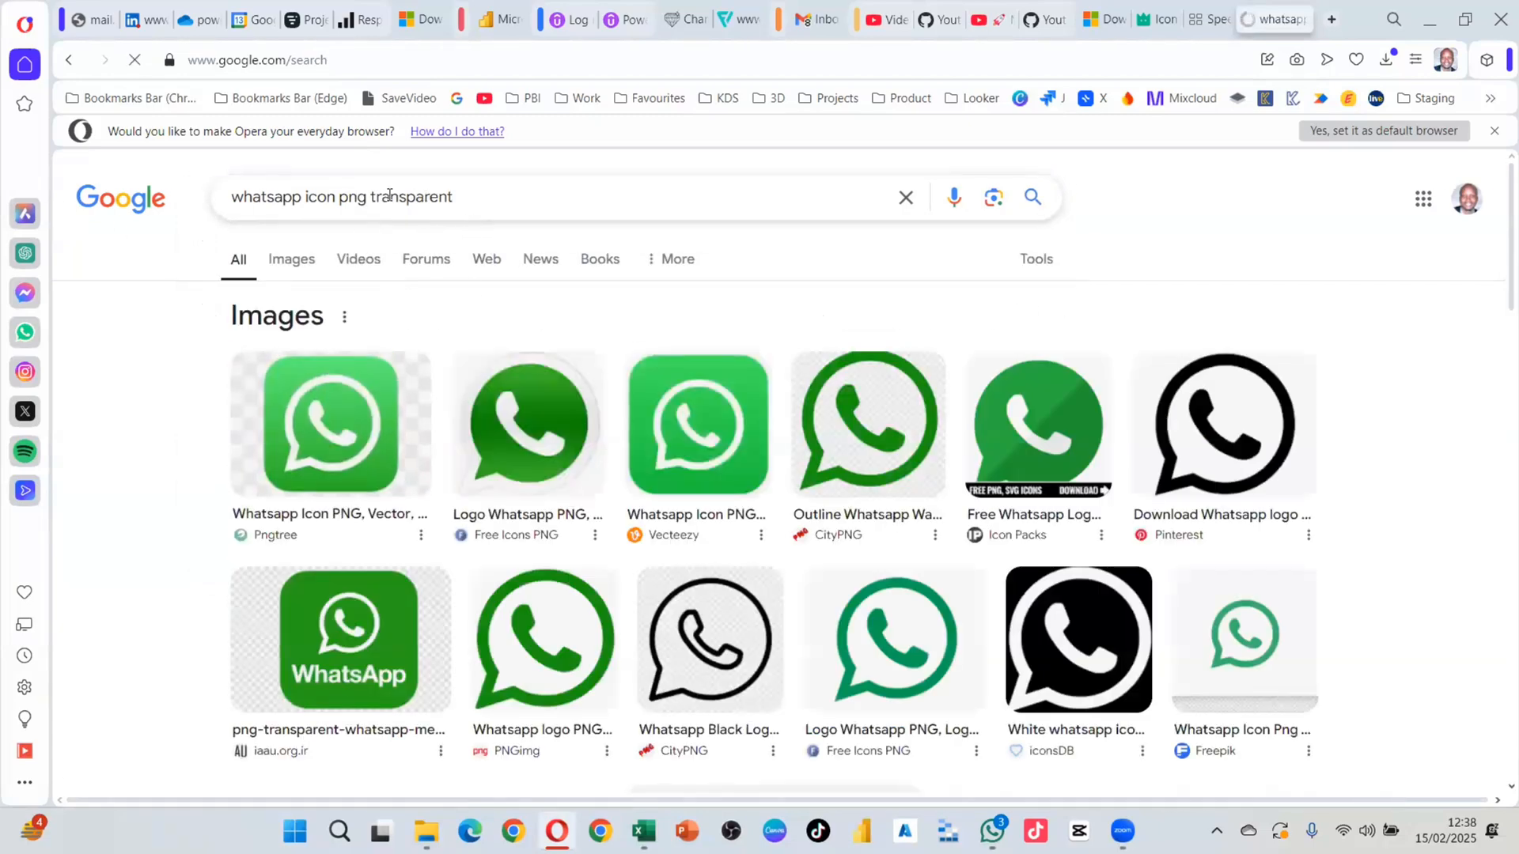
Step: Copy the first green WhatsApp logo image and return to the Excel dashboard
right_click(341, 412)
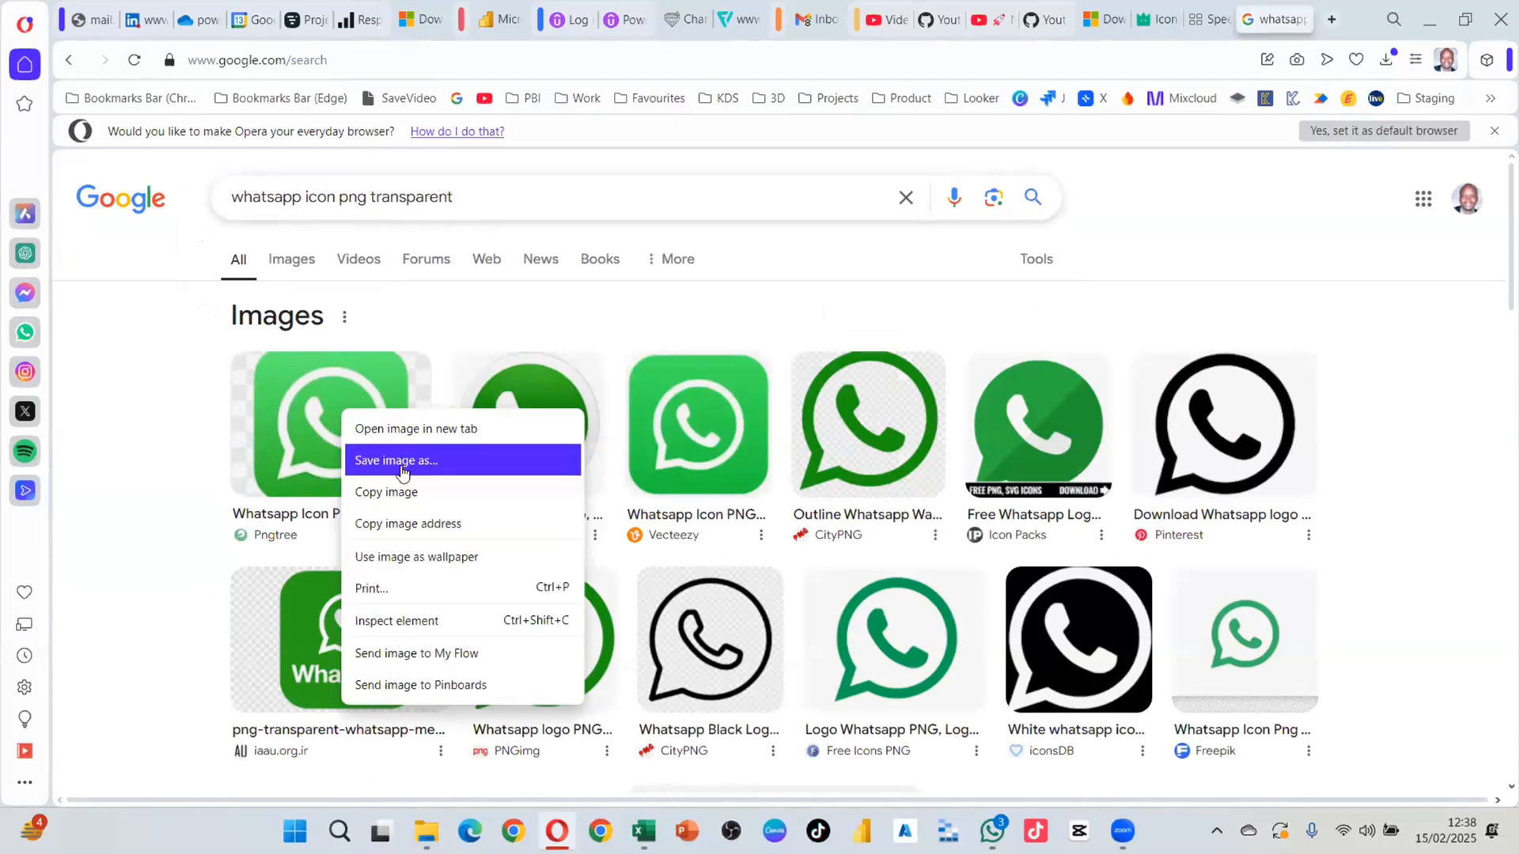
click(402, 491)
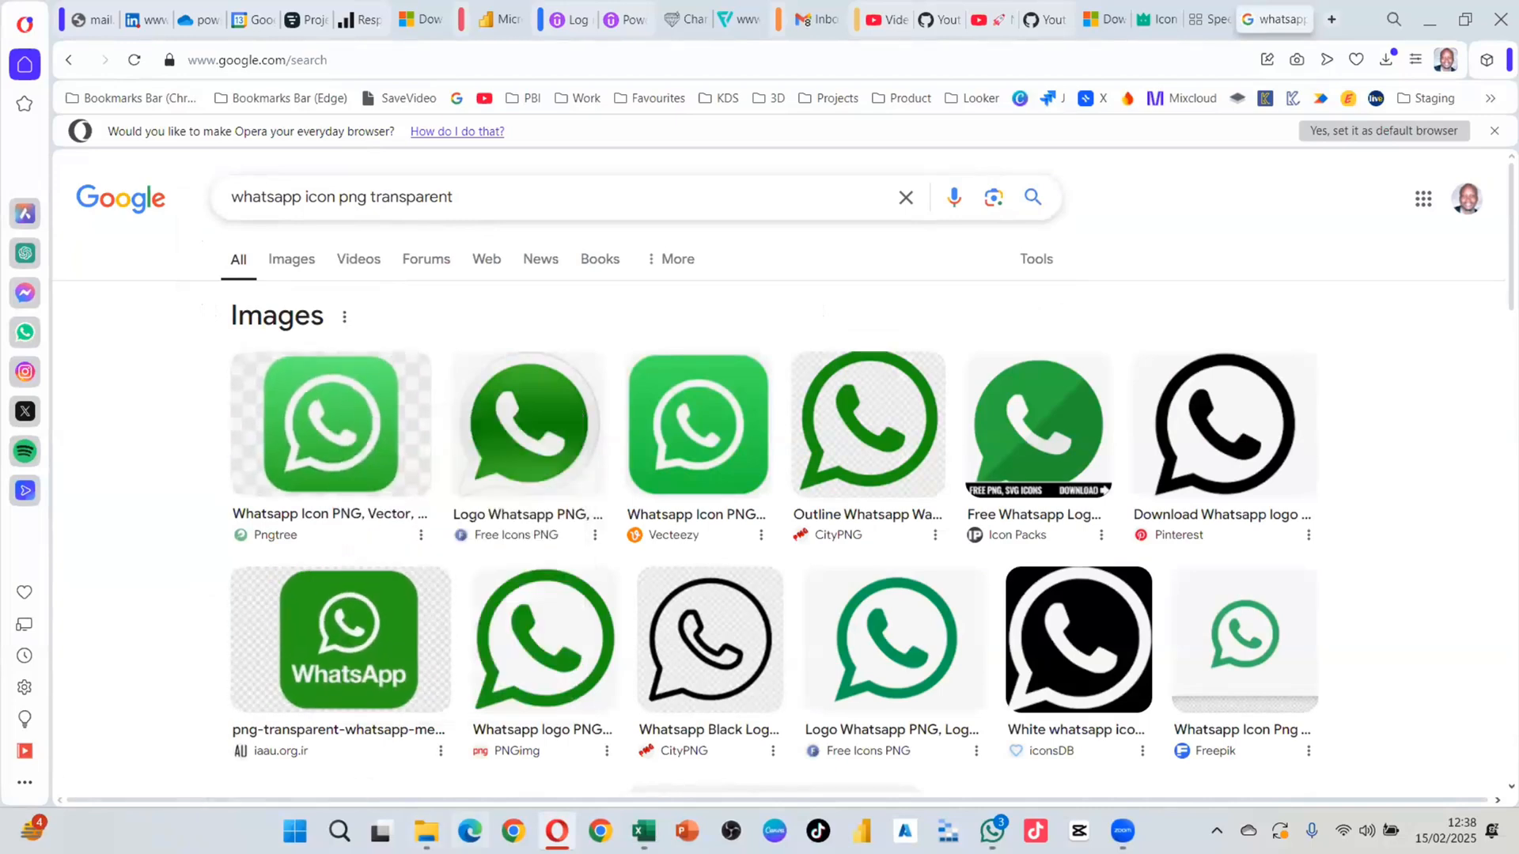
click(644, 831)
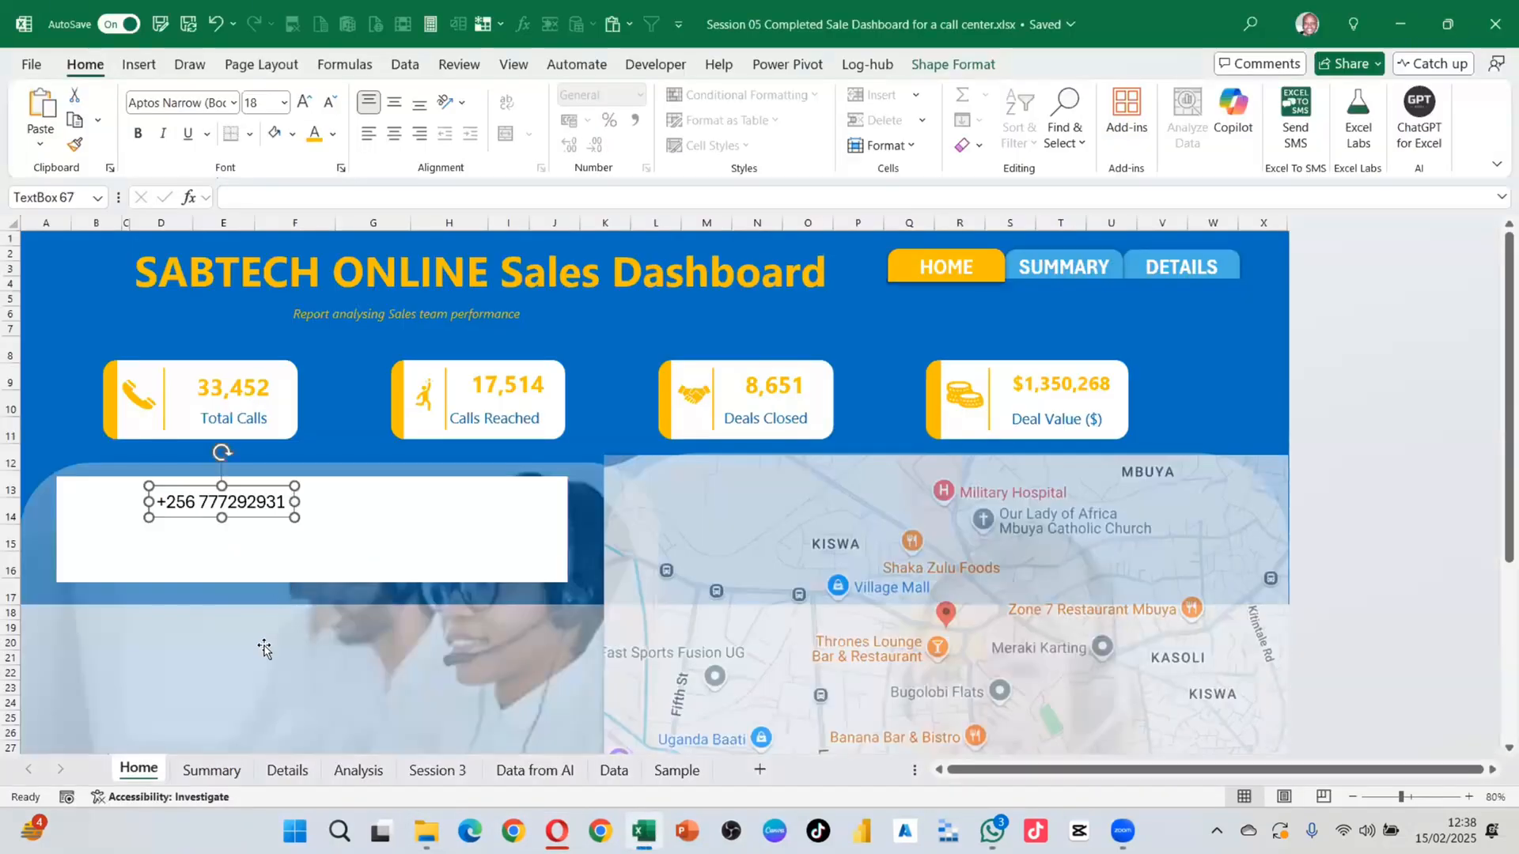
click(265, 650)
Step: Paste the WhatsApp logo, shrink it under the phone number, and begin removing its background
key(ctrl+v)
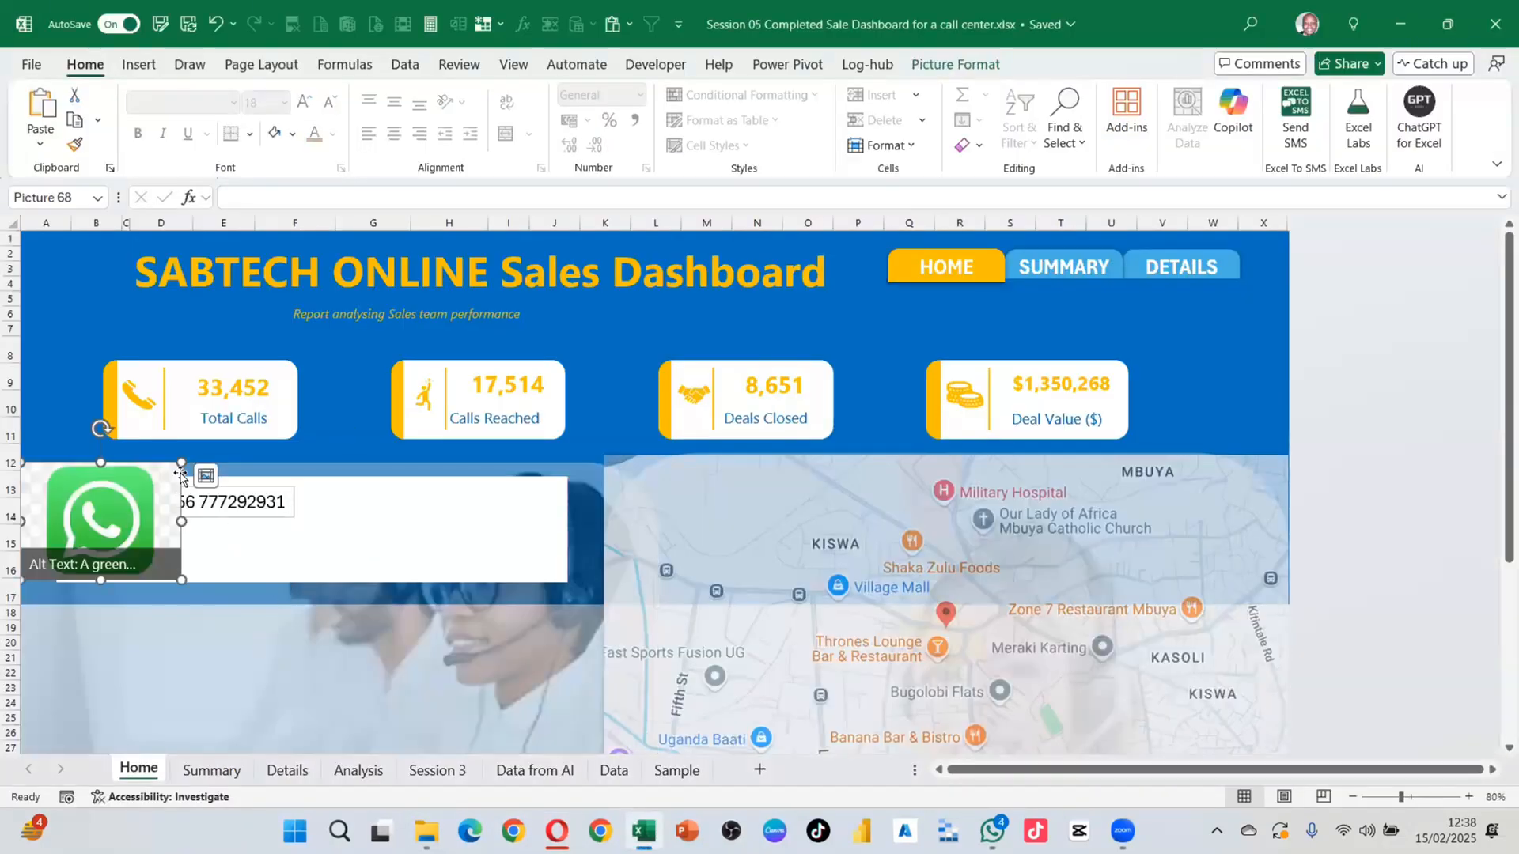
drag(181, 464, 252, 559)
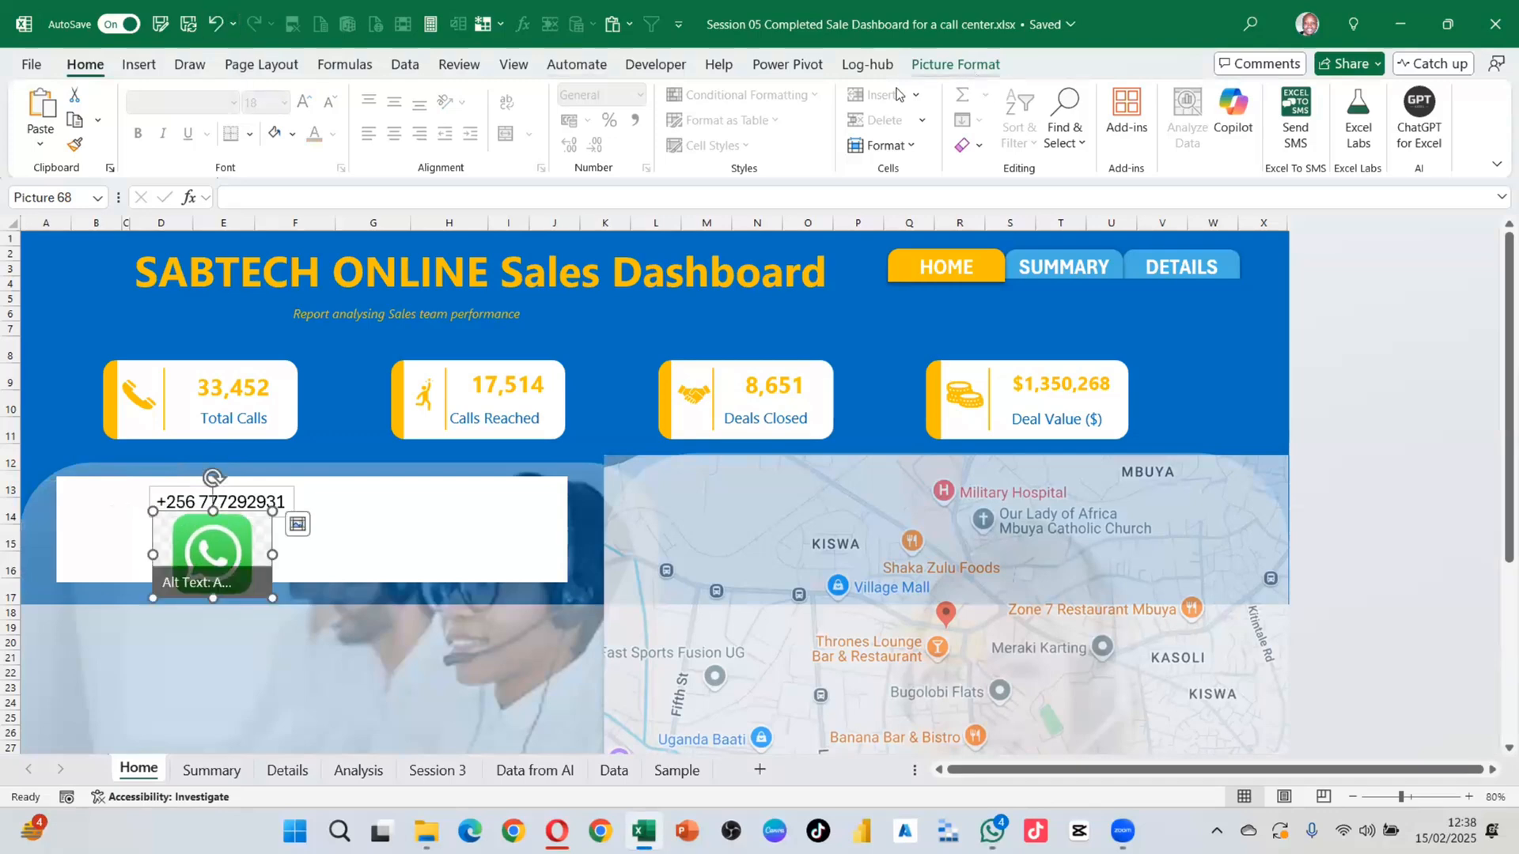
click(955, 64)
click(107, 109)
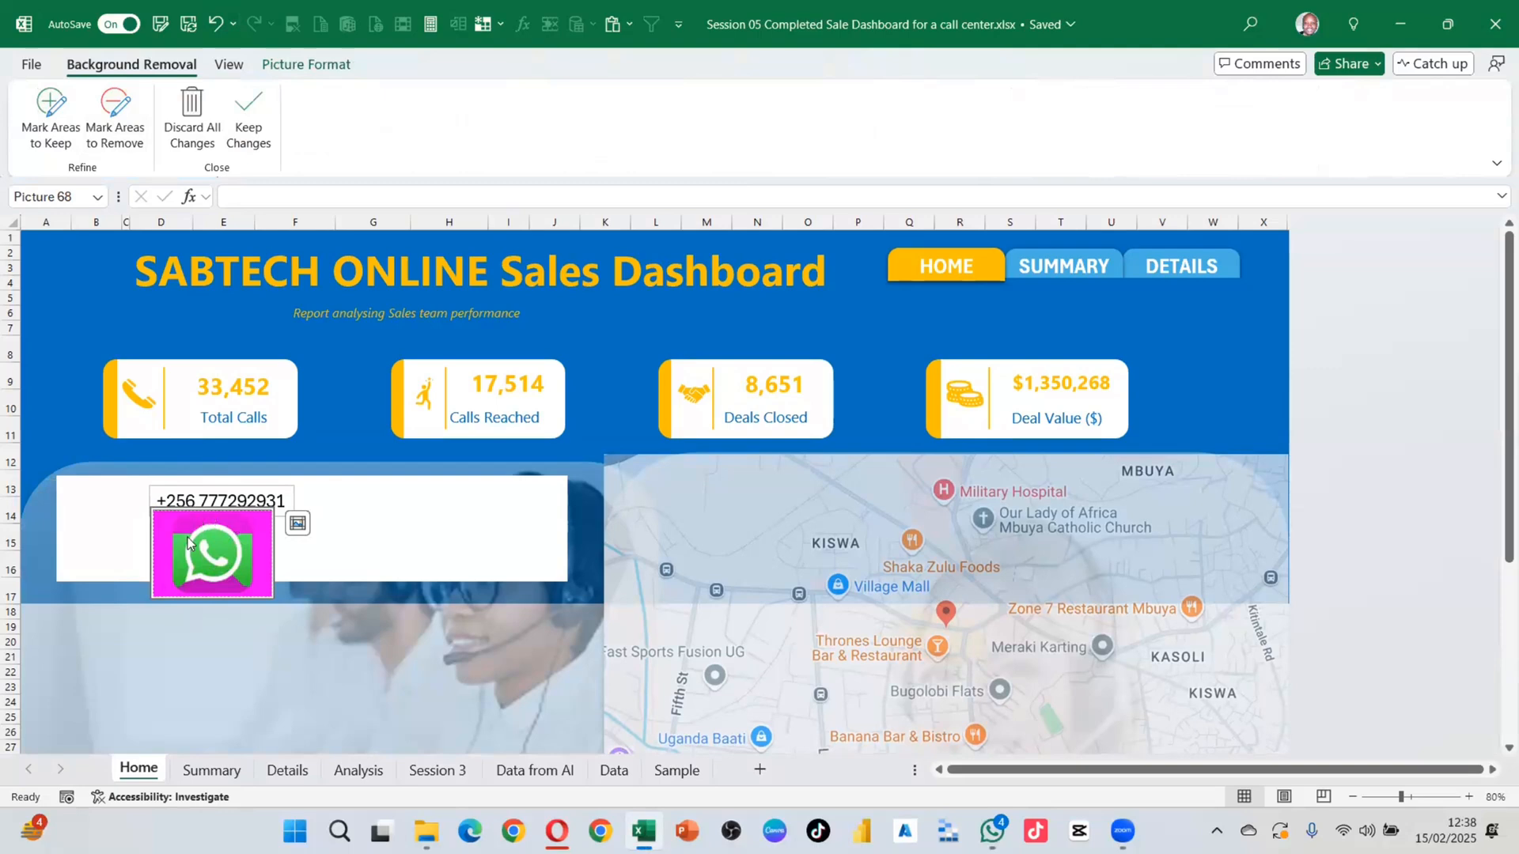
Step: Mark the logo's white ring and handset as areas to keep, then apply the background removal
click(49, 106)
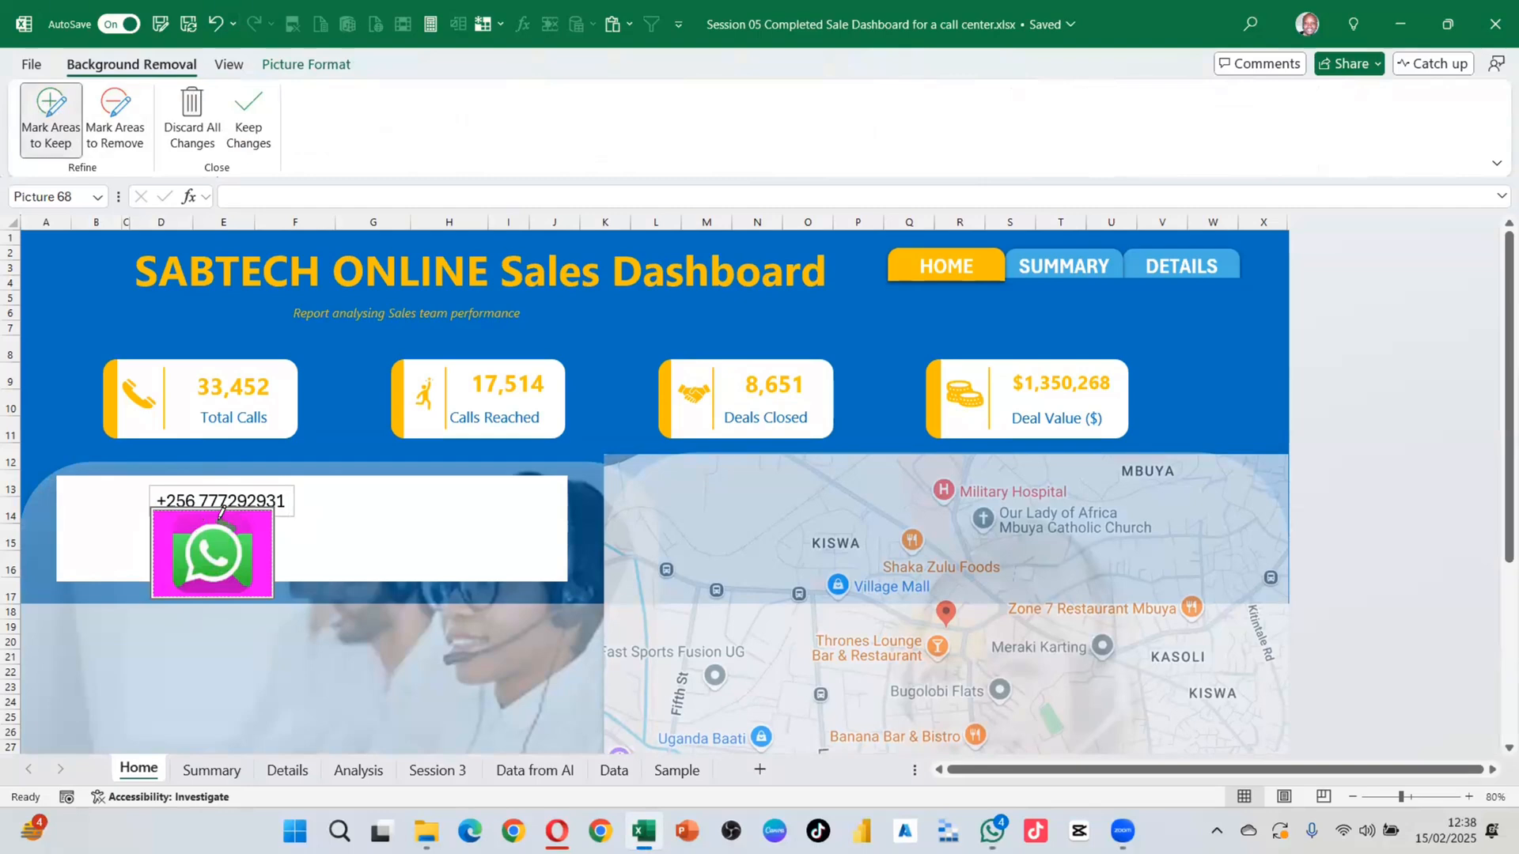
click(188, 514)
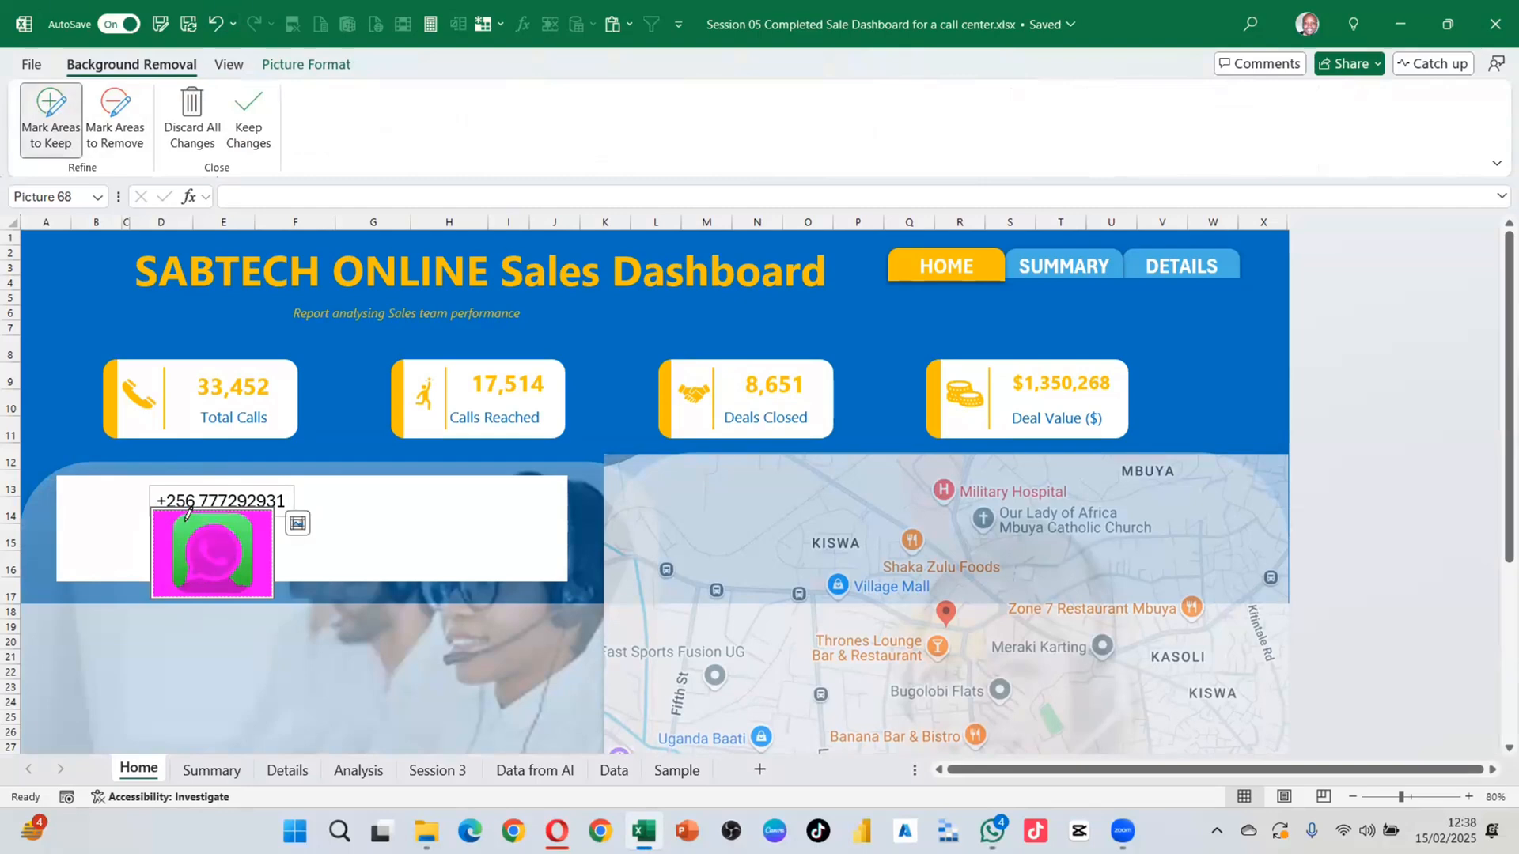
click(221, 545)
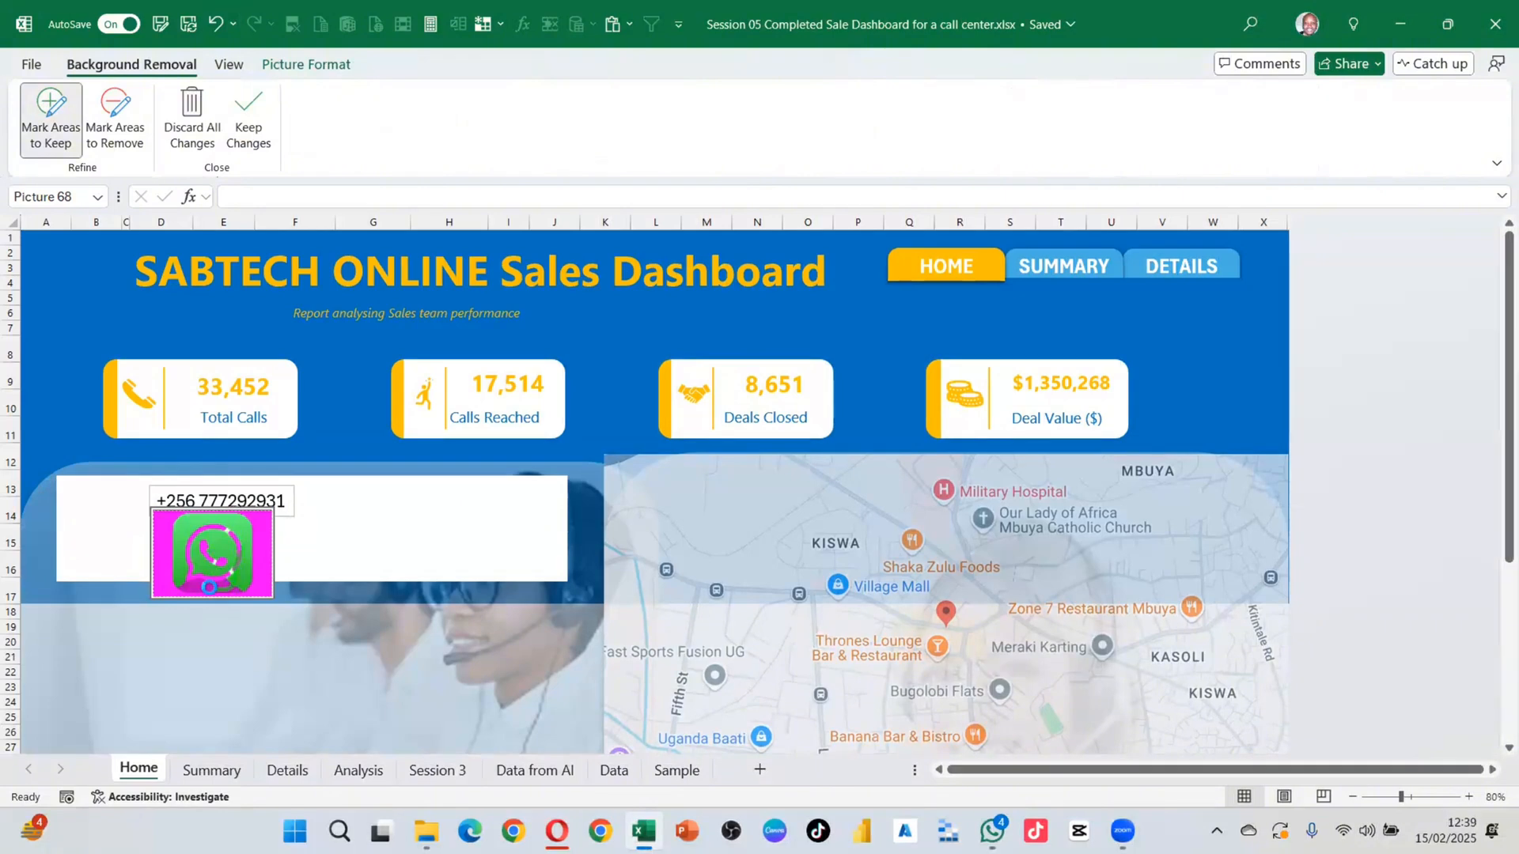
click(200, 576)
click(190, 550)
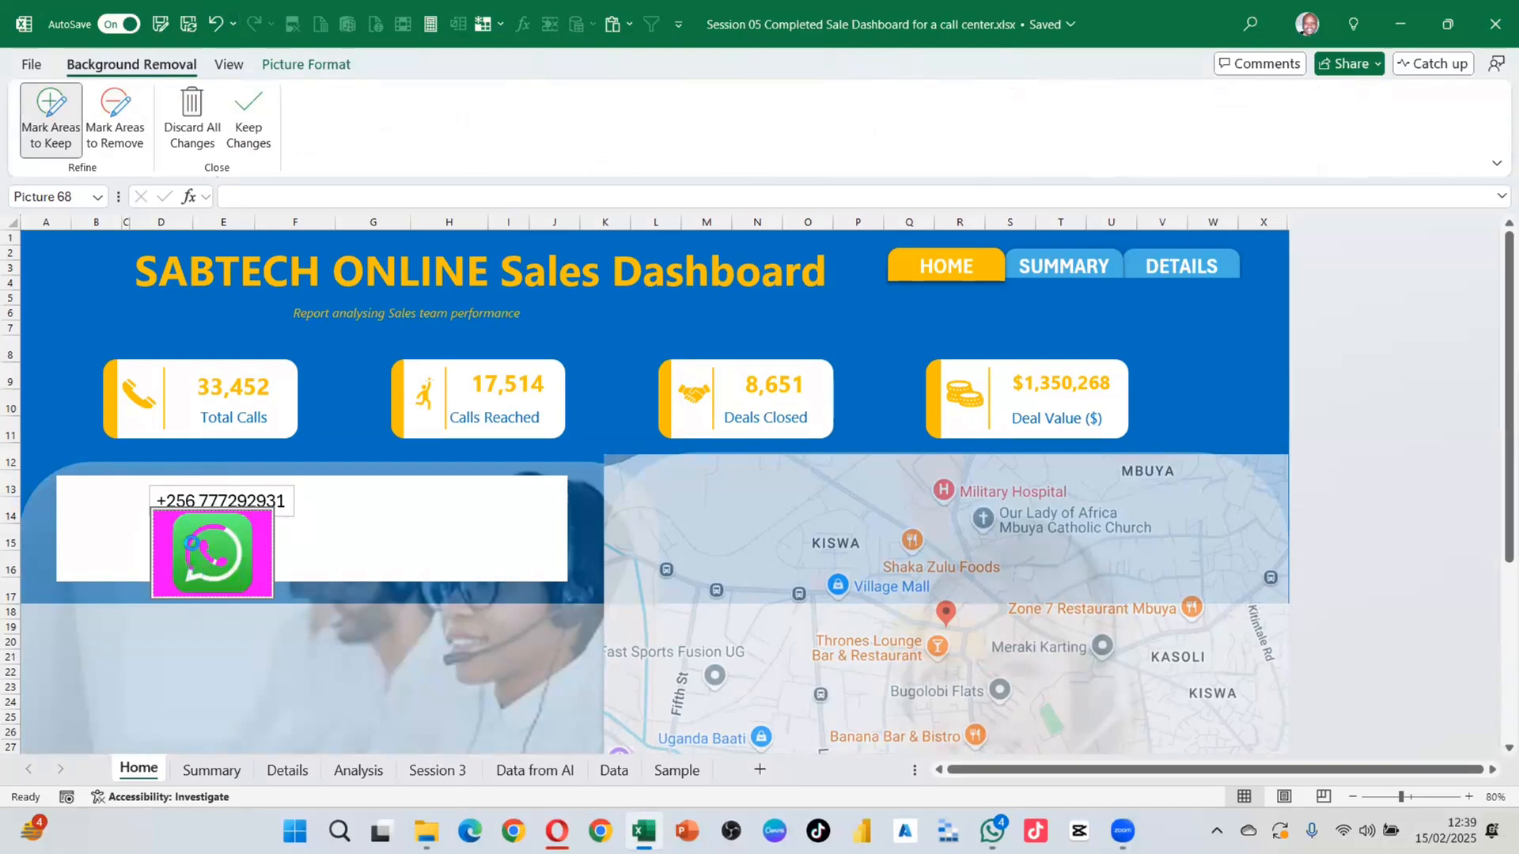
click(195, 540)
click(219, 518)
click(209, 546)
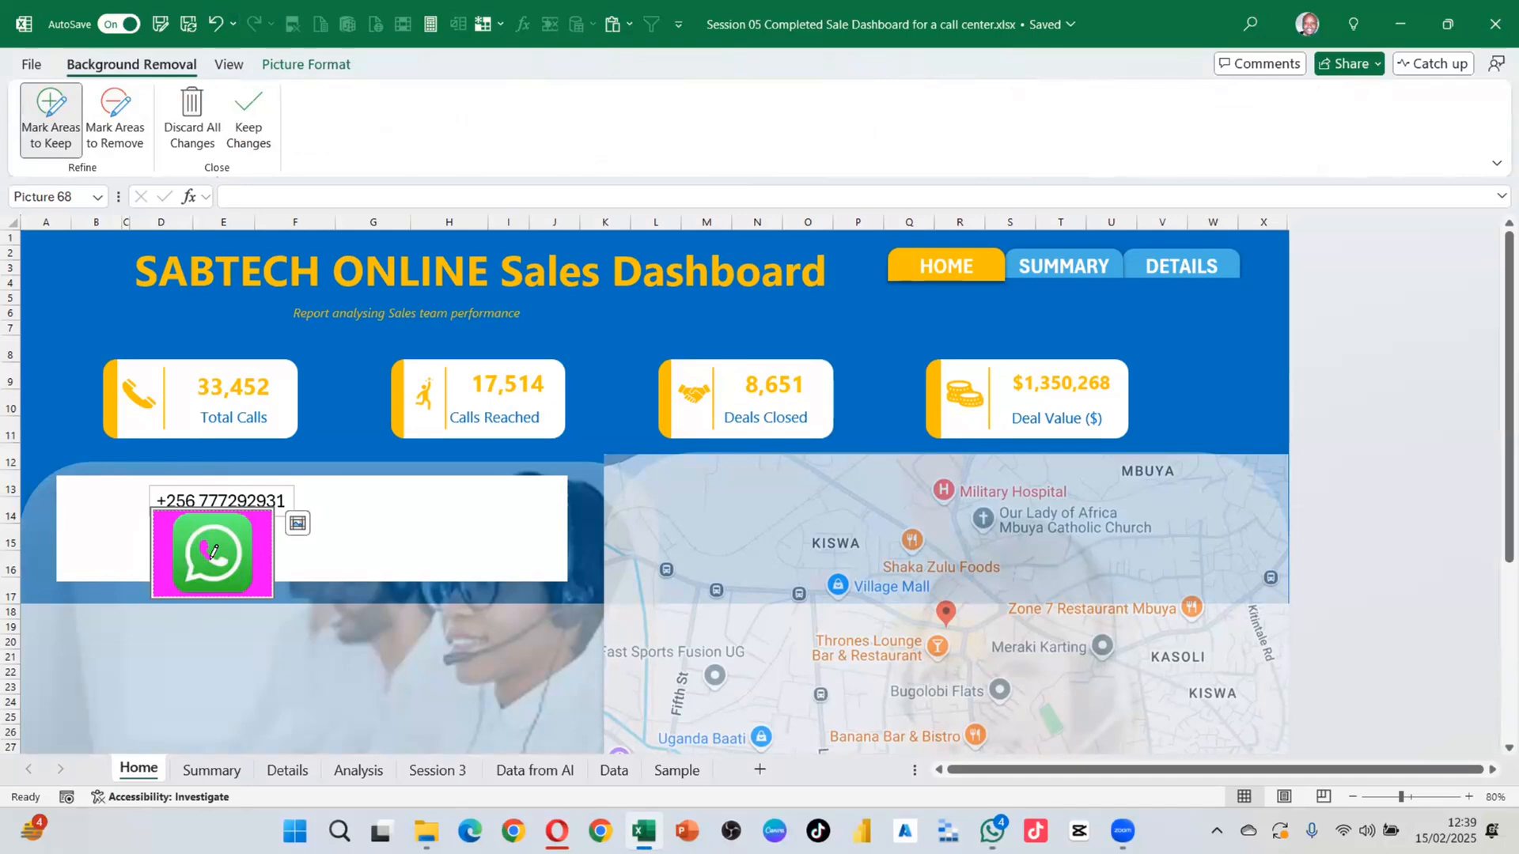
click(211, 552)
click(254, 109)
click(339, 553)
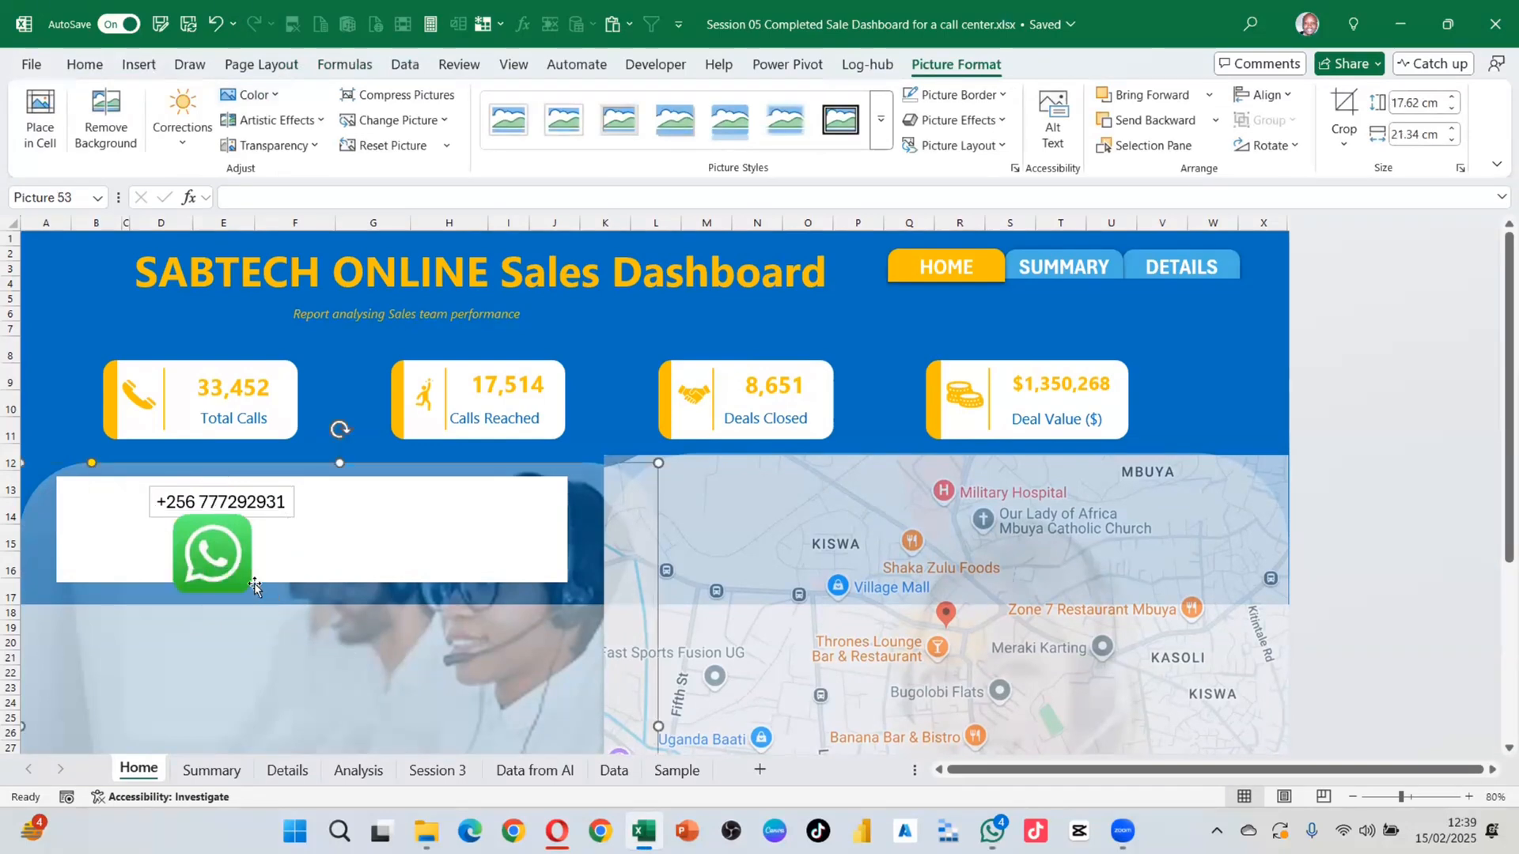
click(242, 547)
Step: Shrink the WhatsApp logo and place it beside the phone number
drag(272, 511, 118, 502)
click(264, 579)
click(238, 653)
click(194, 516)
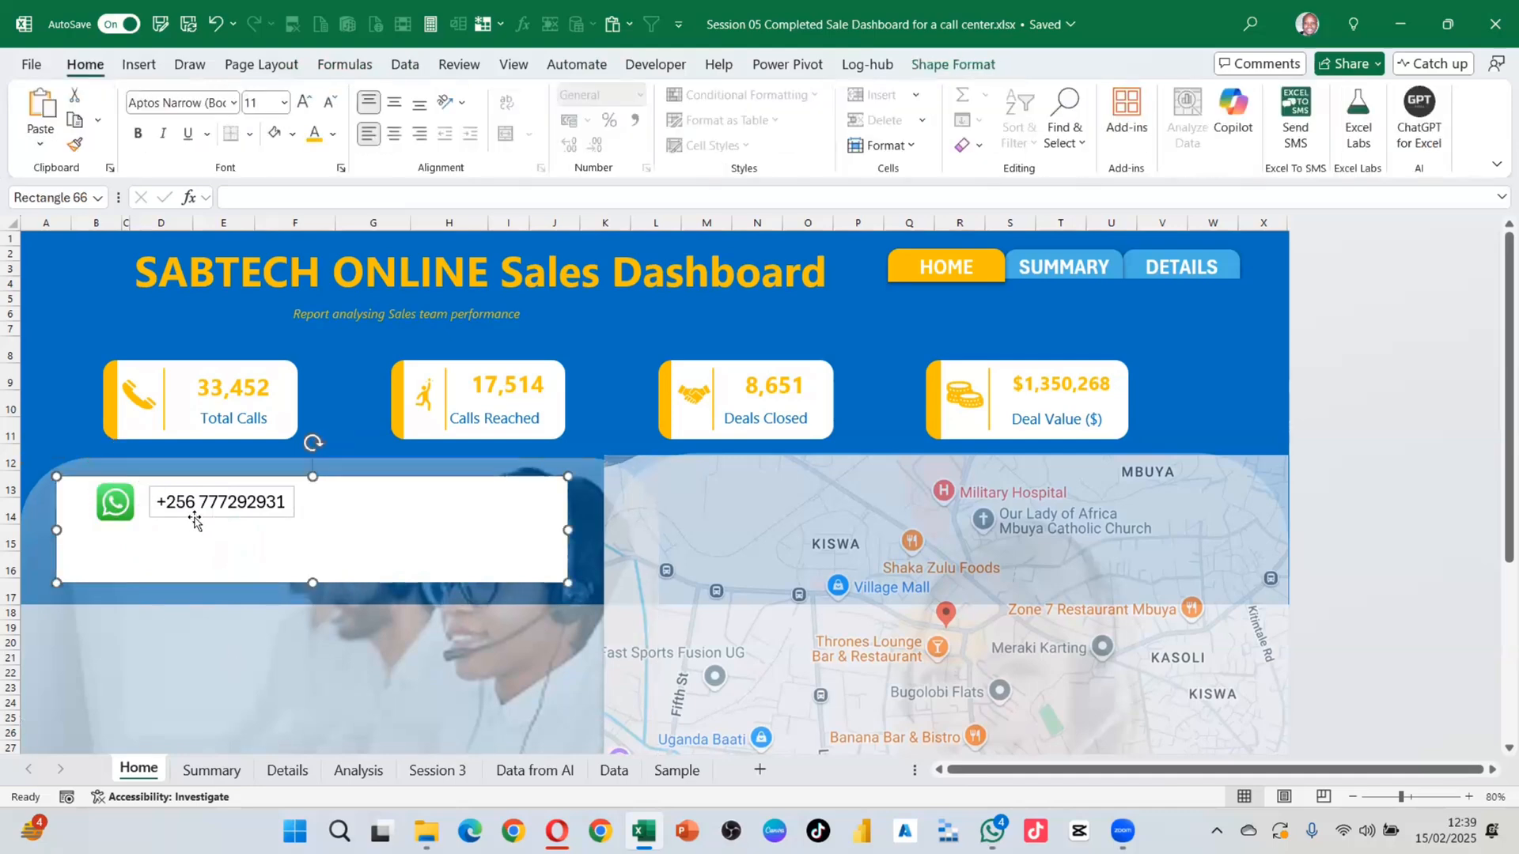
click(196, 517)
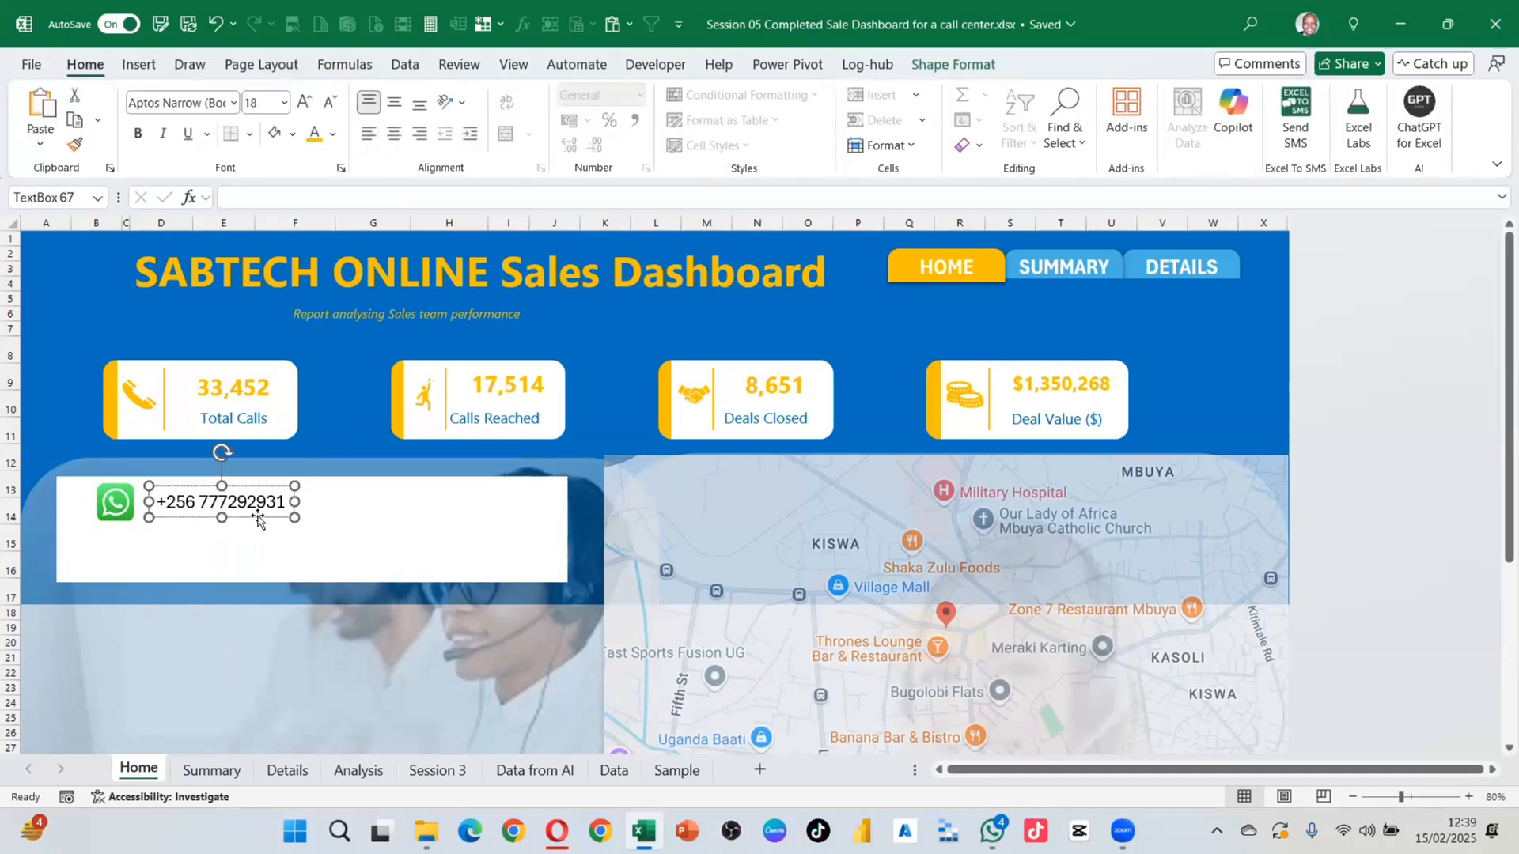
Step: Set the phone number text box to No Outline
click(953, 64)
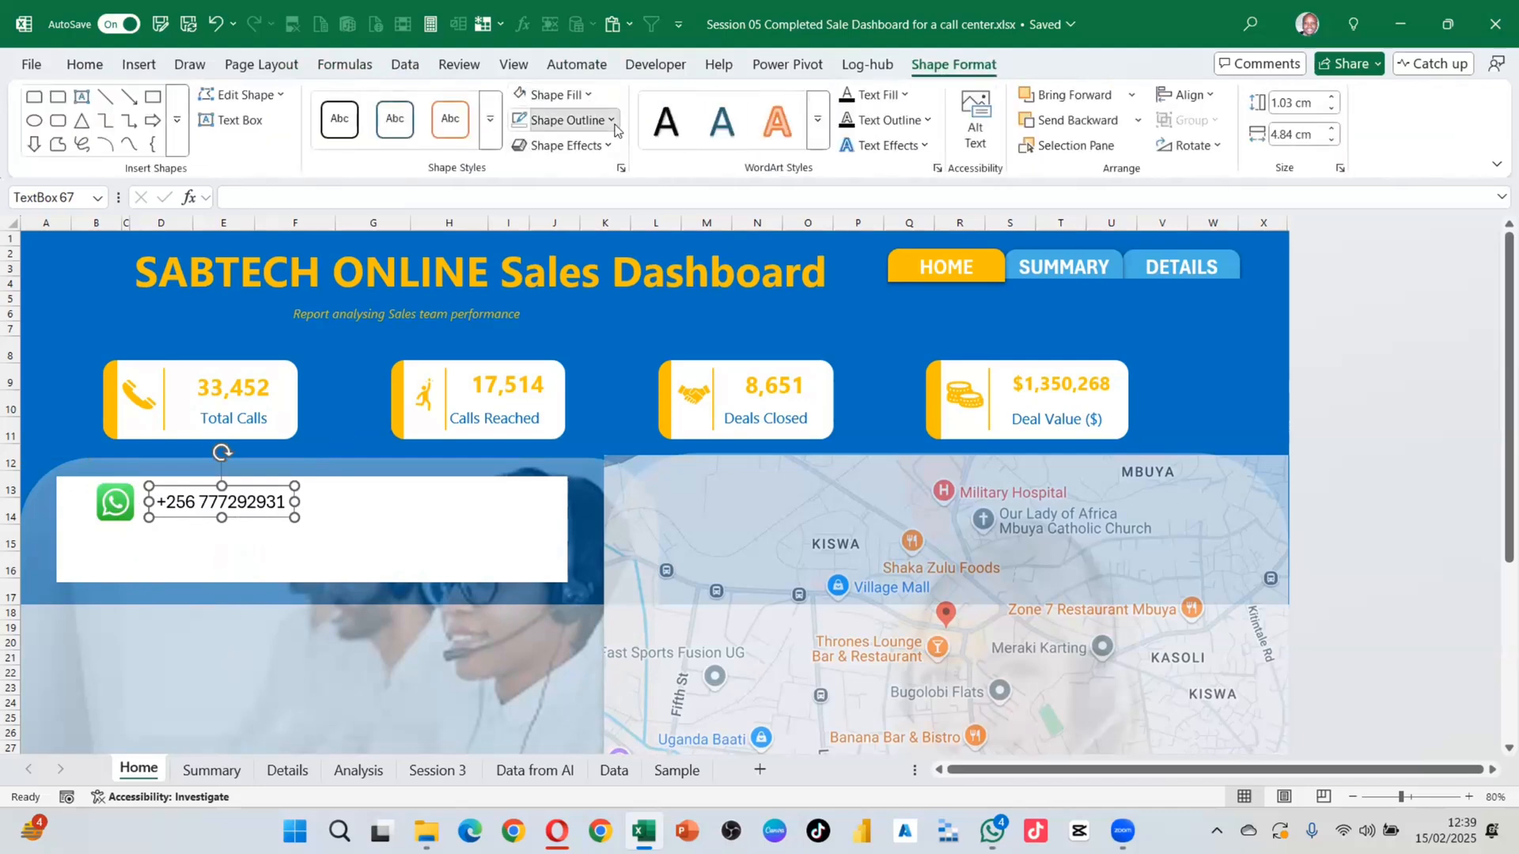
click(566, 120)
click(254, 553)
click(237, 544)
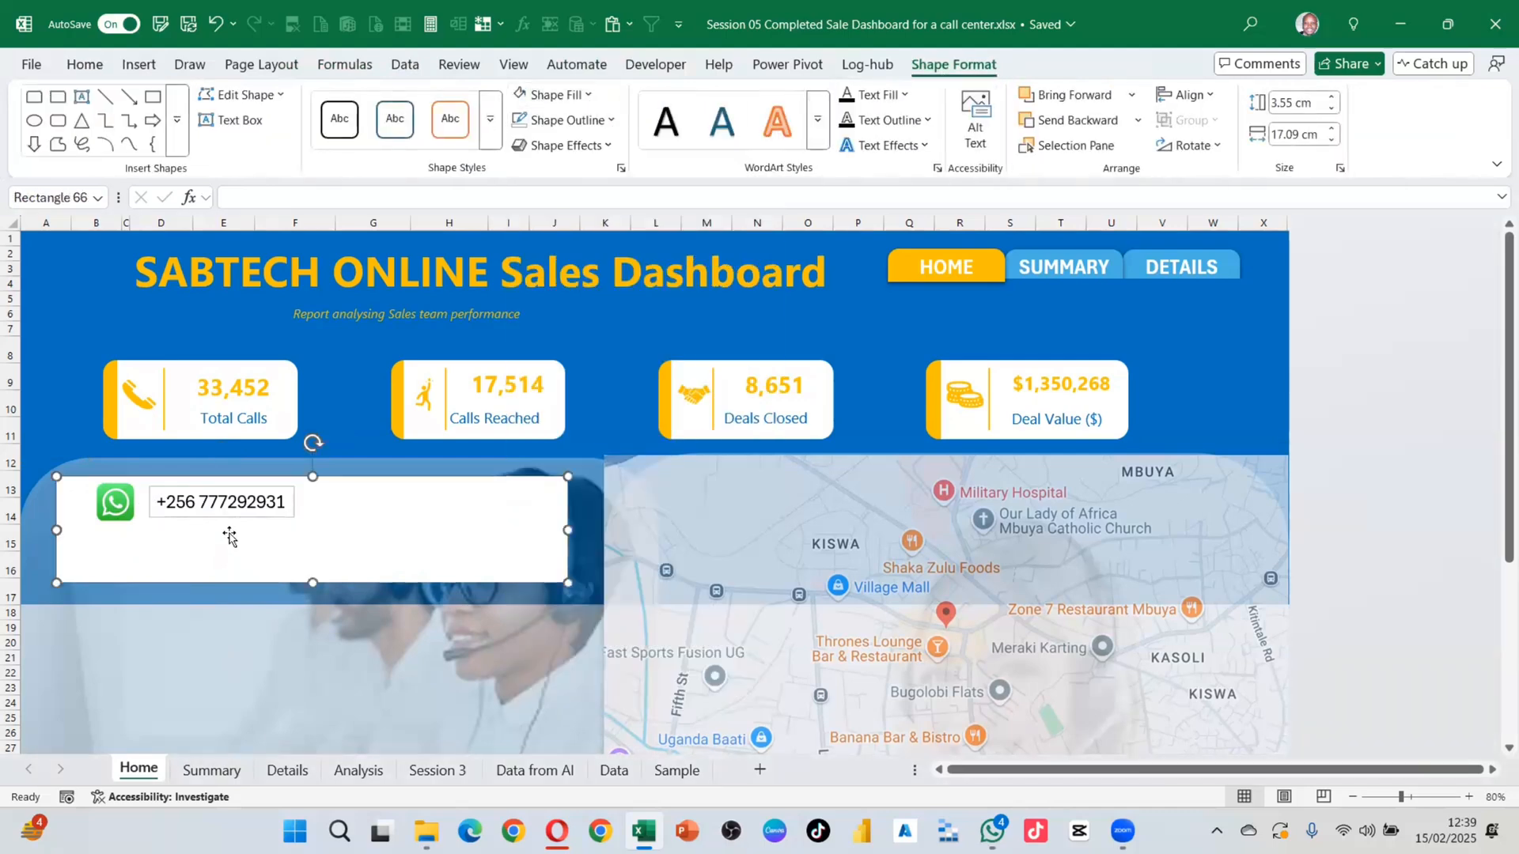
click(283, 514)
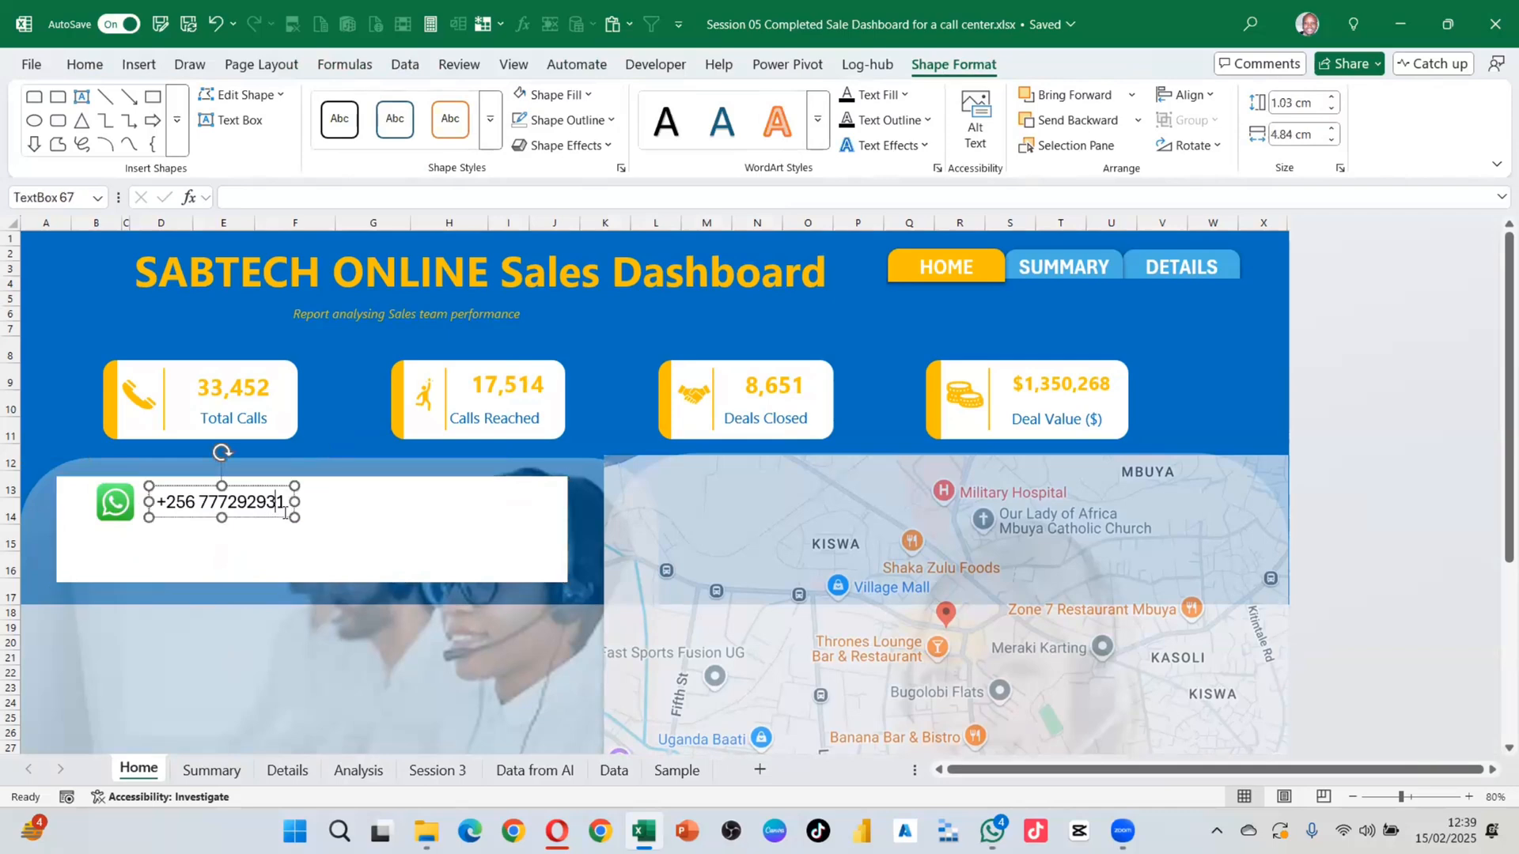
click(611, 121)
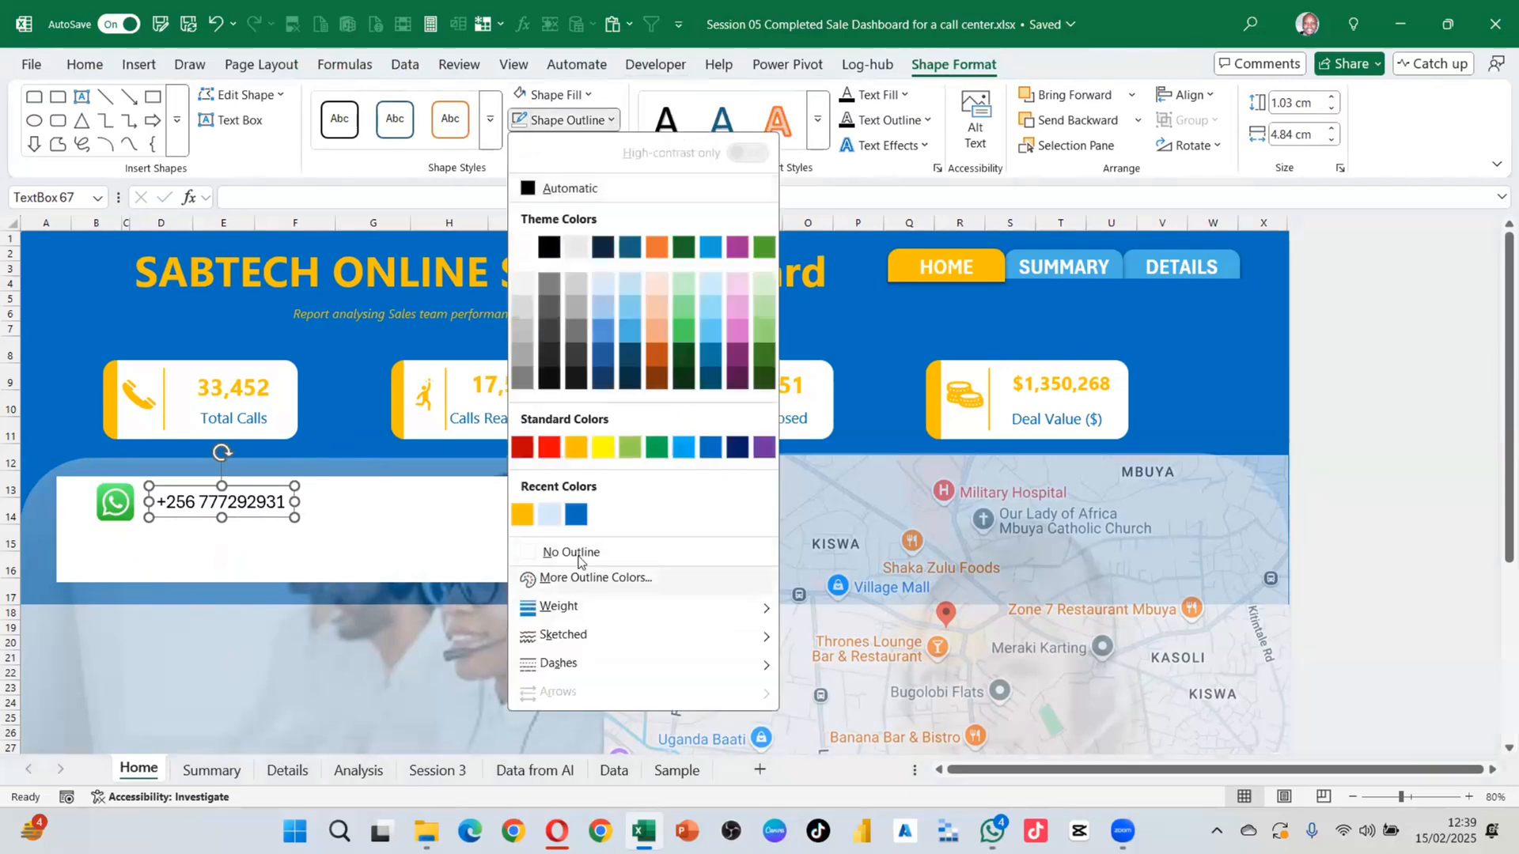
click(319, 637)
click(319, 638)
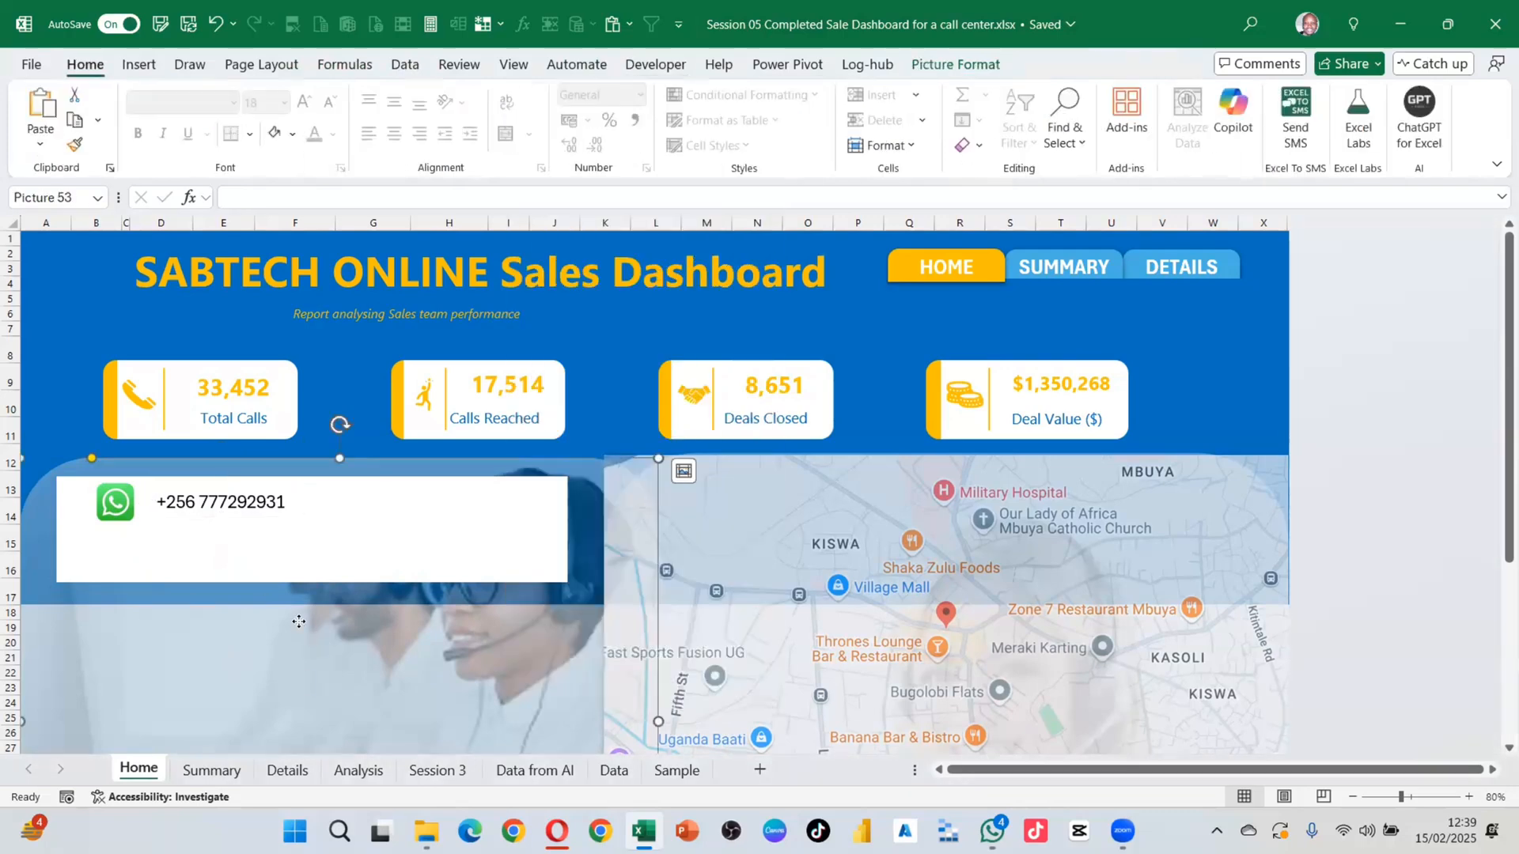
Step: Ctrl-drag the phone number box to duplicate it just below
click(262, 507)
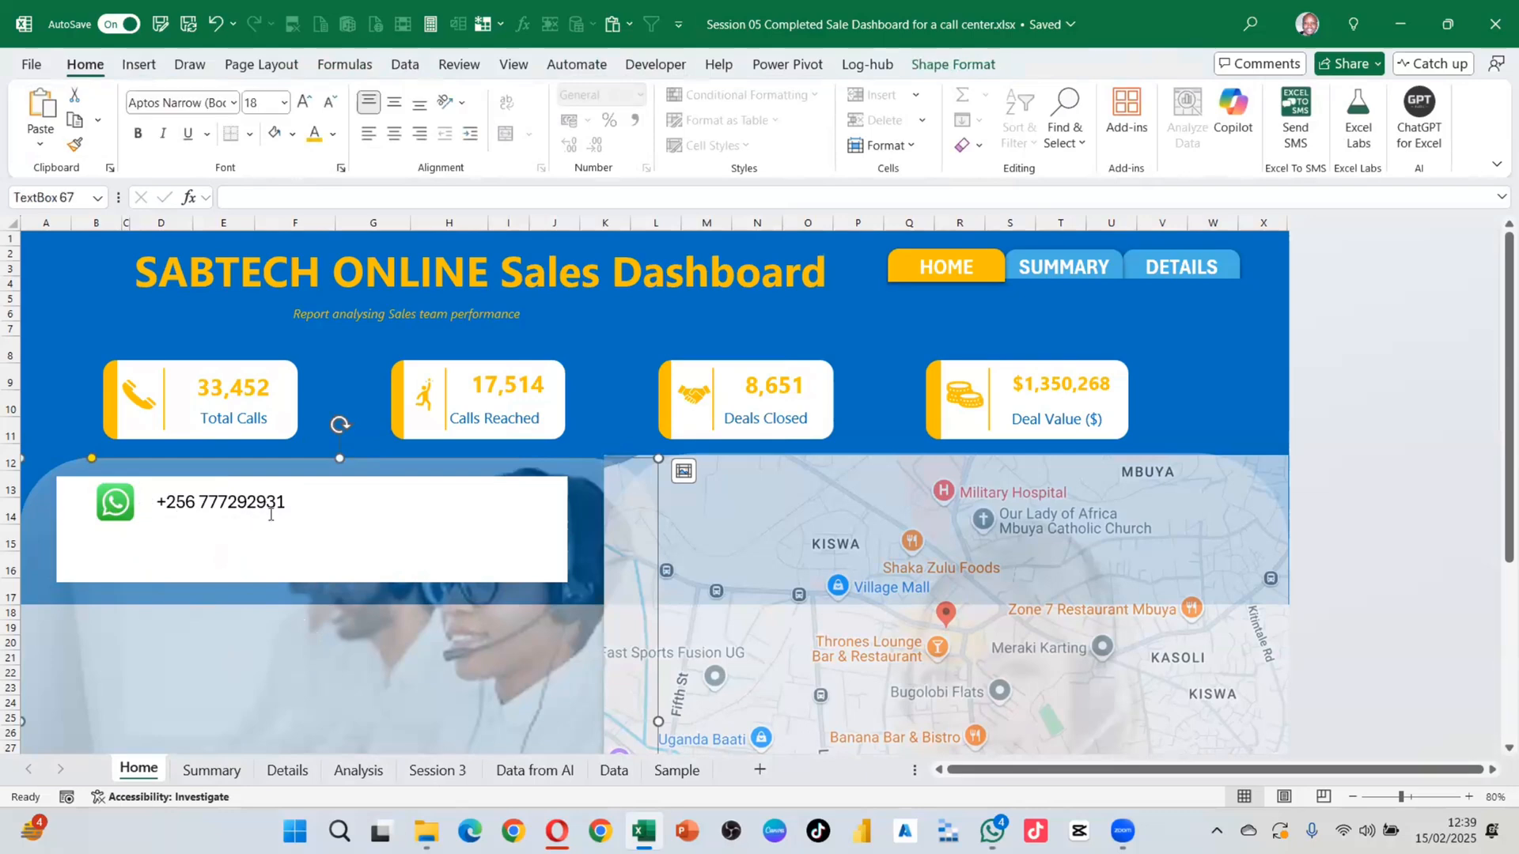
click(270, 518)
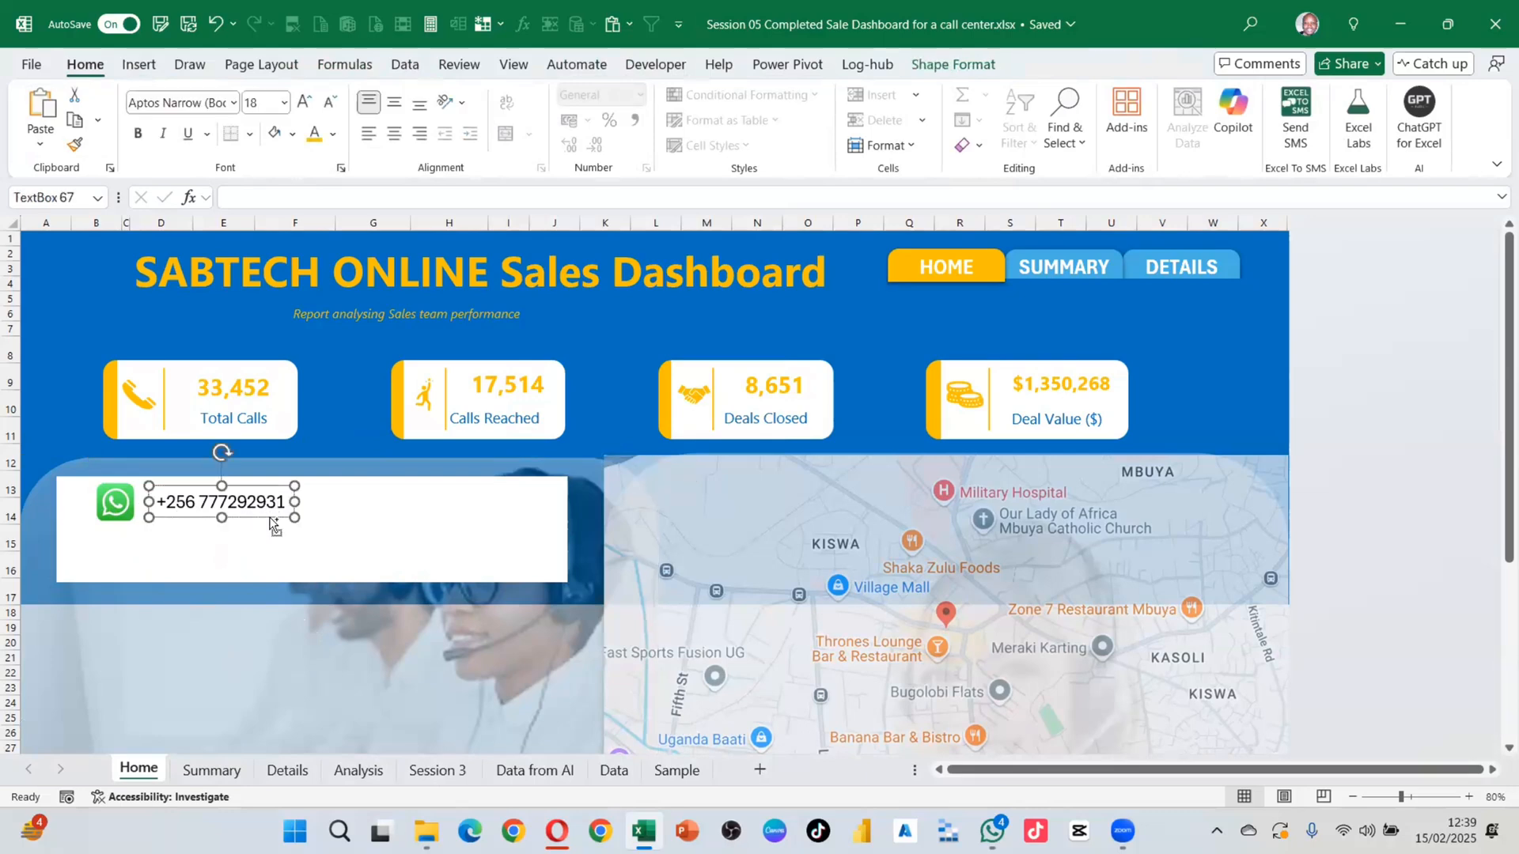
drag(270, 518, 268, 558)
Step: Replace the copied box's text with the company e-mail address and widen it to fit one line
triple_click(255, 552)
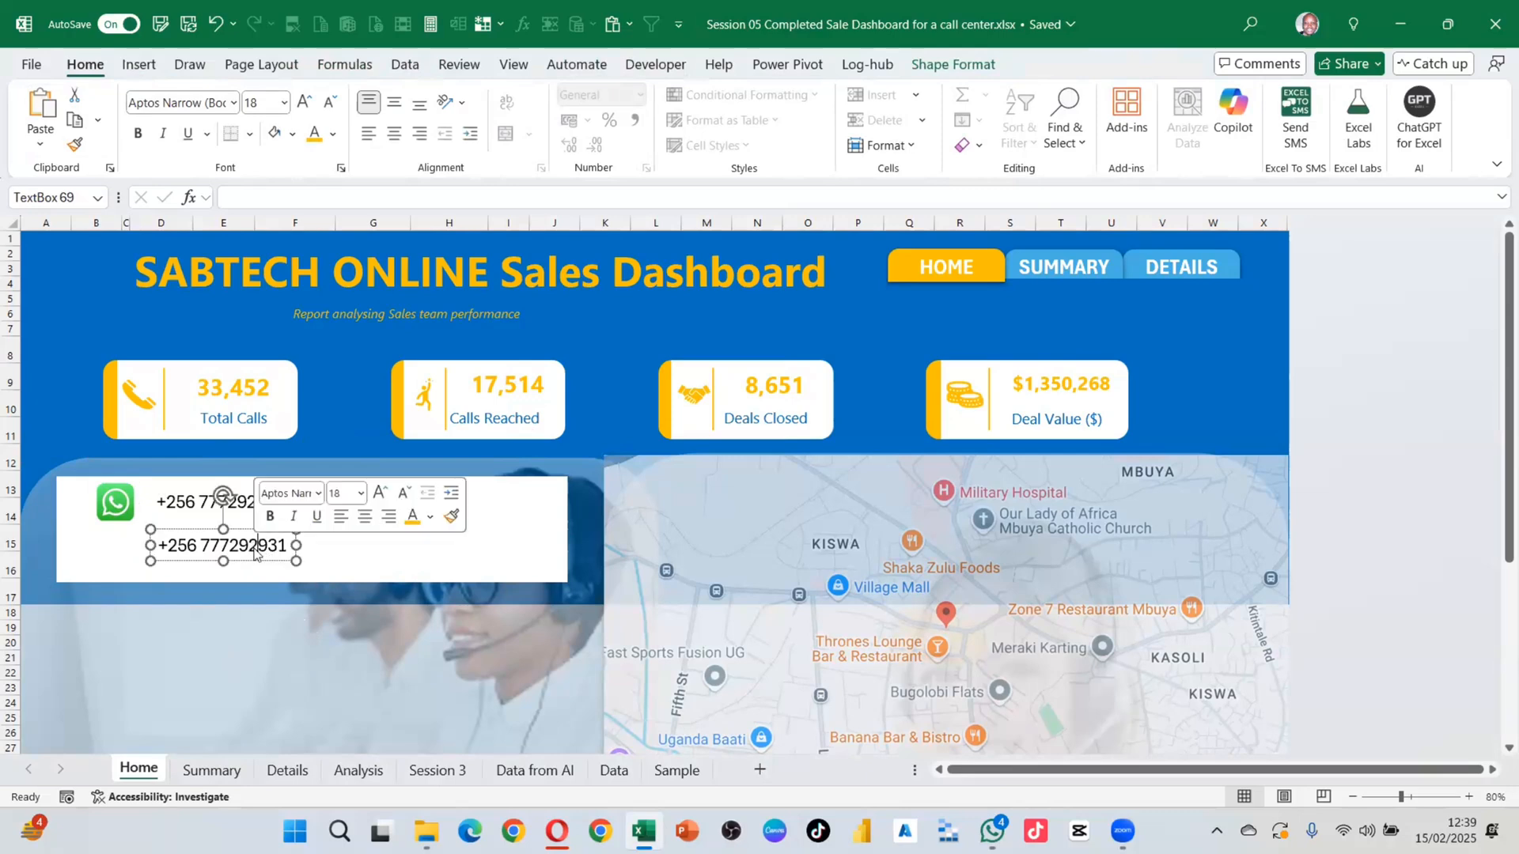
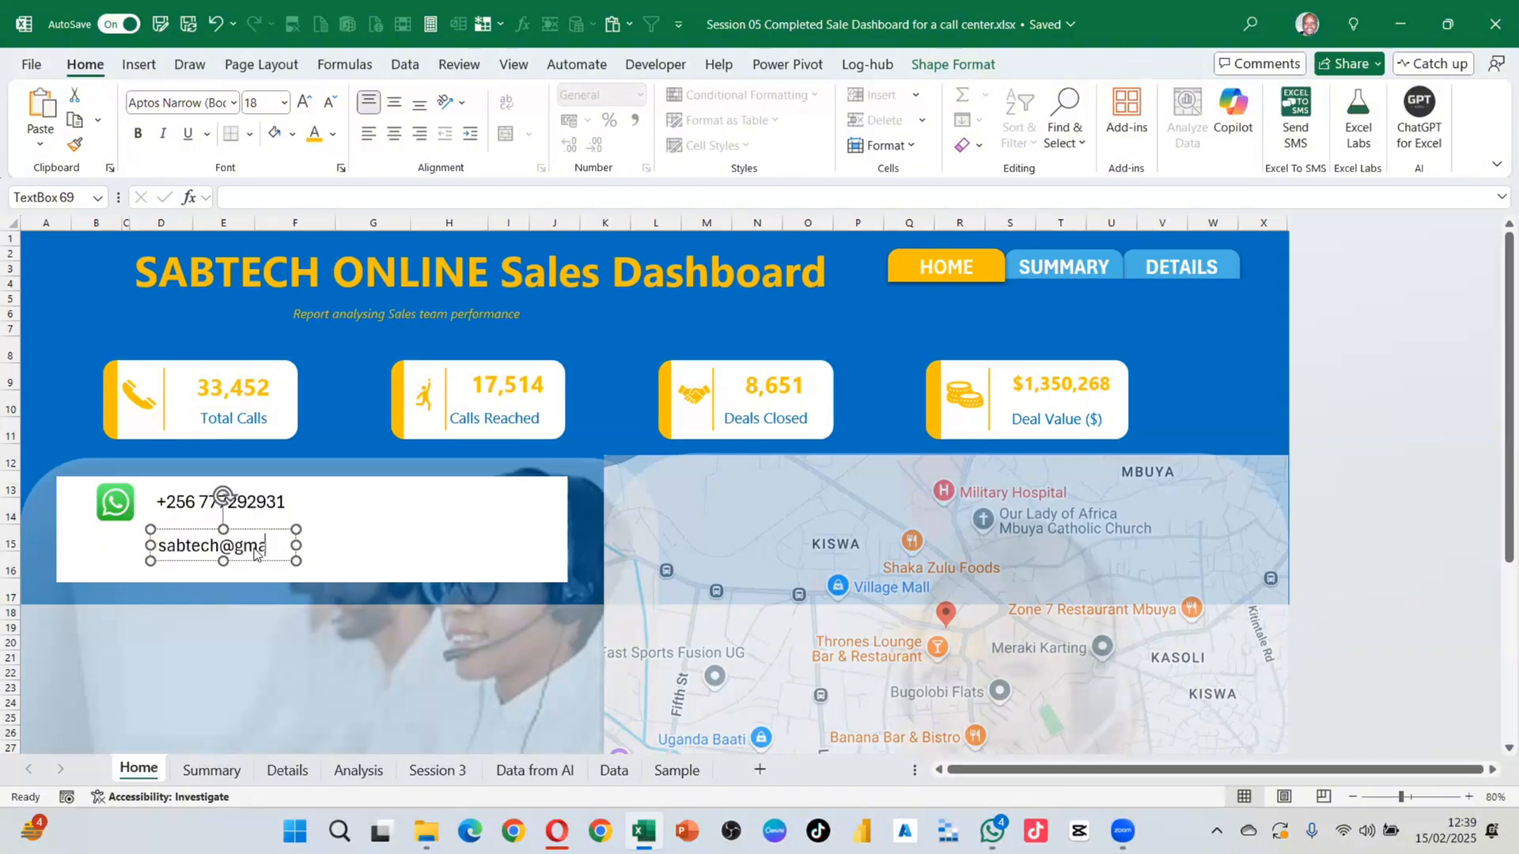
drag(296, 545, 366, 546)
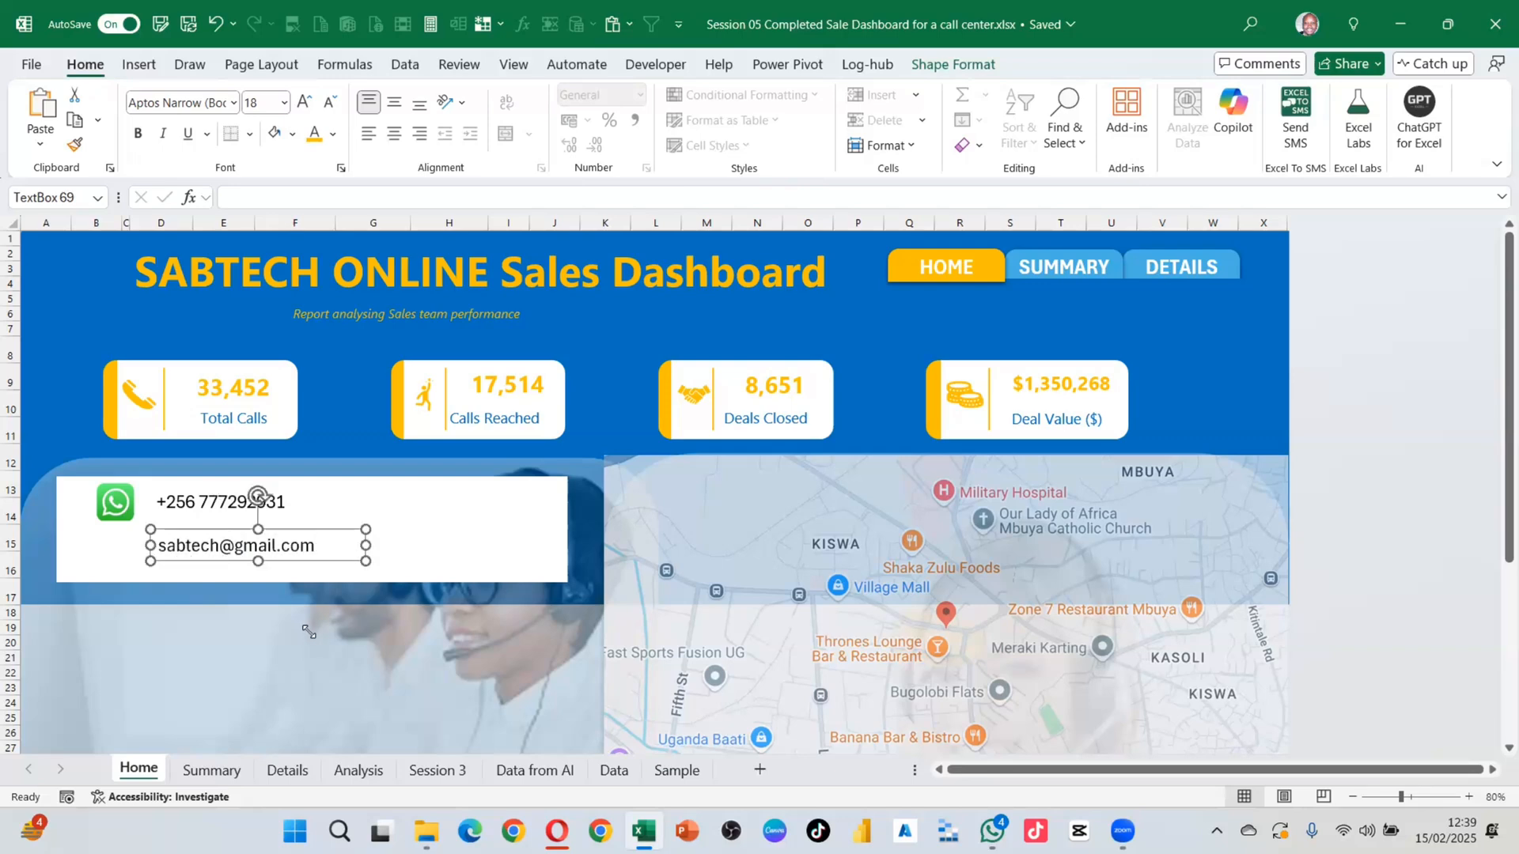
click(309, 643)
Step: Change the Google search to 'email icon png transparent' and run it
click(557, 830)
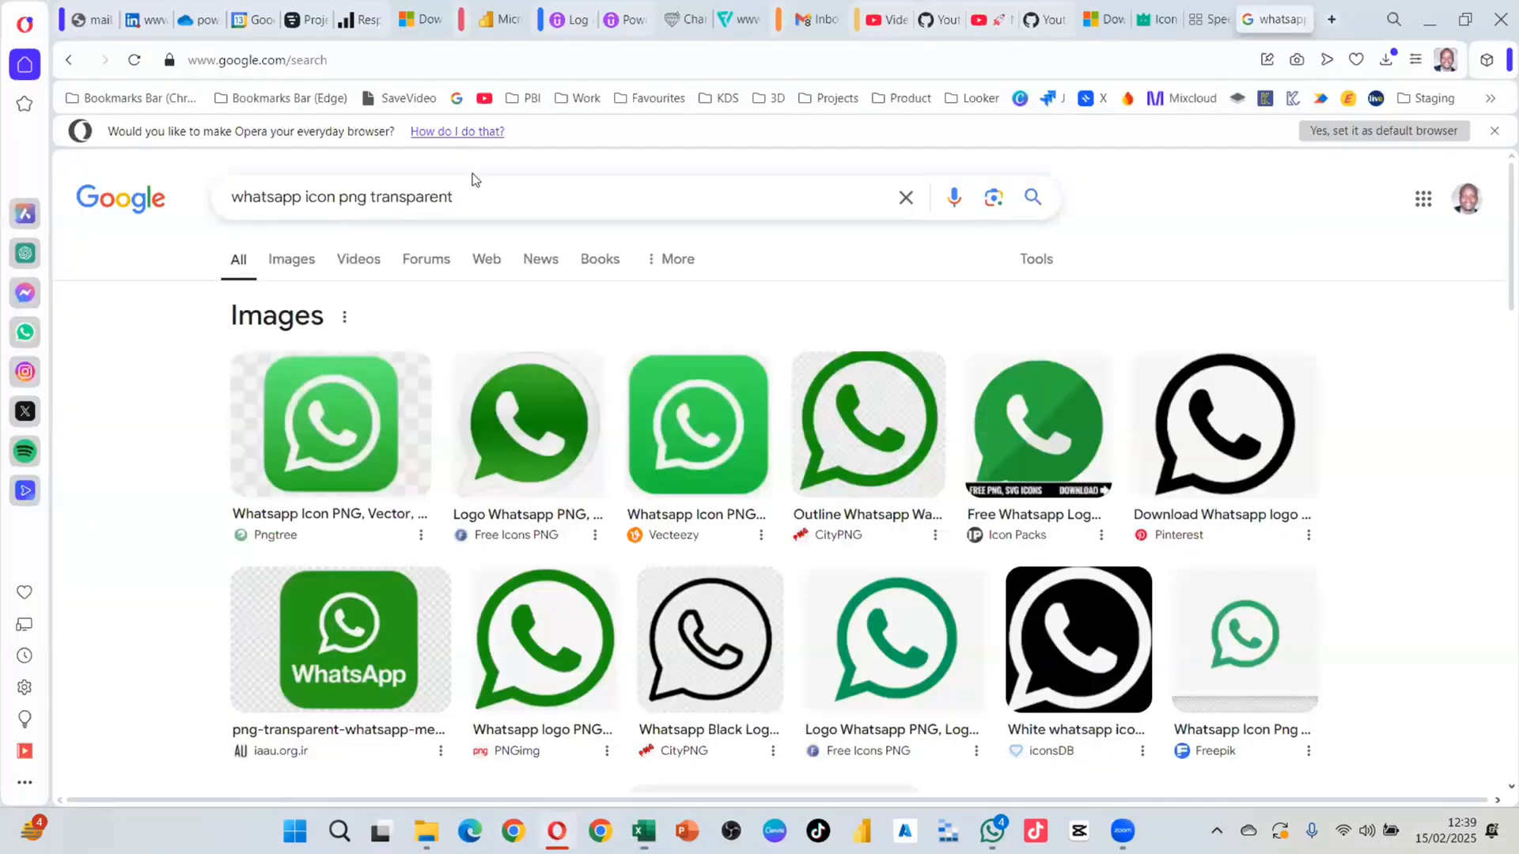
double_click(298, 198)
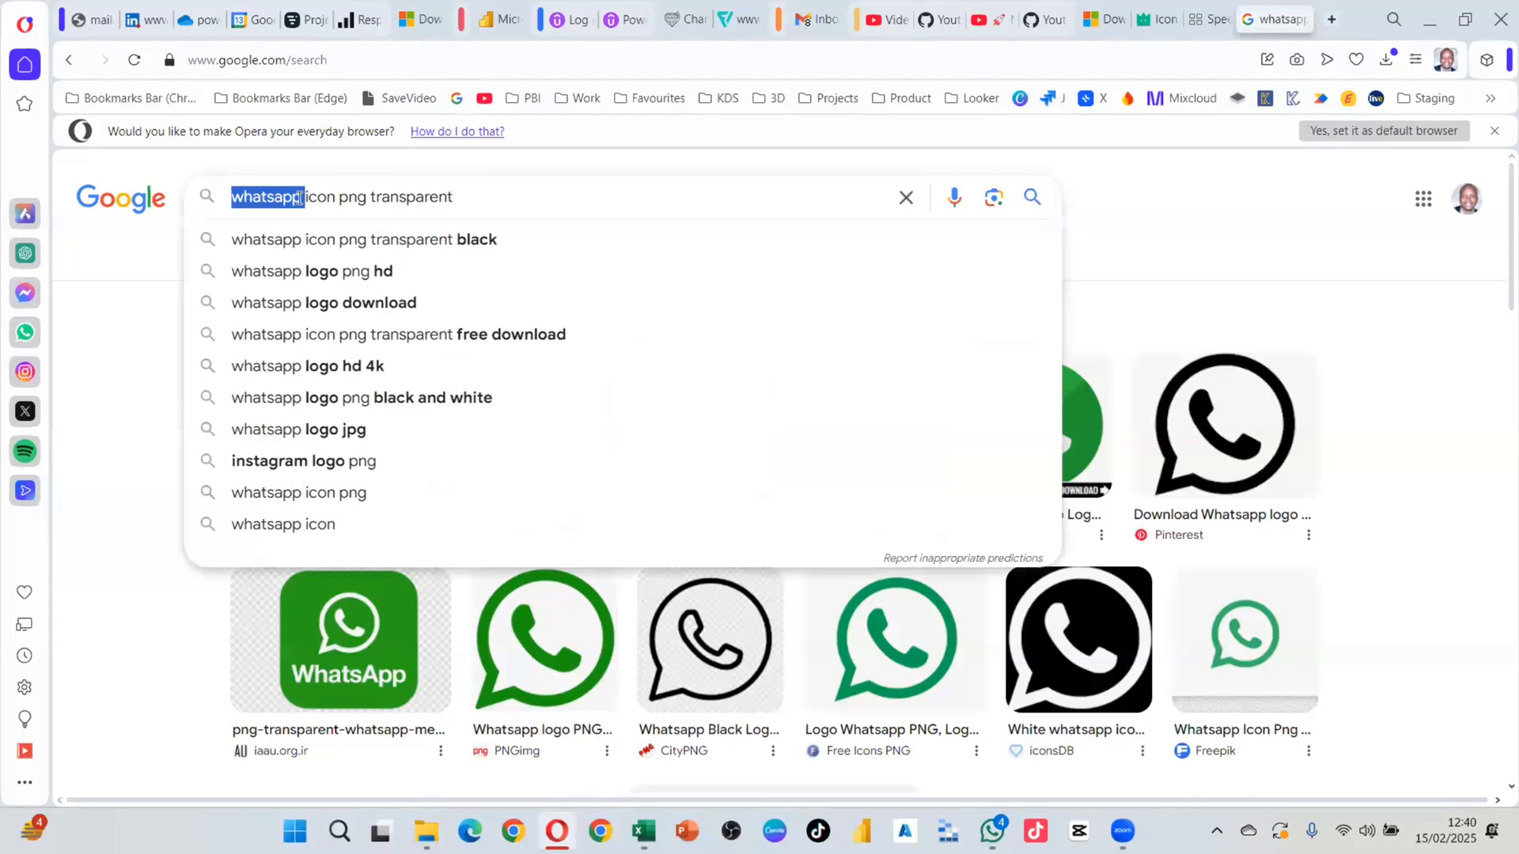
text(email)
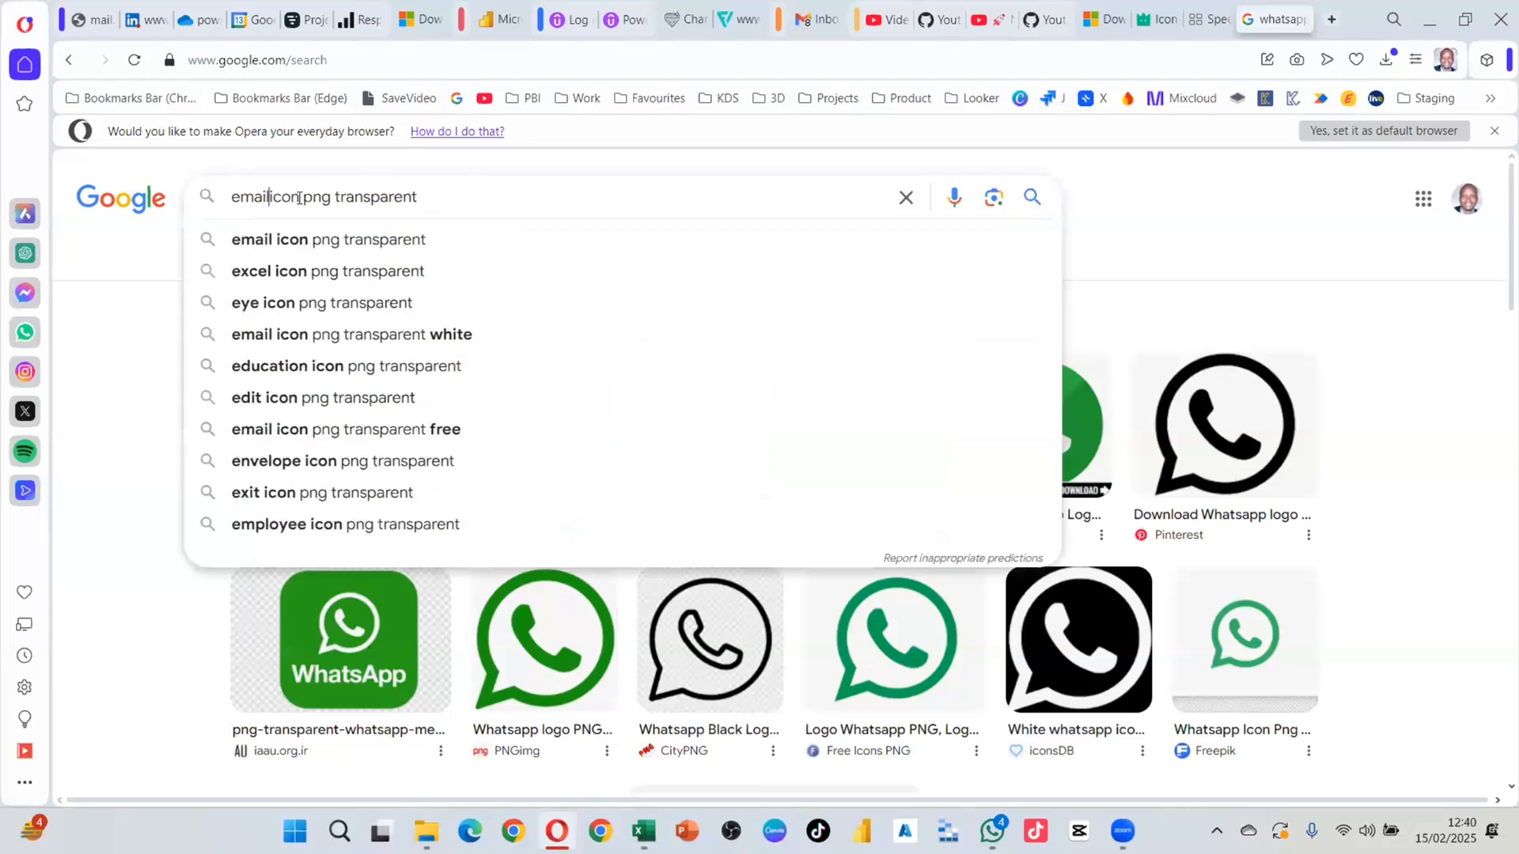
key(Return)
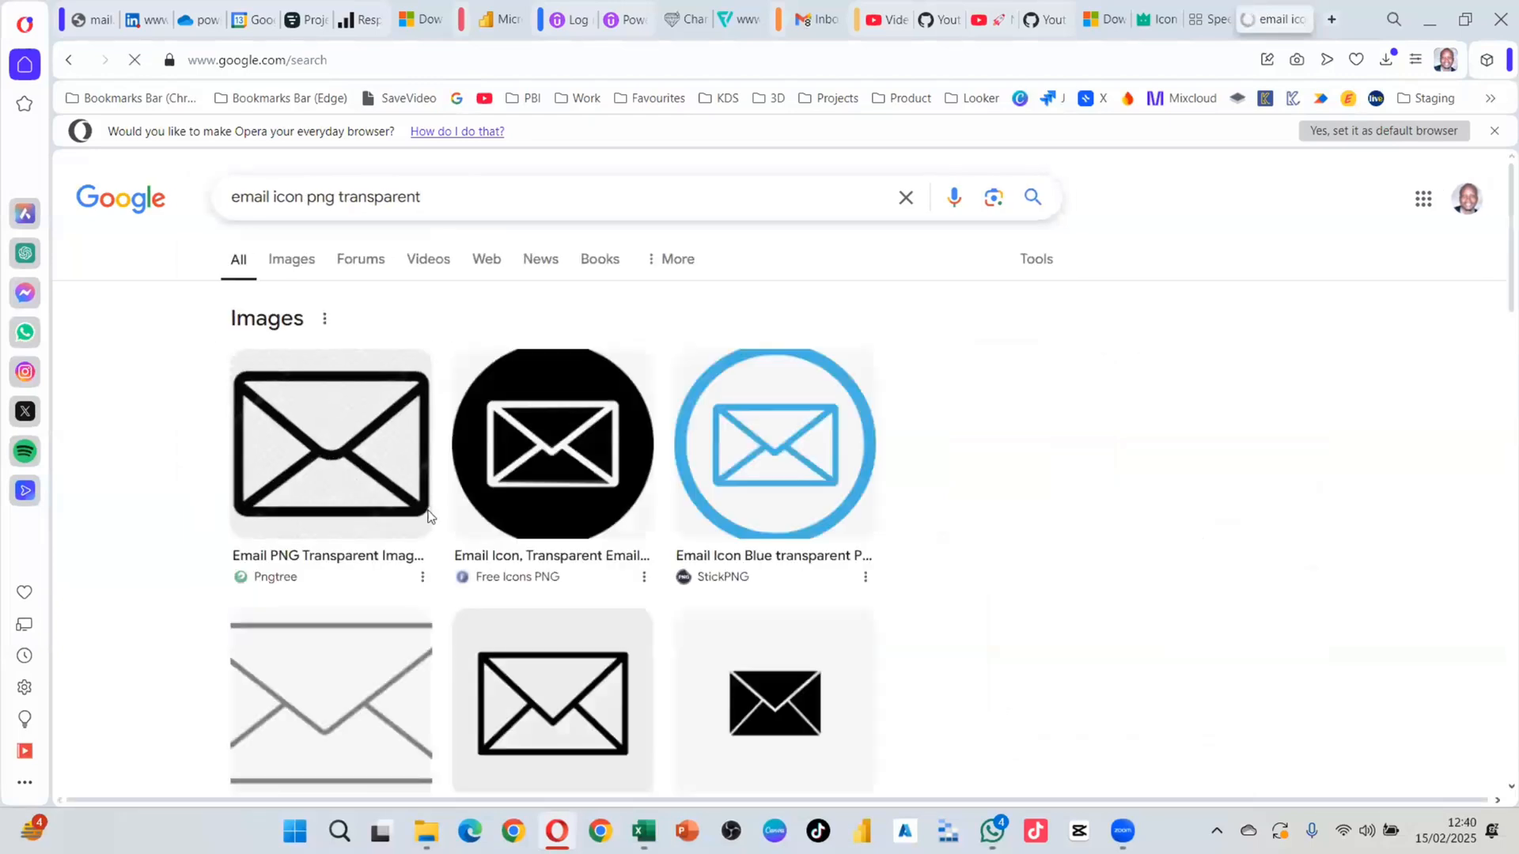
Step: Copy the red Gmail envelope from the image results and return to Excel
scroll(814, 625, down, 7)
scroll(732, 630, up, 7)
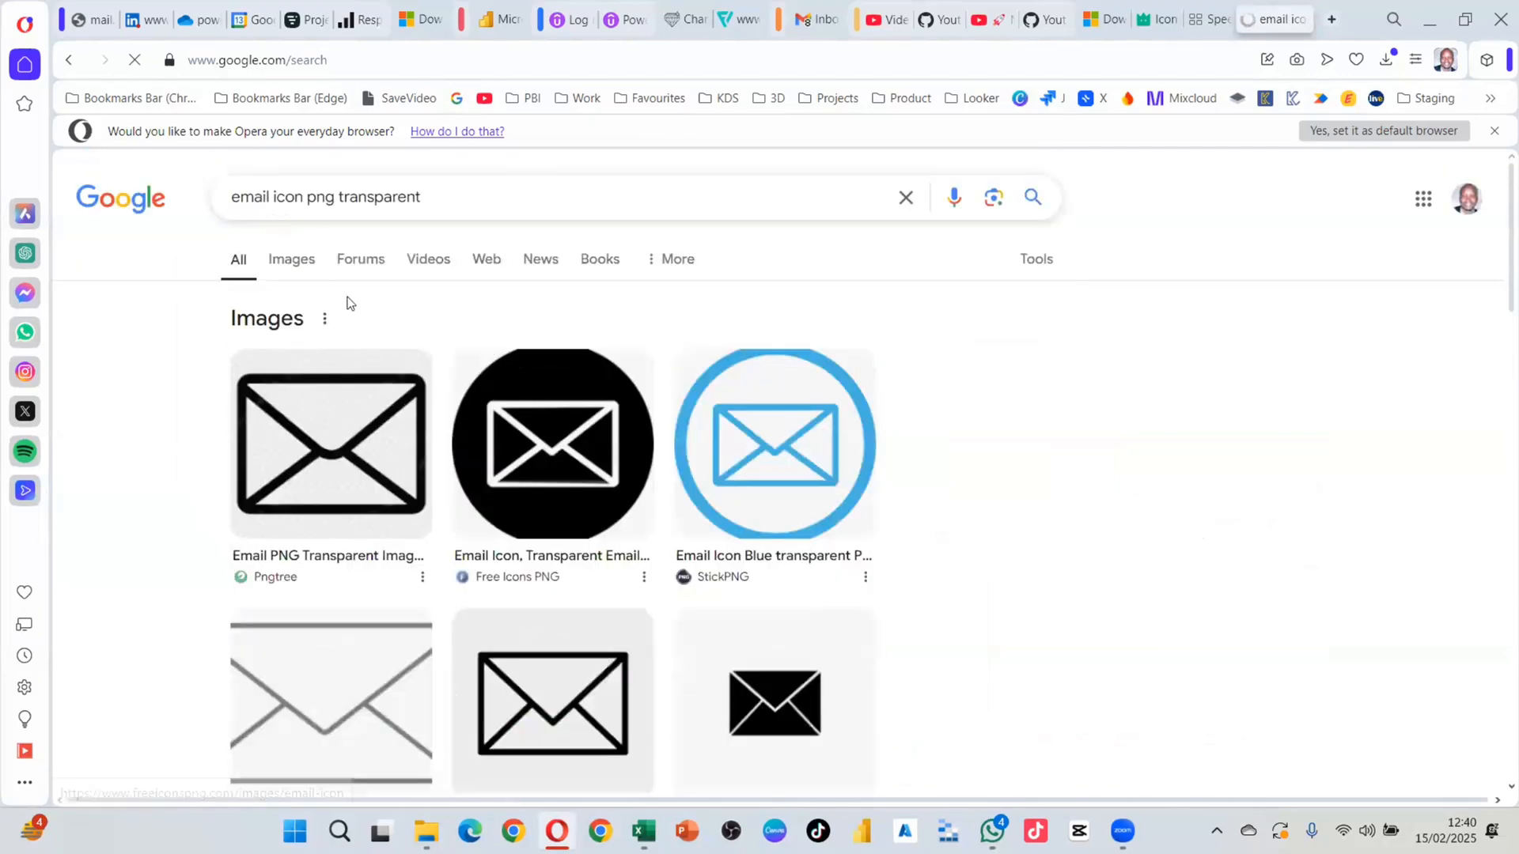
click(306, 265)
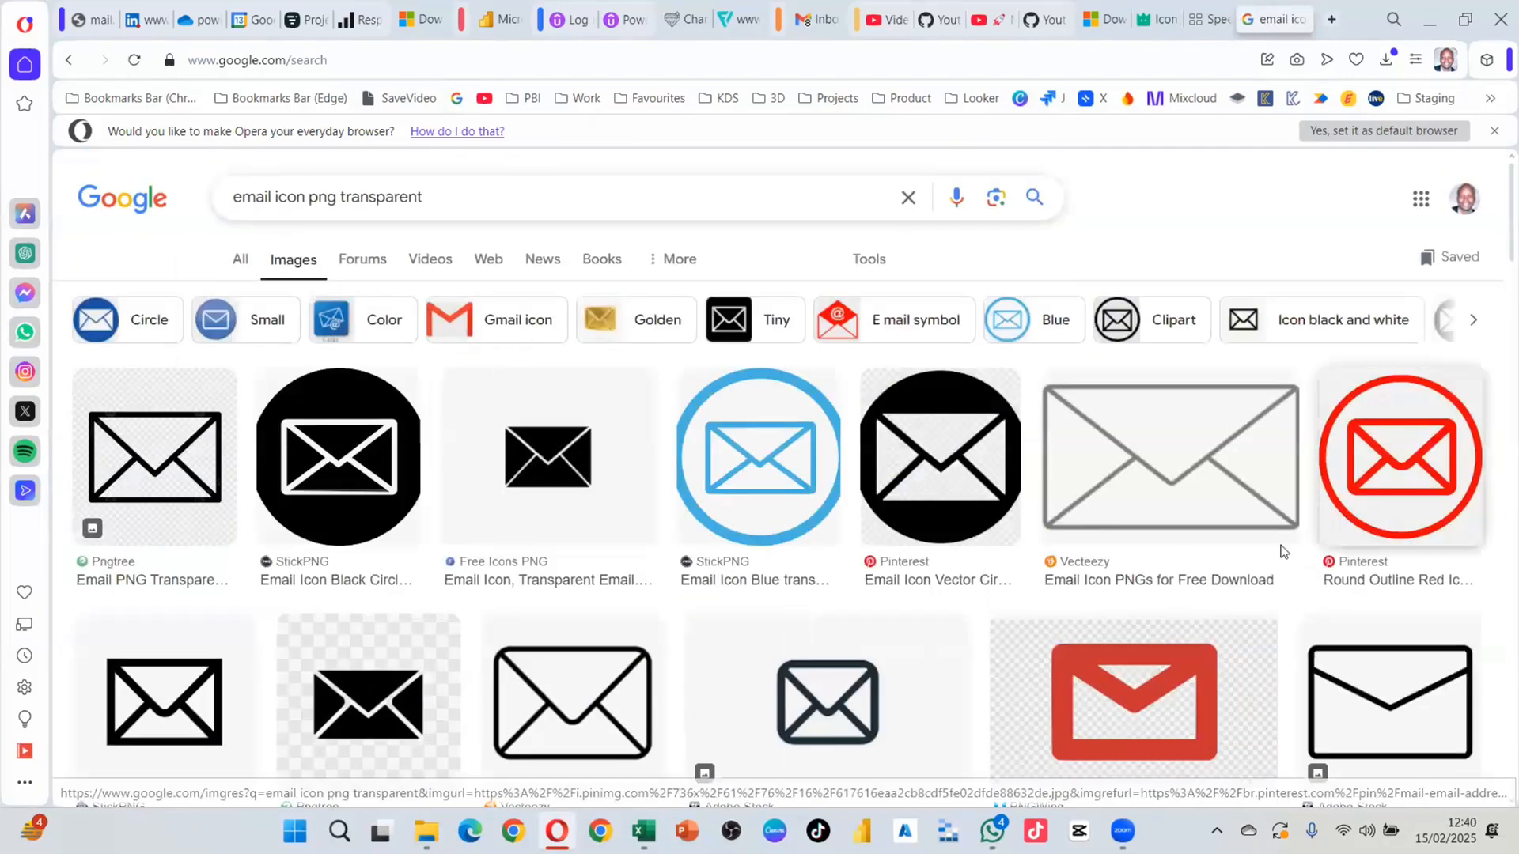
scroll(1137, 365, down, 3)
right_click(1138, 364)
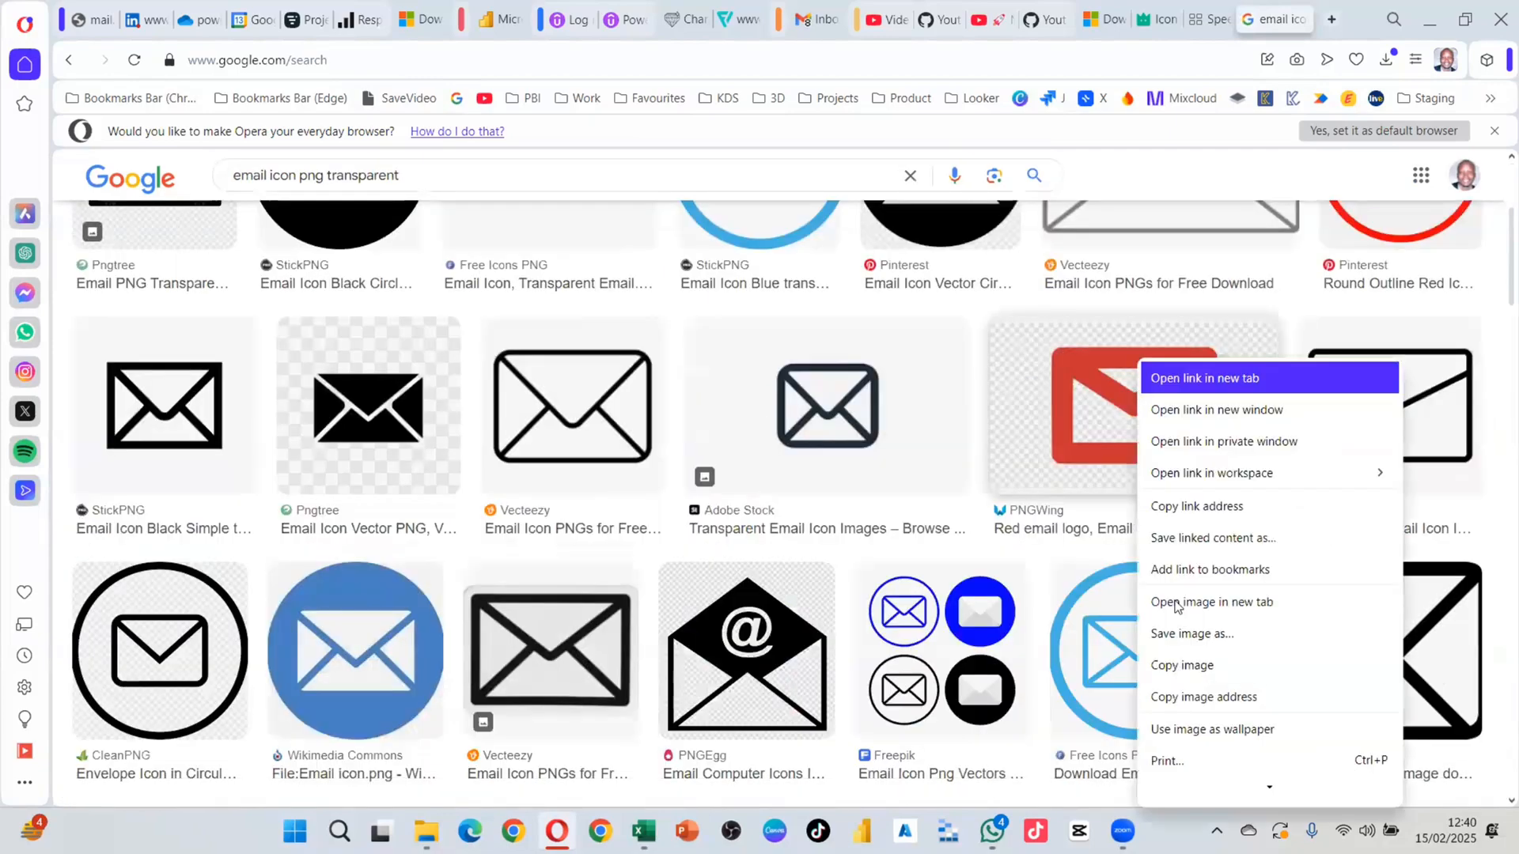
click(1186, 666)
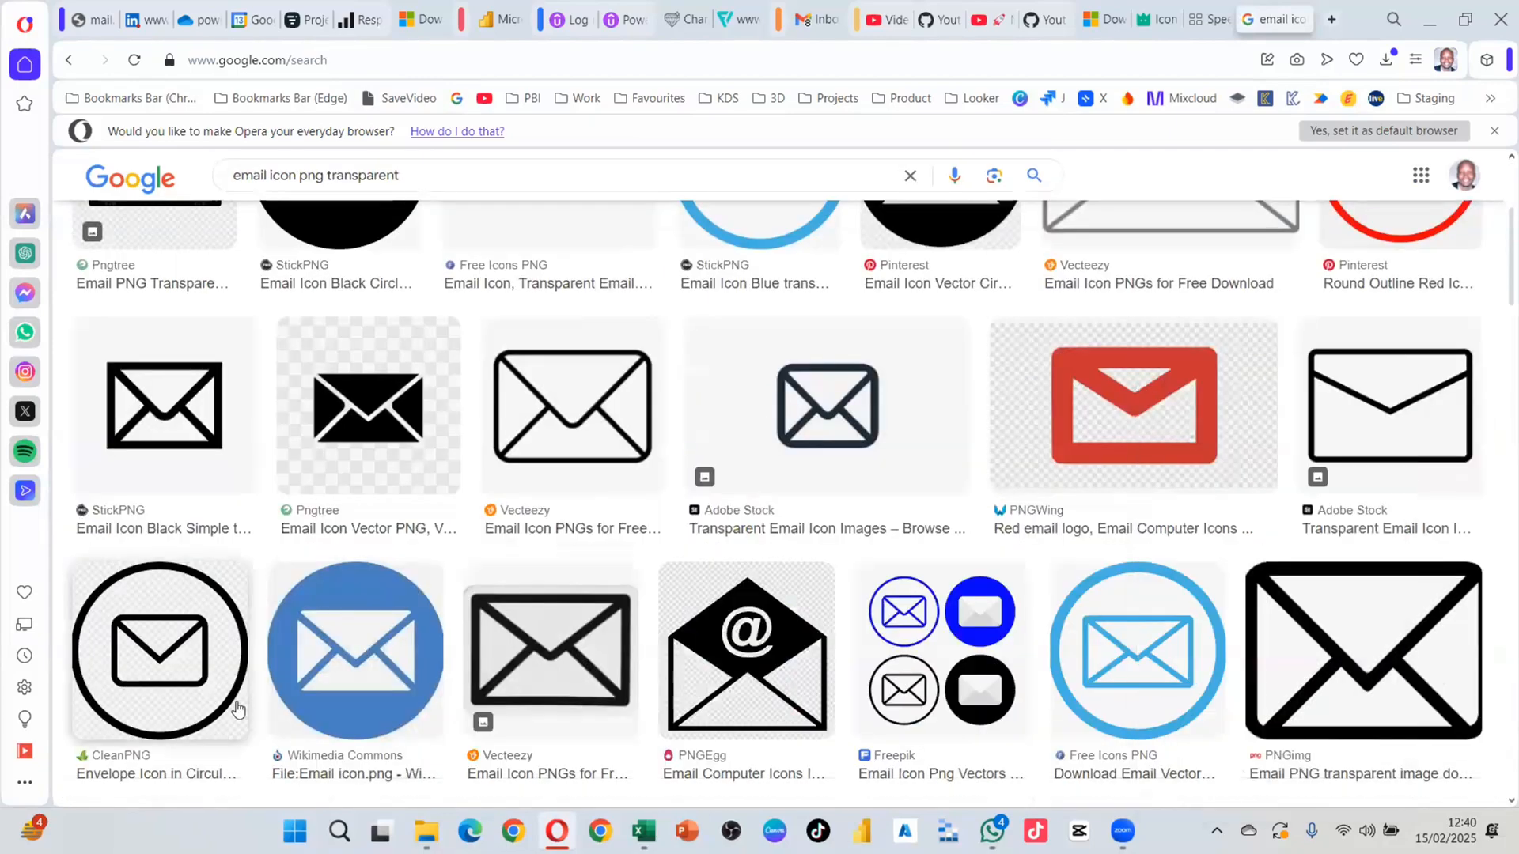
key(alt+Tab)
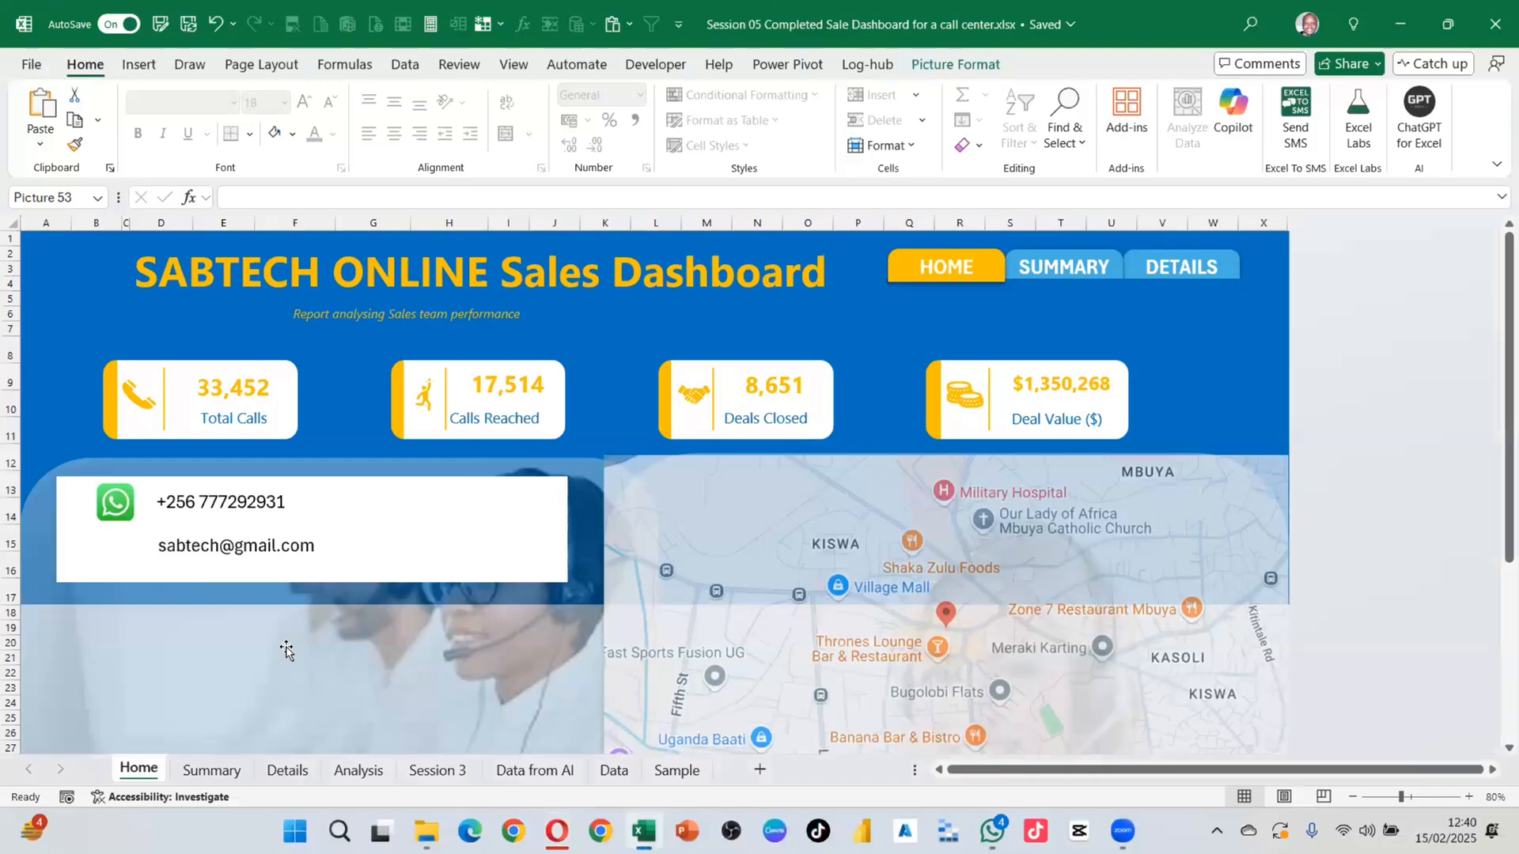
Step: Paste the Gmail envelope image and move it beside the phone number
key(ctrl+v)
drag(221, 536, 356, 597)
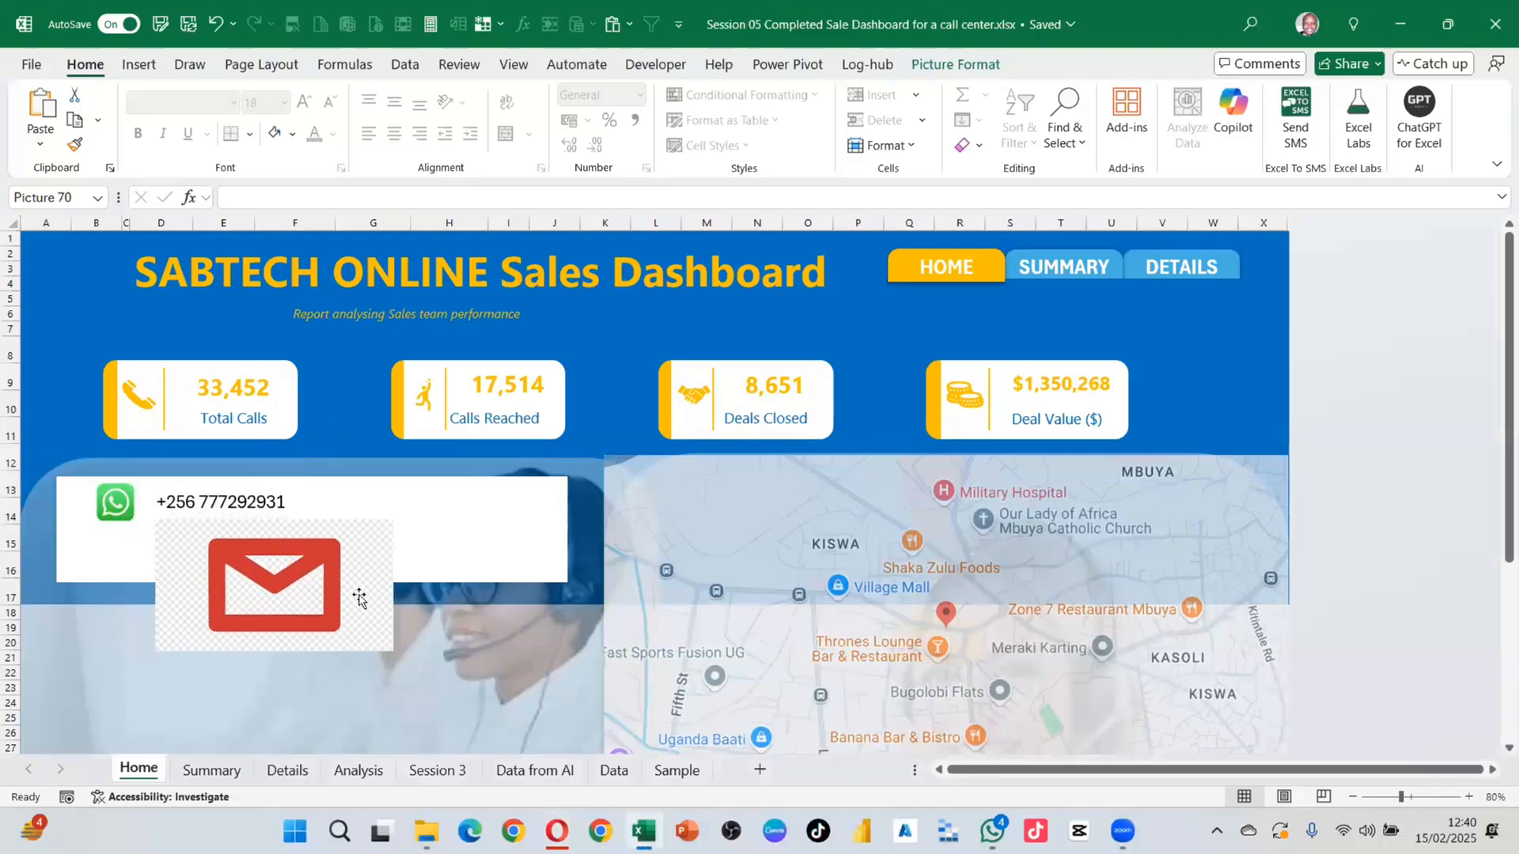
click(955, 64)
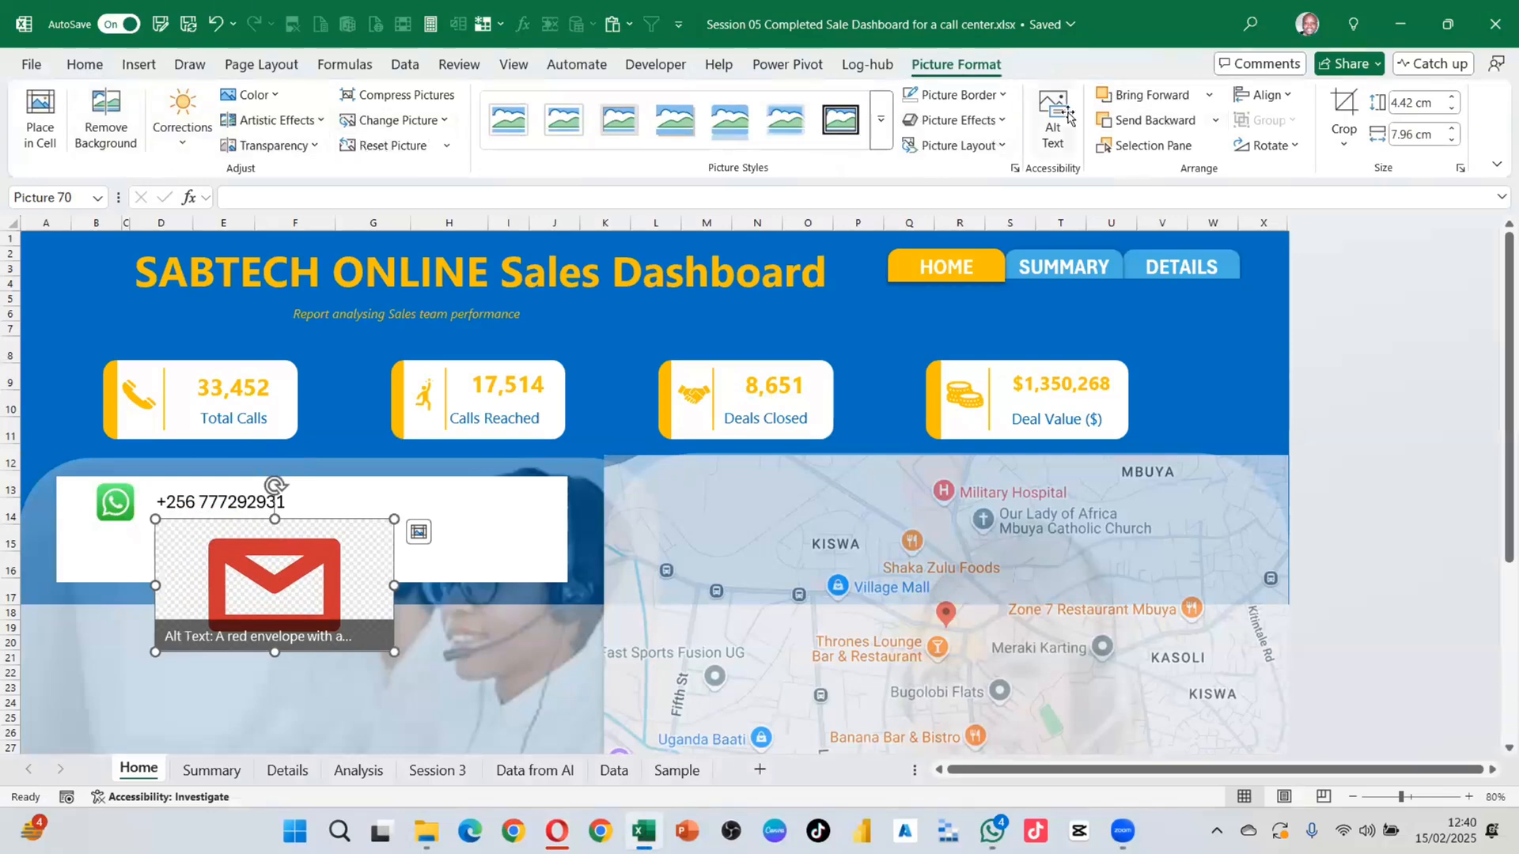
Step: Crop the empty margins off all four sides of the Gmail picture and move it into the contact box
click(1345, 110)
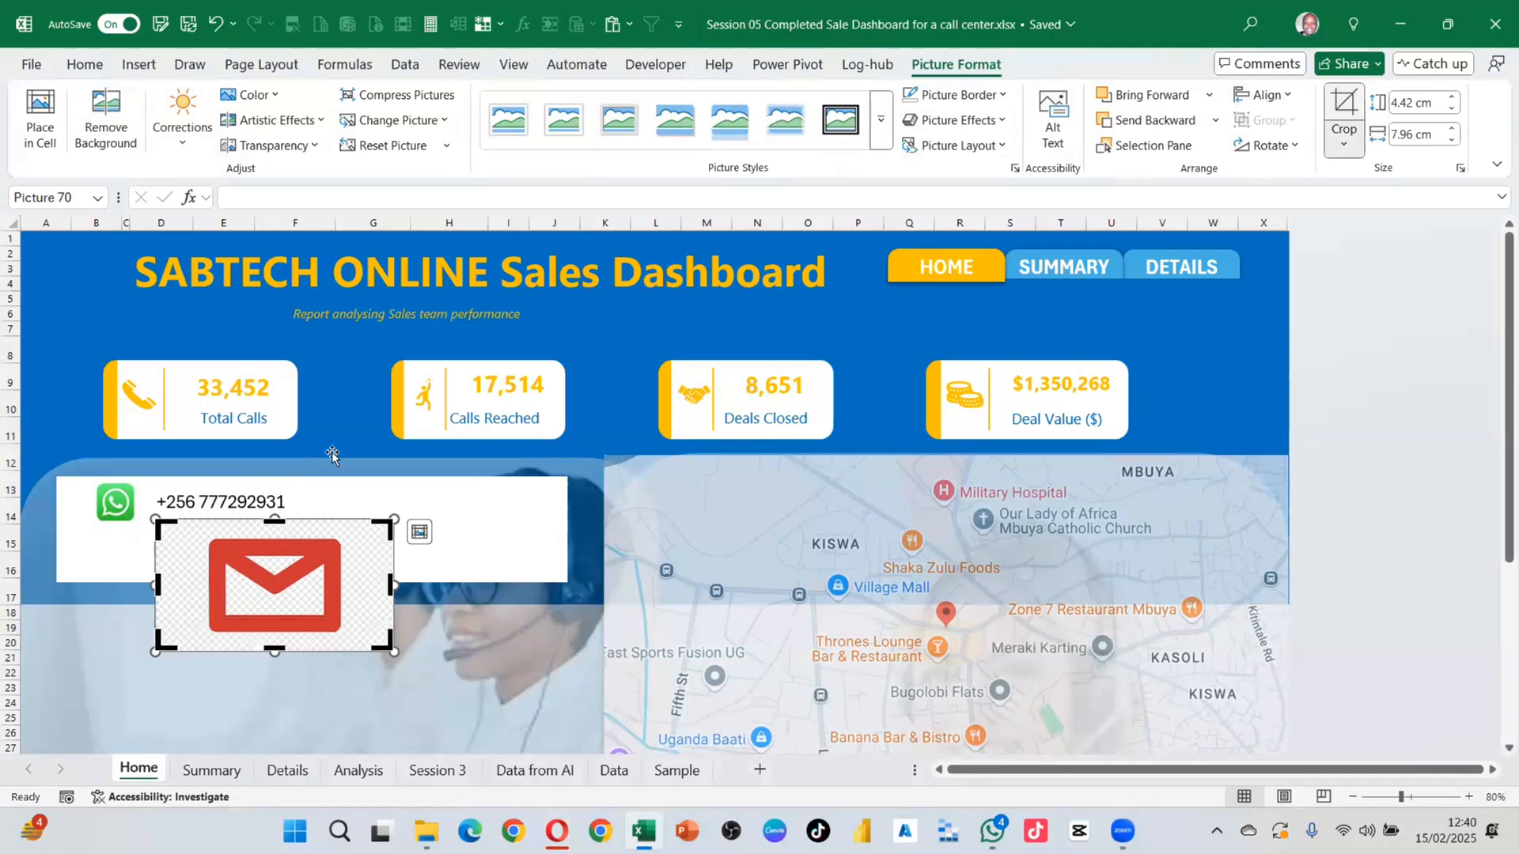
drag(393, 586, 360, 586)
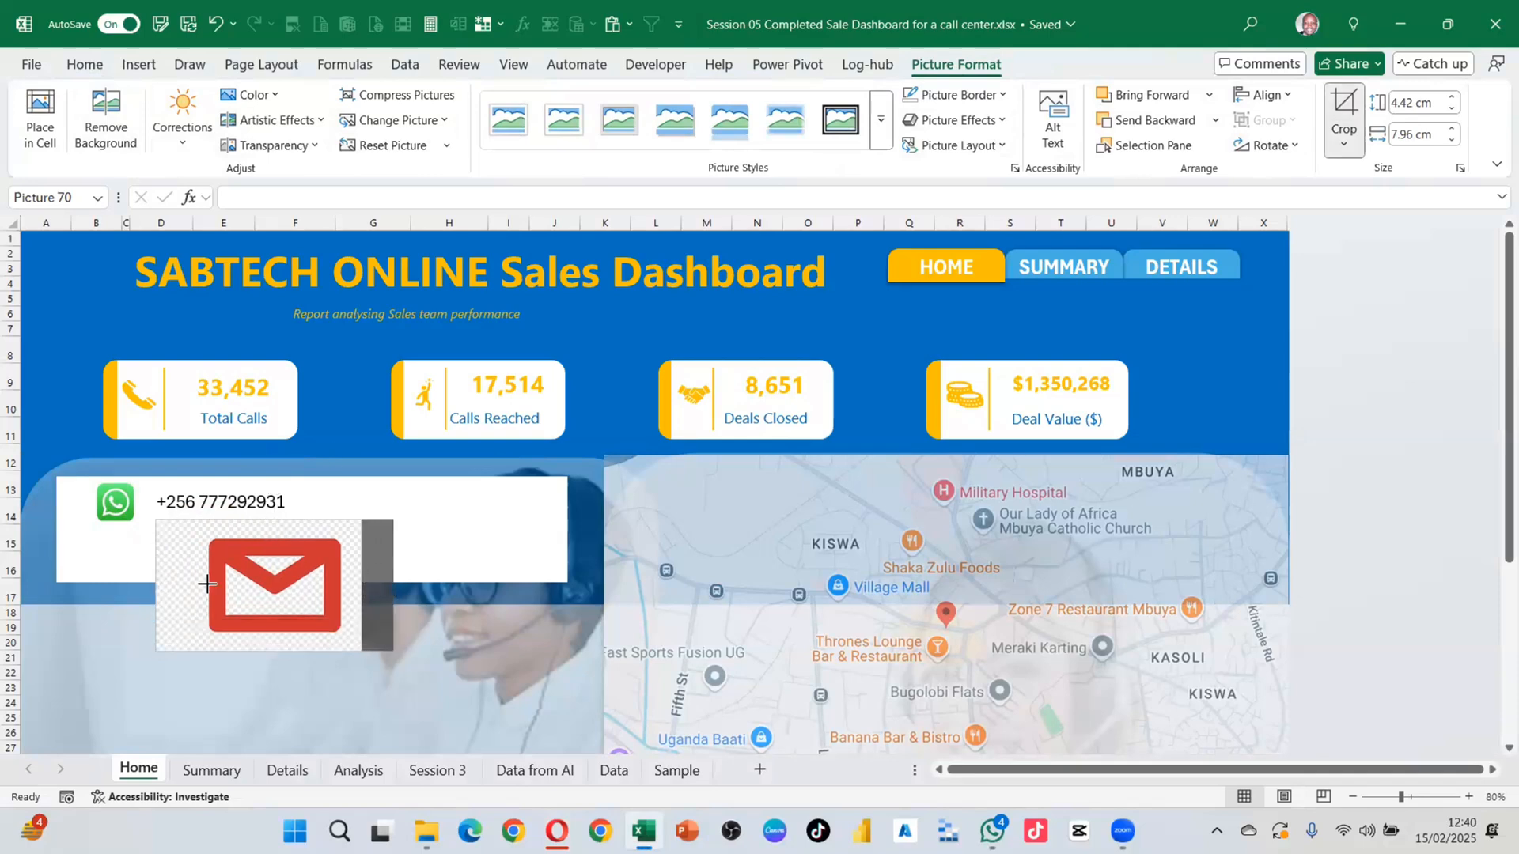
drag(158, 582, 198, 586)
drag(276, 648, 277, 634)
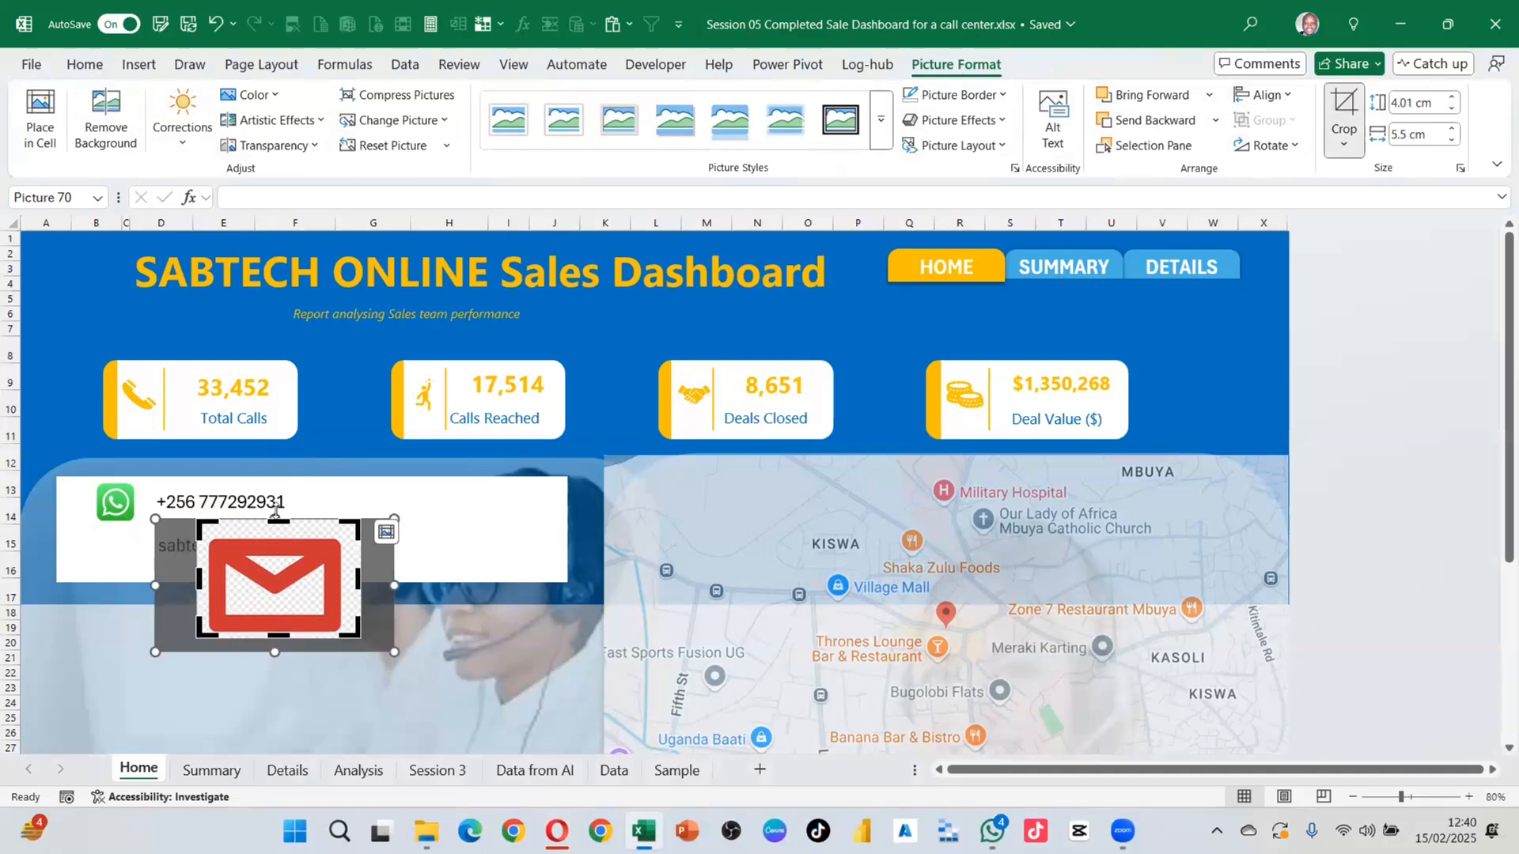
drag(274, 520, 276, 534)
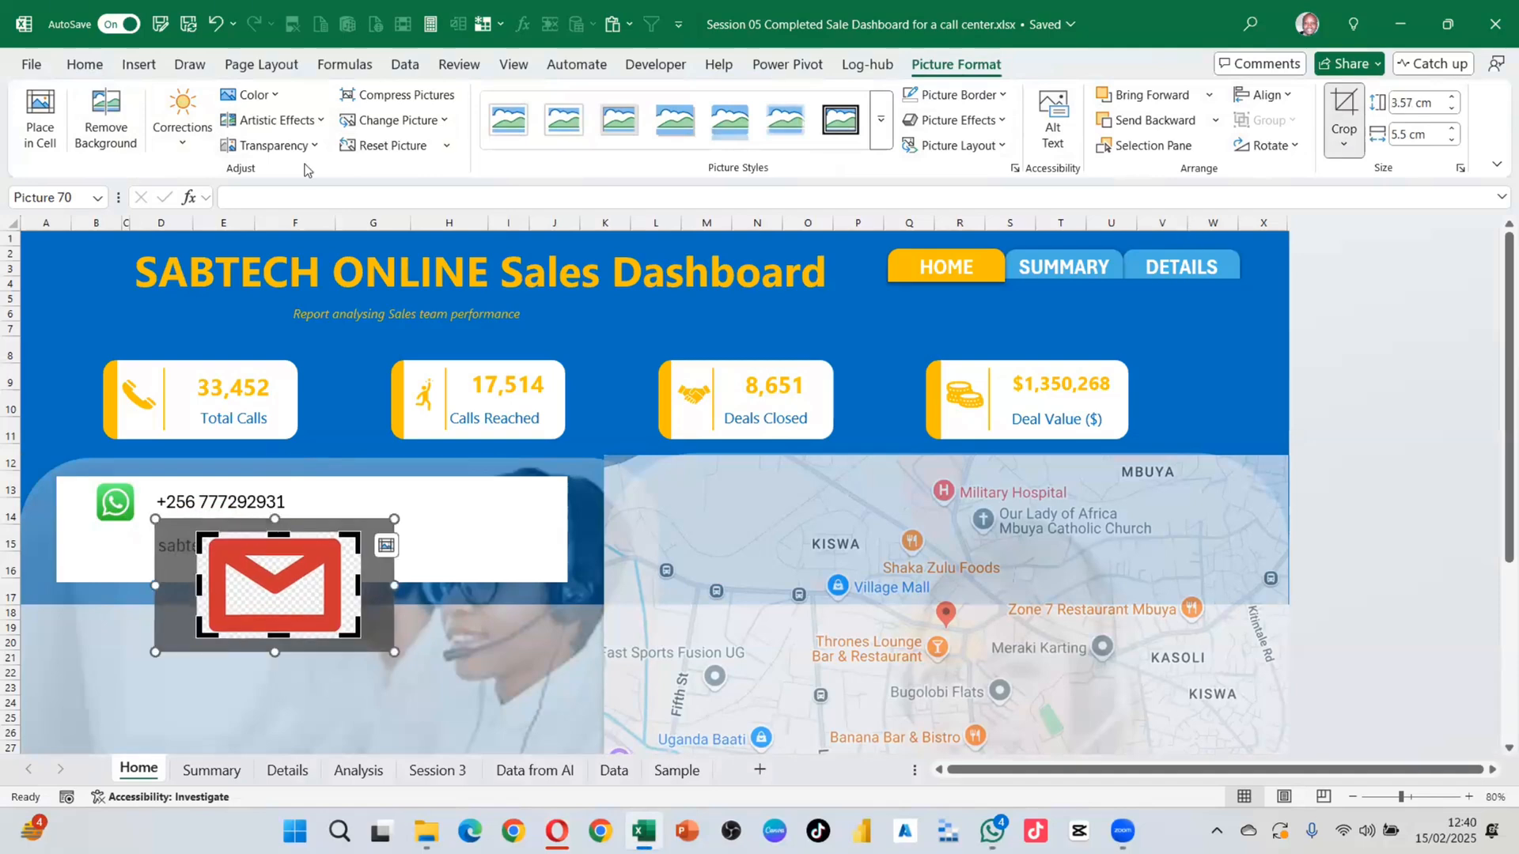
click(1343, 118)
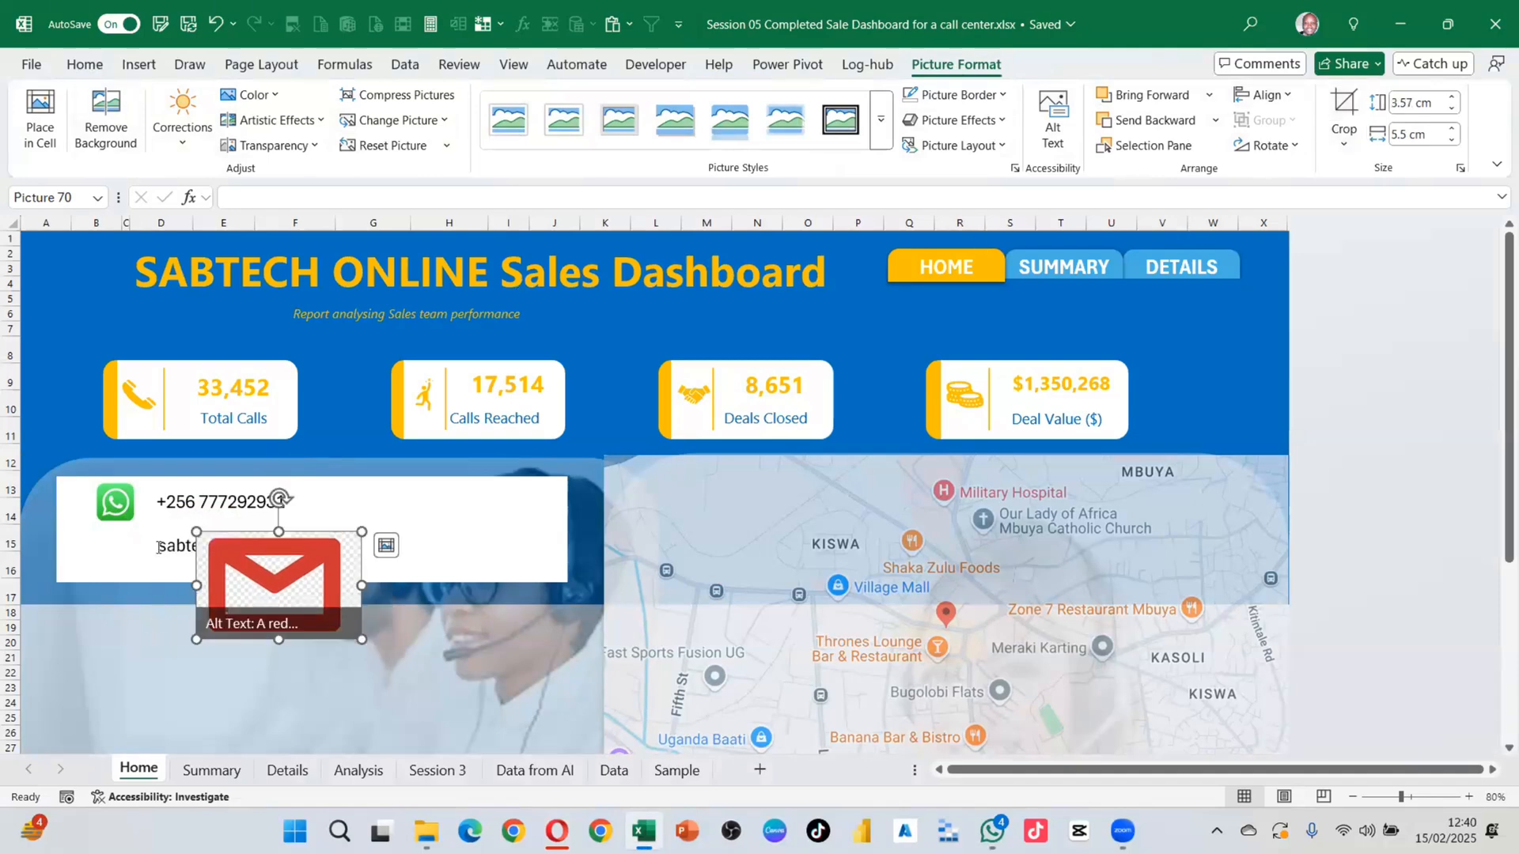
drag(295, 588, 403, 540)
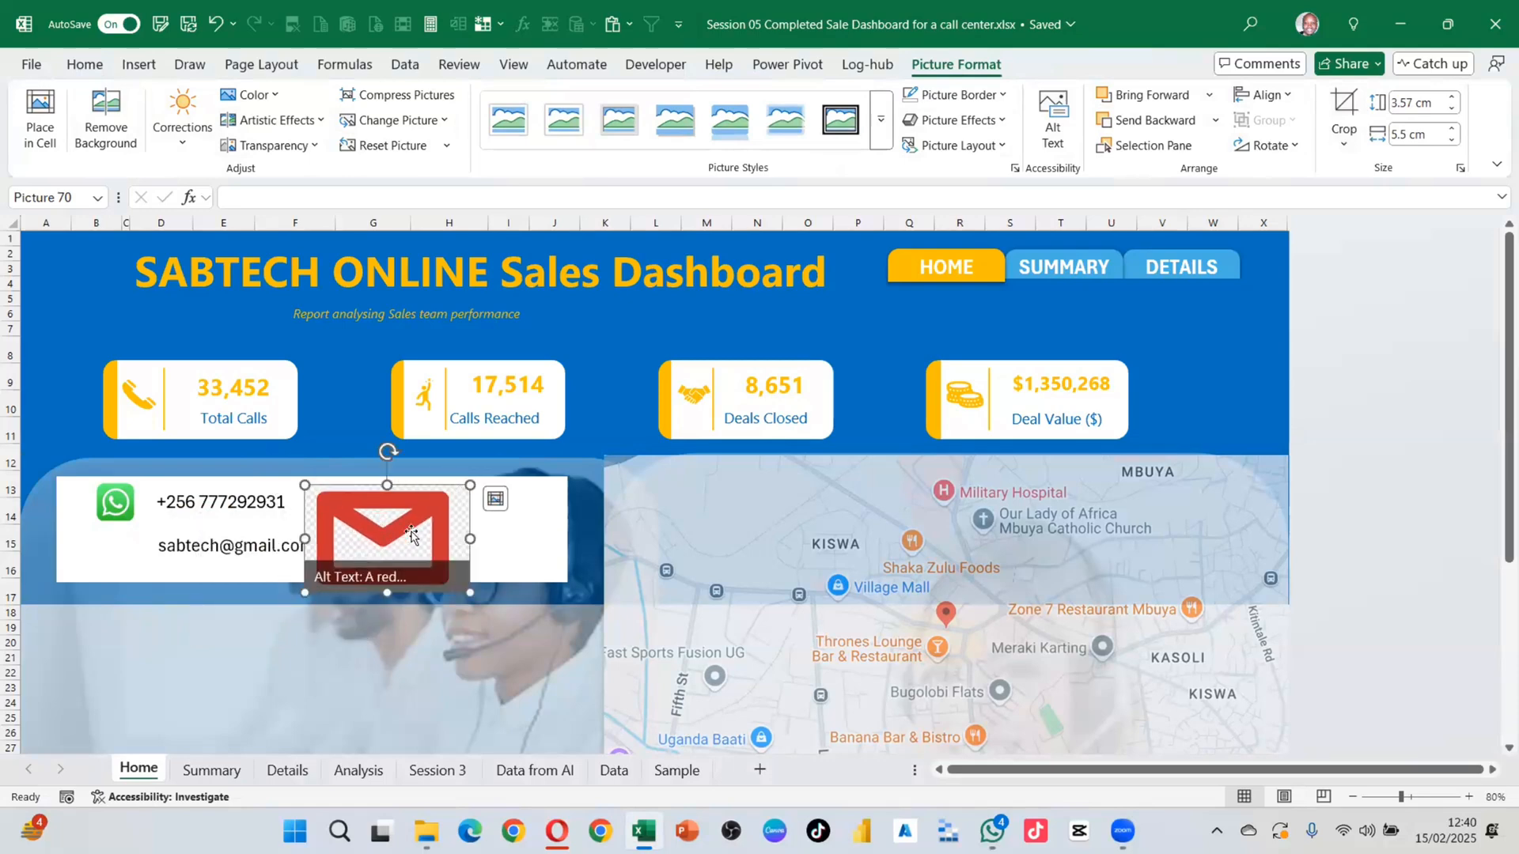
click(103, 110)
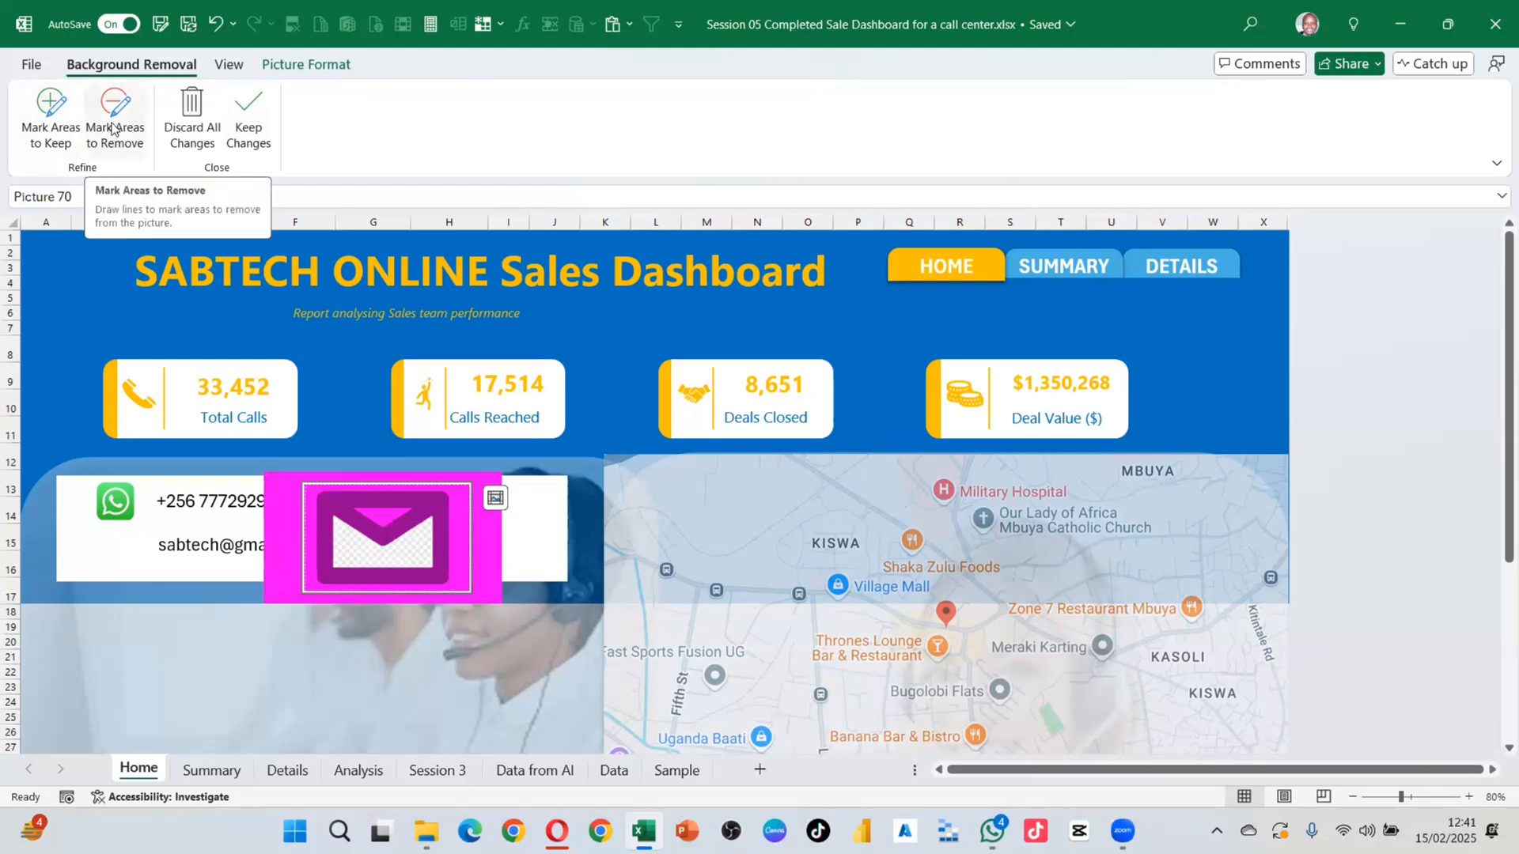
Step: Mark the envelope's left side, flap and bottom edge as areas to keep
click(49, 110)
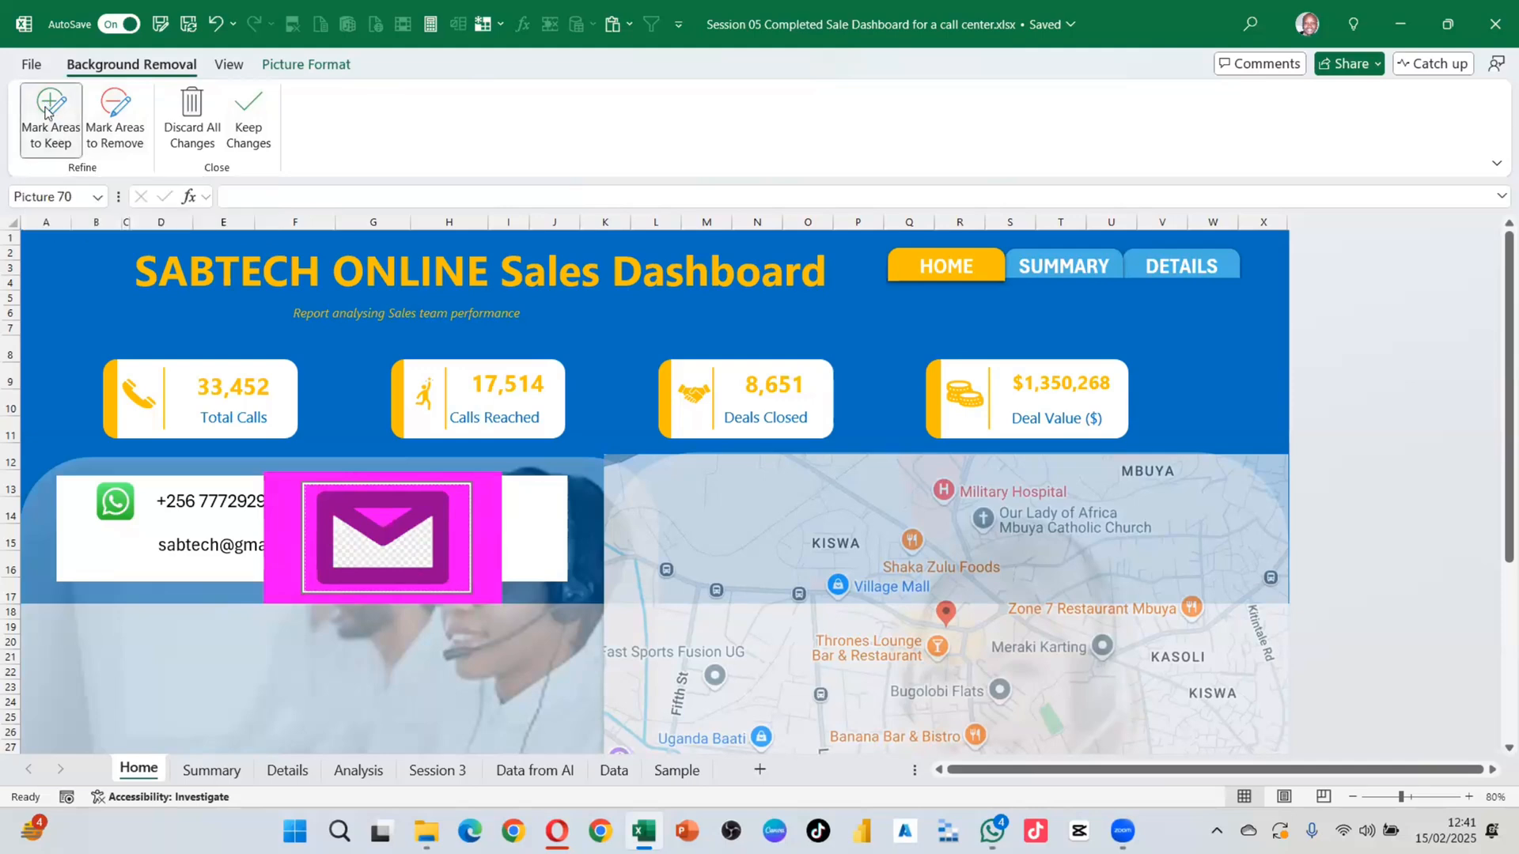
mouse_move(330, 528)
mouse_down()
mouse_move(327, 504)
mouse_move(447, 528)
mouse_move(427, 575)
mouse_move(410, 572)
mouse_up()
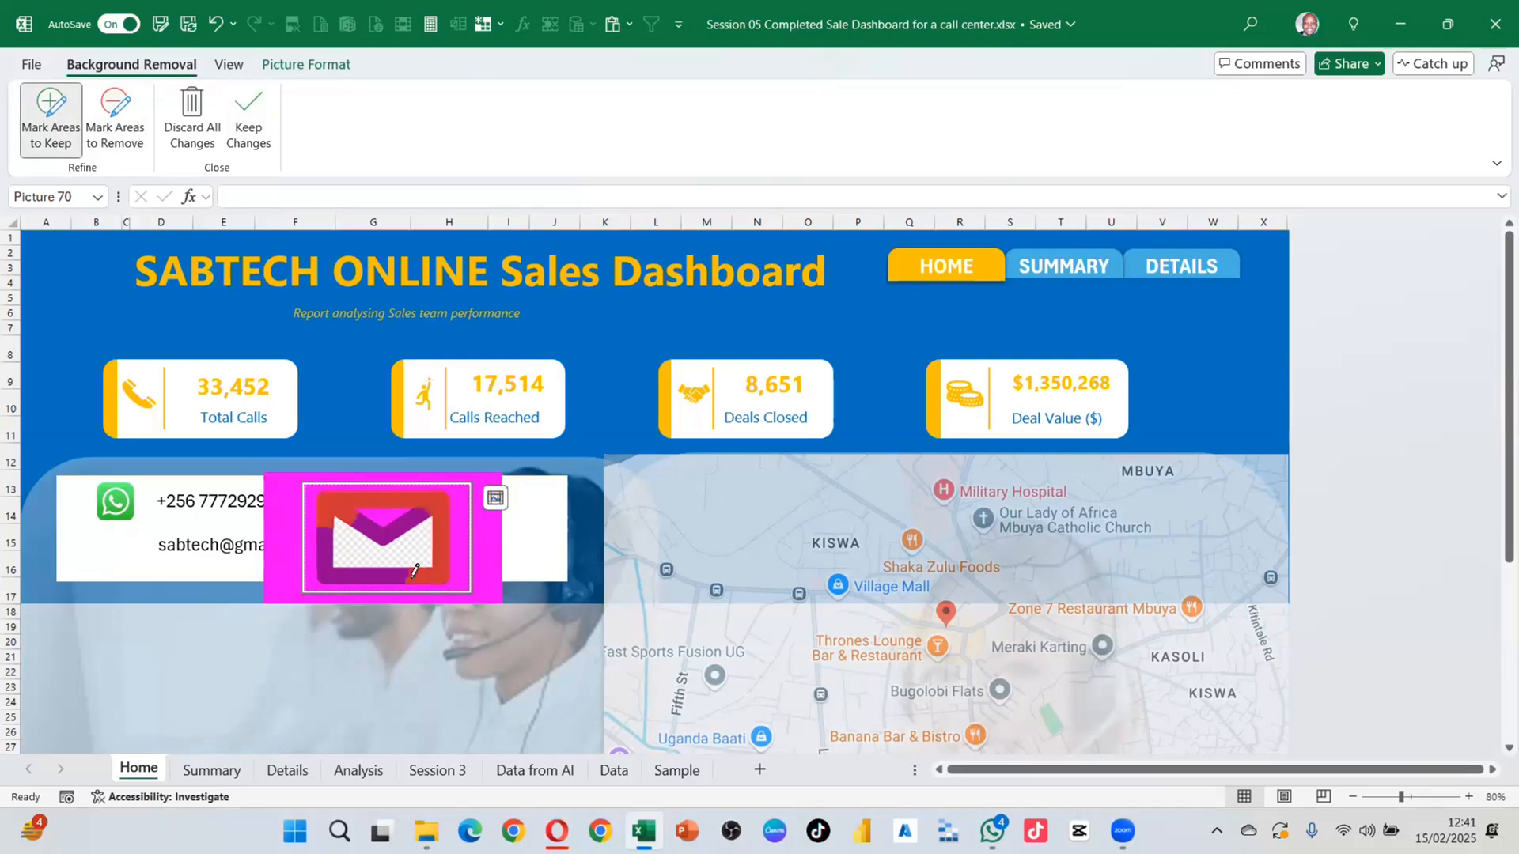
drag(418, 515, 379, 528)
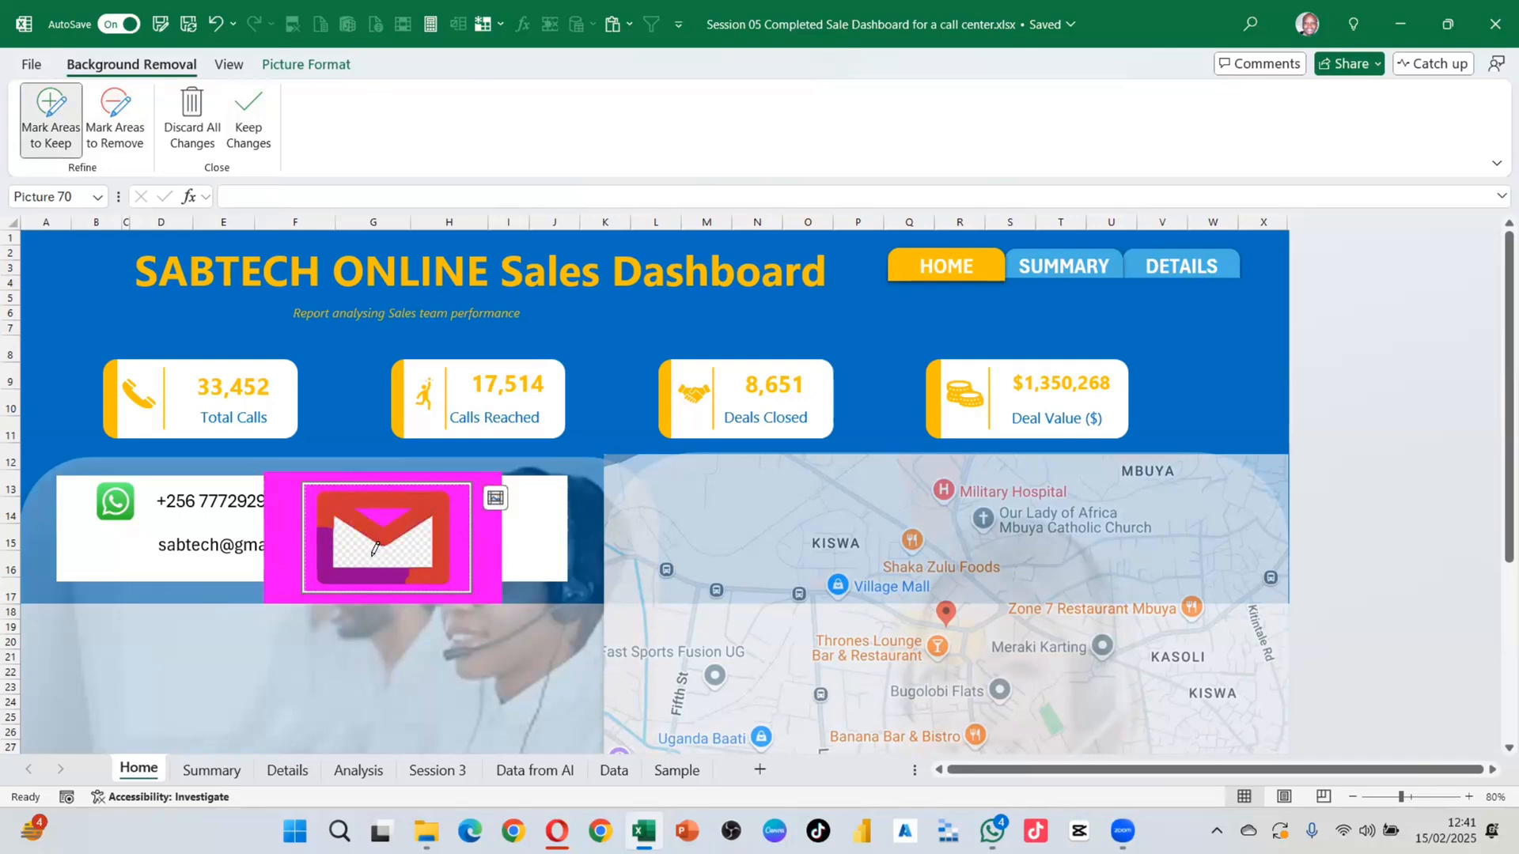
mouse_move(330, 522)
mouse_down()
mouse_move(344, 569)
mouse_move(398, 574)
mouse_up()
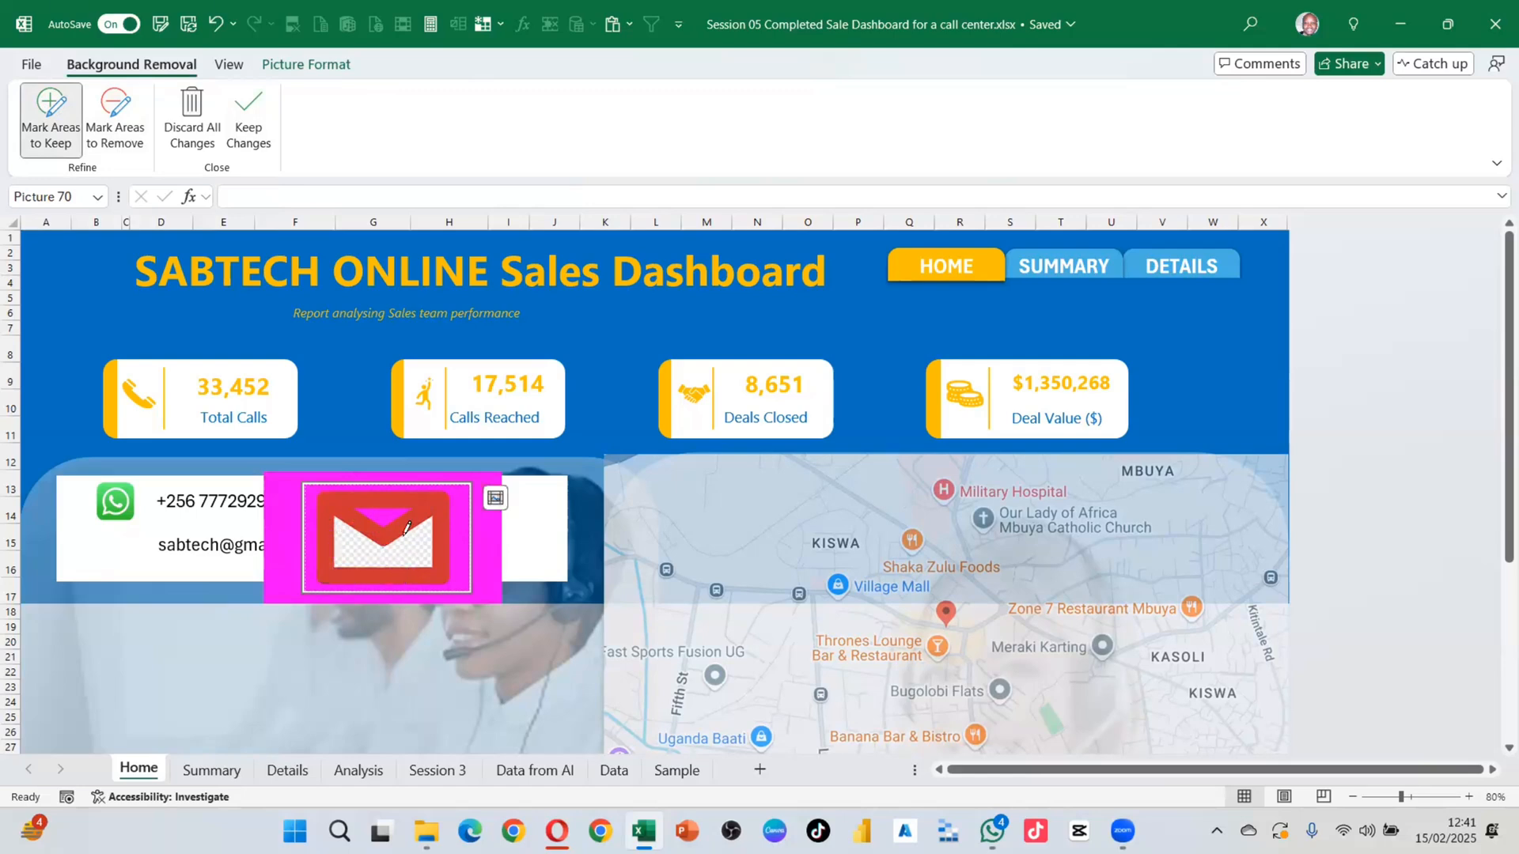
Step: Mark the envelope's interior for removal and keep the background removal changes
click(115, 115)
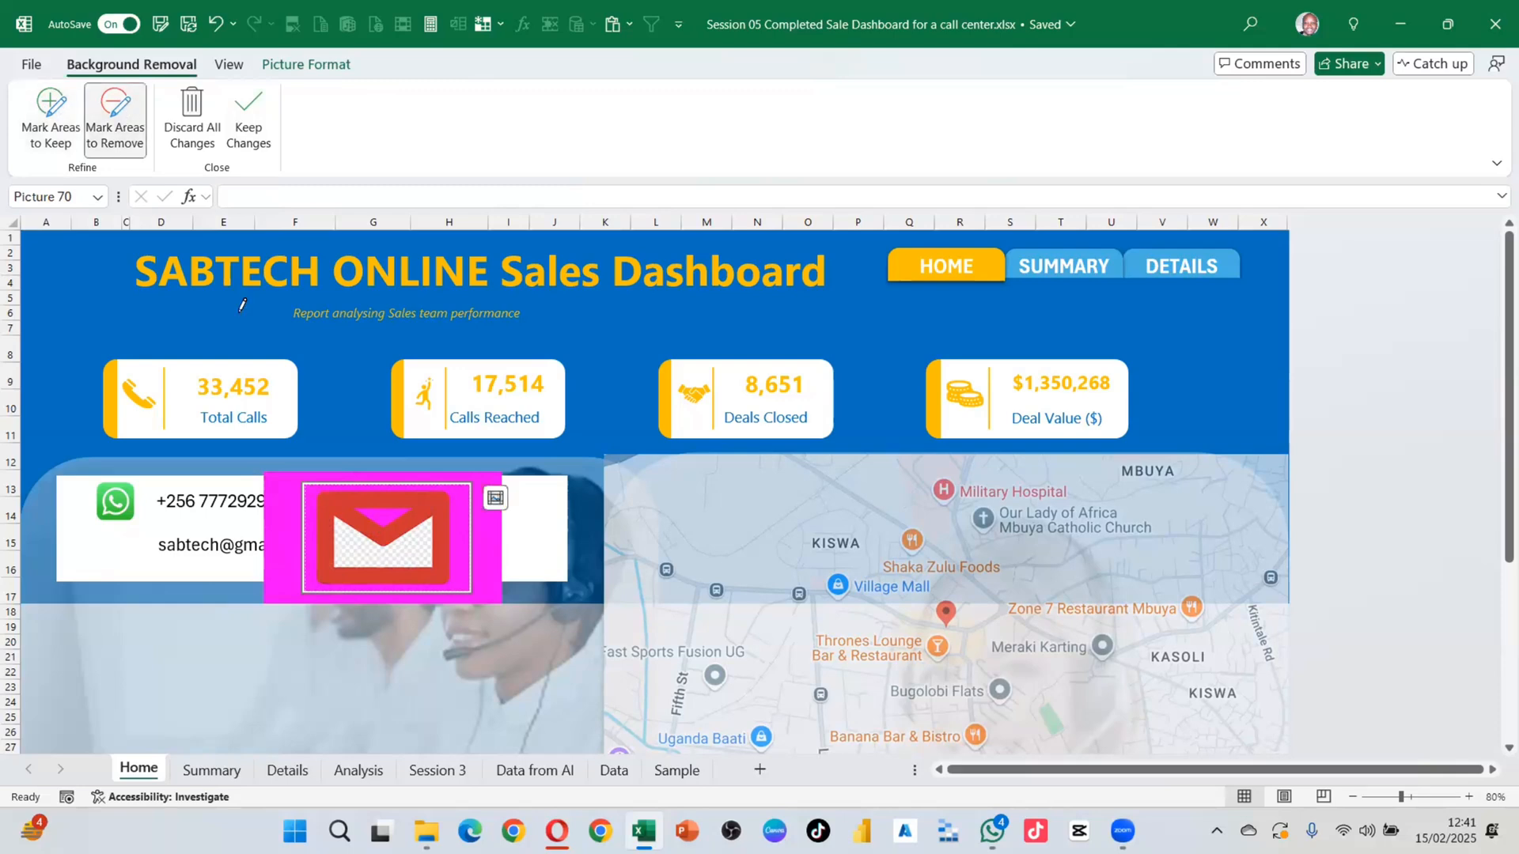
drag(340, 546, 376, 551)
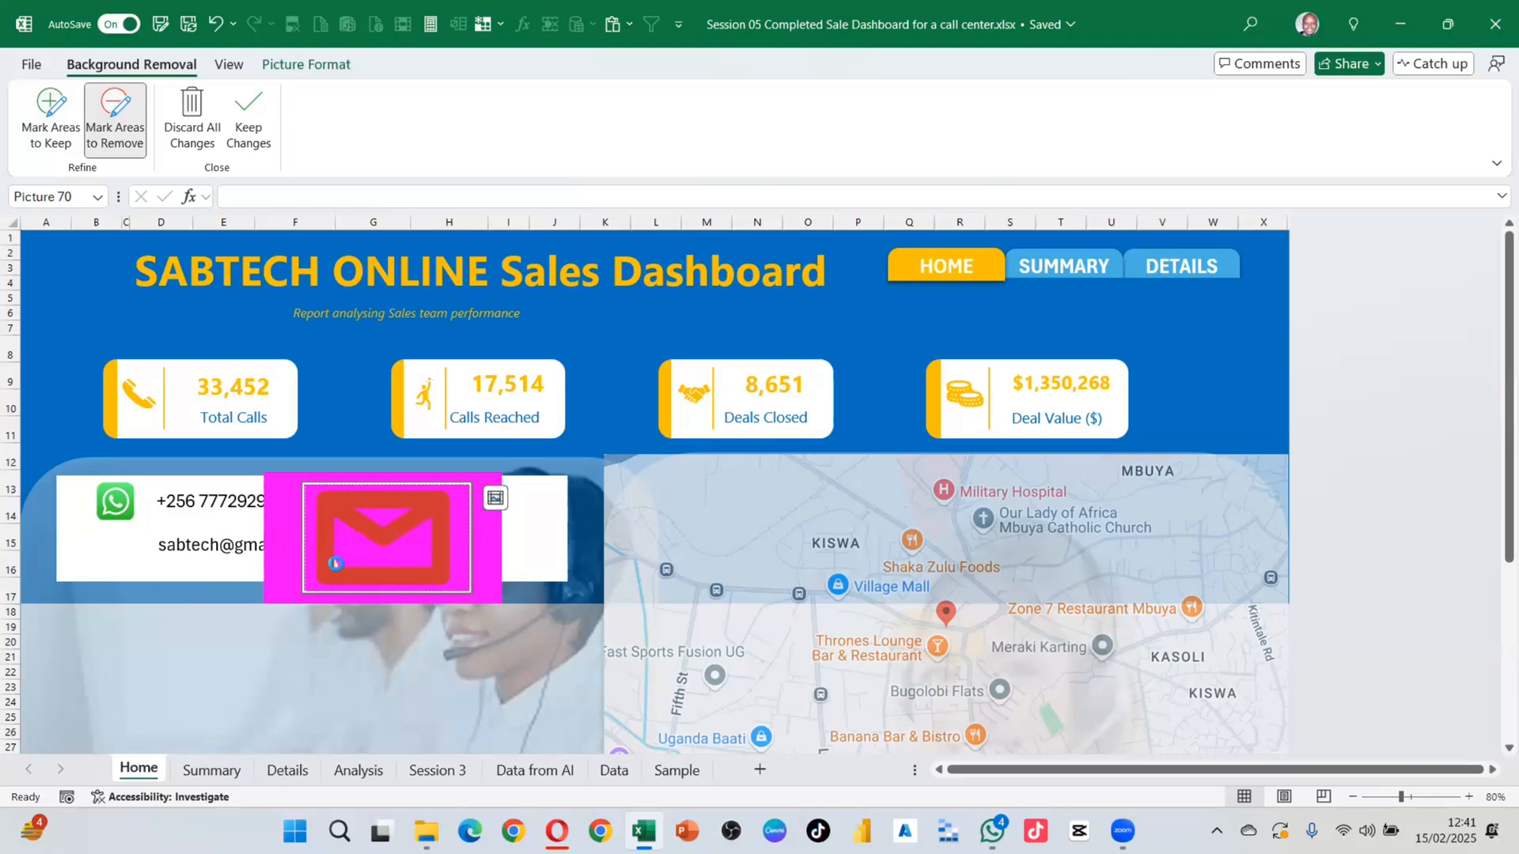
click(338, 562)
click(336, 566)
click(239, 114)
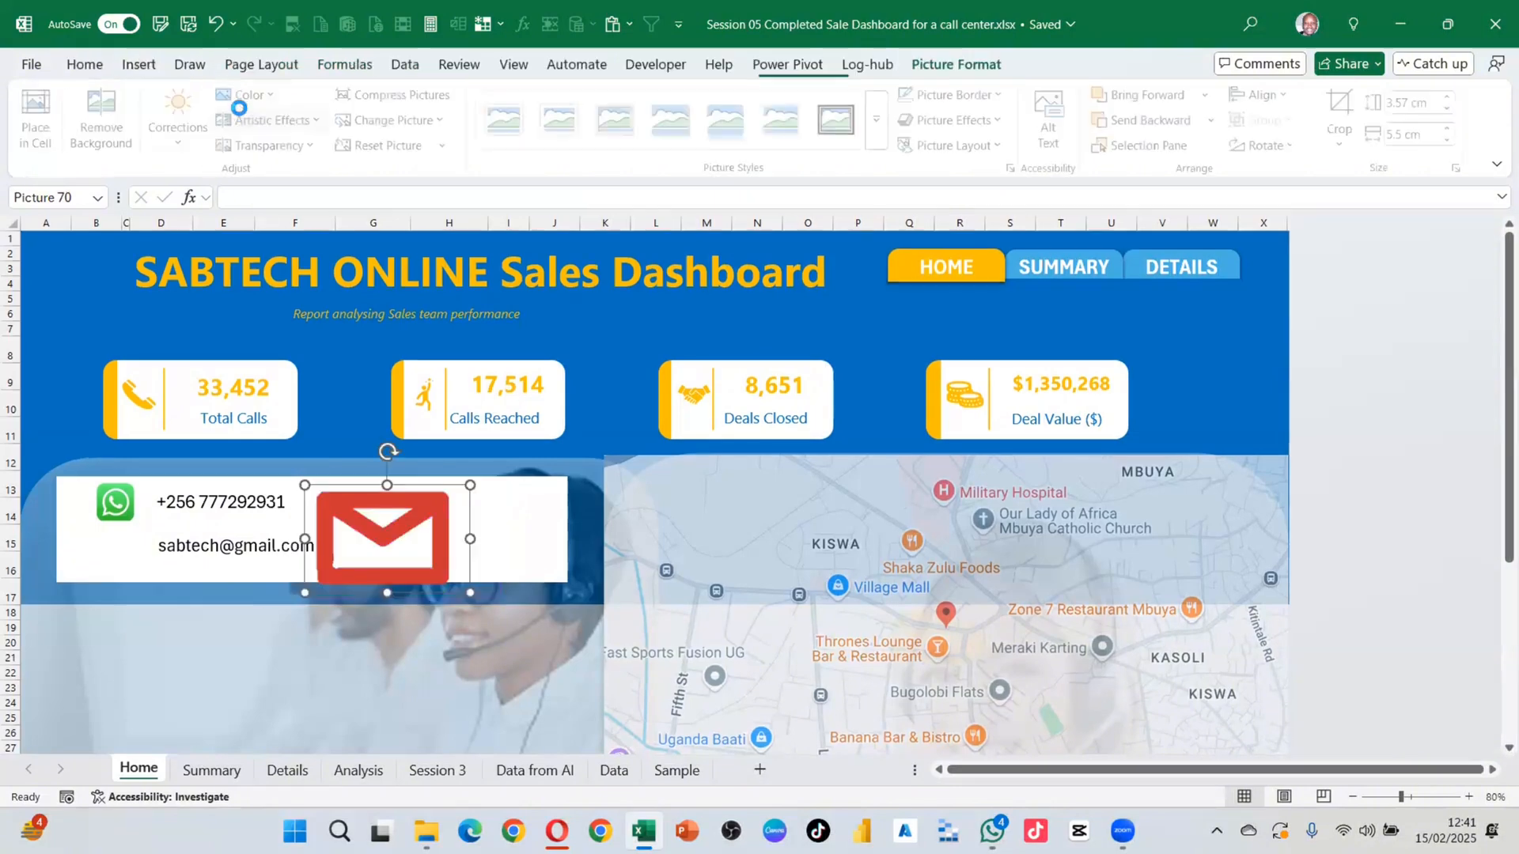
Step: Shrink the envelope beside the e-mail, delete the white contact panel, and select both text boxes
drag(470, 484, 134, 543)
click(340, 669)
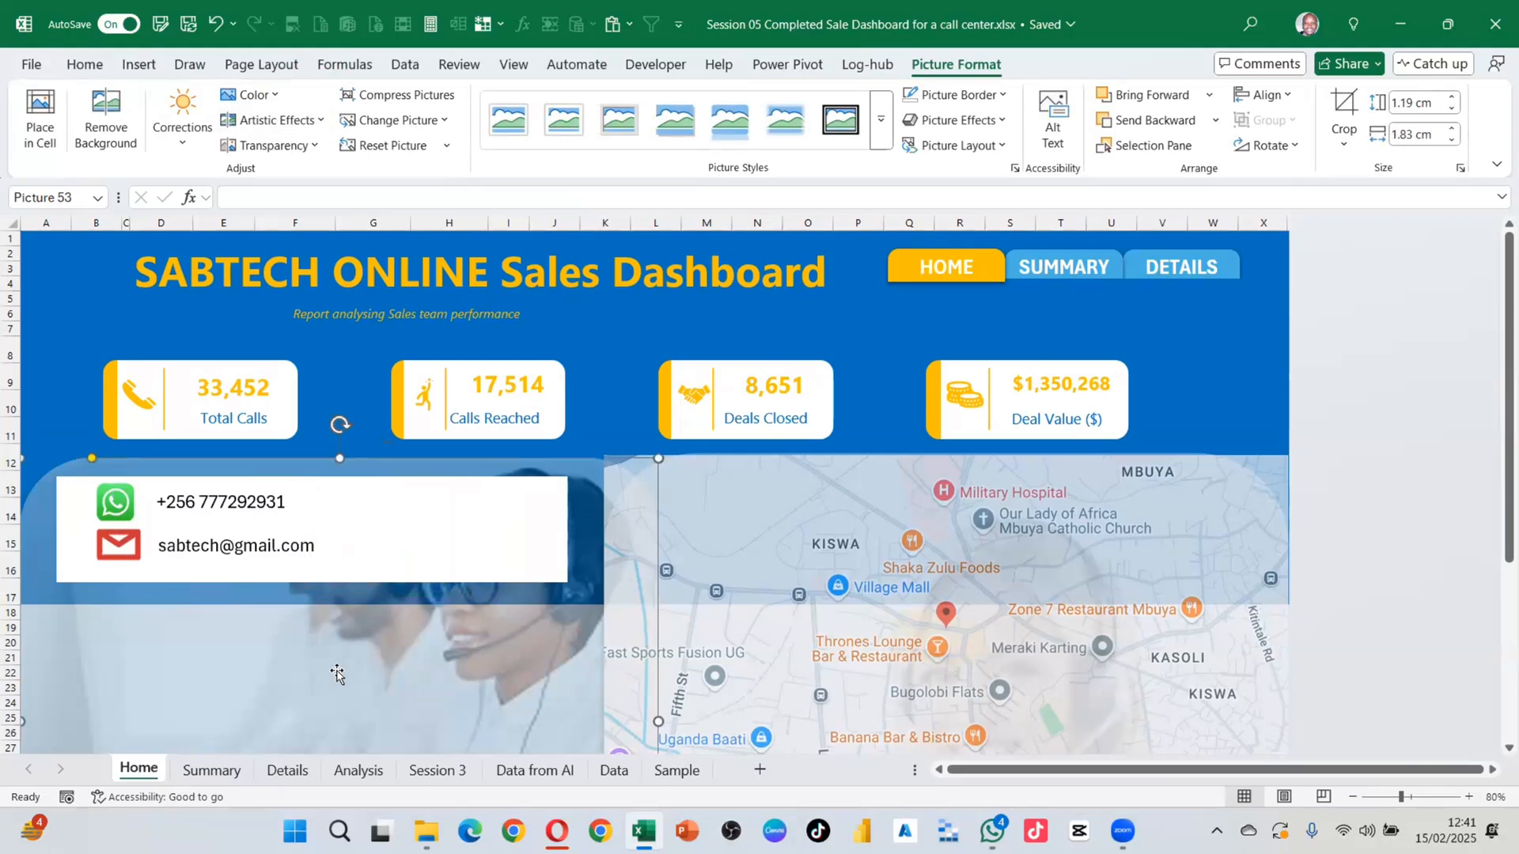
click(544, 535)
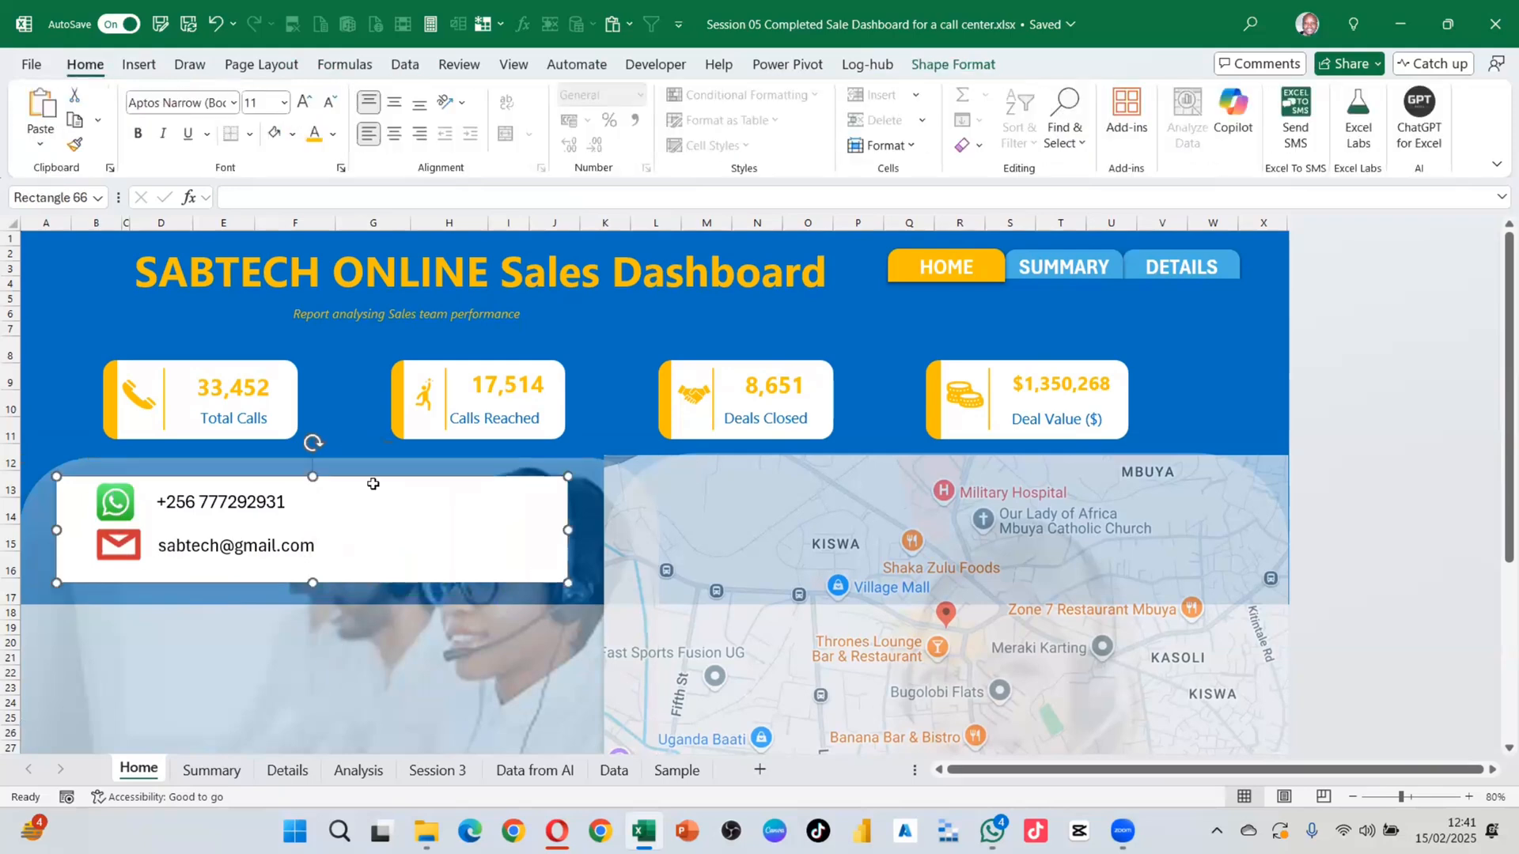
drag(378, 480, 735, 444)
key(Delete)
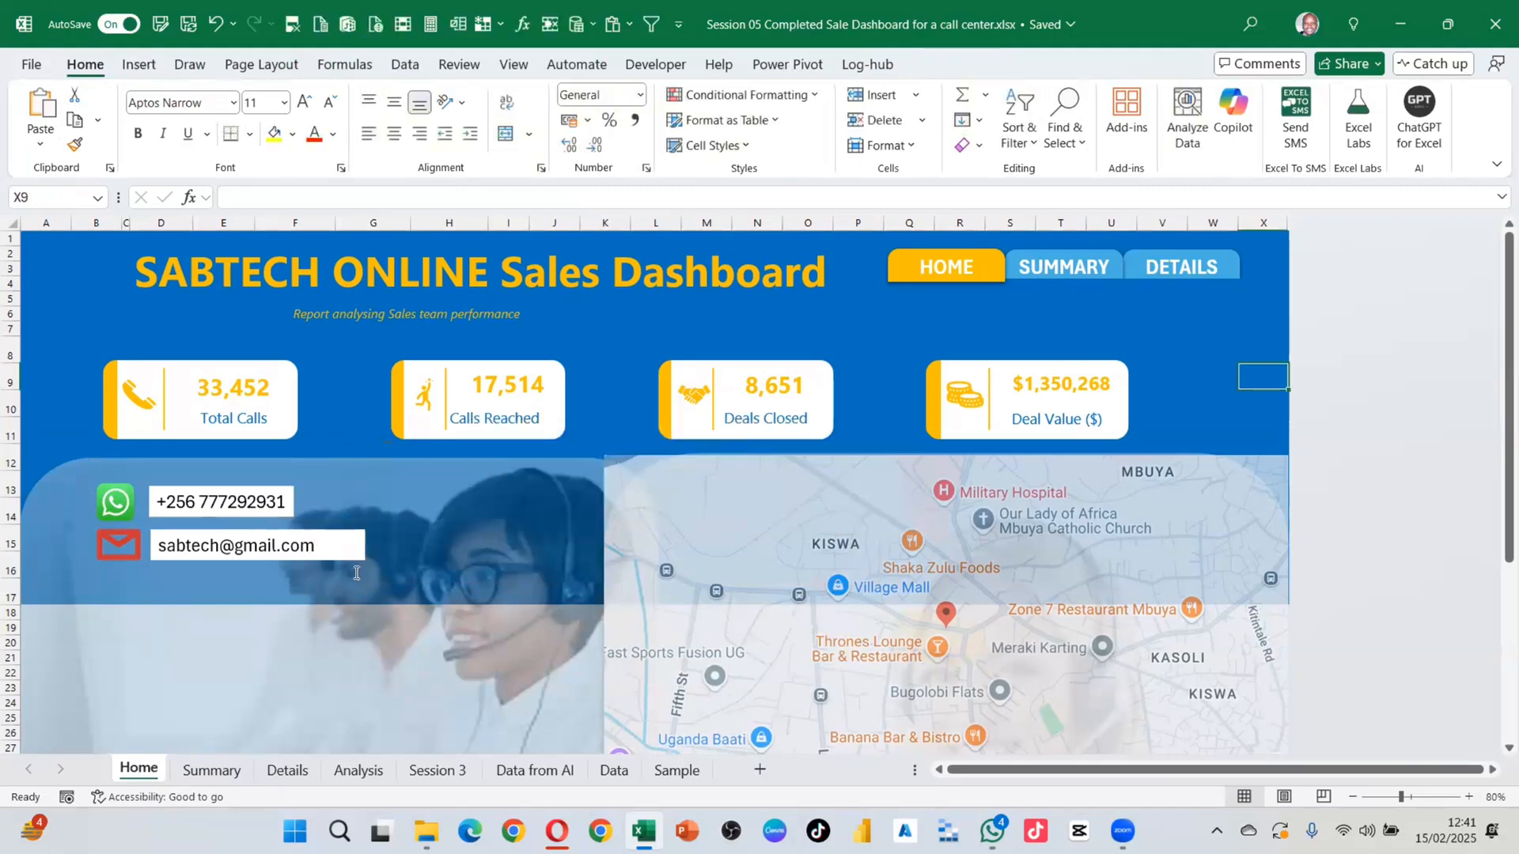
click(247, 510)
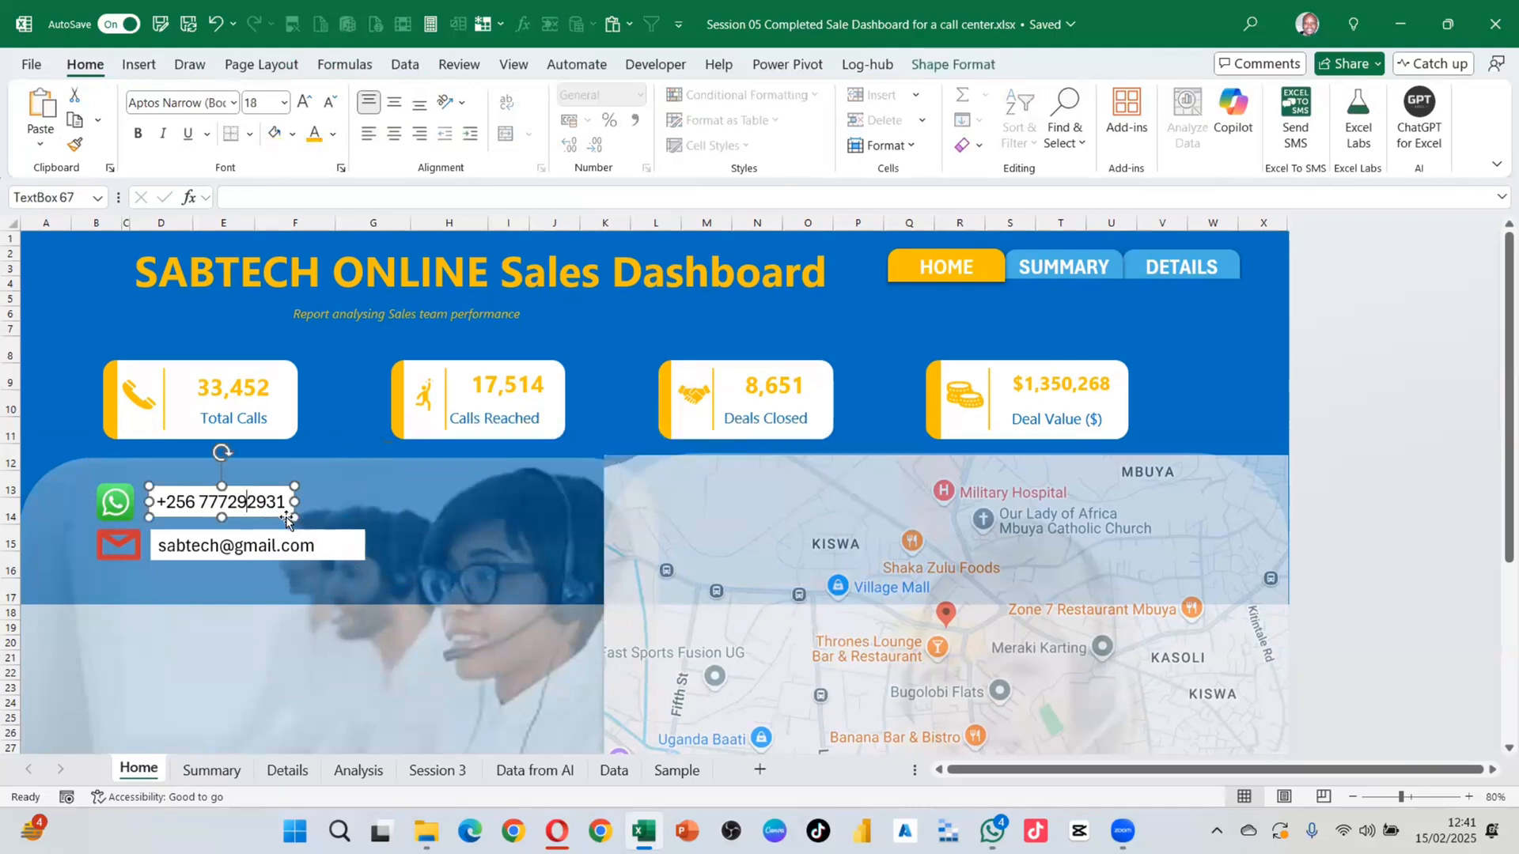
shift+click(332, 541)
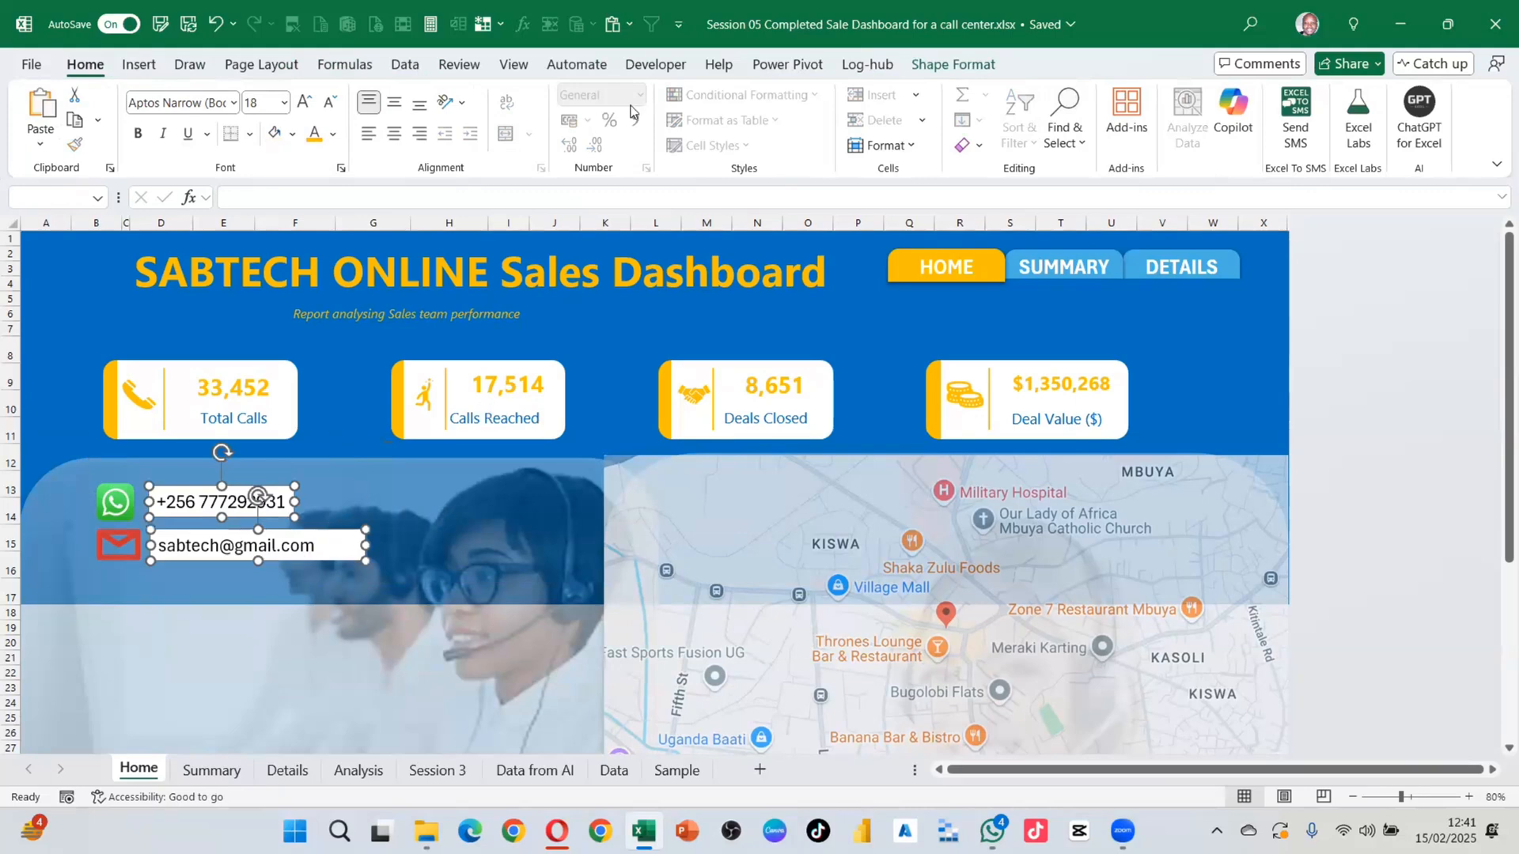
Step: Set both contact text boxes to No Fill
click(985, 65)
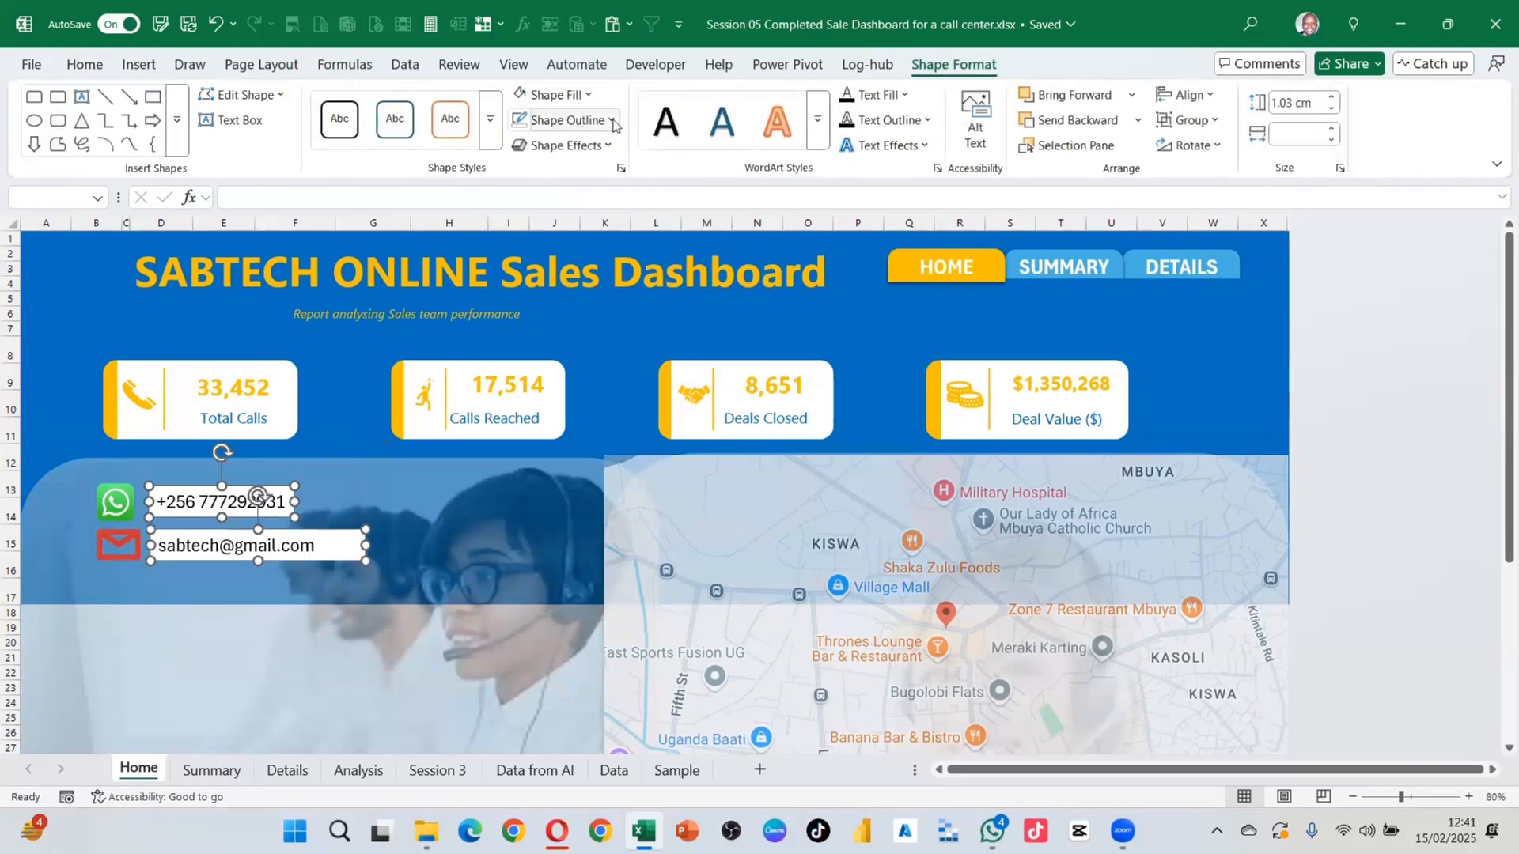
click(612, 121)
click(615, 123)
click(587, 95)
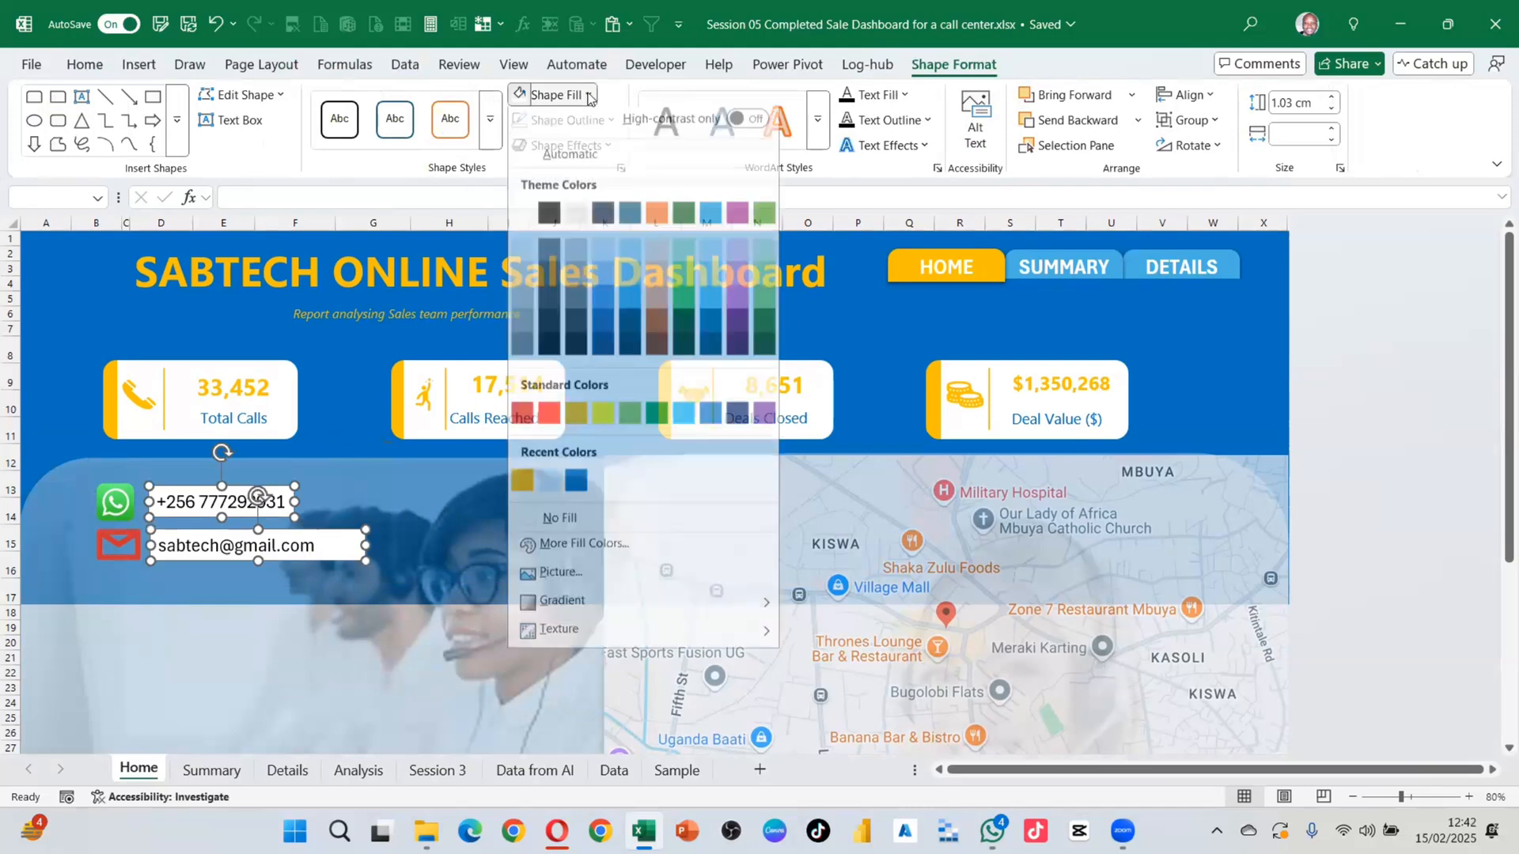
click(546, 528)
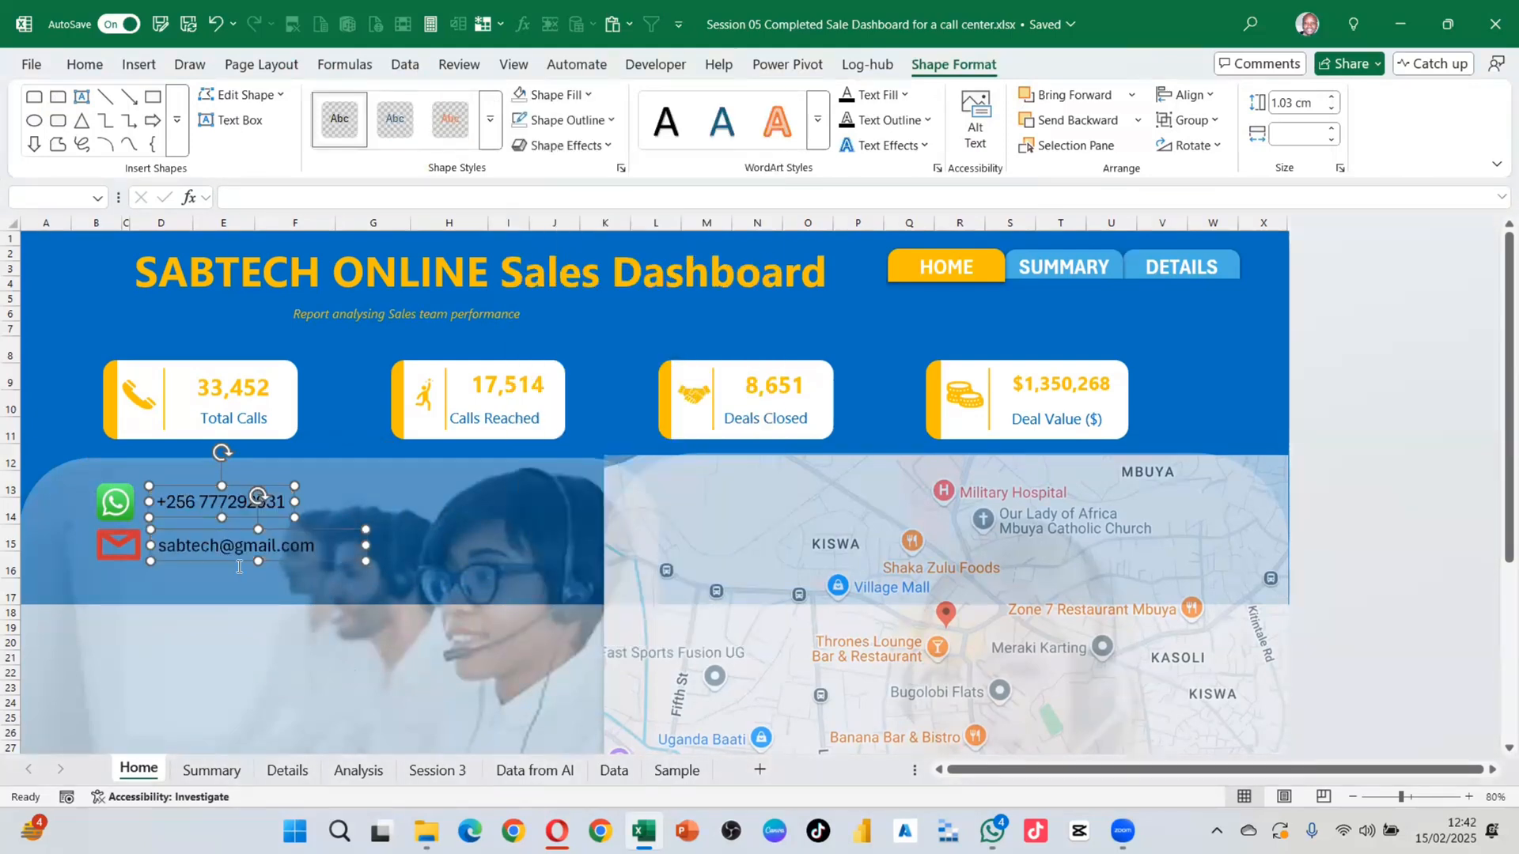
Step: Make the contact text white, bold and 28 pt, widening both boxes to fit
click(85, 64)
click(333, 134)
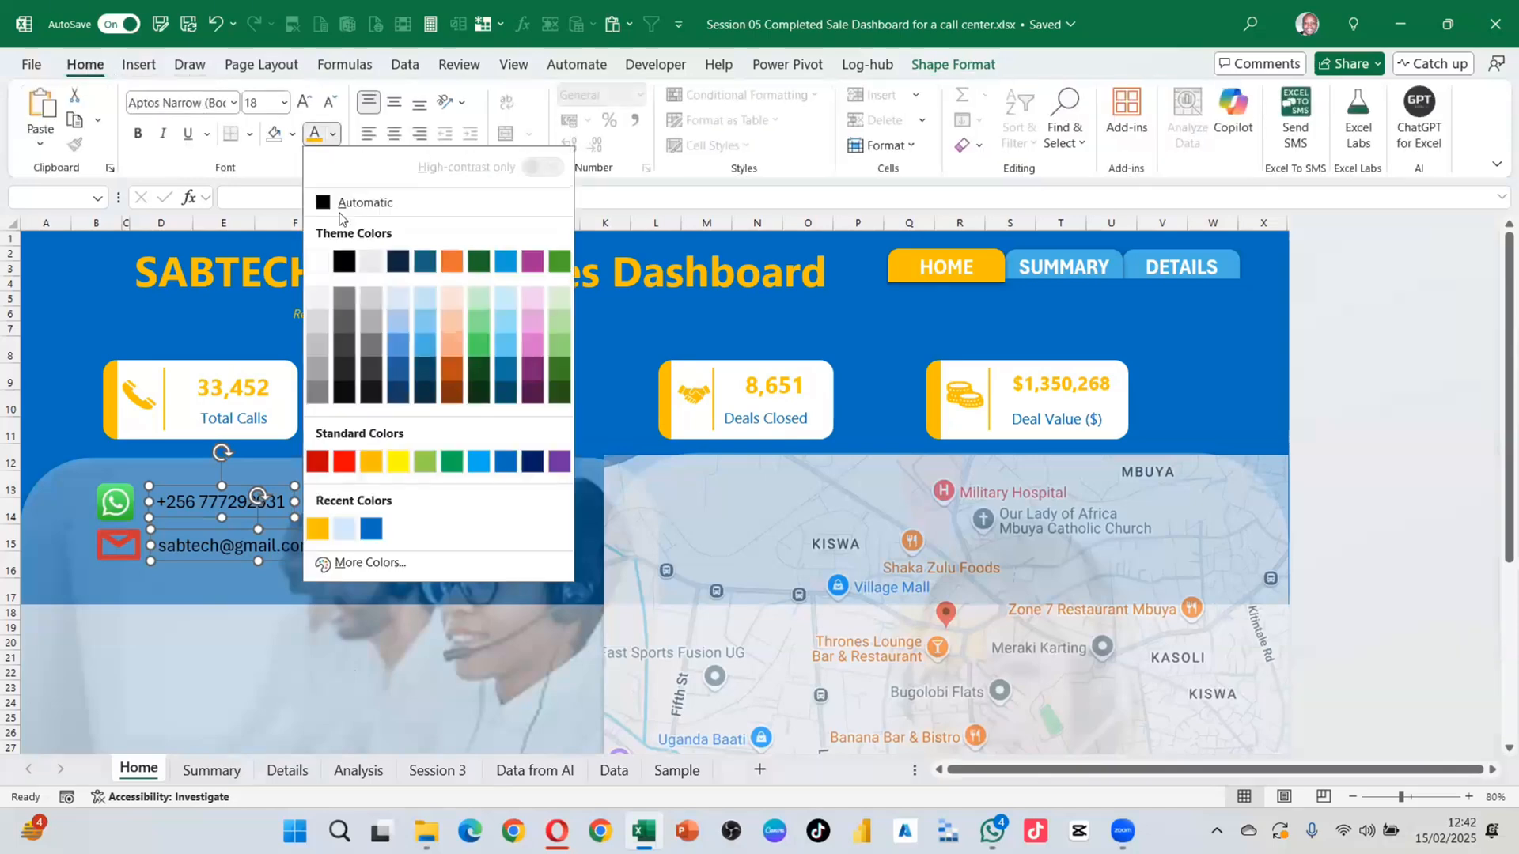
click(323, 265)
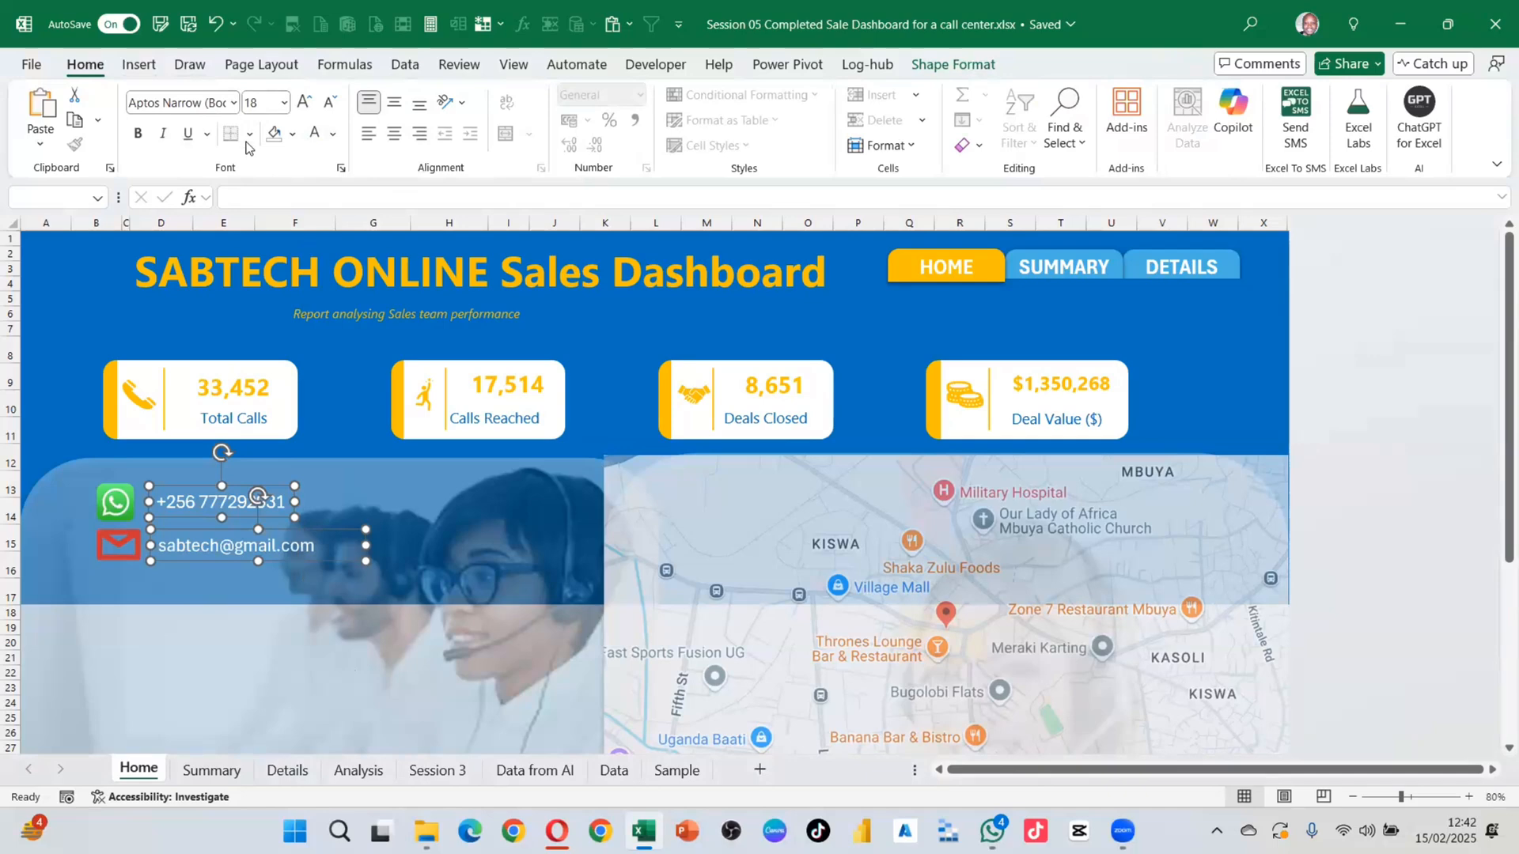
click(139, 134)
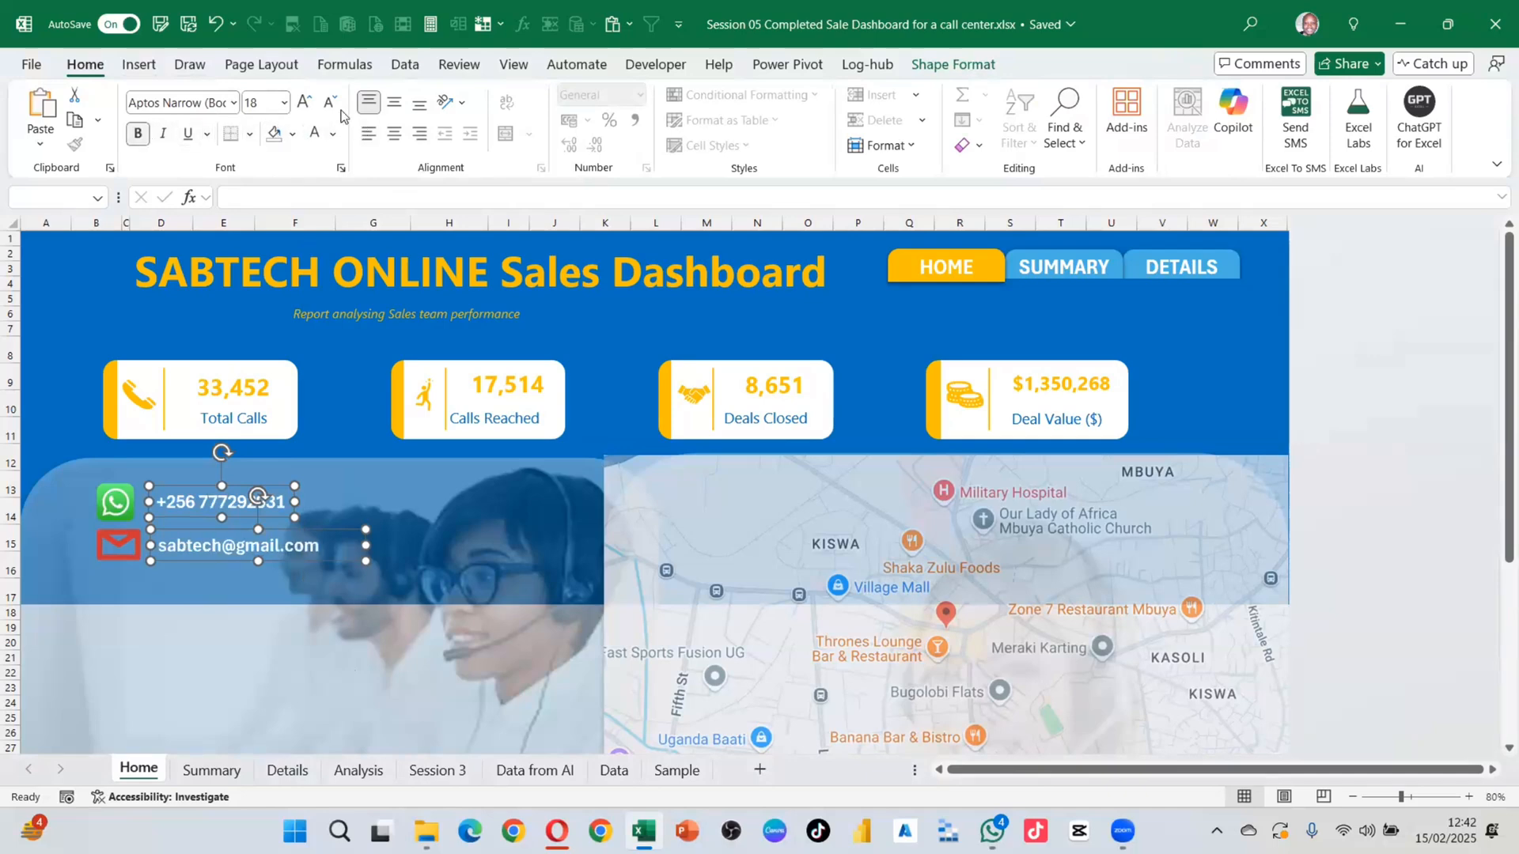
click(303, 102)
click(303, 103)
click(303, 103)
click(303, 103)
click(302, 103)
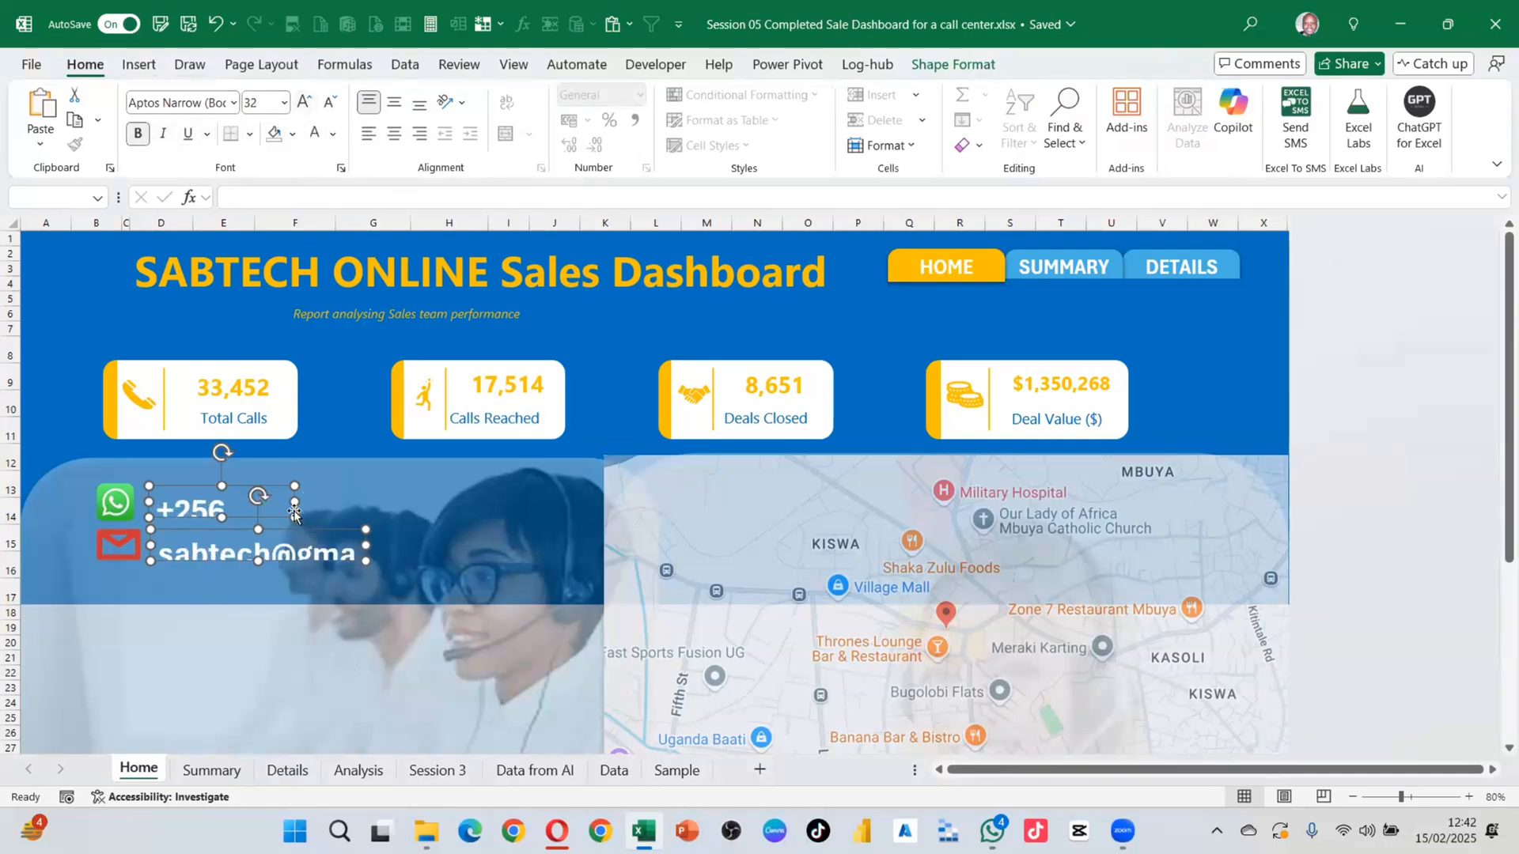
drag(295, 503, 412, 500)
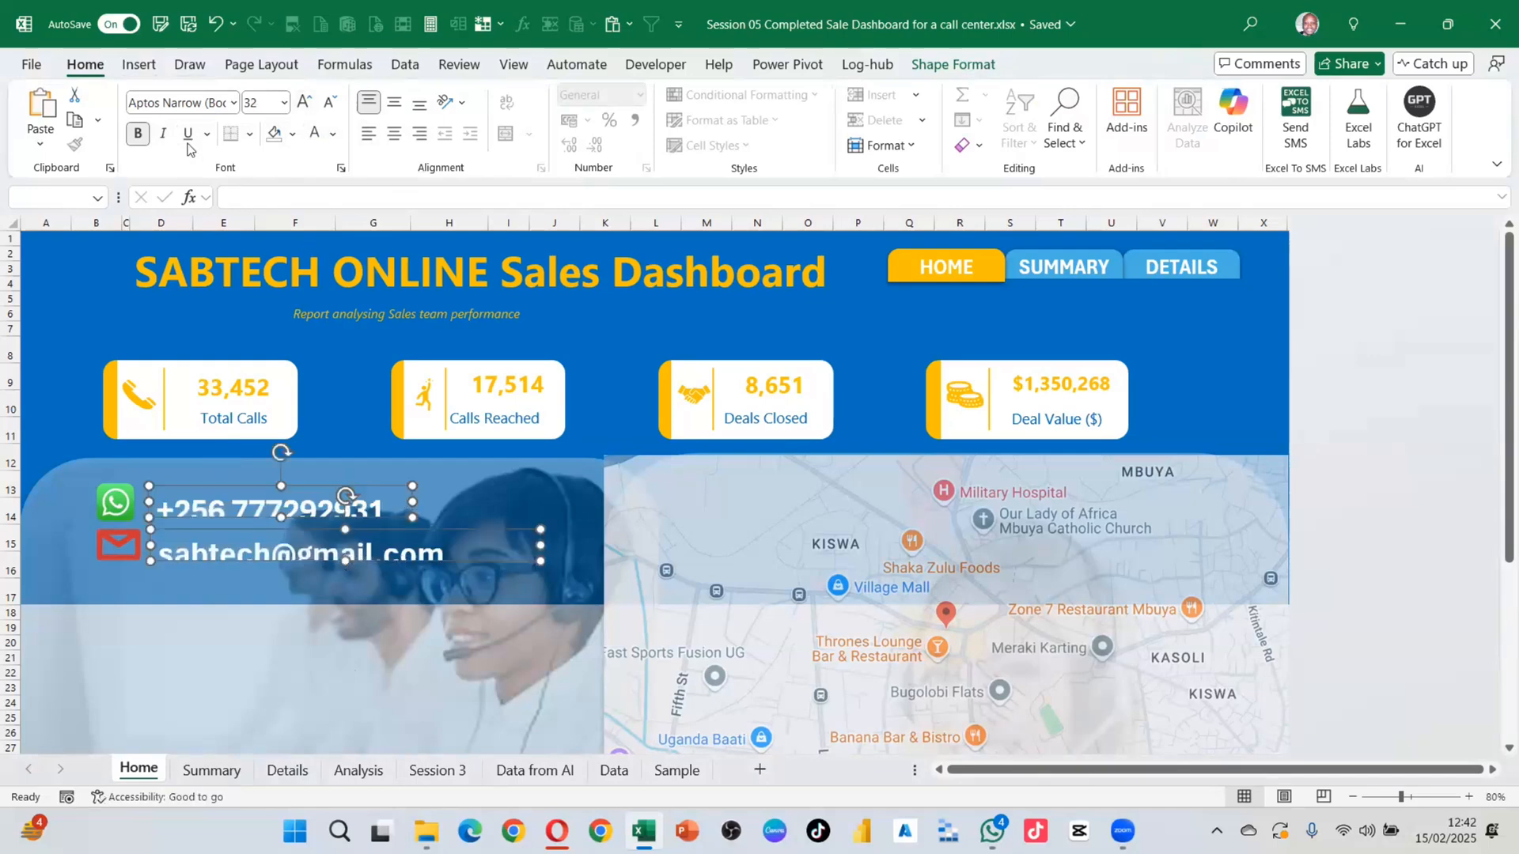
click(330, 101)
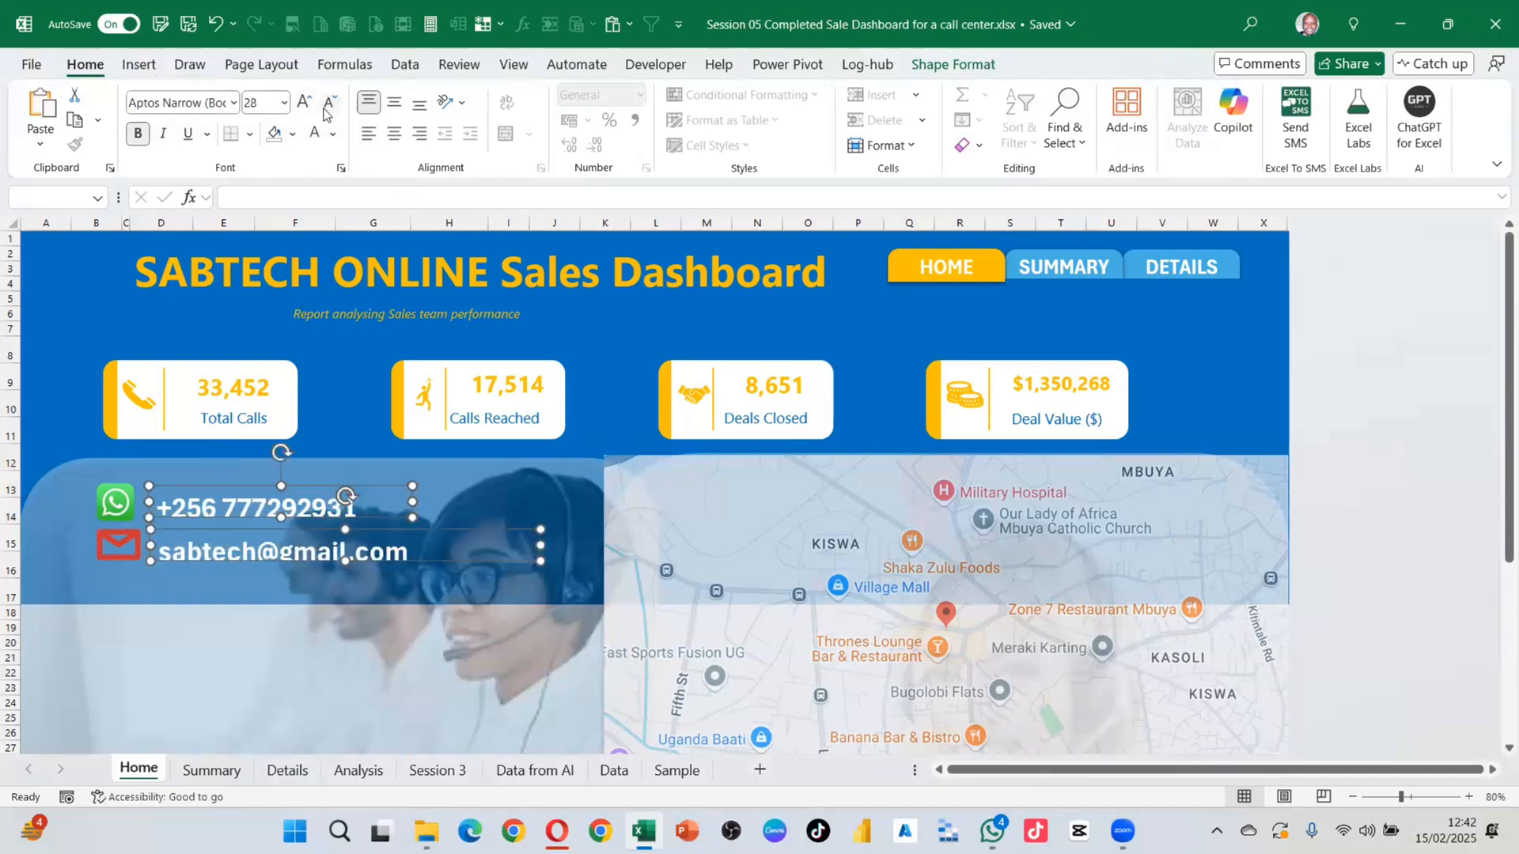
click(329, 101)
click(293, 624)
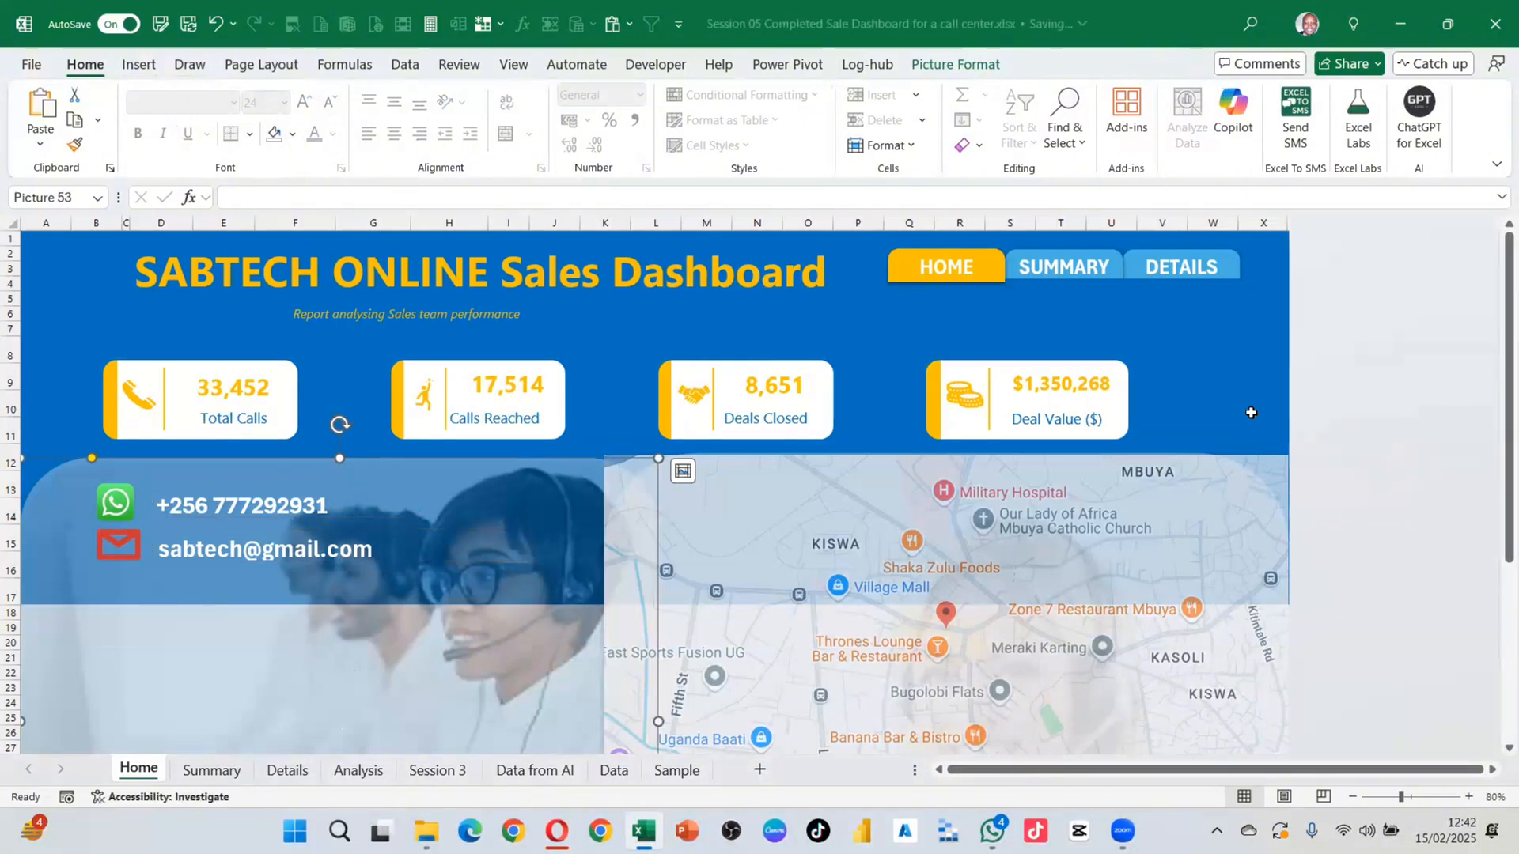
key(Escape)
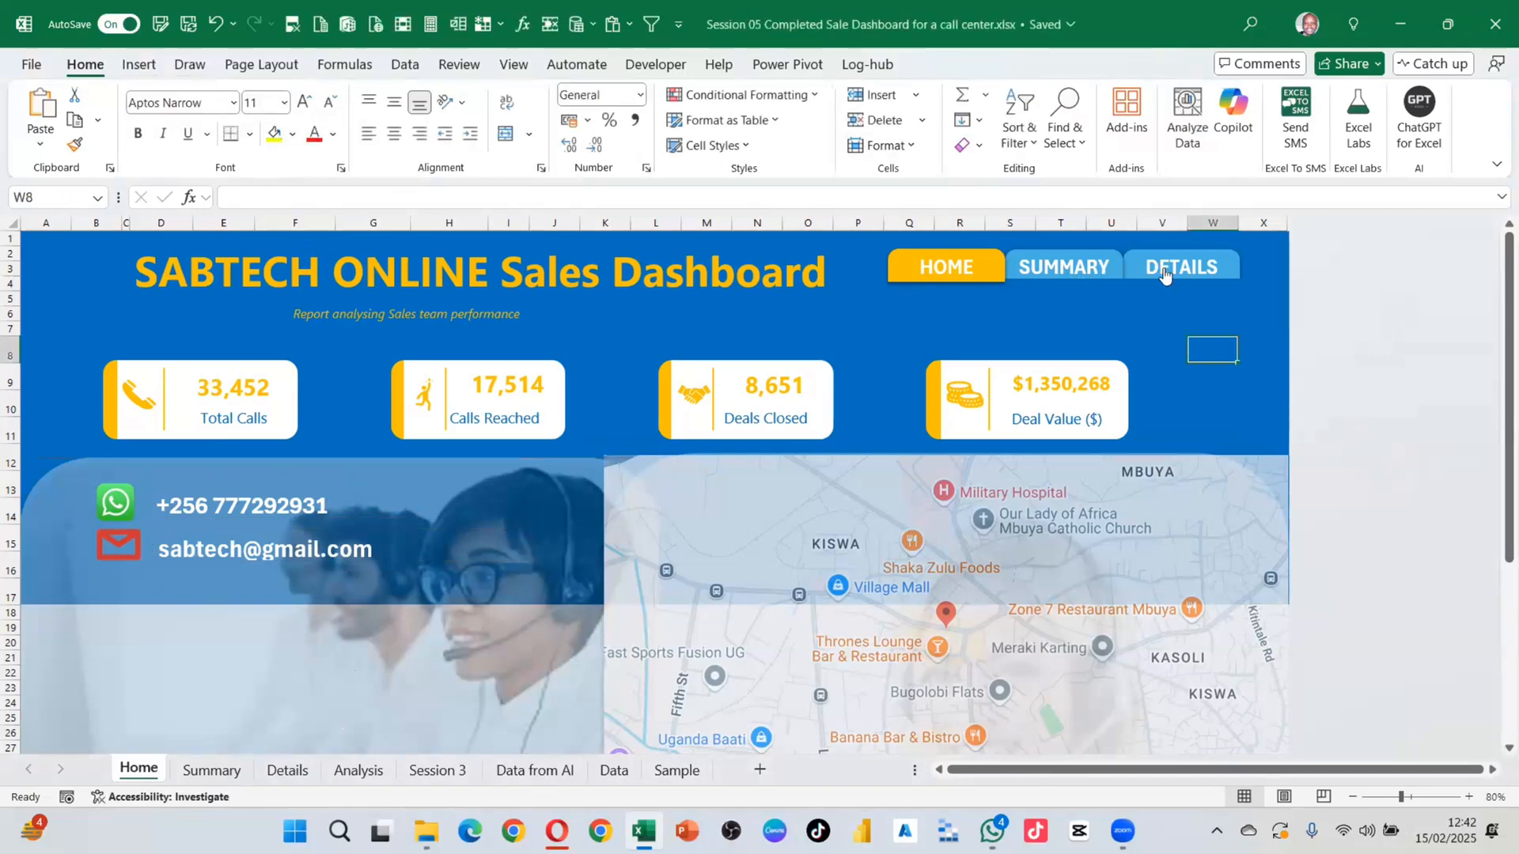
mouse_move(992, 831)
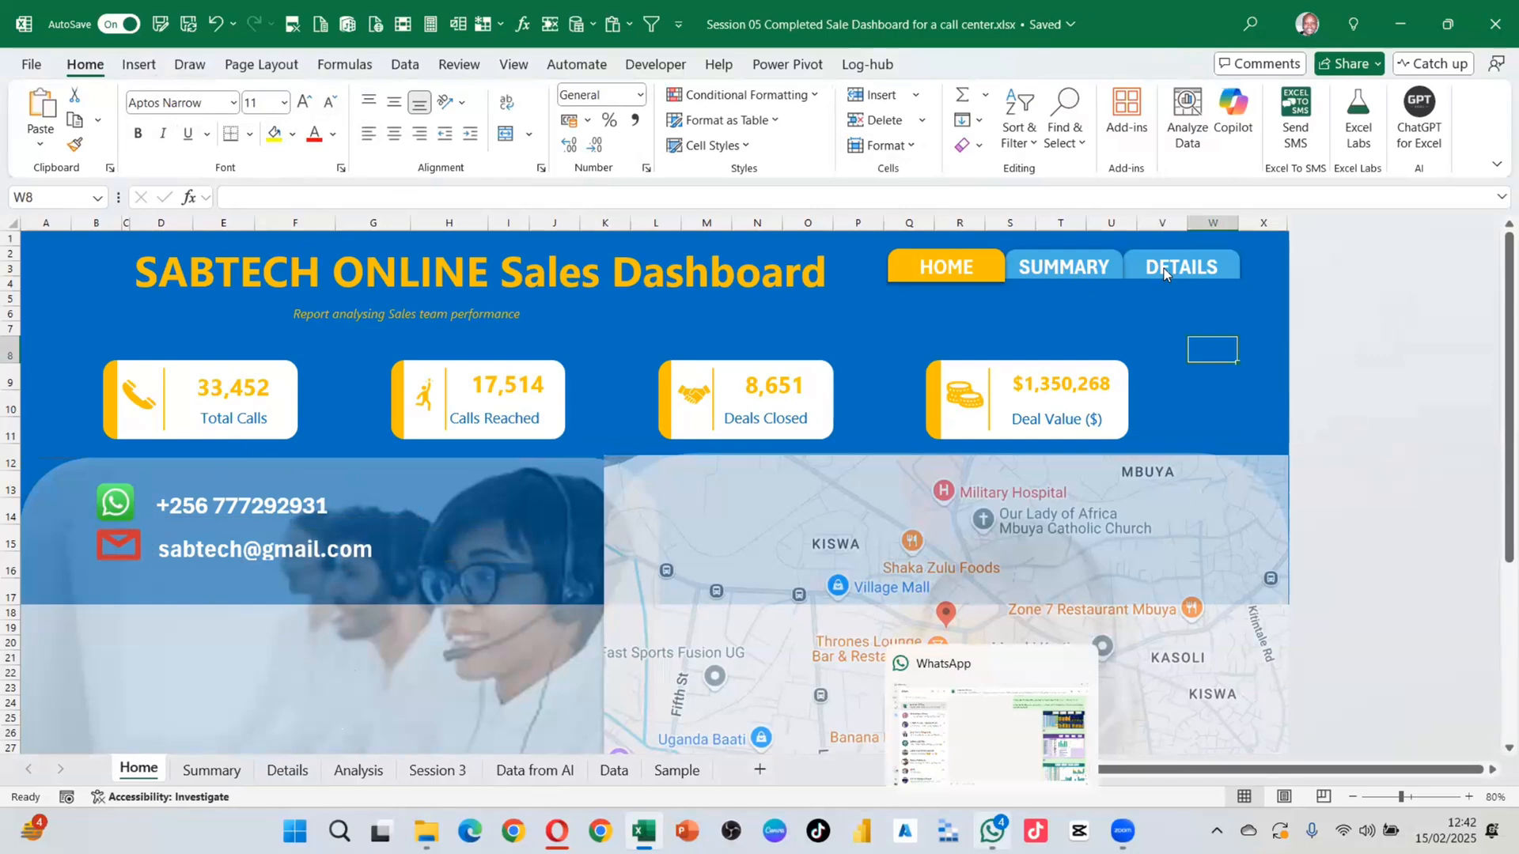
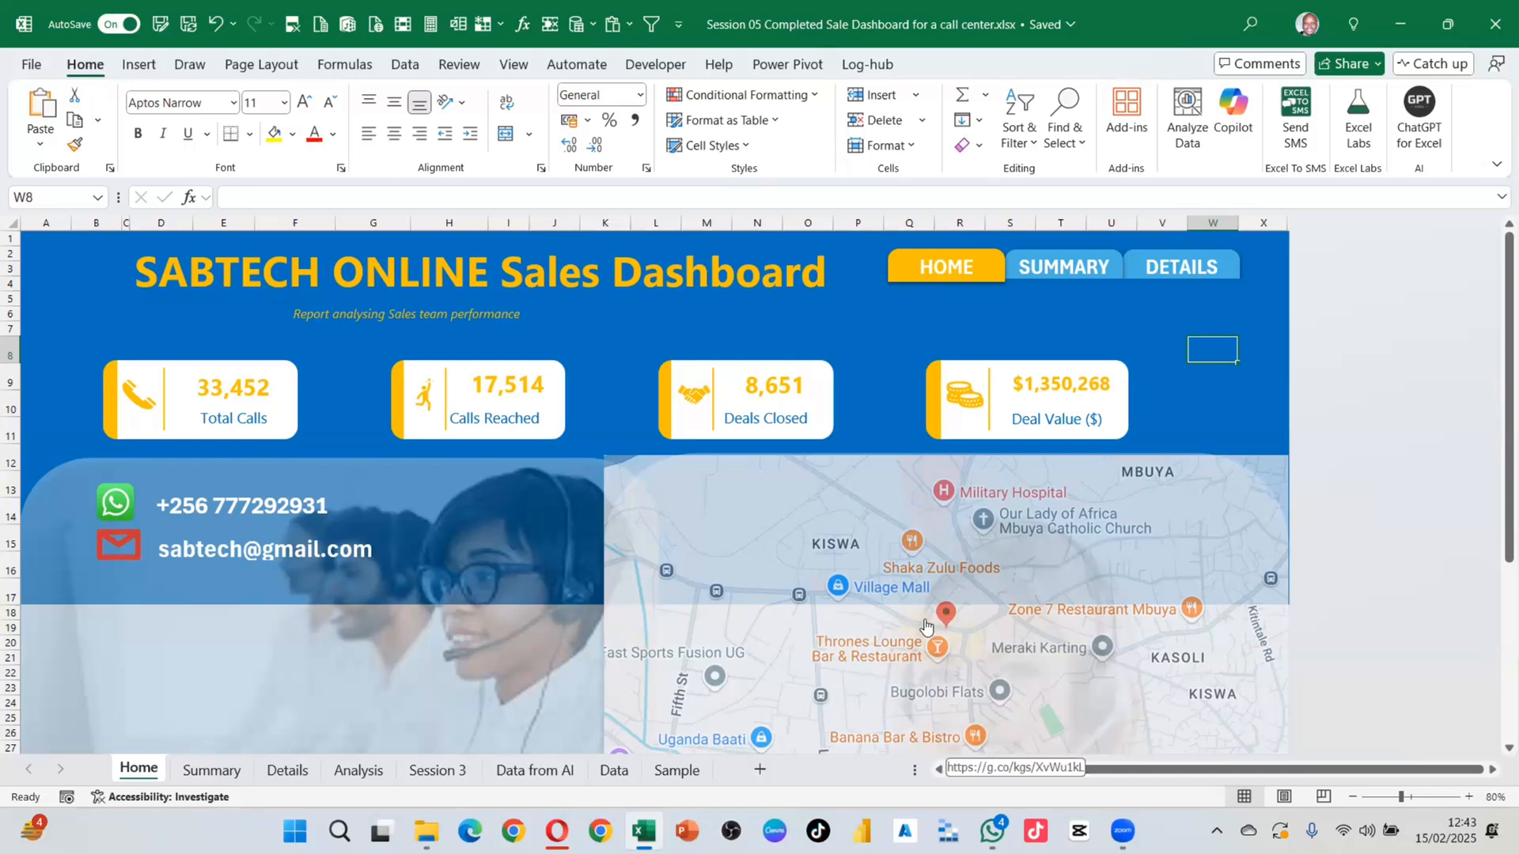
Step: Follow the dashboard map link to Google's NSSF Office, Kampala location, then return to Excel
click(949, 616)
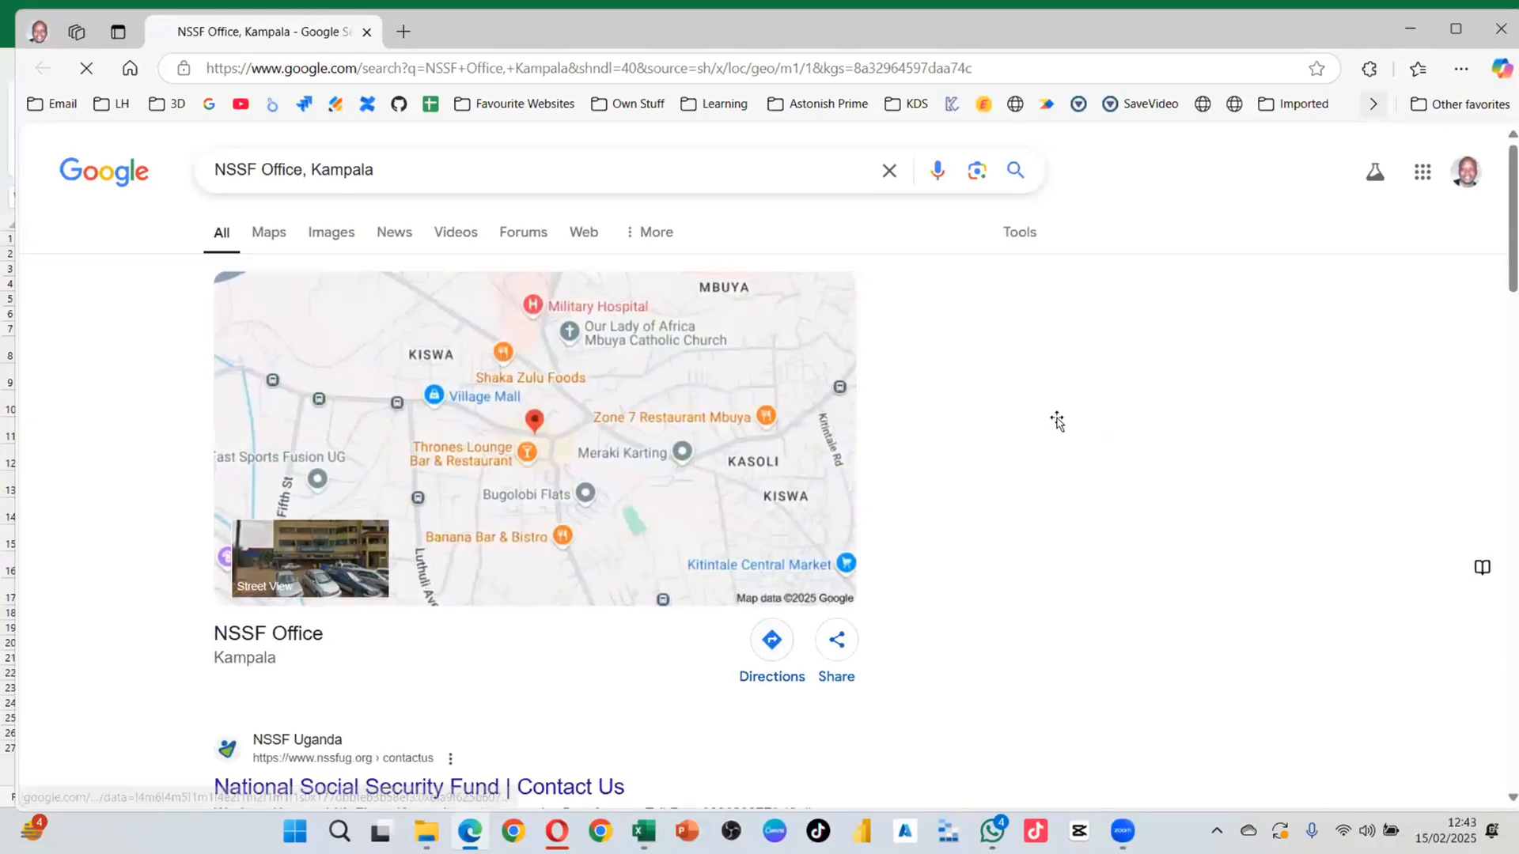
key(alt+Tab)
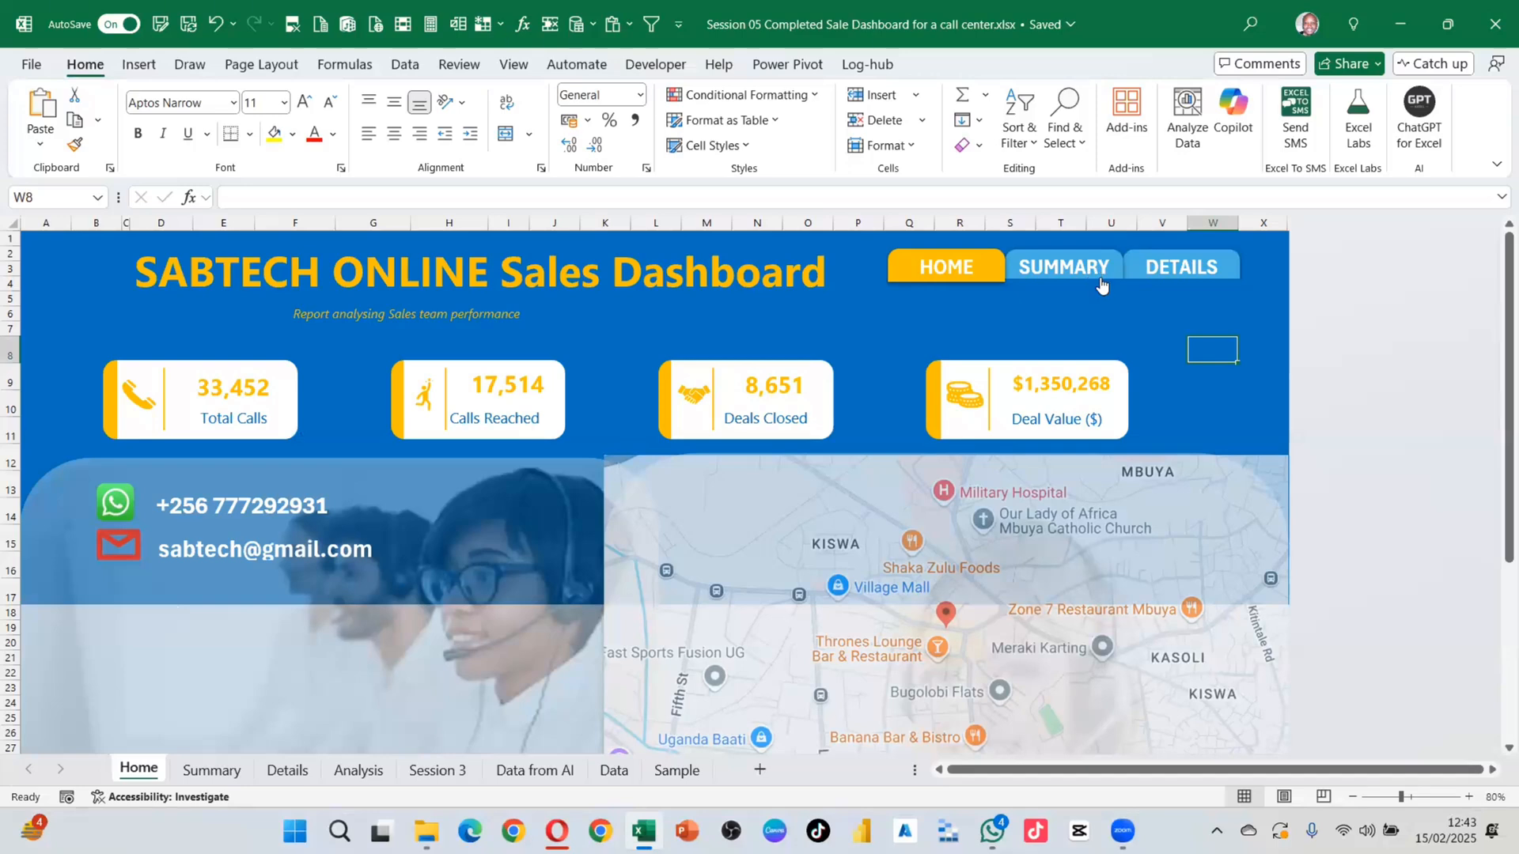
Step: Visit the Summary sheet, then the Details sheet, and select its Name slicer
click(1051, 275)
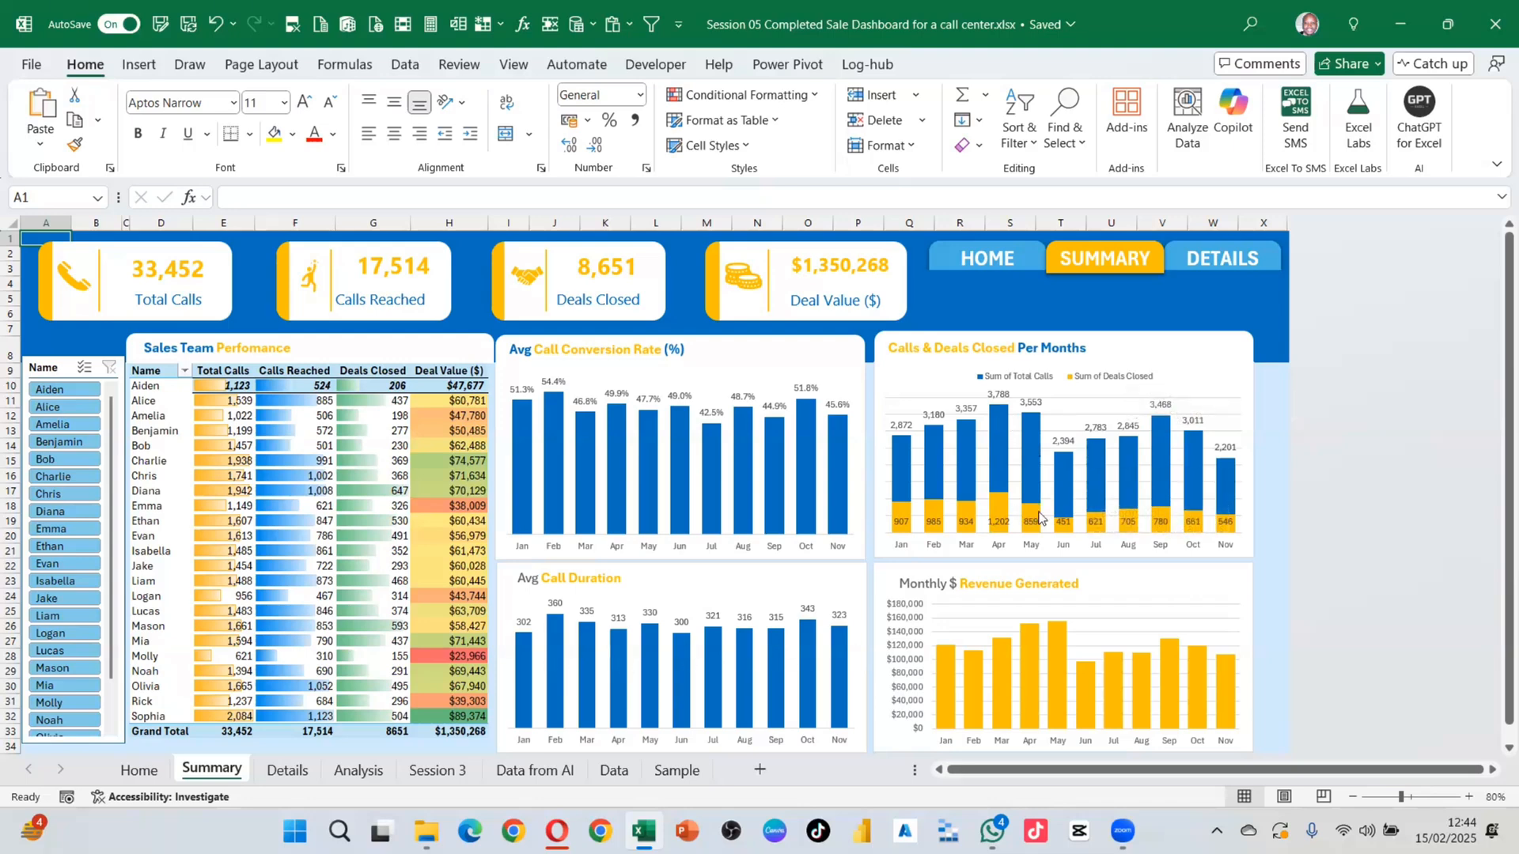
click(1200, 266)
click(71, 425)
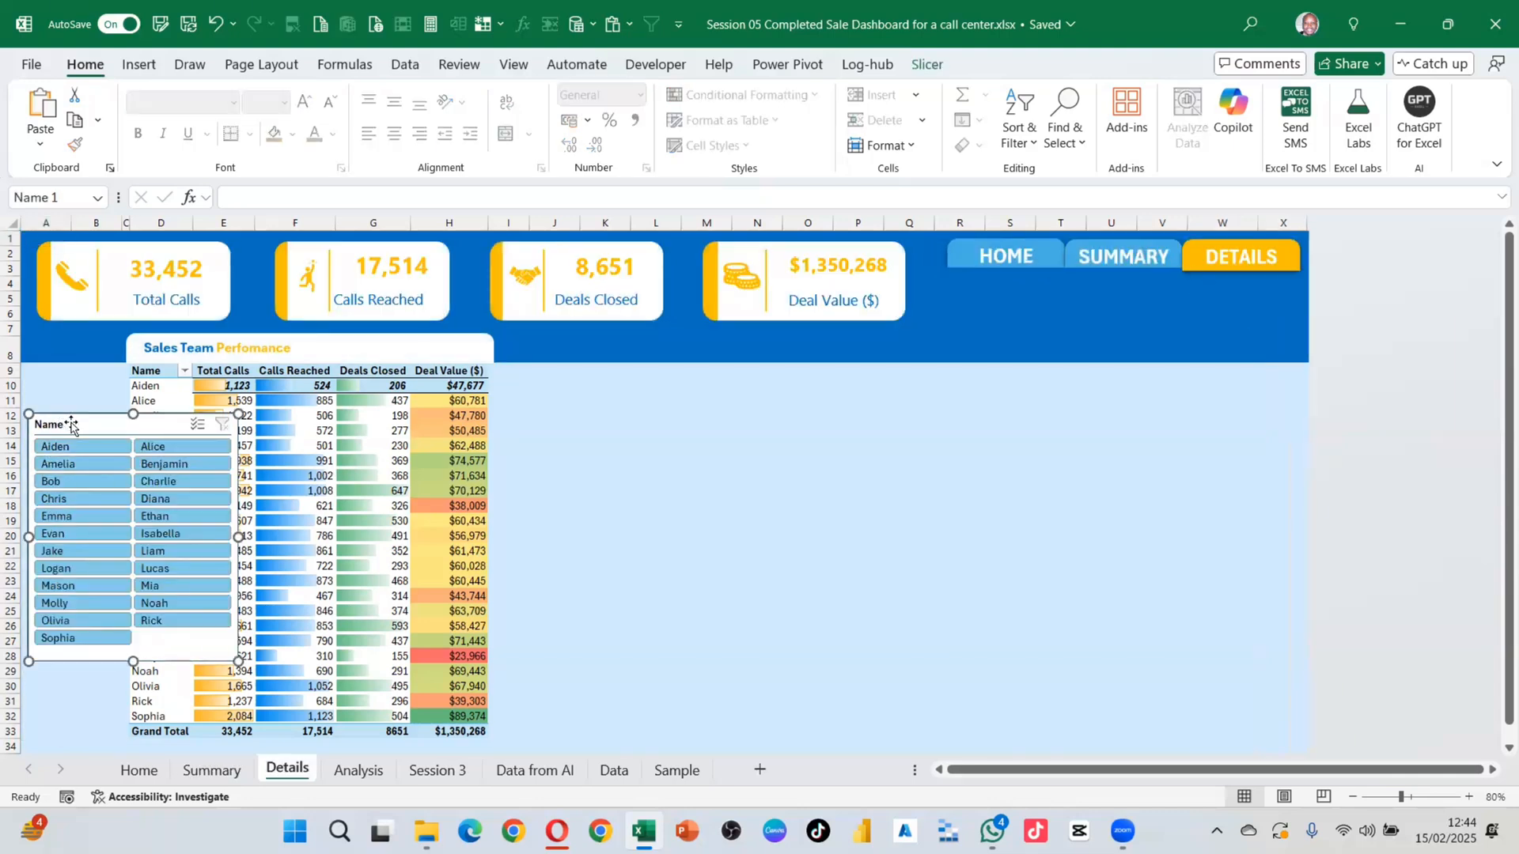
Step: Remove the Name slicer, then delete columns J through P and undo that deletion
key(Delete)
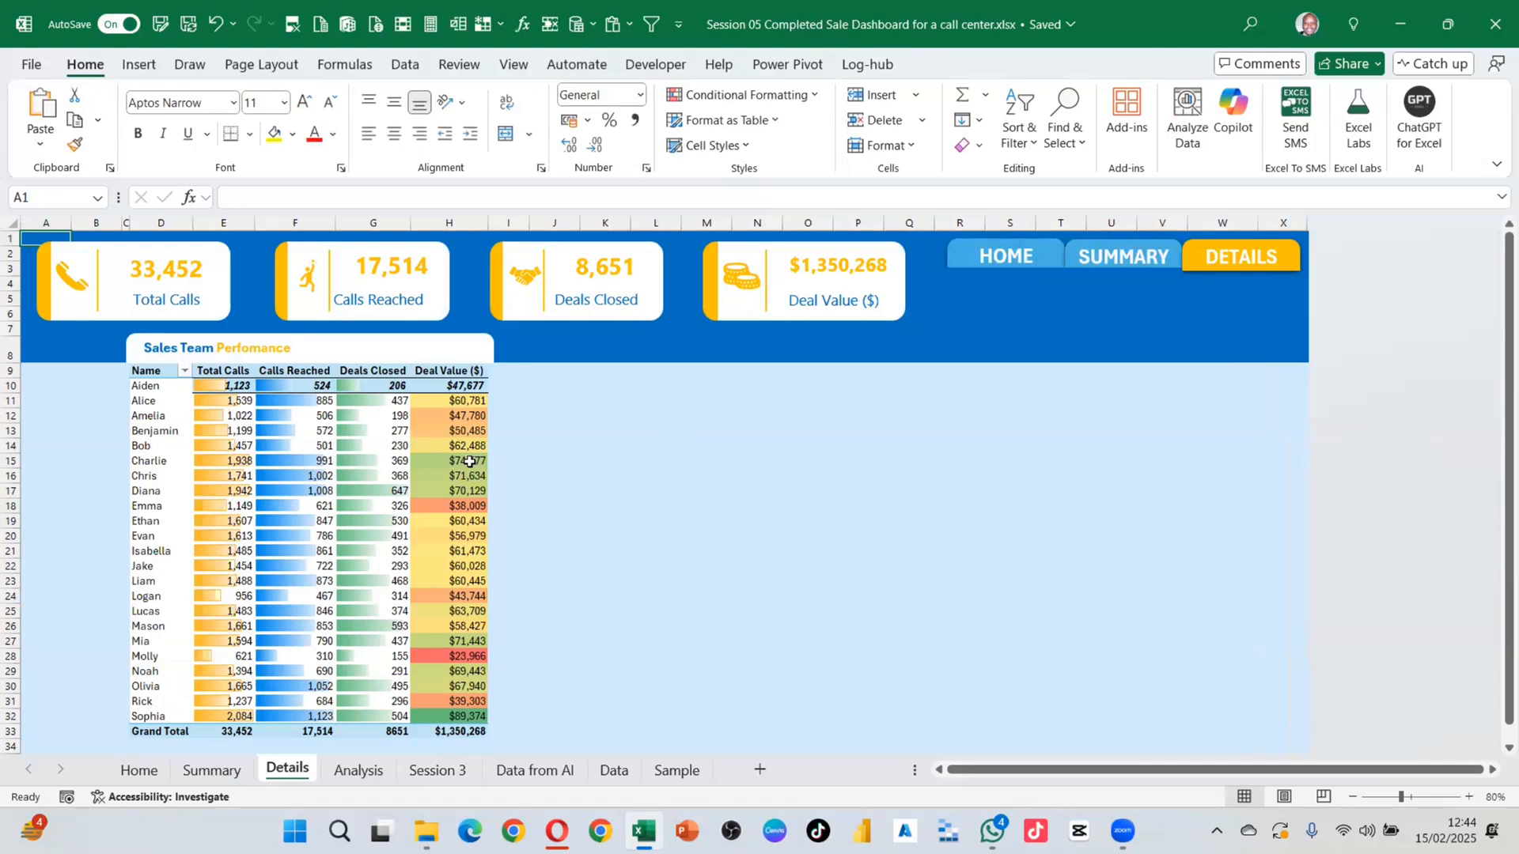
click(508, 430)
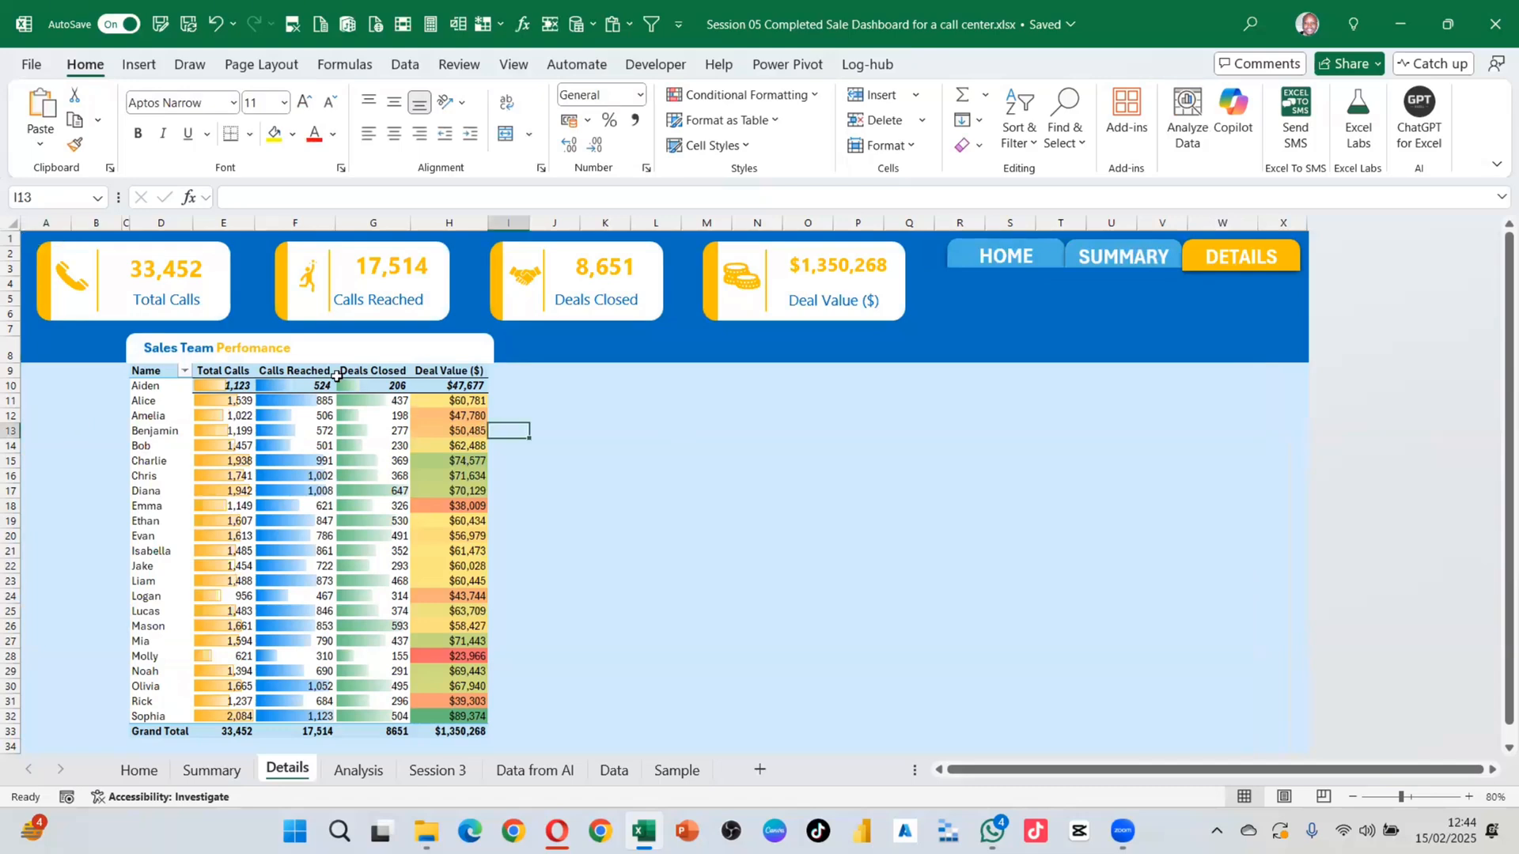
click(555, 222)
drag(663, 224, 862, 221)
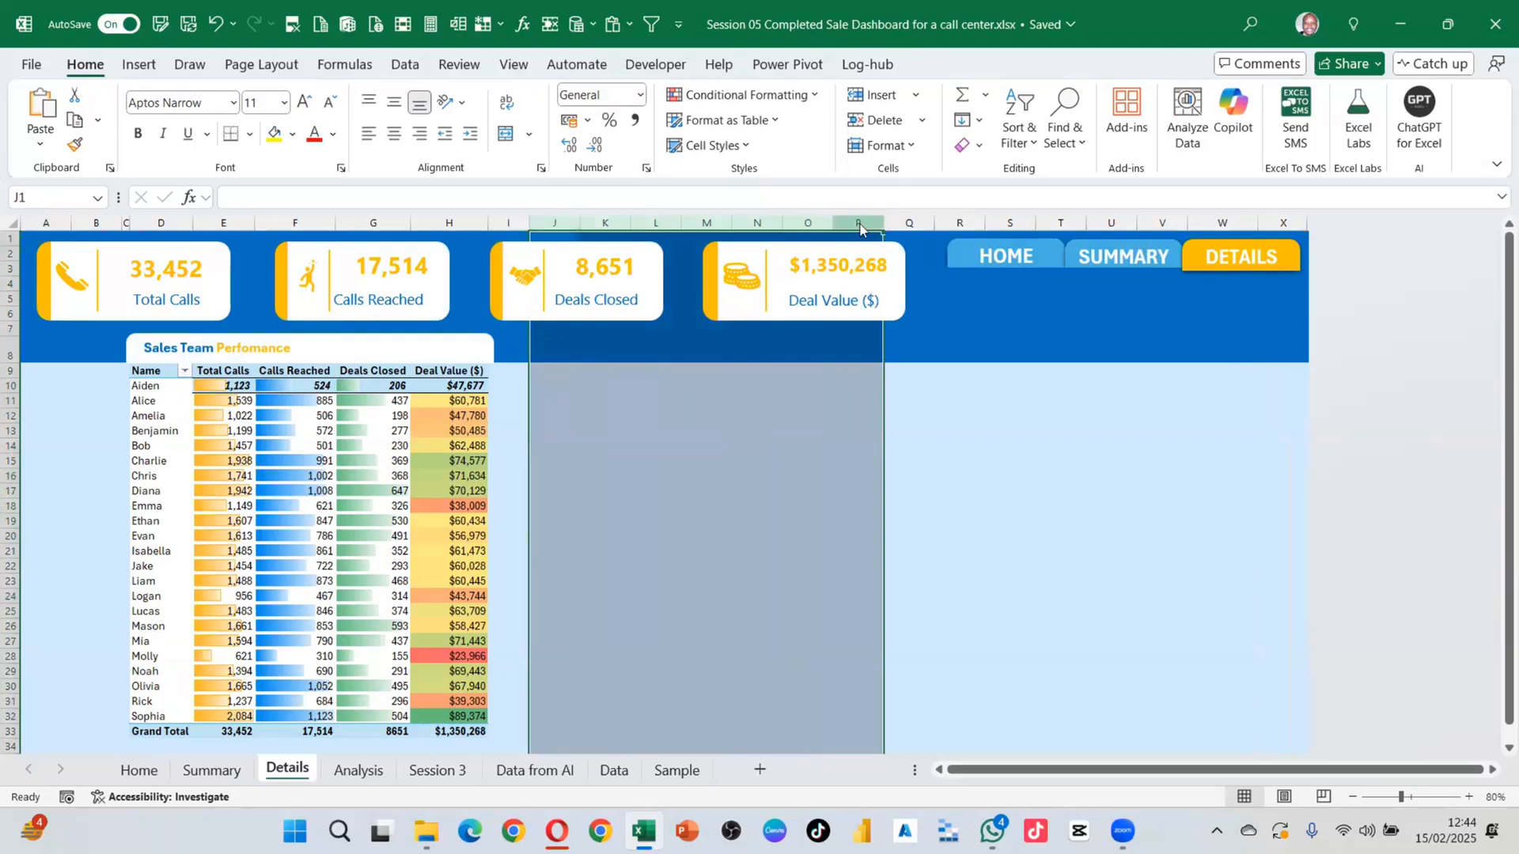
right_click(859, 226)
click(922, 449)
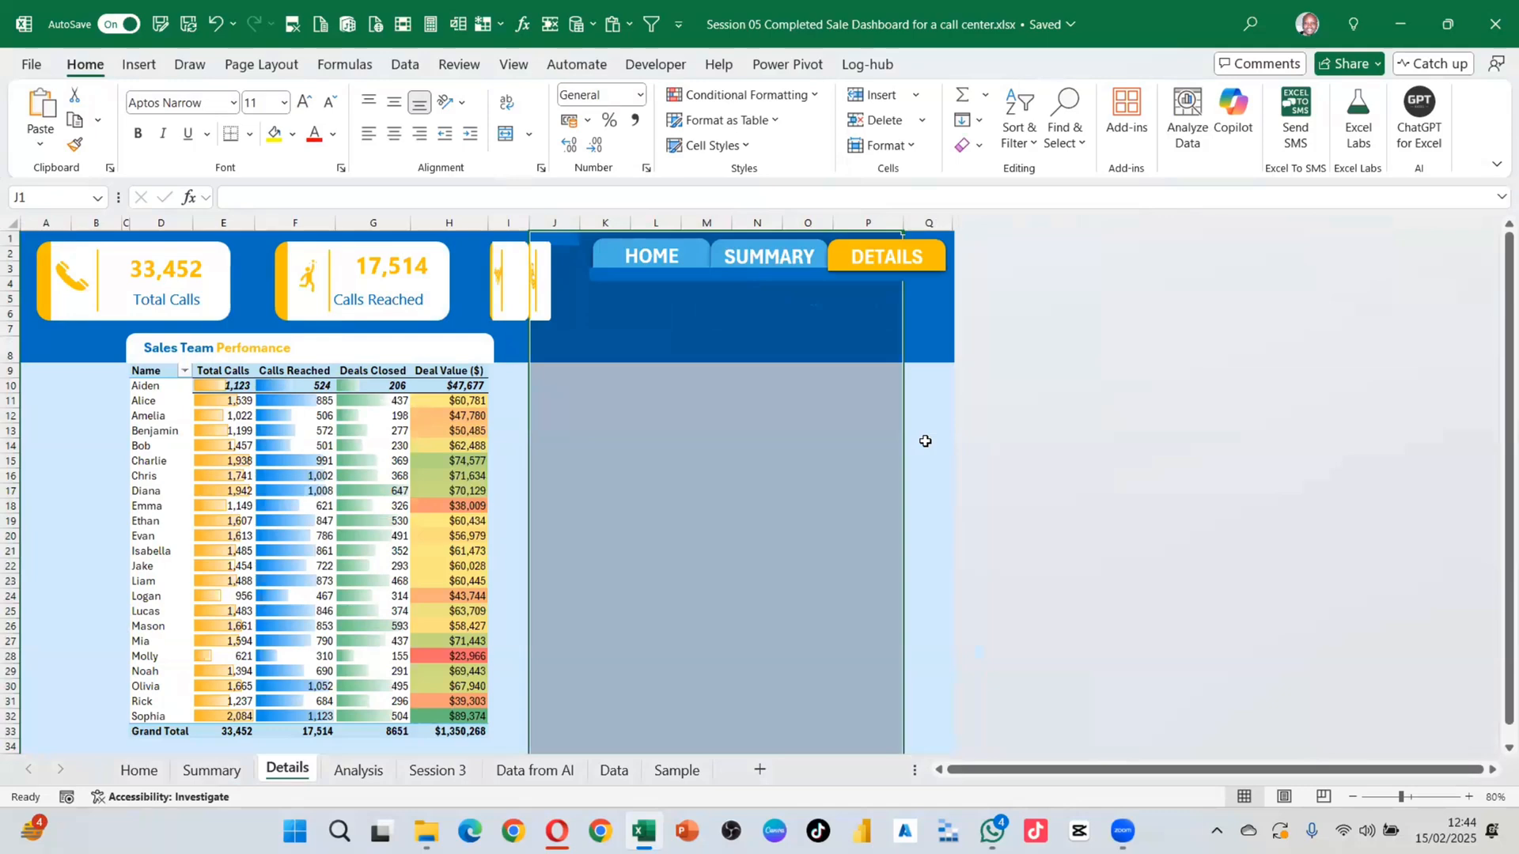
key(ctrl+z)
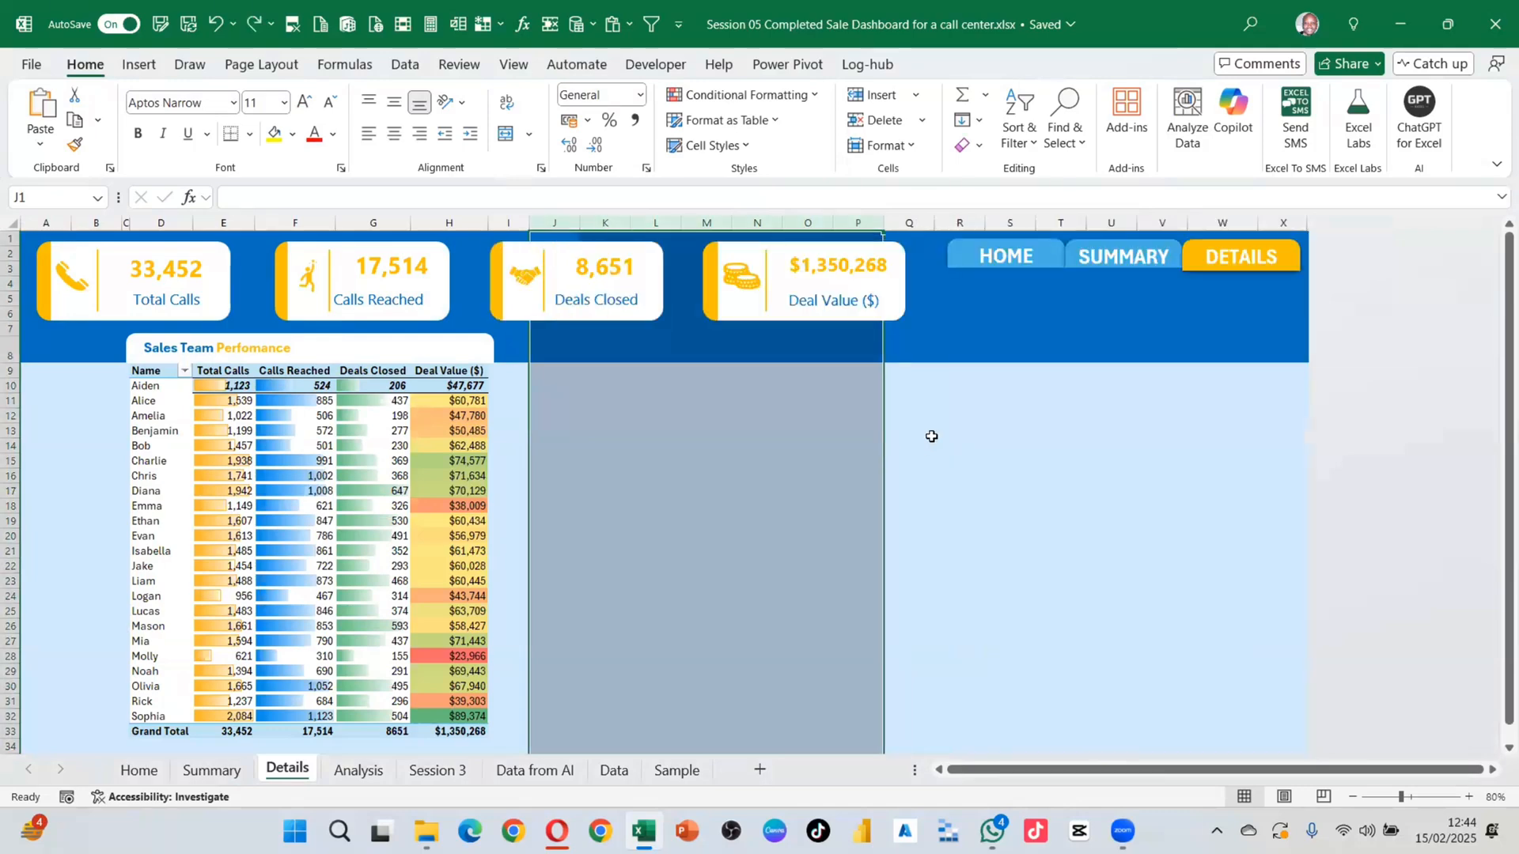
click(831, 434)
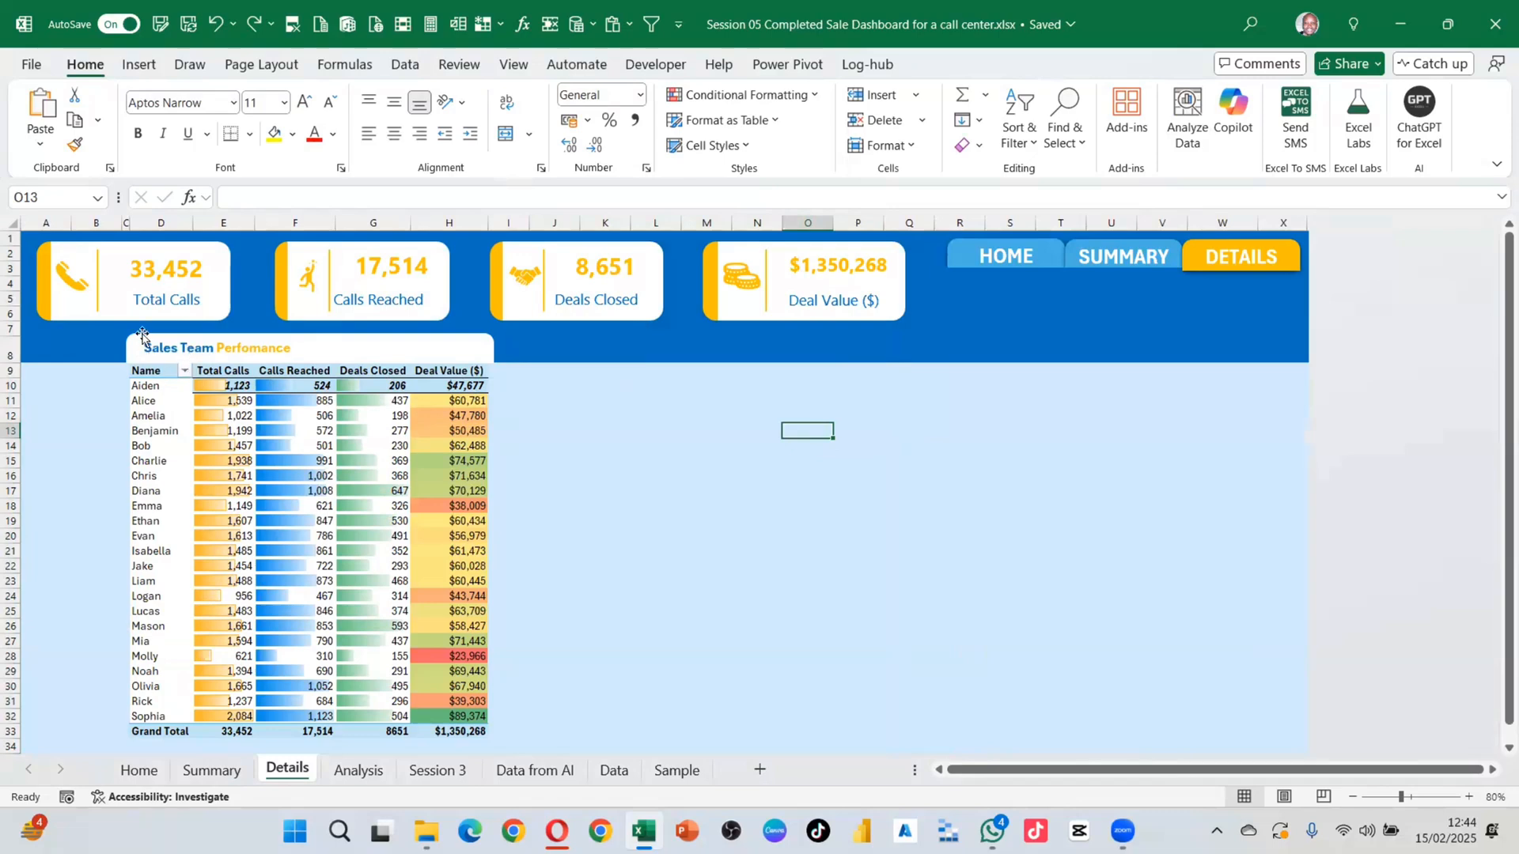
click(138, 372)
drag(144, 370, 458, 702)
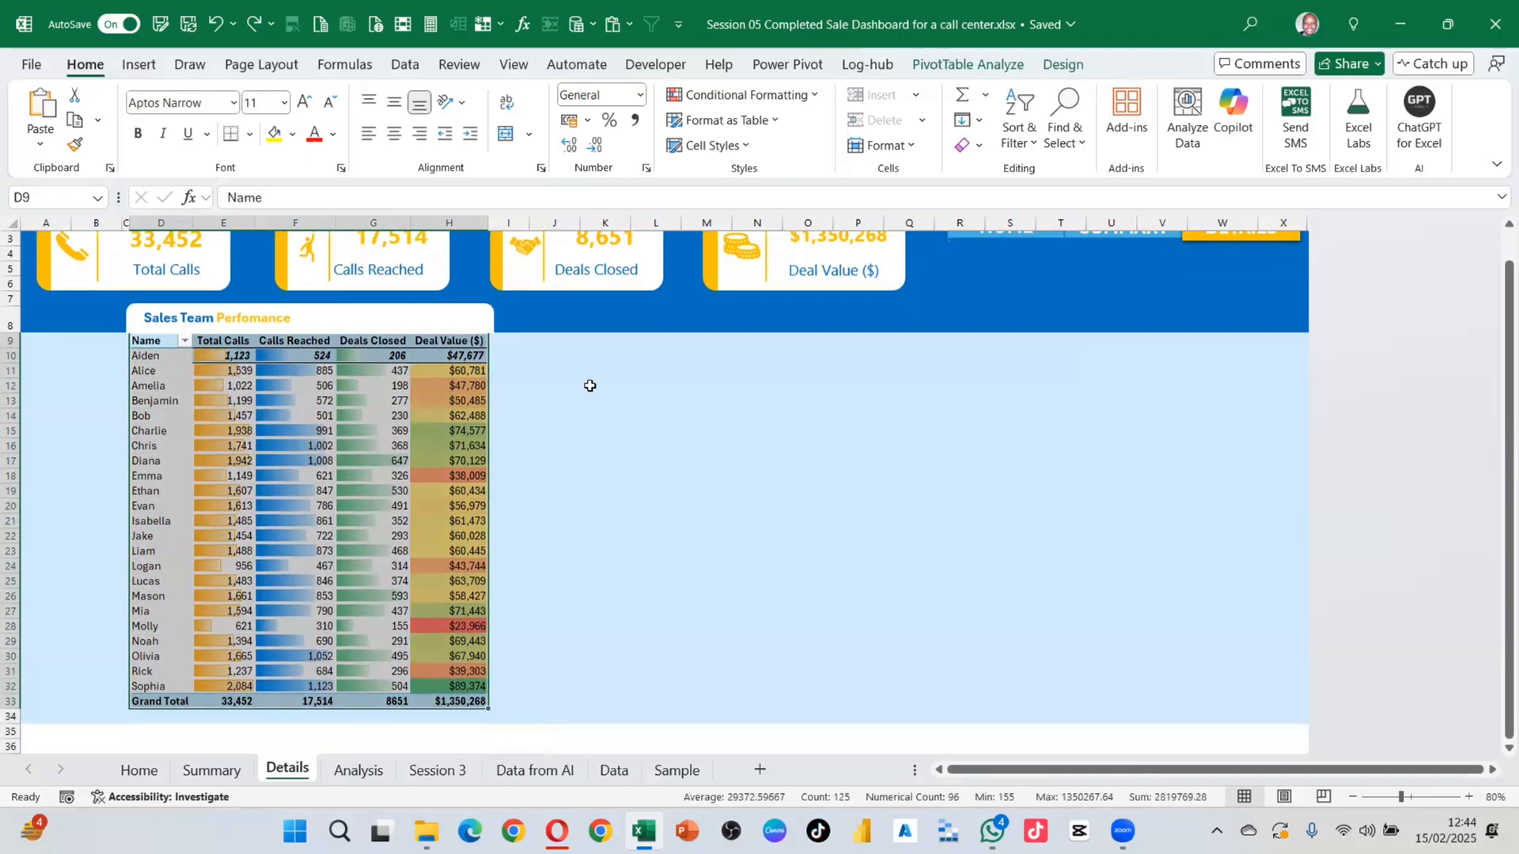
click(522, 464)
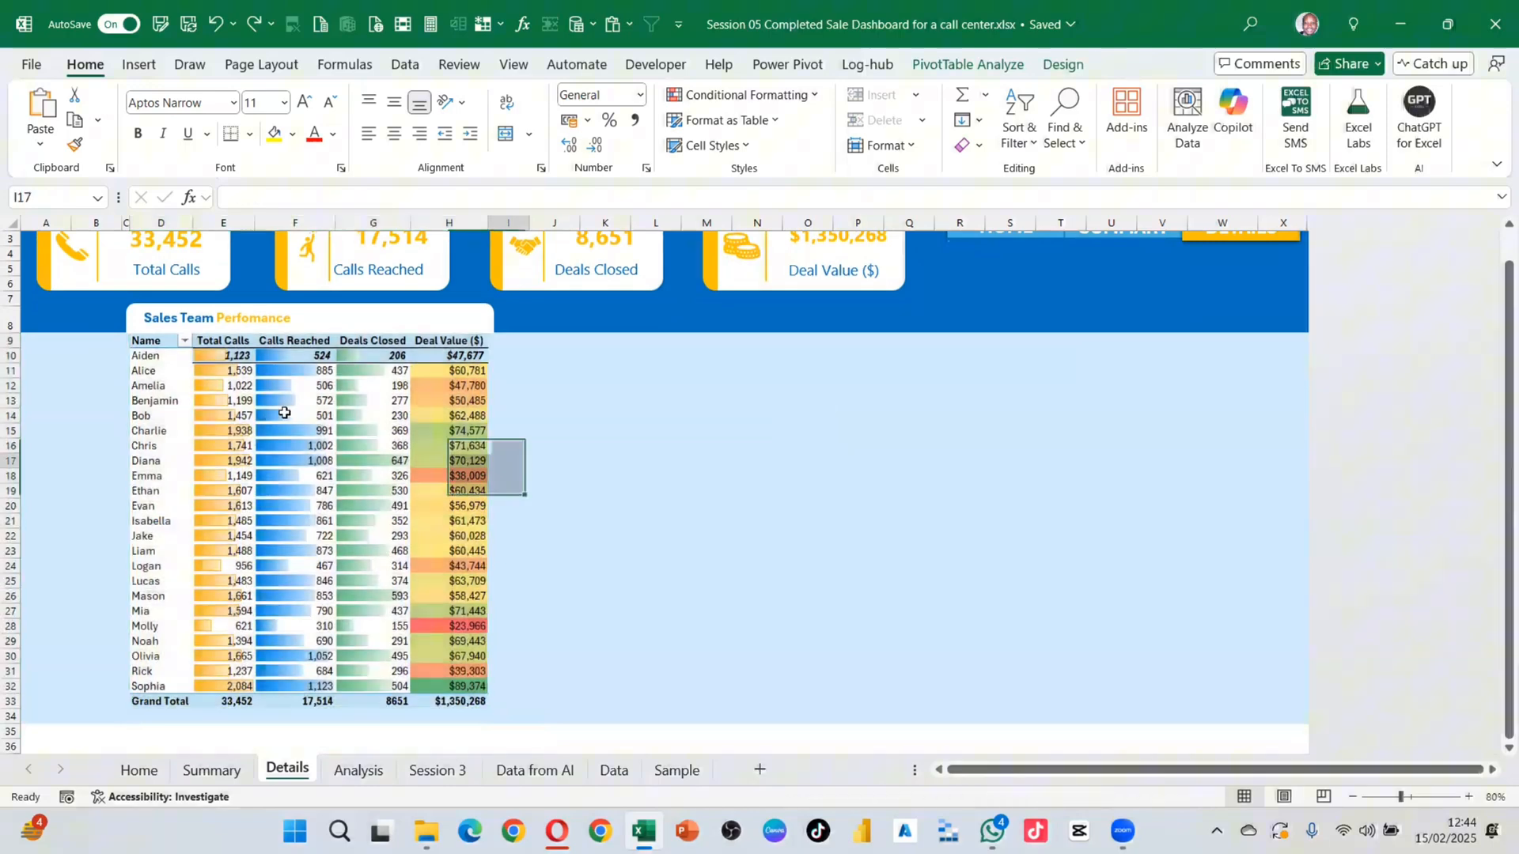
click(231, 400)
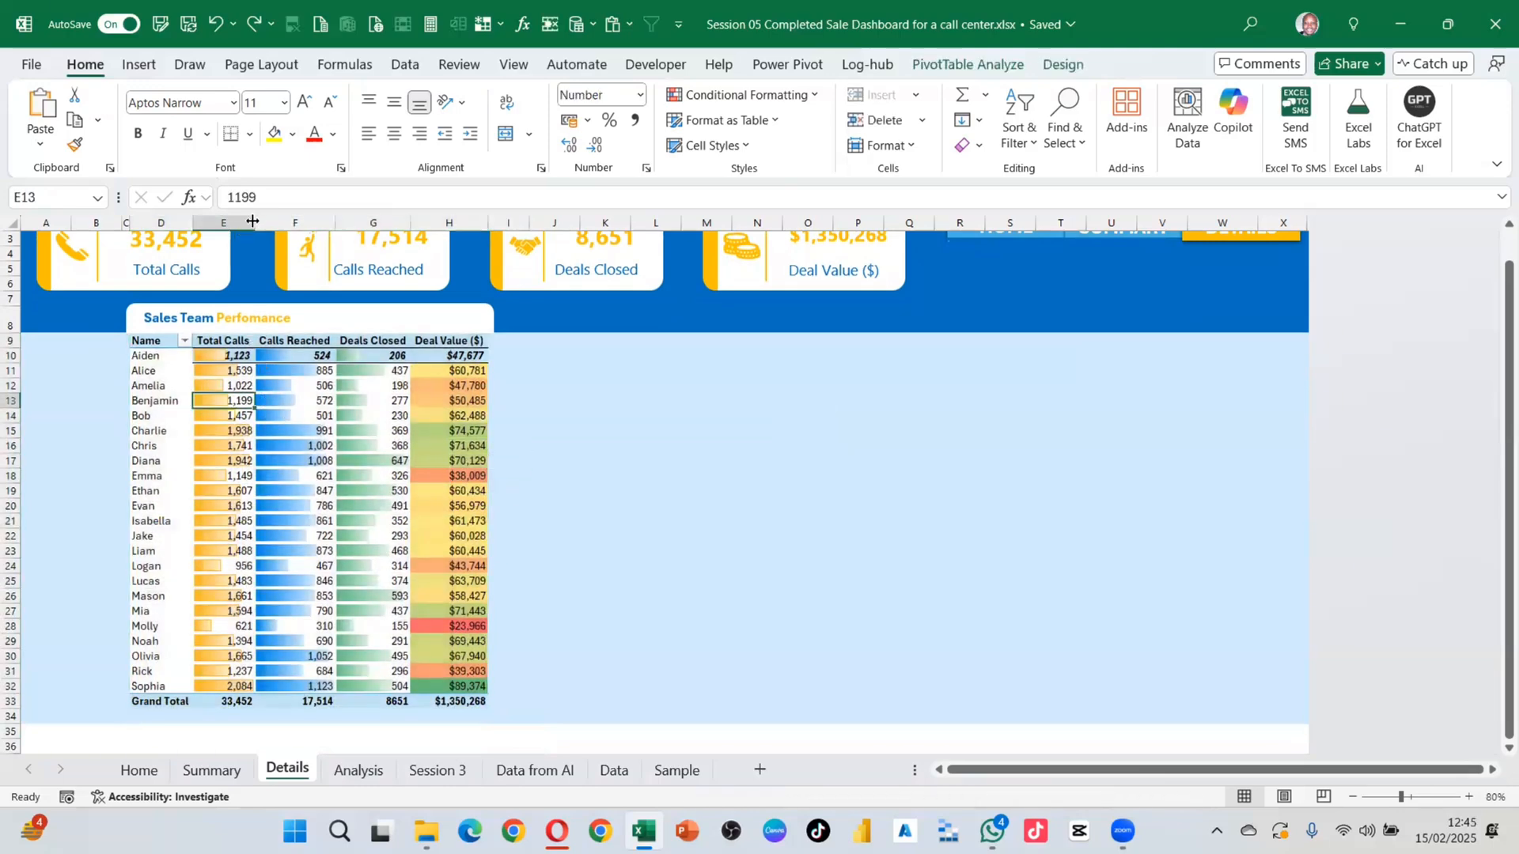
drag(252, 221, 343, 222)
scroll(1004, 474, up, 1)
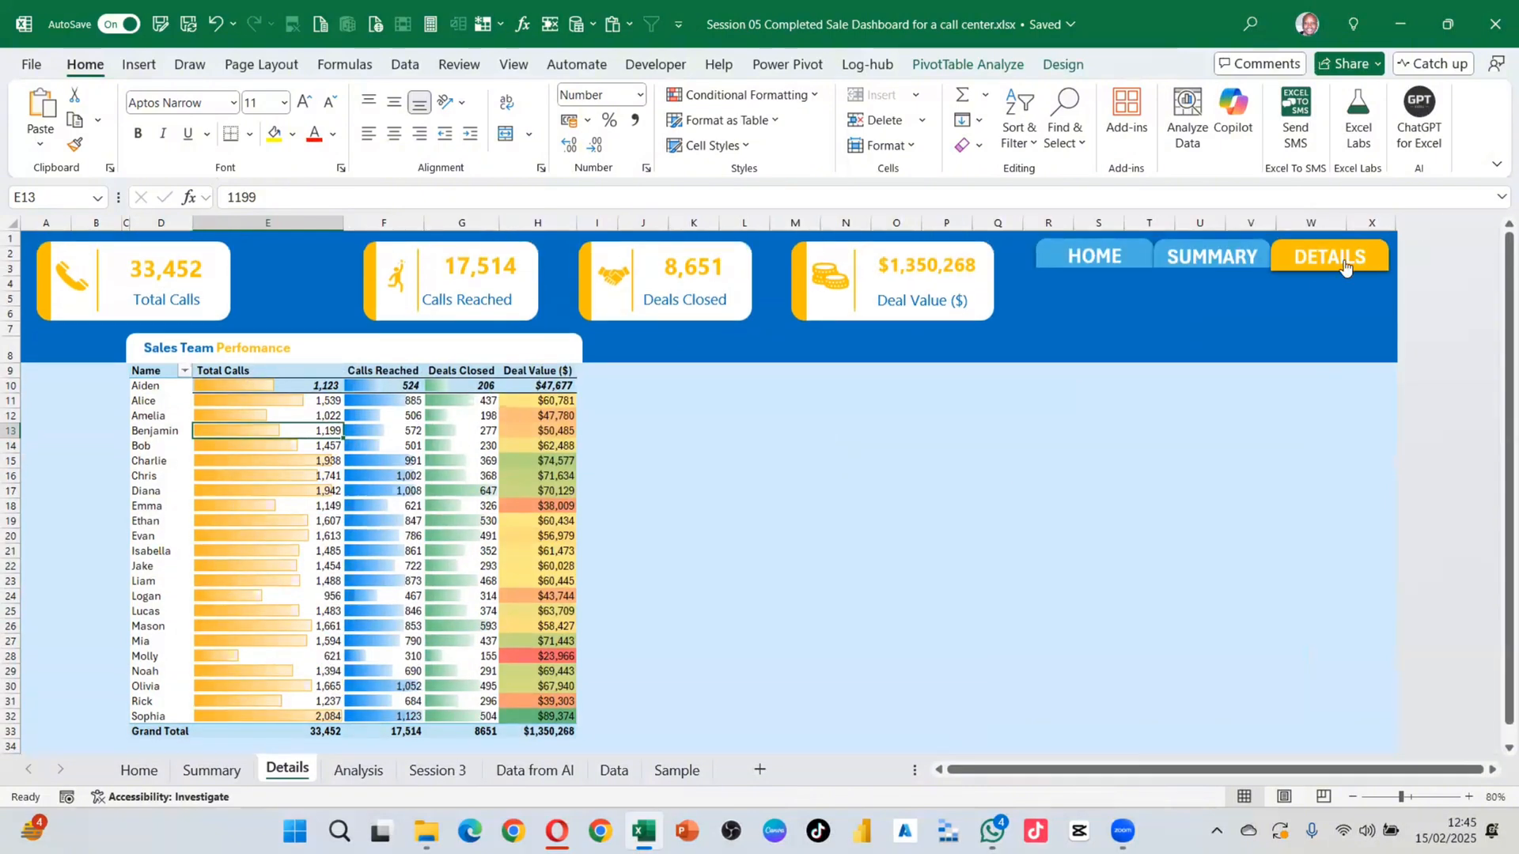
key(ctrl+z)
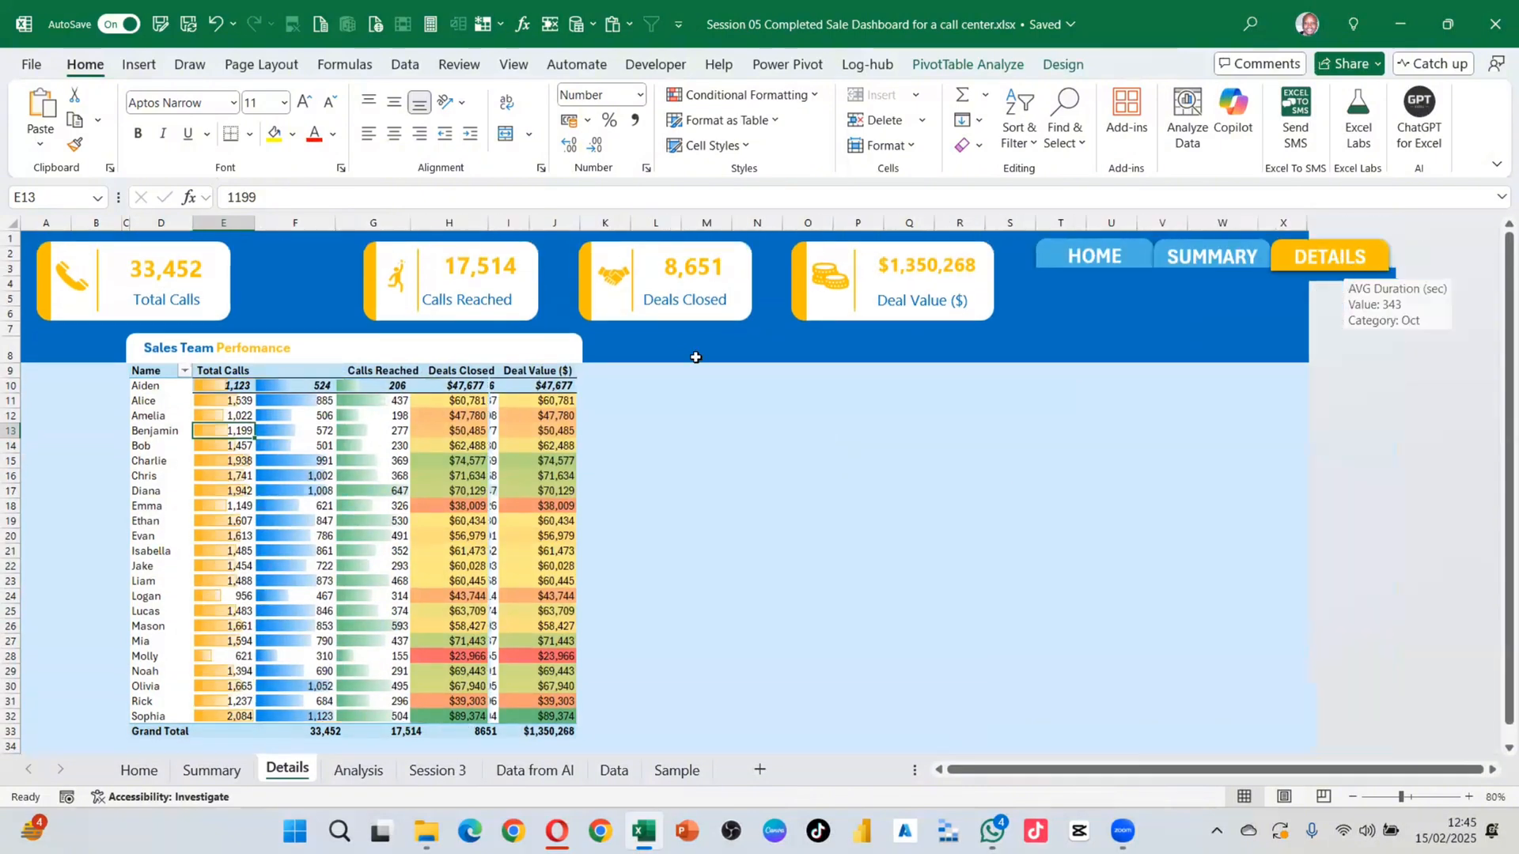
right_click(343, 316)
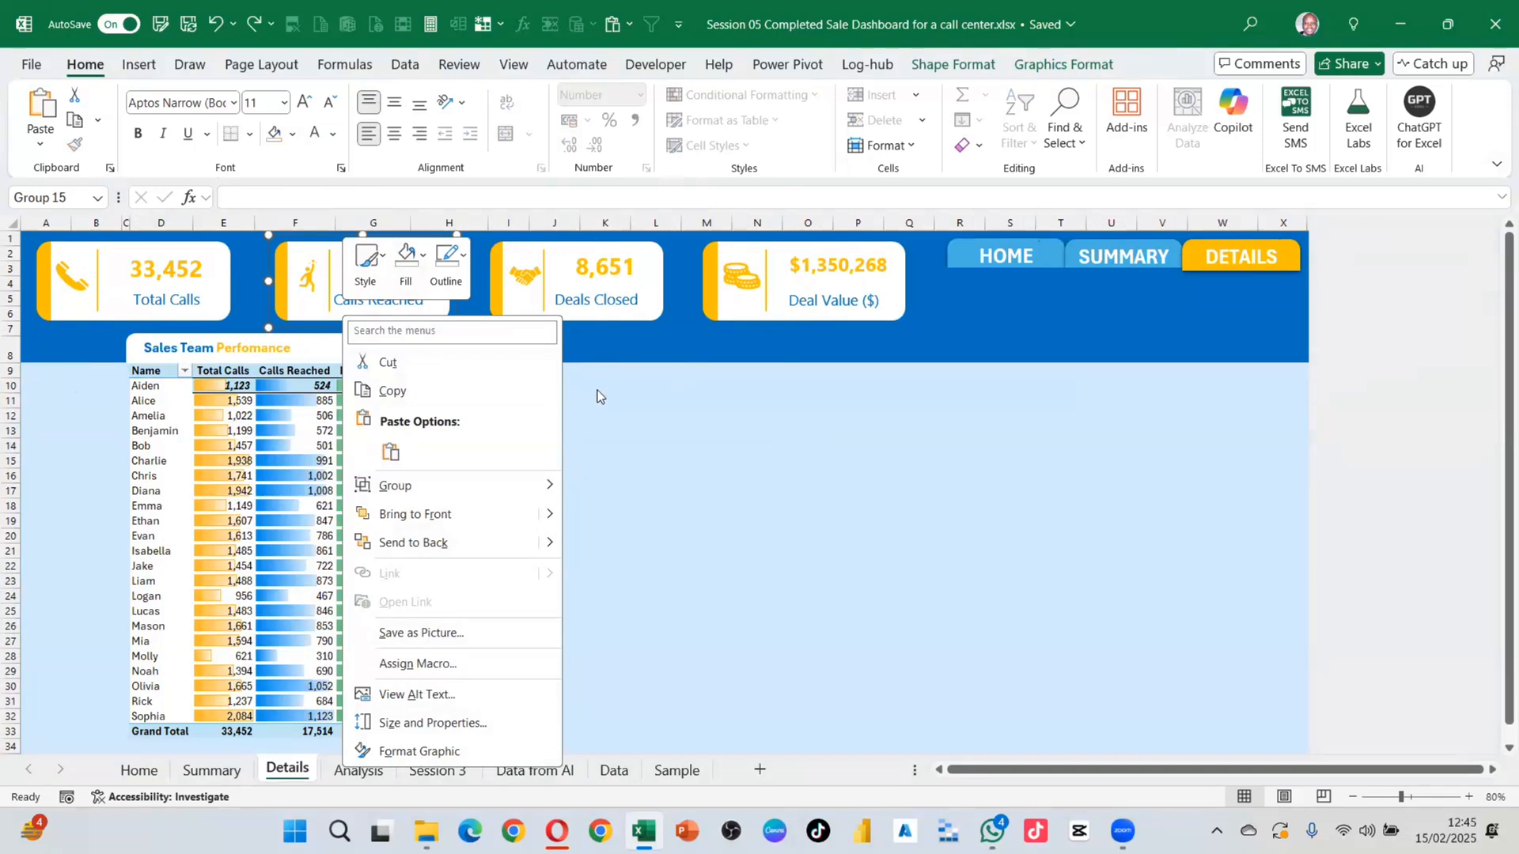
key(Escape)
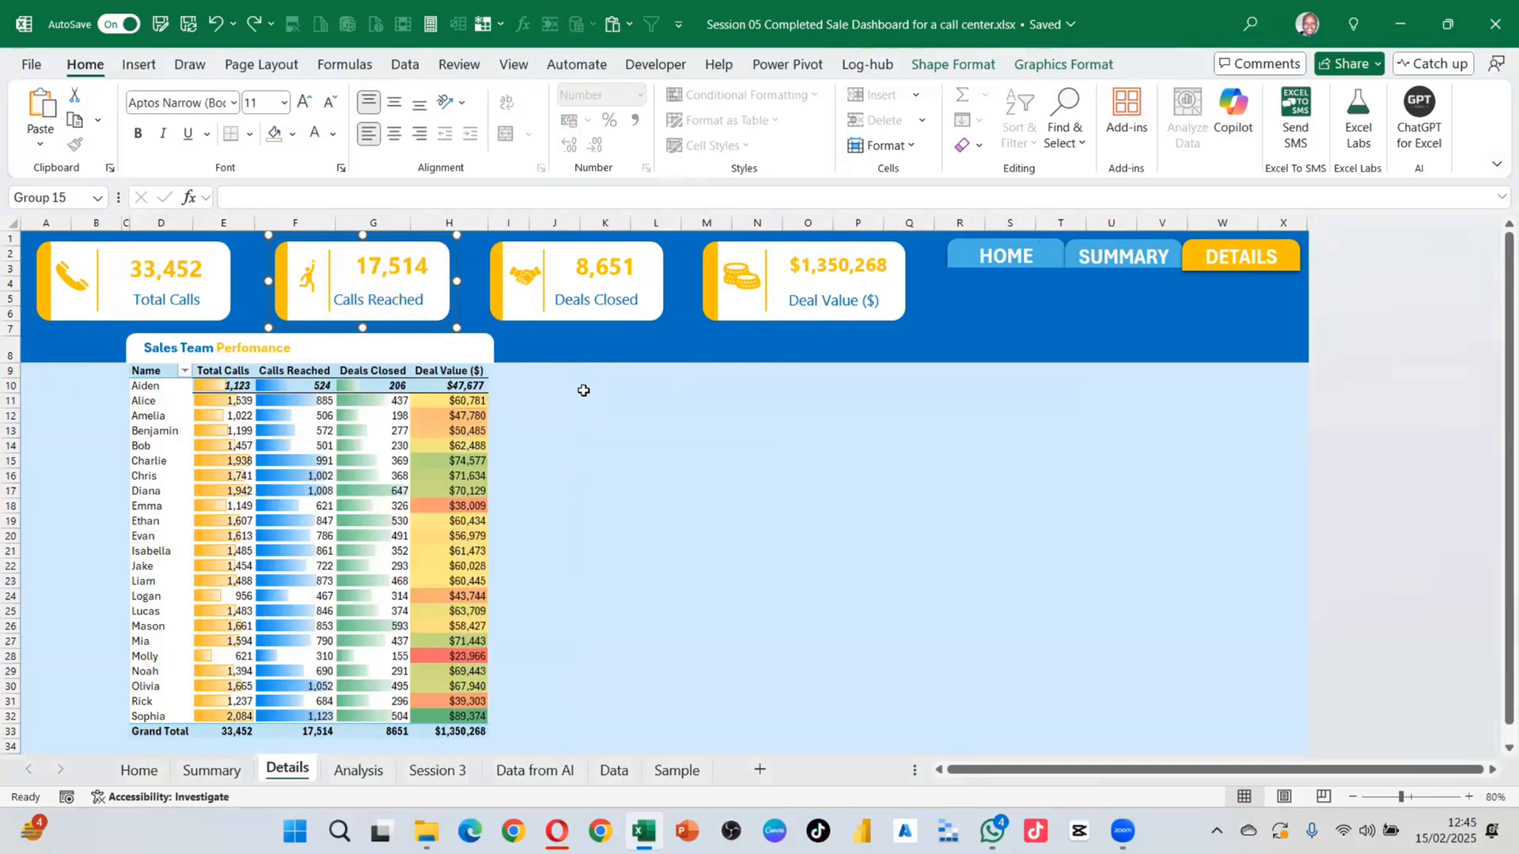
click(610, 431)
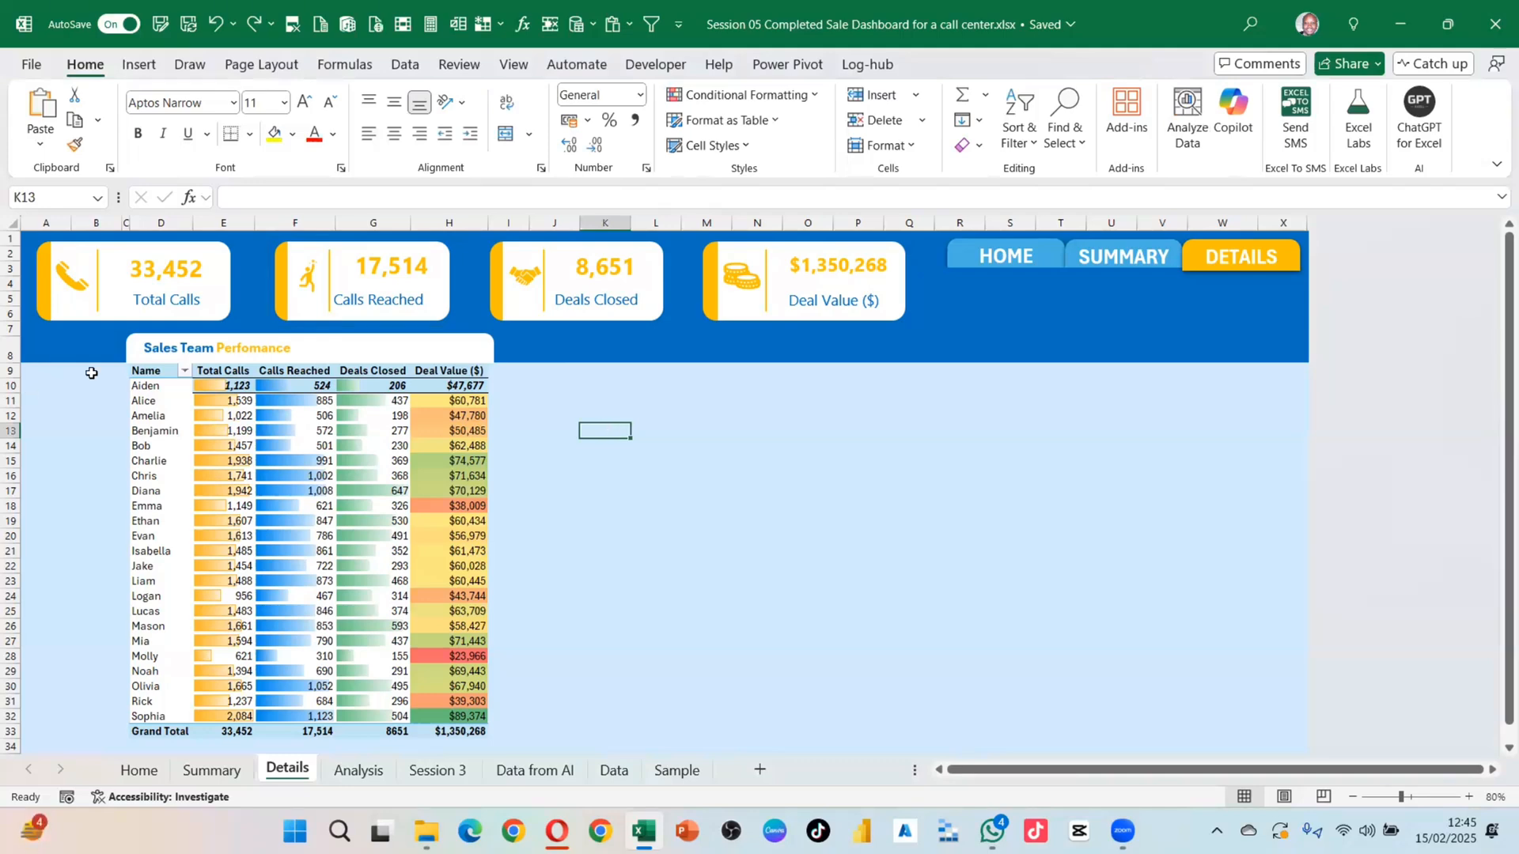
mouse_move(91, 373)
mouse_down()
mouse_move(1355, 430)
mouse_move(1203, 643)
mouse_move(1203, 667)
mouse_move(1254, 624)
mouse_move(1265, 685)
mouse_up()
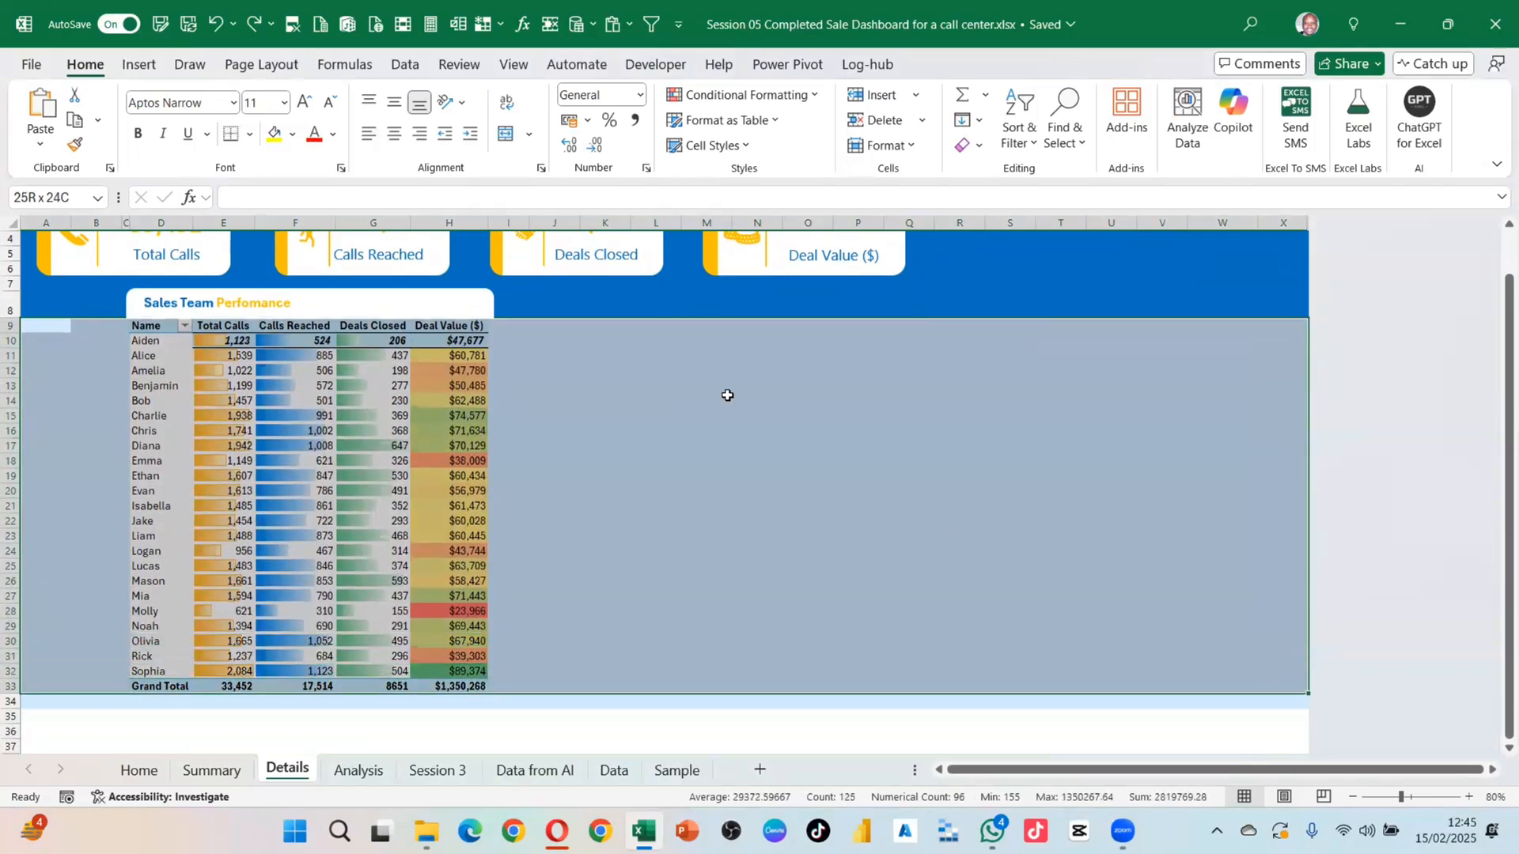
Step: Select the pivot table range B9:J34 and clear its contents
click(716, 400)
drag(116, 327, 570, 708)
key(Delete)
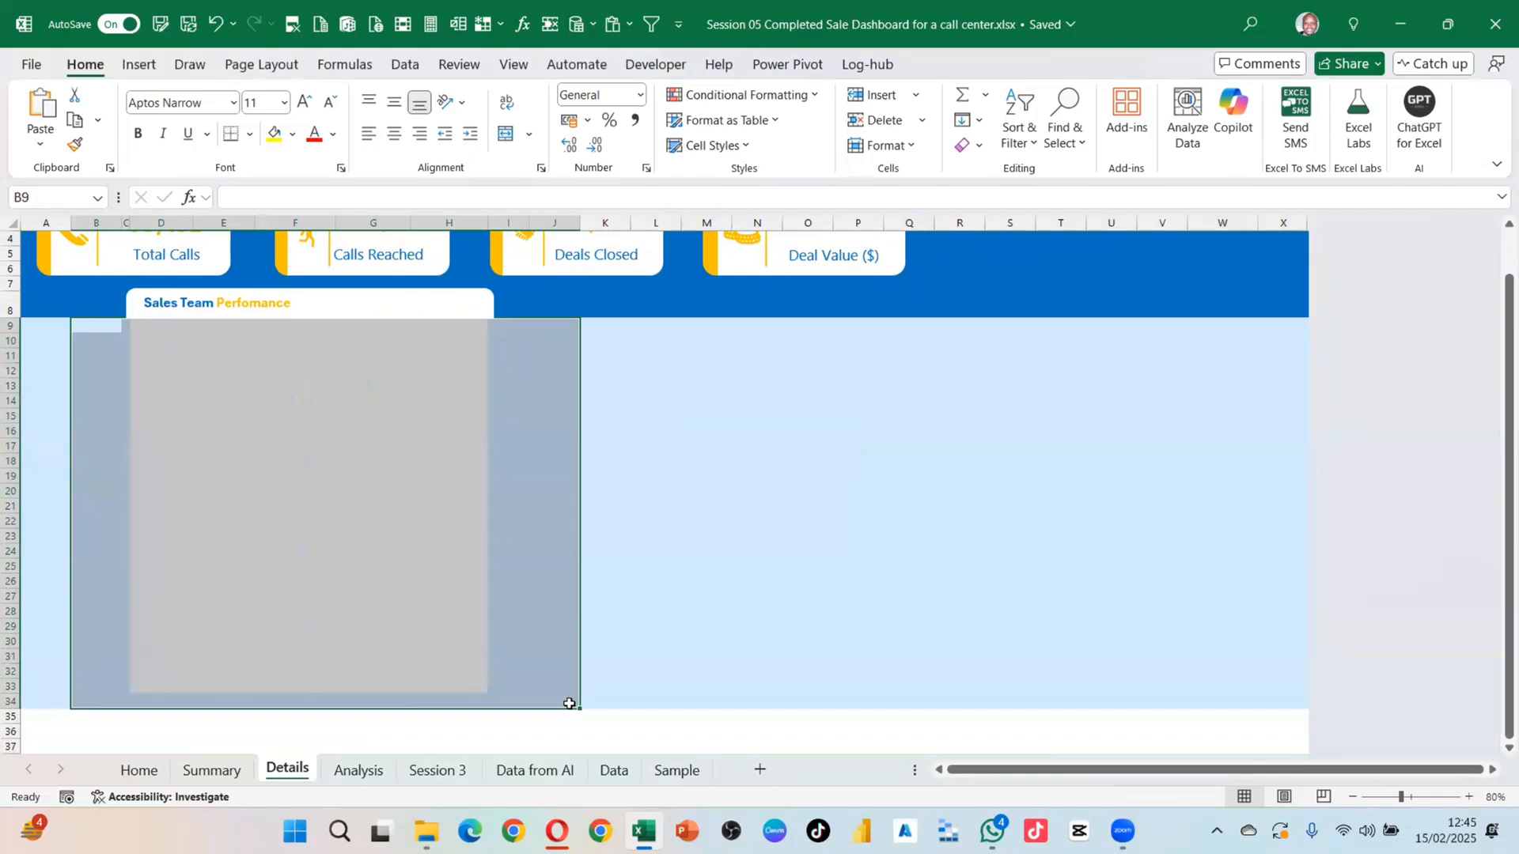
drag(95, 325, 506, 689)
click(654, 579)
Step: Stretch the white title bar from column A to column X and centre its contents
click(300, 299)
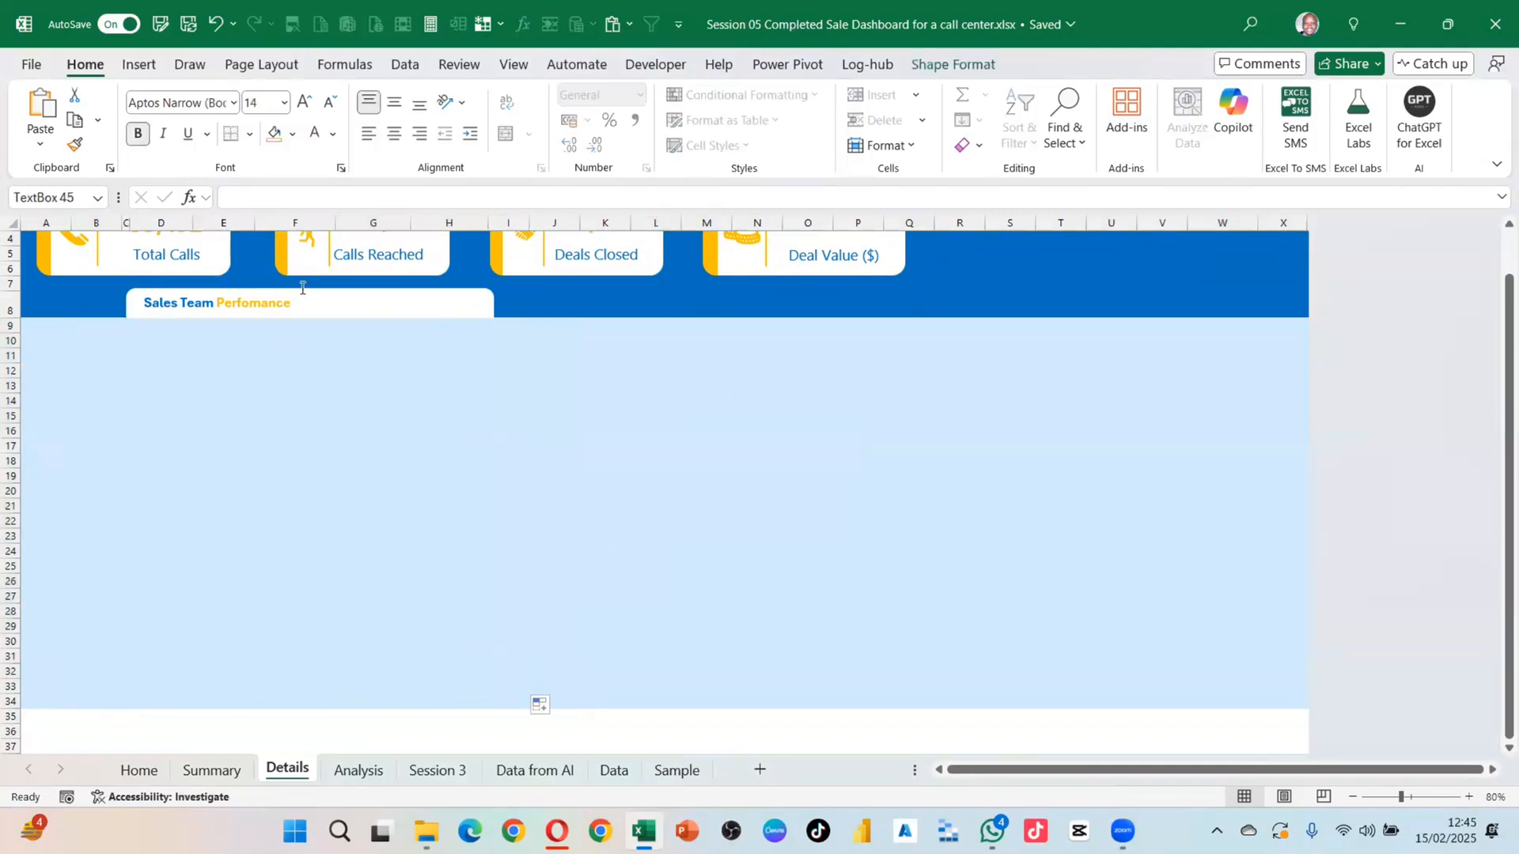
click(492, 309)
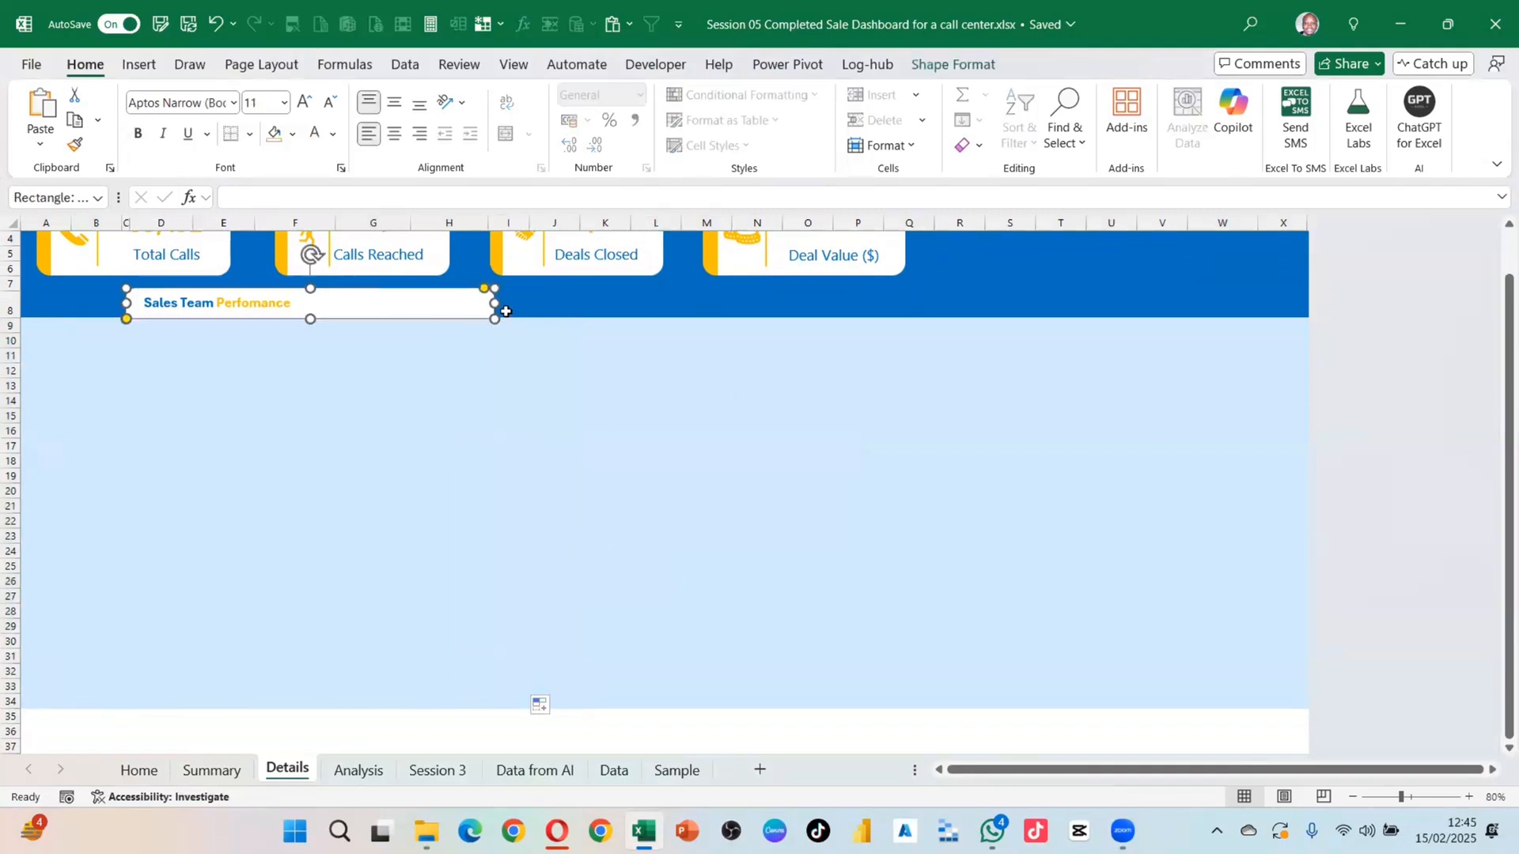
drag(496, 304, 1310, 316)
drag(126, 303, 33, 317)
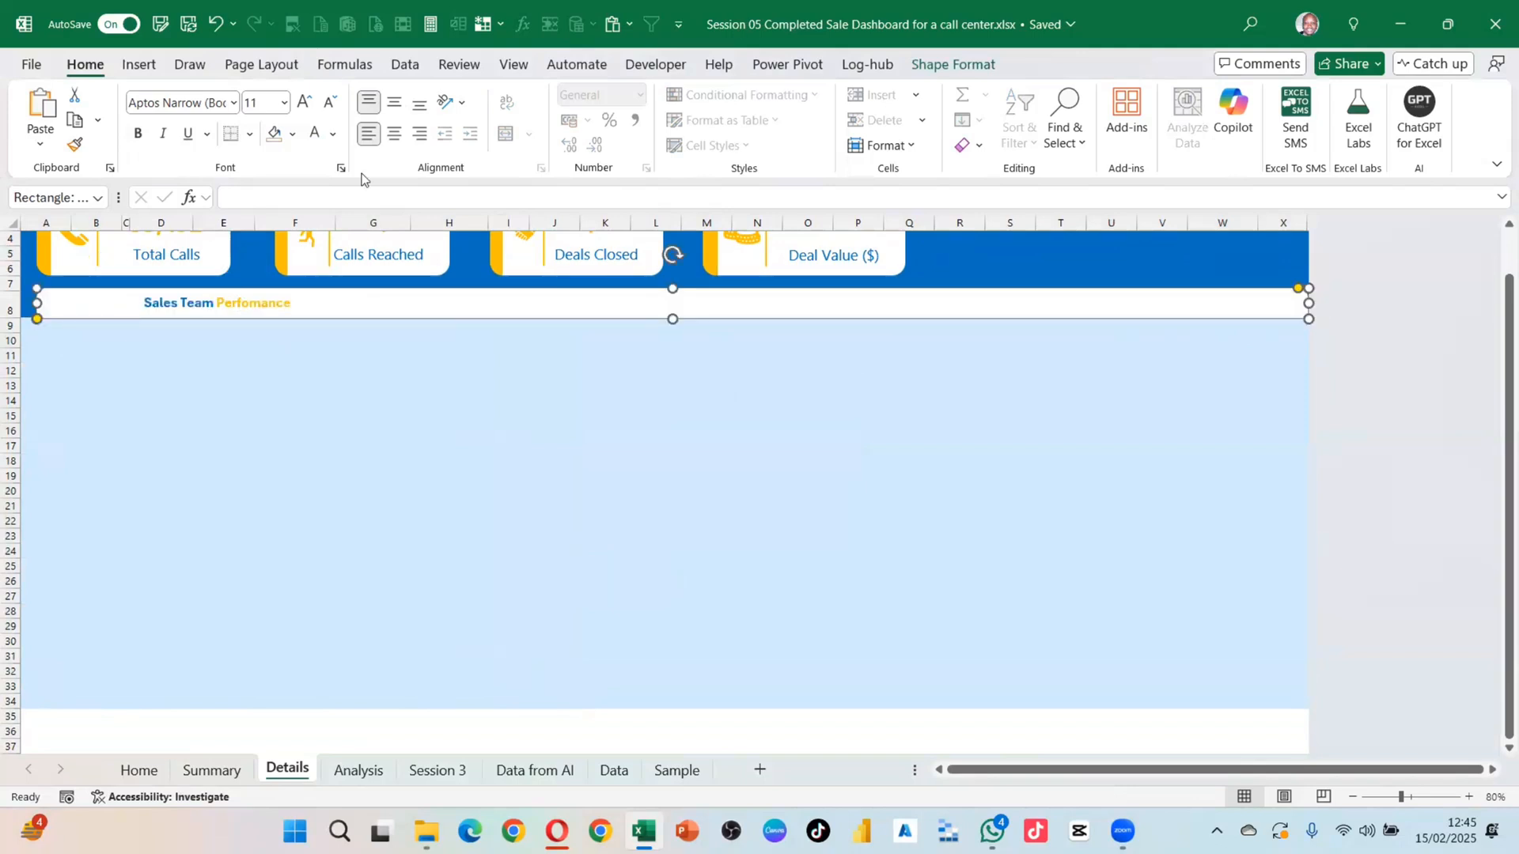
click(390, 135)
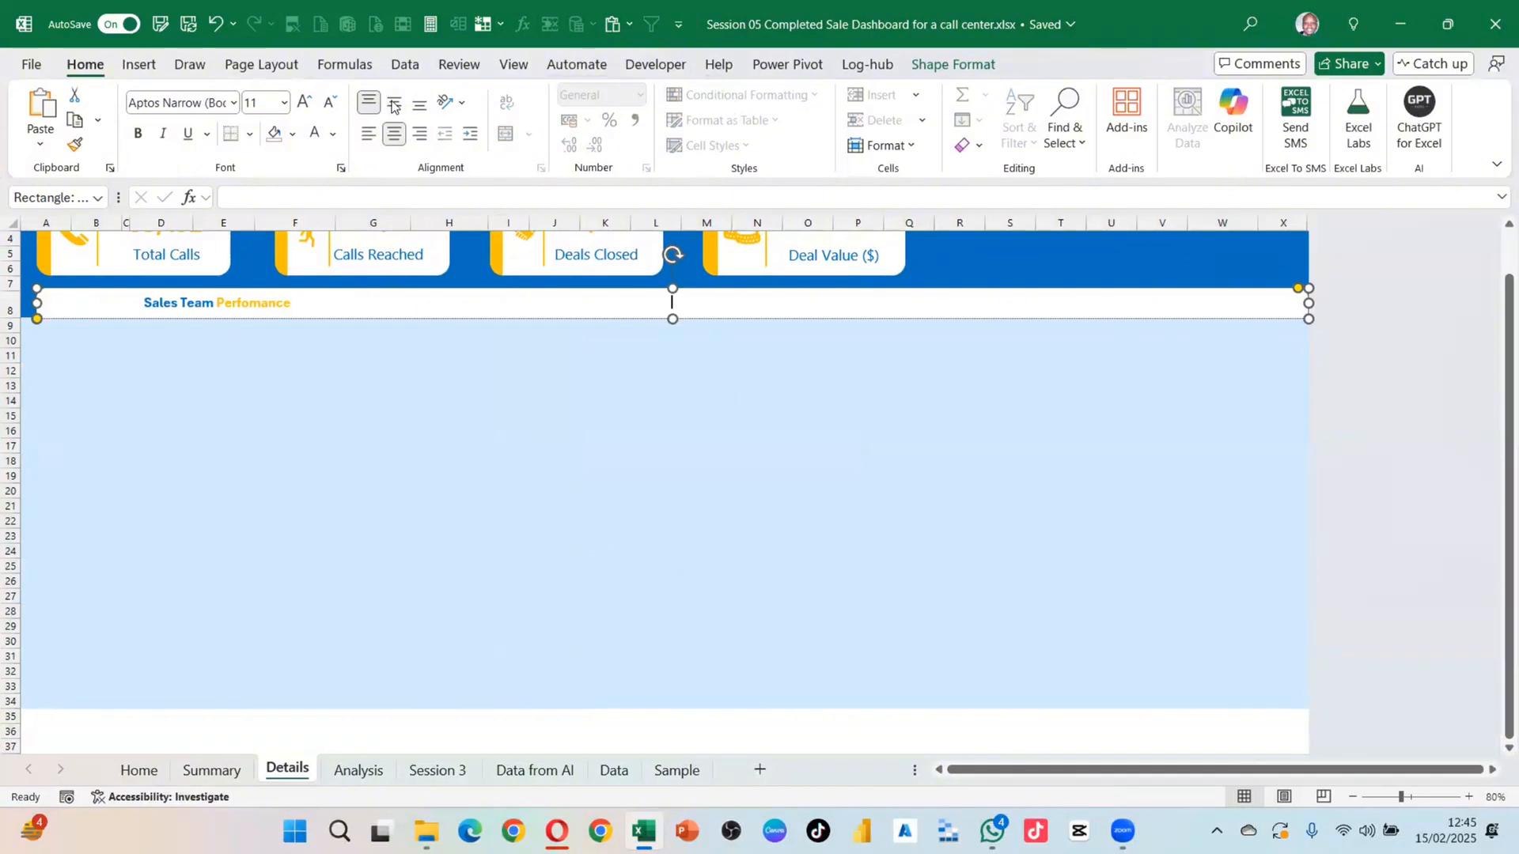
Step: Widen the Sales Team Perfomance title across the bar, centre it, and enlarge it to 24
click(199, 304)
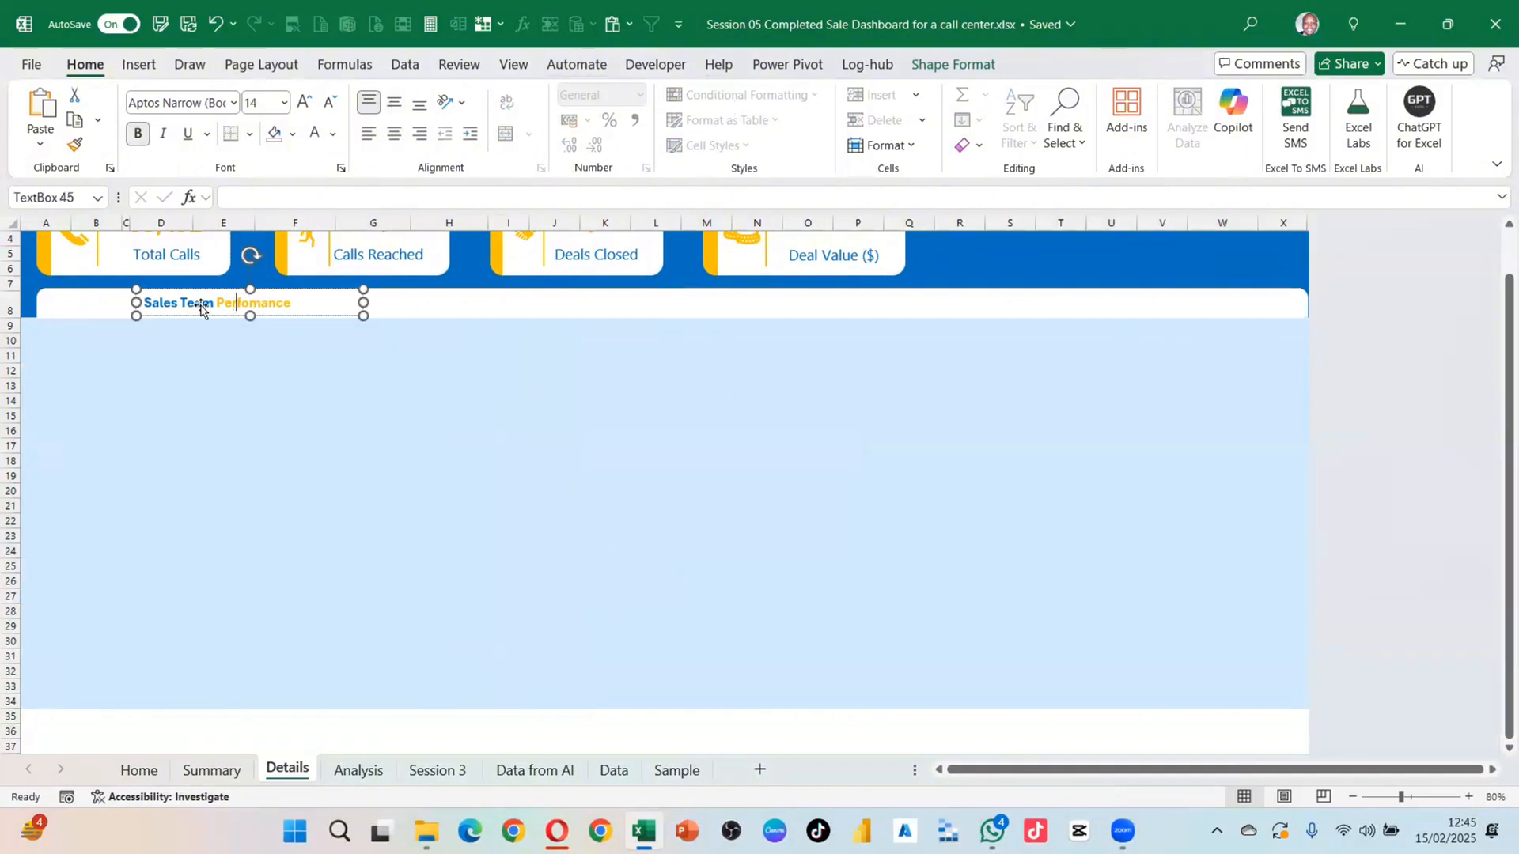
drag(362, 301, 1248, 310)
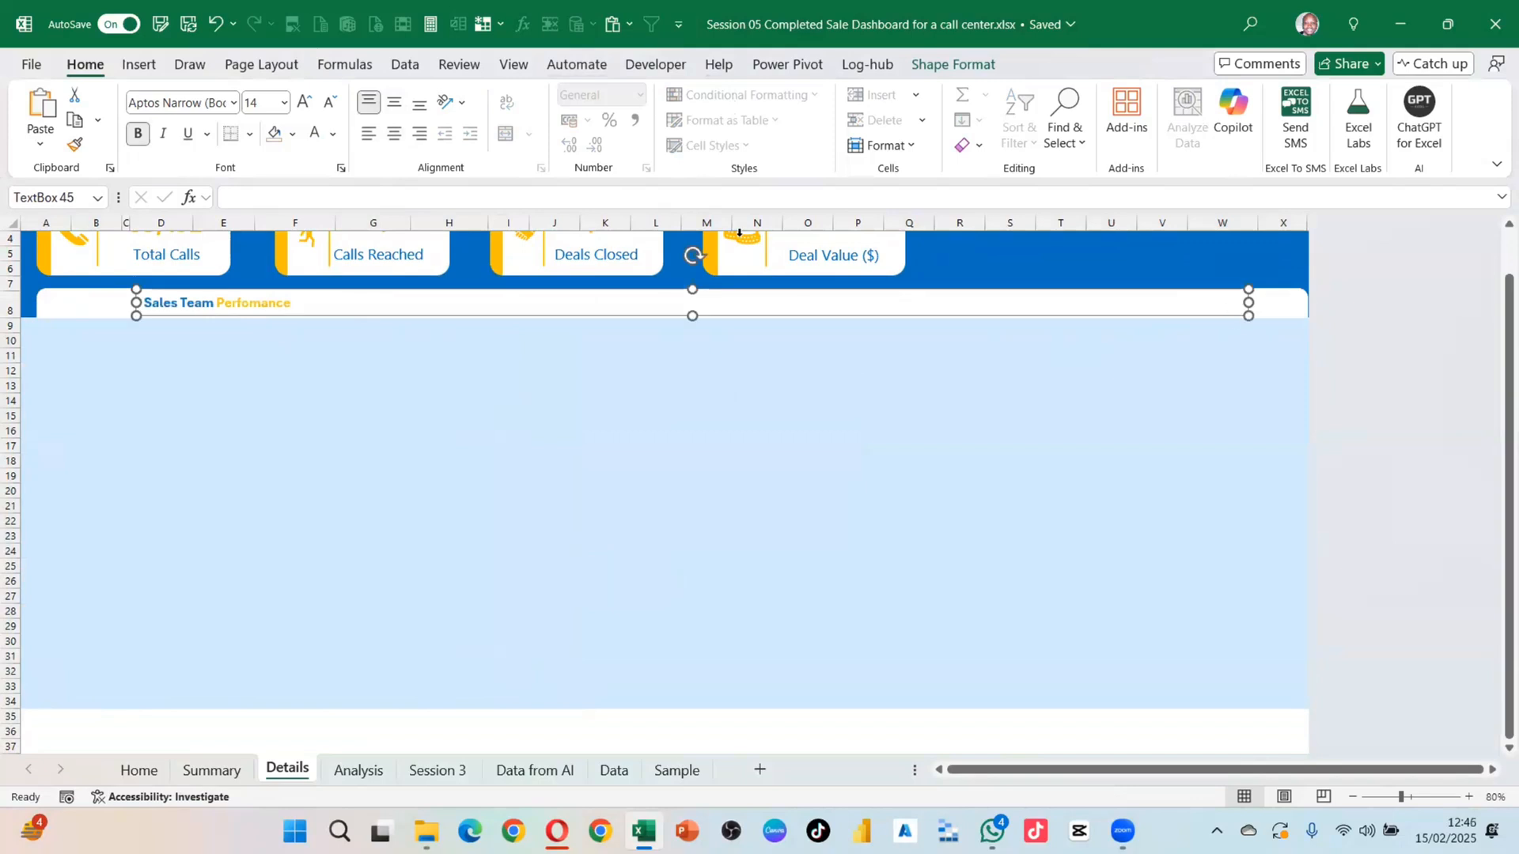
click(394, 133)
click(394, 102)
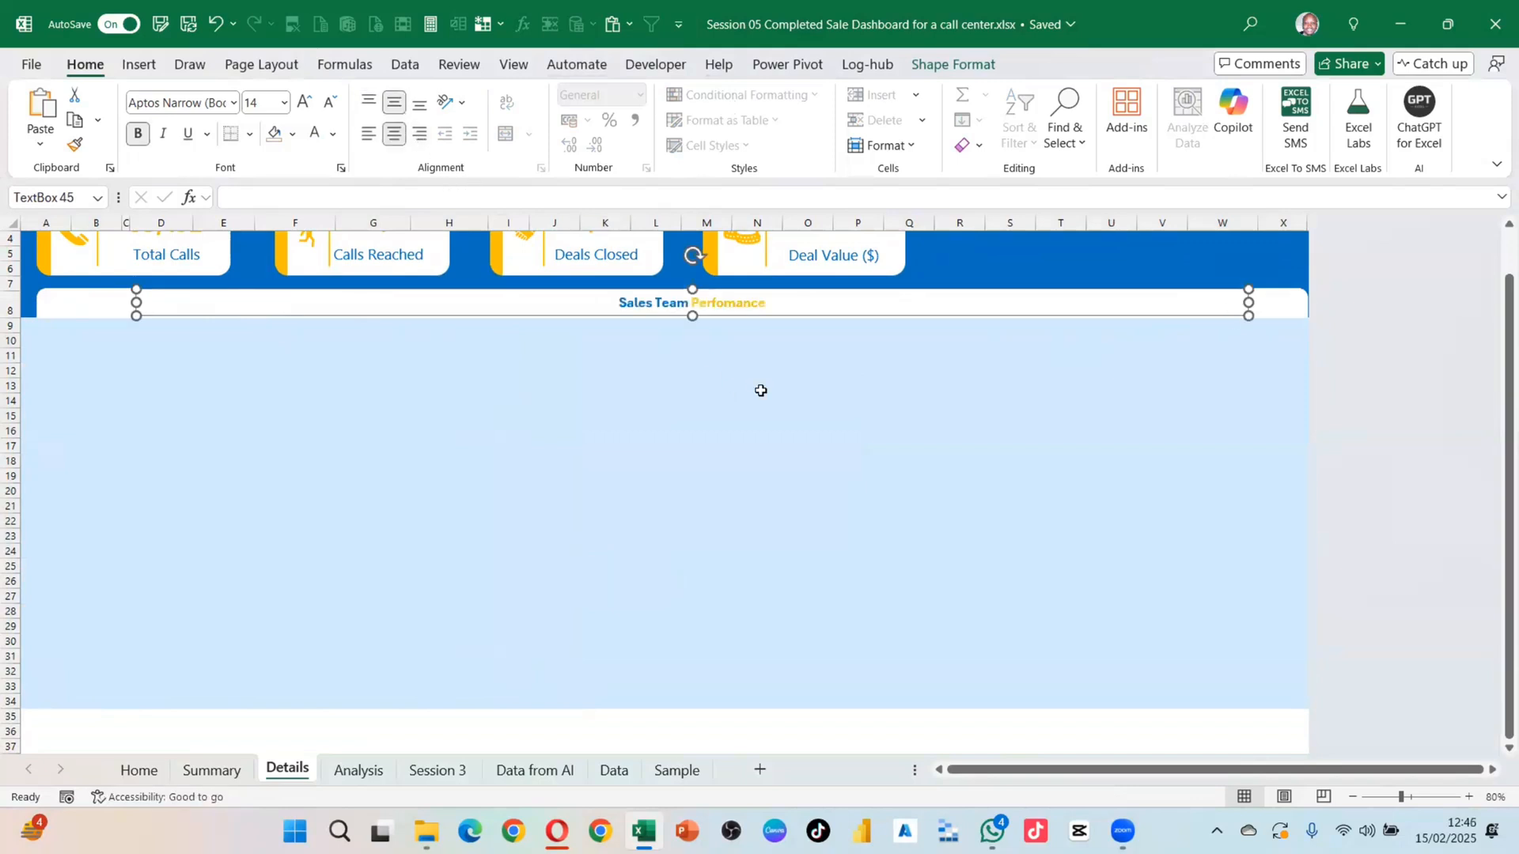
click(304, 103)
click(305, 103)
click(305, 103)
click(305, 103)
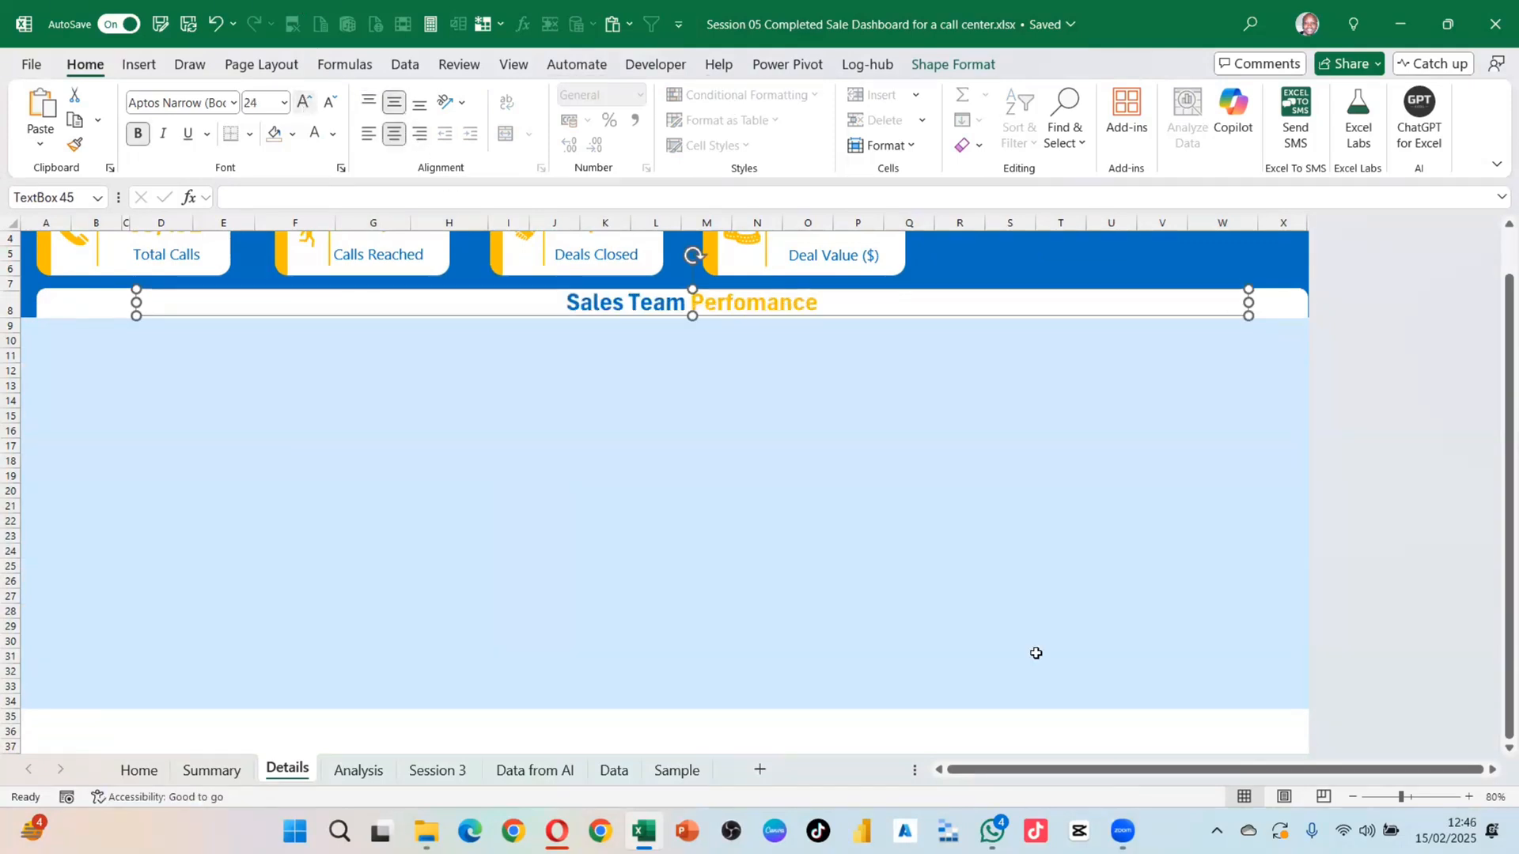
click(1008, 577)
Step: Append 'Detail' to the title, then undo it so it reads 'Sales Team Perfomance'
scroll(824, 403, up, 1)
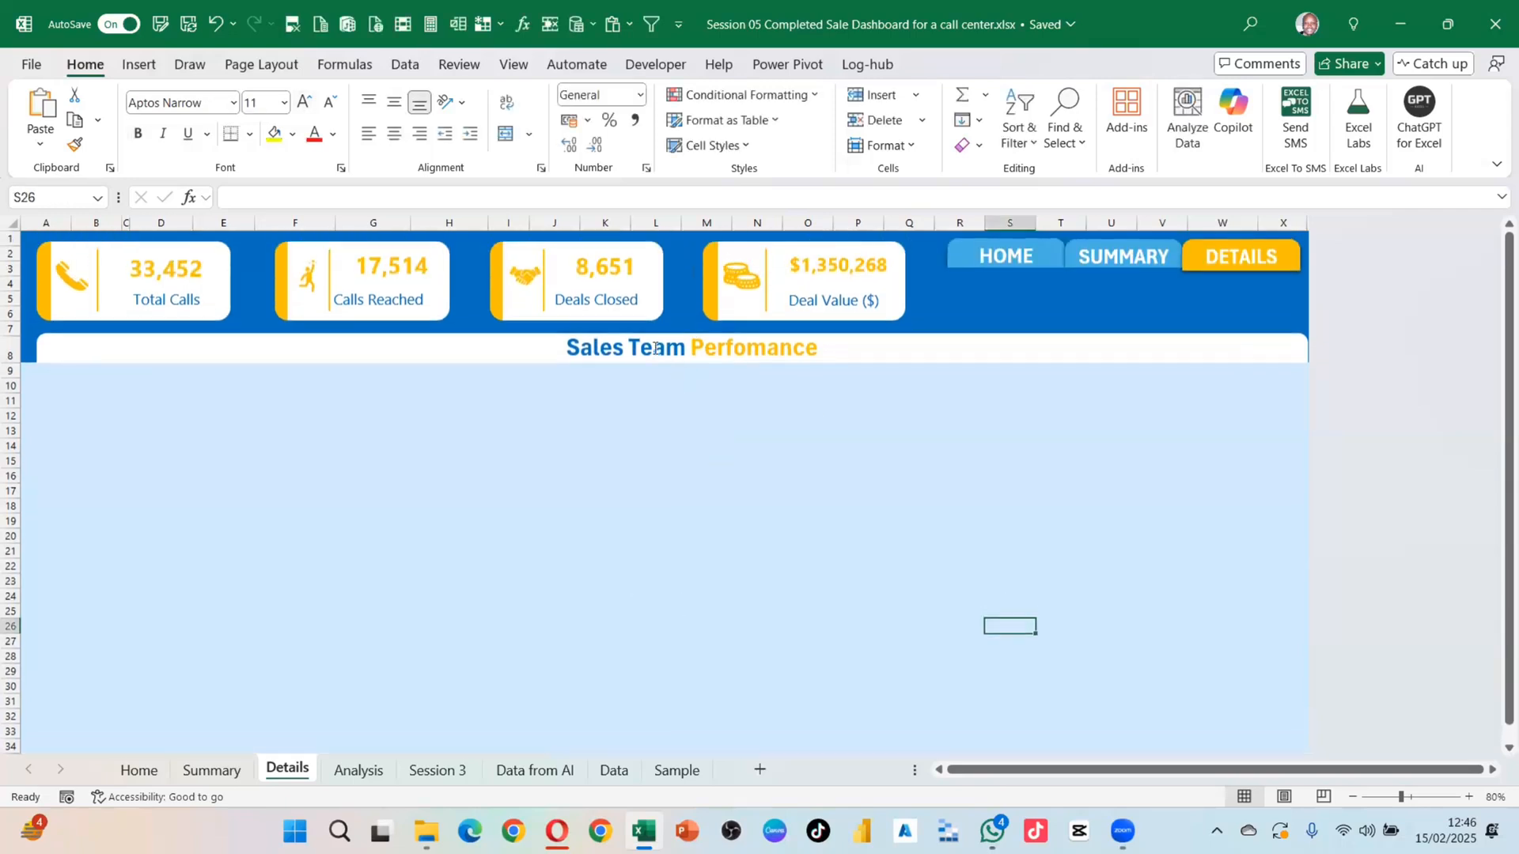
click(849, 349)
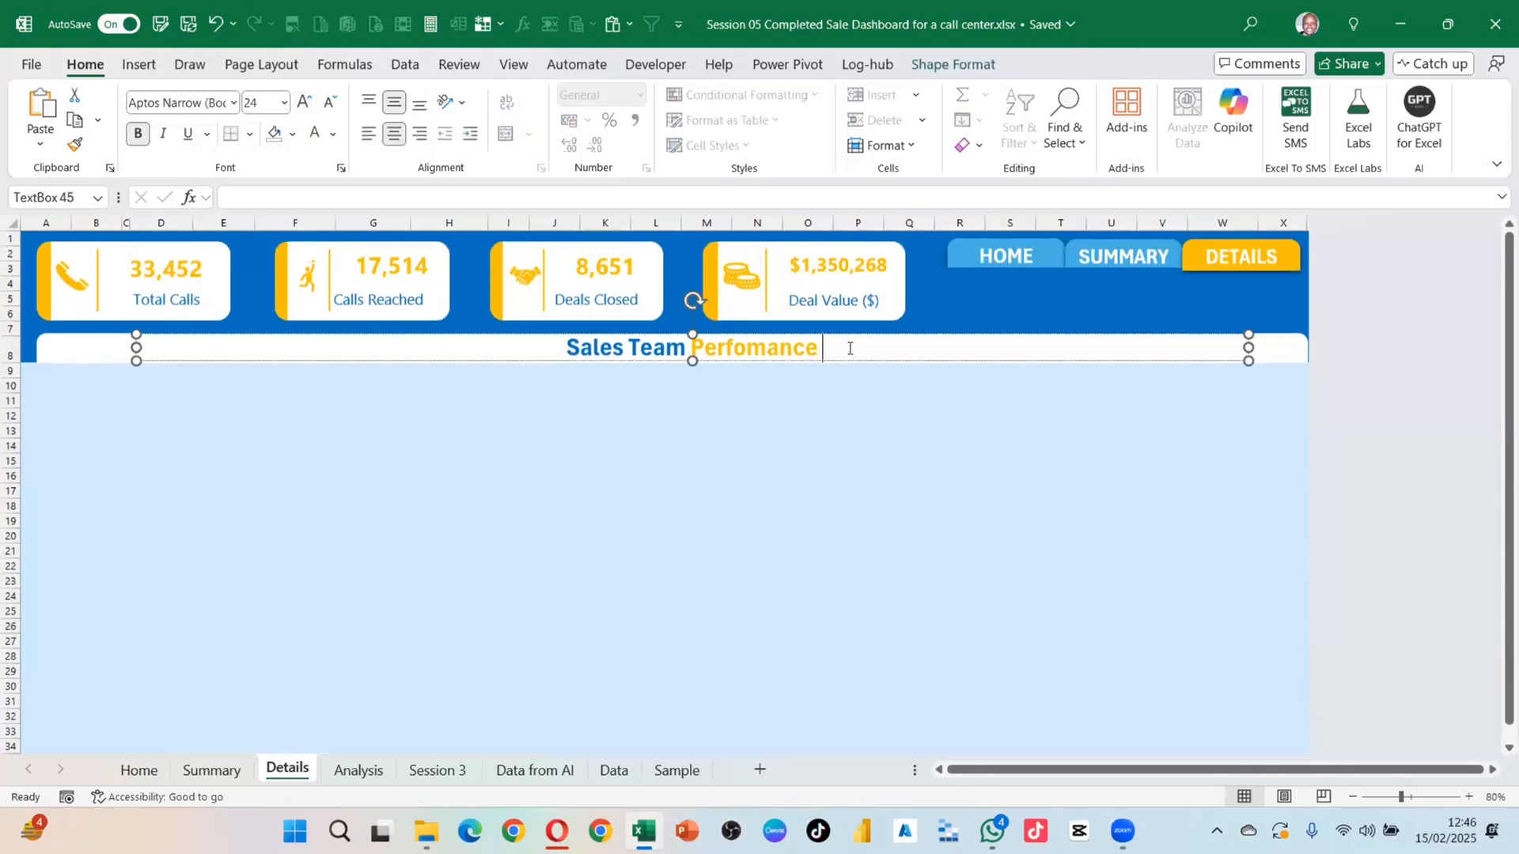
text(Detai)
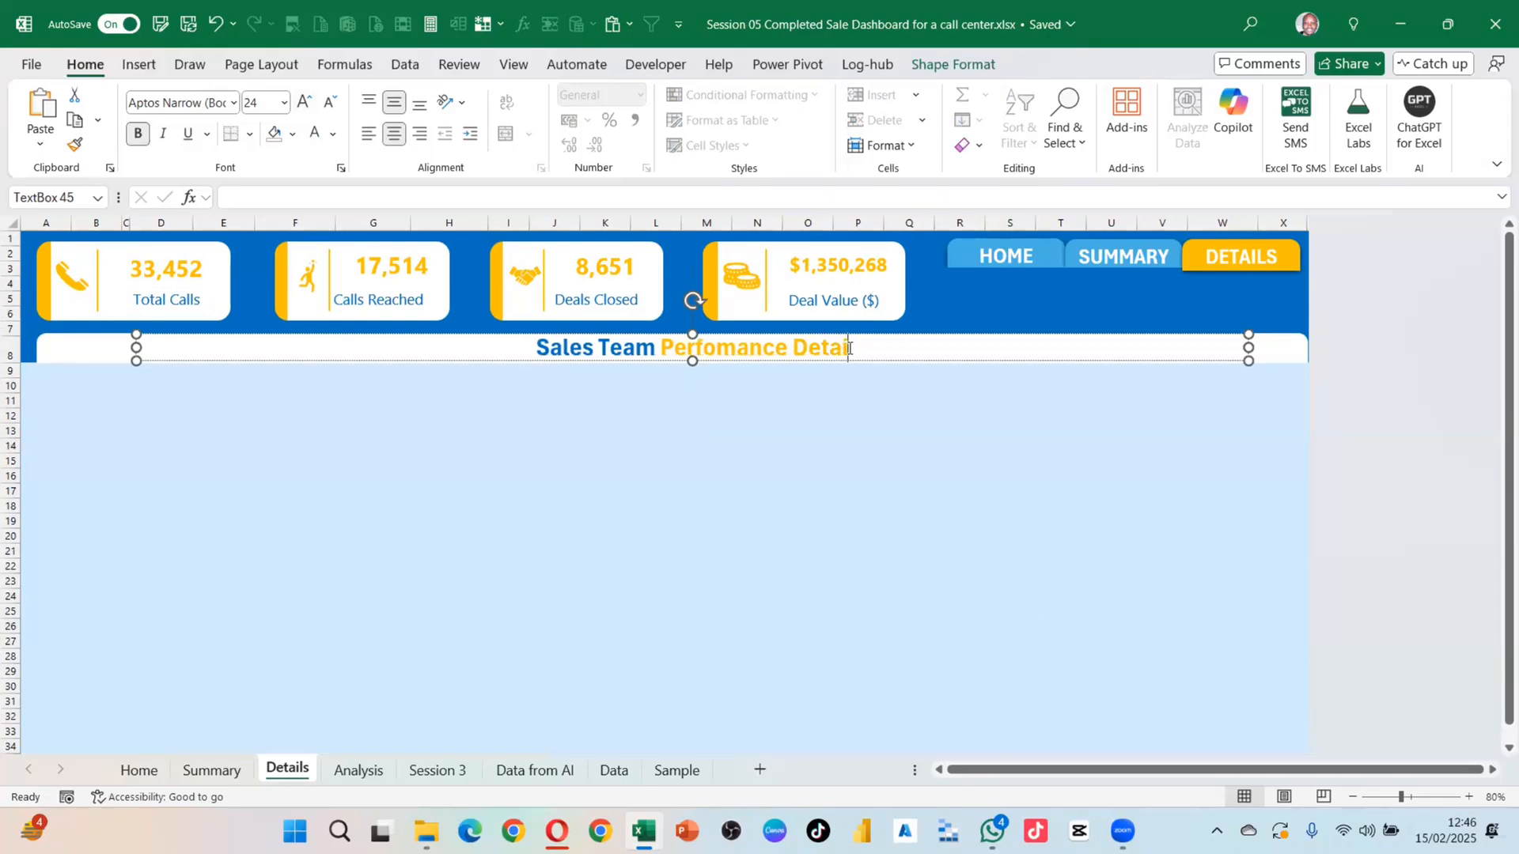
text(l)
key(Return)
key(ctrl+z)
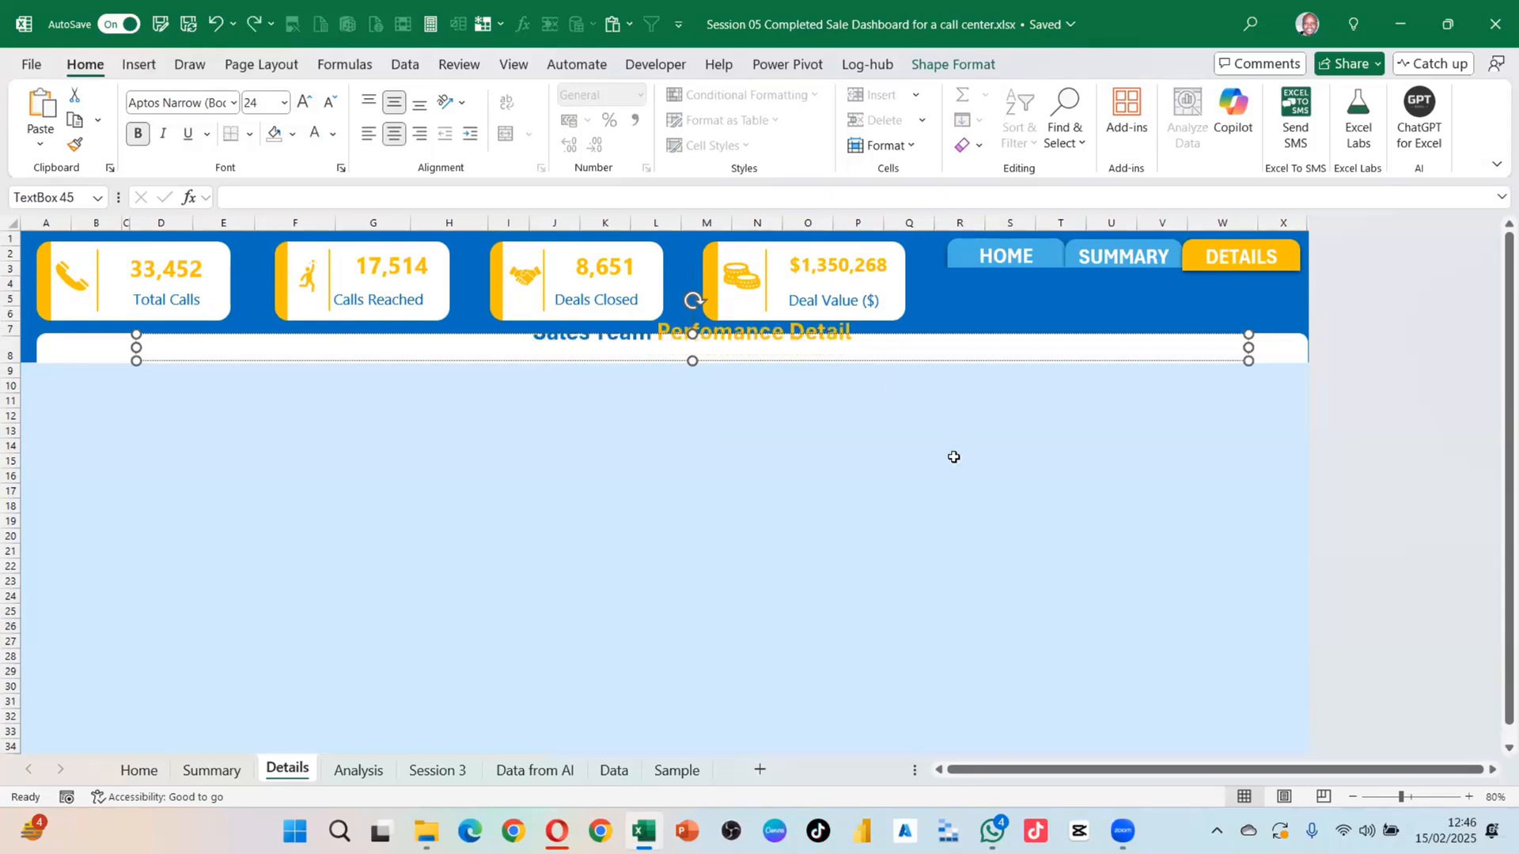
click(954, 457)
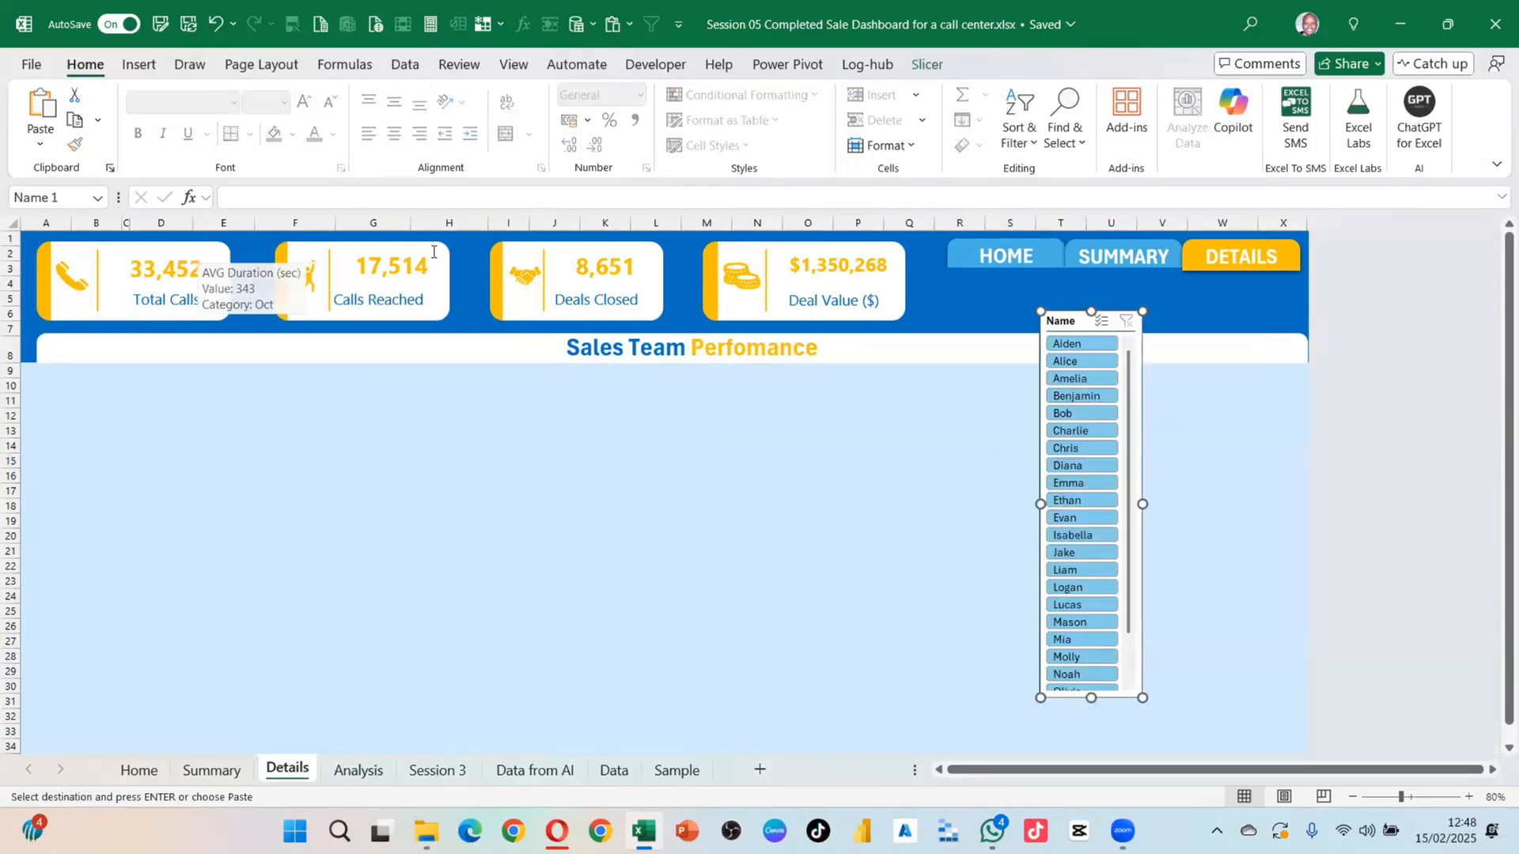
click(371, 264)
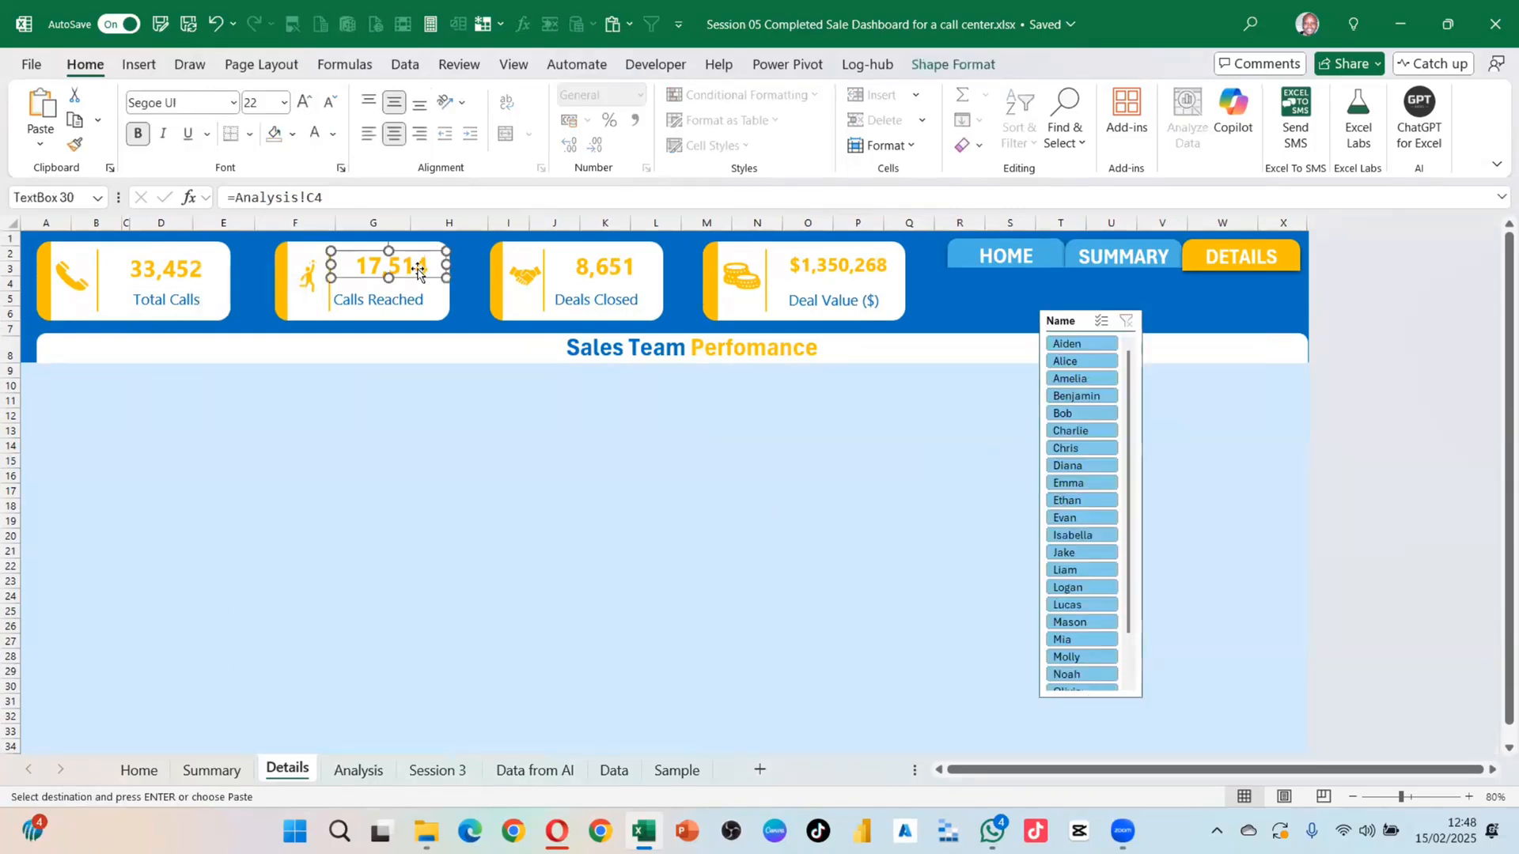
Step: Select columns H through S on the Details sheet, then clear the selection
click(47, 443)
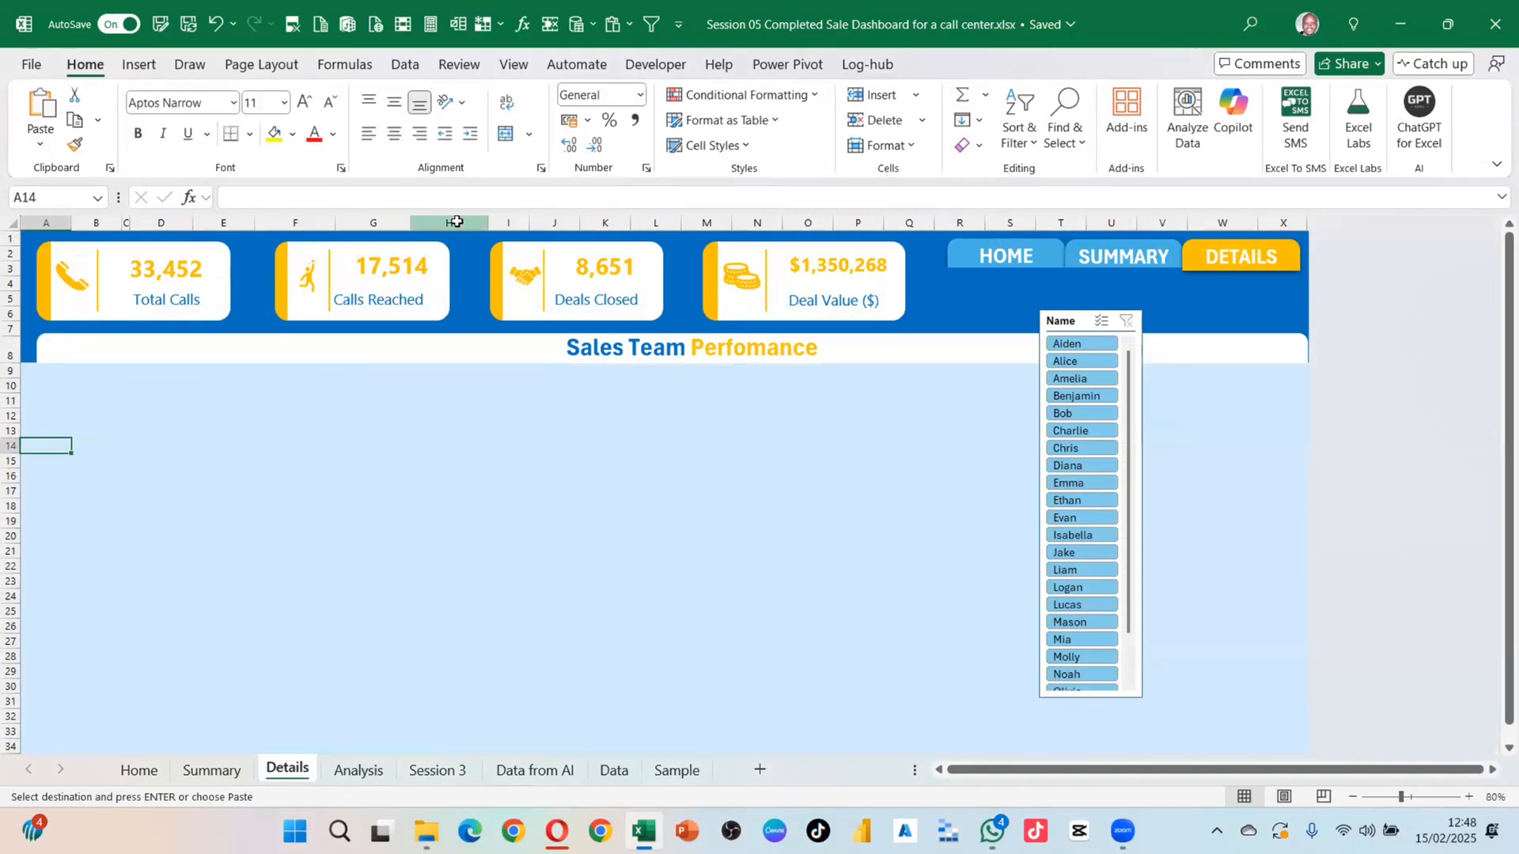
drag(456, 223, 1016, 222)
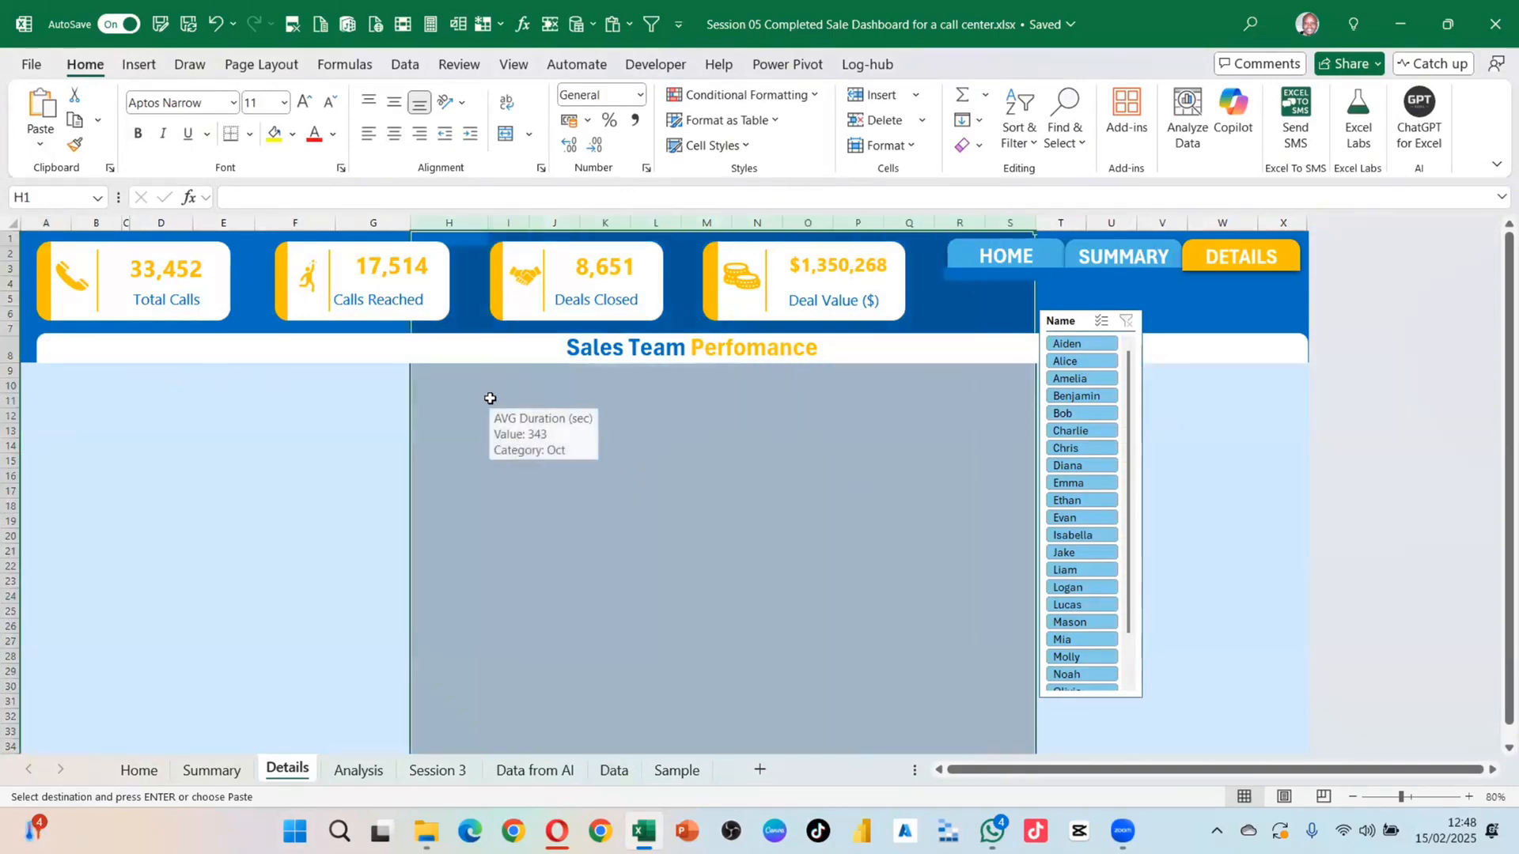
click(1178, 371)
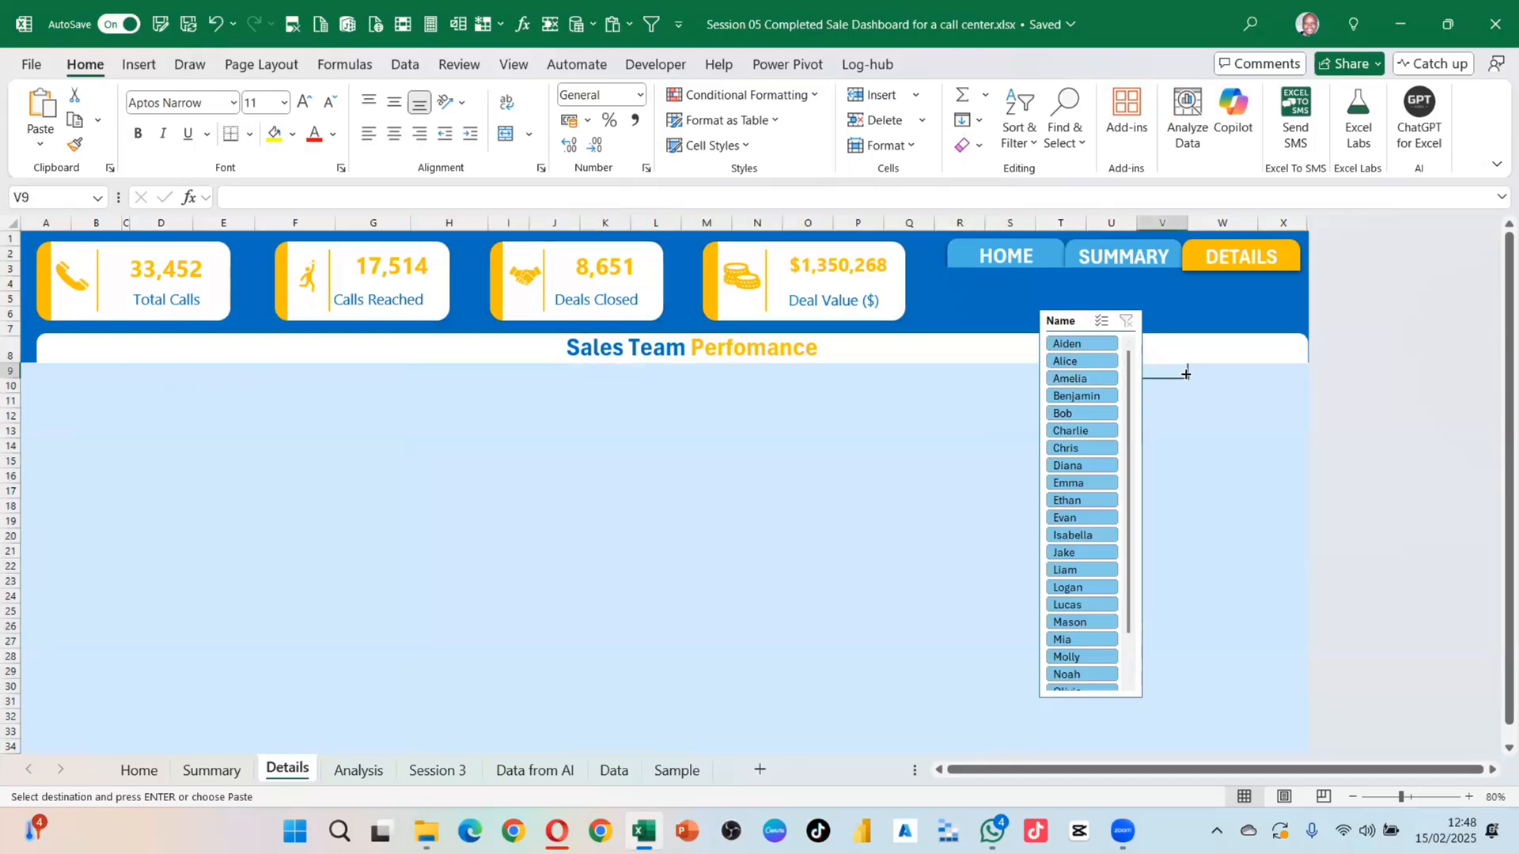
Step: Browse the Summary, Home and Details sheets via the sheet tabs
click(212, 769)
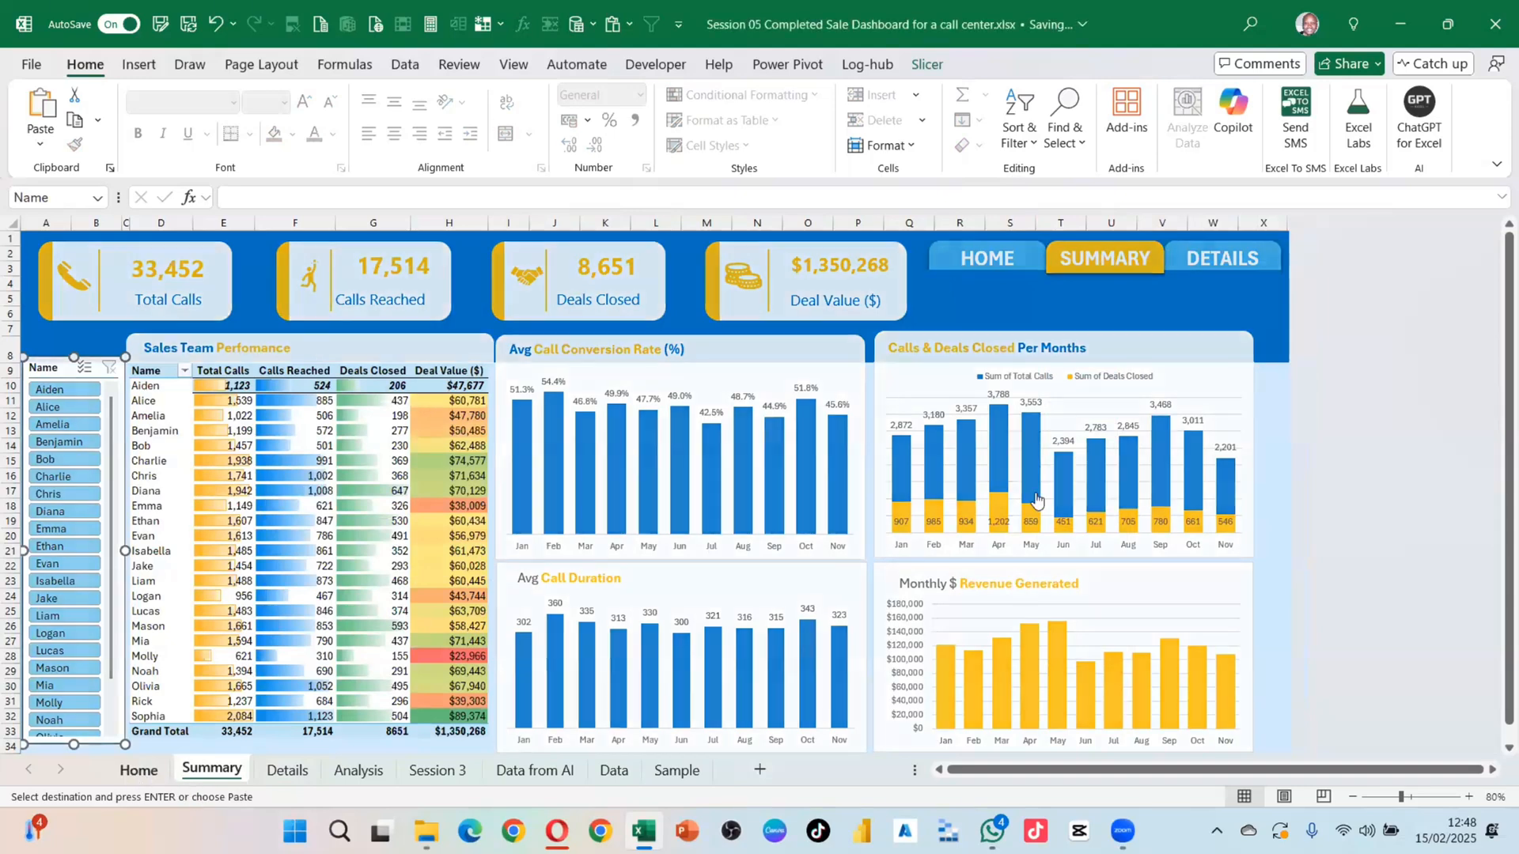
click(988, 259)
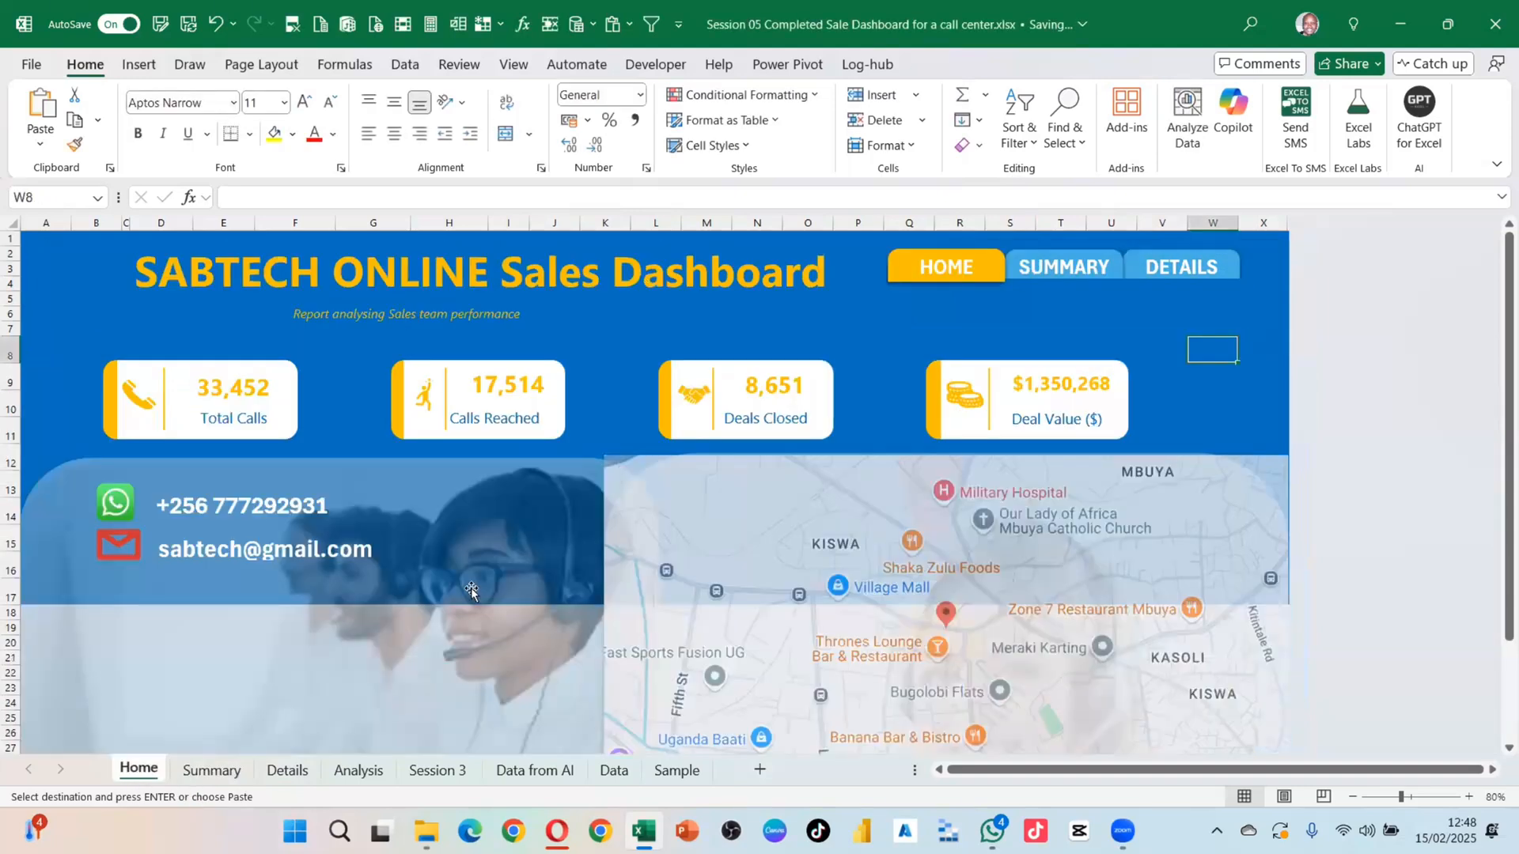
click(1196, 399)
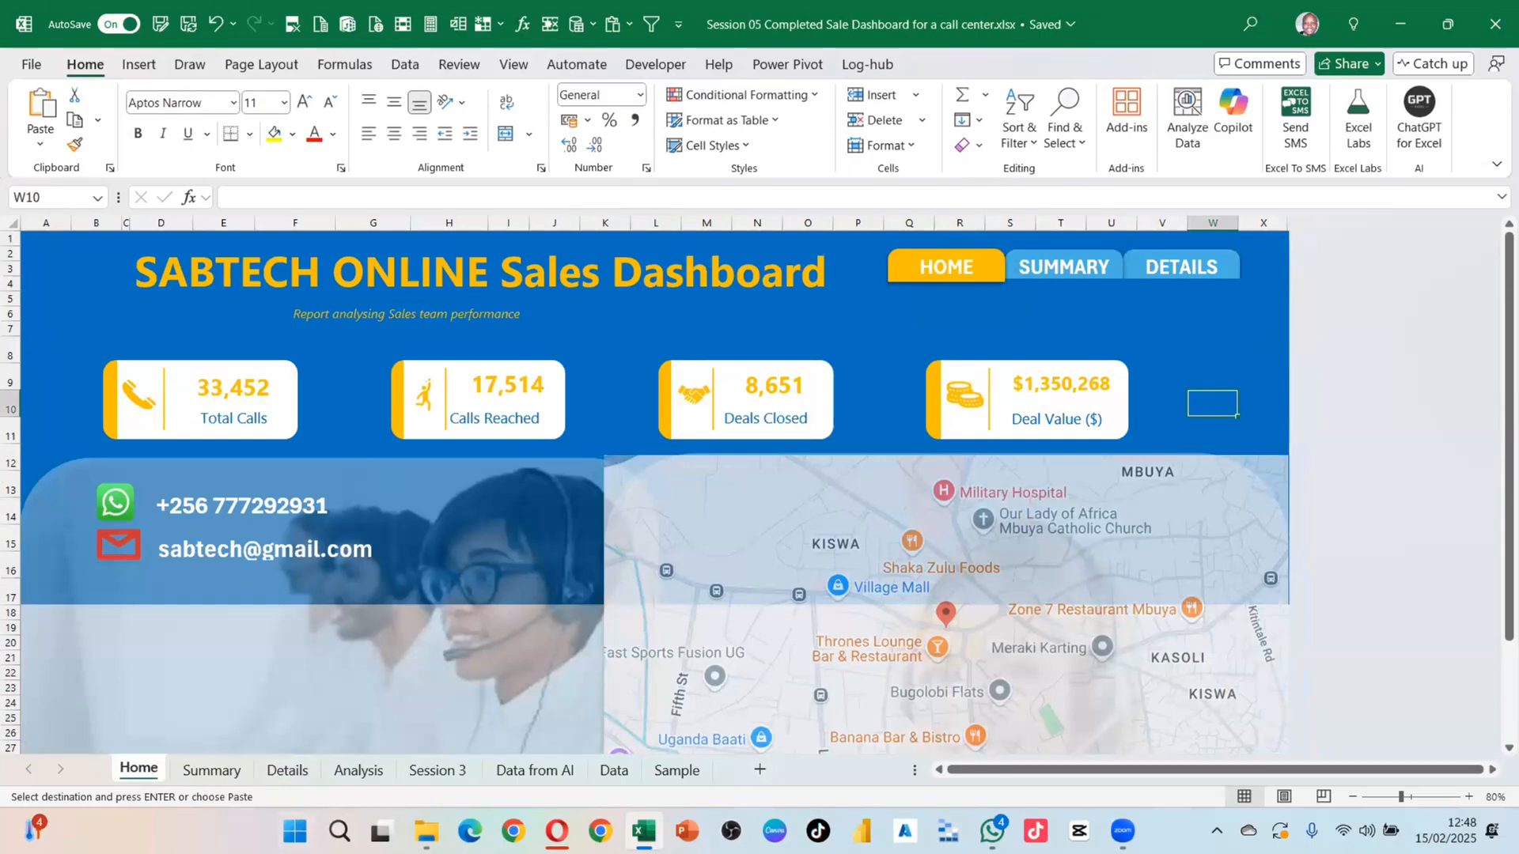
click(195, 775)
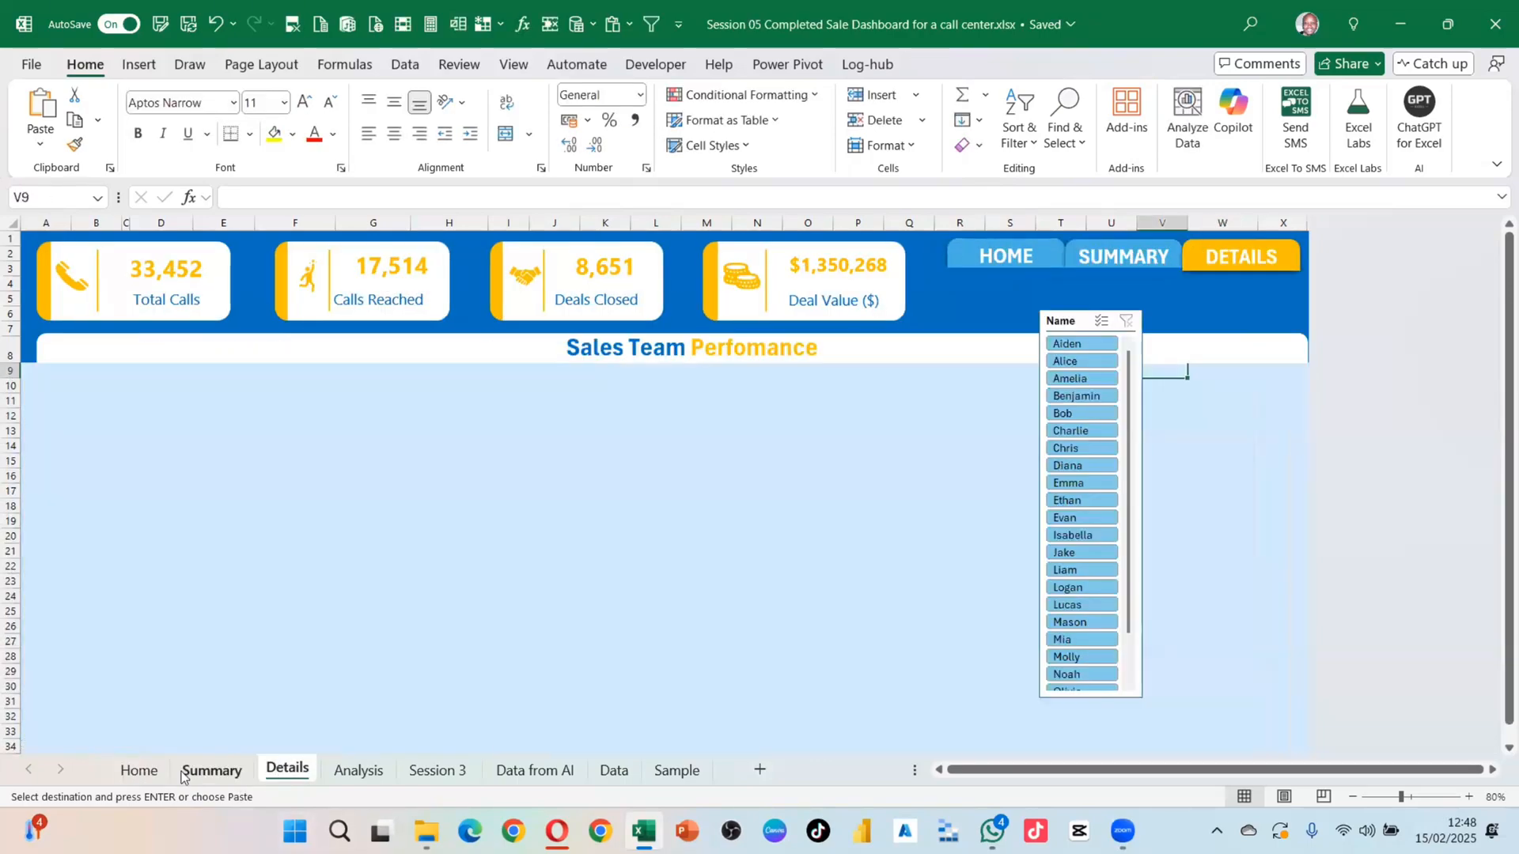
click(185, 773)
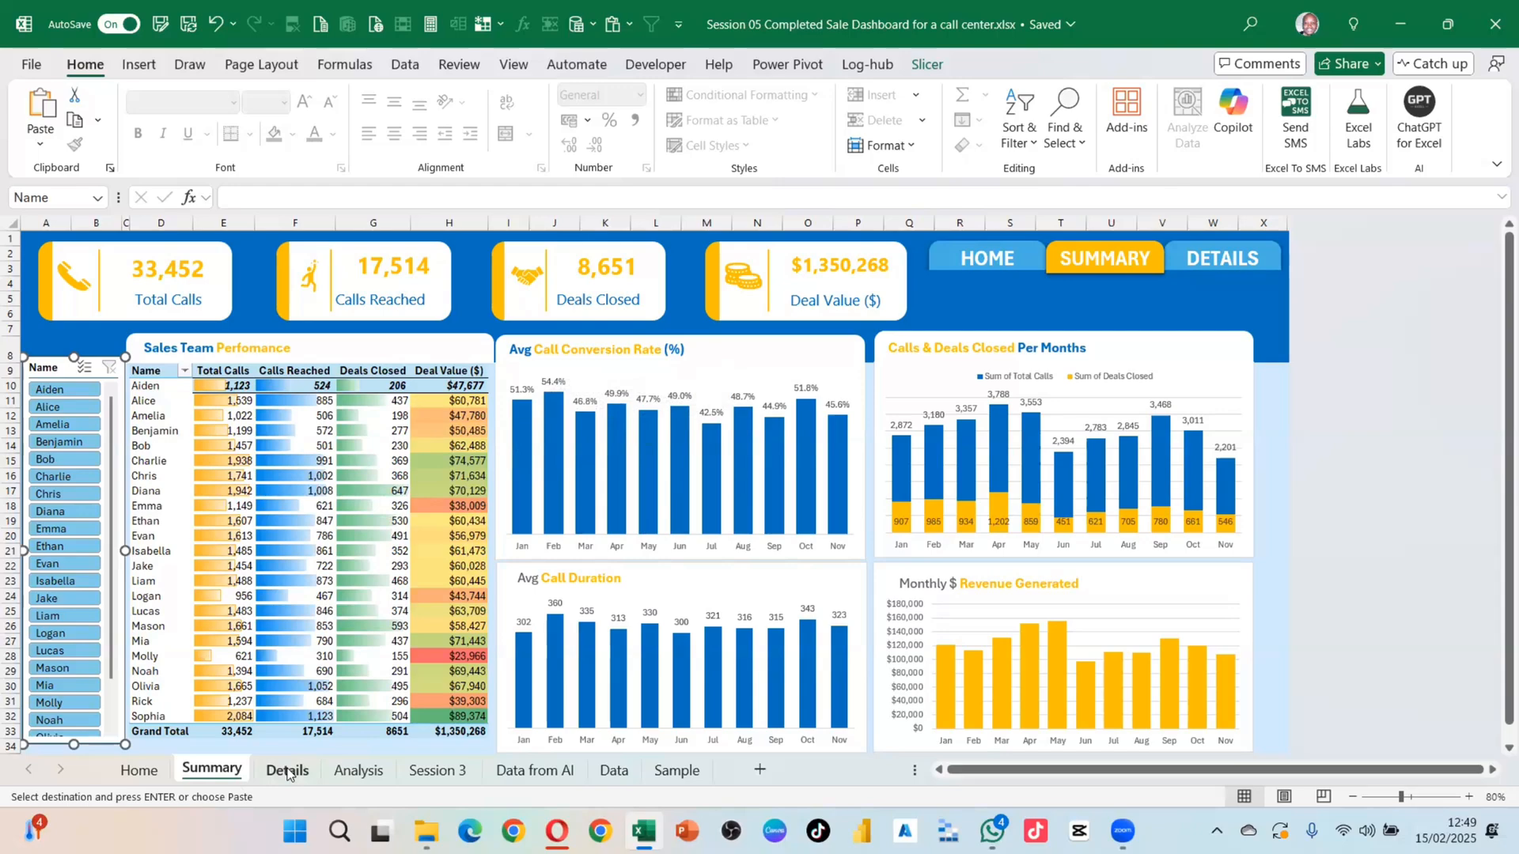
click(287, 771)
Step: On the Analysis sheet, add a 'Max' label in E16 below the monthly conversion table
click(358, 769)
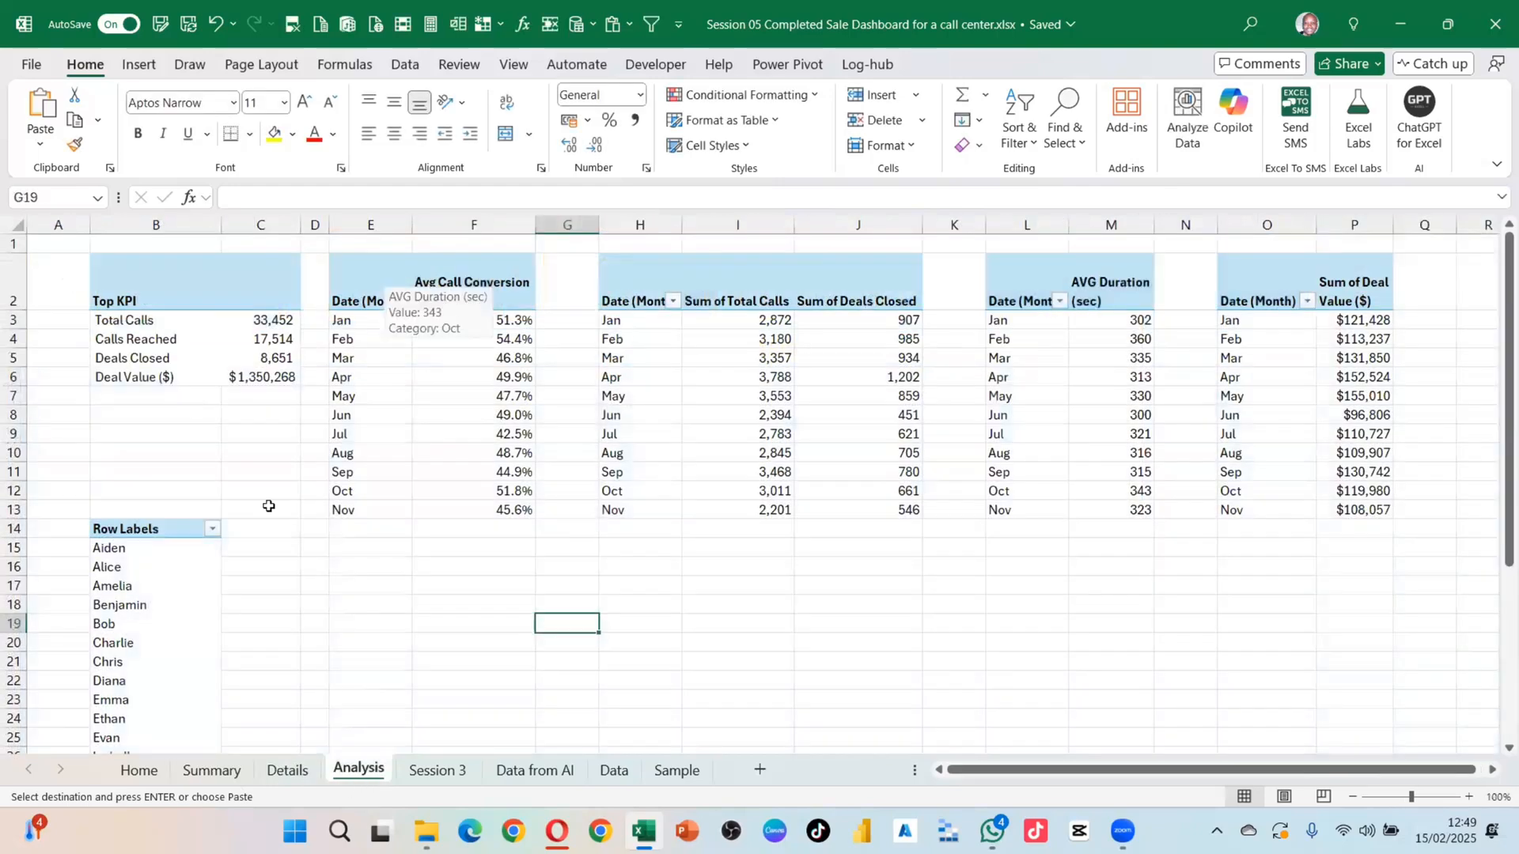
click(360, 319)
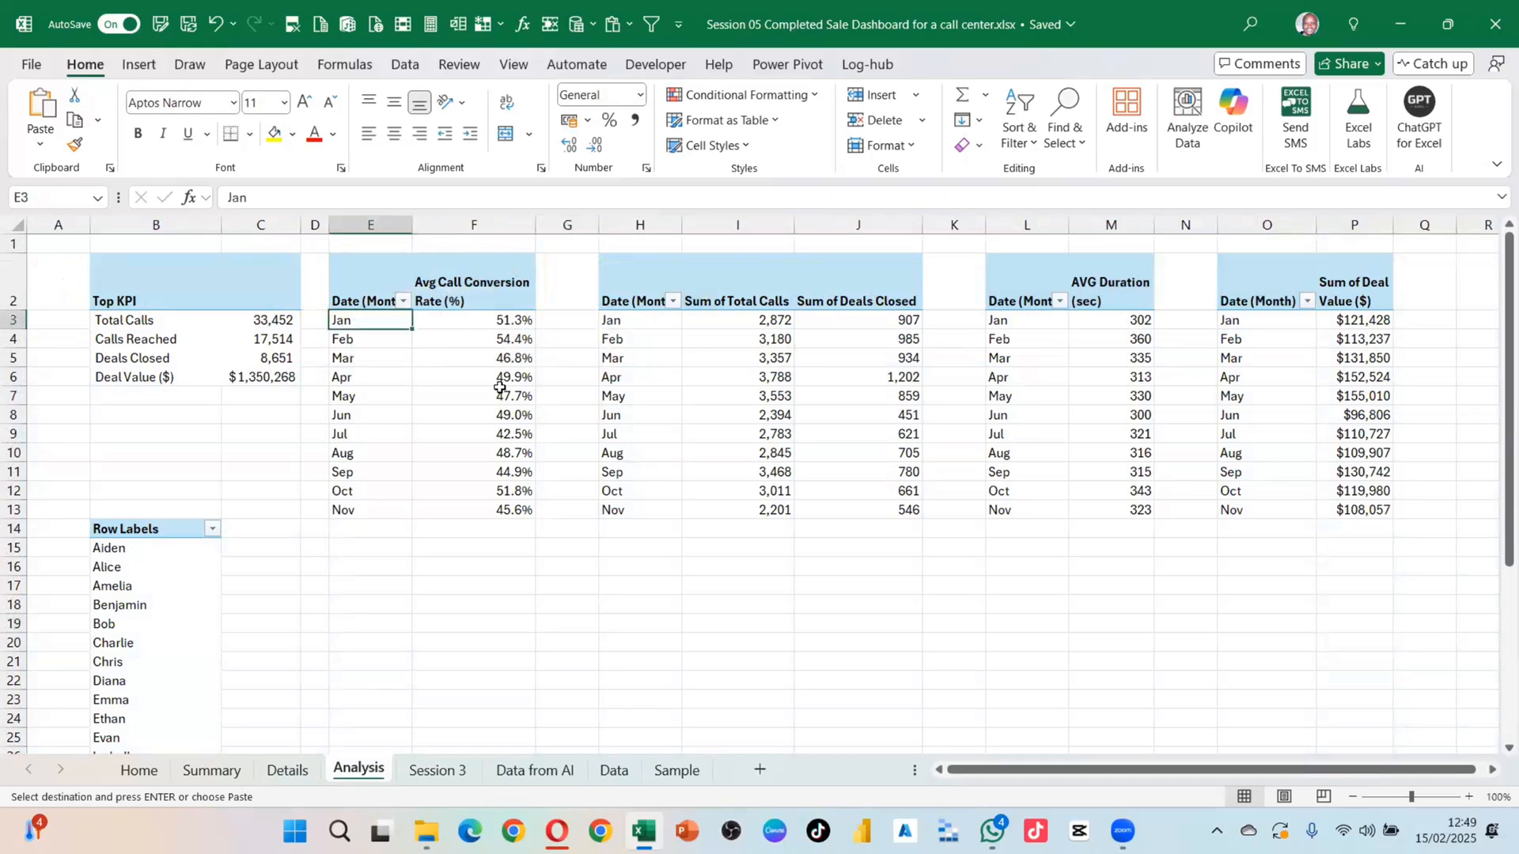
drag(499, 386, 501, 515)
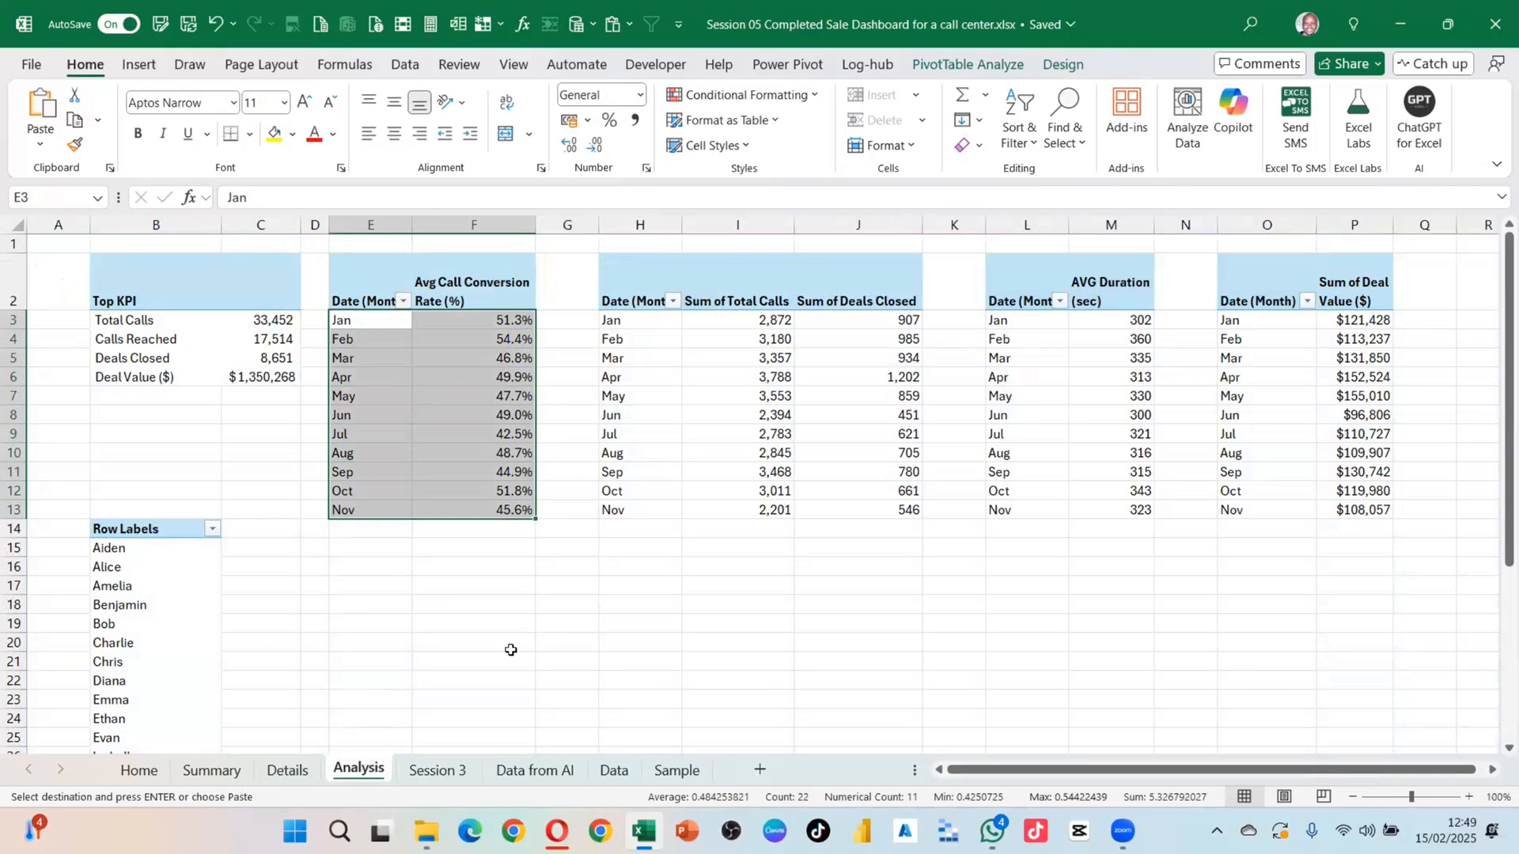
click(456, 568)
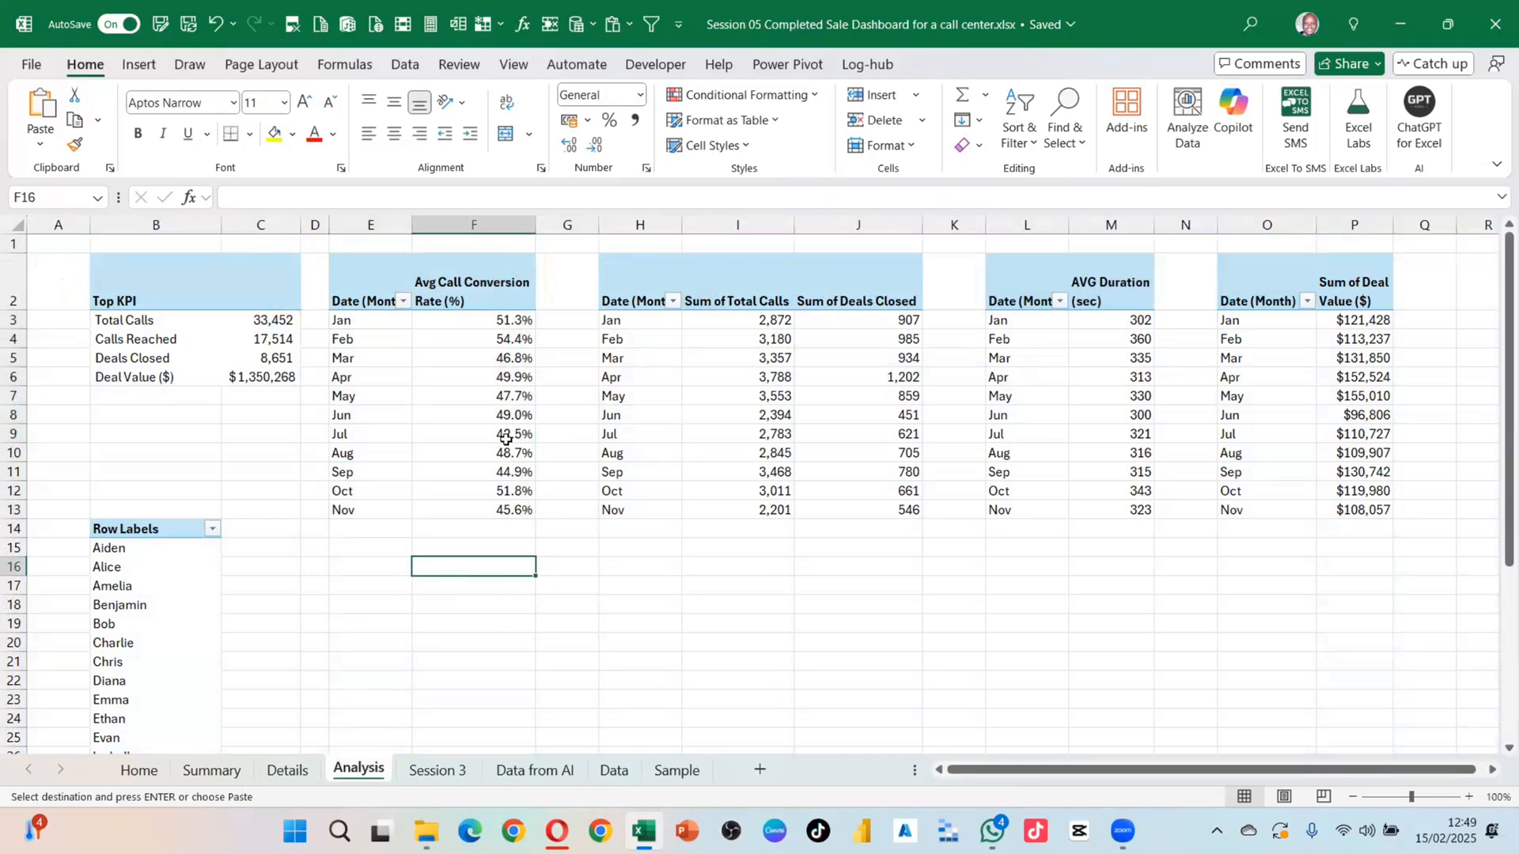
mouse_move(505, 438)
text(Max)
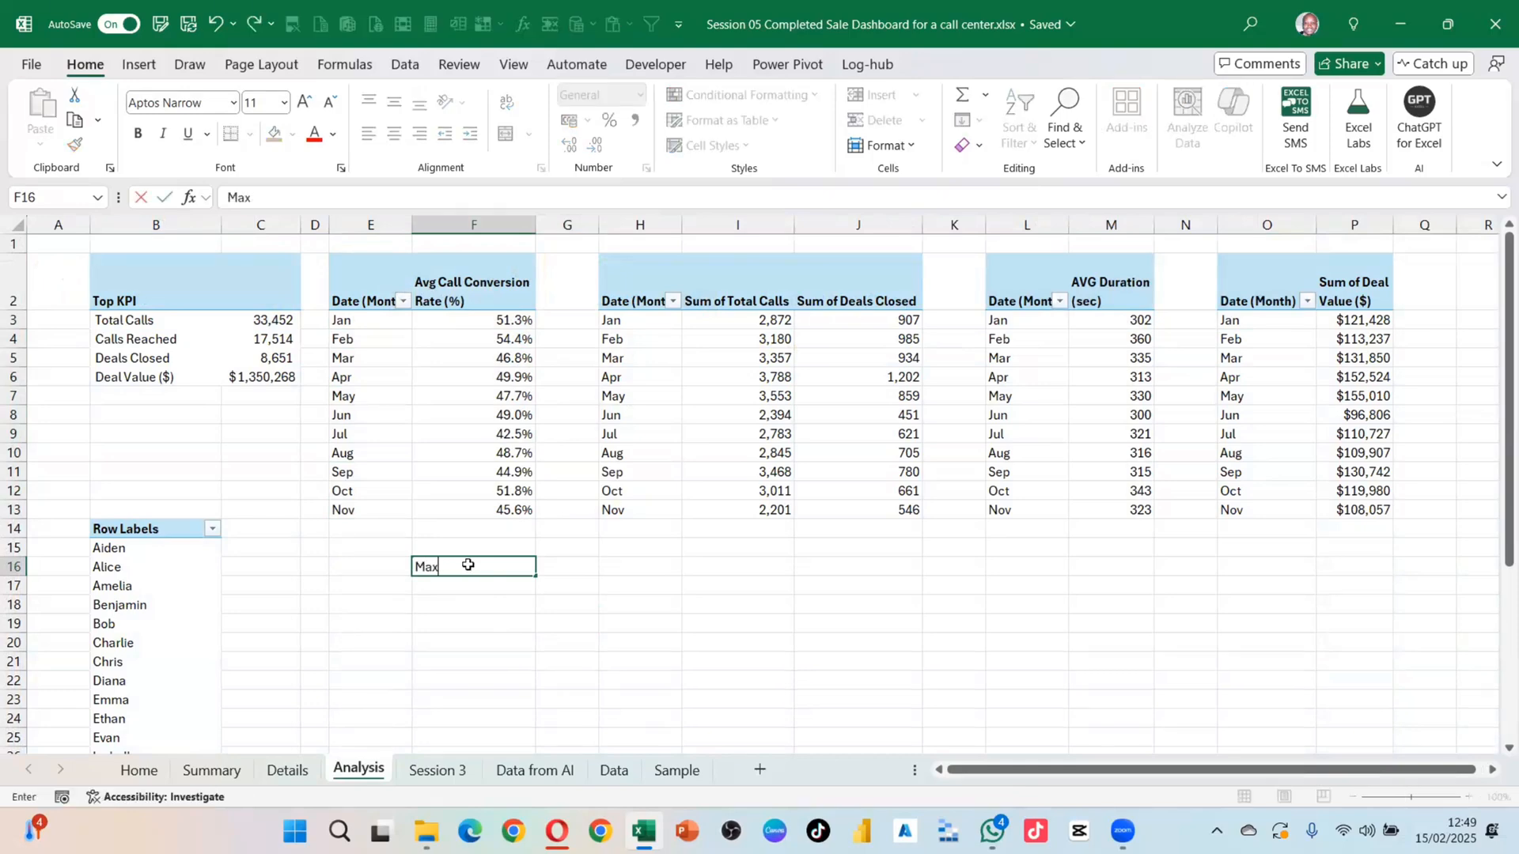
key(Tab)
click(445, 564)
drag(432, 557, 401, 573)
Step: Enter =MAX(F3:F13) in F16, returning the highest conversion rate, 54.4%
click(456, 568)
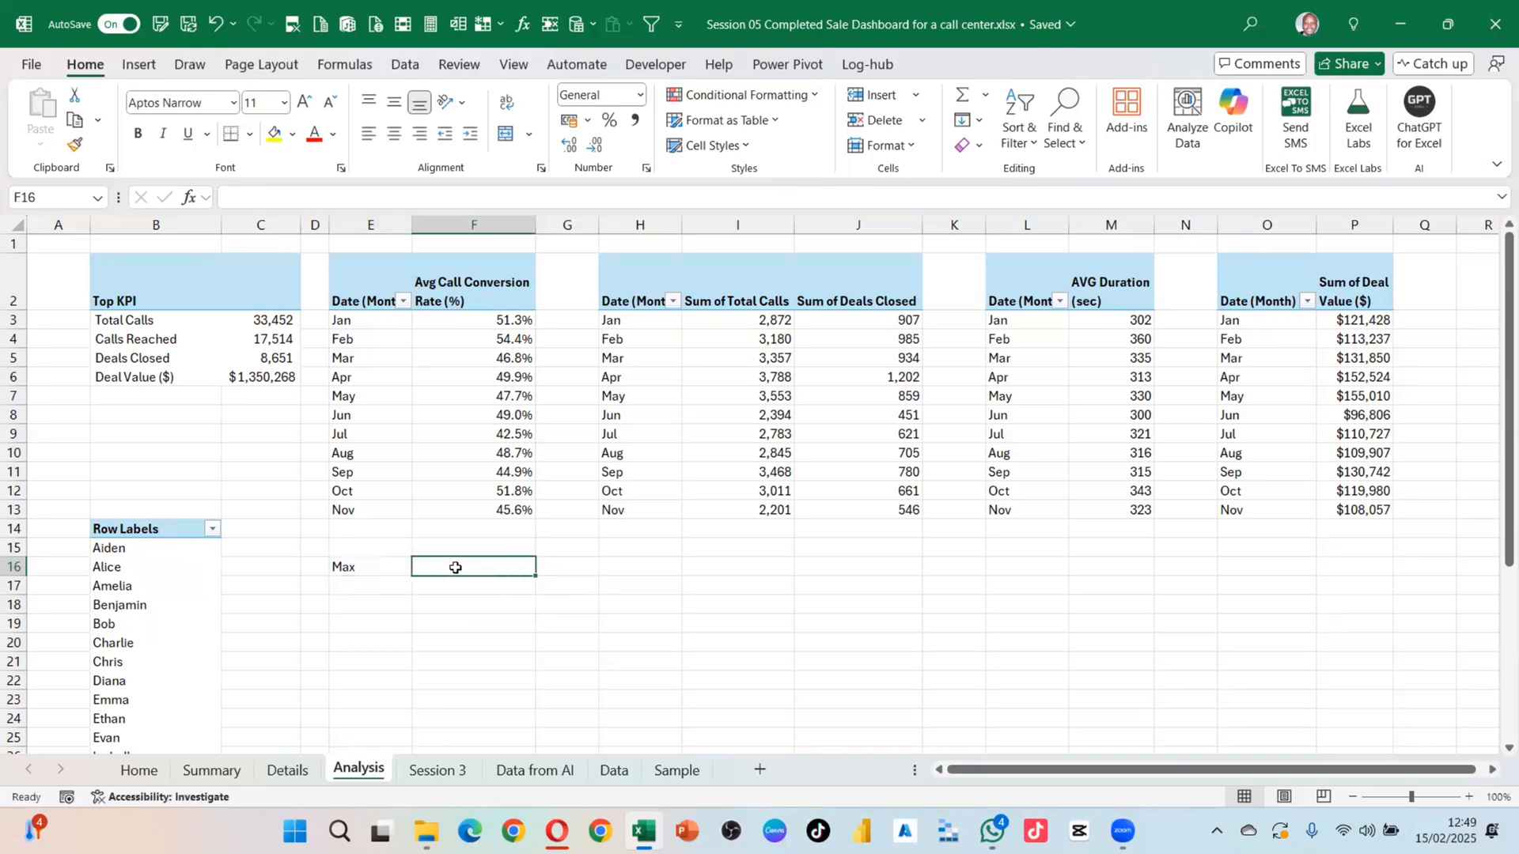
text(=max)
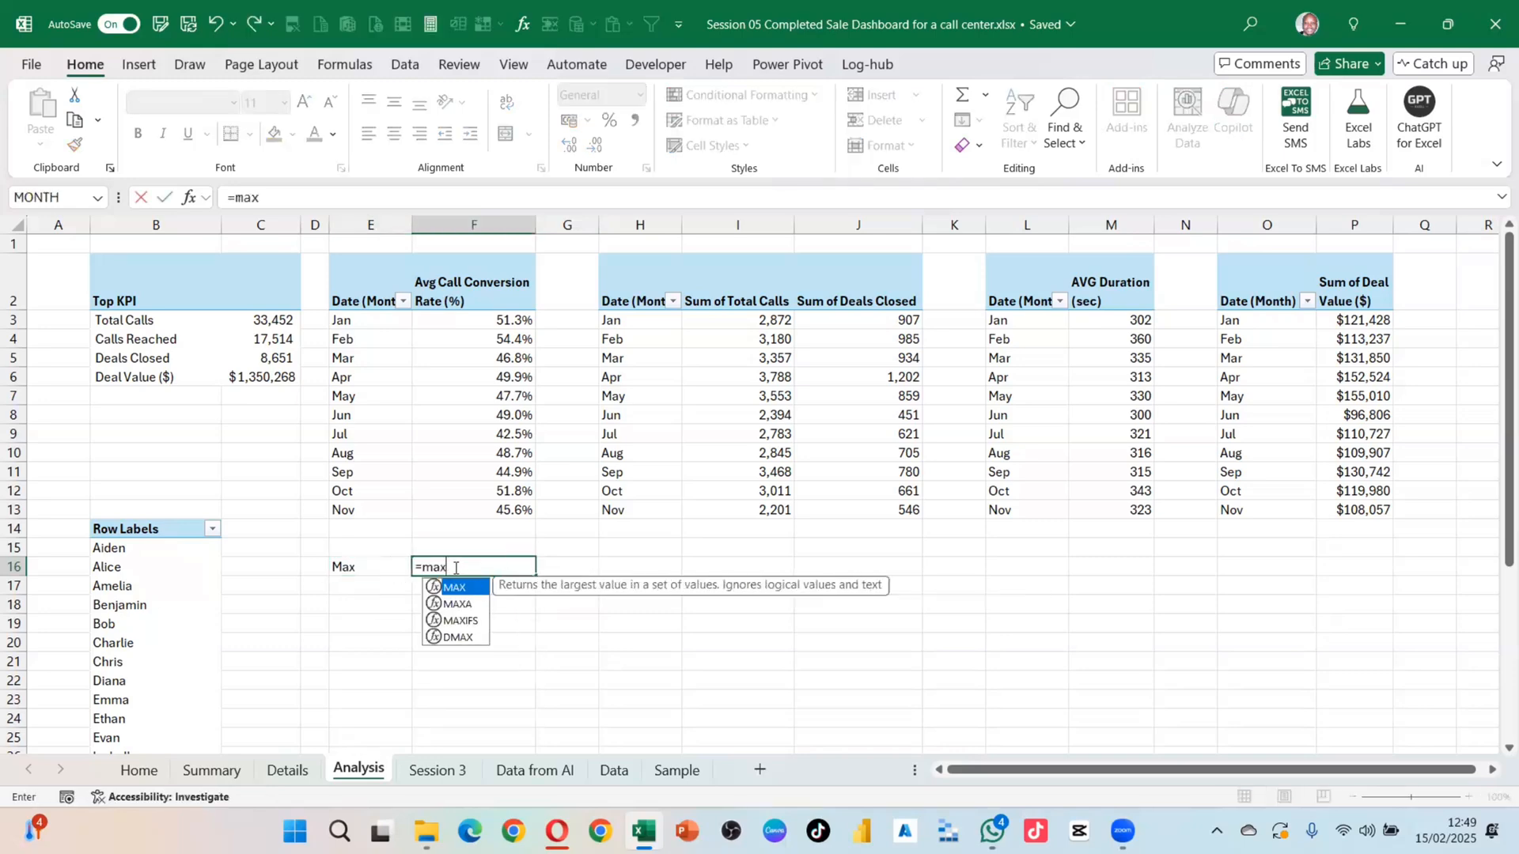
key(Tab)
drag(518, 320, 517, 507)
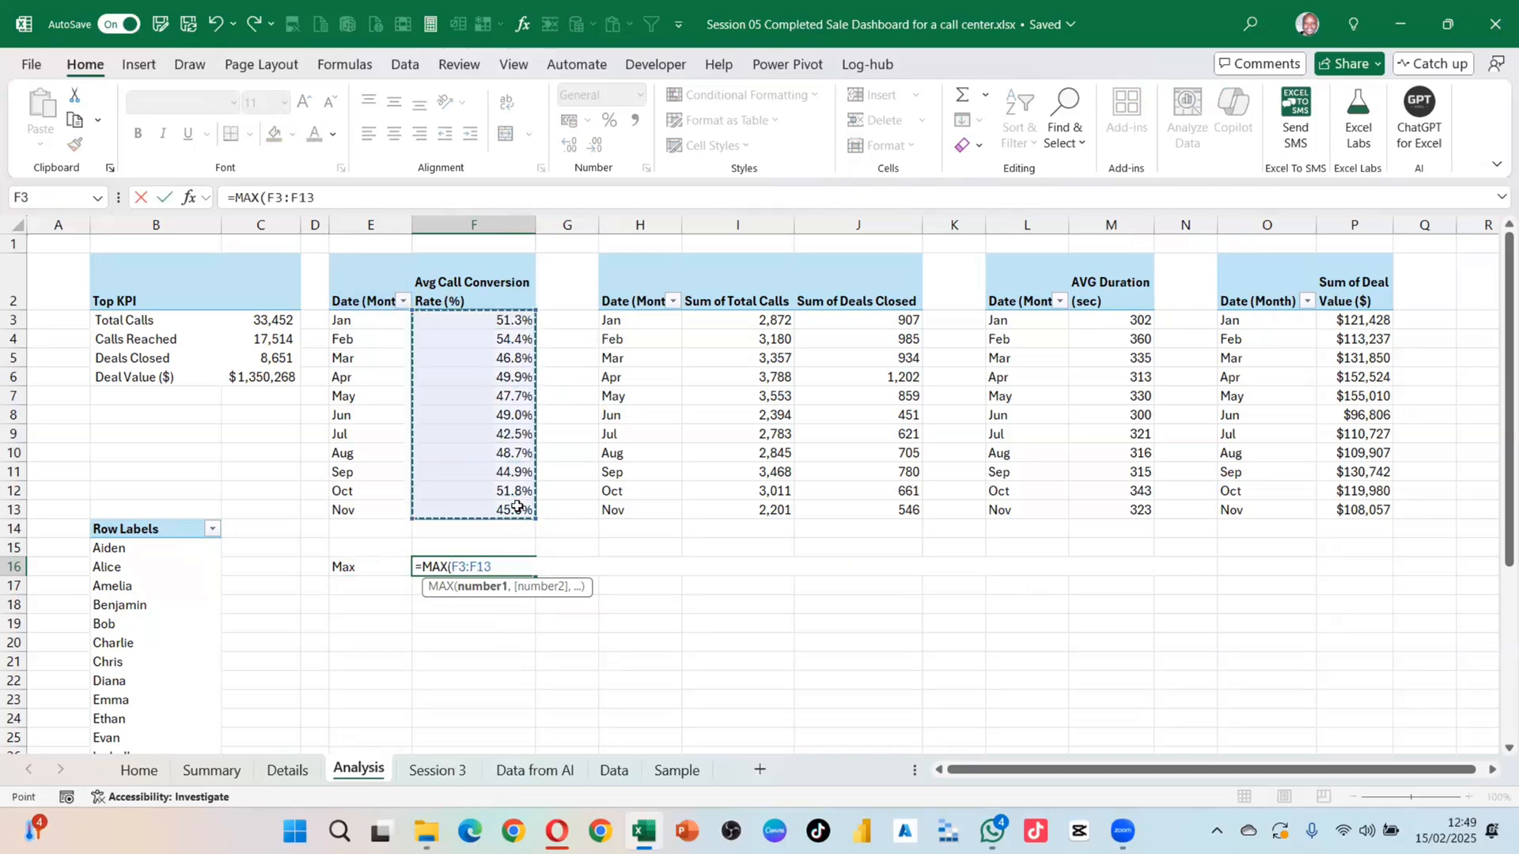
key(Return)
click(505, 569)
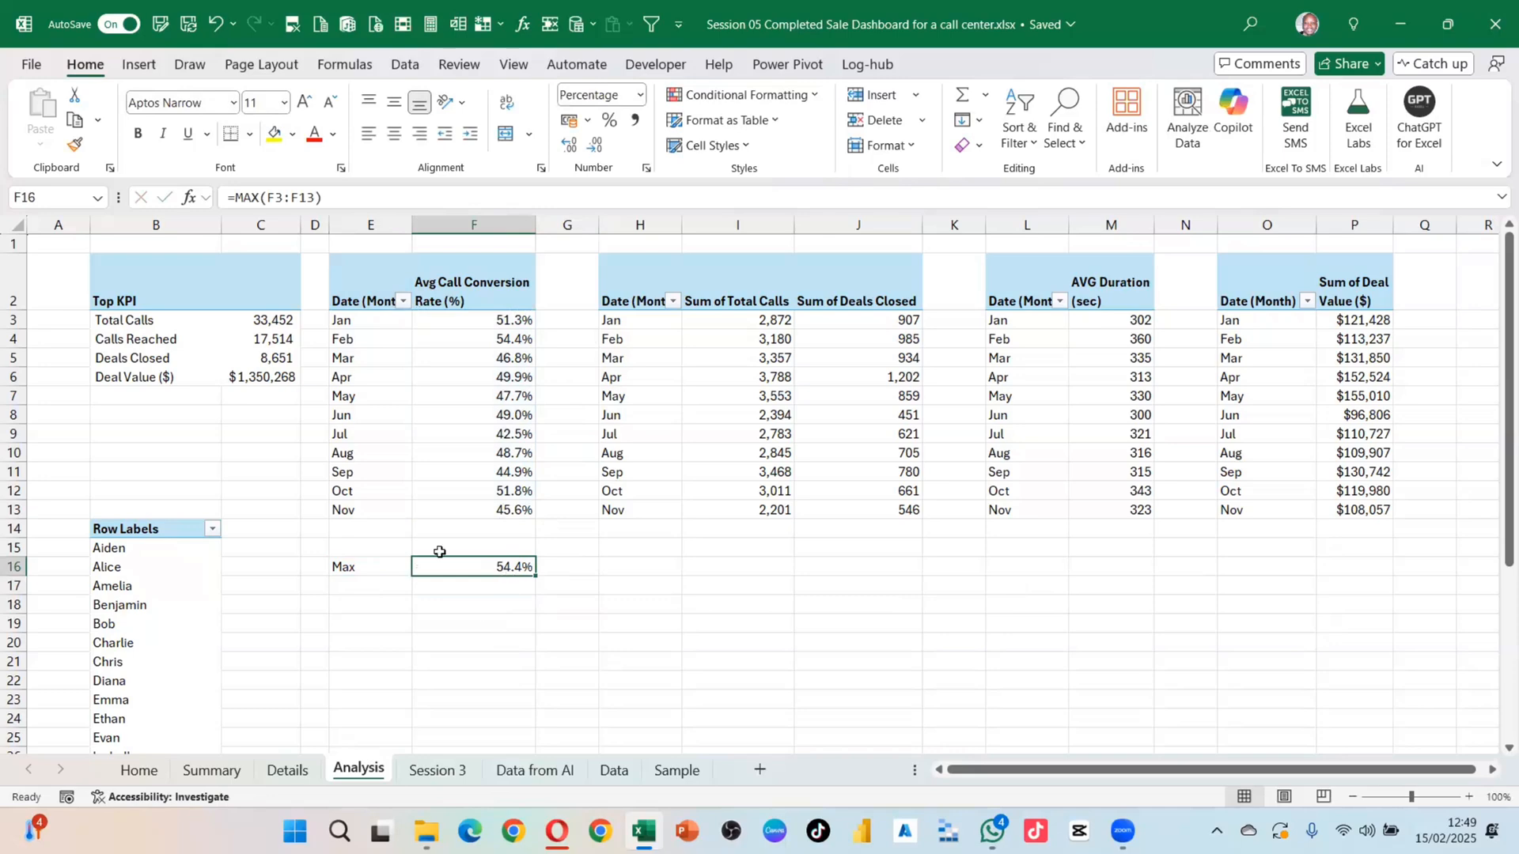
Step: Review the month names E3:E13 and conversion rates F3:F13, choosing G16 for a lookup
click(560, 573)
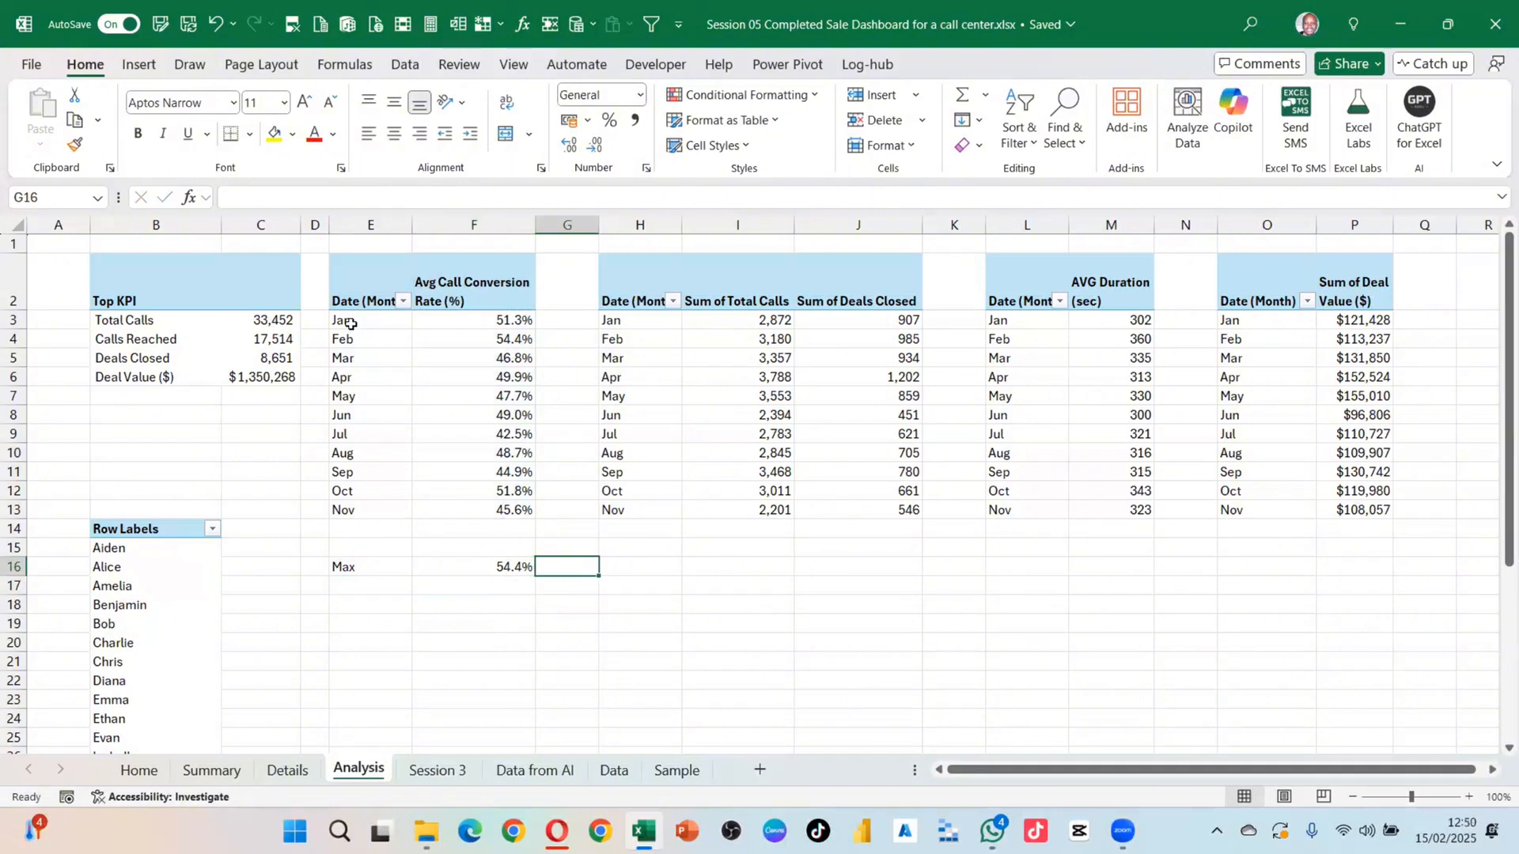
drag(345, 321, 346, 514)
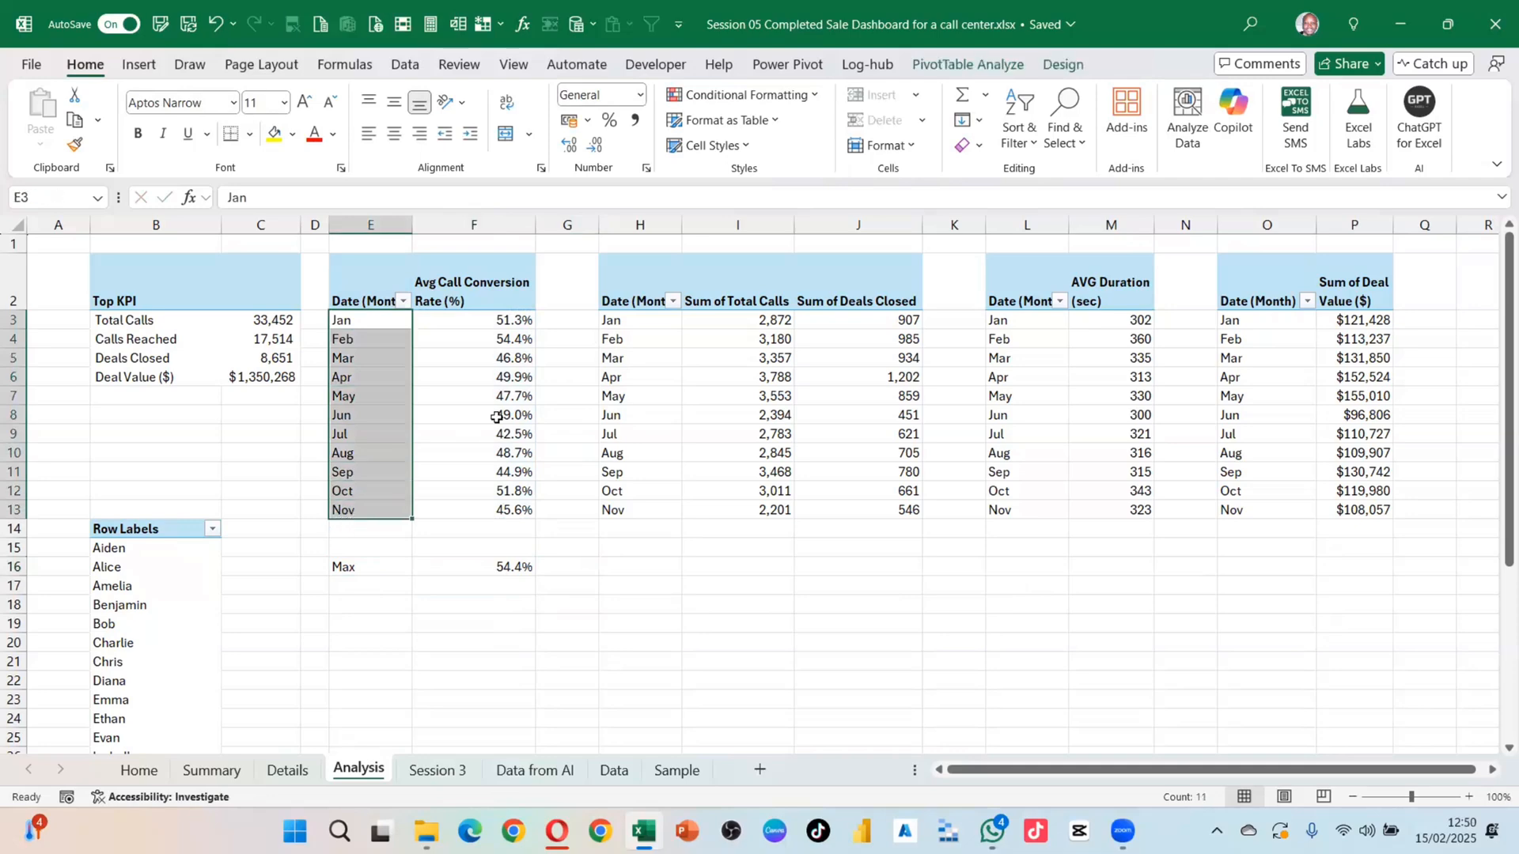
click(481, 568)
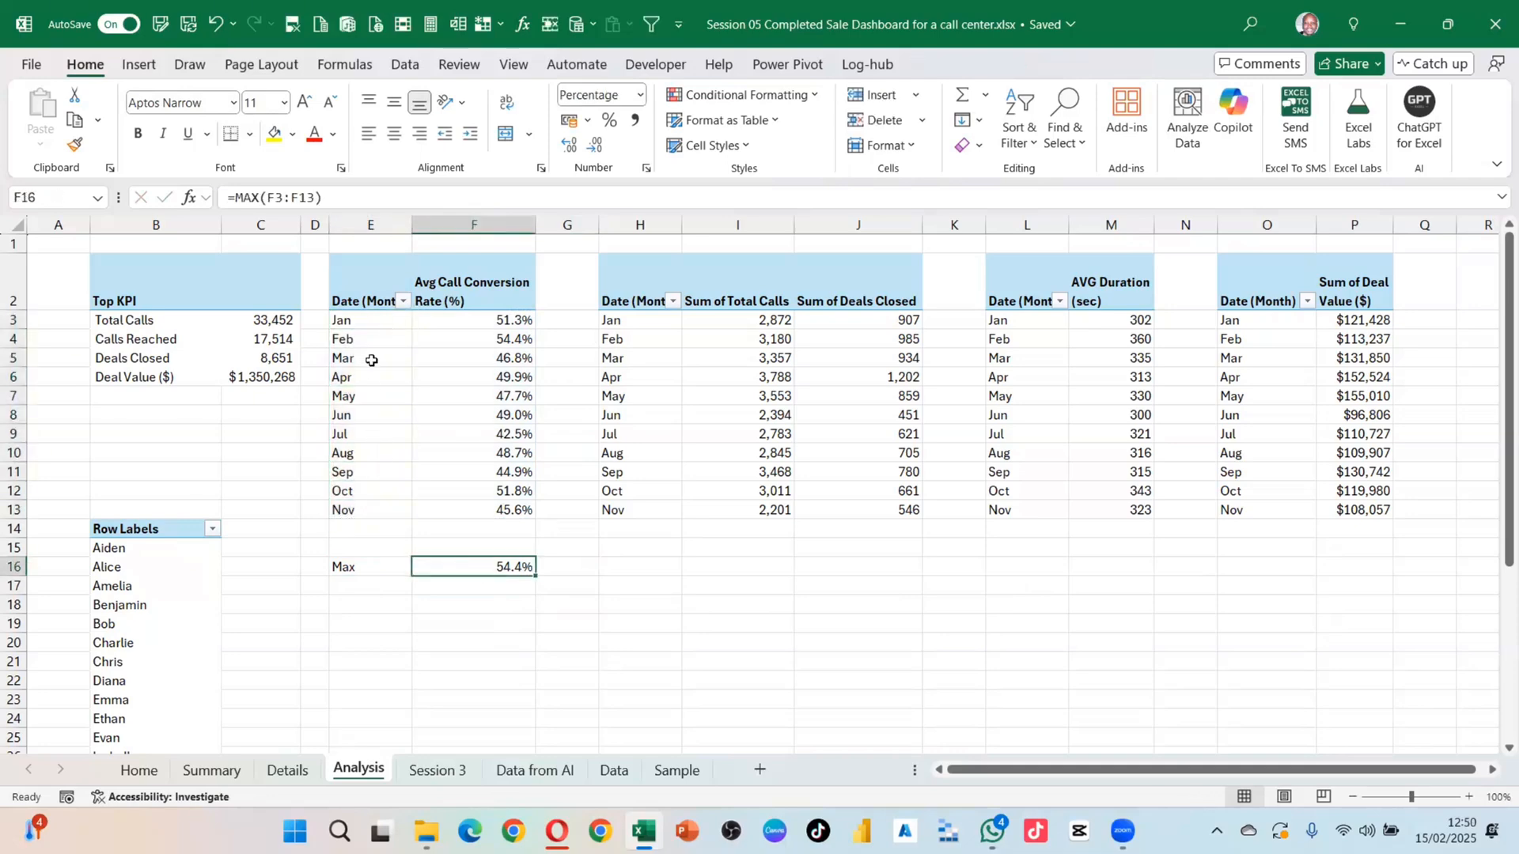
drag(363, 317, 448, 515)
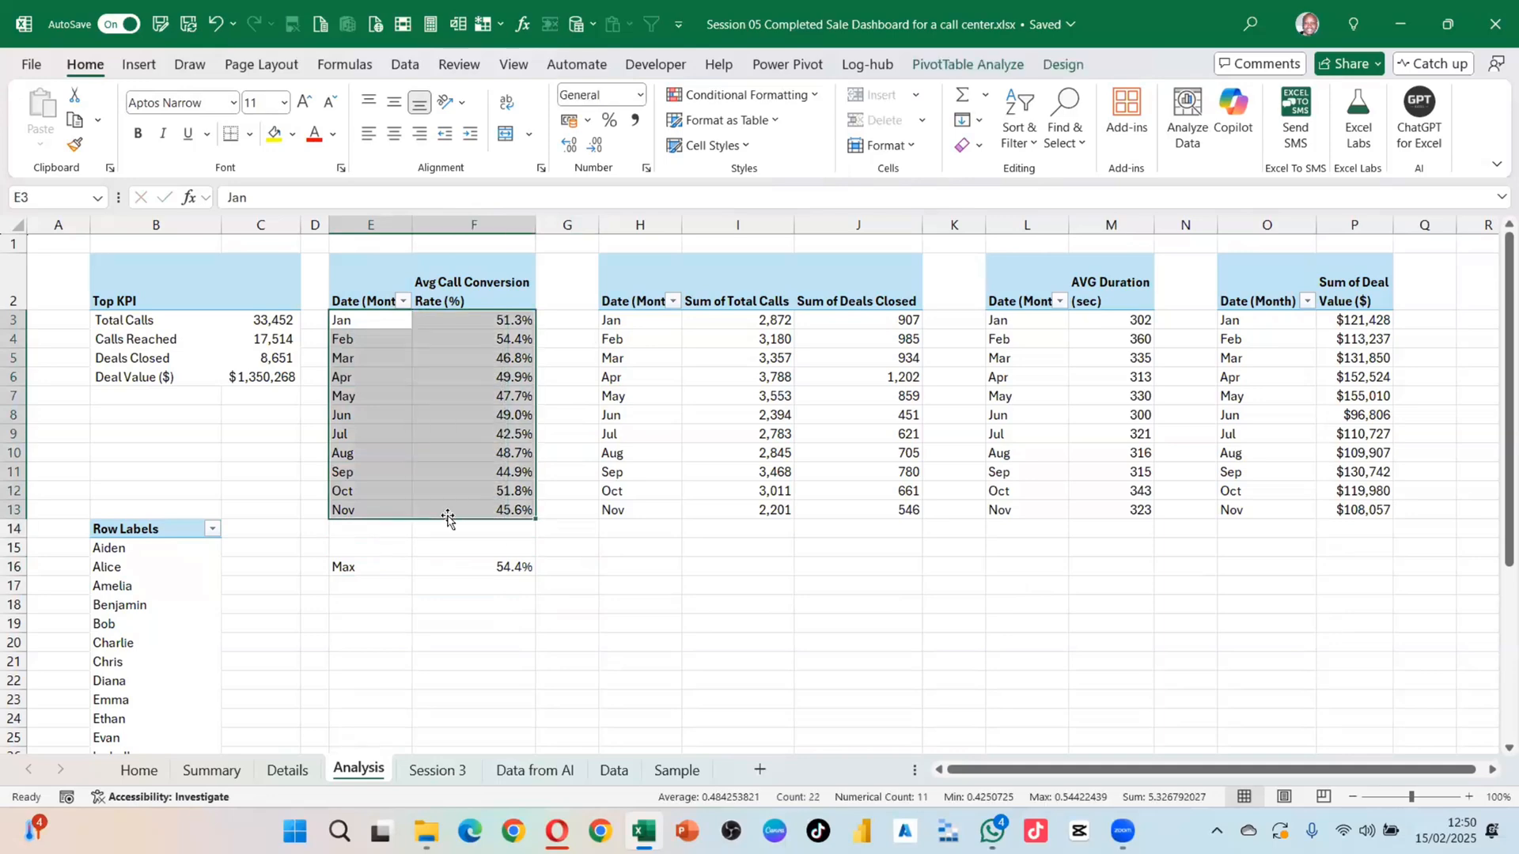
click(526, 570)
click(544, 567)
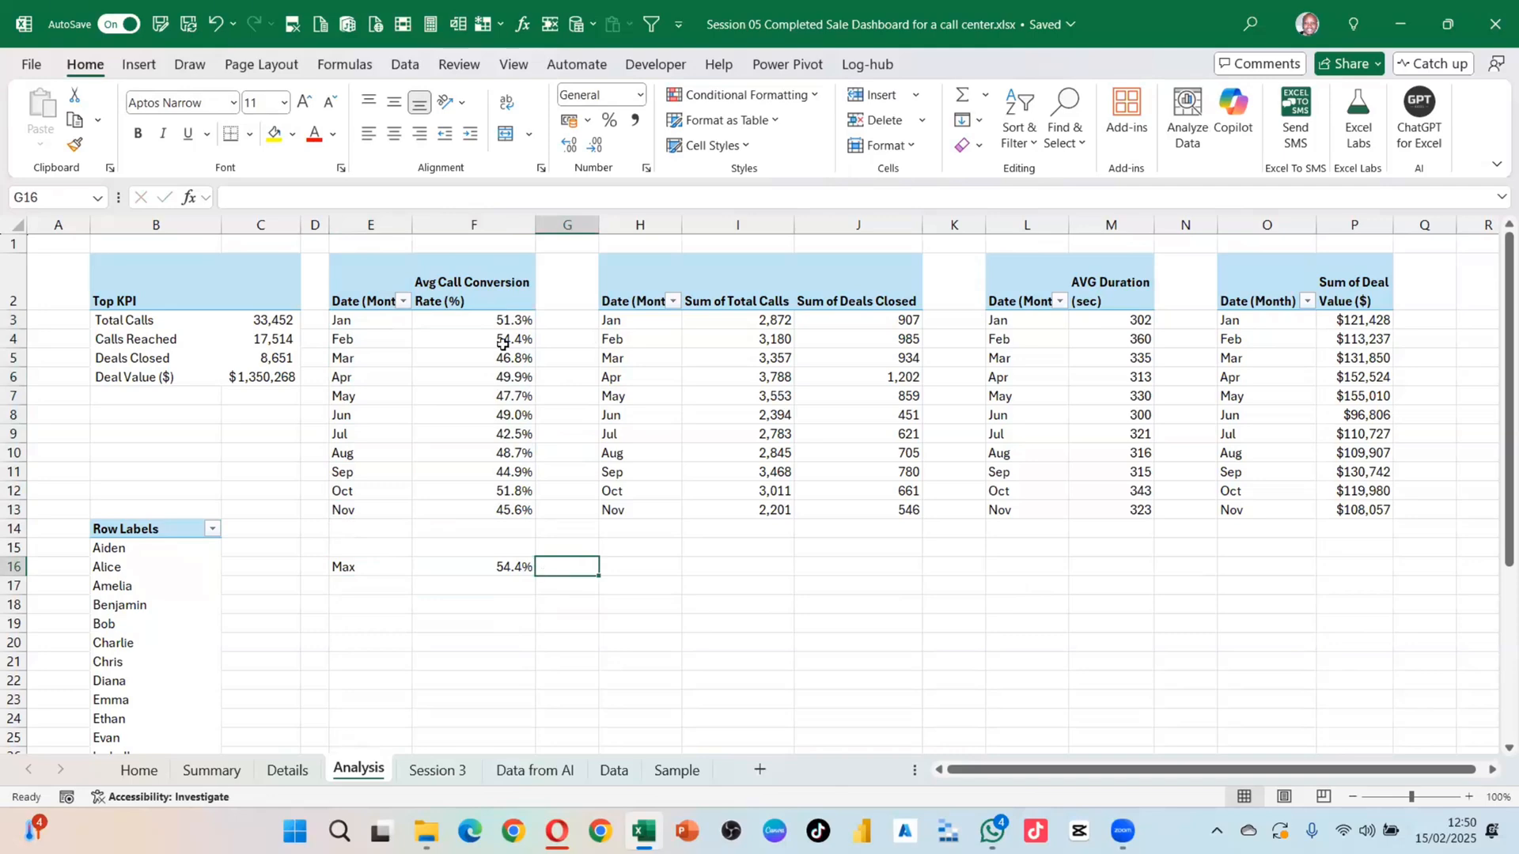
drag(498, 321, 483, 510)
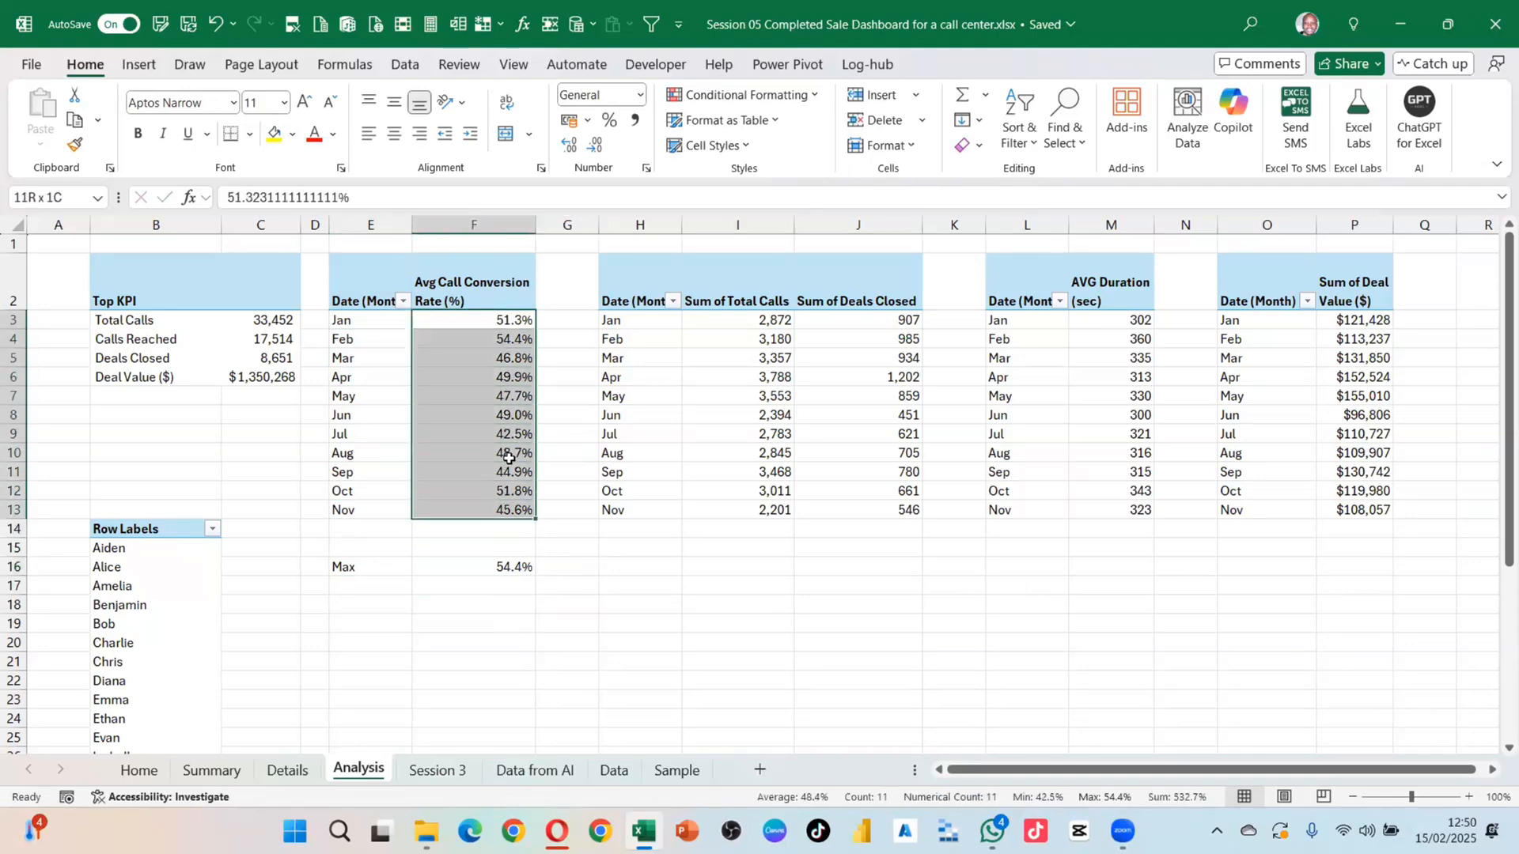
drag(370, 318, 379, 509)
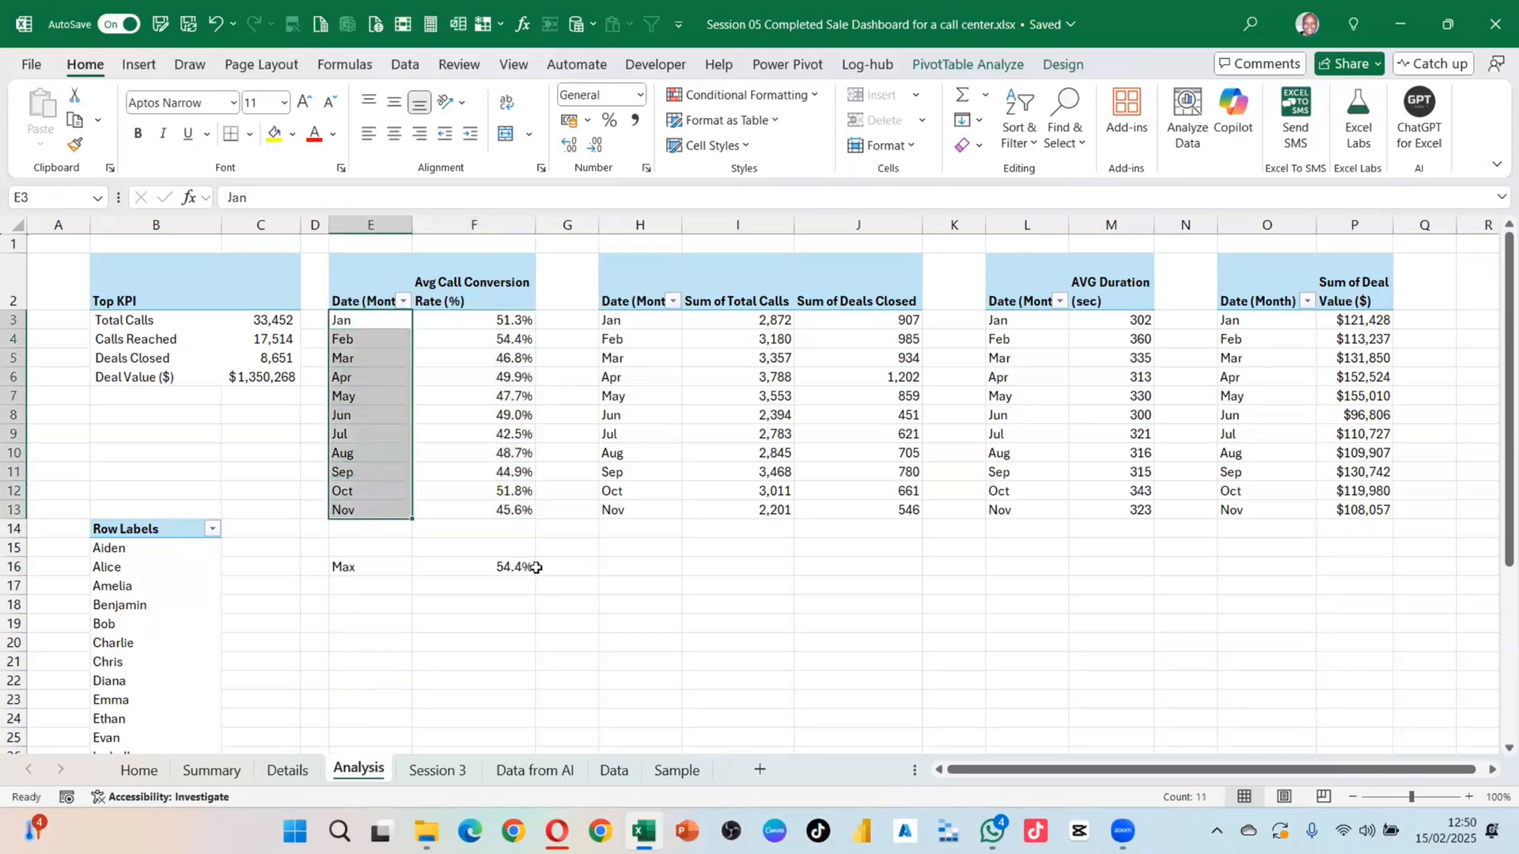
click(500, 561)
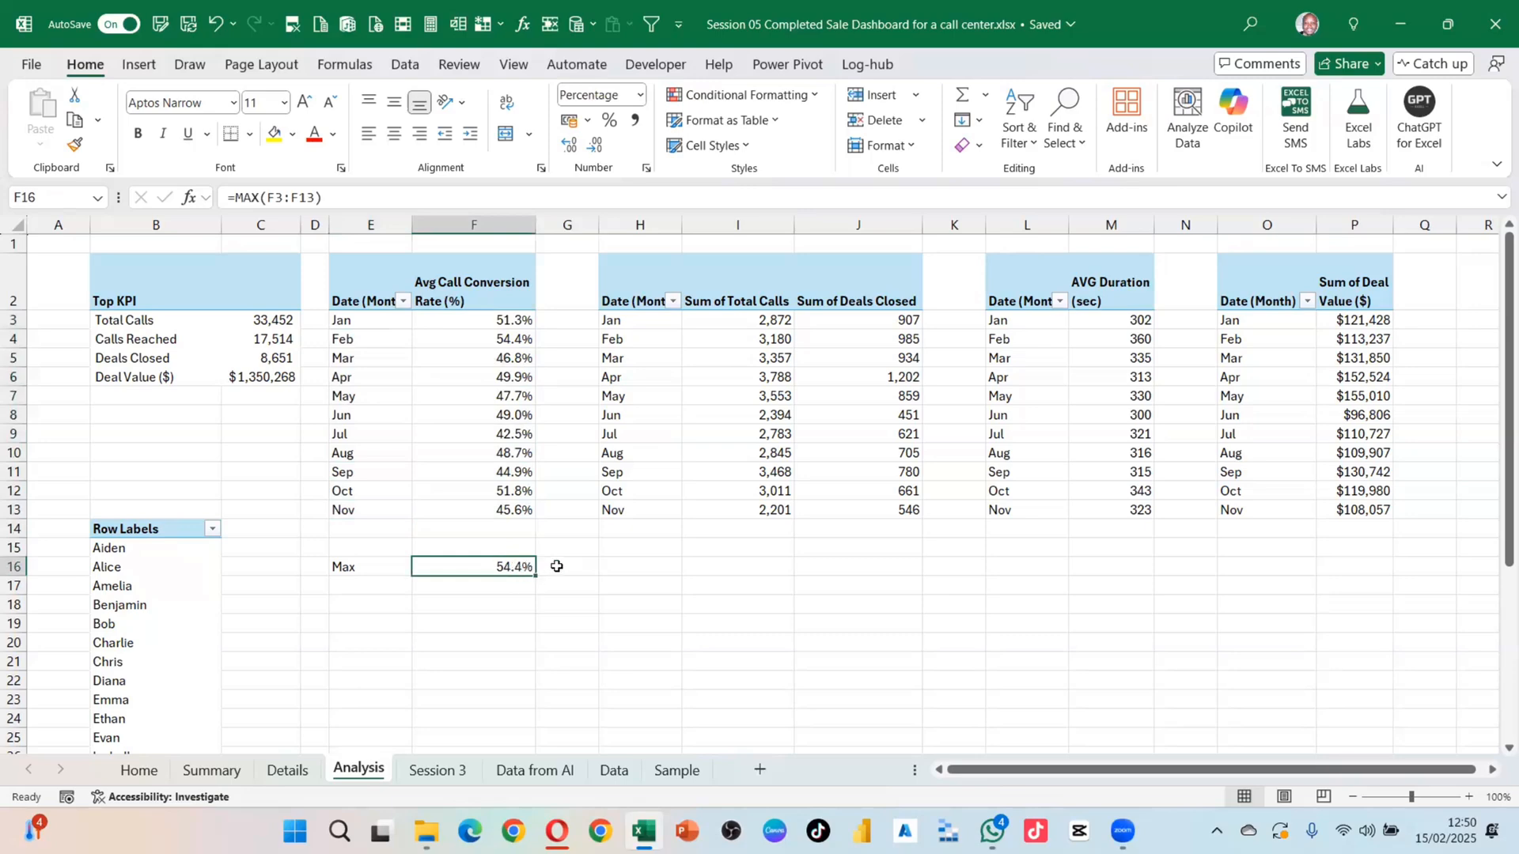
click(557, 566)
Step: Enter =XLOOKUP(F16,F3:F13,E3:E13) in G16 so it returns Feb, the top month
text(=xlo)
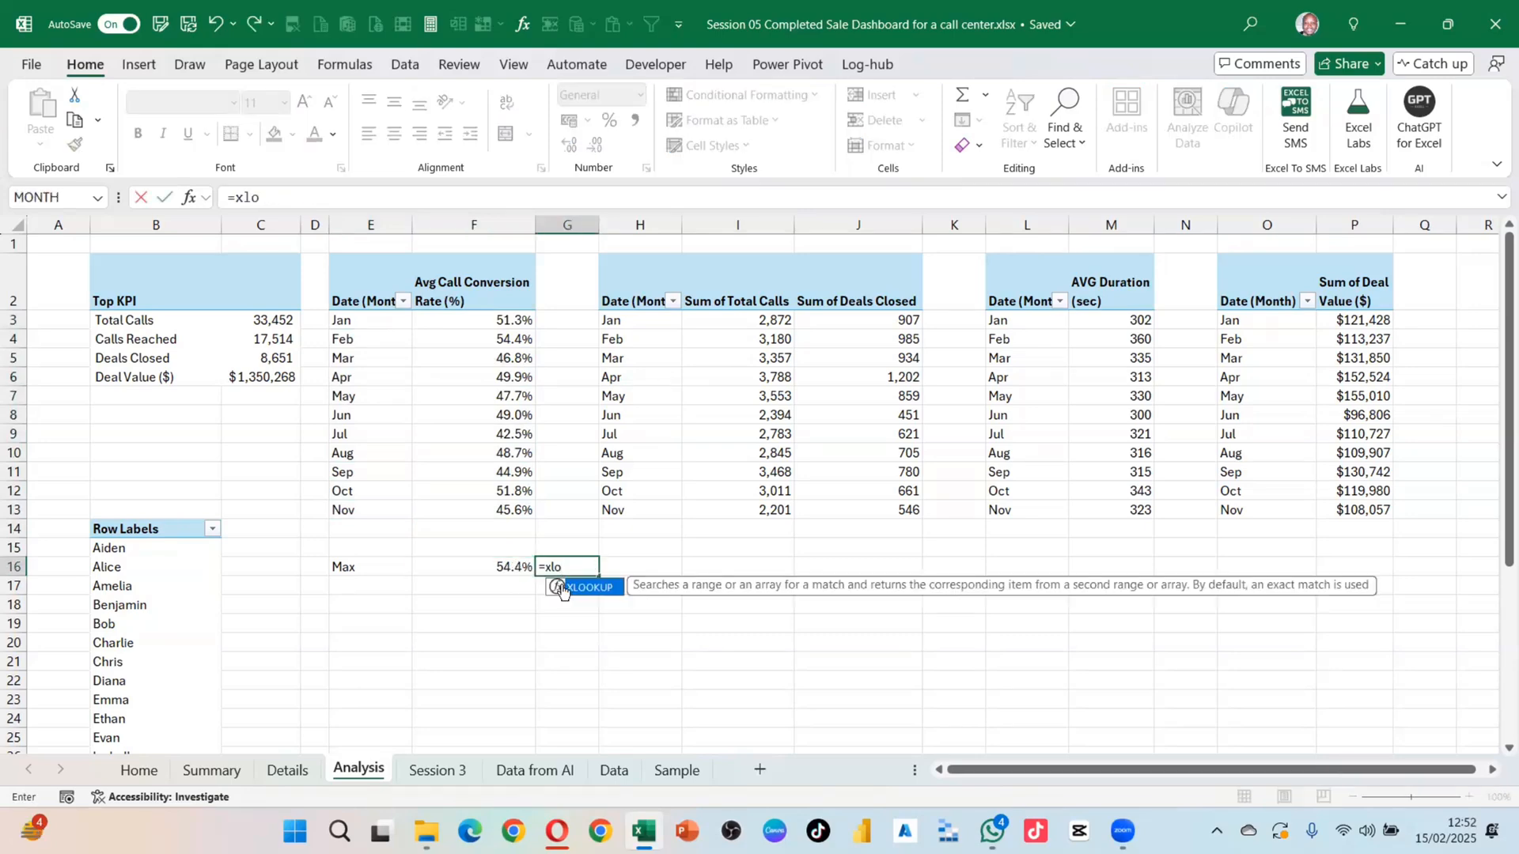
double_click(563, 587)
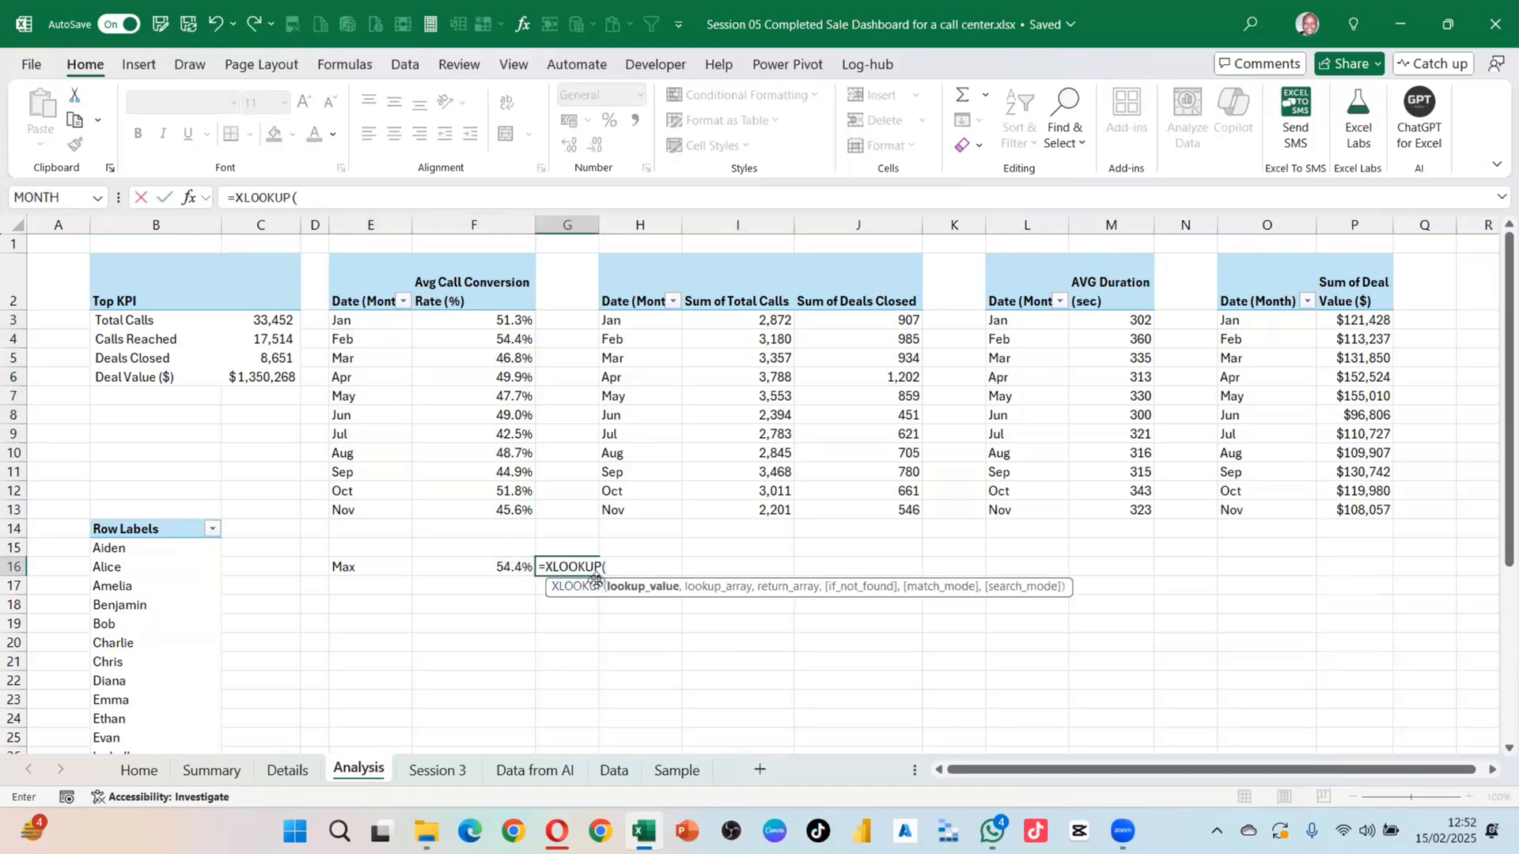
click(508, 567)
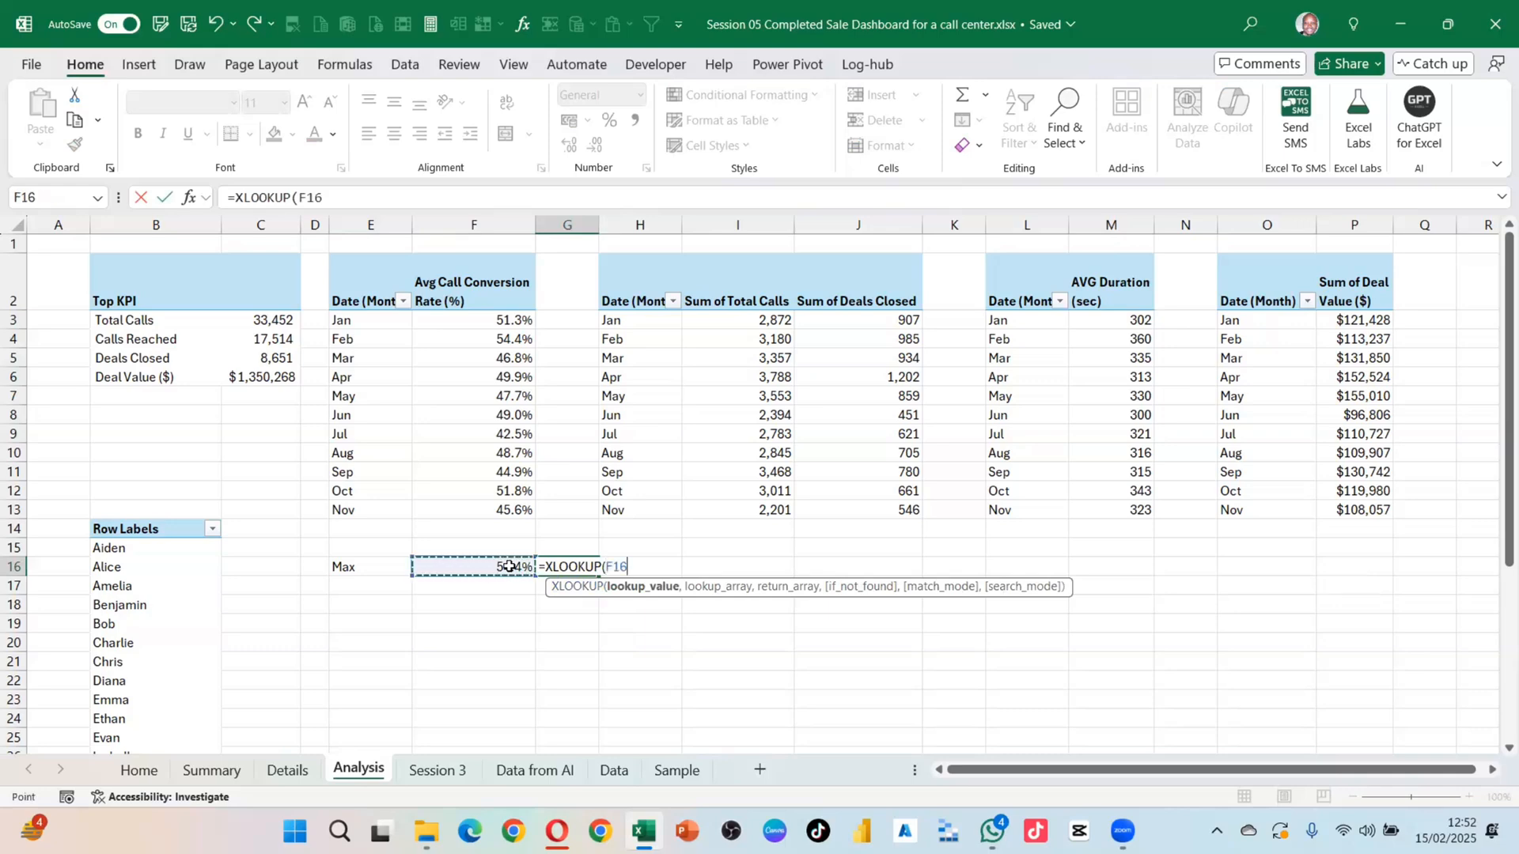
text(,)
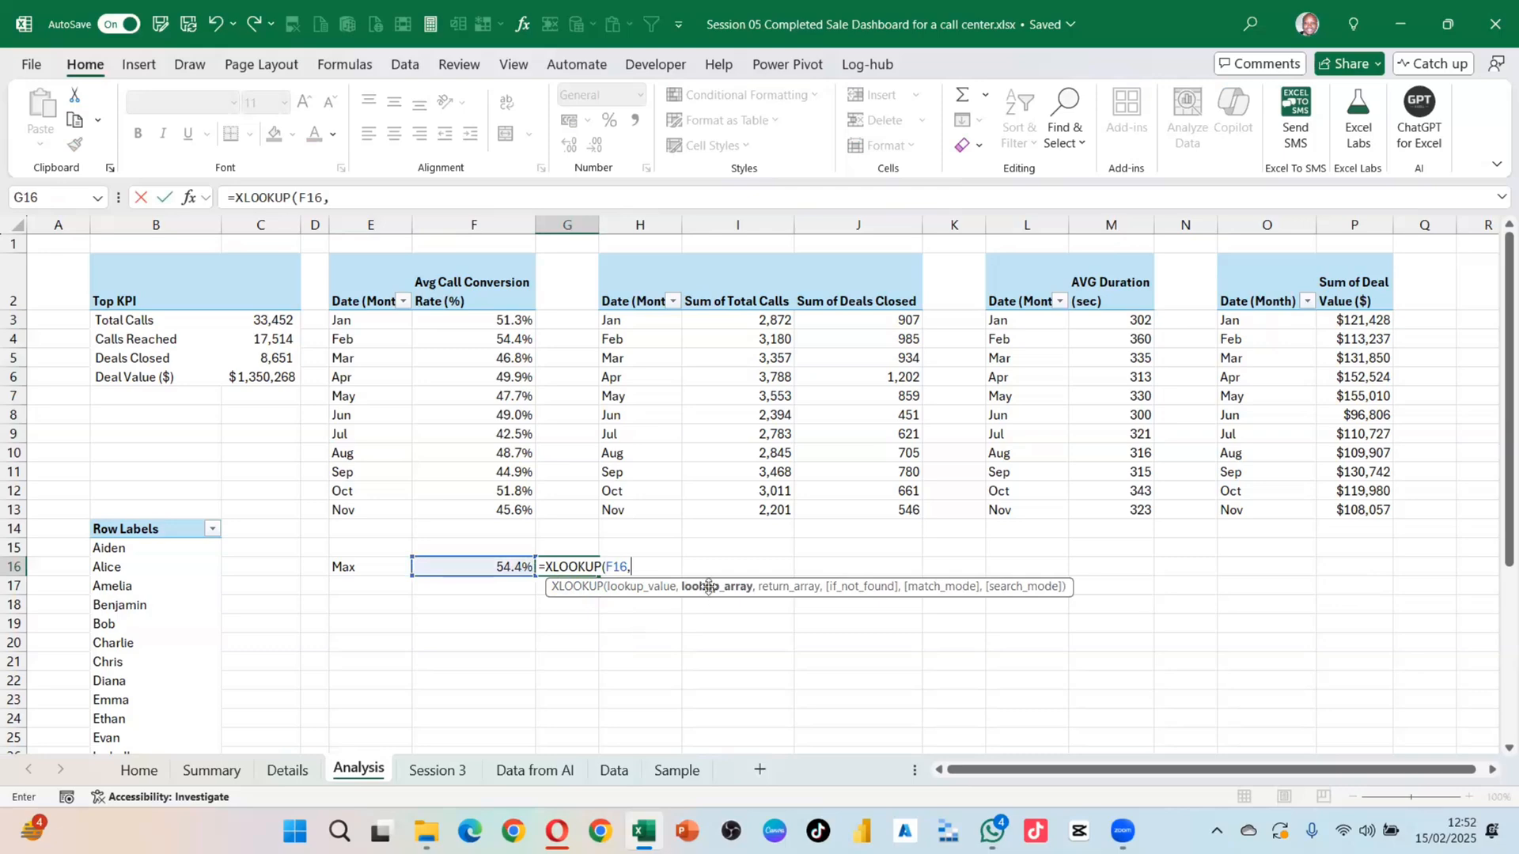
drag(506, 320, 512, 508)
text(,)
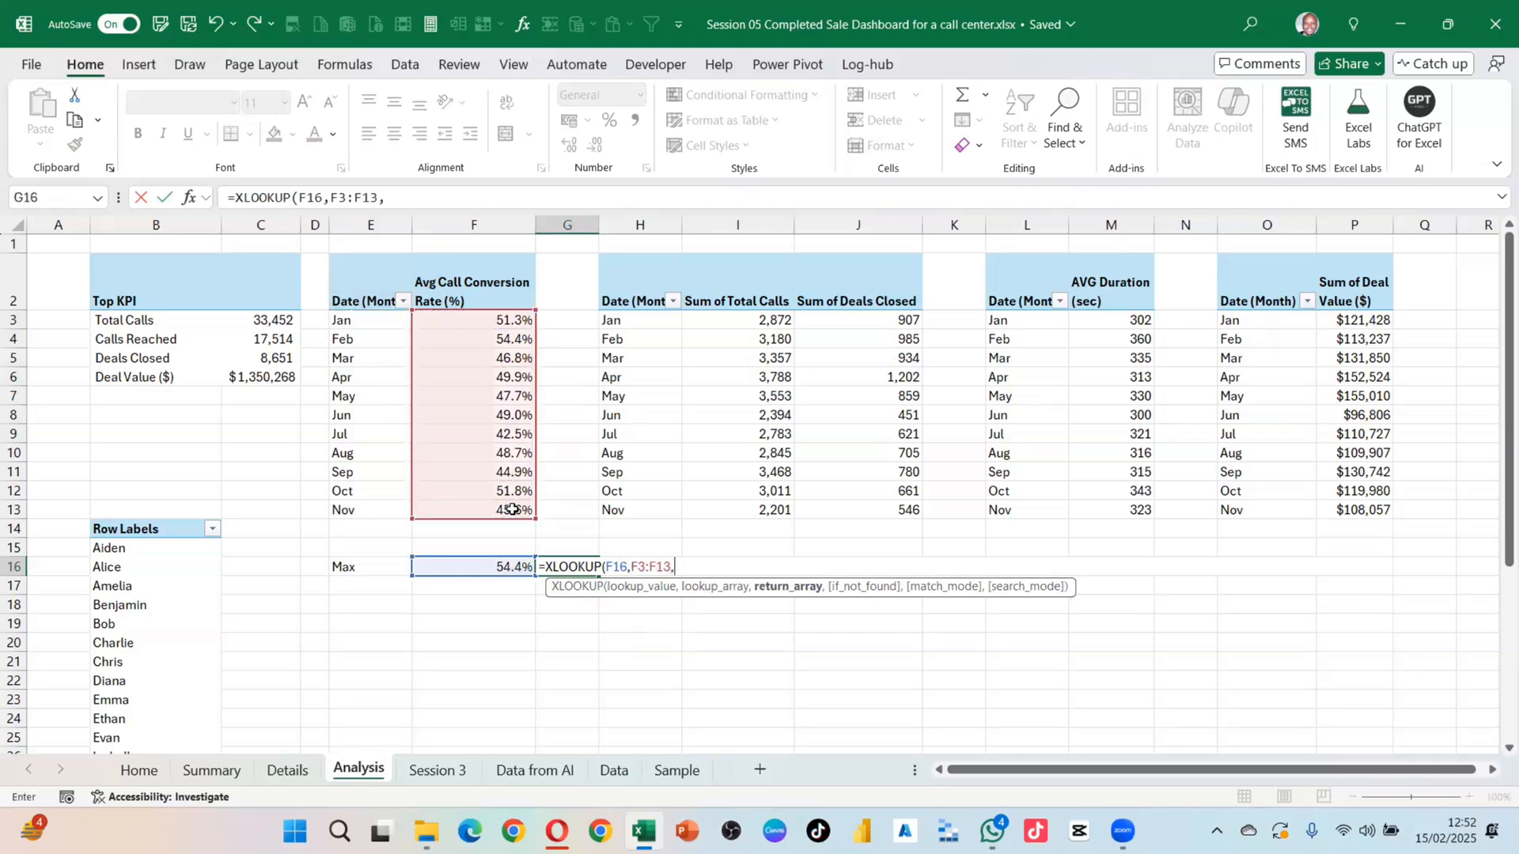
drag(360, 323, 365, 509)
key(Return)
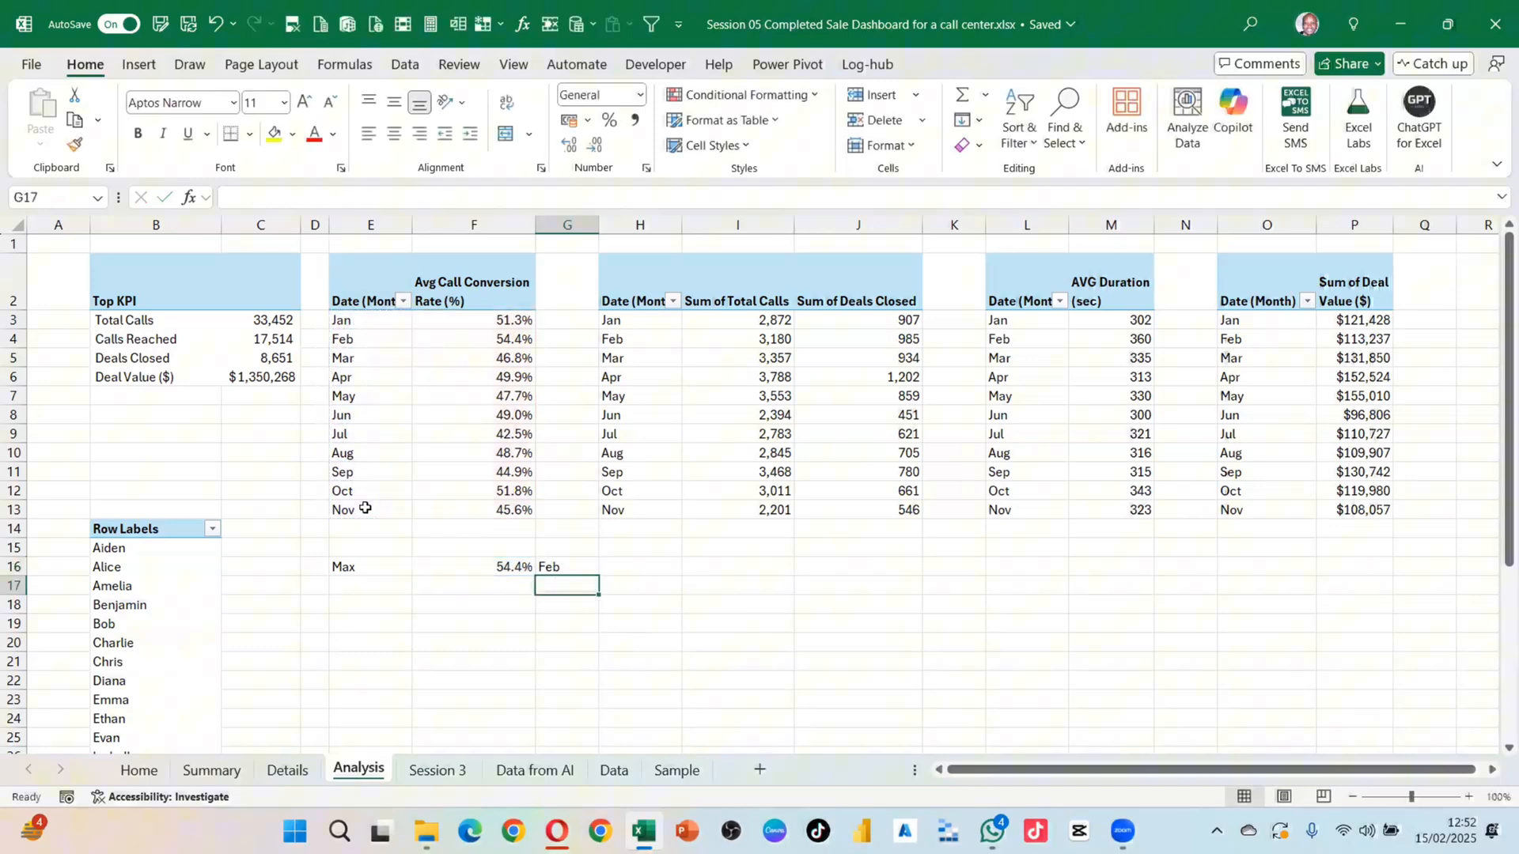
click(567, 566)
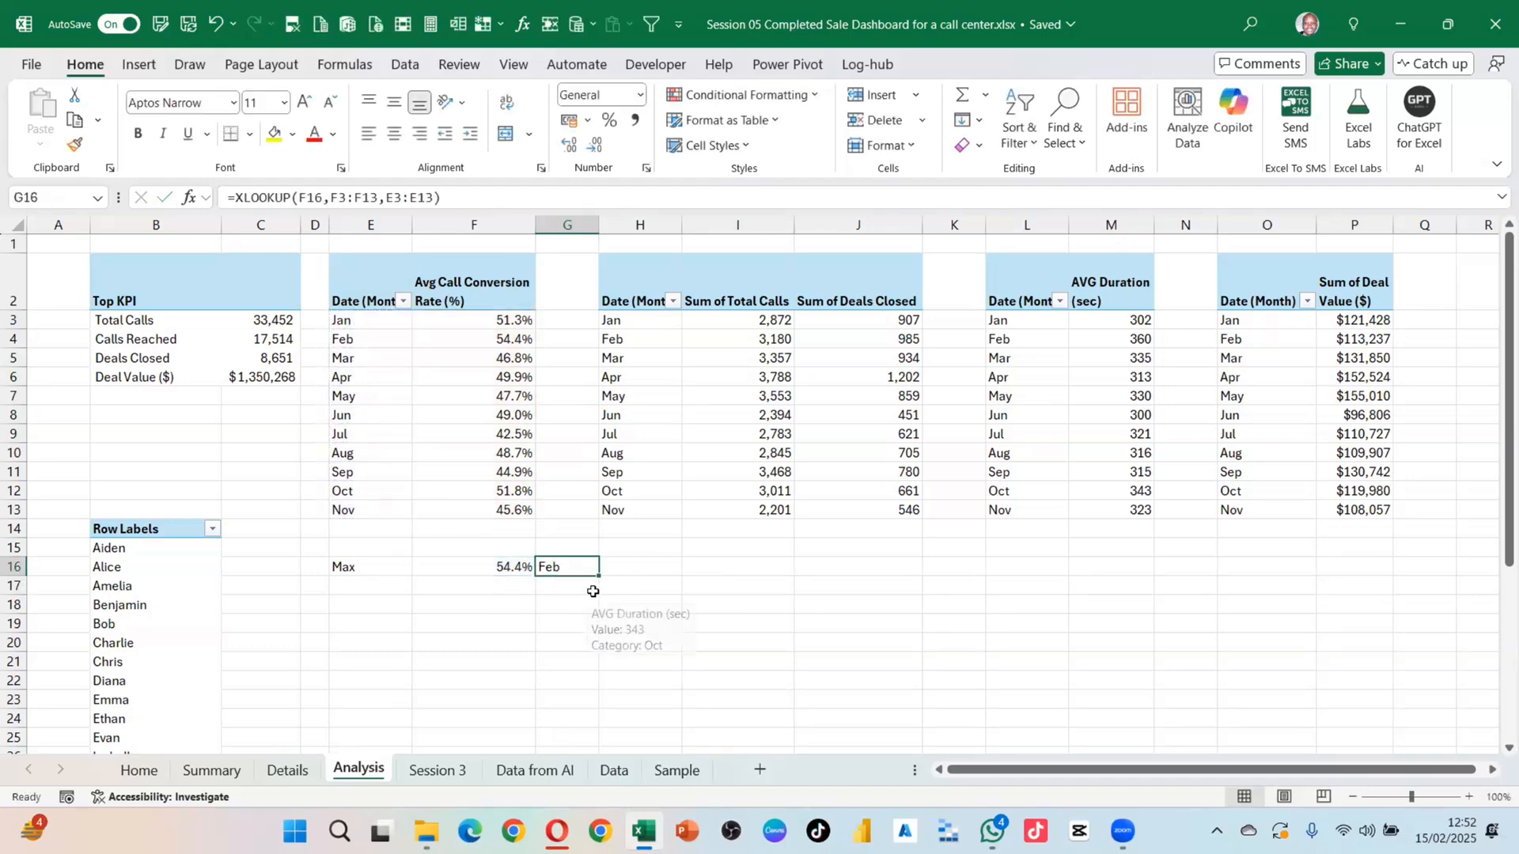
click(431, 607)
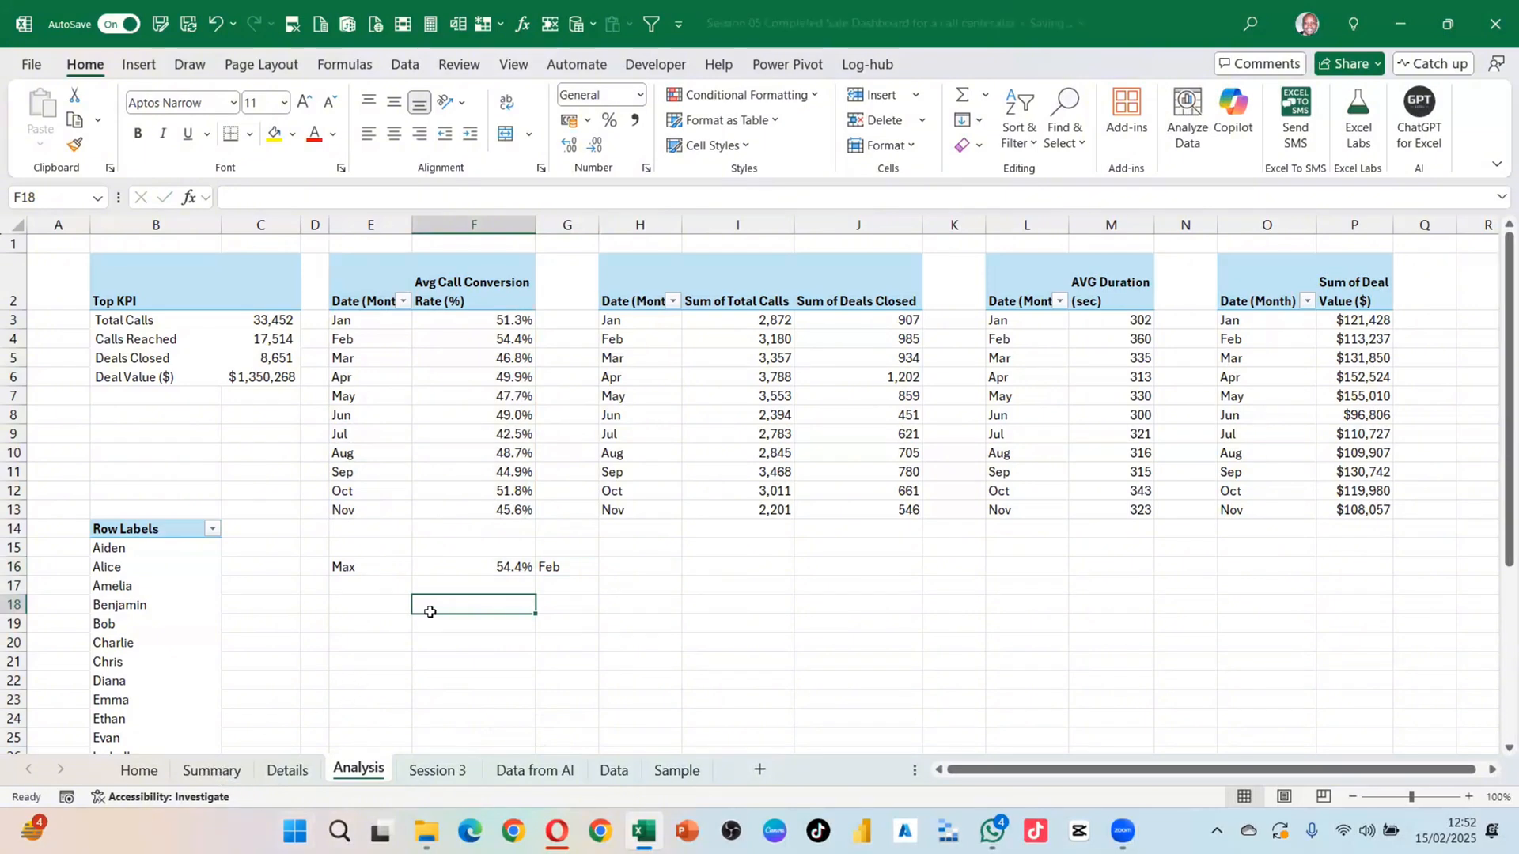
Step: Begin an E18 formula joining "Months of ", G16, " had the max " and the F2 header
click(358, 606)
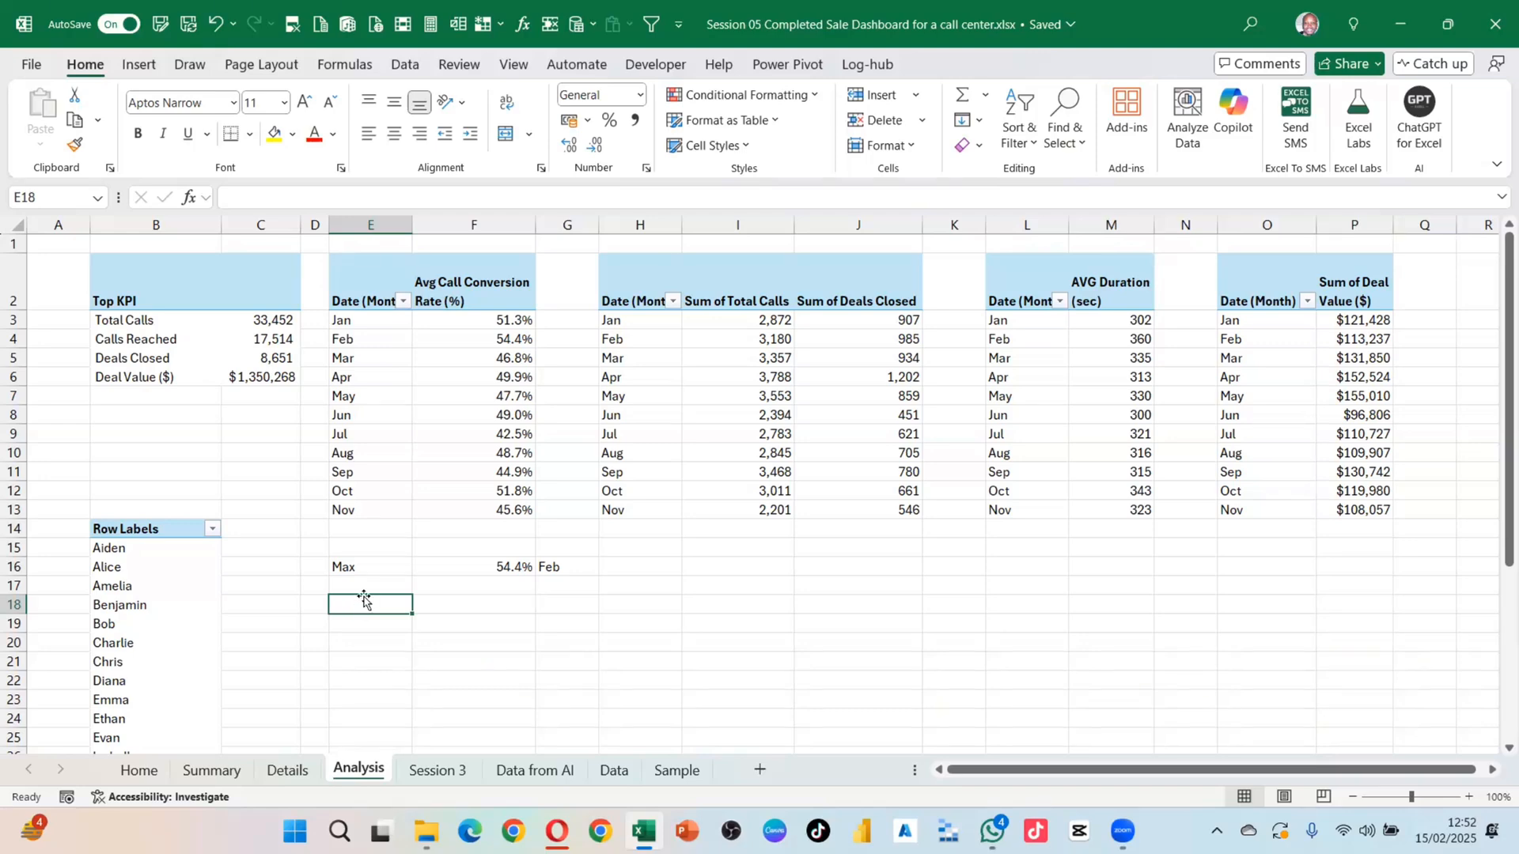
text(=)
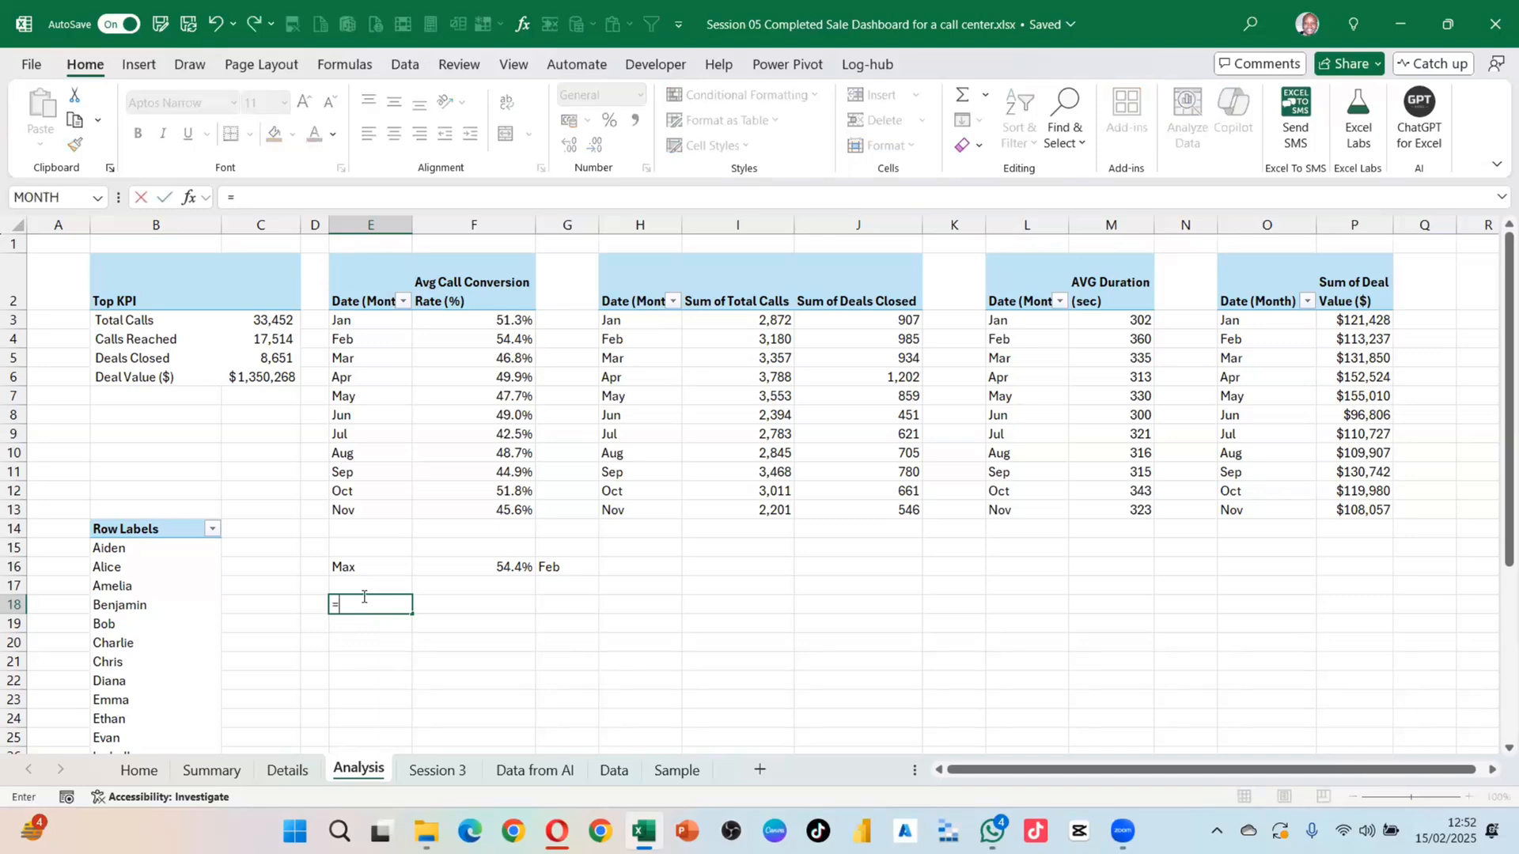
text(")
text(Months of)
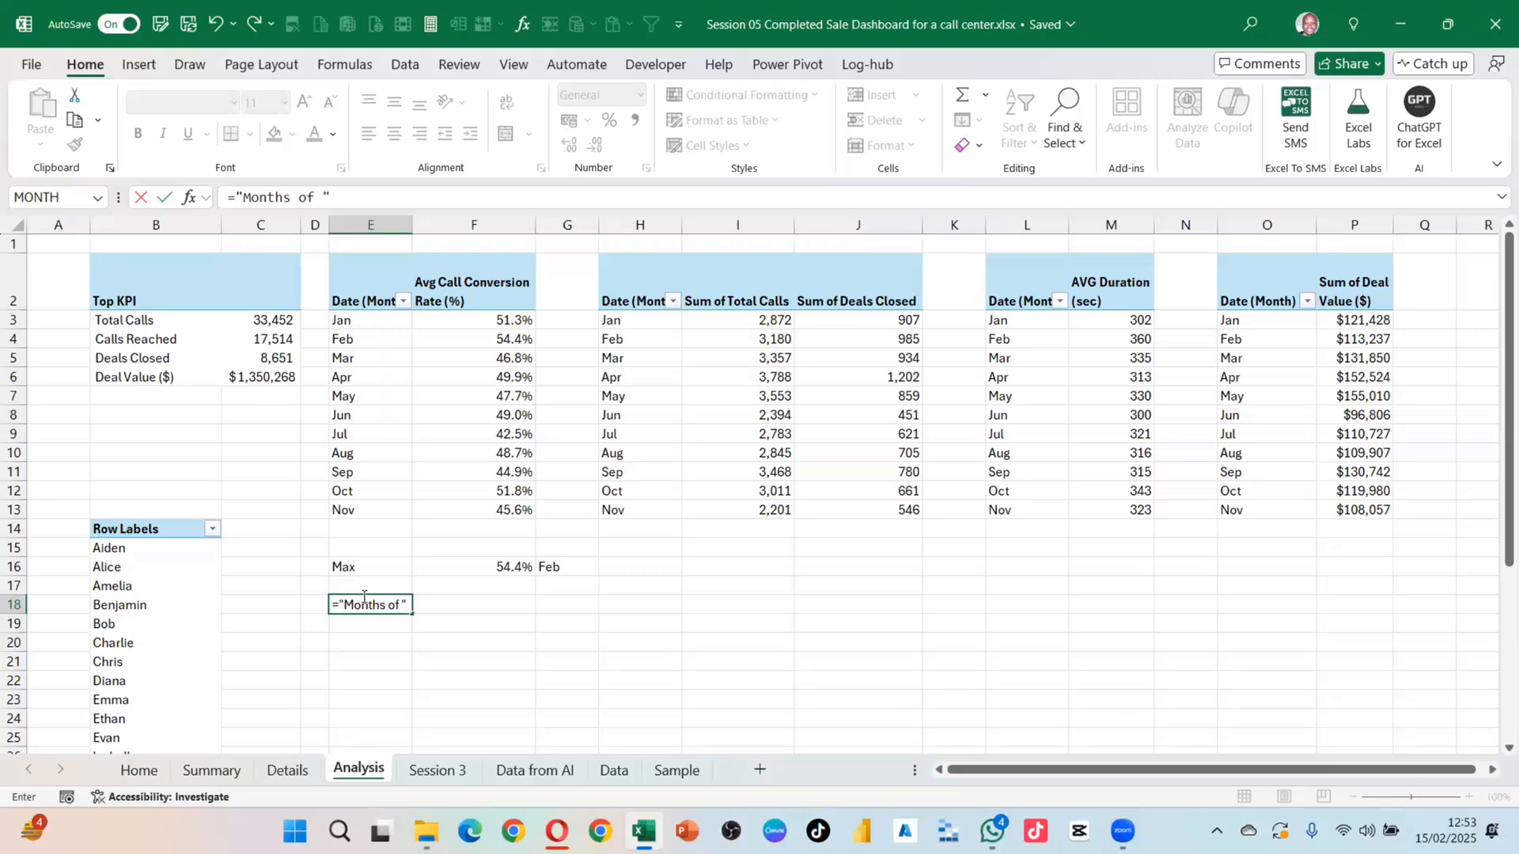
text( "&)
click(556, 568)
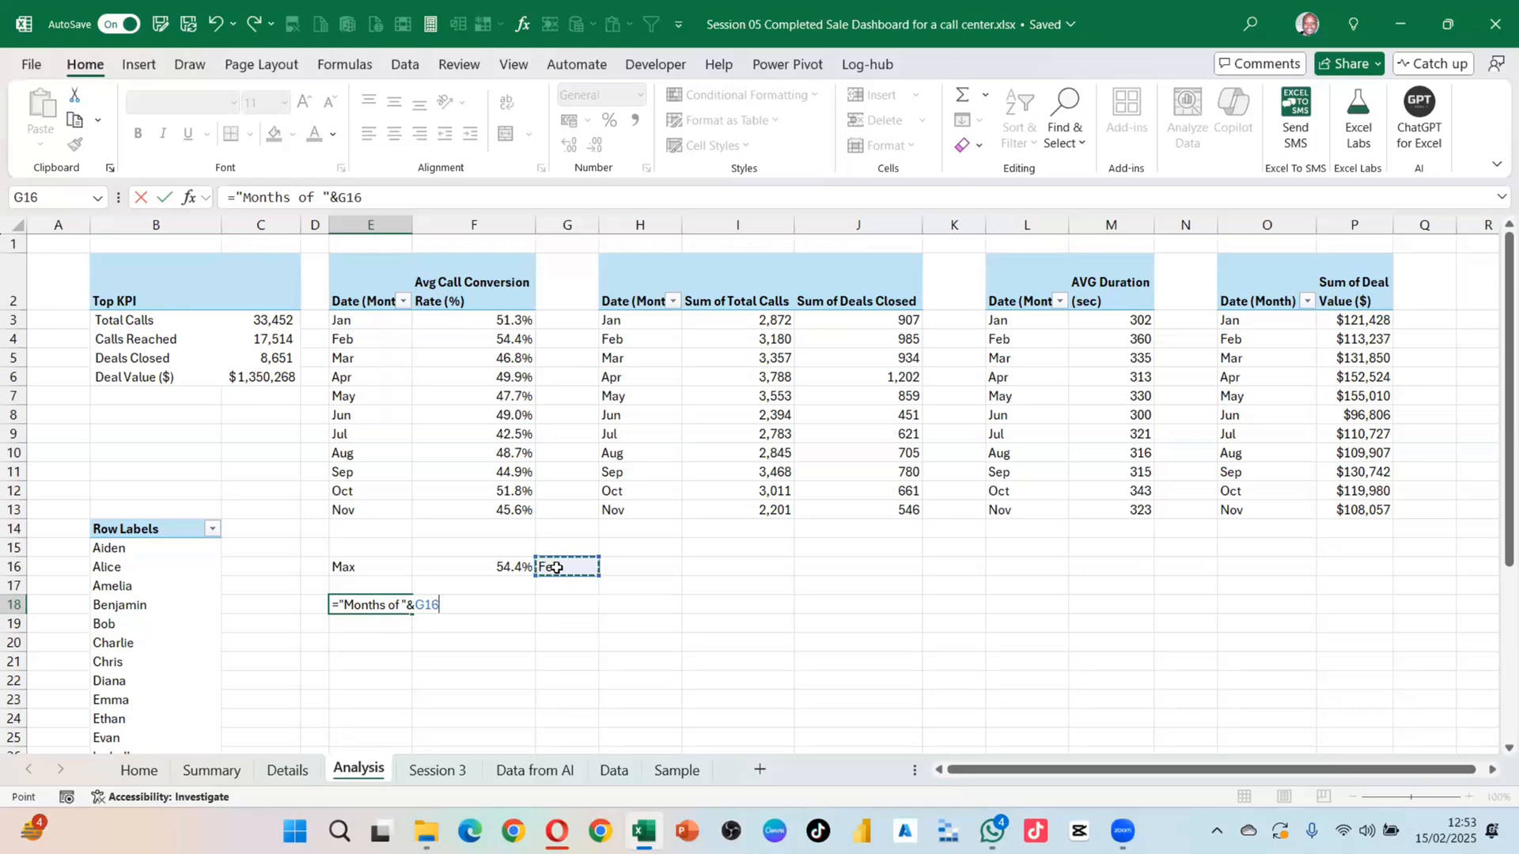
text(&" had th)
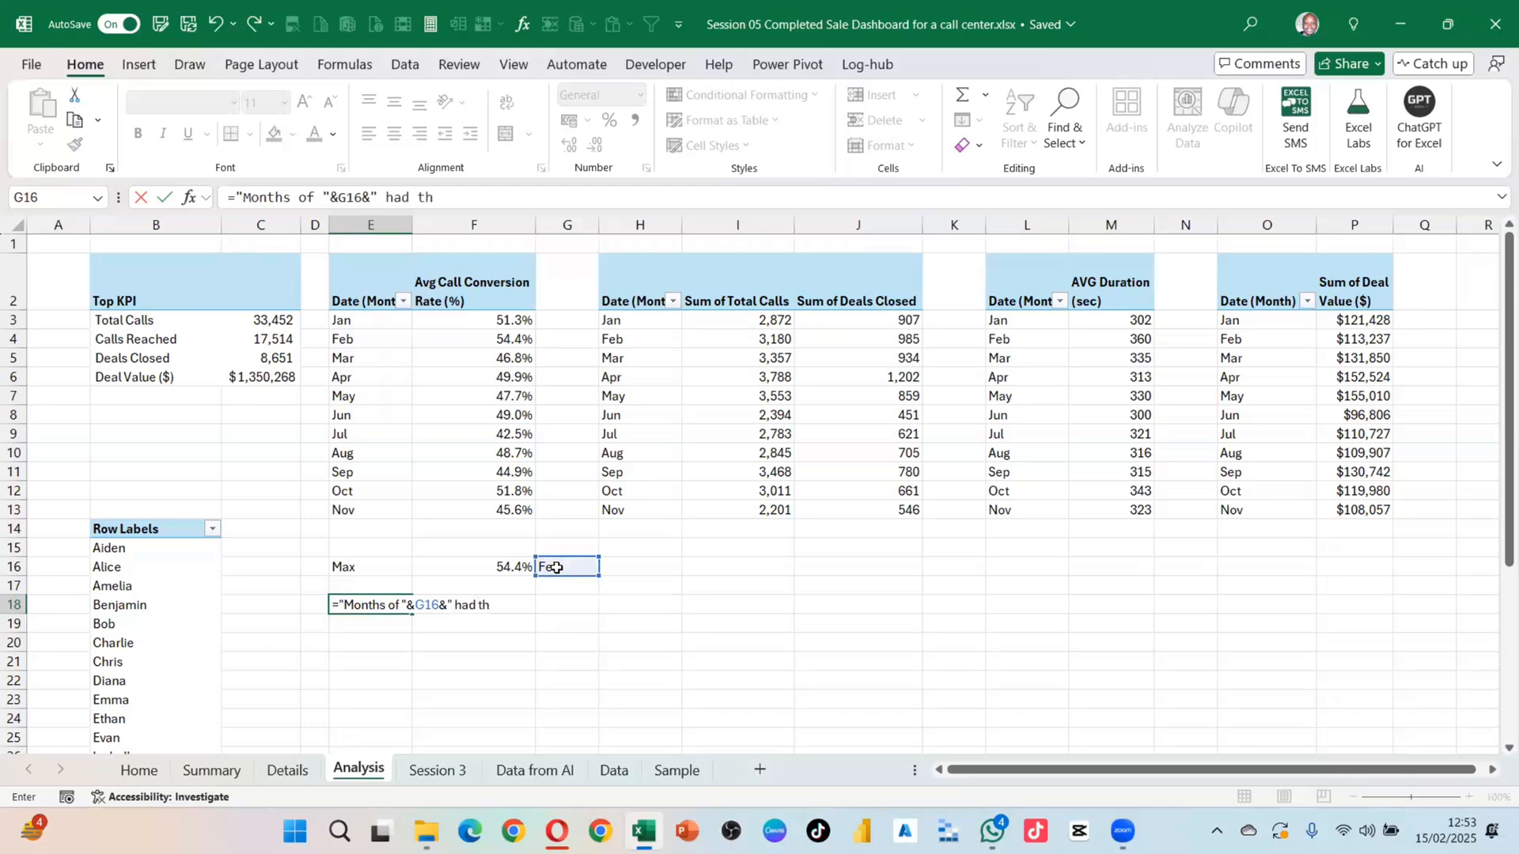
text(e max)
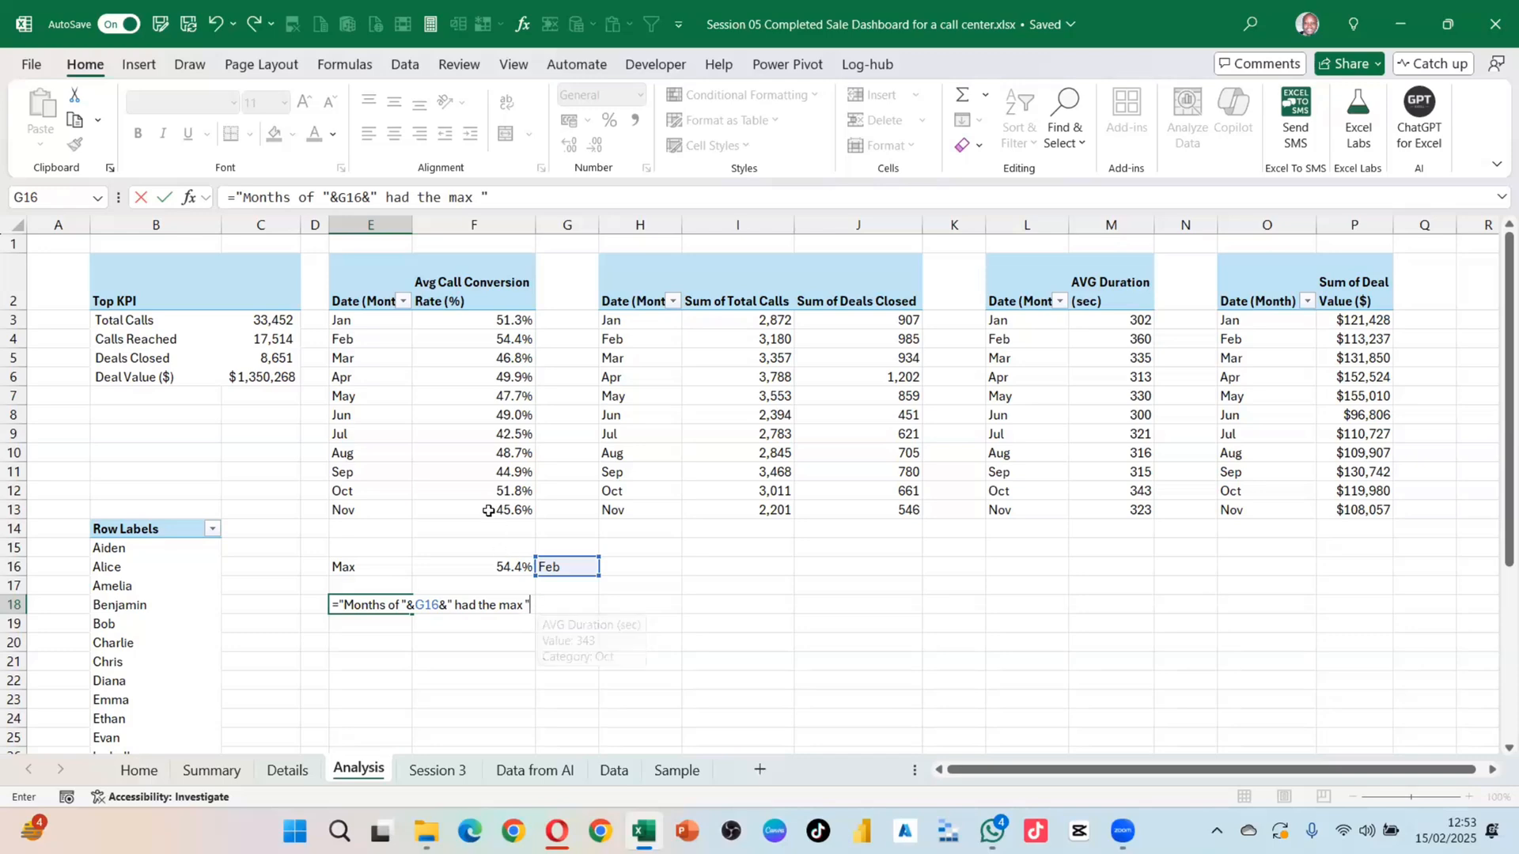
text(&)
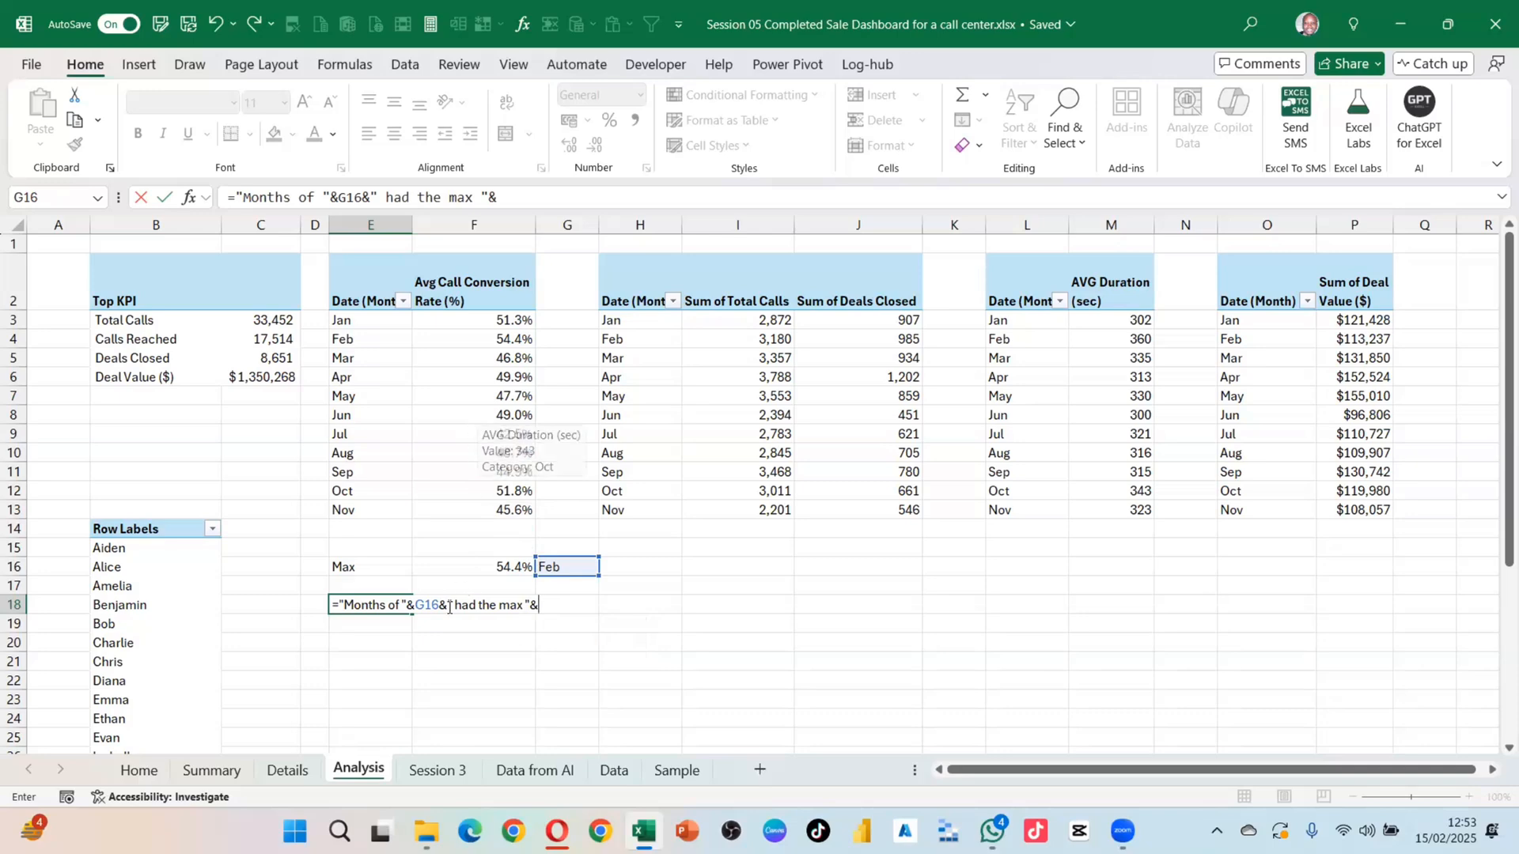
click(457, 285)
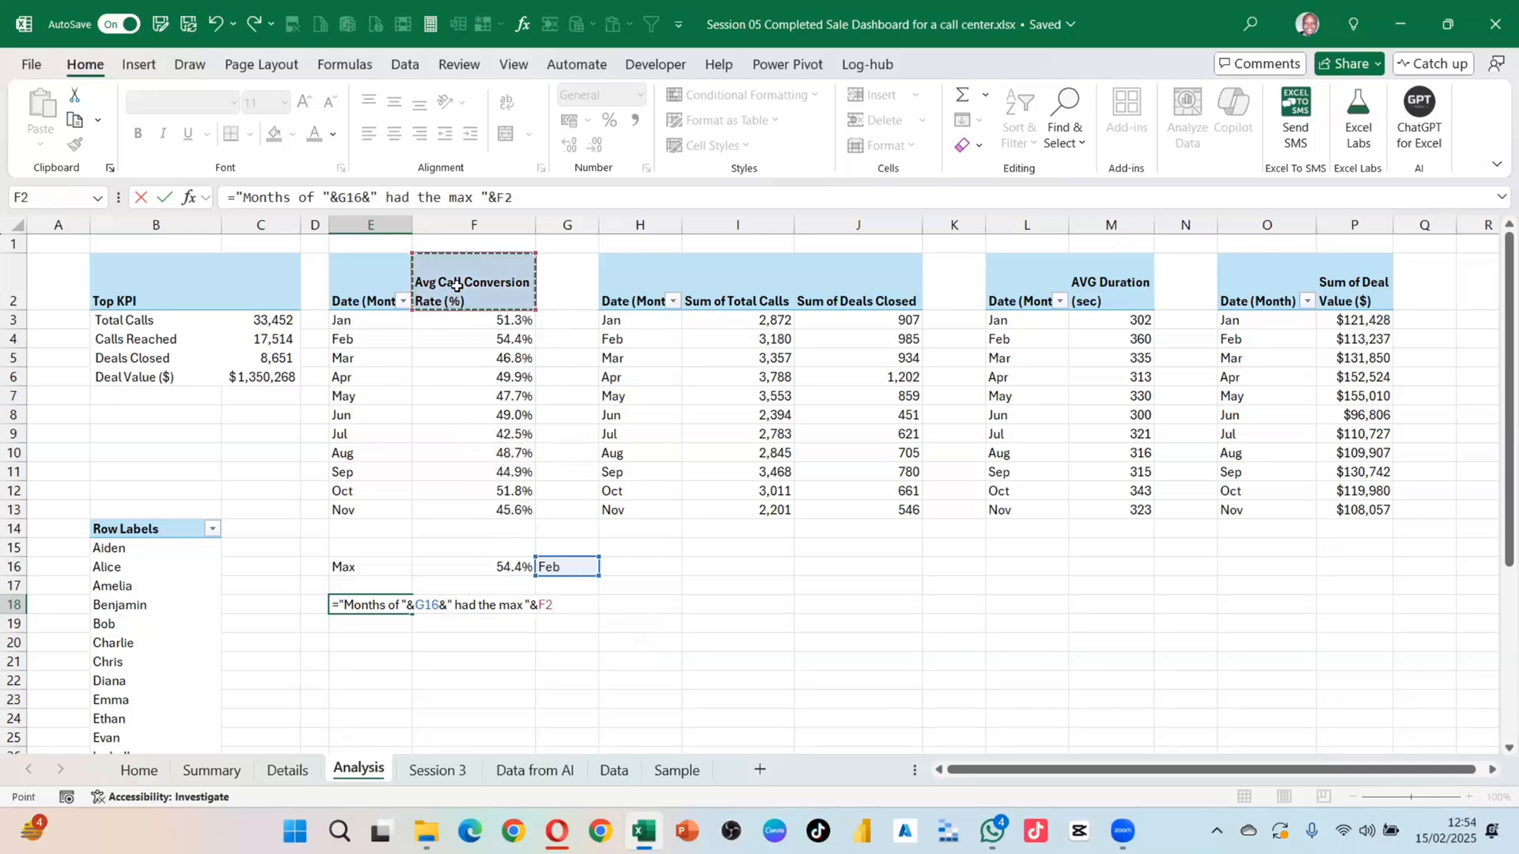
Step: Finish the E18 formula with " of " and F16, completing the max-conversion sentence
text(&)
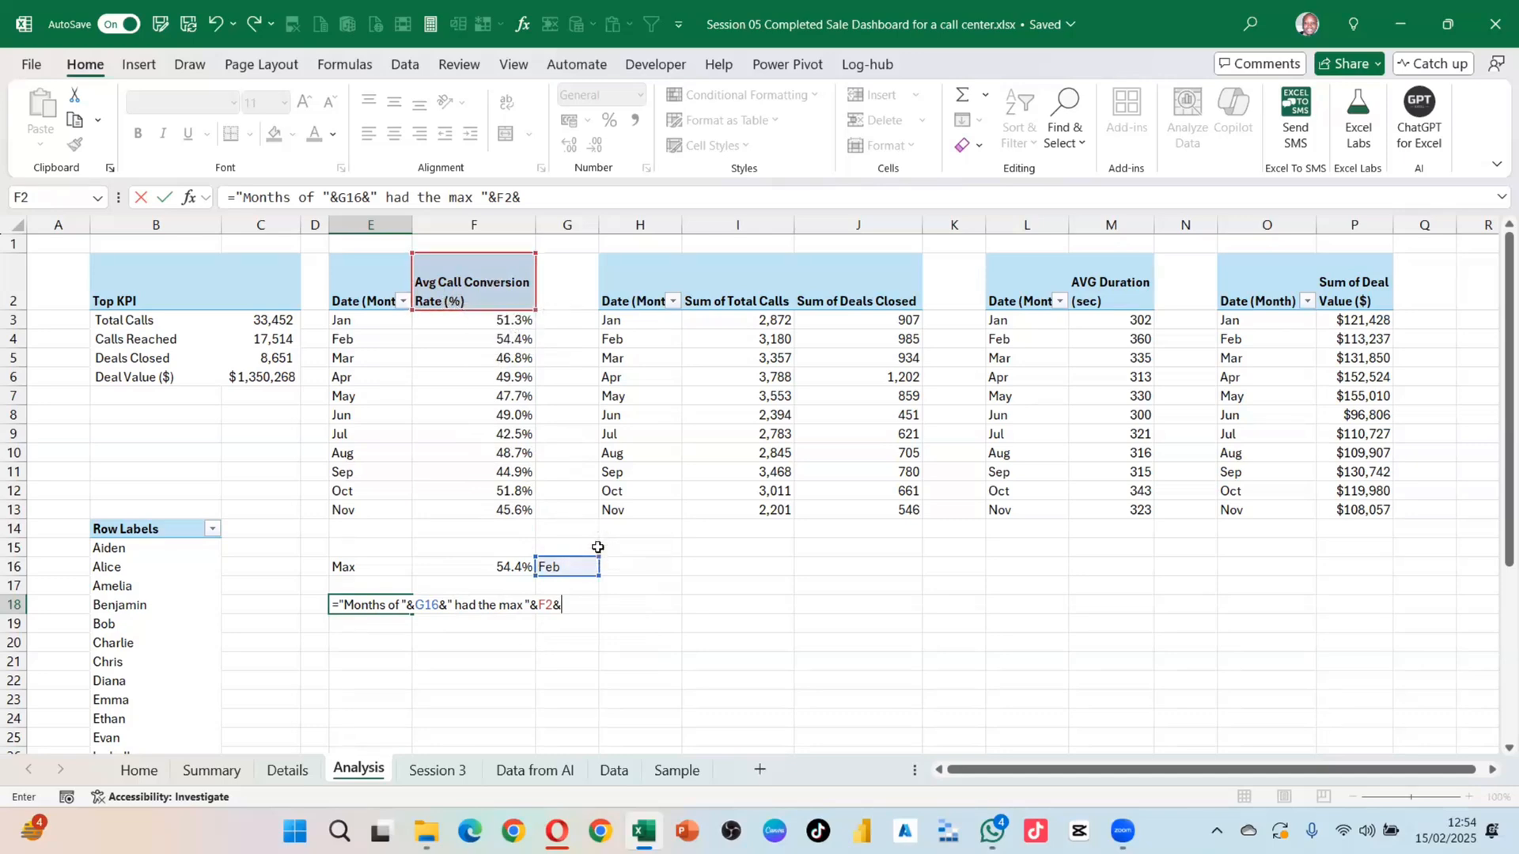
text(")
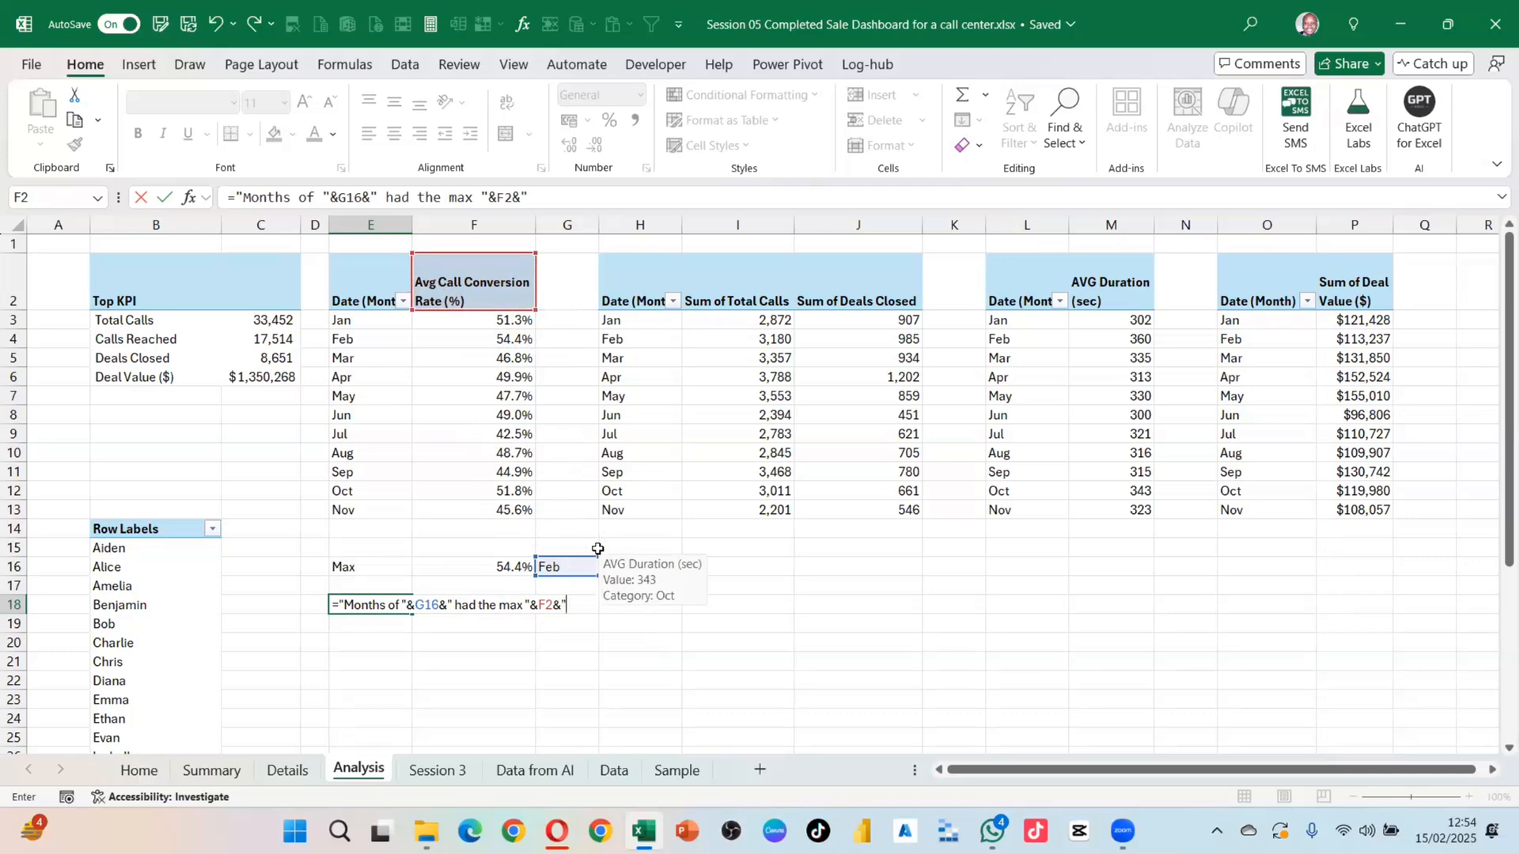
text( of "&)
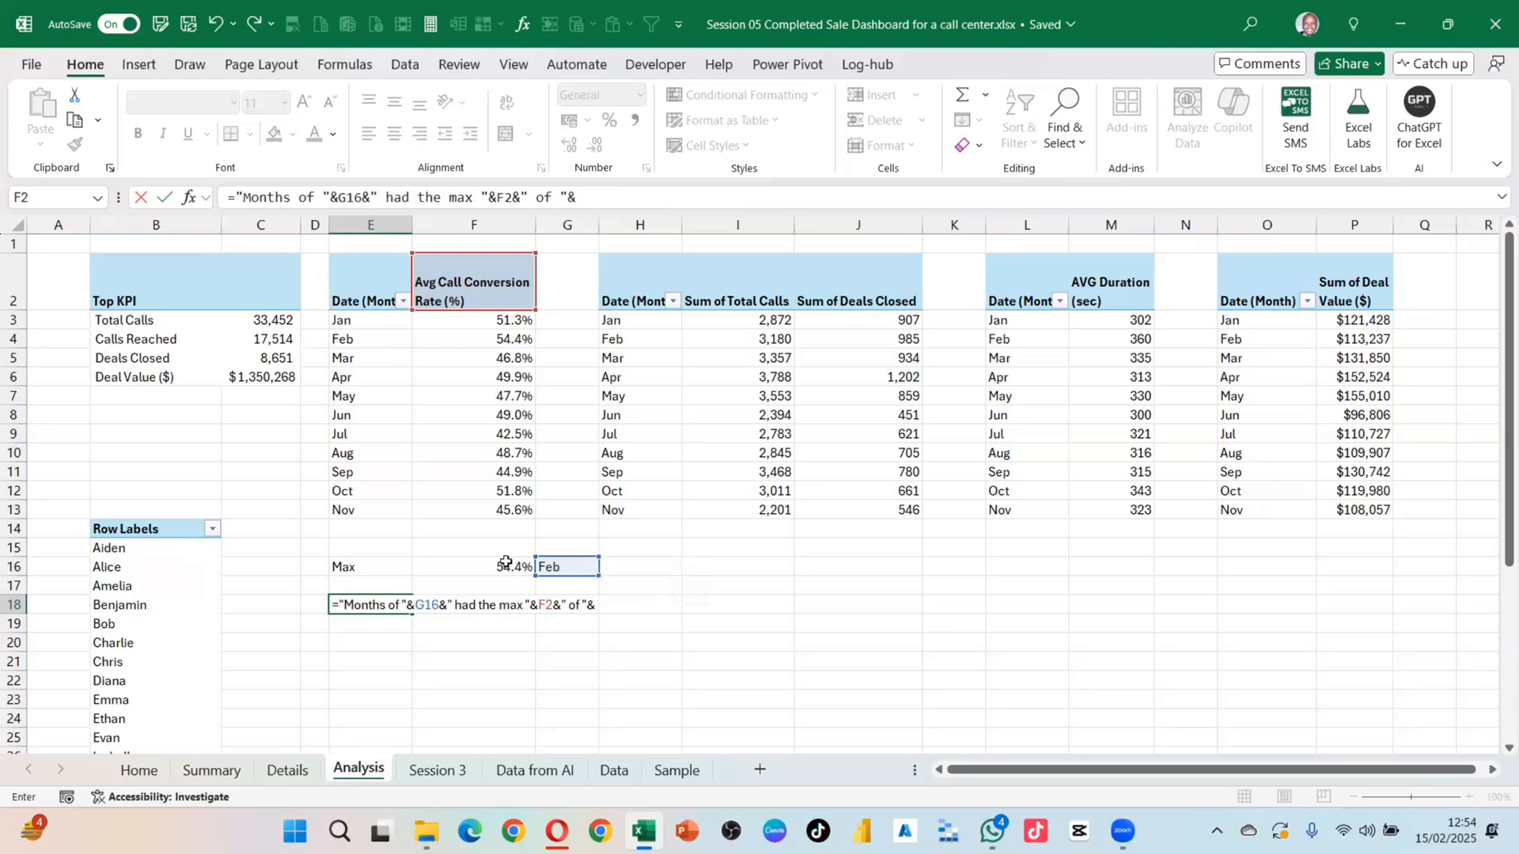
click(506, 565)
key(Return)
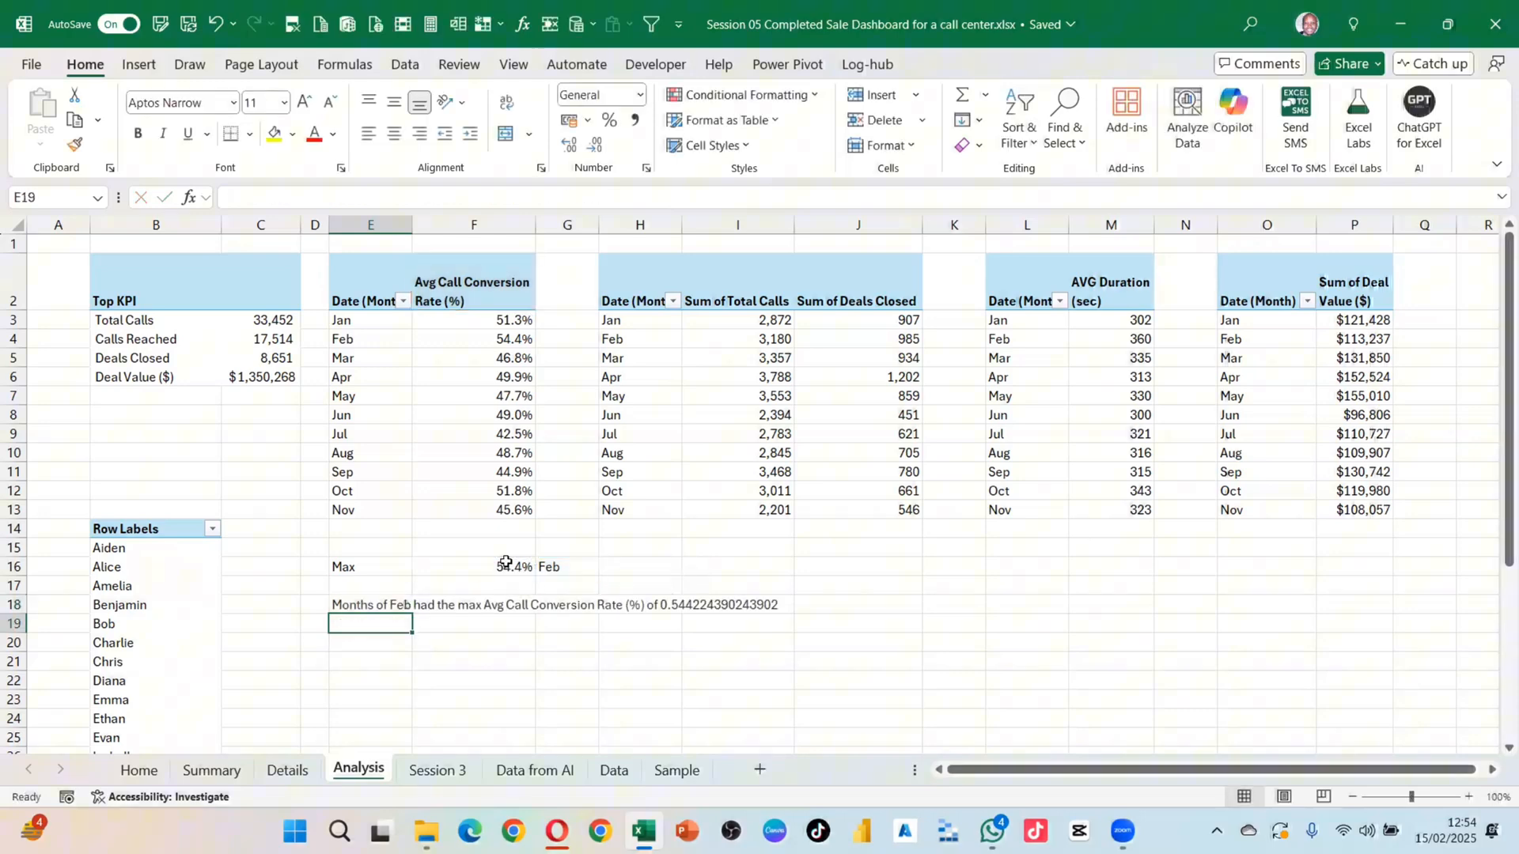
click(397, 603)
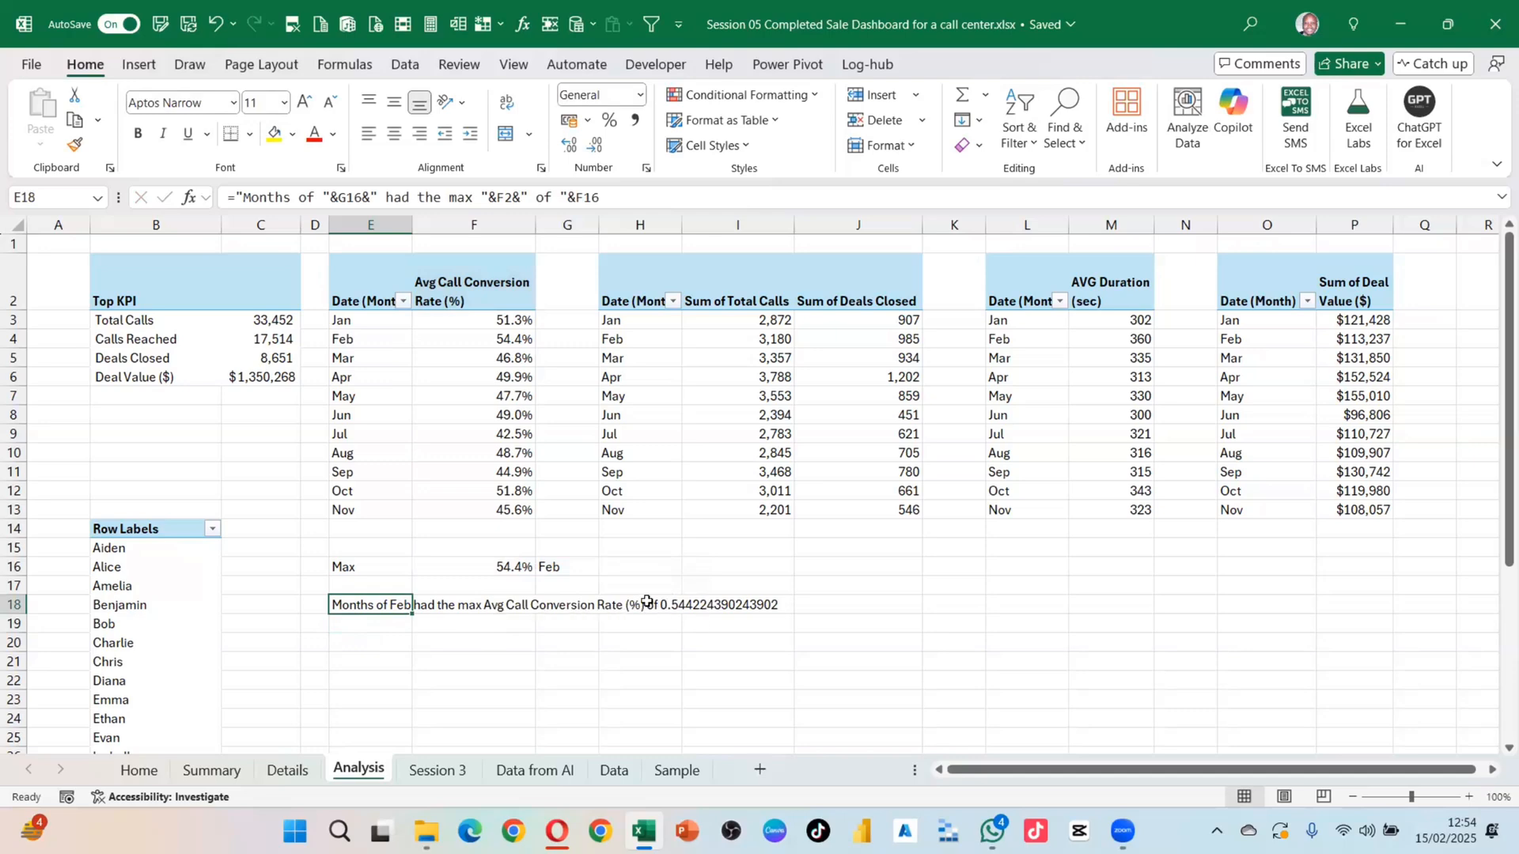
Step: Wrap F16 in TEXT(F16,"0.0%") in E18's formula so the sentence shows 54.4%
key(Right)
key(Right)
key(Right)
click(366, 608)
double_click(373, 605)
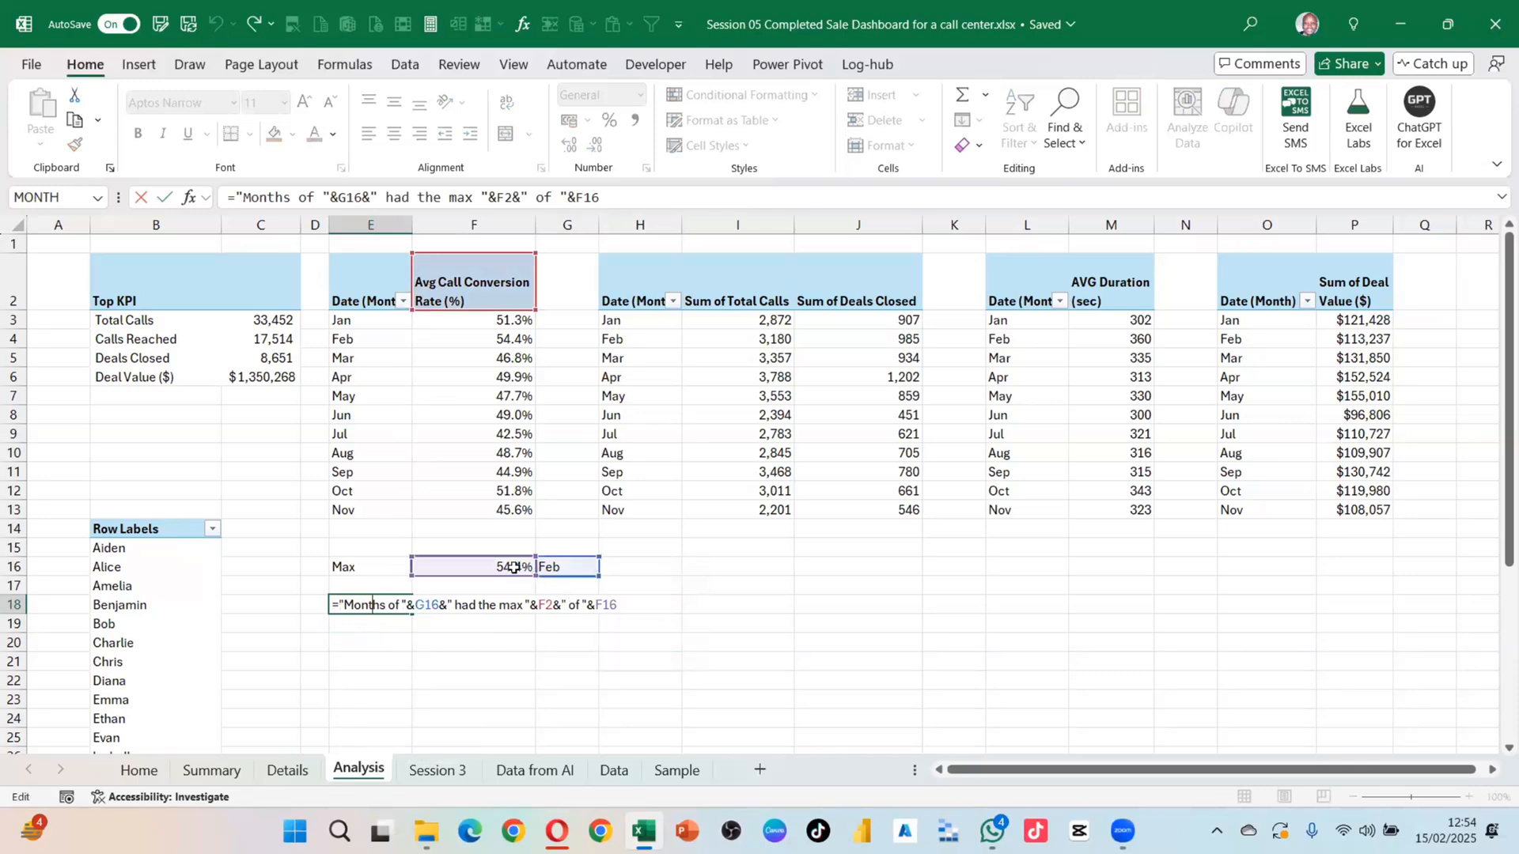
click(597, 604)
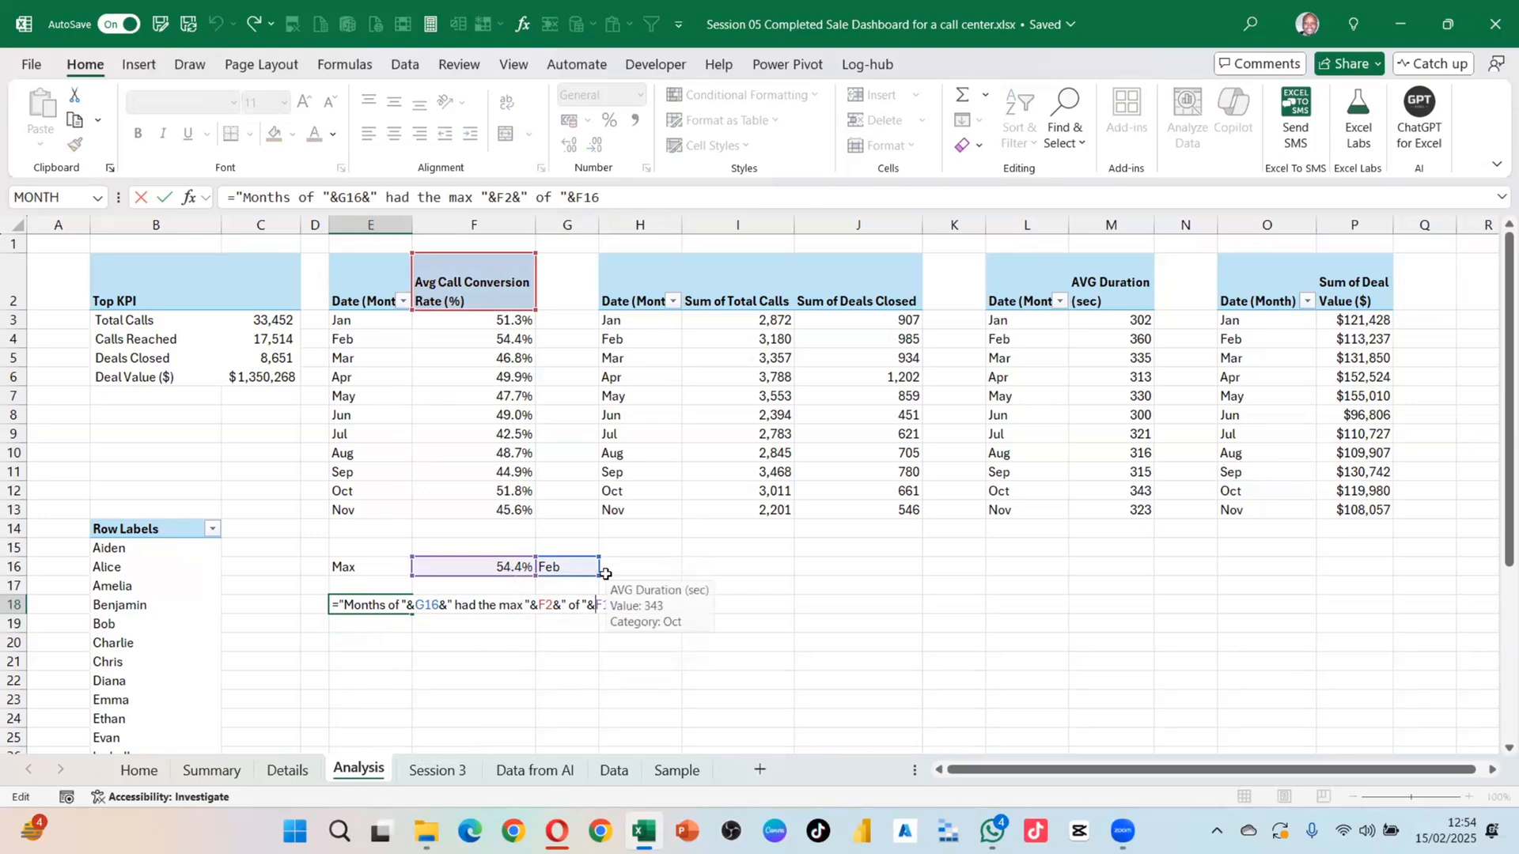
text(text)
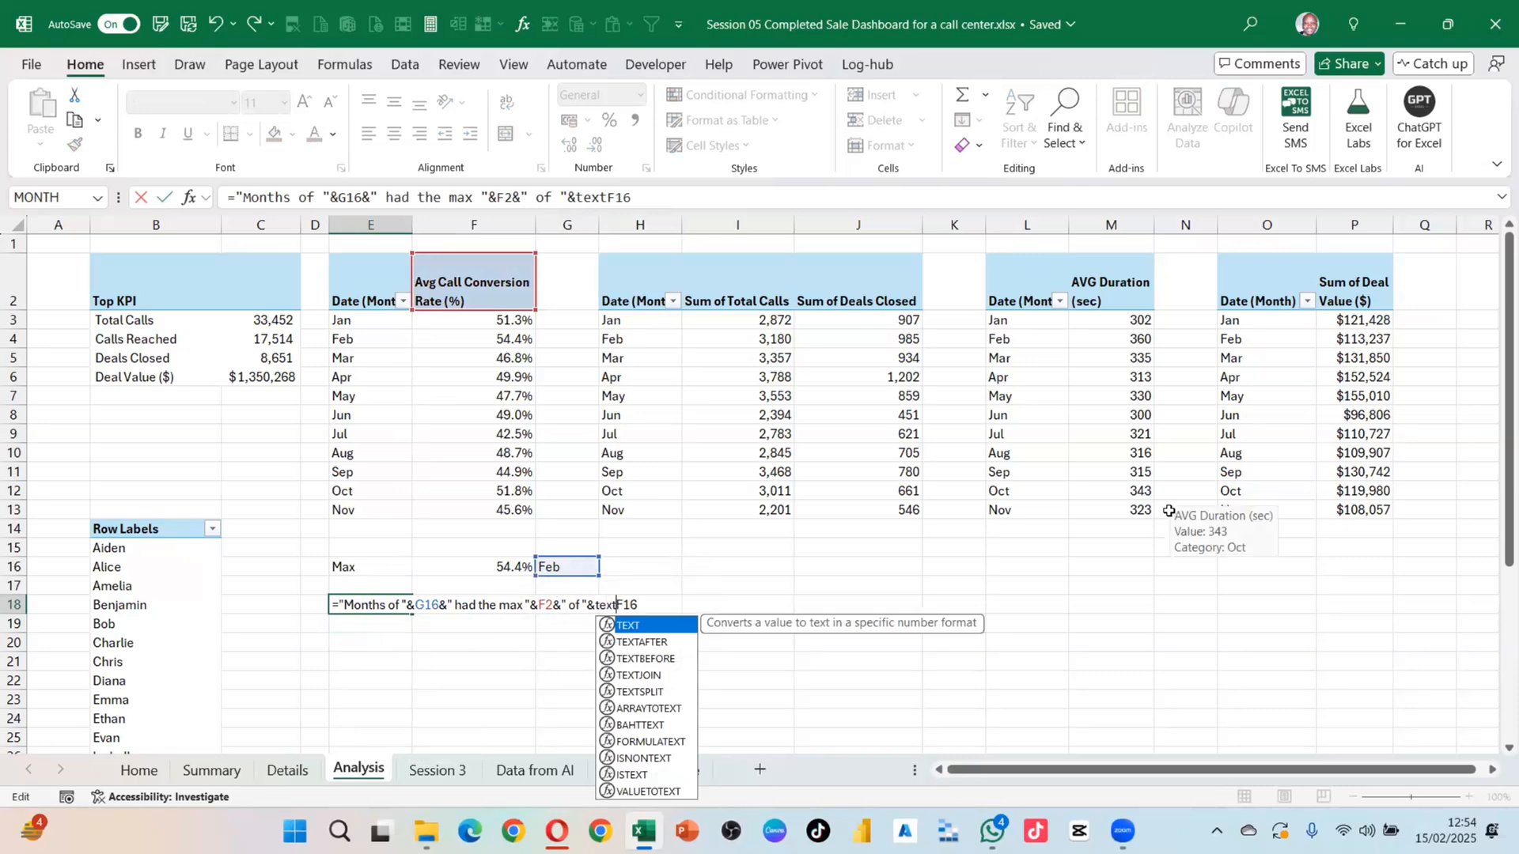
text(()
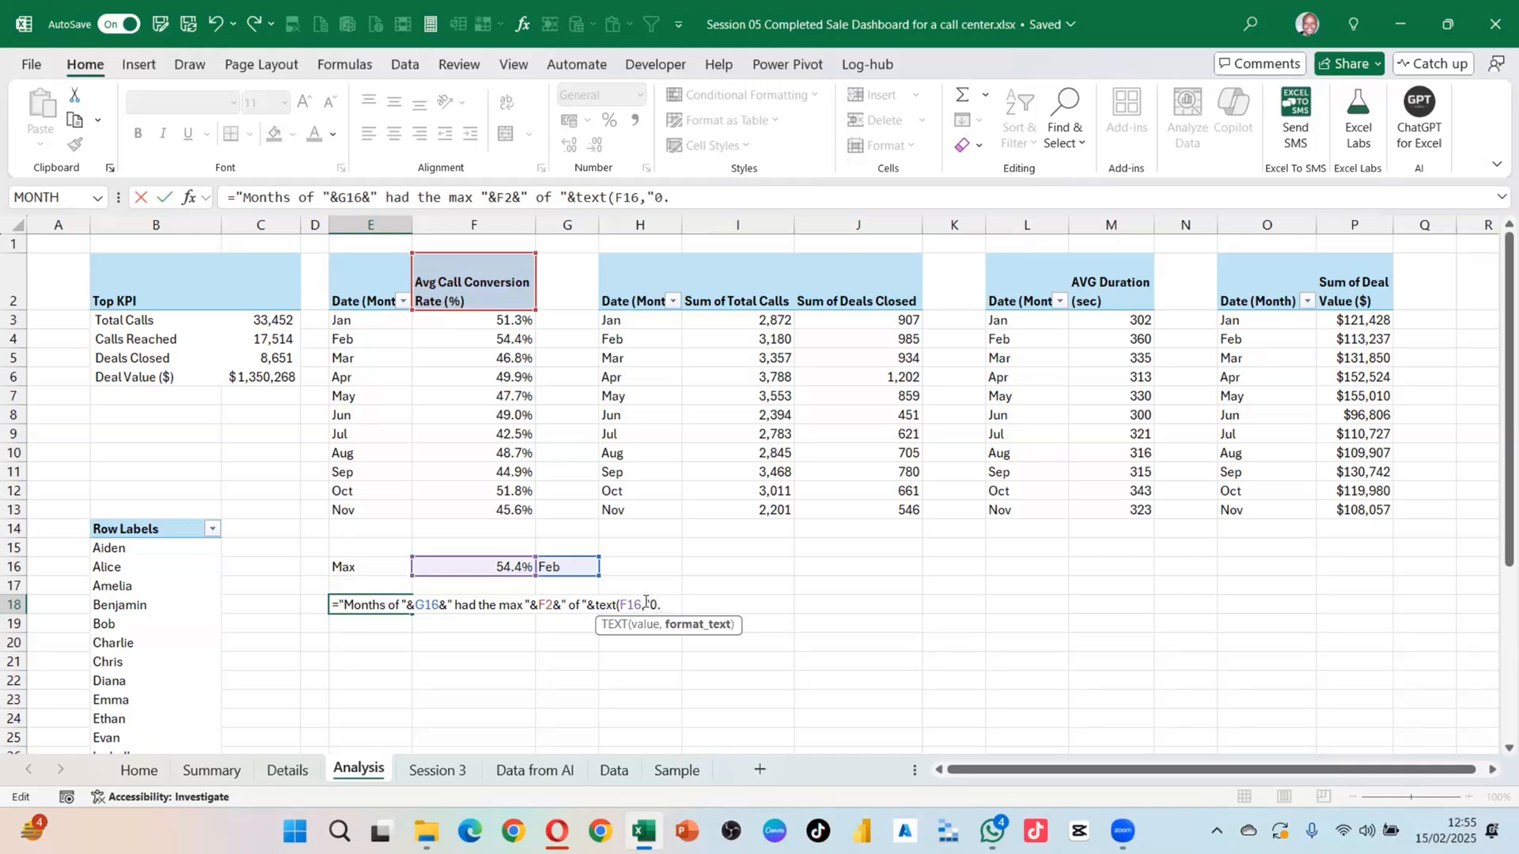
text(%)
key(Return)
click(806, 494)
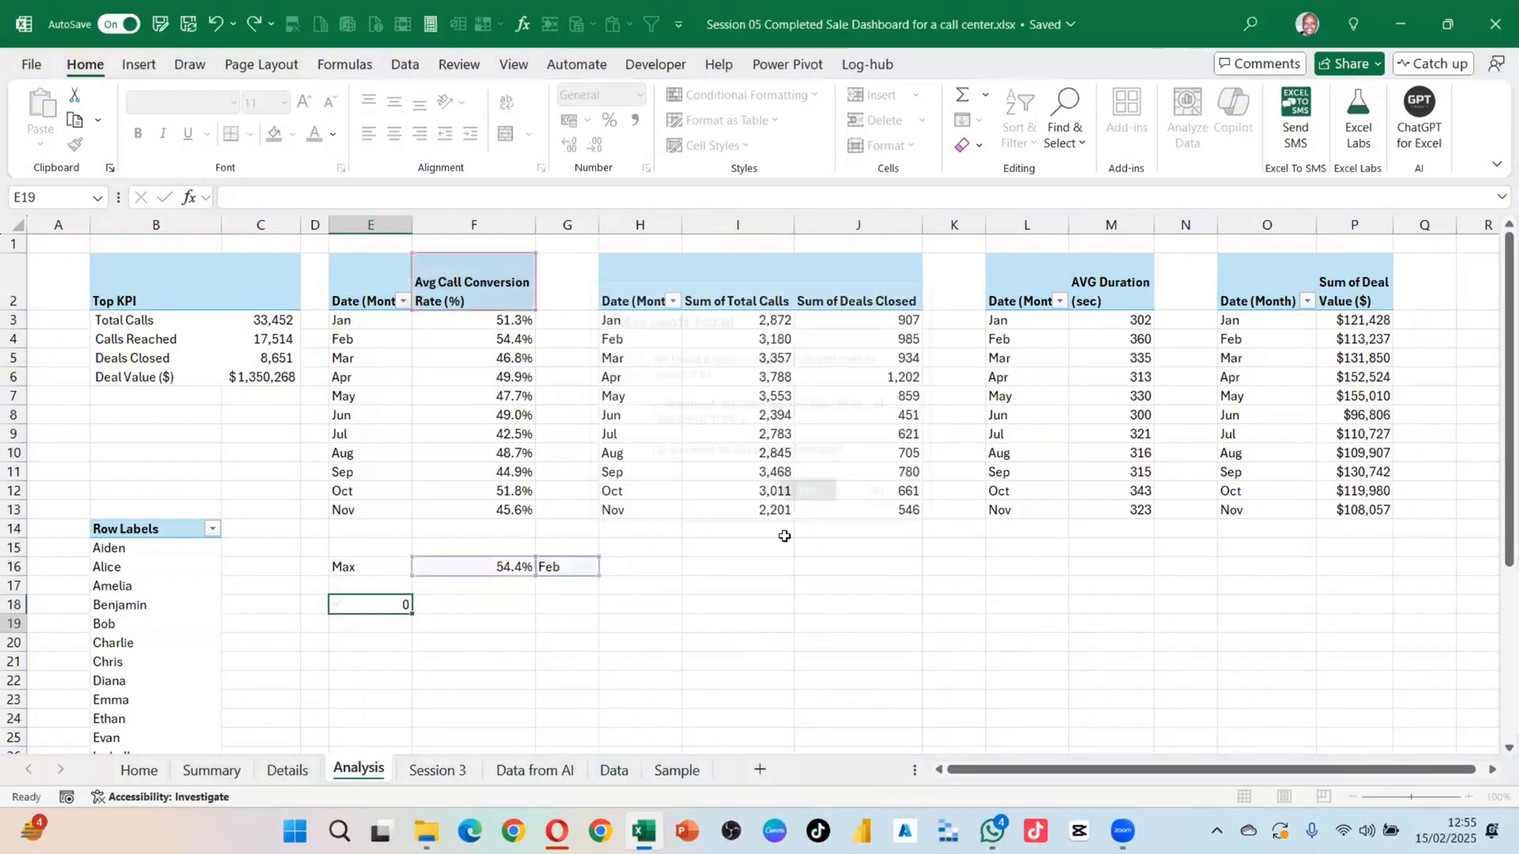
click(720, 658)
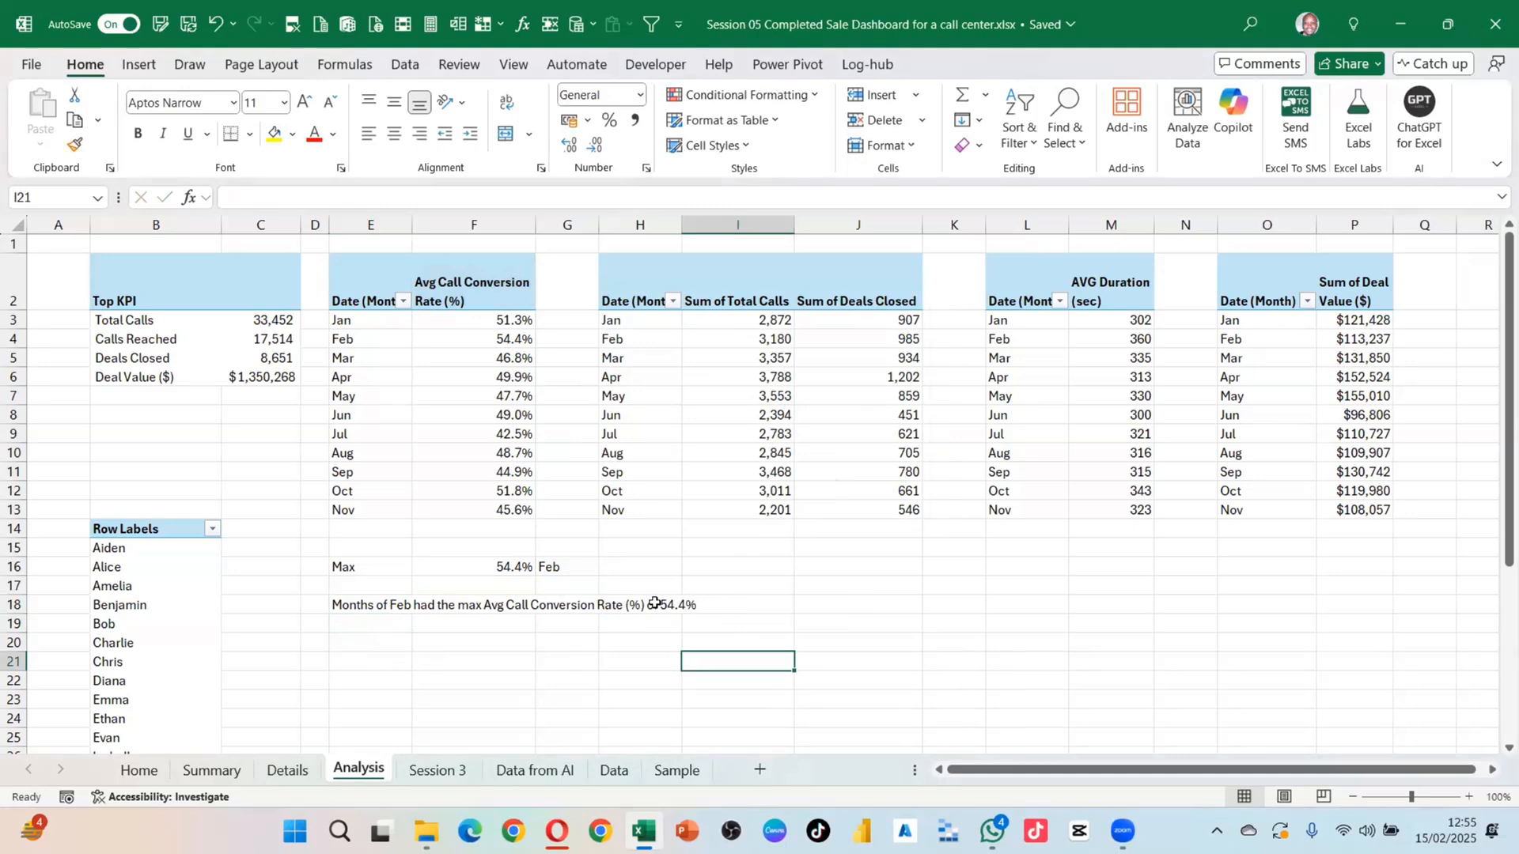
click(355, 601)
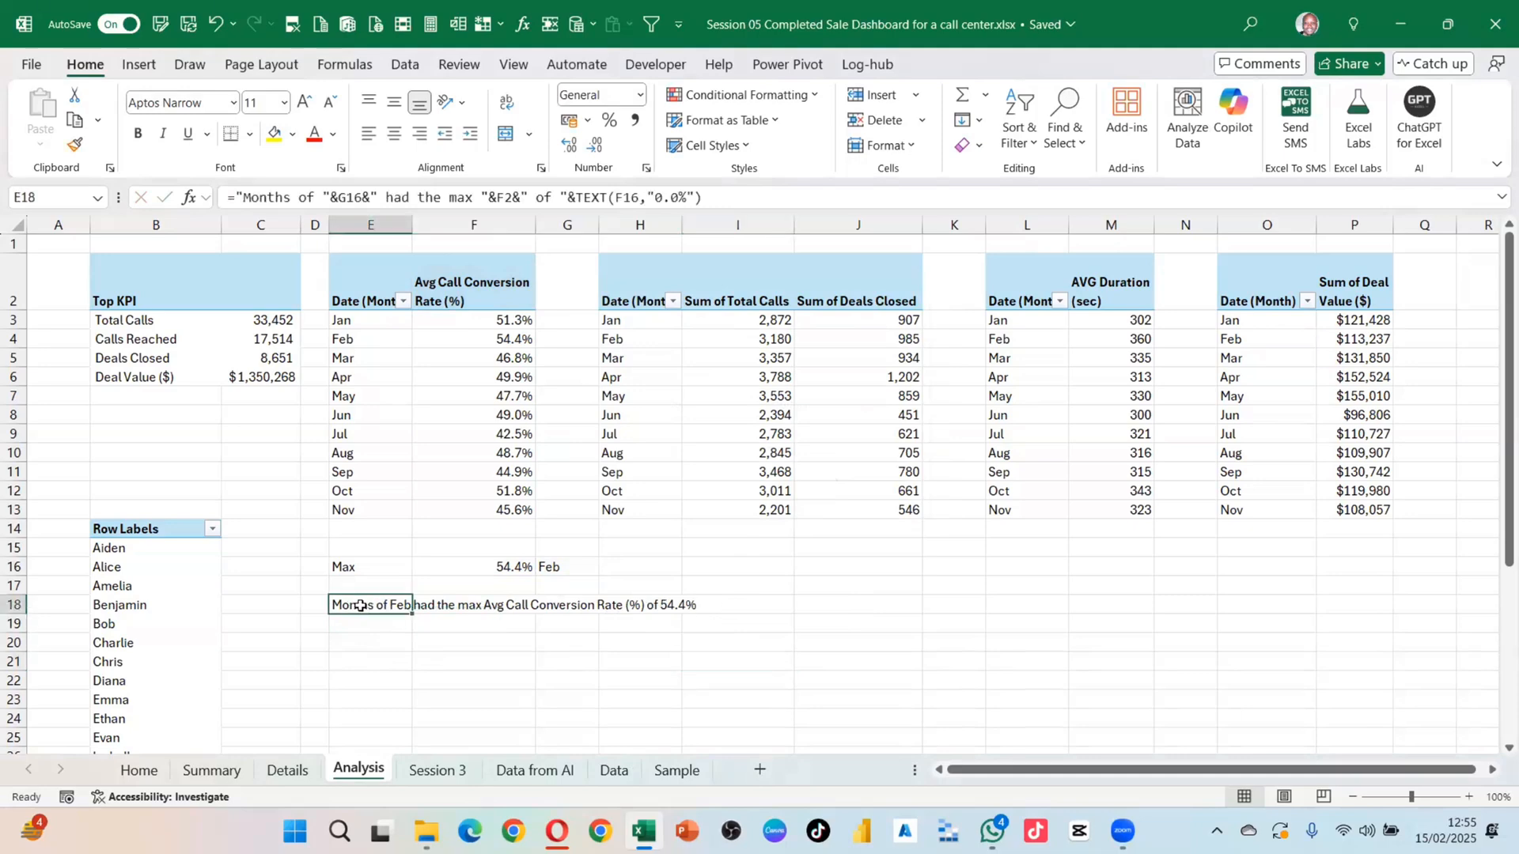
click(278, 771)
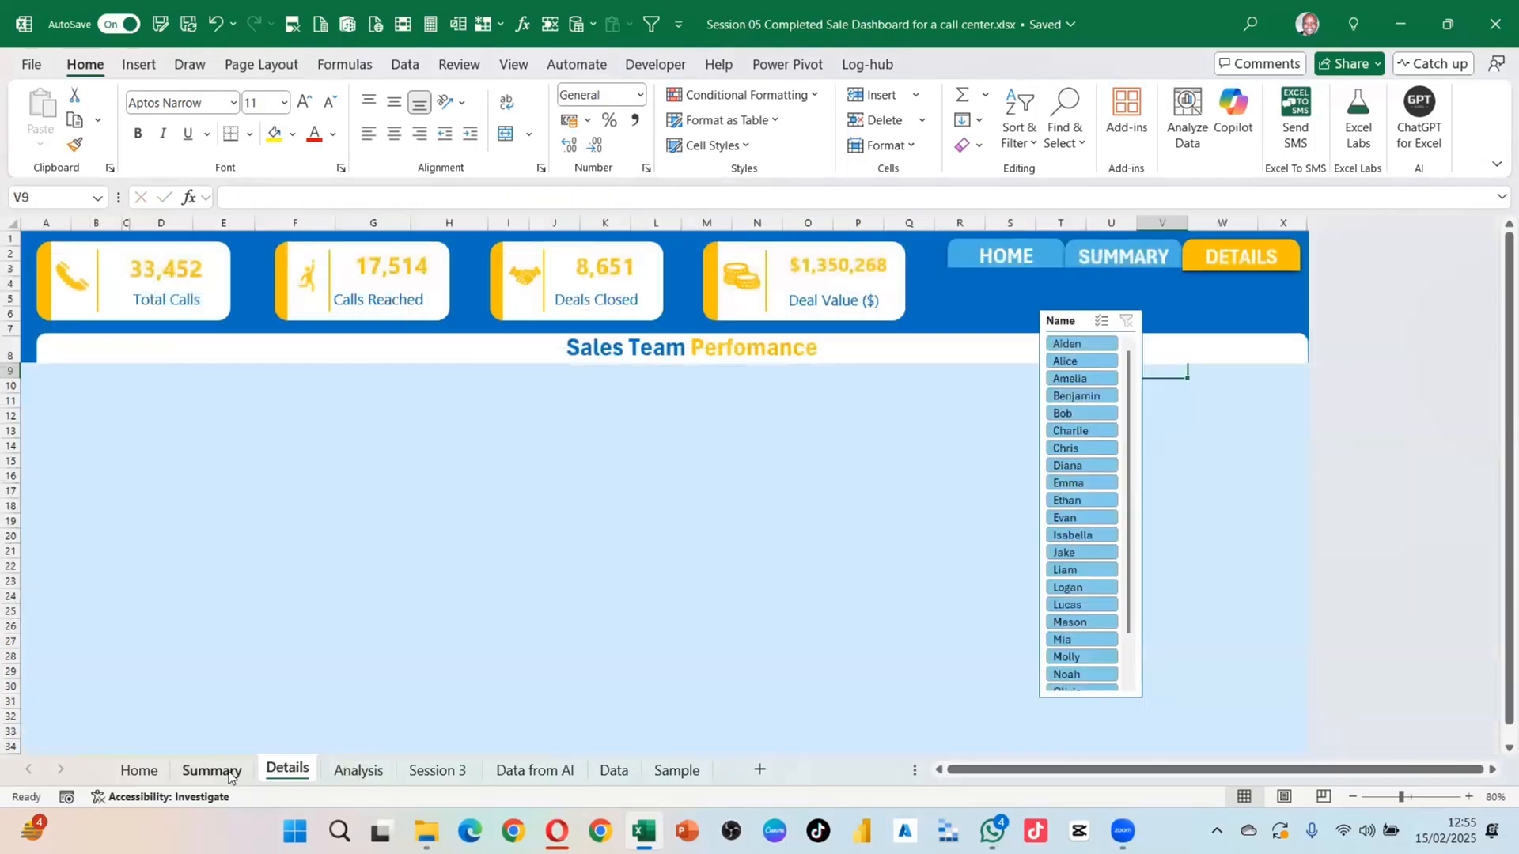
Step: Draw a text box on the Summary sheet's Avg Call Conversion Rate chart
click(229, 771)
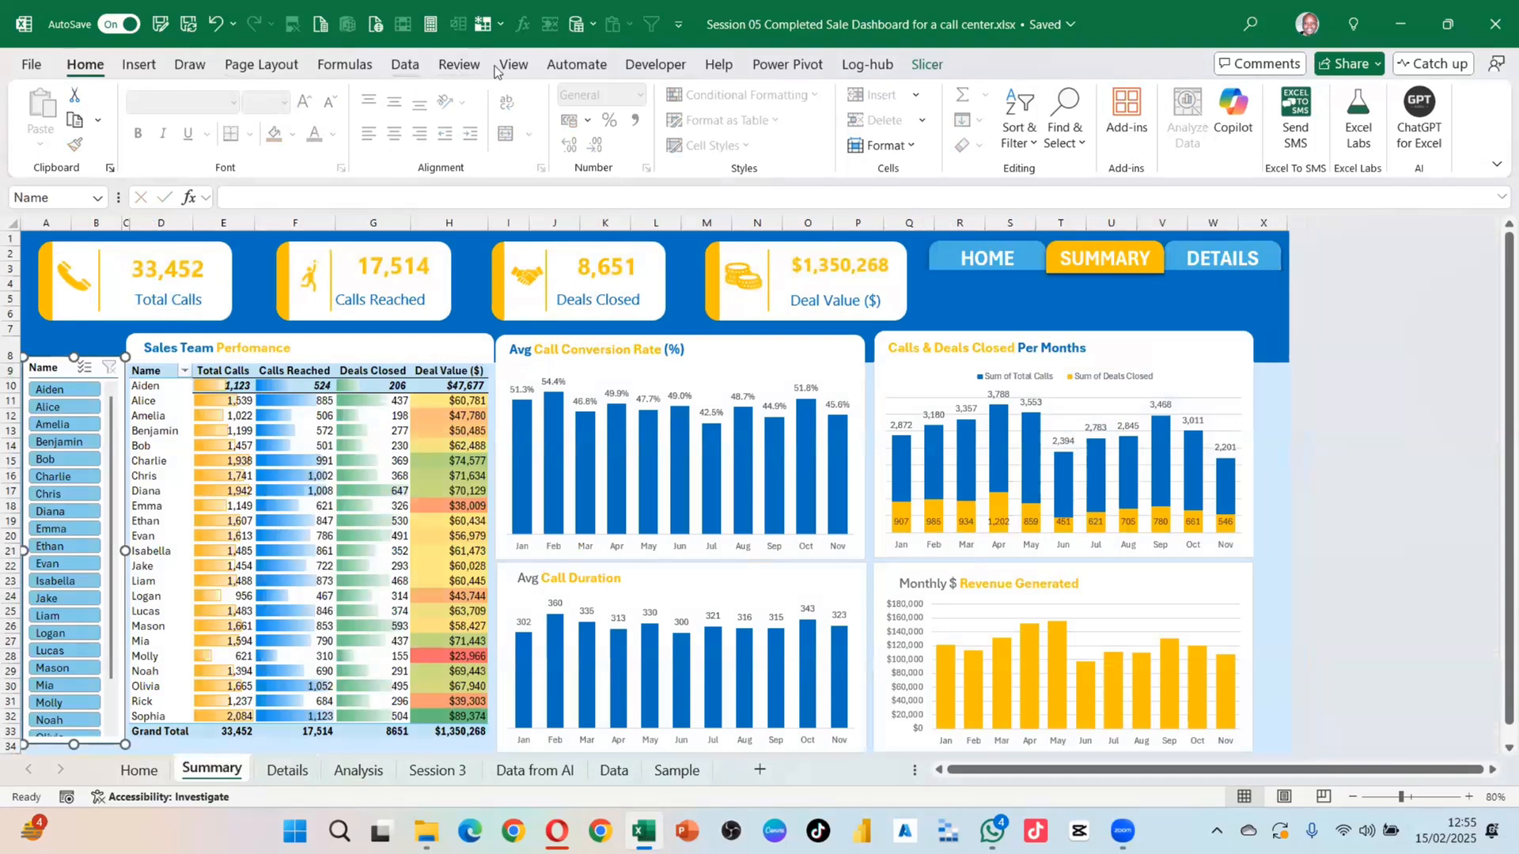
click(139, 67)
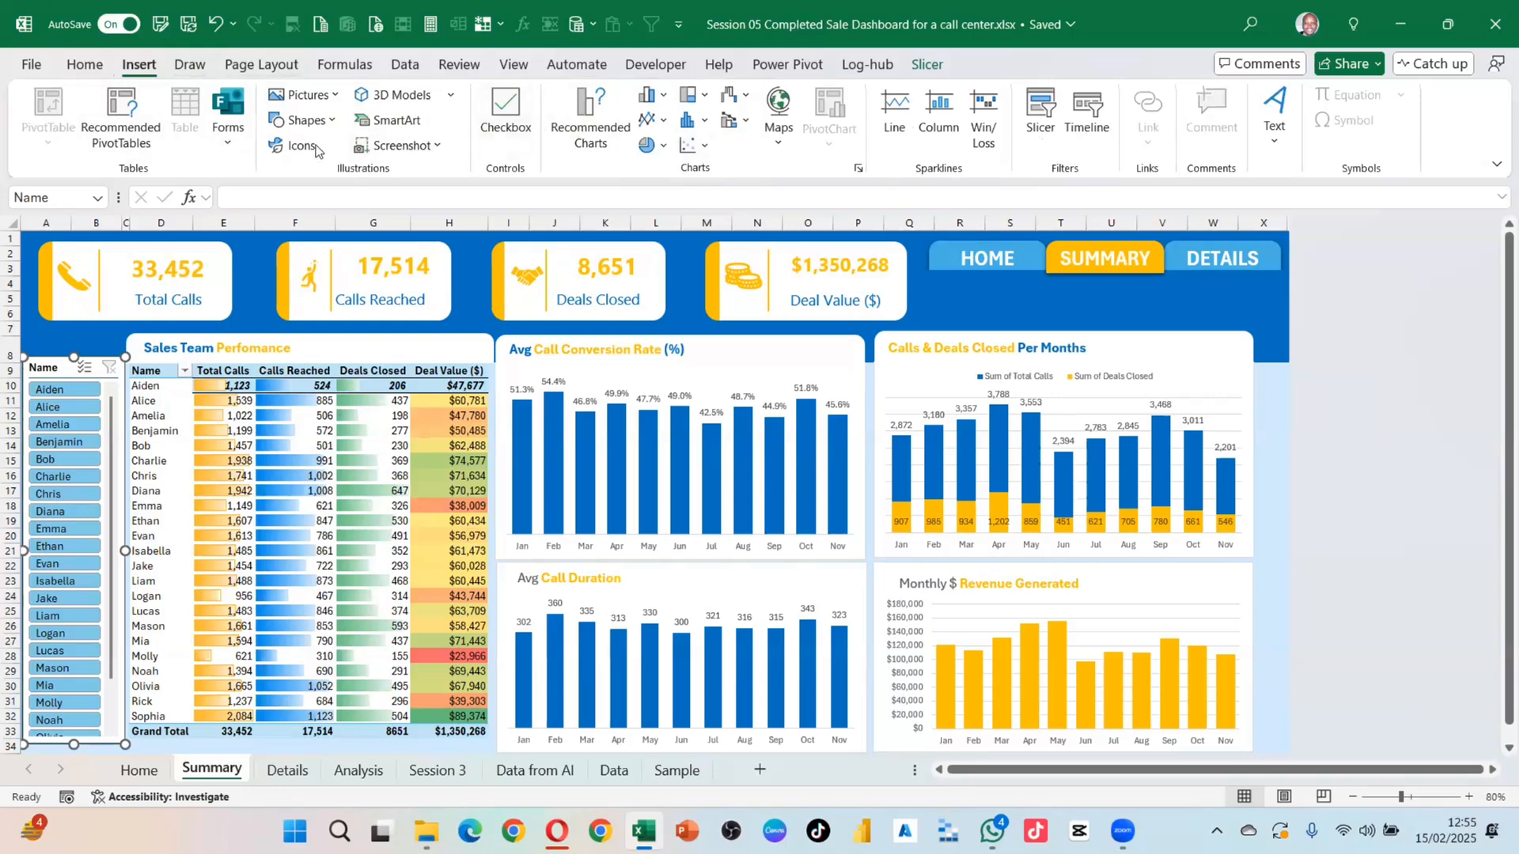
click(307, 120)
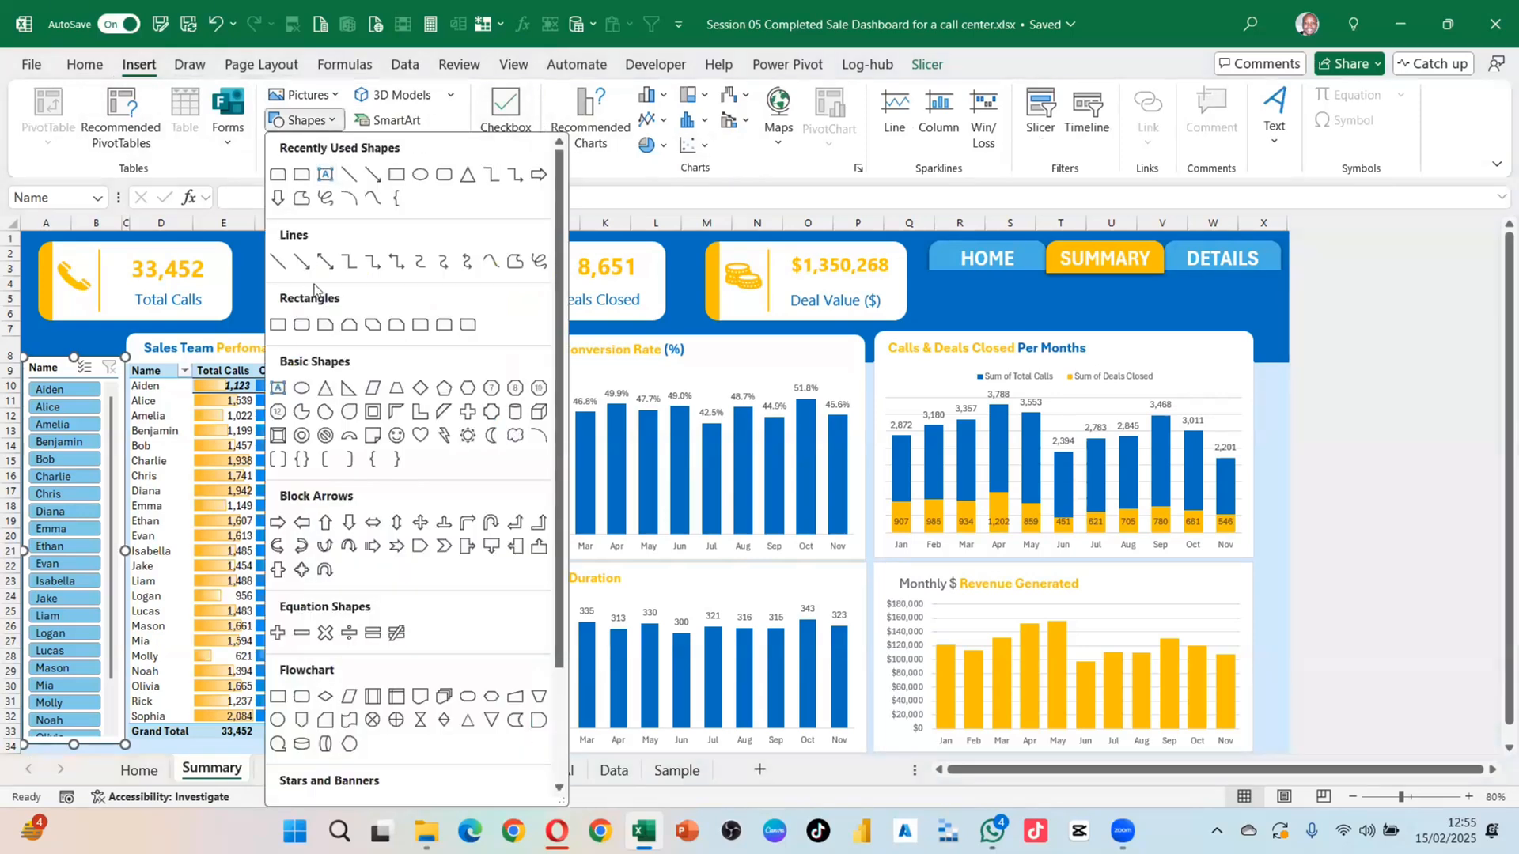
click(277, 387)
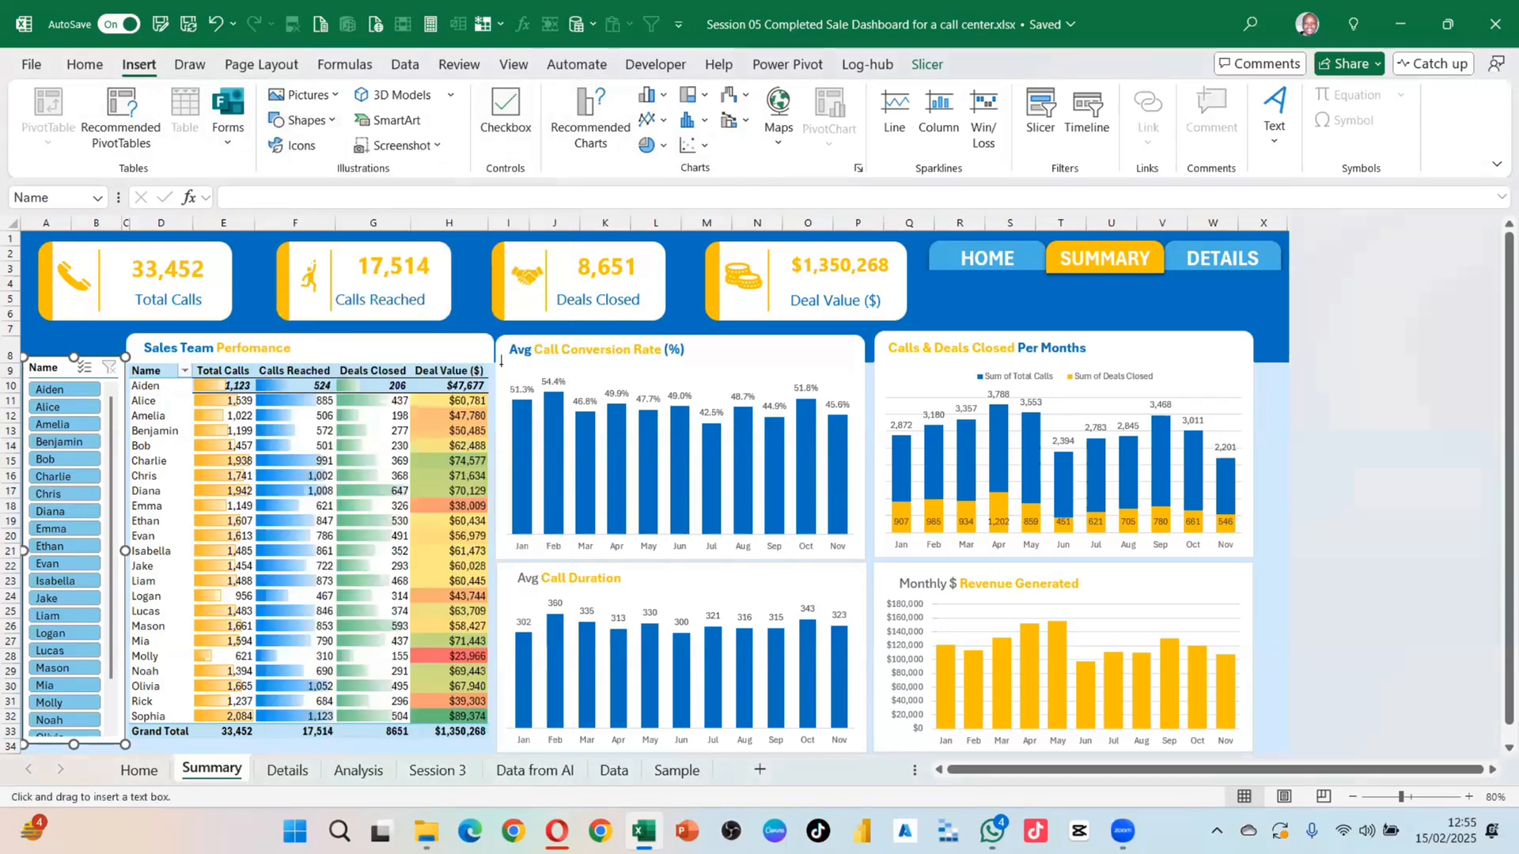
drag(537, 368, 579, 361)
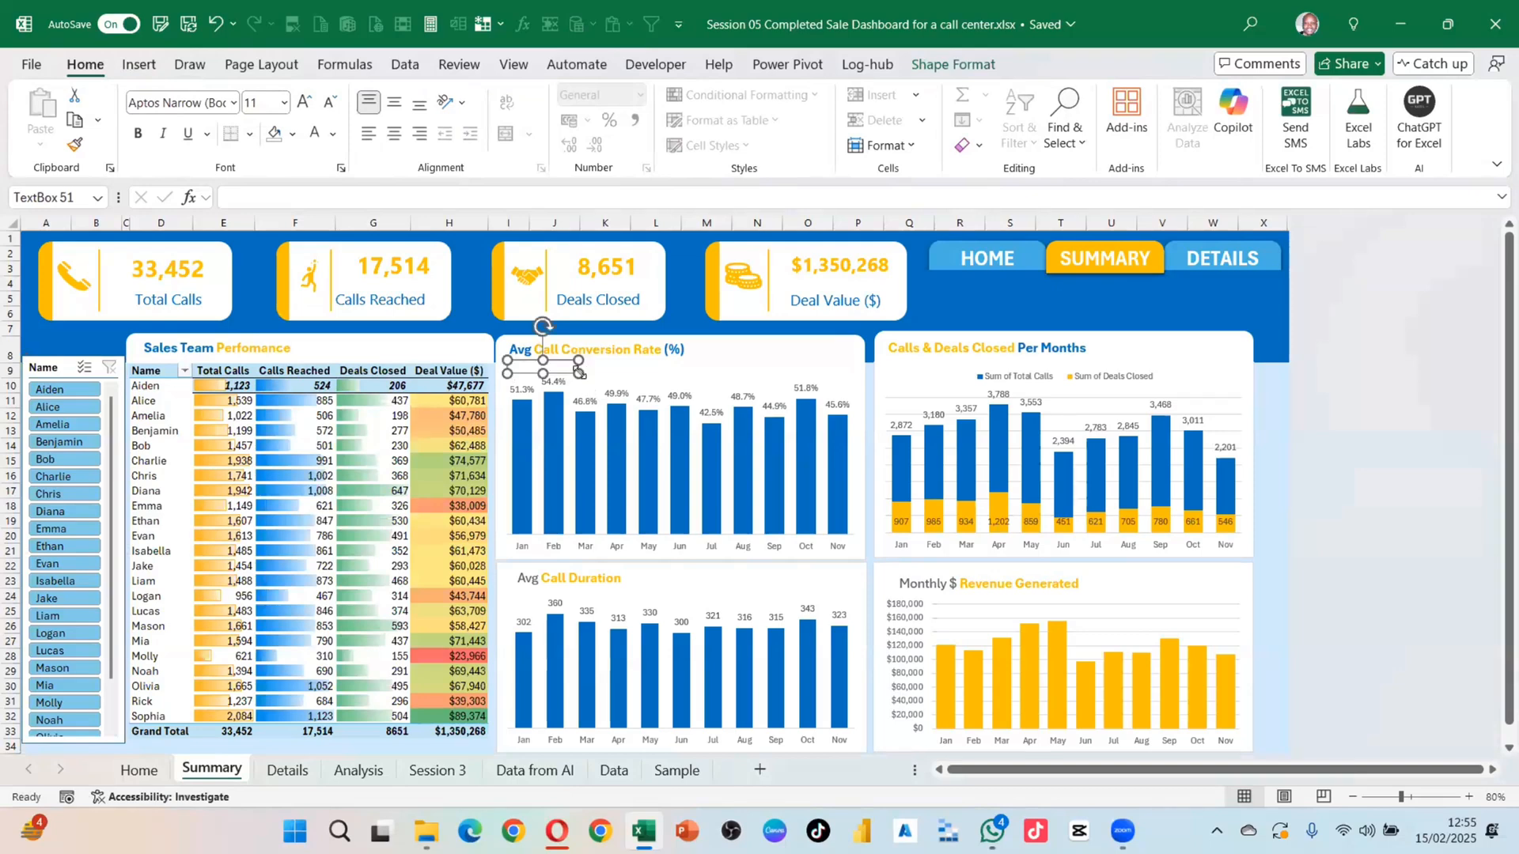
Step: Link the text box to =Analysis!E18 so it displays the insight sentence
click(270, 192)
text(=)
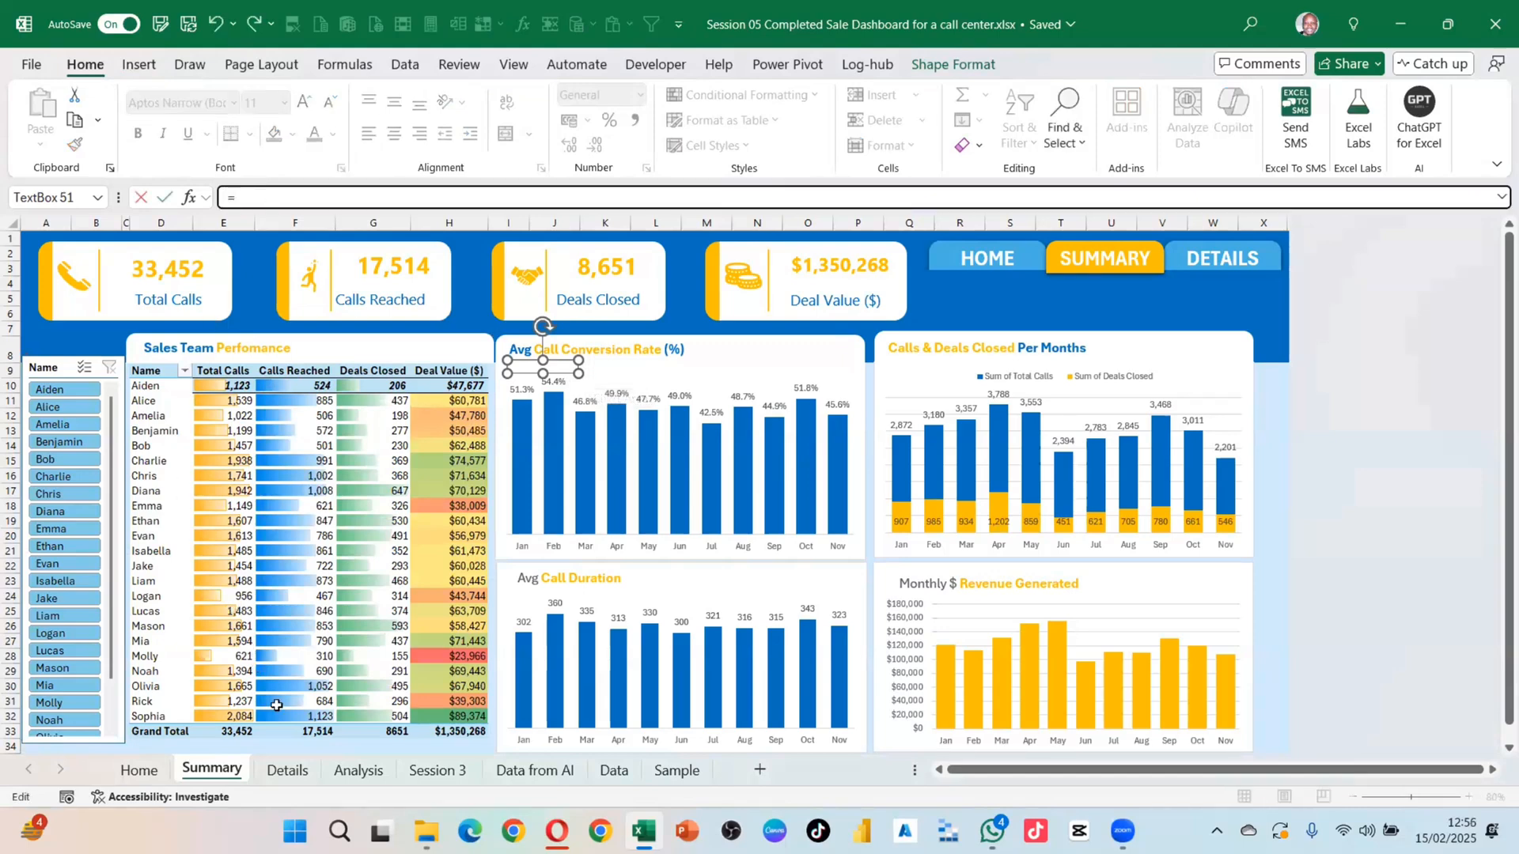
click(361, 771)
click(368, 603)
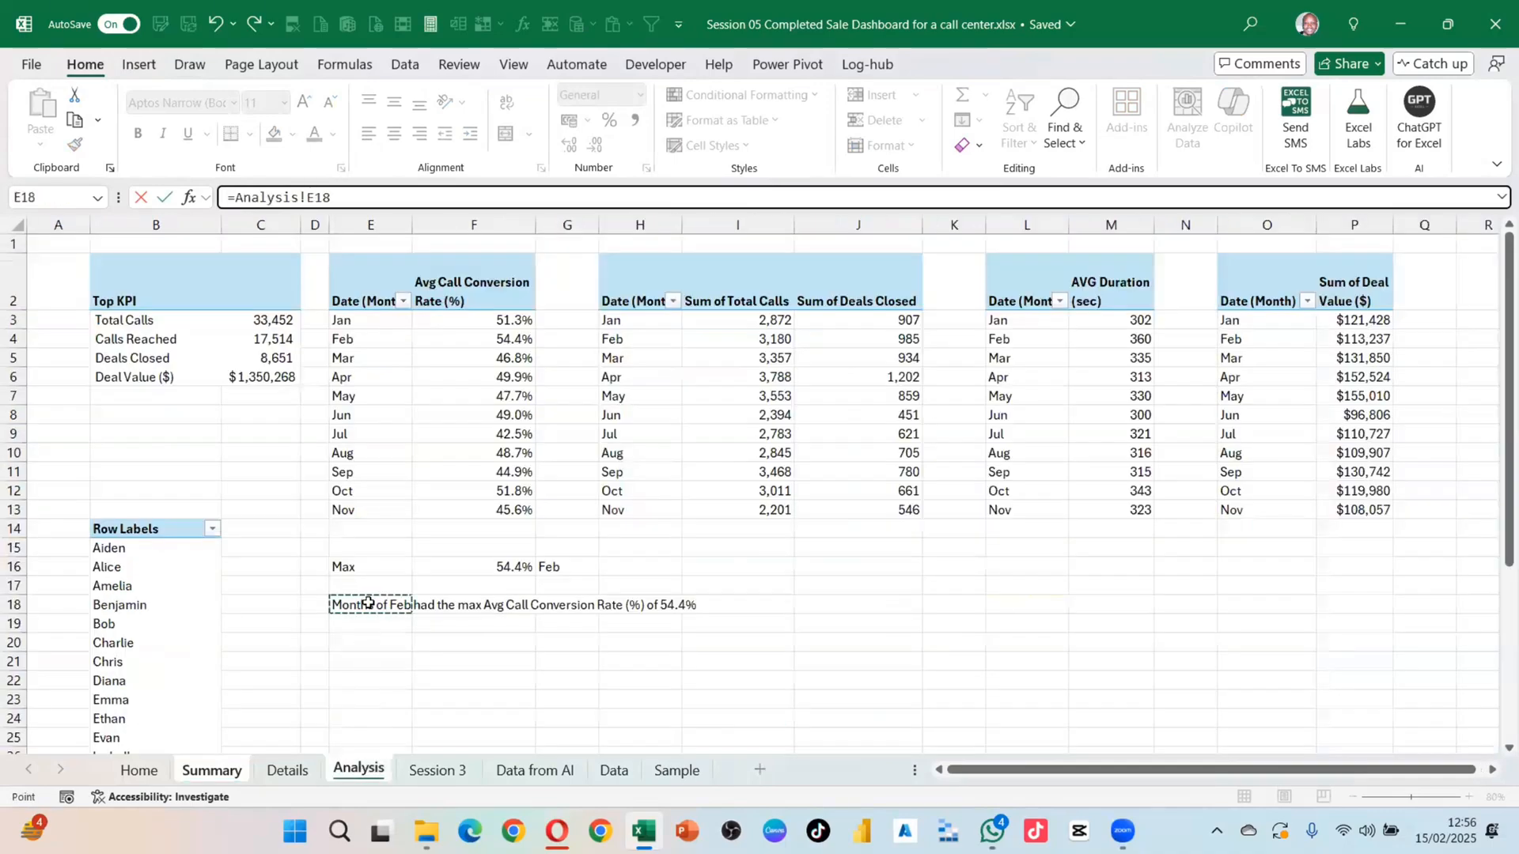
key(Return)
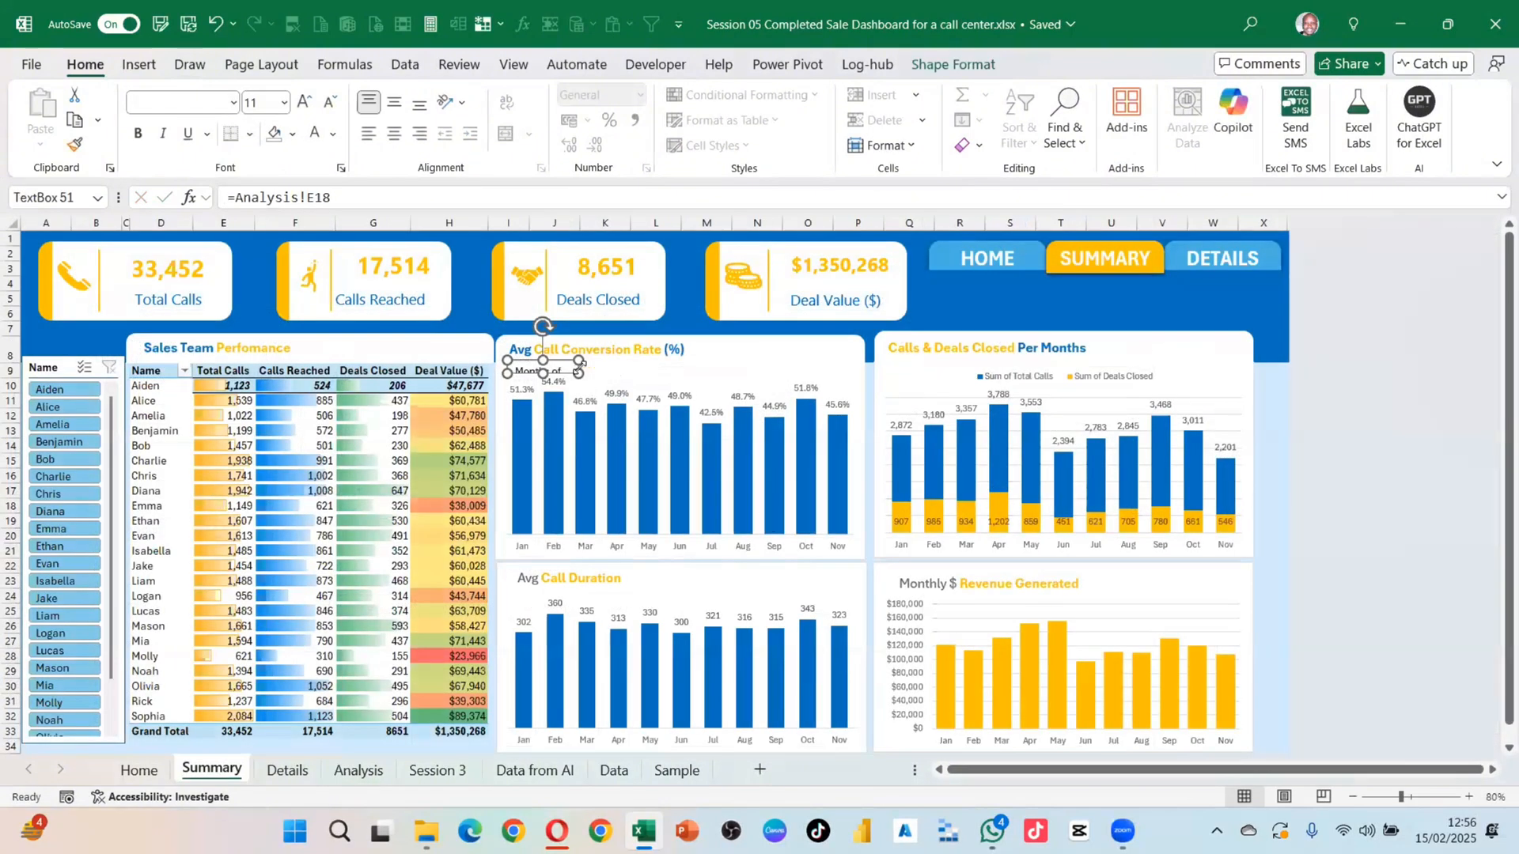
Step: Shrink the chart's plot area and widen the text box so the sentence fits one line
drag(582, 377, 794, 372)
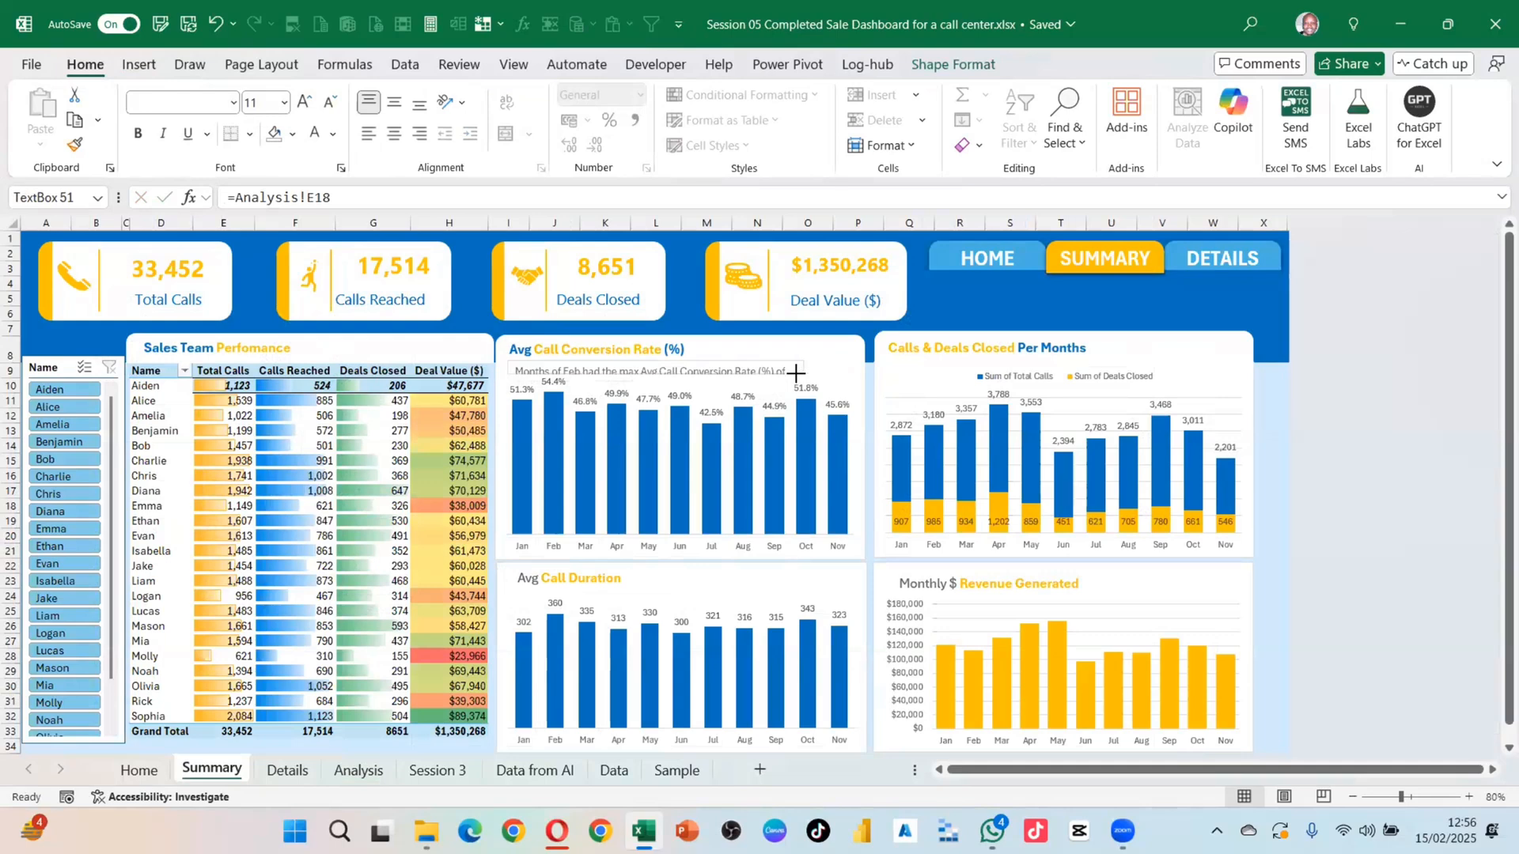
click(834, 419)
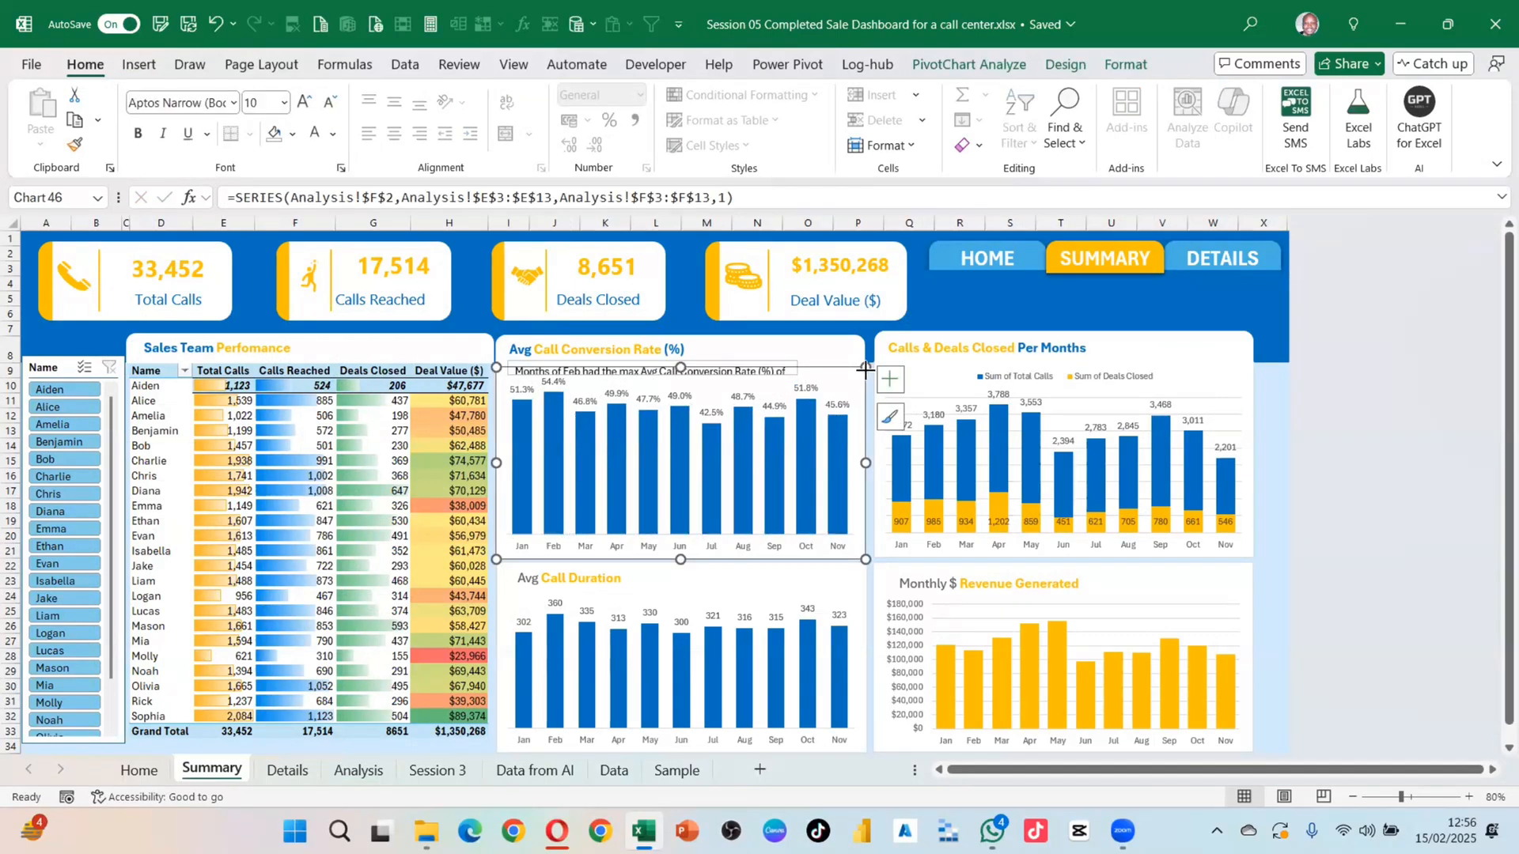
click(684, 386)
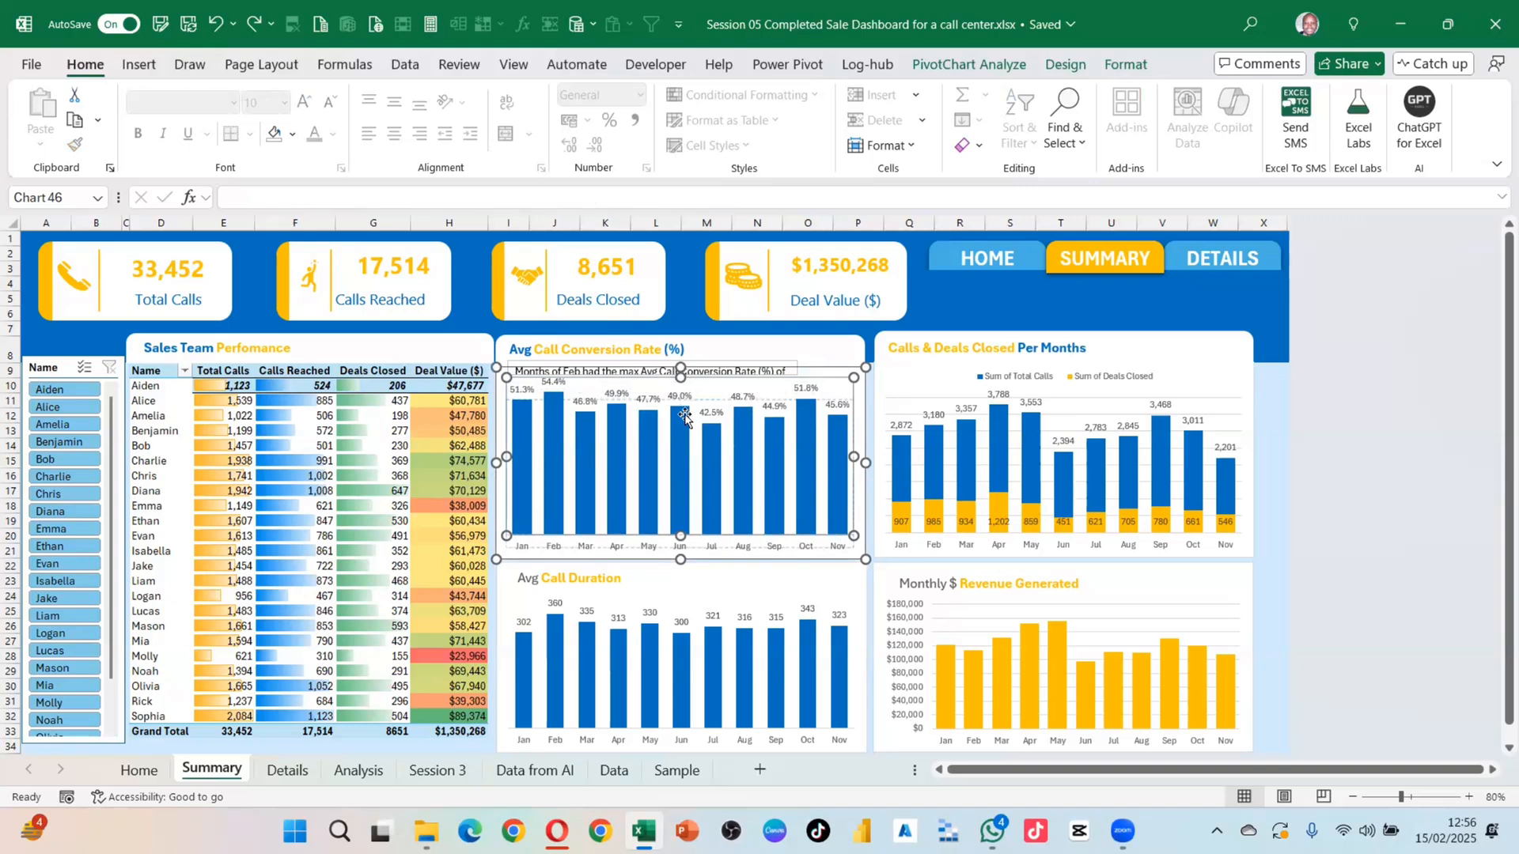
drag(681, 377, 680, 399)
click(830, 384)
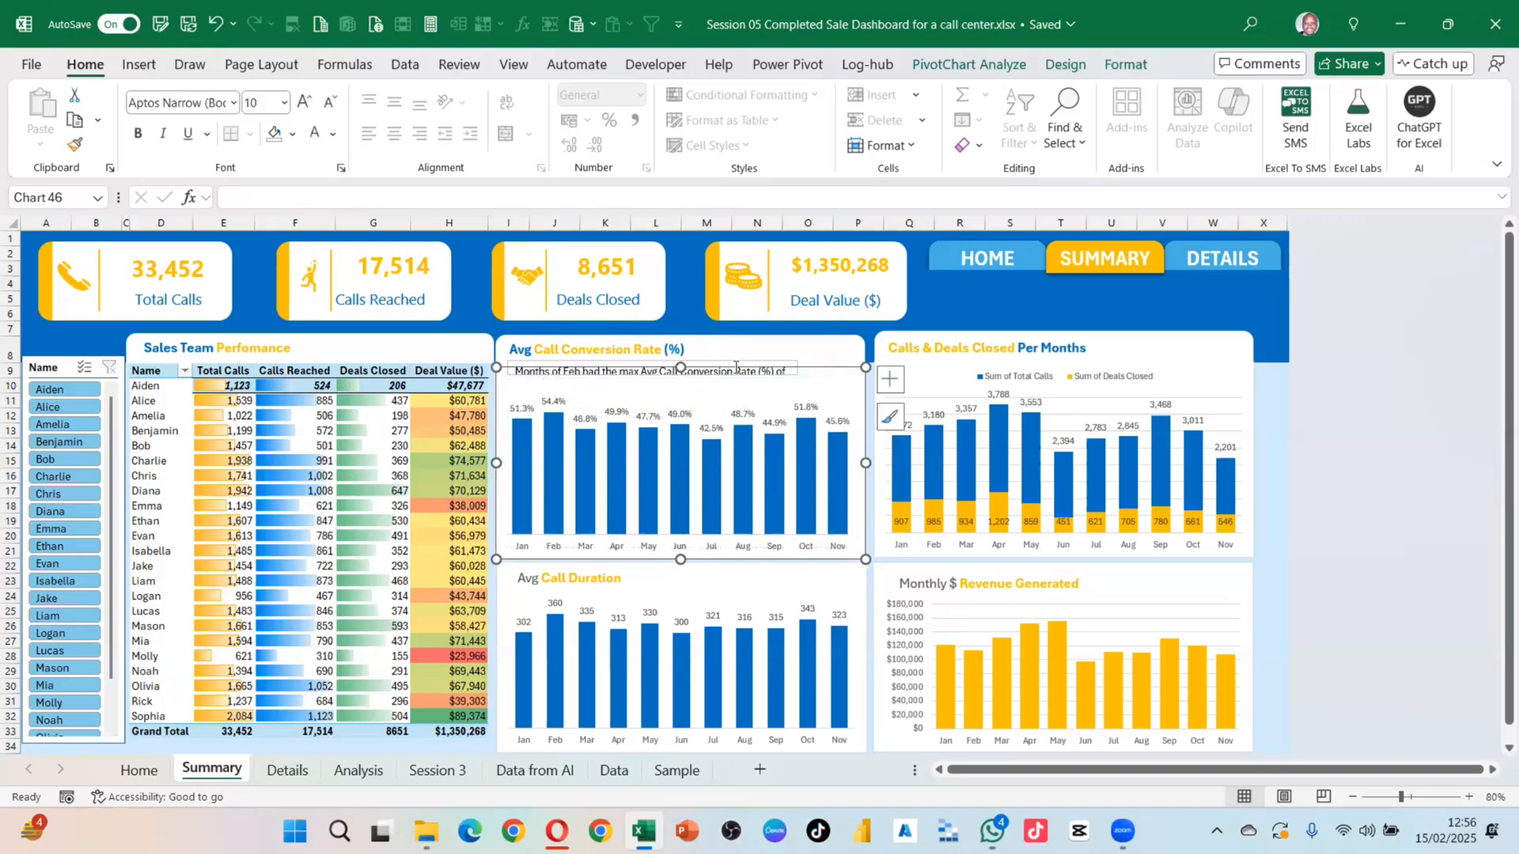
click(674, 374)
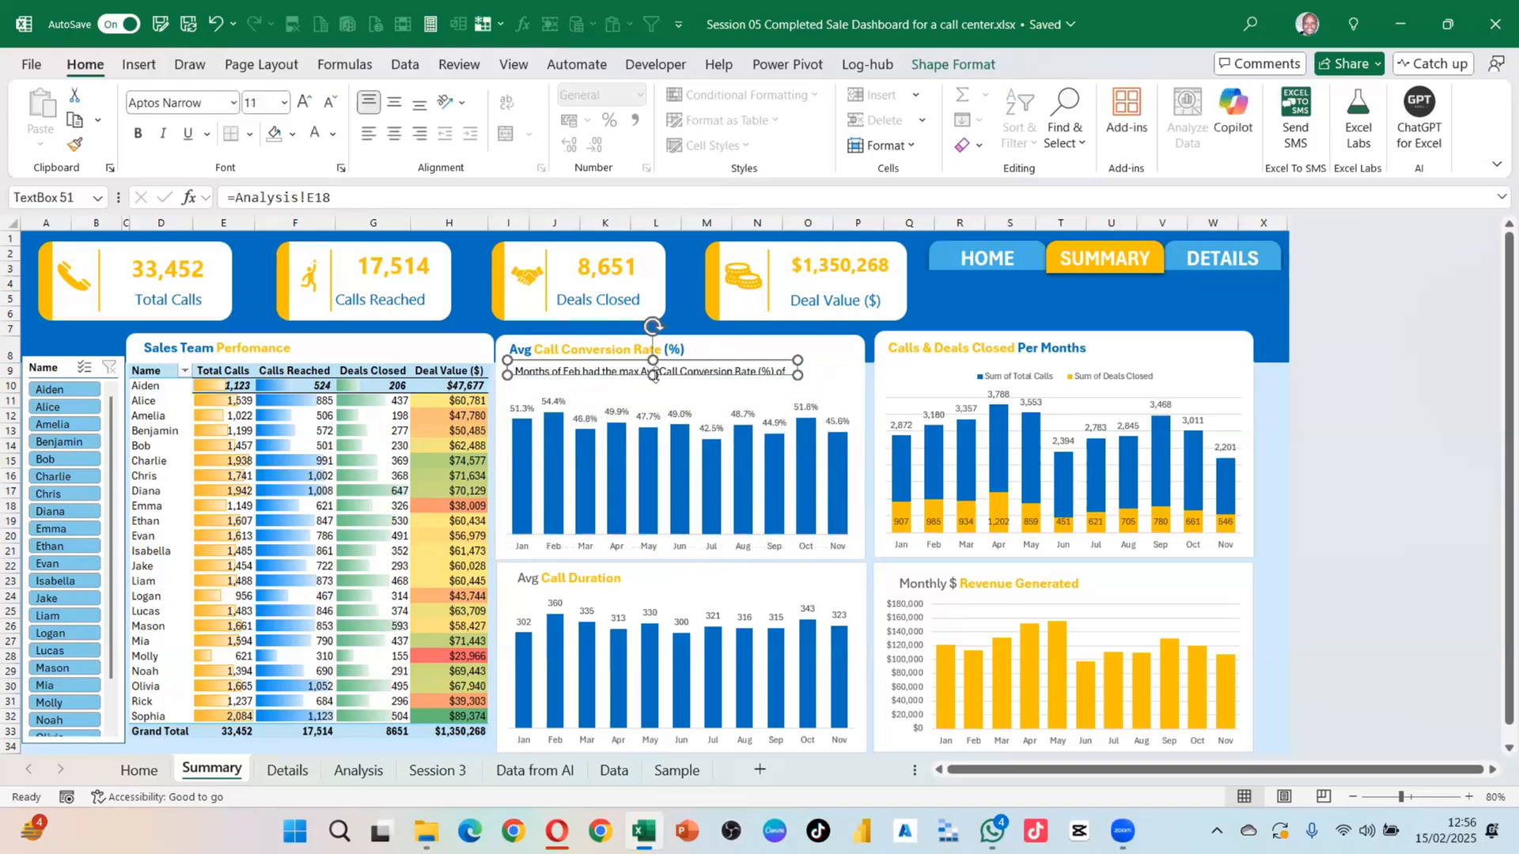
drag(653, 375, 659, 394)
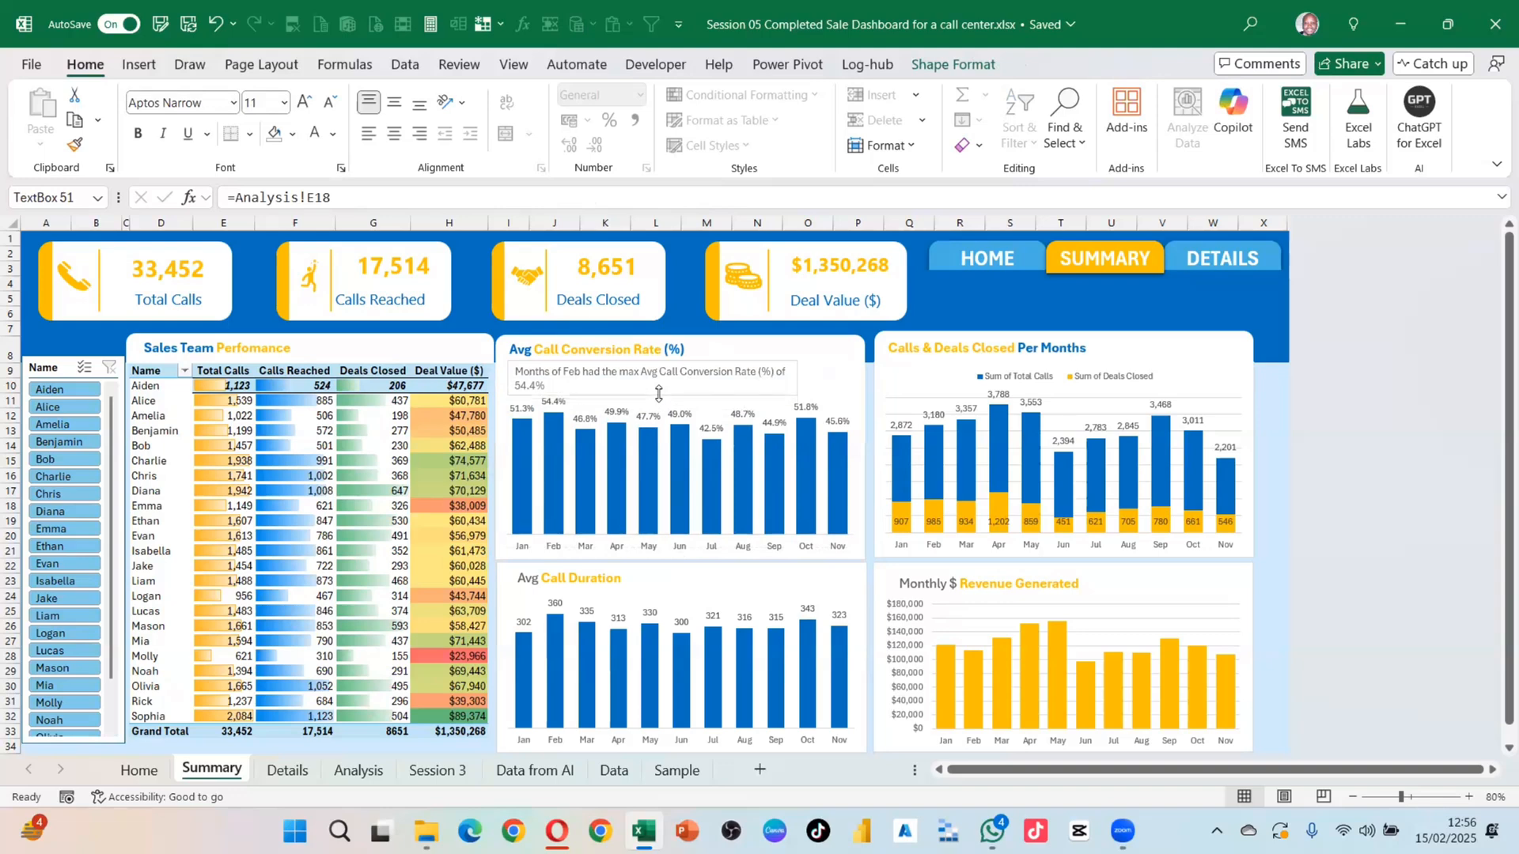
drag(798, 378, 832, 378)
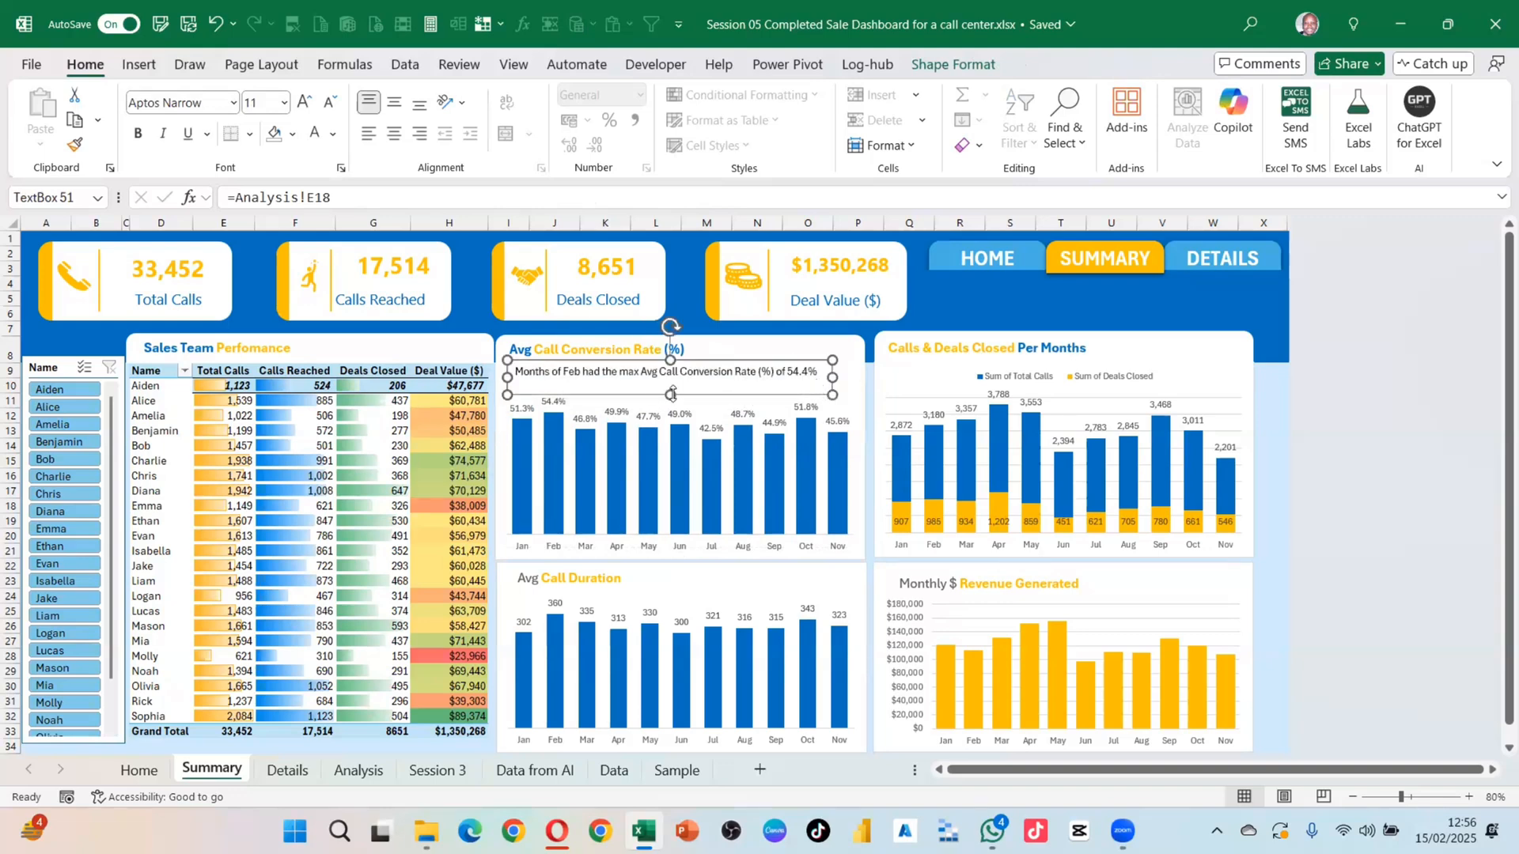
click(693, 364)
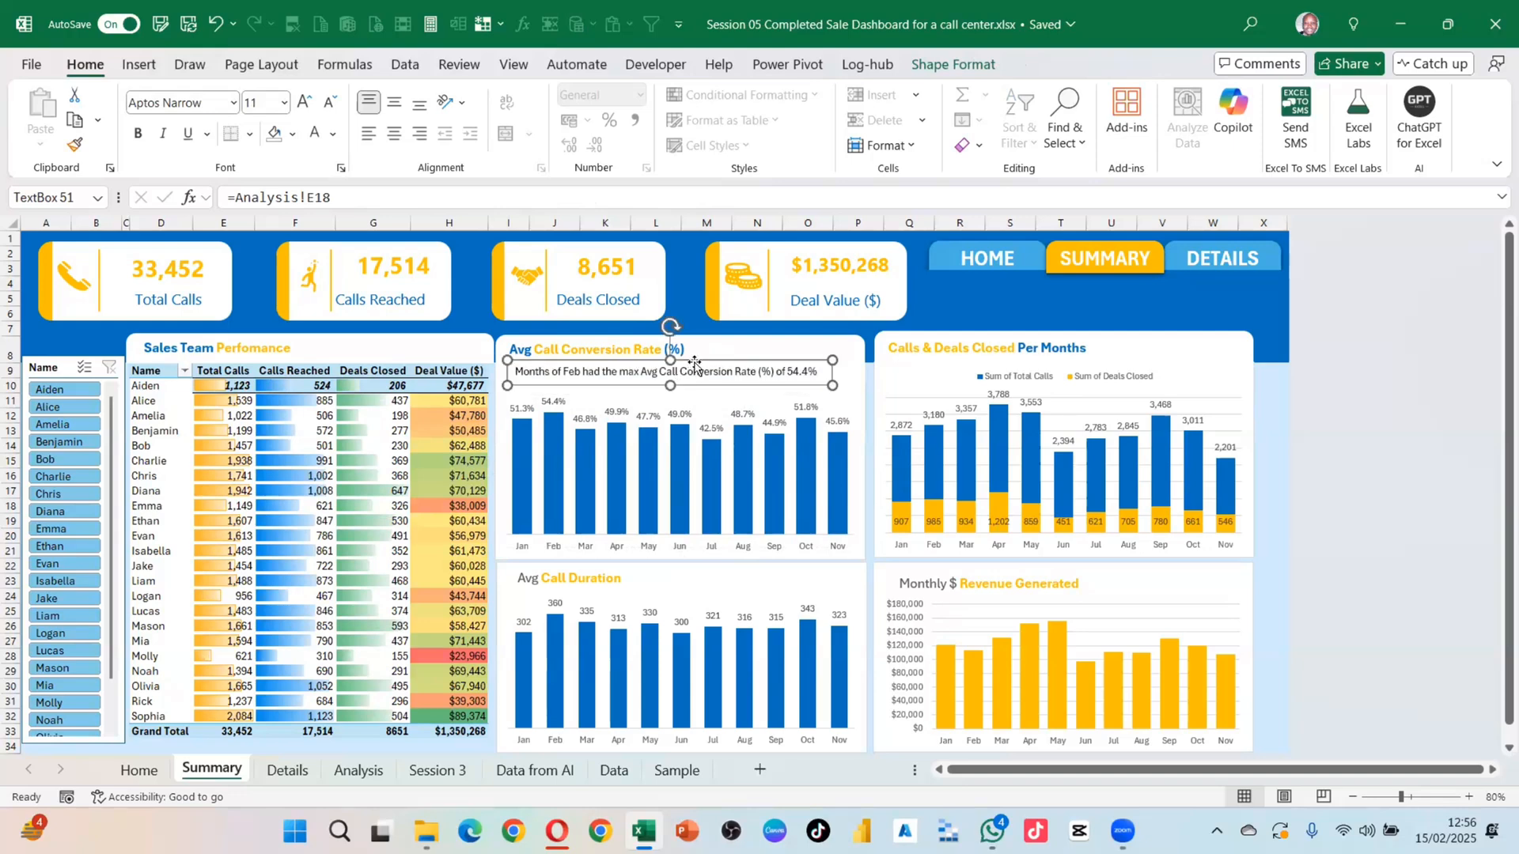
drag(690, 363, 685, 362)
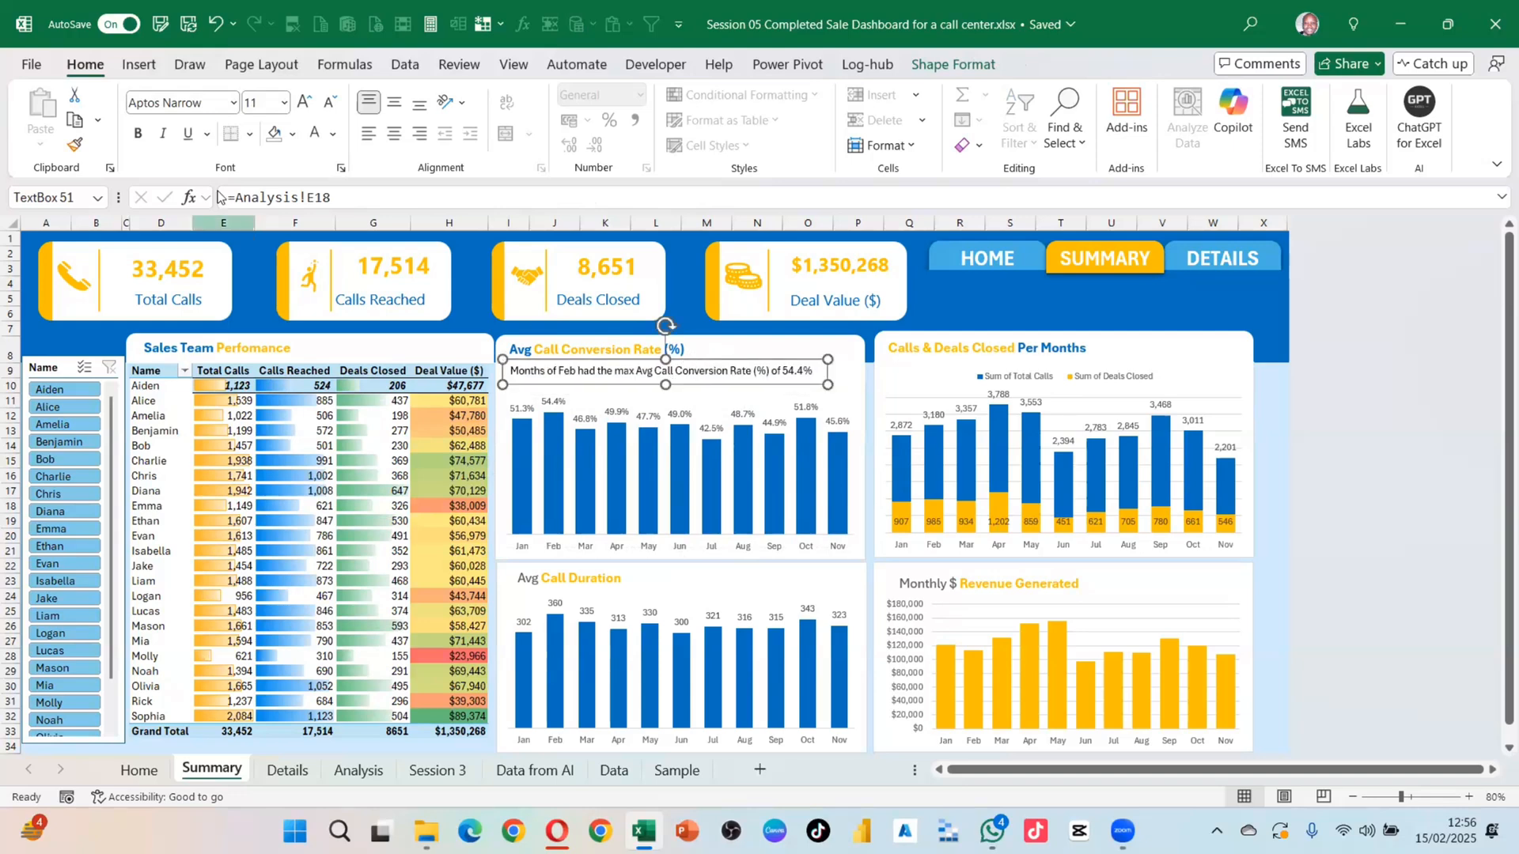
Step: Set the insight sentence's font colour to blue
click(336, 136)
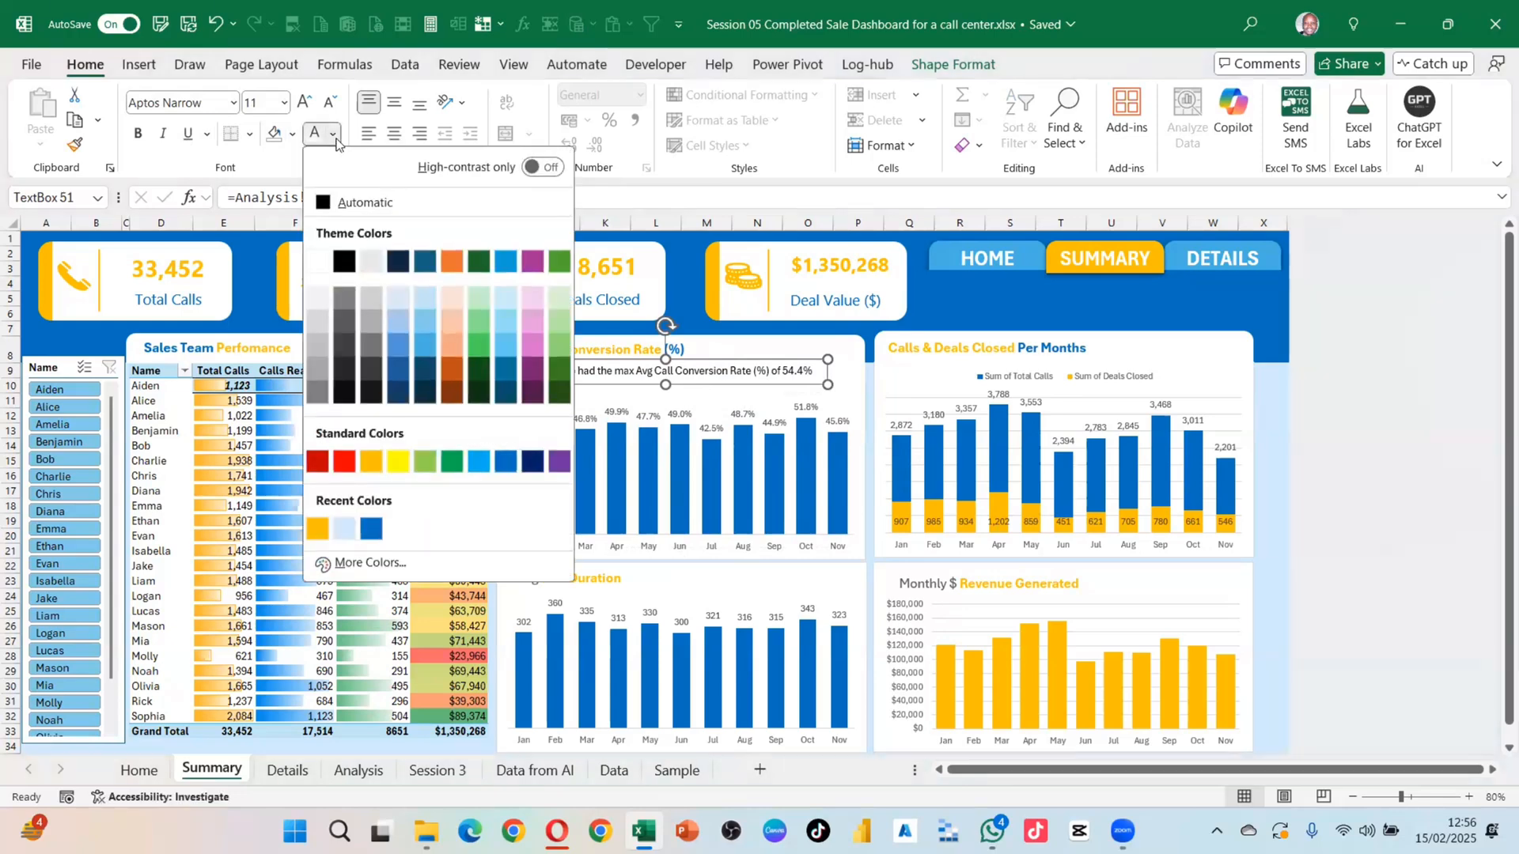
click(316, 372)
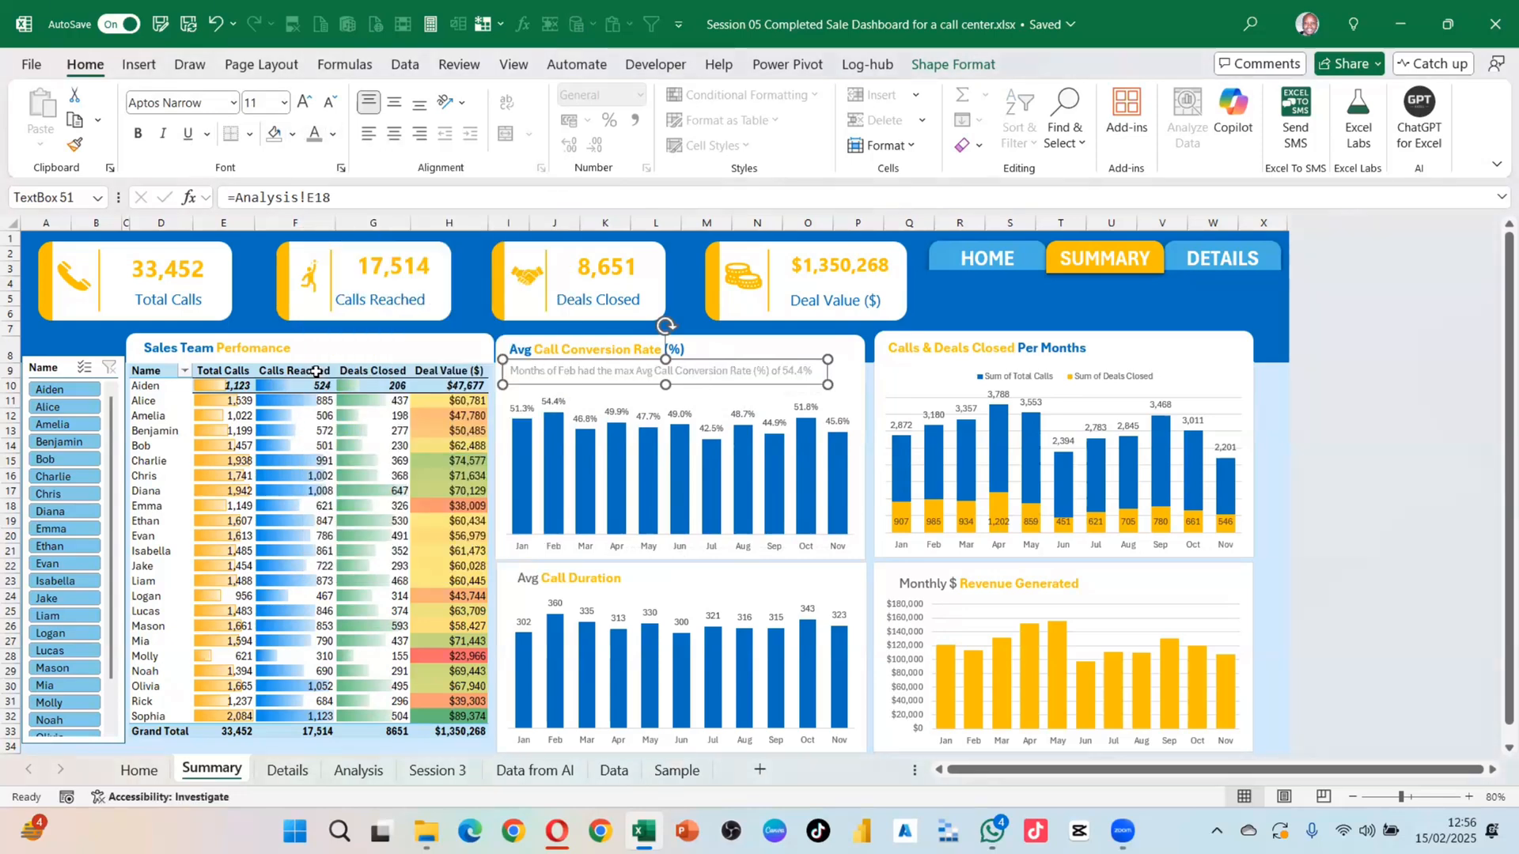
click(335, 136)
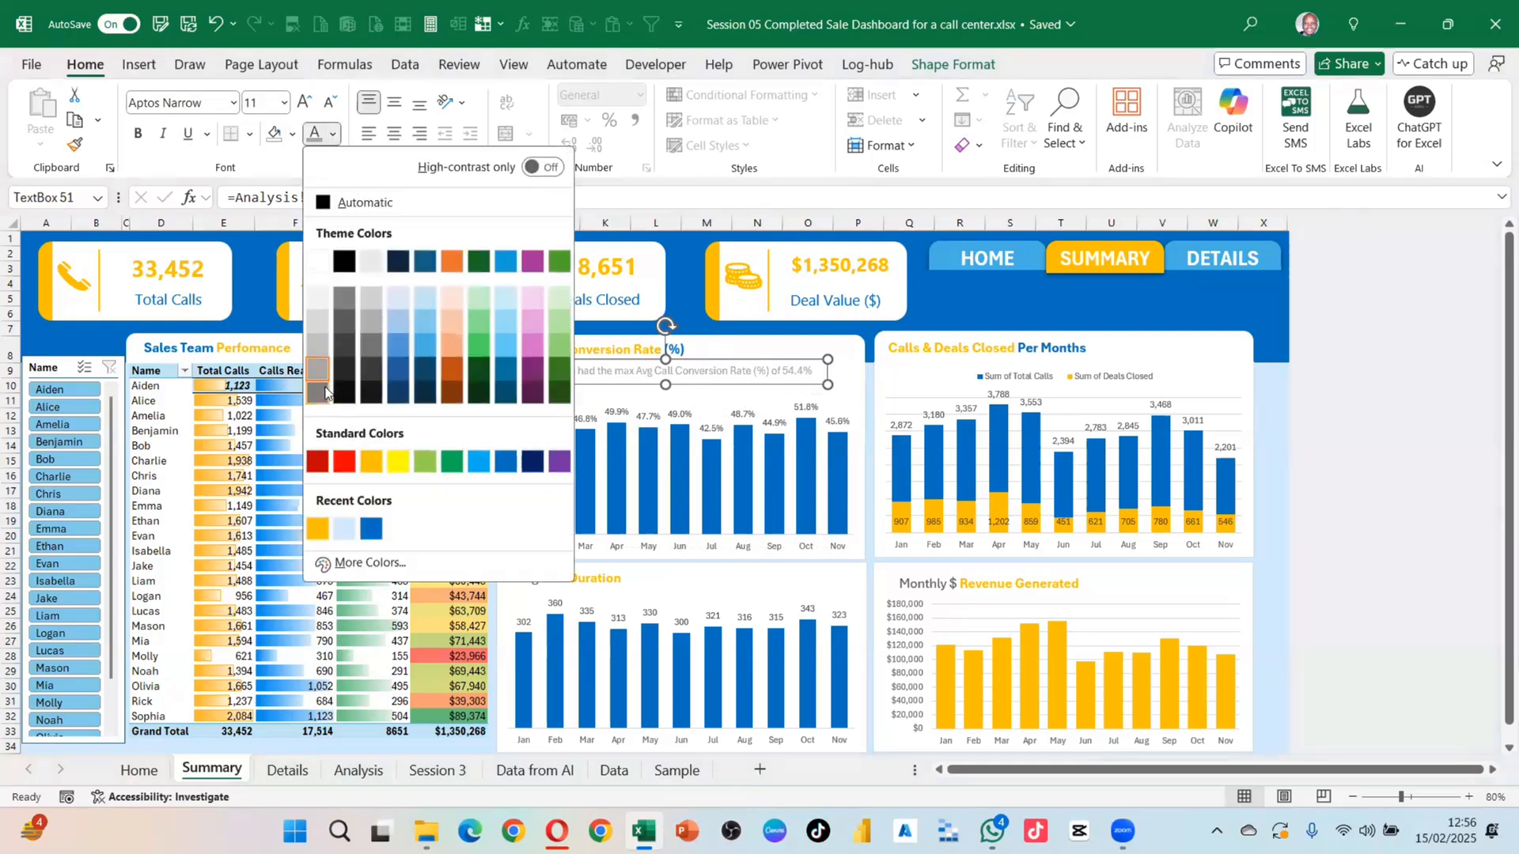
click(326, 386)
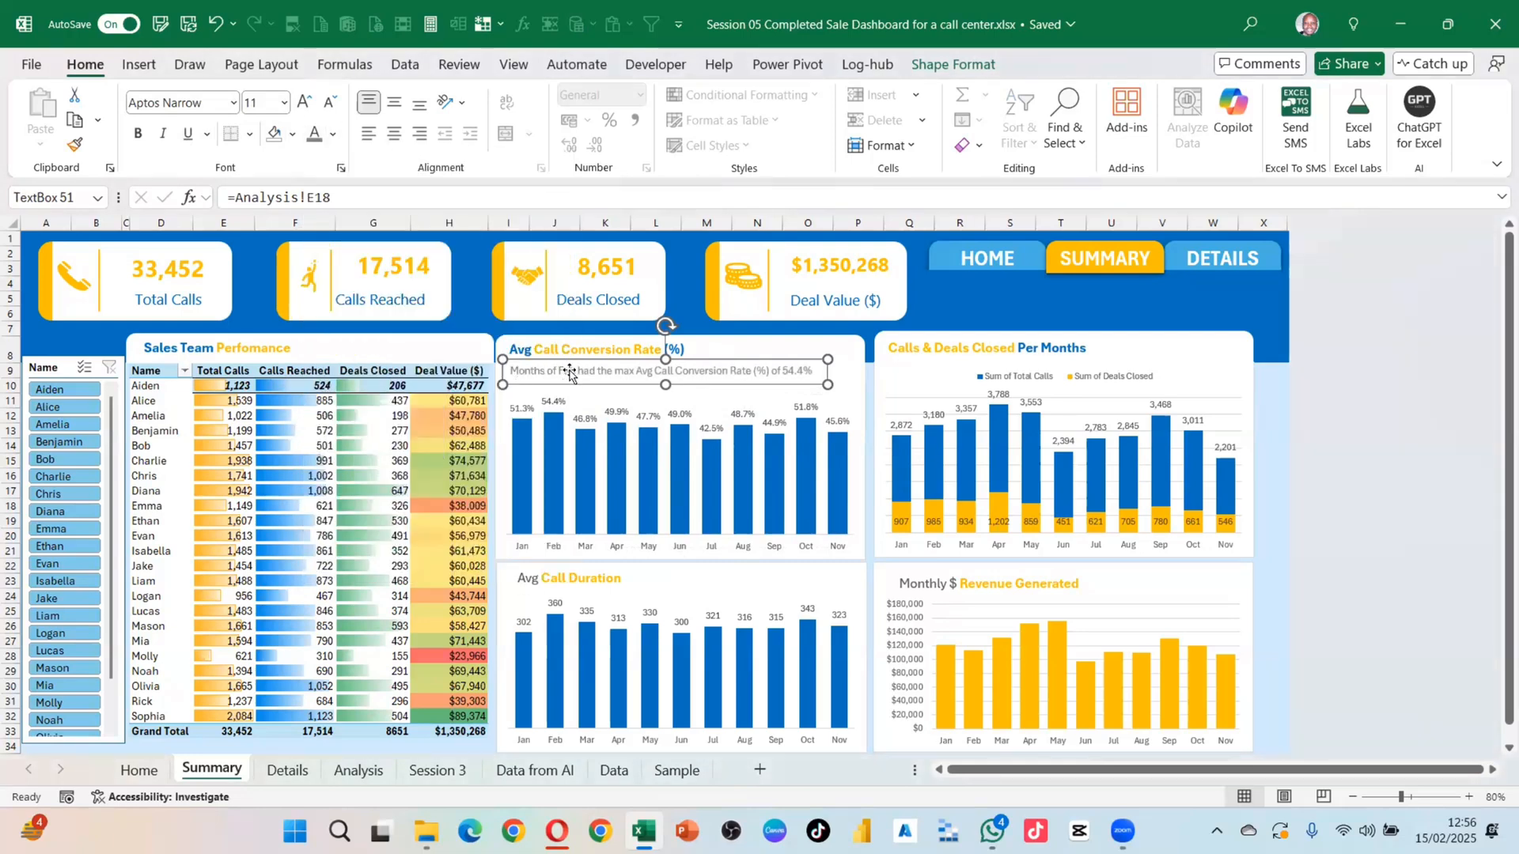
click(843, 360)
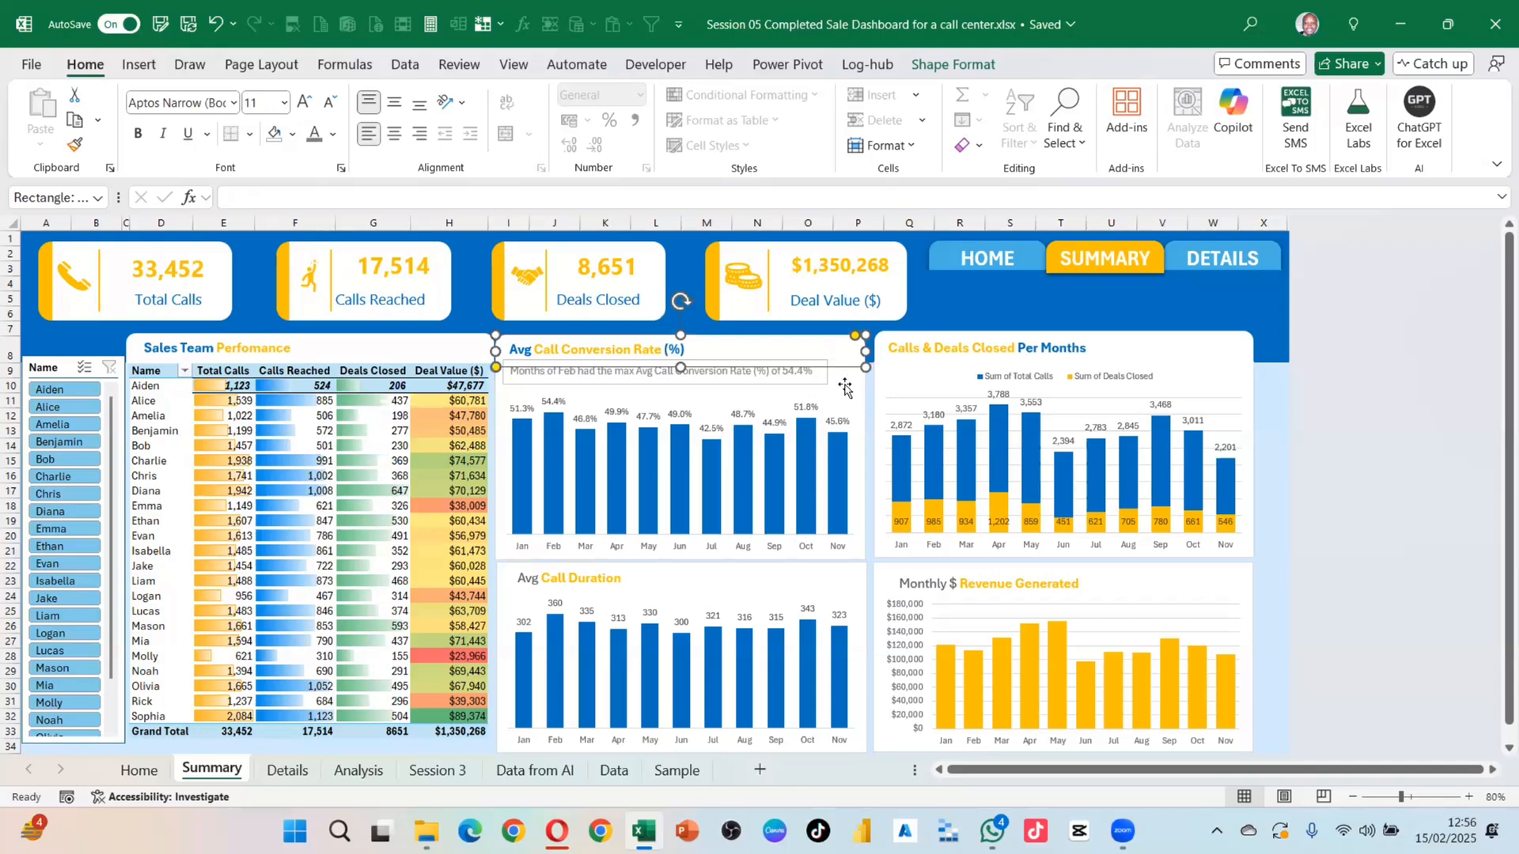
click(843, 398)
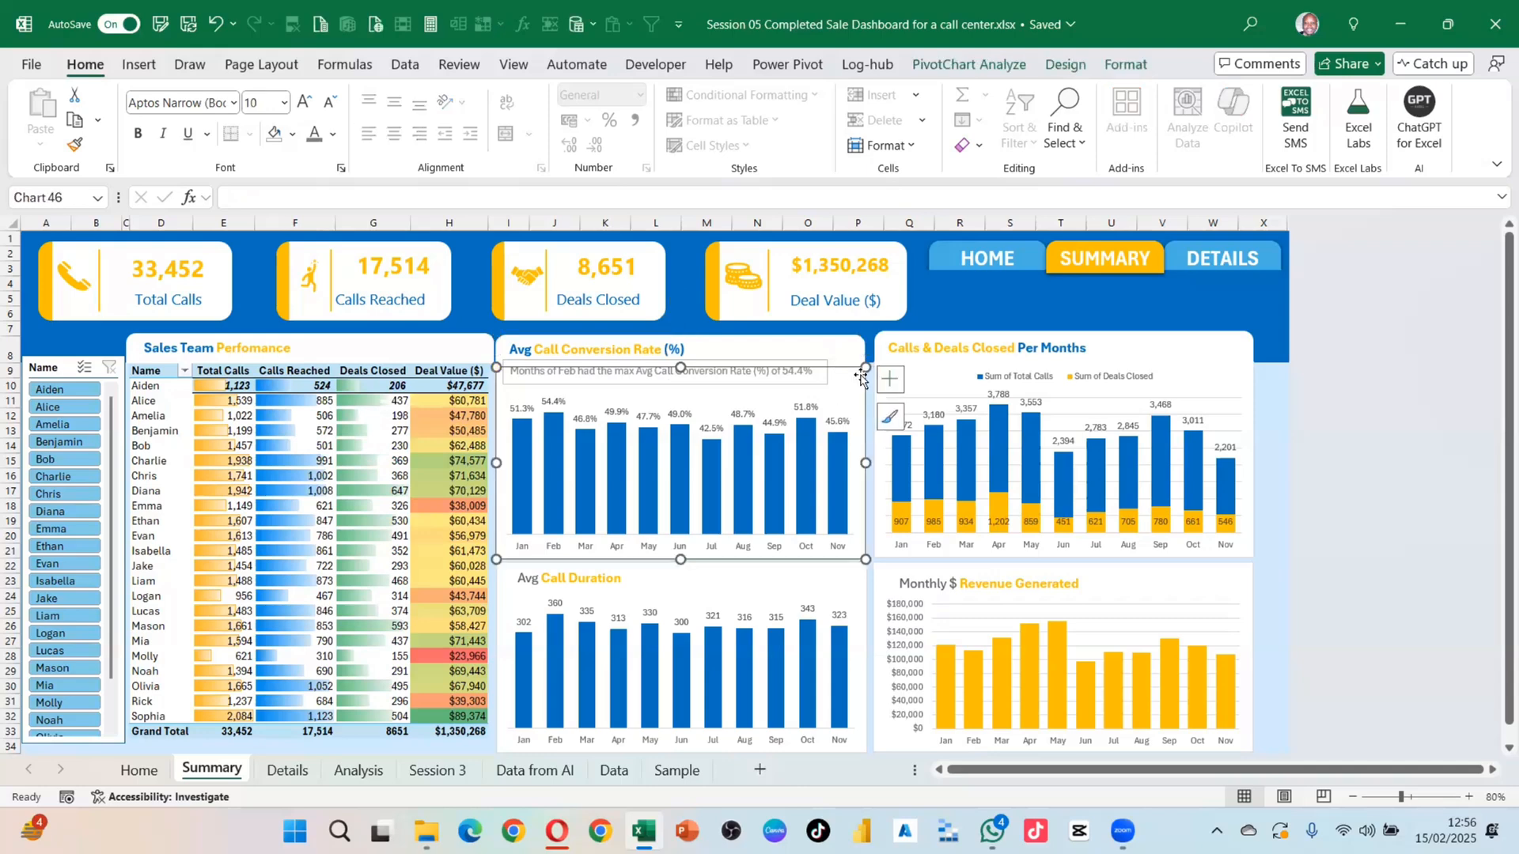
click(799, 386)
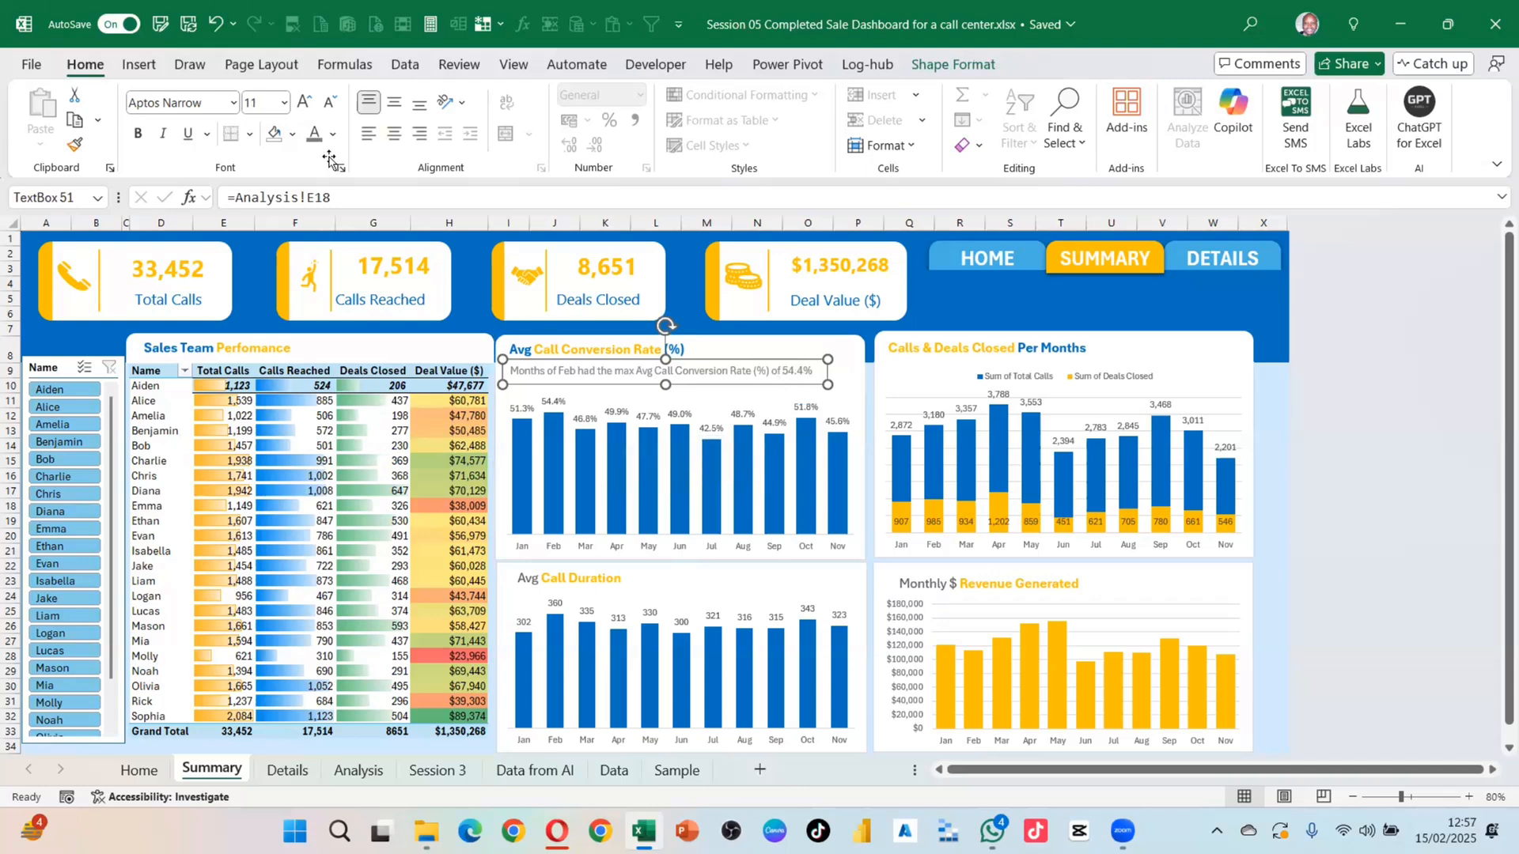
click(334, 135)
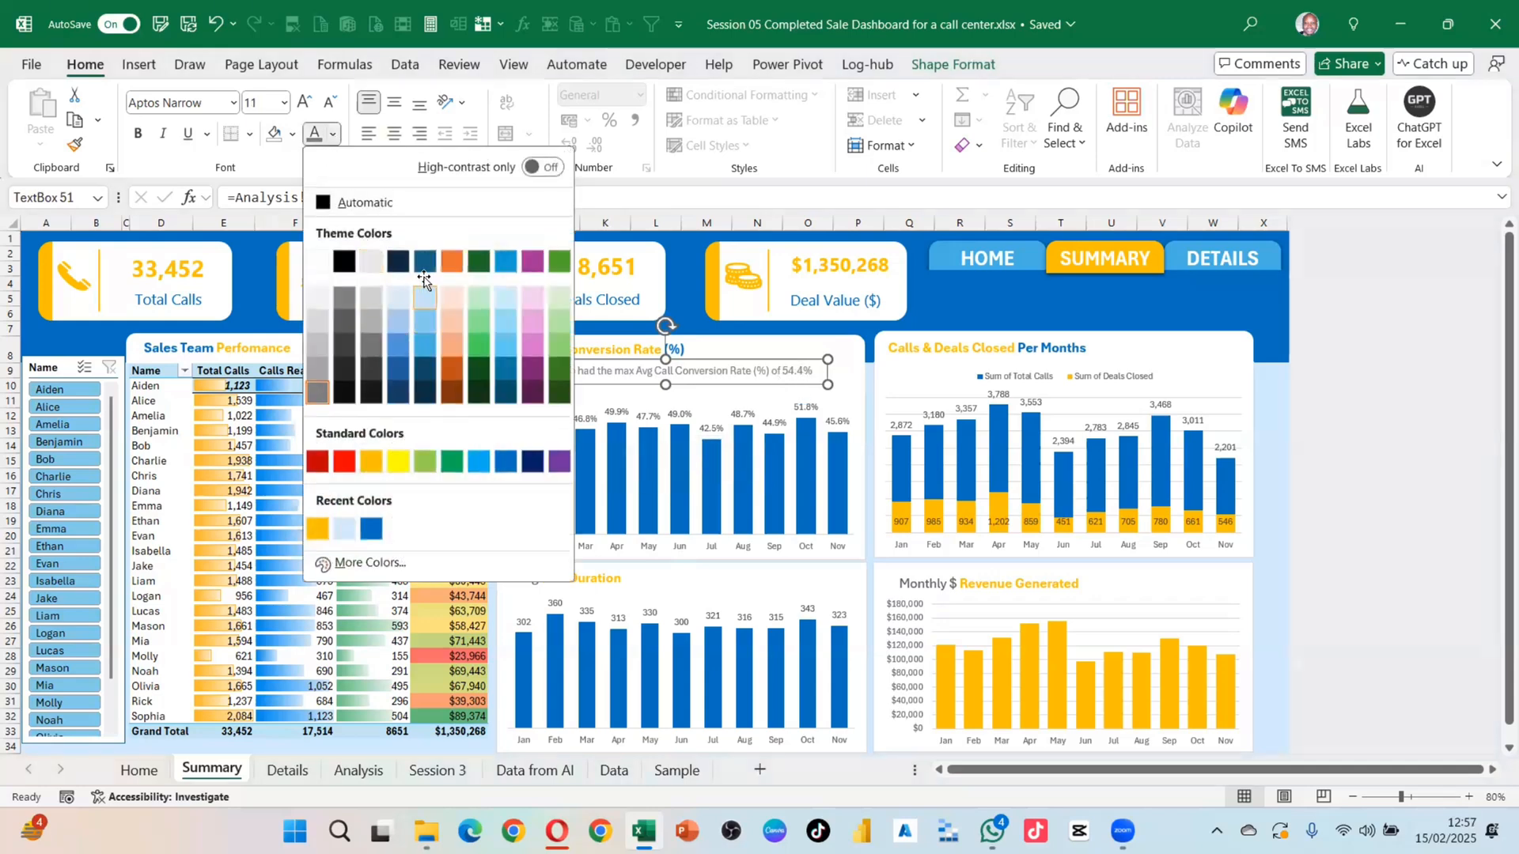
click(373, 526)
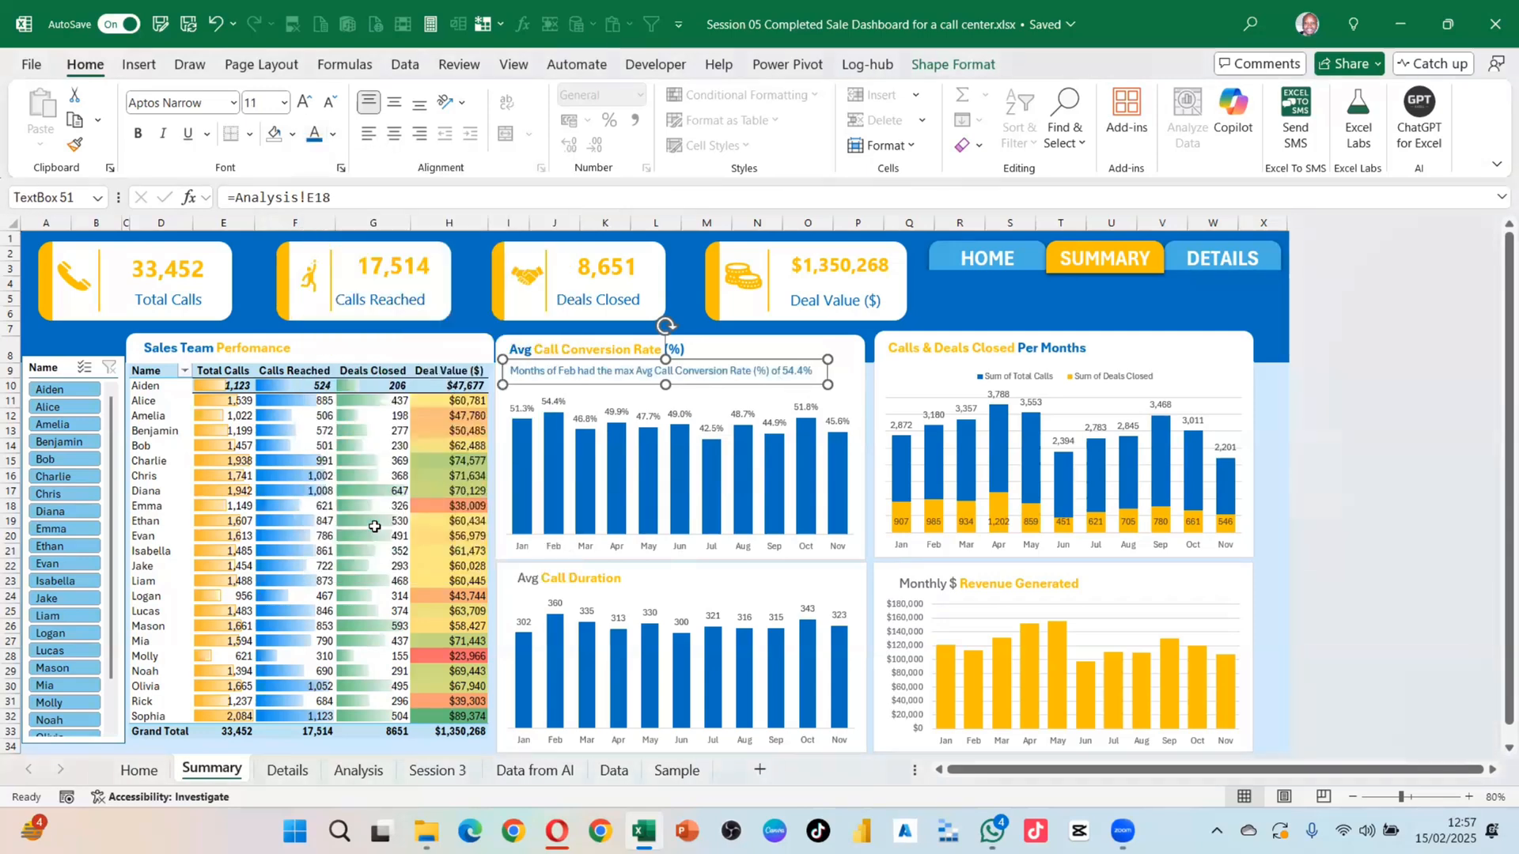
click(870, 379)
click(925, 314)
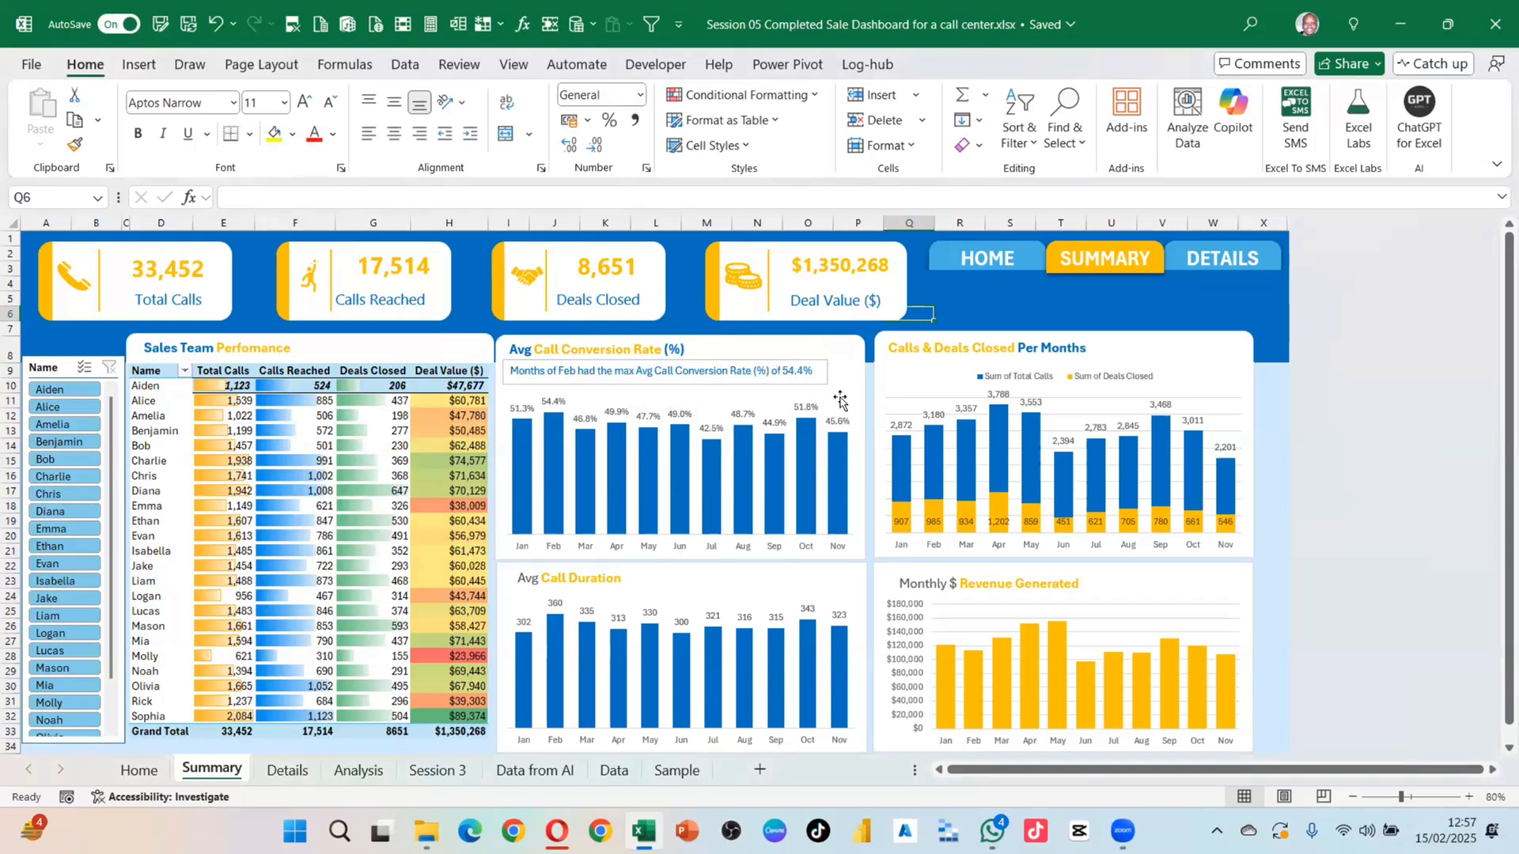
Step: Try six different agents in the Name slicer, ending on one filtered agent
click(49, 389)
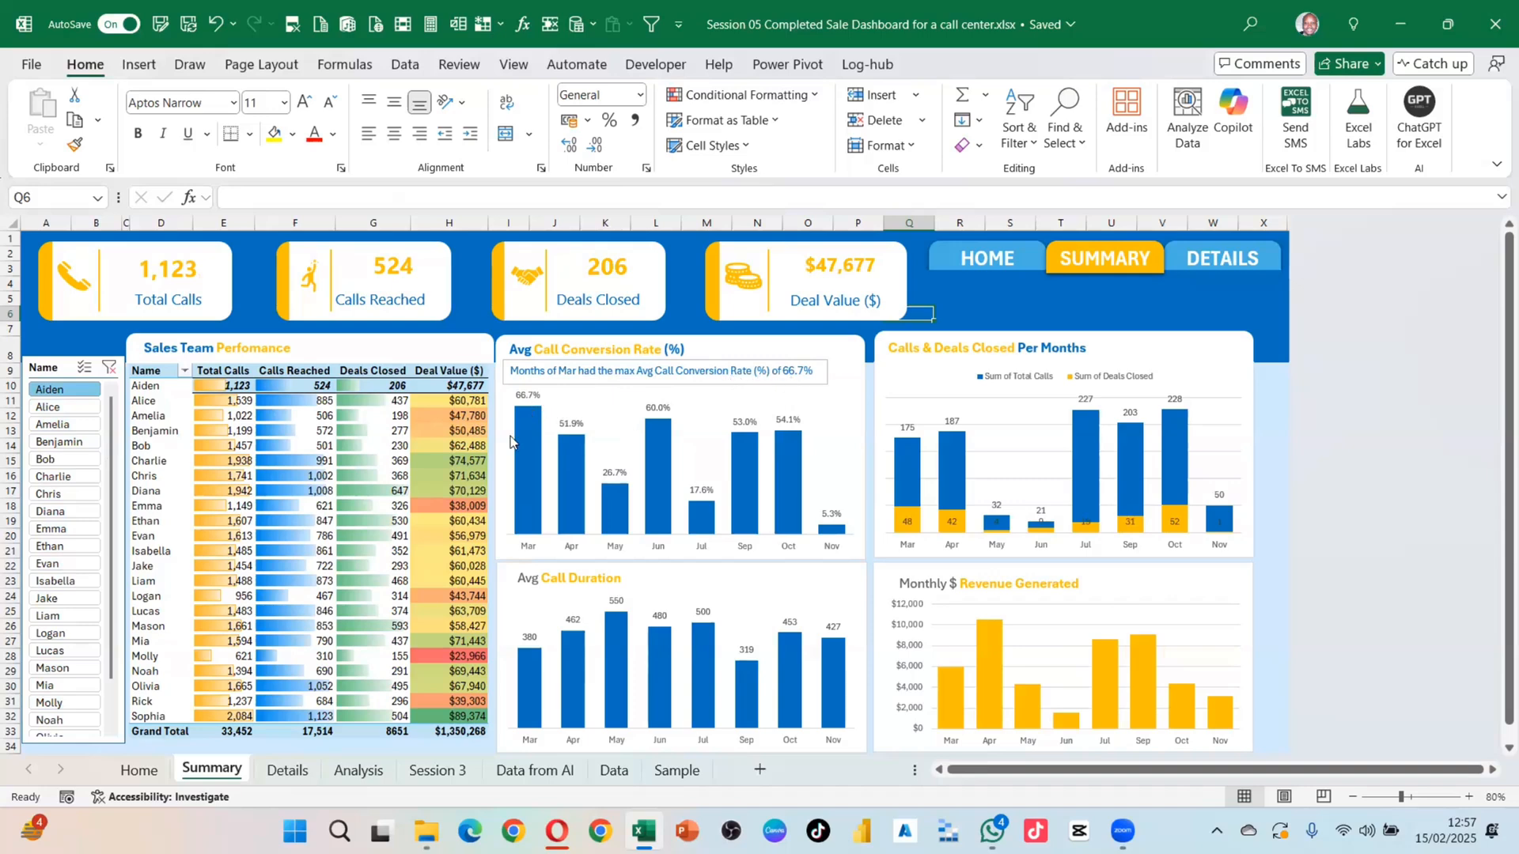
click(63, 477)
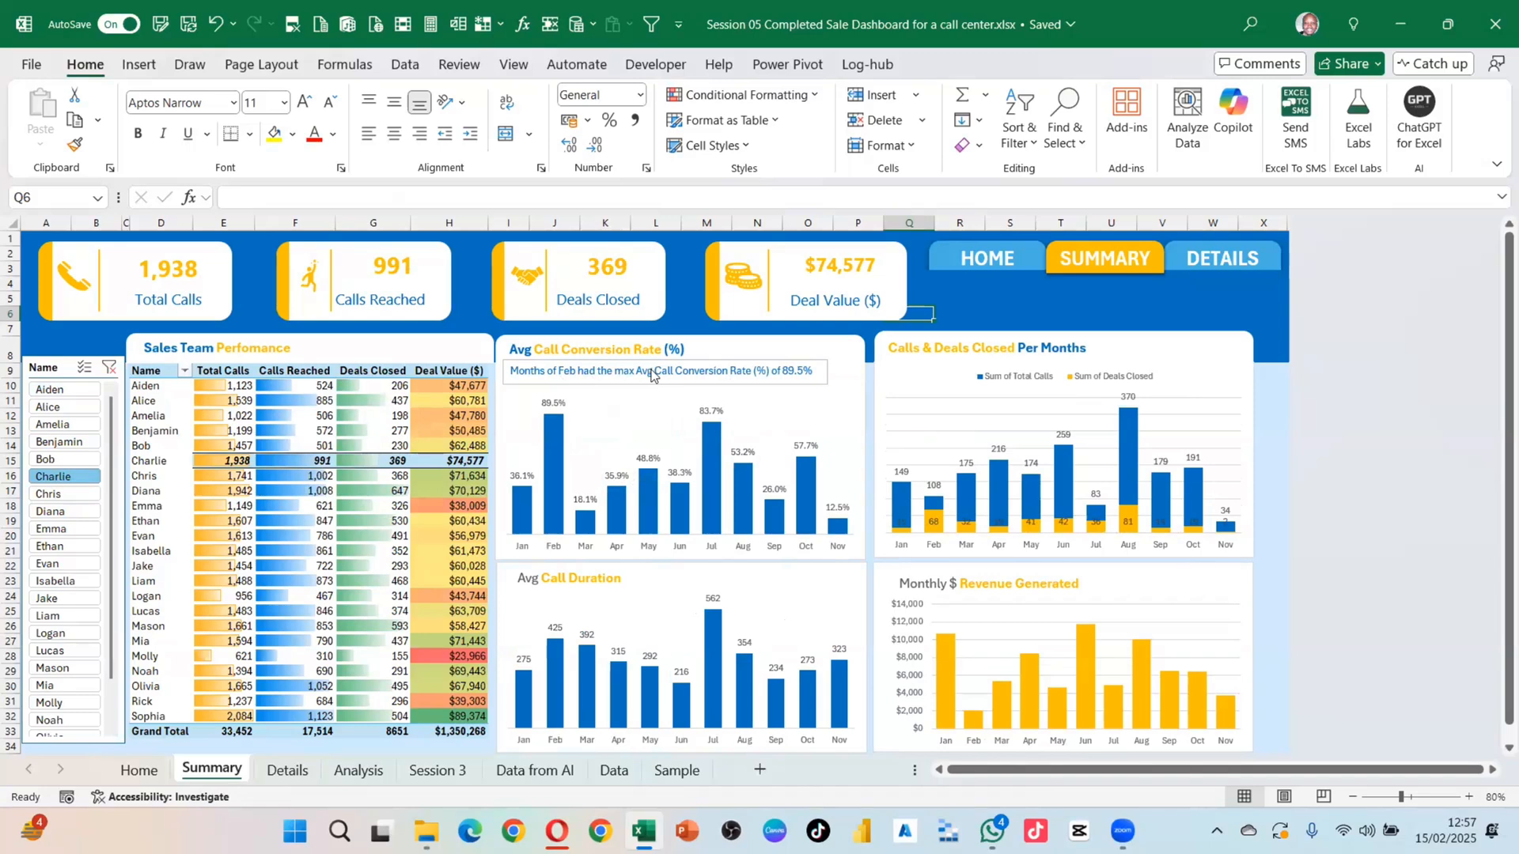
click(49, 494)
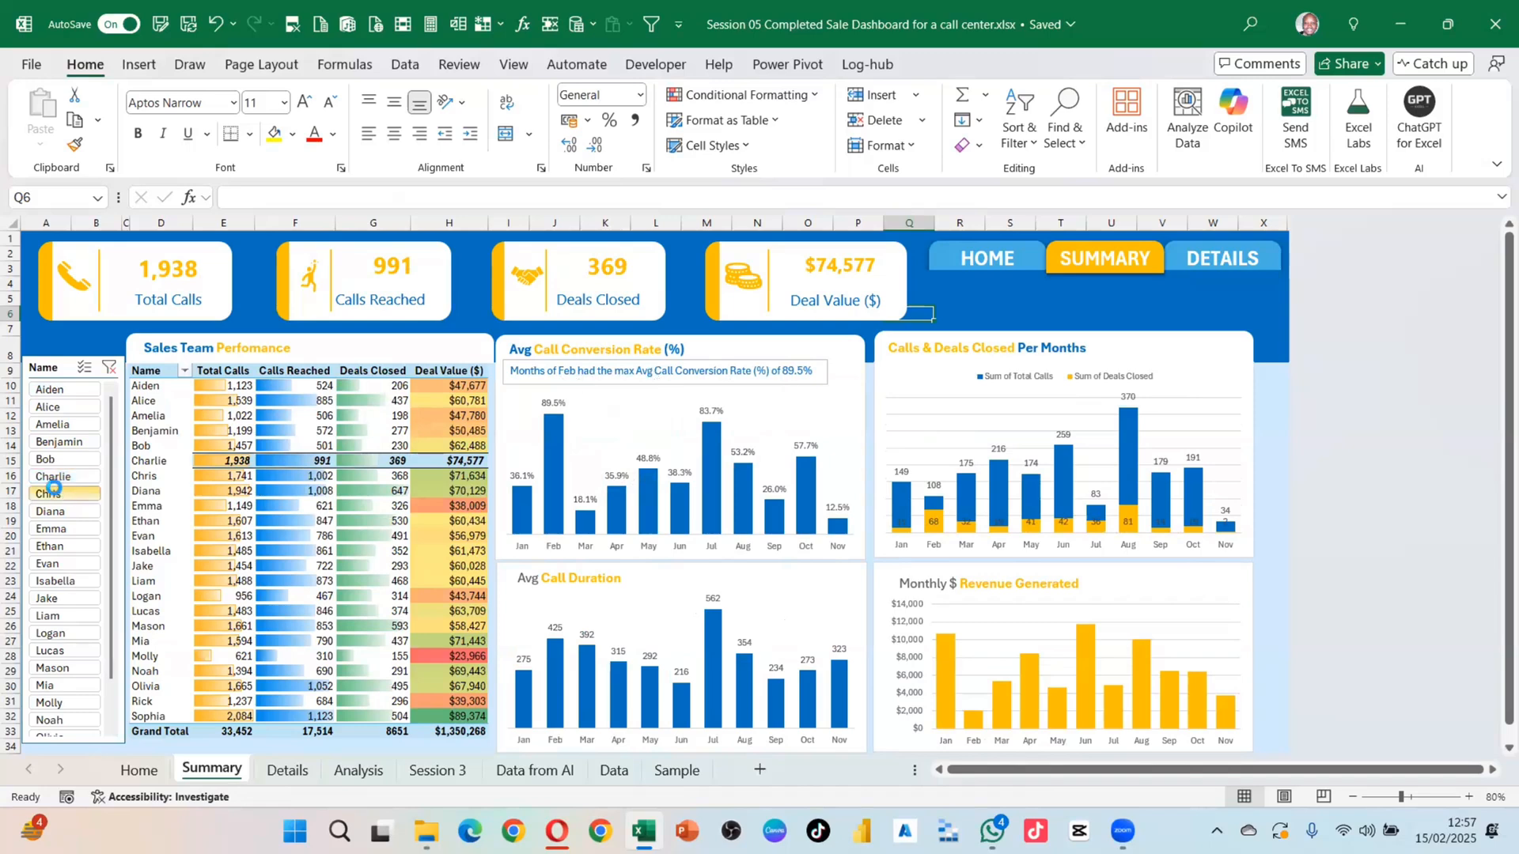
click(50, 546)
click(53, 581)
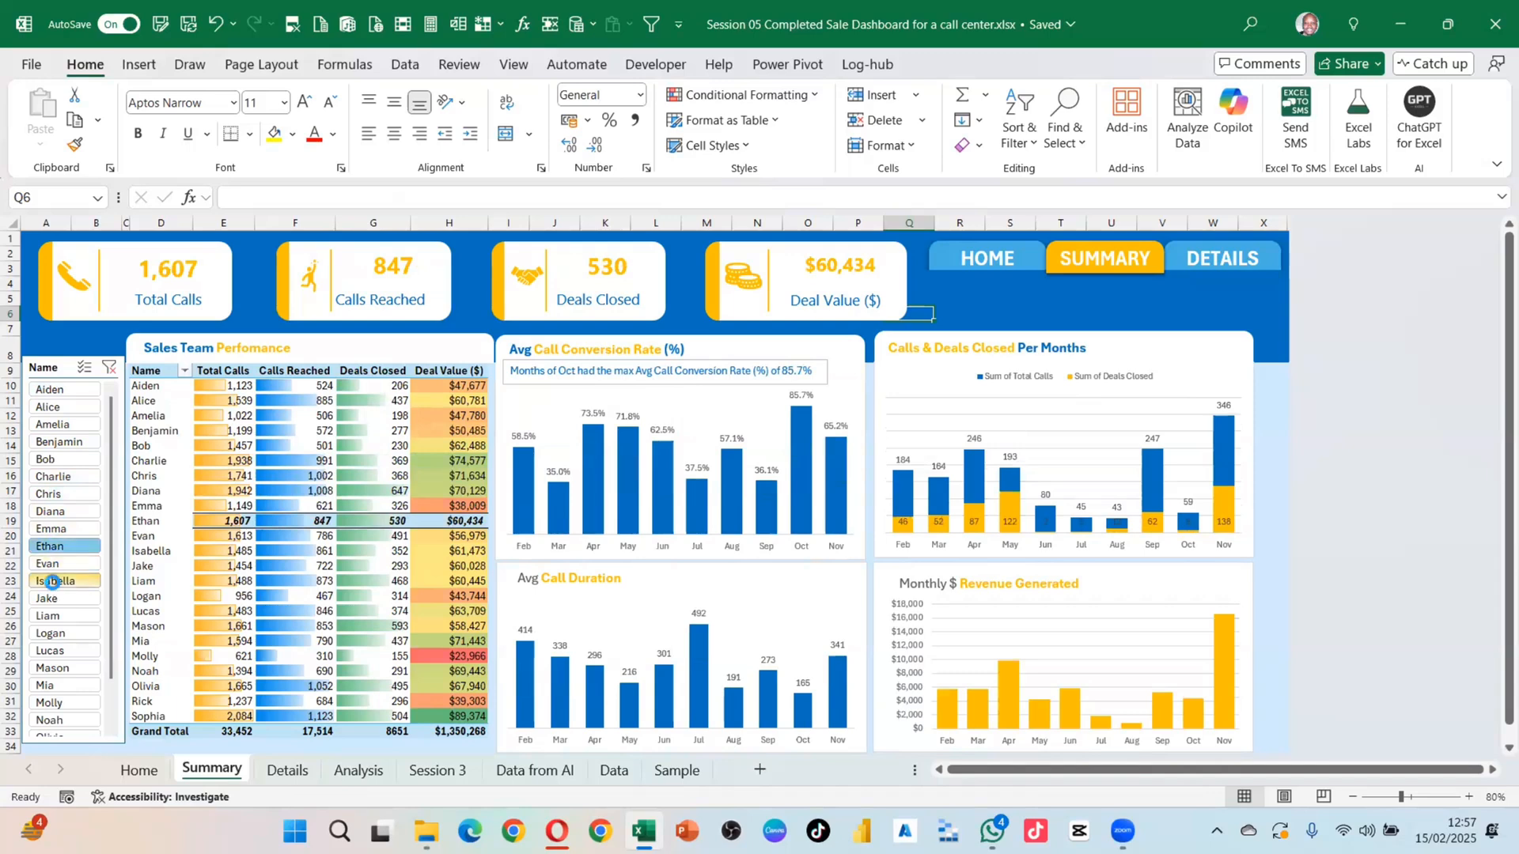
click(49, 615)
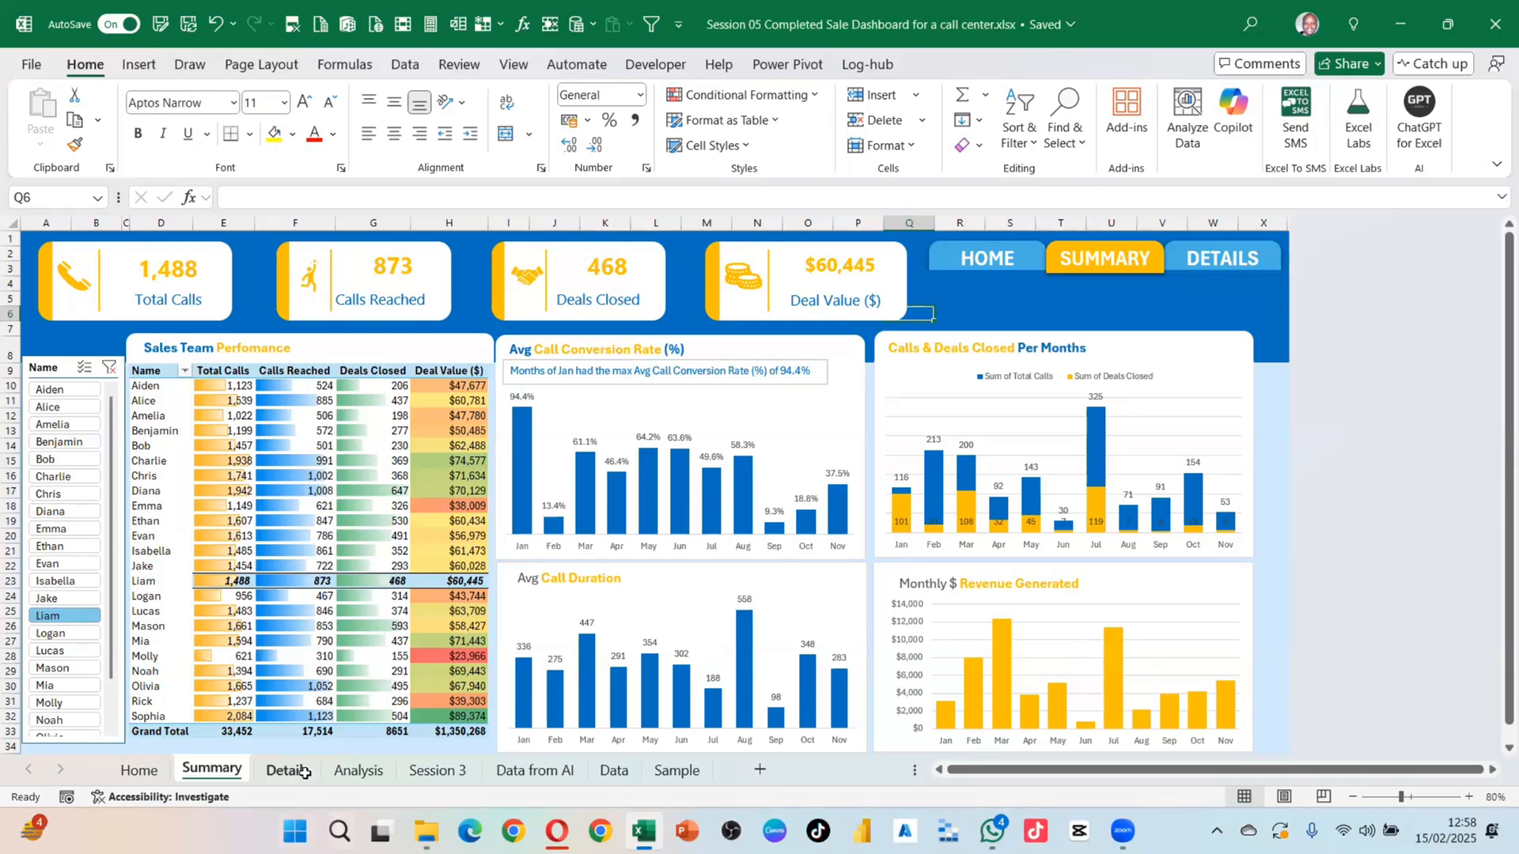
click(303, 771)
Step: Add a reference to the agent name in B15 at the start of E18's formula
click(358, 770)
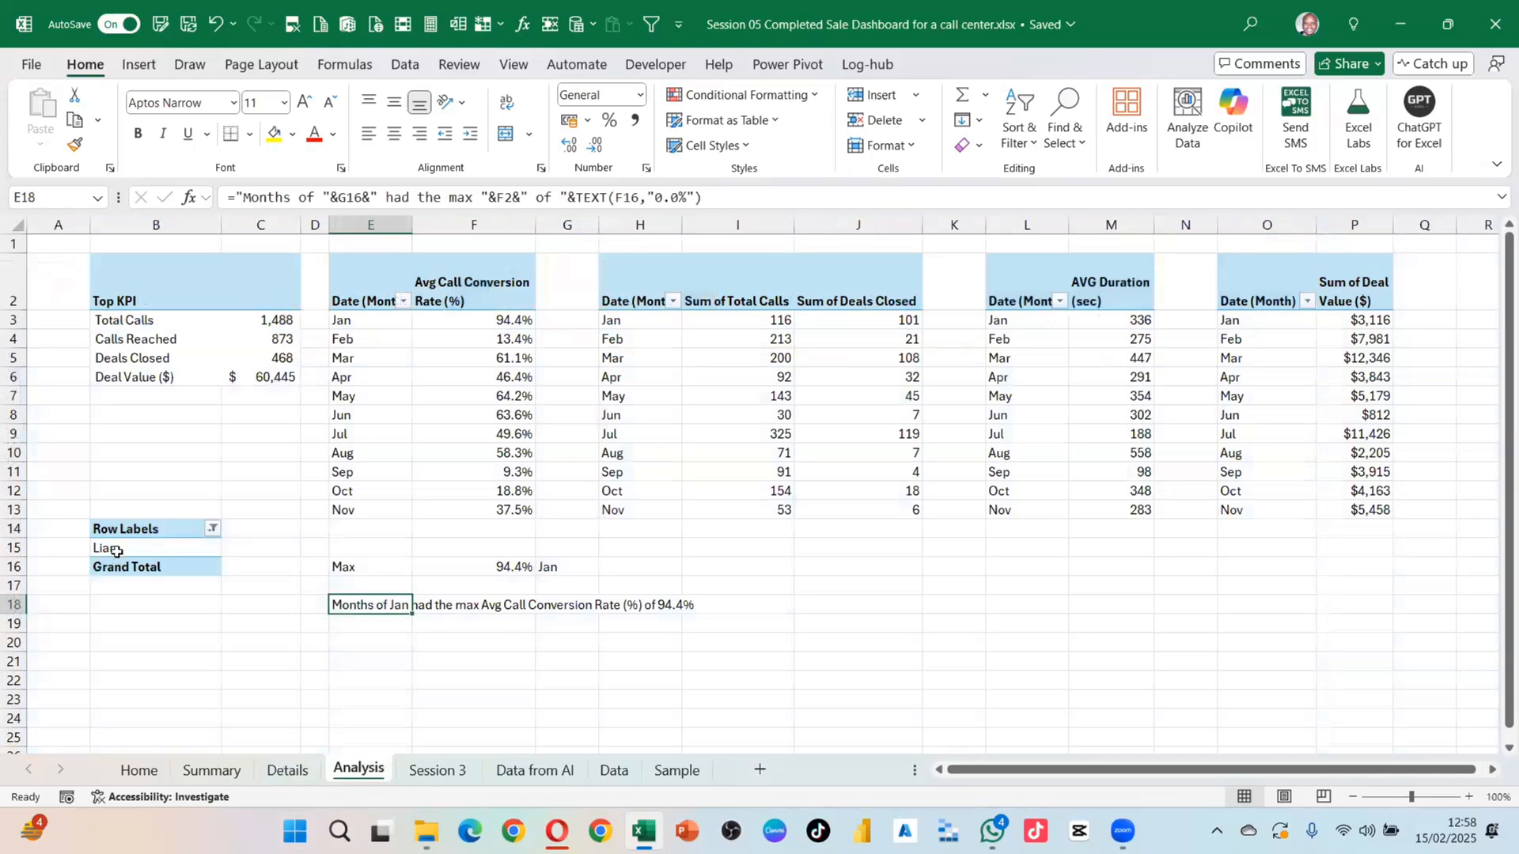
click(117, 550)
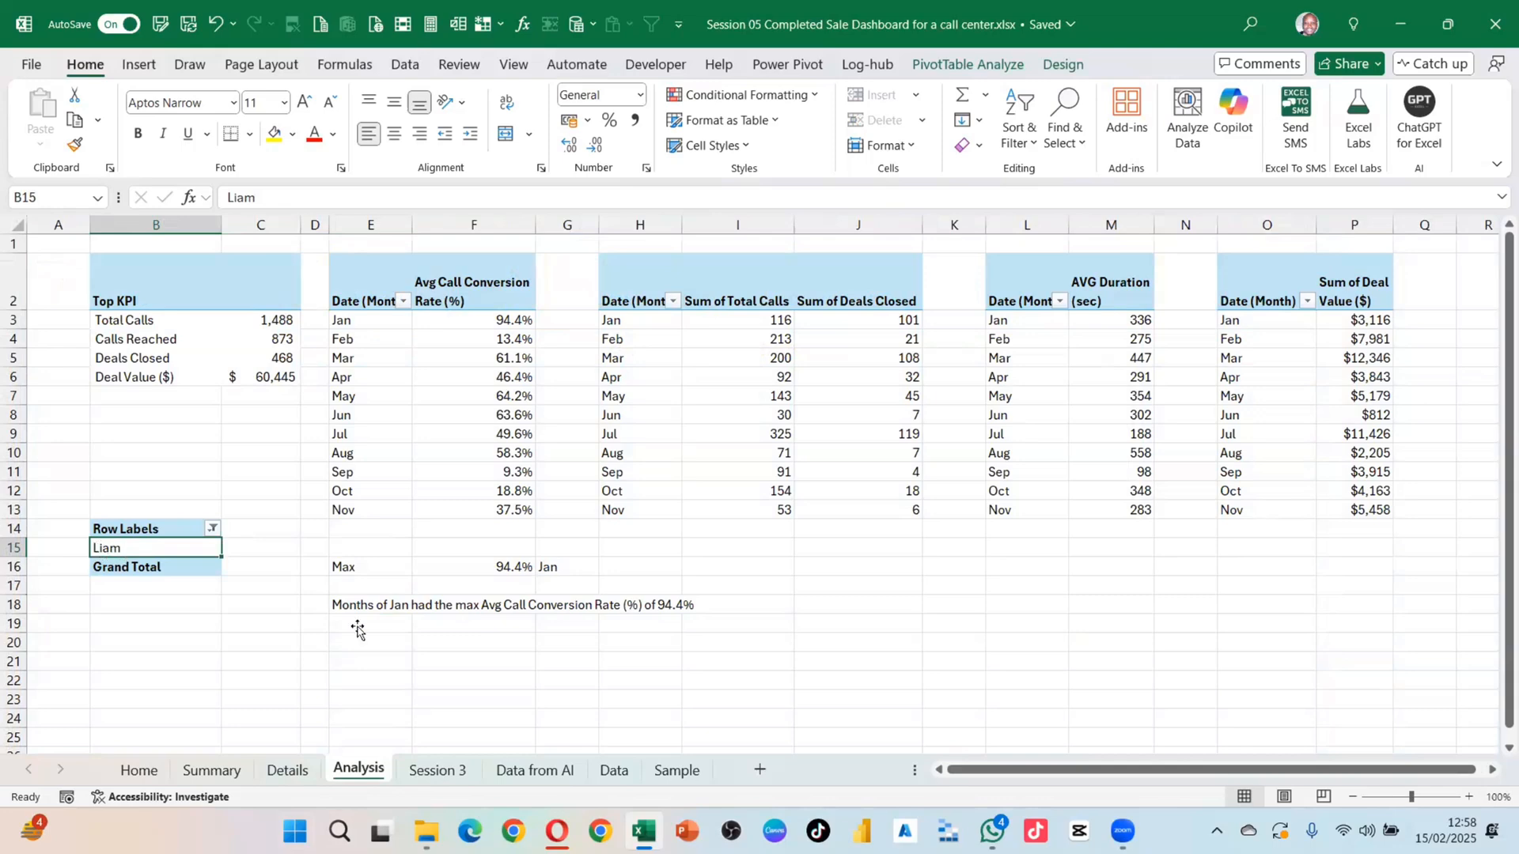
click(335, 606)
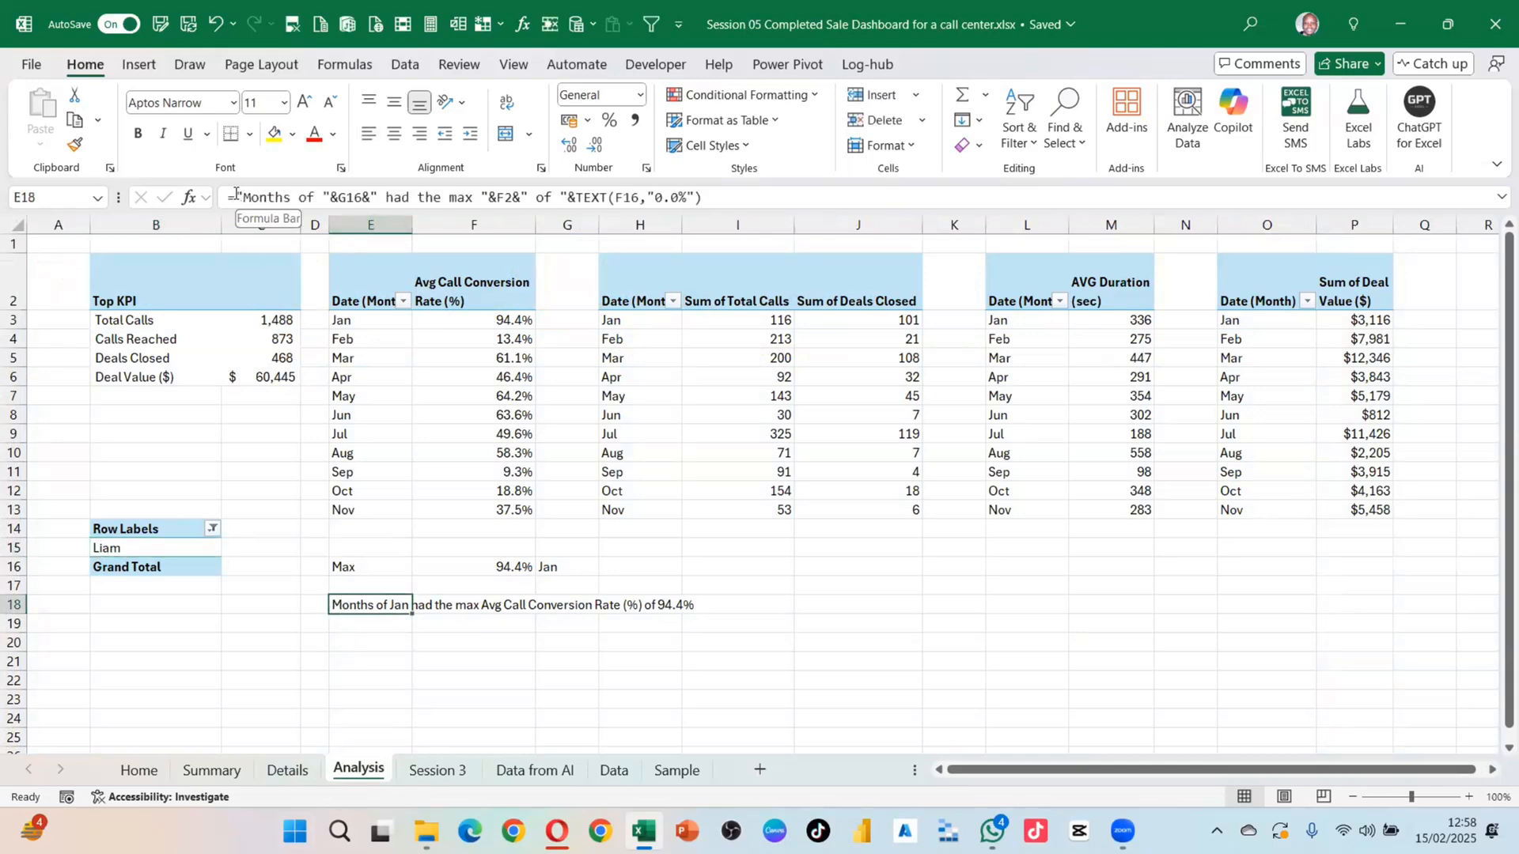
click(244, 196)
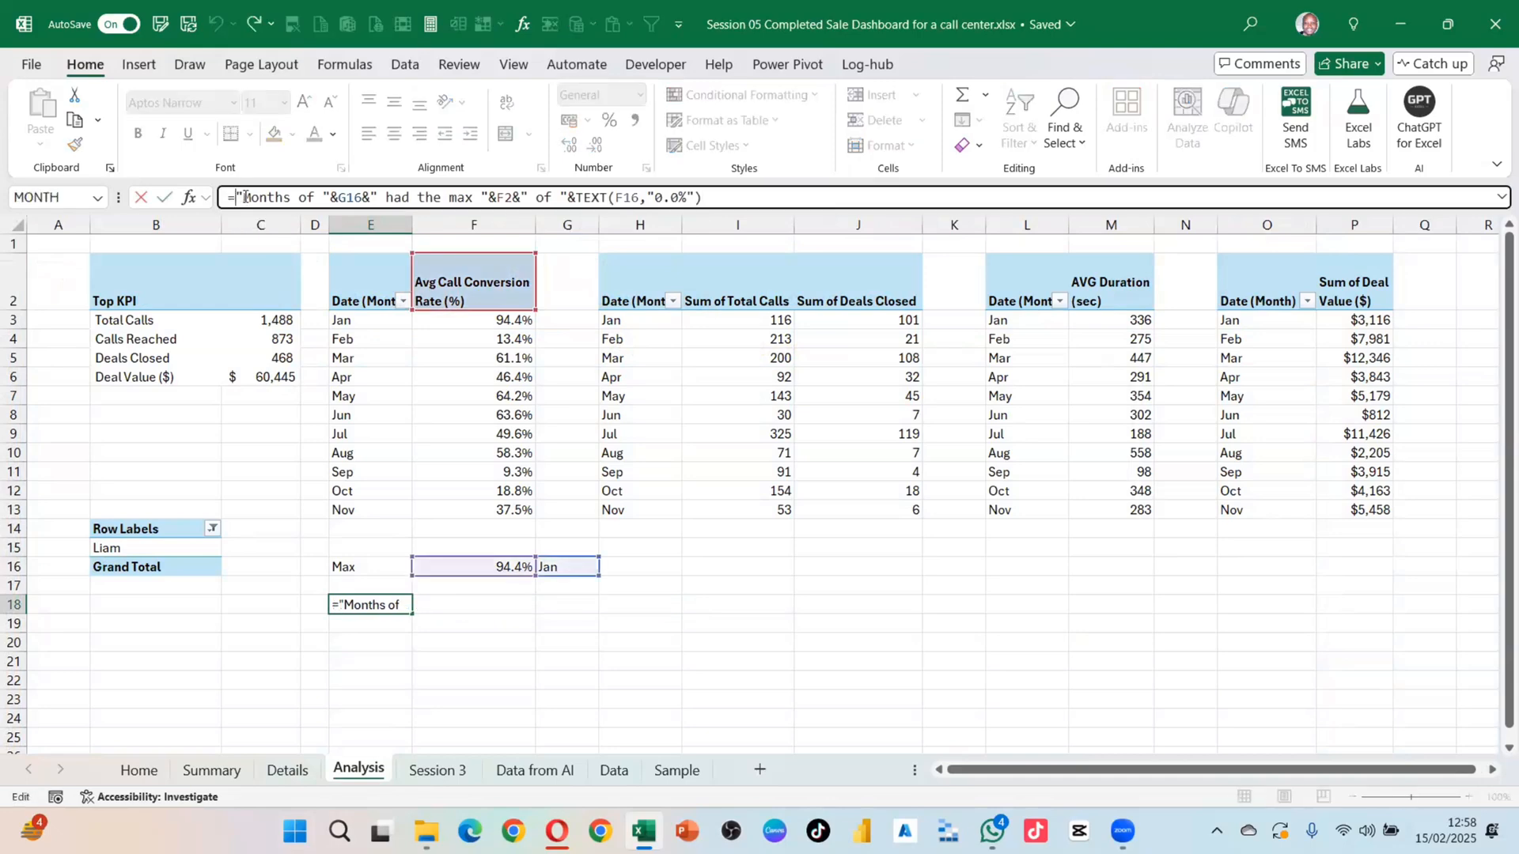
click(132, 551)
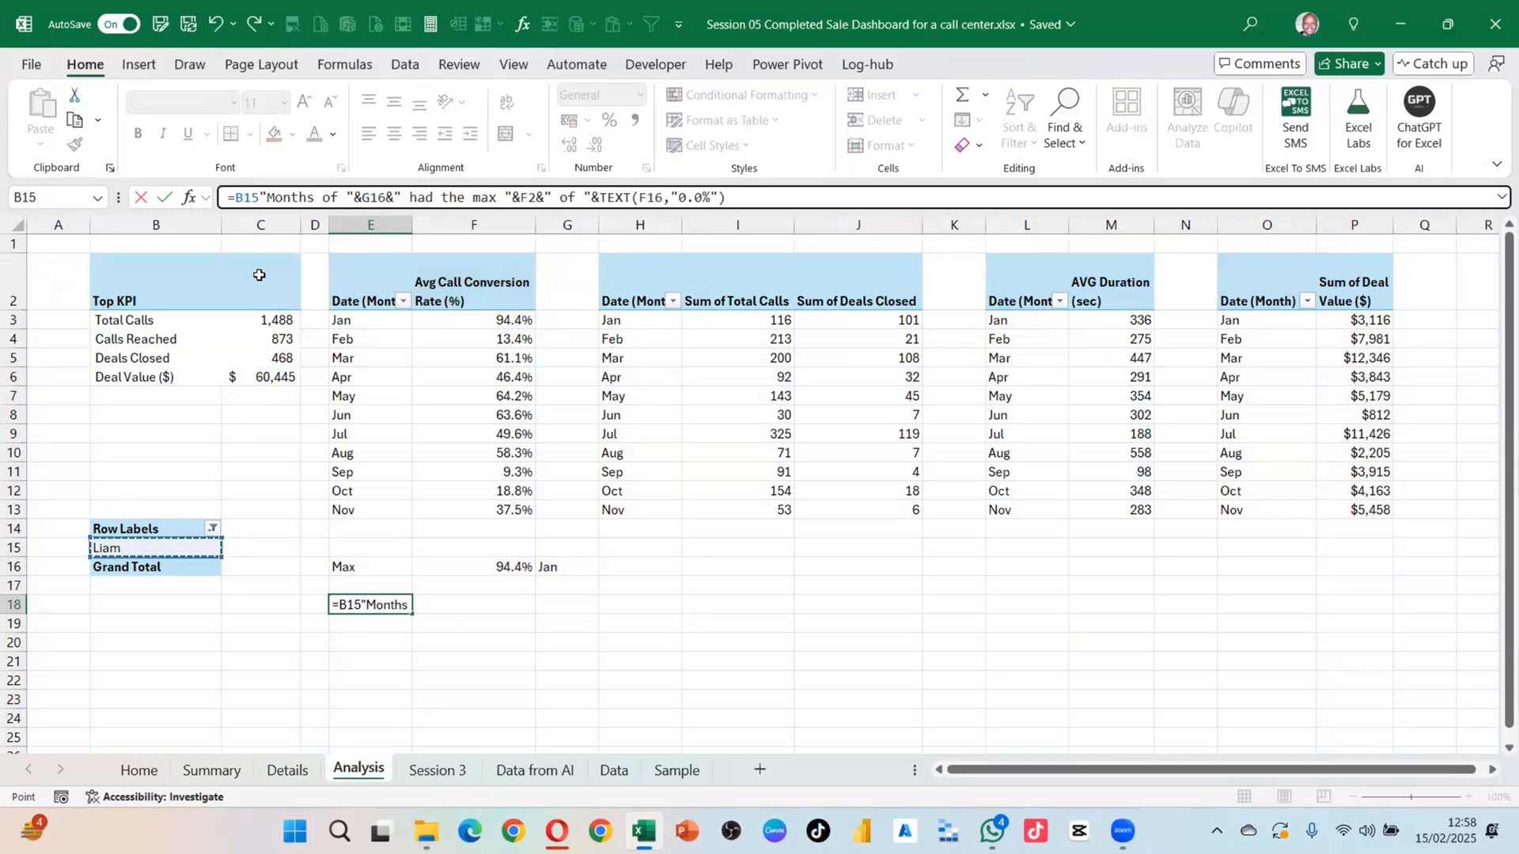
click(269, 196)
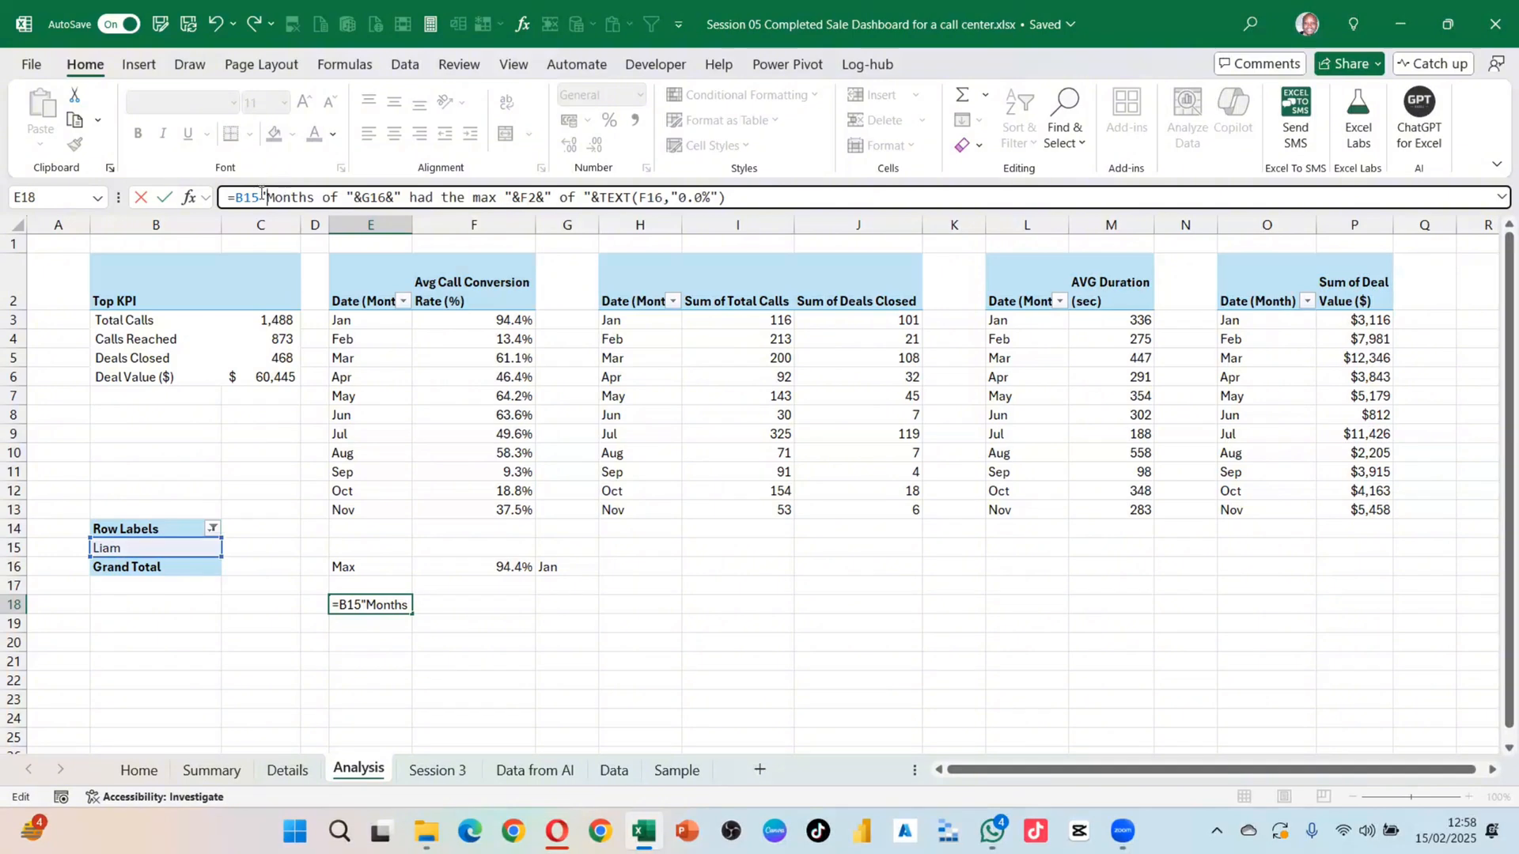
Step: Move the ' had the max ' phrase to right after B15
drag(510, 192, 396, 195)
key(ctrl+c)
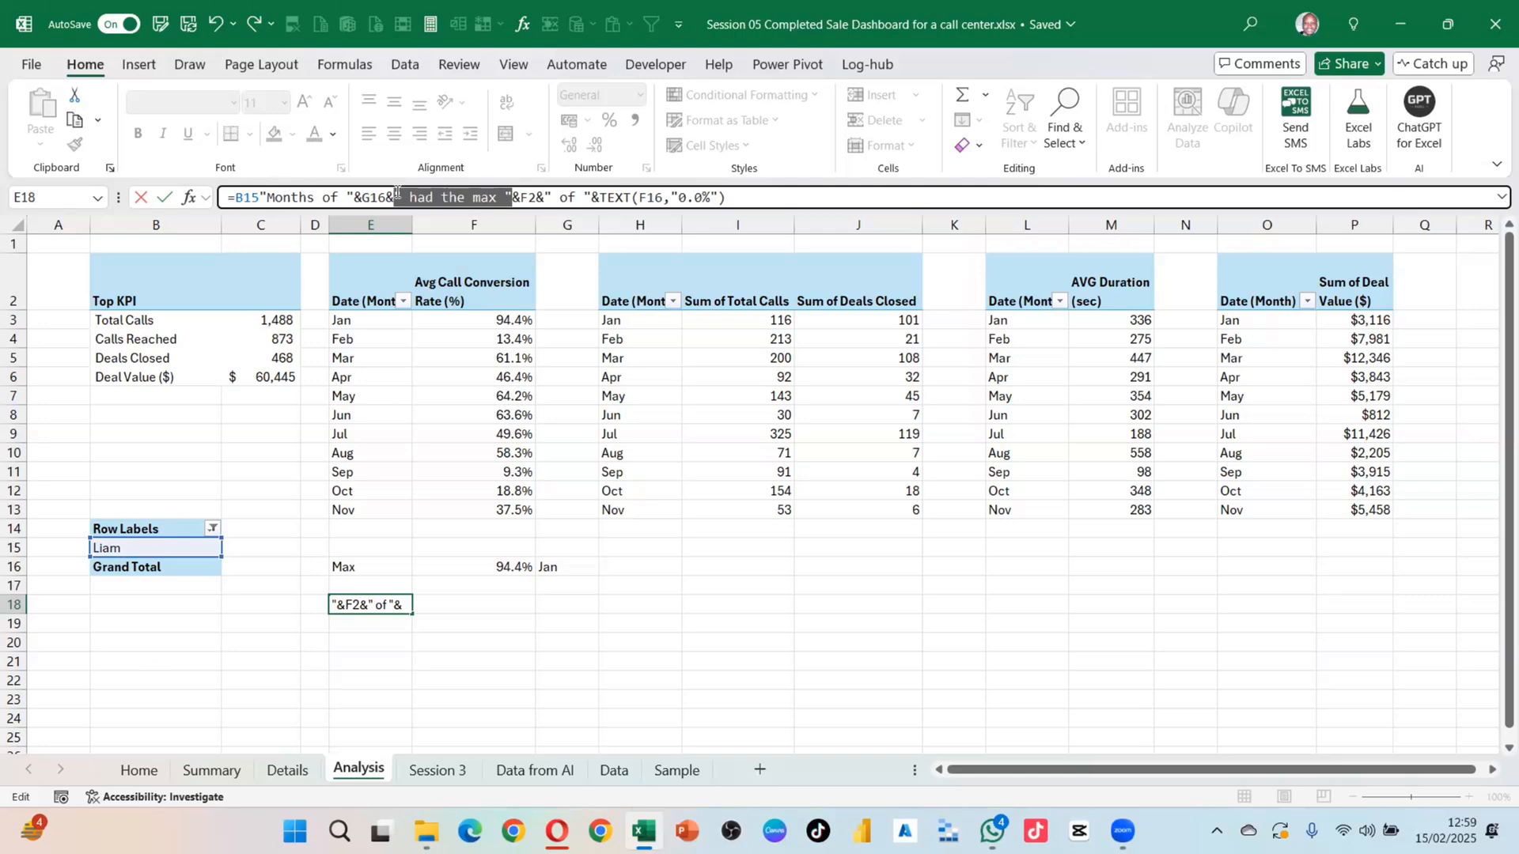
key(Delete)
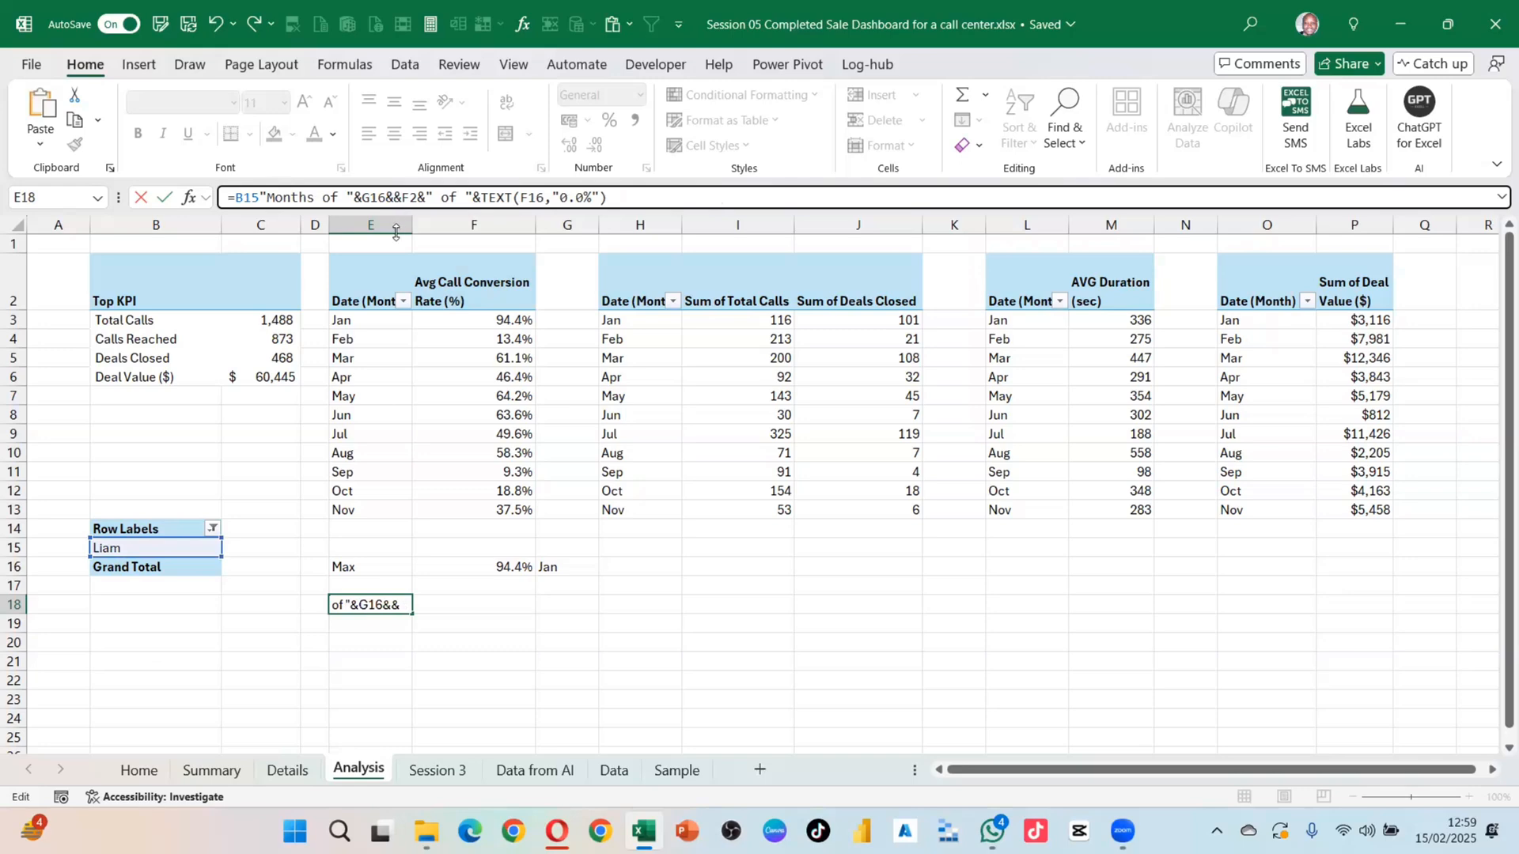
click(261, 195)
key(ctrl+v)
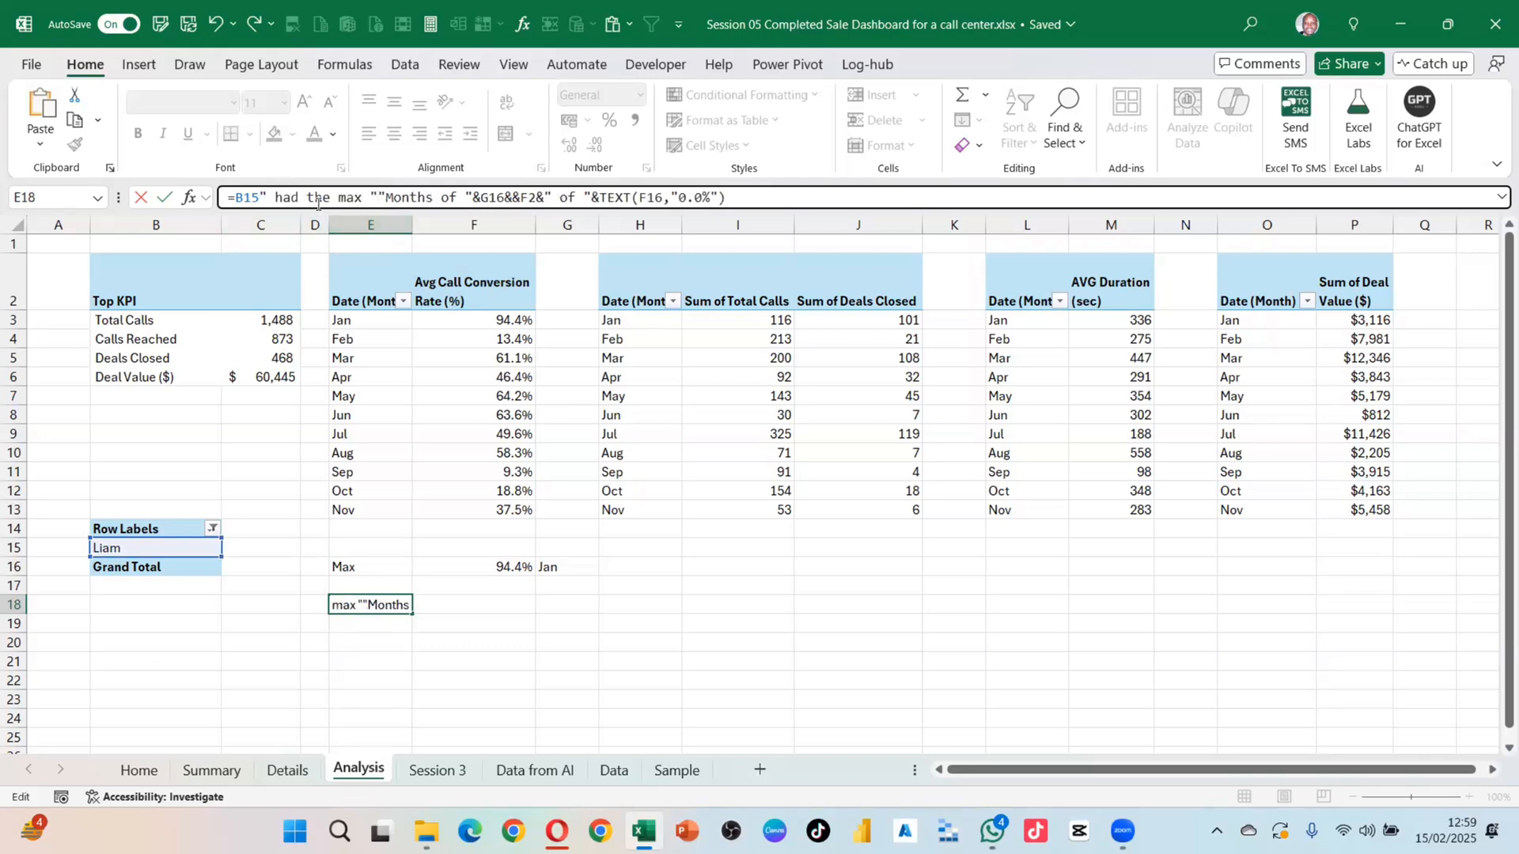
Step: Move &G16& after the phrase, remove the extra quote, add an ampersand after B15, and commit
drag(376, 196, 473, 197)
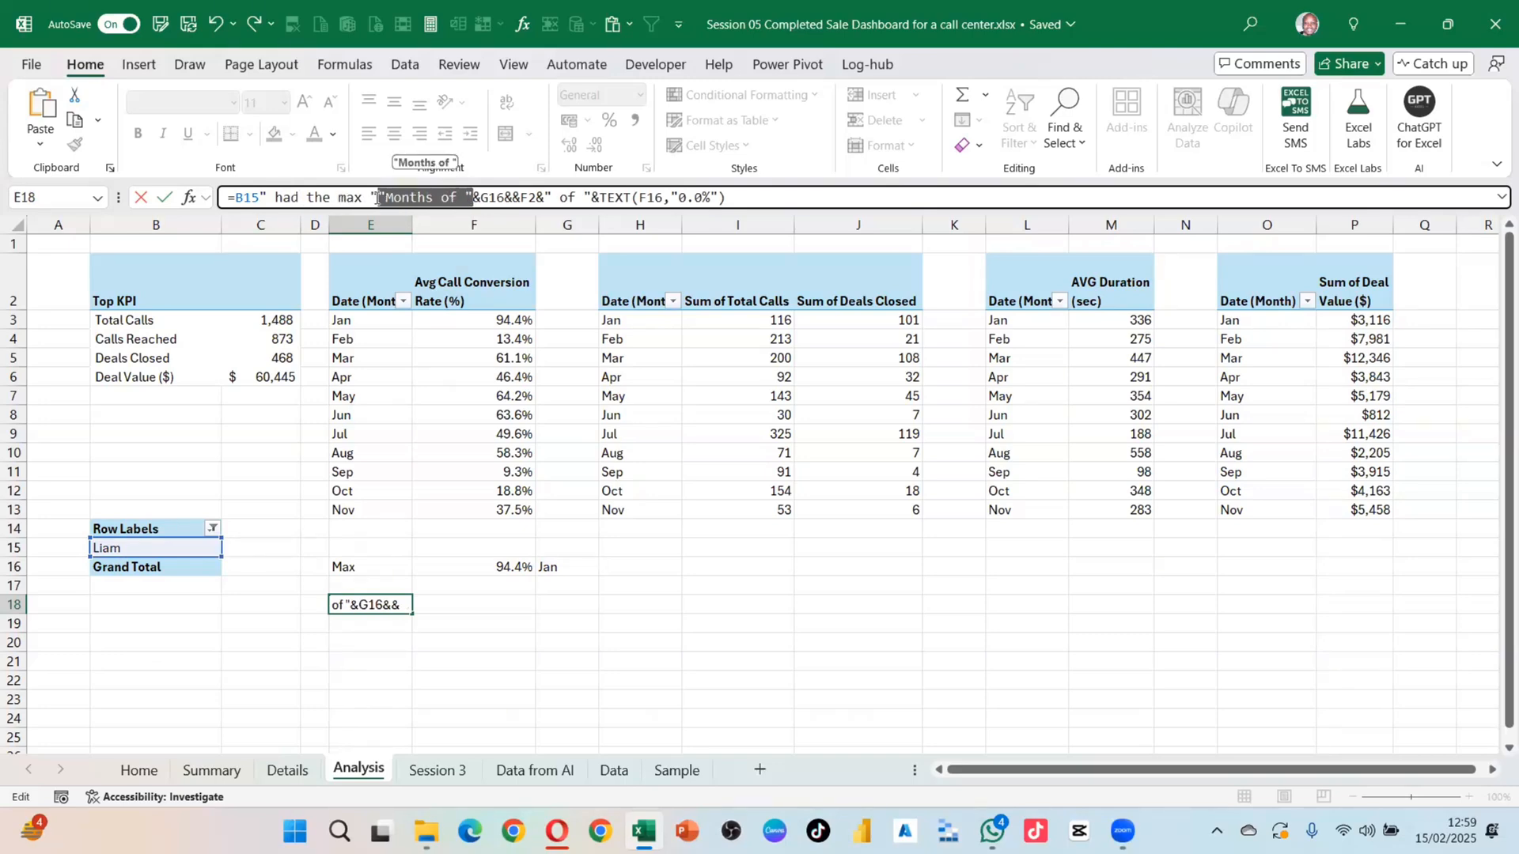
click(474, 197)
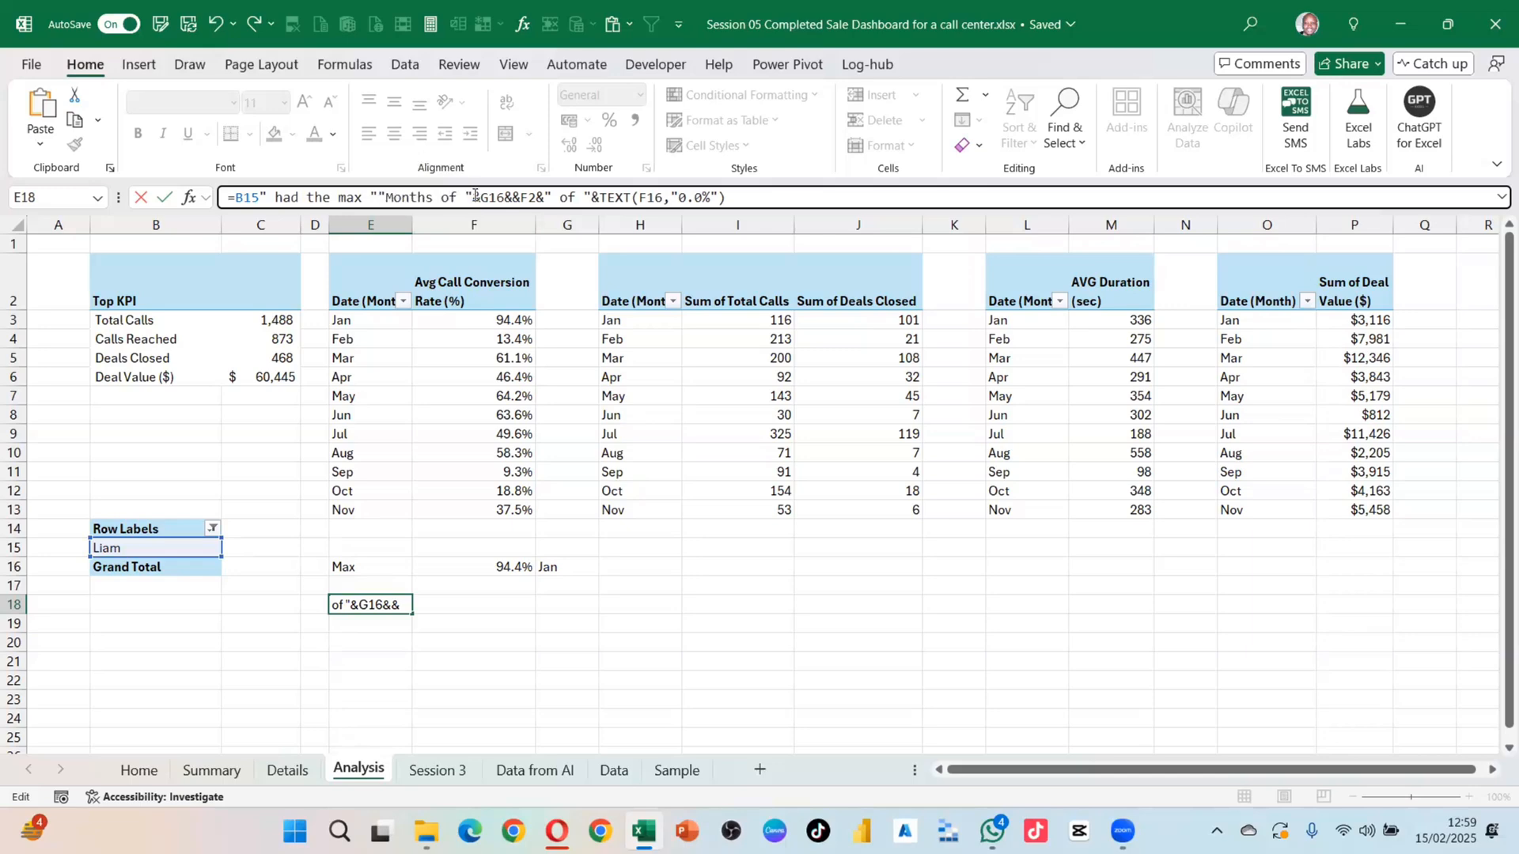
mouse_move(500, 197)
mouse_down()
mouse_move(526, 197)
mouse_move(496, 197)
mouse_move(513, 196)
mouse_up()
key(ctrl+c)
key(BackSpace)
click(377, 197)
key(BackSpace)
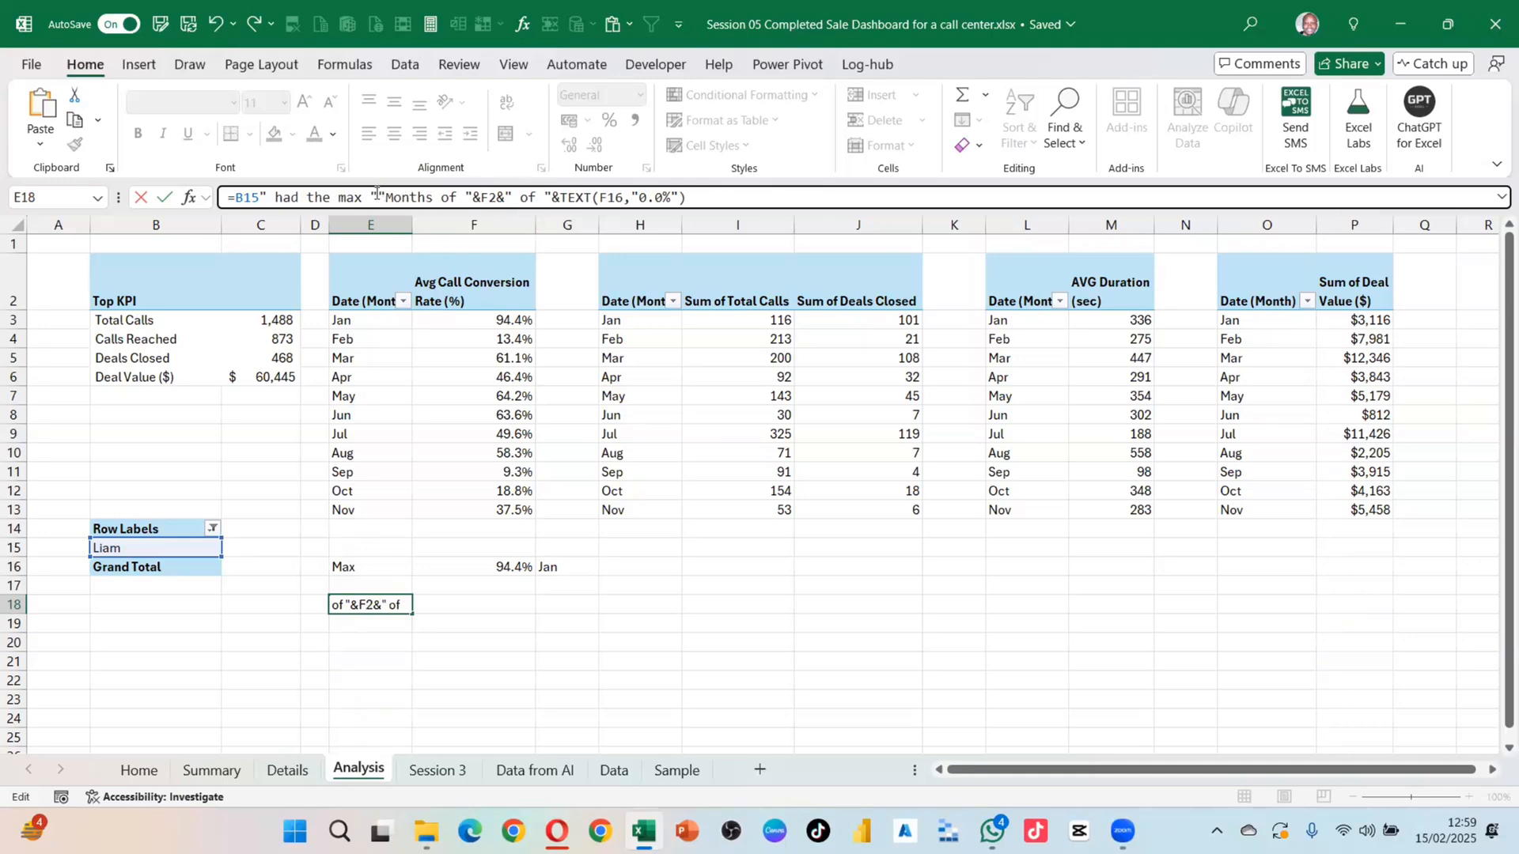
key(ctrl+v)
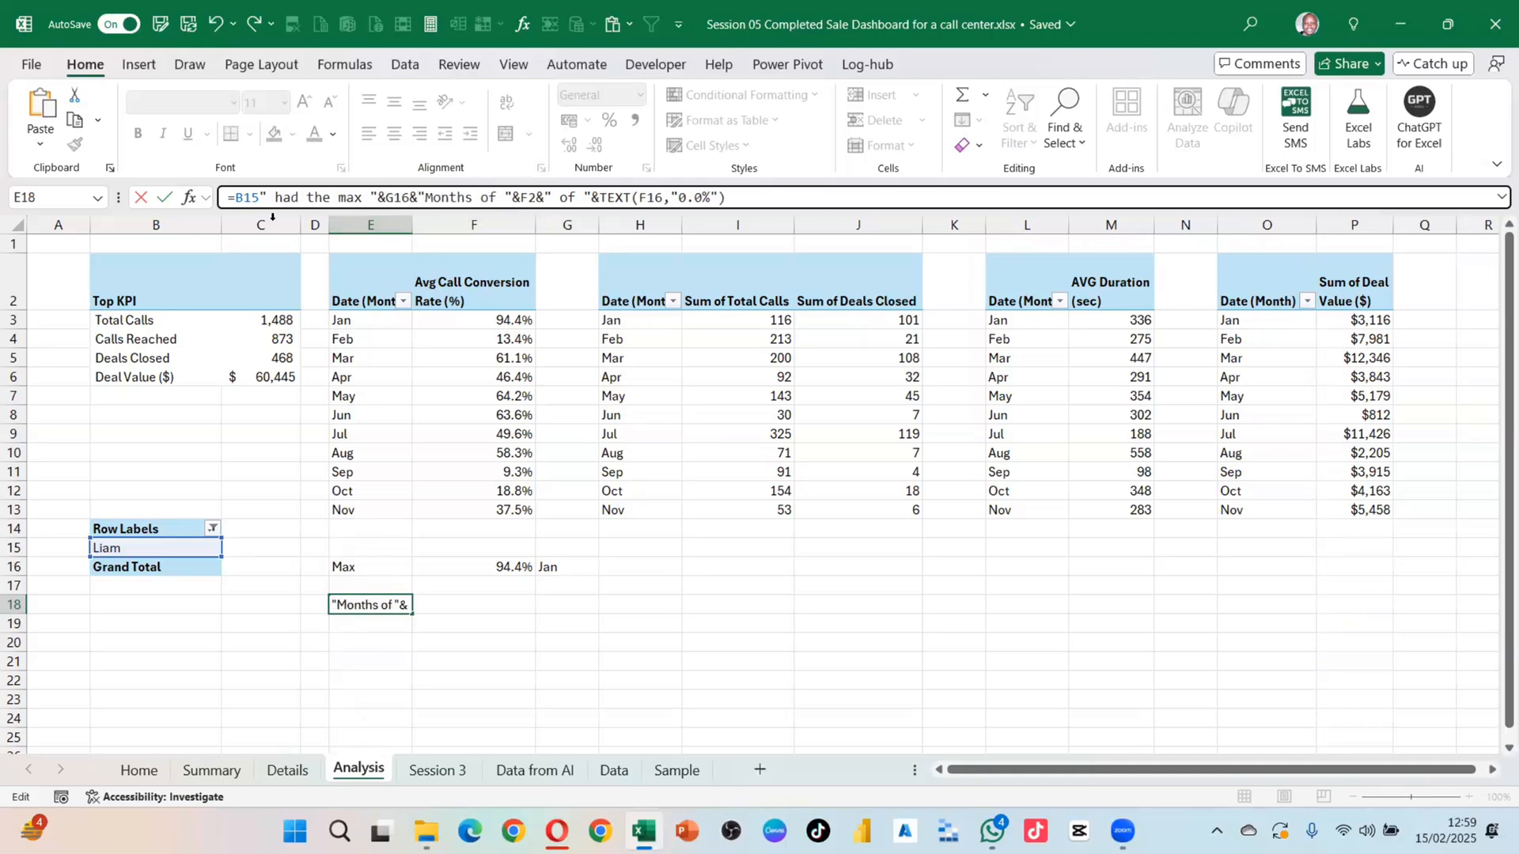
click(411, 197)
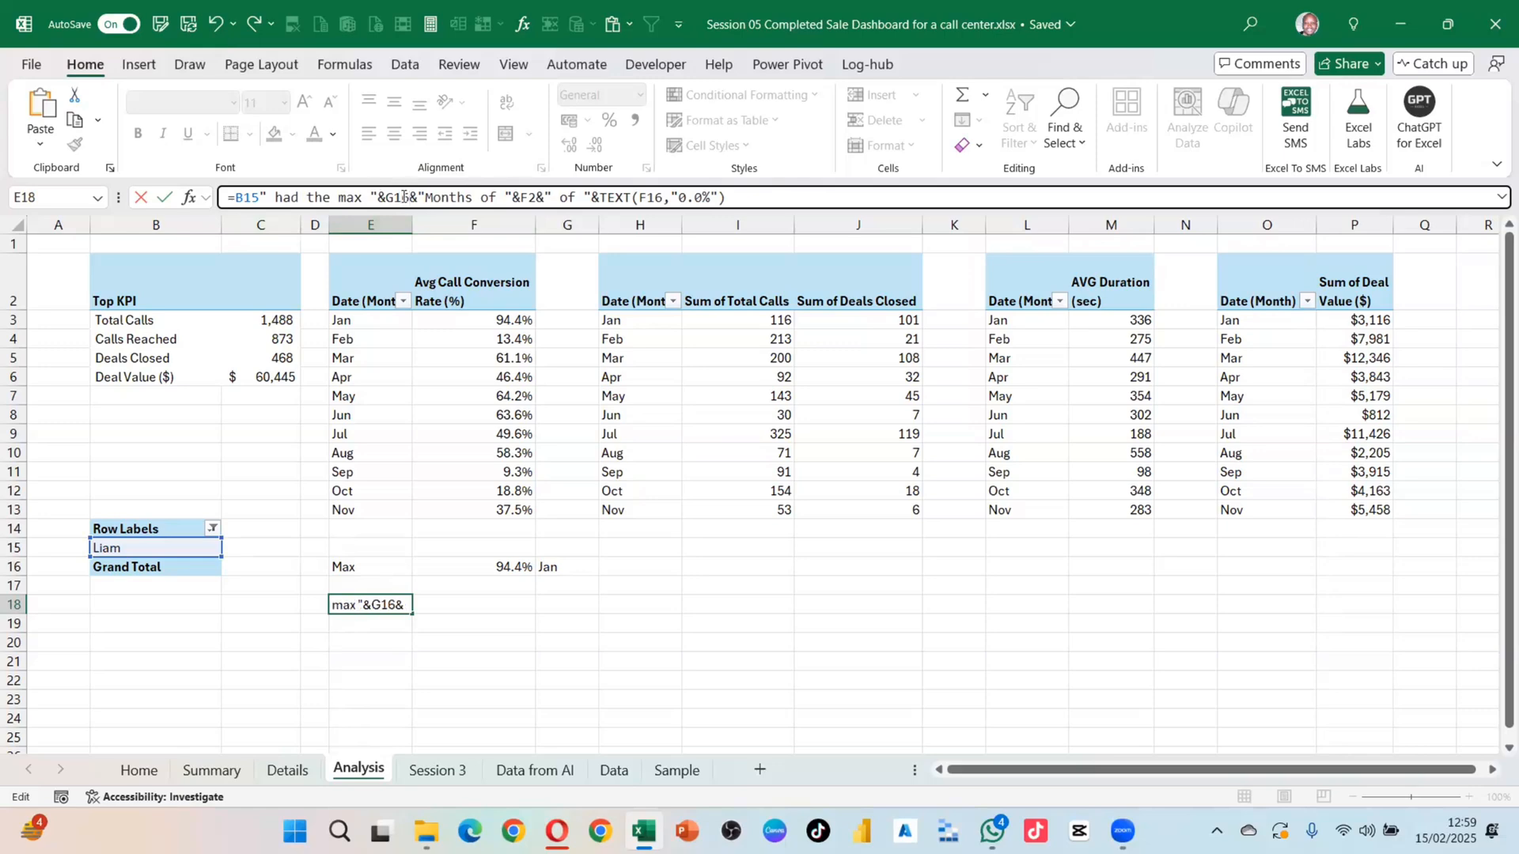
click(269, 197)
text(&)
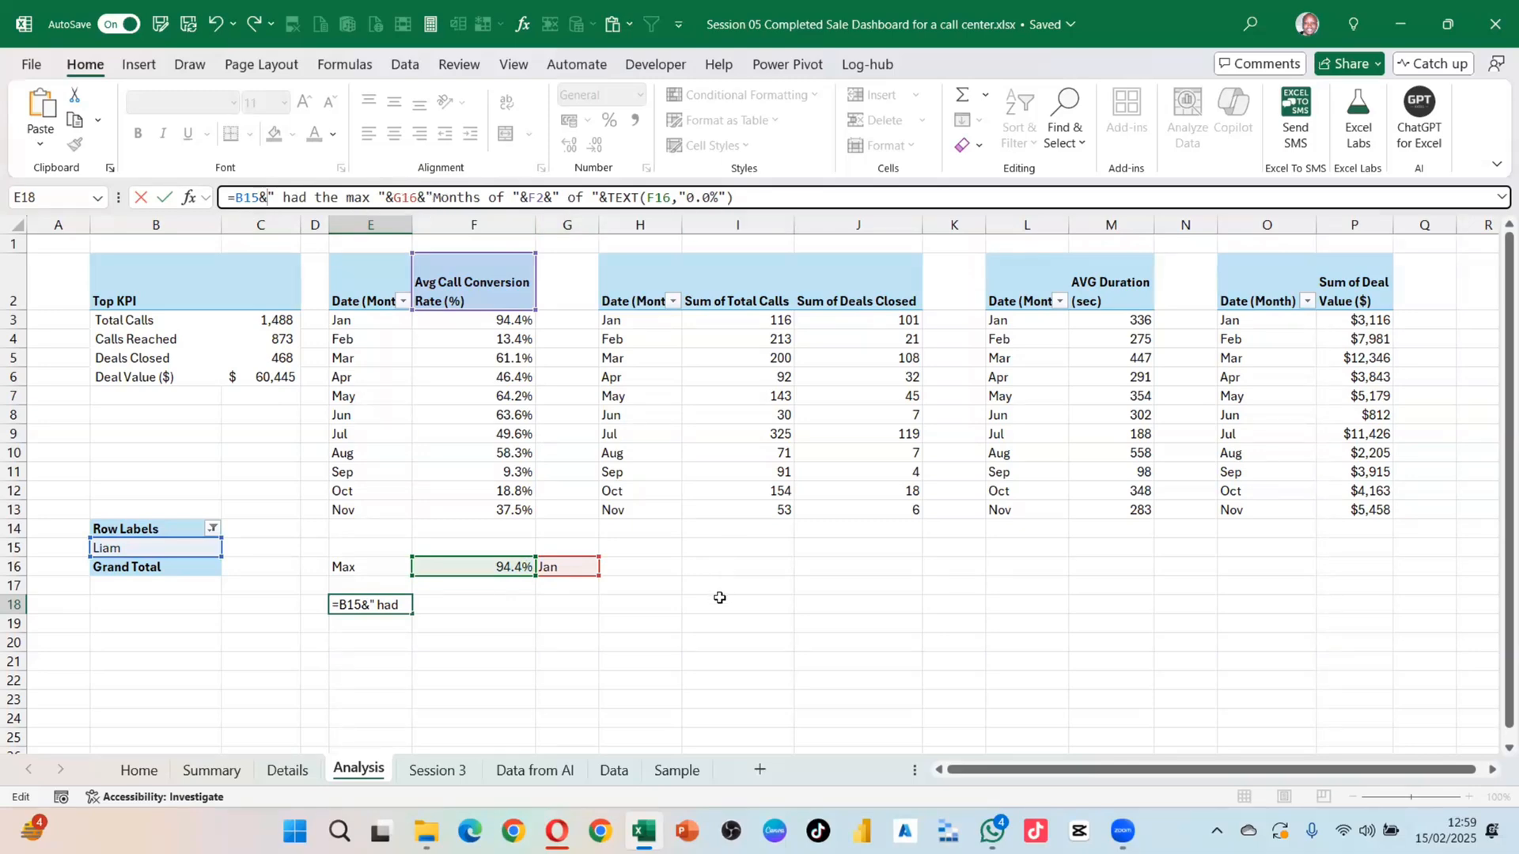
key(Return)
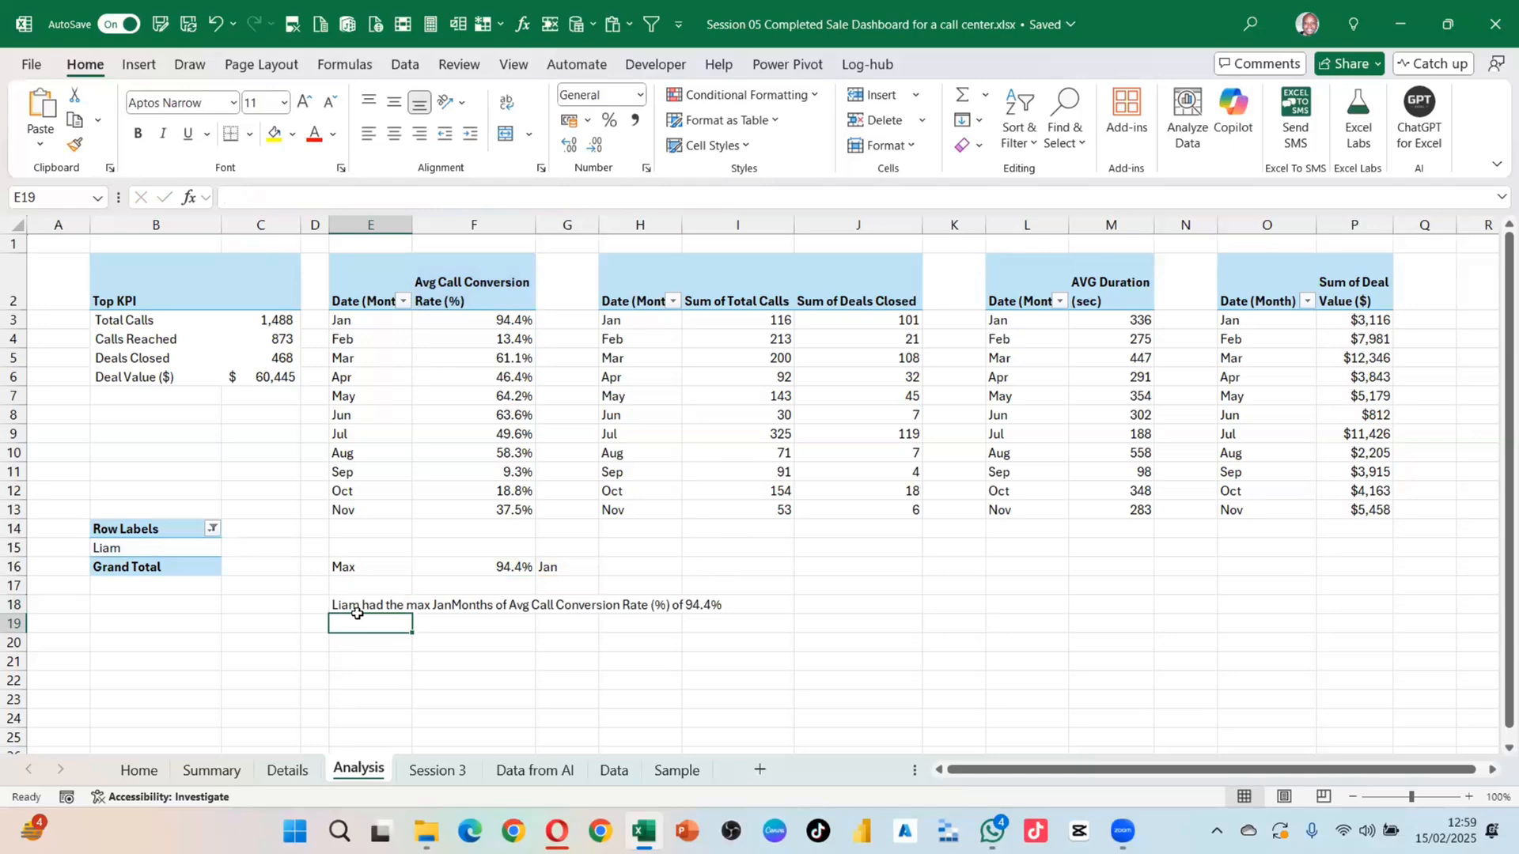
Step: Resize the insight text box so the sentence wraps, testing agents Amelia, Bob, Evan and Mason
click(285, 769)
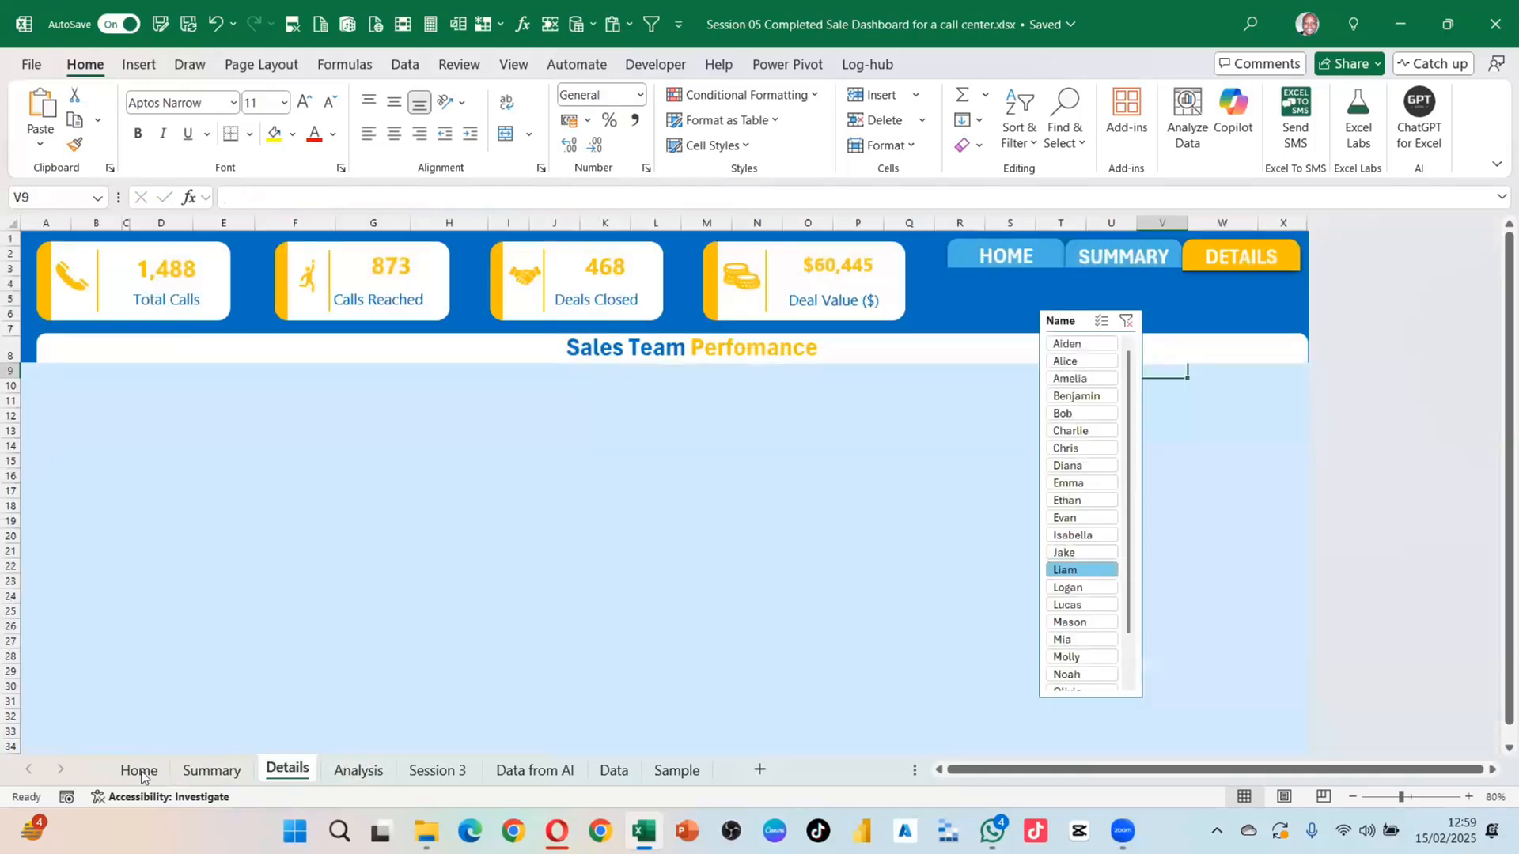
click(212, 769)
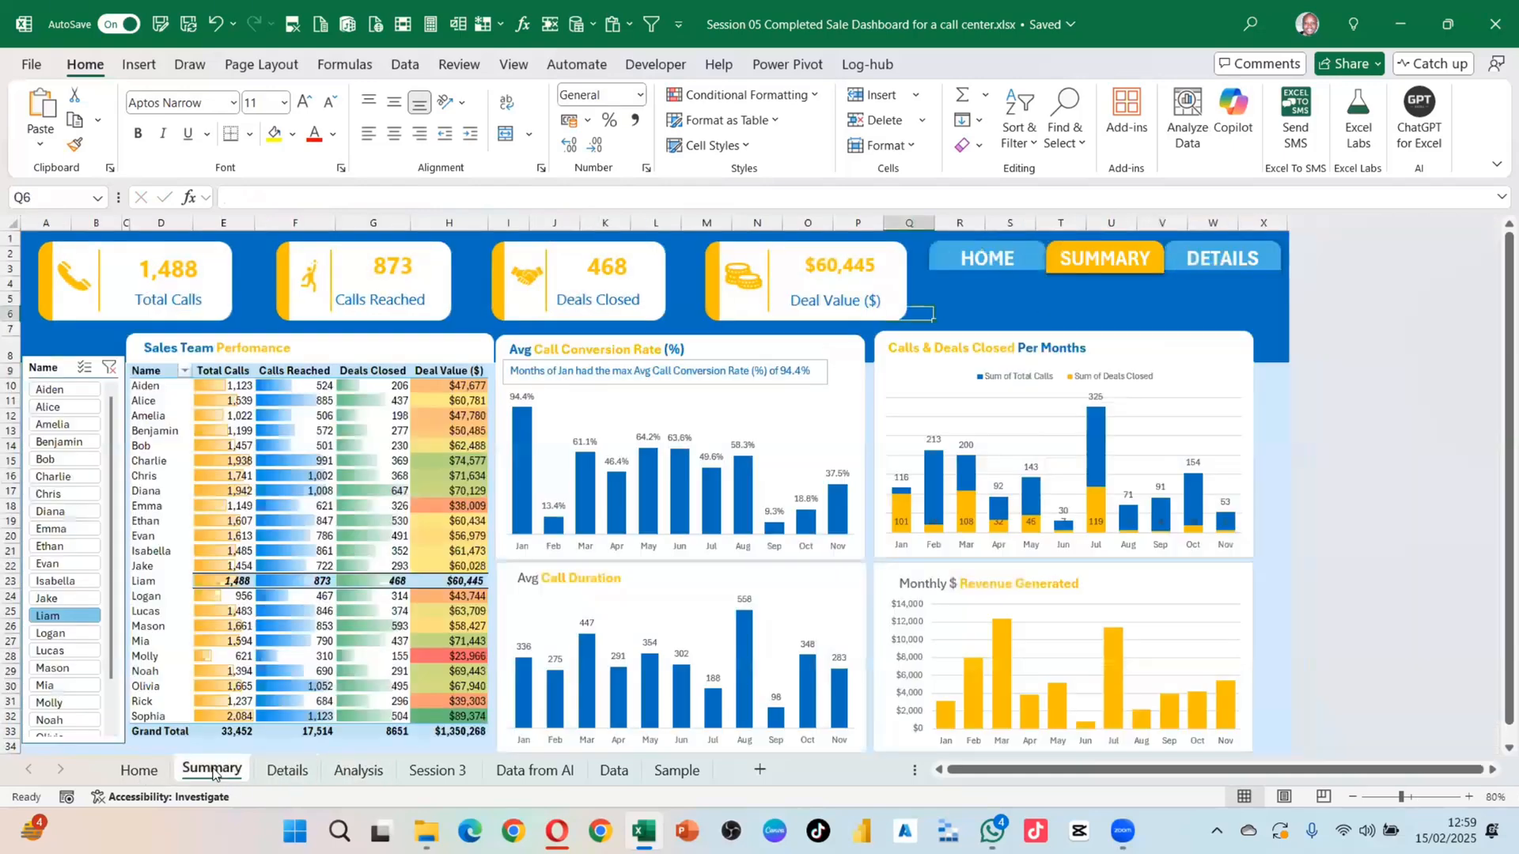
click(79, 424)
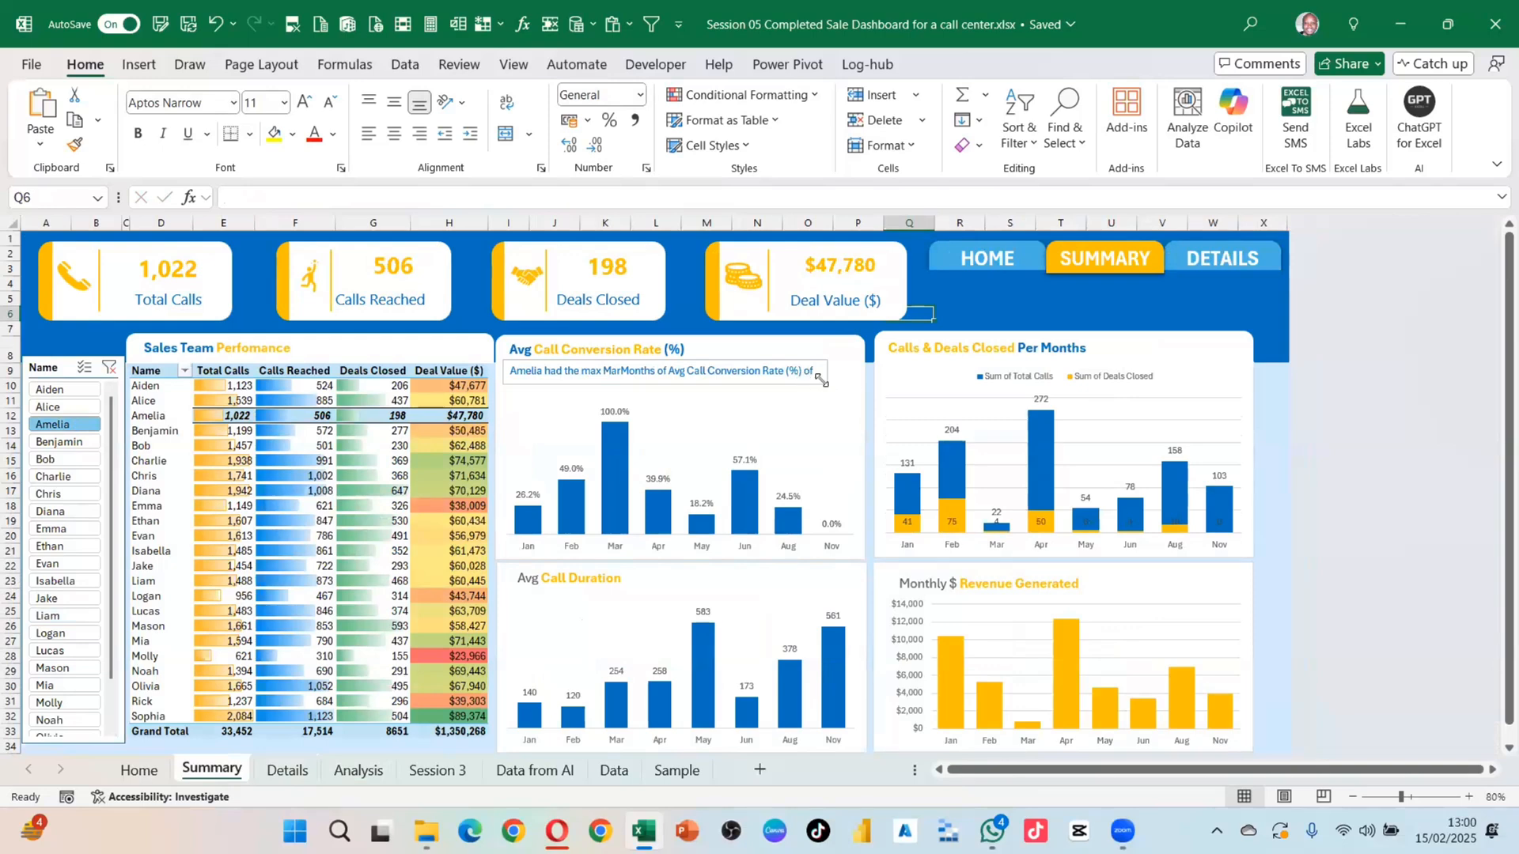
drag(821, 380, 848, 401)
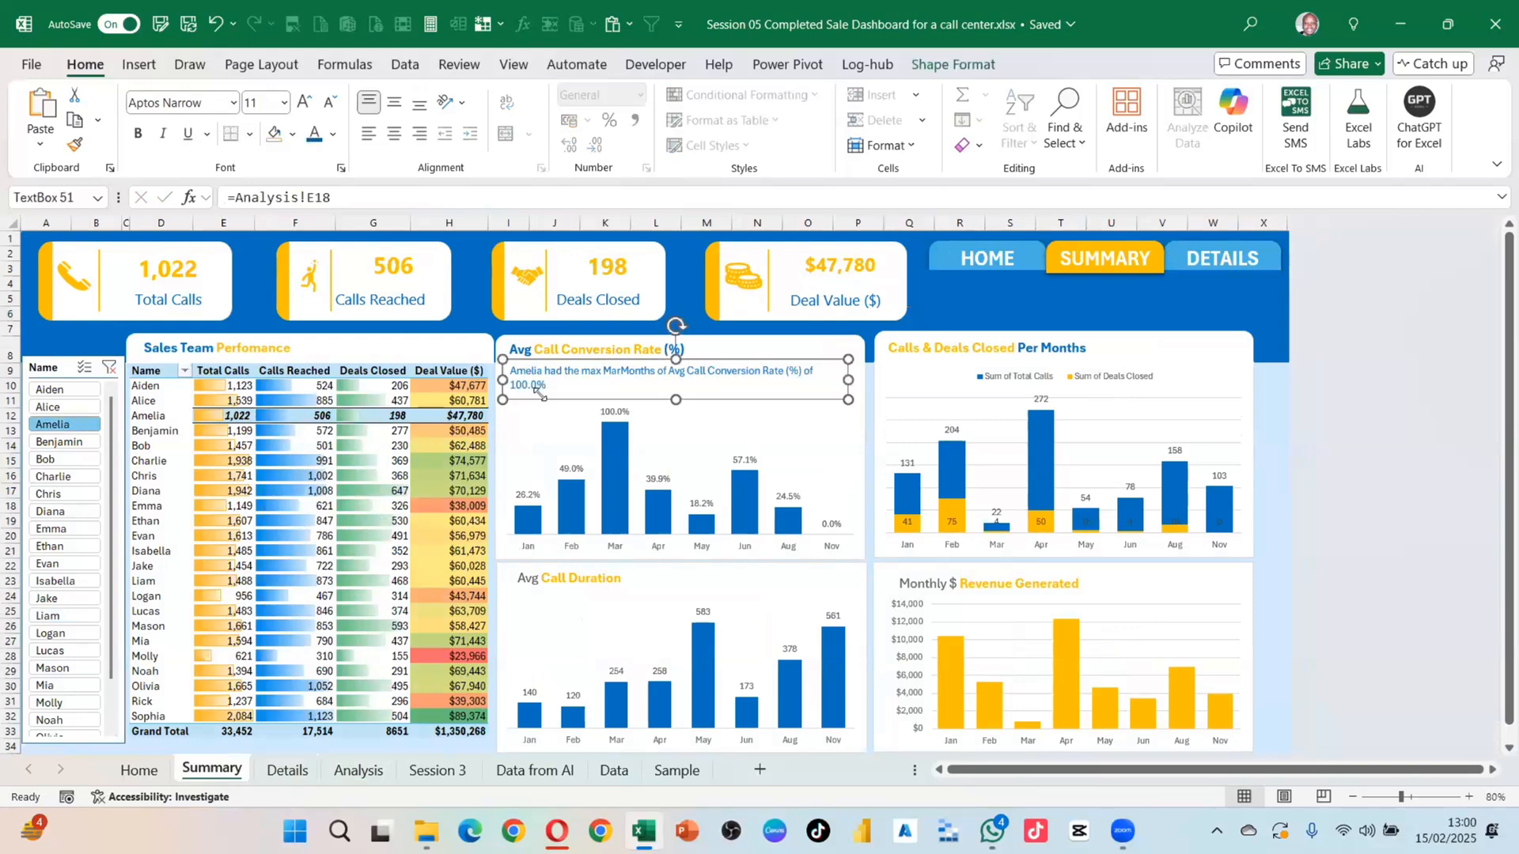
click(53, 458)
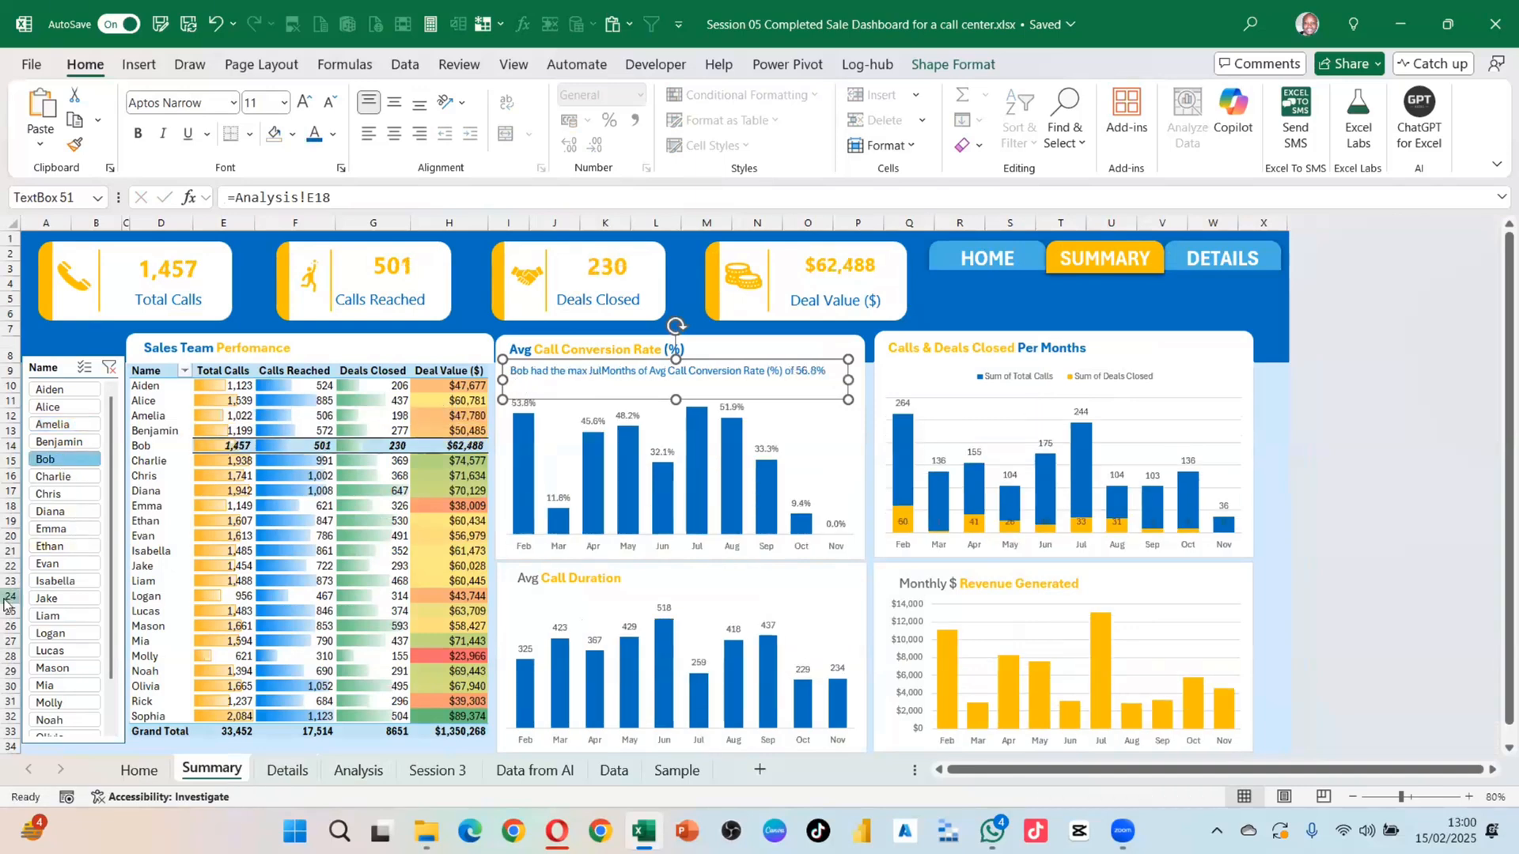
click(52, 564)
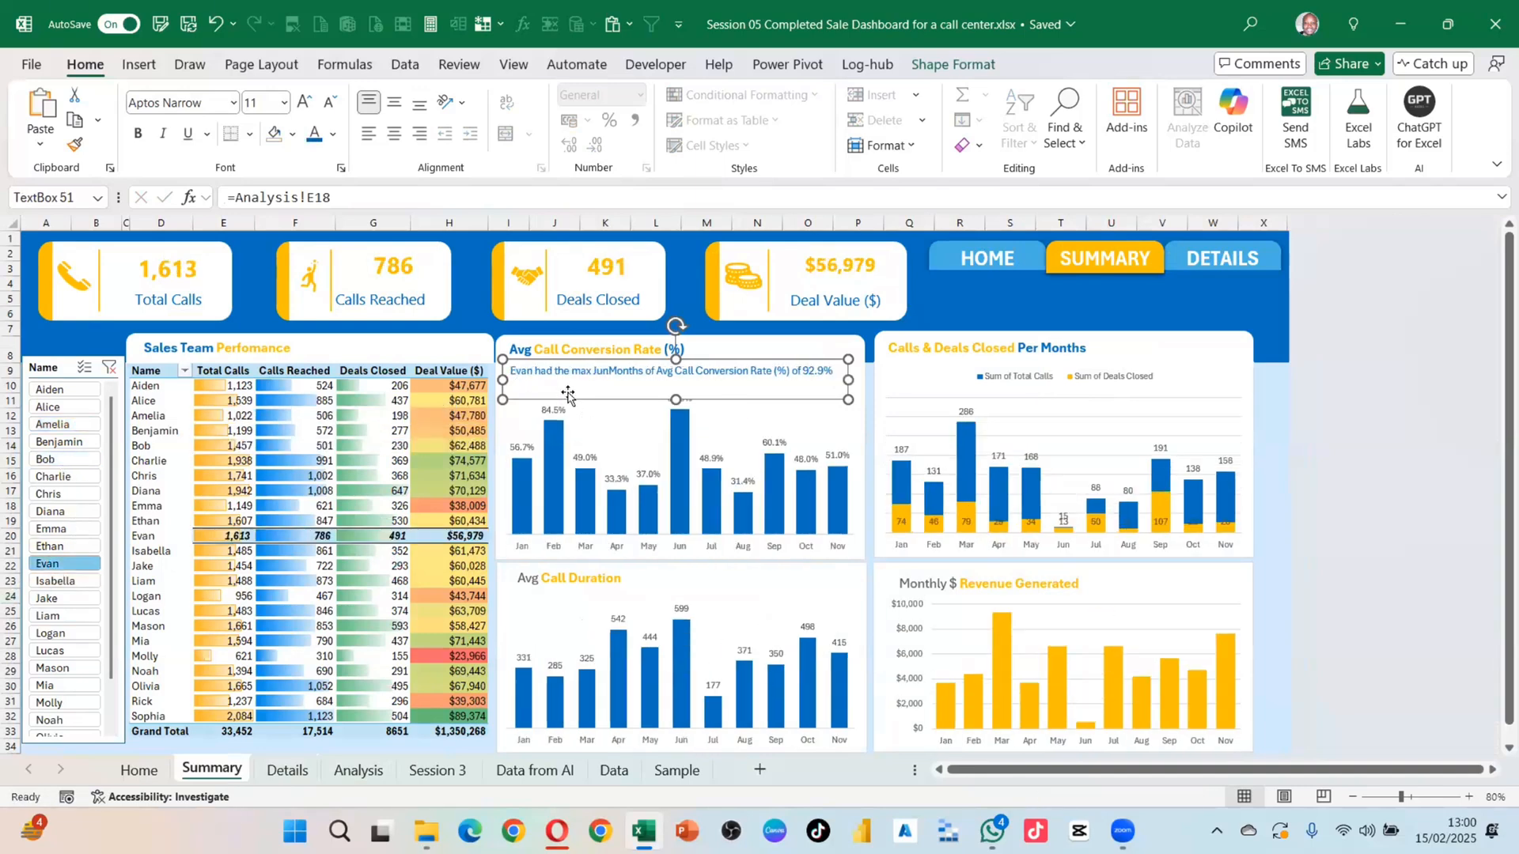
click(55, 667)
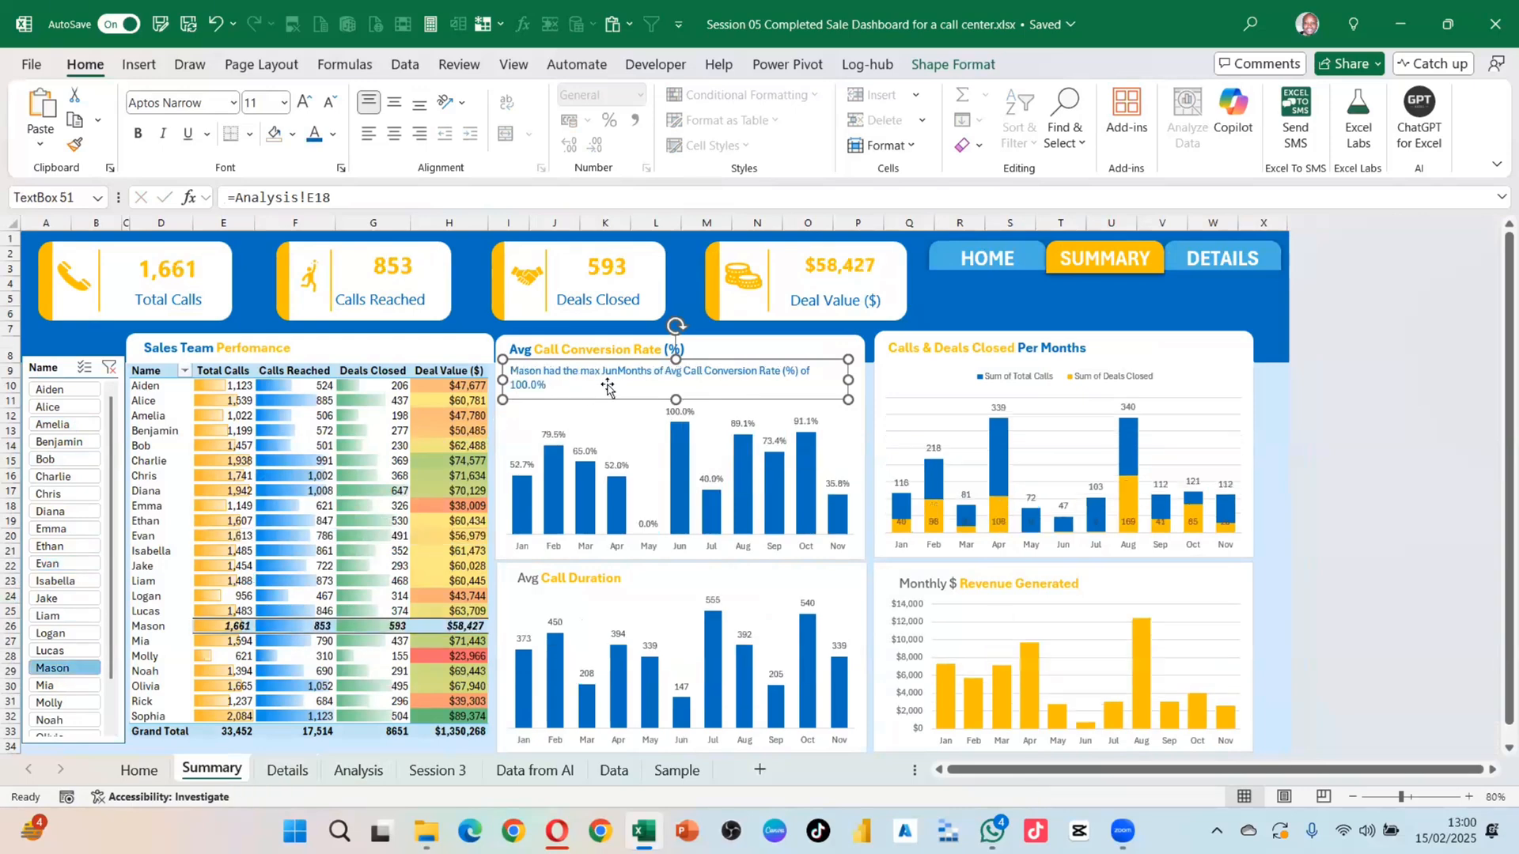
click(1090, 300)
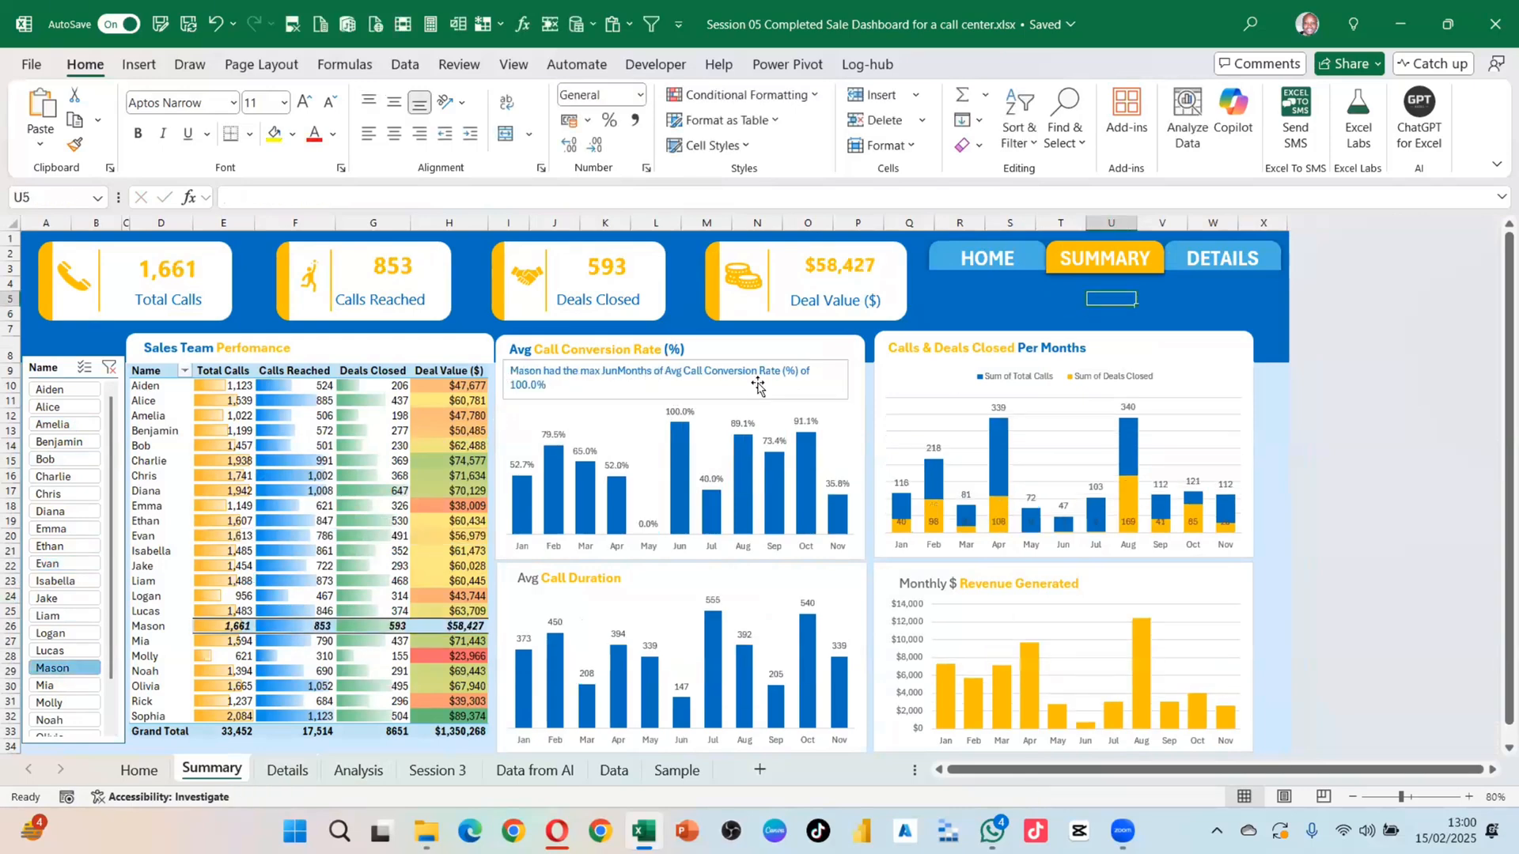
Step: Set the insight text box's Shape Outline to No Outline
click(837, 378)
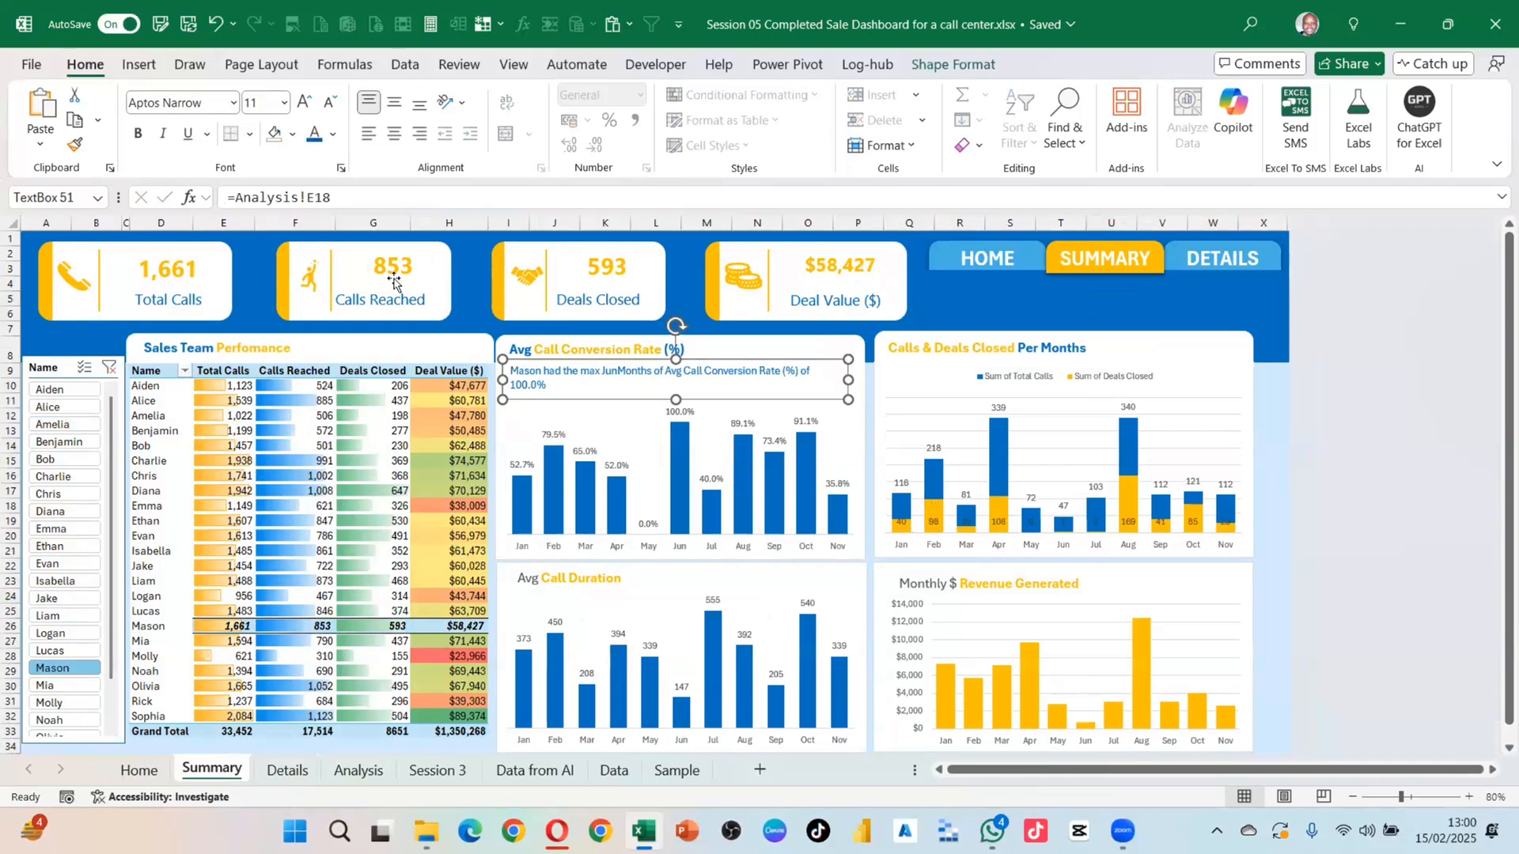
click(953, 64)
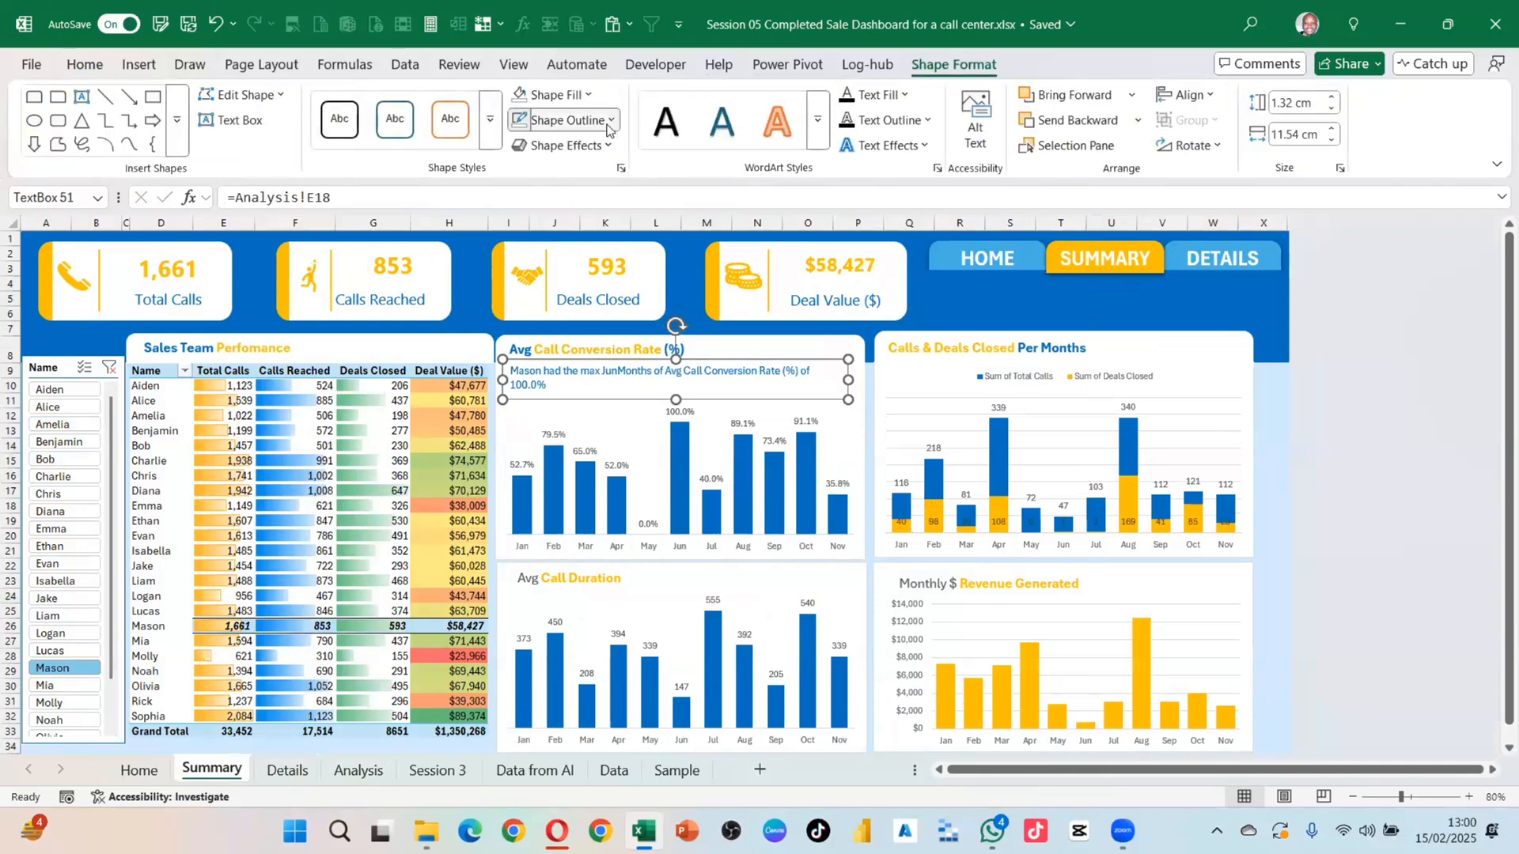
click(563, 120)
click(562, 557)
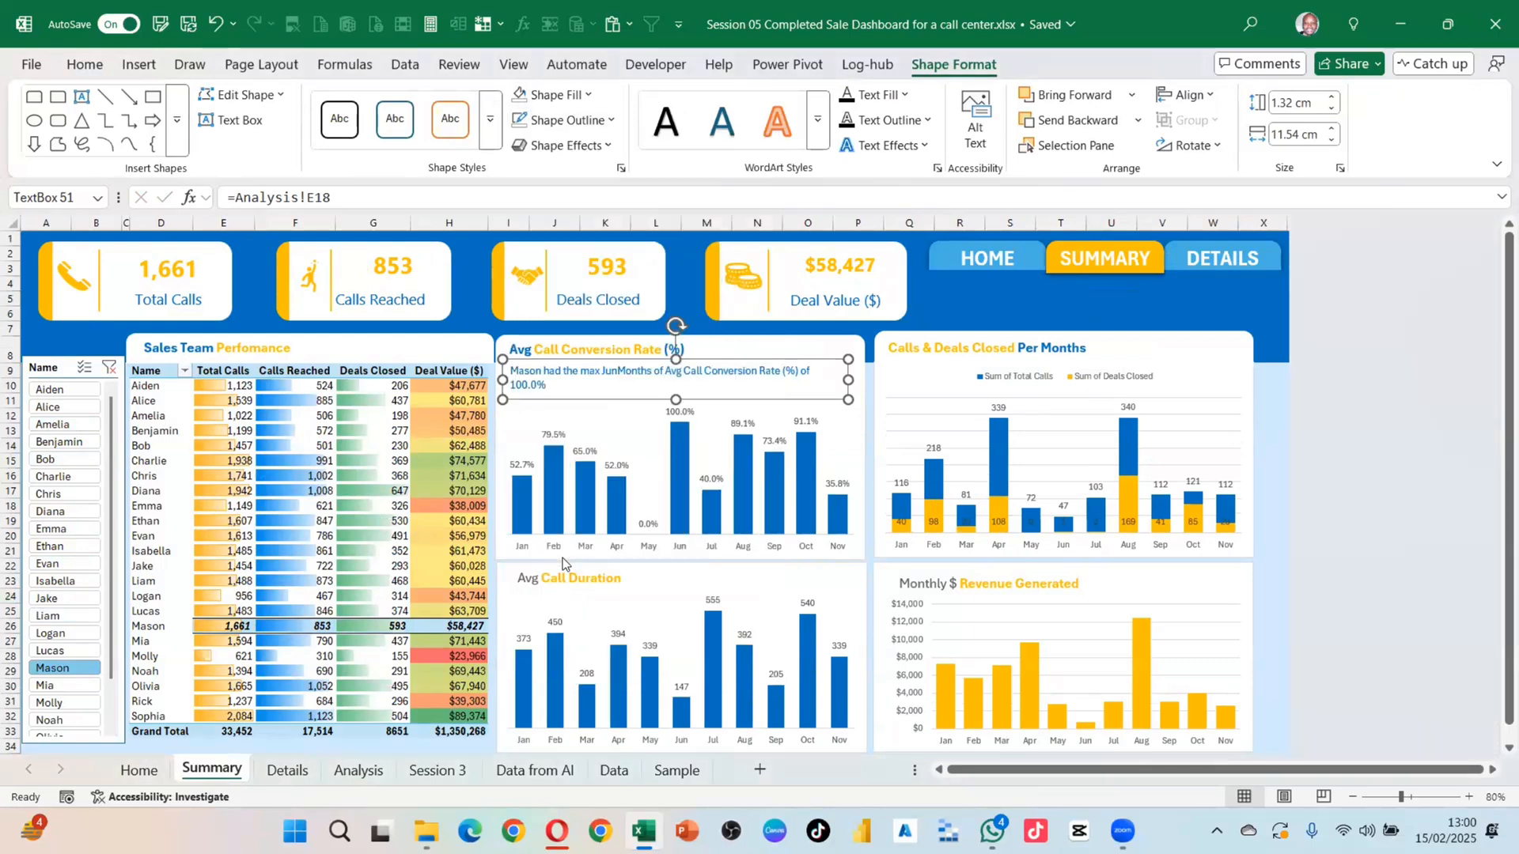
Step: Filter to Benjamin, then clear the slicer filter to show all agents
click(41, 443)
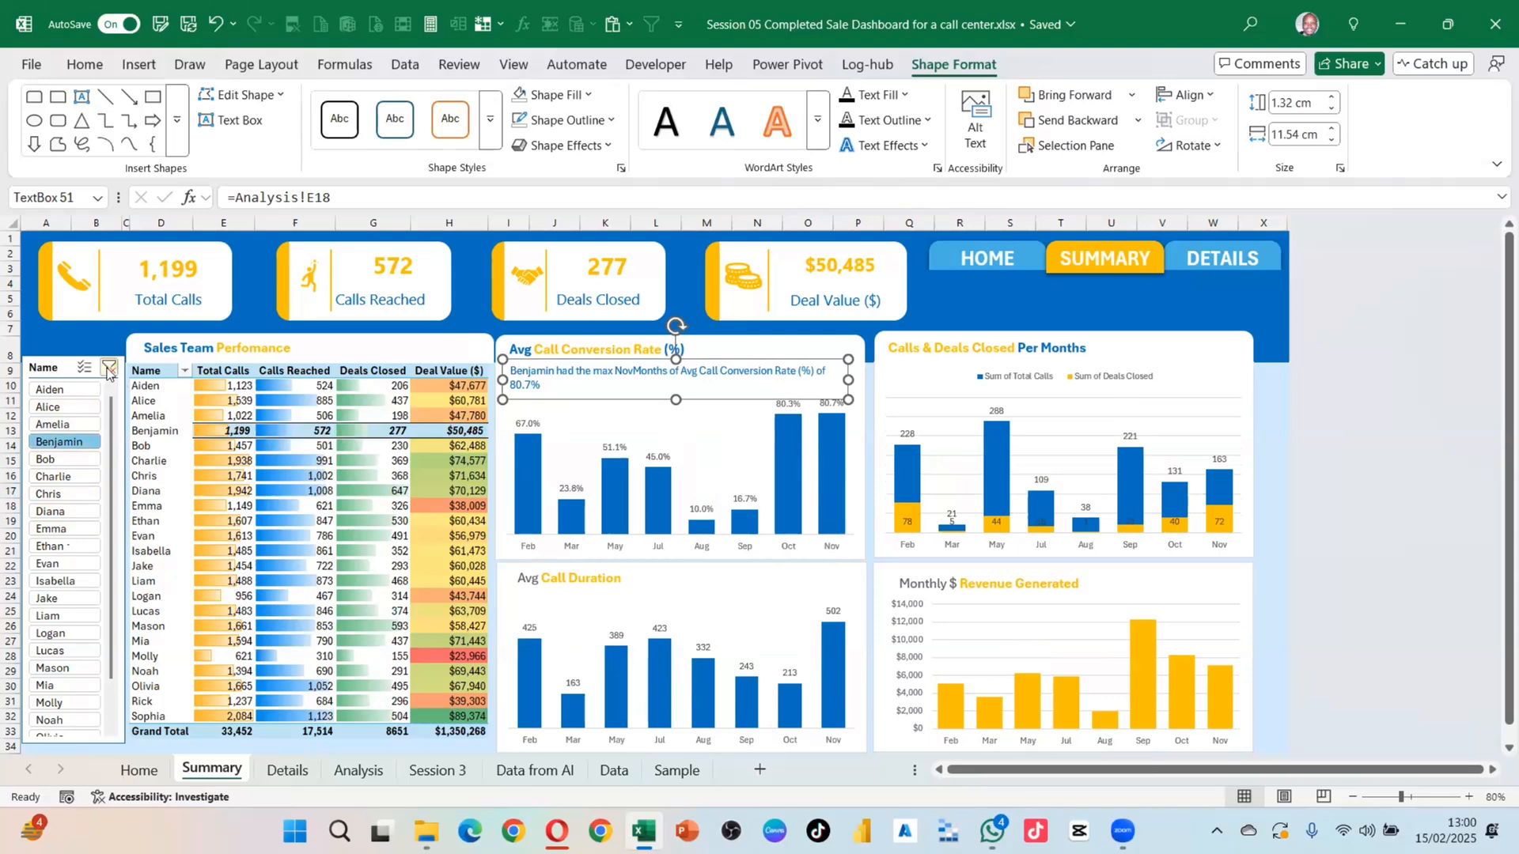
click(109, 368)
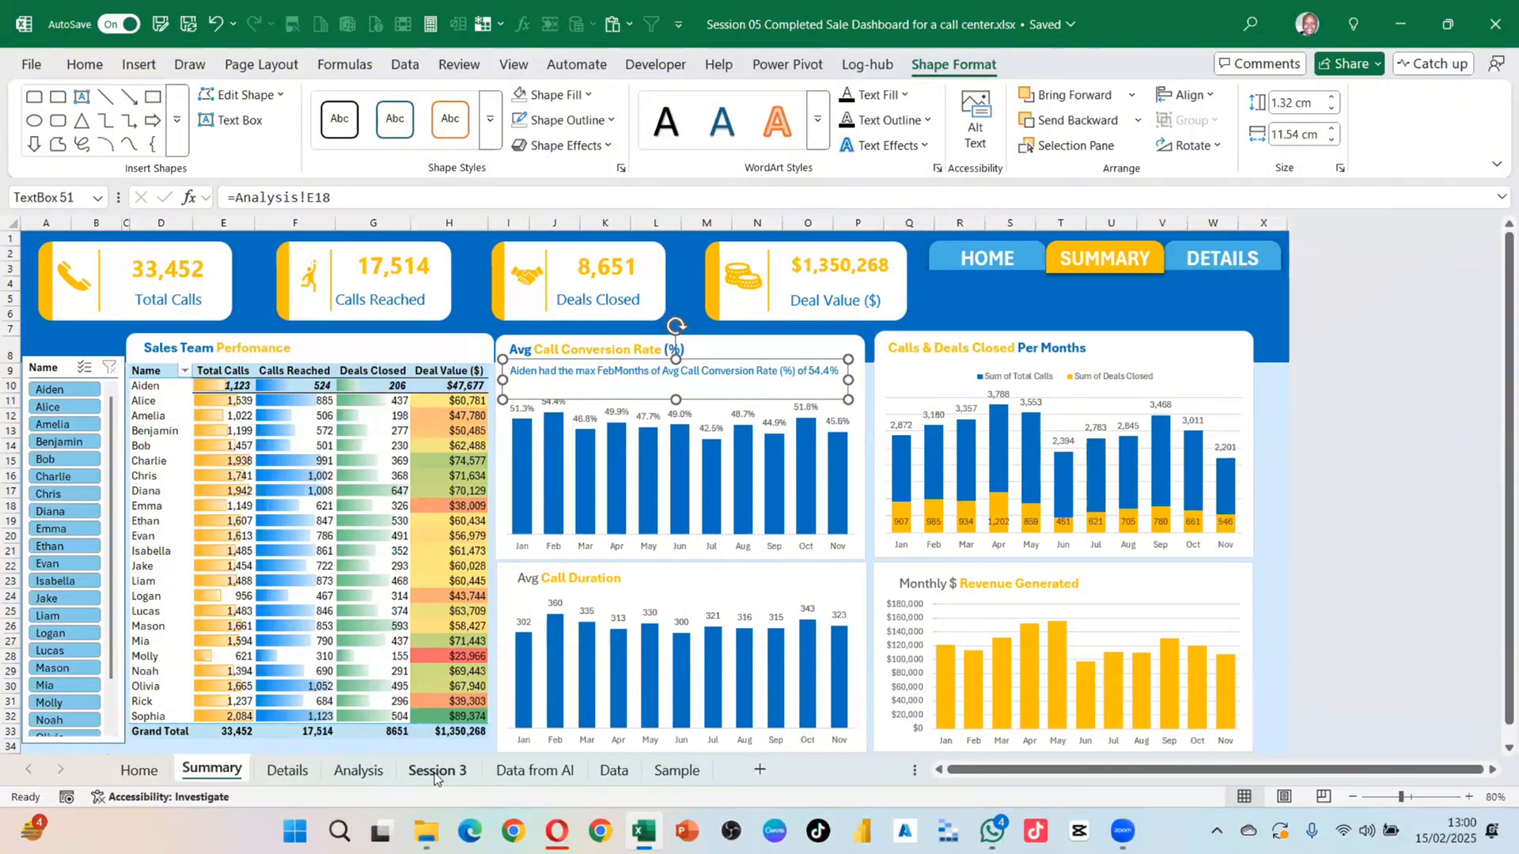
click(360, 771)
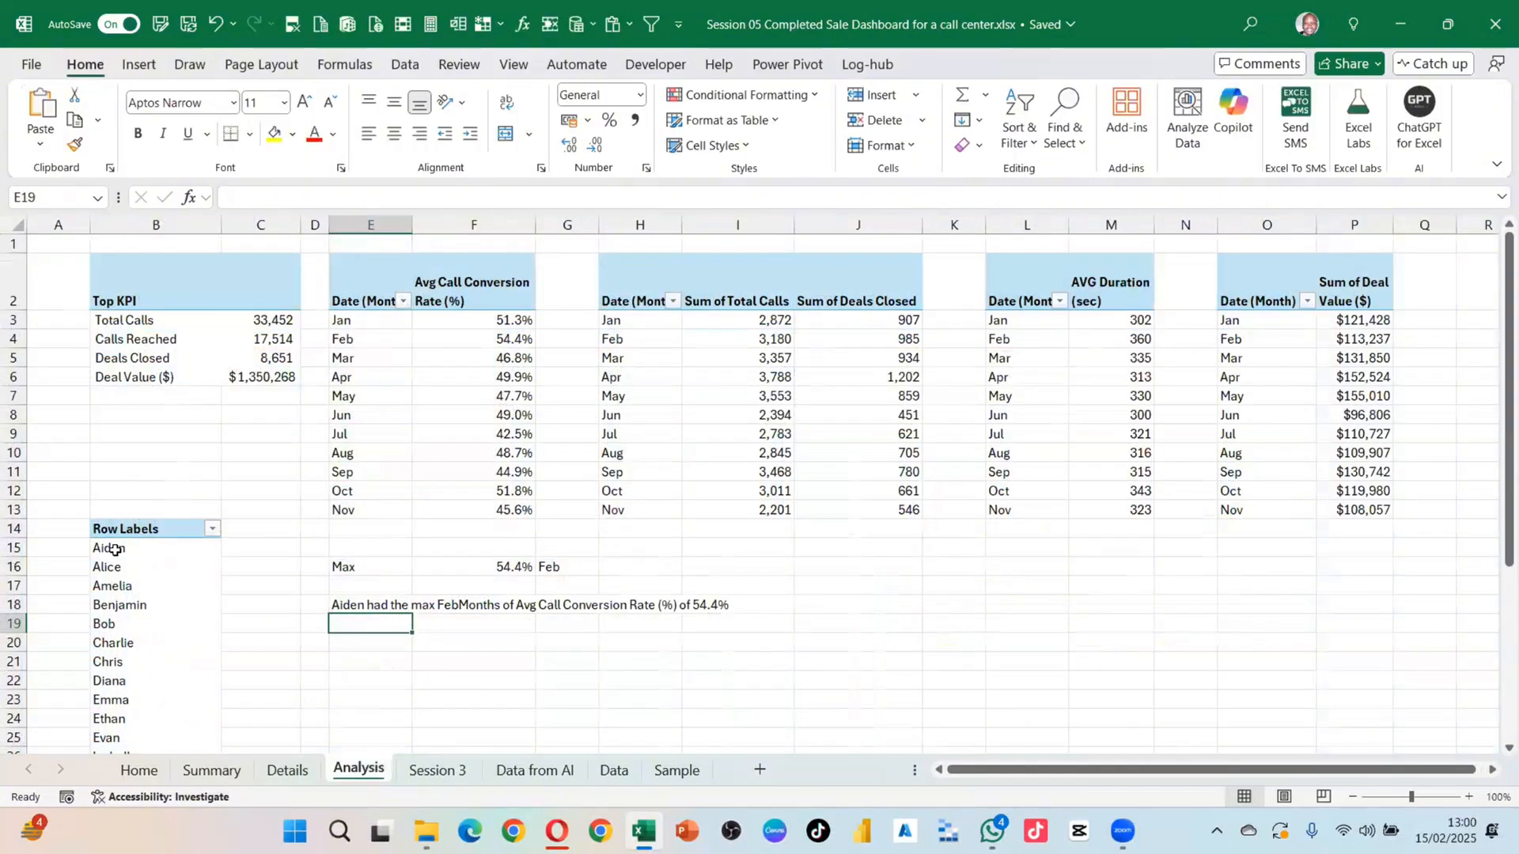
Step: Check the Aiden entry in B15 on Analysis, then go to the Home sheet
click(111, 551)
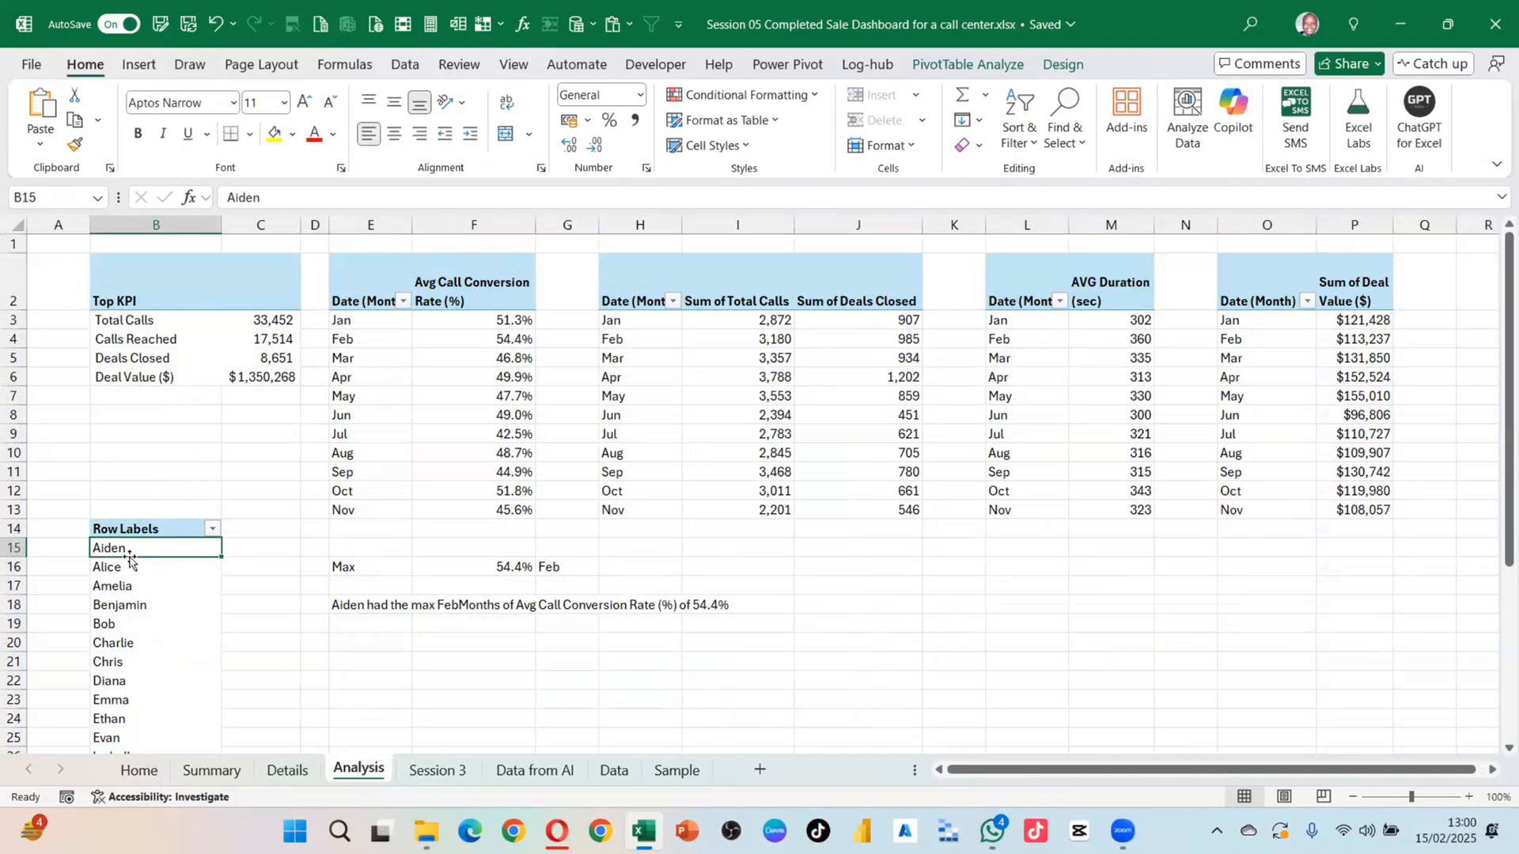
click(143, 772)
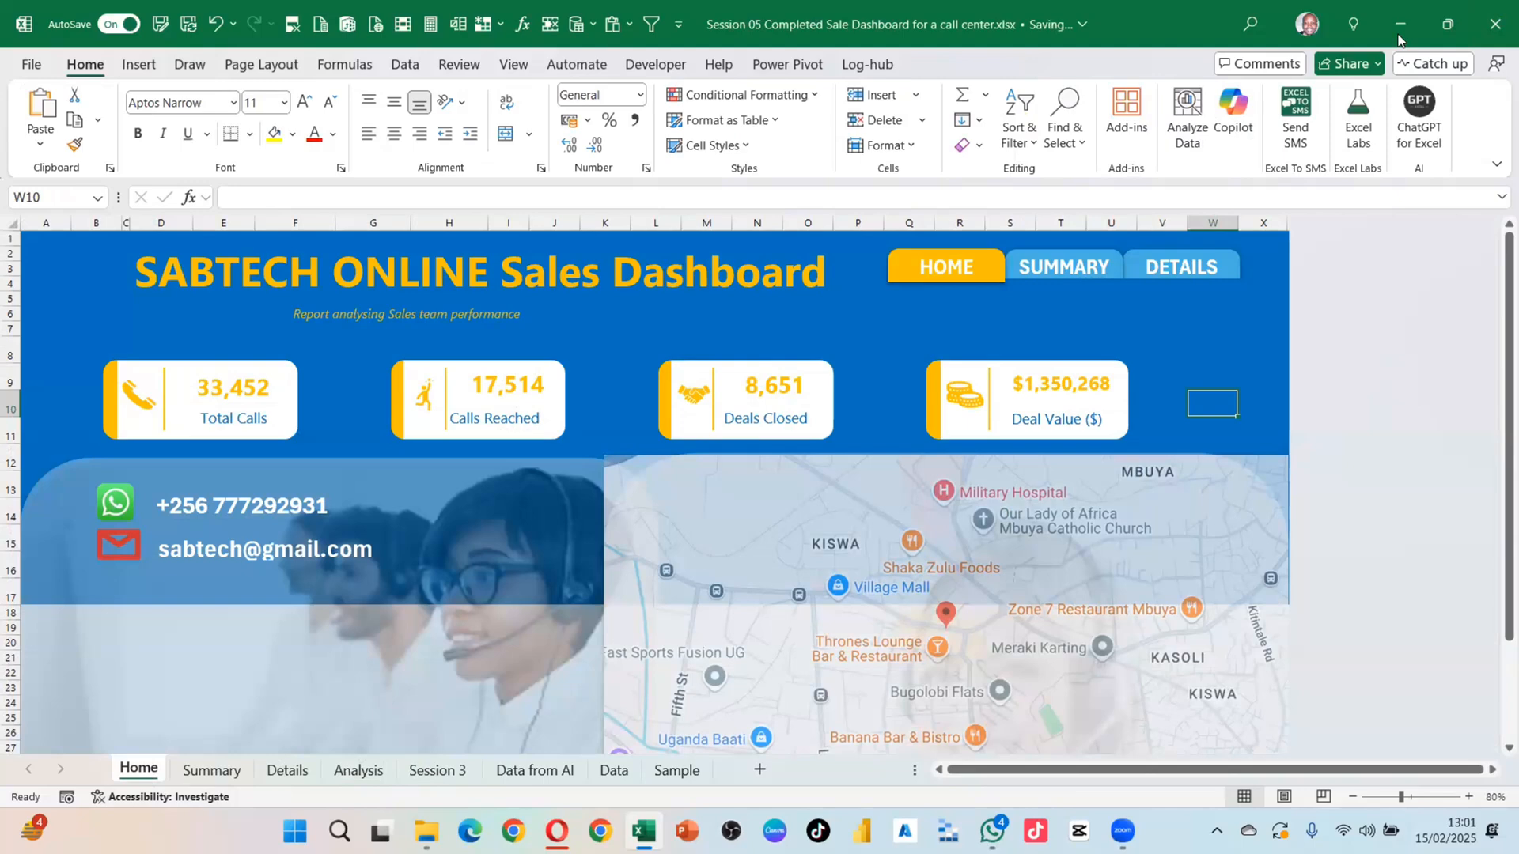
Step: Switch the SABTECH dashboard to full-screen view
mouse_move(1123, 830)
click(1275, 354)
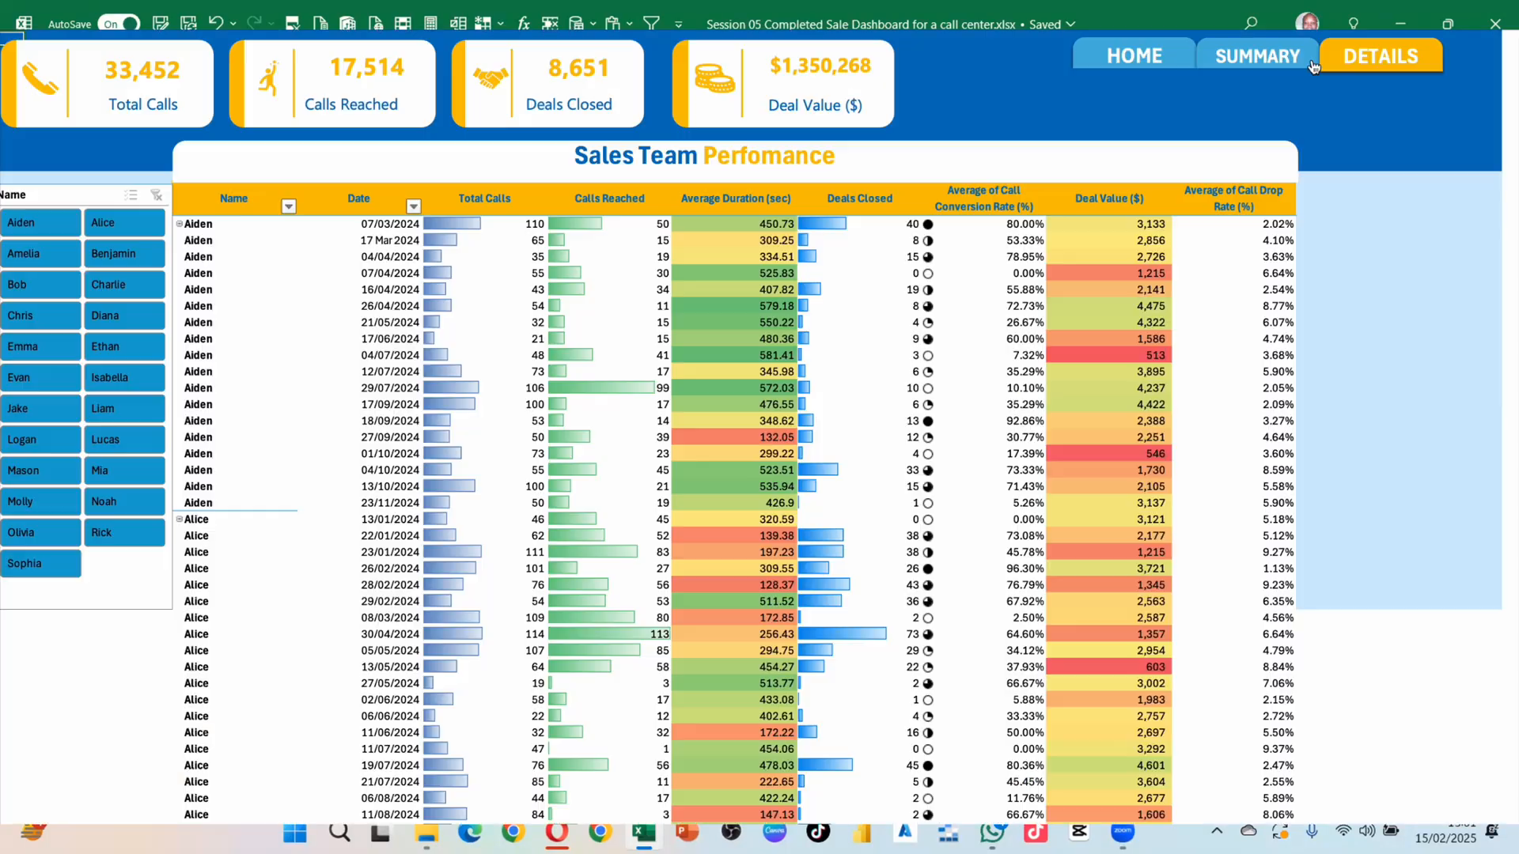
click(1293, 61)
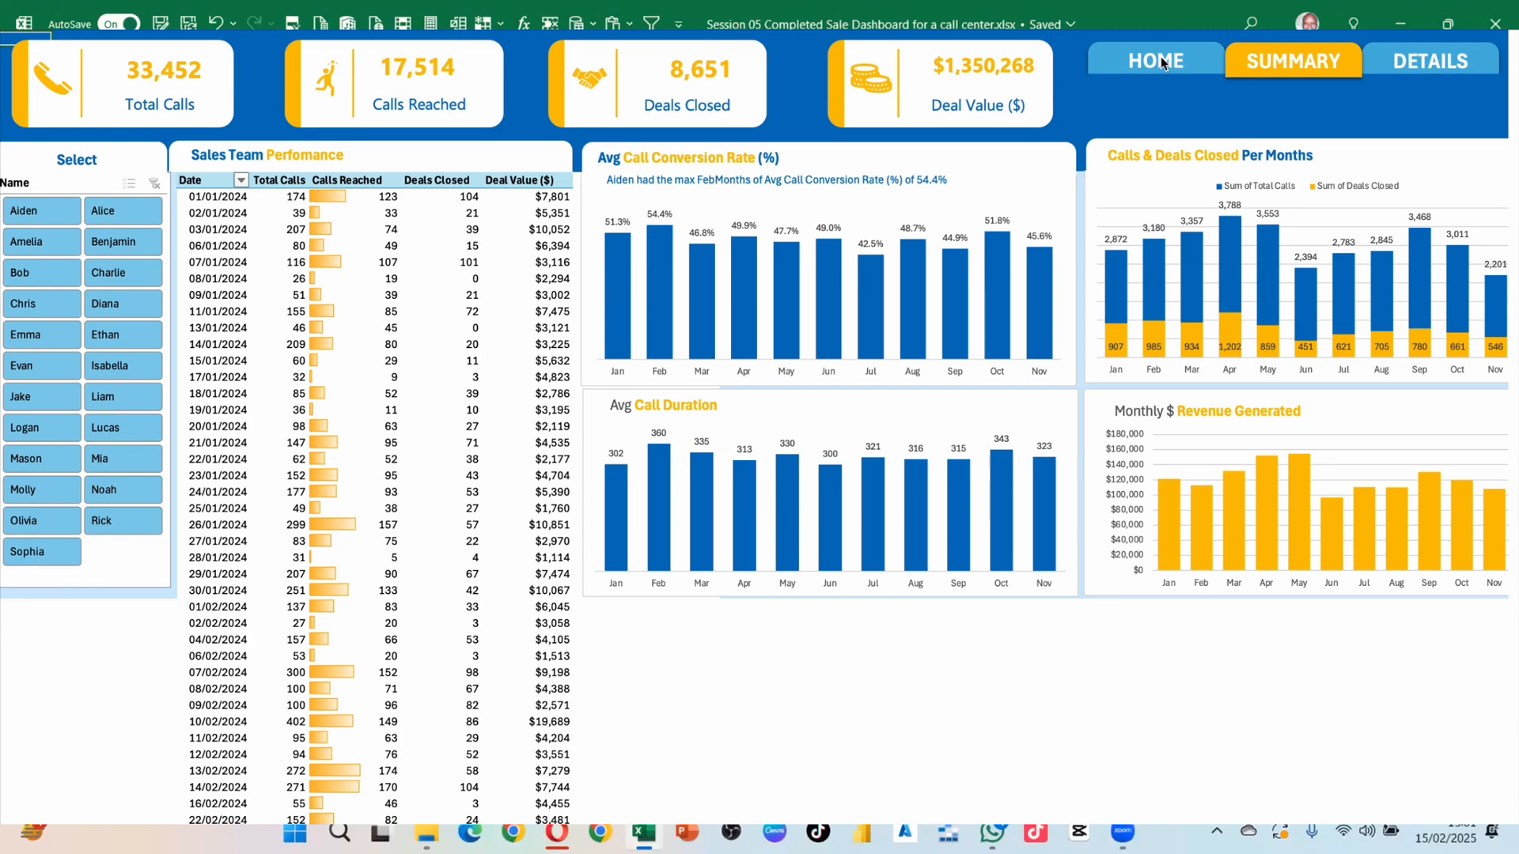
Step: Navigate via the HOME, SUMMARY and DETAILS buttons, return to HOME, and open the location map
click(1160, 57)
click(1266, 62)
click(1406, 65)
click(1159, 64)
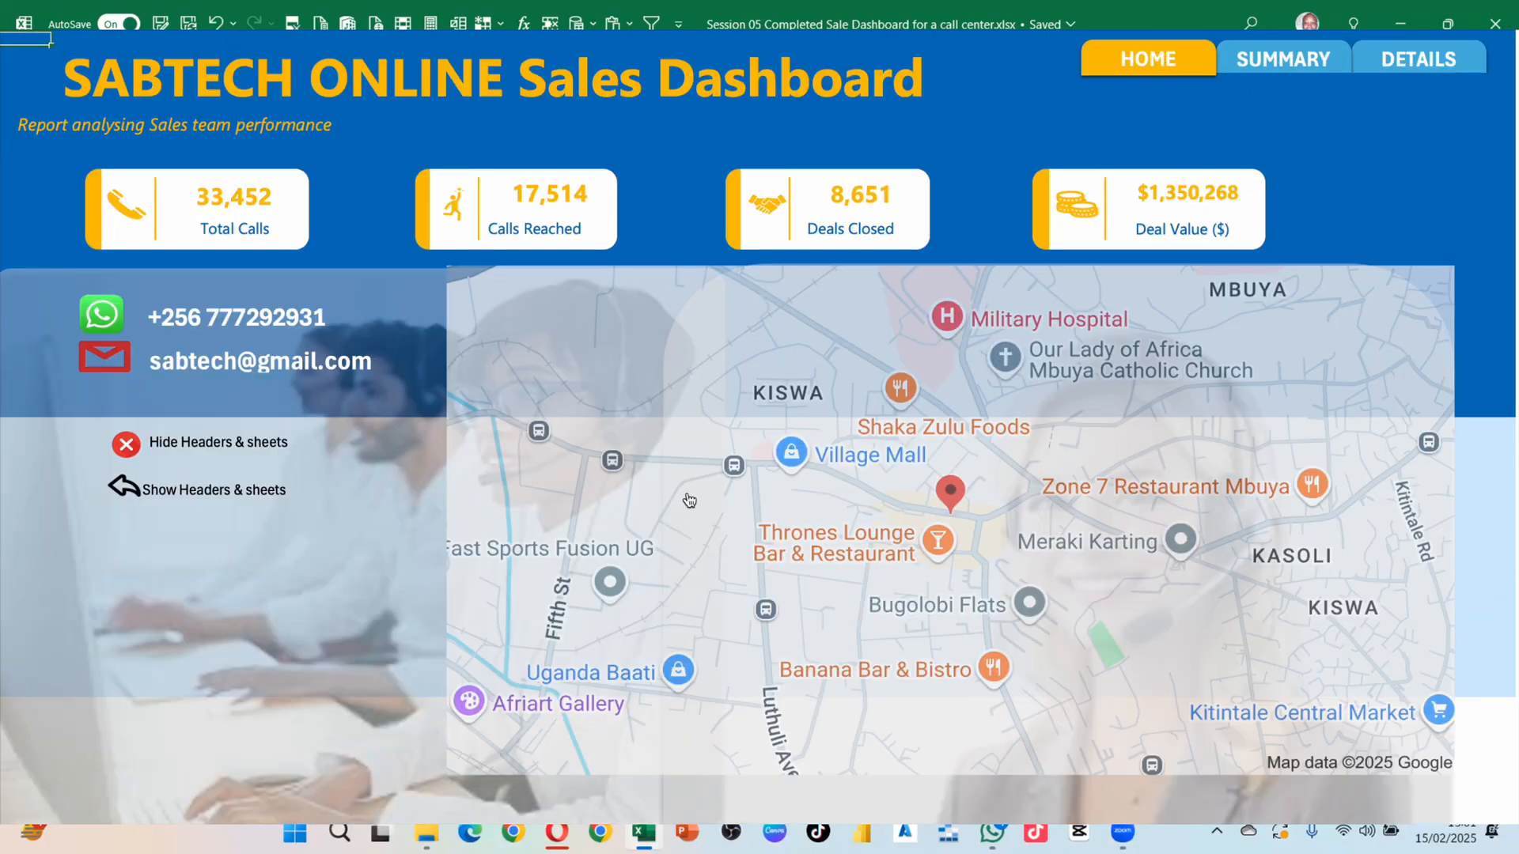
click(1007, 408)
key(super+shift+5)
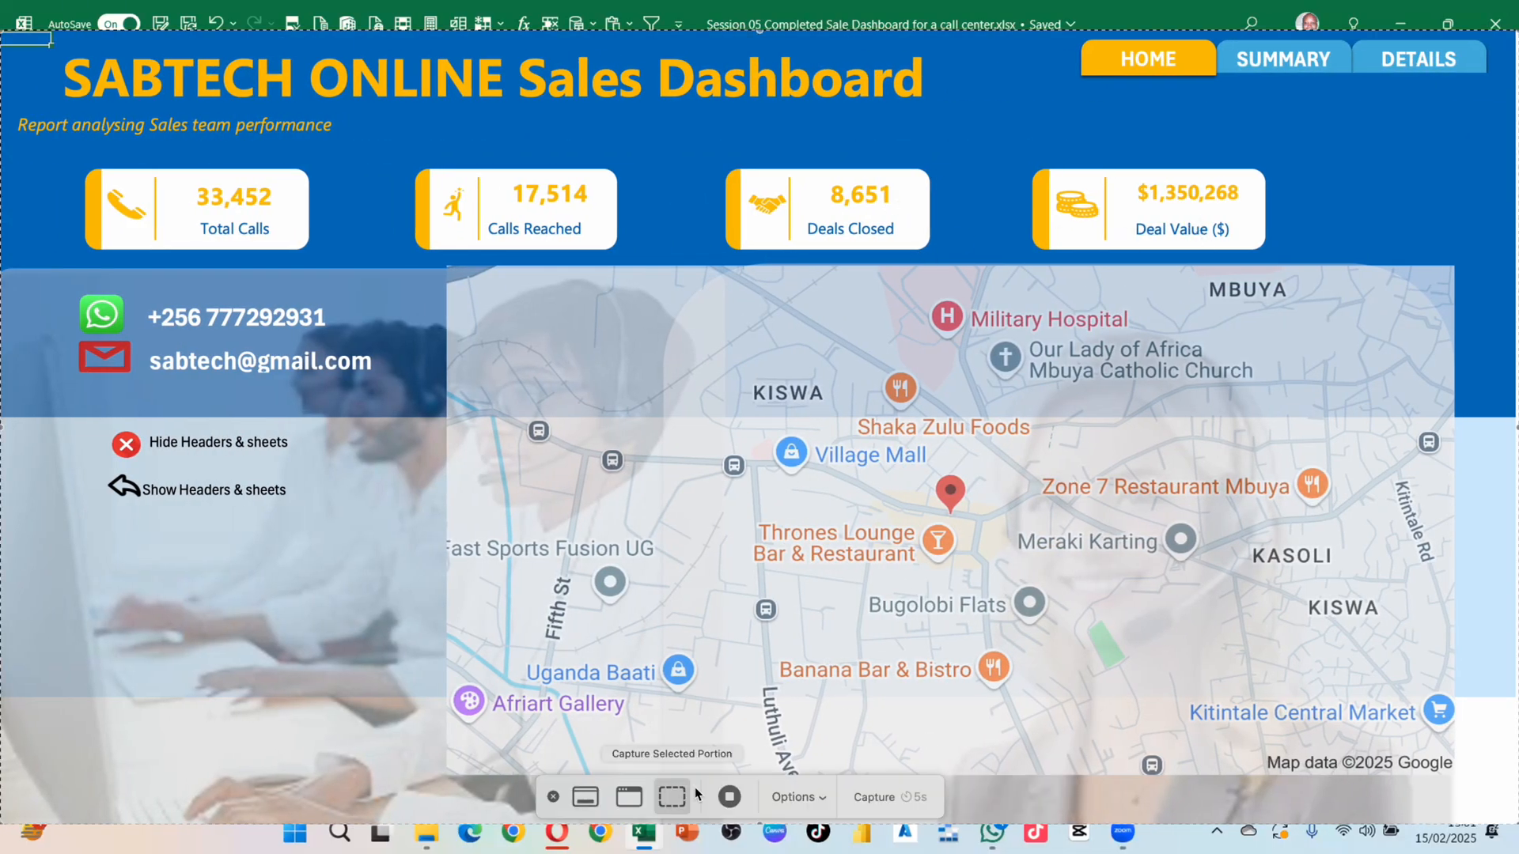